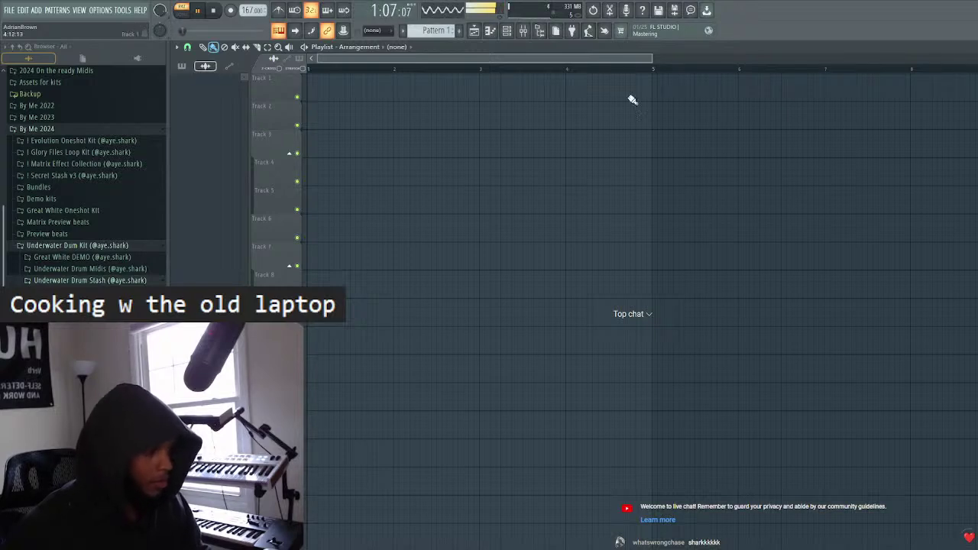
- Stop playback and restart it to listen to Pattern 1 from the beginning
{"action": "key", "text": "space"}
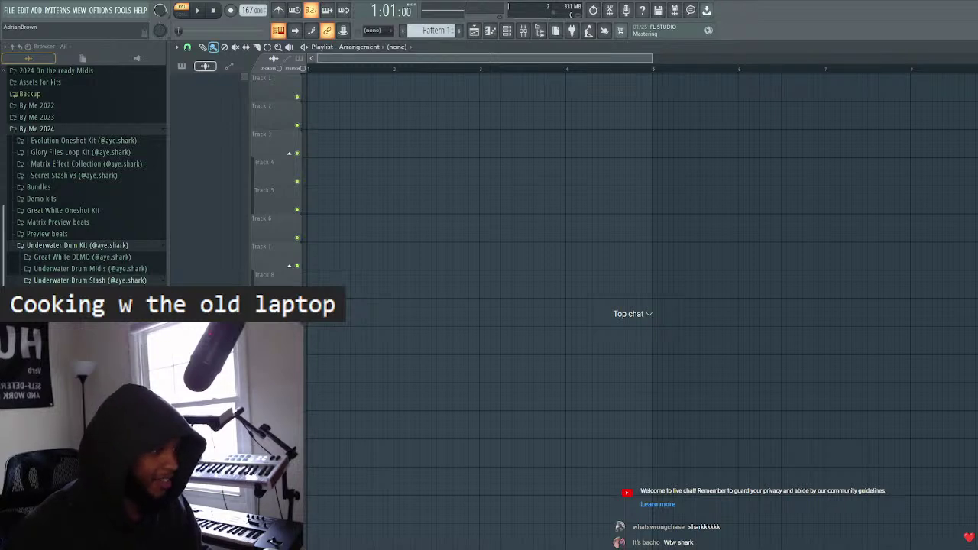
{"action": "left_click", "coordinate": [524, 90]}
{"action": "key", "text": "space"}
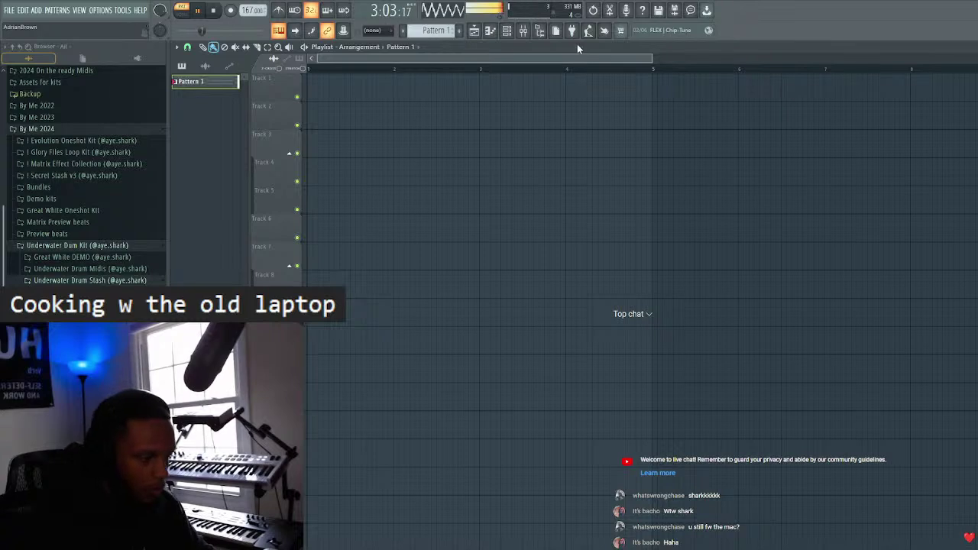
- Clear the Cut group of the 808 - hard zay channel and set its By group to 1
{"action": "left_click", "coordinate": [507, 31]}
{"action": "left_click", "coordinate": [758, 122]}
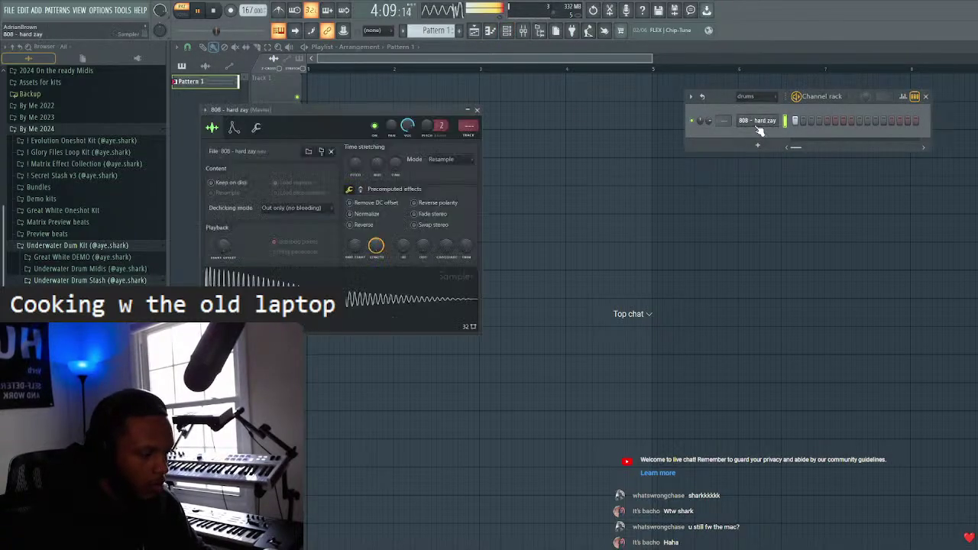
{"action": "left_click", "coordinate": [256, 127]}
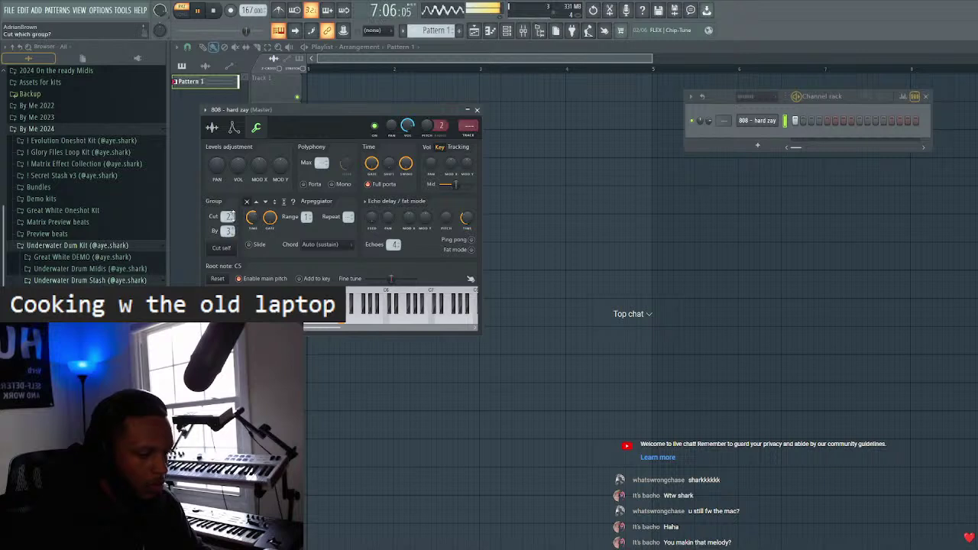
{"action": "scroll", "coordinate": [229, 216], "scroll_direction": "down", "scroll_amount": 2}
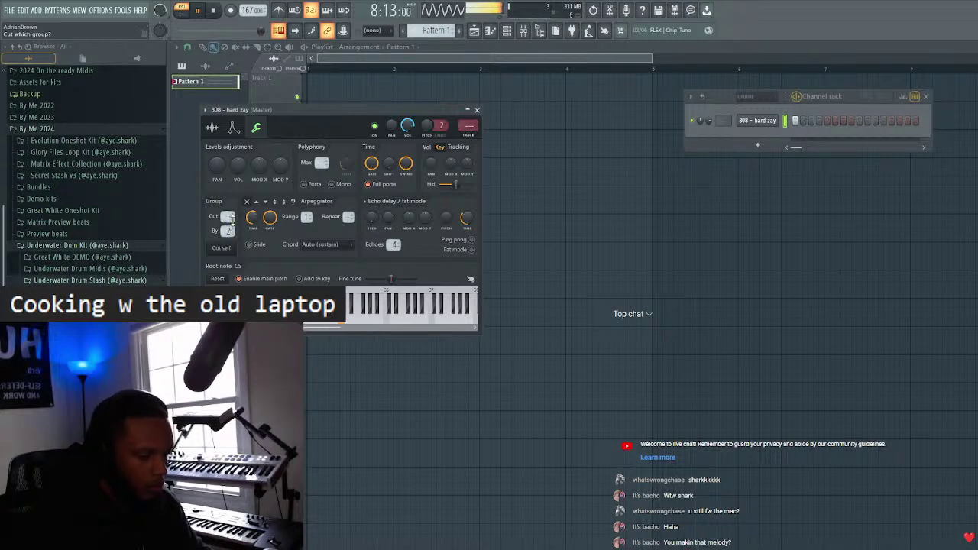
{"action": "scroll", "coordinate": [229, 216], "scroll_direction": "down", "scroll_amount": 1}
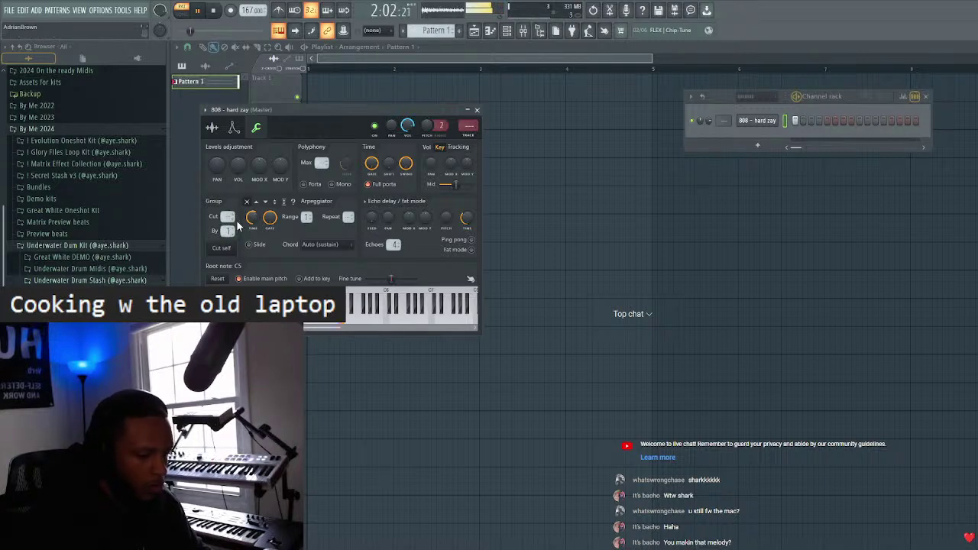
{"action": "left_click", "coordinate": [476, 109]}
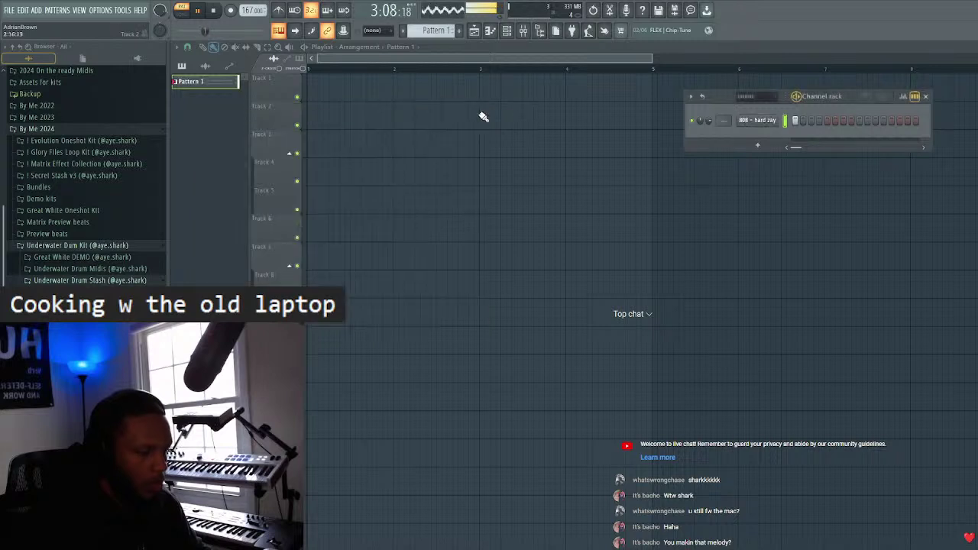
{"action": "left_click", "coordinate": [925, 97]}
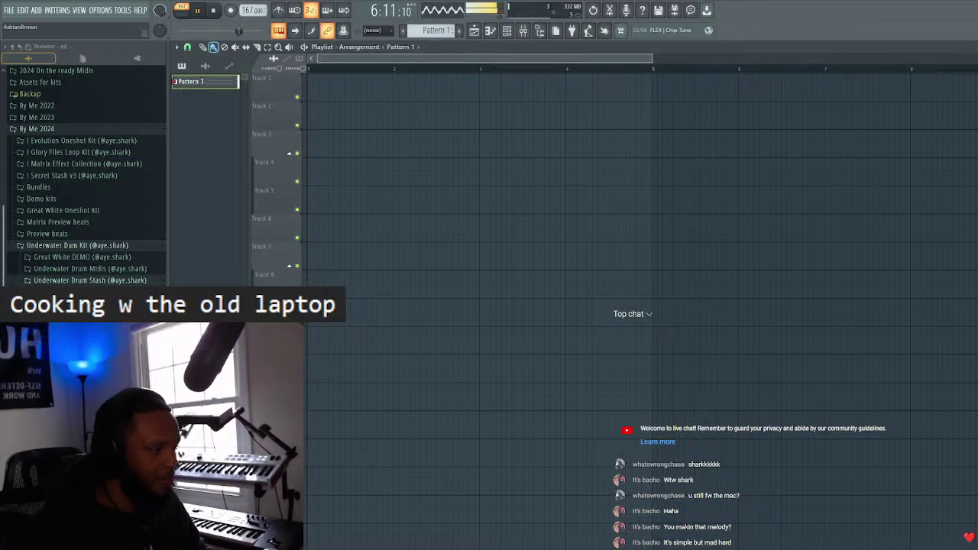
- Show the channel rack and display the Kontakt 7 channel's notes in the piano roll
{"action": "left_click", "coordinate": [506, 30]}
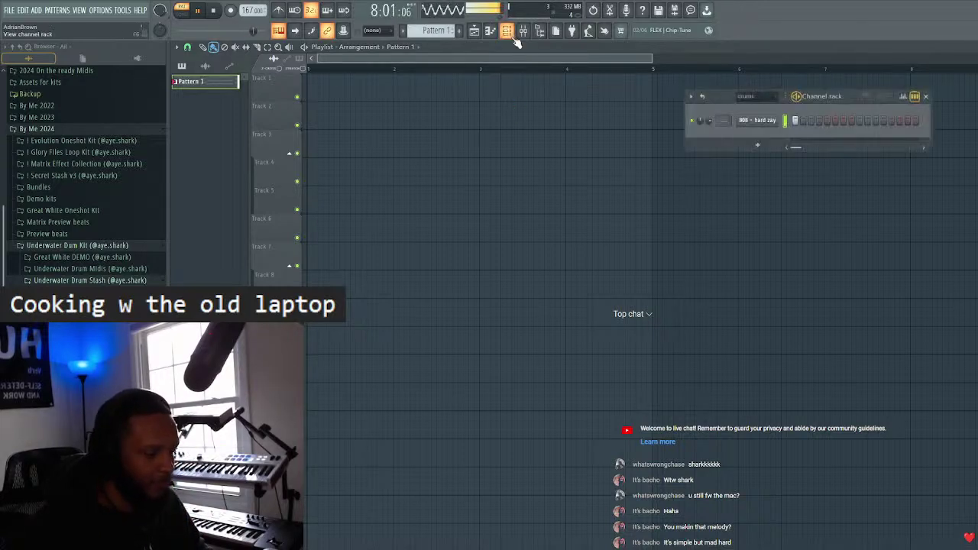
{"action": "left_click", "coordinate": [490, 30]}
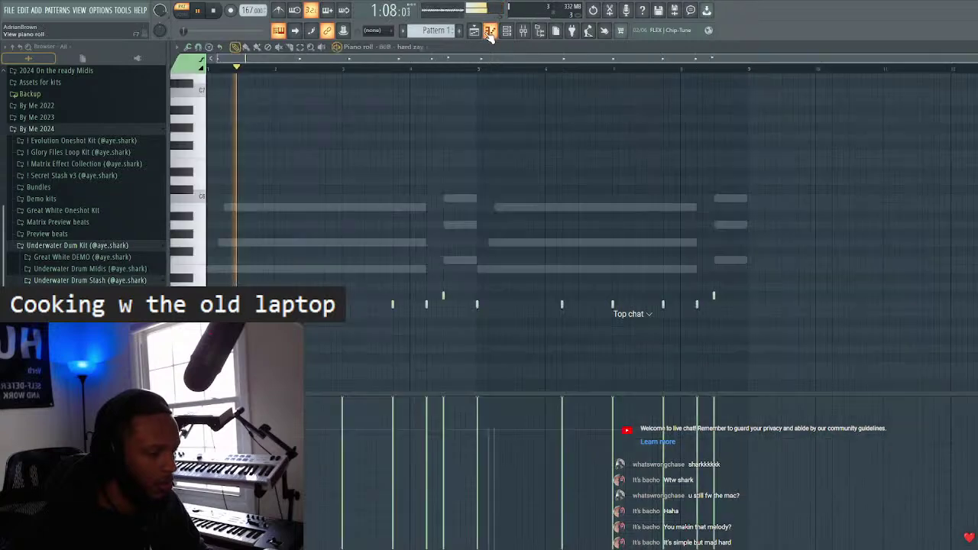
{"action": "left_click", "coordinate": [425, 46]}
{"action": "left_click", "coordinate": [399, 98]}
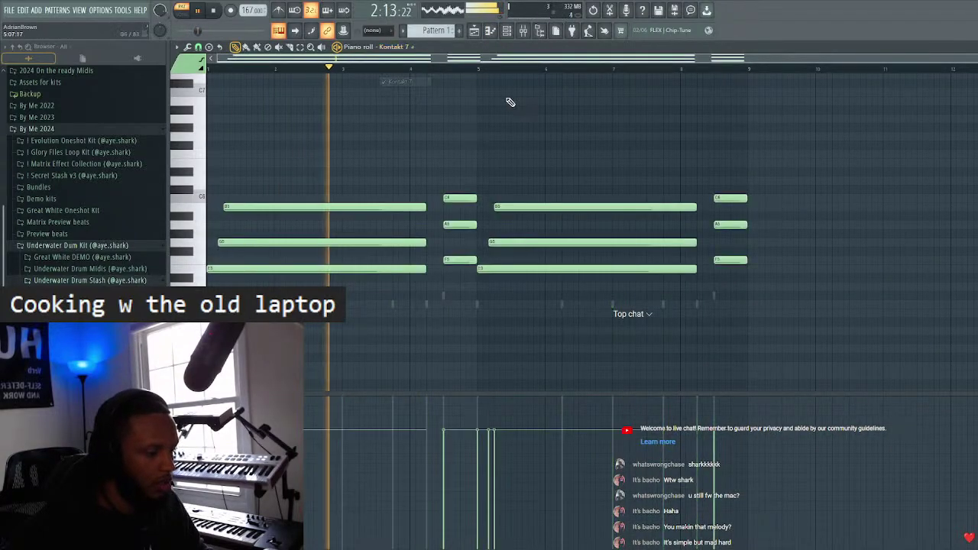
- Filter the channels to Unsorted and listen to the melody with the Kontakt 7 instrument open, closing it when done
{"action": "left_click", "coordinate": [522, 32]}
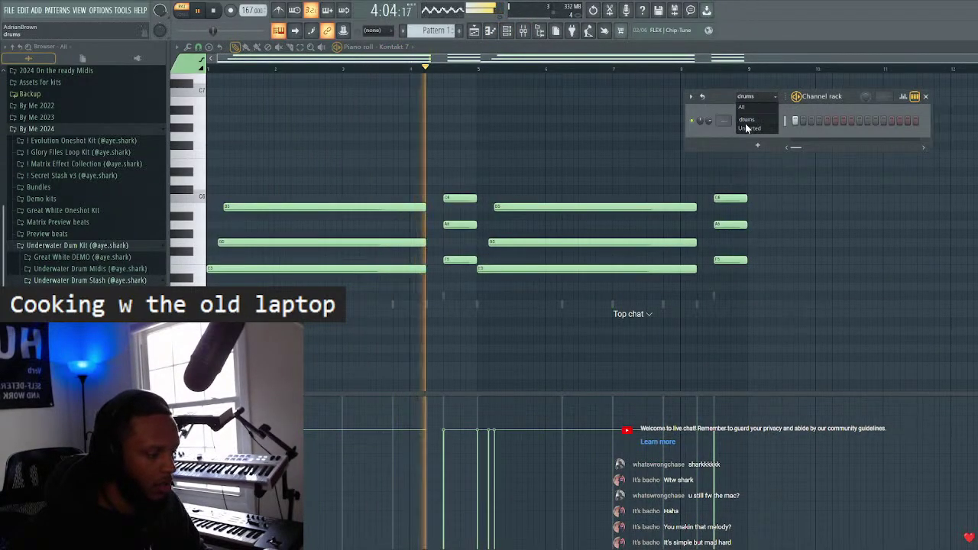
{"action": "left_click", "coordinate": [757, 120]}
{"action": "key", "text": "space"}
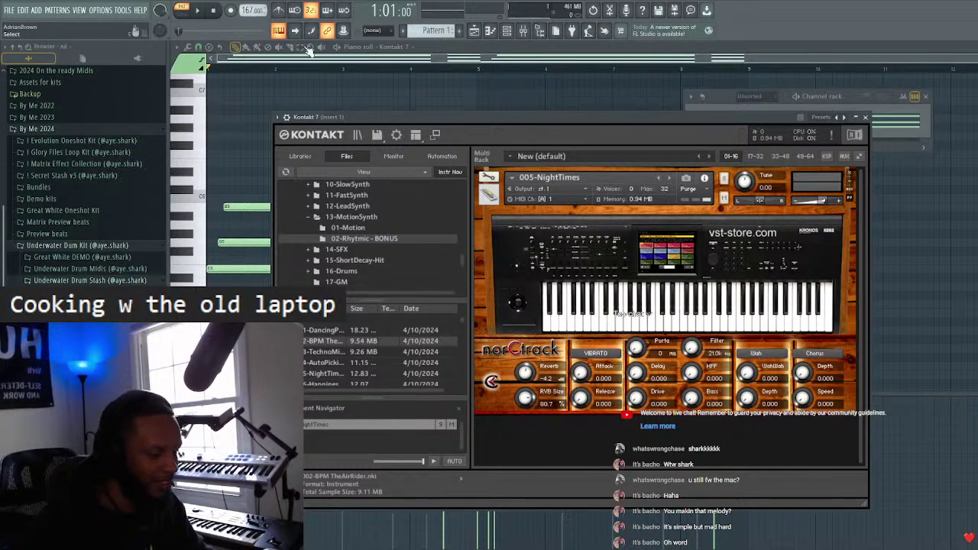
{"action": "key", "text": "space"}
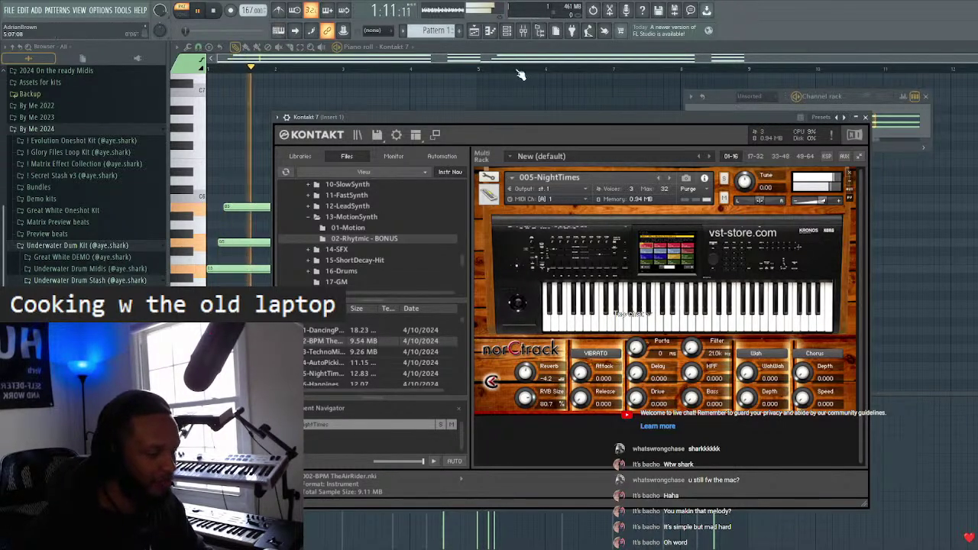
{"action": "left_click", "coordinate": [865, 119]}
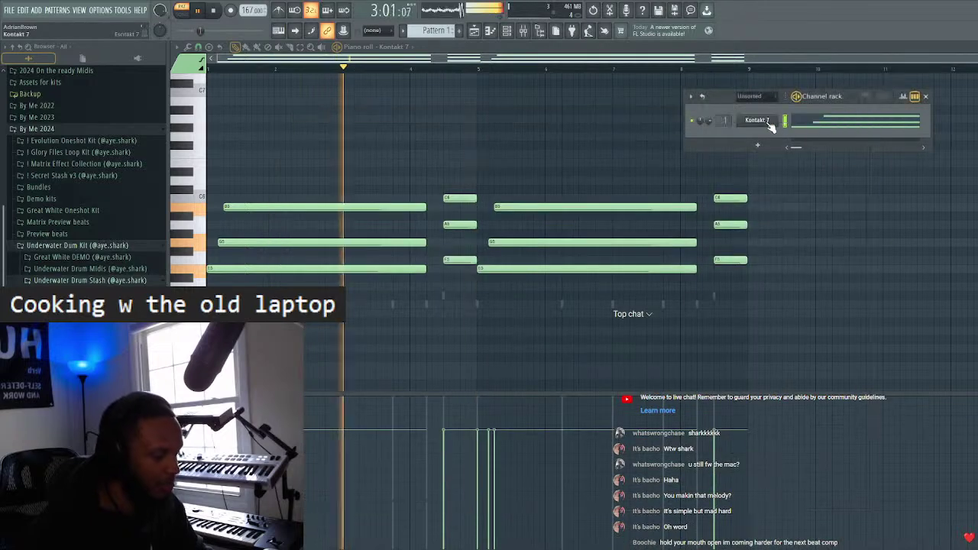
- Filter the channels to drums and check the 808 - hard zay sampler's miscellaneous settings
{"action": "left_click", "coordinate": [761, 96]}
{"action": "left_click", "coordinate": [755, 121]}
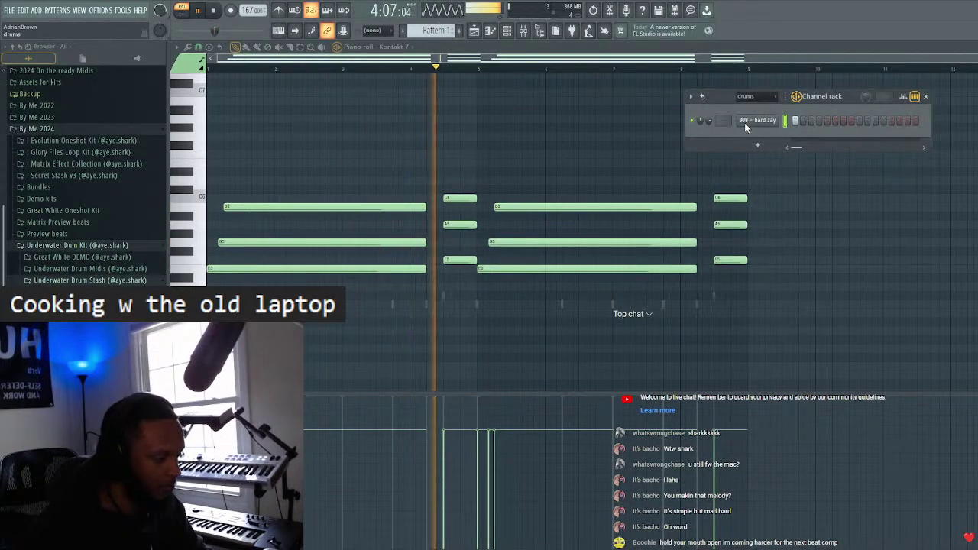
{"action": "right_click", "coordinate": [744, 122]}
{"action": "left_click", "coordinate": [754, 122]}
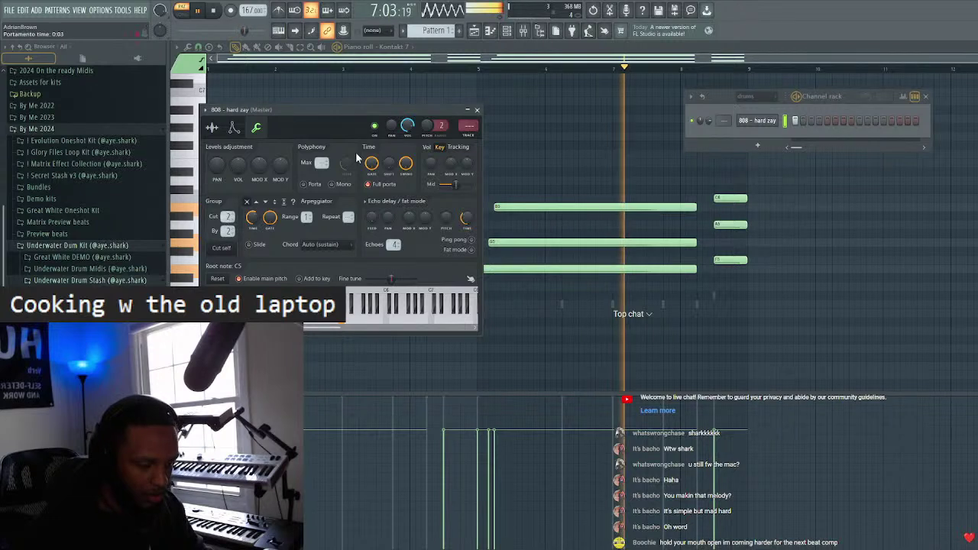
{"action": "left_click", "coordinate": [477, 109]}
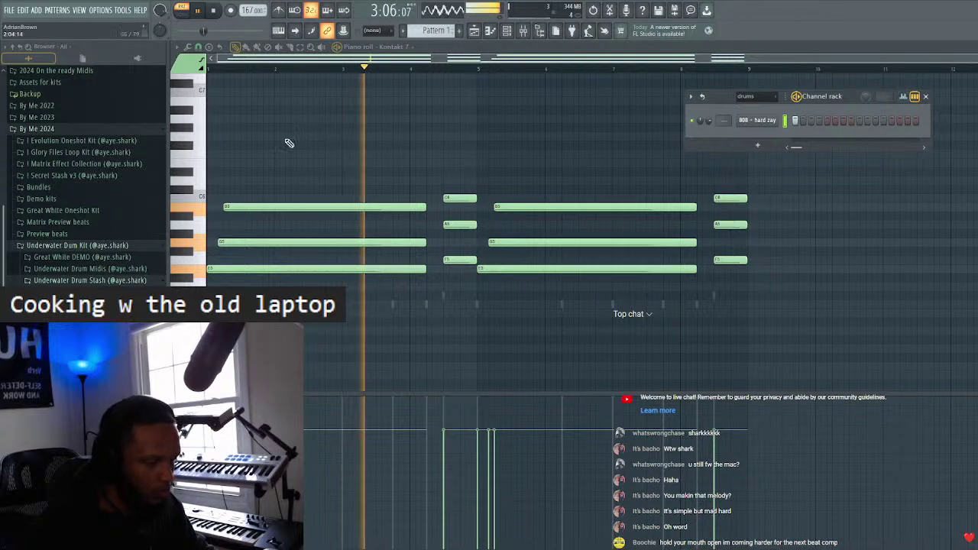
- Browse the Underwater Drum Stash folder and its 808s in the sample browser
{"action": "left_click", "coordinate": [61, 246]}
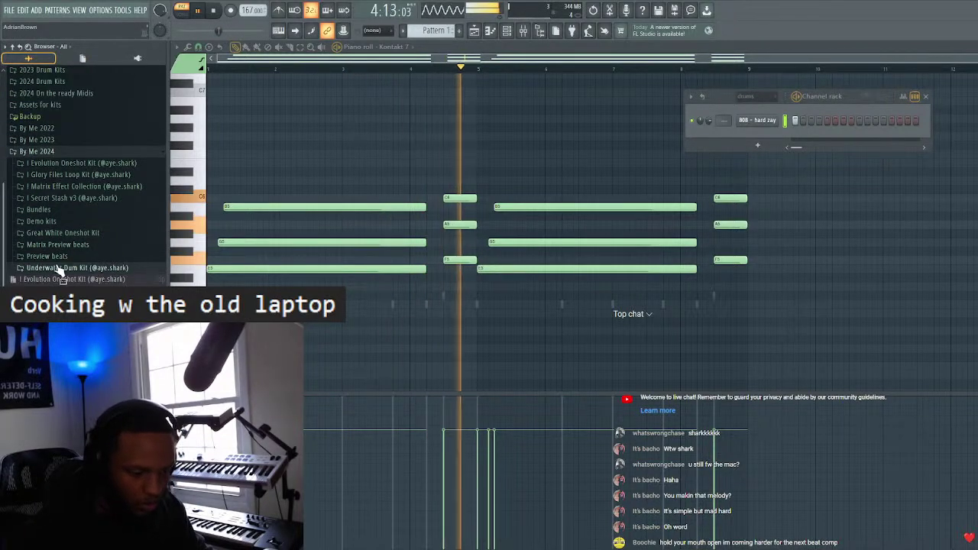
{"action": "left_click", "coordinate": [65, 267]}
{"action": "left_click", "coordinate": [80, 273]}
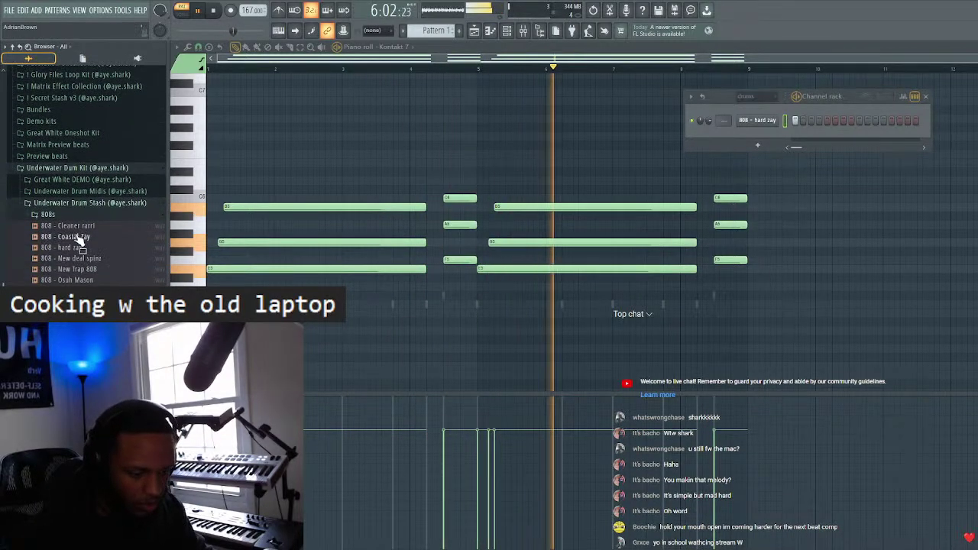
{"action": "left_click", "coordinate": [47, 214]}
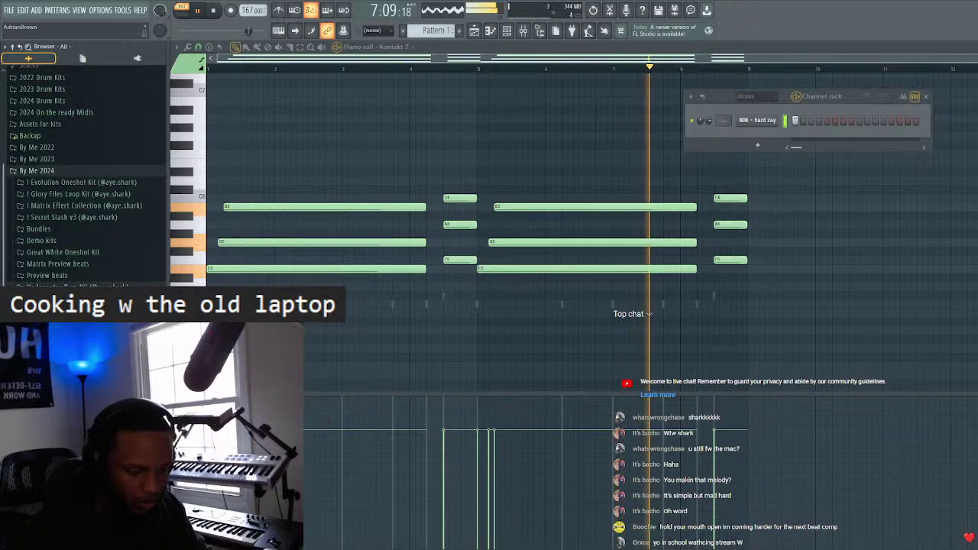
- With the mixer shown, filter the channels to Unsorted and route Kontakt 7 to mixer track 20
{"action": "left_click", "coordinate": [507, 31]}
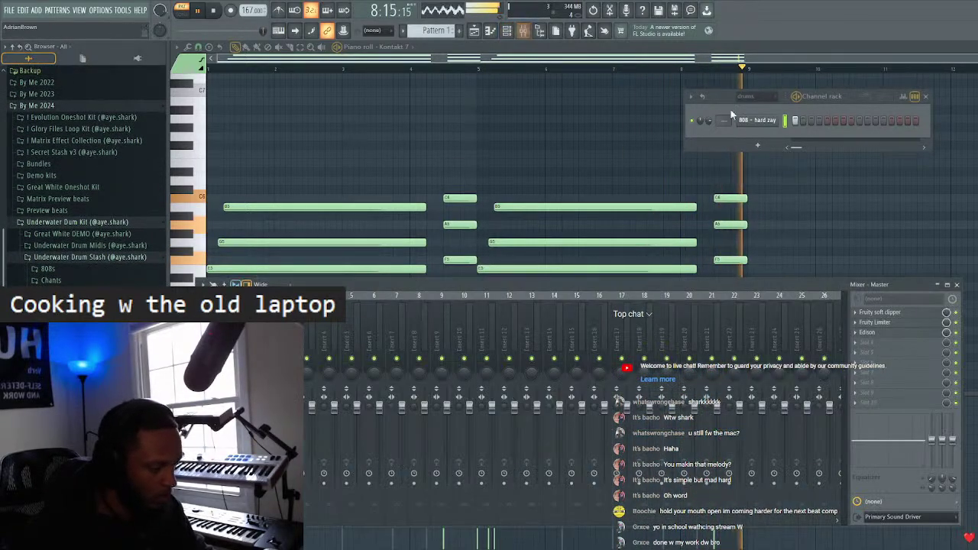
{"action": "left_click", "coordinate": [746, 96]}
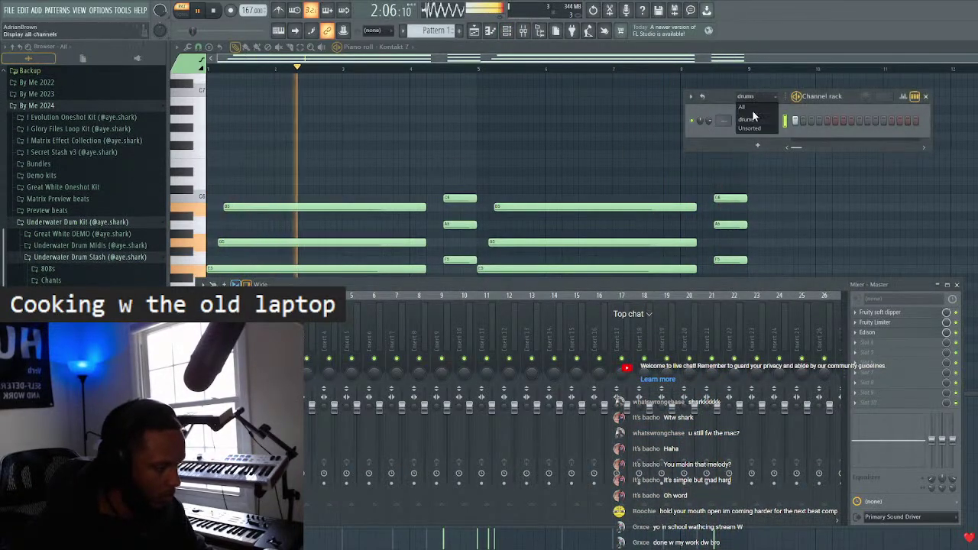
{"action": "left_click", "coordinate": [749, 128]}
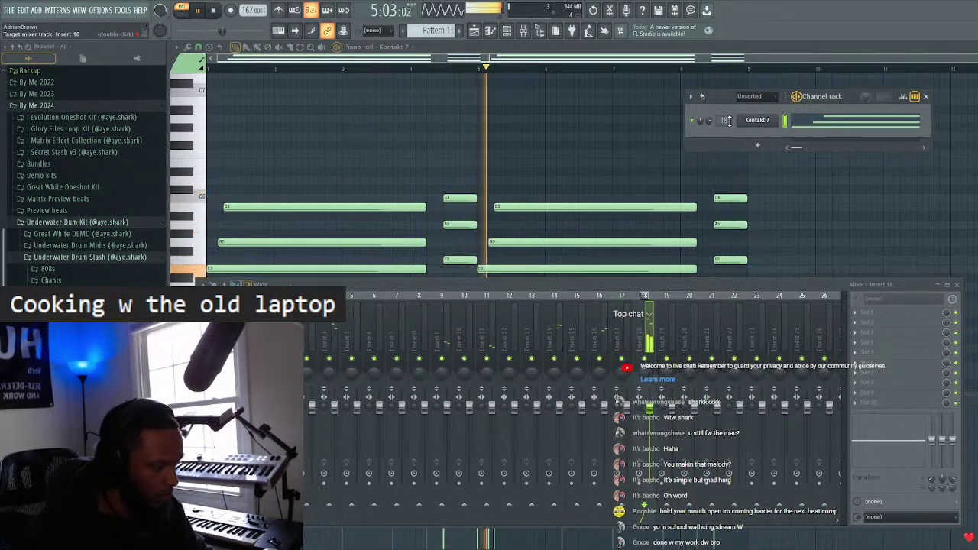
{"action": "scroll", "coordinate": [725, 120], "scroll_direction": "up", "scroll_amount": 2}
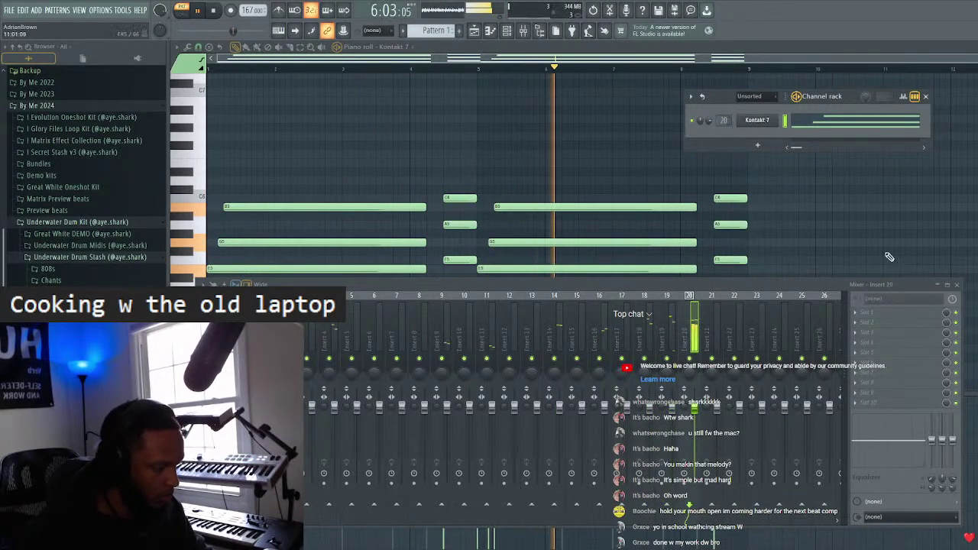
- Load the TR5 Suite effect into the first slot of mixer track 20
{"action": "left_click", "coordinate": [856, 313]}
{"action": "mouse_move", "coordinate": [869, 323]}
{"action": "left_click", "coordinate": [737, 105]}
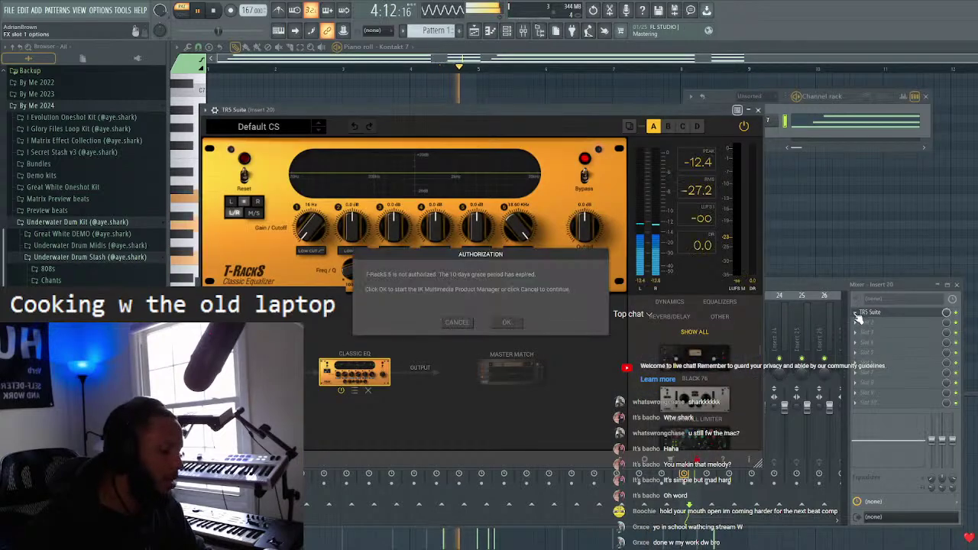
- Replace the TR5 Suite effect in the first slot of mixer track 20 with Portal
{"action": "left_click", "coordinate": [856, 313]}
{"action": "mouse_move", "coordinate": [865, 327]}
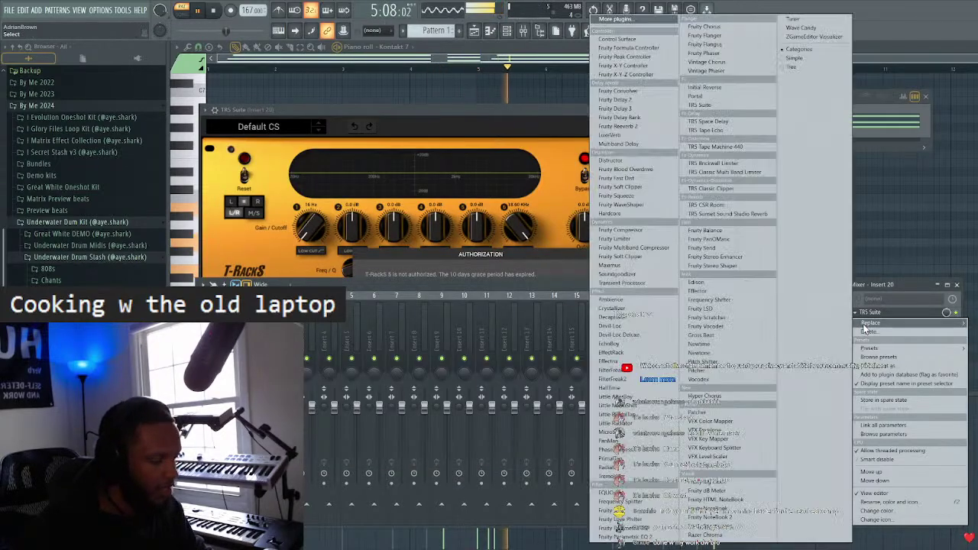
{"action": "left_click", "coordinate": [695, 96]}
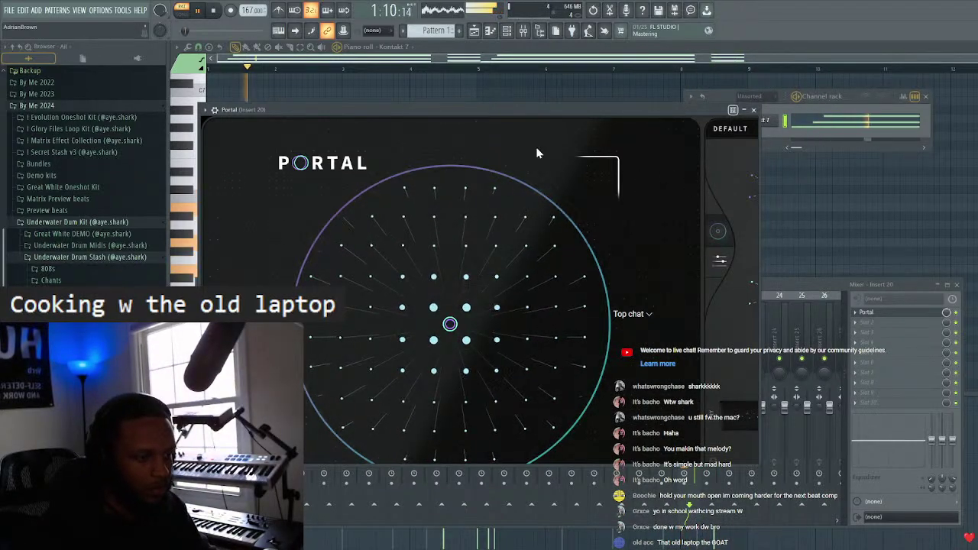
- Shrink the Portal window and reposition it clear of the mixer's effect slots
{"action": "left_click_drag", "start_coordinate": [653, 110], "coordinate": [627, 52]}
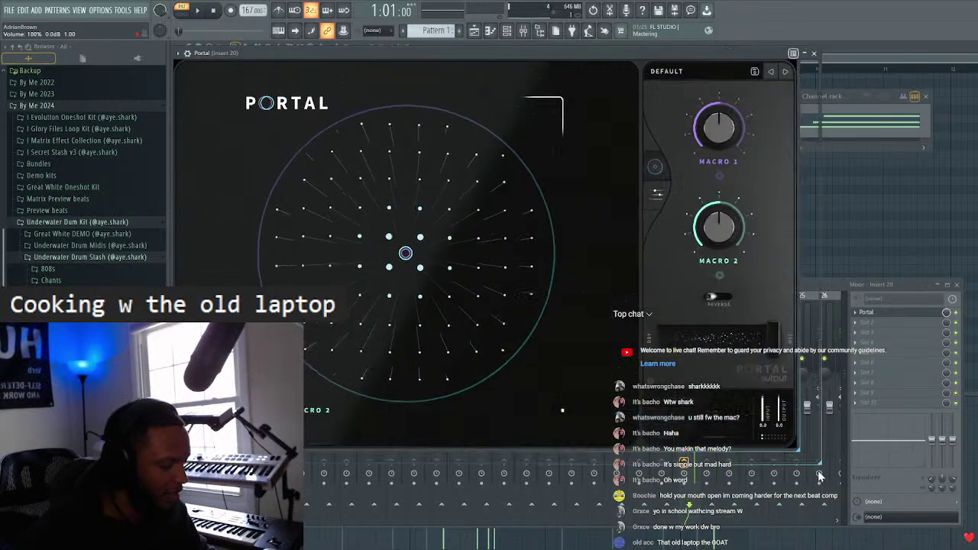
{"action": "left_click", "coordinate": [682, 140]}
{"action": "left_click_drag", "start_coordinate": [653, 52], "coordinate": [711, 90]}
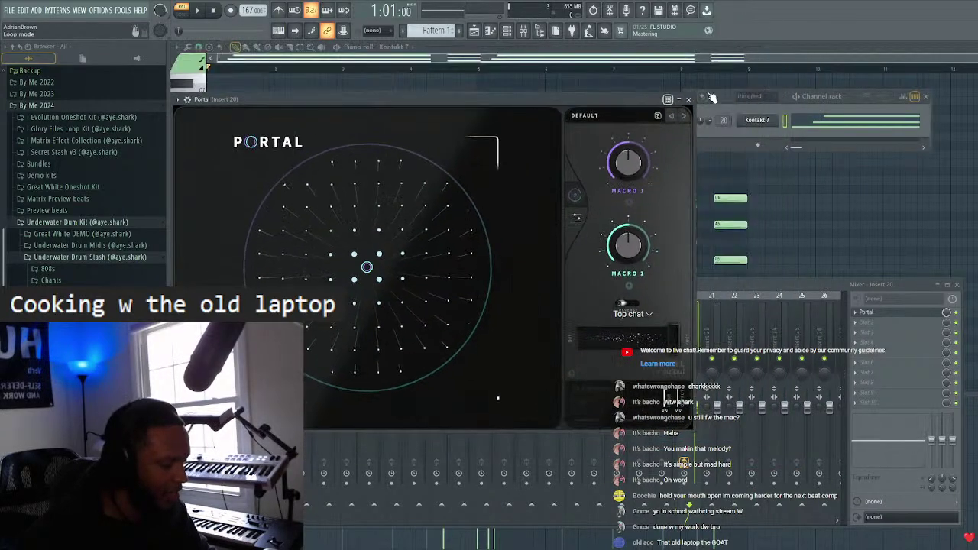
{"action": "left_click_drag", "start_coordinate": [548, 101], "coordinate": [680, 68]}
- From Portal's Matrix Portal Bank, audition the WALKY (OFF) preset at 41% dry/wet, and load UP V2 instead
{"action": "left_click", "coordinate": [716, 91]}
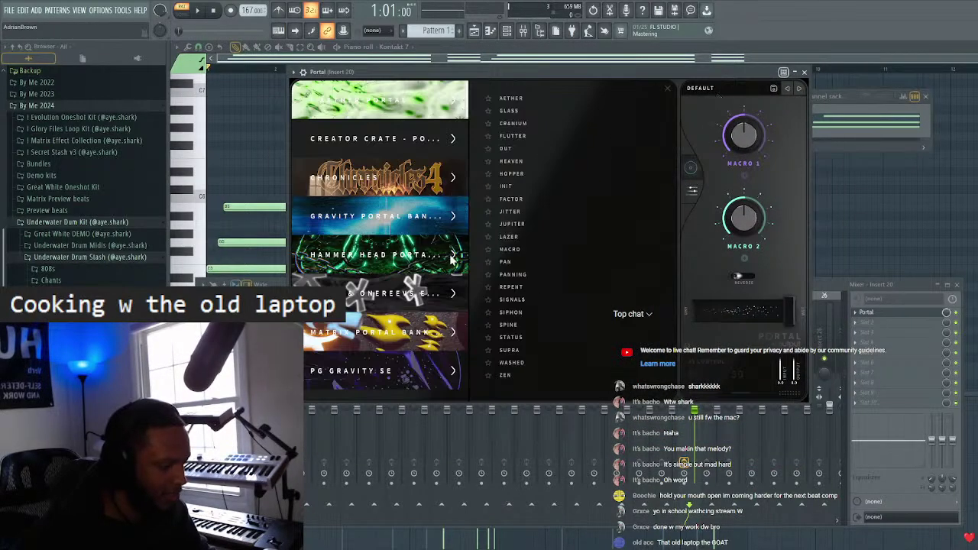
{"action": "left_click", "coordinate": [402, 327]}
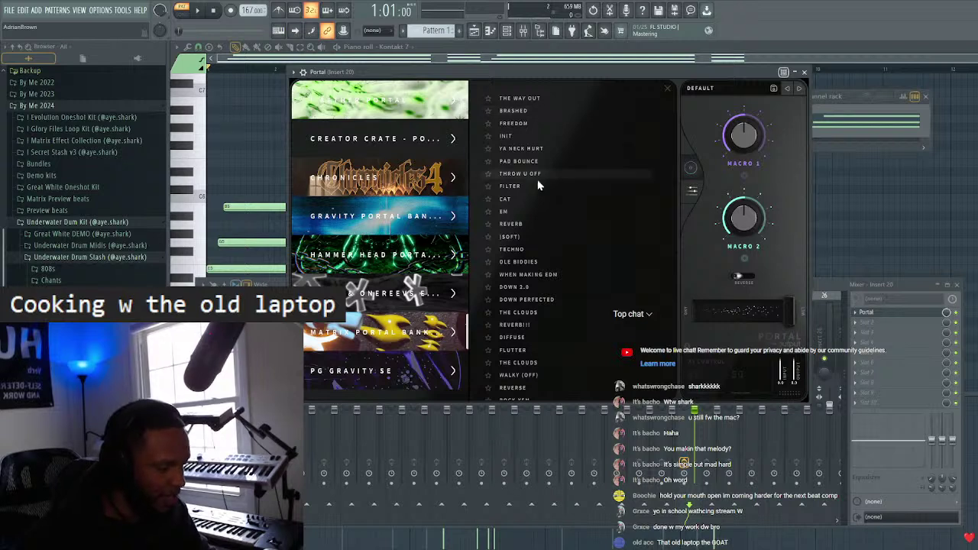
{"action": "scroll", "coordinate": [544, 249], "scroll_direction": "down", "scroll_amount": 3}
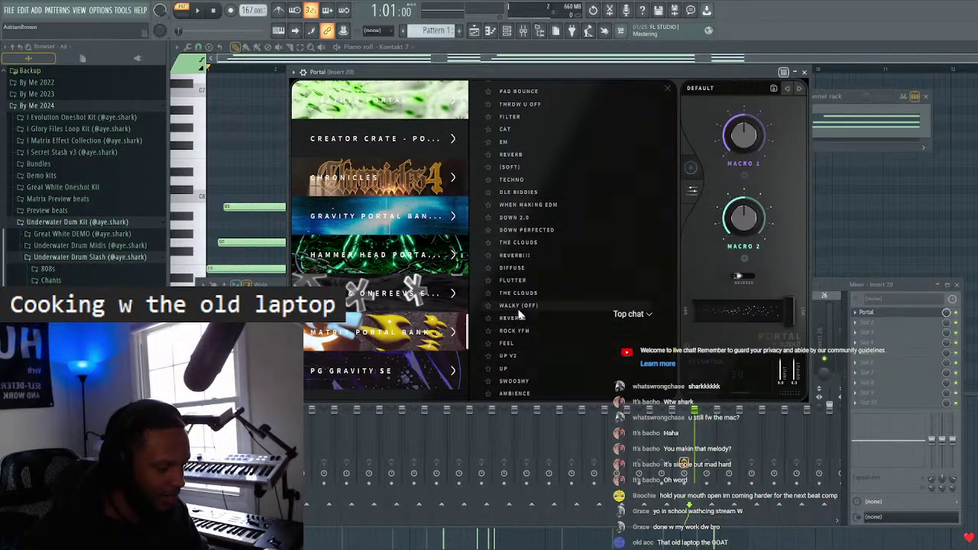
{"action": "left_click", "coordinate": [525, 306]}
{"action": "key", "text": "space"}
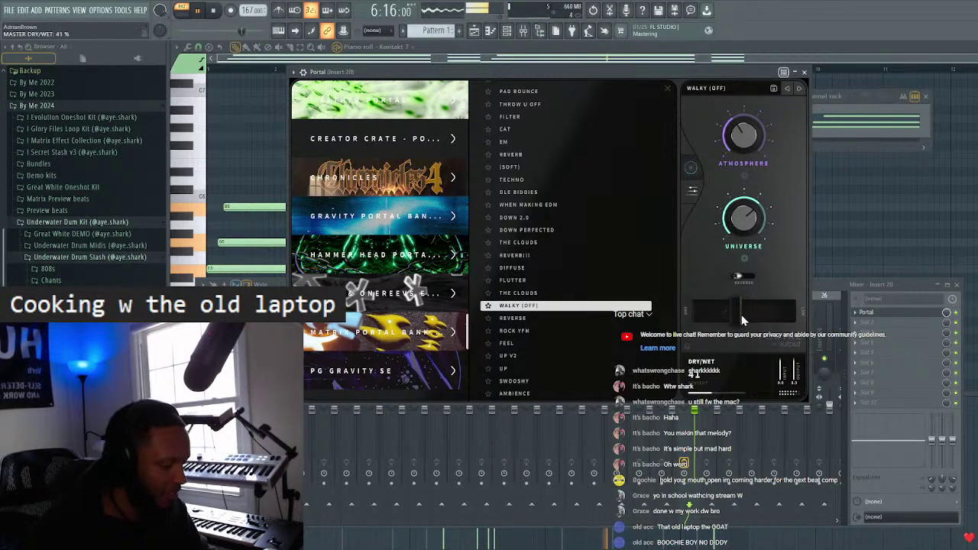
{"action": "left_click", "coordinate": [554, 357]}
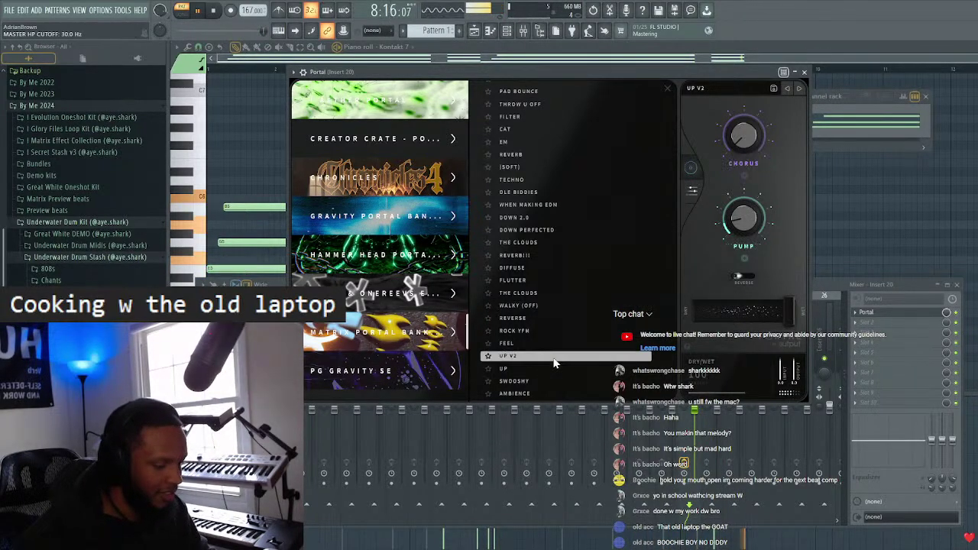
- Add Fruity Parametric EQ 2 to the second slot of mixer track 20 and make band 1 a high pass at about 160 Hz
{"action": "left_click", "coordinate": [878, 325]}
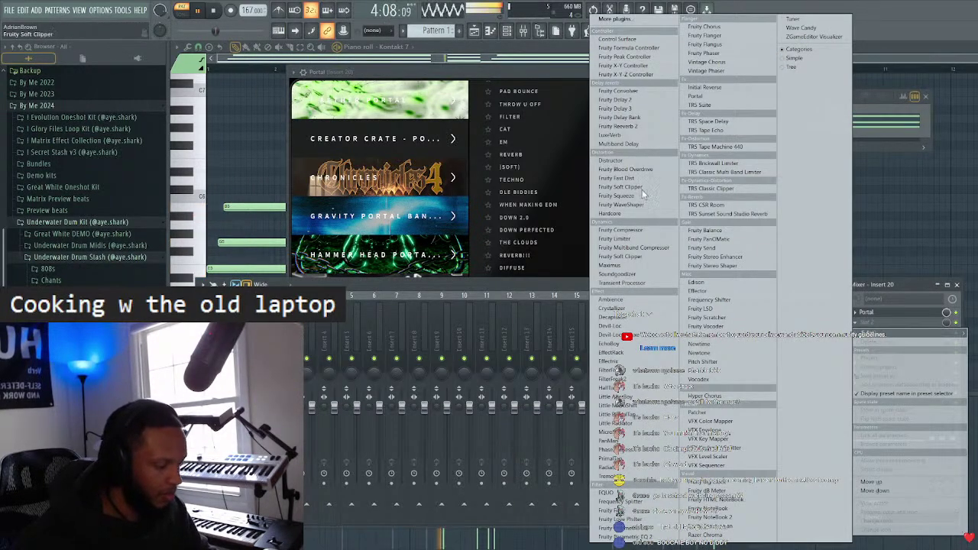
{"action": "left_click", "coordinate": [622, 537]}
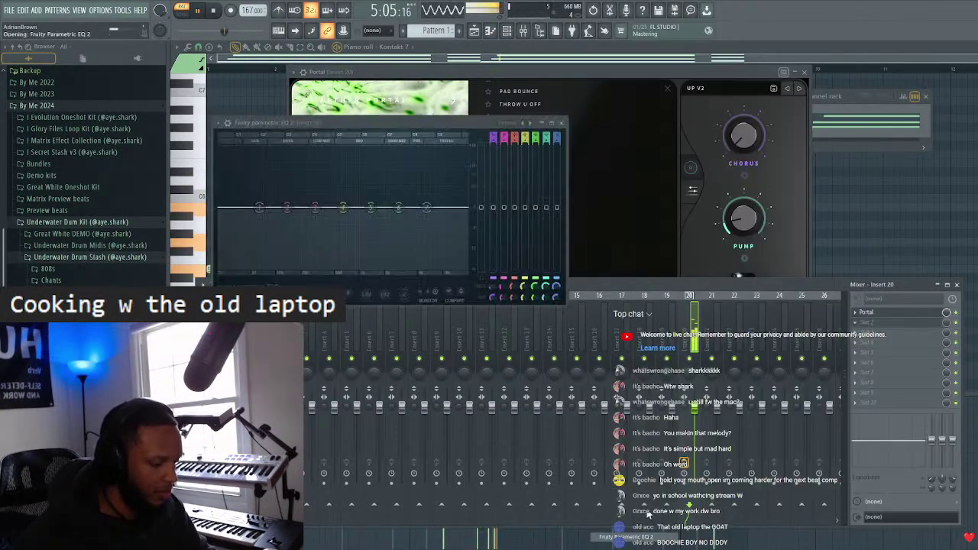
{"action": "right_click", "coordinate": [259, 207]}
{"action": "left_click", "coordinate": [281, 225]}
{"action": "left_click_drag", "start_coordinate": [259, 207], "coordinate": [291, 207]}
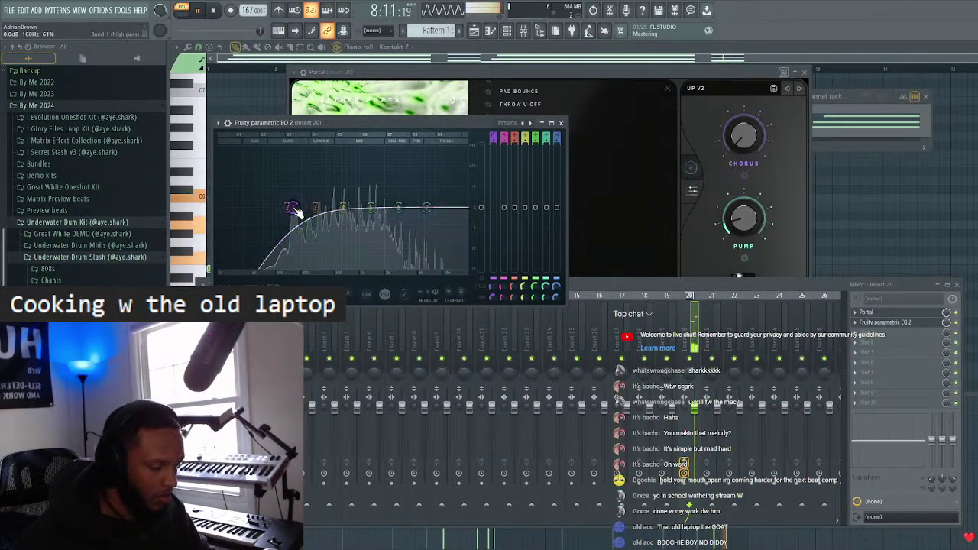
{"action": "left_click", "coordinate": [882, 321]}
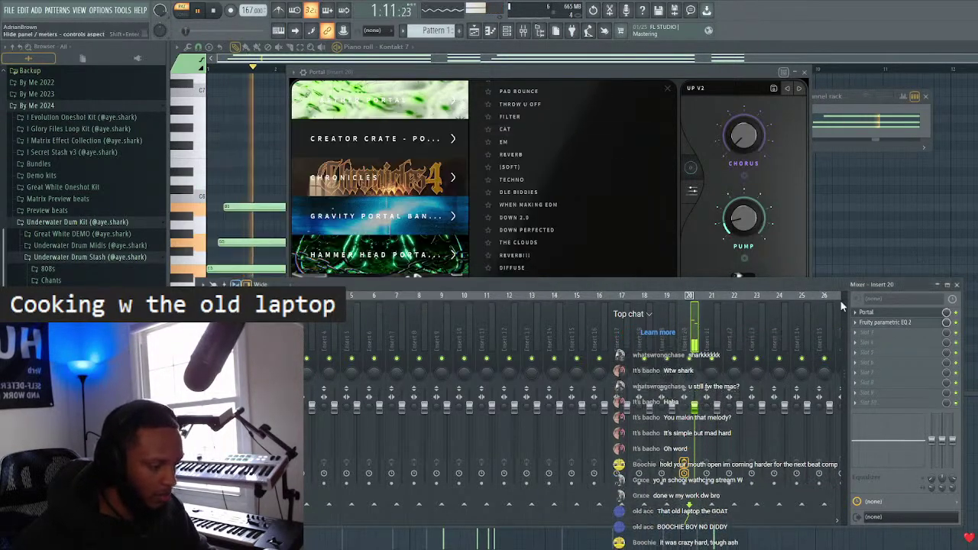
- Add the Ambience reverb to the third slot of mixer track 20 and lower its mix level
{"action": "left_click", "coordinate": [876, 339]}
{"action": "left_click", "coordinate": [650, 295]}
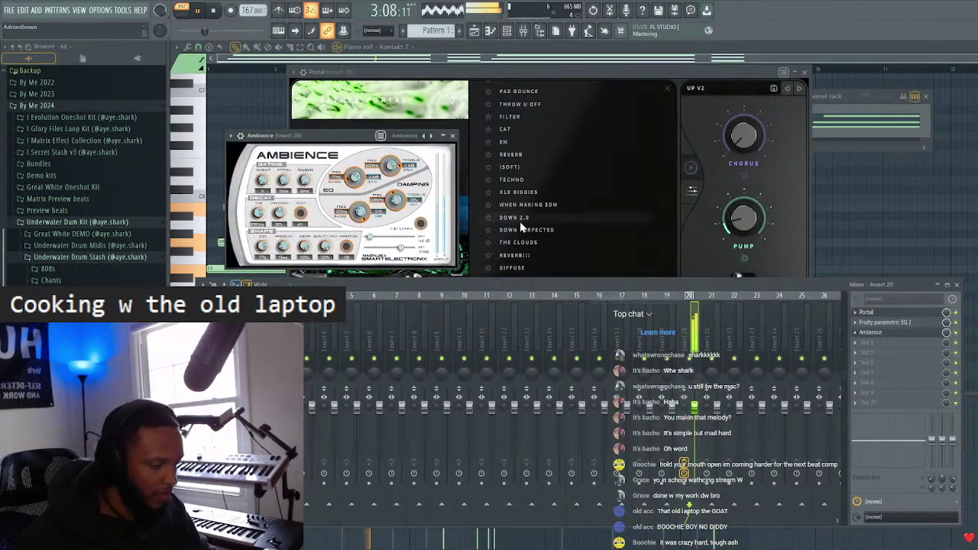
{"action": "left_click_drag", "start_coordinate": [946, 333], "coordinate": [949, 337]}
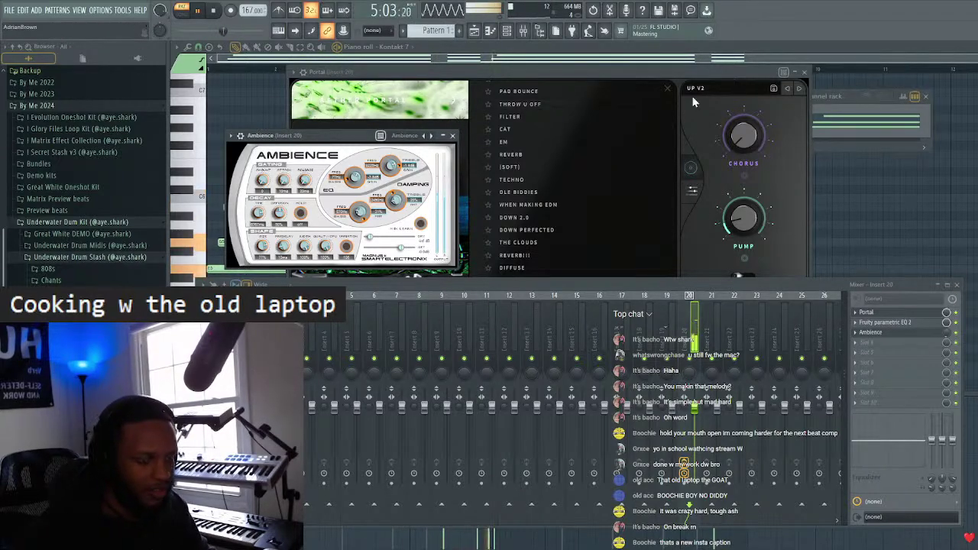
{"action": "left_click", "coordinate": [452, 135]}
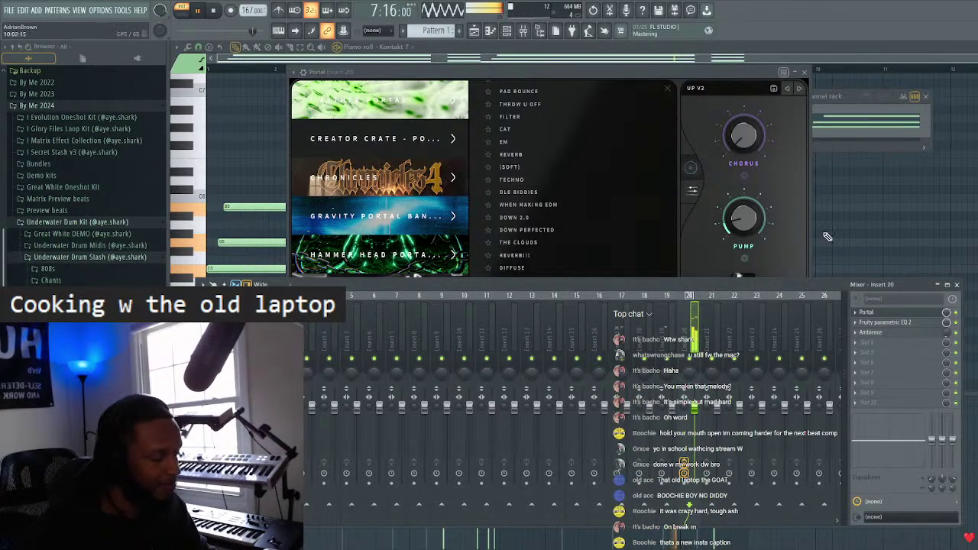
- Close the mixer and the Portal window, and restart pattern playback
{"action": "left_click", "coordinate": [957, 285]}
{"action": "key", "text": "space"}
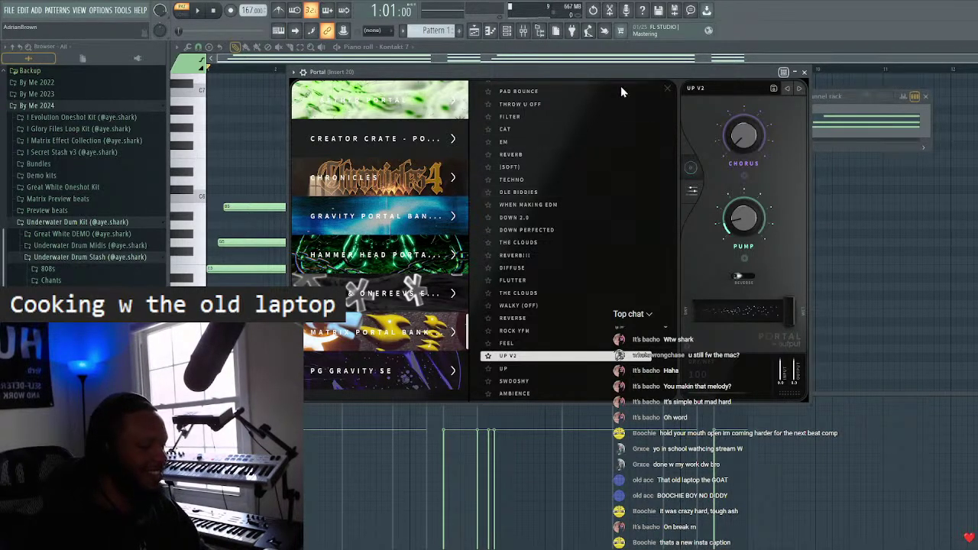
{"action": "key", "text": "space"}
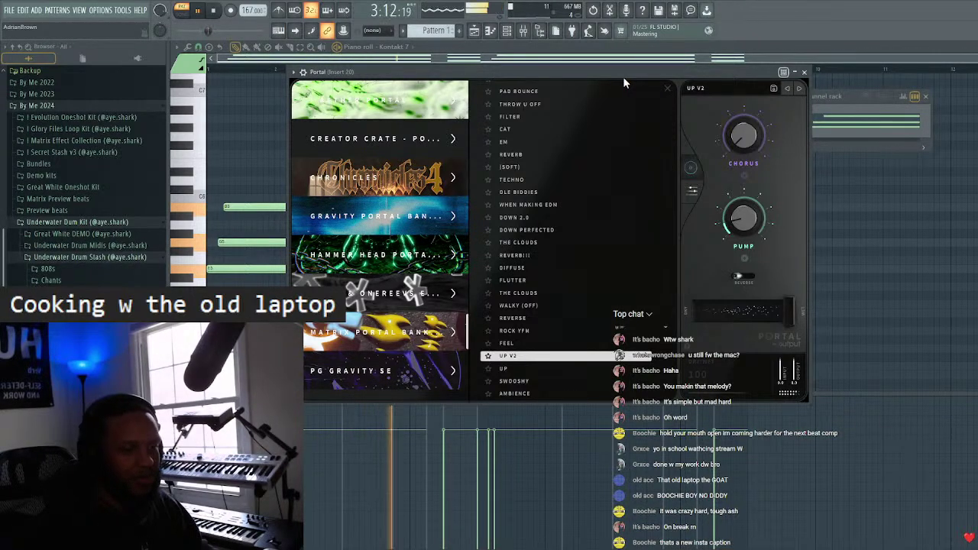
{"action": "left_click", "coordinate": [806, 73]}
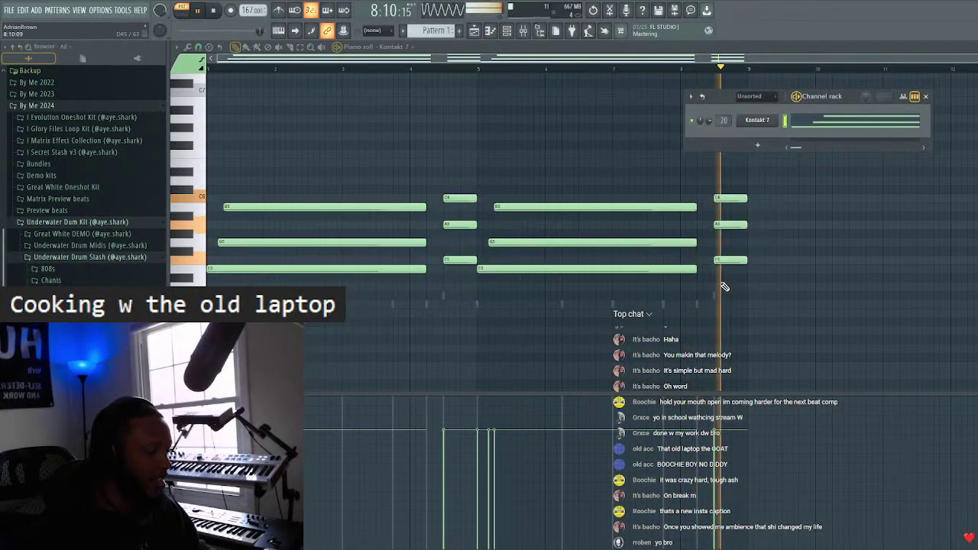
- Clone the Kontakt 7 channel and close the clone's plugin window
{"action": "right_click", "coordinate": [753, 120]}
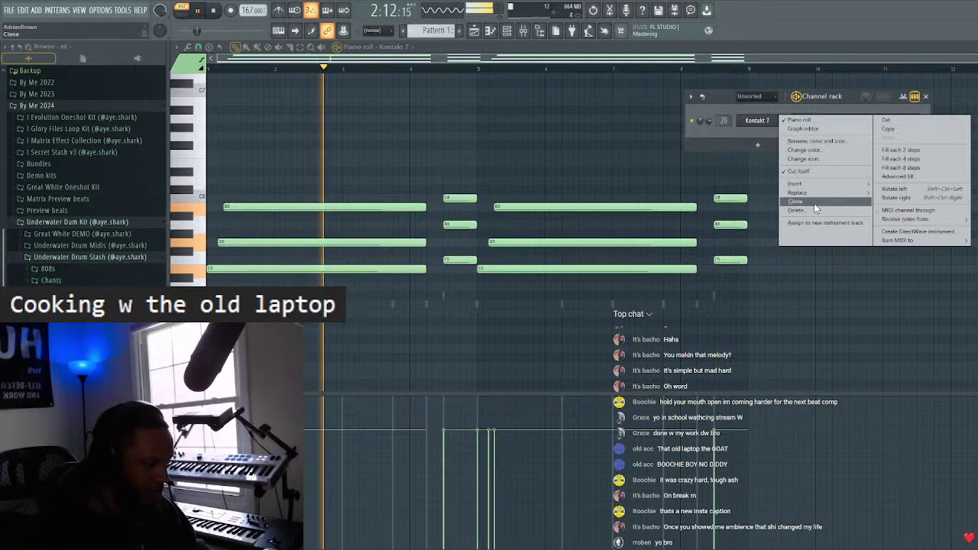
{"action": "left_click", "coordinate": [814, 203]}
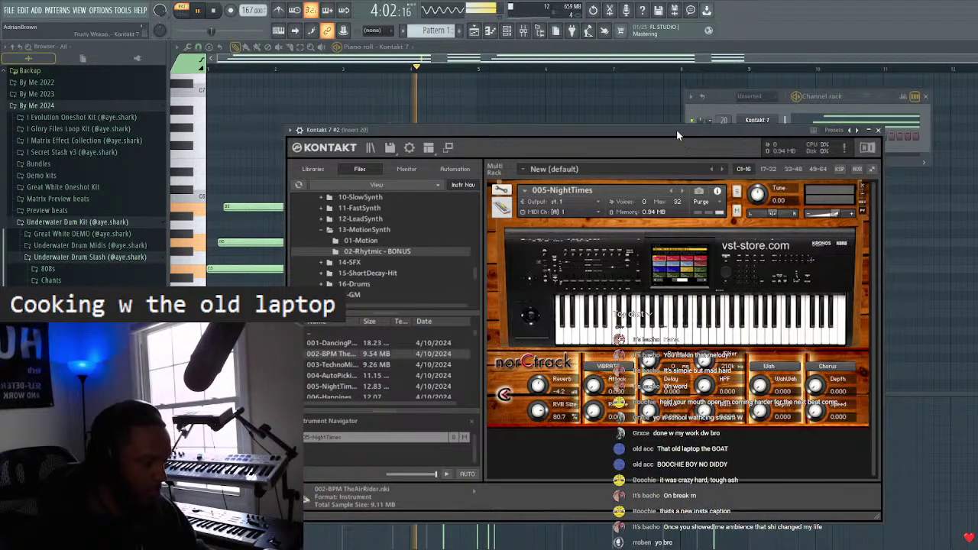
{"action": "left_click", "coordinate": [880, 132]}
- Show the drums group in the channel rack and add a clap sample from the Underwater Drum Stash below the 808
{"action": "left_click", "coordinate": [764, 96]}
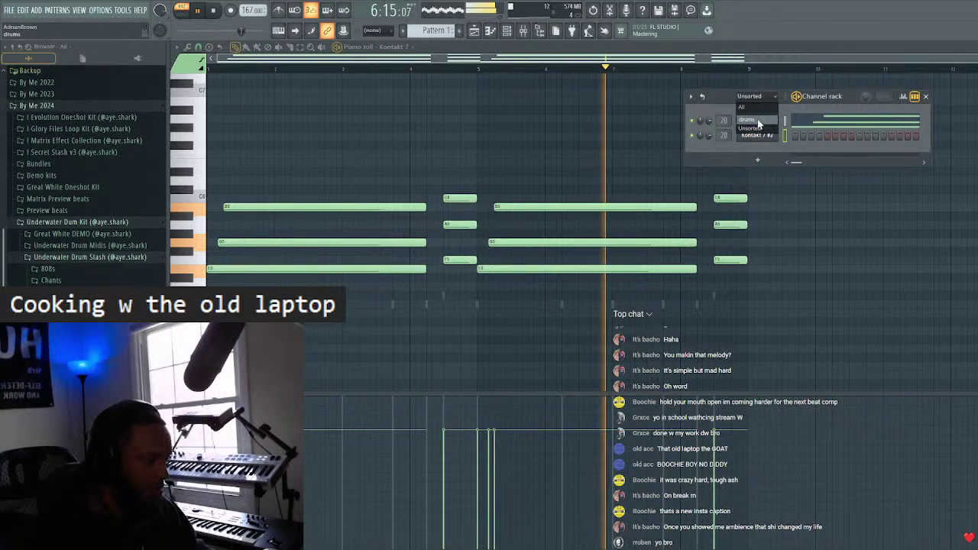
{"action": "left_click", "coordinate": [748, 120]}
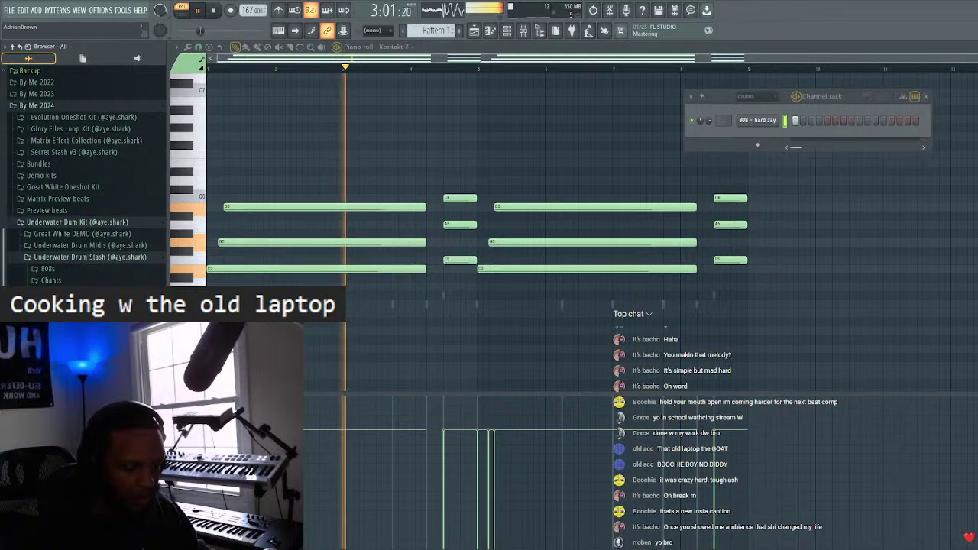
{"action": "left_click_drag", "start_coordinate": [76, 291], "coordinate": [755, 141]}
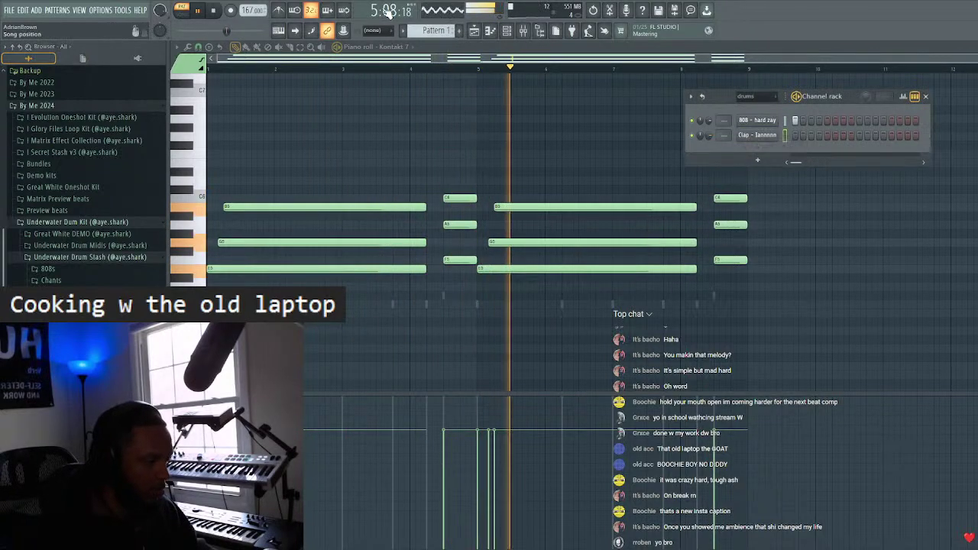
- Bring up the playlist and split Pattern 1 by channel into separate Kontakt 7 and 808 patterns
{"action": "left_click", "coordinate": [494, 32]}
{"action": "key", "text": "F5"}
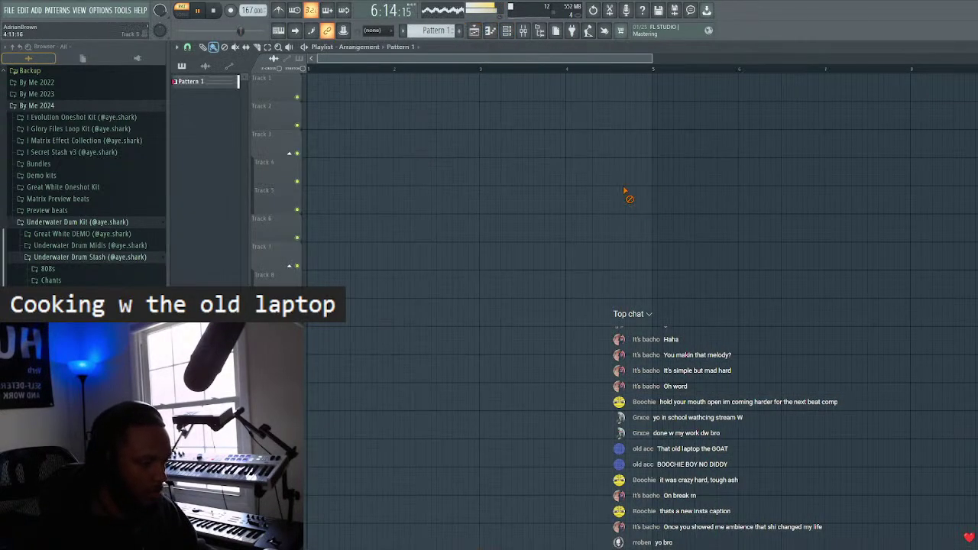
{"action": "right_click", "coordinate": [226, 88]}
{"action": "left_click", "coordinate": [271, 240]}
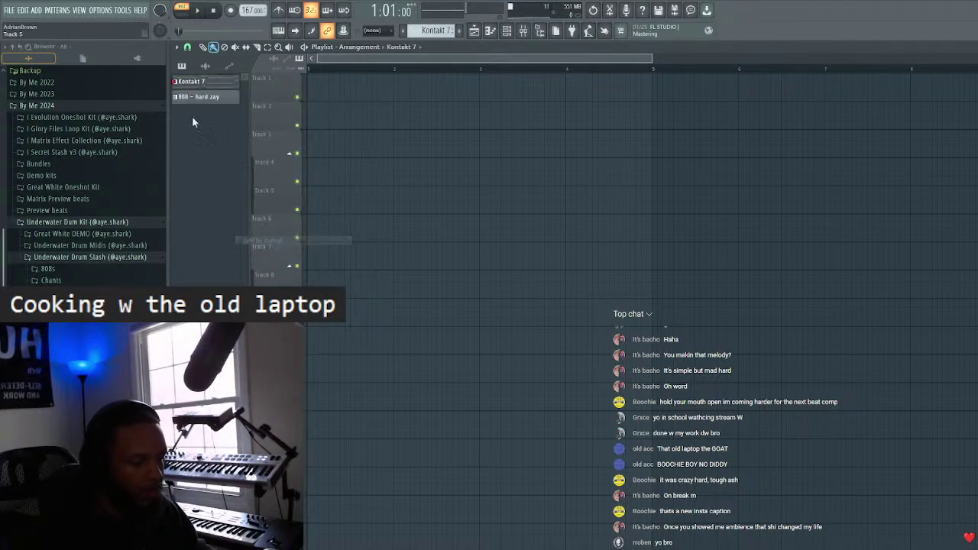
- Try to split the Kontakt 7 pattern by channel
{"action": "right_click", "coordinate": [217, 83]}
{"action": "left_click", "coordinate": [252, 236]}
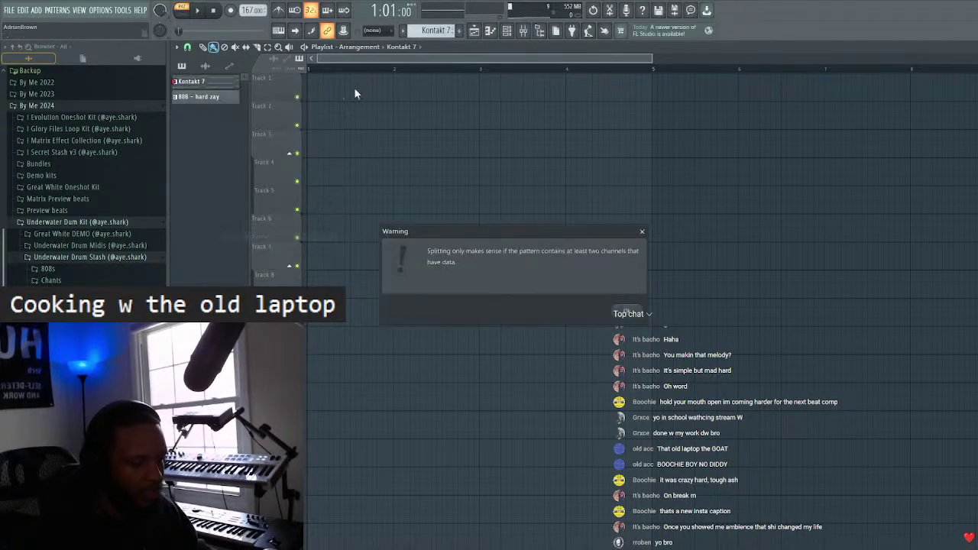
{"action": "left_click", "coordinate": [627, 314]}
- Fill bars 1 to 16 of playlist track 1 with two Kontakt 7 pattern clips and consolidate them to audio
{"action": "left_click_drag", "start_coordinate": [236, 88], "coordinate": [317, 91]}
{"action": "scroll", "coordinate": [406, 75], "scroll_direction": "down", "scroll_amount": 4}
{"action": "left_click_drag", "start_coordinate": [594, 91], "coordinate": [352, 135]}
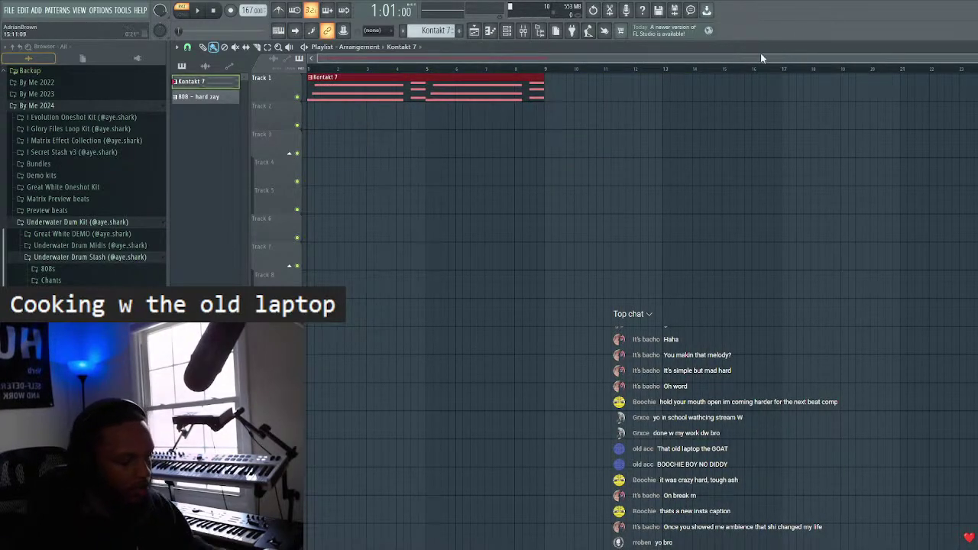
{"action": "key", "text": "ctrl+b"}
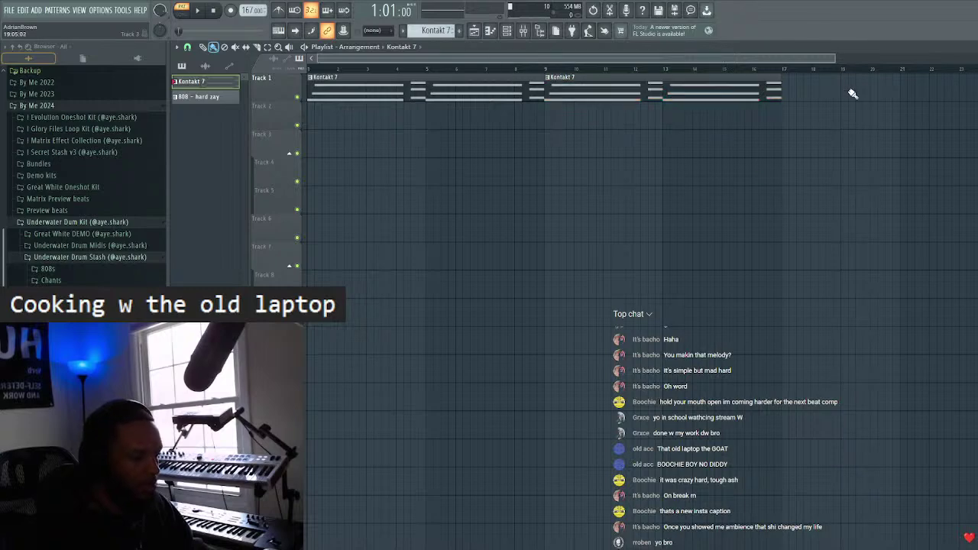
{"action": "key", "text": "ctrl+alt+c"}
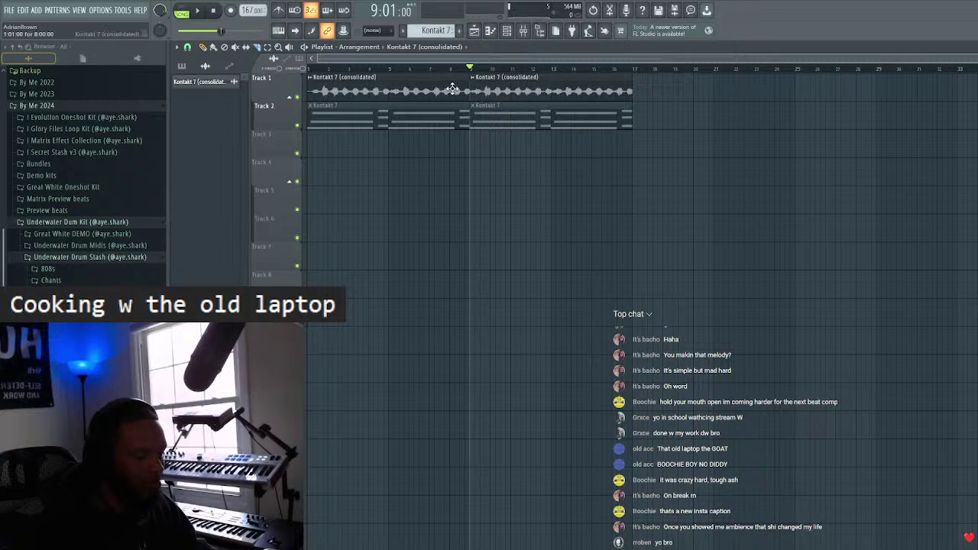
- Set the consolidated Kontakt 7 clip's time-stretching mode to Stretch and route it to mixer track 20
{"action": "double_click", "coordinate": [422, 96]}
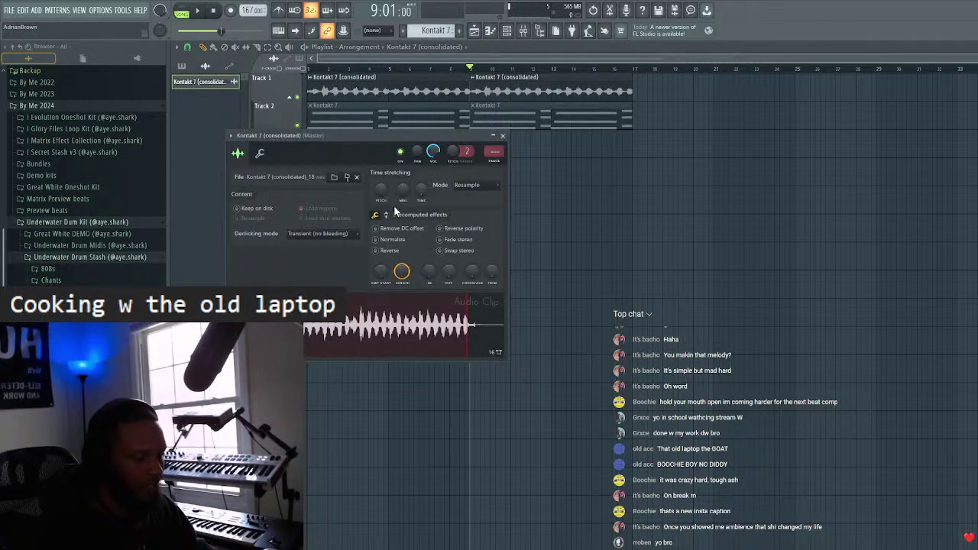
{"action": "left_click", "coordinate": [478, 187]}
{"action": "left_click", "coordinate": [469, 203]}
{"action": "left_click", "coordinate": [474, 185]}
{"action": "left_click", "coordinate": [468, 211]}
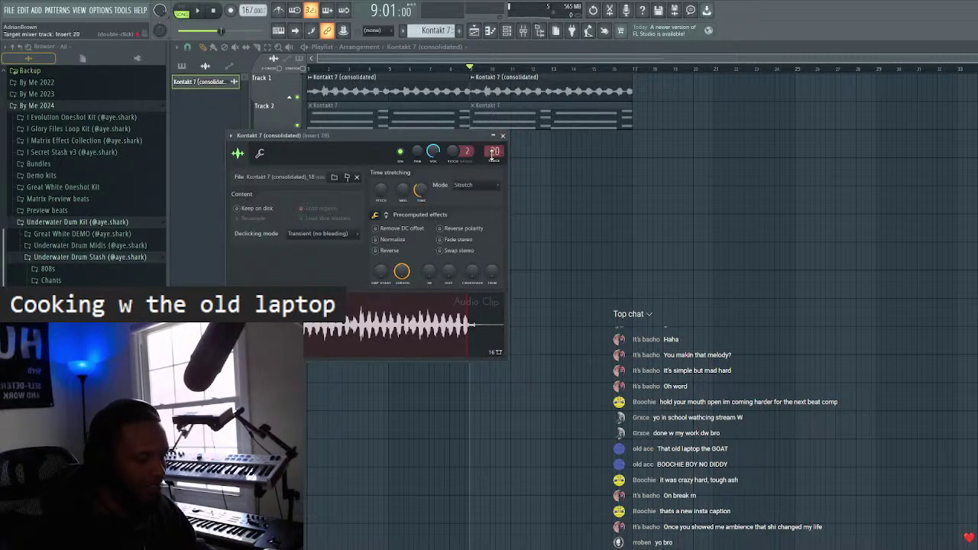
{"action": "left_click", "coordinate": [503, 136]}
- Start song playback, place the 808 - hard zay pattern at bar 1 of track 3 and duplicate it through bar 16
{"action": "key", "text": "space"}
{"action": "left_click", "coordinate": [202, 96]}
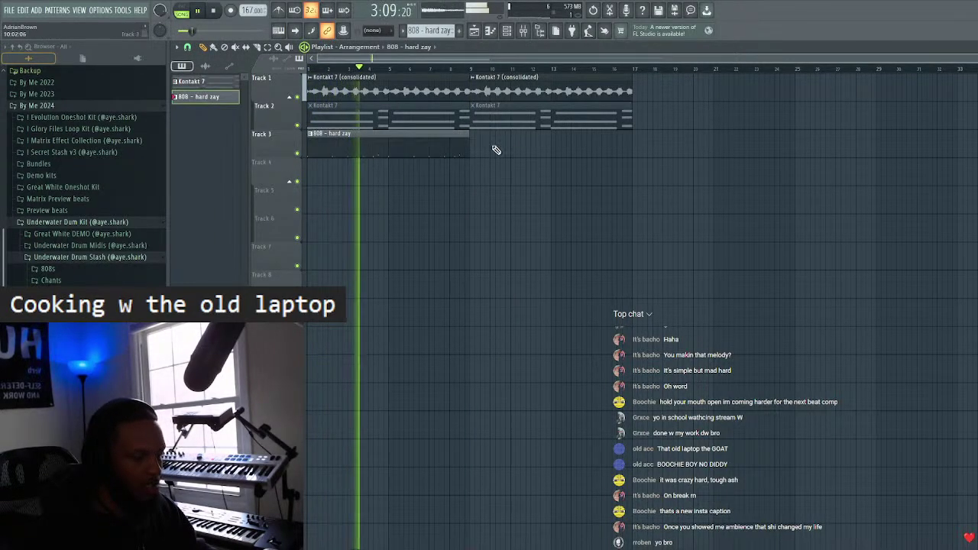
{"action": "left_click", "coordinate": [382, 145], "text": "ctrl"}
{"action": "key", "text": "ctrl+b"}
{"action": "left_click", "coordinate": [375, 145]}
- In the 808's piano roll, shift the two higher-pitched notes in bars 4 and 8 forward by about one beat
{"action": "double_click", "coordinate": [409, 141]}
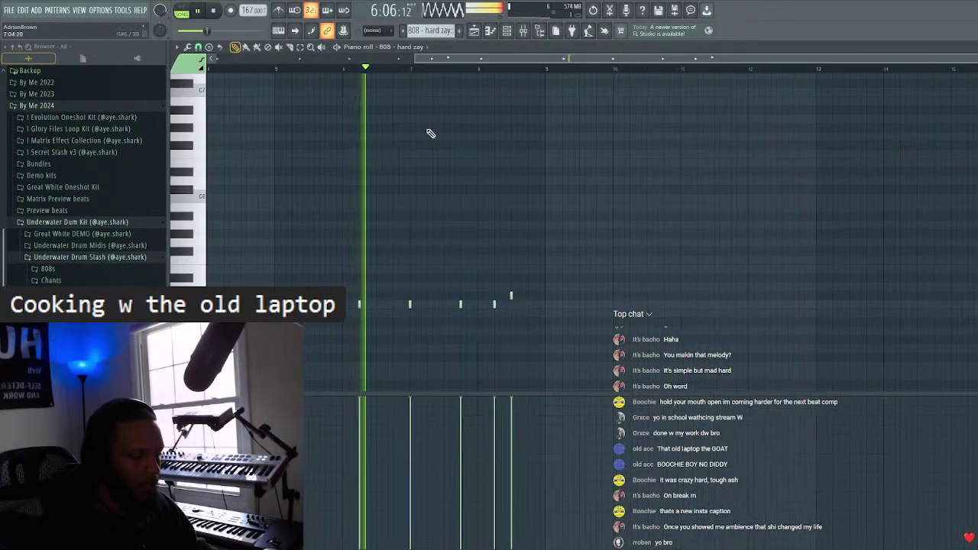
{"action": "left_click_drag", "start_coordinate": [746, 272], "coordinate": [418, 305]}
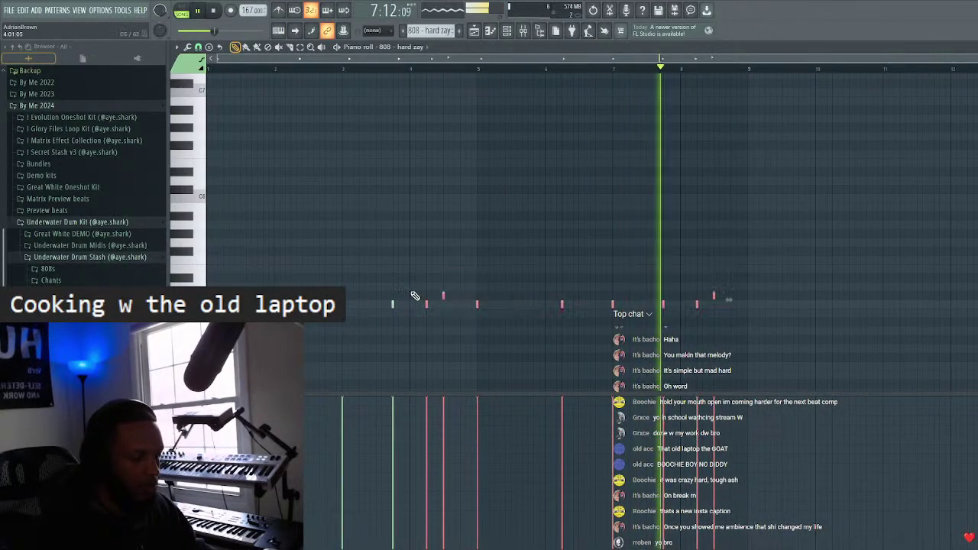
{"action": "left_click_drag", "start_coordinate": [818, 284], "coordinate": [416, 292]}
{"action": "key", "text": "shift+Right"}
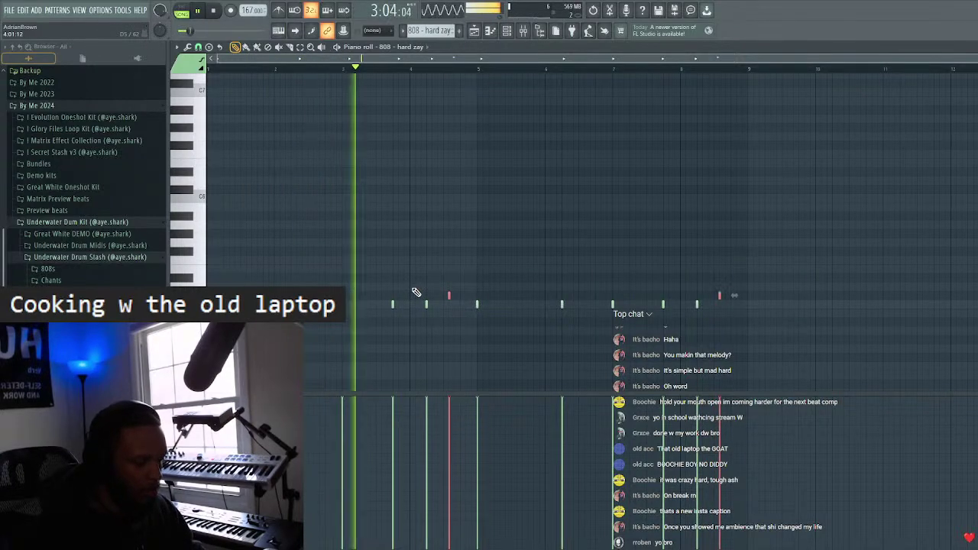
{"action": "key", "text": "shift+Right"}
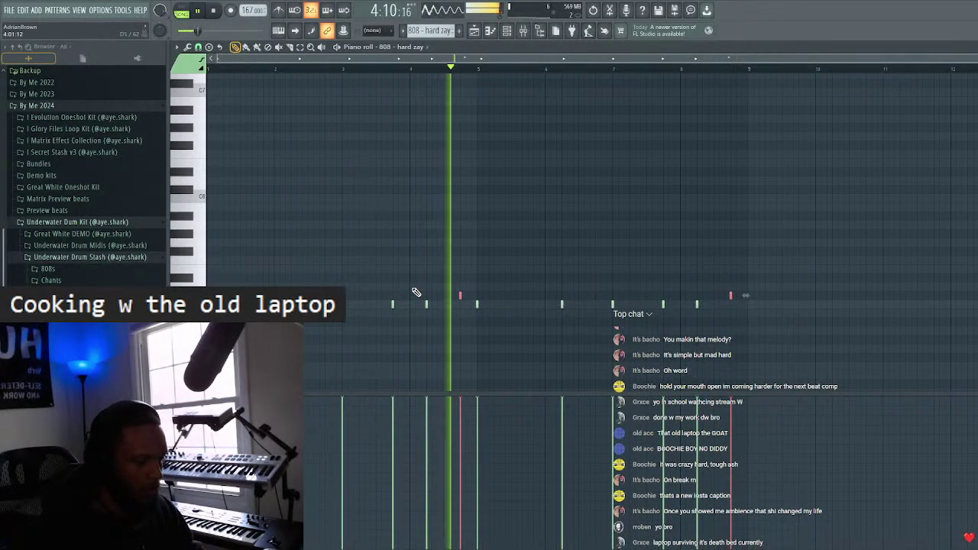
- Set the tempo to 157 BPM with the metronome as reference, and check the drum channels in the channel rack
{"action": "key", "text": "F5"}
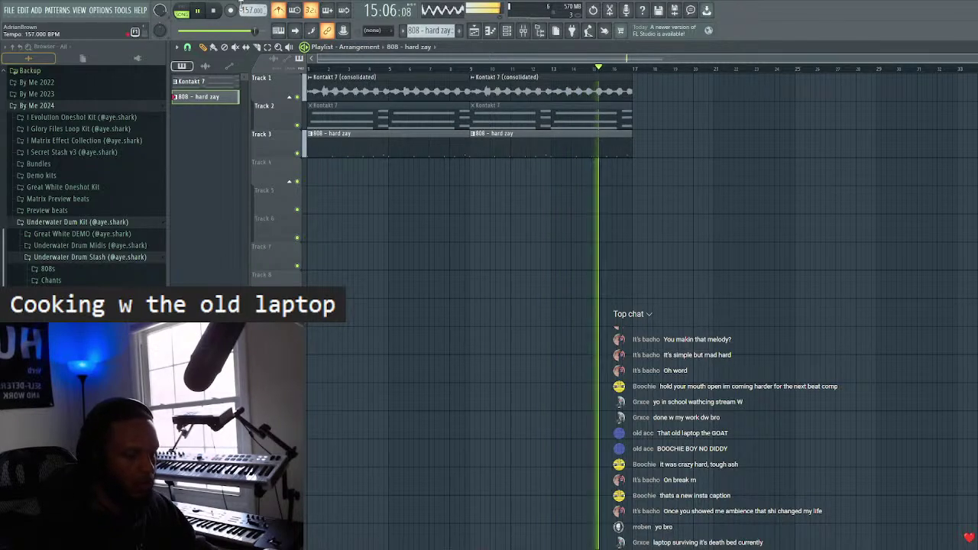
{"action": "left_click", "coordinate": [507, 31]}
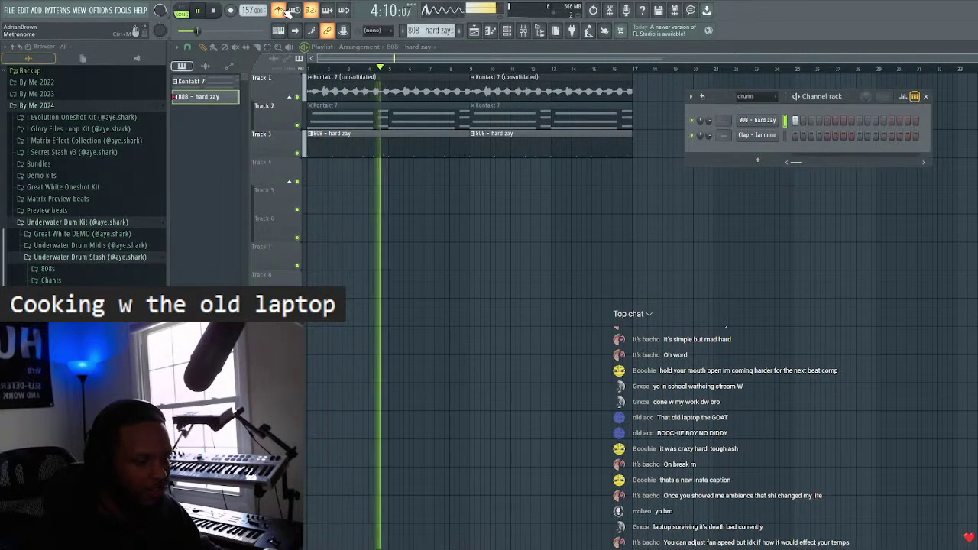
{"action": "left_click", "coordinate": [925, 96]}
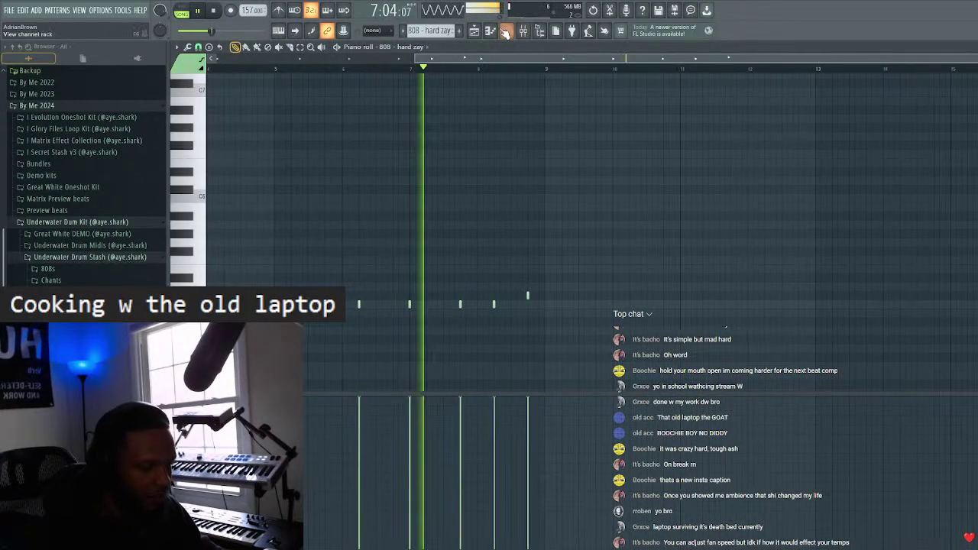
{"action": "key", "text": "F6"}
{"action": "key", "text": "F6"}
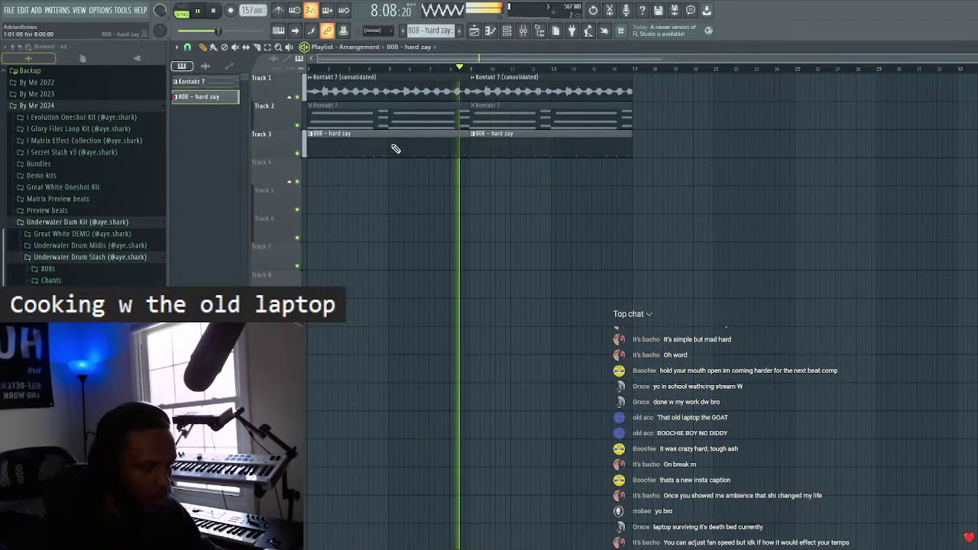
- Switch the piano roll to the Clap channel, place a C5 clap on beat 3 of bar 1, and stop playback
{"action": "key", "text": "F7"}
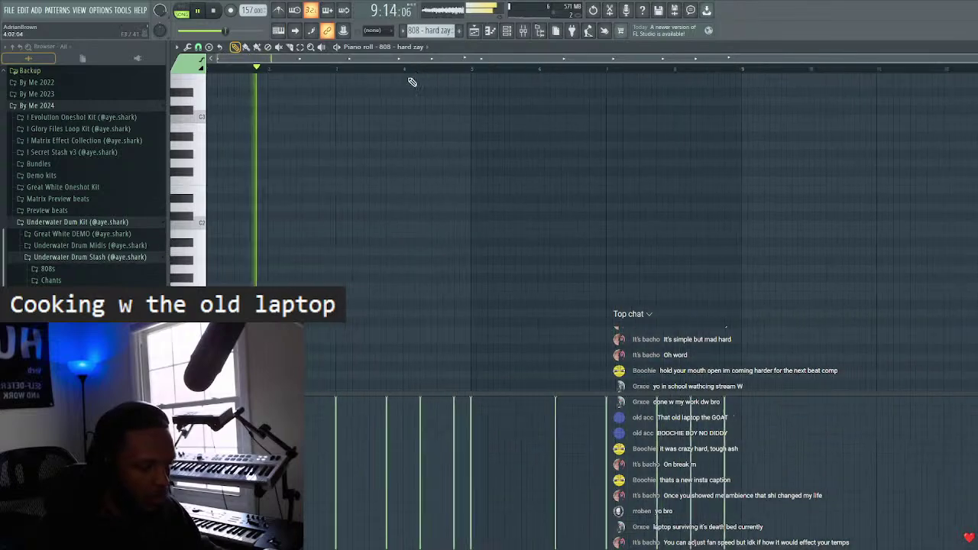
{"action": "left_click", "coordinate": [386, 48]}
{"action": "left_click", "coordinate": [421, 95]}
{"action": "scroll", "coordinate": [247, 188], "scroll_direction": "up", "scroll_amount": 5}
{"action": "key", "text": "space"}
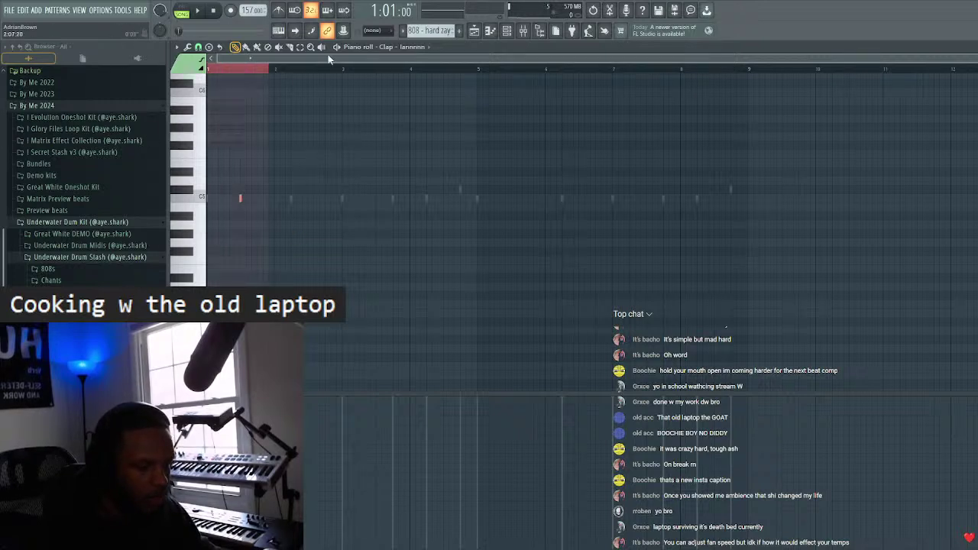
- Duplicate the bar 1 clap seven times for one clap per bar through bar 8
{"action": "key", "text": "ctrl+b"}
{"action": "key", "text": "ctrl+b"}
{"action": "key", "text": "ctrl+b"}
{"action": "key", "text": "ctrl+b"}
{"action": "key", "text": "ctrl+b"}
{"action": "key", "text": "ctrl+b"}
{"action": "key", "text": "ctrl+b"}
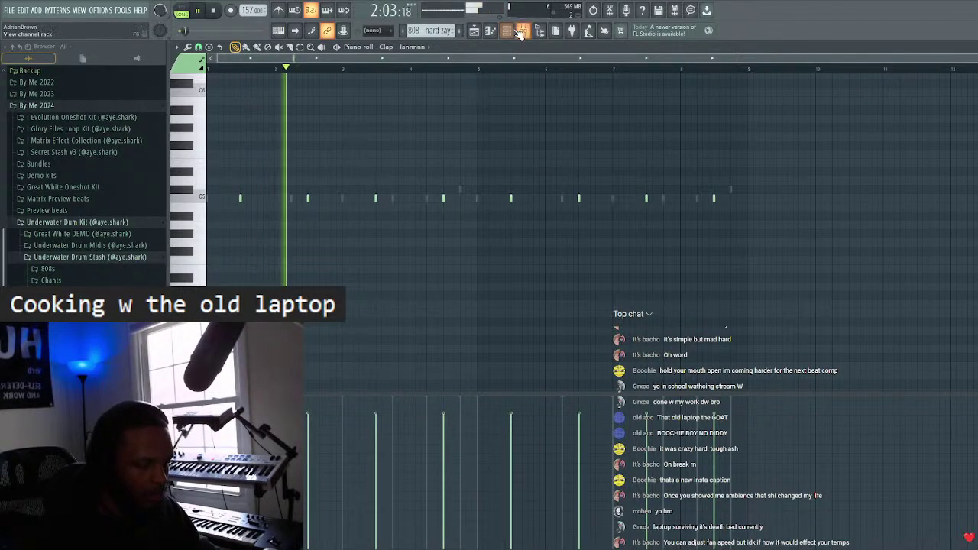
- Add the hi-hat sample "hh - intro perfected" as a new channel below the clap in the channel rack
{"action": "left_click", "coordinate": [521, 30]}
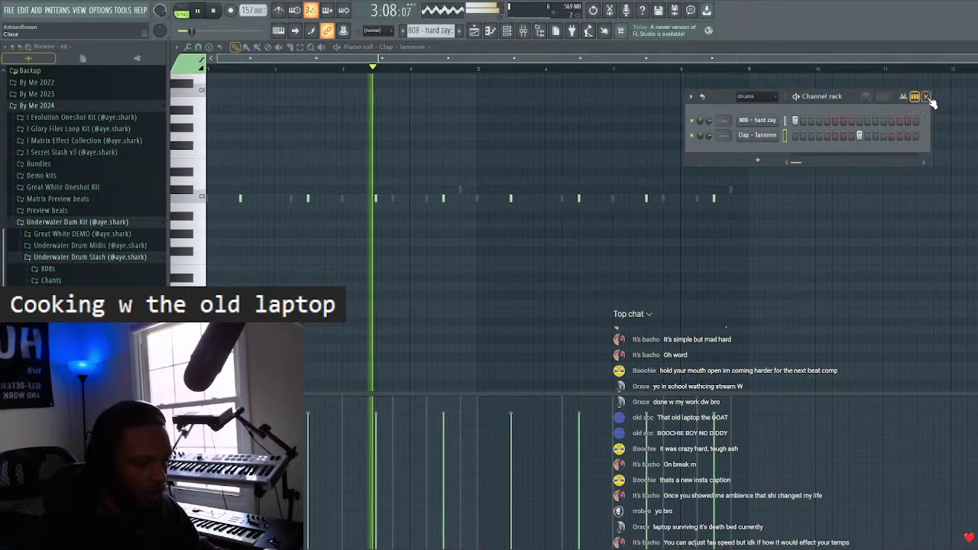
{"action": "left_click", "coordinate": [927, 98]}
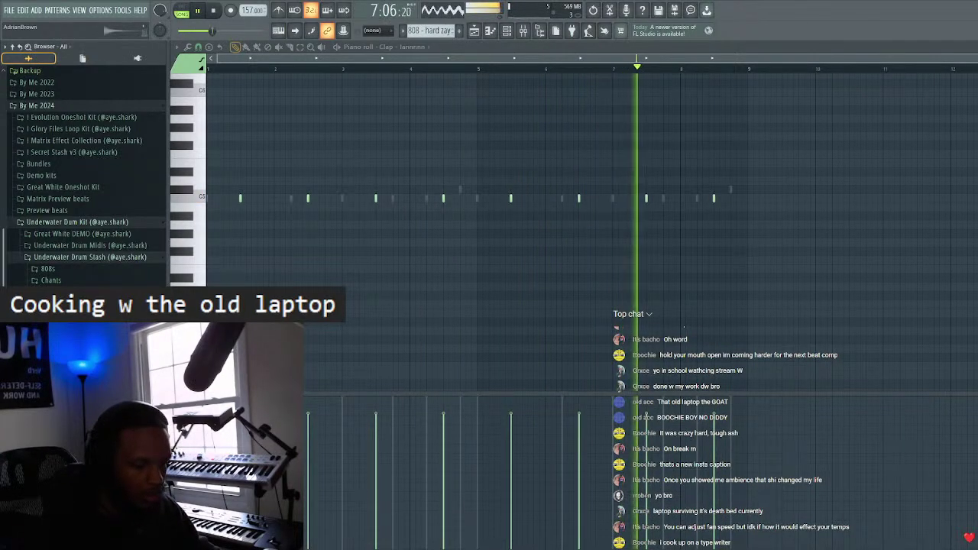
{"action": "left_click", "coordinate": [506, 30]}
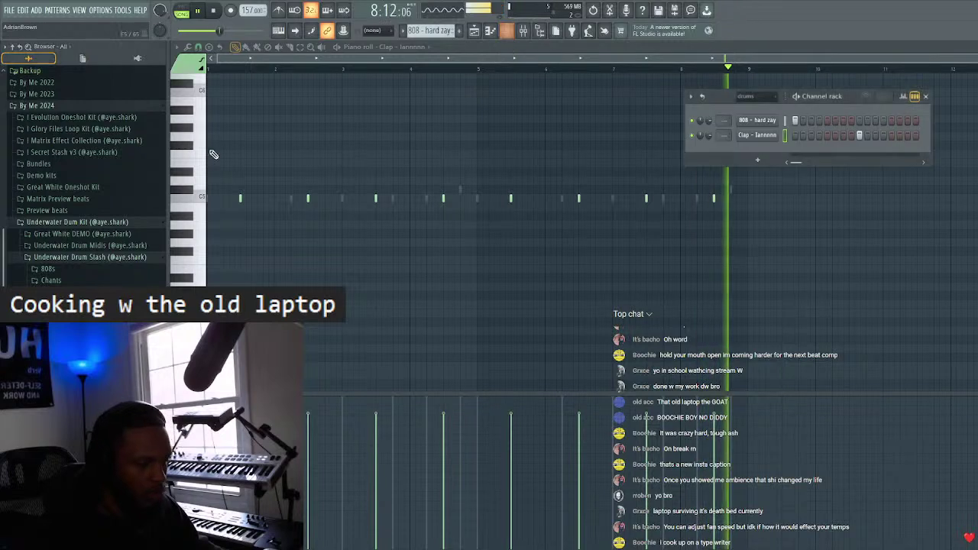
{"action": "left_click_drag", "start_coordinate": [696, 200], "coordinate": [779, 151]}
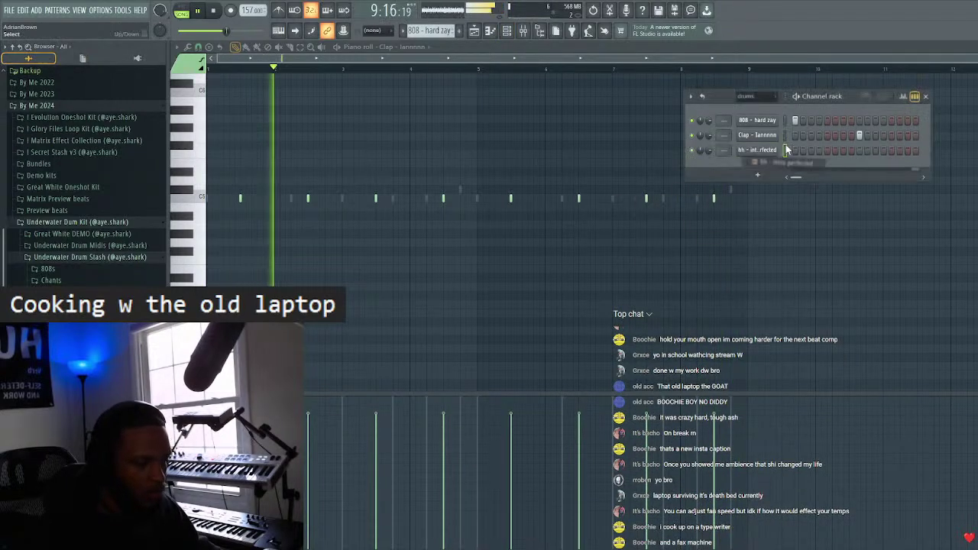
- Open the hihat midis folder of the Underwater Drum Midis and switch the piano roll to the "hh - intro perfected" channel
{"action": "left_click", "coordinate": [80, 257]}
{"action": "left_click", "coordinate": [84, 257]}
{"action": "left_click", "coordinate": [76, 279]}
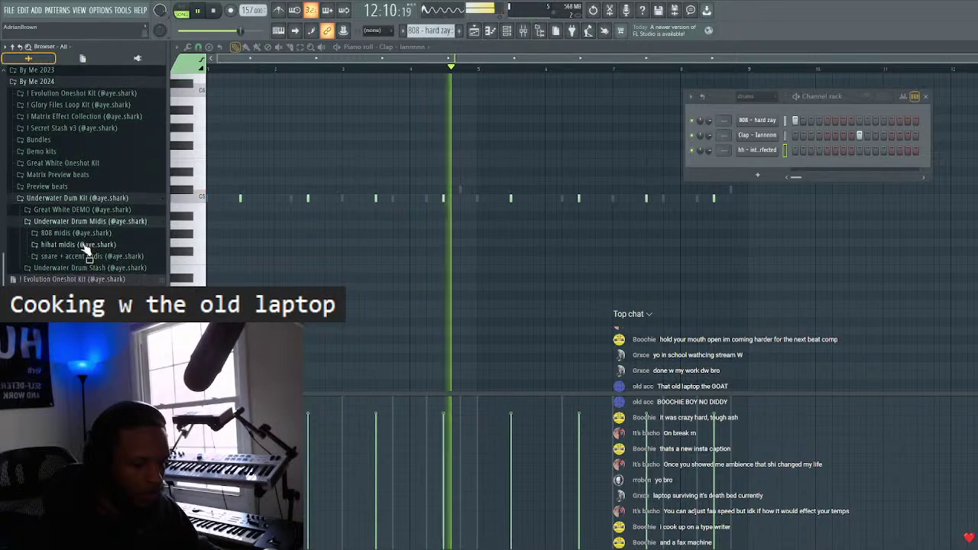
{"action": "left_click", "coordinate": [424, 47]}
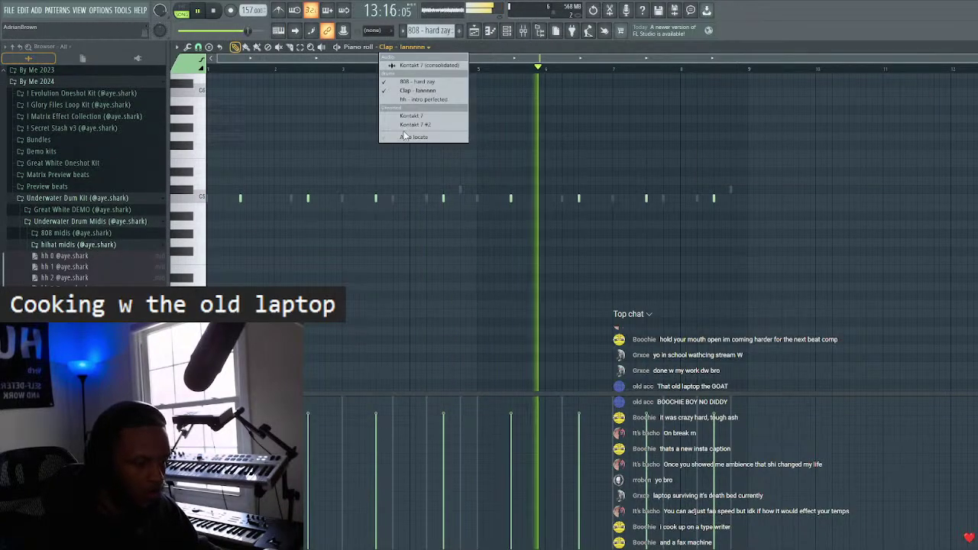
{"action": "left_click", "coordinate": [429, 100]}
- Load several MIDI patterns from the hihat midis folder onto the hi-hat channel in turn, audition each, and keep a sparse eight-bar pattern
{"action": "left_click_drag", "start_coordinate": [69, 267], "coordinate": [88, 275]}
{"action": "key", "text": "space"}
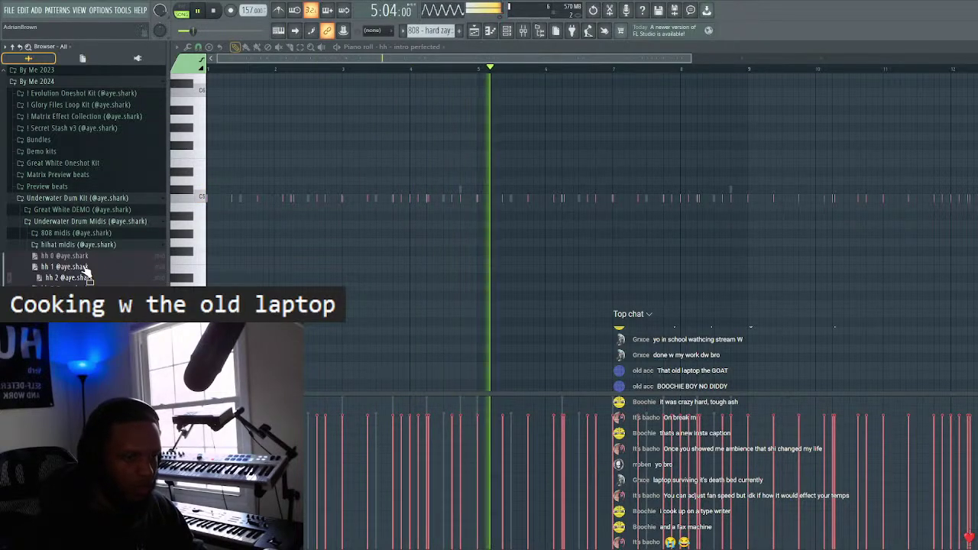
{"action": "left_click_drag", "start_coordinate": [88, 274], "coordinate": [87, 272]}
{"action": "key", "text": "space"}
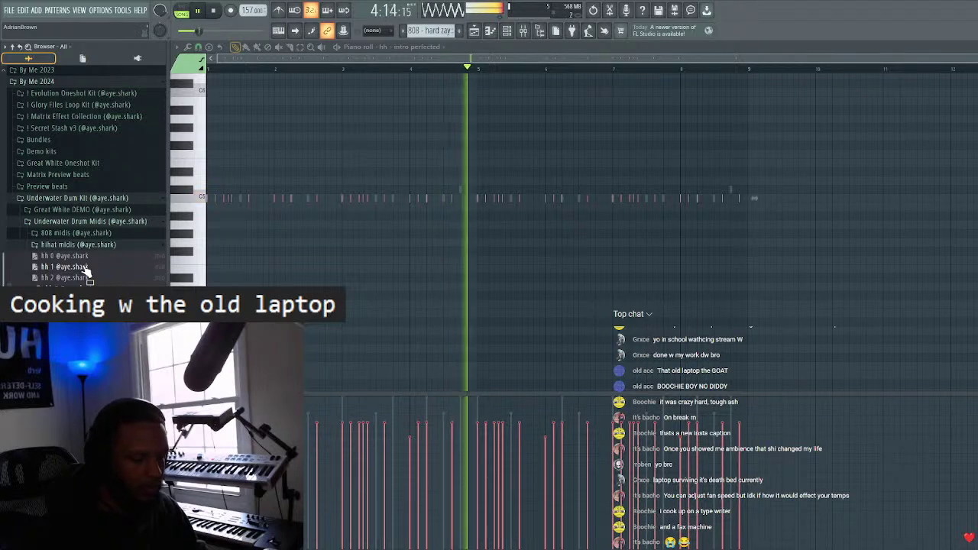
{"action": "left_click_drag", "start_coordinate": [88, 273], "coordinate": [88, 273]}
{"action": "key", "text": "space"}
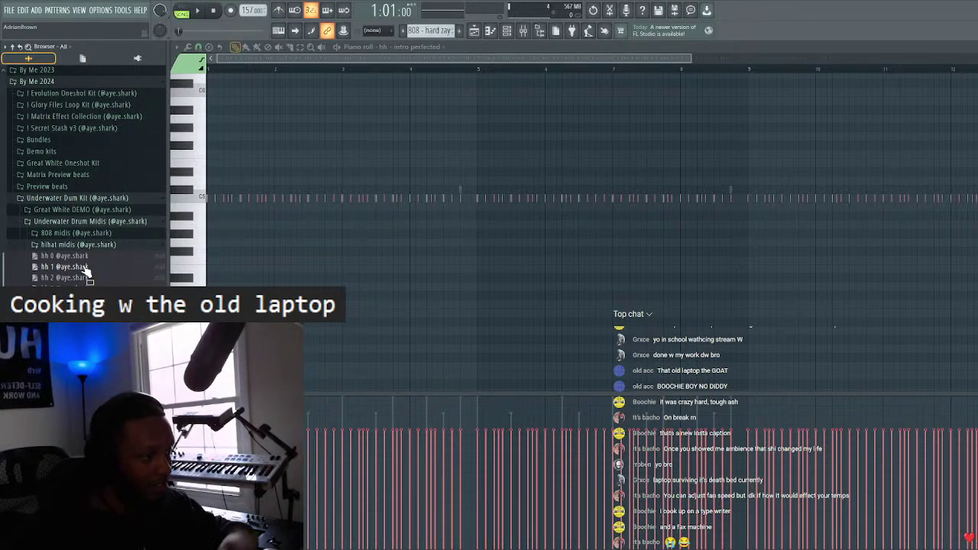
{"action": "key", "text": "space"}
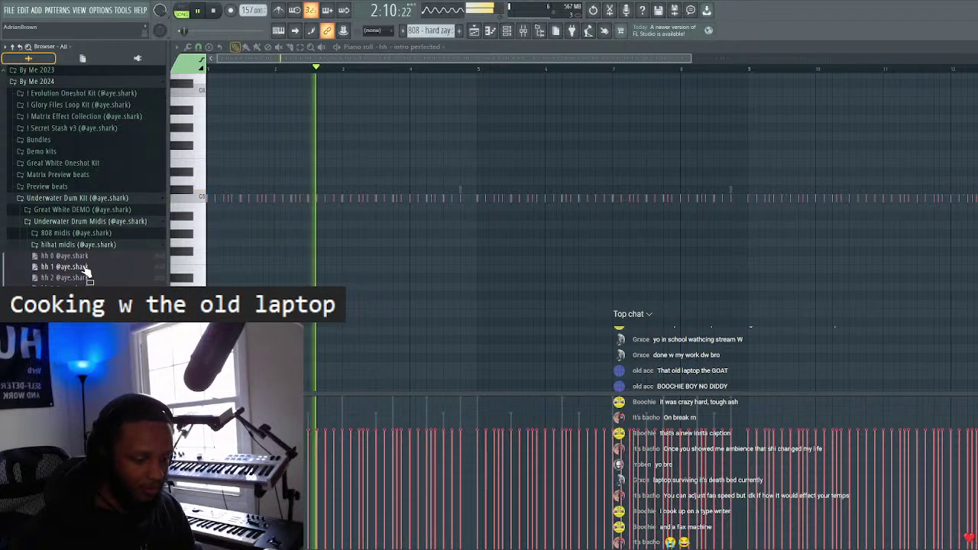
{"action": "key", "text": "space"}
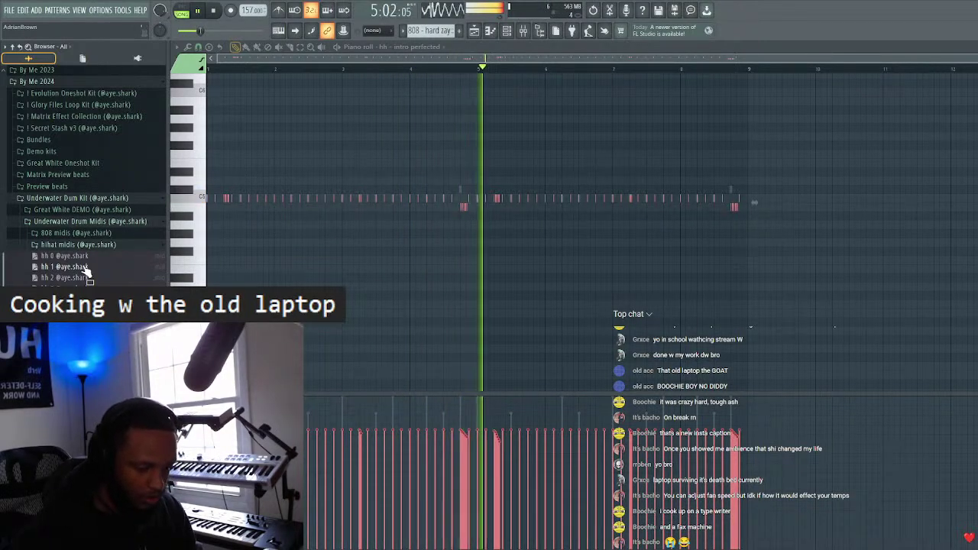
{"action": "key", "text": "space"}
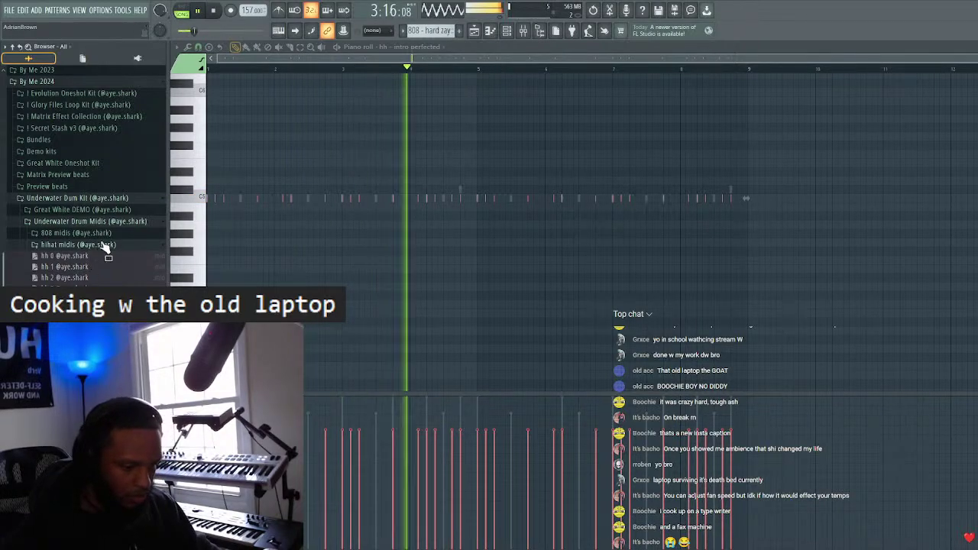
- Raise the Boost of the clap sample slightly in the Clap channel's sampler settings
{"action": "left_click", "coordinate": [506, 32]}
{"action": "left_click", "coordinate": [506, 34]}
{"action": "left_click", "coordinate": [523, 32]}
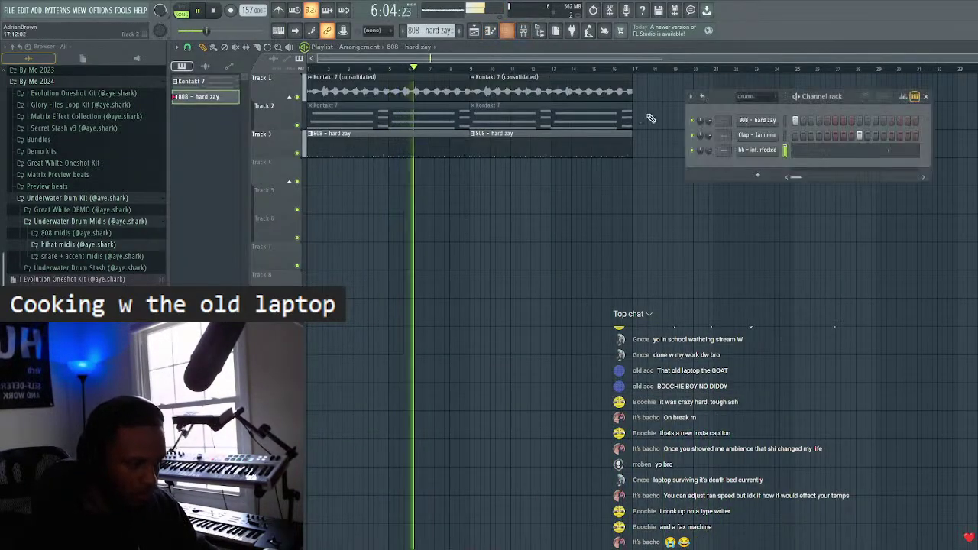
{"action": "left_click", "coordinate": [758, 136]}
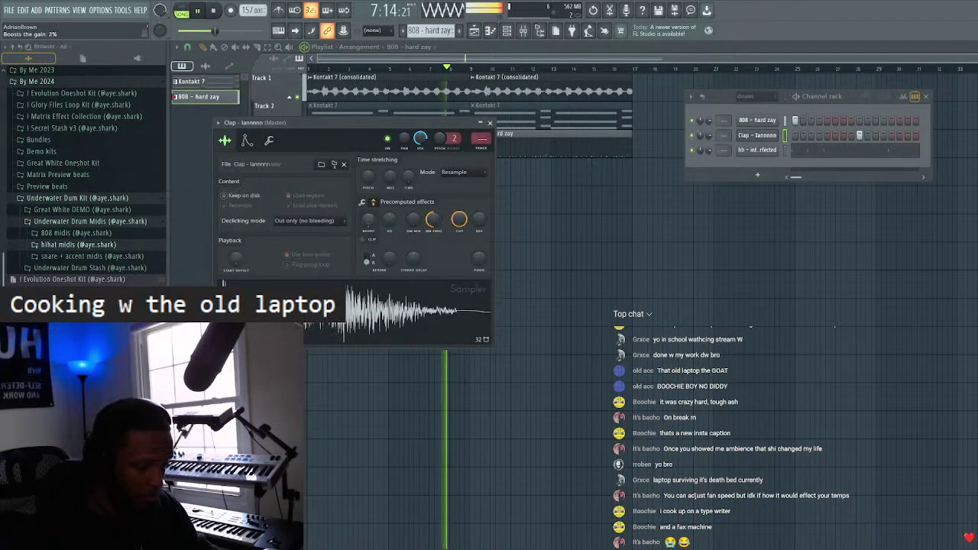
{"action": "left_click", "coordinate": [490, 123]}
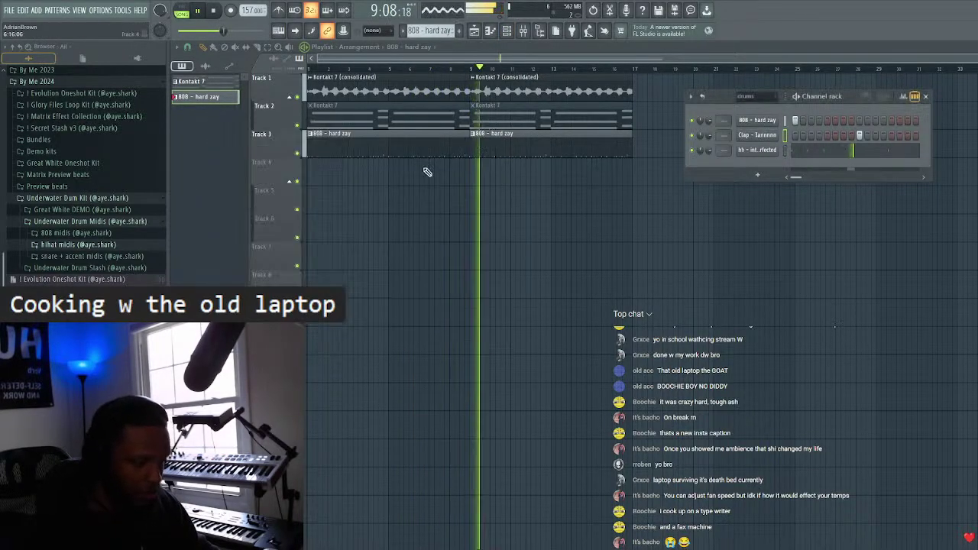
- Add the "oh - pbs kids" sample from the Open Hats folder as a new channel in the channel rack
{"action": "left_click", "coordinate": [77, 268]}
{"action": "left_click", "coordinate": [73, 270]}
{"action": "left_click", "coordinate": [61, 258]}
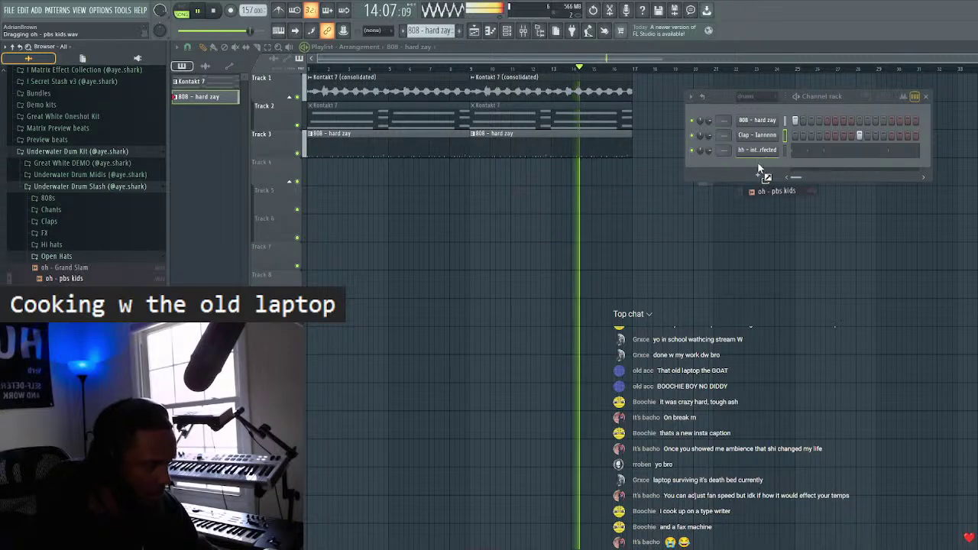
{"action": "left_click_drag", "start_coordinate": [756, 171], "coordinate": [756, 170]}
{"action": "left_click", "coordinate": [927, 97]}
- In the piano roll of "oh - pbs kids", place C5 open hats on beats 1 and 4 of bar 3 and beat 4 of bar 4
{"action": "double_click", "coordinate": [386, 142]}
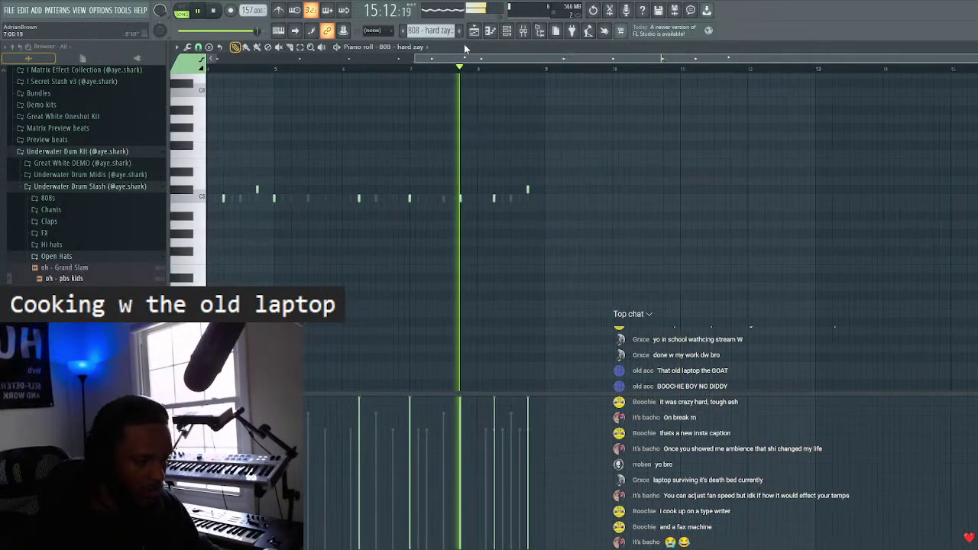
{"action": "left_click", "coordinate": [397, 47]}
{"action": "left_click", "coordinate": [415, 108]}
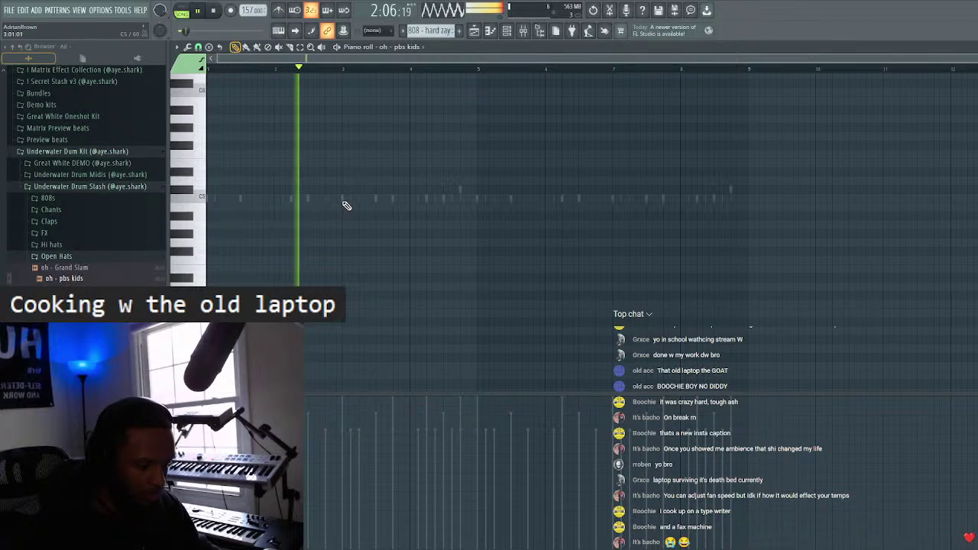
{"action": "left_click", "coordinate": [392, 199]}
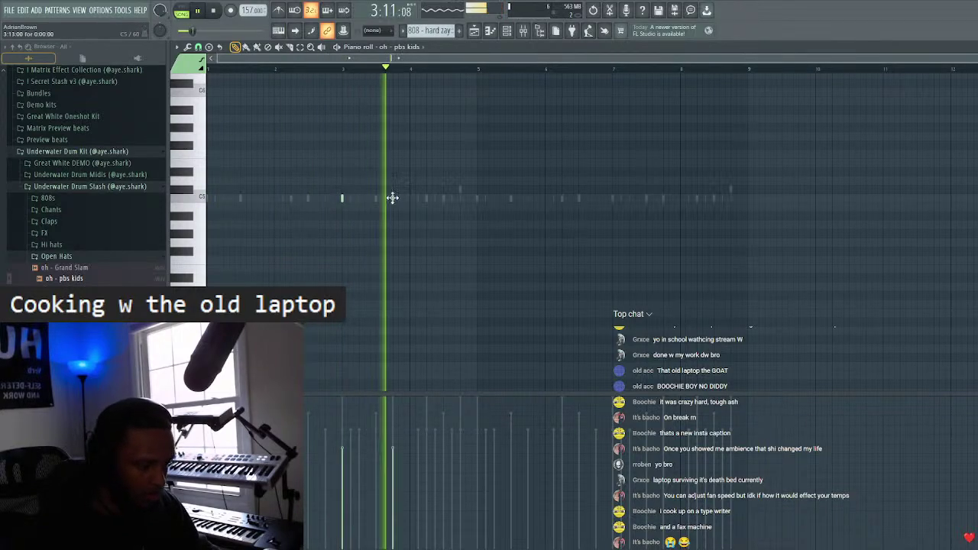
{"action": "left_click", "coordinate": [461, 199]}
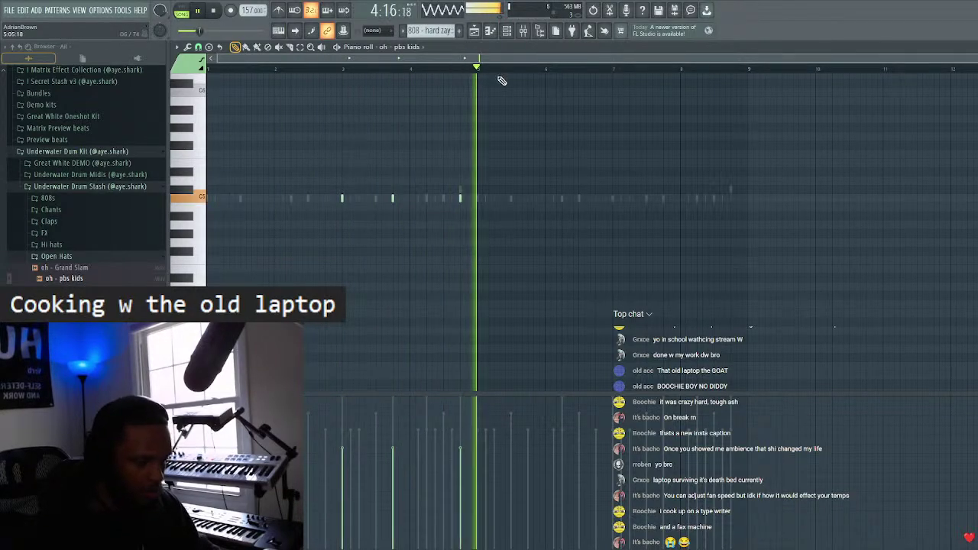
- Duplicate the open hats into bars 7 and 8, and add C5 open hats on beat 1 of bars 1 and 5
{"action": "key", "text": "ctrl+b"}
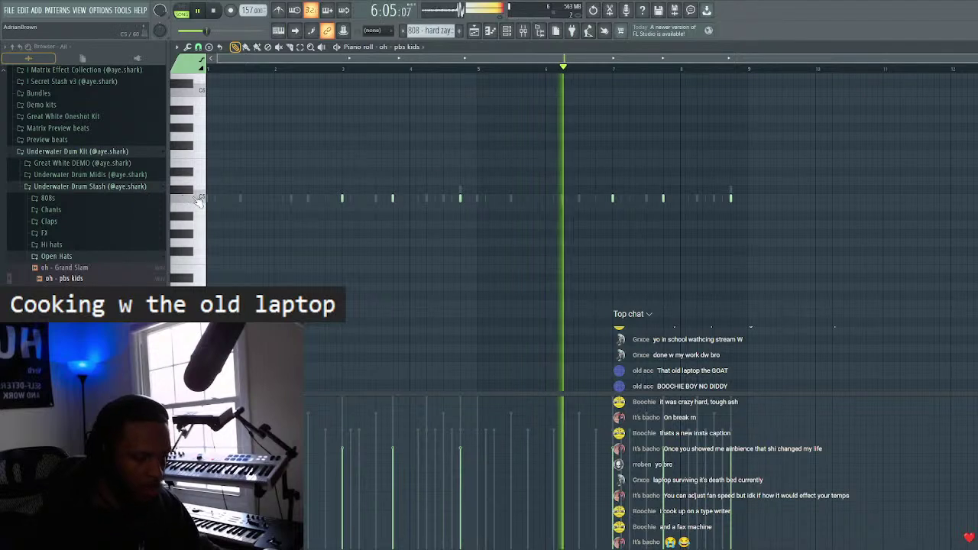
{"action": "left_click", "coordinate": [198, 198]}
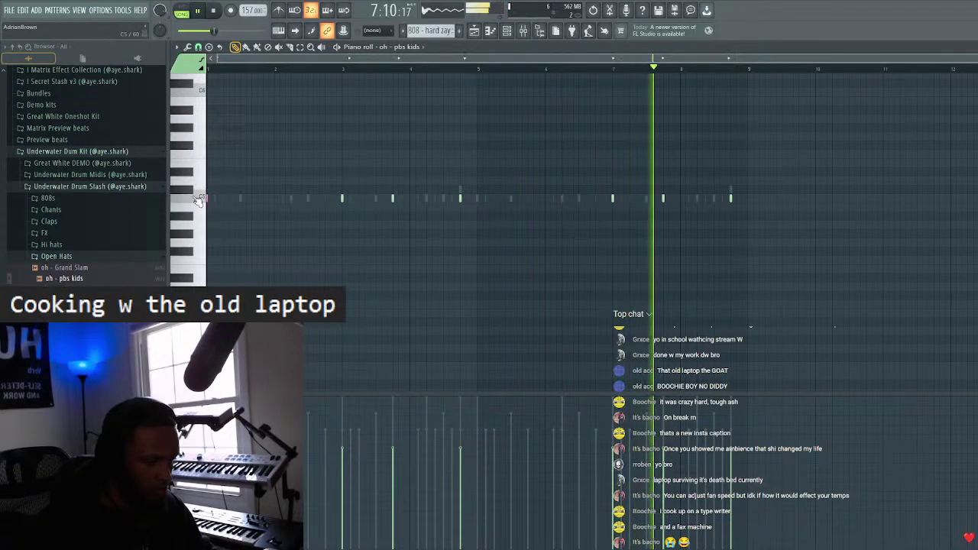
{"action": "left_click", "coordinate": [476, 198]}
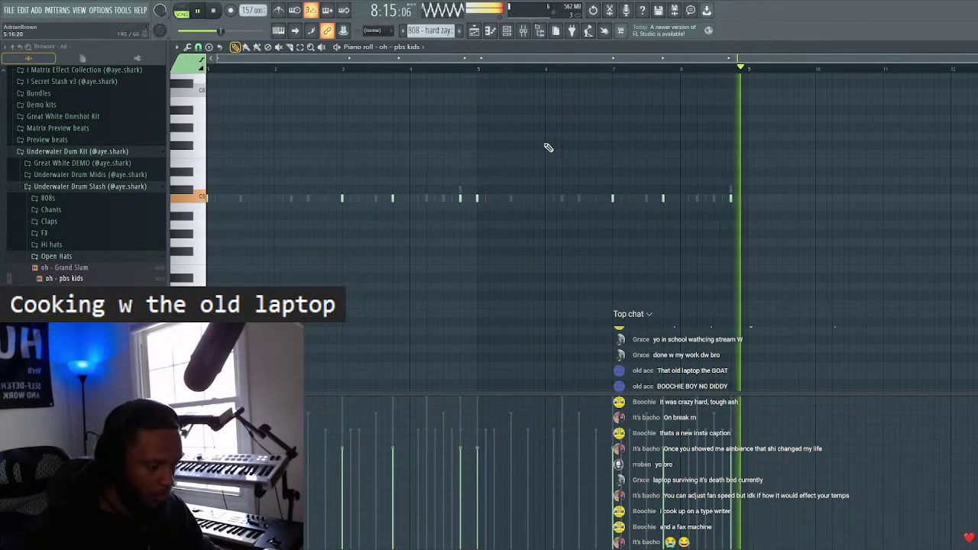
- Audition the samples in the Snares folder and add "Snare - more to it" as a new channel in the channel rack
{"action": "left_click", "coordinate": [62, 256]}
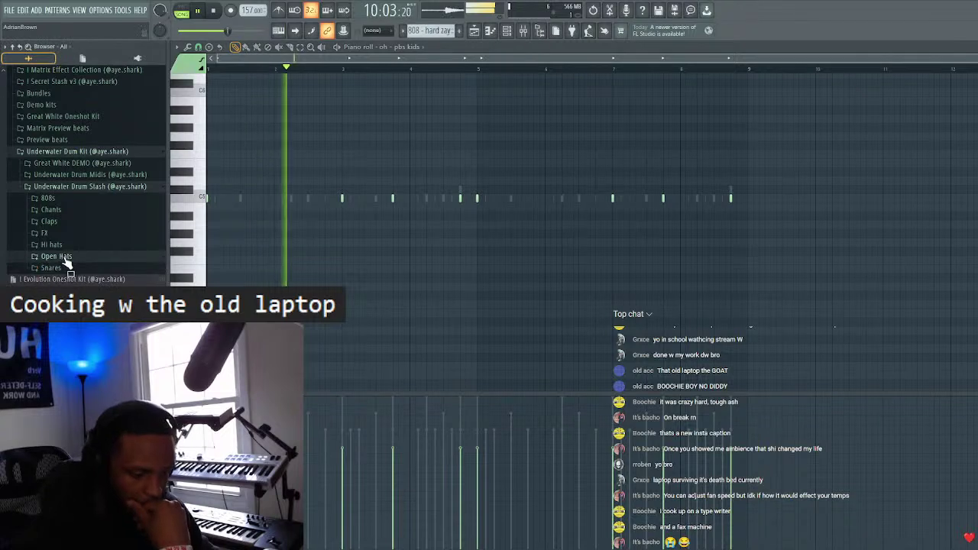
{"action": "left_click", "coordinate": [61, 269]}
{"action": "scroll", "coordinate": [76, 264], "scroll_direction": "down", "scroll_amount": 3}
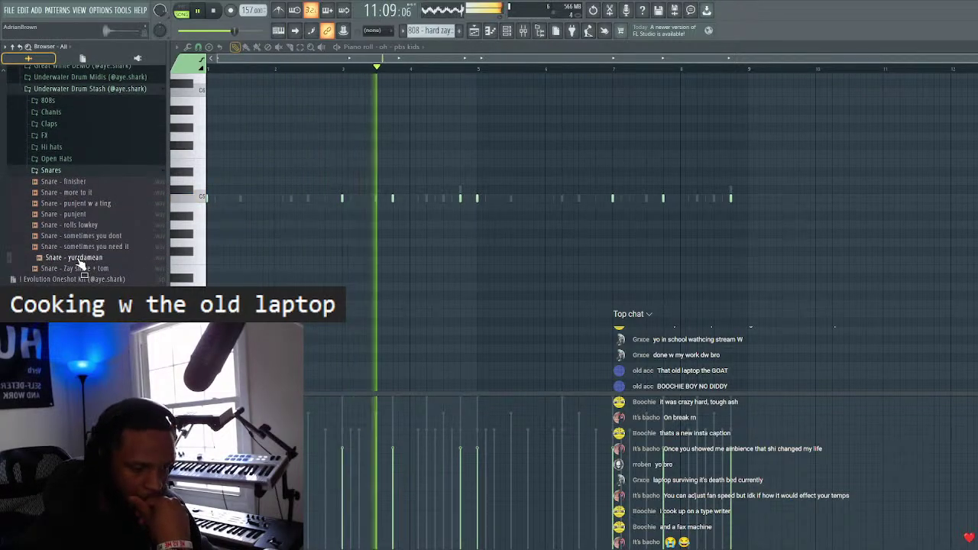
{"action": "left_click", "coordinate": [77, 235]}
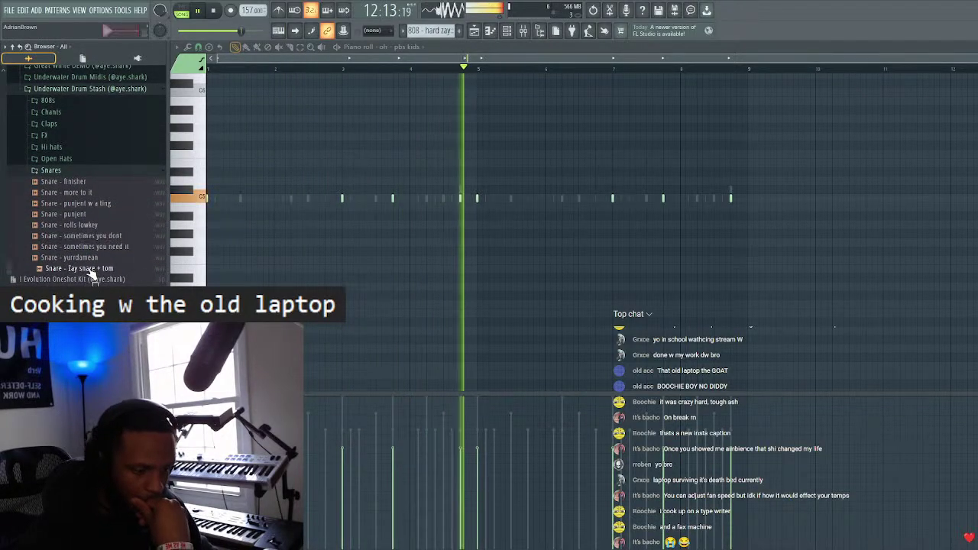
{"action": "left_click", "coordinate": [103, 215]}
{"action": "left_click", "coordinate": [106, 204]}
{"action": "left_click", "coordinate": [104, 192]}
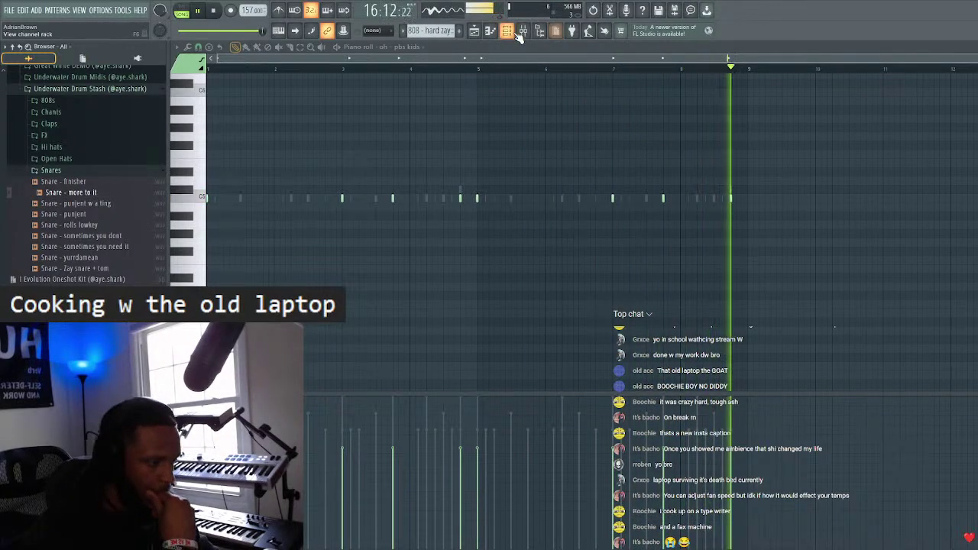
{"action": "key", "text": "F6"}
{"action": "left_click_drag", "start_coordinate": [666, 175], "coordinate": [760, 186]}
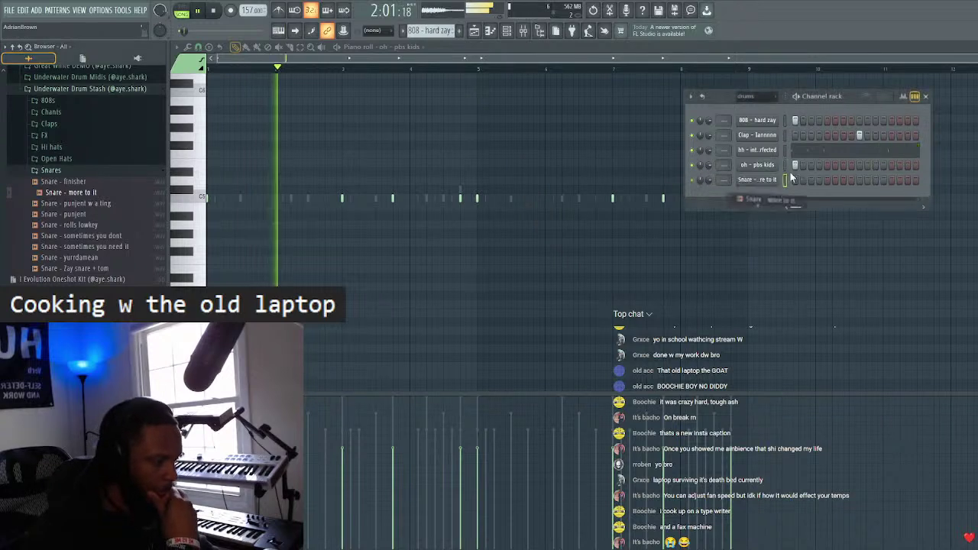
{"action": "left_click", "coordinate": [926, 96]}
- In the piano roll of "Snare - more to it", set the snap to Cell and place a C5 snare shortly after the start of bars 4 and 8
{"action": "left_click", "coordinate": [382, 46]}
{"action": "left_click", "coordinate": [433, 117]}
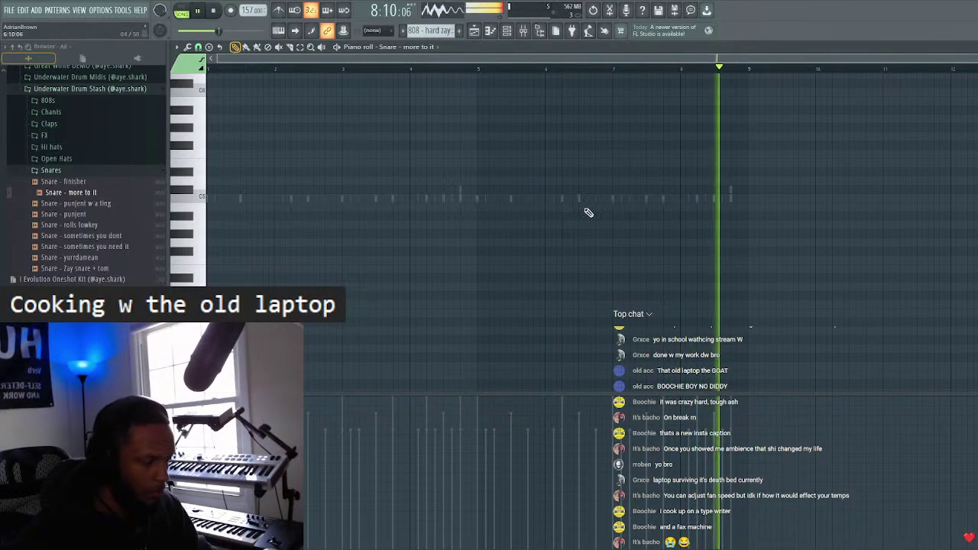
{"action": "left_click", "coordinate": [198, 47]}
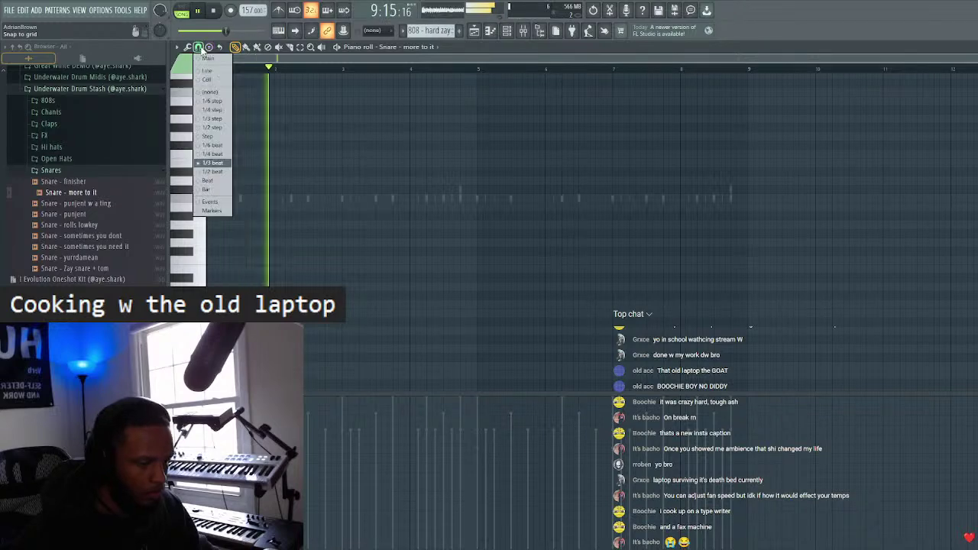
{"action": "left_click", "coordinate": [205, 77]}
{"action": "scroll", "coordinate": [382, 71], "scroll_direction": "up", "scroll_amount": 3}
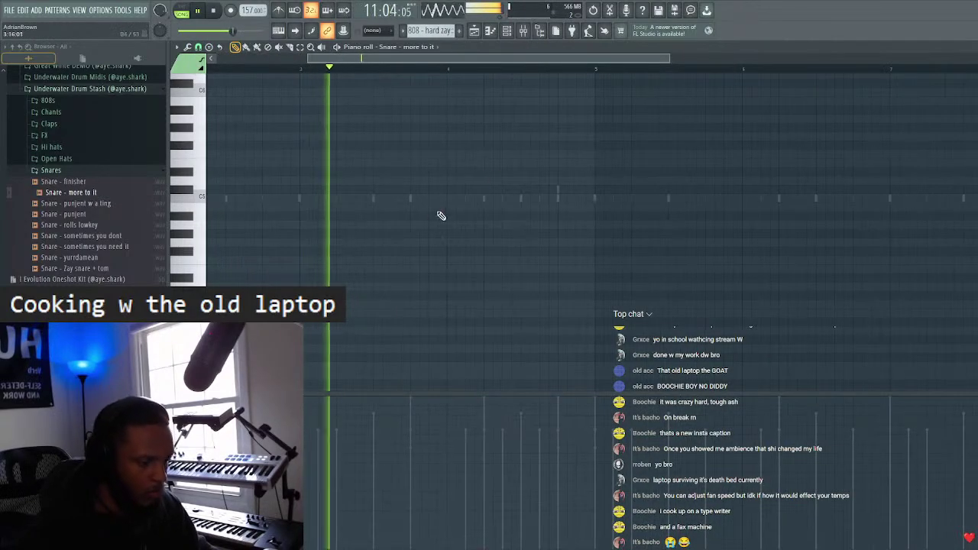
{"action": "left_click", "coordinate": [466, 198]}
{"action": "scroll", "coordinate": [459, 73], "scroll_direction": "down", "scroll_amount": 3}
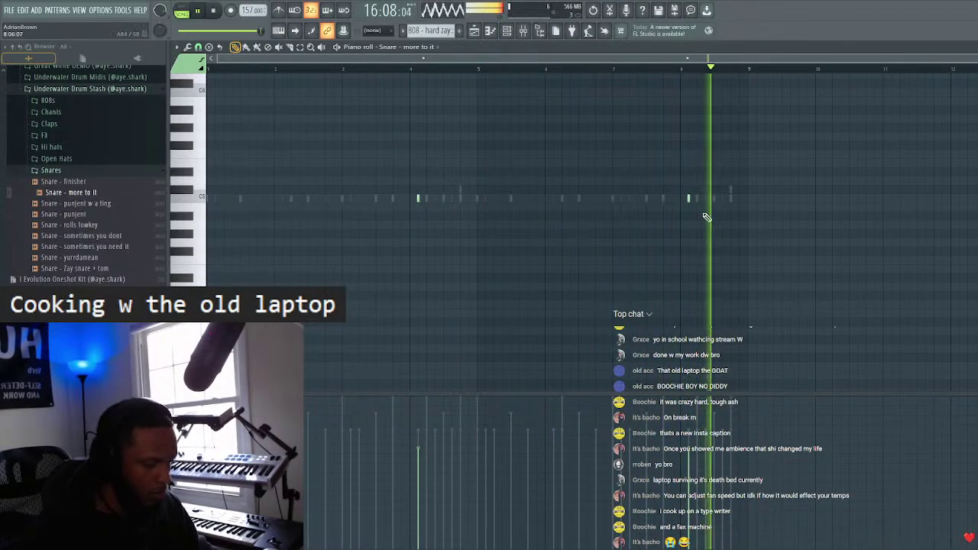
- Raise the velocity of the two snare notes slightly with level scaling, and bring up the channel rack
{"action": "key", "text": "alt+x"}
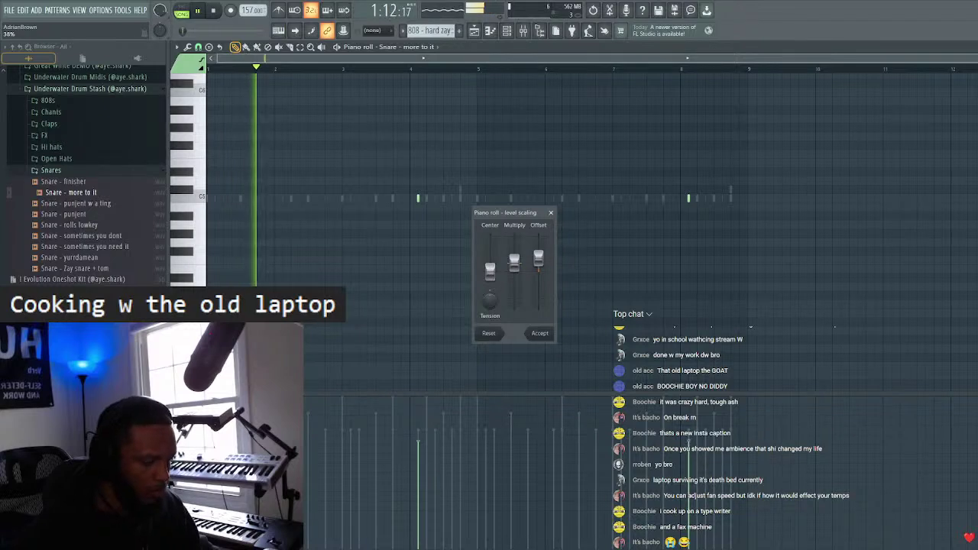
{"action": "left_click", "coordinate": [550, 212]}
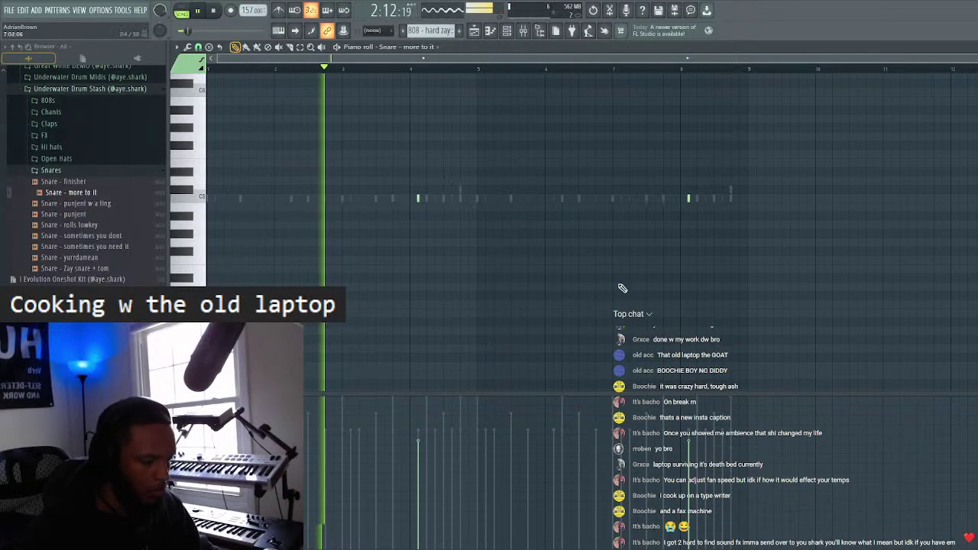
{"action": "left_click", "coordinate": [500, 34]}
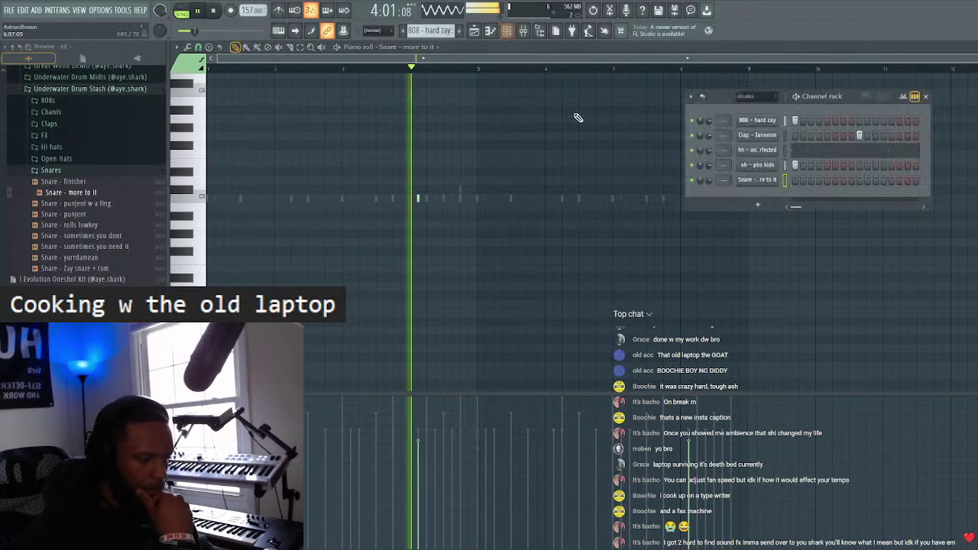
- Show the Unsorted channels in the channel rack, route Kontakt 7 #2 to mixer insert 22 and open its instrument over the playing beat
{"action": "left_click", "coordinate": [760, 95]}
{"action": "left_click", "coordinate": [753, 137]}
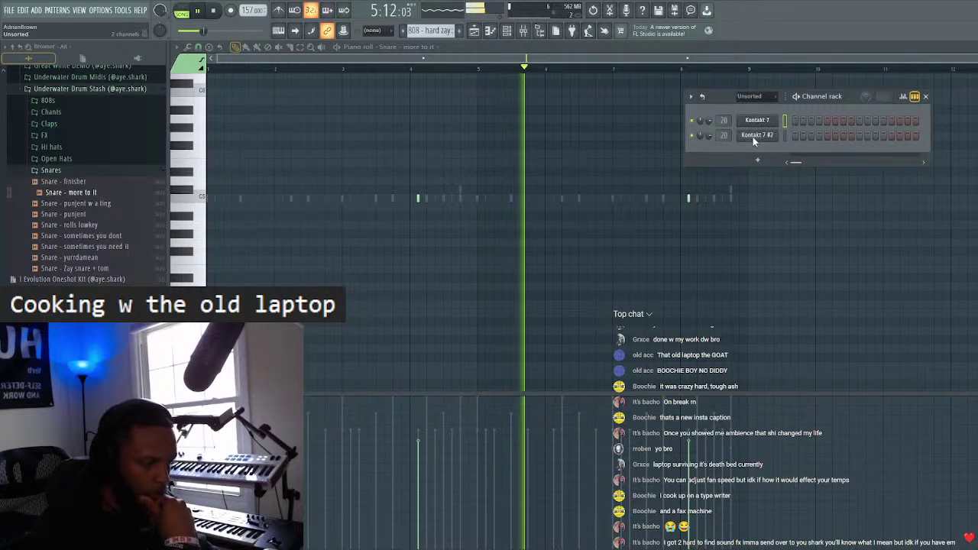
{"action": "left_click", "coordinate": [757, 120]}
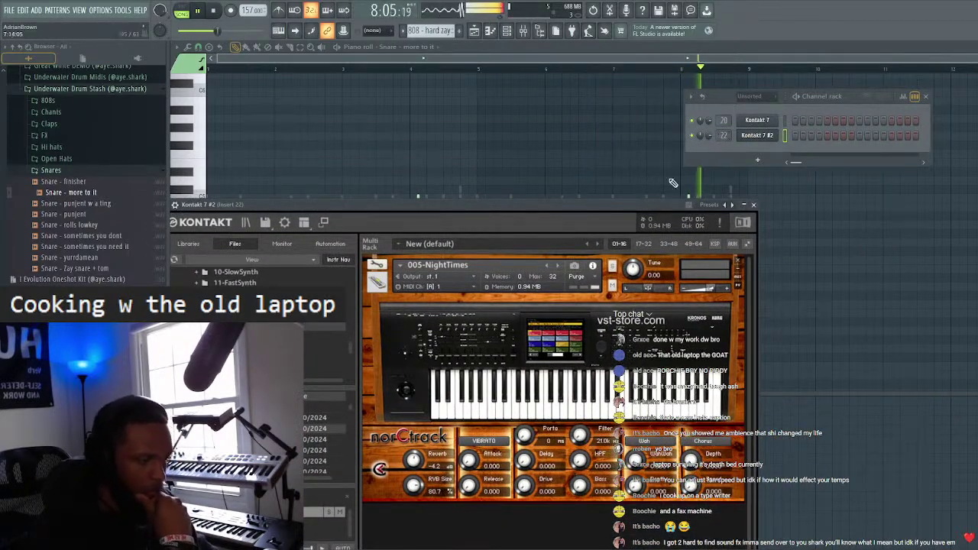
{"action": "left_click_drag", "start_coordinate": [576, 202], "coordinate": [679, 110]}
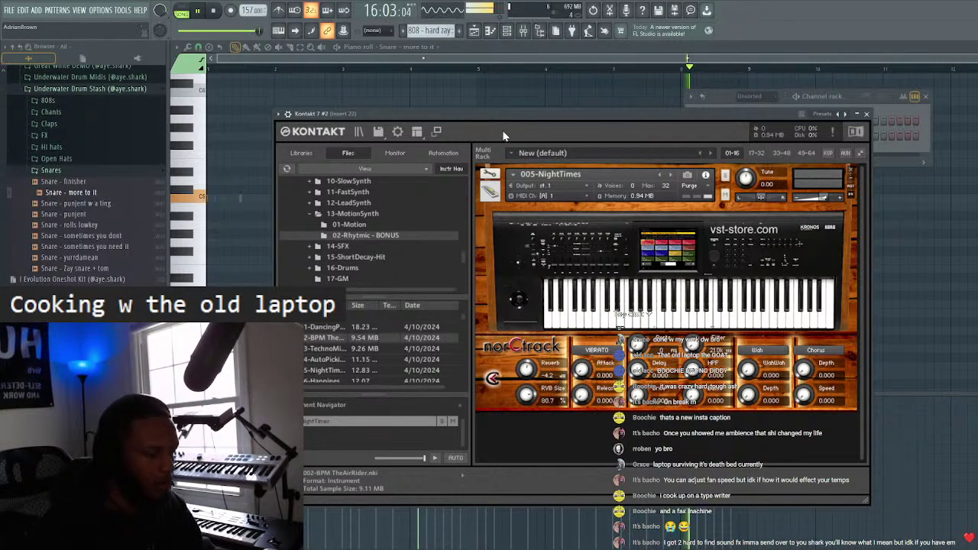
{"action": "key", "text": "space"}
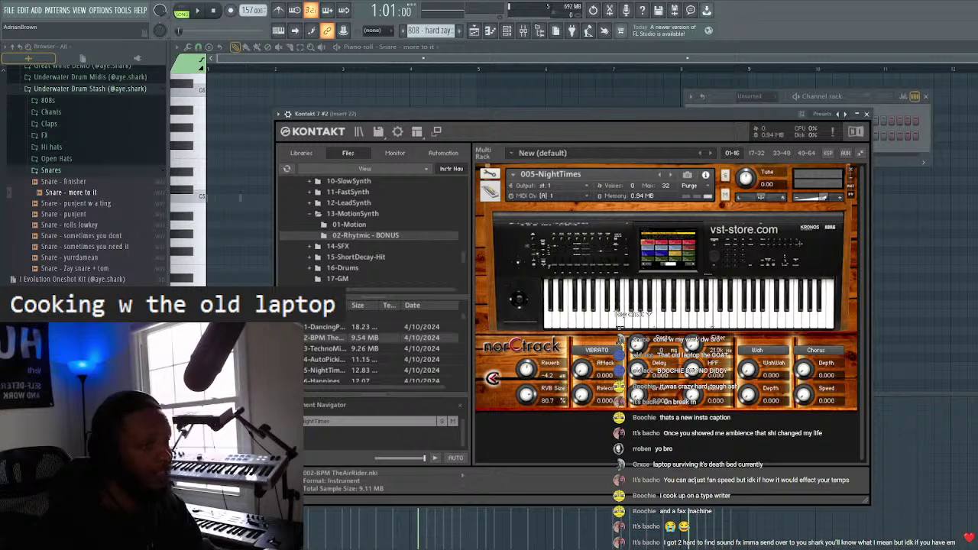
{"action": "key", "text": "space"}
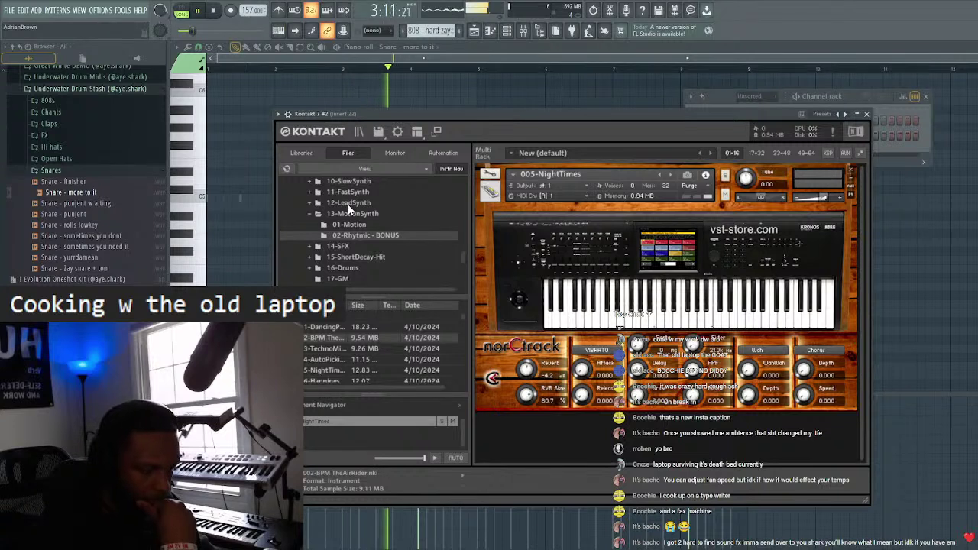
- Load 001-PowerAnaBrass from 11-FastSynth, 01-ShortRelease into Kontakt 7 #2, and close the instrument and channel rack
{"action": "scroll", "coordinate": [348, 206], "scroll_direction": "up", "scroll_amount": 1}
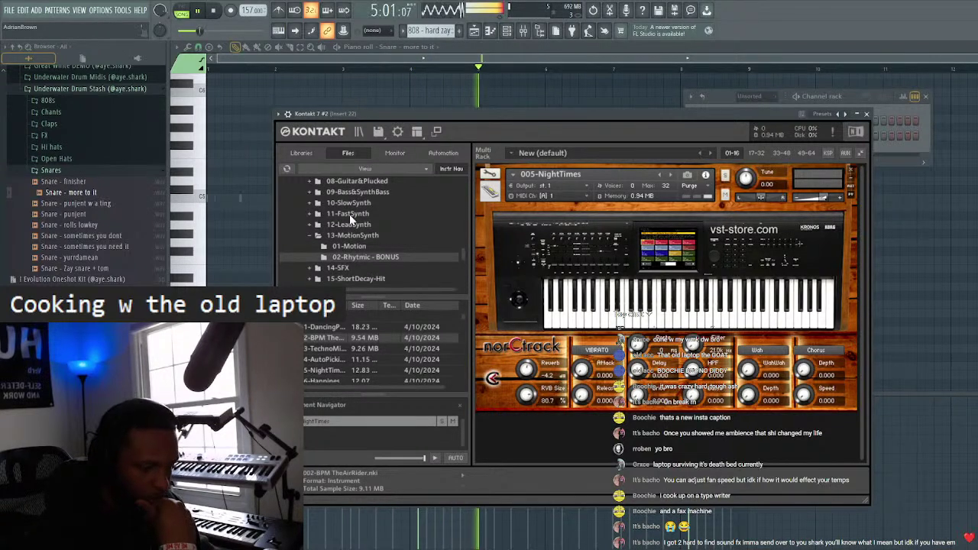
{"action": "left_click", "coordinate": [347, 215]}
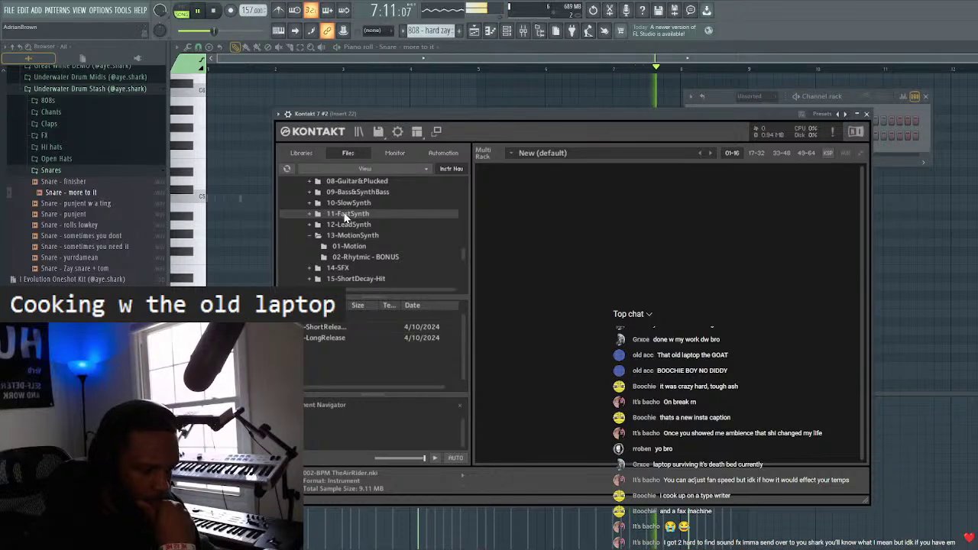
{"action": "double_click", "coordinate": [344, 216]}
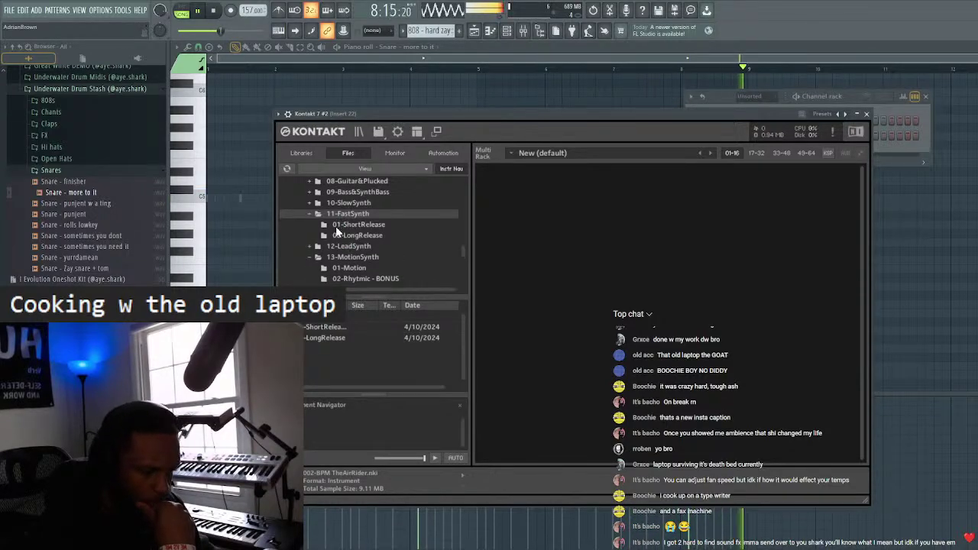
{"action": "left_click", "coordinate": [340, 225]}
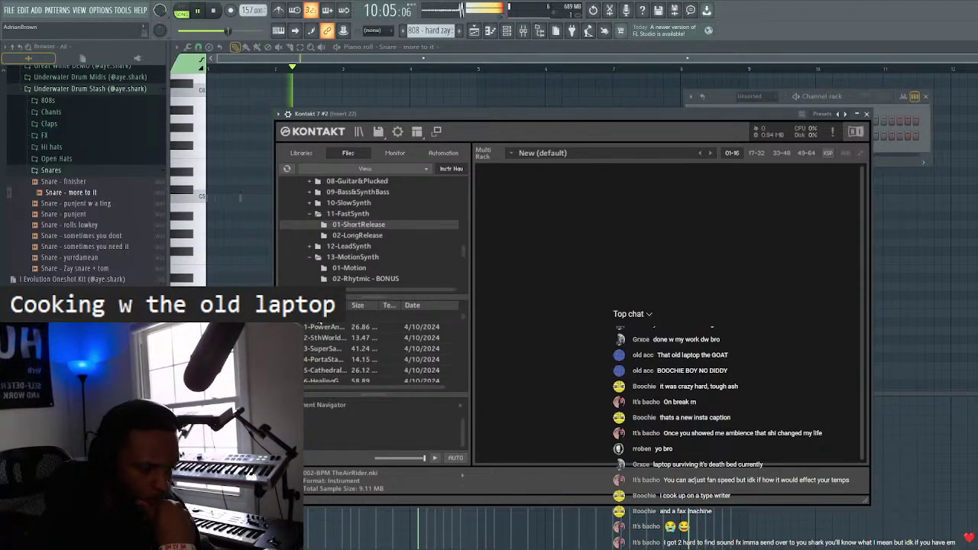
{"action": "double_click", "coordinate": [319, 327]}
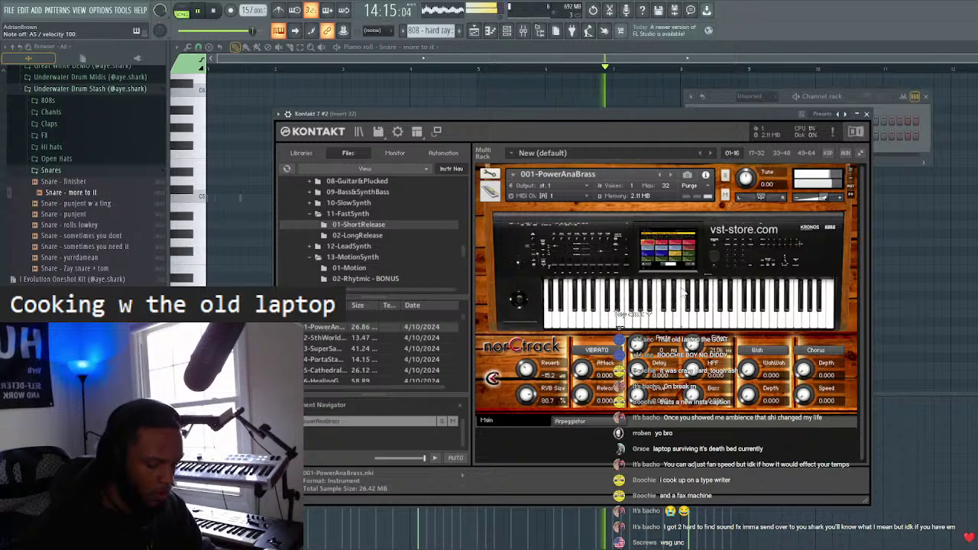
{"action": "left_click", "coordinate": [866, 113]}
{"action": "left_click", "coordinate": [923, 98]}
- Bring up the playlist and create a new pattern named "add"
{"action": "left_click", "coordinate": [420, 45]}
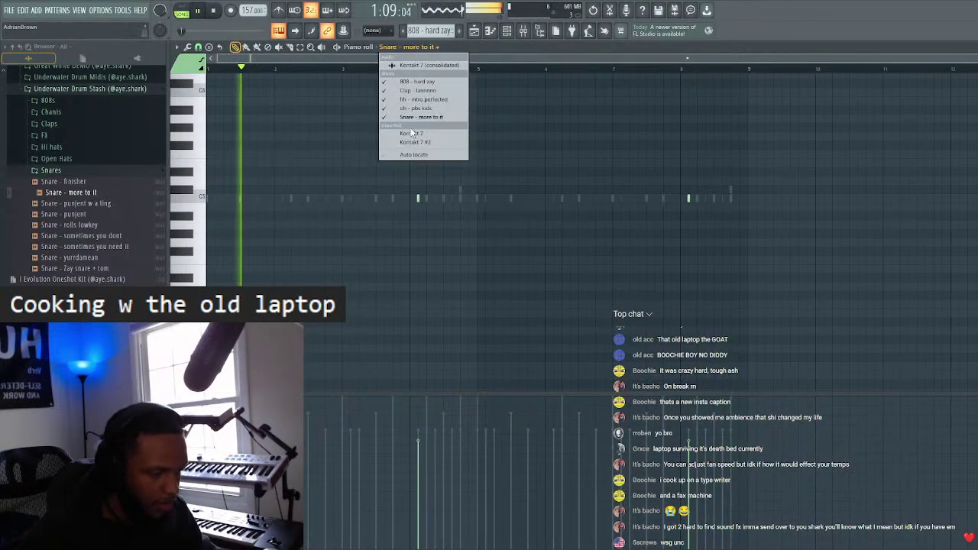
{"action": "key", "text": "F5"}
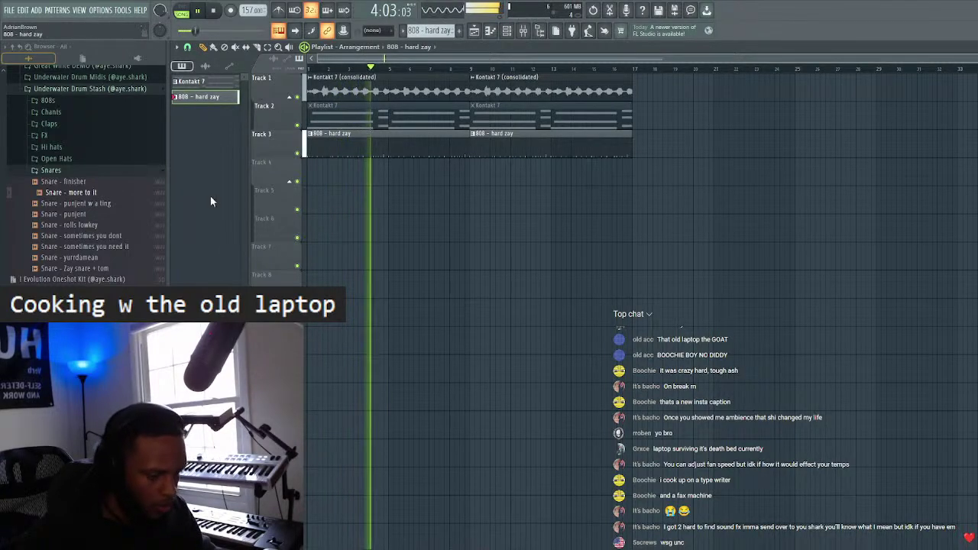
{"action": "key", "text": "F4"}
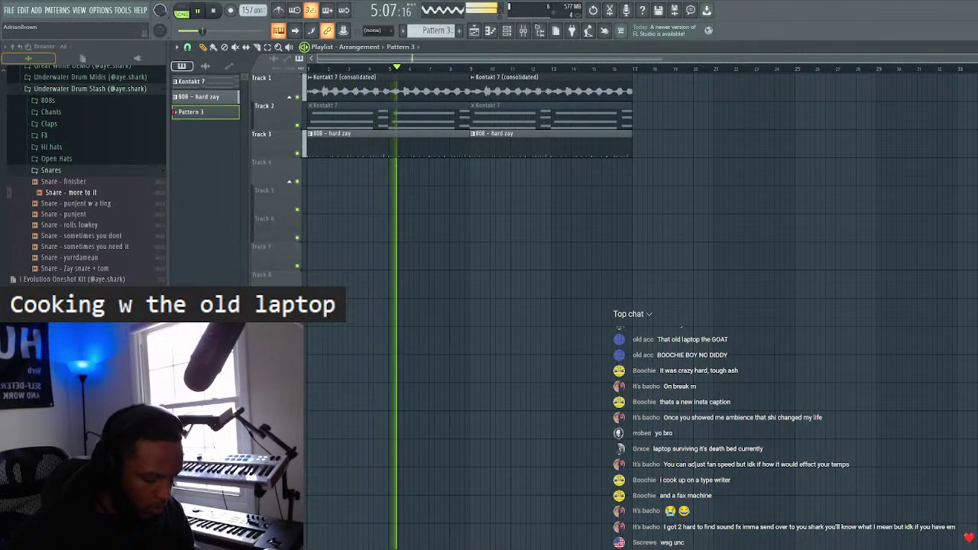
{"action": "key", "text": "F2"}
{"action": "type", "text": "add"}
{"action": "key", "text": "Return"}
- Place the "add" pattern at bar 1 of Track 4, extend it to eight bars and duplicate it up to bar 16
{"action": "left_click", "coordinate": [313, 163]}
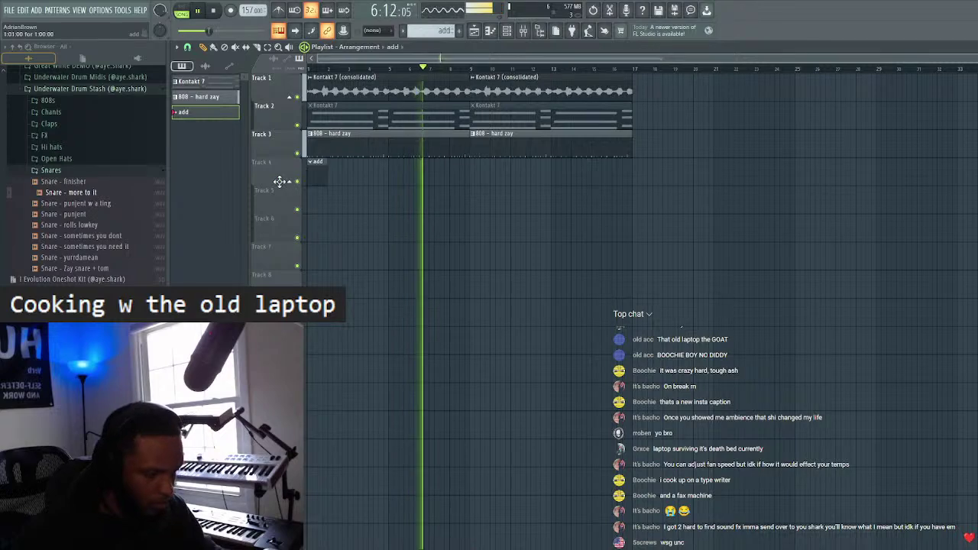
{"action": "left_click_drag", "start_coordinate": [329, 183], "coordinate": [464, 191]}
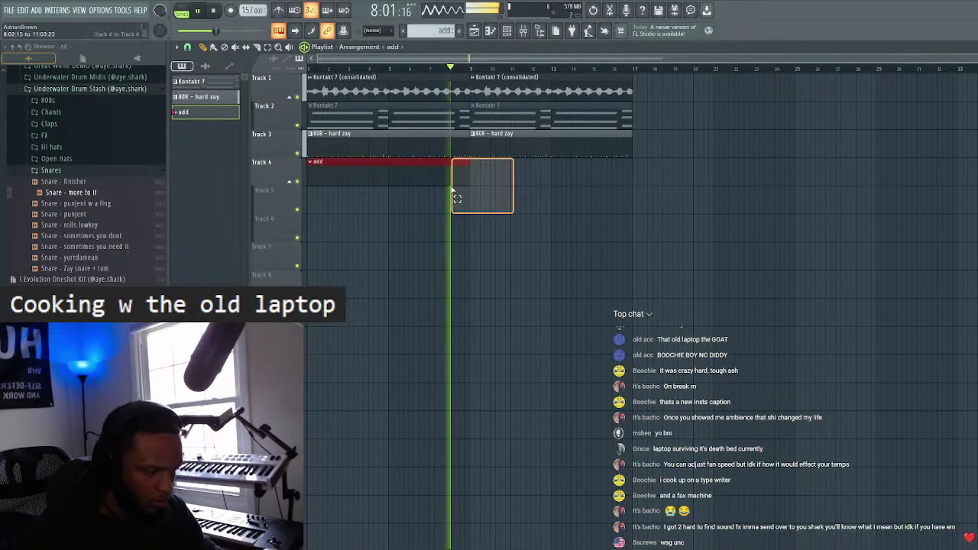
{"action": "key", "text": "ctrl+b"}
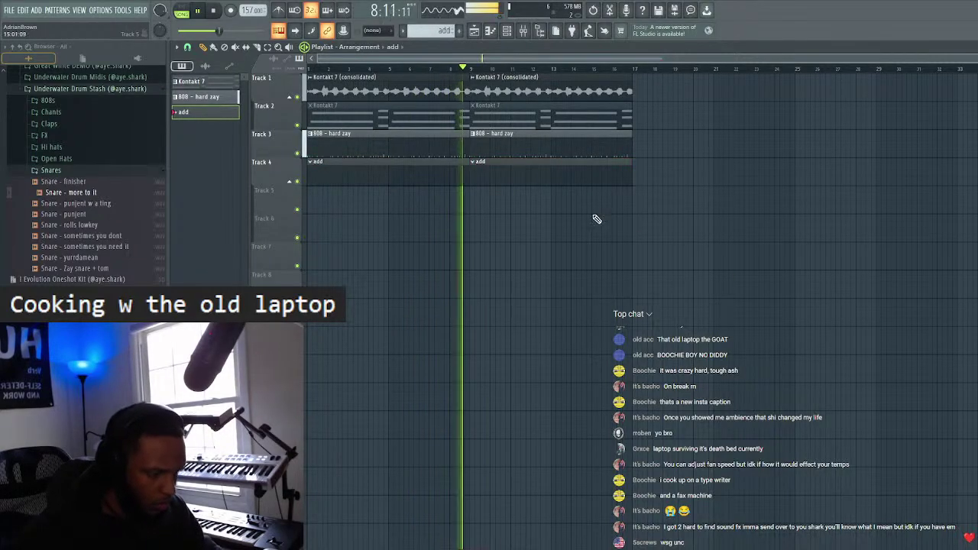
- In the "add" pattern's Kontakt 7 #2 piano roll, place A5, B5 and E5 notes at steps 5, 7 and 13 of bar 1
{"action": "double_click", "coordinate": [418, 171]}
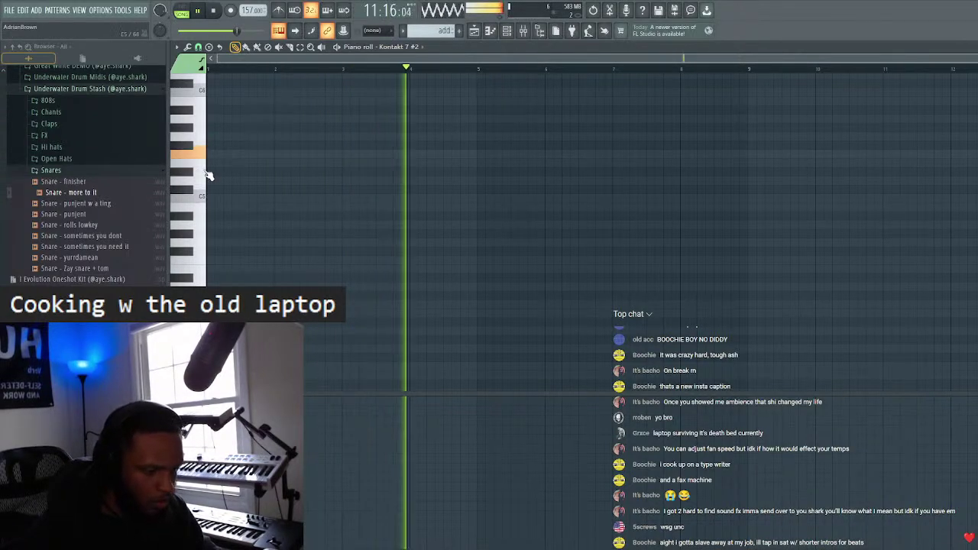
{"action": "scroll", "coordinate": [228, 142], "scroll_direction": "up", "scroll_amount": 1}
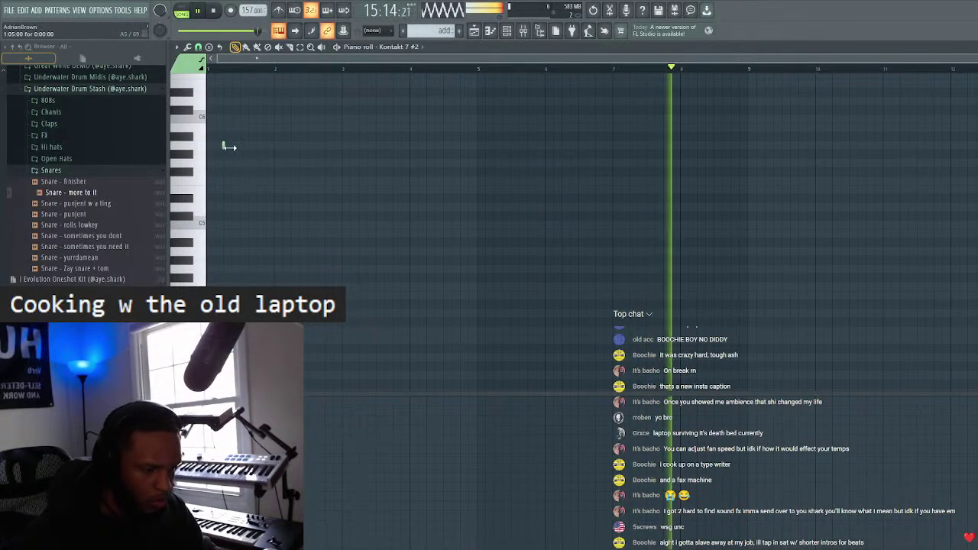
{"action": "scroll", "coordinate": [210, 68], "scroll_direction": "up", "scroll_amount": 4}
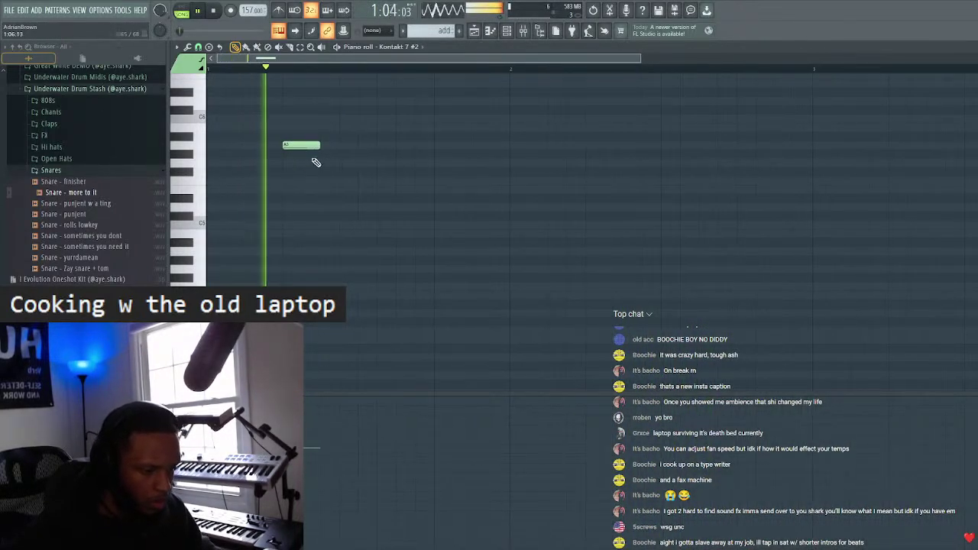
{"action": "left_click", "coordinate": [326, 127]}
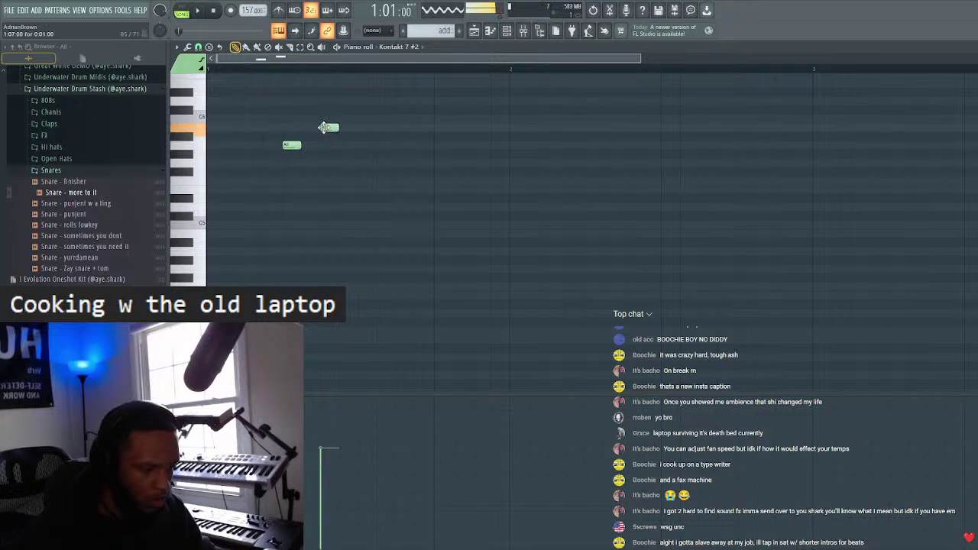
{"action": "key", "text": "space"}
{"action": "left_click", "coordinate": [441, 190]}
{"action": "key", "text": "space"}
{"action": "left_click_drag", "start_coordinate": [451, 188], "coordinate": [472, 189]}
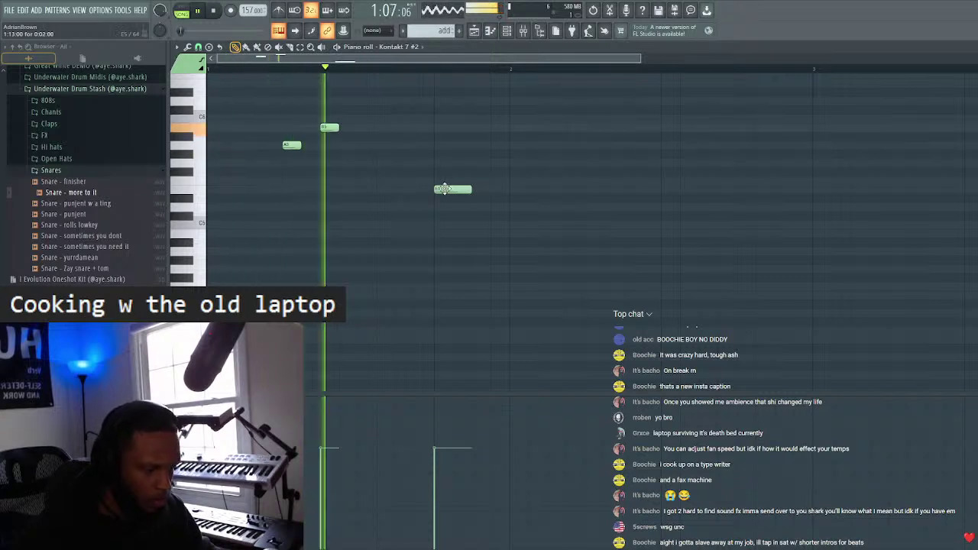
- Add a one-beat F5 note on beat 2 and a half-beat E5 on beat 4 of bar 2
{"action": "left_click", "coordinate": [570, 172]}
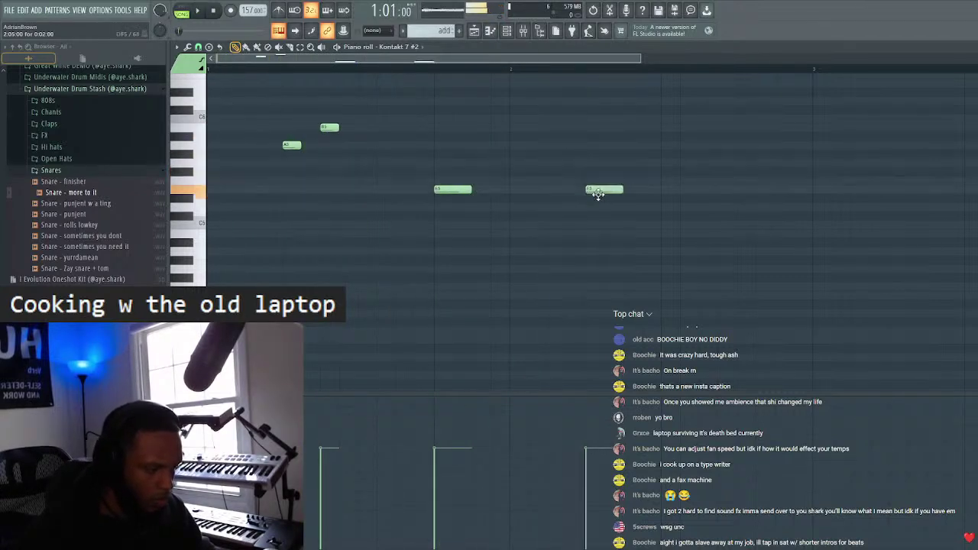
{"action": "left_click_drag", "start_coordinate": [623, 180], "coordinate": [659, 181]}
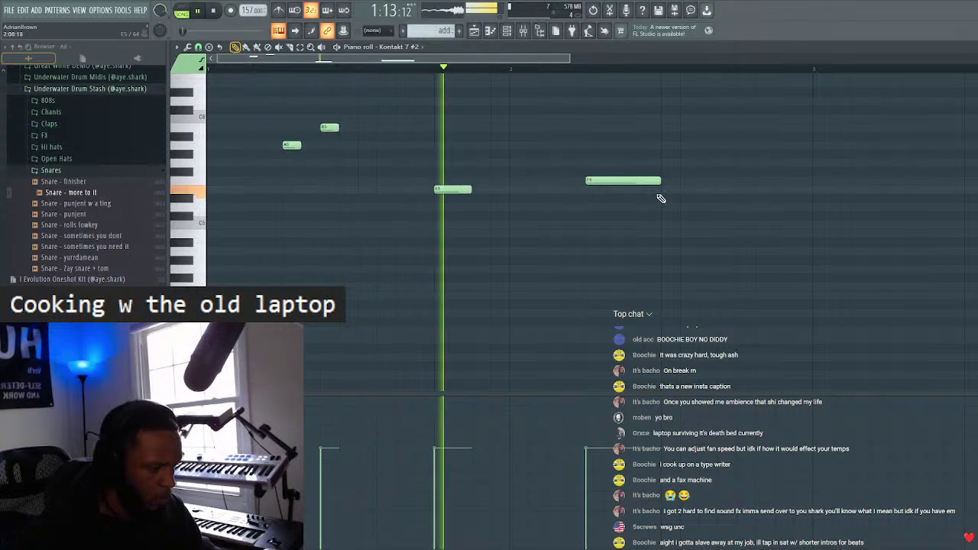
{"action": "left_click", "coordinate": [740, 188]}
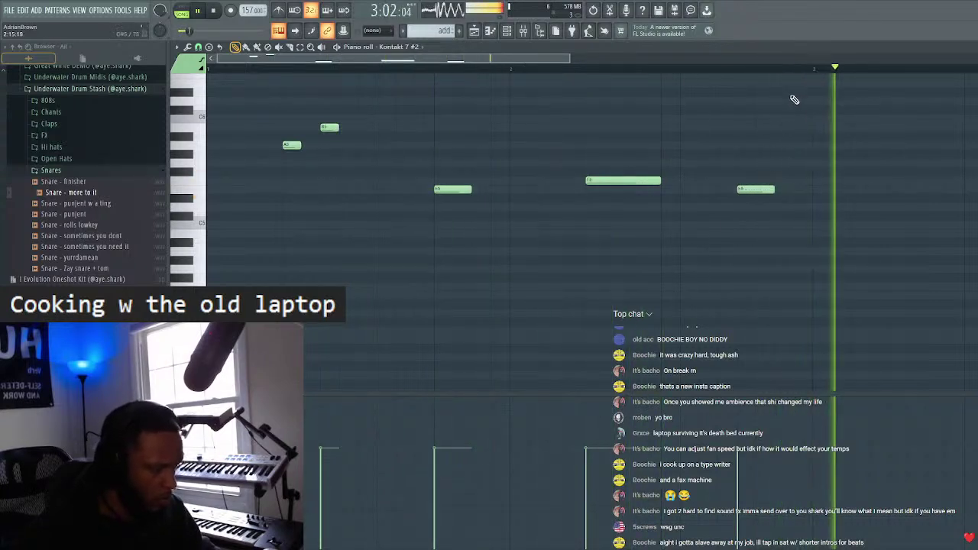
- Duplicate the two-bar phrase into bars 3 and 4, replacing the copied A5 and B5 with one E5 on beat 2 of bar 3
{"action": "scroll", "coordinate": [805, 73], "scroll_direction": "down", "scroll_amount": 1}
{"action": "scroll", "coordinate": [590, 62], "scroll_direction": "down", "scroll_amount": 3}
{"action": "scroll", "coordinate": [496, 80], "scroll_direction": "up", "scroll_amount": 4}
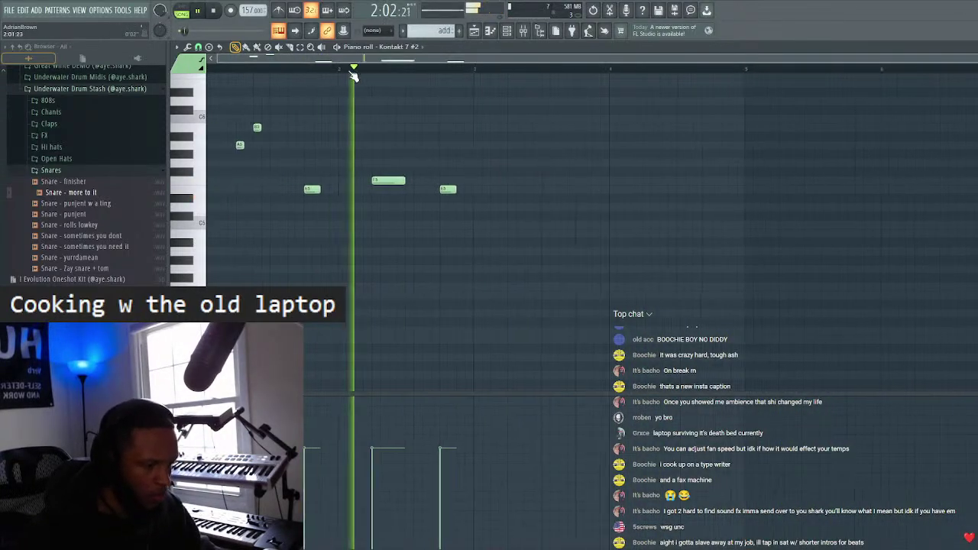
{"action": "key", "text": "ctrl+a"}
{"action": "key", "text": "ctrl+b"}
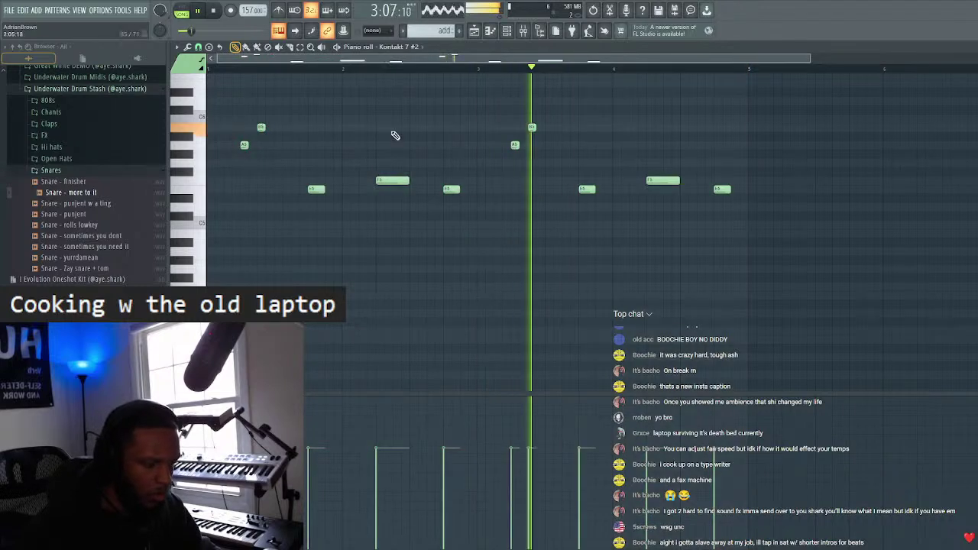
{"action": "right_click", "coordinate": [530, 127]}
{"action": "right_click", "coordinate": [514, 145]}
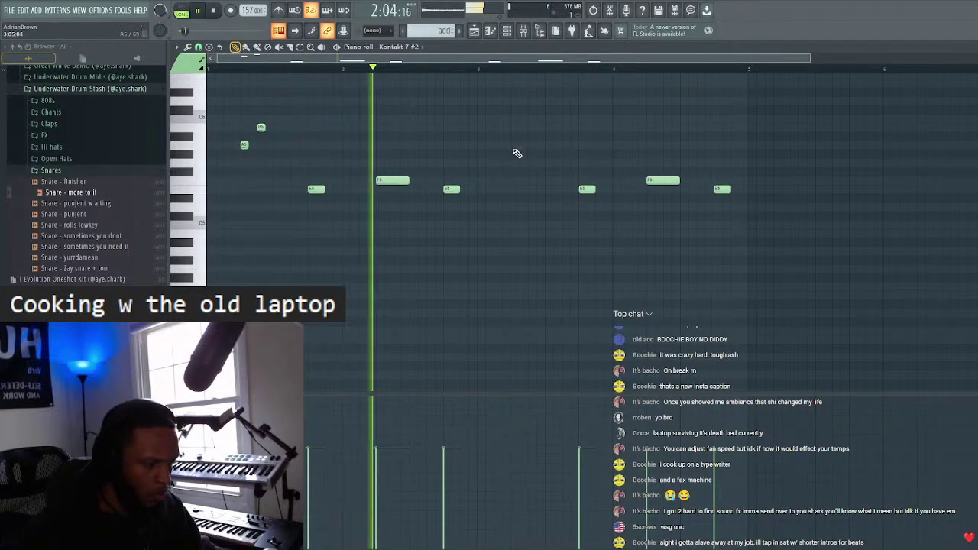
{"action": "left_click", "coordinate": [516, 190]}
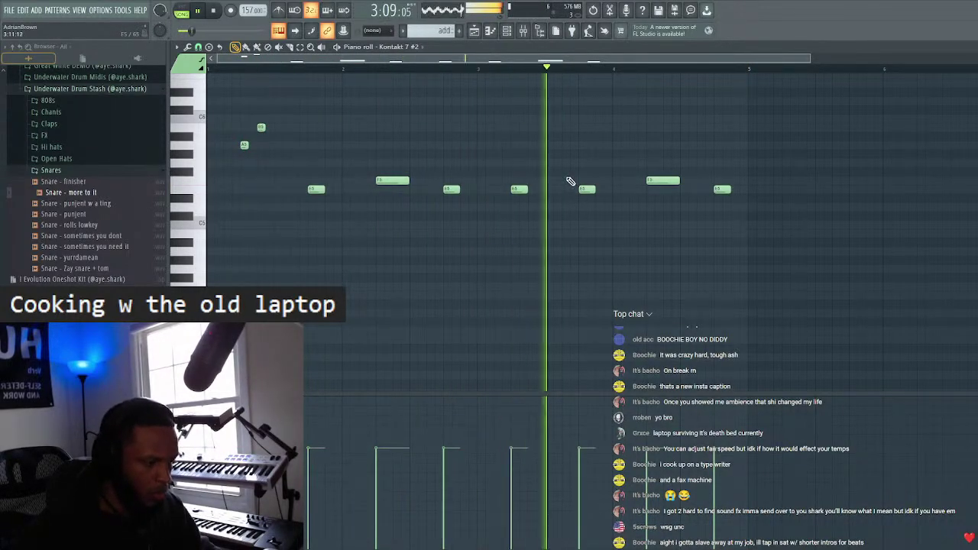
- Duplicate the four-bar Kontakt phrase into bars 5 to 8
{"action": "key", "text": "ctrl+a"}
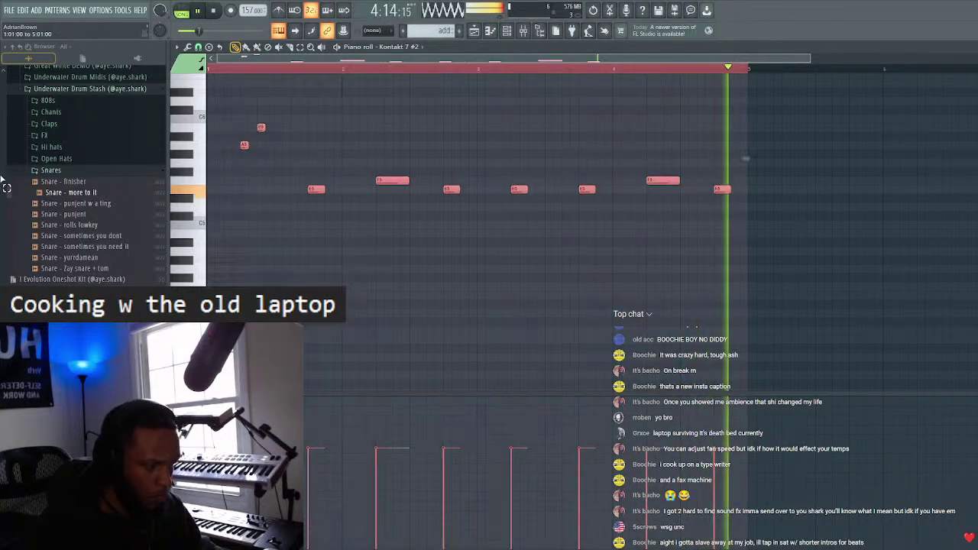
{"action": "key", "text": "ctrl+b"}
{"action": "scroll", "coordinate": [500, 127], "scroll_direction": "down", "scroll_amount": 2}
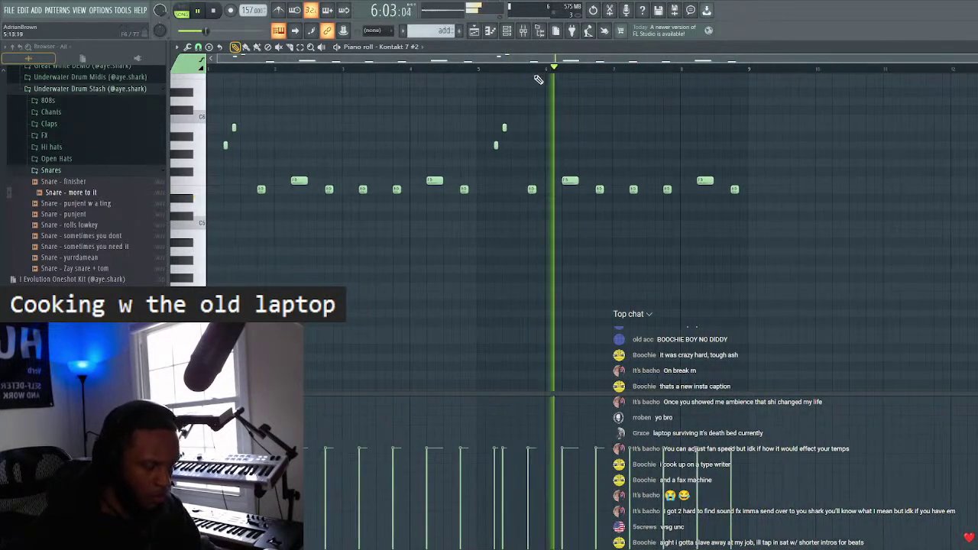
- Load Fruity delay bank in the first effect slot of mixer insert 22 and set its feedback mode to INV
{"action": "key", "text": "F9"}
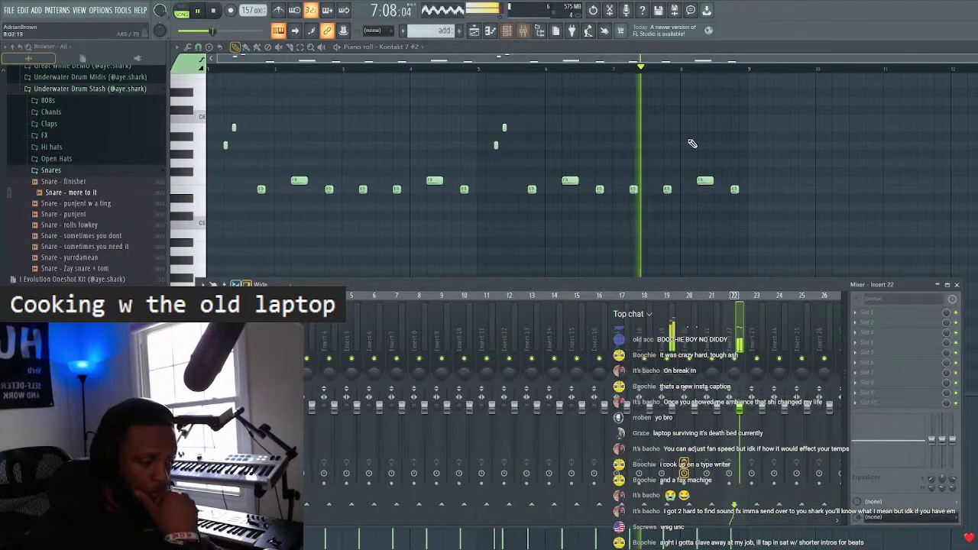
{"action": "left_click", "coordinate": [871, 312]}
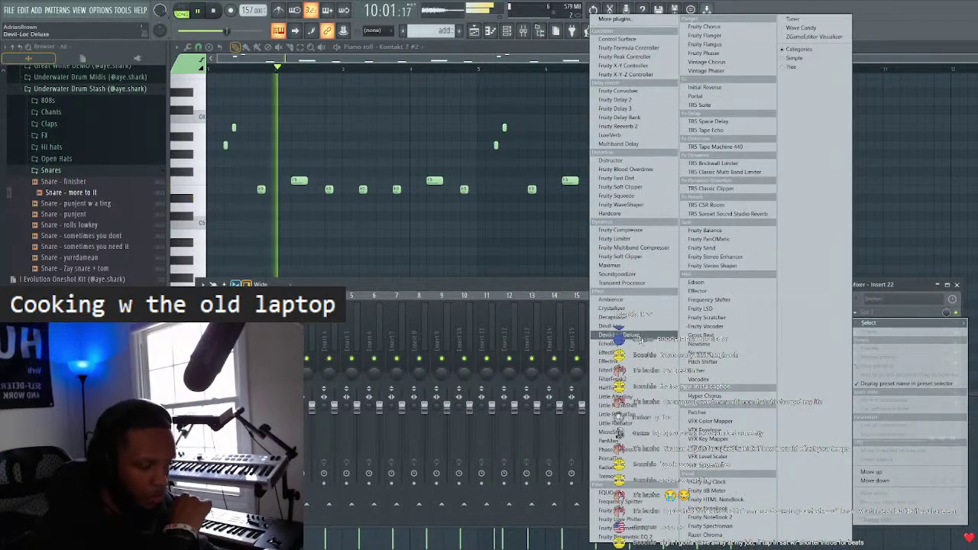
{"action": "left_click", "coordinate": [646, 115]}
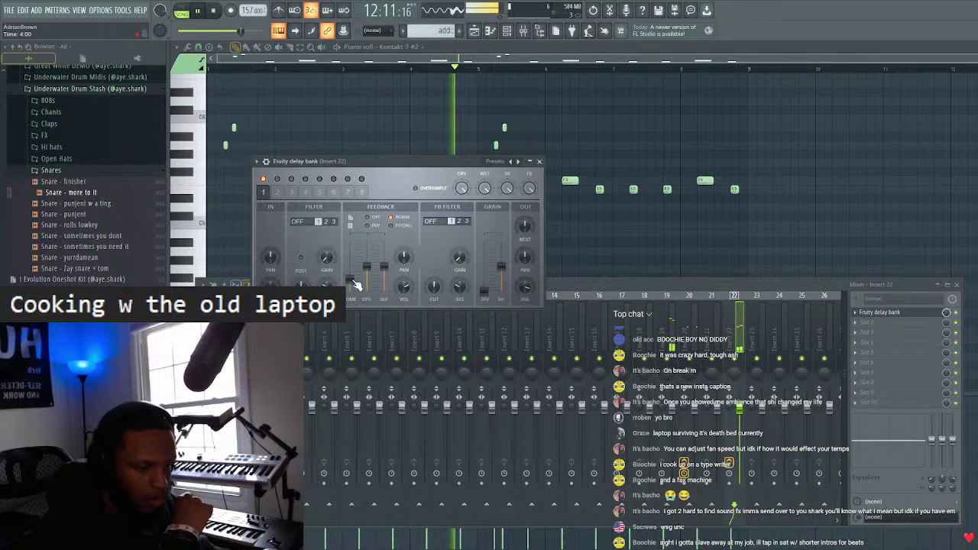
{"action": "left_click_drag", "start_coordinate": [428, 161], "coordinate": [560, 155]}
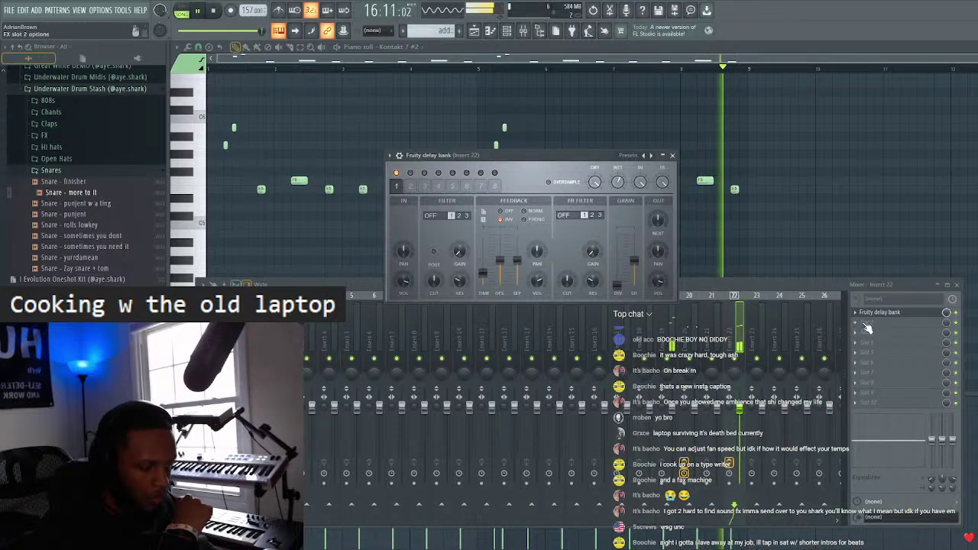
- Load Ambience in the second effect slot of mixer insert 22, close the plugin and mixer windows, and play the song
{"action": "left_click", "coordinate": [871, 321]}
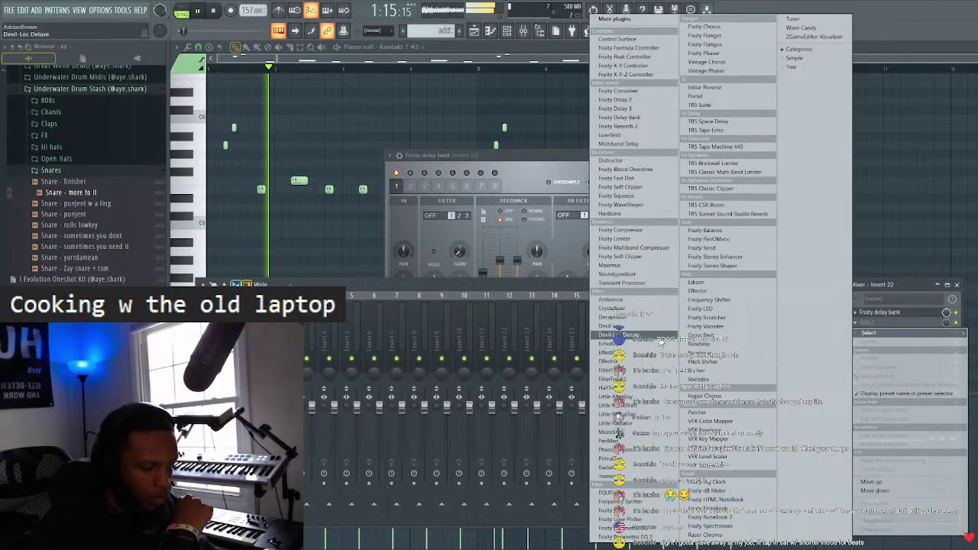
{"action": "left_click", "coordinate": [651, 300]}
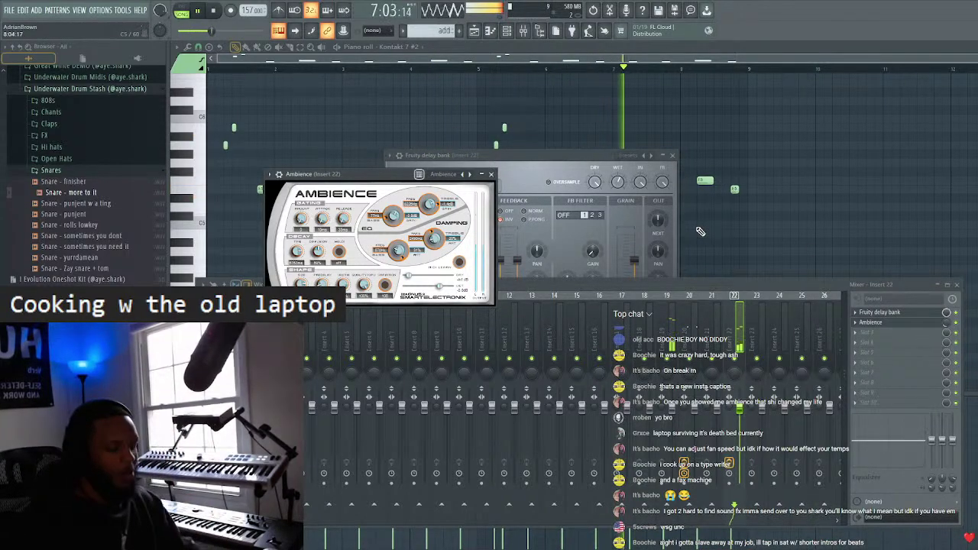
{"action": "key", "text": "super"}
{"action": "key", "text": "Escape"}
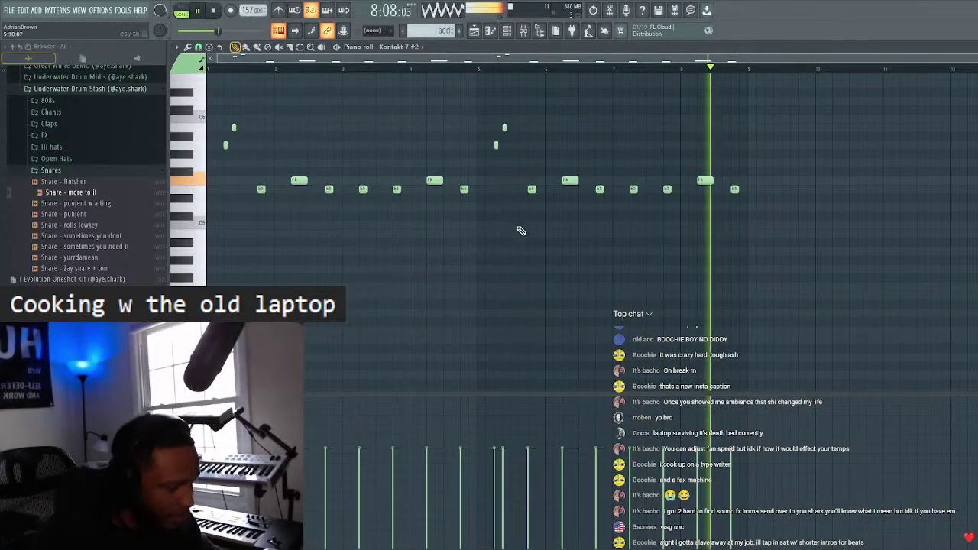
{"action": "key", "text": "space"}
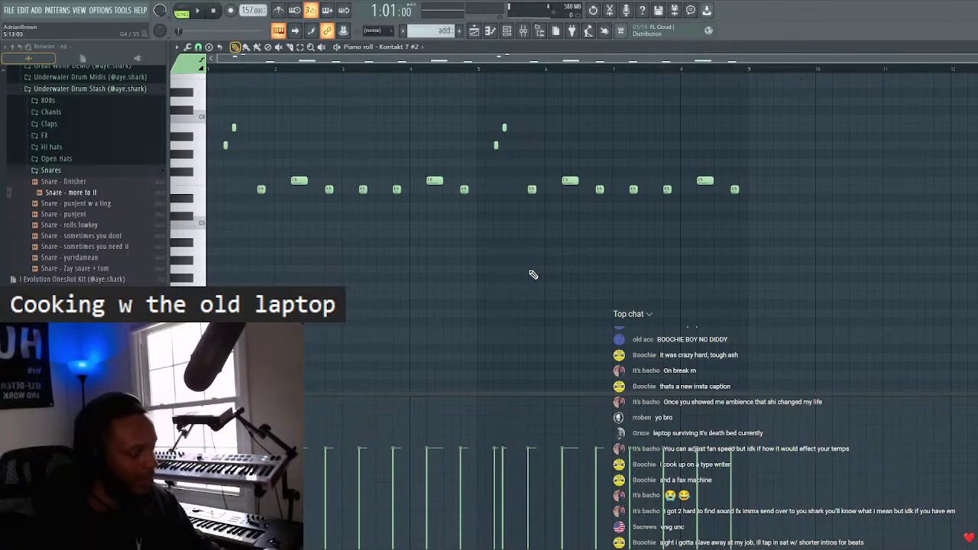
{"action": "key", "text": "space"}
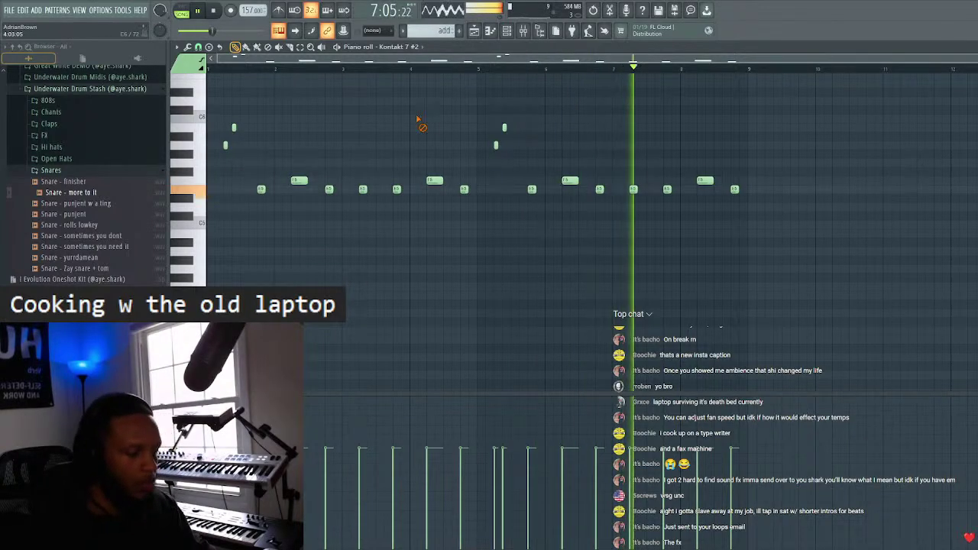
- Duplicate all Kontakt 7 #2 notes, shifting the copy 1.5 beats later and one octave up
{"action": "key", "text": "F6"}
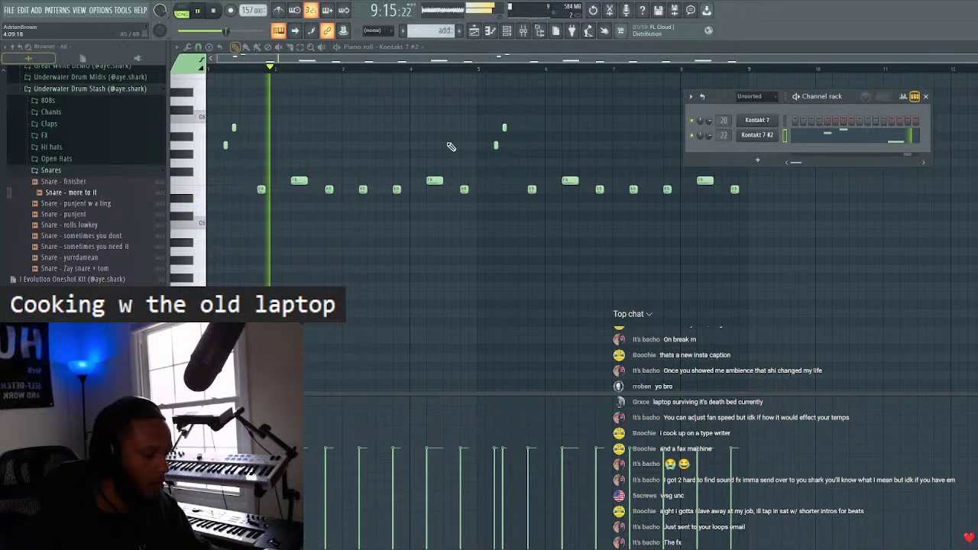
{"action": "scroll", "coordinate": [454, 148], "scroll_direction": "up", "scroll_amount": 3}
{"action": "key", "text": "F6"}
{"action": "left_click_drag", "start_coordinate": [819, 157], "coordinate": [218, 227]}
{"action": "key", "text": "space"}
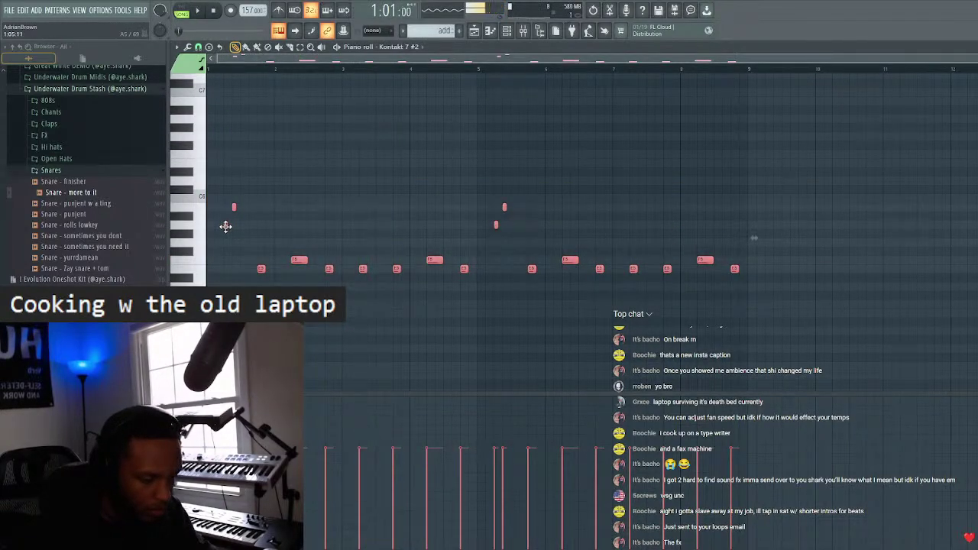
{"action": "left_click_drag", "start_coordinate": [224, 224], "coordinate": [251, 225]}
{"action": "key", "text": "ctrl+Up"}
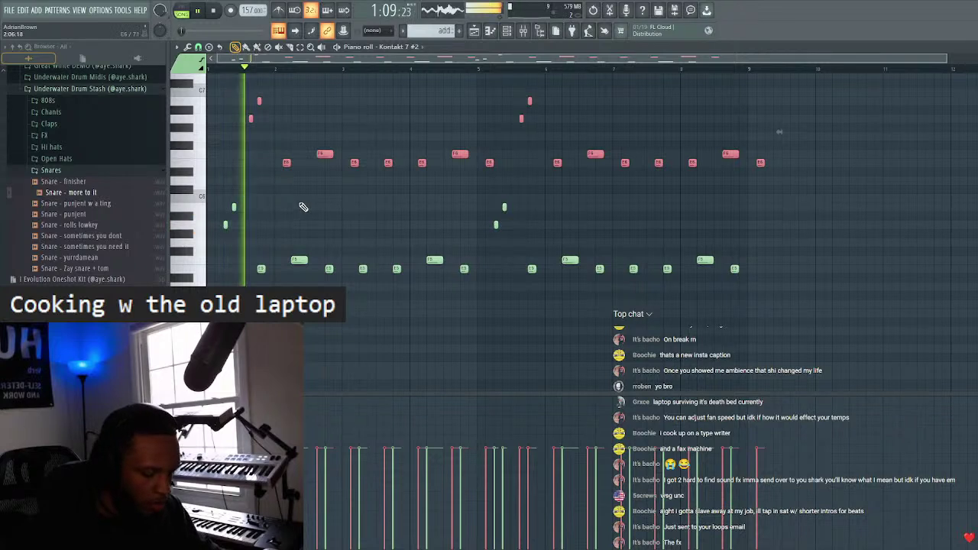
- Lower the copied octave notes' velocity with a reduced level-scaling offset and delete the last copied E6 note in bar 9
{"action": "key", "text": "alt+x"}
{"action": "key", "text": "space"}
{"action": "mouse_move", "coordinate": [538, 260]}
{"action": "left_mouse_down"}
{"action": "mouse_move", "coordinate": [535, 288]}
{"action": "mouse_move", "coordinate": [540, 275]}
{"action": "left_mouse_up"}
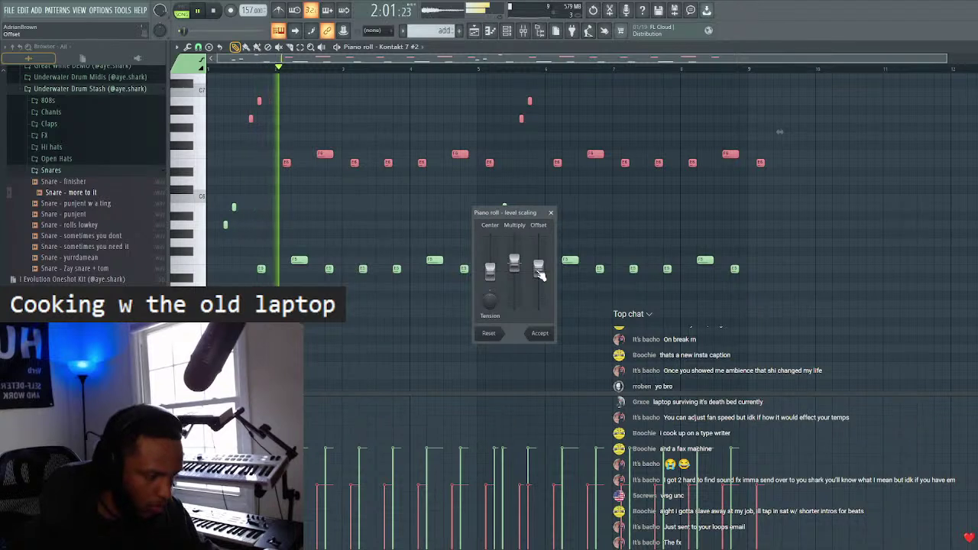
{"action": "left_click", "coordinate": [540, 333]}
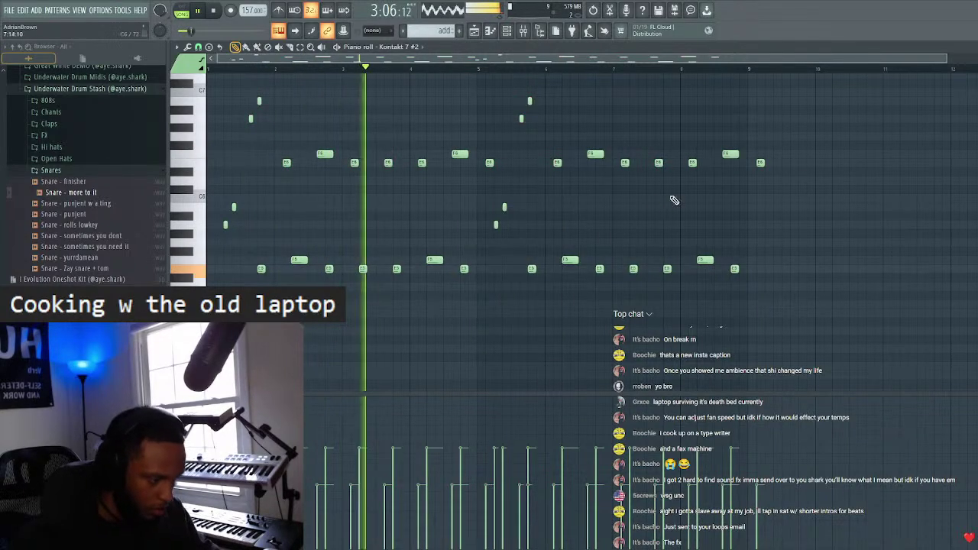
{"action": "right_click", "coordinate": [760, 162]}
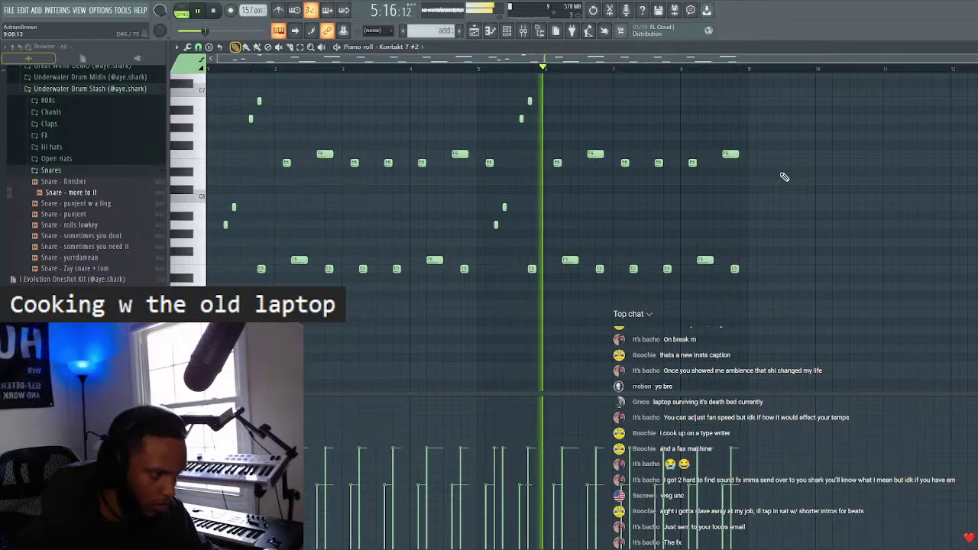
- Add a Kontakt channel to the channel rack and replace its instrument with Kontakt 7
{"action": "left_click", "coordinate": [512, 34]}
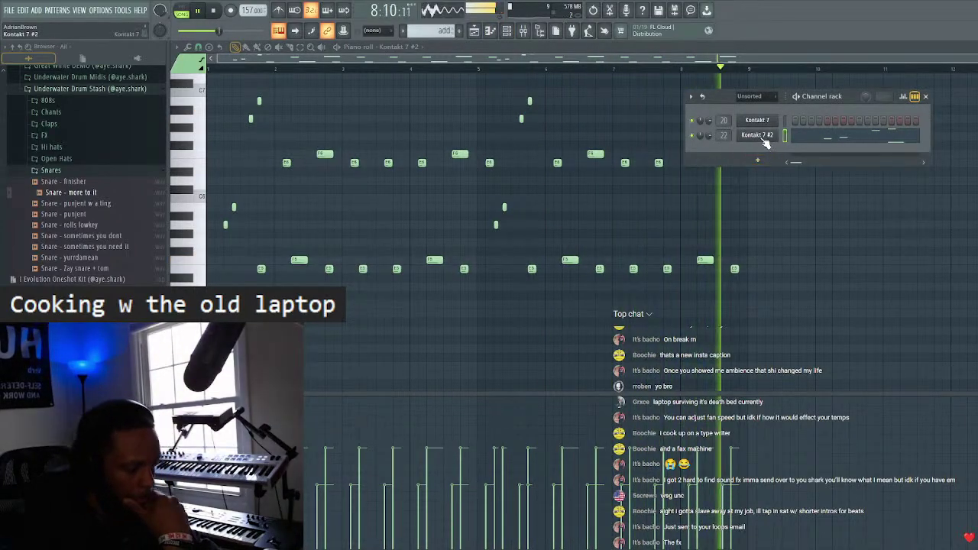
{"action": "left_click", "coordinate": [757, 159]}
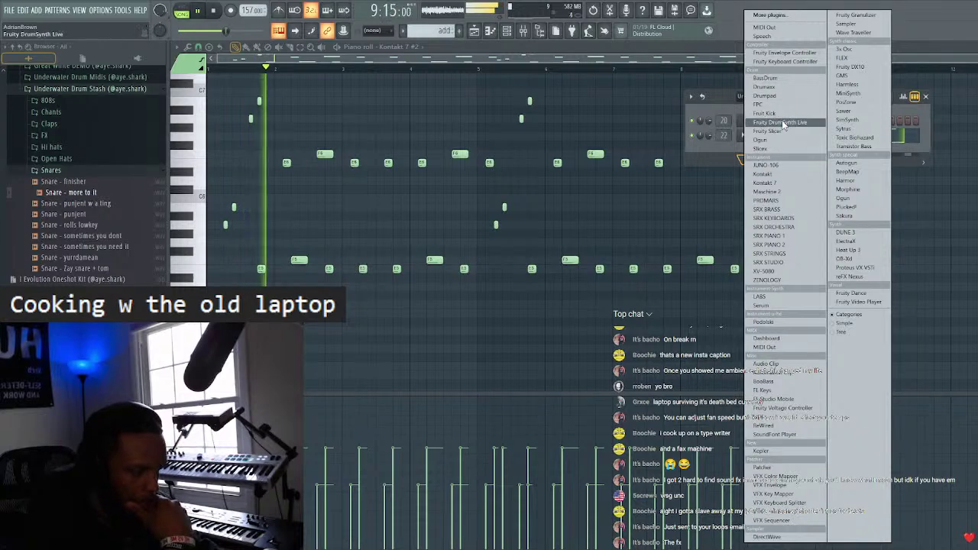
{"action": "left_click", "coordinate": [775, 175]}
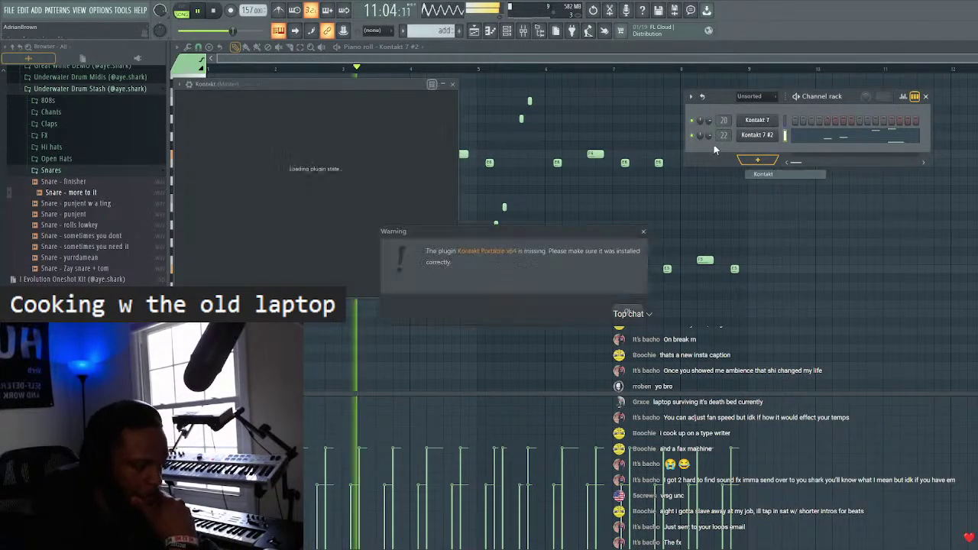
{"action": "right_click", "coordinate": [777, 148]}
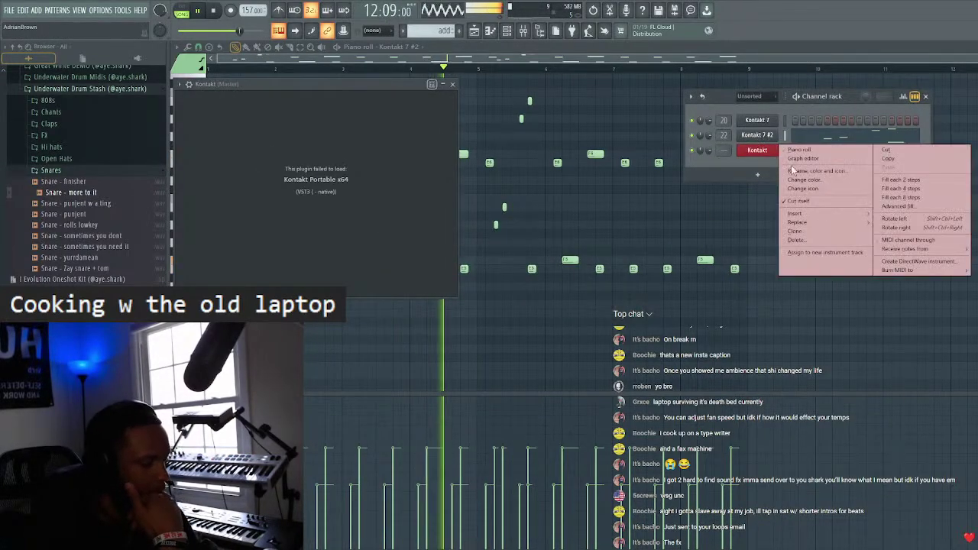
{"action": "mouse_move", "coordinate": [825, 222]}
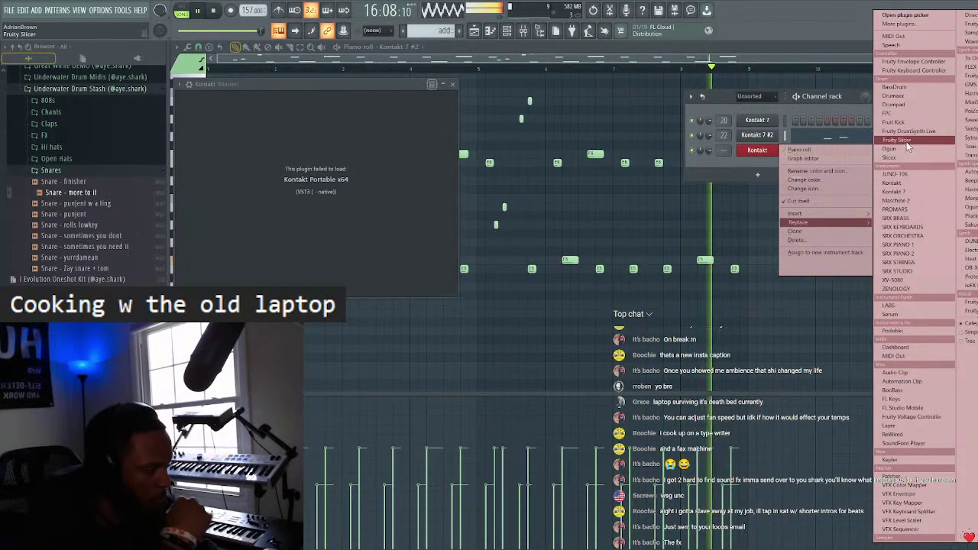
{"action": "left_click", "coordinate": [902, 192]}
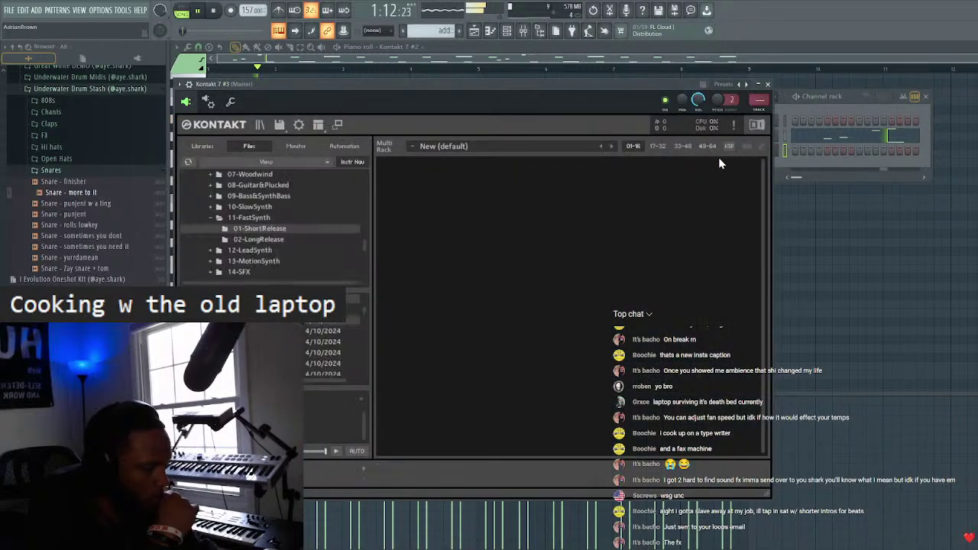
- Move the new Kontakt window clear of the channel rack and route Kontakt 7 #3 to mixer track 23
{"action": "left_click_drag", "start_coordinate": [616, 79], "coordinate": [661, 200]}
{"action": "scroll", "coordinate": [731, 150], "scroll_direction": "up", "scroll_amount": 10}
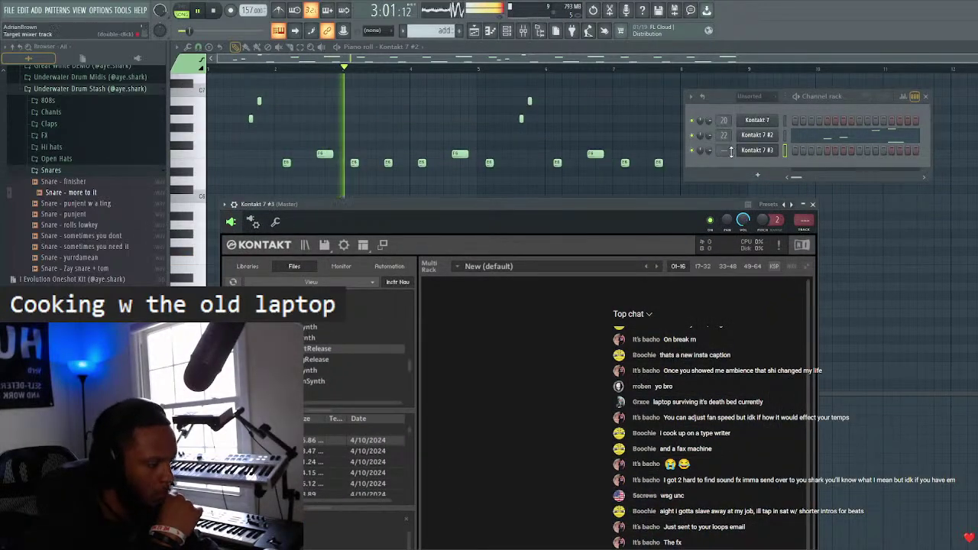
{"action": "scroll", "coordinate": [731, 150], "scroll_direction": "up", "scroll_amount": 3}
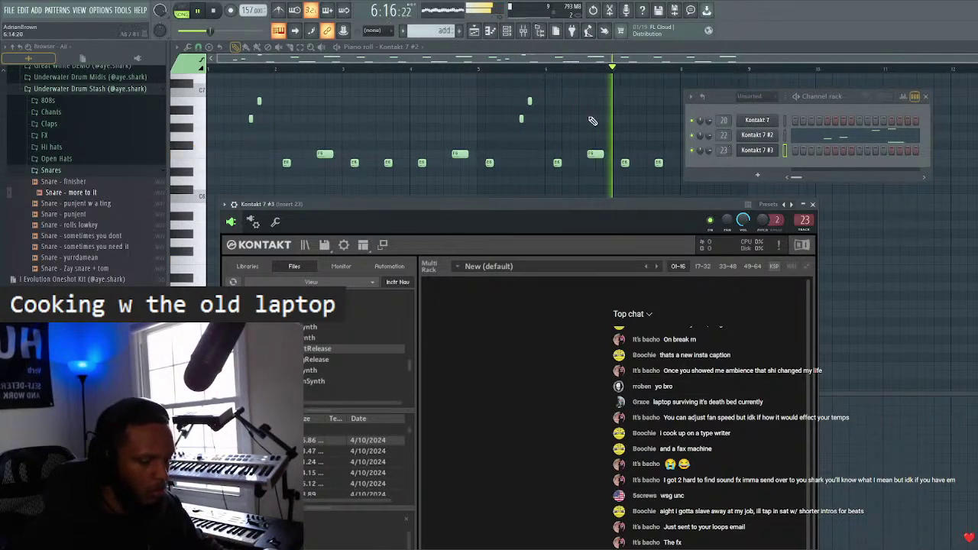
- Browse Kontakt's files and libraries, load the third instrument from the Pulsating folder into Kontakt 7 #3, and close its window
{"action": "left_click_drag", "start_coordinate": [462, 204], "coordinate": [461, 153]}
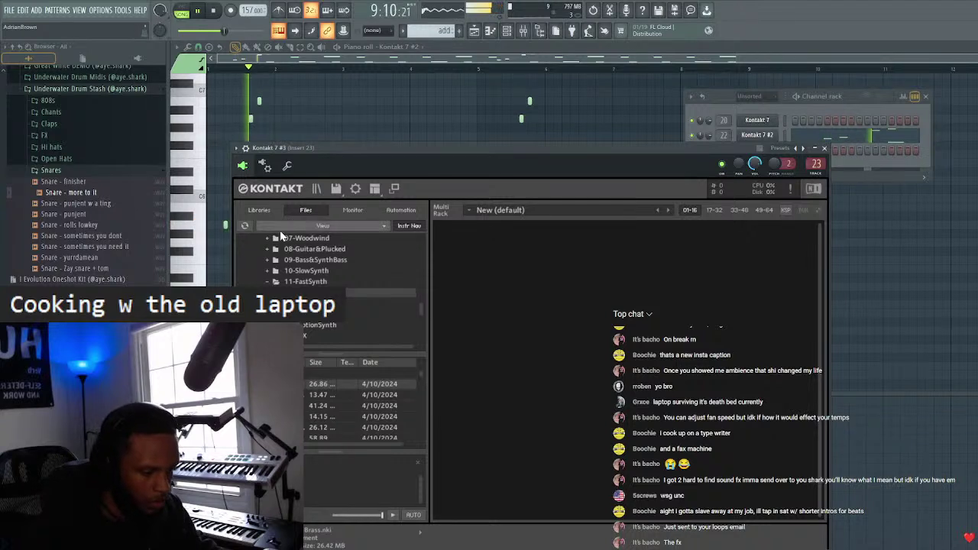
{"action": "scroll", "coordinate": [284, 280], "scroll_direction": "up", "scroll_amount": 5}
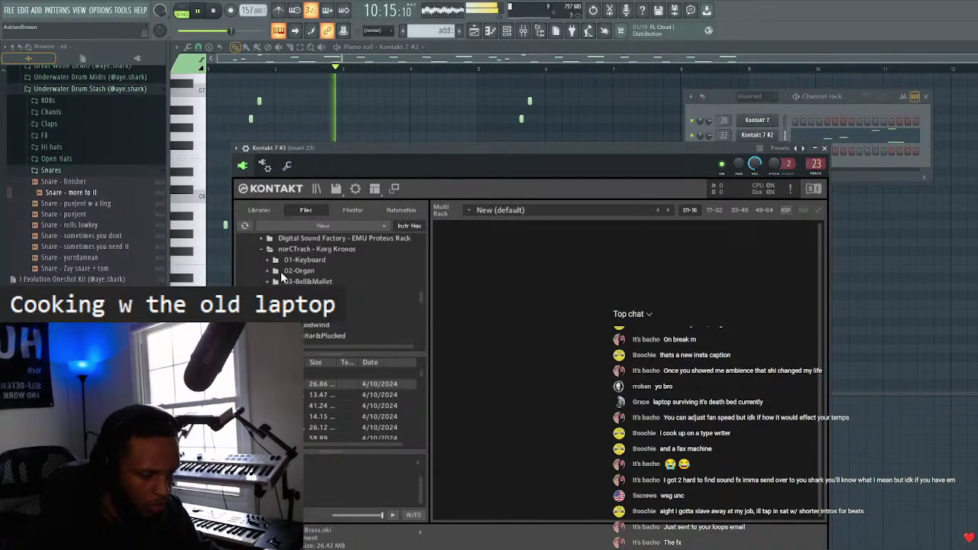
{"action": "scroll", "coordinate": [336, 283], "scroll_direction": "down", "scroll_amount": 2}
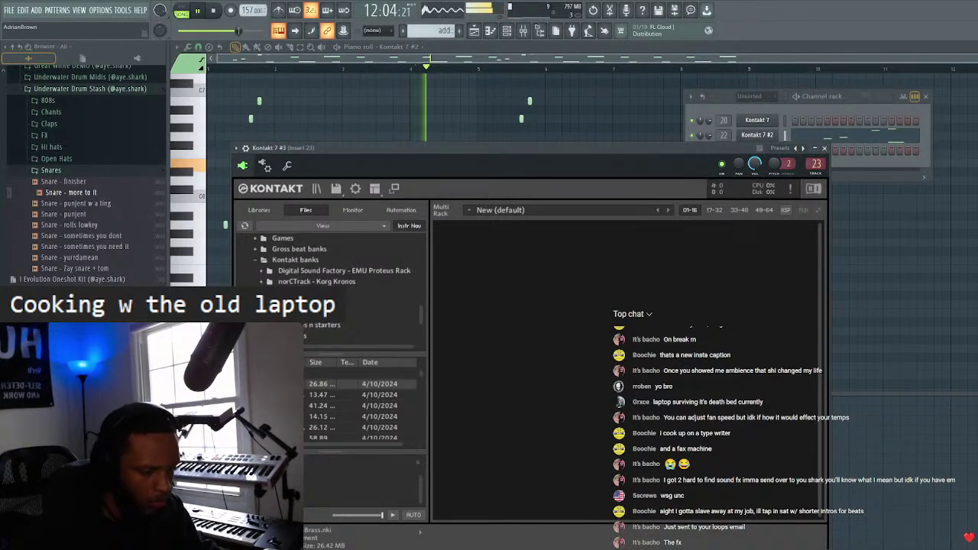
{"action": "scroll", "coordinate": [336, 259], "scroll_direction": "down", "scroll_amount": 6}
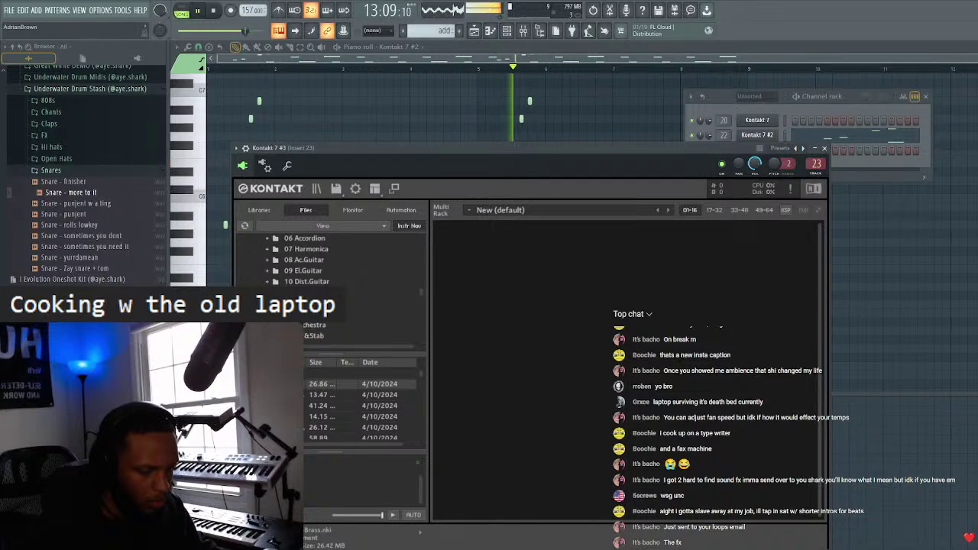
{"action": "scroll", "coordinate": [336, 260], "scroll_direction": "down", "scroll_amount": 3}
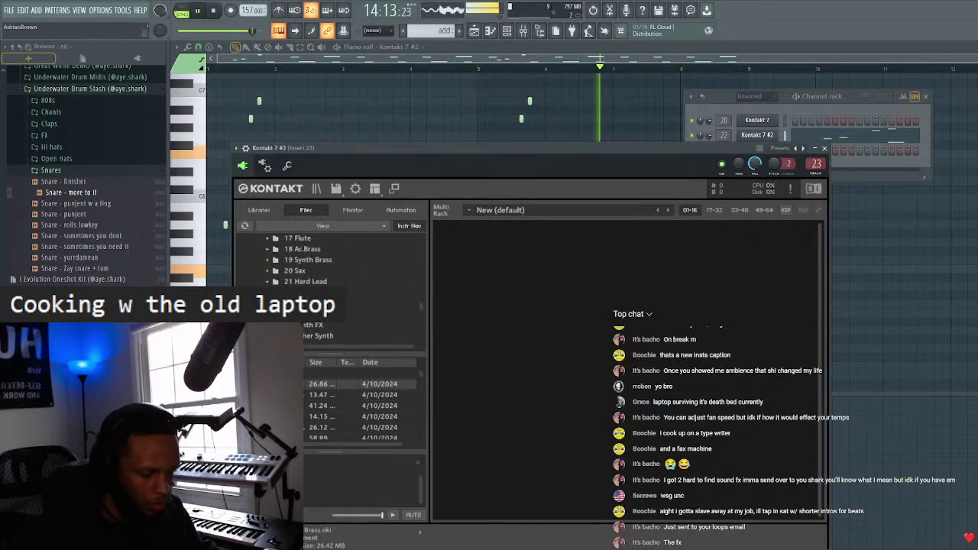
{"action": "left_click", "coordinate": [260, 210]}
{"action": "scroll", "coordinate": [320, 347], "scroll_direction": "down", "scroll_amount": 2}
{"action": "scroll", "coordinate": [320, 353], "scroll_direction": "down", "scroll_amount": 5}
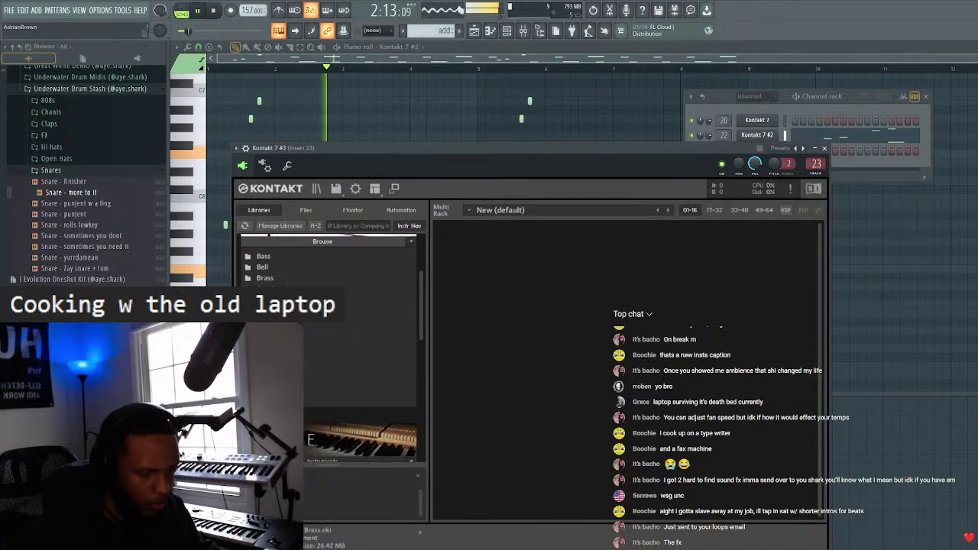
{"action": "double_click", "coordinate": [359, 354]}
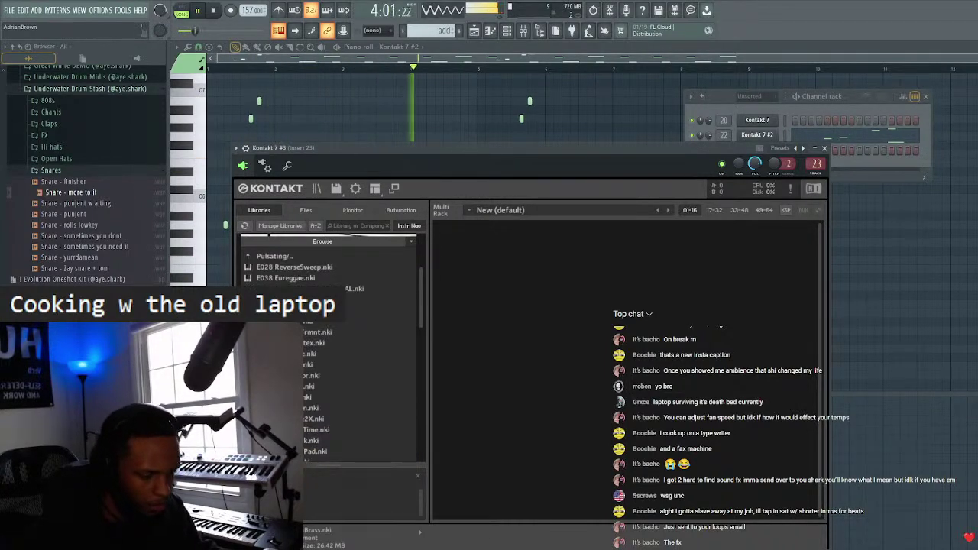
{"action": "double_click", "coordinate": [359, 288]}
{"action": "left_click", "coordinate": [824, 148]}
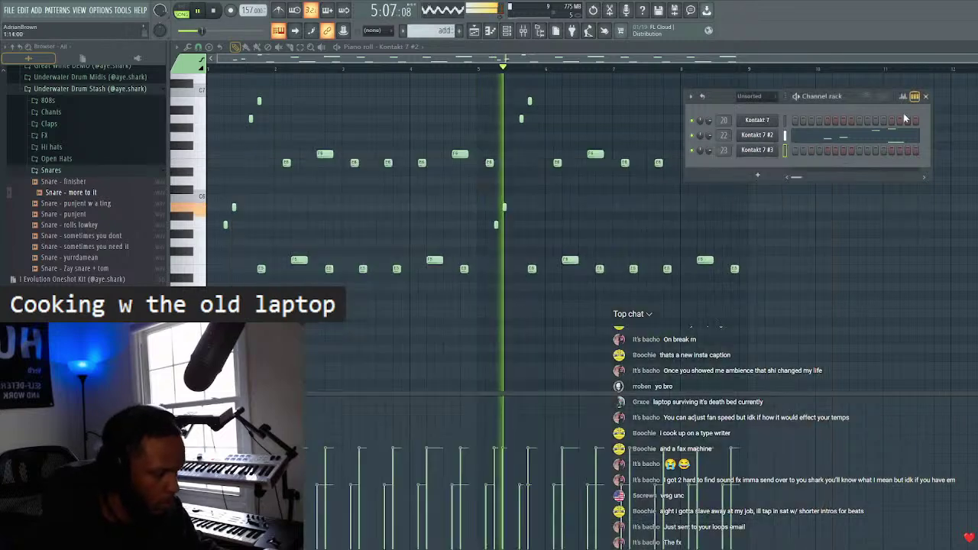
- Switch the piano roll to the Kontakt 7 #3 channel and bring back the channel rack
{"action": "left_click", "coordinate": [925, 97]}
{"action": "left_click", "coordinate": [424, 46]}
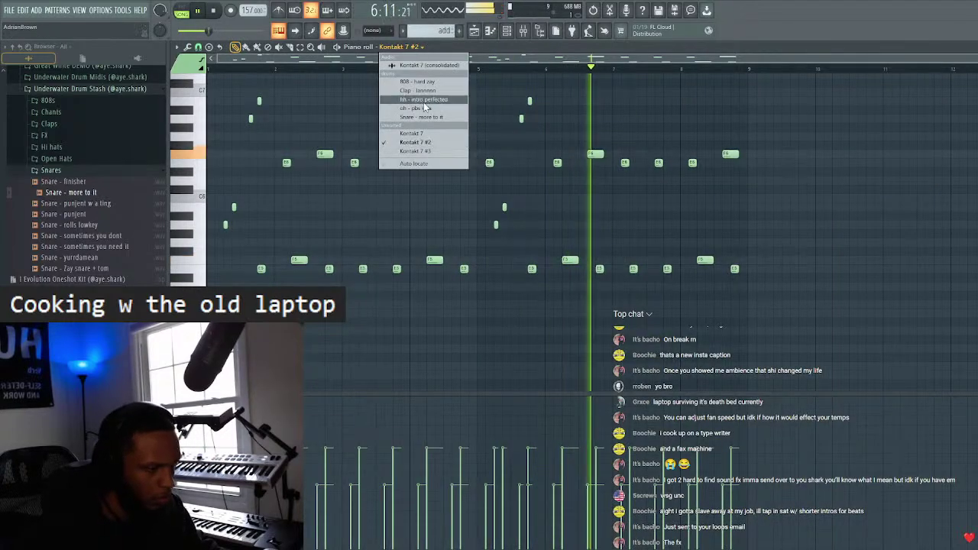
{"action": "left_click", "coordinate": [415, 150]}
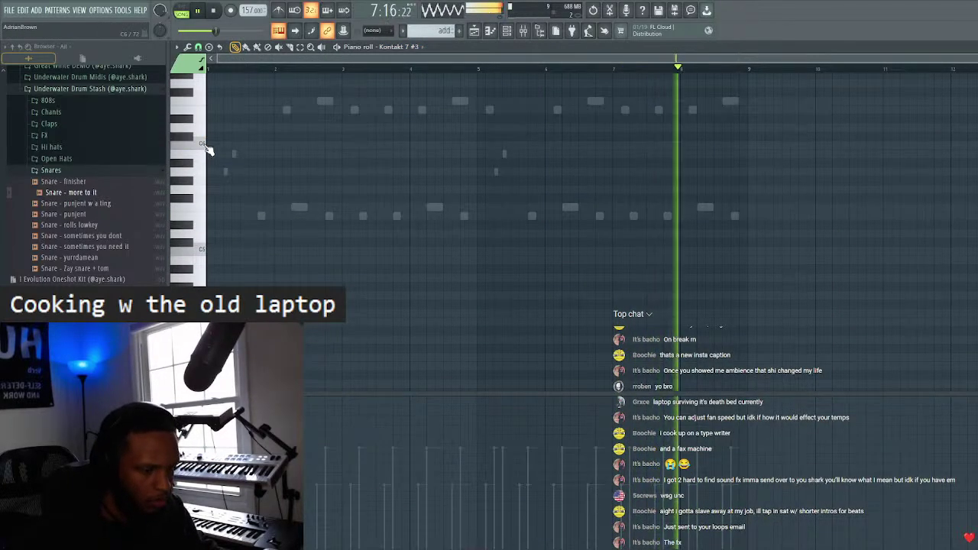
{"action": "left_click", "coordinate": [506, 30]}
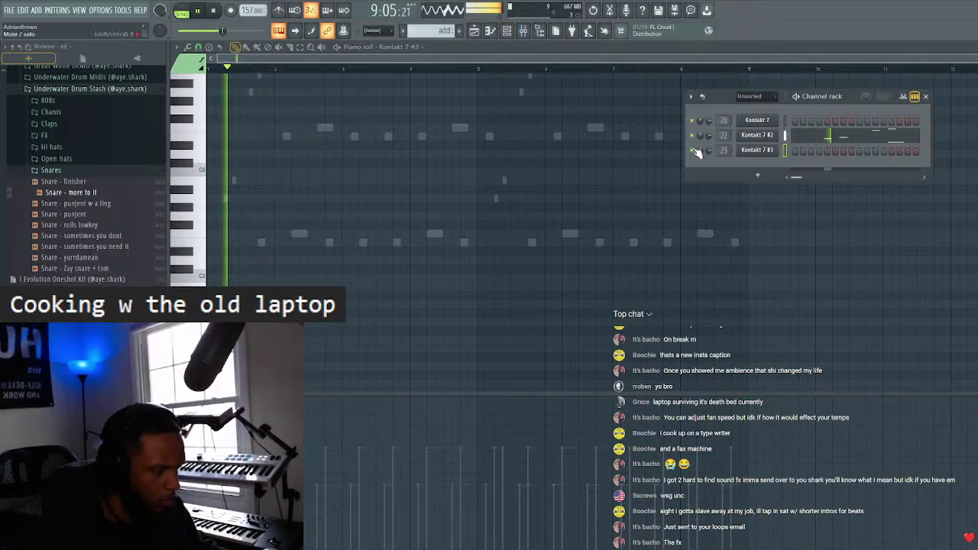
- Add an A6 note at the start of bar 1 for Kontakt 7 #3 and shorten it to one beat
{"action": "left_click", "coordinate": [206, 151]}
{"action": "scroll", "coordinate": [205, 145], "scroll_direction": "up", "scroll_amount": 2}
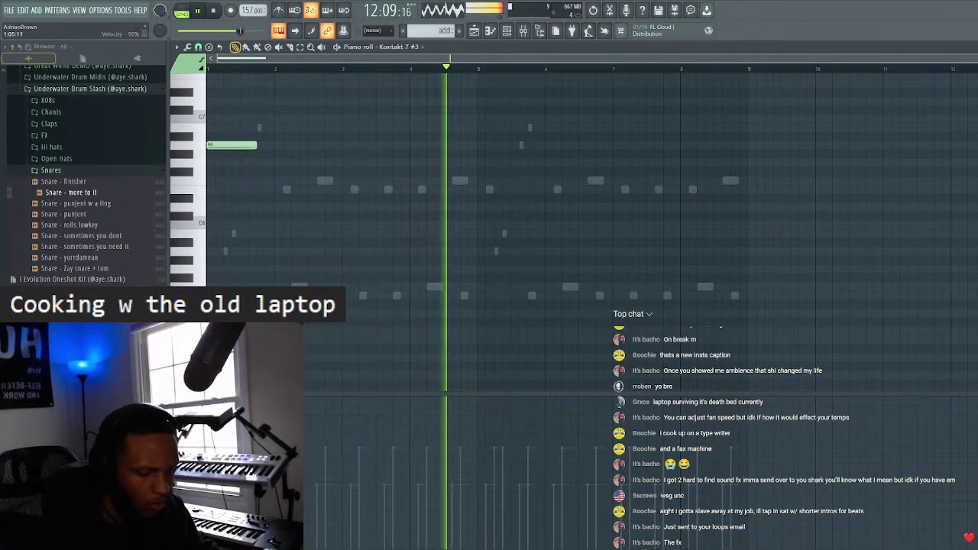
{"action": "left_click", "coordinate": [212, 144]}
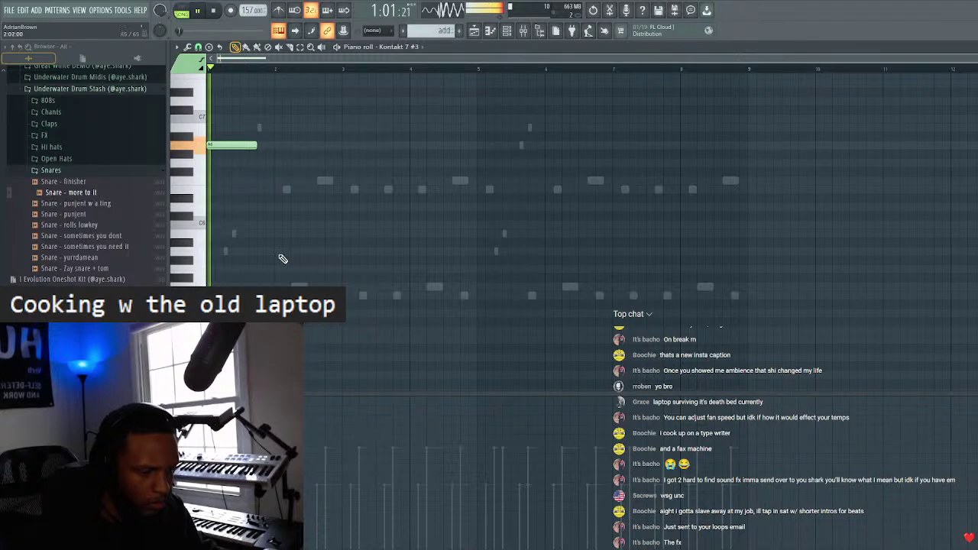
{"action": "scroll", "coordinate": [275, 237], "scroll_direction": "up", "scroll_amount": 2}
{"action": "left_click_drag", "start_coordinate": [256, 200], "coordinate": [223, 199]}
- Add a second one-beat A6 note at the start of bar 2, checking the placement with playback
{"action": "key", "text": "space"}
{"action": "key", "text": "space"}
{"action": "left_click", "coordinate": [240, 179]}
{"action": "left_click_drag", "start_coordinate": [240, 179], "coordinate": [259, 281]}
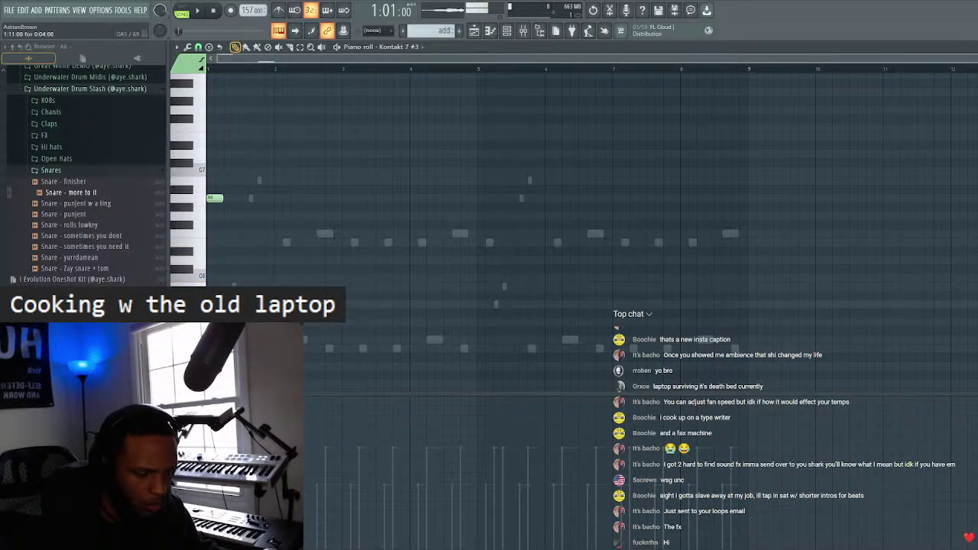
{"action": "key", "text": "space"}
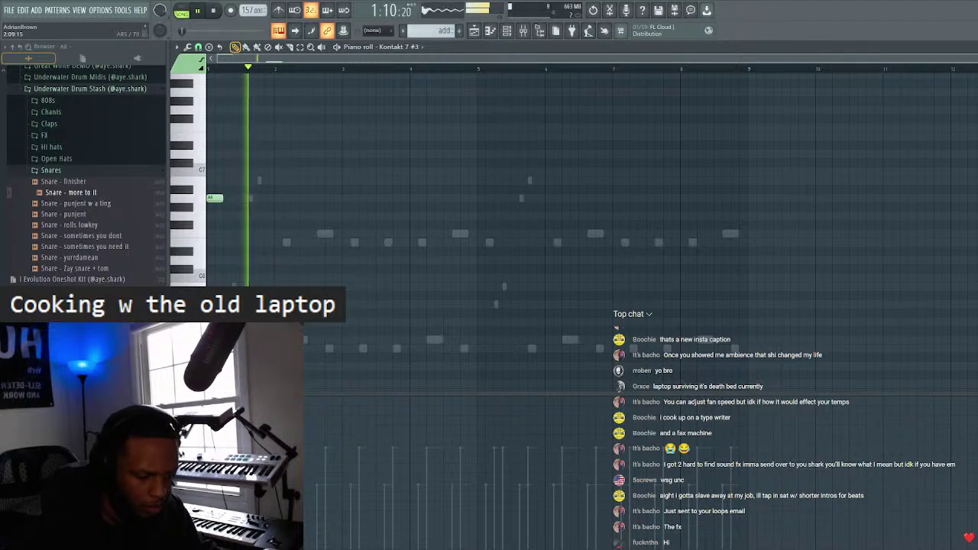
{"action": "key", "text": "space"}
{"action": "key", "text": "space"}
{"action": "left_click", "coordinate": [283, 198]}
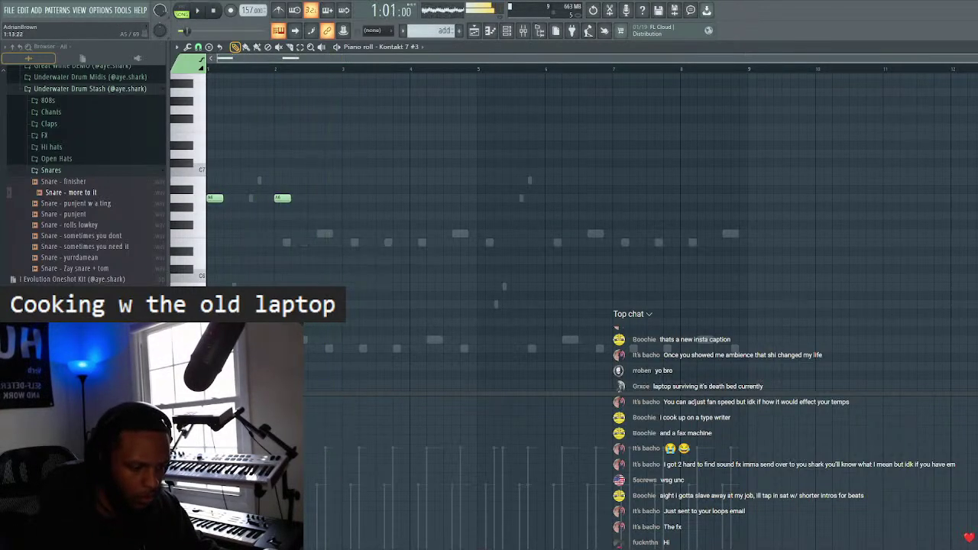
- Add an E5 note on beat 2 of bar 1 for Kontakt 7 #3 and shorten it, checking it with playback
{"action": "key", "text": "space"}
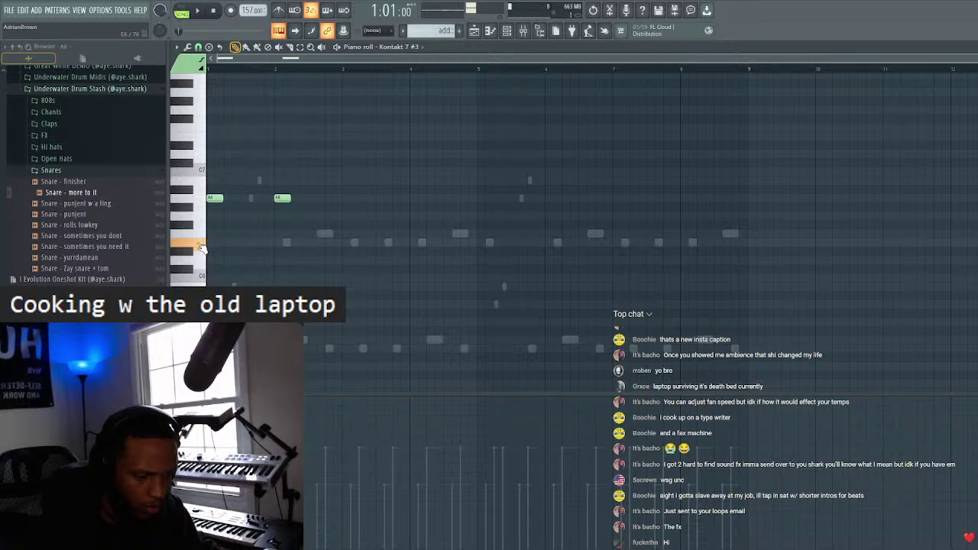
{"action": "scroll", "coordinate": [456, 215], "scroll_direction": "down", "scroll_amount": 1}
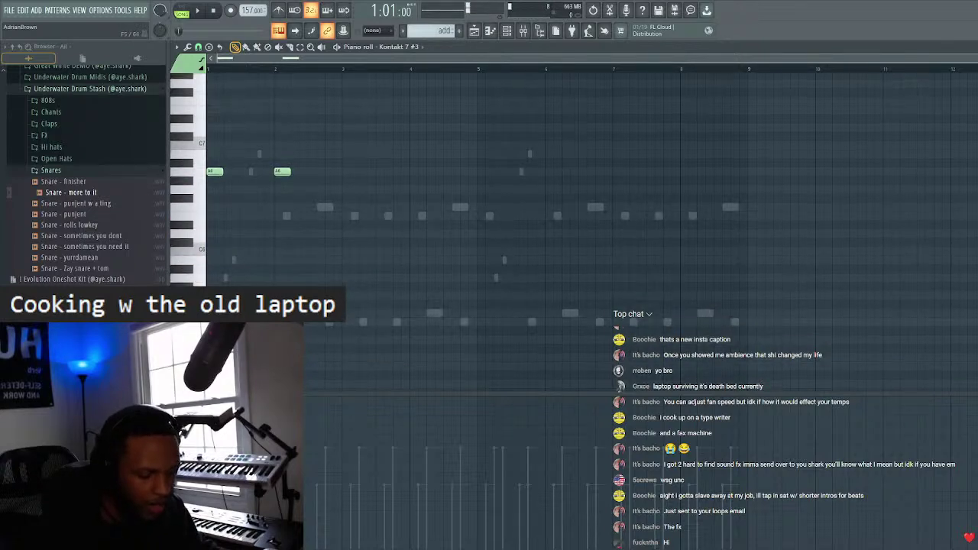
{"action": "scroll", "coordinate": [456, 214], "scroll_direction": "down", "scroll_amount": 3}
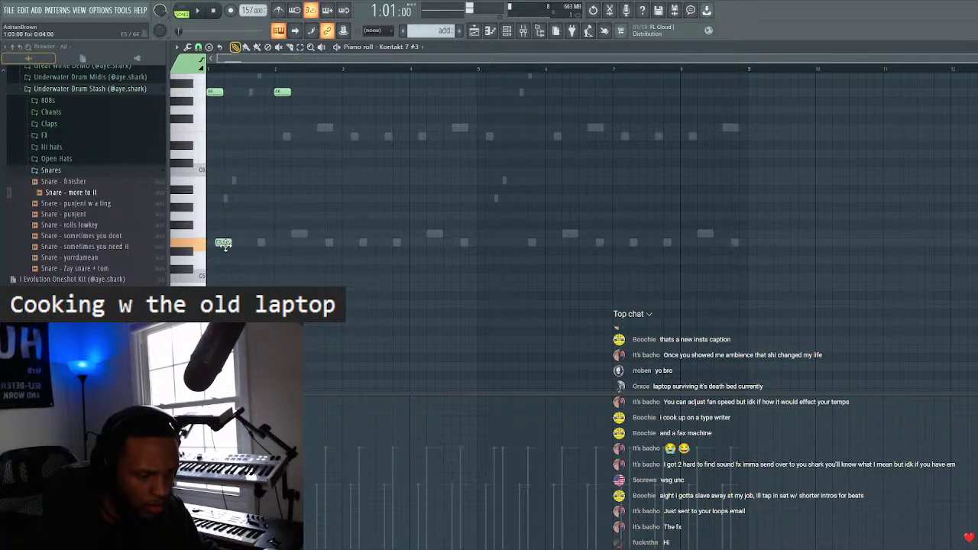
{"action": "left_click_drag", "start_coordinate": [219, 243], "coordinate": [242, 243]}
{"action": "key", "text": "space"}
{"action": "key", "text": "space"}
{"action": "left_click_drag", "start_coordinate": [242, 243], "coordinate": [224, 243]}
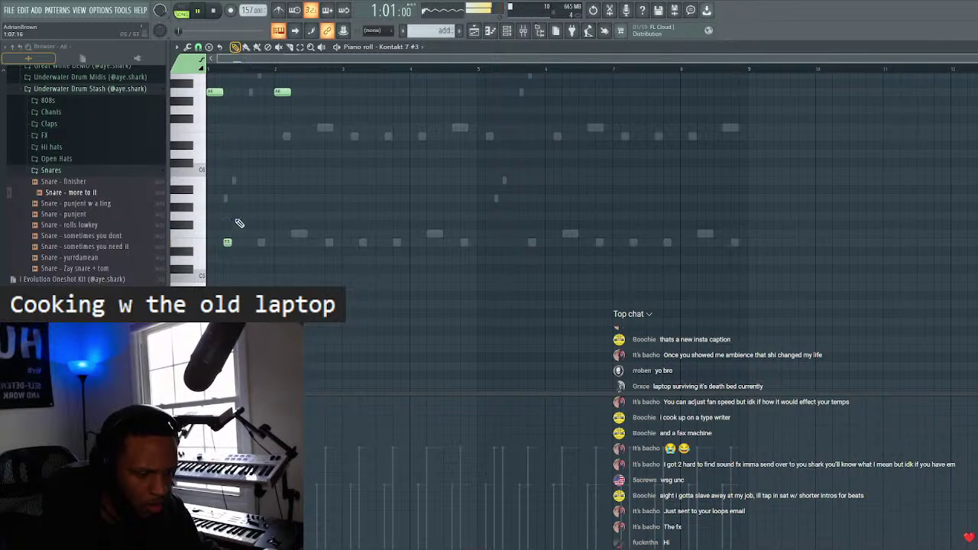
{"action": "scroll", "coordinate": [227, 61], "scroll_direction": "up", "scroll_amount": 2}
{"action": "key", "text": "space"}
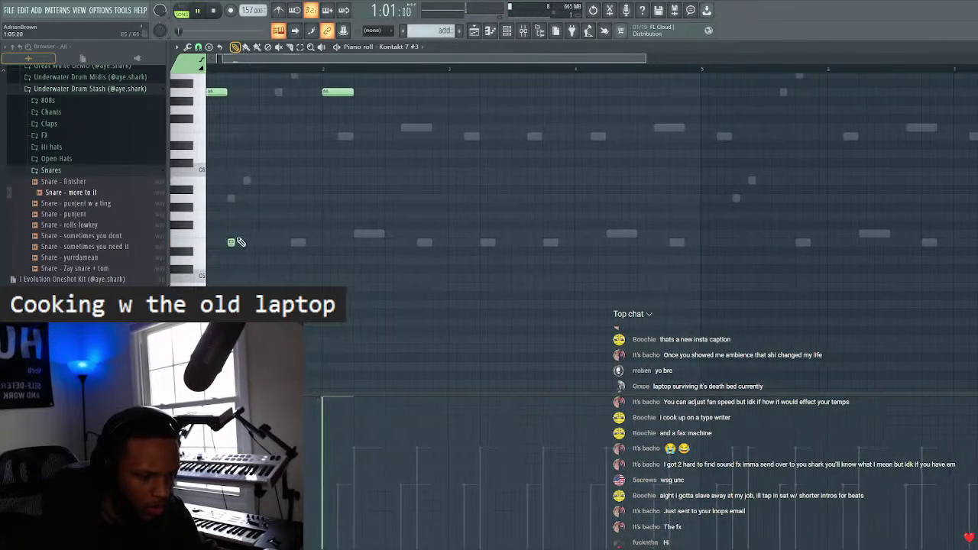
- Add matching short E5 notes on beat 4 of bar 1 and on beats 2 and 4 of bar 2
{"action": "key", "text": "space"}
{"action": "left_click", "coordinate": [295, 242]}
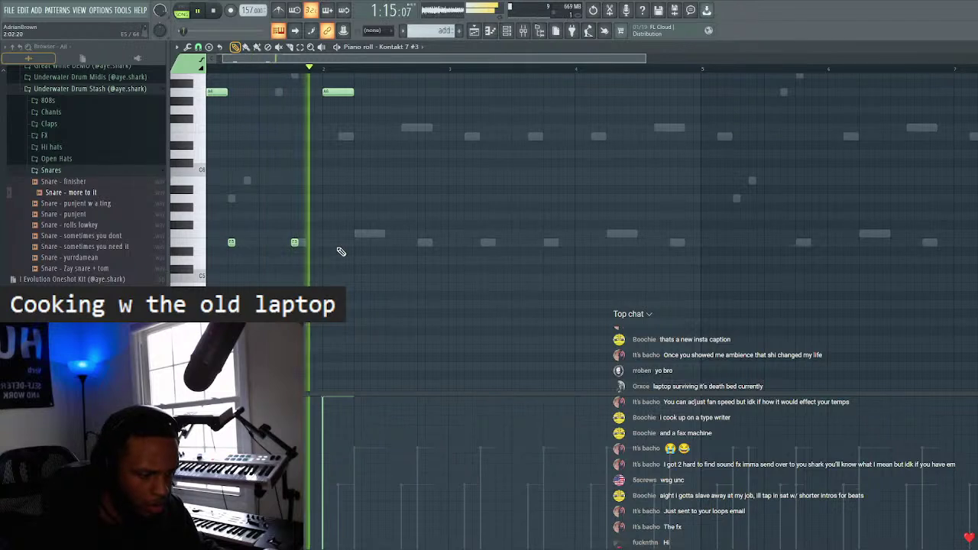
{"action": "left_click", "coordinate": [358, 242]}
{"action": "left_click", "coordinate": [421, 242]}
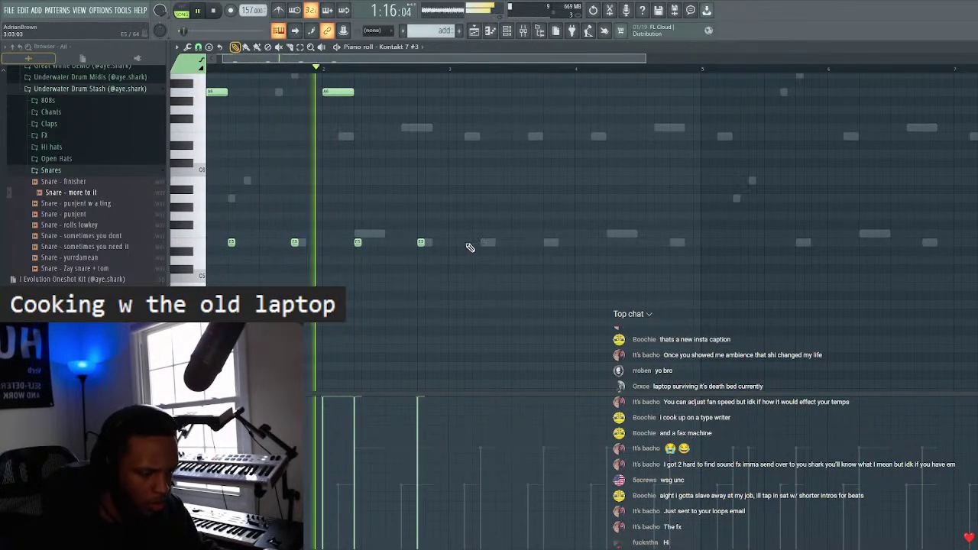
- Select the Kontakt 7 #3 notes in bars 1 and 2 and duplicate them until they fill eight bars
{"action": "left_click_drag", "start_coordinate": [454, 71], "coordinate": [207, 69]}
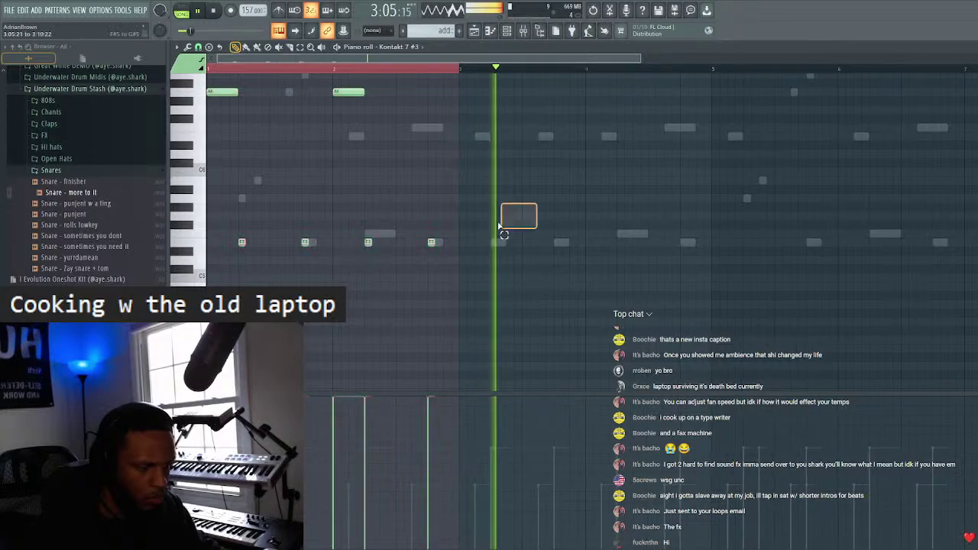
{"action": "key", "text": "ctrl+b"}
{"action": "key", "text": "ctrl+b"}
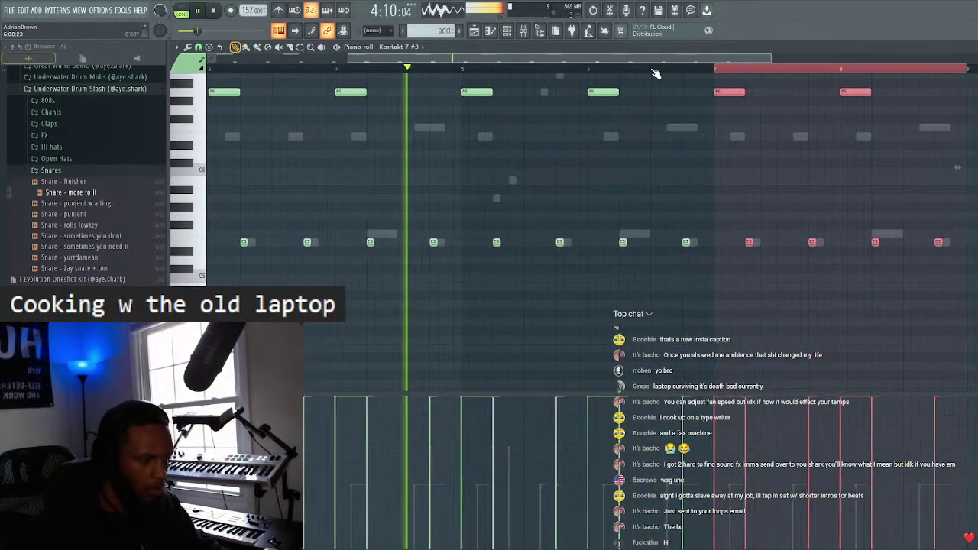
{"action": "scroll", "coordinate": [655, 72], "scroll_direction": "down", "scroll_amount": 2}
{"action": "key", "text": "ctrl+b"}
{"action": "key", "text": "ctrl+d"}
{"action": "scroll", "coordinate": [585, 181], "scroll_direction": "up", "scroll_amount": 4}
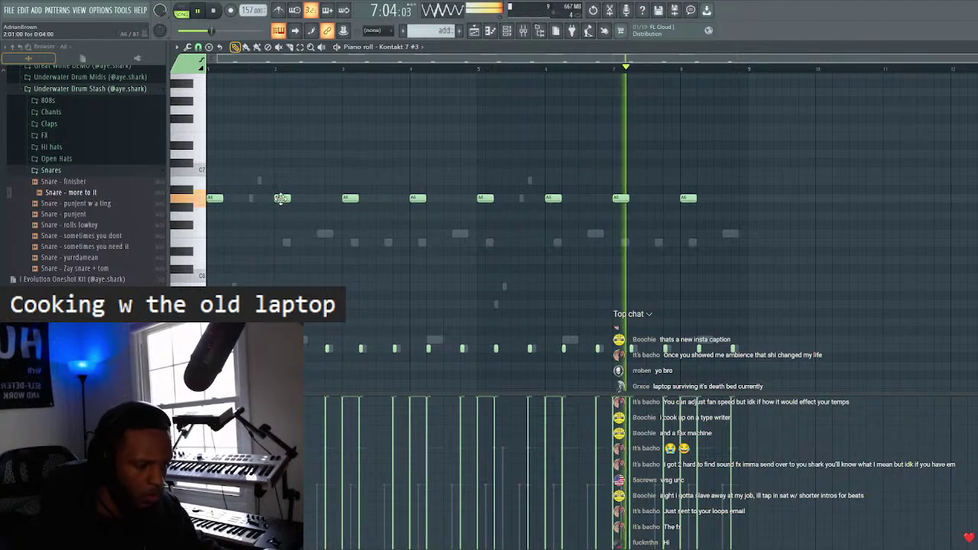
- Lower the A6 notes in bars 2 and 4 to E6 and add an F6 note on beat 3 of bar 4
{"action": "key", "text": "space"}
{"action": "left_click_drag", "start_coordinate": [281, 198], "coordinate": [281, 224]}
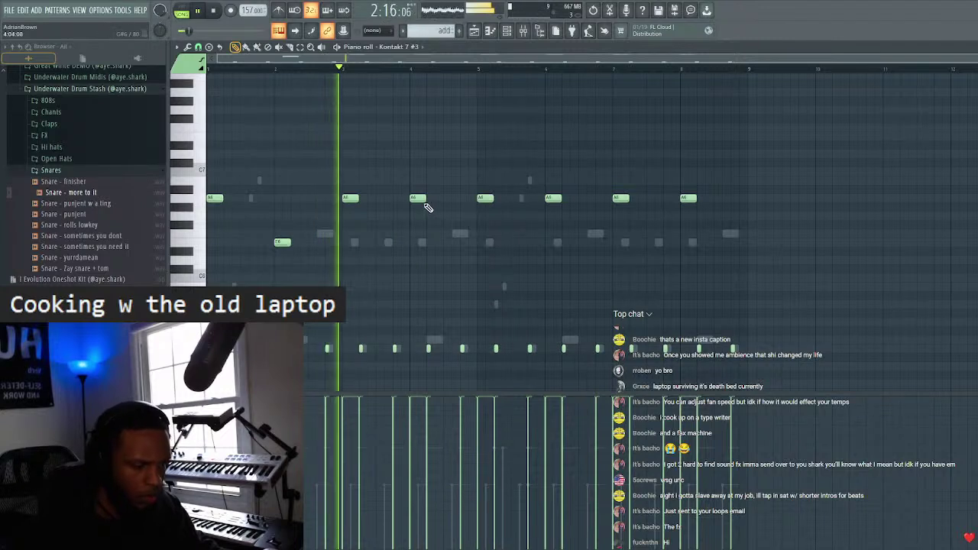
{"action": "left_click_drag", "start_coordinate": [418, 198], "coordinate": [416, 247]}
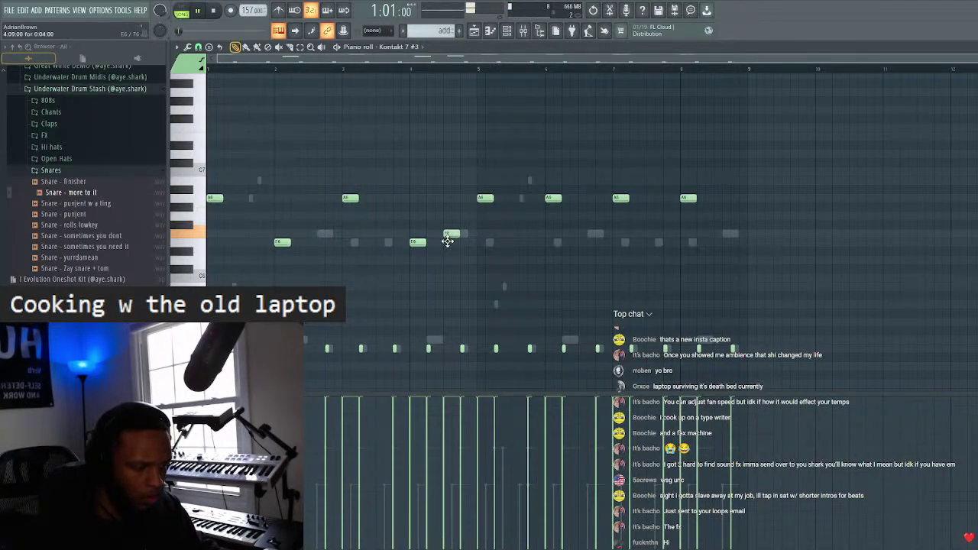
- Replace the upper notes in bars 5 to 8 with a copy of the A6, E6 and F6 phrase from bars 1 to 4
{"action": "left_click_drag", "start_coordinate": [764, 184], "coordinate": [477, 224]}
{"action": "key", "text": "Delete"}
{"action": "left_click_drag", "start_coordinate": [546, 172], "coordinate": [485, 200]}
{"action": "left_click", "coordinate": [583, 183]}
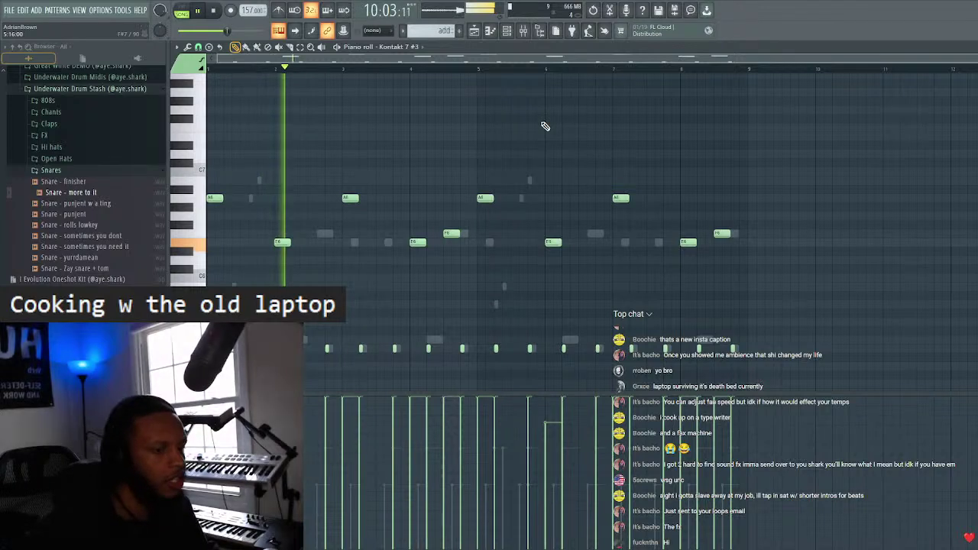
- Add the pls - strobulation one-shot from the Evolution Oneshot Kit's Evo Pulsating Bank to the channel rack as a new channel
{"action": "left_click", "coordinate": [517, 36]}
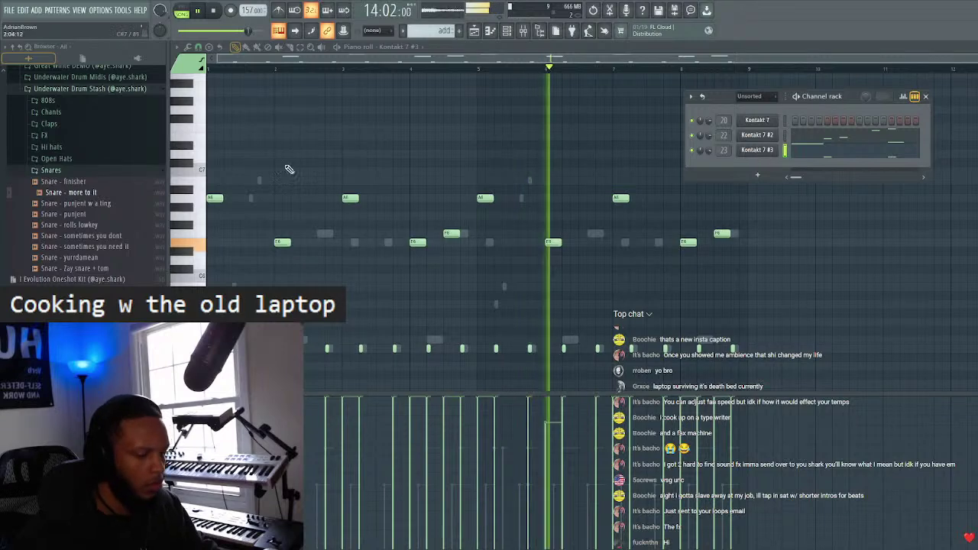
{"action": "scroll", "coordinate": [77, 192], "scroll_direction": "up", "scroll_amount": 5}
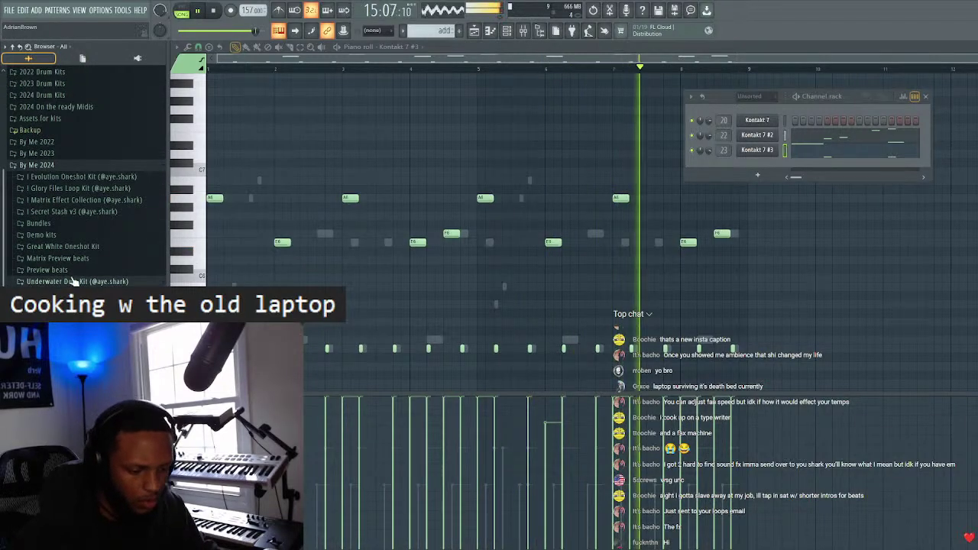
{"action": "scroll", "coordinate": [69, 271], "scroll_direction": "down", "scroll_amount": 1}
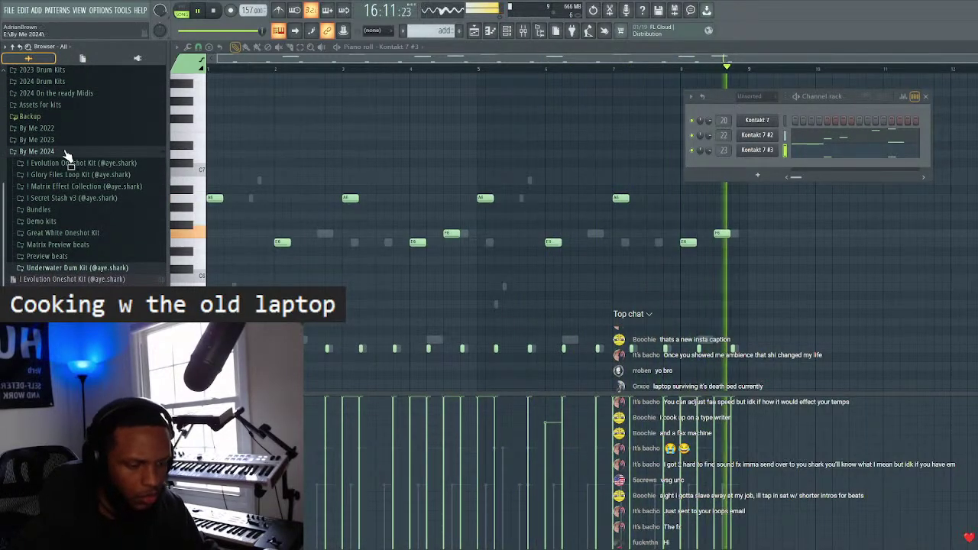
{"action": "scroll", "coordinate": [65, 175], "scroll_direction": "up", "scroll_amount": 9}
{"action": "left_click", "coordinate": [38, 257]}
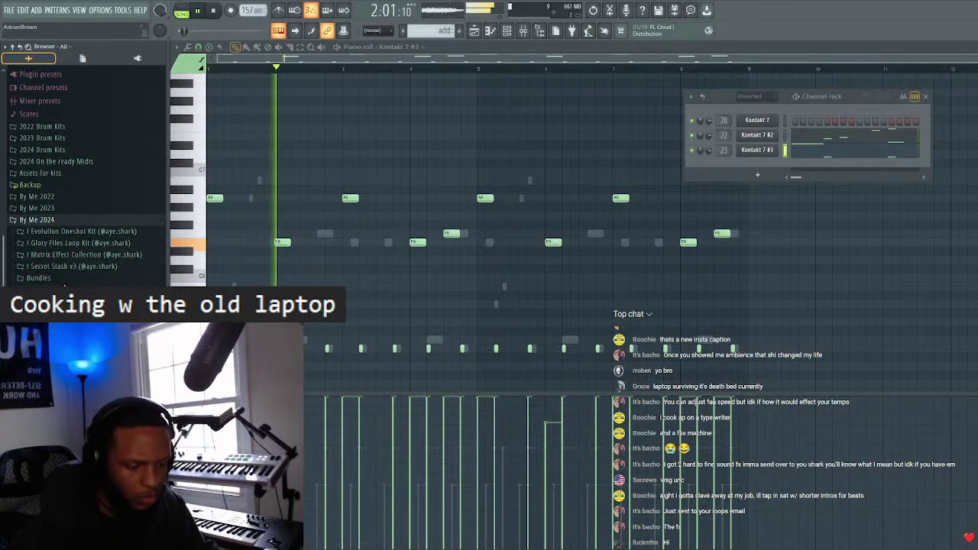
{"action": "left_click", "coordinate": [77, 204]}
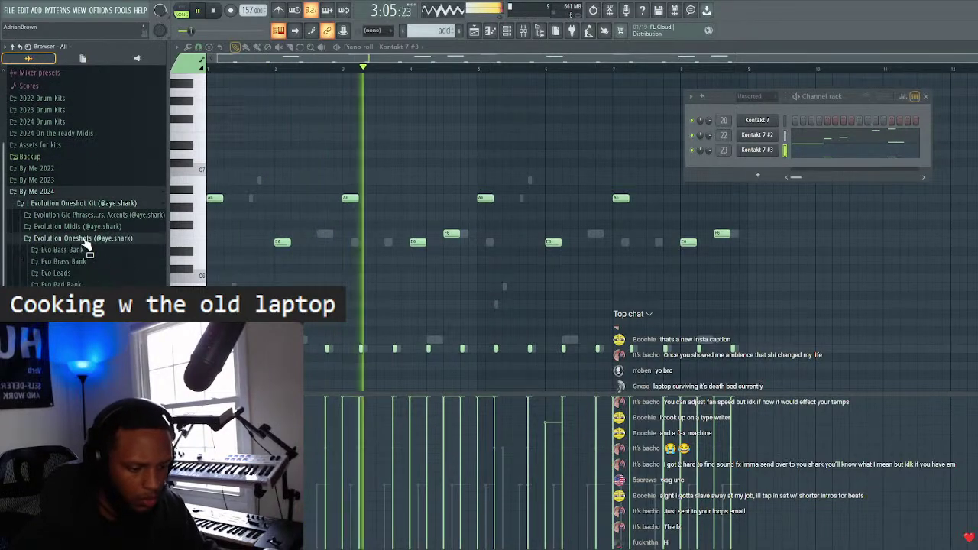
{"action": "left_click", "coordinate": [80, 237]}
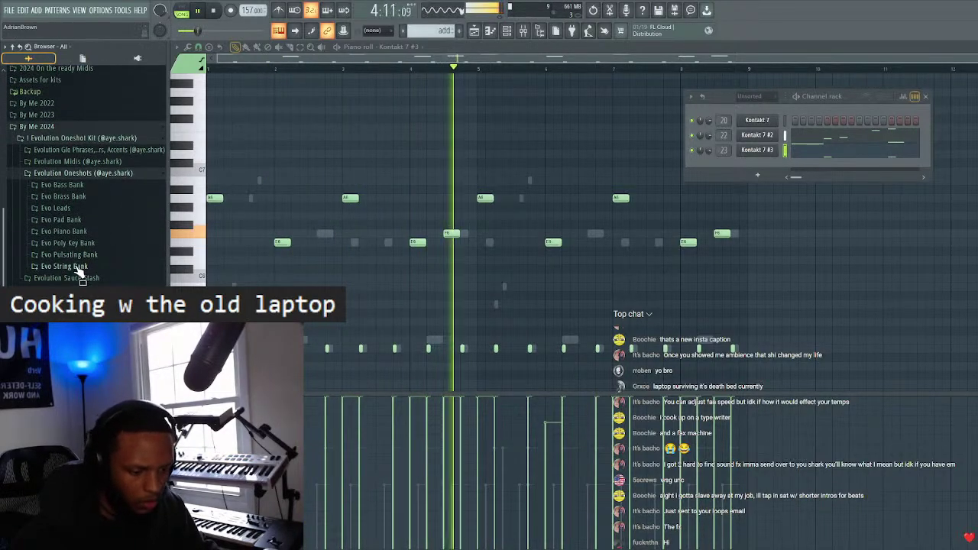
{"action": "left_click", "coordinate": [81, 254]}
{"action": "left_click_drag", "start_coordinate": [73, 201], "coordinate": [755, 171]}
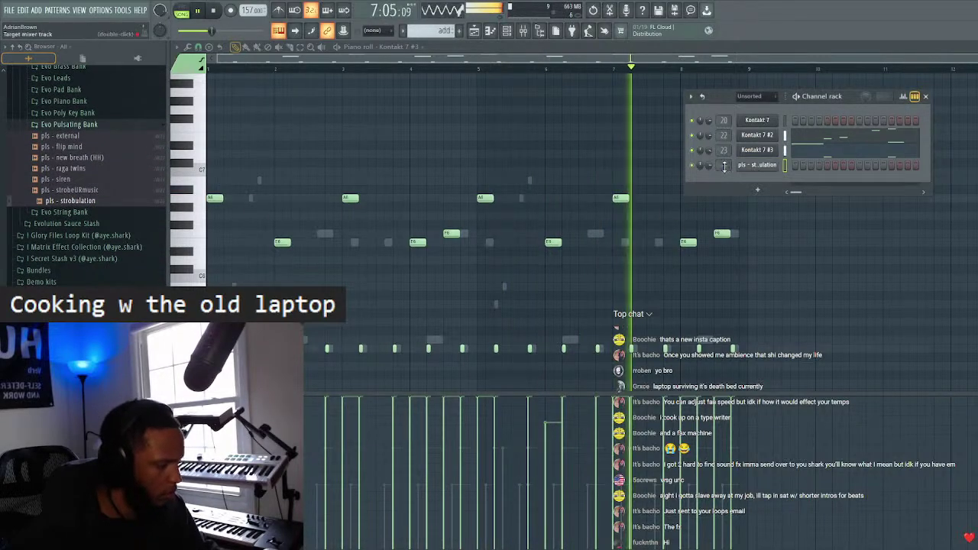
- Route pls - strobulation to mixer track 24 and set its volume envelope's release time to about 31%
{"action": "scroll", "coordinate": [724, 165], "scroll_direction": "up", "scroll_amount": 3}
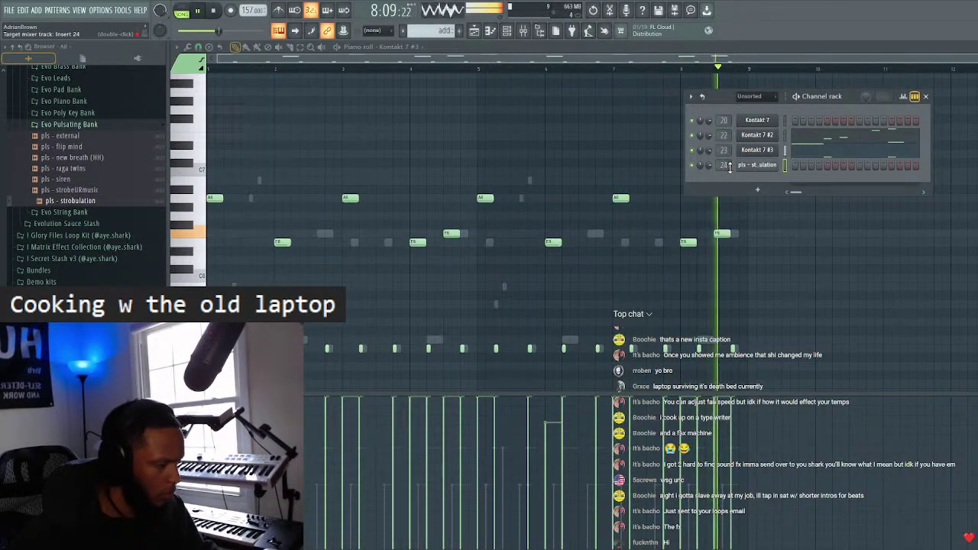
{"action": "left_click", "coordinate": [758, 164]}
{"action": "left_click", "coordinate": [221, 116]}
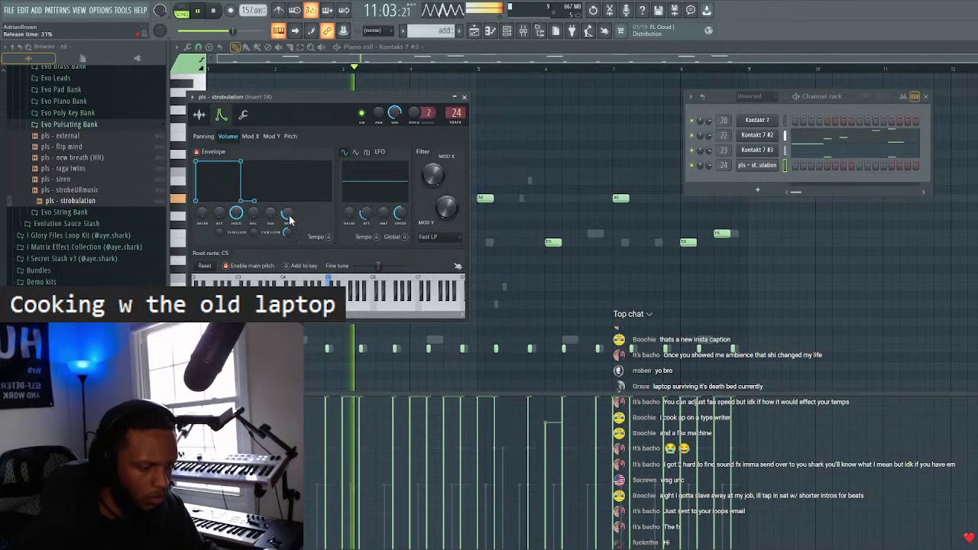
{"action": "left_click", "coordinate": [466, 99]}
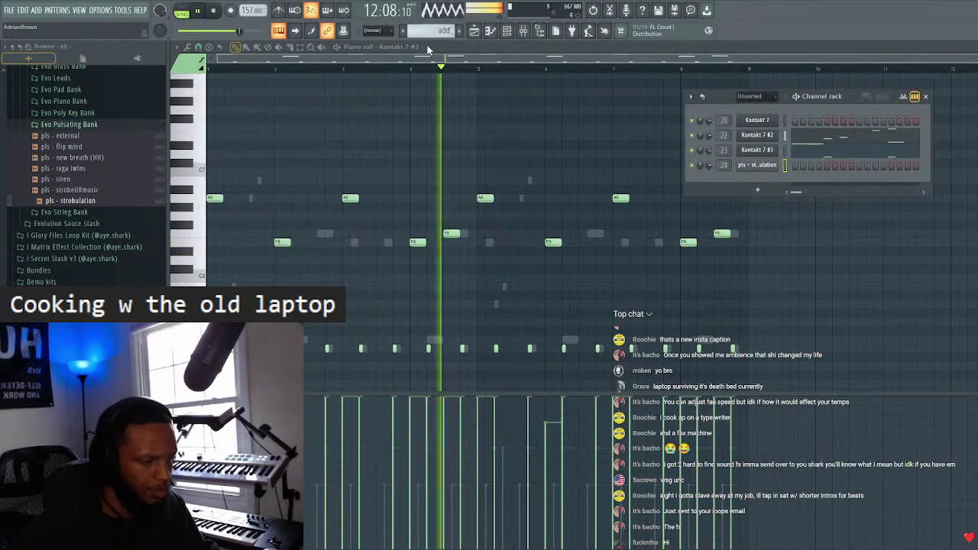
- Switch the piano roll to pls - strobulation and add short notes in bar 1: E6 on beat 1 and E5 on beat 2
{"action": "left_click", "coordinate": [401, 47]}
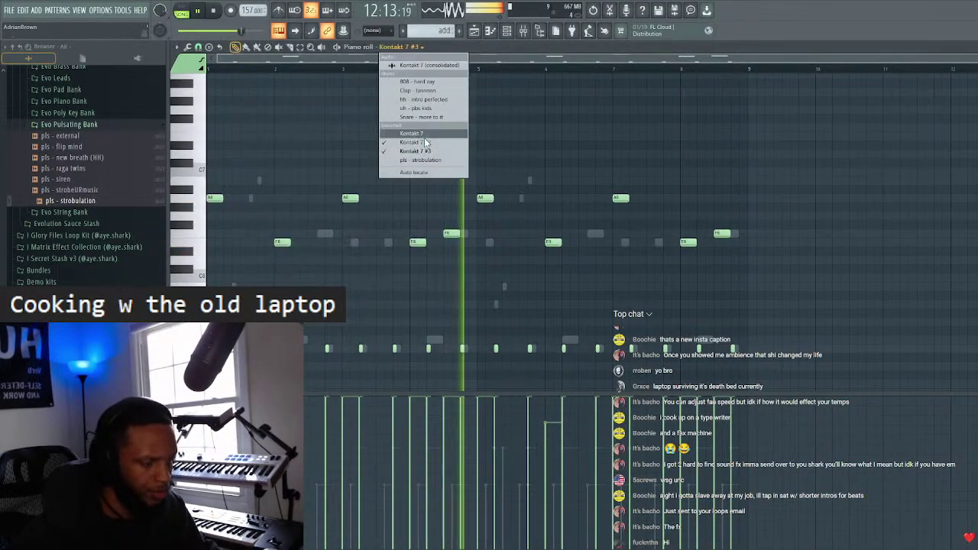
{"action": "left_click", "coordinate": [384, 160]}
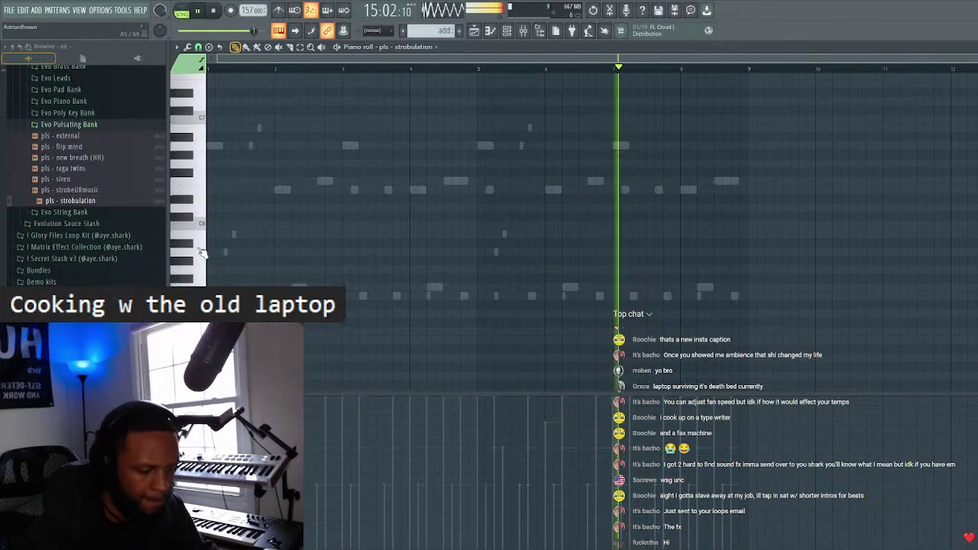
{"action": "scroll", "coordinate": [245, 206], "scroll_direction": "down", "scroll_amount": 2}
{"action": "scroll", "coordinate": [207, 201], "scroll_direction": "down", "scroll_amount": 3}
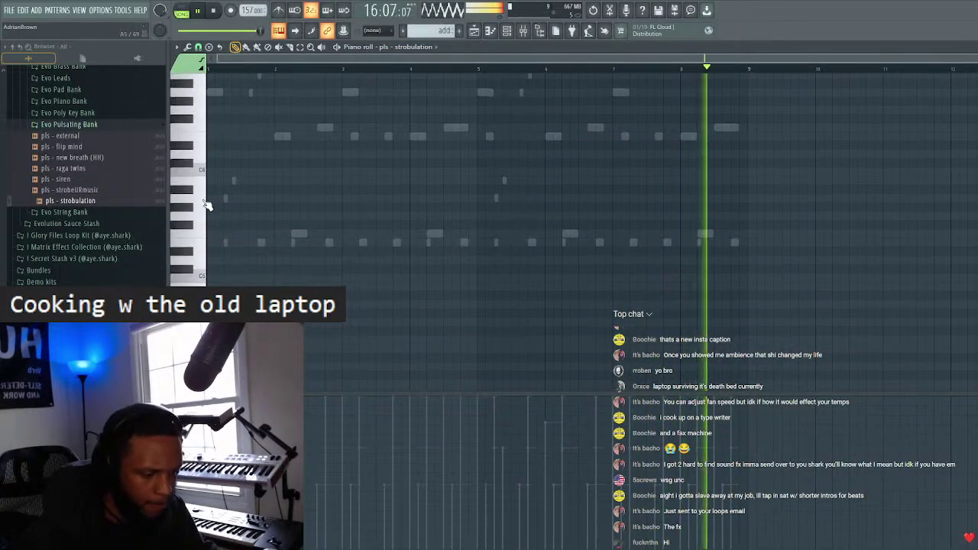
{"action": "key", "text": "space"}
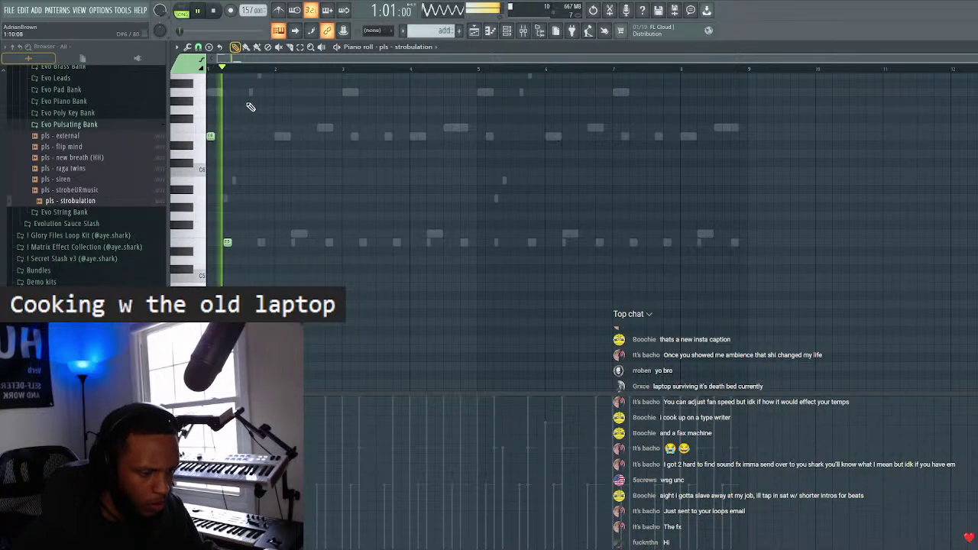
- Duplicate the E6 and E5 note pair of pls - strobulation repeatedly to fill eight bars, and clear the selection
{"action": "key", "text": "ctrl+b"}
{"action": "key", "text": "ctrl+b"}
{"action": "key", "text": "ctrl+b"}
{"action": "key", "text": "ctrl+b"}
{"action": "key", "text": "ctrl+b"}
{"action": "key", "text": "ctrl+b"}
{"action": "key", "text": "ctrl+b"}
{"action": "key", "text": "ctrl+b"}
{"action": "key", "text": "ctrl+b"}
{"action": "key", "text": "ctrl+b"}
{"action": "key", "text": "ctrl+b"}
{"action": "key", "text": "ctrl+b"}
{"action": "key", "text": "ctrl+b"}
{"action": "key", "text": "ctrl+b"}
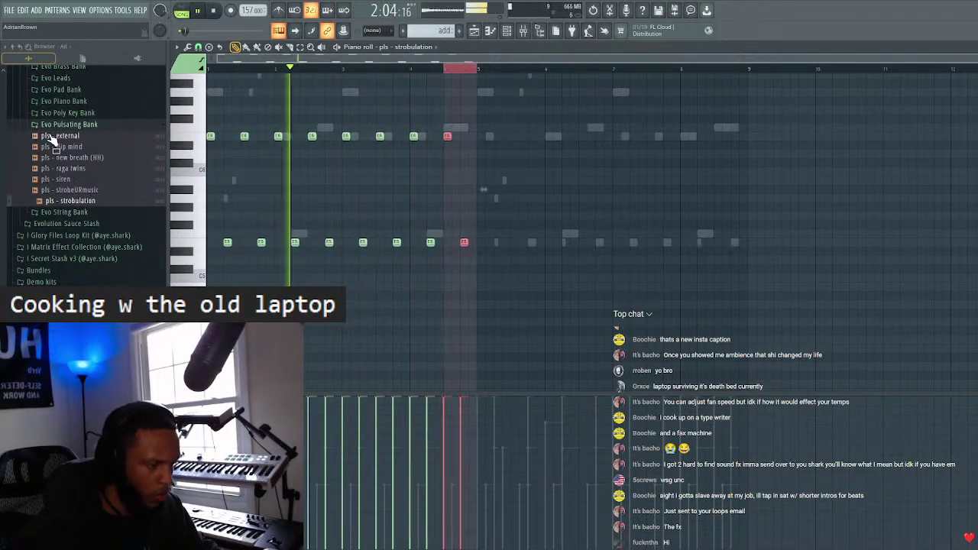
{"action": "key", "text": "ctrl+b"}
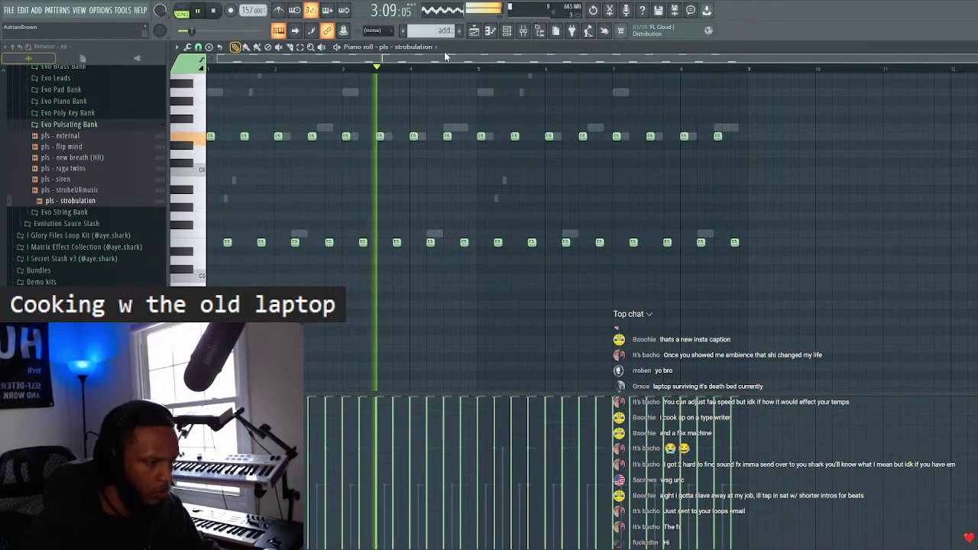
{"action": "key", "text": "ctrl+d"}
- Set the release time of pls - strobulation's volume envelope to about 37% and close its settings and the channel rack
{"action": "key", "text": "F6"}
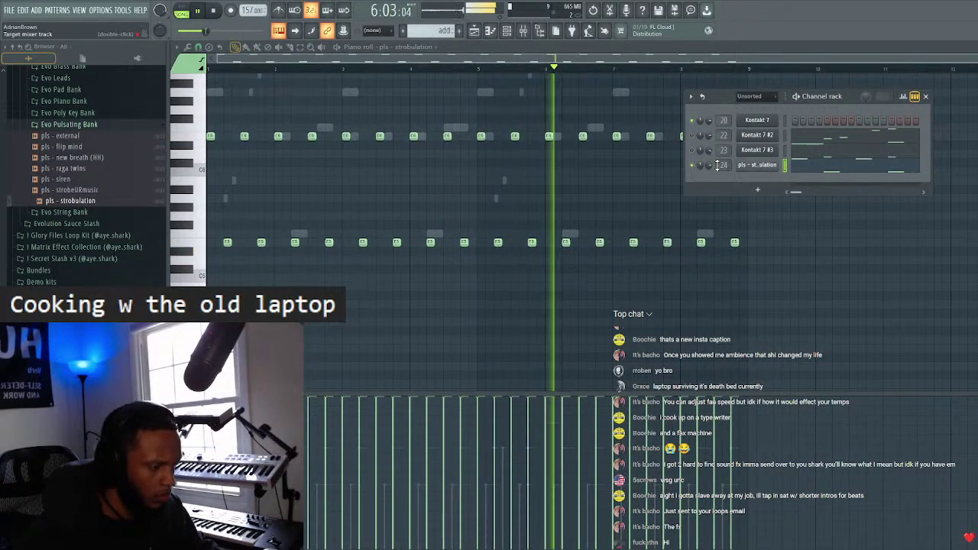
{"action": "left_click", "coordinate": [755, 165]}
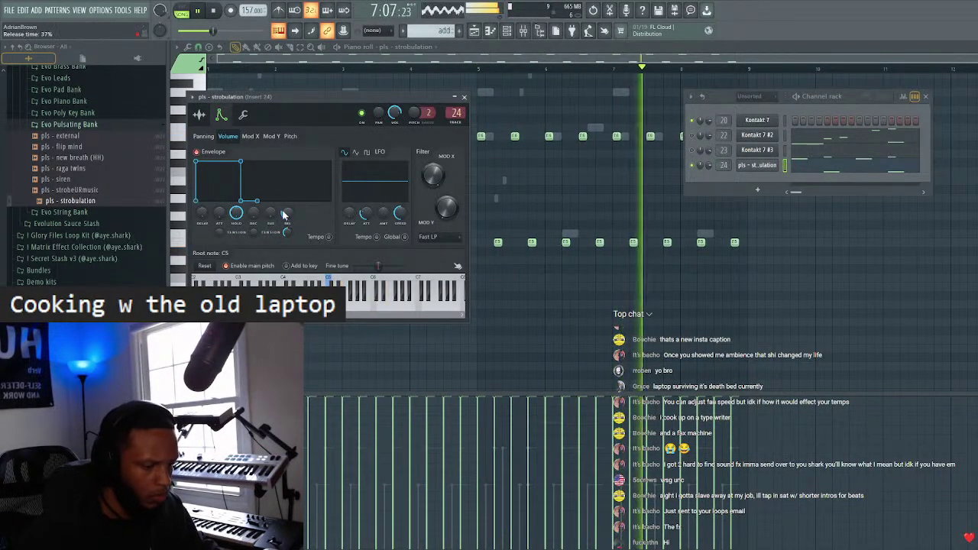
{"action": "left_click", "coordinate": [464, 97]}
{"action": "left_click", "coordinate": [925, 97]}
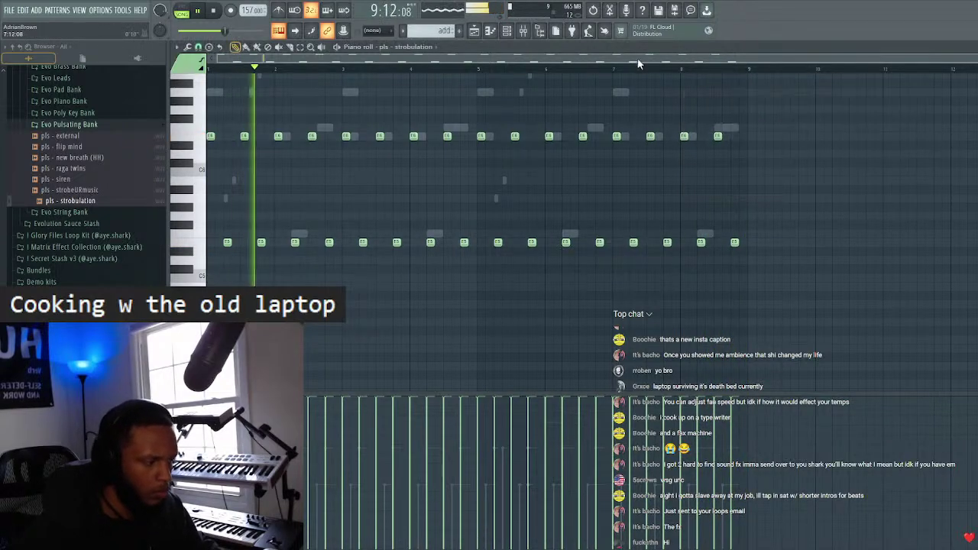
- Add the Portal effect to the first slot of mixer track 24 and load its WALKY (OFF) preset
{"action": "left_click", "coordinate": [522, 34]}
{"action": "left_click", "coordinate": [877, 315]}
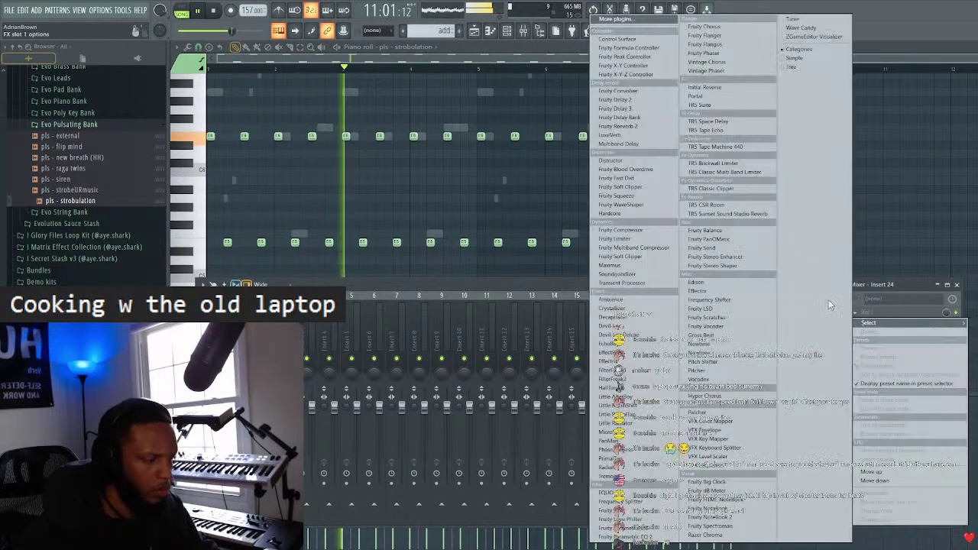
{"action": "left_click", "coordinate": [731, 110]}
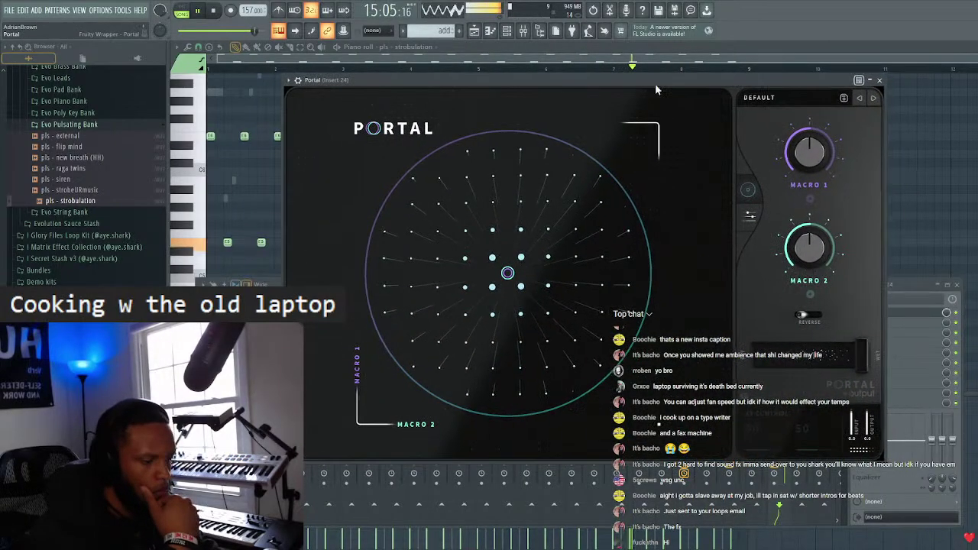
{"action": "left_click", "coordinate": [739, 102]}
{"action": "left_click", "coordinate": [408, 365]}
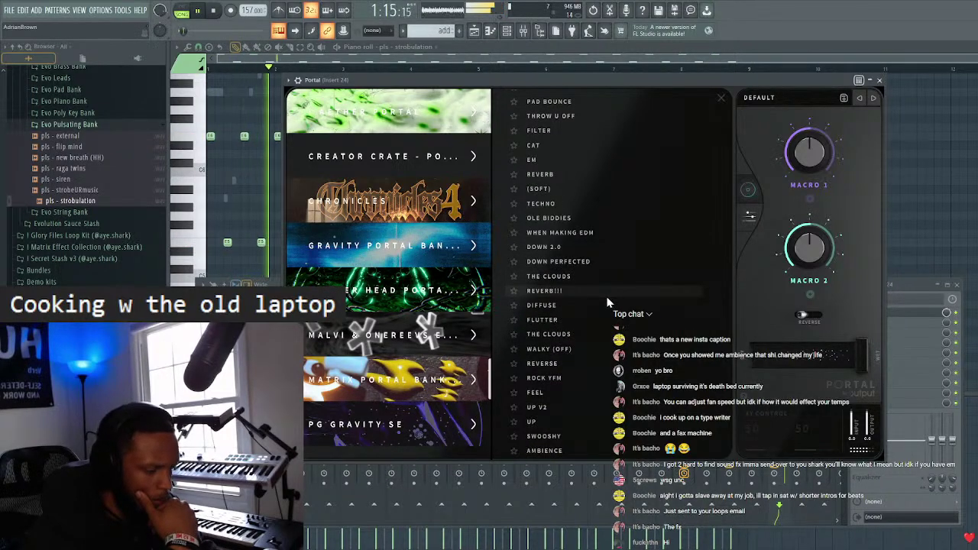
{"action": "left_click", "coordinate": [565, 349]}
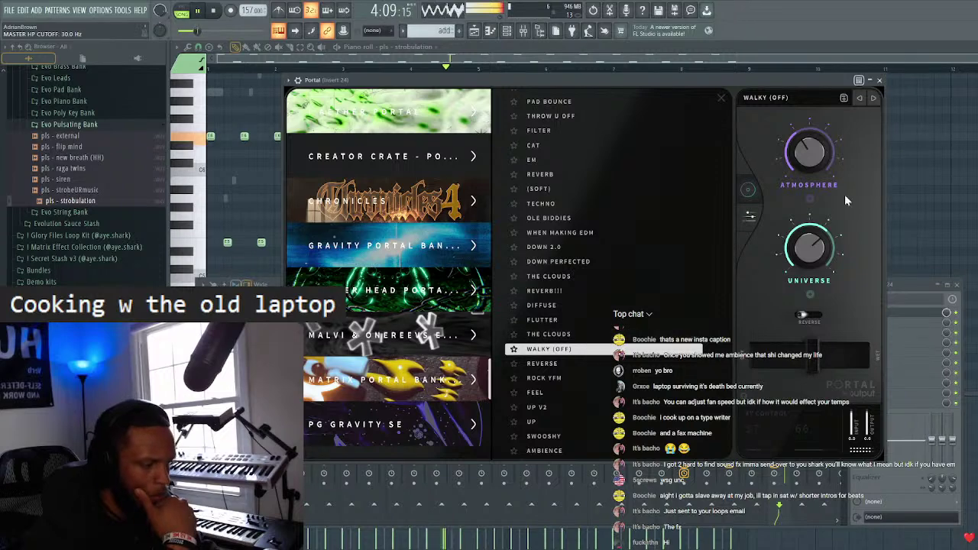
{"action": "left_click", "coordinate": [879, 81]}
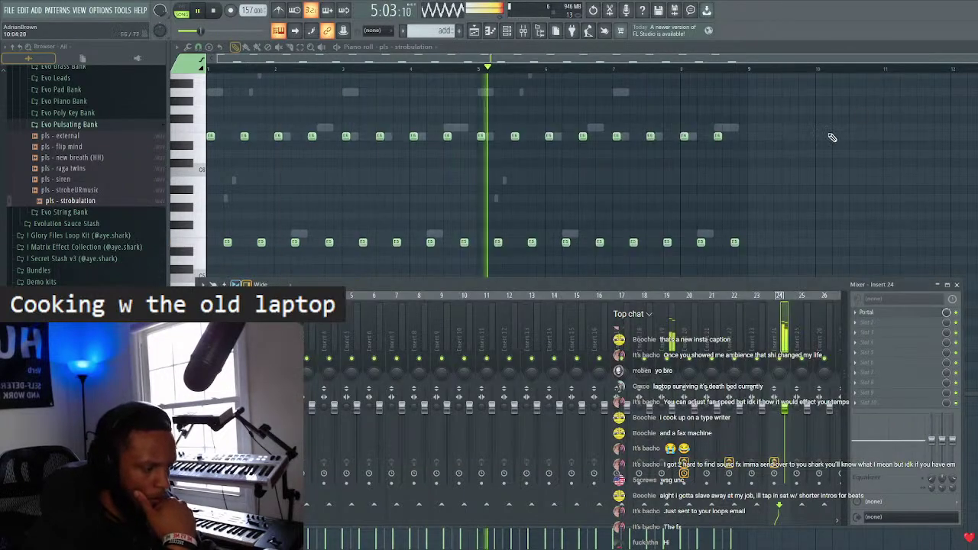
- Adjust the channel volume of pls - strobulation and close the channel rack and the mixer
{"action": "left_click", "coordinate": [506, 30]}
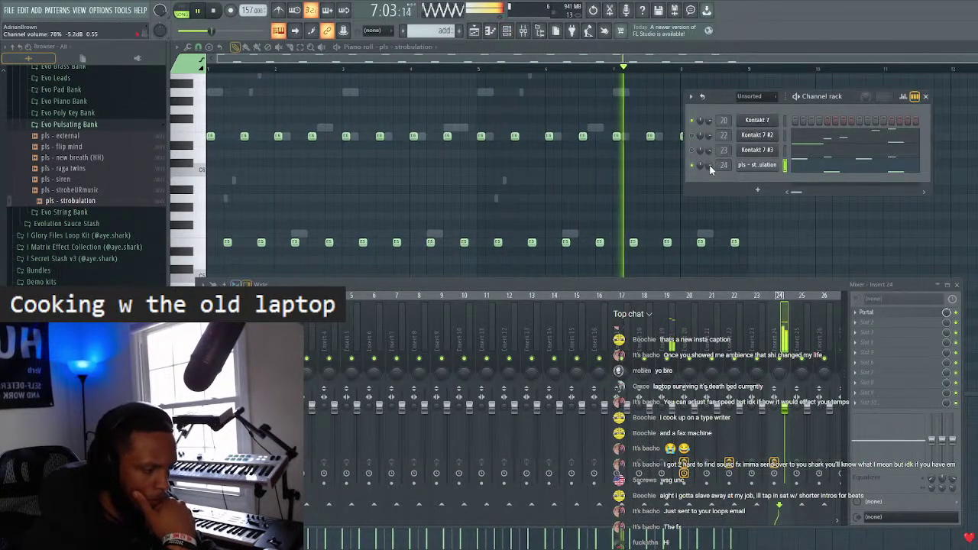
{"action": "left_click", "coordinate": [928, 98]}
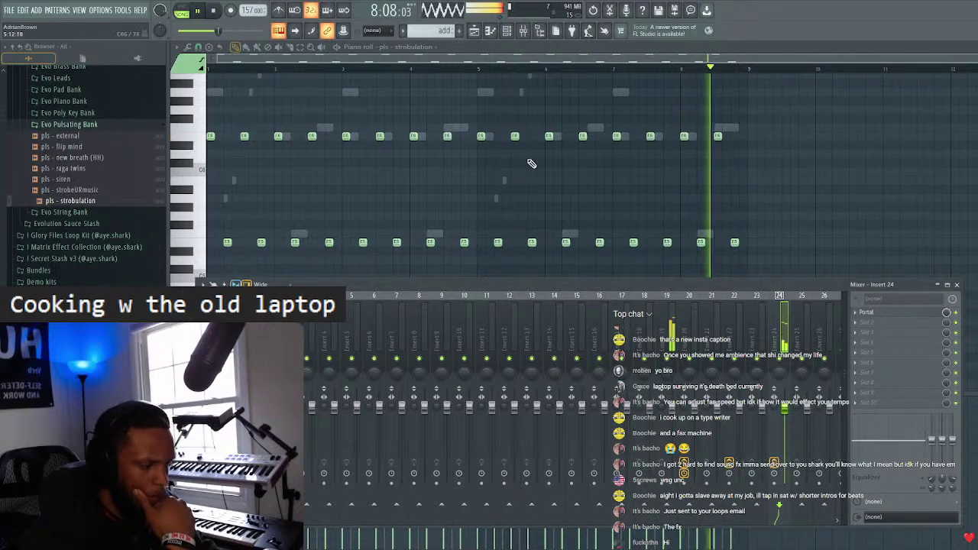
{"action": "key", "text": "F9"}
- Add short B5 notes under the E6 notes in bars 1 to 4, using C6 at the start of bars 1 and 5
{"action": "scroll", "coordinate": [206, 182], "scroll_direction": "up", "scroll_amount": 3}
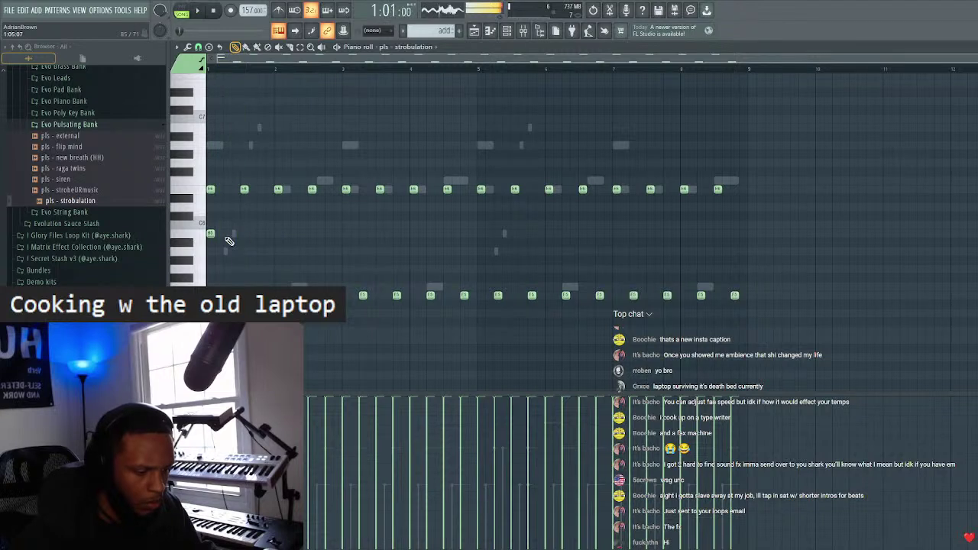
{"action": "left_click", "coordinate": [345, 233]}
{"action": "left_click", "coordinate": [380, 233]}
{"action": "left_click", "coordinate": [413, 233]}
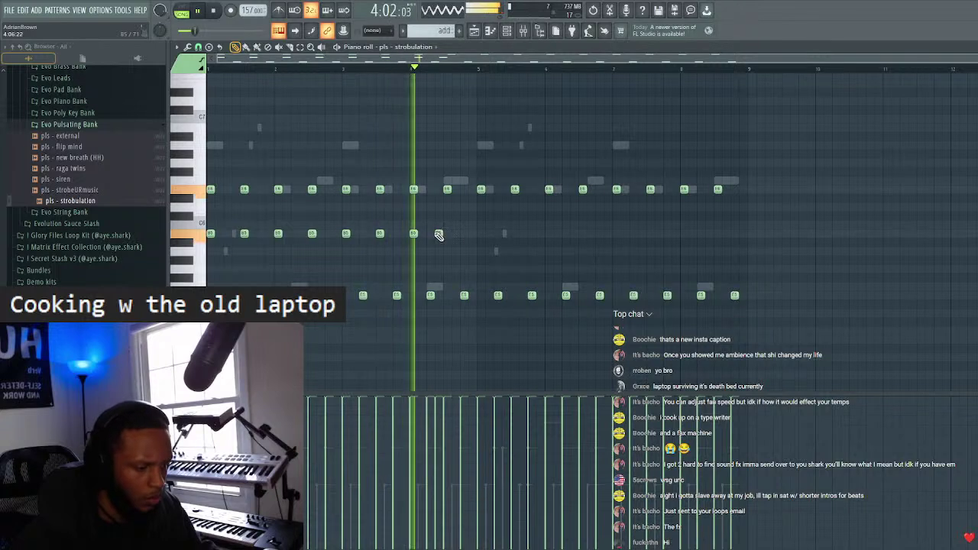
{"action": "left_click", "coordinate": [455, 233]}
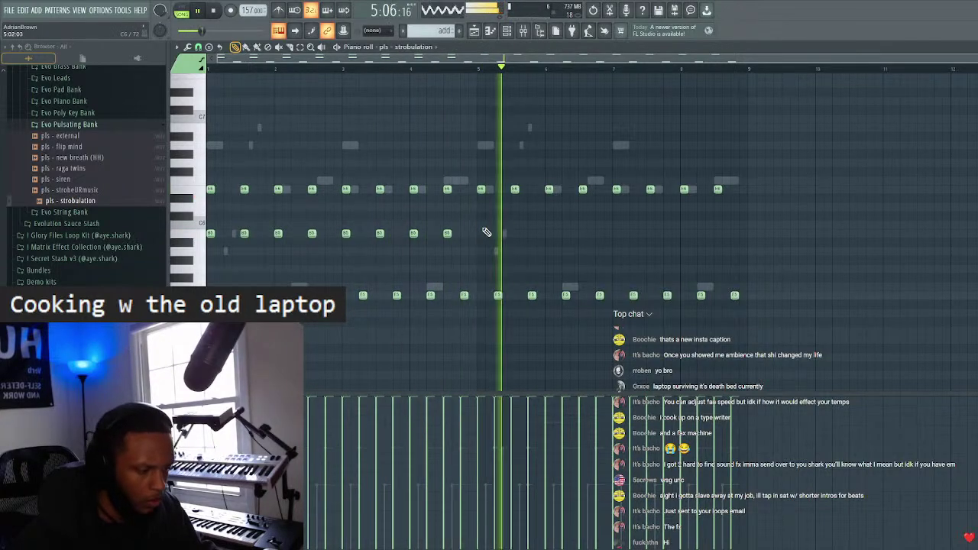
{"action": "key", "text": "space"}
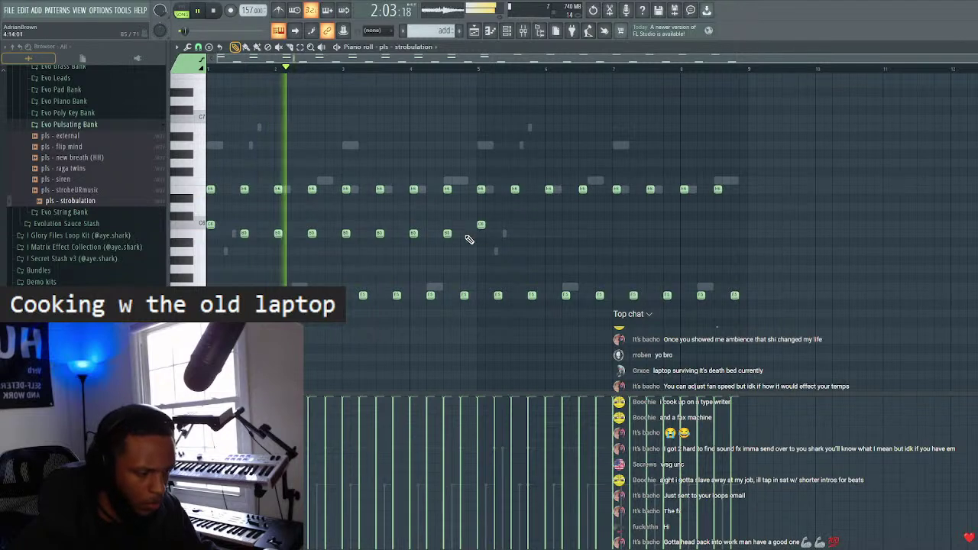
- Add short B5 notes under the remaining E6 notes of pls - strobulation from mid-bar 5 through bar 8
{"action": "left_click", "coordinate": [513, 233]}
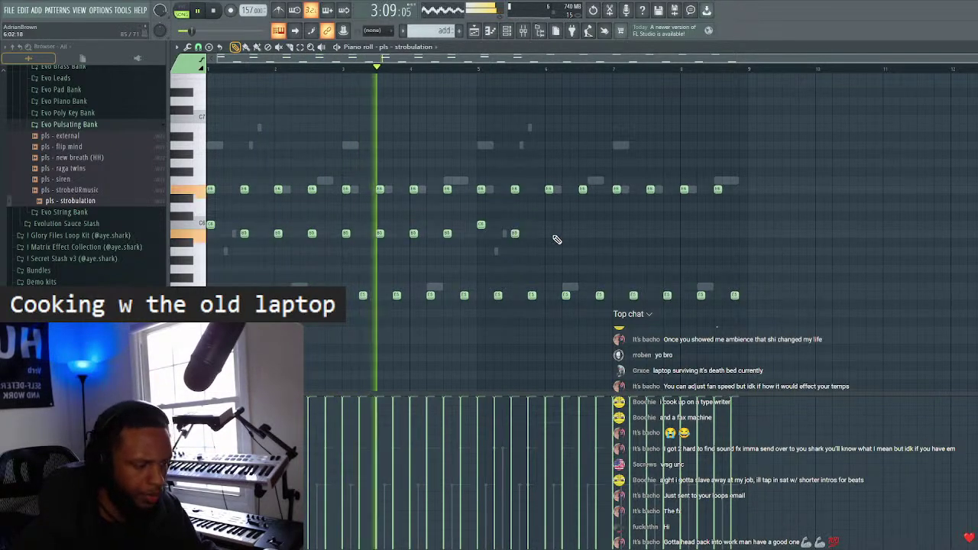
{"action": "left_click", "coordinate": [548, 233]}
{"action": "left_click", "coordinate": [582, 233]}
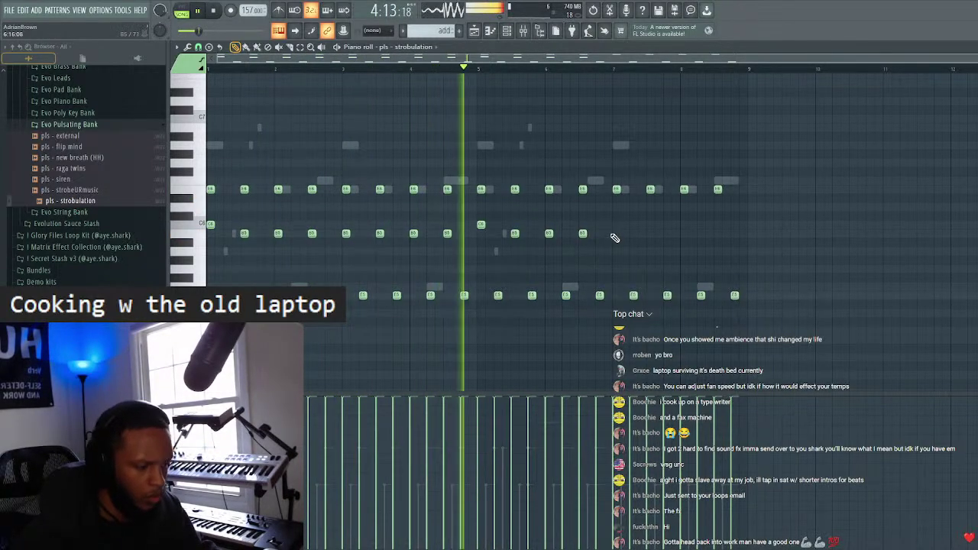
{"action": "left_click", "coordinate": [617, 233]}
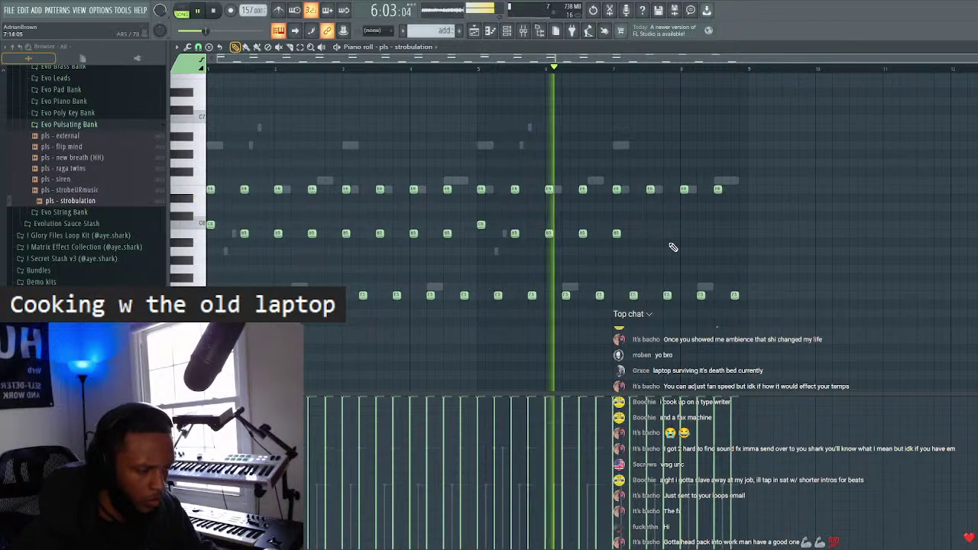
{"action": "left_click", "coordinate": [650, 233]}
{"action": "left_click", "coordinate": [684, 233]}
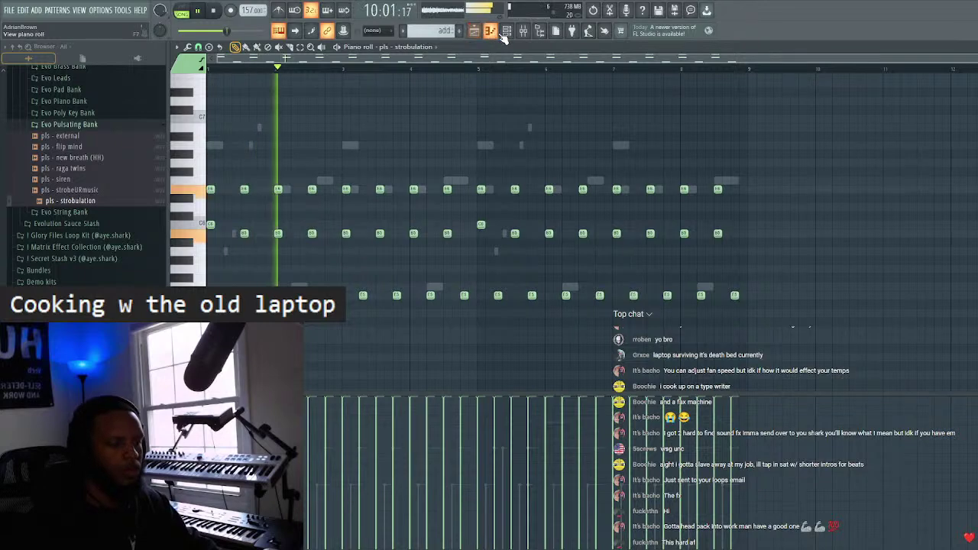
- Set the channel volume of pls - strobulation to about 56% and add Ambience to the second slot of mixer track 24
{"action": "left_click", "coordinate": [504, 32]}
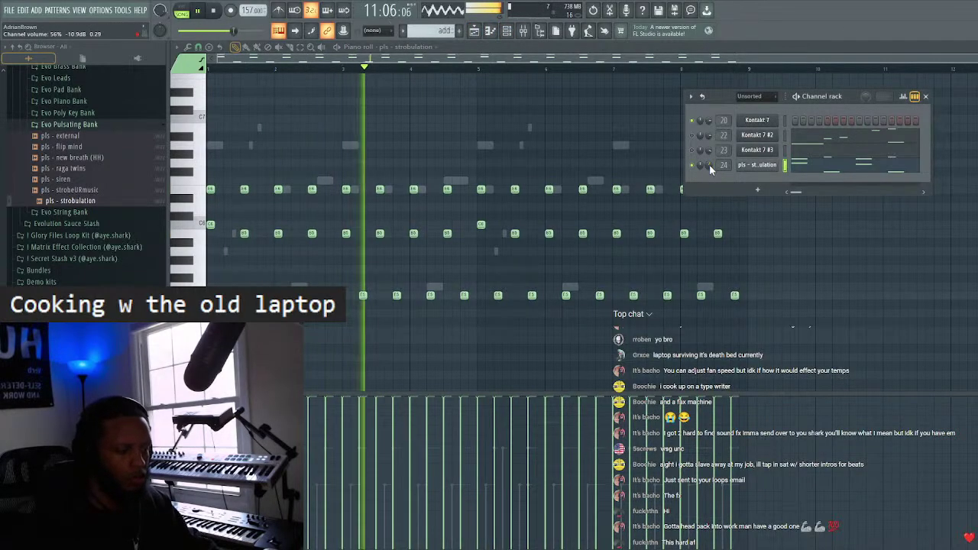
{"action": "left_click", "coordinate": [556, 32]}
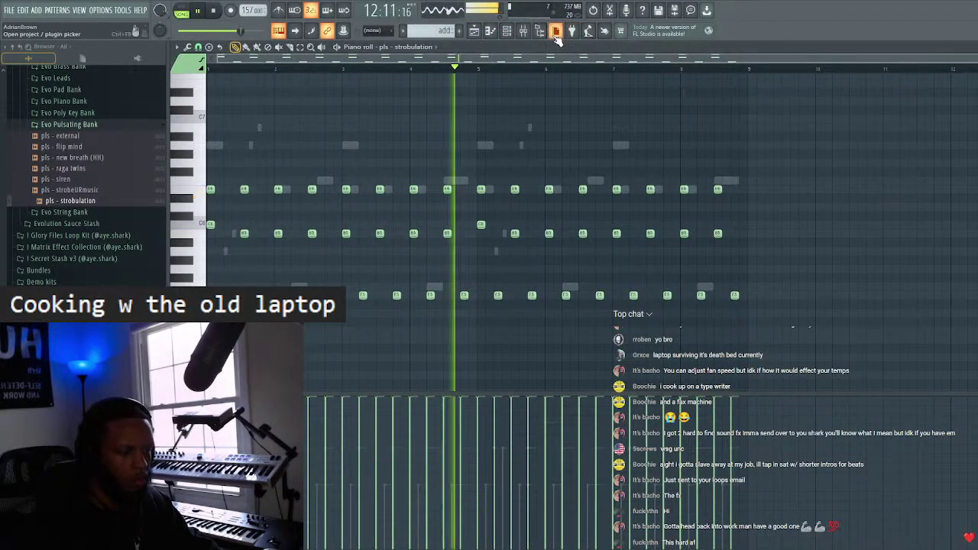
{"action": "left_click", "coordinate": [523, 31]}
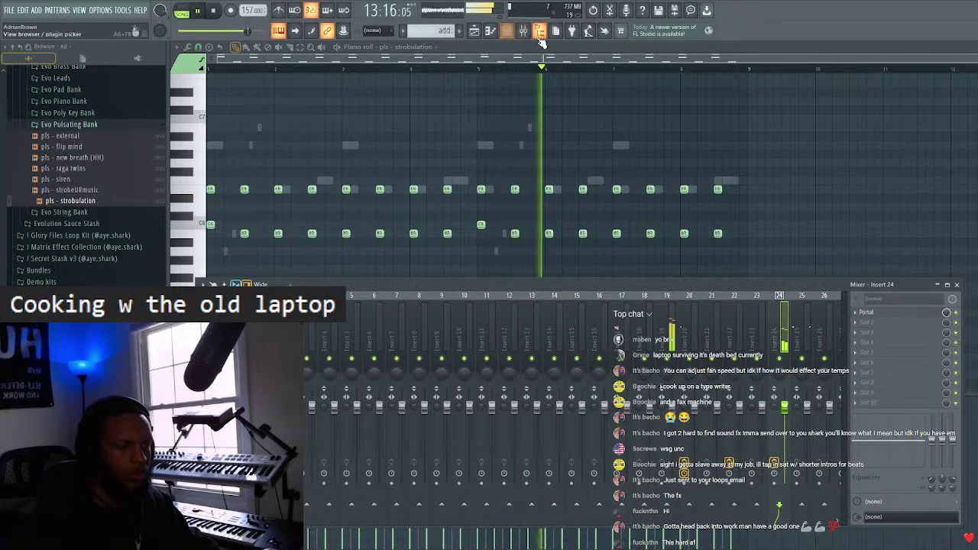
{"action": "left_click", "coordinate": [865, 326]}
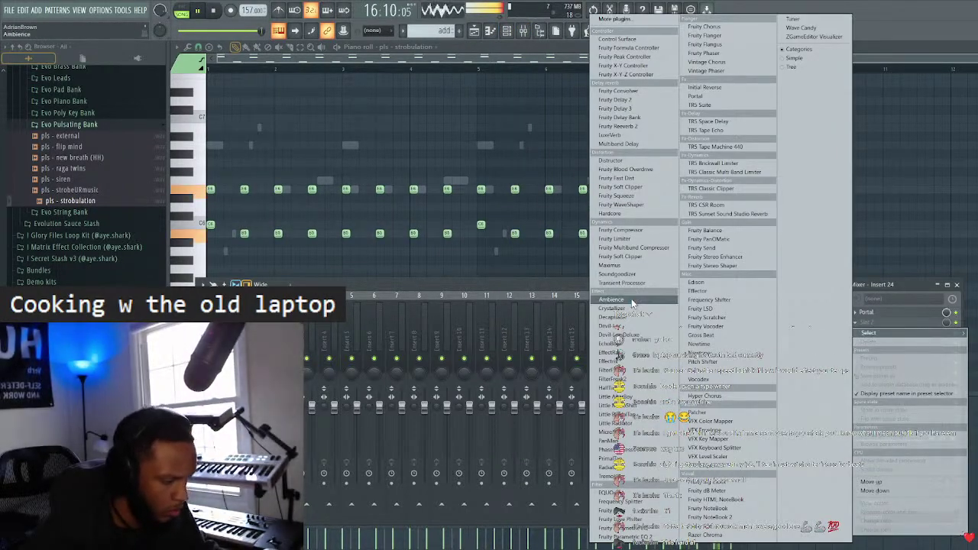
{"action": "left_click", "coordinate": [611, 300]}
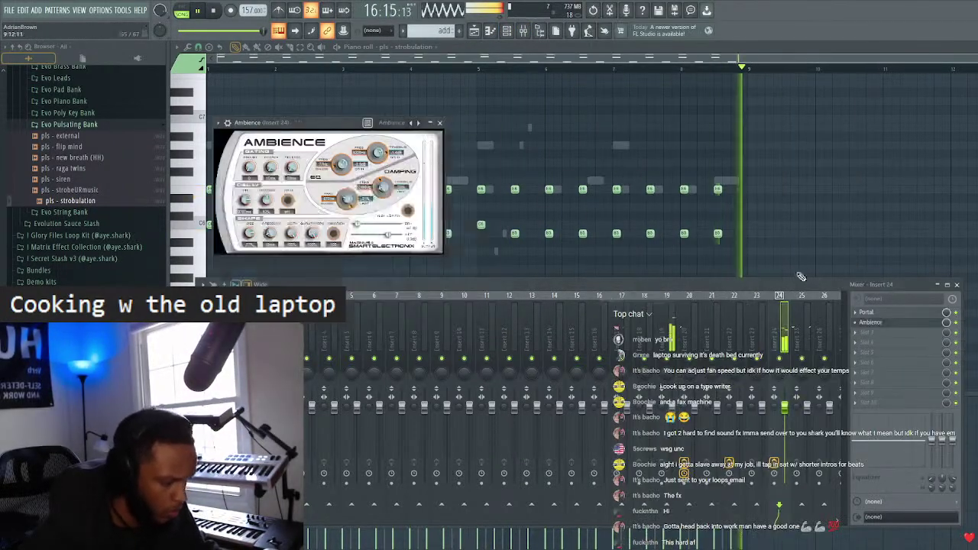
{"action": "left_click", "coordinate": [956, 285]}
{"action": "left_click", "coordinate": [441, 123]}
- Unmute Kontakt 7 #2 and Kontakt 7 #3 in the channel rack and close the rack
{"action": "left_click", "coordinate": [523, 31]}
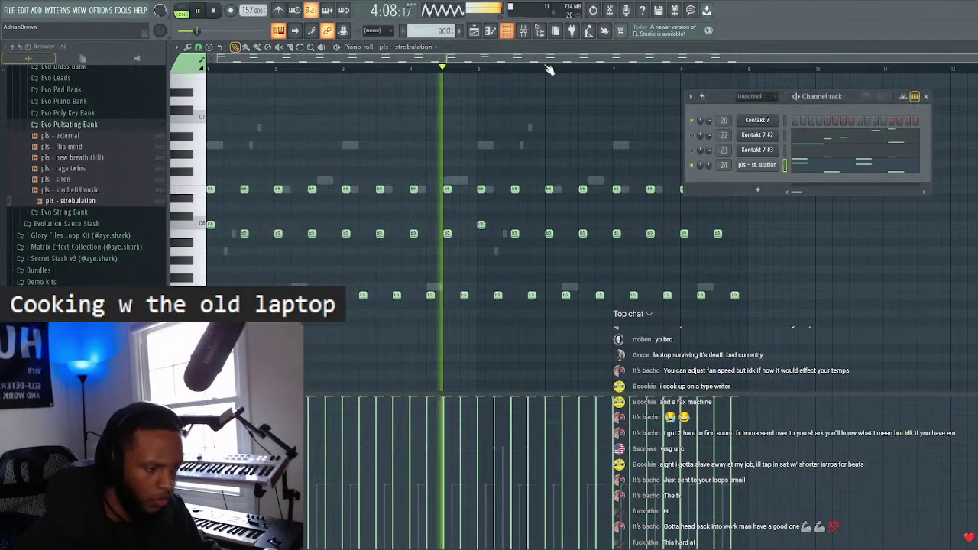
{"action": "left_click", "coordinate": [926, 98]}
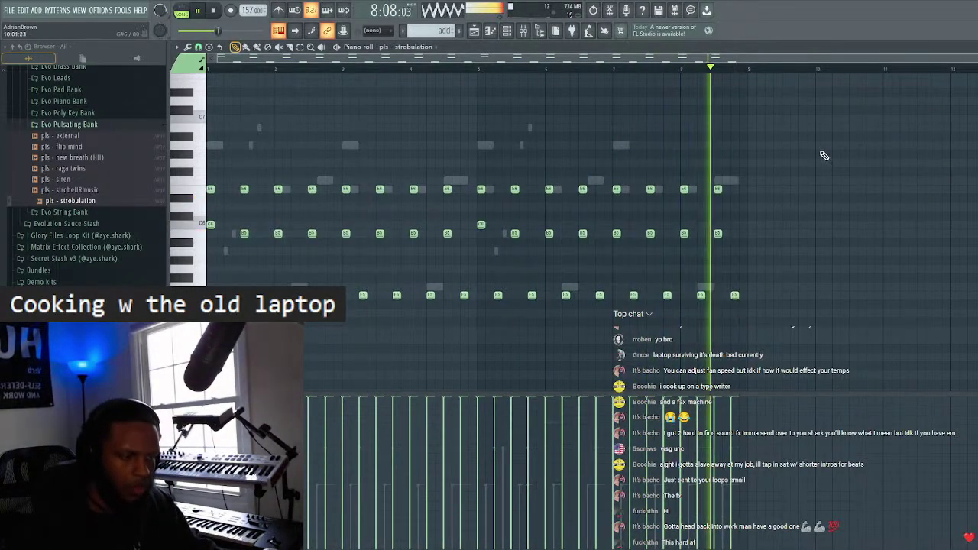
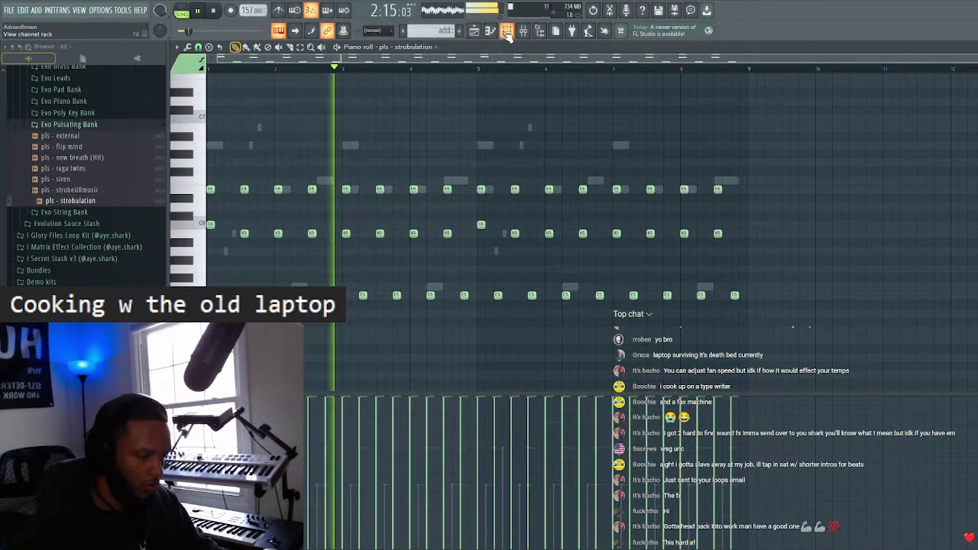
{"action": "left_click", "coordinate": [474, 31]}
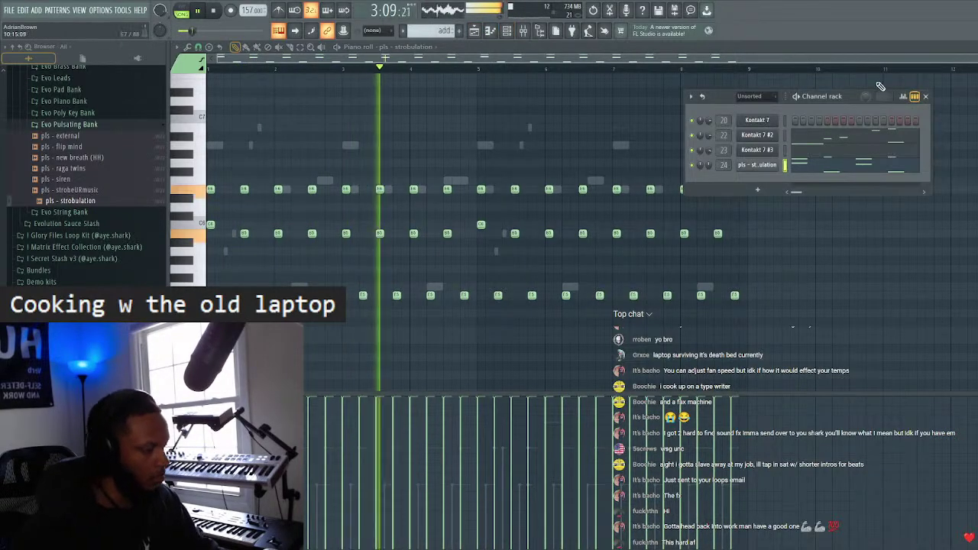
{"action": "left_click", "coordinate": [925, 97]}
- Route mixer tracks 19, 22, 23 and 24 into mixer track 18 as a shared bus
{"action": "key", "text": "F9"}
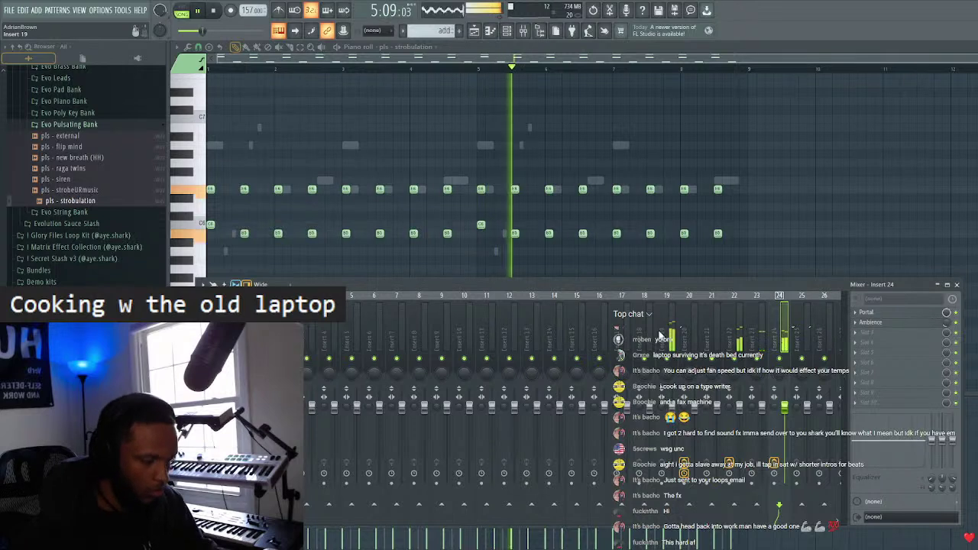
{"action": "left_click", "coordinate": [648, 341]}
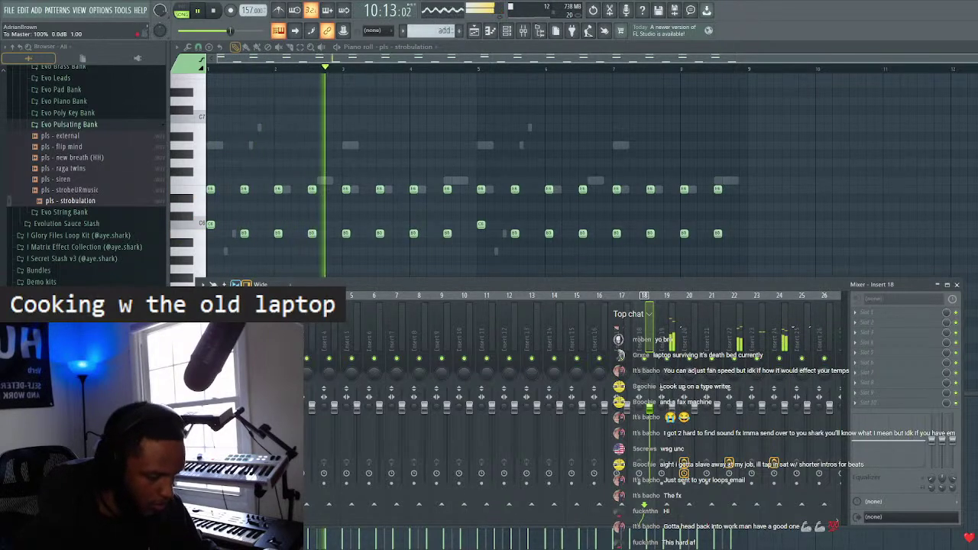
{"action": "left_click", "coordinate": [671, 343]}
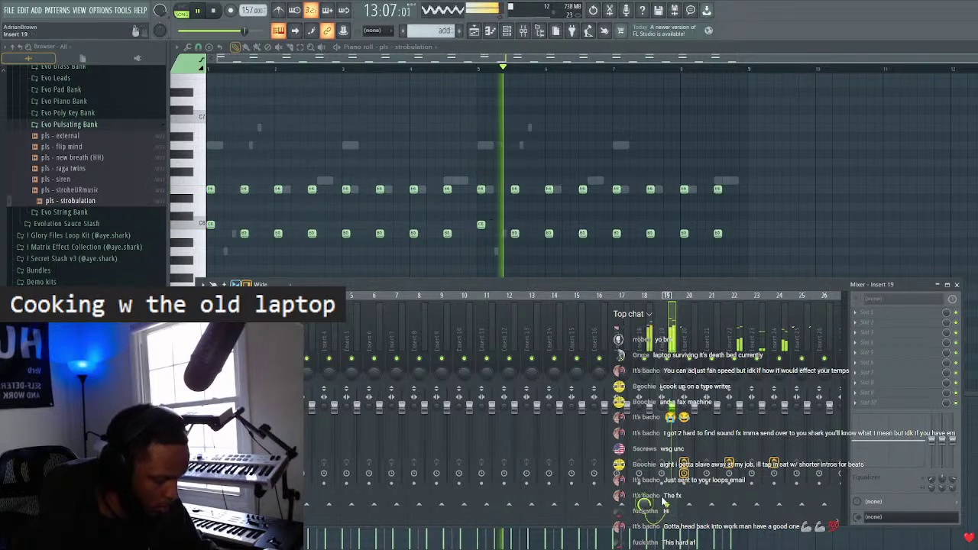
{"action": "left_click", "coordinate": [736, 340]}
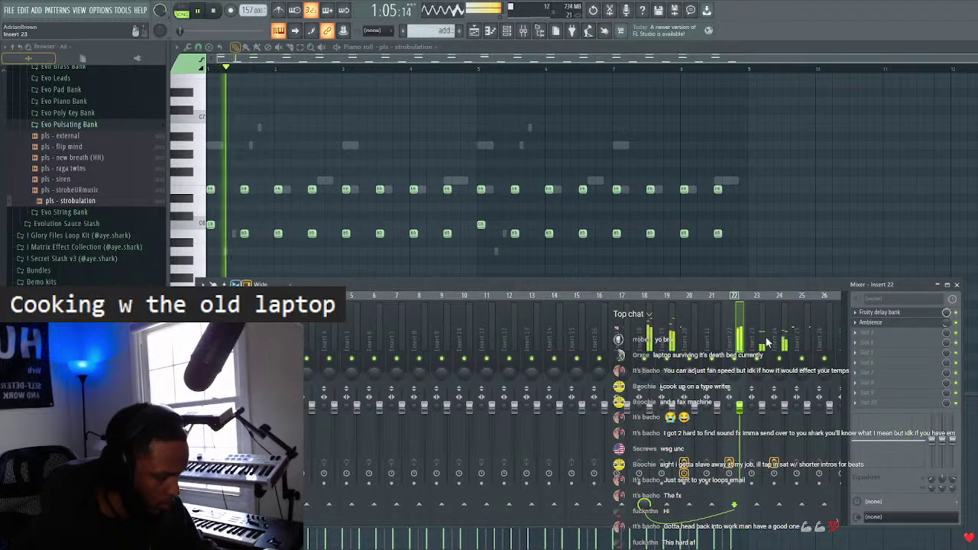
{"action": "left_click", "coordinate": [761, 342]}
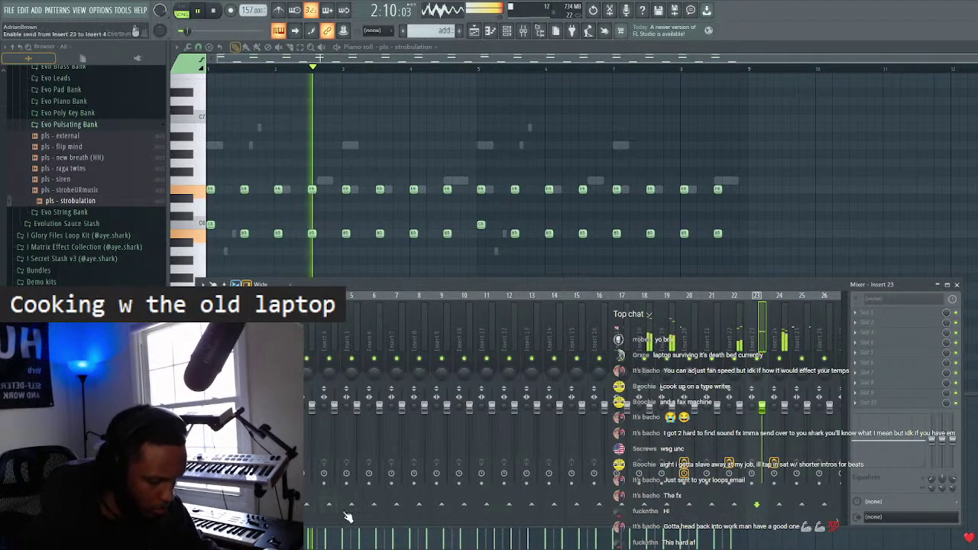
{"action": "left_click", "coordinate": [783, 343]}
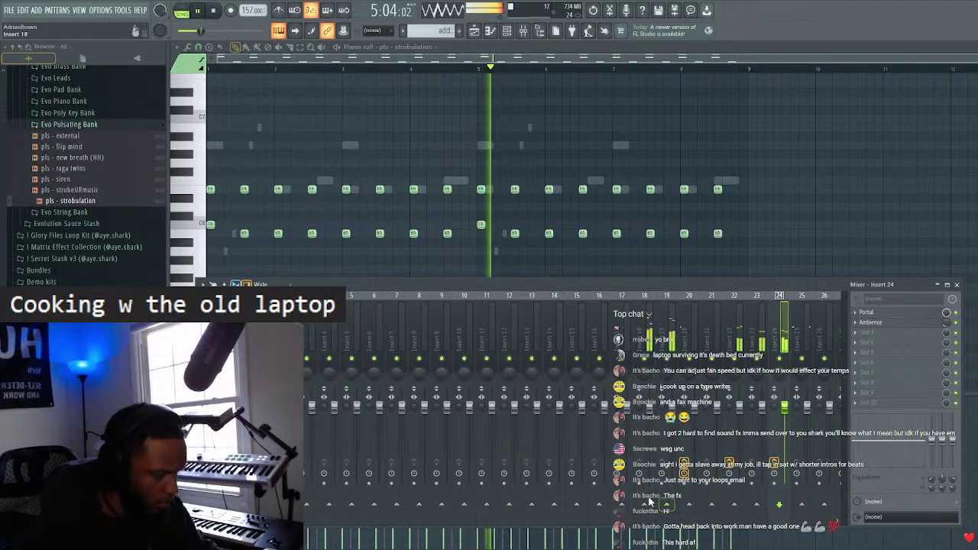
- Load a saved effect chain with Ambience and Fruity parametric EQ 2 onto mixer track 18
{"action": "left_click", "coordinate": [640, 331]}
{"action": "right_click", "coordinate": [659, 344]}
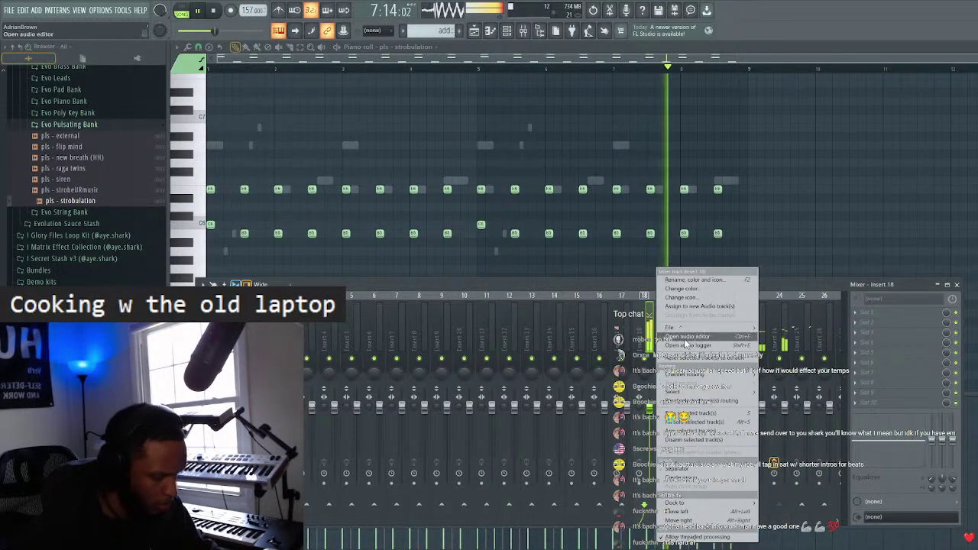
{"action": "mouse_move", "coordinate": [672, 327]}
{"action": "left_click", "coordinate": [794, 445]}
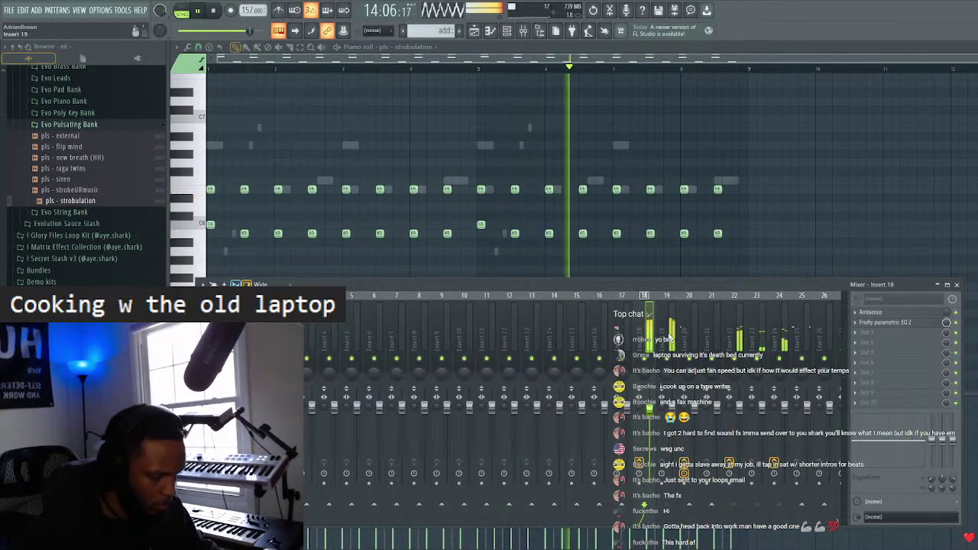
- Add Fruity parametric EQ 2 to the first effect slot of mixer track 19
{"action": "left_click", "coordinate": [669, 339]}
{"action": "left_click", "coordinate": [871, 317]}
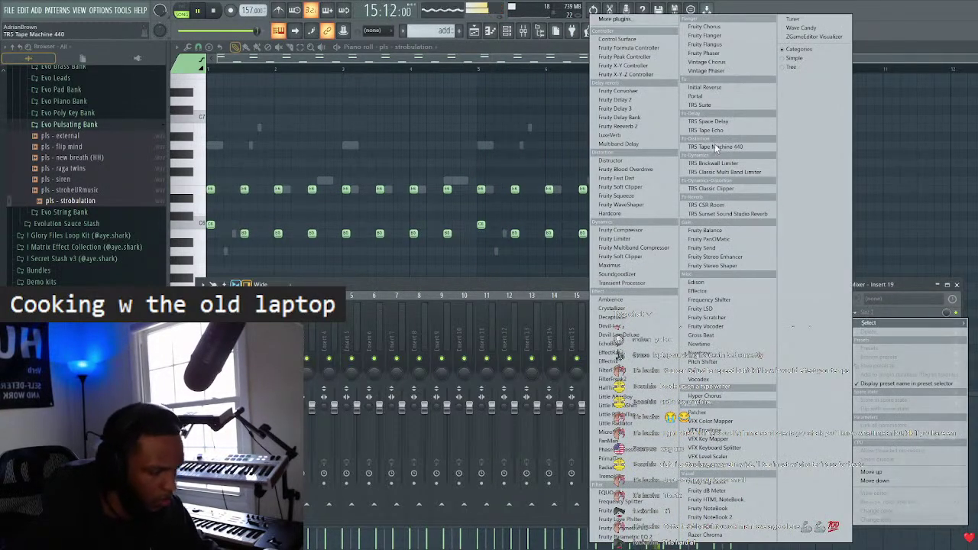
{"action": "left_click", "coordinate": [634, 537]}
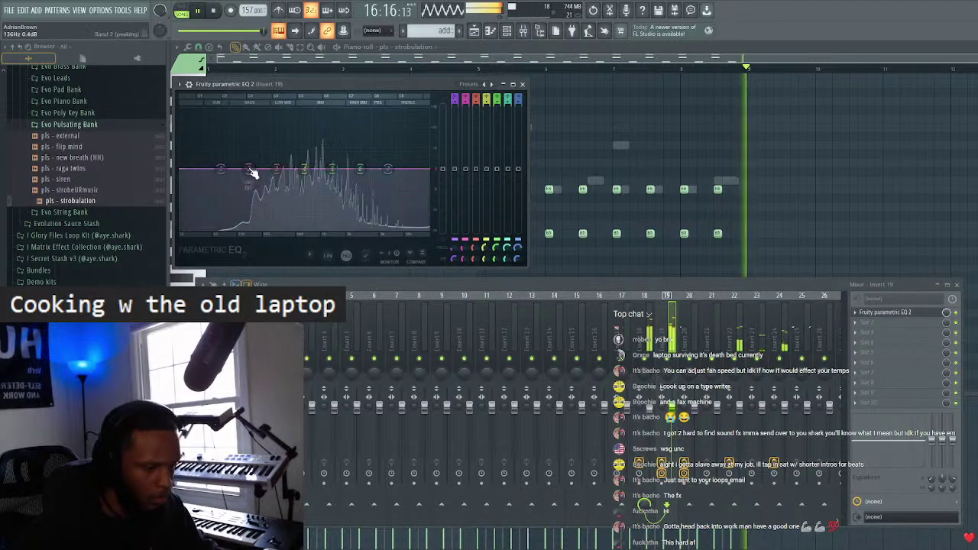
- Set band 1 of the EQ on mixer track 19 to high pass at about 135 Hz, and close the EQ and mixer
{"action": "right_click", "coordinate": [232, 174]}
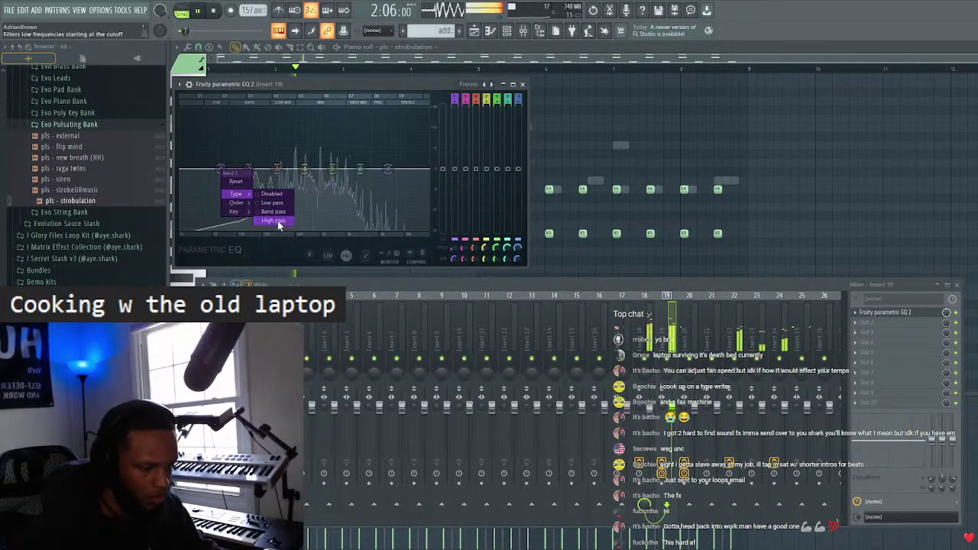
{"action": "left_click", "coordinate": [278, 222]}
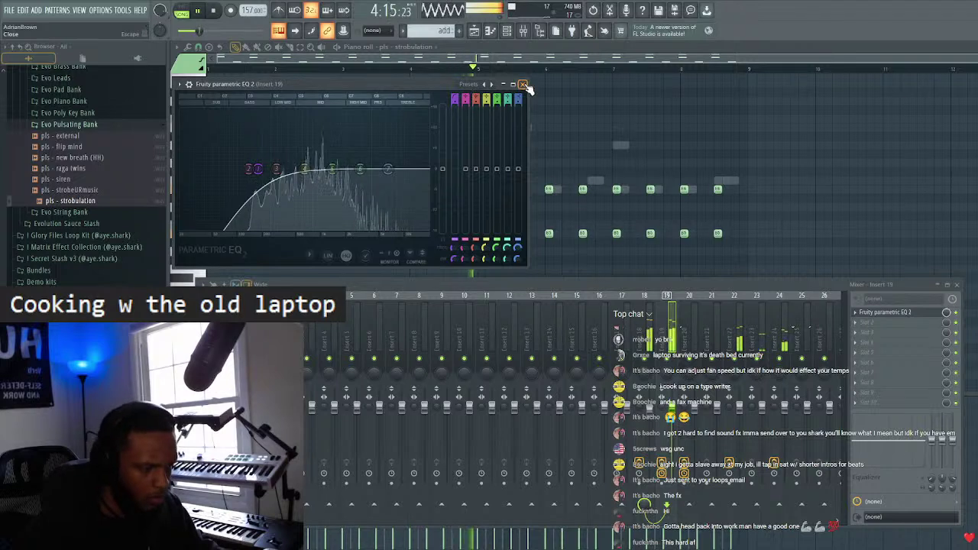
{"action": "left_click_drag", "start_coordinate": [253, 169], "coordinate": [248, 168]}
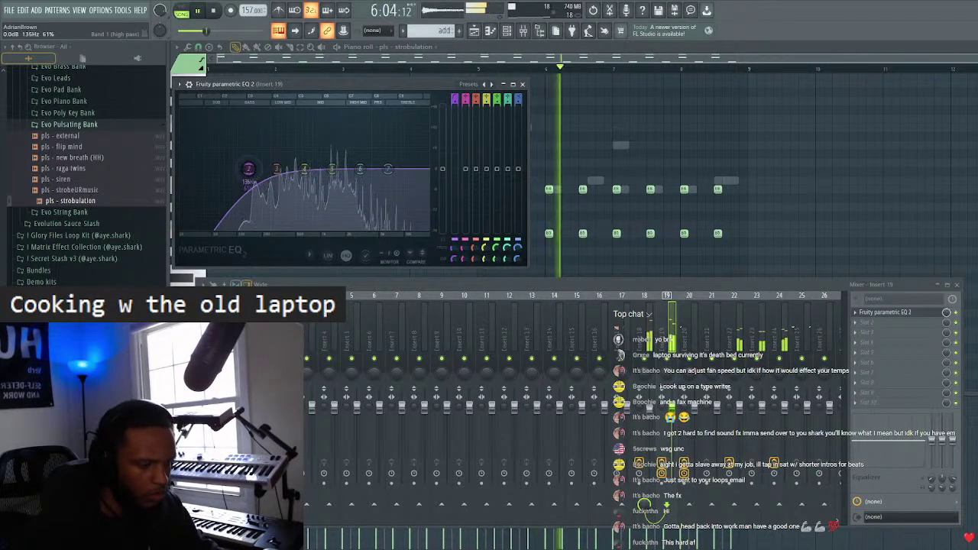
{"action": "left_click", "coordinate": [522, 84]}
{"action": "left_click", "coordinate": [957, 285]}
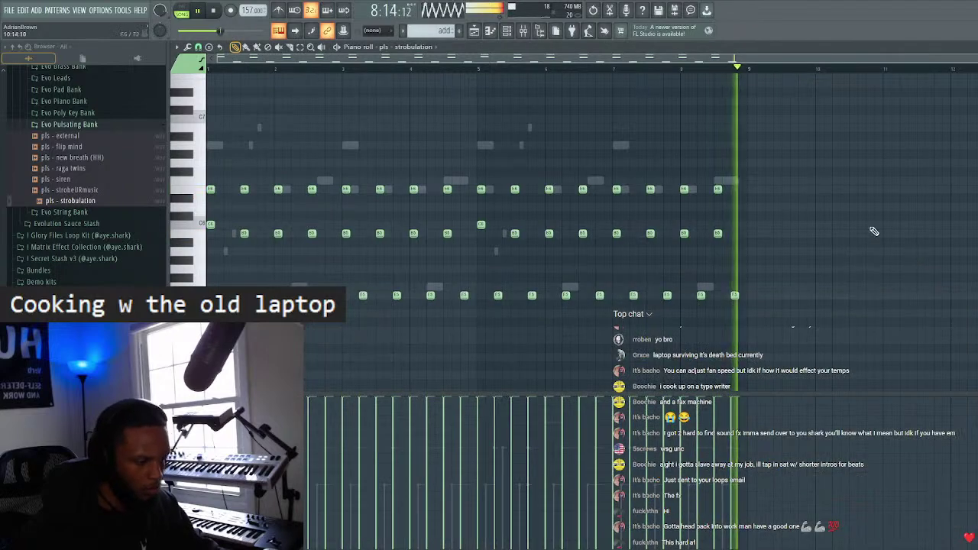
- In the add pattern's Kontakt 7 #2 part, turn the long F5 and F6 notes in bars 2 and 6 into short E5 and E6 notes
{"action": "key", "text": "F5"}
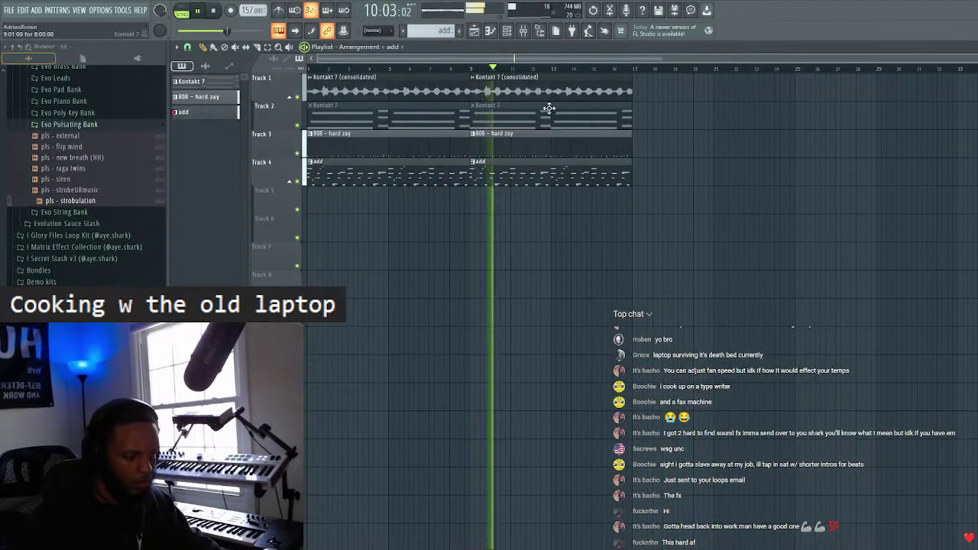
{"action": "left_click", "coordinate": [503, 34]}
{"action": "left_click", "coordinate": [503, 35]}
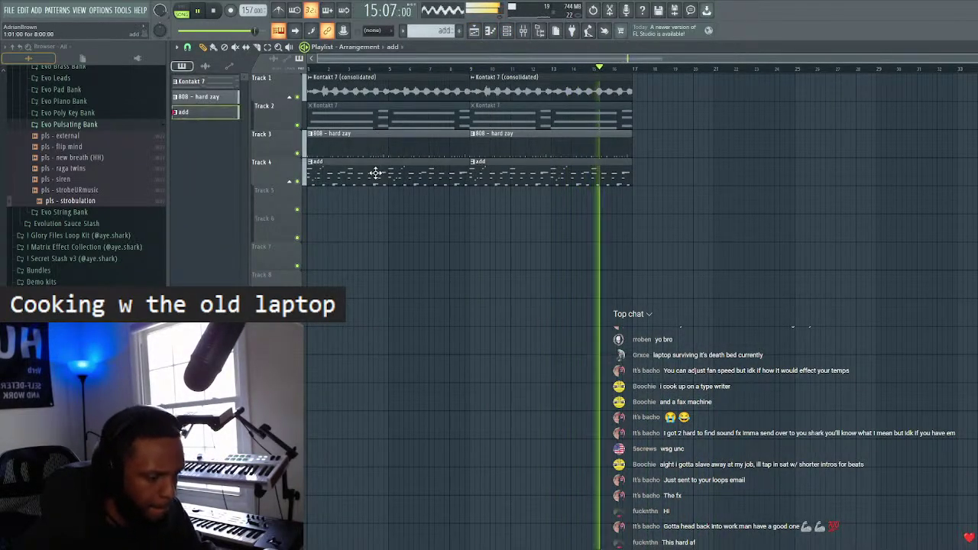
{"action": "key", "text": "F7"}
{"action": "left_click", "coordinate": [414, 48]}
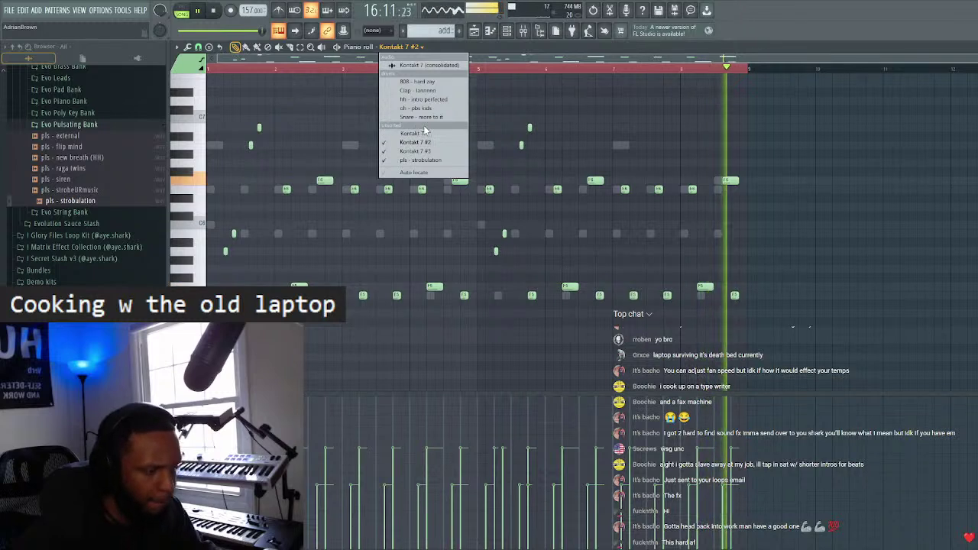
{"action": "left_click", "coordinate": [367, 147]}
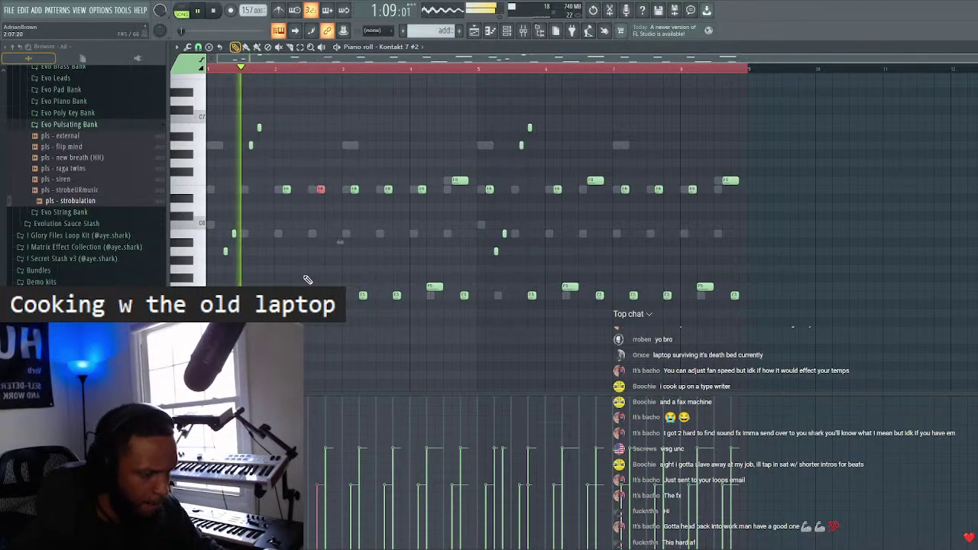
{"action": "left_click", "coordinate": [596, 181]}
{"action": "left_click", "coordinate": [569, 287]}
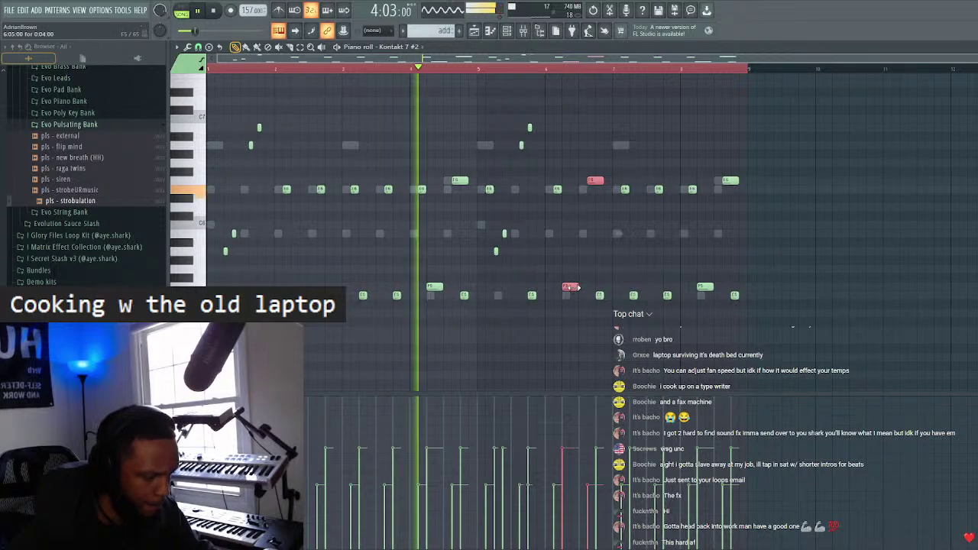
{"action": "key", "text": "ctrl+z"}
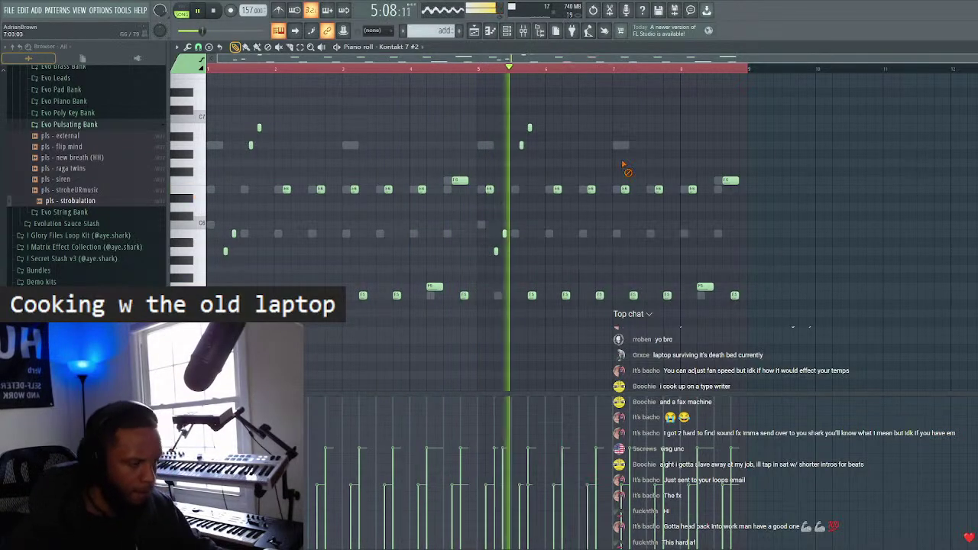
{"action": "left_click", "coordinate": [628, 155]}
{"action": "scroll", "coordinate": [577, 64], "scroll_direction": "down", "scroll_amount": 1}
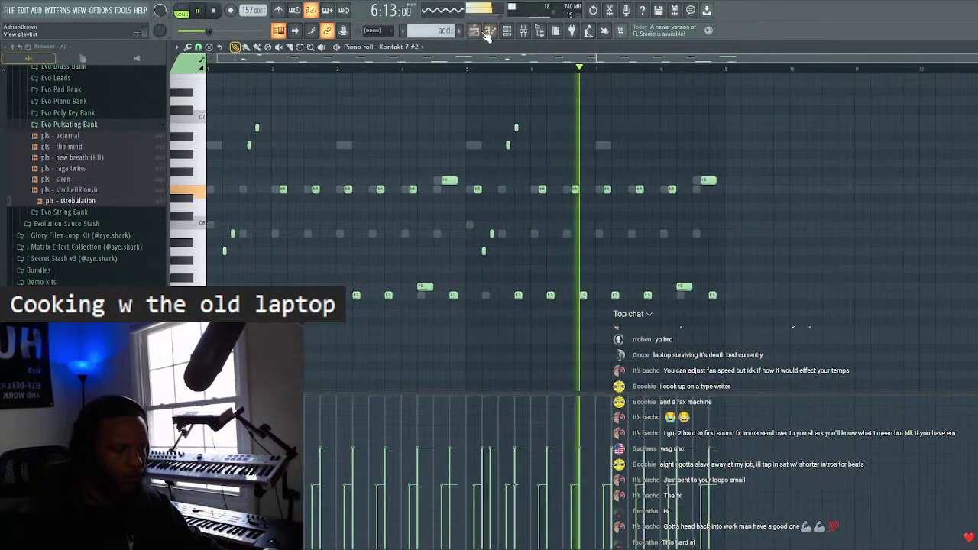
- Return to the playlist and show only the drums group in the channel rack
{"action": "key", "text": "F5"}
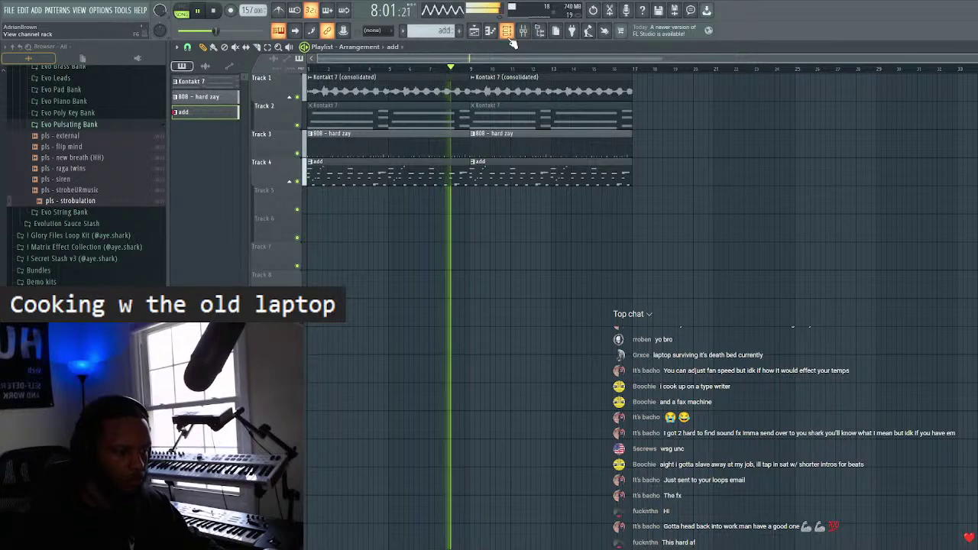
{"action": "key", "text": "F6"}
{"action": "left_click", "coordinate": [755, 97]}
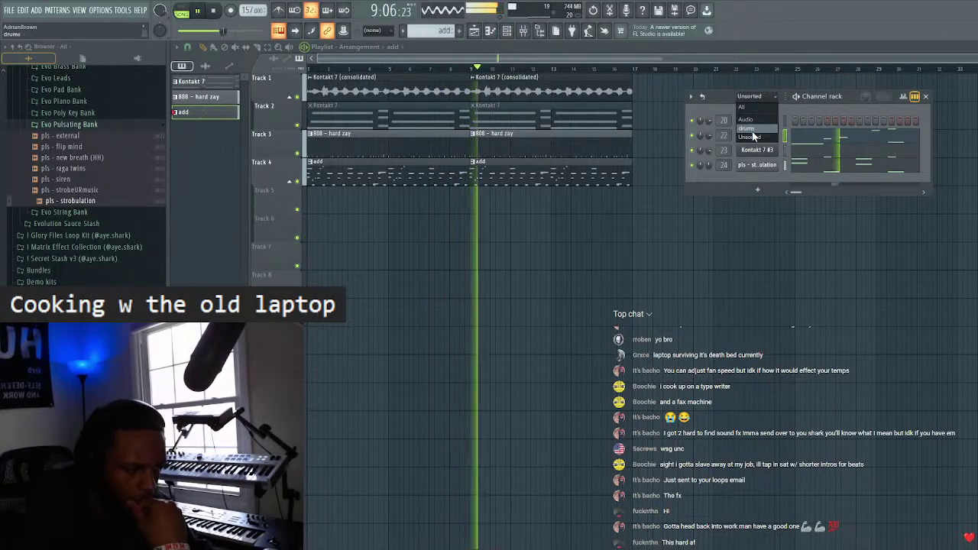
{"action": "left_click", "coordinate": [733, 131]}
{"action": "scroll", "coordinate": [77, 244], "scroll_direction": "up", "scroll_amount": 10}
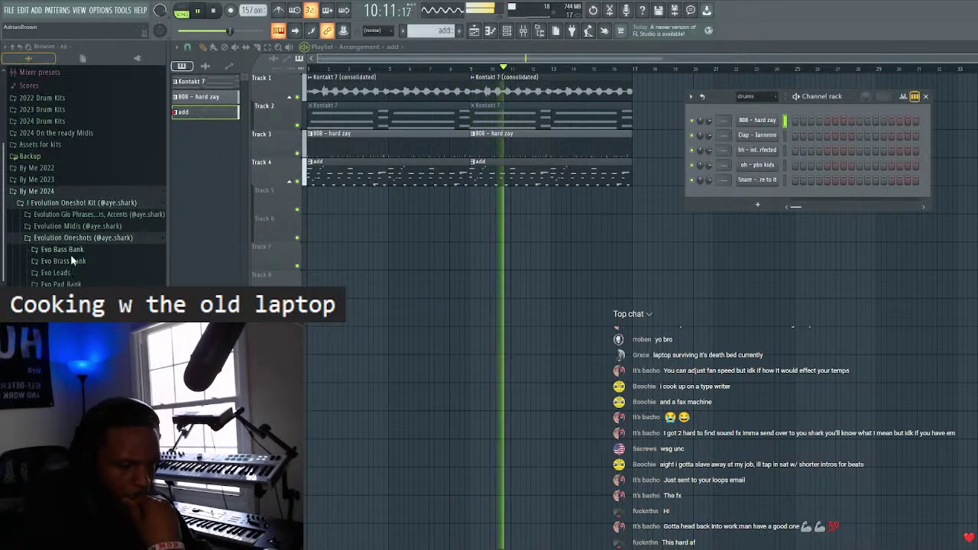
{"action": "left_click", "coordinate": [68, 258]}
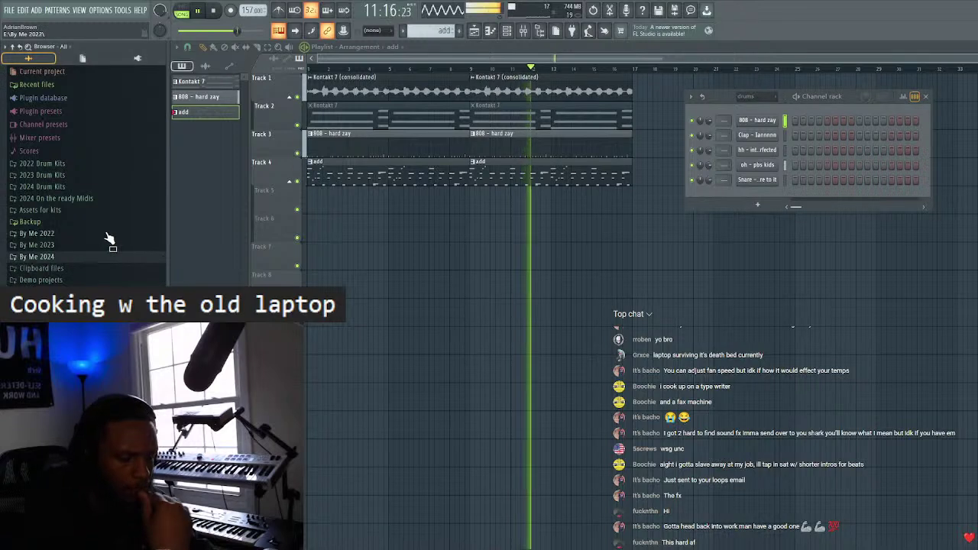
{"action": "key", "text": "F6"}
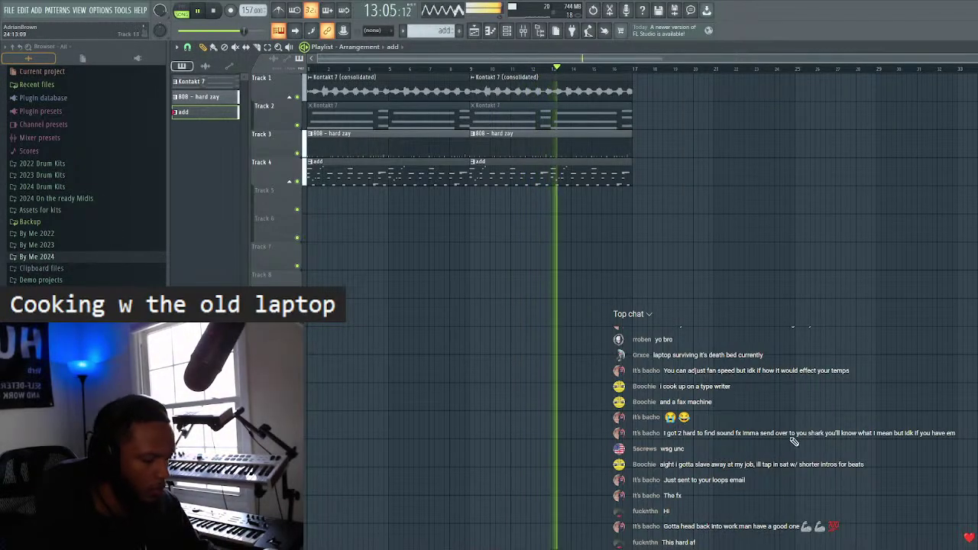
{"action": "left_click", "coordinate": [507, 31]}
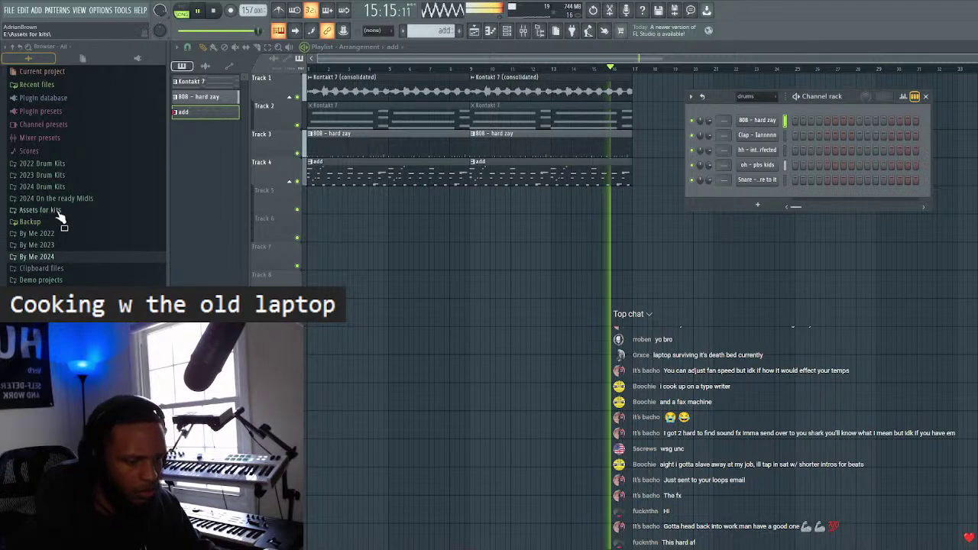
{"action": "right_click", "coordinate": [76, 233]}
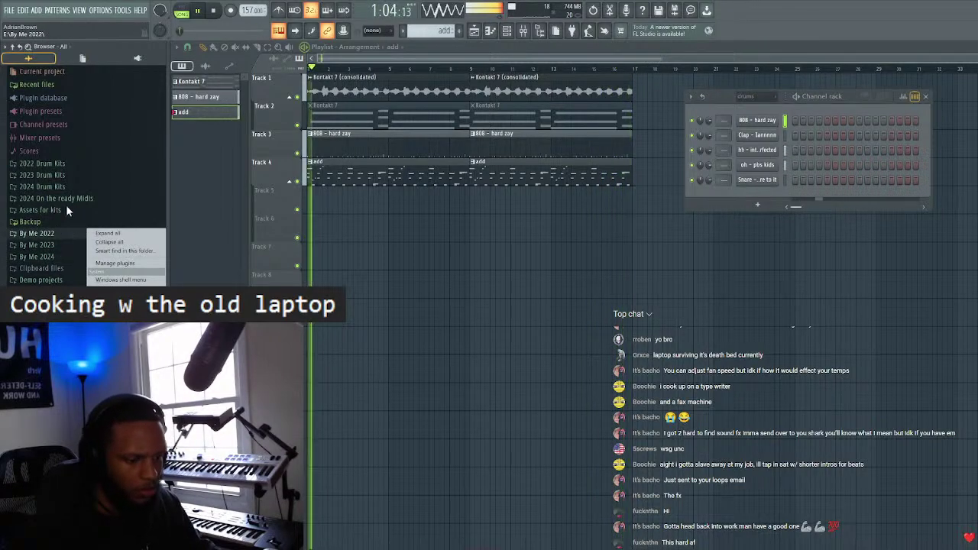
{"action": "left_click", "coordinate": [67, 210]}
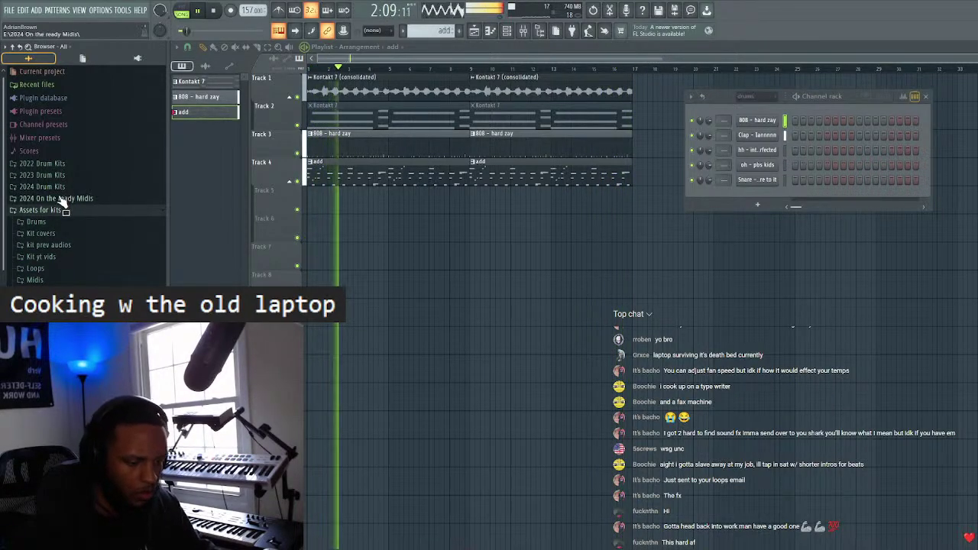
{"action": "left_click", "coordinate": [66, 210]}
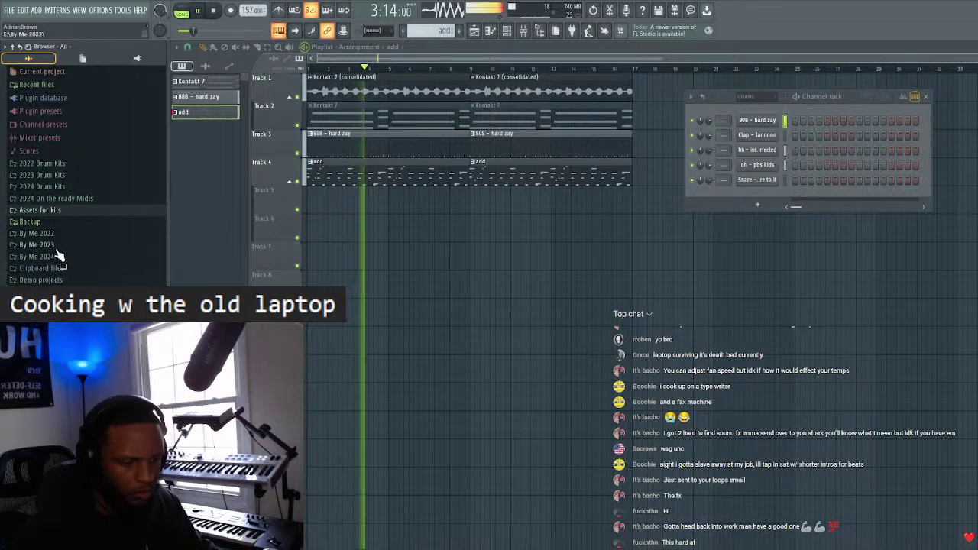
- Collapse the Evolution Oneshots folder under By Me 2024 and open the Vox + Chants folder of the Secret Stash v3 kit
{"action": "left_click", "coordinate": [61, 256]}
{"action": "left_click", "coordinate": [77, 275]}
{"action": "left_click", "coordinate": [81, 276]}
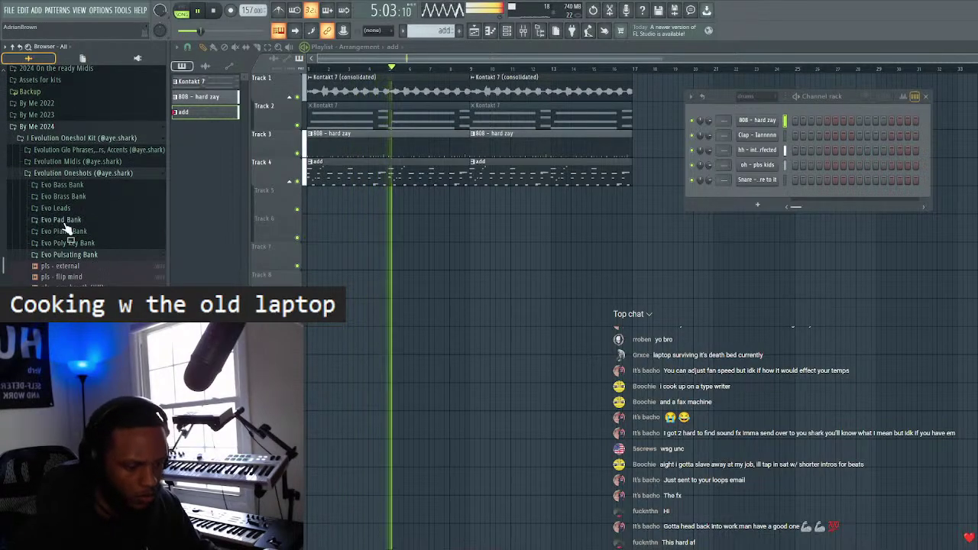
{"action": "left_click", "coordinate": [98, 174]}
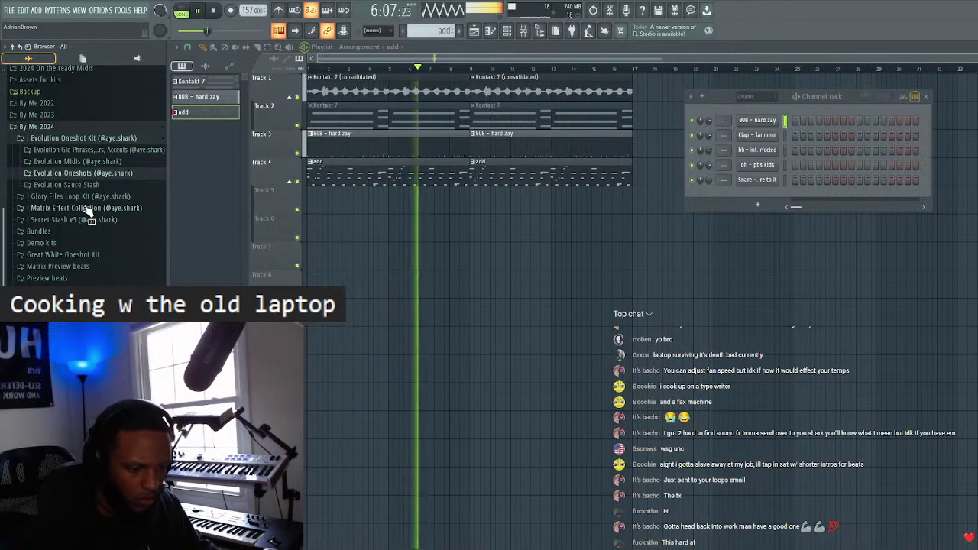
{"action": "scroll", "coordinate": [90, 197], "scroll_direction": "down", "scroll_amount": 2}
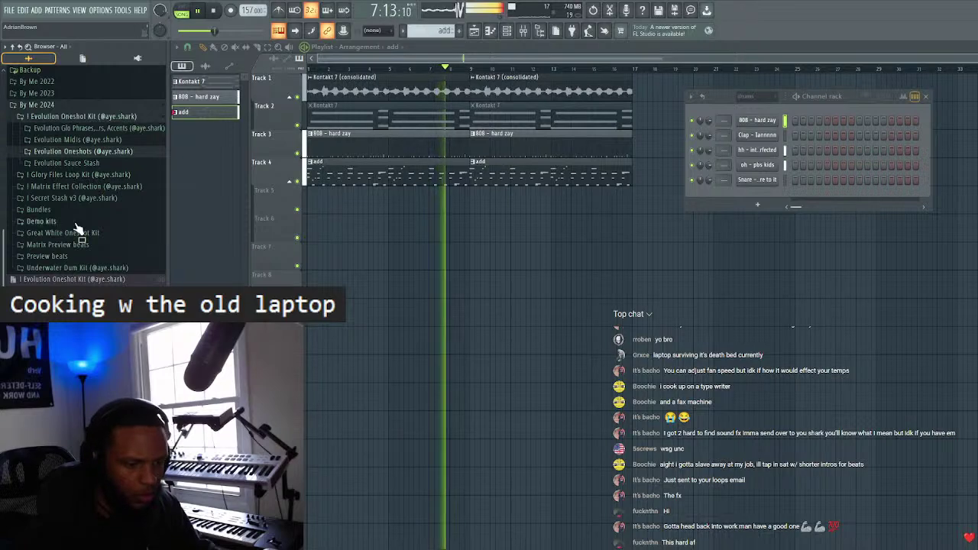
{"action": "left_click", "coordinate": [87, 199]}
{"action": "scroll", "coordinate": [82, 205], "scroll_direction": "down", "scroll_amount": 5}
{"action": "left_click", "coordinate": [65, 252]}
{"action": "scroll", "coordinate": [79, 261], "scroll_direction": "down", "scroll_amount": 5}
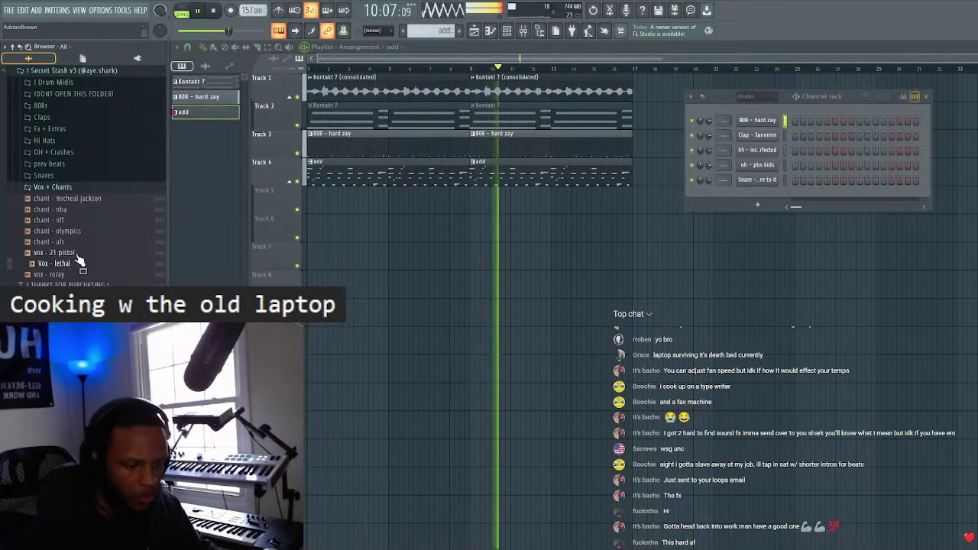
- Audition the chant - ufc, Vox - lethal and vox - 21 pistol samples
{"action": "left_click", "coordinate": [74, 243]}
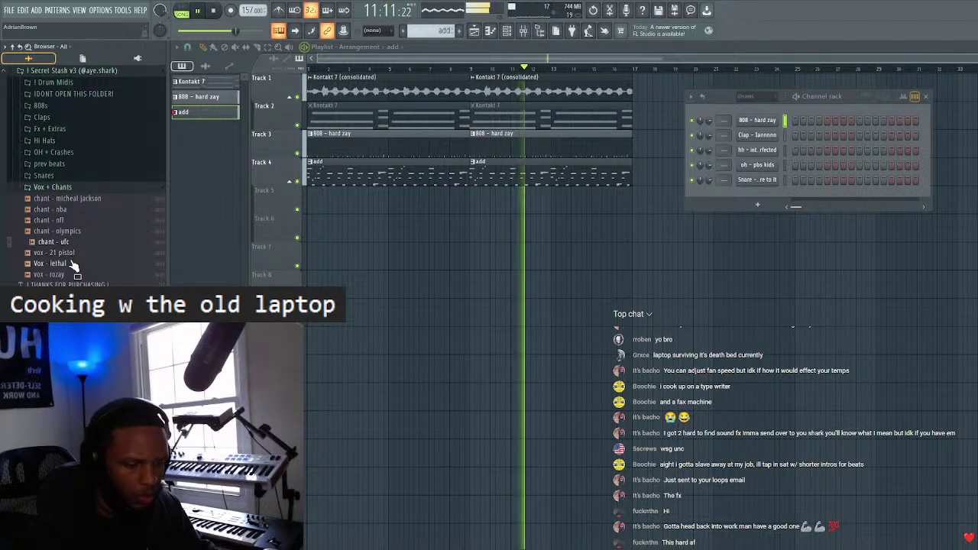
{"action": "left_click", "coordinate": [69, 265]}
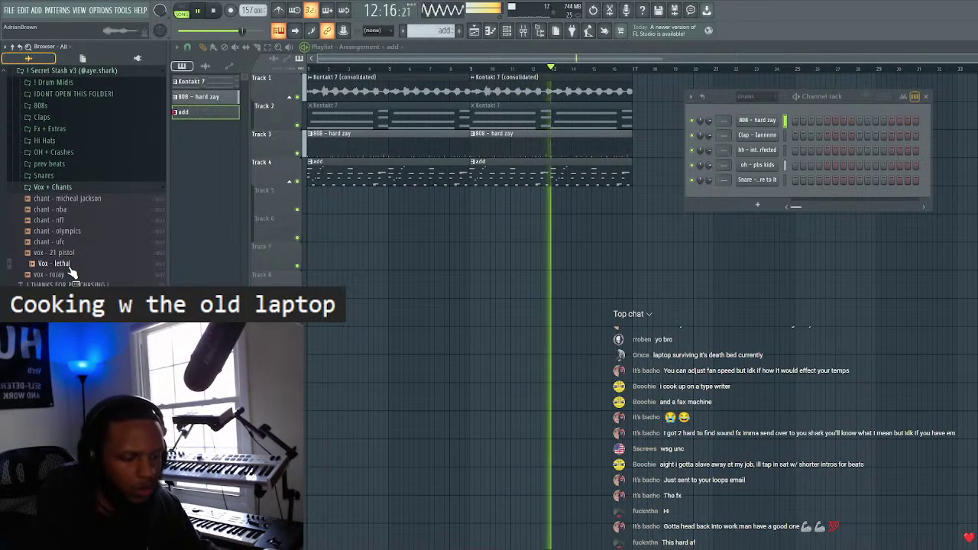
{"action": "key", "text": "Up"}
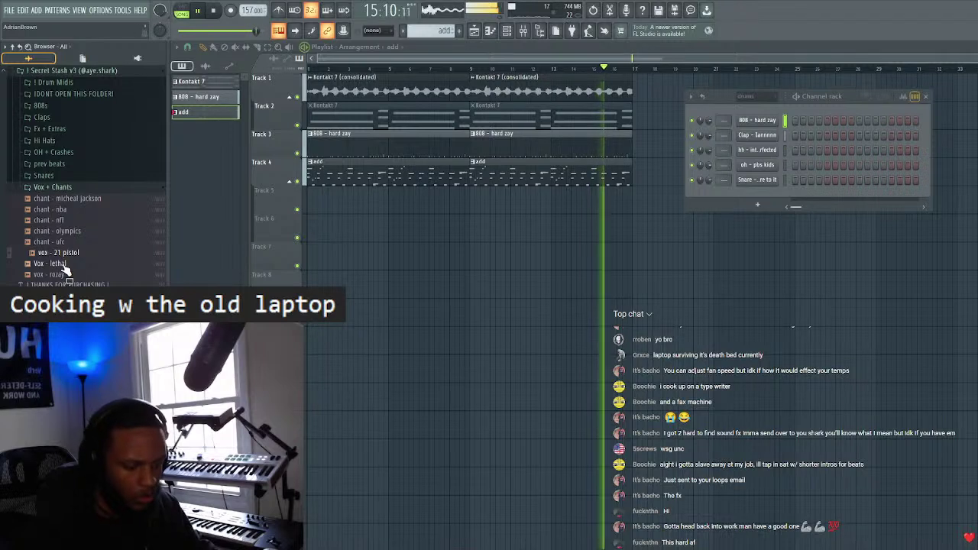
- Add the Vox - lethal and vox - 21 pistol samples as new channels in the drums group and close the channel rack
{"action": "left_click", "coordinate": [65, 264]}
{"action": "left_click_drag", "start_coordinate": [64, 264], "coordinate": [691, 214]}
{"action": "left_click_drag", "start_coordinate": [85, 263], "coordinate": [764, 222]}
{"action": "left_click", "coordinate": [925, 97]}
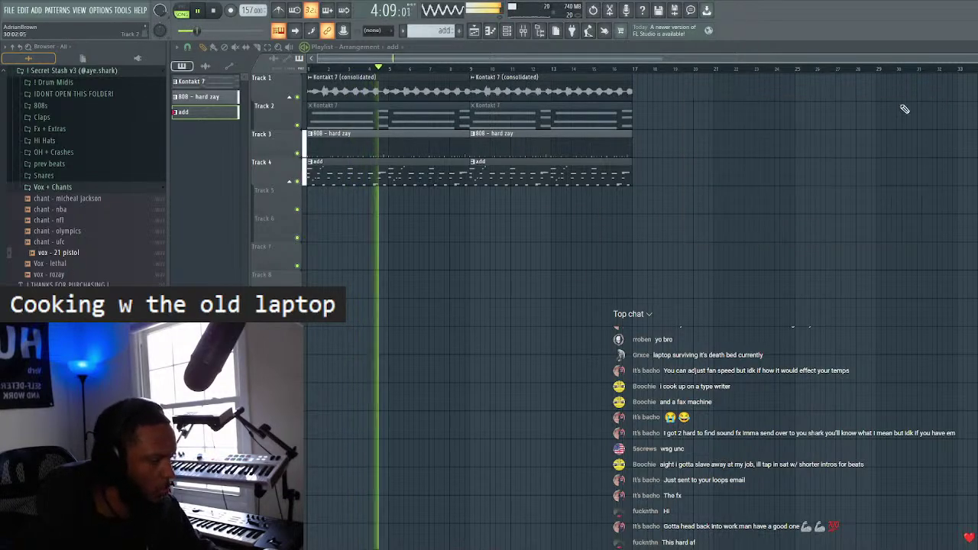
{"action": "double_click", "coordinate": [430, 162]}
{"action": "left_click", "coordinate": [413, 46]}
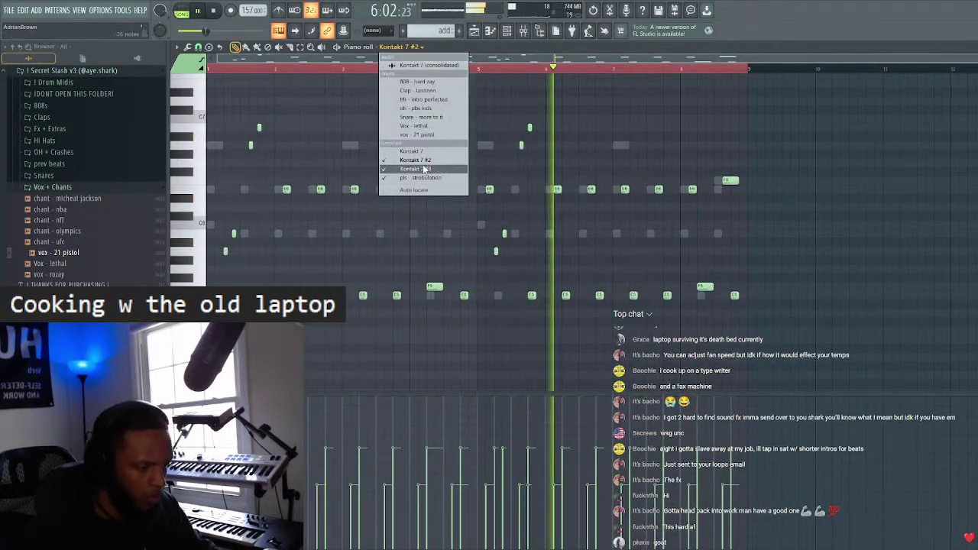
{"action": "left_click", "coordinate": [432, 138]}
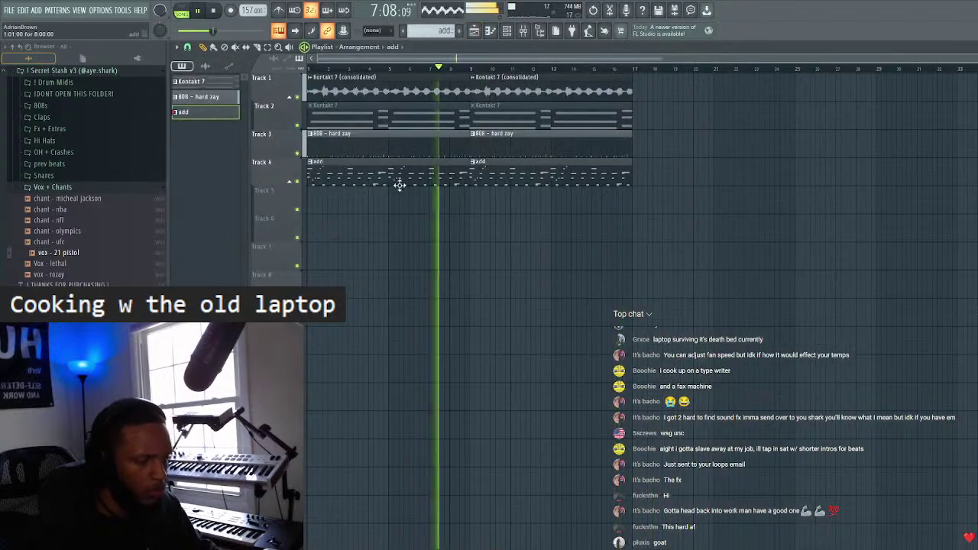
- In the 808 - hard zay pattern, place a Vox - lethal note late in bar 4, in line with the higher 808 note
{"action": "double_click", "coordinate": [440, 145]}
{"action": "left_click", "coordinate": [416, 47]}
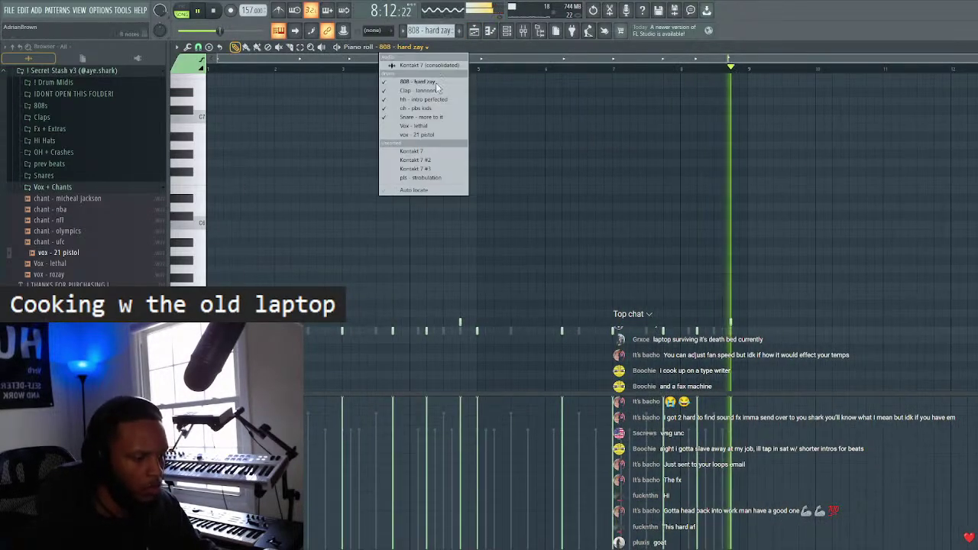
{"action": "left_click", "coordinate": [421, 126]}
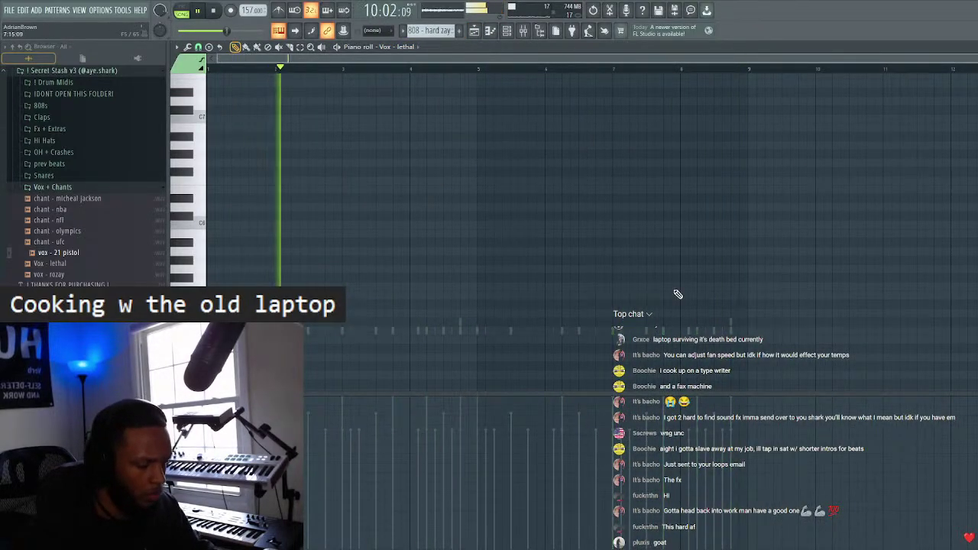
{"action": "left_click", "coordinate": [465, 324]}
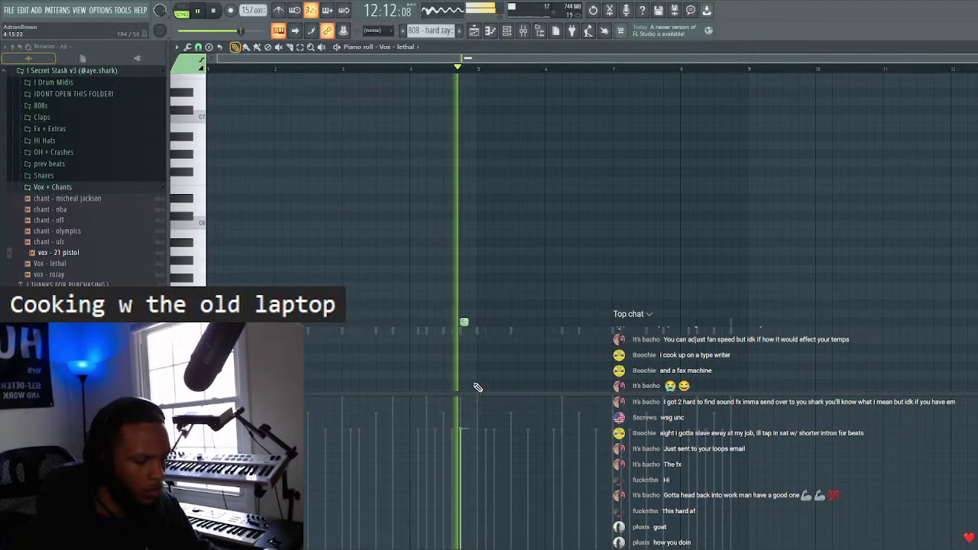
- Set the time-stretching mode of the Vox - lethal sampler channel to Stretch
{"action": "left_click", "coordinate": [506, 32]}
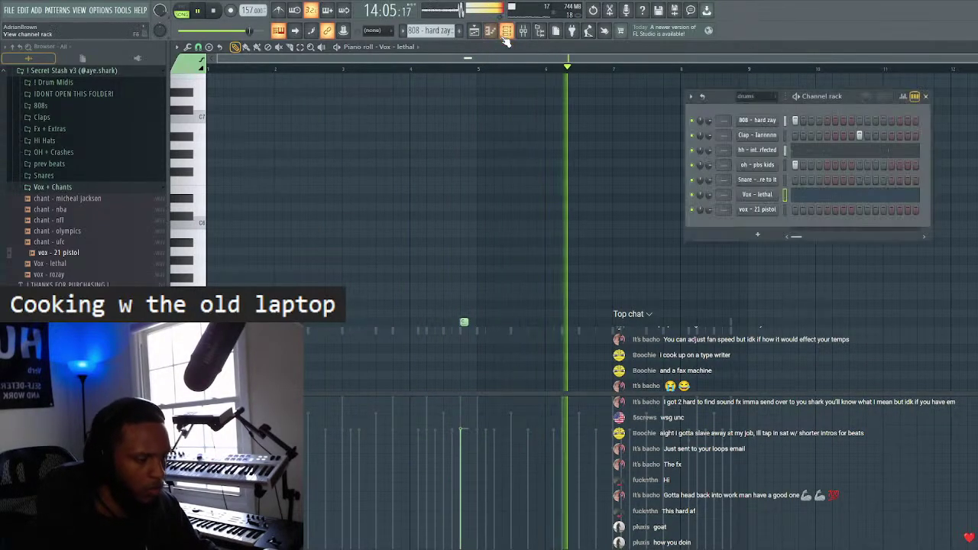
{"action": "left_click", "coordinate": [757, 194]}
{"action": "left_click", "coordinate": [440, 159]}
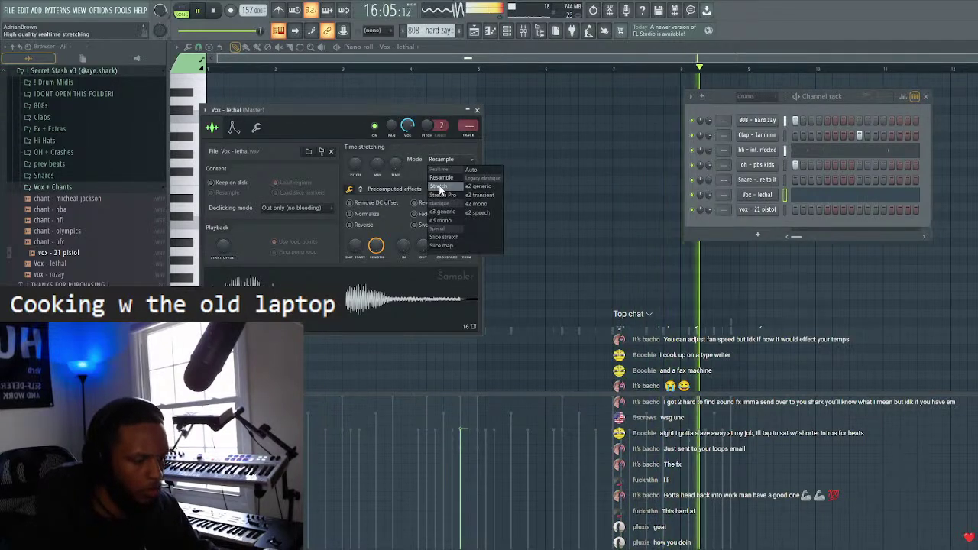
{"action": "left_click", "coordinate": [477, 110]}
- In the vox - 21 pistol piano roll, place notes at bar 7, at bar 8 and halfway through bar 8
{"action": "left_click", "coordinate": [386, 45]}
{"action": "left_click", "coordinate": [438, 134]}
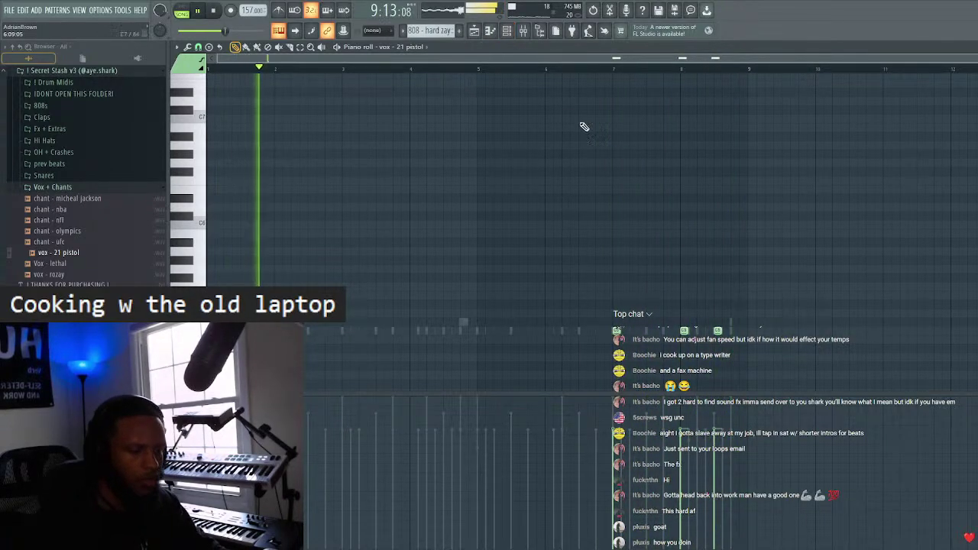
{"action": "key", "text": "space"}
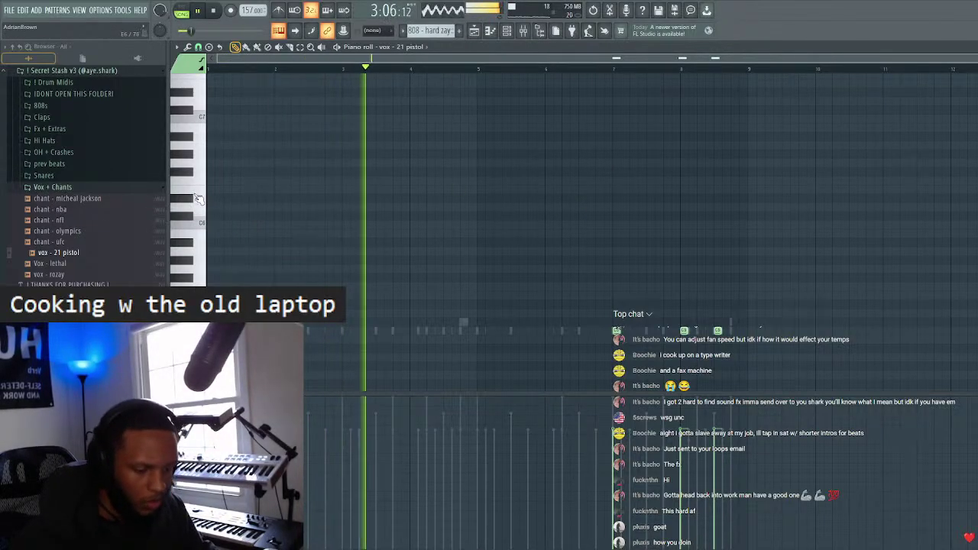
- In the playlist, split the add pattern by channel
{"action": "key", "text": "F5"}
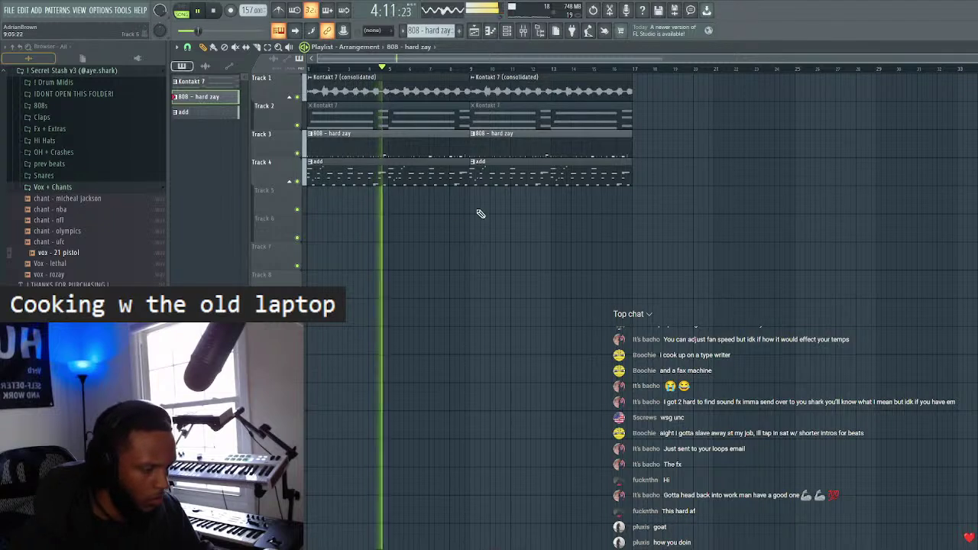
{"action": "right_click", "coordinate": [200, 113]}
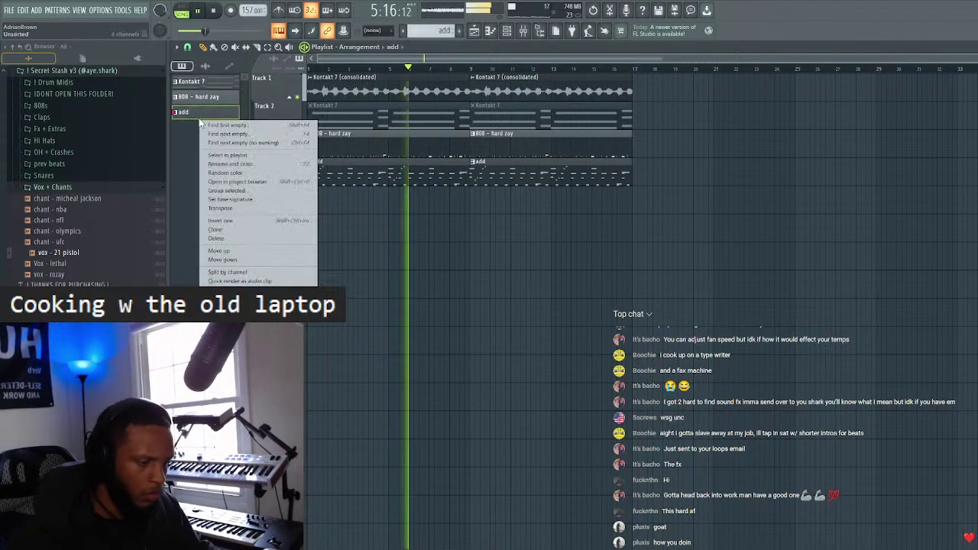
{"action": "left_click", "coordinate": [227, 272]}
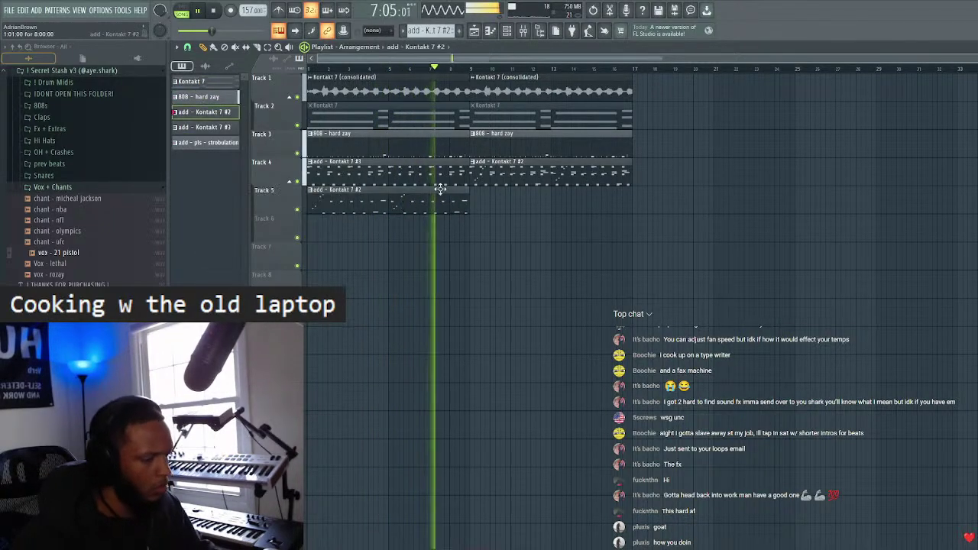
- Lay out the add - Kontakt 7 #2, add - Kontakt 7 #3 and add - pls - strobulation clips over bars 1 to 16 on Tracks 5, 6 and 7
{"action": "left_click_drag", "start_coordinate": [513, 211], "coordinate": [519, 233]}
{"action": "left_click_drag", "start_coordinate": [458, 174], "coordinate": [382, 227]}
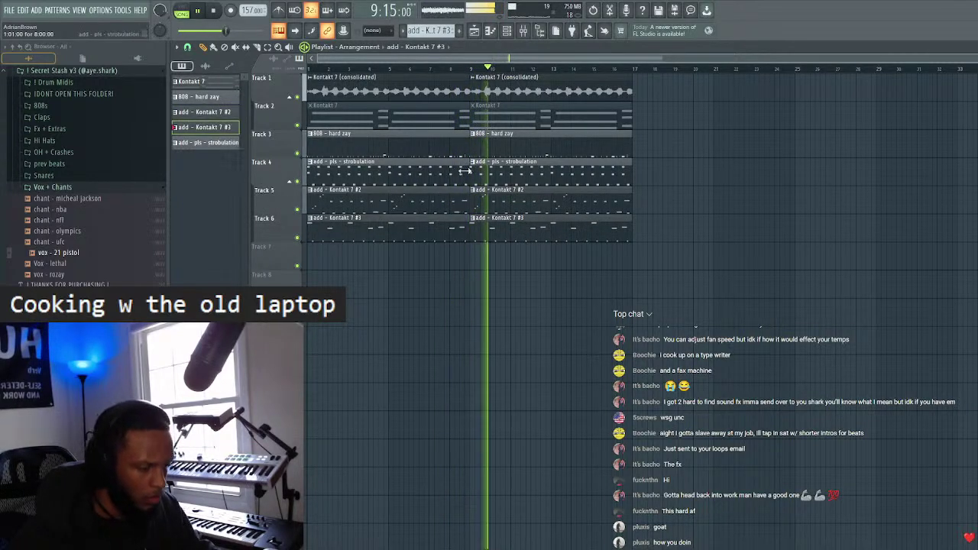
{"action": "left_click", "coordinate": [436, 262]}
{"action": "left_click_drag", "start_coordinate": [528, 175], "coordinate": [529, 265]}
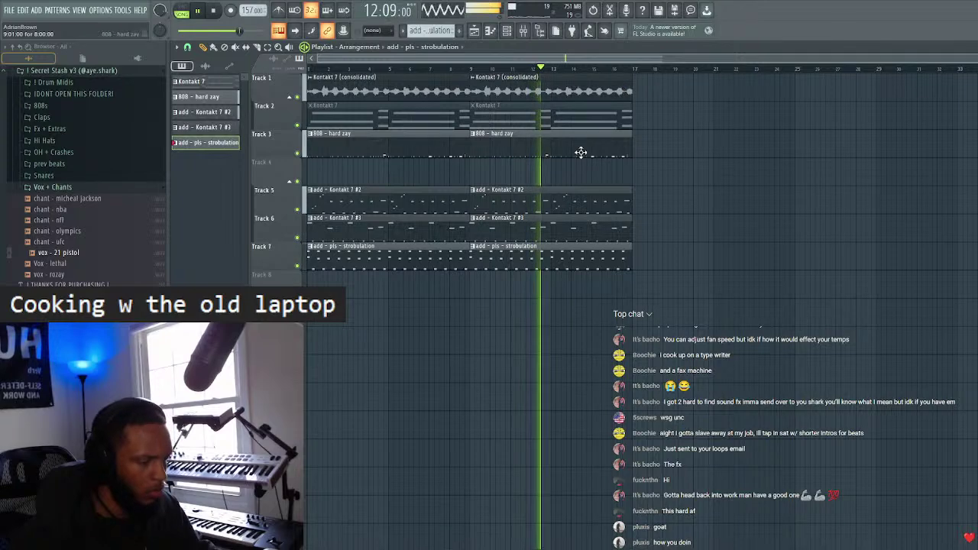
- Delete the Kontakt 7 clips from Track 2 and move both 808 - hard zay clips down to Track 9
{"action": "right_click", "coordinate": [529, 110]}
{"action": "left_click_drag", "start_coordinate": [699, 130], "coordinate": [395, 166]}
{"action": "key", "text": "shift+Down"}
{"action": "key", "text": "shift+Down"}
{"action": "key", "text": "shift+Down"}
{"action": "key", "text": "shift+Down"}
{"action": "key", "text": "shift+Down"}
{"action": "key", "text": "shift+Down"}
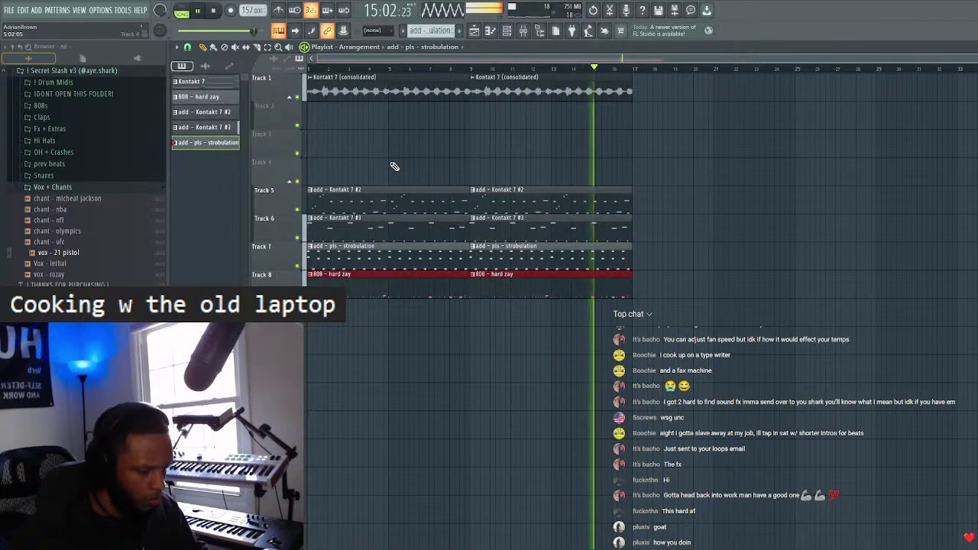
- Move all the split add clips up together from Tracks 5-7 to Tracks 2-4
{"action": "left_click_drag", "start_coordinate": [614, 168], "coordinate": [363, 267]}
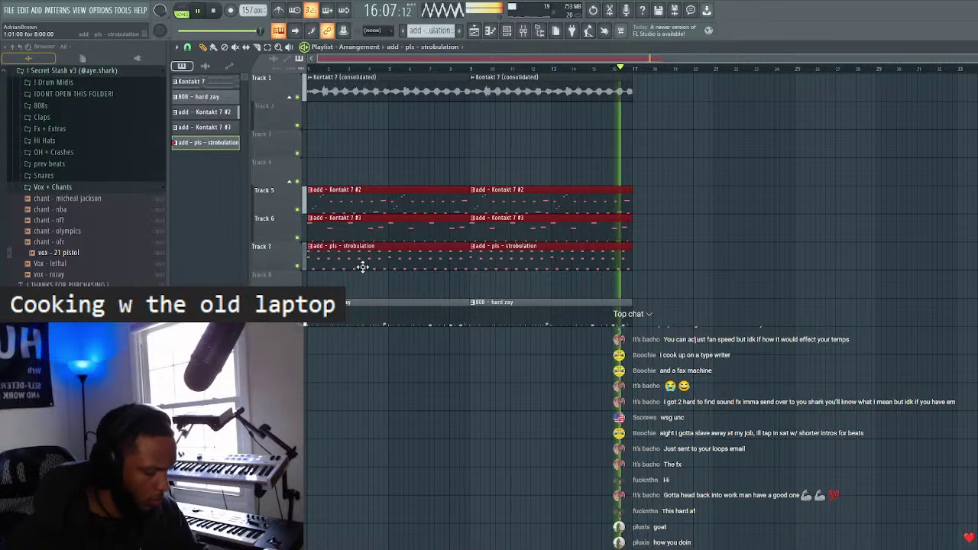
{"action": "key", "text": "shift+Up"}
{"action": "key", "text": "shift+Up"}
{"action": "key", "text": "shift+Up"}
{"action": "left_click", "coordinate": [517, 265]}
- Move both 808 - hard zay clips up two tracks to Track 7
{"action": "left_click_drag", "start_coordinate": [618, 278], "coordinate": [439, 360]}
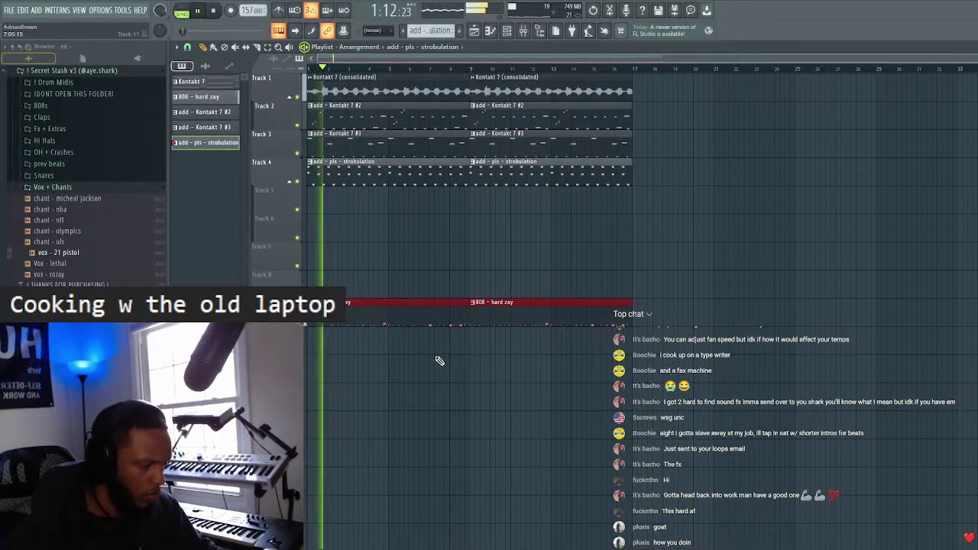
{"action": "key", "text": "shift+Up"}
{"action": "key", "text": "shift+Up"}
{"action": "left_click", "coordinate": [583, 216]}
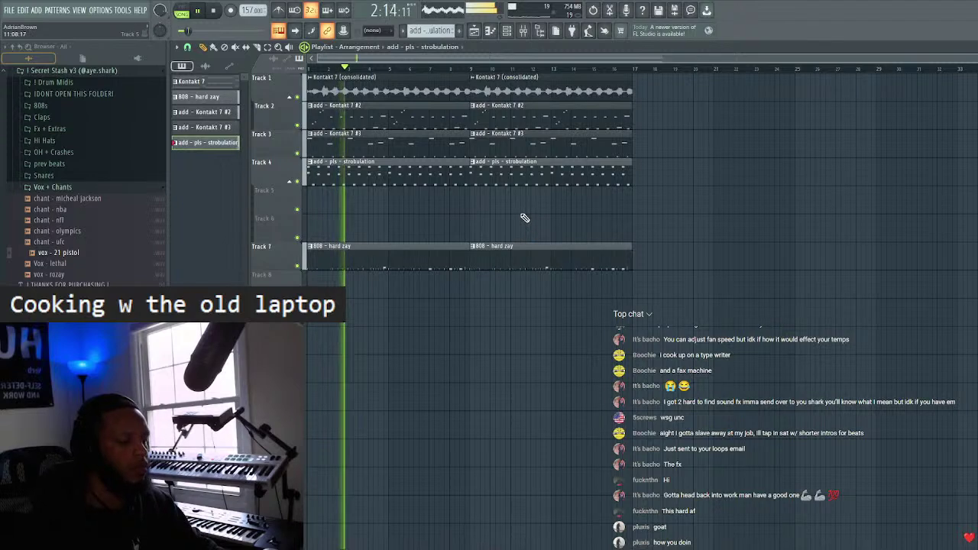
{"action": "left_click", "coordinate": [509, 32]}
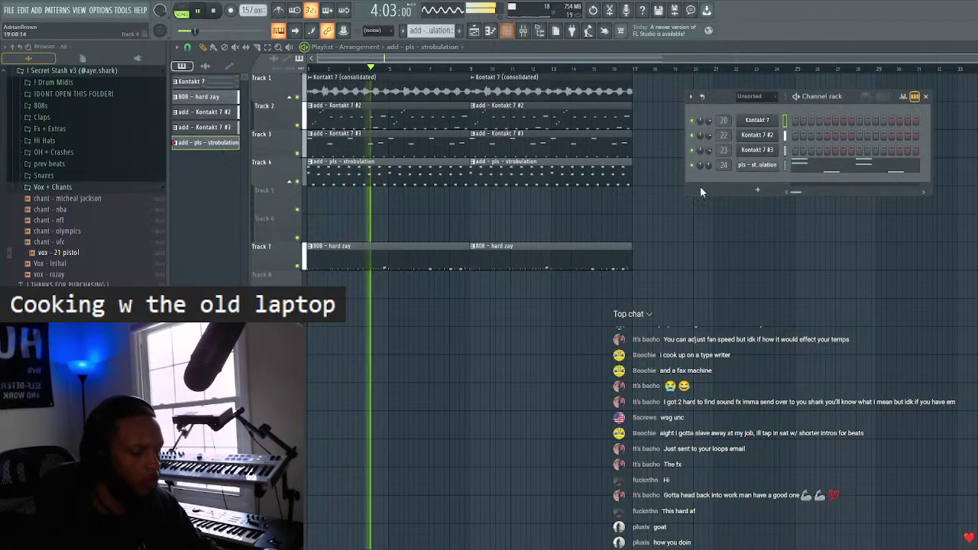
{"action": "left_click", "coordinate": [926, 98]}
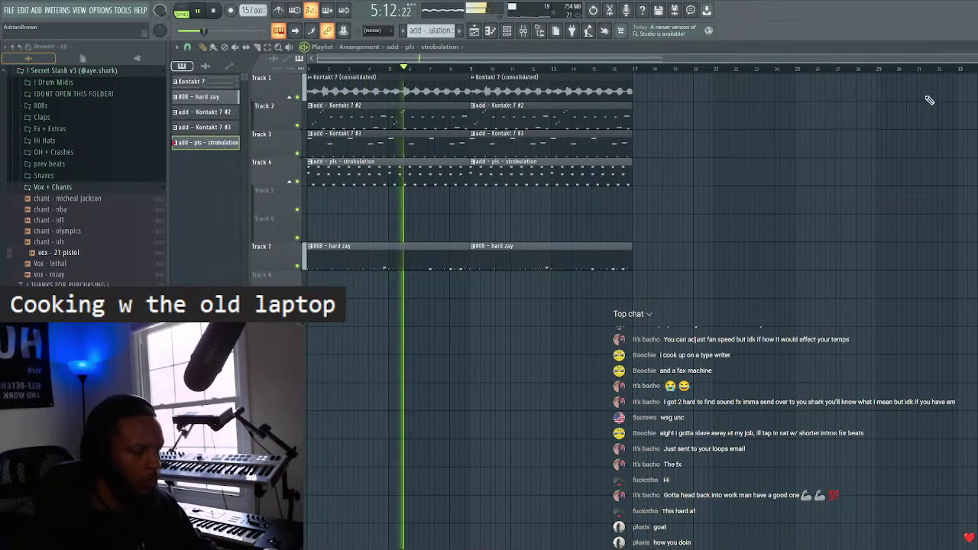
{"action": "left_click", "coordinate": [509, 33]}
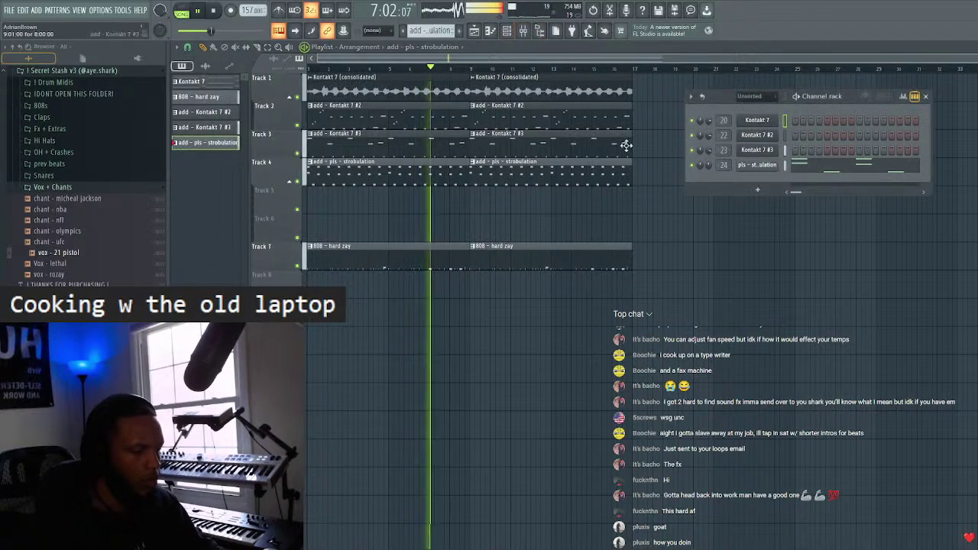
{"action": "left_click", "coordinate": [925, 97]}
- Thin out bars 9-16 by deleting add - Kontakt 7 #2 and ending the 808 clip at bar 16, and copy the first eight bars' patterns to bar 17
{"action": "right_click", "coordinate": [589, 118]}
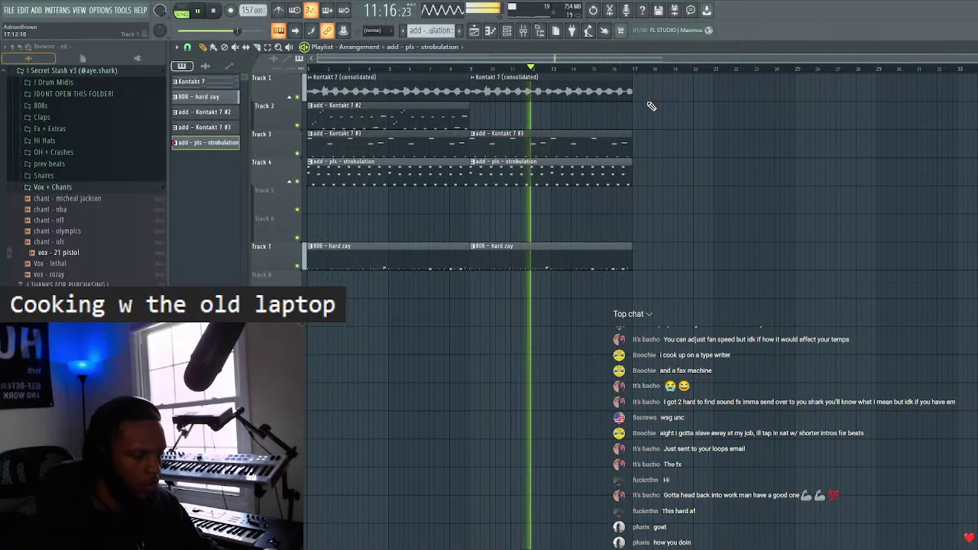
{"action": "left_click_drag", "start_coordinate": [438, 103], "coordinate": [443, 263]}
{"action": "left_click_drag", "start_coordinate": [389, 130], "coordinate": [721, 124]}
{"action": "left_click", "coordinate": [876, 130]}
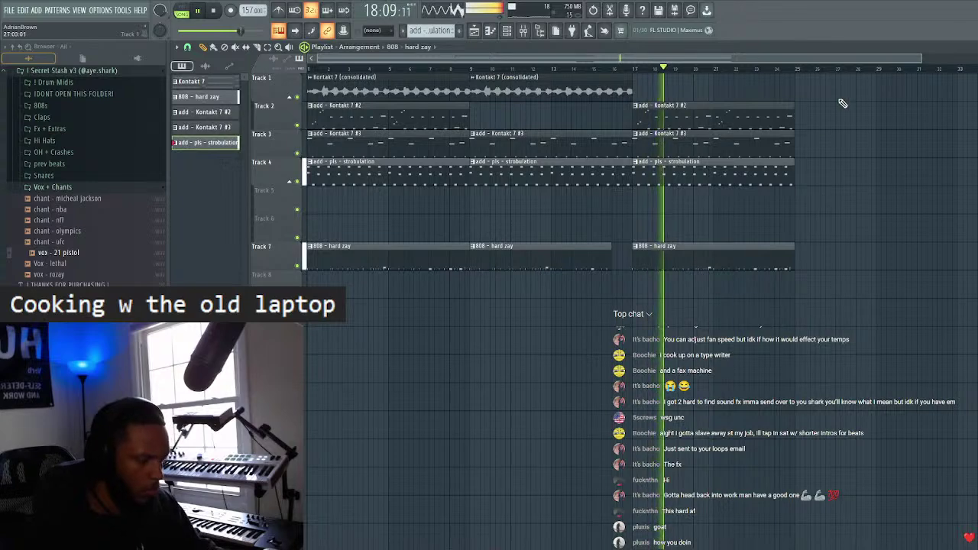
- Duplicate the pattern clips of bars 17-24 so they repeat from bar 25
{"action": "left_click_drag", "start_coordinate": [838, 100], "coordinate": [718, 311]}
{"action": "key", "text": "ctrl+b"}
{"action": "left_click", "coordinate": [806, 355]}
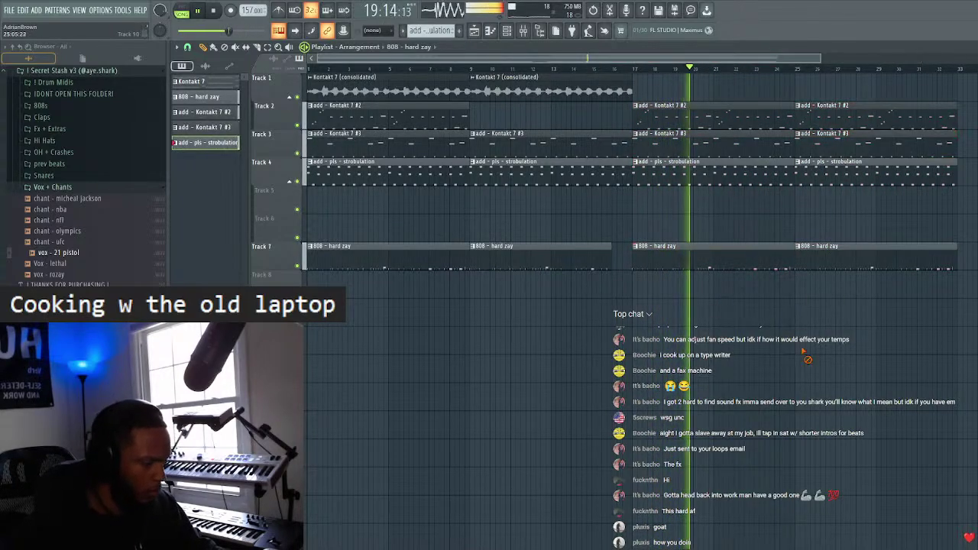
- Copy the Kontakt 7 (consolidated) audio clip to bar 17, make it unique and duplicate it to bar 25
{"action": "scroll", "coordinate": [816, 74], "scroll_direction": "down", "scroll_amount": 2}
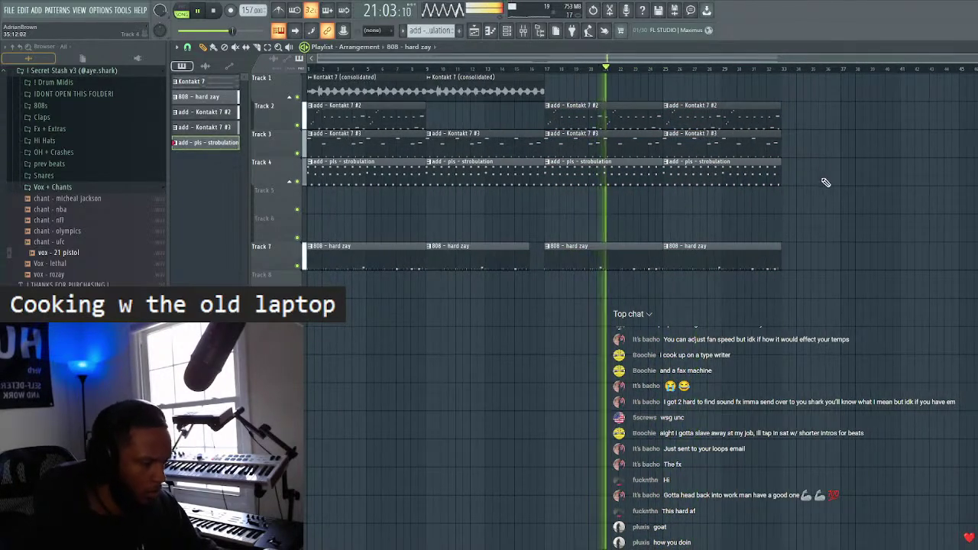
{"action": "left_click_drag", "start_coordinate": [517, 88], "coordinate": [468, 83]}
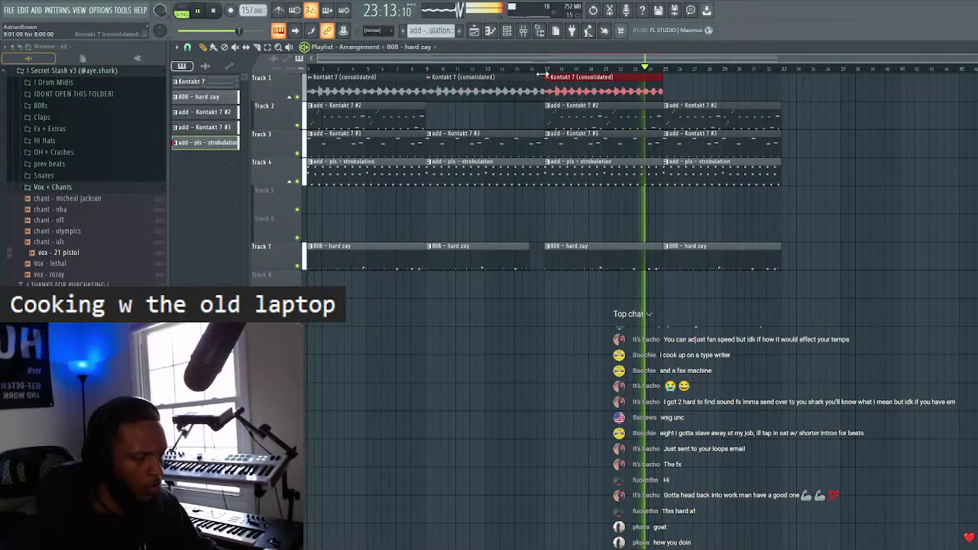
{"action": "left_click", "coordinate": [548, 79]}
{"action": "left_click", "coordinate": [578, 151]}
{"action": "key", "text": "ctrl+b"}
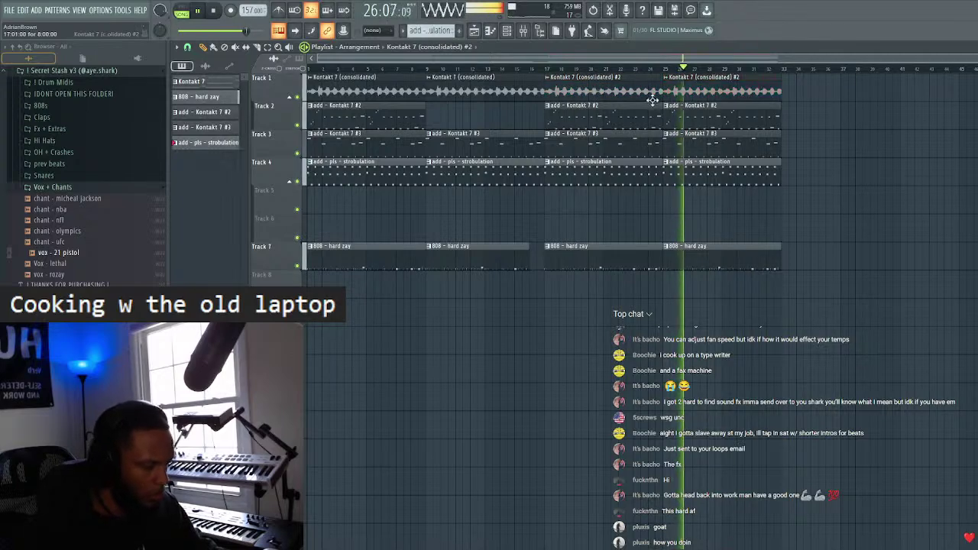
- Route the Kontakt 7 (consolidated) #2 audio clip to mixer track Insert 28 and restart playback
{"action": "double_click", "coordinate": [602, 89]}
{"action": "scroll", "coordinate": [495, 150], "scroll_direction": "down", "scroll_amount": 1}
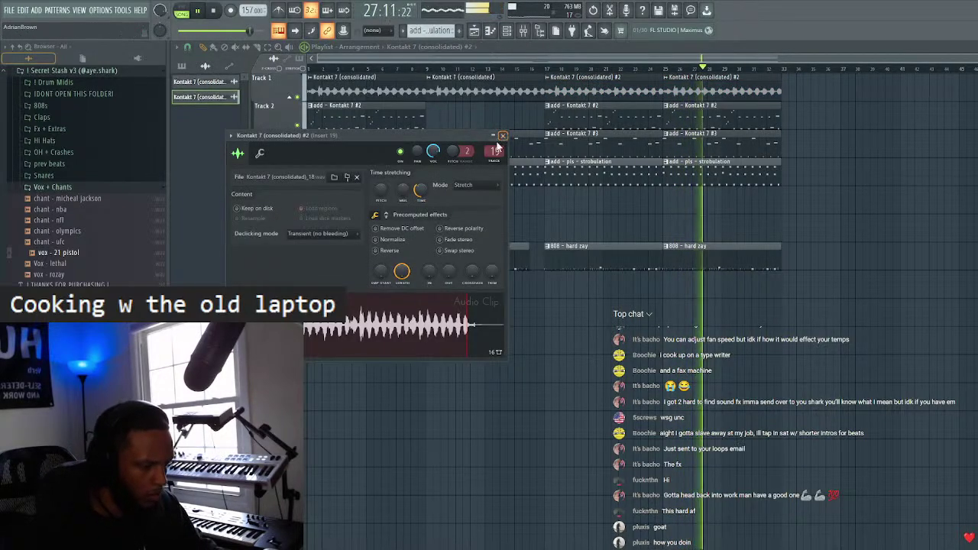
{"action": "scroll", "coordinate": [497, 150], "scroll_direction": "up", "scroll_amount": 10}
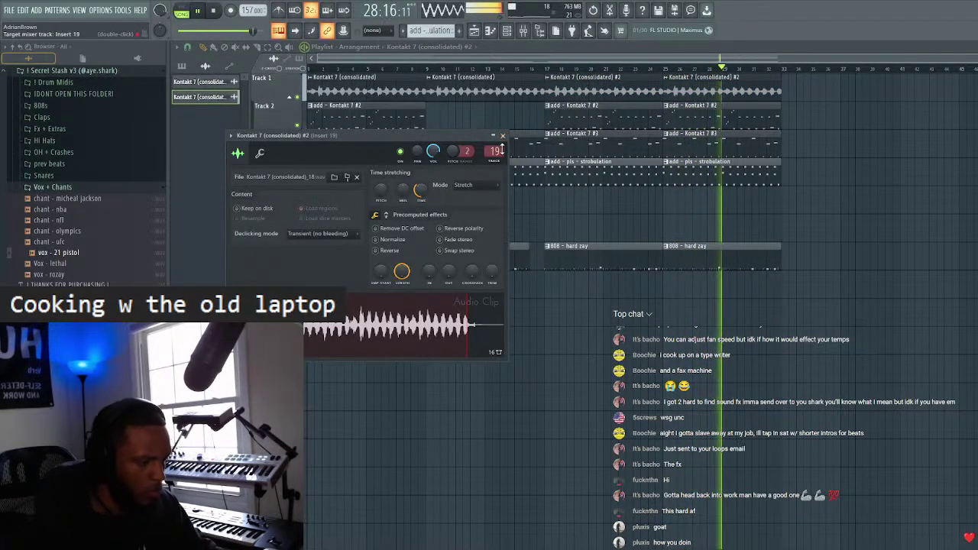
{"action": "left_click", "coordinate": [501, 136]}
{"action": "key", "text": "space"}
{"action": "key", "text": "space"}
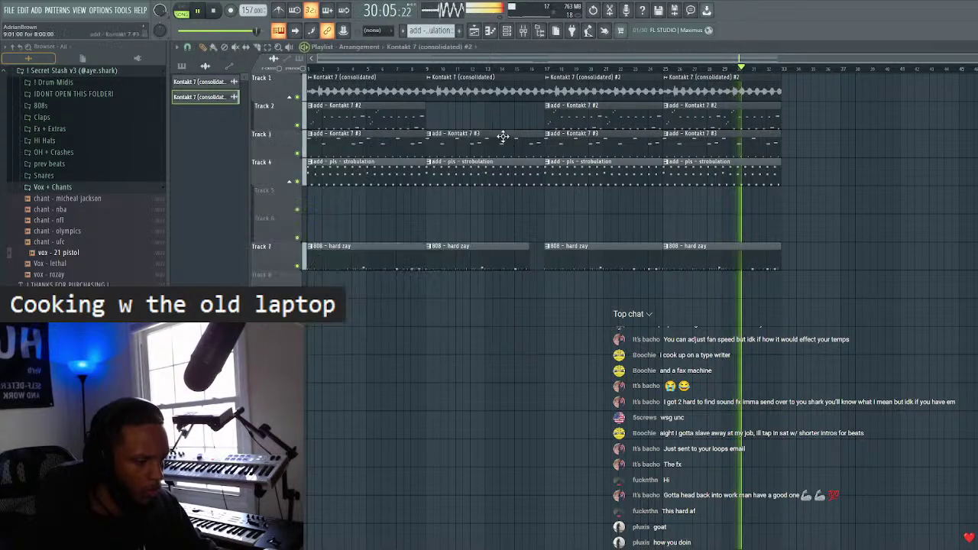
- Select bars 17 to 32 in the playlist and restart playback looping that section
{"action": "left_click_drag", "start_coordinate": [547, 68], "coordinate": [780, 69]}
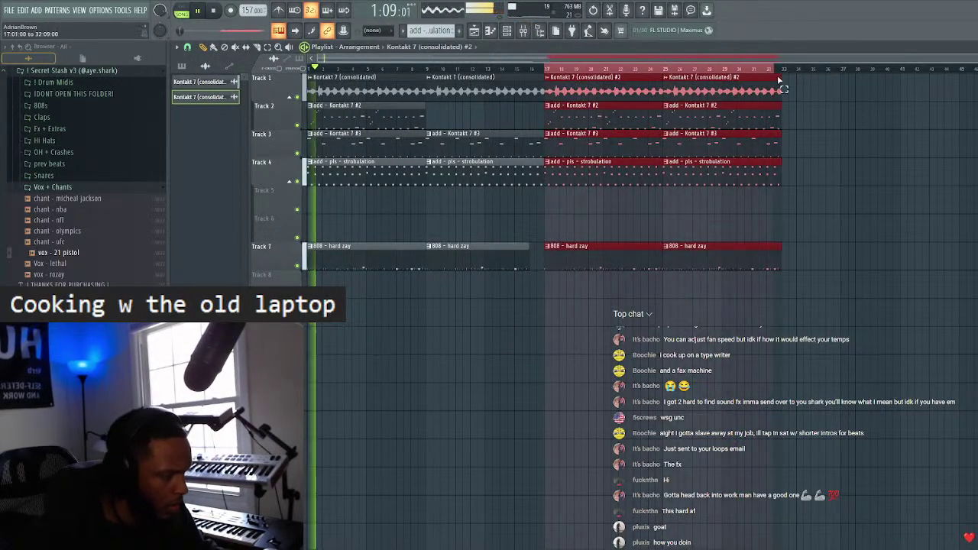
{"action": "key", "text": "space"}
{"action": "key", "text": "space"}
- Load Gross Beat into the first effect slot of mixer track Insert 28
{"action": "left_click", "coordinate": [555, 32]}
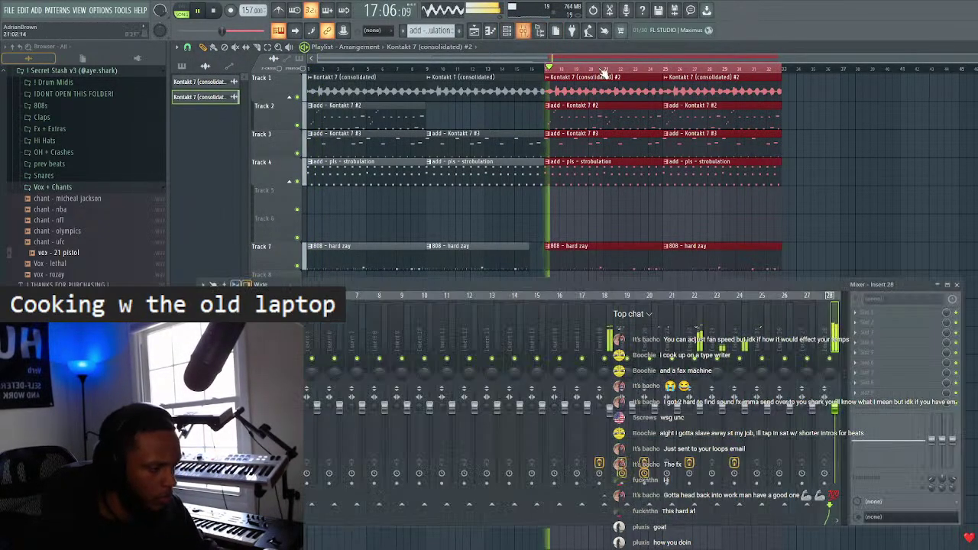
{"action": "left_click", "coordinate": [866, 317]}
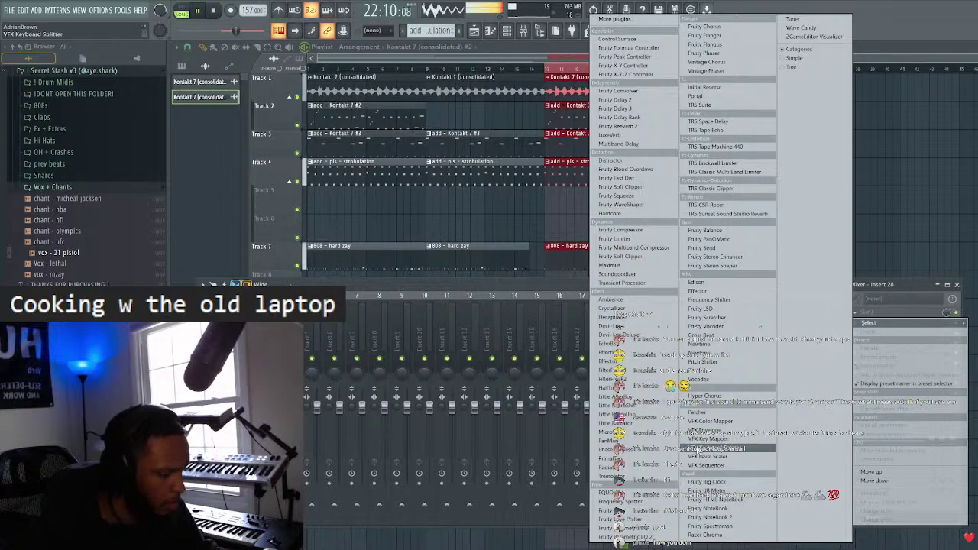
{"action": "left_click", "coordinate": [701, 335]}
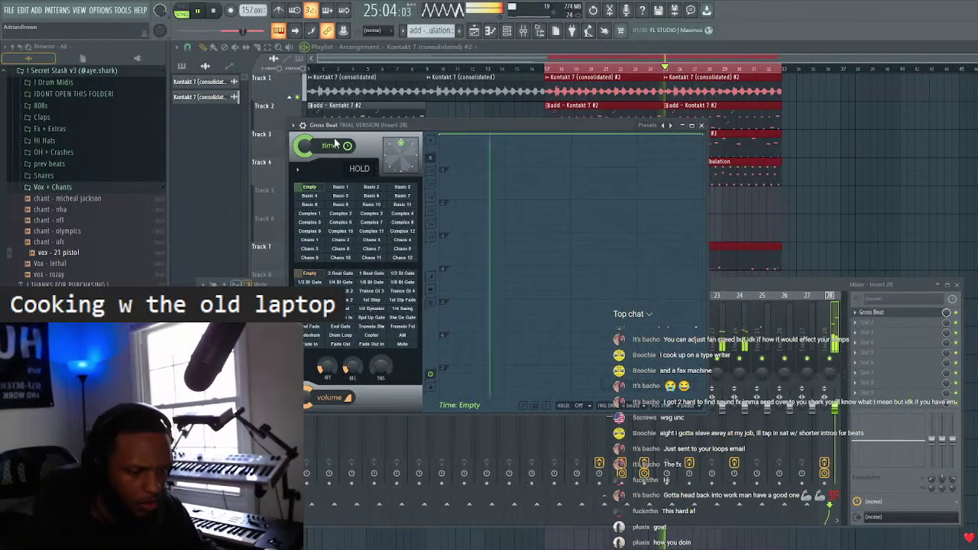
- Load the Matrix Gross Beat Bank preset from the Matrix Effect Collection into Gross Beat and set its volume slot to Empty
{"action": "scroll", "coordinate": [84, 191], "scroll_direction": "up", "scroll_amount": 4}
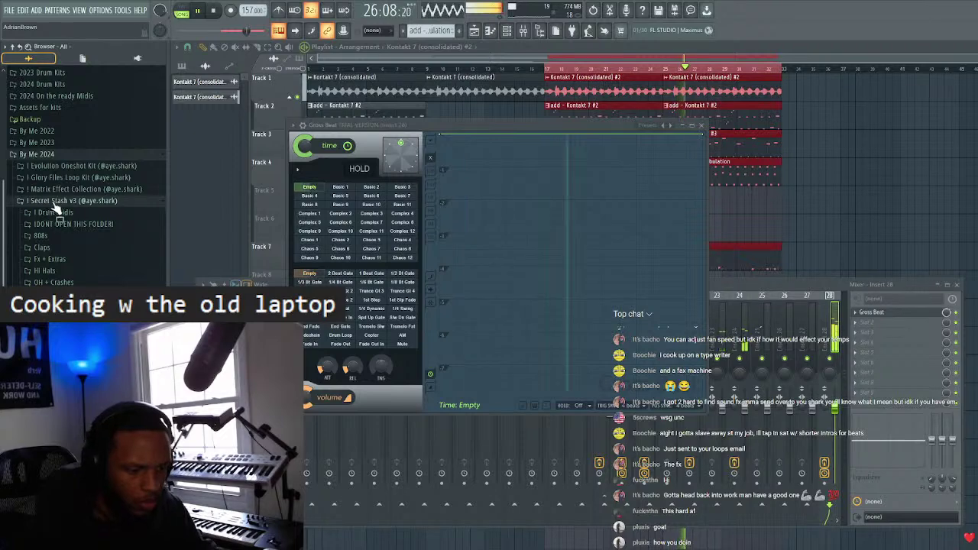
{"action": "left_click", "coordinate": [77, 189]}
{"action": "left_click", "coordinate": [80, 139]}
{"action": "left_click_drag", "start_coordinate": [80, 153], "coordinate": [328, 174]}
{"action": "left_click", "coordinate": [403, 339]}
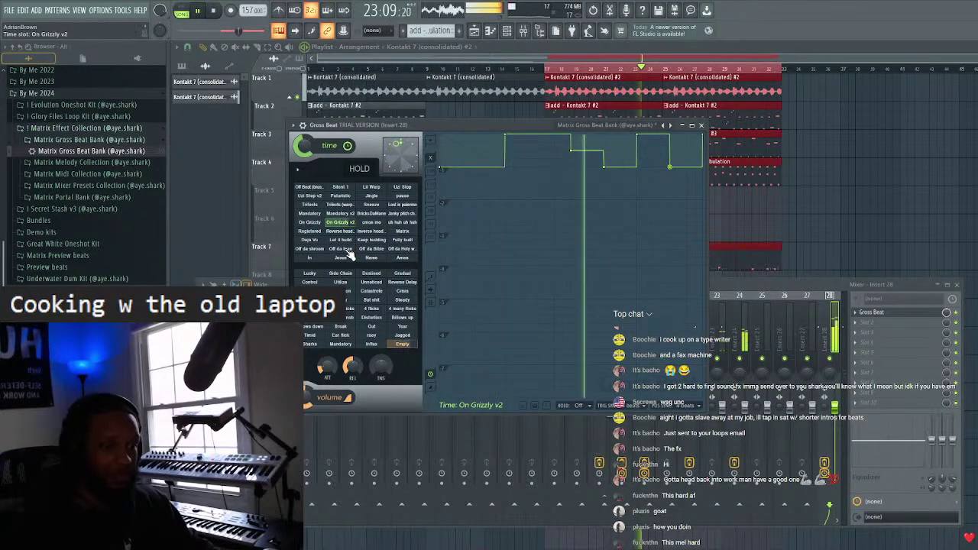
- Audition the Gross Beat time slots Off da lean, Let it build and Keep building on the looped section, leaving Keep building selected
{"action": "left_click", "coordinate": [344, 249]}
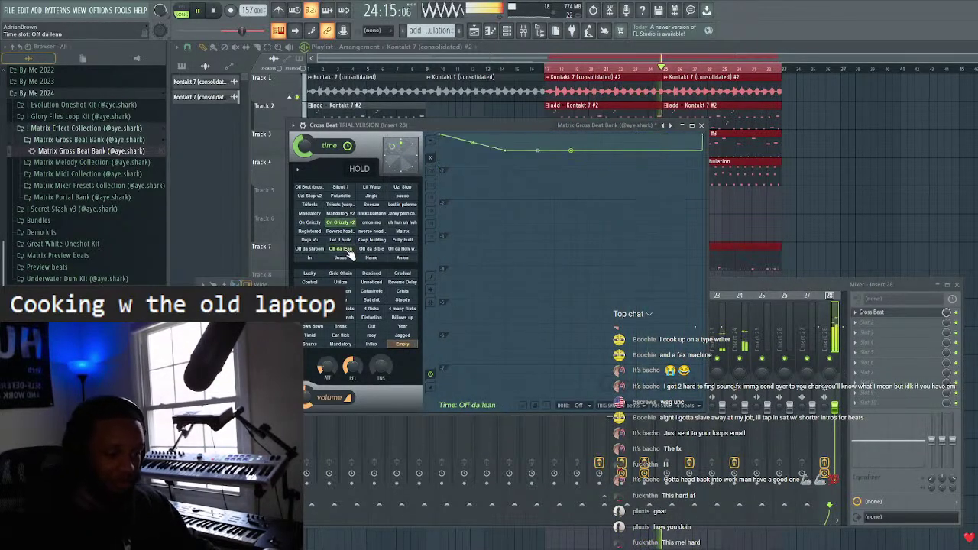
{"action": "left_click", "coordinate": [351, 240]}
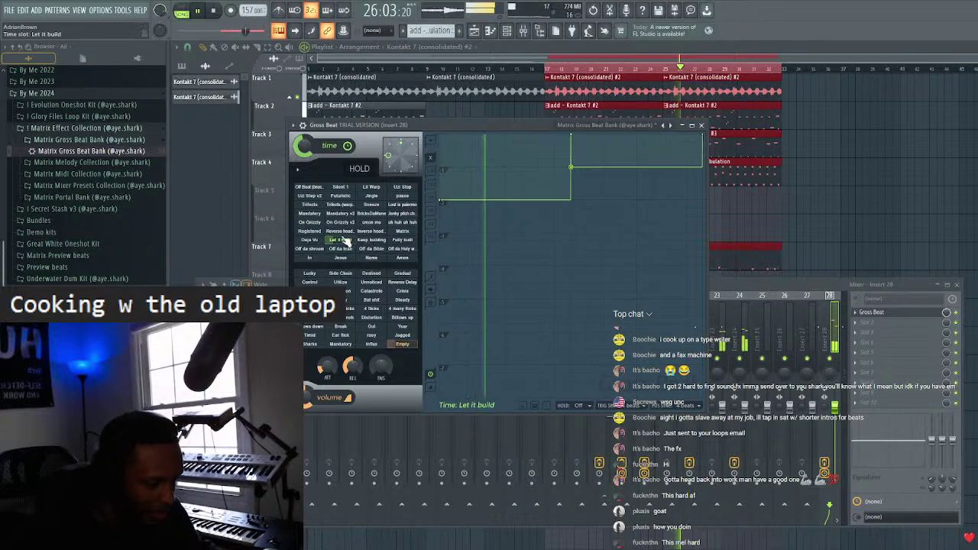
{"action": "key", "text": "space"}
{"action": "key", "text": "space"}
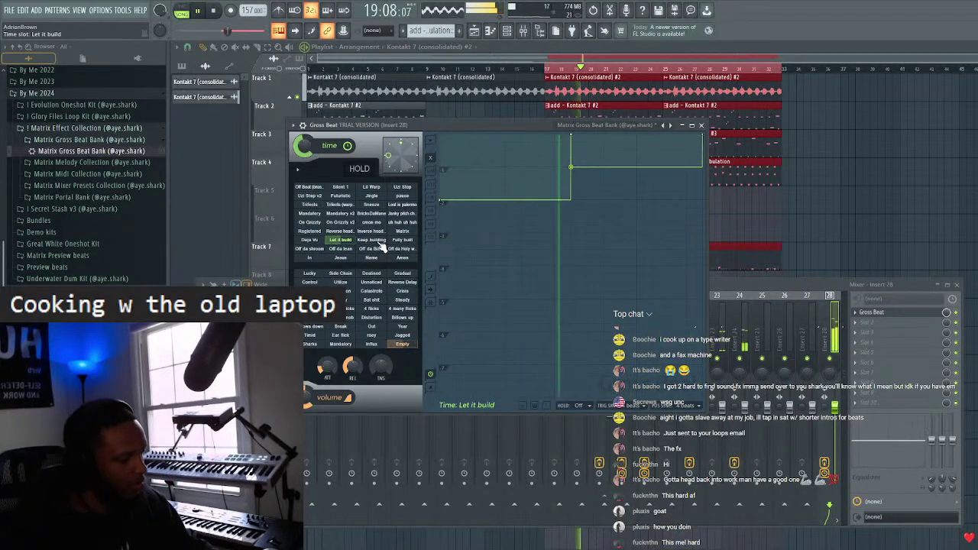
{"action": "left_click", "coordinate": [372, 240]}
{"action": "key", "text": "space"}
{"action": "key", "text": "space"}
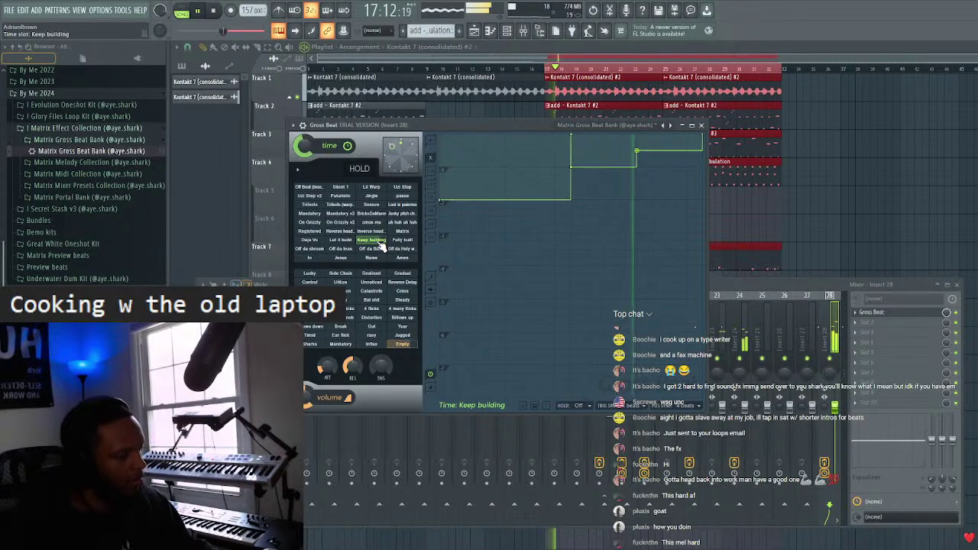
- Audition the Gross Beat time slots Fully built and On Grizzly v2, keep On Grizzly v2, and close Gross Beat
{"action": "left_click", "coordinate": [402, 242]}
{"action": "key", "text": "space"}
{"action": "key", "text": "space"}
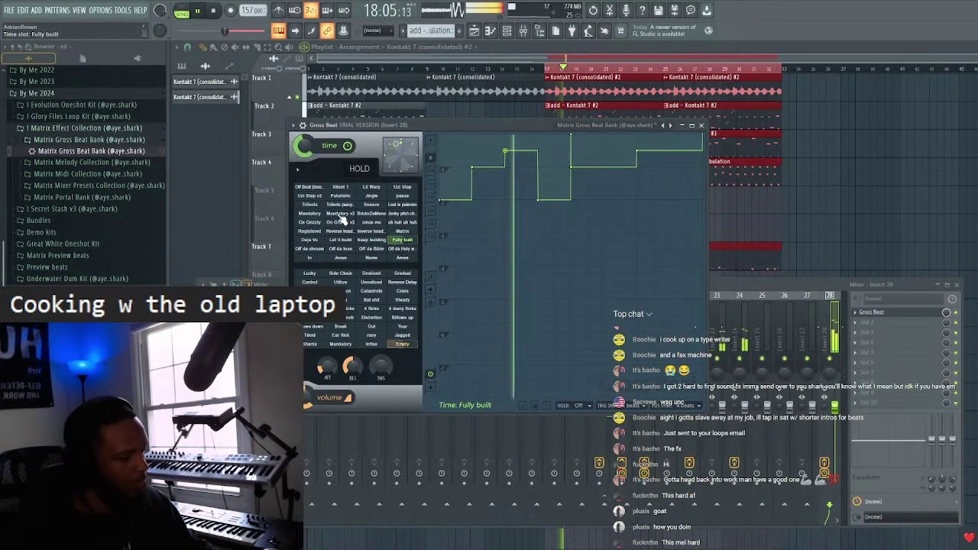
{"action": "left_click", "coordinate": [341, 222]}
{"action": "key", "text": "space"}
{"action": "key", "text": "space"}
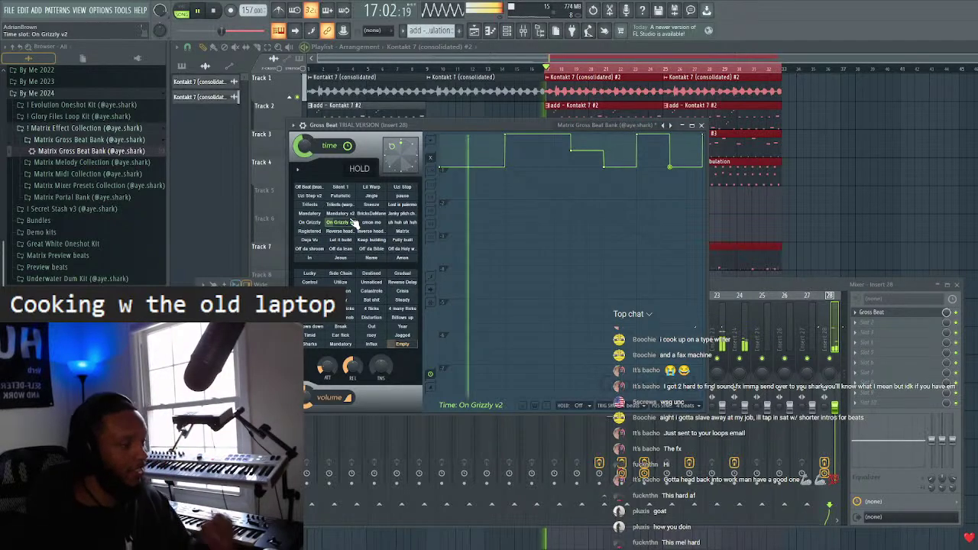
{"action": "left_click", "coordinate": [701, 125]}
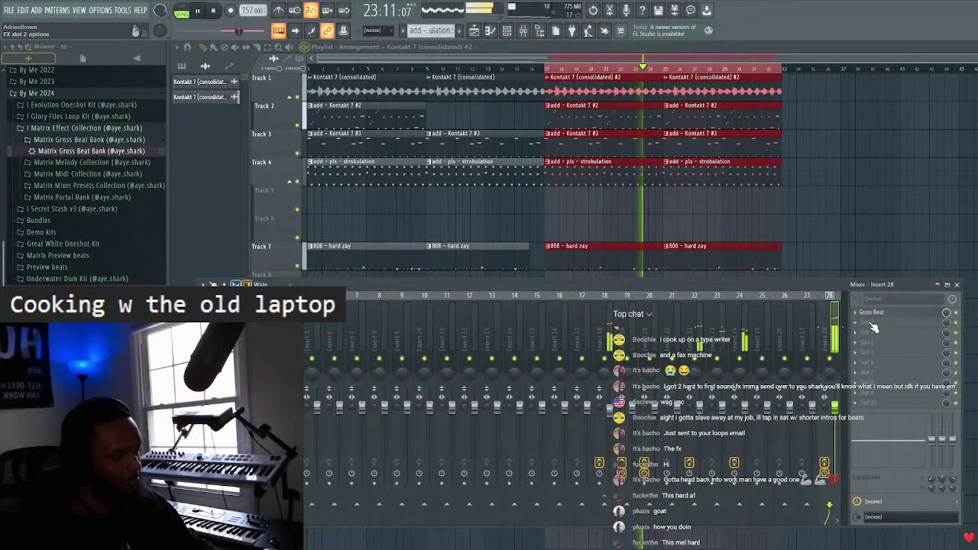
- Check the Fruity parametric EQ 2 curve on mixer track Insert 18 as a reference
{"action": "left_click", "coordinate": [853, 329]}
{"action": "key", "text": "Escape"}
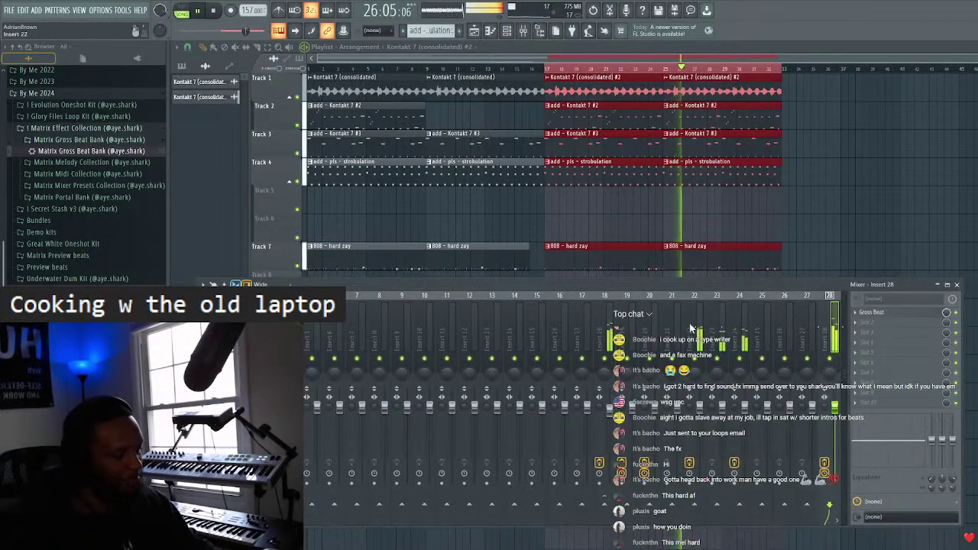
{"action": "left_click", "coordinate": [612, 328]}
{"action": "left_click", "coordinate": [890, 322]}
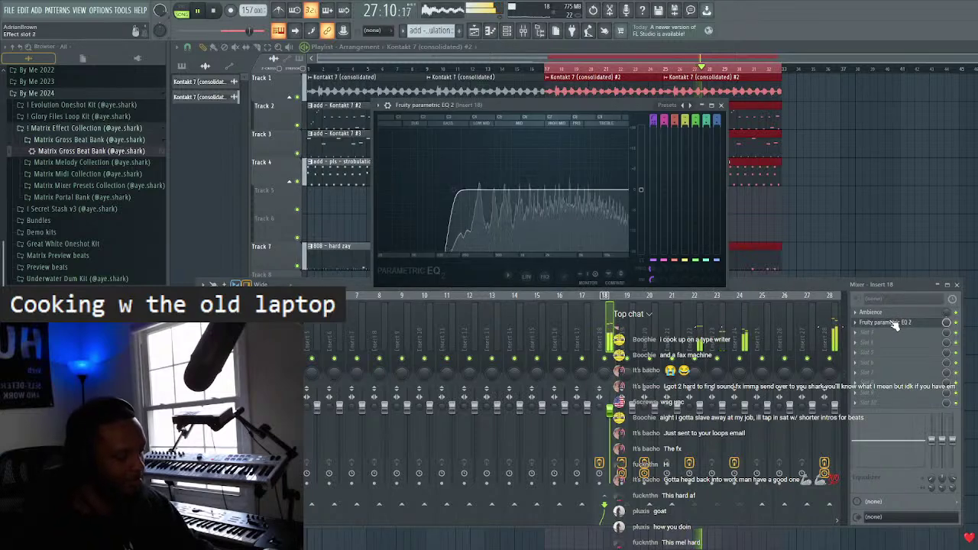
{"action": "left_click", "coordinate": [890, 322]}
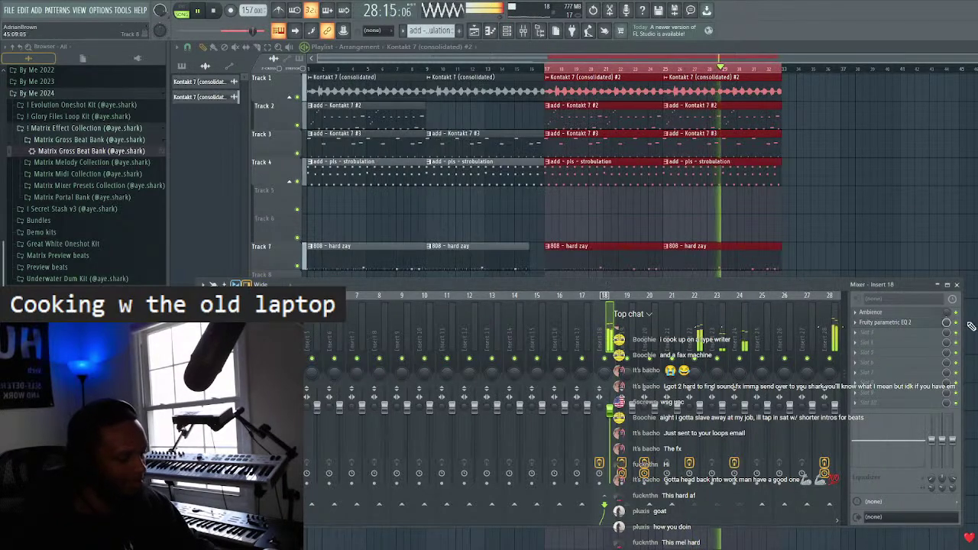
{"action": "left_click", "coordinate": [957, 285]}
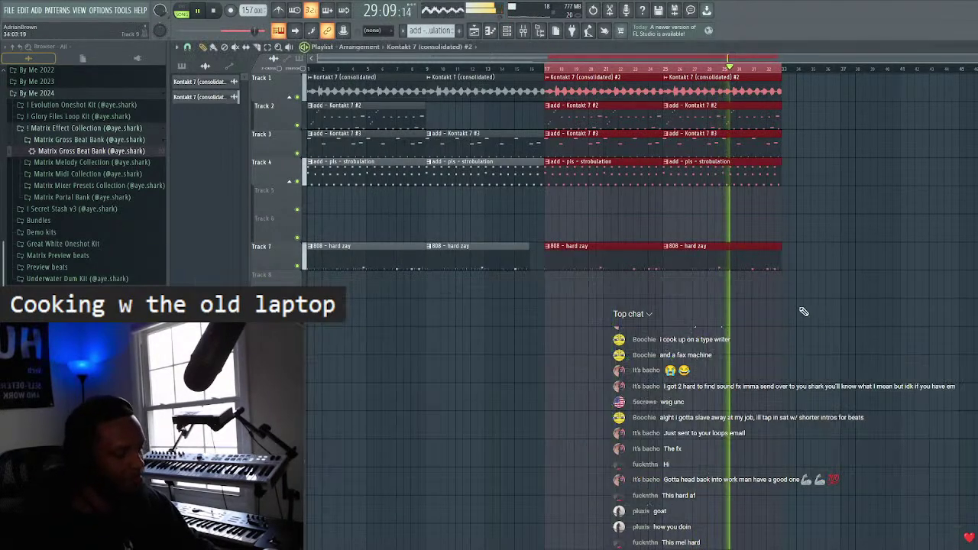
- Load Fruity parametric EQ 2 into the second effect slot of mixer track Insert 28
{"action": "left_click", "coordinate": [523, 31]}
{"action": "left_click", "coordinate": [833, 334]}
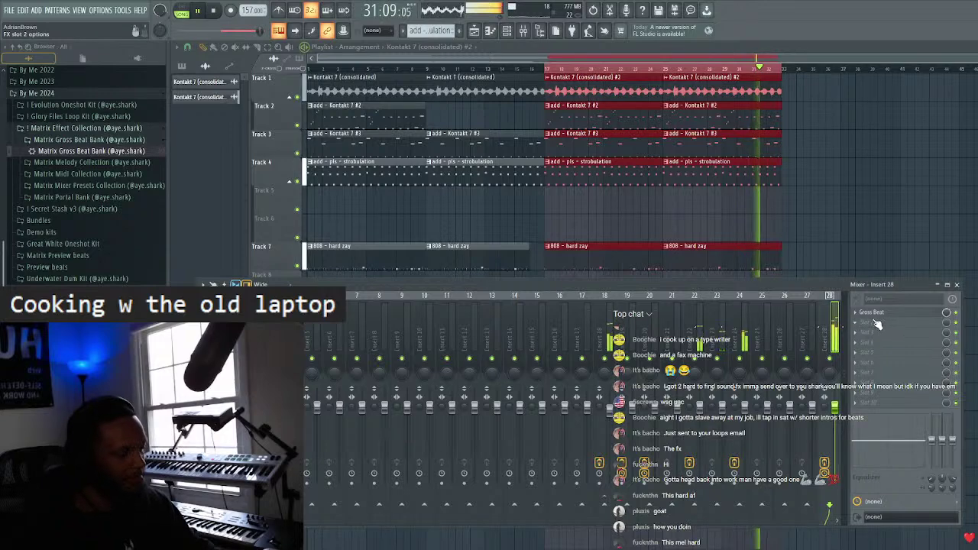
{"action": "left_click", "coordinate": [865, 326]}
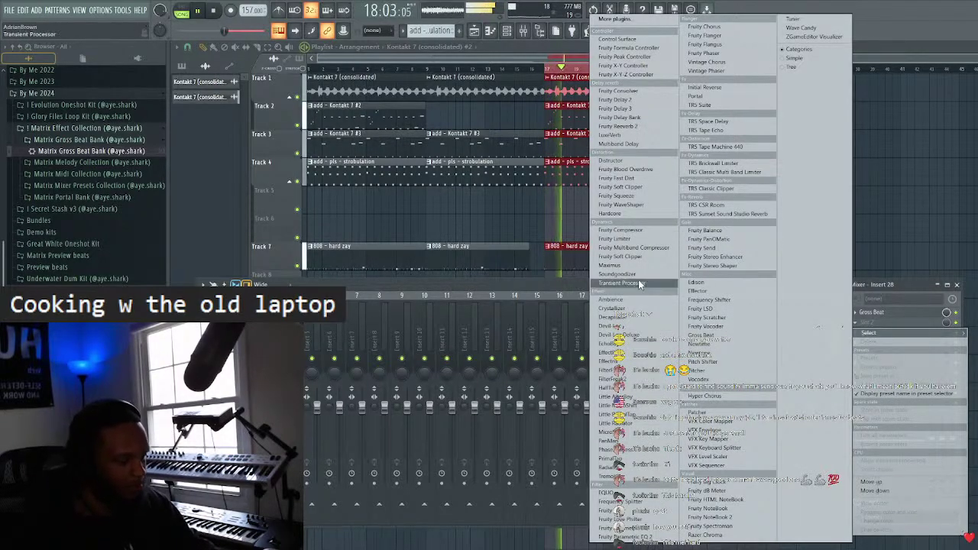
{"action": "left_click", "coordinate": [664, 538]}
- Turn the first EQ band on Insert 28 into a high-pass filter and raise its cutoff to roll off the lows
{"action": "right_click", "coordinate": [260, 208]}
{"action": "left_click", "coordinate": [305, 239]}
{"action": "left_click_drag", "start_coordinate": [260, 208], "coordinate": [308, 208]}
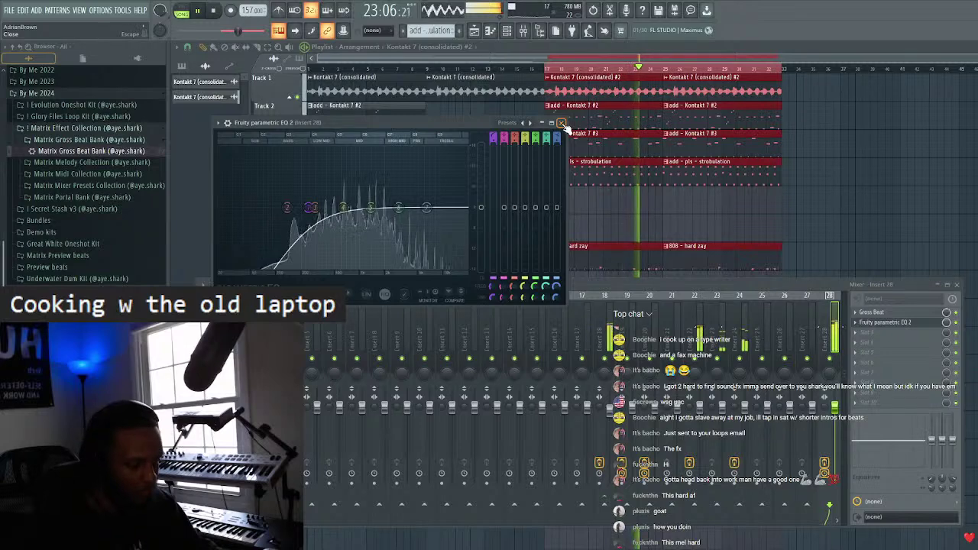
{"action": "left_click", "coordinate": [772, 175]}
{"action": "left_click", "coordinate": [956, 284]}
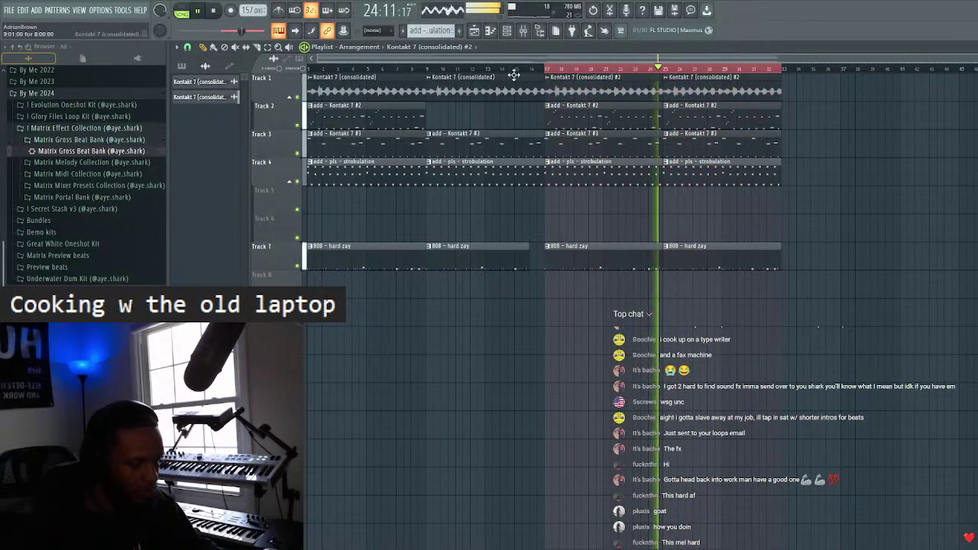
- Set the channel volume of the second Kontakt 7 (consolidated) audio channel to 69%
{"action": "key", "text": "F9"}
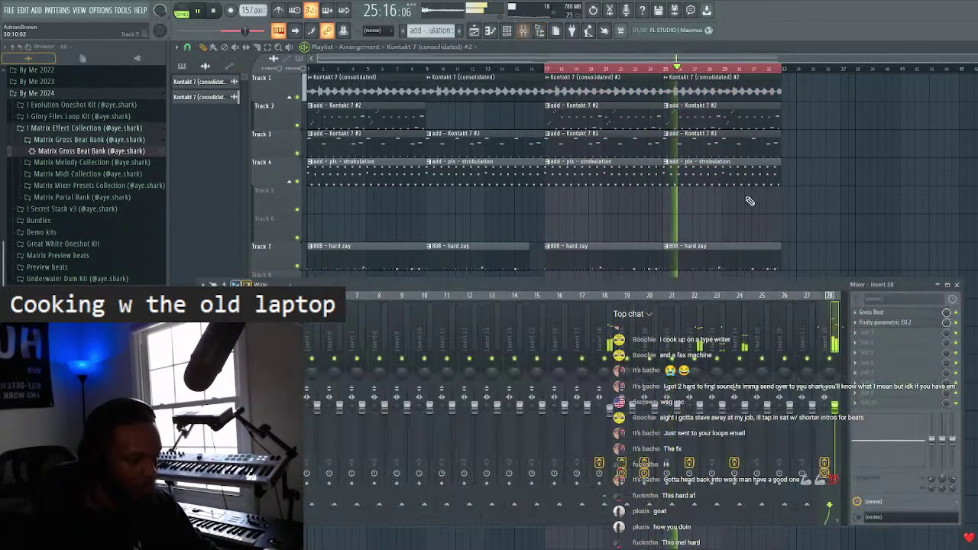
{"action": "left_click", "coordinate": [515, 31]}
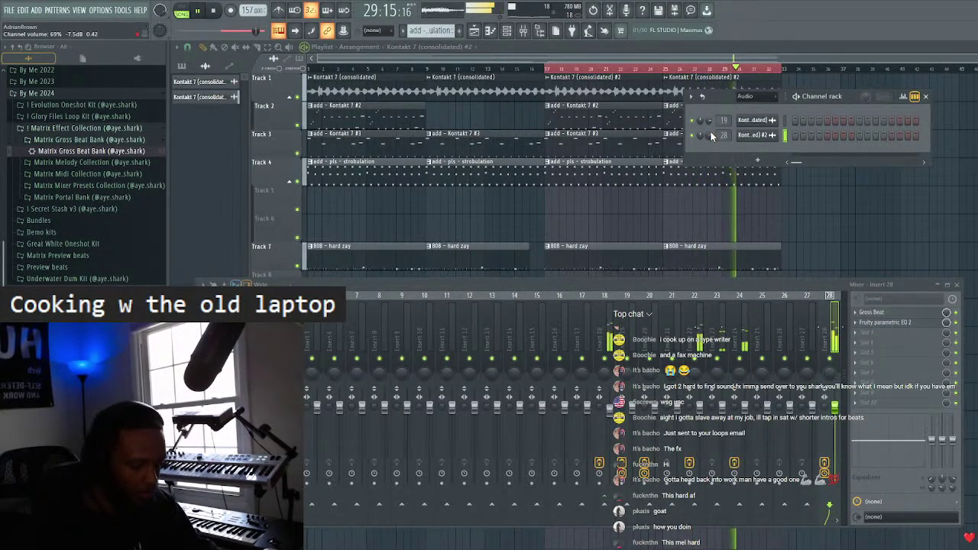
{"action": "left_click", "coordinate": [926, 99]}
{"action": "key", "text": "F9"}
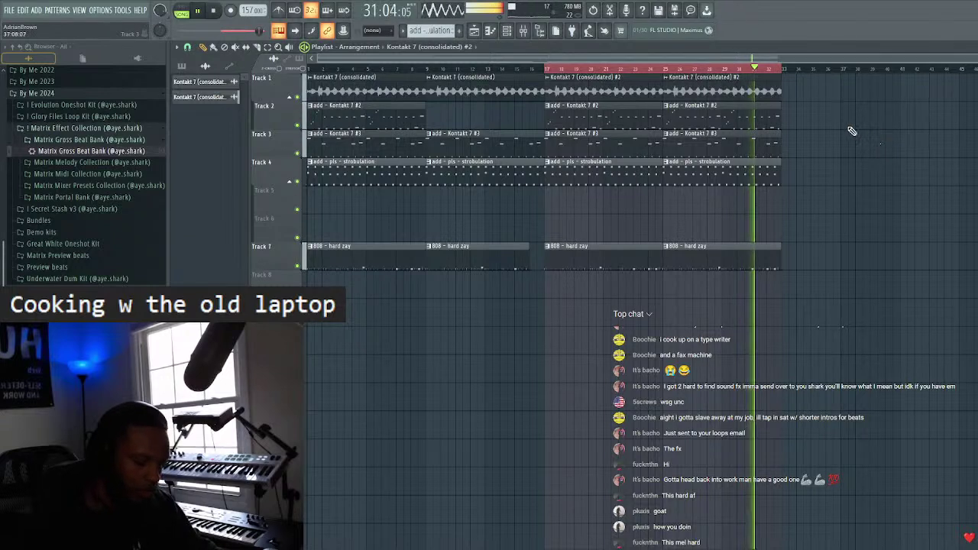
- Delete the add - Kontakt 7 #2 clip at bar 25 and copy eight bars of the Track 2 to 4 clips to bar 33
{"action": "left_click", "coordinate": [533, 68]}
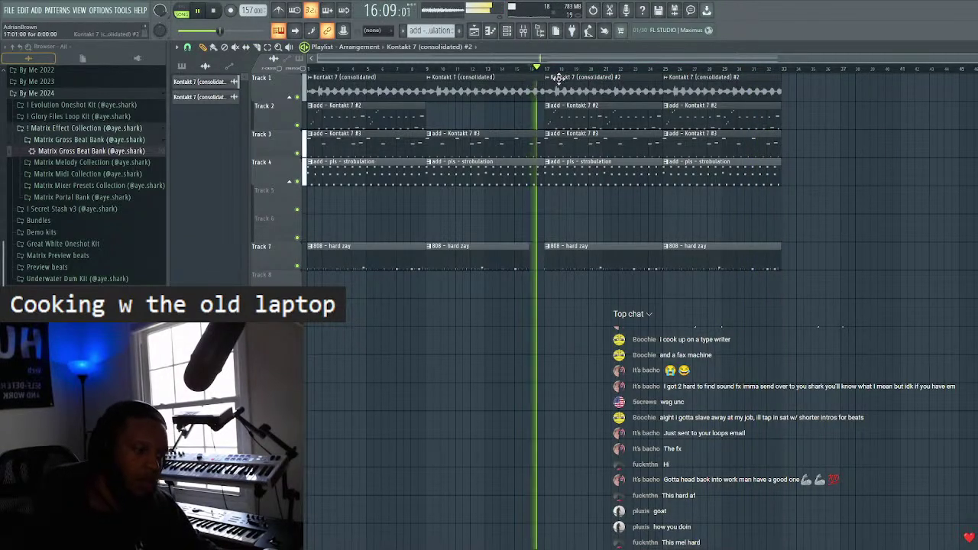
{"action": "left_click", "coordinate": [483, 69]}
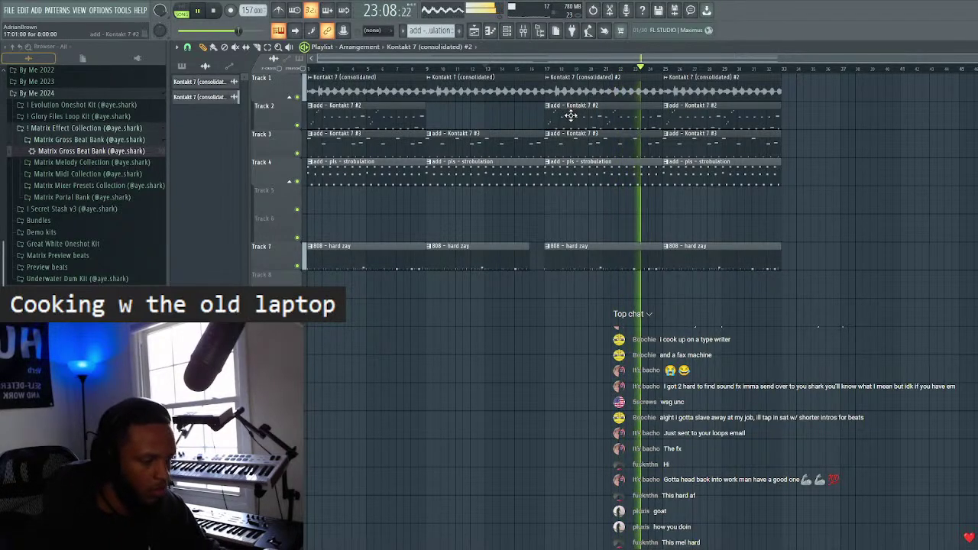
{"action": "right_click", "coordinate": [727, 114]}
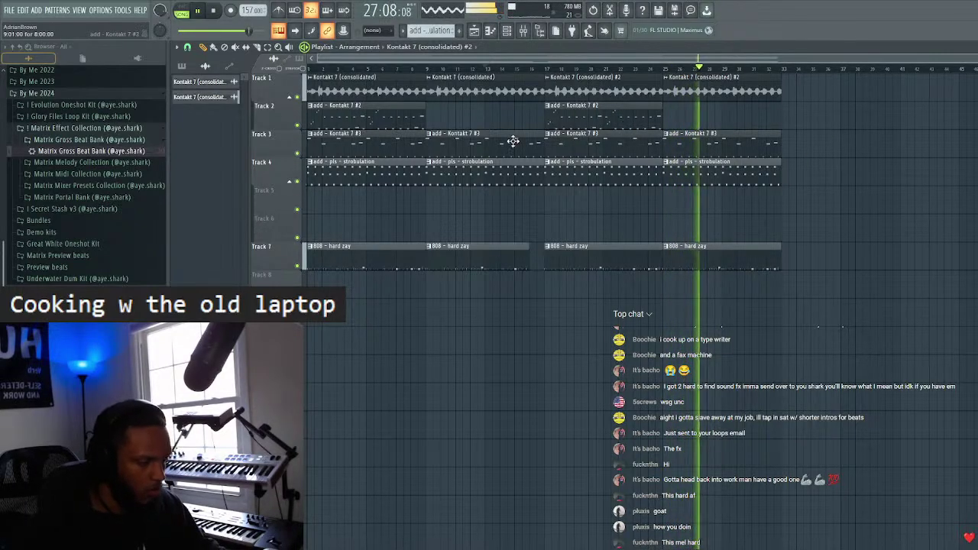
{"action": "left_click_drag", "start_coordinate": [634, 187], "coordinate": [833, 130]}
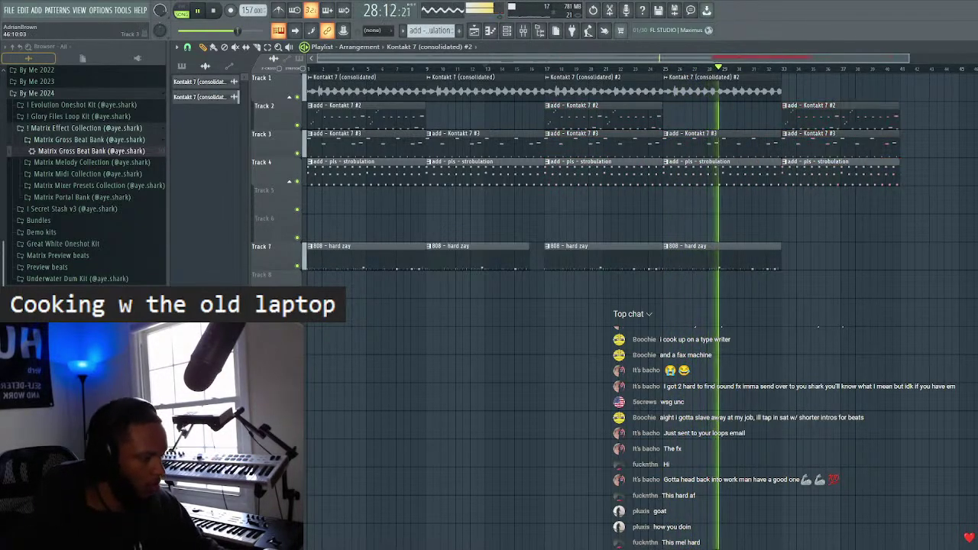
{"action": "scroll", "coordinate": [795, 71], "scroll_direction": "down", "scroll_amount": 1}
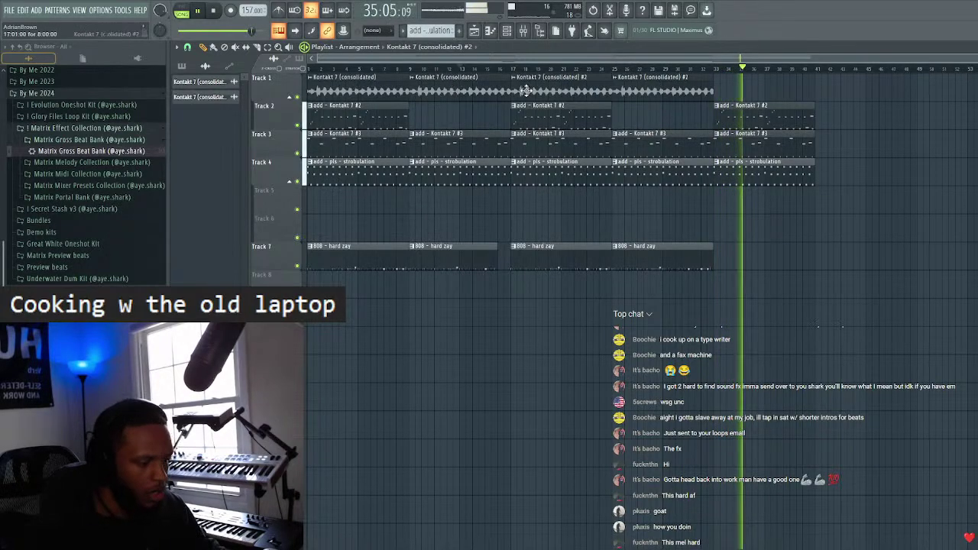
- Place isolated copies of the two Kontakt 7 audio clips at bar 45 and the add - Kontakt 7 #2 clip at bar 65
{"action": "left_click_drag", "start_coordinate": [570, 74], "coordinate": [884, 76]}
{"action": "left_click", "coordinate": [885, 77]}
{"action": "left_click", "coordinate": [923, 119]}
{"action": "scroll", "coordinate": [926, 118], "scroll_direction": "down", "scroll_amount": 2}
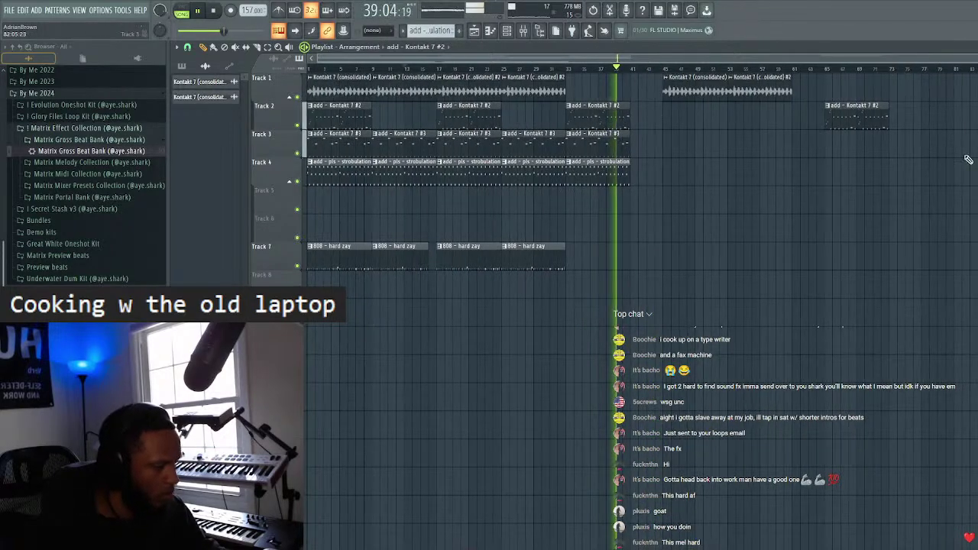
- Place an isolated add - Kontakt 7 #3 clip at bar 77 and an add - pls - strobulation clip at bar 89
{"action": "left_click", "coordinate": [932, 138]}
{"action": "scroll", "coordinate": [950, 163], "scroll_direction": "down", "scroll_amount": 8}
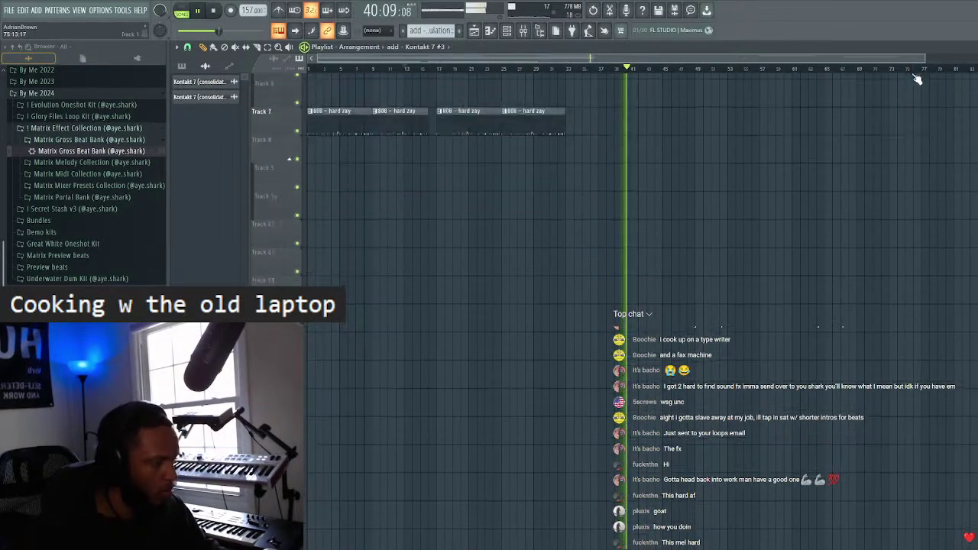
{"action": "scroll", "coordinate": [932, 137], "scroll_direction": "up", "scroll_amount": 10}
{"action": "scroll", "coordinate": [687, 195], "scroll_direction": "up", "scroll_amount": 1}
{"action": "left_click", "coordinate": [964, 177]}
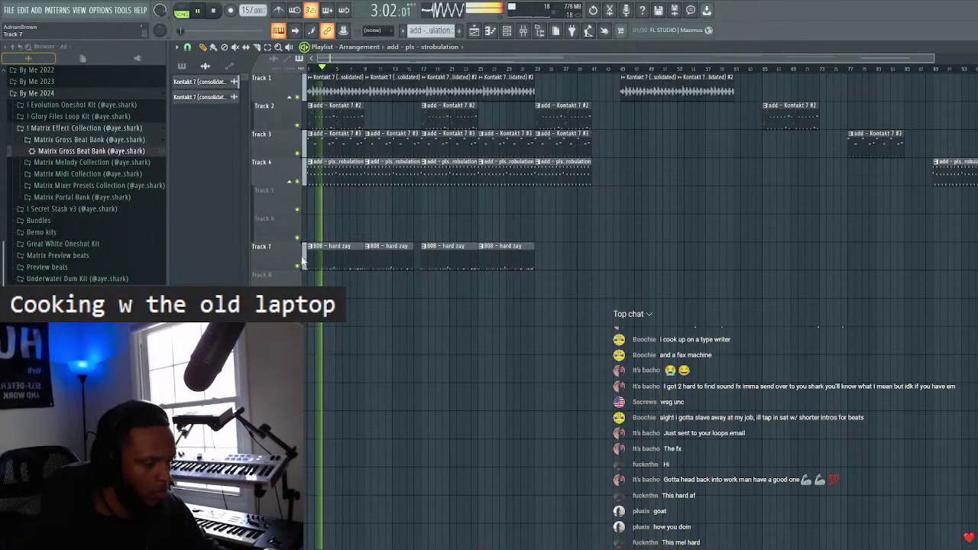
- Mute the 808 - hard zay track and open the list of mixer track states for the Master track
{"action": "left_click", "coordinate": [297, 266]}
{"action": "left_click", "coordinate": [536, 34]}
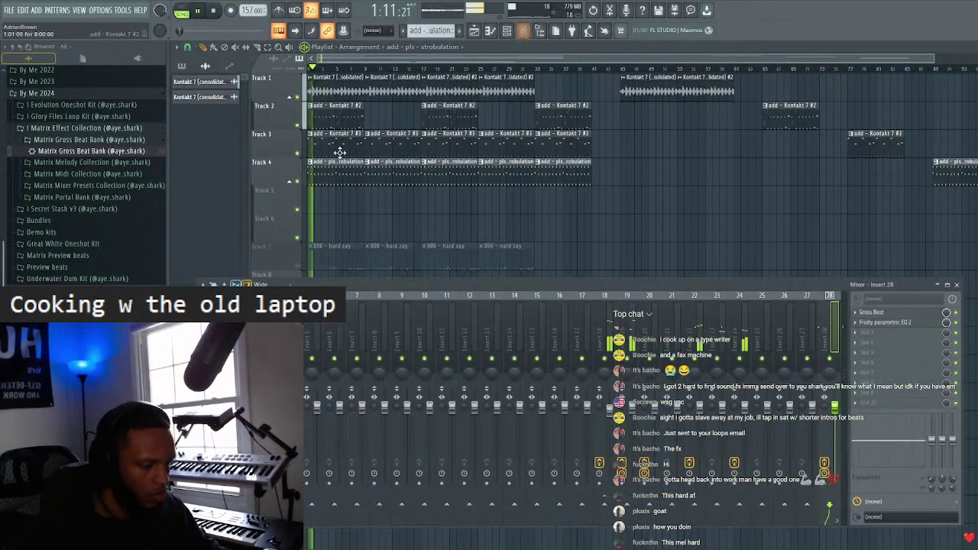
{"action": "right_click", "coordinate": [244, 336]}
{"action": "mouse_move", "coordinate": [321, 327]}
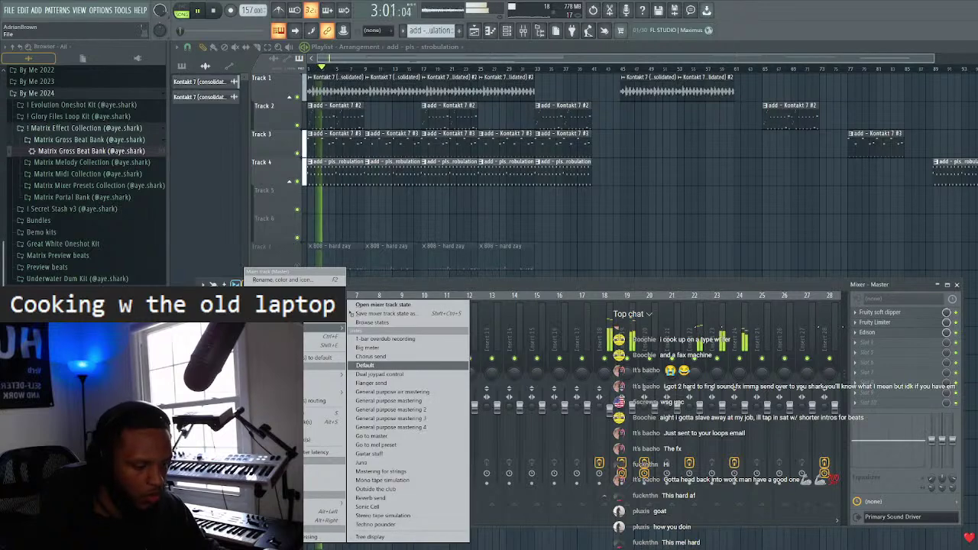
{"action": "key", "text": "Escape"}
{"action": "key", "text": "F9"}
- Select all clips on Tracks 1 to 4 and start an MP3 export into Da Block (E:) > 2024 On the ready Loops n starters > Apr
{"action": "left_click_drag", "start_coordinate": [971, 74], "coordinate": [282, 164]}
{"action": "key", "text": "ctrl+shift+r"}
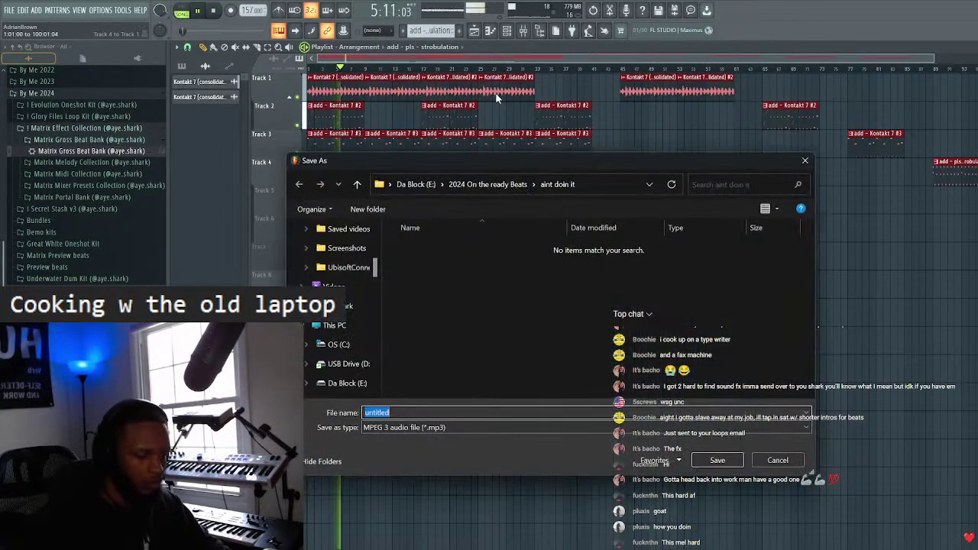
{"action": "left_click", "coordinate": [345, 383]}
{"action": "scroll", "coordinate": [471, 335], "scroll_direction": "down", "scroll_amount": 3}
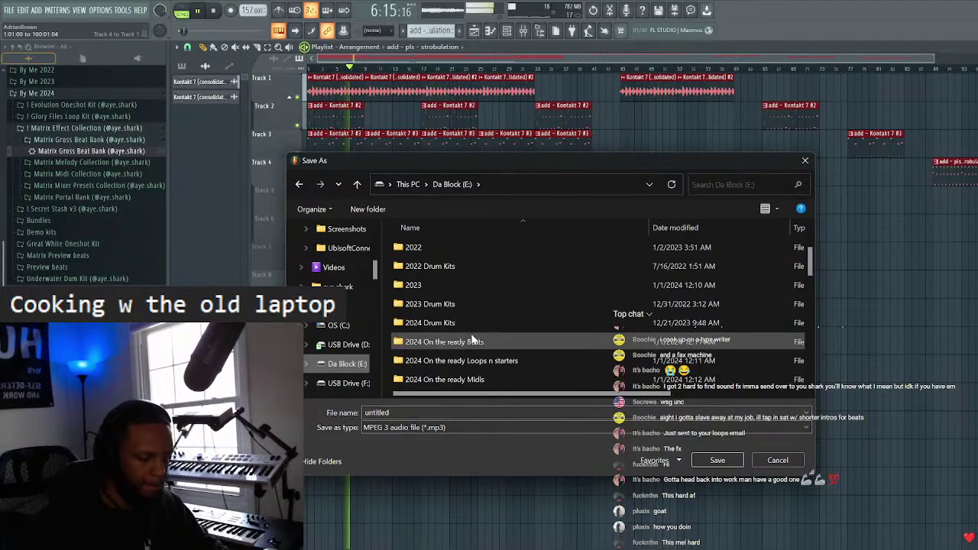
{"action": "scroll", "coordinate": [473, 336], "scroll_direction": "up", "scroll_amount": 1}
{"action": "left_click", "coordinate": [484, 303]}
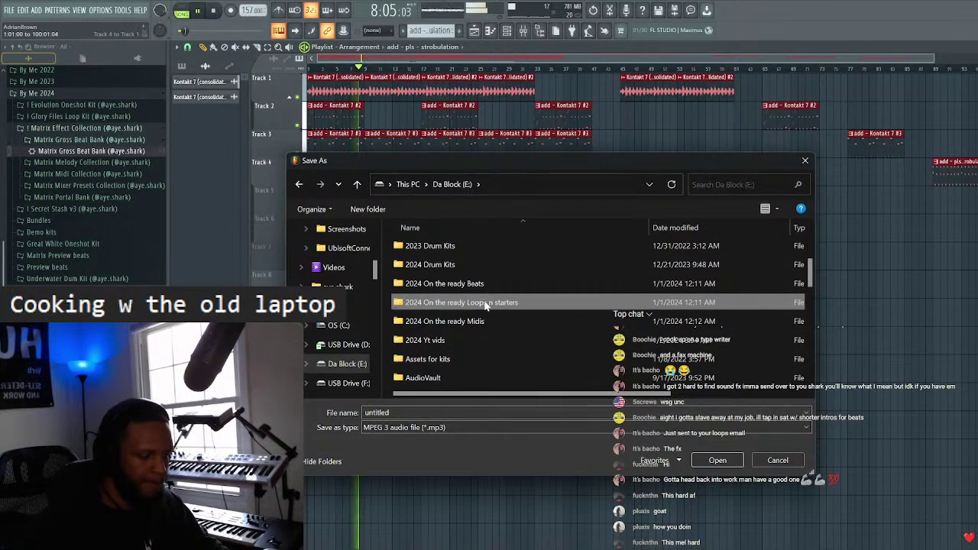
{"action": "double_click", "coordinate": [484, 303]}
{"action": "double_click", "coordinate": [446, 249]}
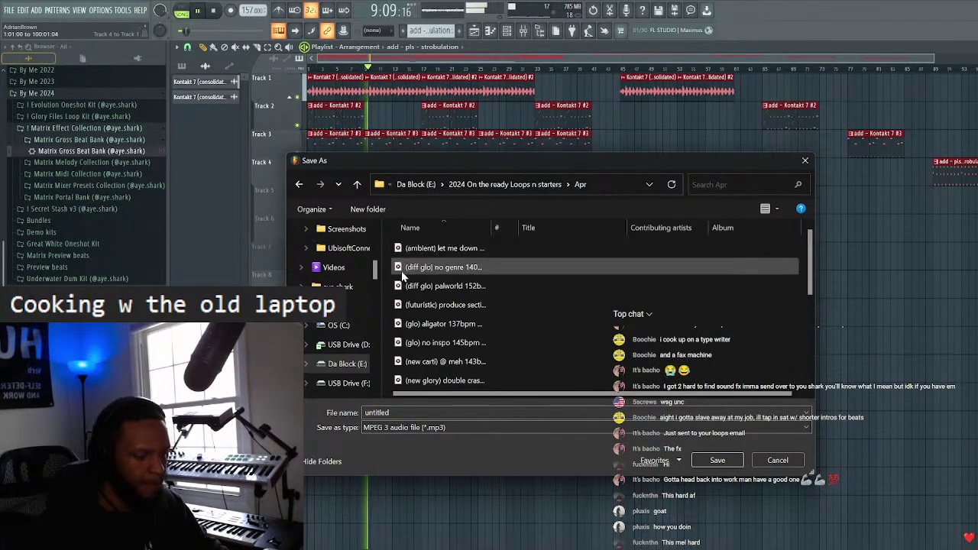
{"action": "double_click", "coordinate": [377, 413]}
{"action": "type", "text": "(trap) red eyes 157bpm @aye.shark"}
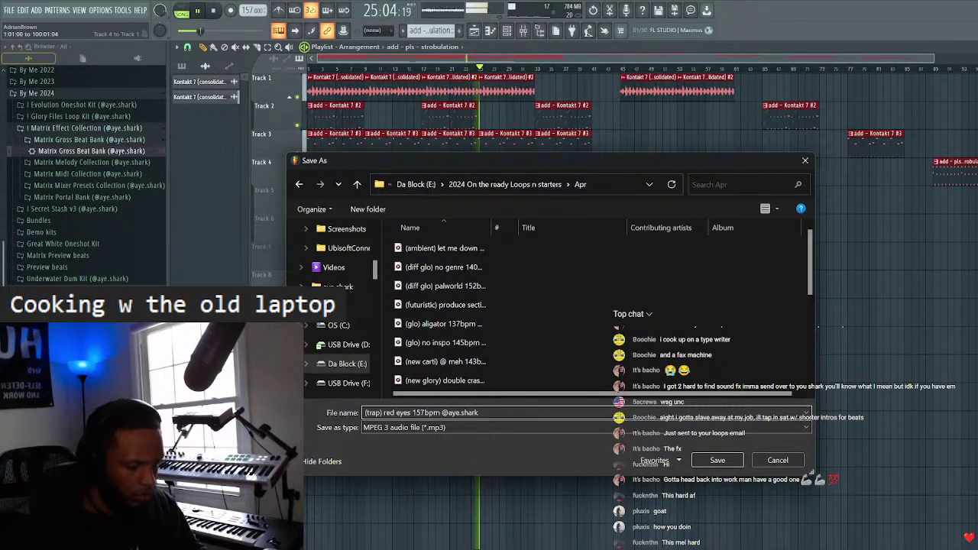
{"action": "key", "text": "Return"}
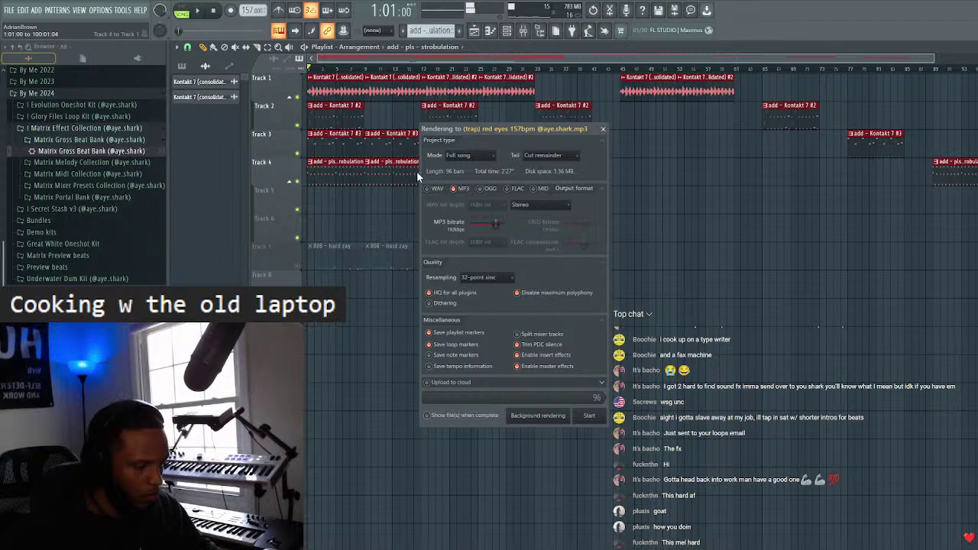
{"action": "left_click", "coordinate": [603, 417]}
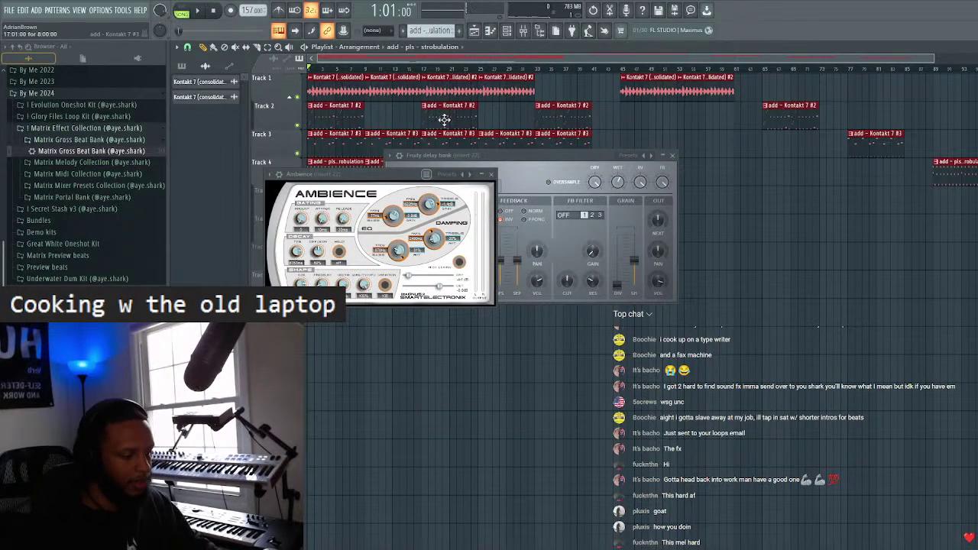
- Consolidate all the playlist clips into one audio clip, close the leftover plugin windows, and play the result
{"action": "key", "text": "F12"}
{"action": "key", "text": "space"}
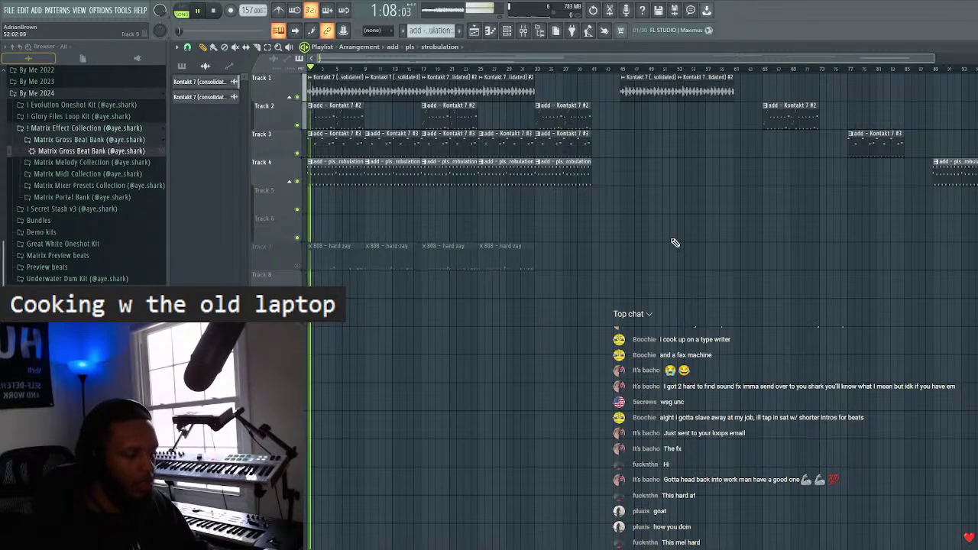
{"action": "key", "text": "ctrl+a"}
{"action": "key", "text": "ctrl+alt+c"}
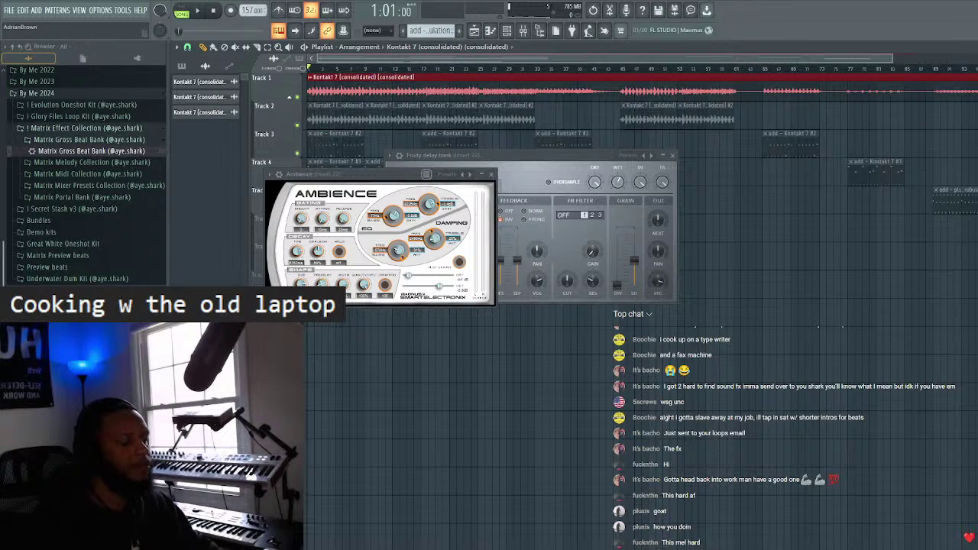
{"action": "left_click", "coordinate": [708, 388]}
{"action": "key", "text": "space"}
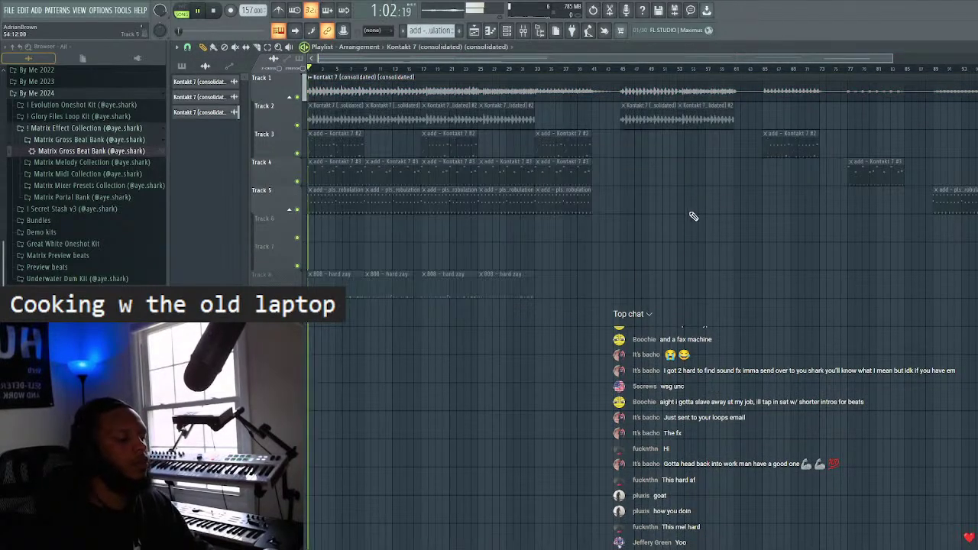
- Move the muted source clips on Tracks 2 to 5 down twelve tracks, leaving the consolidated melody clip on Track 1
{"action": "left_click_drag", "start_coordinate": [970, 99], "coordinate": [277, 225]}
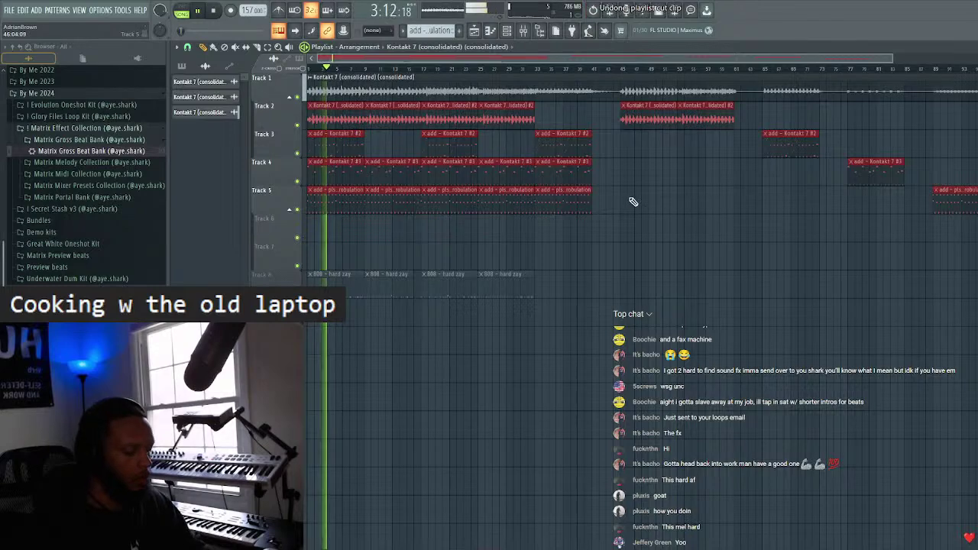
{"action": "key", "text": "Down"}
{"action": "key", "text": "Down"}
{"action": "key", "text": "Down"}
{"action": "key", "text": "Down"}
{"action": "key", "text": "Down"}
{"action": "key", "text": "Down"}
{"action": "key", "text": "Down"}
{"action": "key", "text": "Down"}
{"action": "key", "text": "Down"}
{"action": "key", "text": "Down"}
{"action": "key", "text": "Down"}
{"action": "key", "text": "Down"}
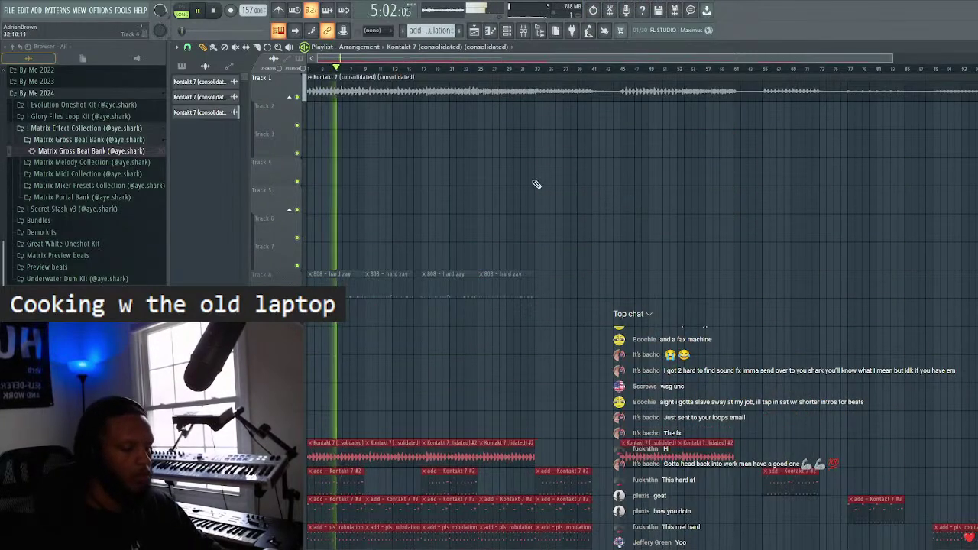
- Unmute the four 808 - hard zay clips and move them from Track 8 up to Track 5
{"action": "left_click", "coordinate": [308, 274]}
{"action": "left_click", "coordinate": [337, 428]}
{"action": "left_click_drag", "start_coordinate": [641, 243], "coordinate": [625, 268]}
{"action": "key", "text": "Up"}
{"action": "key", "text": "Up"}
{"action": "key", "text": "Up"}
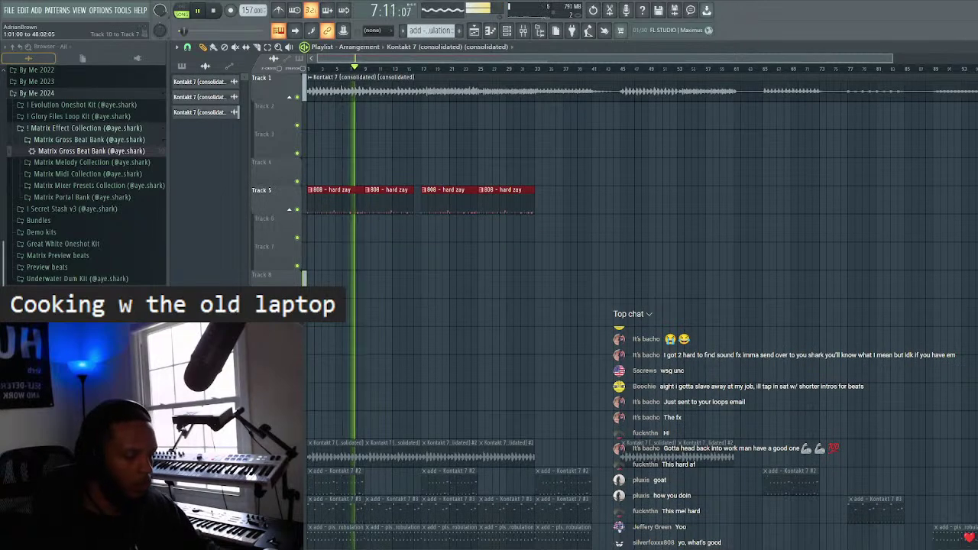
{"action": "left_click", "coordinate": [647, 221]}
- Delete the isolated stem clips after bar 41 and trim the consolidated melody clip on Track 1 to 32 bars
{"action": "scroll", "coordinate": [647, 71], "scroll_direction": "down", "scroll_amount": 2}
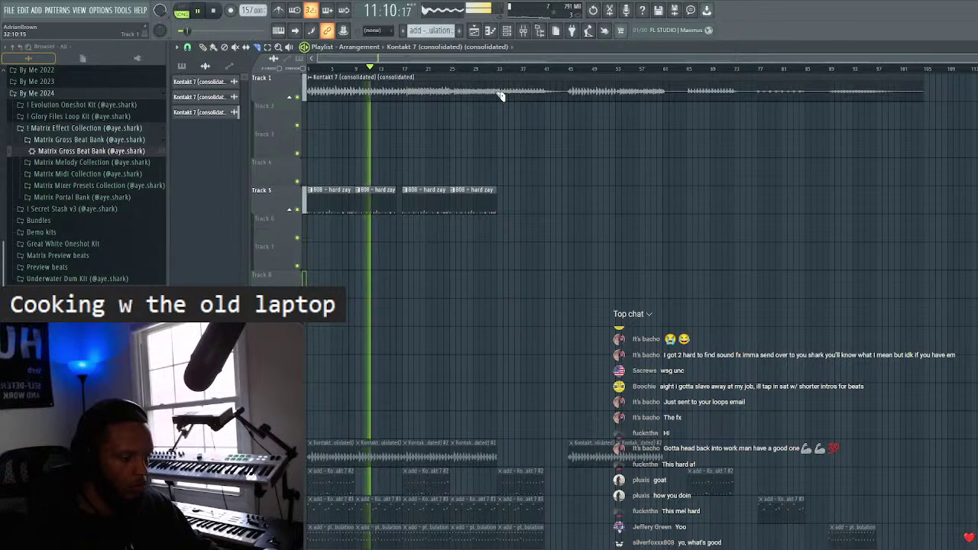
{"action": "scroll", "coordinate": [873, 312], "scroll_direction": "down", "scroll_amount": 3}
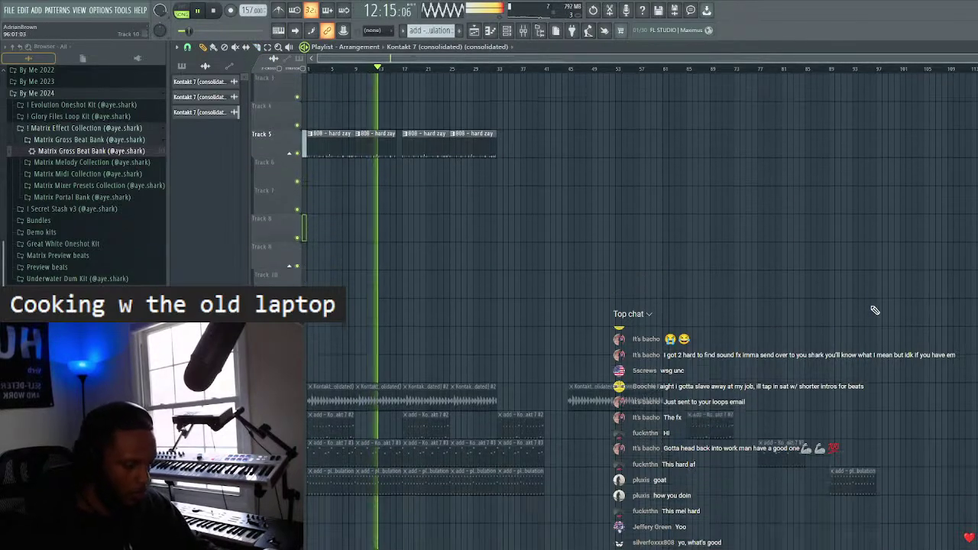
{"action": "left_click_drag", "start_coordinate": [926, 328], "coordinate": [665, 474]}
{"action": "scroll", "coordinate": [611, 271], "scroll_direction": "up", "scroll_amount": 3}
{"action": "left_click", "coordinate": [531, 31]}
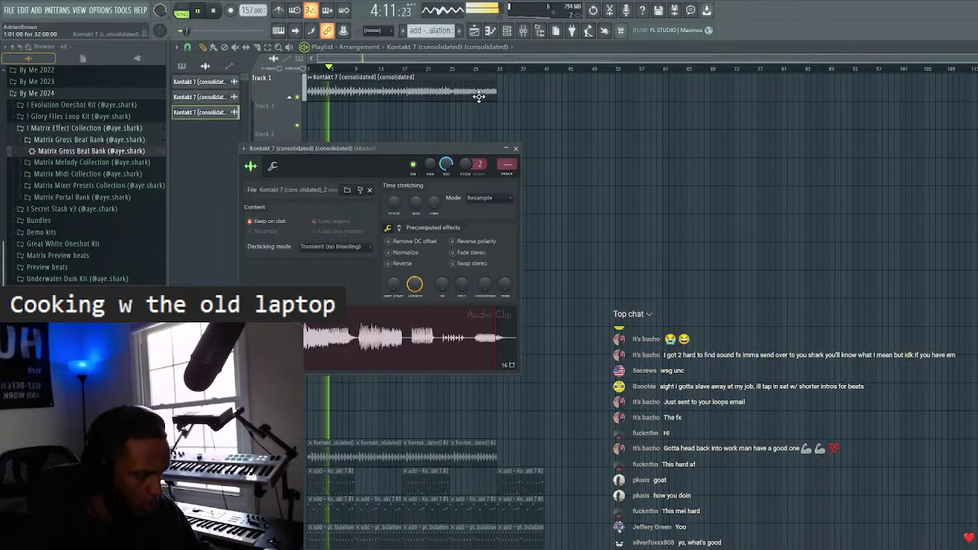
- Set the consolidated melody clip's time-stretching mode to Stretch and route it to mixer track Insert 17
{"action": "left_click", "coordinate": [485, 198]}
{"action": "left_click", "coordinate": [487, 227]}
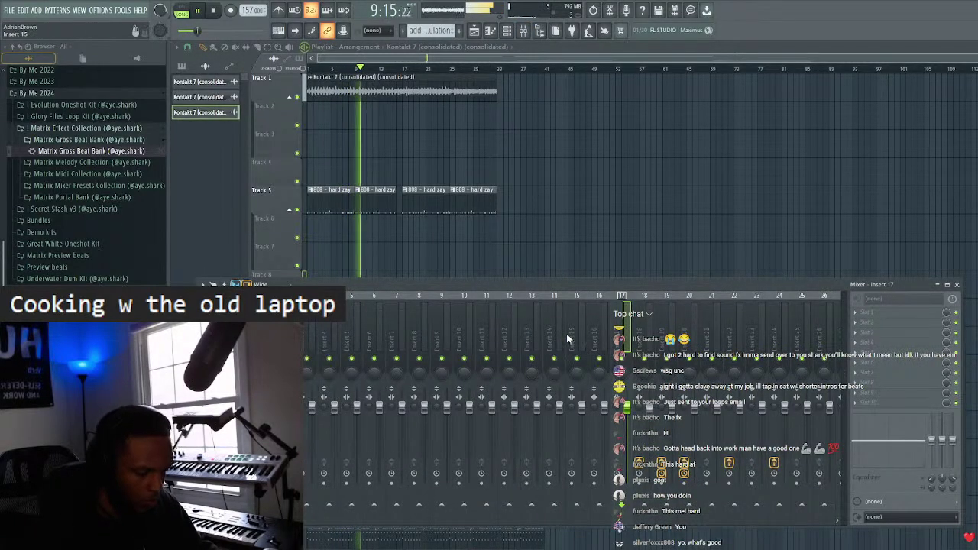
{"action": "right_click", "coordinate": [632, 336]}
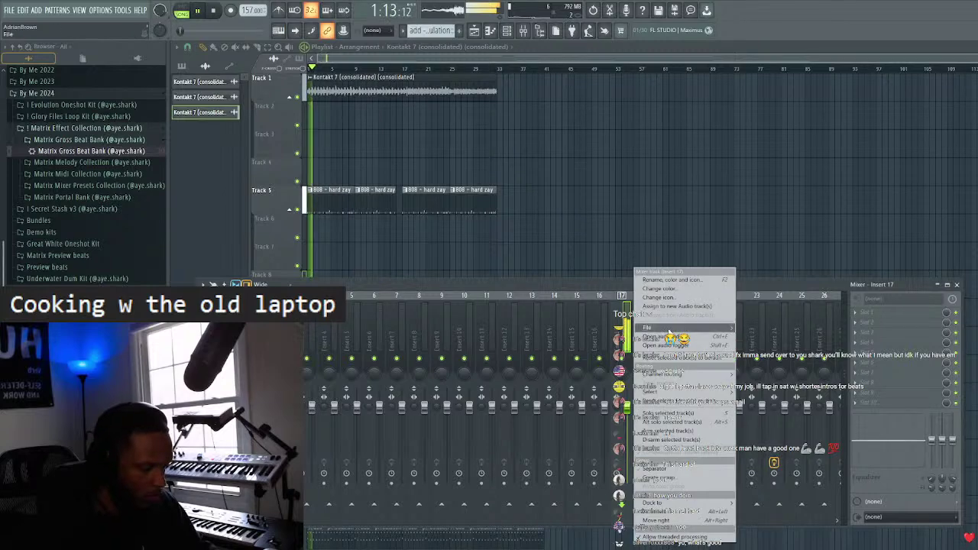
{"action": "mouse_move", "coordinate": [687, 327]}
{"action": "left_click", "coordinate": [780, 489]}
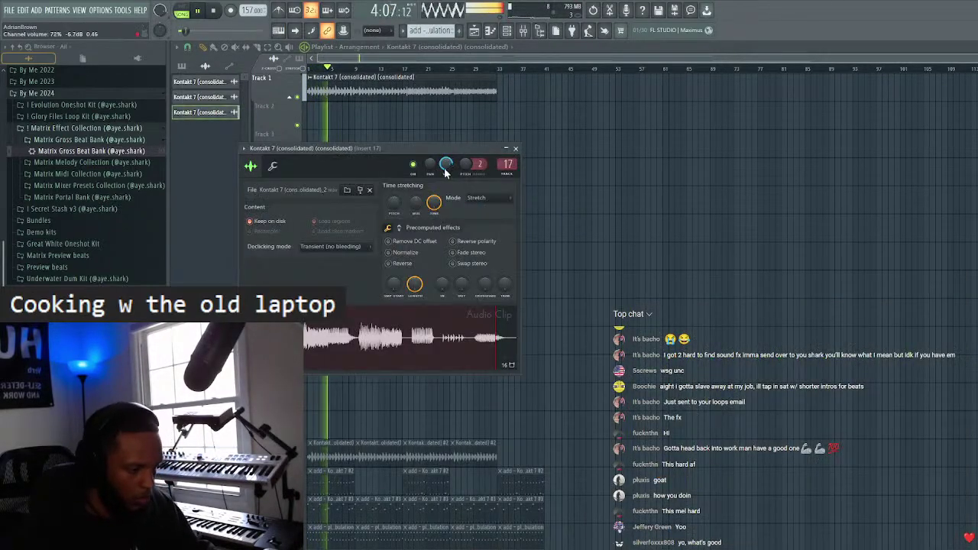
- Adjust the consolidated melody clip's channel volume and close its settings window
{"action": "left_click_drag", "start_coordinate": [446, 168], "coordinate": [448, 165]}
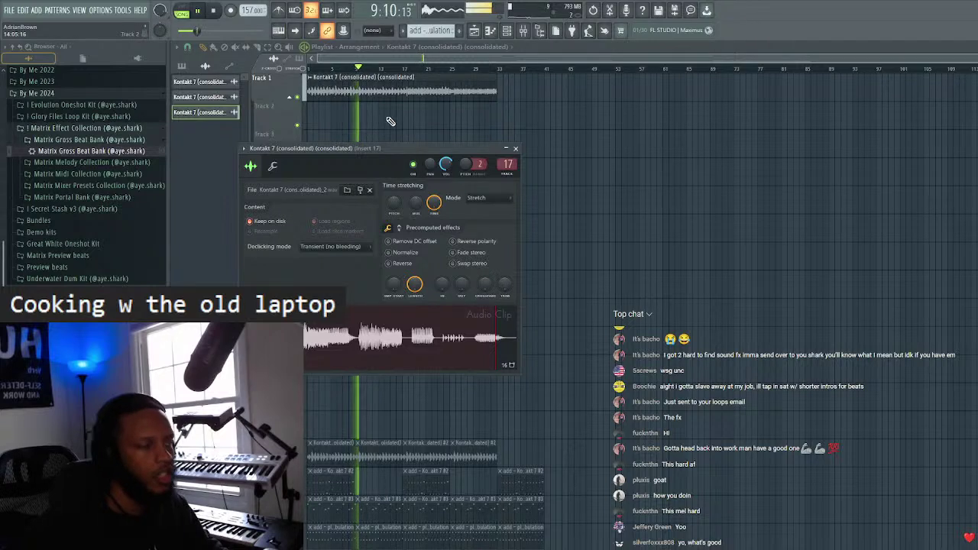
{"action": "left_click", "coordinate": [515, 148]}
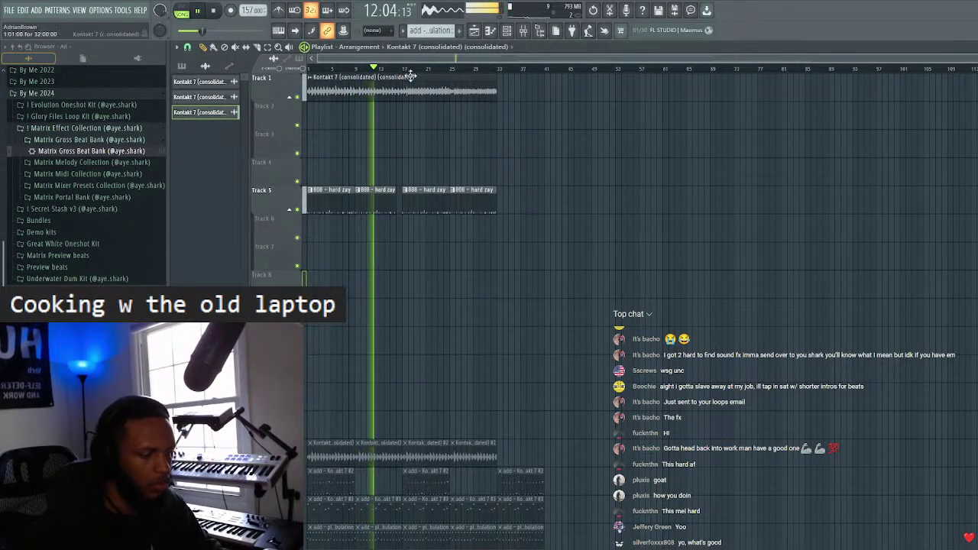
- Make the last two 808 - hard zay clips on Track 5 a unique pattern and open the channel rack
{"action": "left_click", "coordinate": [406, 192]}
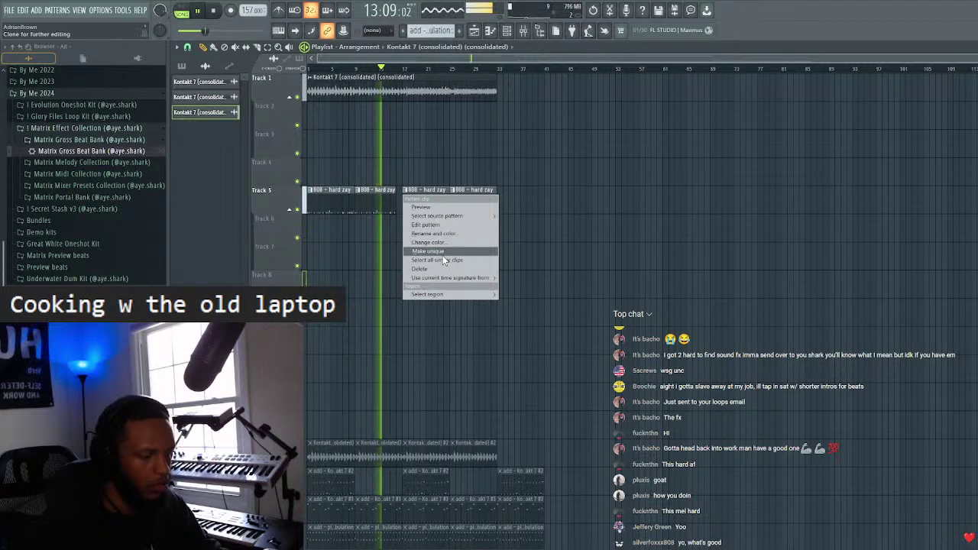
{"action": "left_click", "coordinate": [443, 255]}
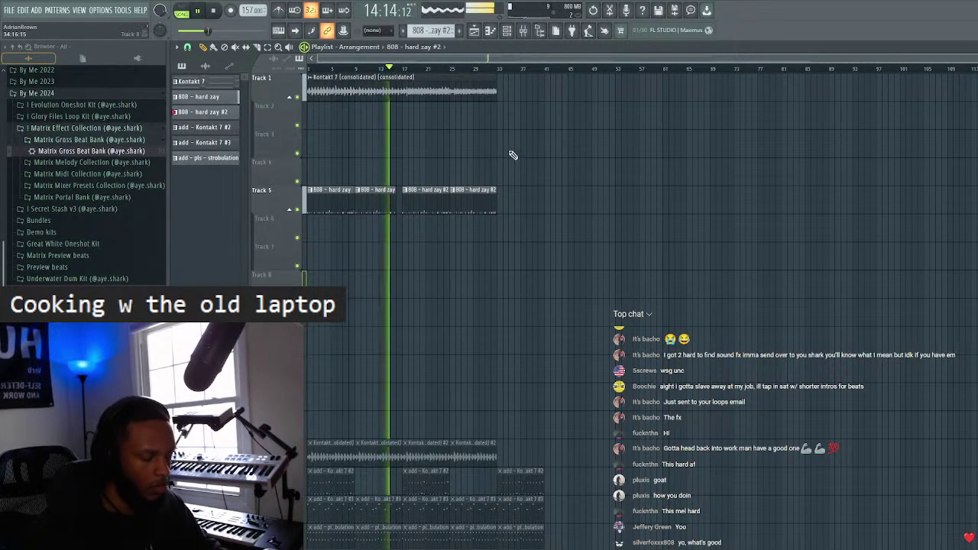
{"action": "key", "text": "F6"}
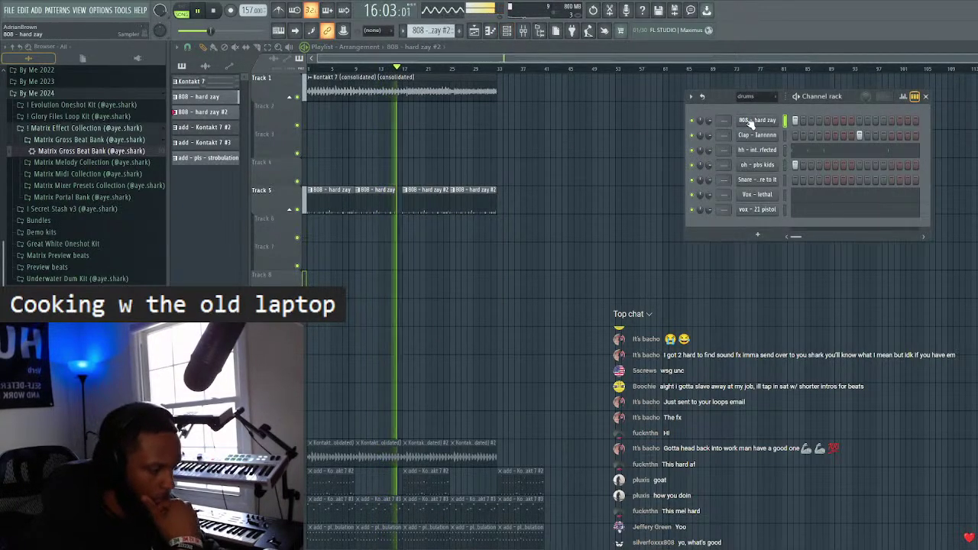
- Clone the 808 - hard zay channel and move its notes from the original channel into the clone
{"action": "left_click_drag", "start_coordinate": [711, 97], "coordinate": [647, 91]}
{"action": "right_click", "coordinate": [701, 115]}
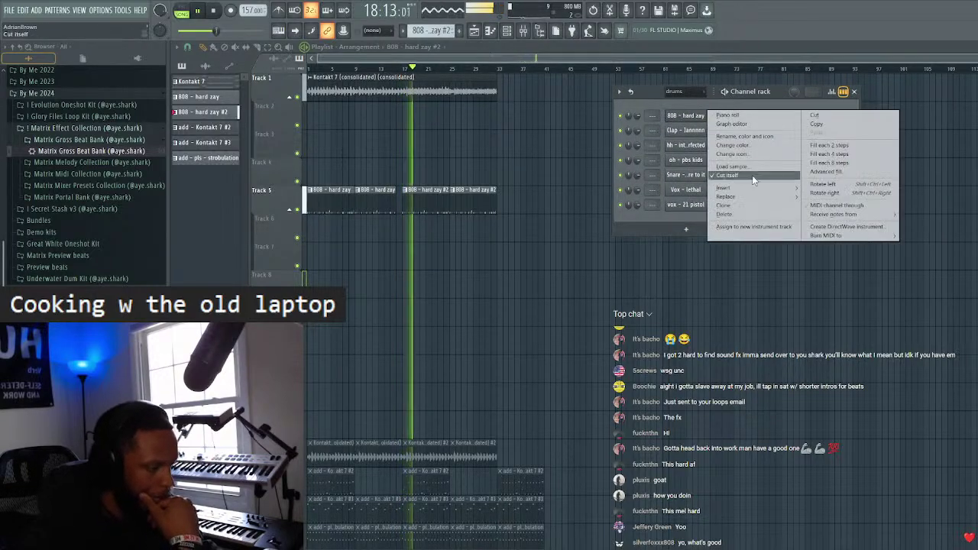
{"action": "left_click", "coordinate": [728, 205]}
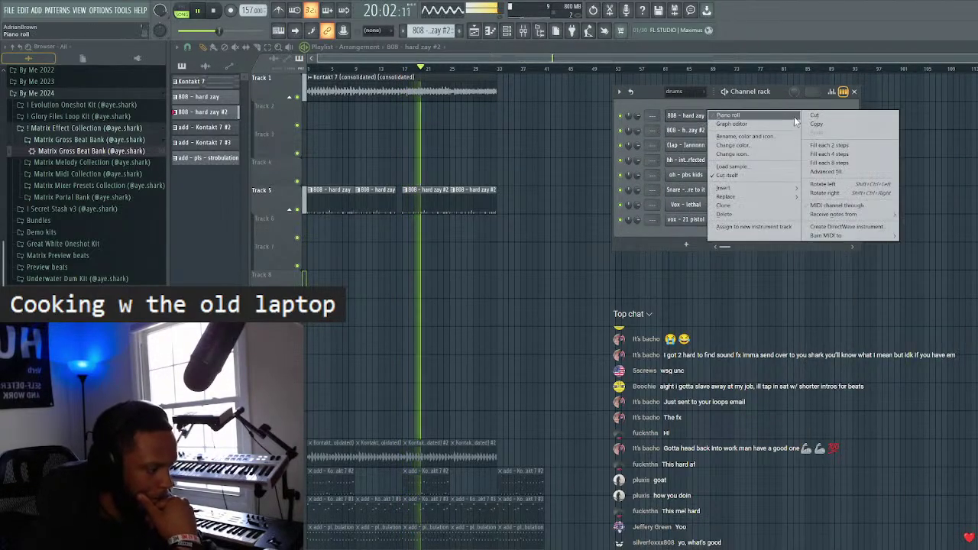
{"action": "right_click", "coordinate": [703, 136]}
{"action": "left_click", "coordinate": [834, 146]}
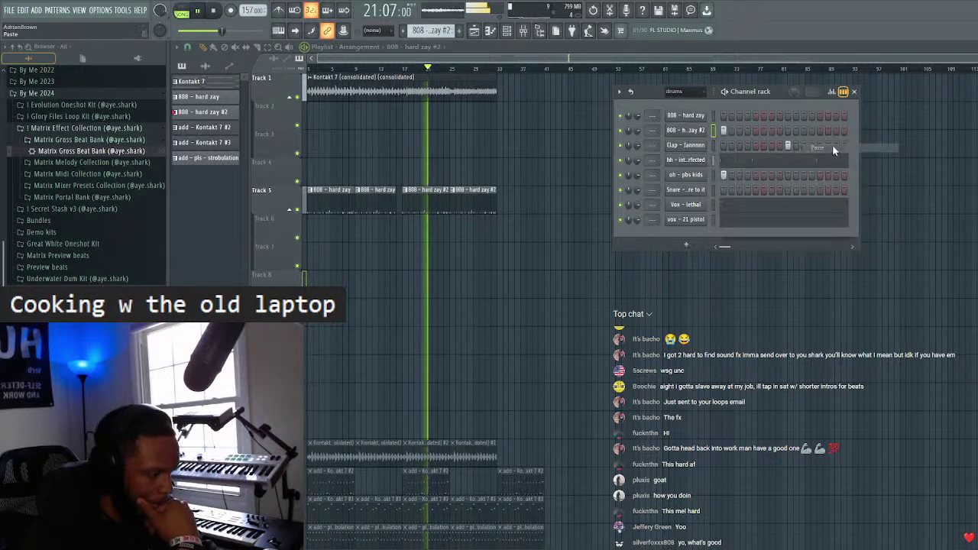
- Load the 808 - switch 2 sample from the second Megalodon V2 Soundkit's 808s folder in By Me 2023 onto the cloned channel
{"action": "scroll", "coordinate": [81, 186], "scroll_direction": "up", "scroll_amount": 5}
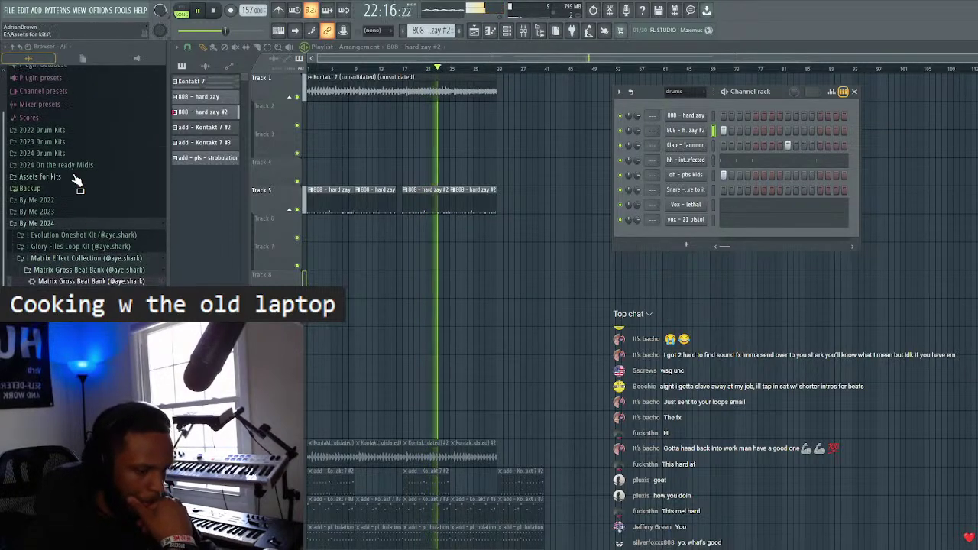
{"action": "left_click", "coordinate": [47, 213]}
{"action": "left_click", "coordinate": [47, 257]}
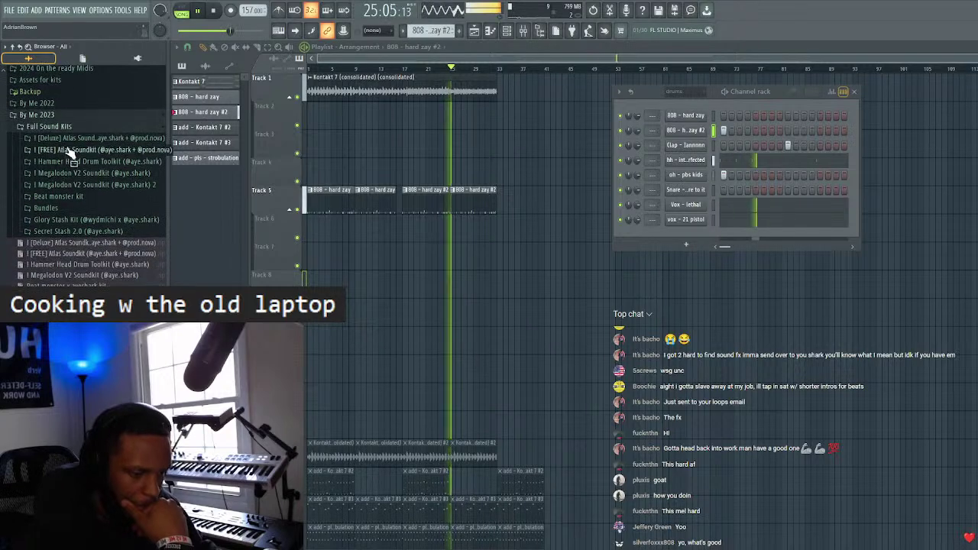
{"action": "left_click", "coordinate": [88, 166]}
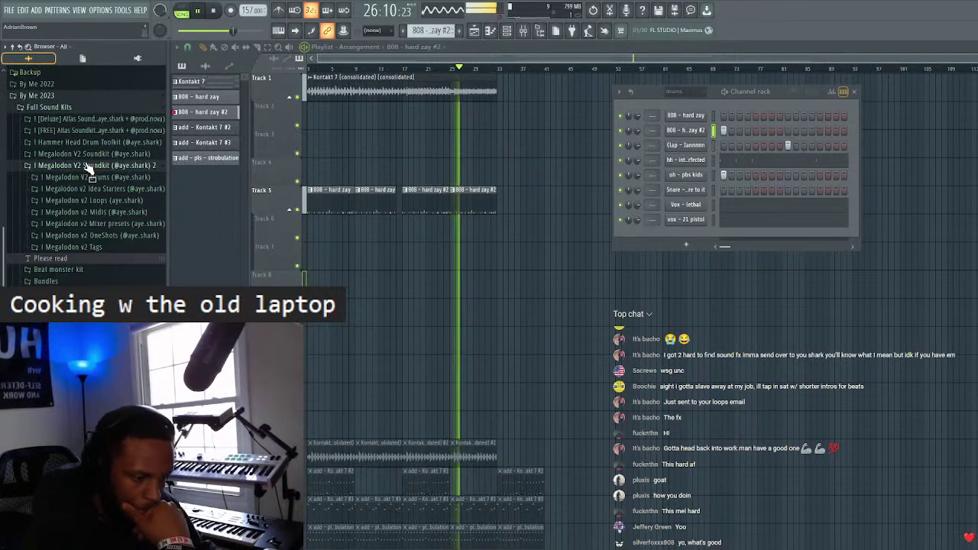
{"action": "left_click", "coordinate": [85, 177]}
{"action": "left_click", "coordinate": [55, 189]}
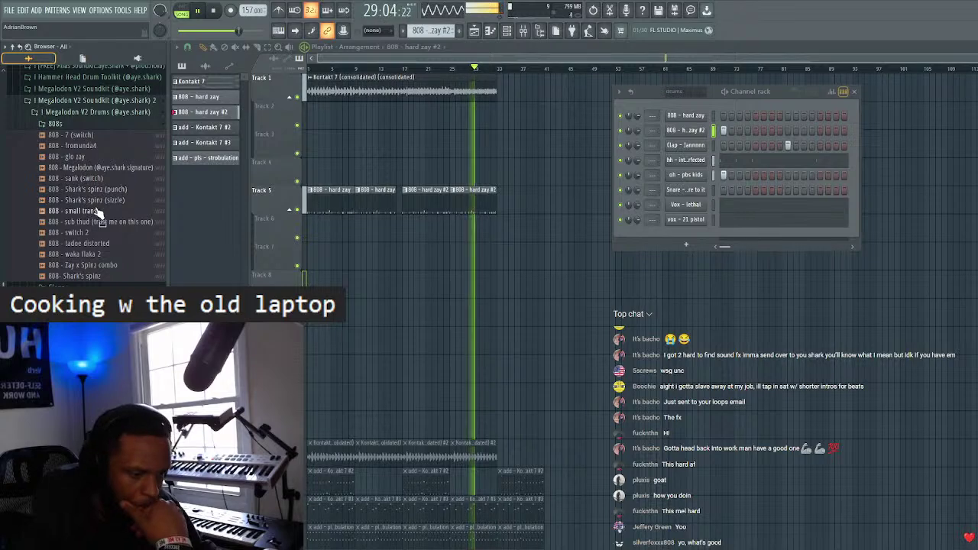
{"action": "left_click_drag", "start_coordinate": [73, 233], "coordinate": [679, 132]}
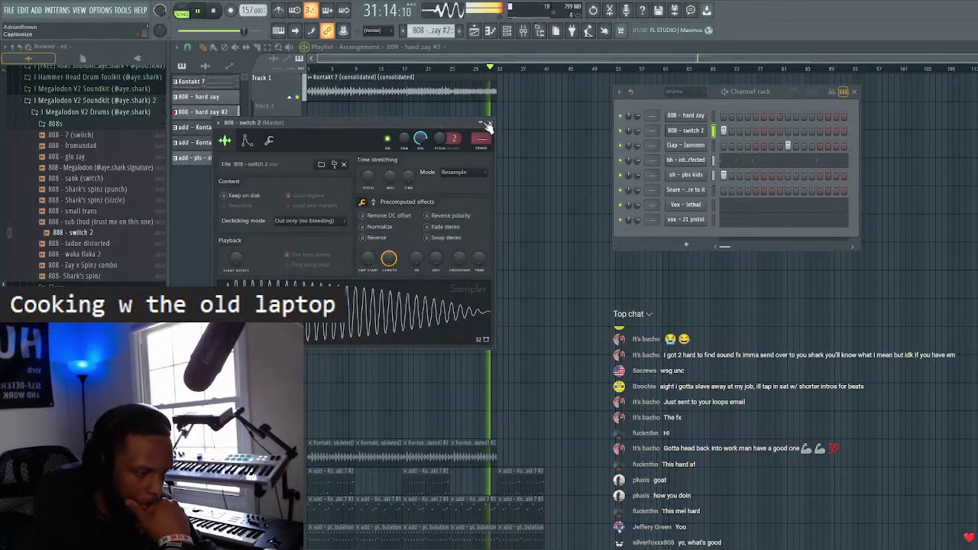
{"action": "left_click", "coordinate": [491, 124]}
- Transpose all the 808 - switch 2 notes by ear, settling four semitones above their original pitch
{"action": "key", "text": "F7"}
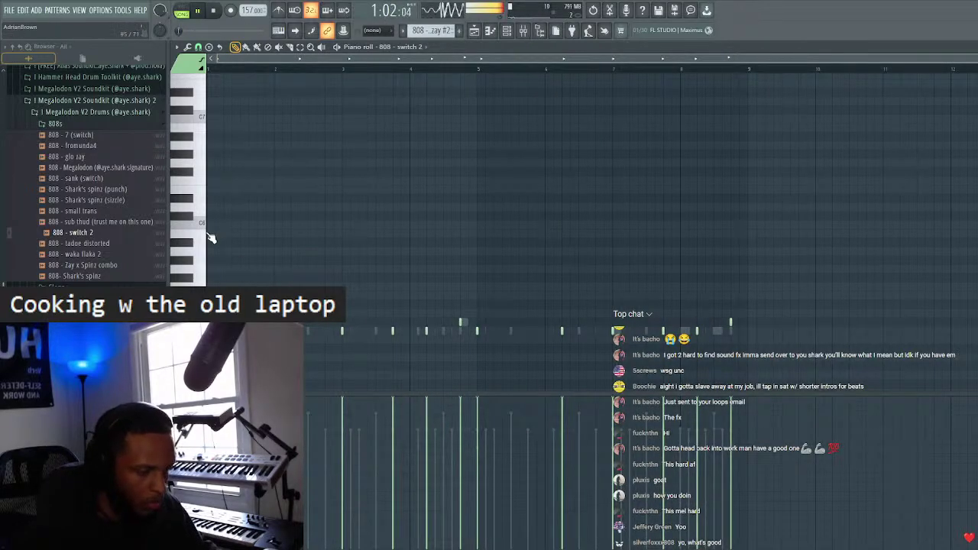
{"action": "key", "text": "ctrl+Up"}
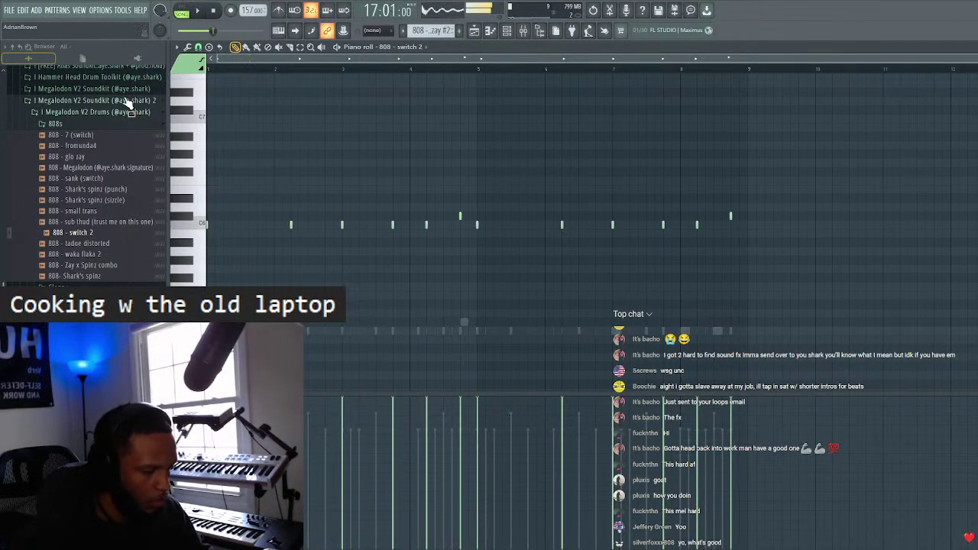
{"action": "key", "text": "shift+Up"}
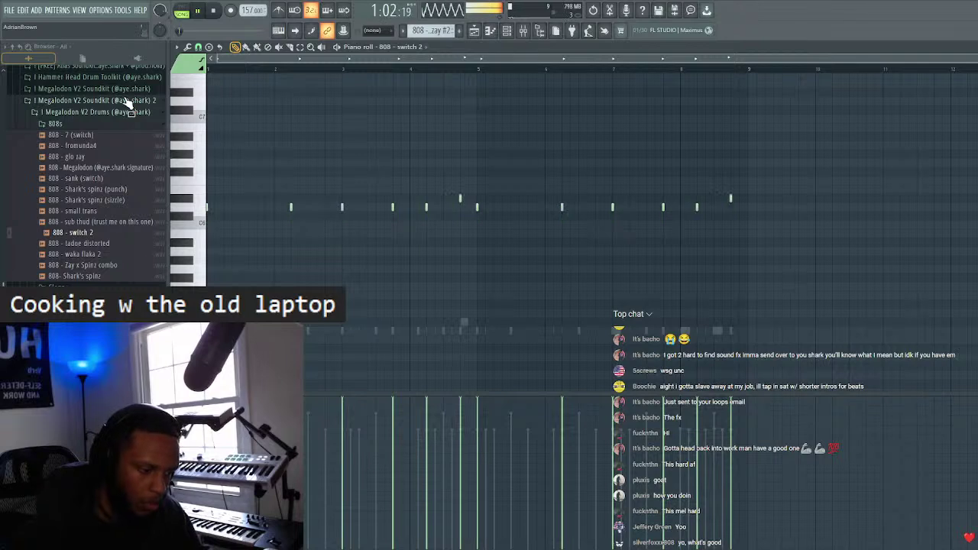
{"action": "key", "text": "shift+Up"}
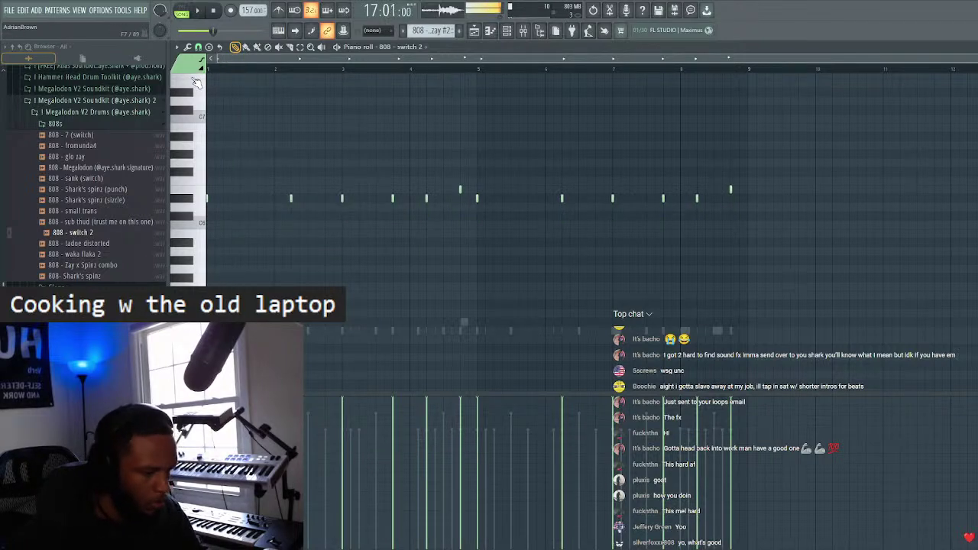
{"action": "key", "text": "shift+Up"}
{"action": "key", "text": "shift+Up"}
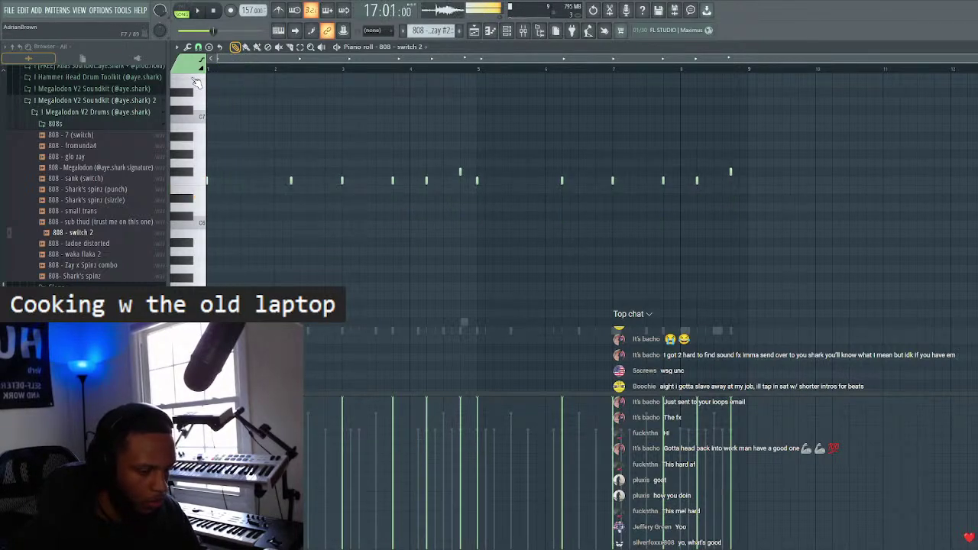
{"action": "key", "text": "shift+Down"}
{"action": "key", "text": "ctrl+Down"}
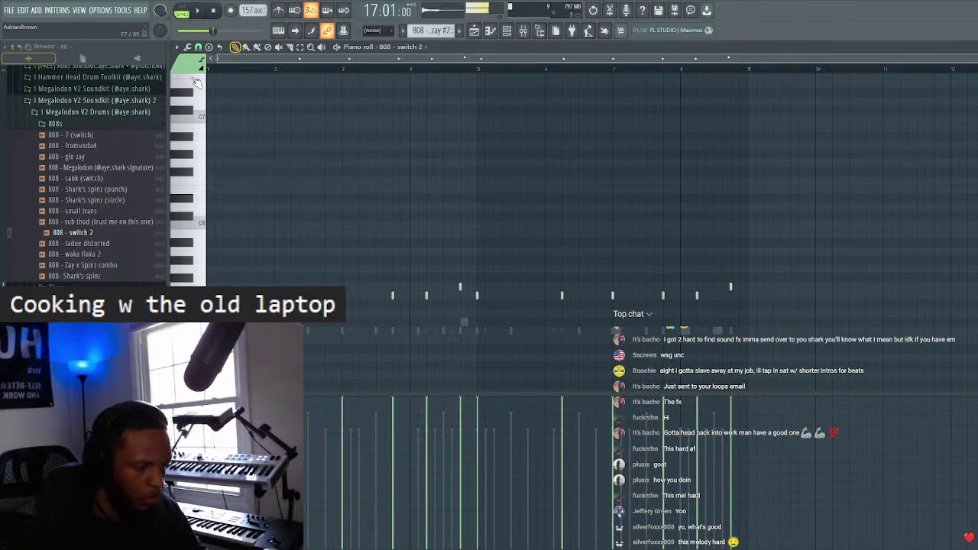
- Match the 808 - switch 2 channel's cut group to the 808 - hard zay channel's, setting By to 2, and restart playback
{"action": "left_click", "coordinate": [518, 39]}
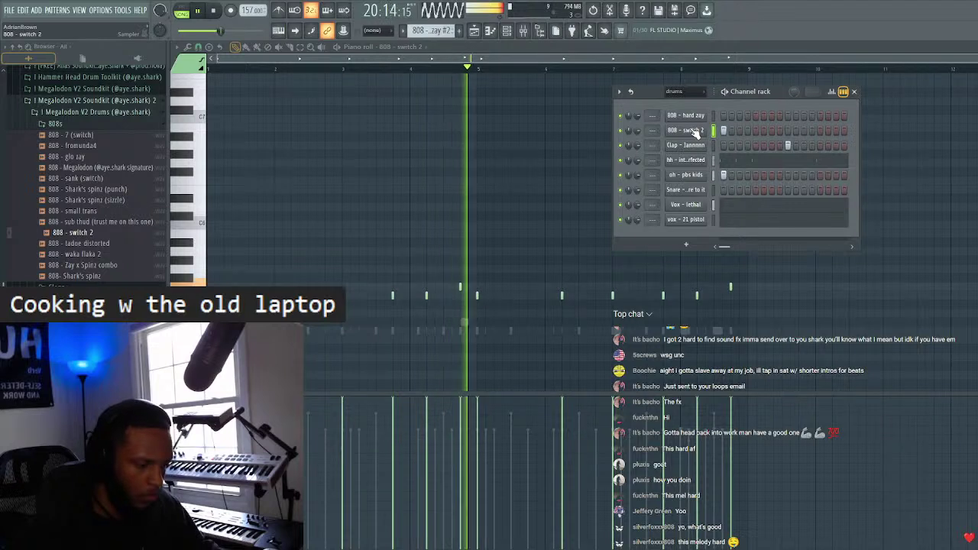
{"action": "left_click", "coordinate": [691, 130]}
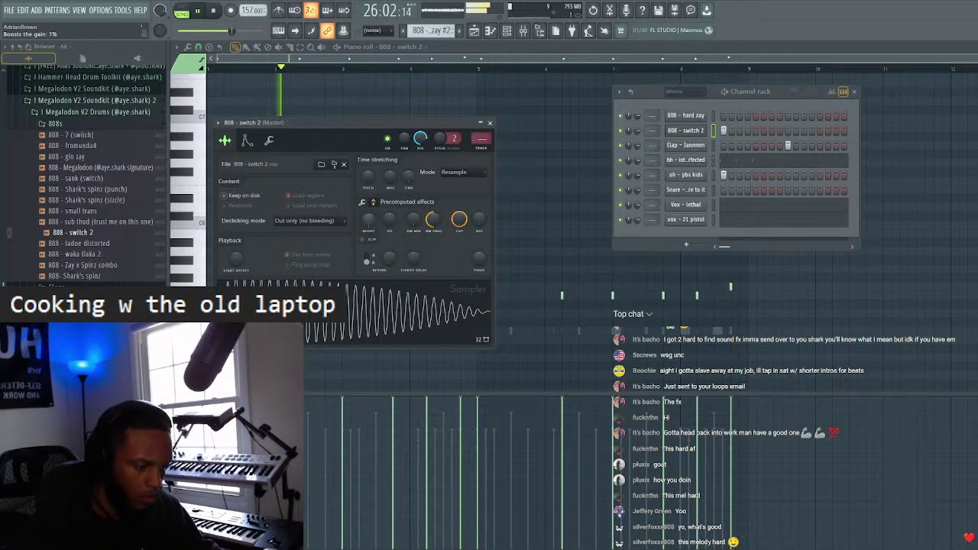
{"action": "left_click", "coordinate": [364, 203]}
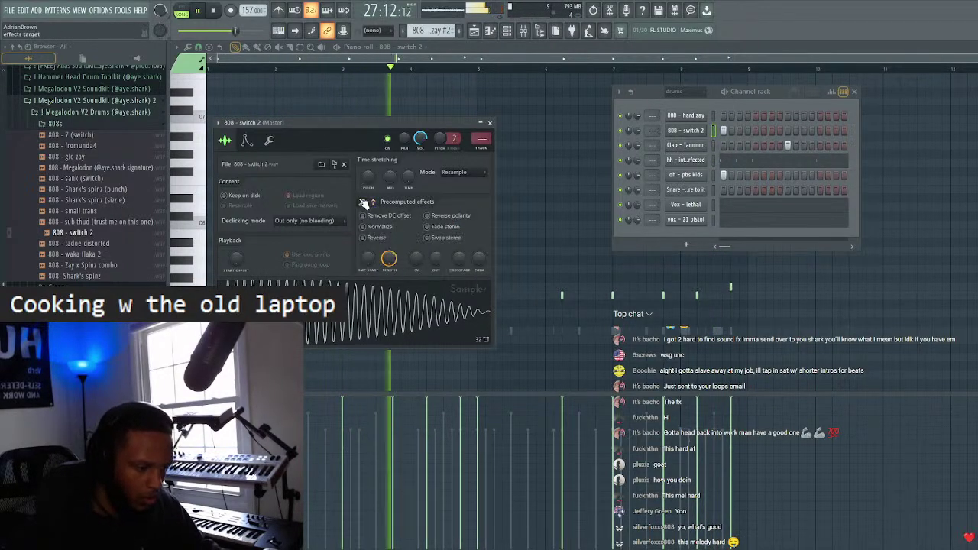
{"action": "left_click", "coordinate": [269, 140]}
{"action": "left_click", "coordinate": [685, 116]}
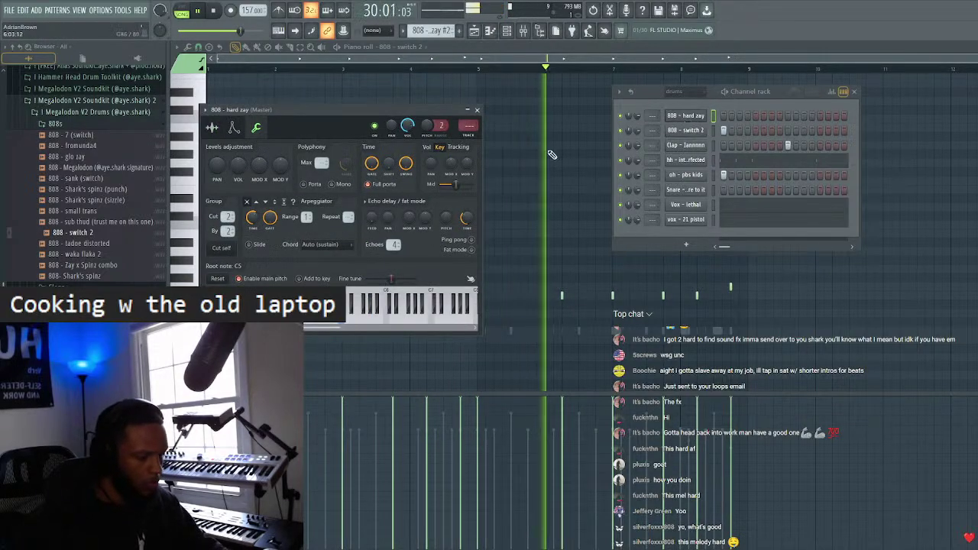
{"action": "left_click", "coordinate": [476, 109]}
{"action": "left_click", "coordinate": [685, 130]}
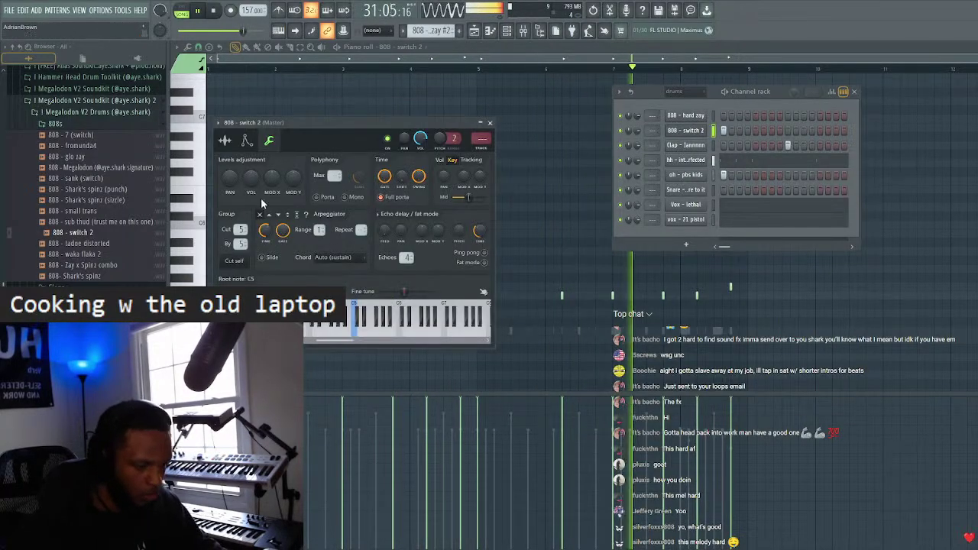
{"action": "scroll", "coordinate": [240, 243], "scroll_direction": "down", "scroll_amount": 3}
{"action": "scroll", "coordinate": [241, 229], "scroll_direction": "down", "scroll_amount": 3}
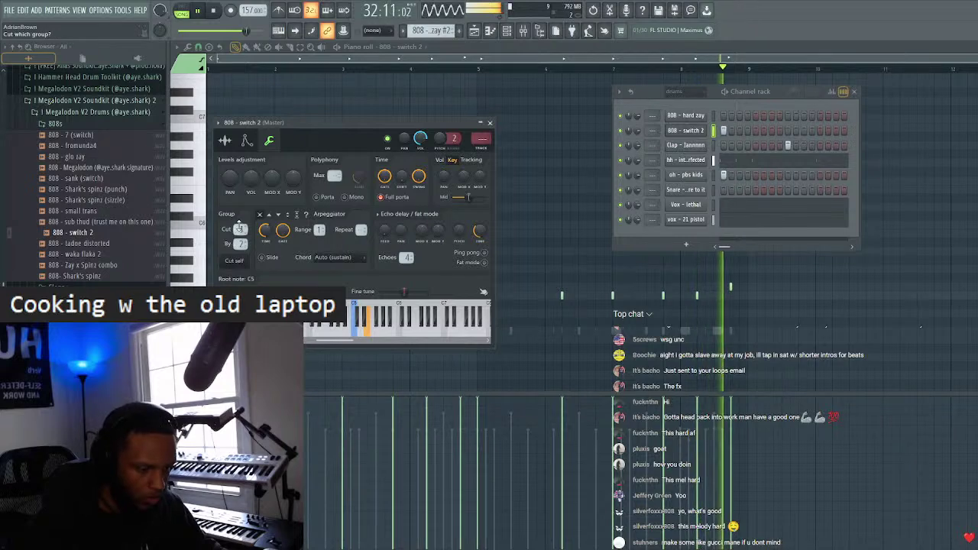
{"action": "left_click", "coordinate": [490, 122]}
{"action": "key", "text": "space"}
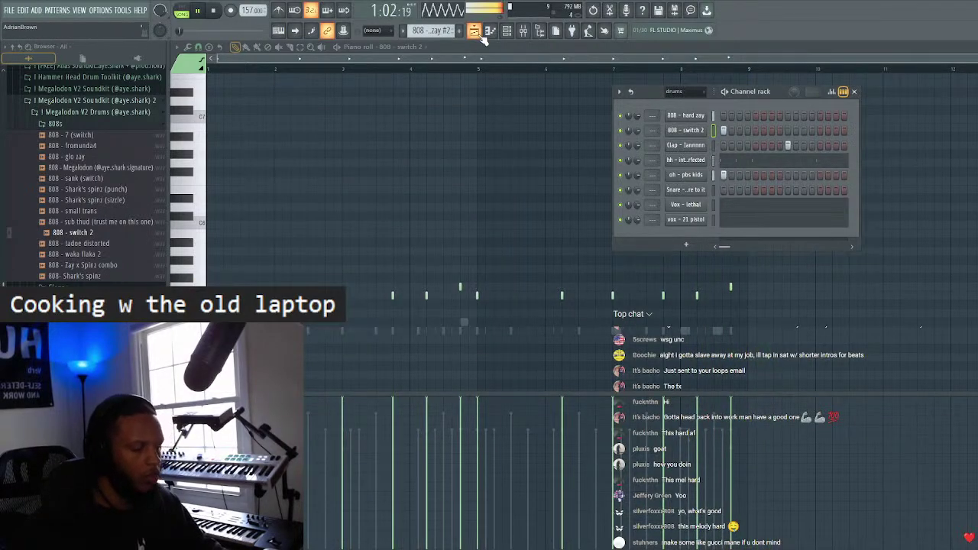
- Extend the Kontakt 7 audio clip on Track 1 of the playlist to a length of about 40 bars
{"action": "left_click", "coordinate": [475, 32]}
{"action": "scroll", "coordinate": [830, 236], "scroll_direction": "up", "scroll_amount": 5}
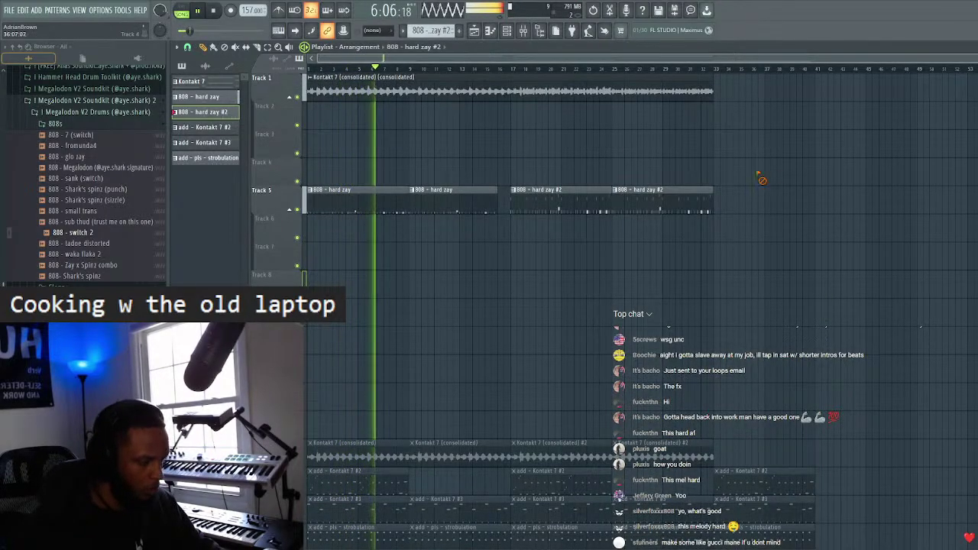
{"action": "left_click", "coordinate": [309, 74]}
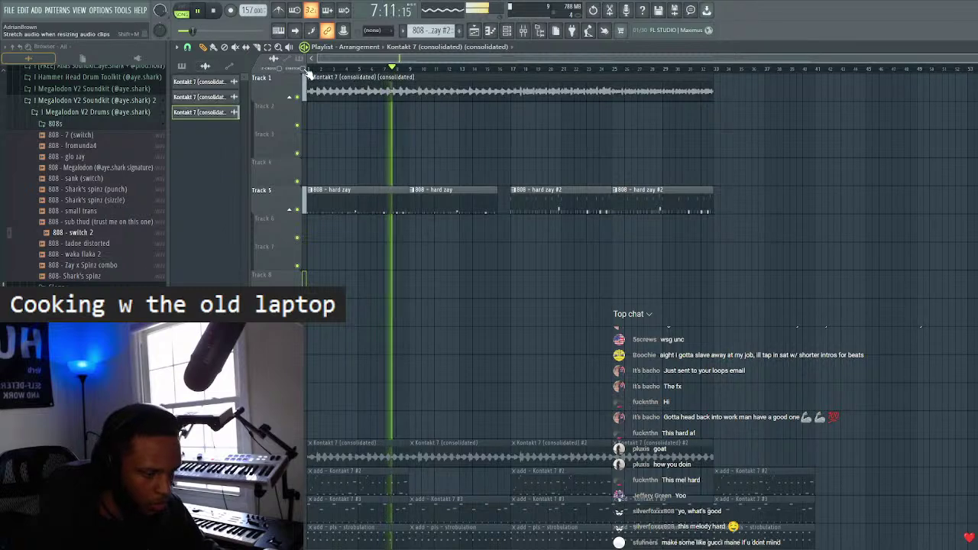
{"action": "left_click_drag", "start_coordinate": [713, 96], "coordinate": [820, 96]}
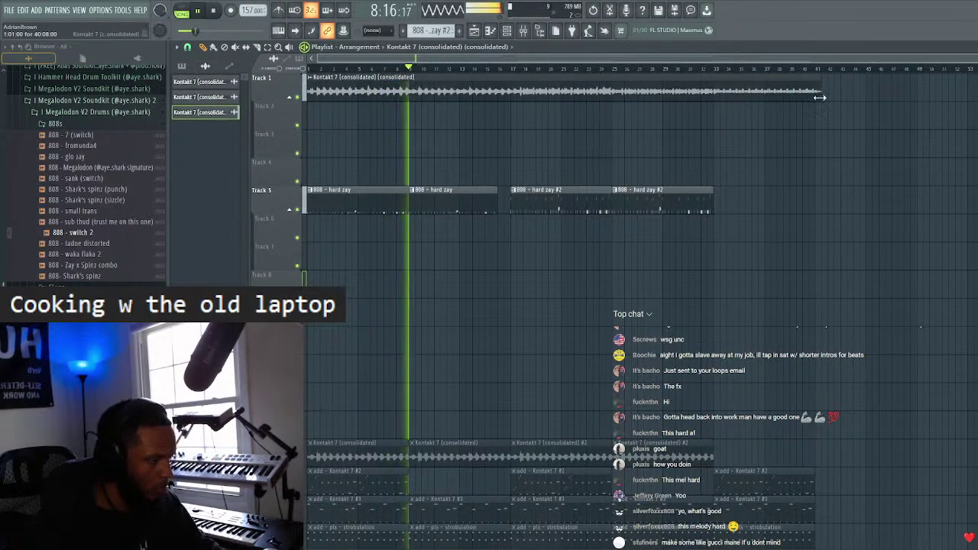
- Duplicate the melody and drum clips from bar 41 and add Param. EQ 2 mix level and Master volume automation clips on Tracks 2 and 3
{"action": "left_click_drag", "start_coordinate": [871, 75], "coordinate": [304, 246]}
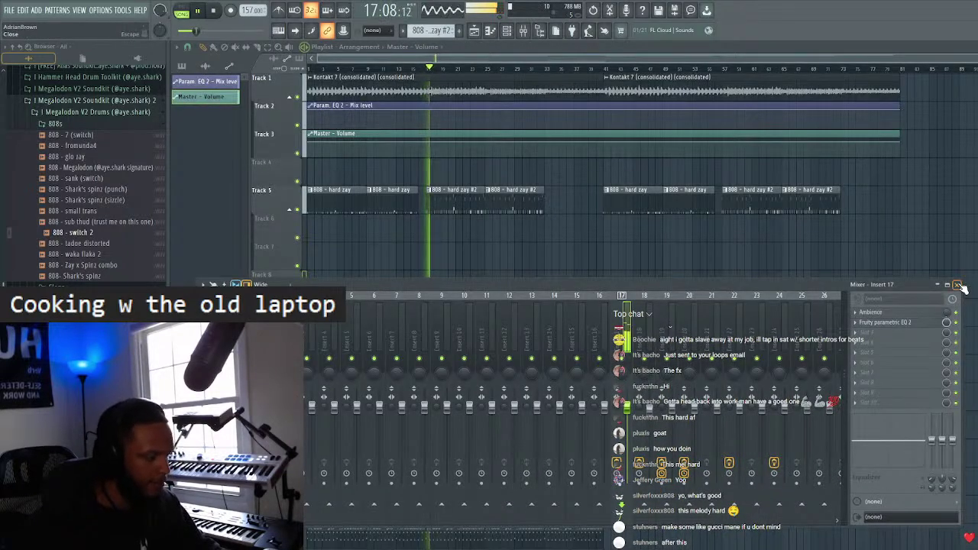
{"action": "left_click", "coordinate": [959, 286]}
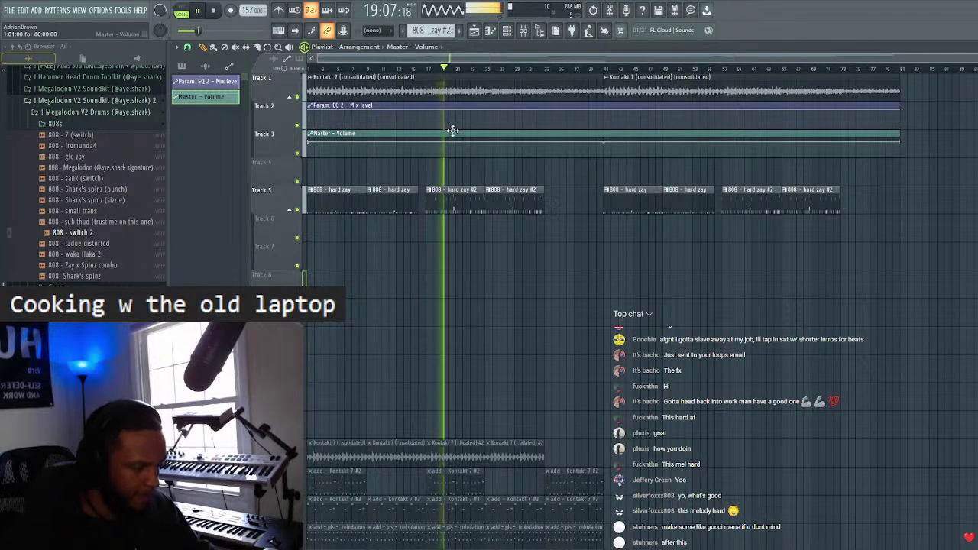
- Drop the Param. EQ 2 mix level automation to its minimum from bar 73 to the end of the clip
{"action": "left_click", "coordinate": [553, 110]}
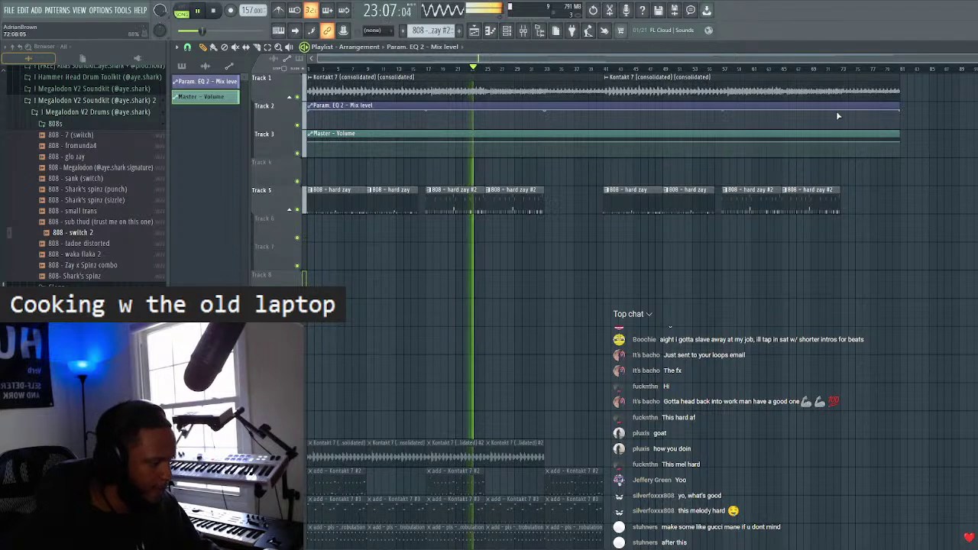
{"action": "left_click_drag", "start_coordinate": [854, 108], "coordinate": [907, 132]}
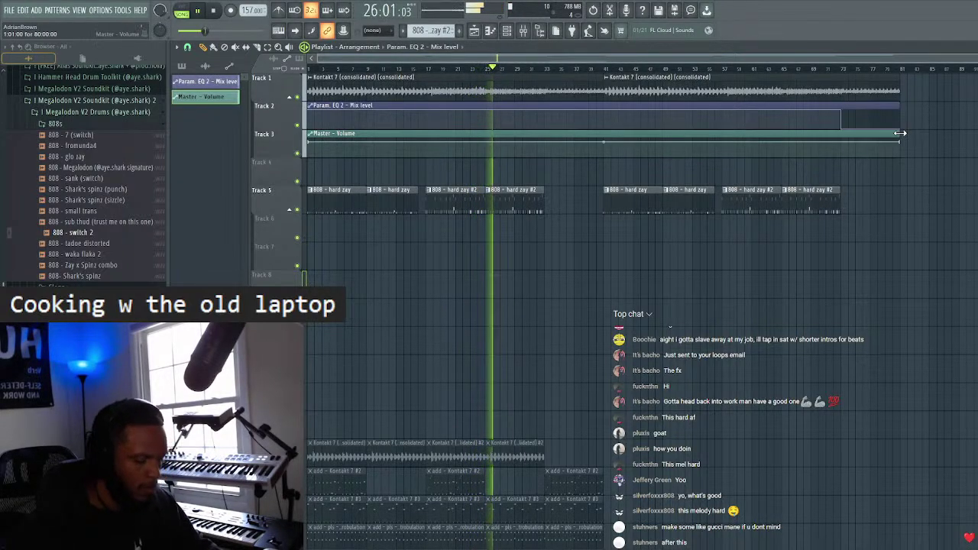
- Slice the Param. EQ 2 automation clip at bars 73, 33 and 41, and use the lowered section for bars 33 to 41
{"action": "left_click", "coordinate": [845, 123]}
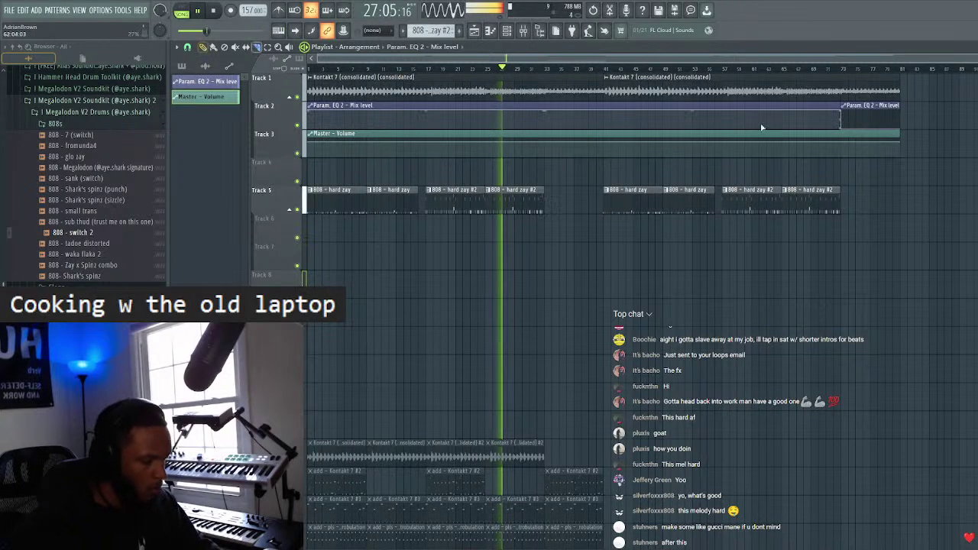
{"action": "left_click", "coordinate": [544, 120]}
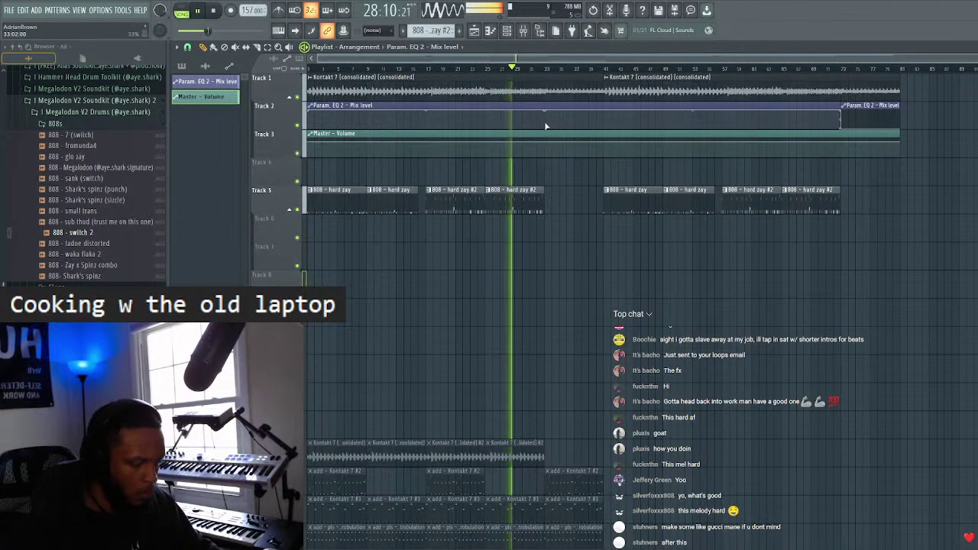
{"action": "left_click", "coordinate": [606, 122]}
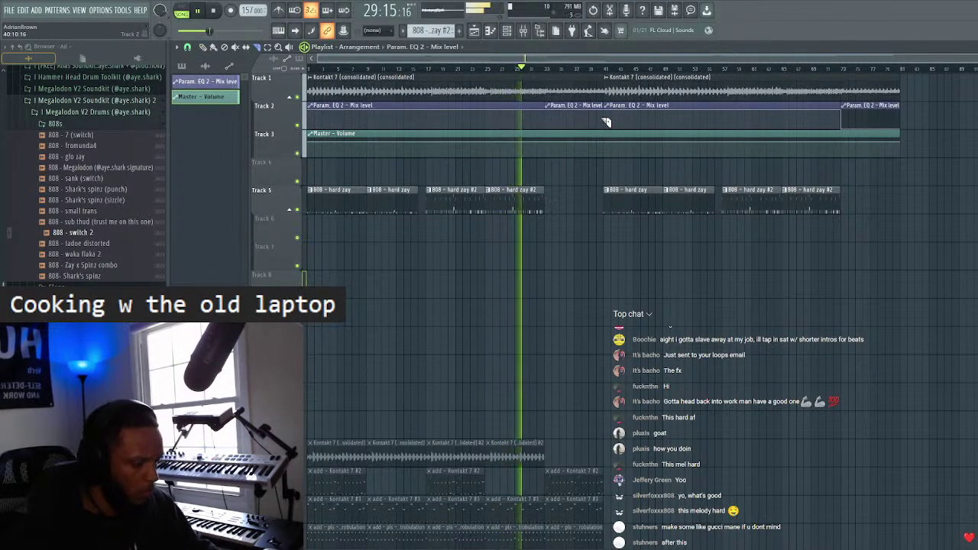
{"action": "right_click", "coordinate": [601, 121]}
{"action": "key", "text": "ctrl+z"}
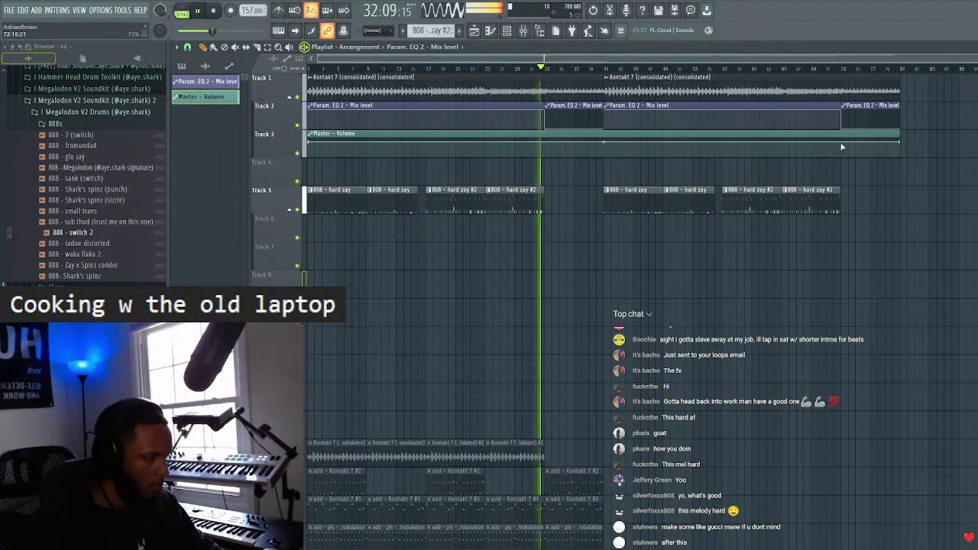
- Shape the Master volume automation with a short curved fade-in at the start and a curved fade-out towards bar 81
{"action": "left_click_drag", "start_coordinate": [899, 142], "coordinate": [869, 138]}
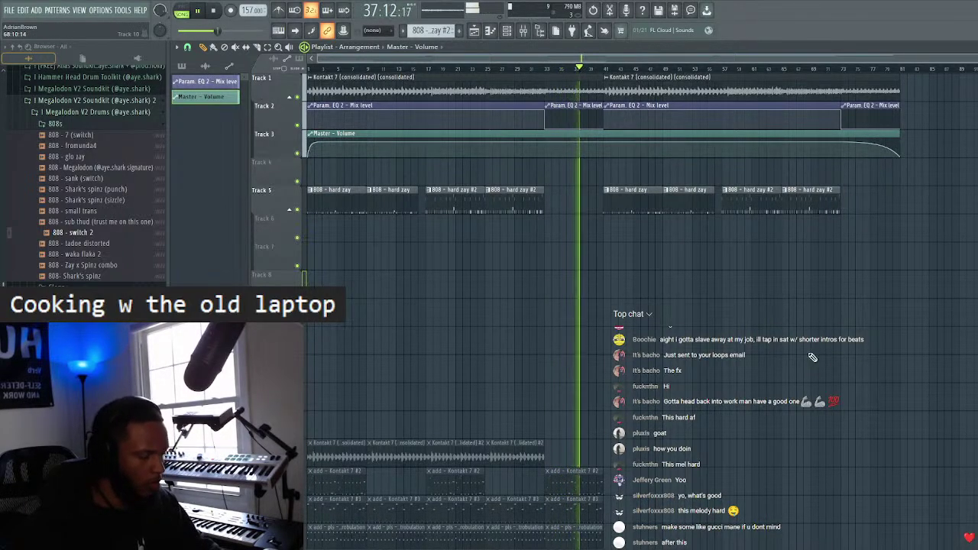
- Make the first 808 - hard zay clip on Track 5 a unique pattern and open its clap notes in the piano roll
{"action": "left_click", "coordinate": [310, 189]}
{"action": "left_click", "coordinate": [336, 253]}
{"action": "double_click", "coordinate": [331, 198]}
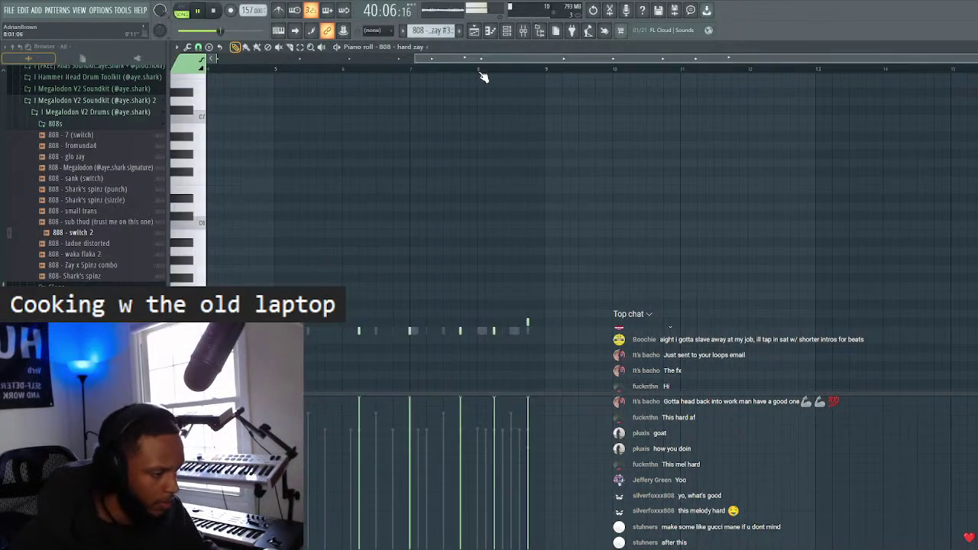
{"action": "left_click", "coordinate": [386, 46]}
{"action": "left_click", "coordinate": [422, 143]}
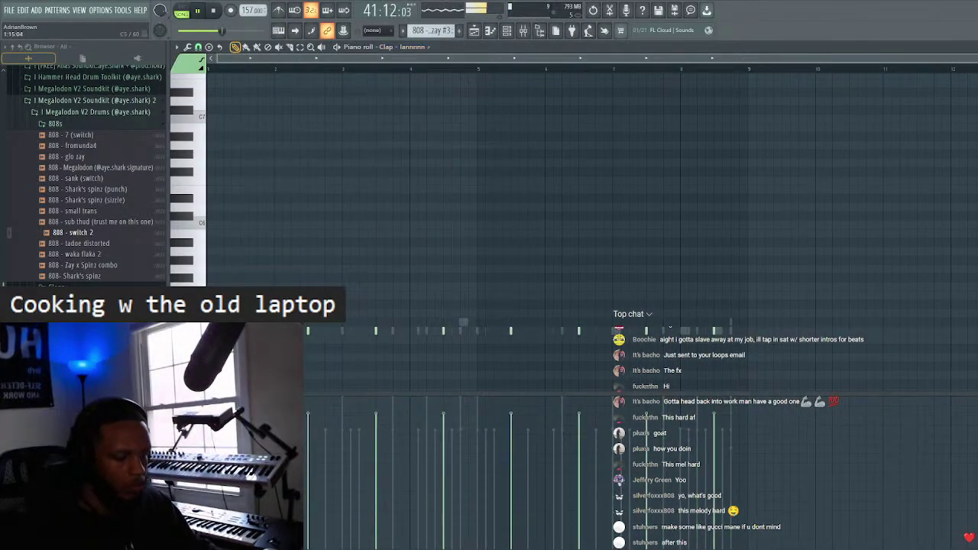
- Cut gaps at bars 5 and 8 from the first 808 - hard zay #3 clip on Track 5, and repeat them in the clip at bar 41
{"action": "left_click", "coordinate": [473, 31]}
{"action": "left_click_drag", "start_coordinate": [566, 191], "coordinate": [655, 184]}
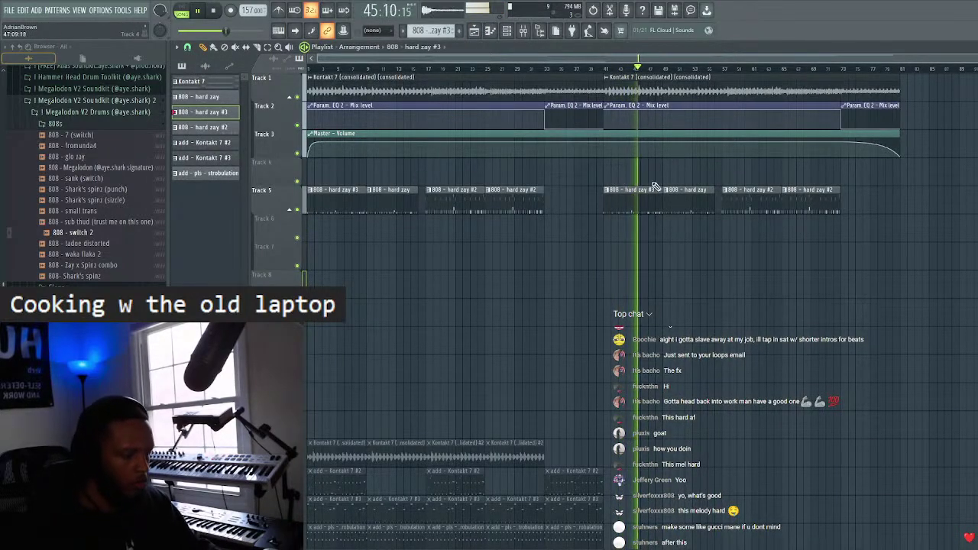
{"action": "scroll", "coordinate": [402, 55], "scroll_direction": "up", "scroll_amount": 3}
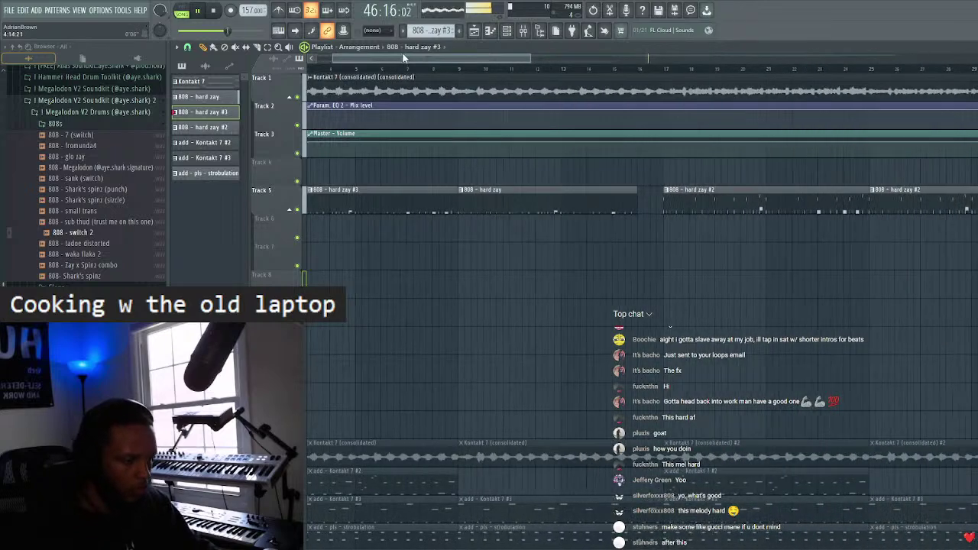
{"action": "left_click_drag", "start_coordinate": [402, 53], "coordinate": [375, 54]}
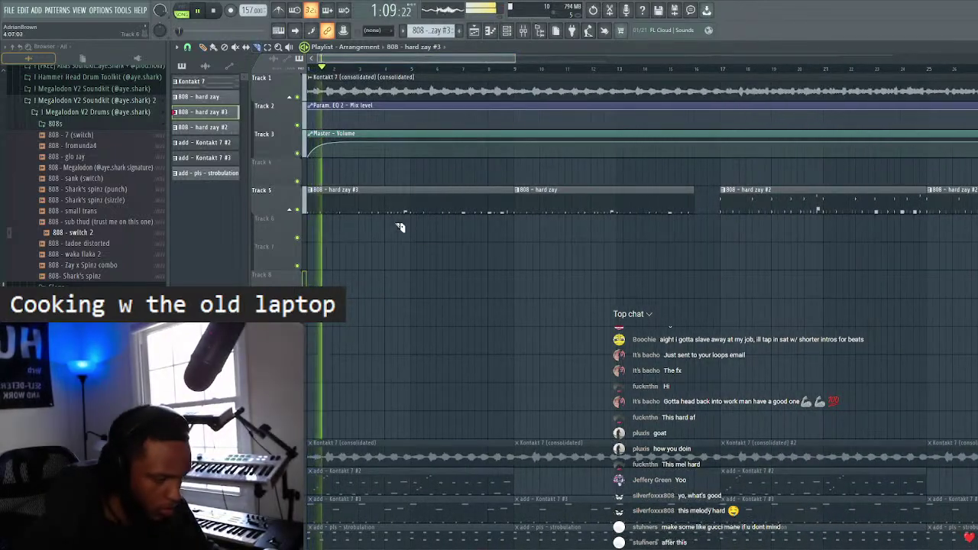
{"action": "left_click", "coordinate": [425, 207]}
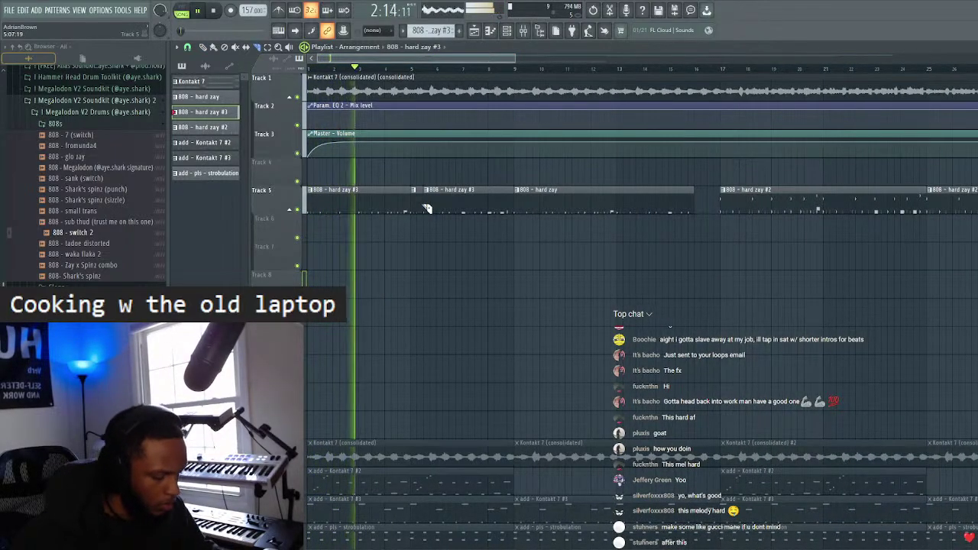
{"action": "right_click", "coordinate": [415, 203]}
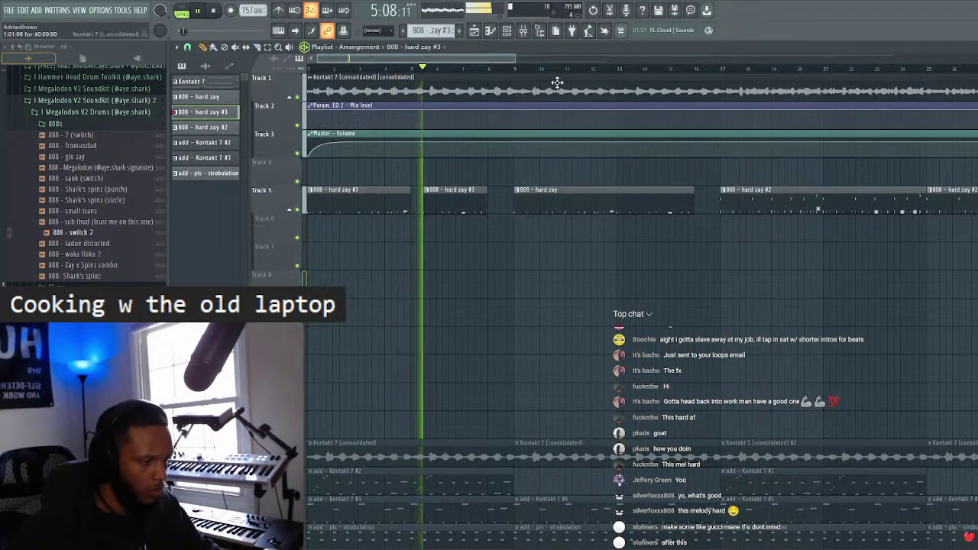
{"action": "scroll", "coordinate": [554, 84], "scroll_direction": "down", "scroll_amount": 5}
{"action": "left_click_drag", "start_coordinate": [350, 161], "coordinate": [609, 212]}
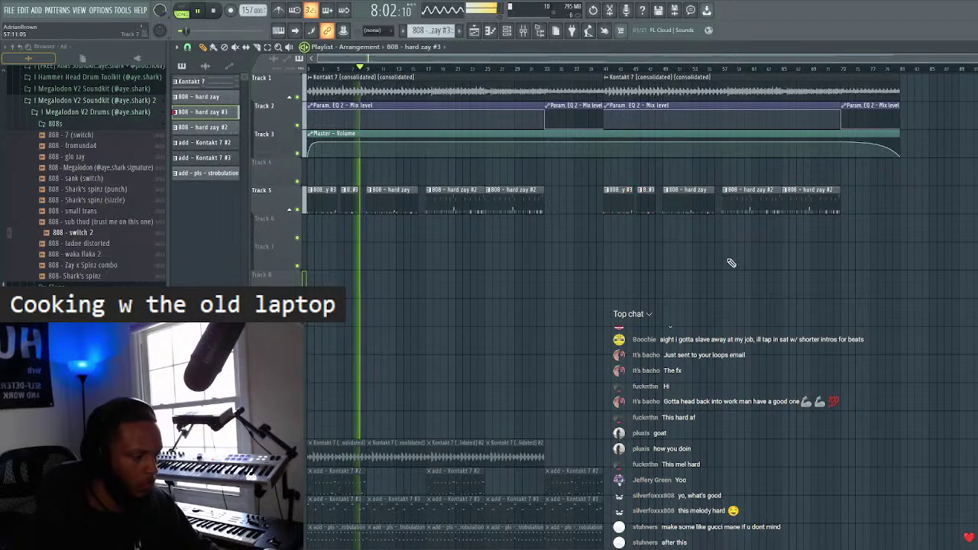
- Remove the first two bars of the 808 - hard zay #2 clip at bar 25 and of the matching clip at bar 65
{"action": "scroll", "coordinate": [483, 125], "scroll_direction": "up", "scroll_amount": 5}
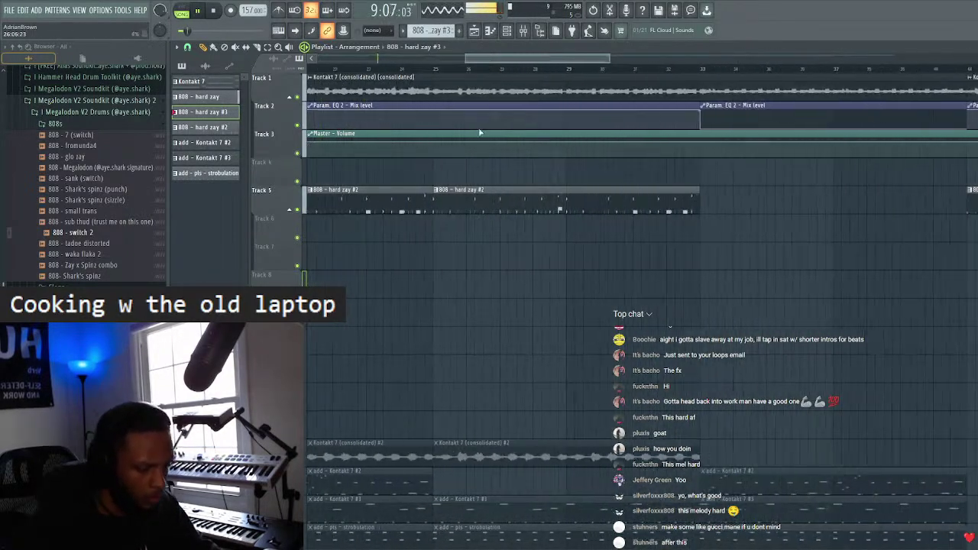
{"action": "right_click", "coordinate": [472, 197]}
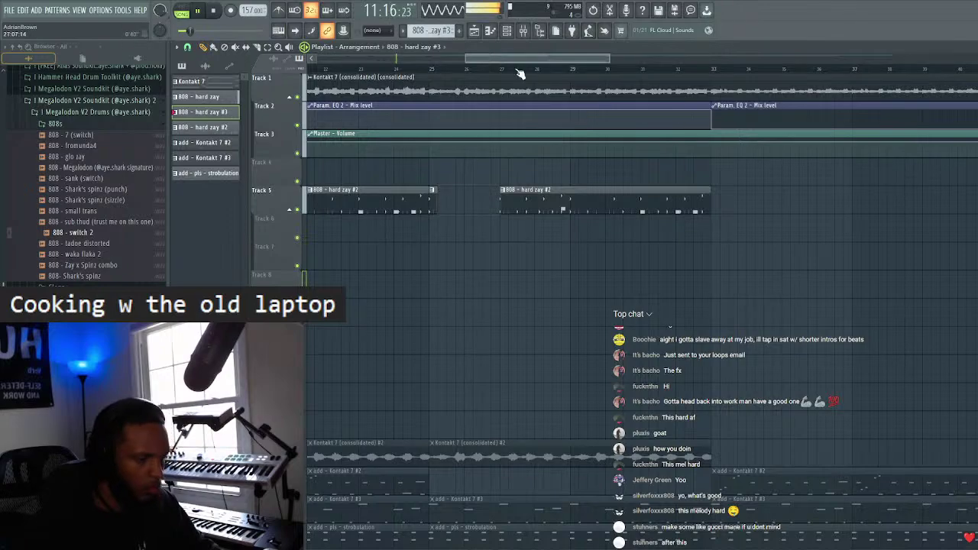
{"action": "scroll", "coordinate": [693, 106], "scroll_direction": "down", "scroll_amount": 4}
{"action": "scroll", "coordinate": [692, 105], "scroll_direction": "down", "scroll_amount": 2}
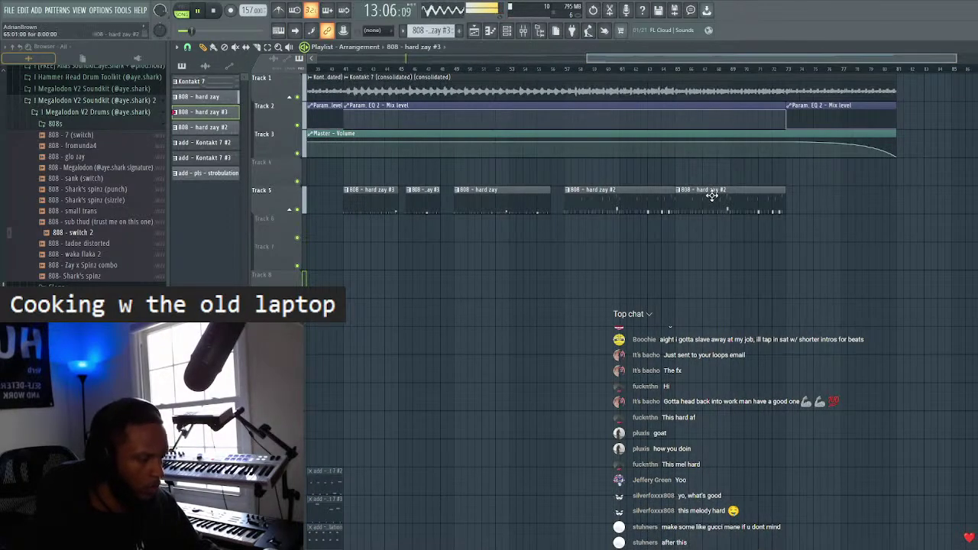
{"action": "scroll", "coordinate": [688, 69], "scroll_direction": "down", "scroll_amount": 2}
{"action": "left_click_drag", "start_coordinate": [546, 159], "coordinate": [814, 192]}
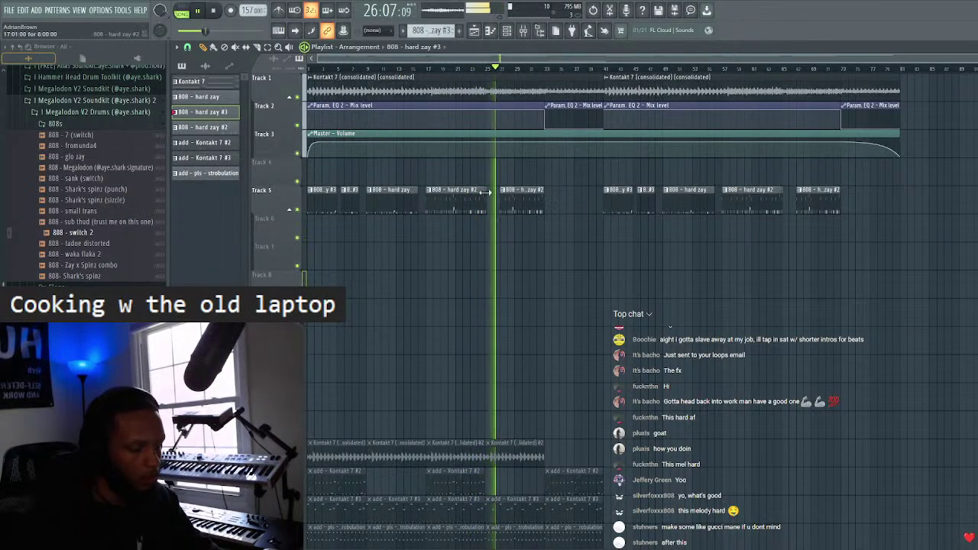
- Select the whole arrangement, start an MP3 export, and create and open a folder named red eyes in 2024 On the ready Beats
{"action": "key", "text": "ctrl+a"}
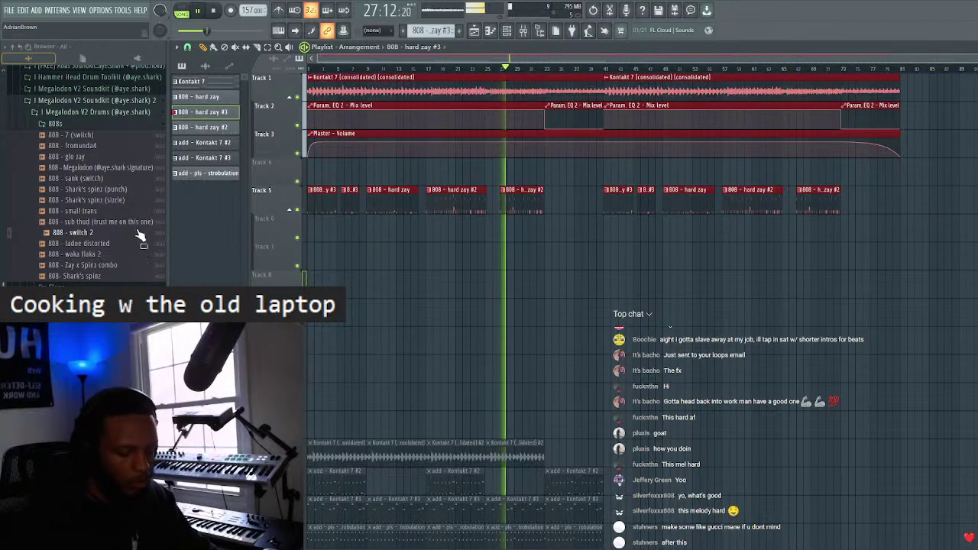
{"action": "key", "text": "ctrl+shift+r"}
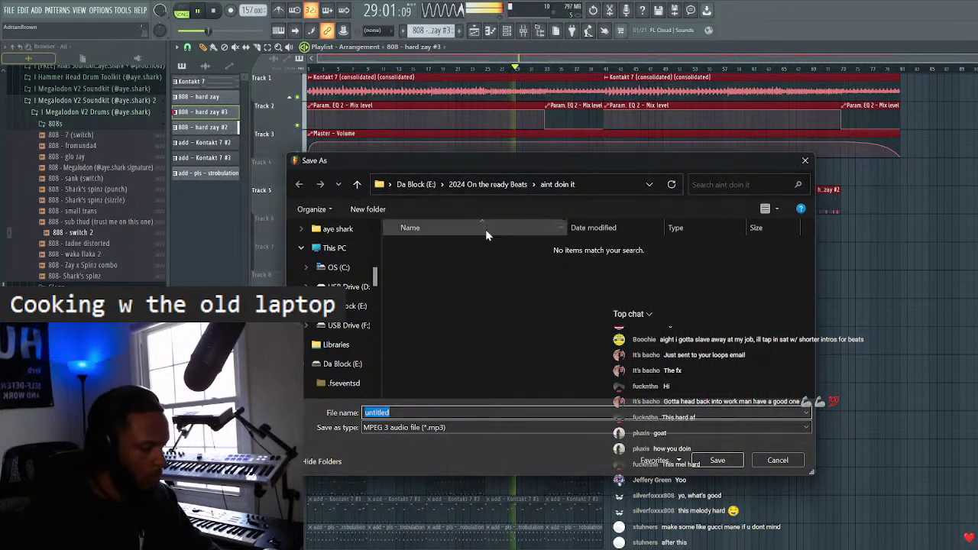
{"action": "left_click", "coordinate": [340, 365]}
{"action": "scroll", "coordinate": [485, 330], "scroll_direction": "down", "scroll_amount": 2}
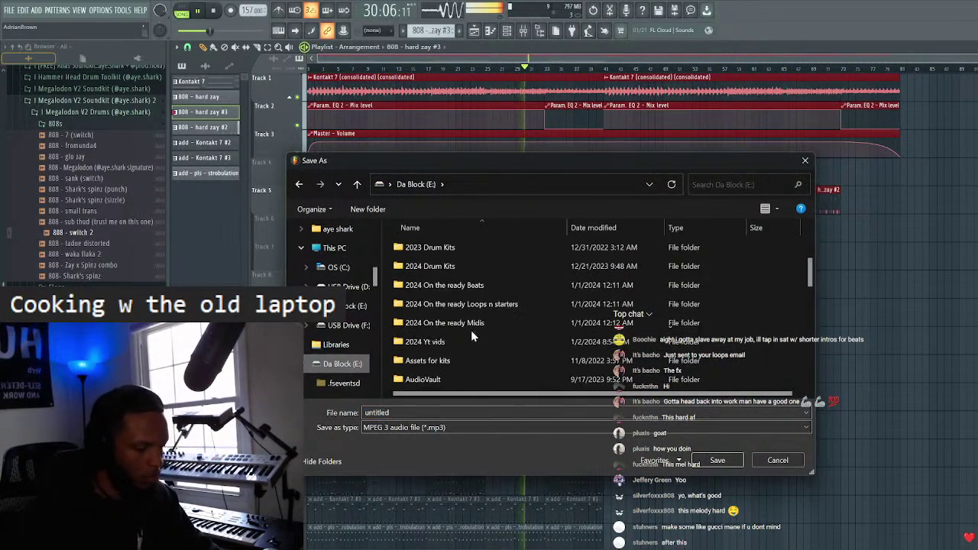
{"action": "double_click", "coordinate": [486, 286]}
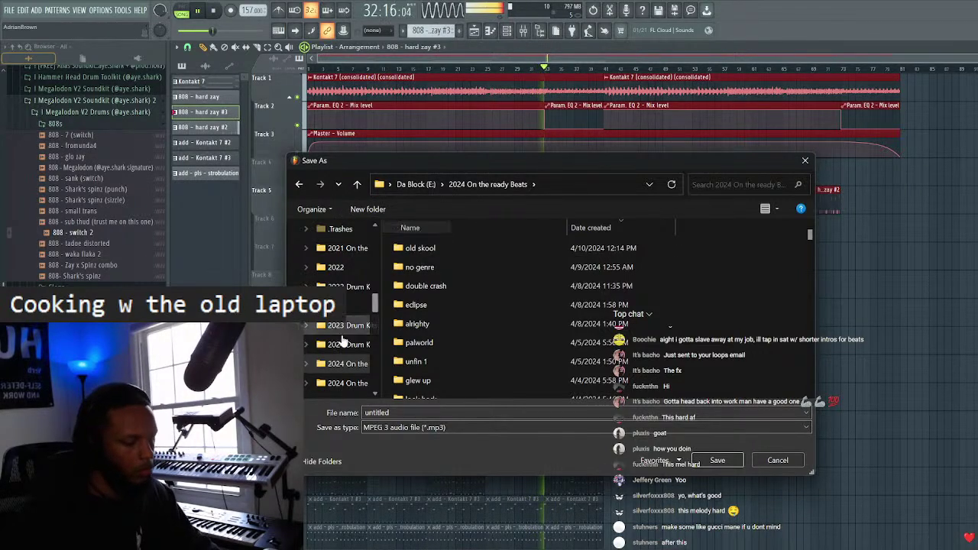
{"action": "left_click", "coordinate": [368, 210]}
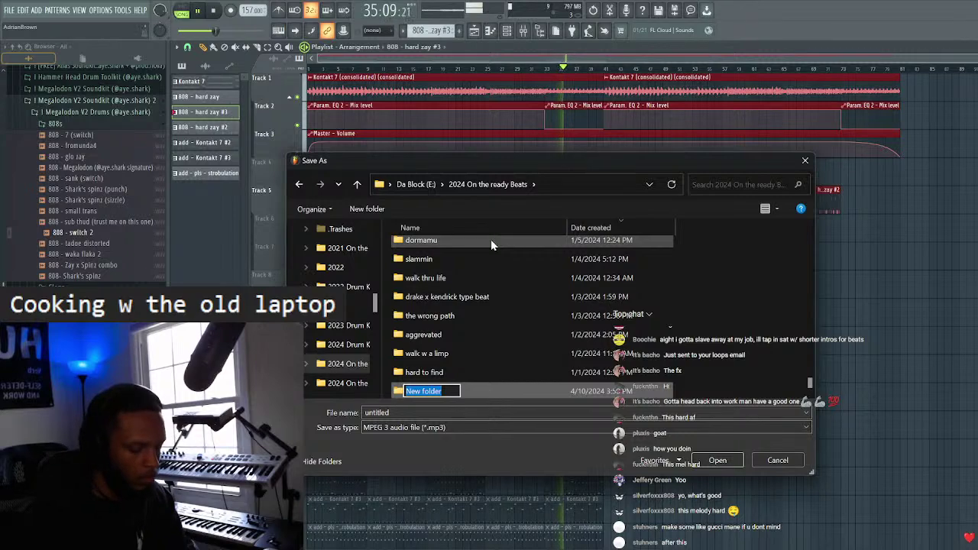
{"action": "type", "text": "red"}
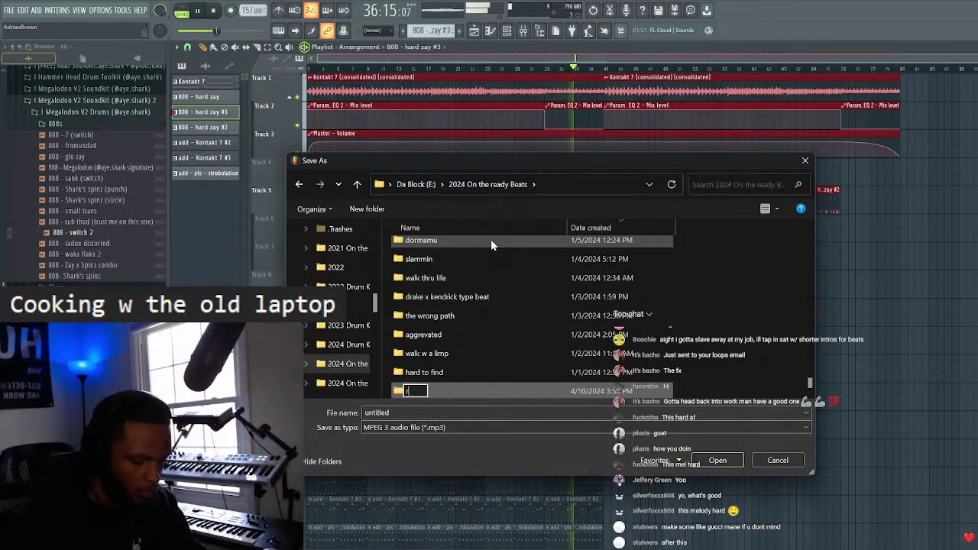
{"action": "type", "text": " eyes"}
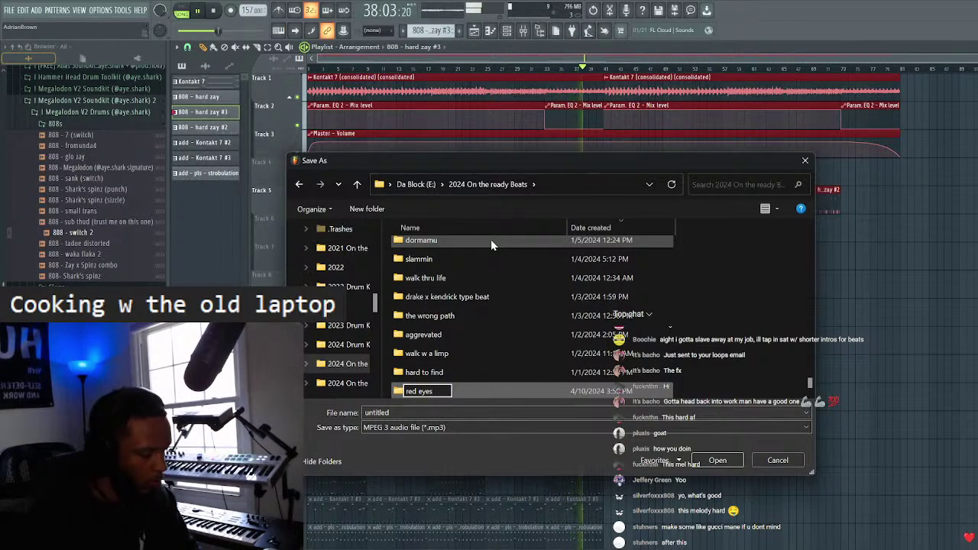
{"action": "double_click", "coordinate": [463, 394]}
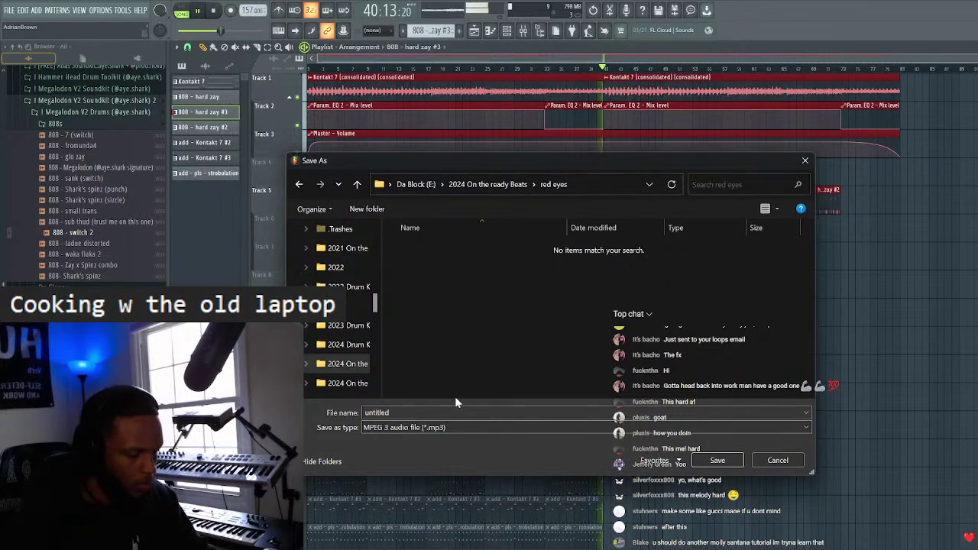
{"action": "double_click", "coordinate": [397, 412]}
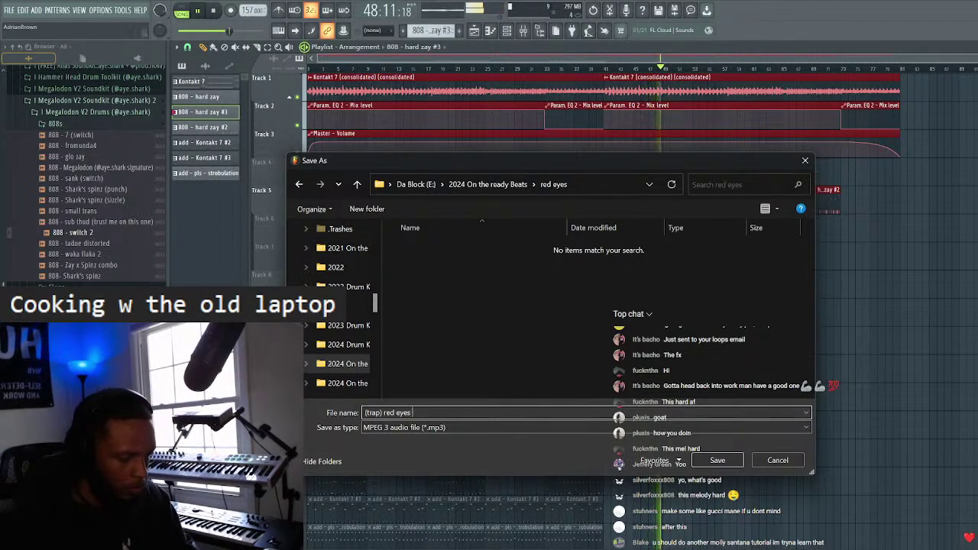
{"action": "type", "text": "7bpm Emin @aye.shark"}
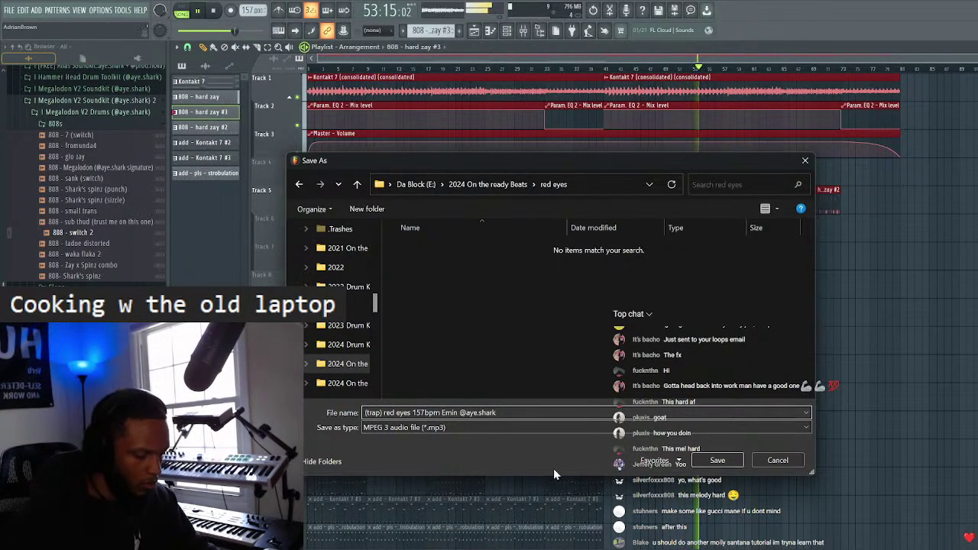
{"action": "left_click", "coordinate": [717, 460]}
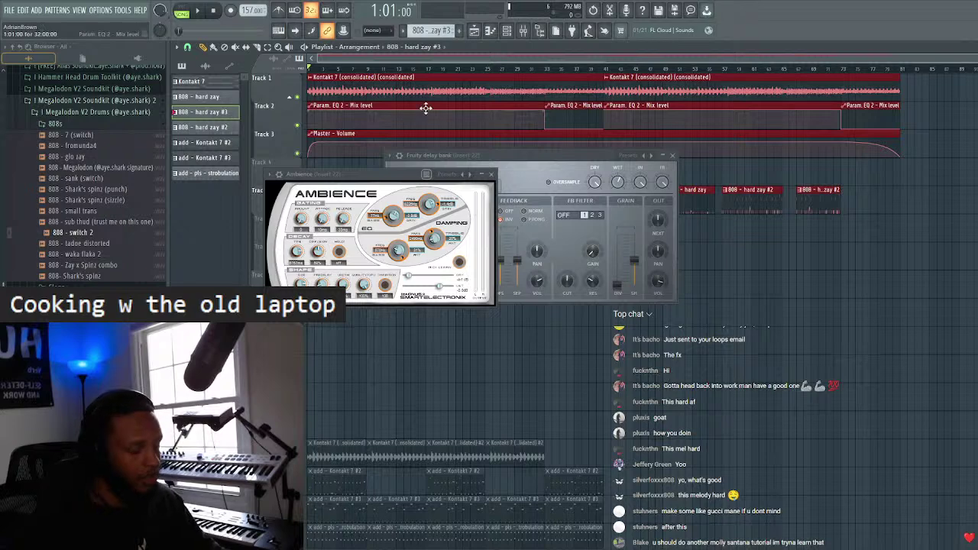
{"action": "left_click", "coordinate": [492, 174]}
{"action": "left_click", "coordinate": [673, 156]}
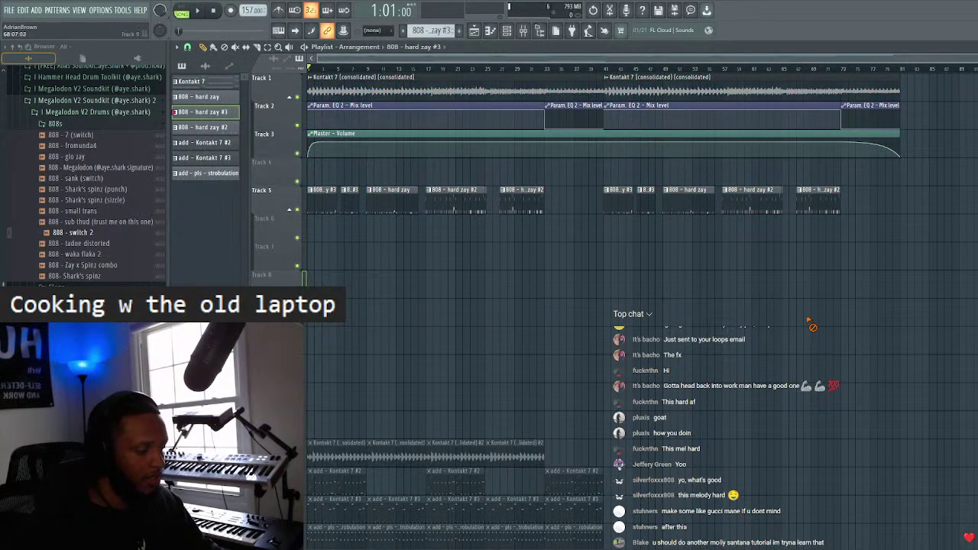
- Export the project as a zipped loop package named red eyes into the red eyes folder, saving despite the trial plugin
{"action": "left_click", "coordinate": [9, 9]}
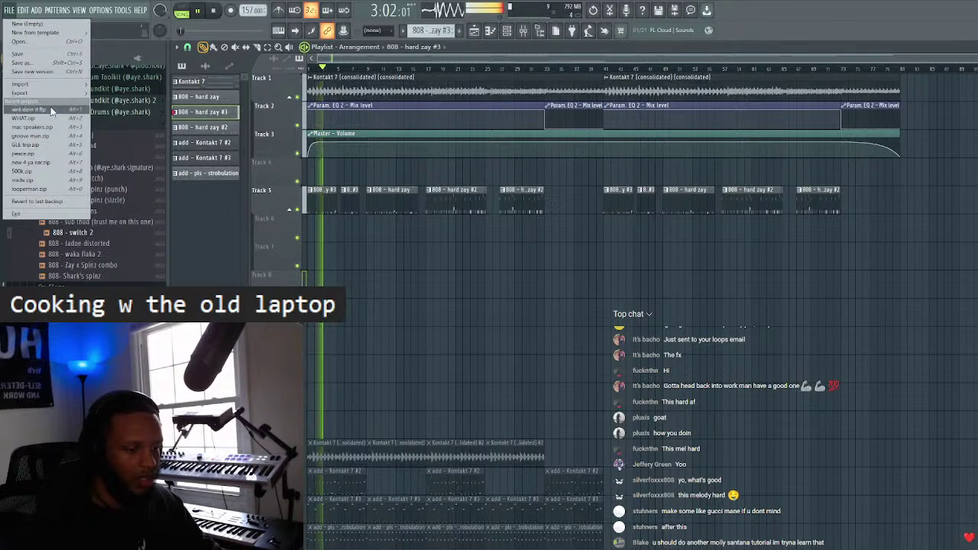
{"action": "mouse_move", "coordinate": [56, 94]}
{"action": "left_click", "coordinate": [141, 199]}
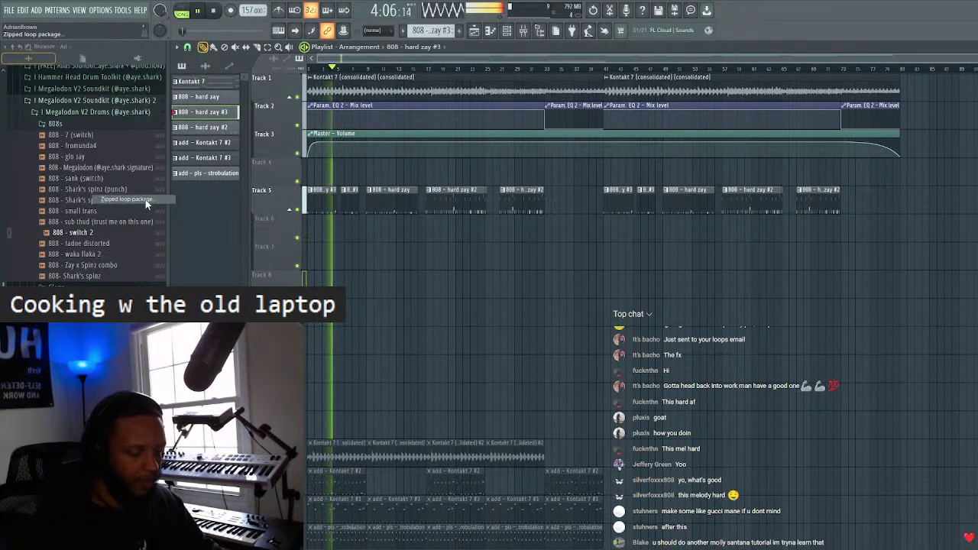
{"action": "left_click", "coordinate": [499, 183]}
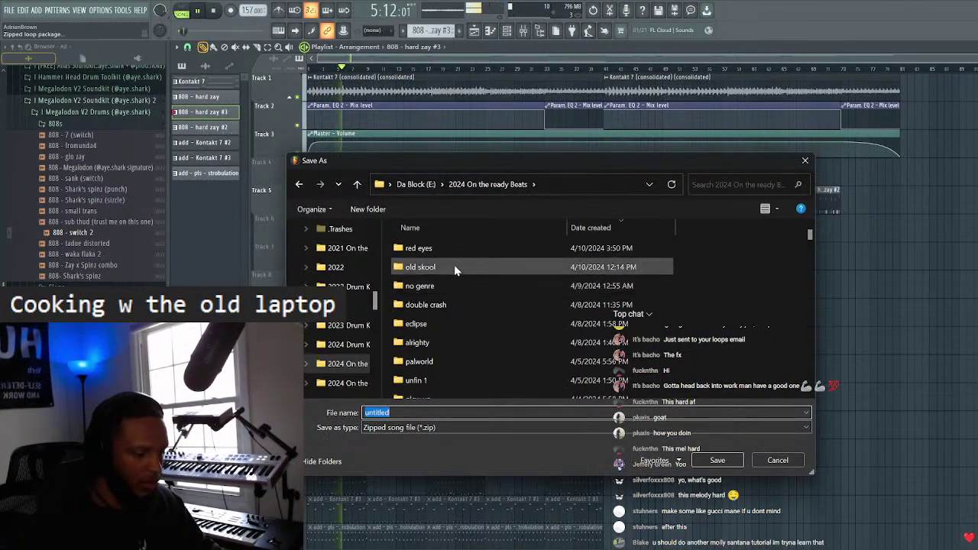
{"action": "double_click", "coordinate": [466, 247]}
{"action": "left_click", "coordinate": [423, 415]}
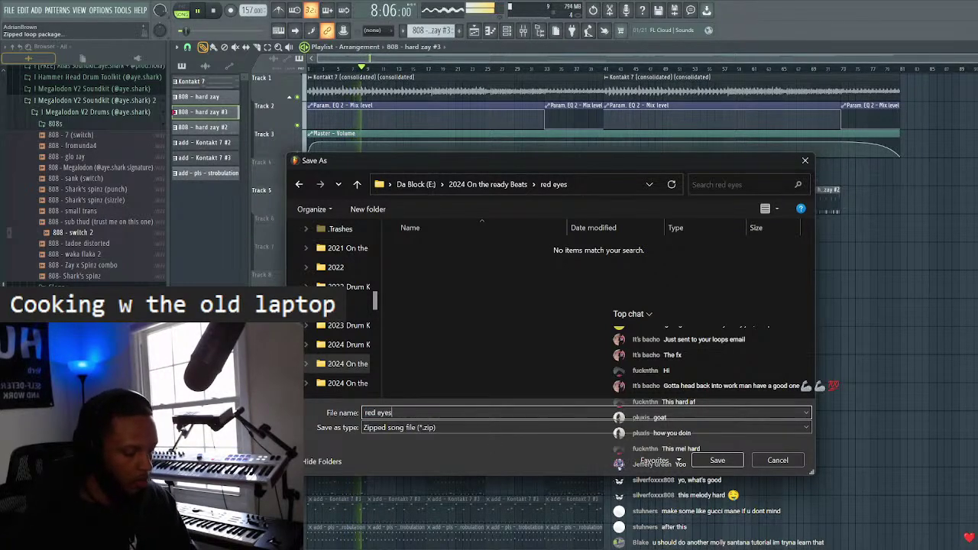
{"action": "type", "text": "red eyes"}
{"action": "key", "text": "Return"}
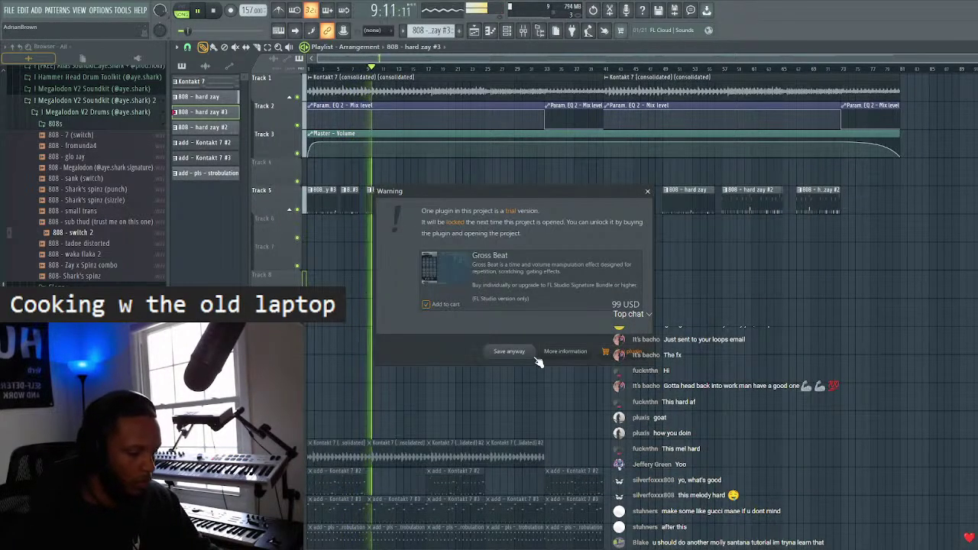
{"action": "left_click", "coordinate": [532, 355]}
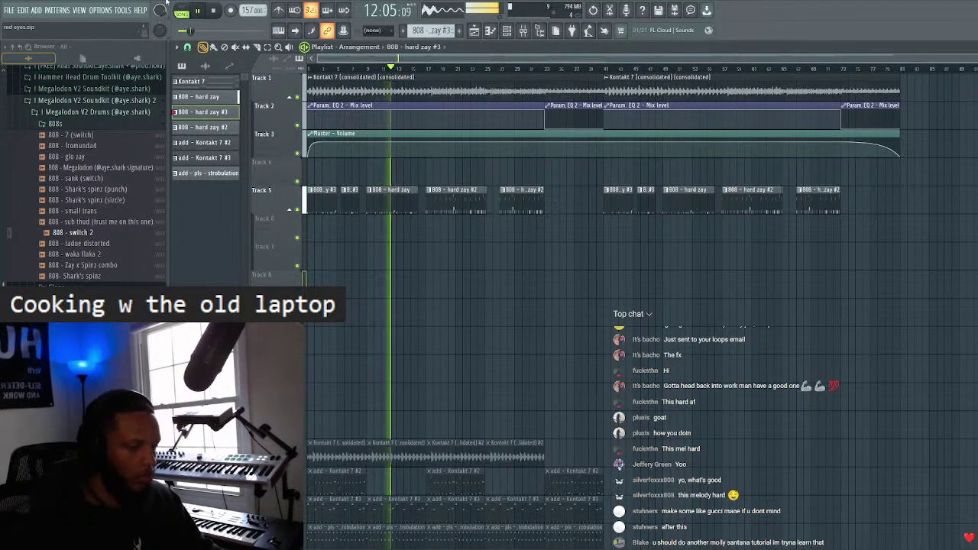
- Start a new empty project without saving further changes to red eyes.zip
{"action": "left_click", "coordinate": [10, 11]}
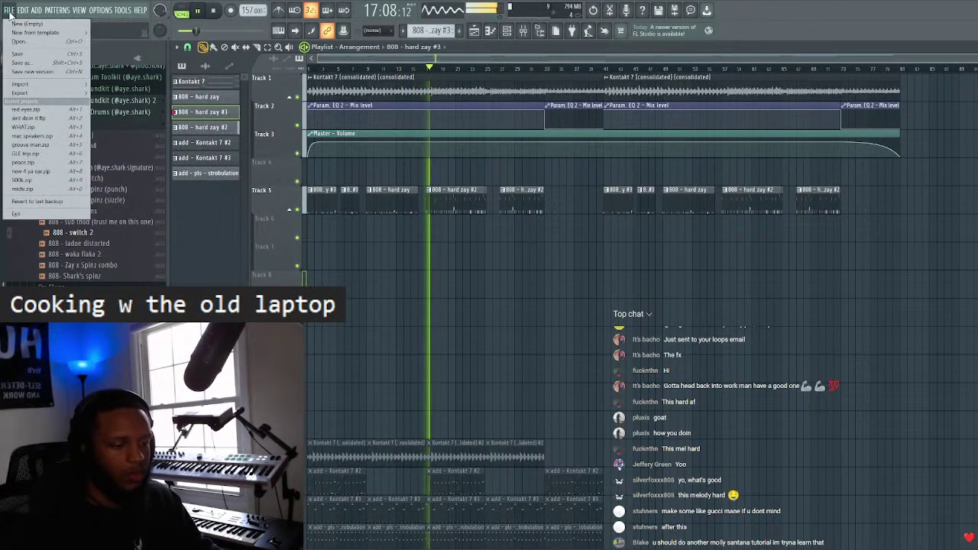
{"action": "left_click", "coordinate": [18, 41]}
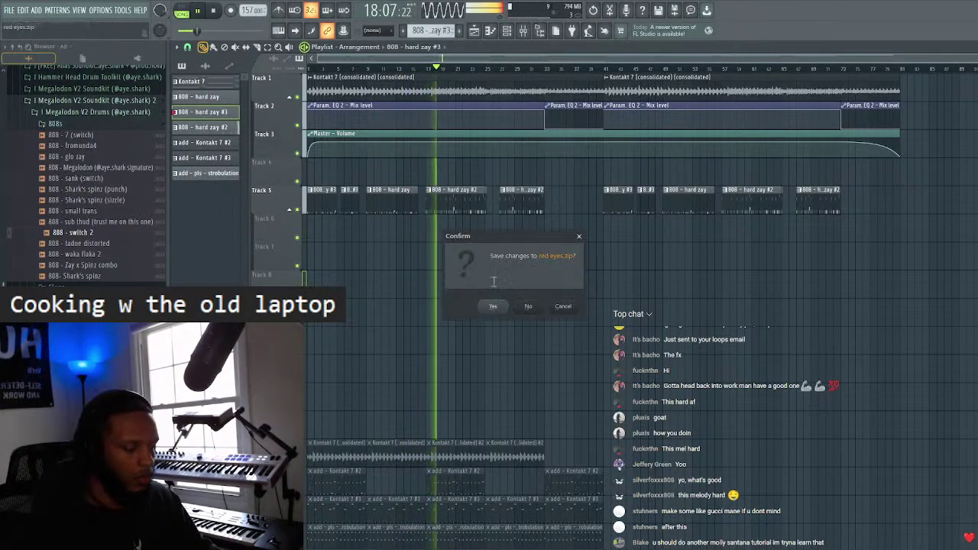
{"action": "left_click", "coordinate": [534, 308]}
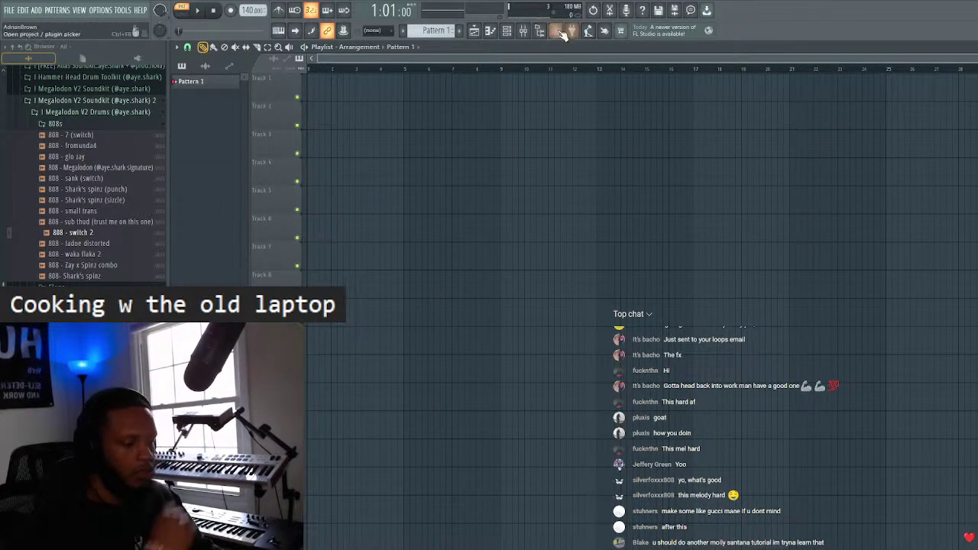
- Replace the Sampler channel in the channel rack with Kontakt 7 and move the plugin window fully into view
{"action": "left_click", "coordinate": [512, 33]}
{"action": "right_click", "coordinate": [696, 116]}
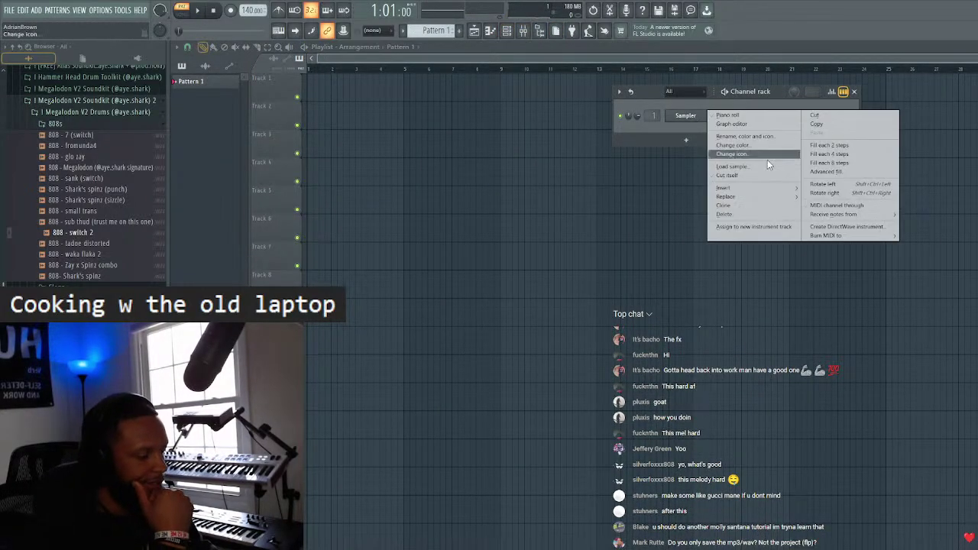
{"action": "mouse_move", "coordinate": [769, 197]}
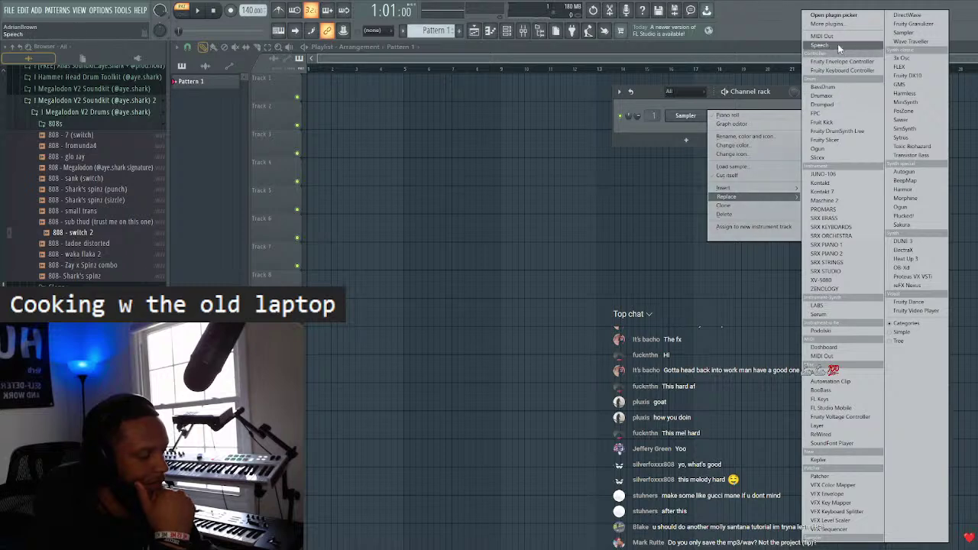
{"action": "left_click", "coordinate": [848, 192]}
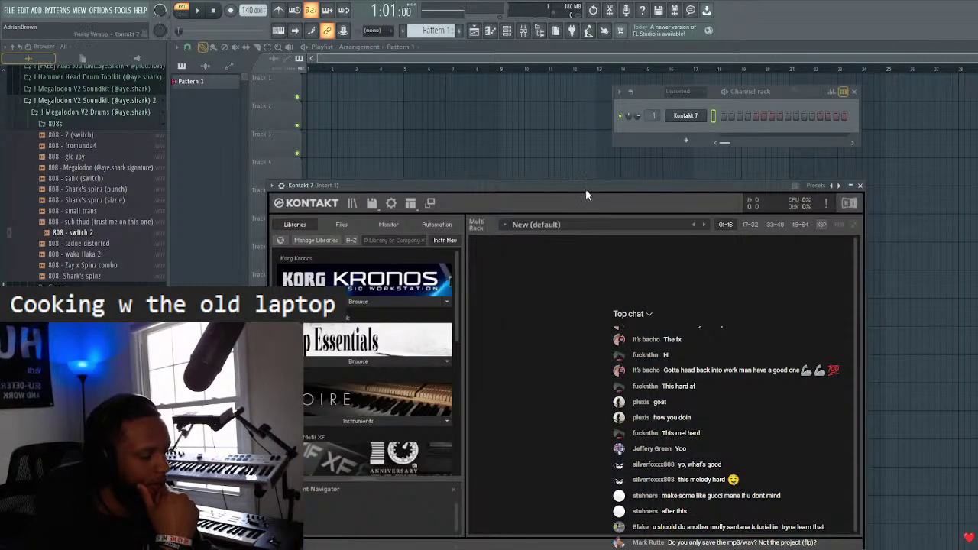
{"action": "left_click_drag", "start_coordinate": [586, 194], "coordinate": [612, 75]}
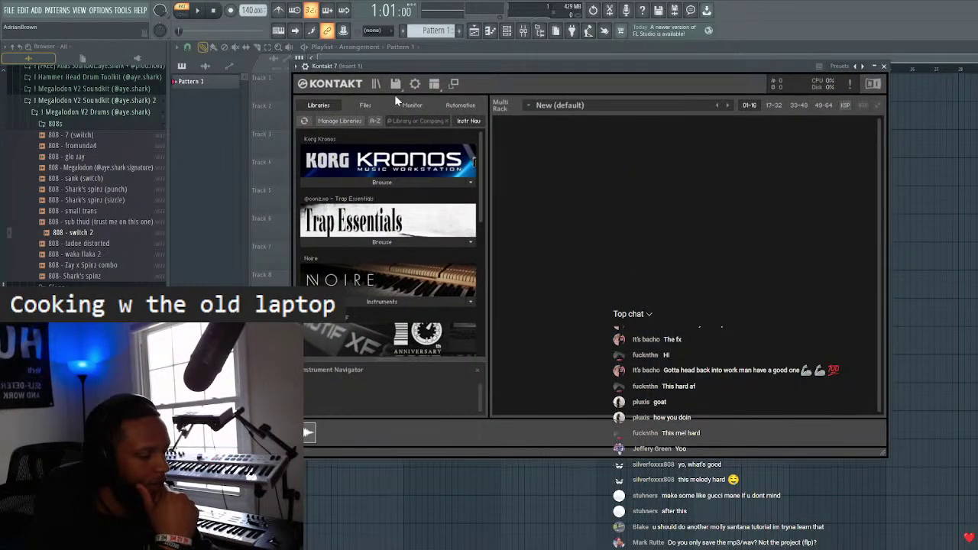
- In Kontakt's file browser, open the norCTrack - Korg Kronos folder inside Kontakt banks on the Da Block (E:) drive
{"action": "left_click", "coordinate": [365, 105]}
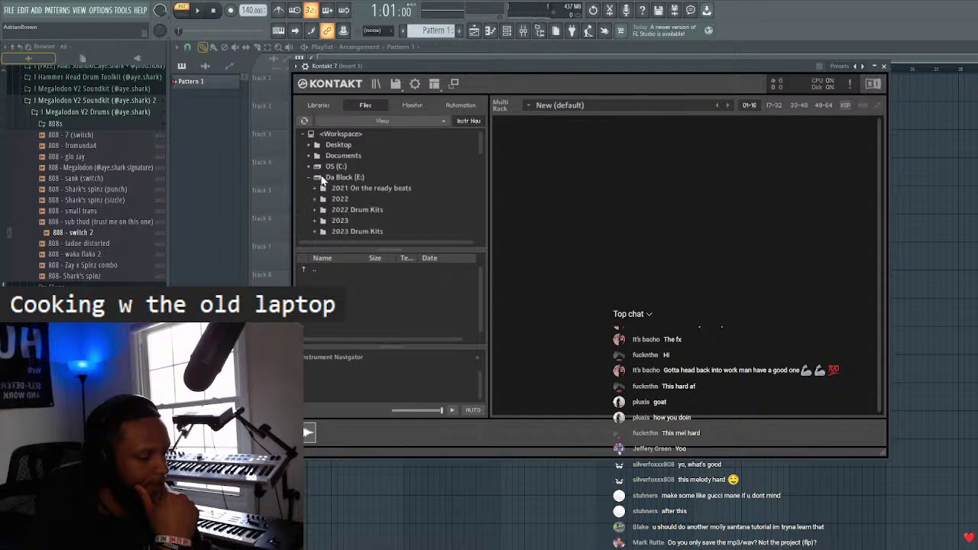
{"action": "scroll", "coordinate": [349, 222], "scroll_direction": "down", "scroll_amount": 3}
{"action": "scroll", "coordinate": [343, 217], "scroll_direction": "down", "scroll_amount": 5}
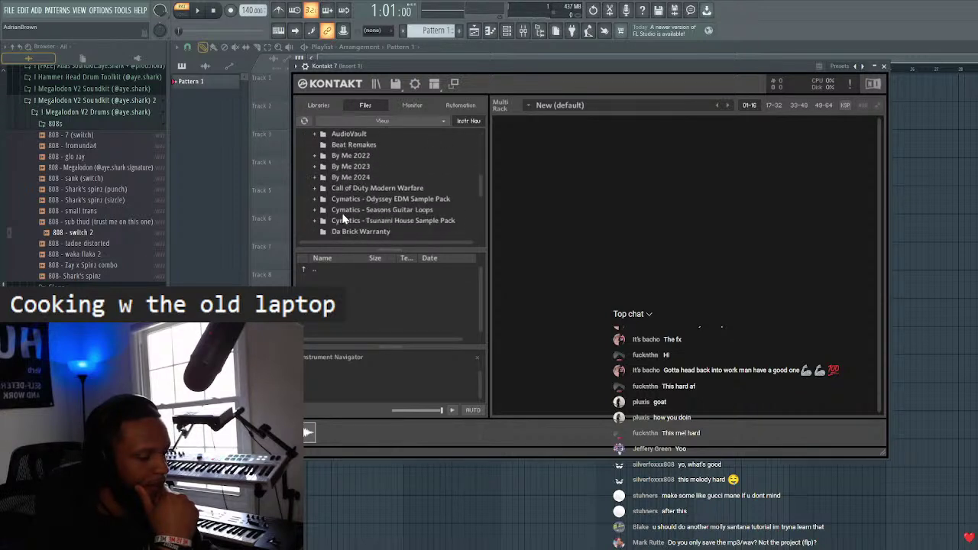
{"action": "scroll", "coordinate": [350, 213], "scroll_direction": "down", "scroll_amount": 1}
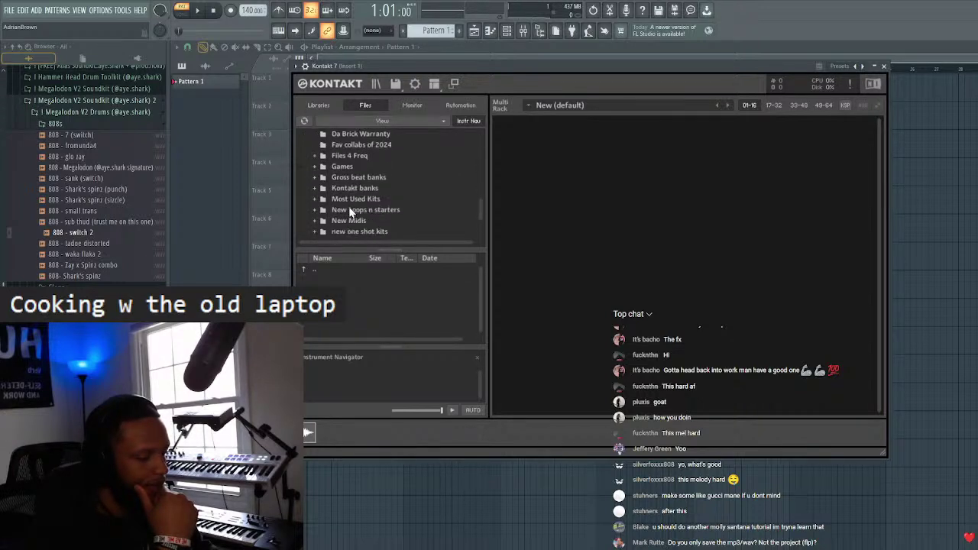
{"action": "left_click", "coordinate": [348, 189]}
{"action": "double_click", "coordinate": [347, 301]}
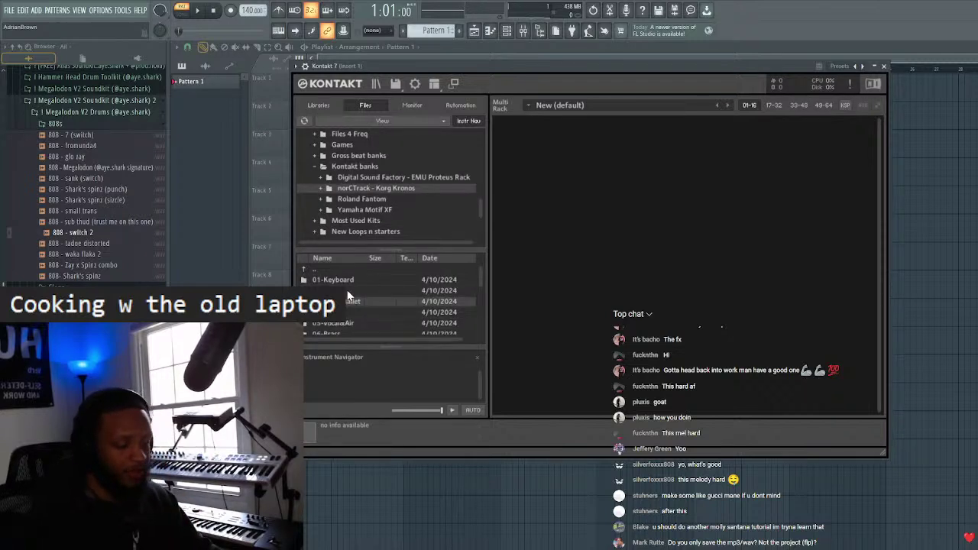
- Look through the Korg Kronos sound category folders, and reposition and enlarge the Kontakt 7 window
{"action": "scroll", "coordinate": [359, 296], "scroll_direction": "down", "scroll_amount": 2}
{"action": "scroll", "coordinate": [352, 303], "scroll_direction": "down", "scroll_amount": 1}
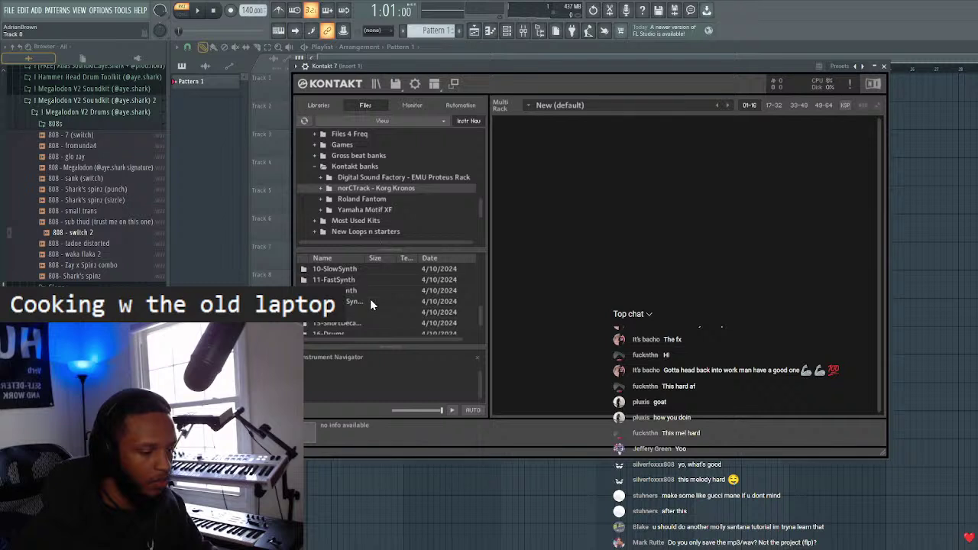
{"action": "scroll", "coordinate": [371, 300], "scroll_direction": "up", "scroll_amount": 1}
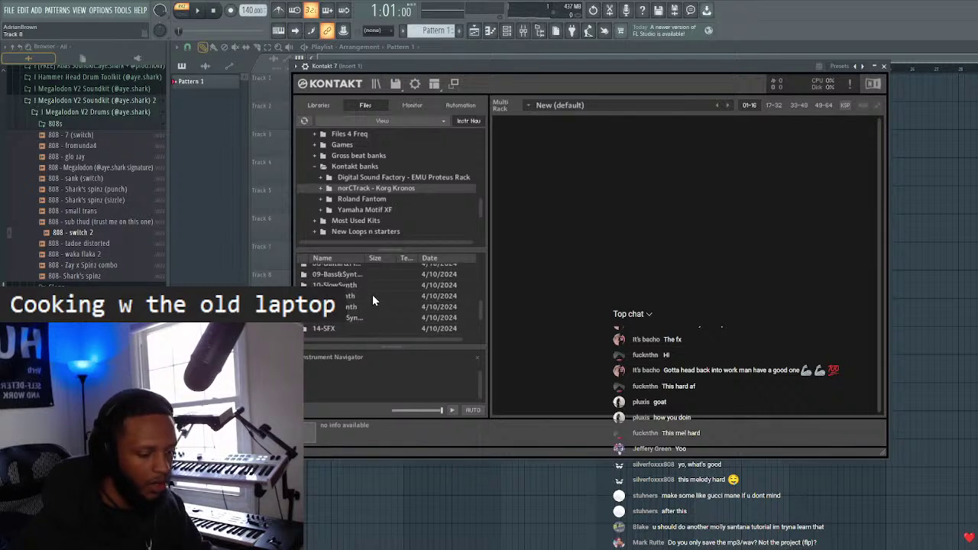
{"action": "scroll", "coordinate": [387, 307], "scroll_direction": "down", "scroll_amount": 3}
{"action": "scroll", "coordinate": [379, 307], "scroll_direction": "up", "scroll_amount": 4}
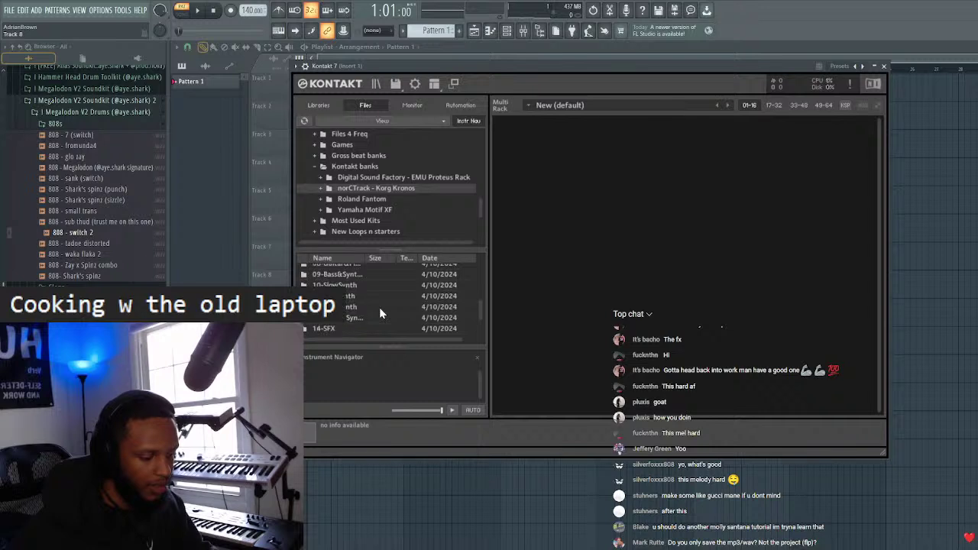
{"action": "scroll", "coordinate": [378, 306], "scroll_direction": "up", "scroll_amount": 3}
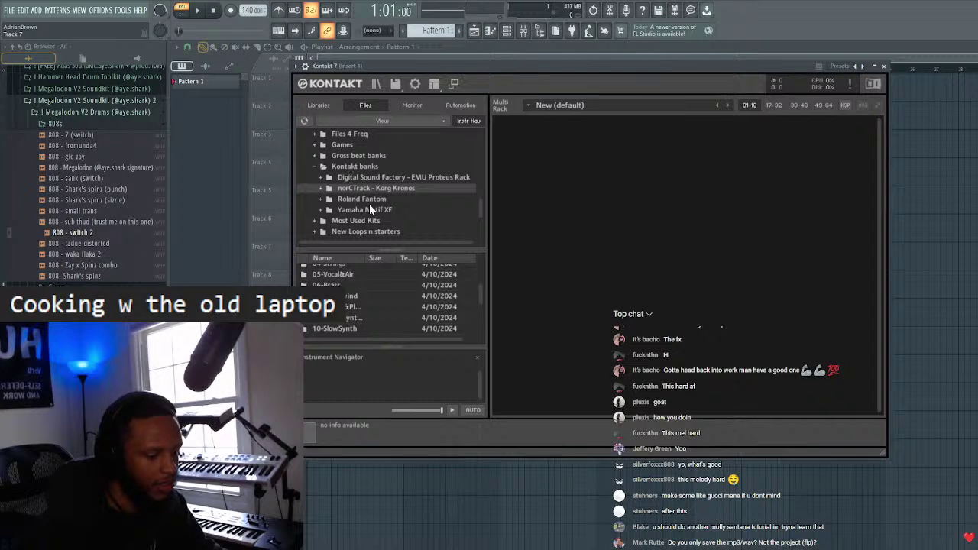
{"action": "scroll", "coordinate": [353, 309], "scroll_direction": "down", "scroll_amount": 2}
{"action": "left_click_drag", "start_coordinate": [500, 66], "coordinate": [455, 48]}
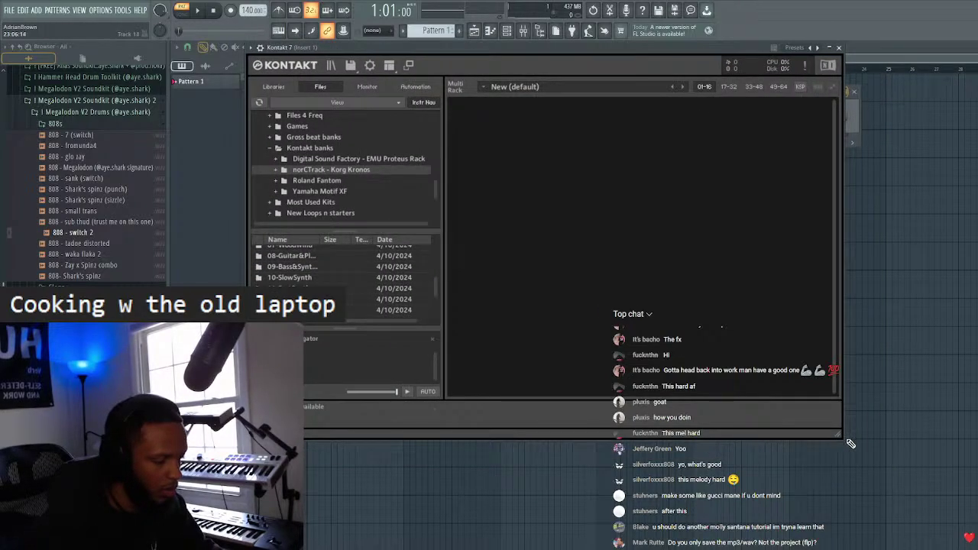
{"action": "left_click_drag", "start_coordinate": [835, 433], "coordinate": [898, 484]}
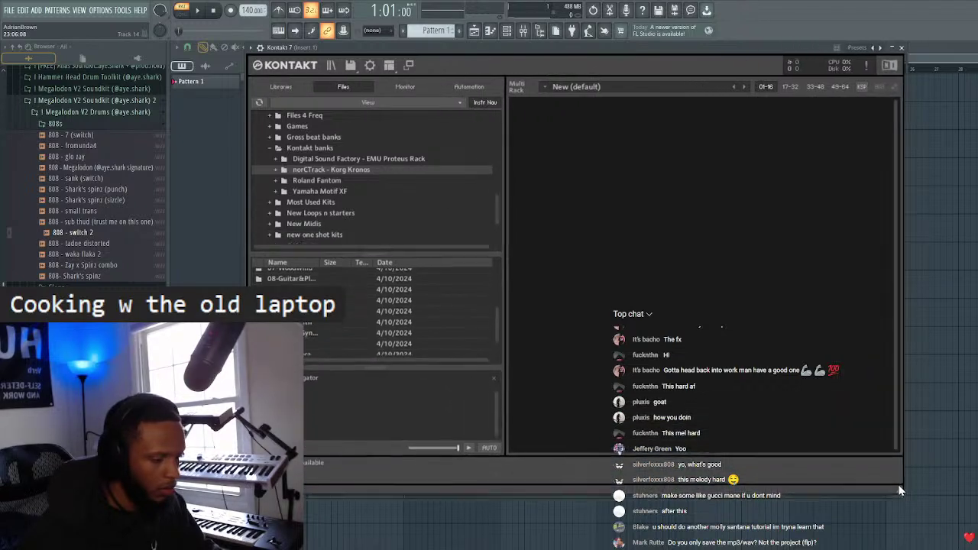
- Load the 003-TechnoMixControlC2 instrument from the 02-Rhytmic - BONUS folder inside 13-MotionSynth
{"action": "scroll", "coordinate": [348, 294], "scroll_direction": "up", "scroll_amount": 3}
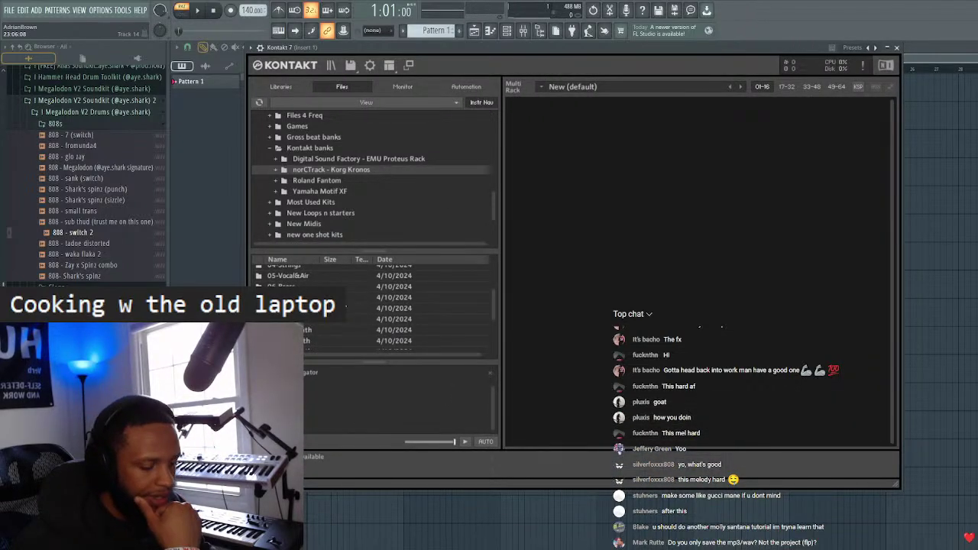
{"action": "scroll", "coordinate": [349, 305], "scroll_direction": "up", "scroll_amount": 2}
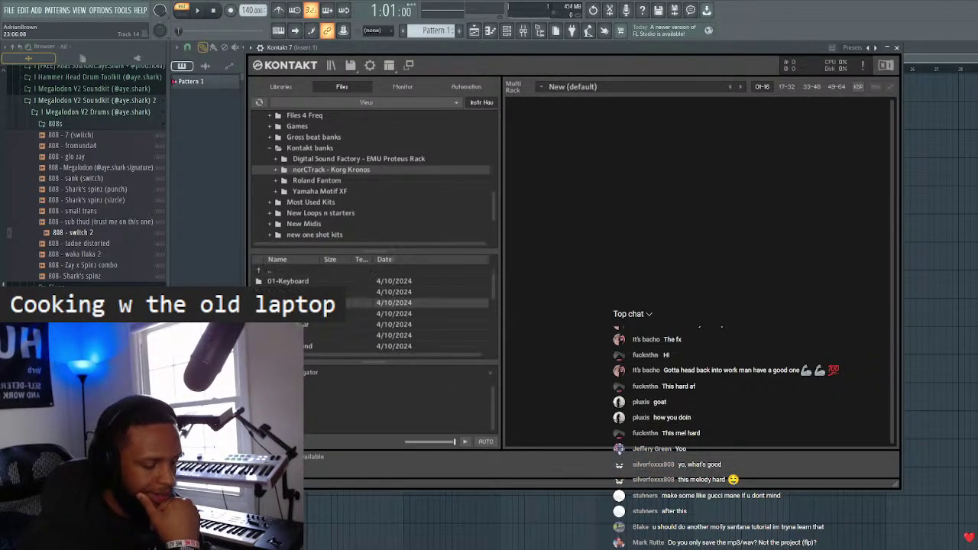
{"action": "scroll", "coordinate": [374, 306], "scroll_direction": "down", "scroll_amount": 1}
{"action": "scroll", "coordinate": [374, 306], "scroll_direction": "up", "scroll_amount": 1}
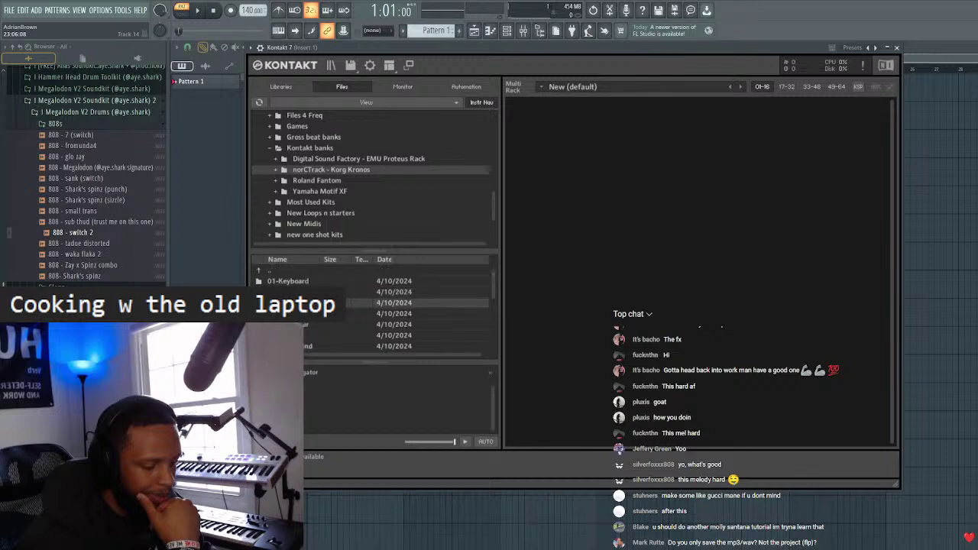
{"action": "scroll", "coordinate": [374, 305], "scroll_direction": "down", "scroll_amount": 7}
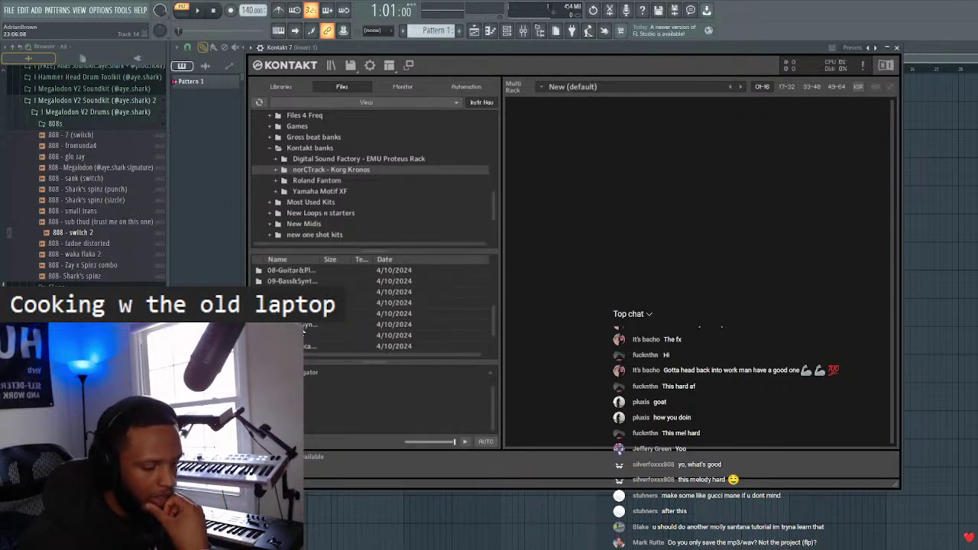
{"action": "double_click", "coordinate": [382, 335]}
{"action": "double_click", "coordinate": [321, 292]}
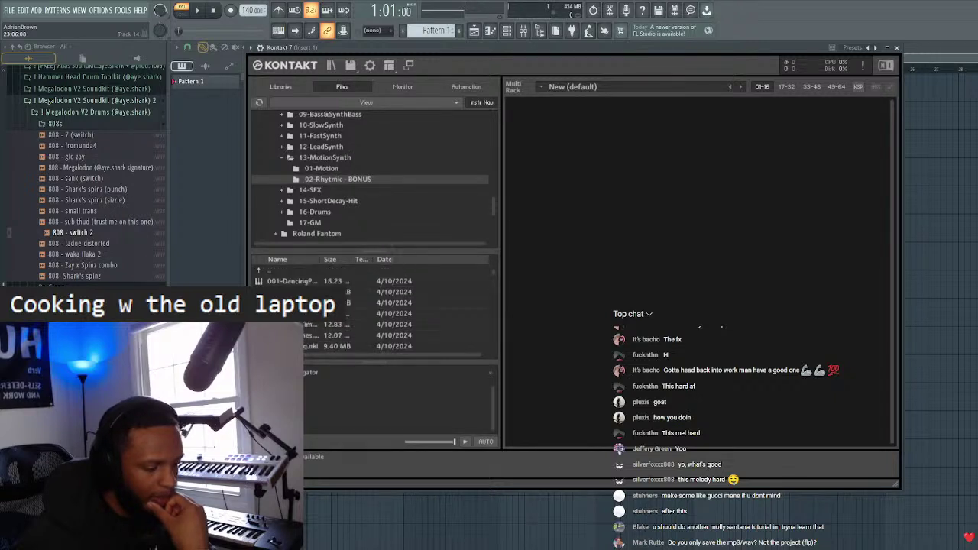
{"action": "double_click", "coordinate": [321, 303]}
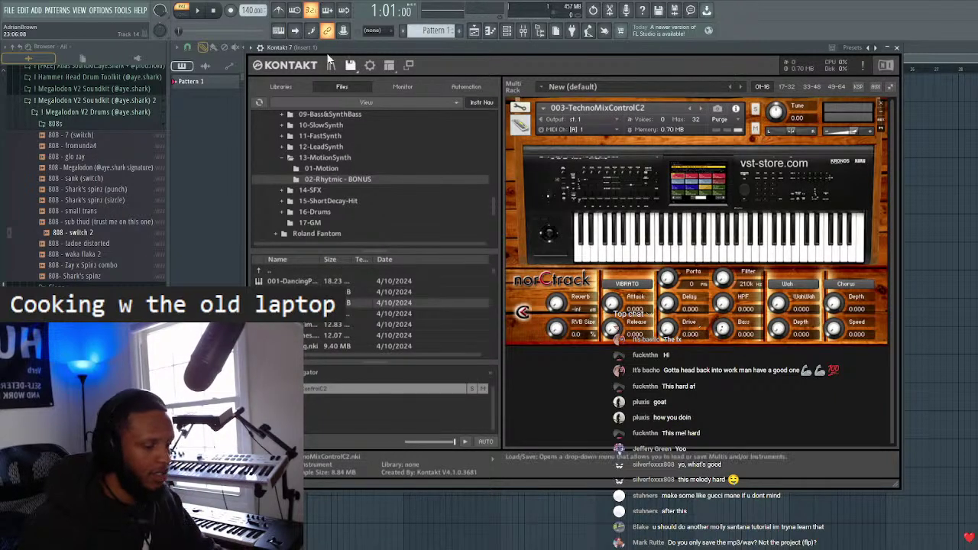
- Enable playing notes from the computer keyboard and audition 003-TechnoMixControlC2 with a few notes
{"action": "left_click", "coordinate": [279, 31]}
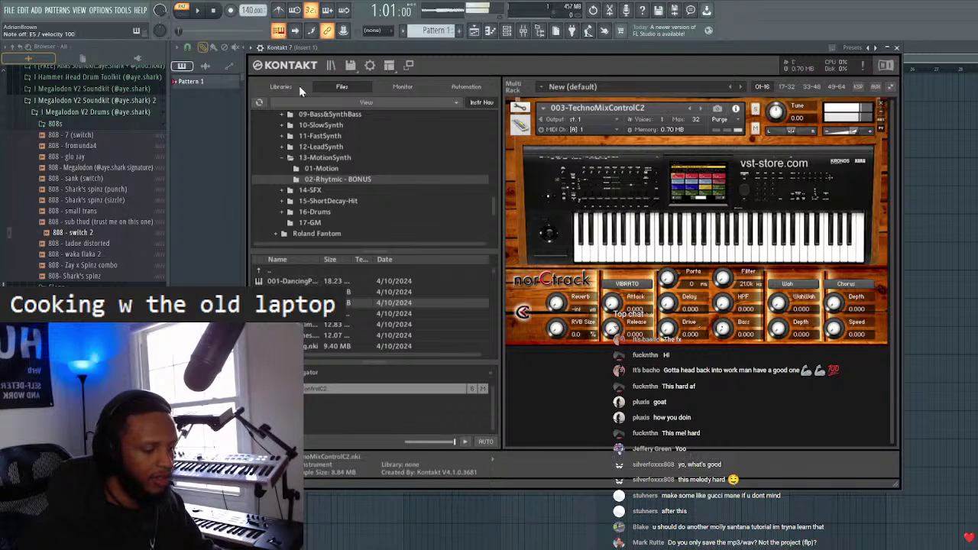
{"action": "key", "text": "t"}
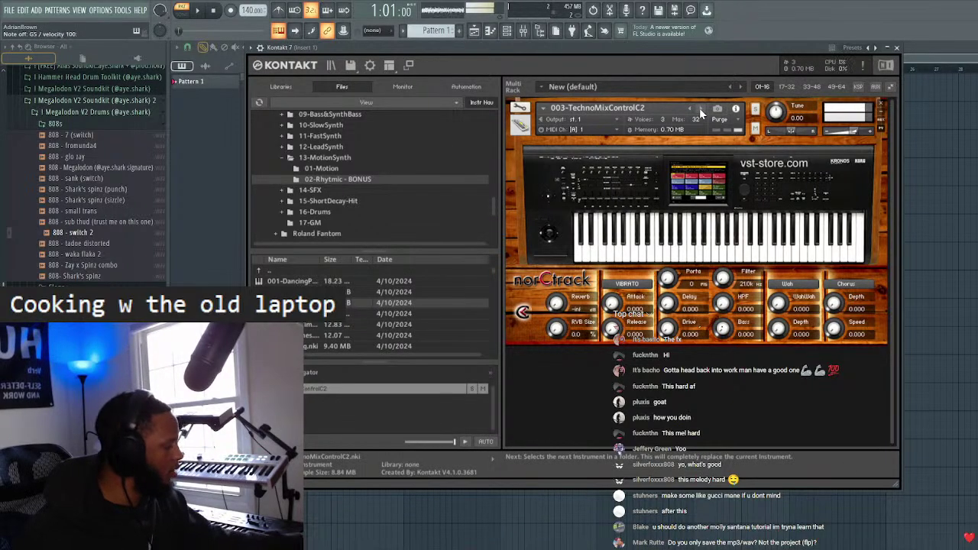
{"action": "key", "text": "x"}
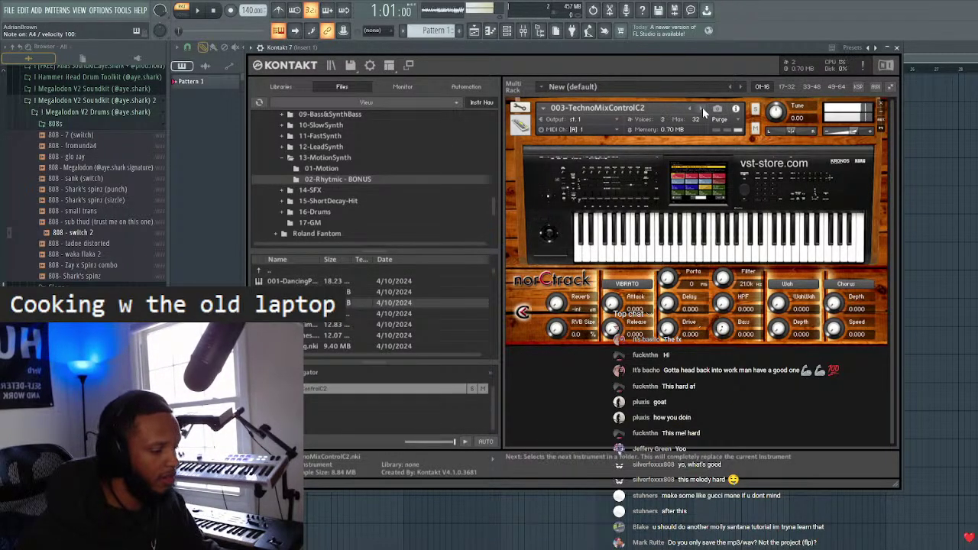
- Advance to the 004-AutoPicking and 005-NightTimes instruments and play test notes on each
{"action": "left_click", "coordinate": [703, 107]}
{"action": "key", "text": "v"}
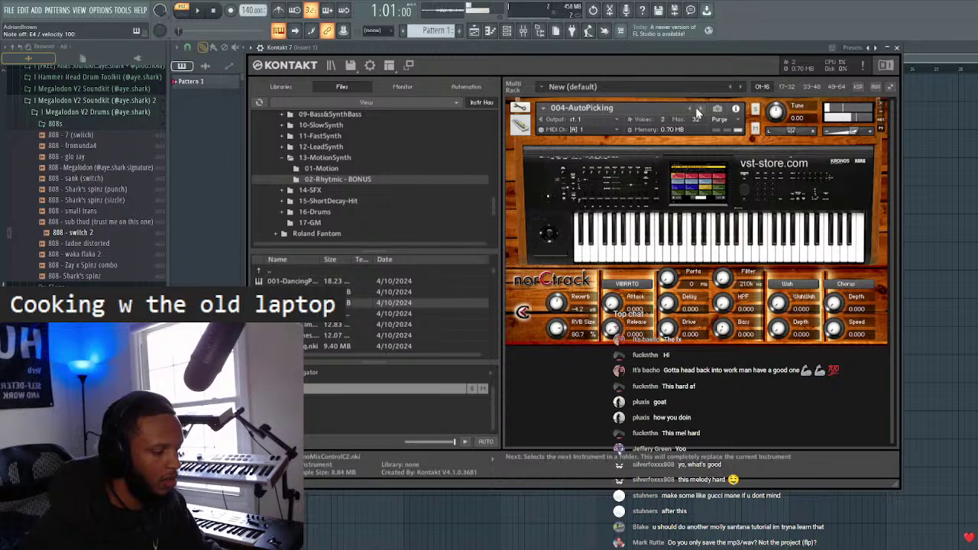
{"action": "key", "text": "m"}
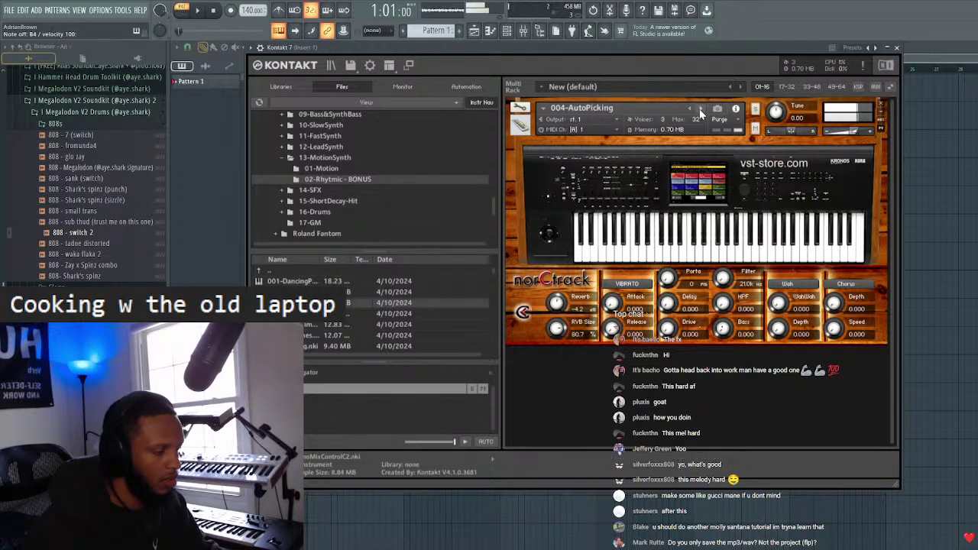
{"action": "left_click", "coordinate": [700, 109]}
{"action": "key", "text": "r"}
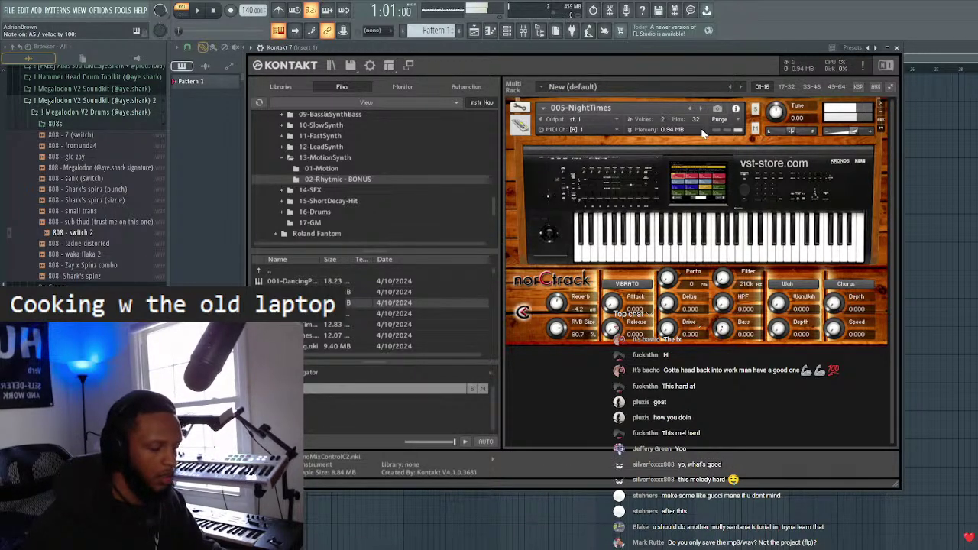
{"action": "key", "text": "u"}
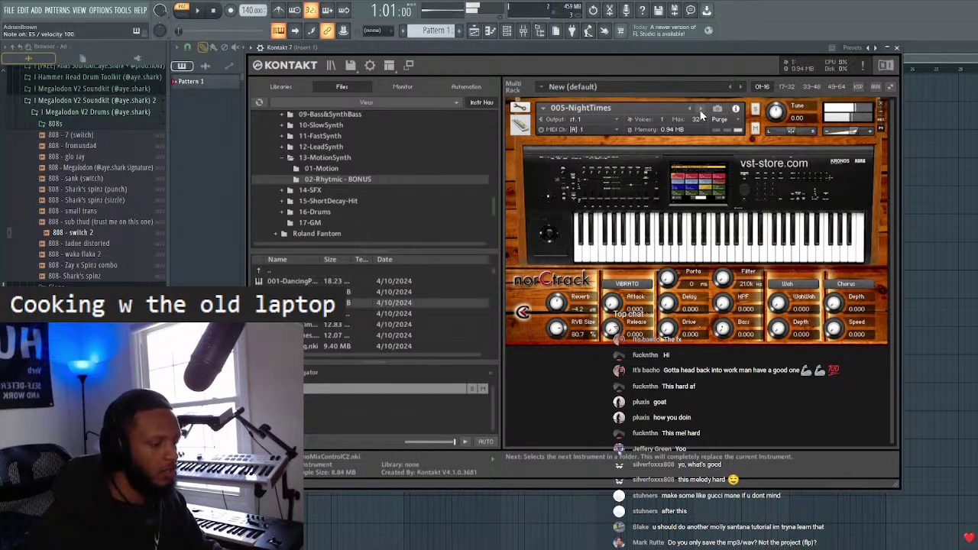
- Advance through the following rhythmic instruments to 007-SkiSong and 008-WaveSong, playing test notes along the way
{"action": "left_click", "coordinate": [700, 109]}
{"action": "key", "text": "y"}
{"action": "left_click", "coordinate": [701, 109]}
{"action": "key", "text": "r"}
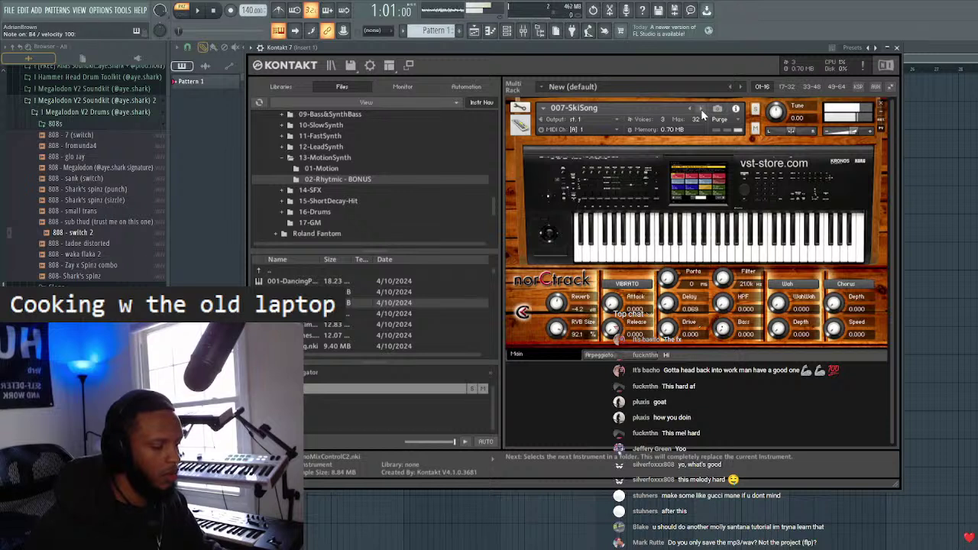
{"action": "left_click", "coordinate": [701, 109]}
{"action": "key", "text": "o"}
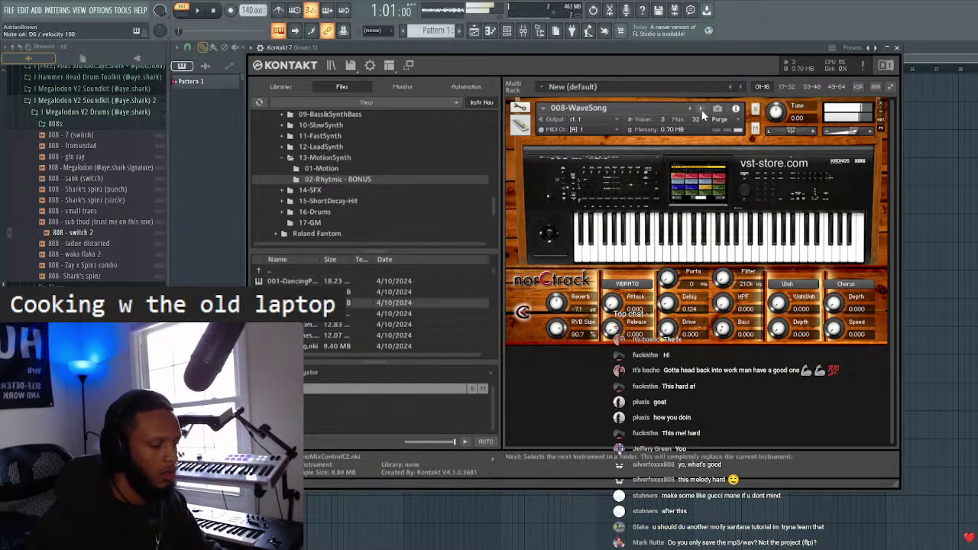
{"action": "key", "text": "n"}
{"action": "key", "text": "m"}
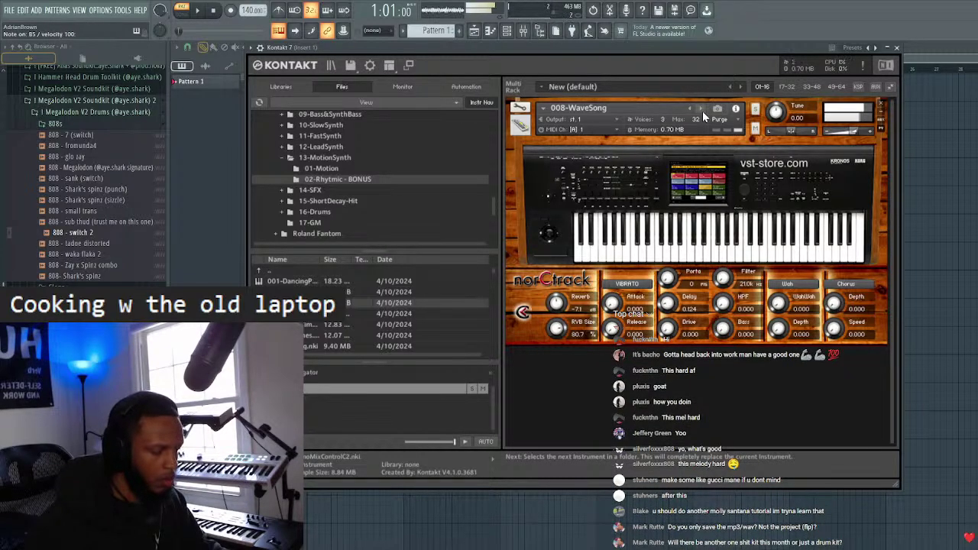
- Audition 009-RunningOutOfTheTime, 010-Benny'sBounce and 011-TrashManGroove, and advance to 012-eXposure
{"action": "left_click", "coordinate": [702, 109]}
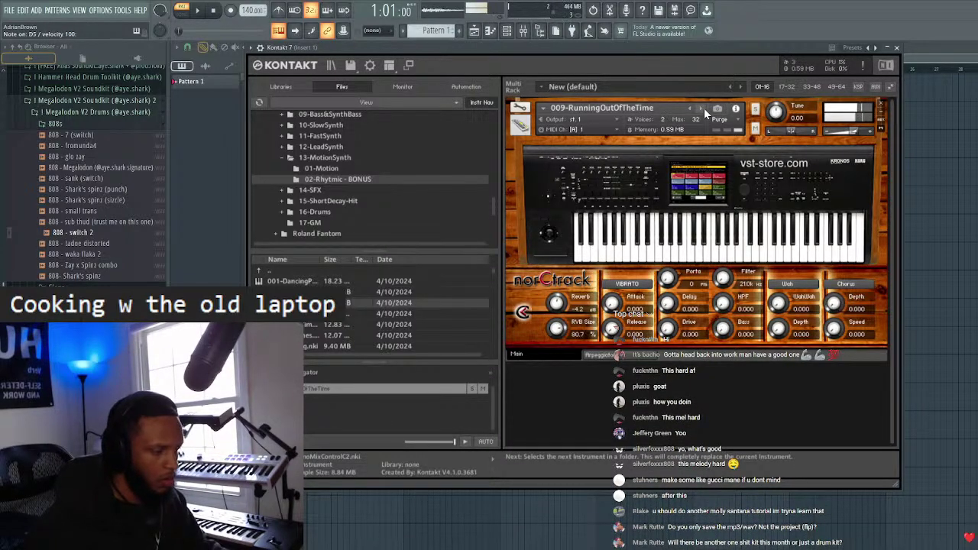
{"action": "left_click", "coordinate": [704, 108]}
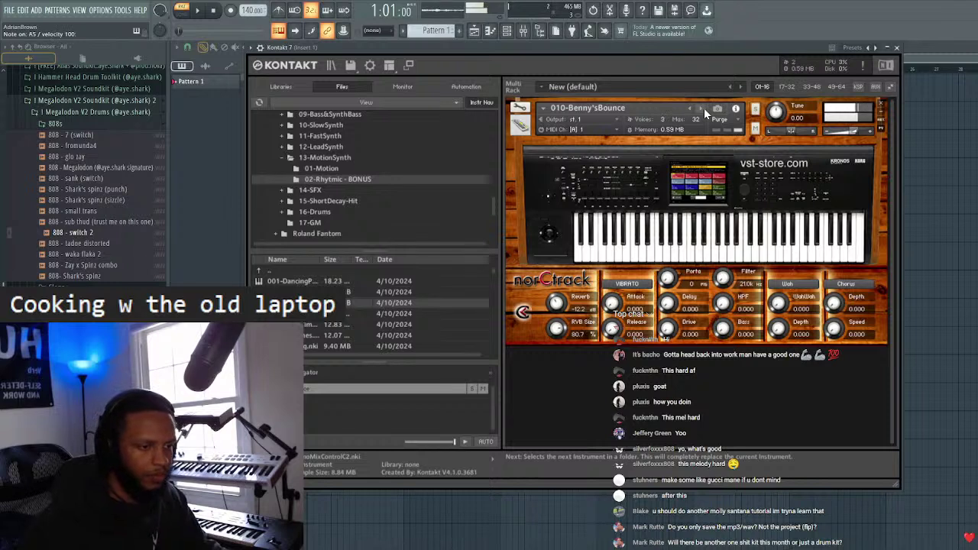
{"action": "key", "text": "2"}
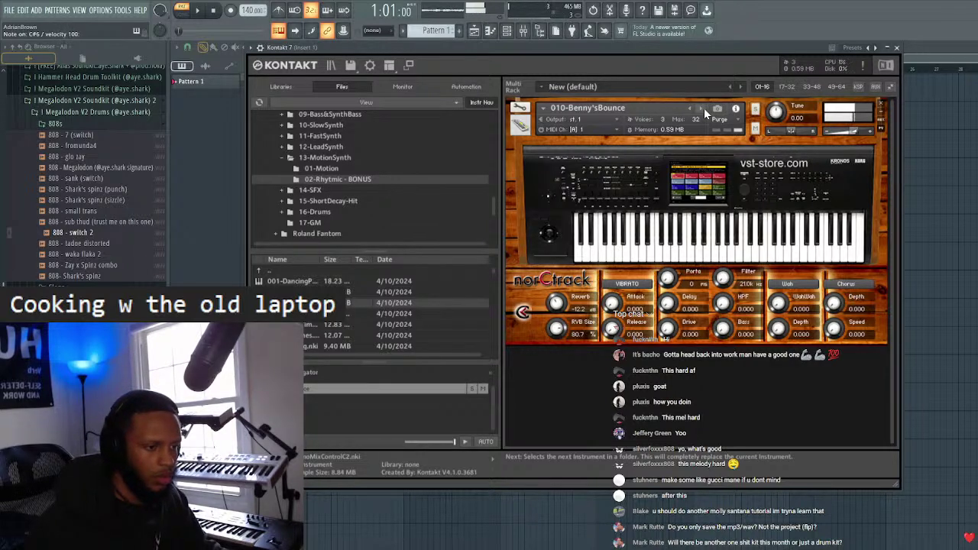
{"action": "left_click", "coordinate": [704, 108]}
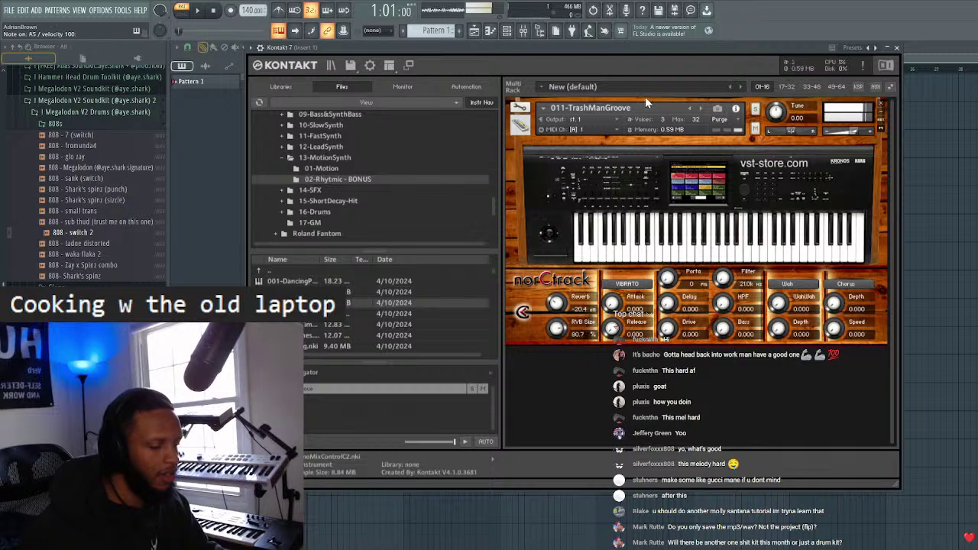
{"action": "left_click", "coordinate": [702, 108]}
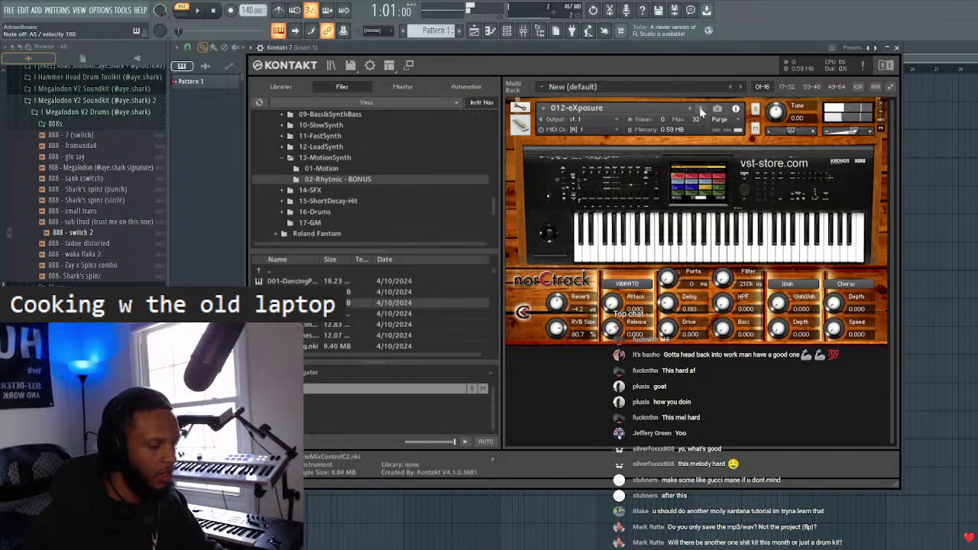
- Advance through 013-HotBodBoogie and 015-Locomotion to load the 016-WaveGirlz instrument, auditioning the sounds along the way
{"action": "left_click", "coordinate": [700, 107]}
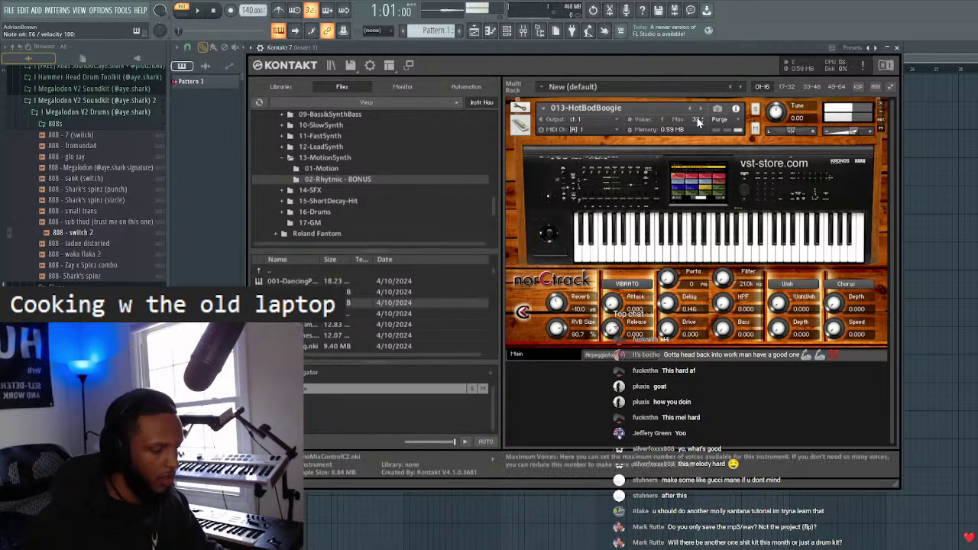
{"action": "left_click", "coordinate": [700, 108]}
{"action": "left_click", "coordinate": [699, 107]}
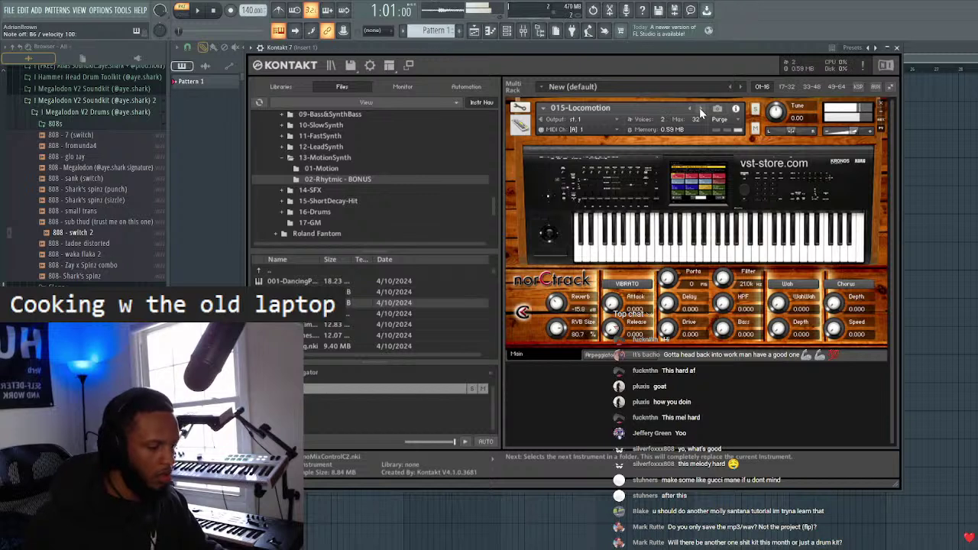
{"action": "left_click_drag", "start_coordinate": [700, 115], "coordinate": [700, 103]}
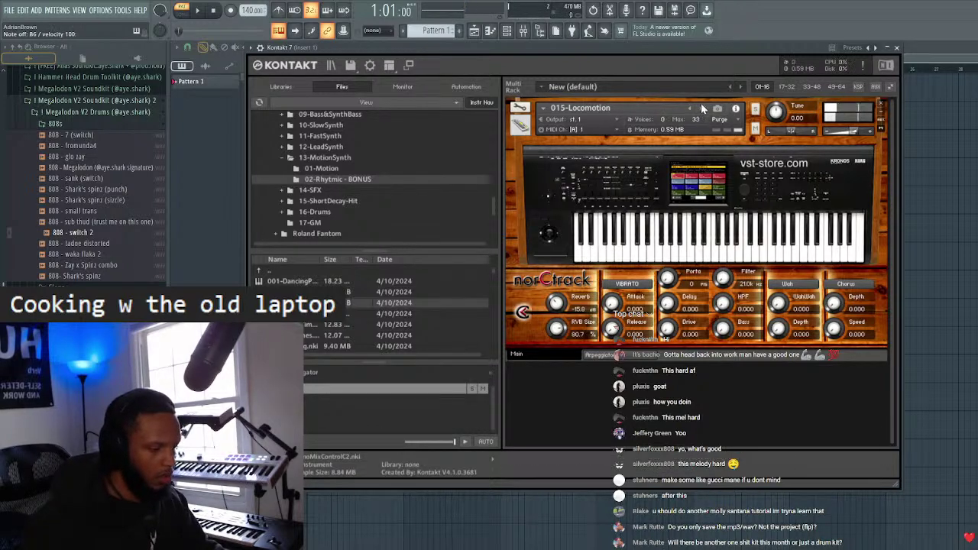
{"action": "left_click", "coordinate": [700, 107]}
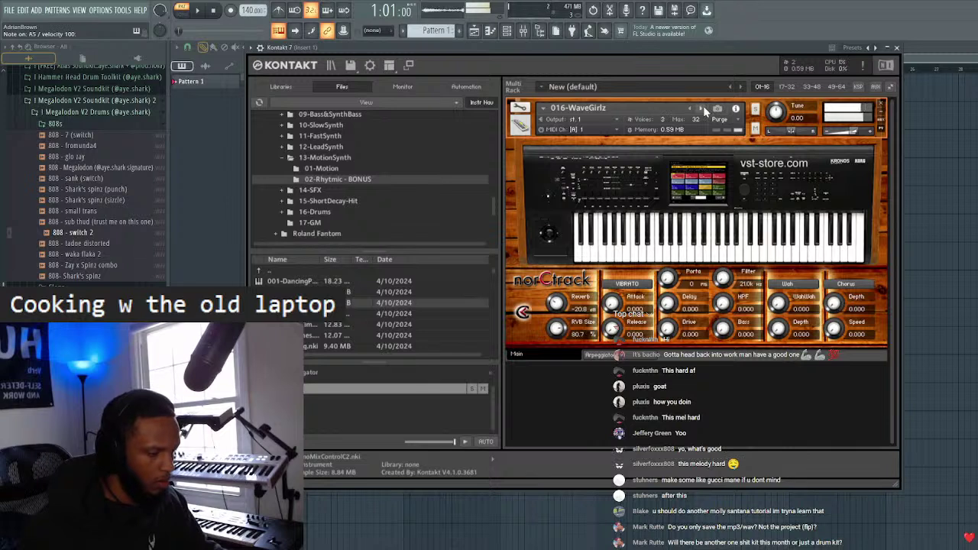
- Advance from 017-Passedout through 019-OutToLunch and 024-Pulsatroni to 025-JiffyPopperLines, auditioning the rhythmic instruments with test notes
{"action": "left_click", "coordinate": [703, 106]}
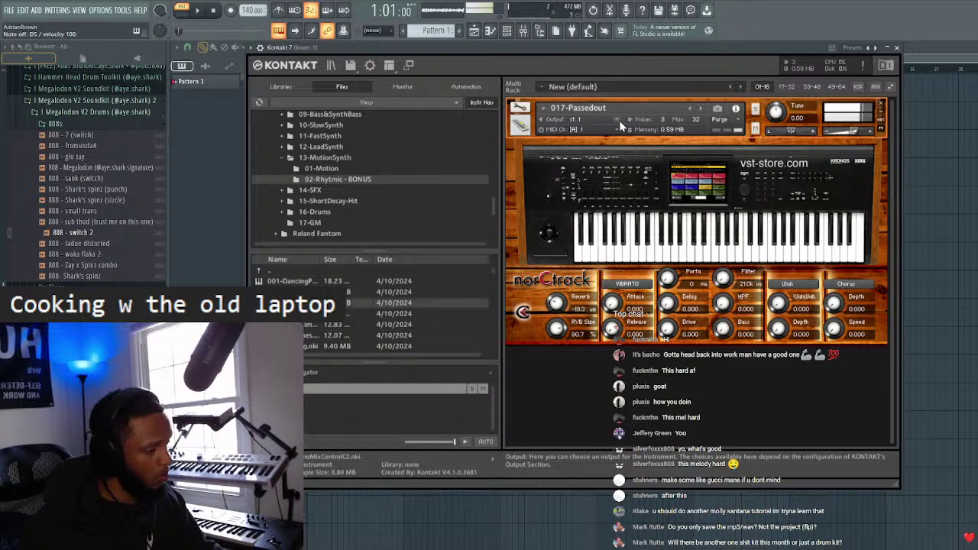
{"action": "left_click", "coordinate": [701, 110]}
{"action": "left_click", "coordinate": [700, 110]}
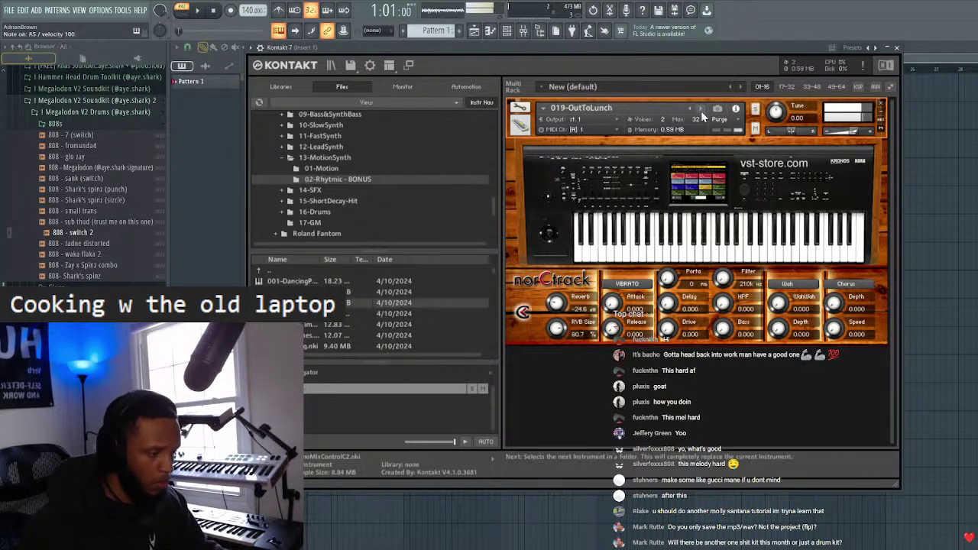
{"action": "left_click", "coordinate": [701, 111]}
{"action": "left_click", "coordinate": [700, 111]}
{"action": "left_click", "coordinate": [700, 111]}
{"action": "left_click", "coordinate": [700, 110]}
{"action": "left_click", "coordinate": [700, 110]}
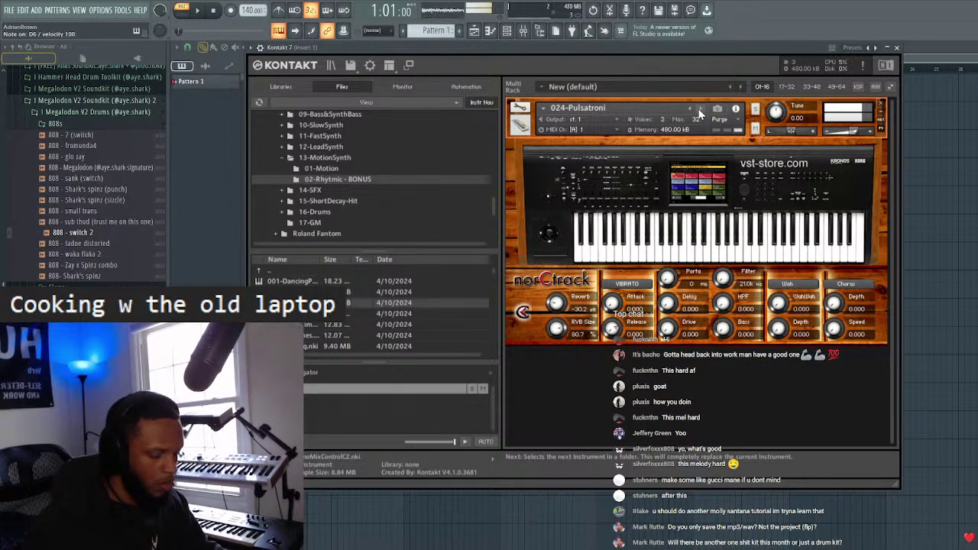
{"action": "left_click", "coordinate": [700, 110]}
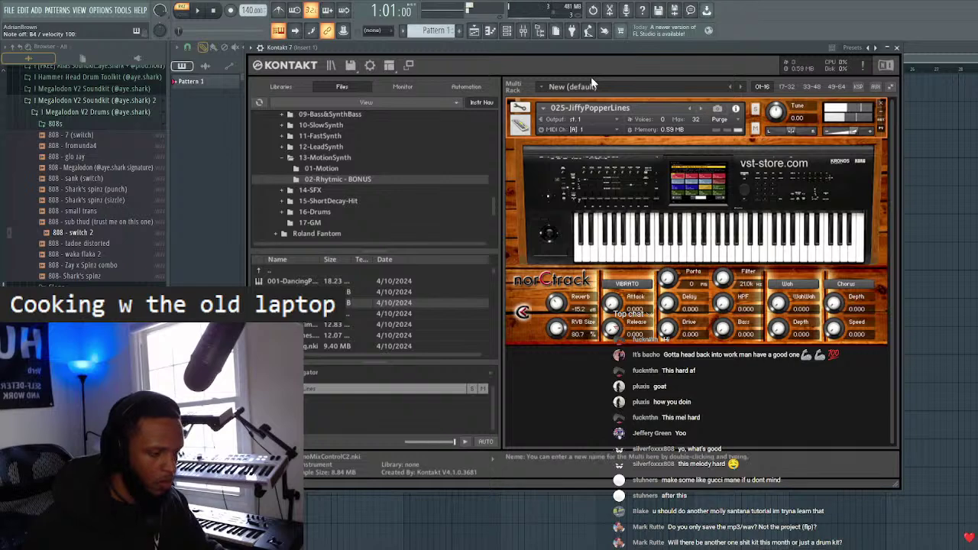
- Set the typing keyboard's root note to C# and advance to the 026-TomOfThePopper instrument
{"action": "right_click", "coordinate": [279, 35]}
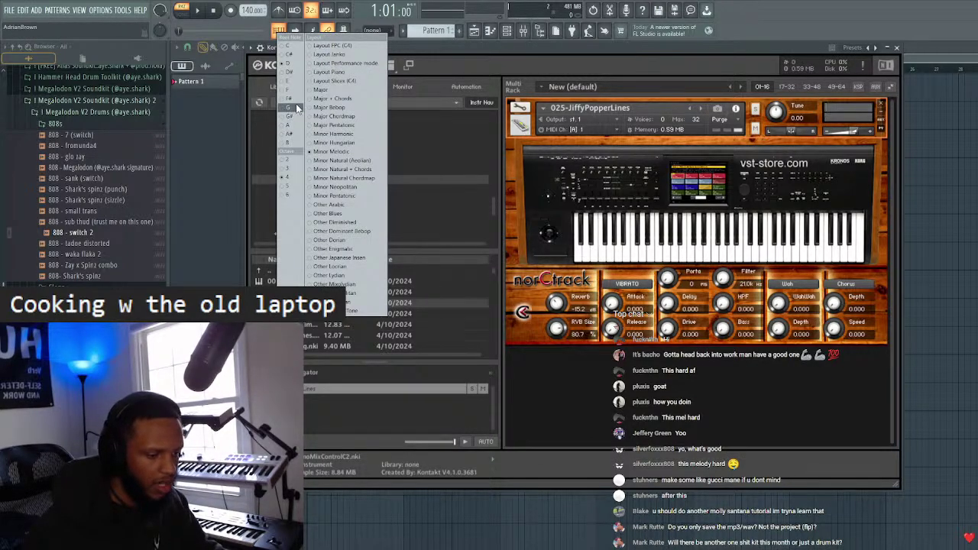
{"action": "left_click", "coordinate": [298, 55]}
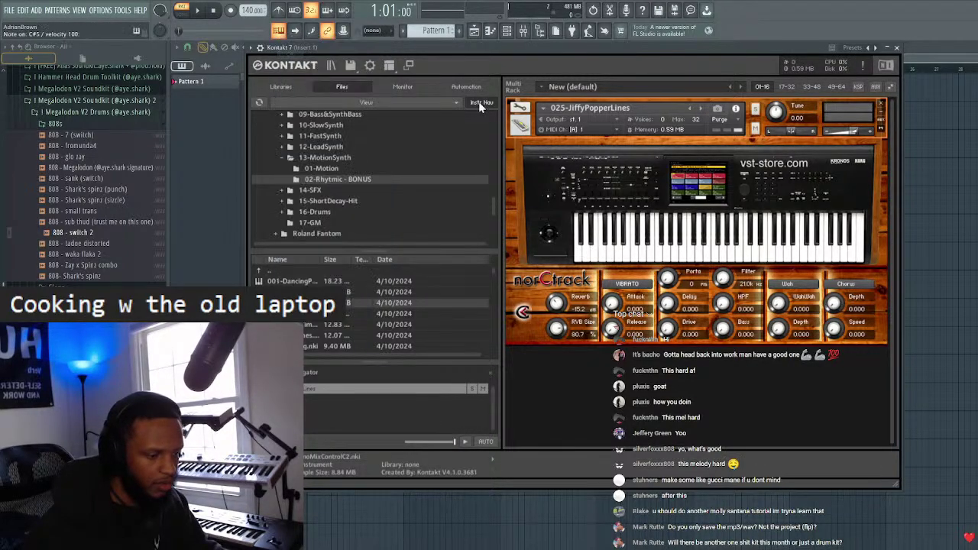
{"action": "left_click", "coordinate": [700, 107]}
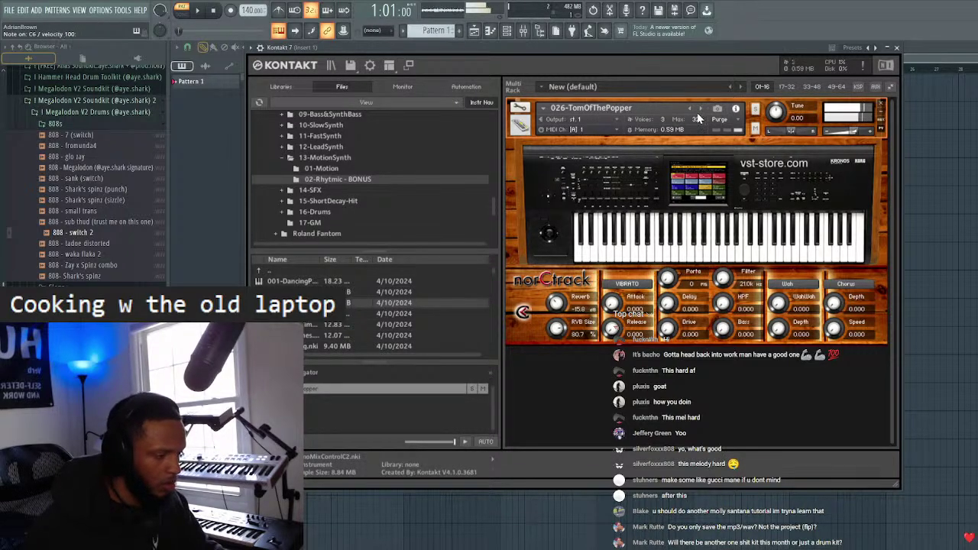
- Set the typing keyboard's root note to D# and audition 028-MeetOscar, 029-ActingVeryBusy and 030-NeoPulsation
{"action": "left_click", "coordinate": [281, 32]}
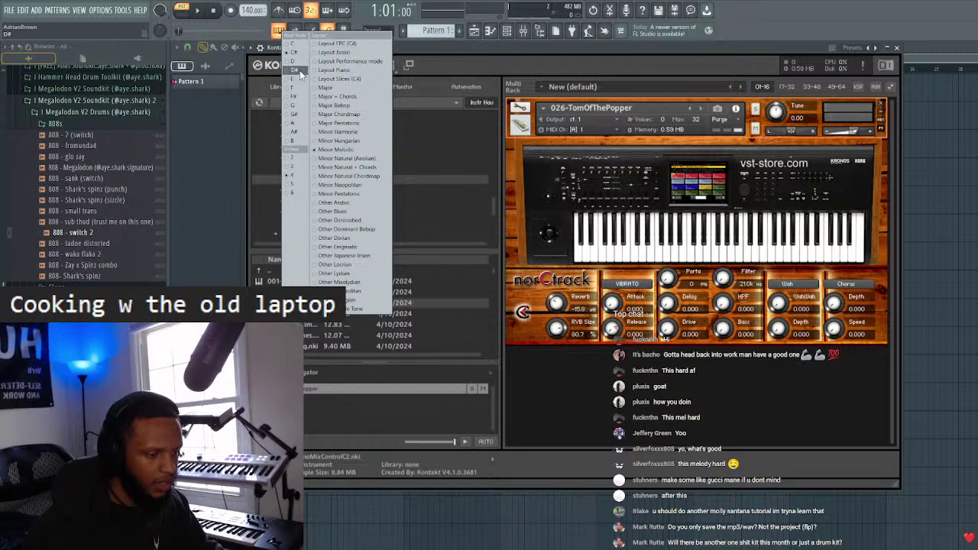
{"action": "left_click", "coordinate": [299, 70]}
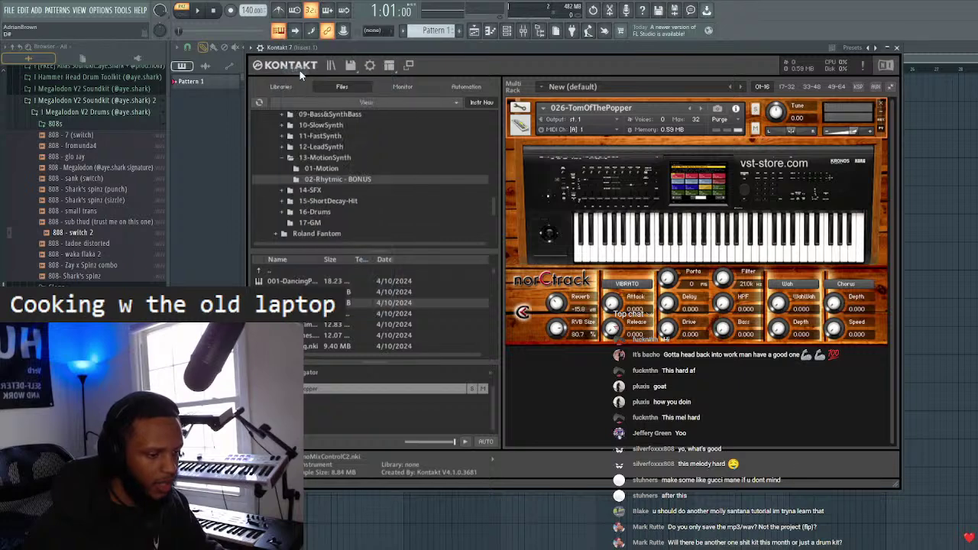
{"action": "left_click", "coordinate": [701, 107]}
{"action": "left_click", "coordinate": [698, 107]}
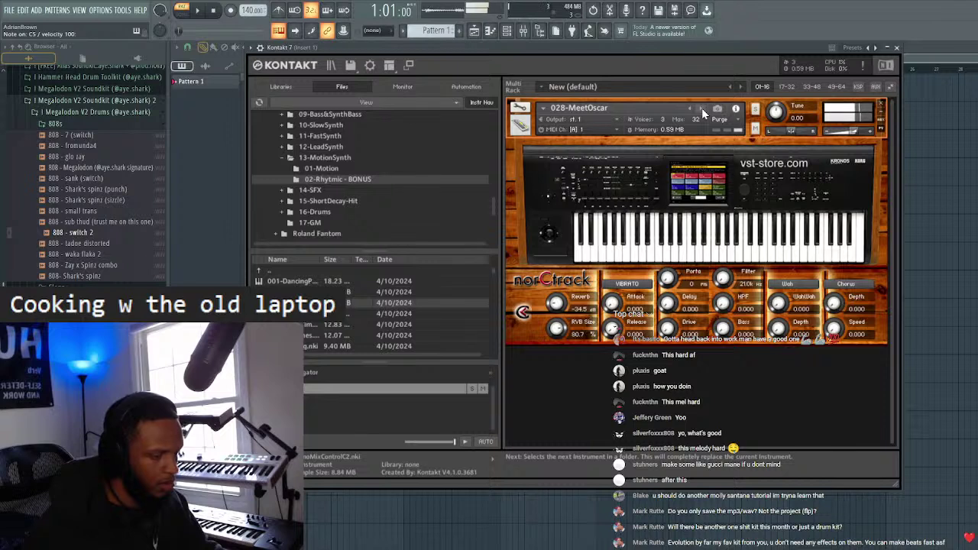
{"action": "left_click", "coordinate": [701, 108]}
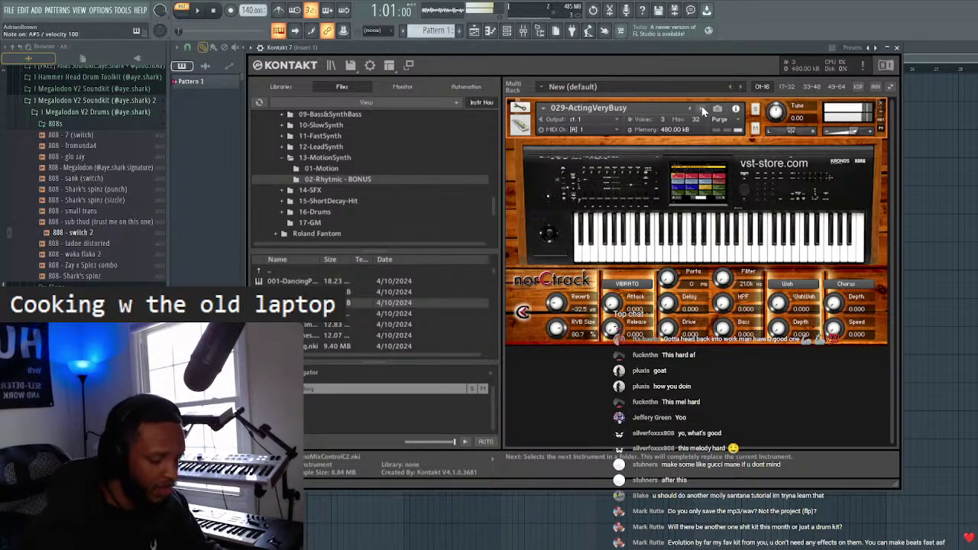
{"action": "left_click", "coordinate": [699, 108]}
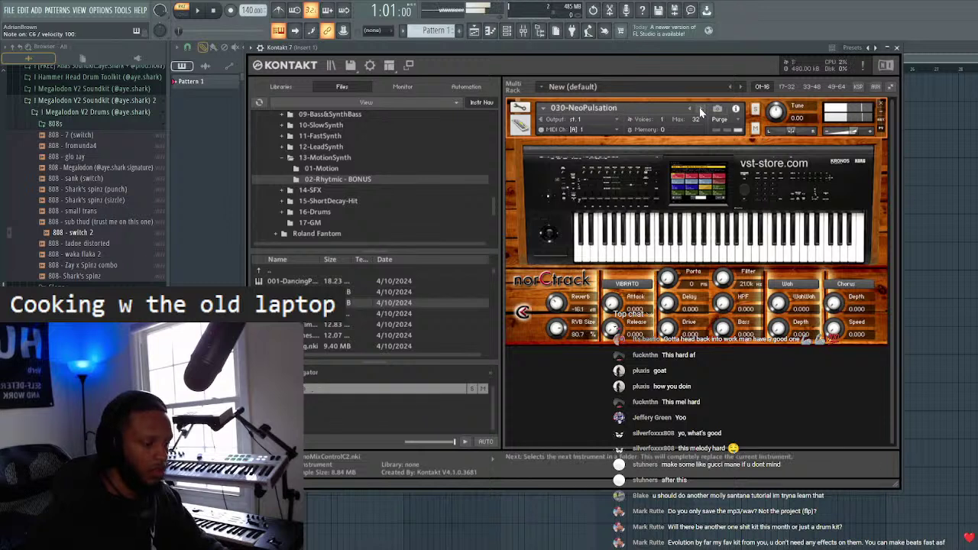
- Browse to the 01-Motion folder under 13-MotionSynth and remove all loaded instruments from the Kontakt rack
{"action": "scroll", "coordinate": [355, 195], "scroll_direction": "down", "scroll_amount": 1}
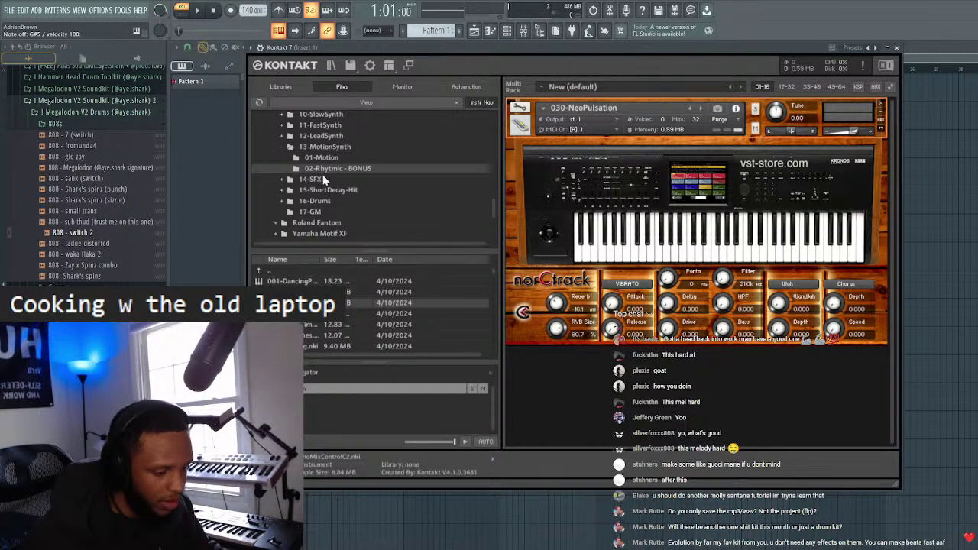
{"action": "scroll", "coordinate": [325, 178], "scroll_direction": "up", "scroll_amount": 1}
{"action": "left_click", "coordinate": [326, 173]}
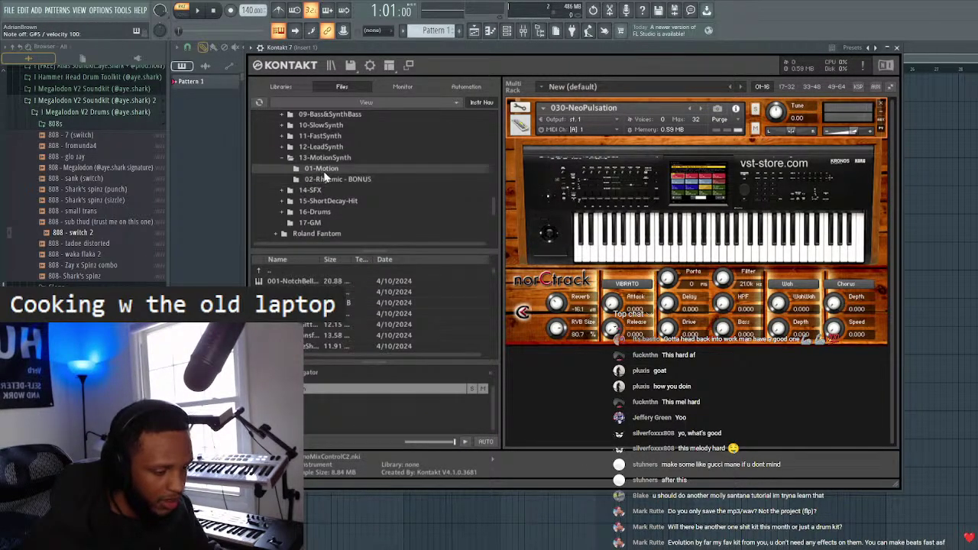
{"action": "double_click", "coordinate": [295, 280]}
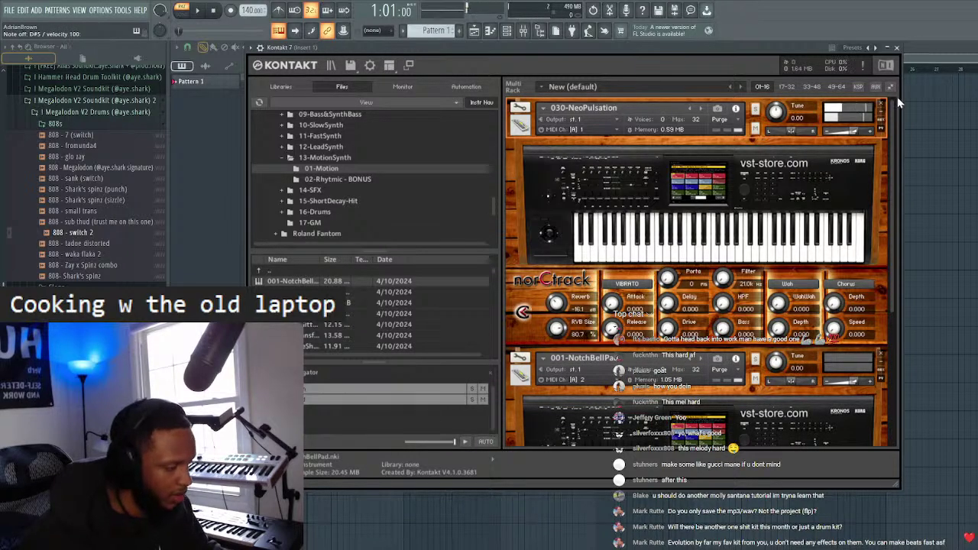
{"action": "double_click", "coordinate": [881, 103]}
- Reopen the 01-Motion folder and load the 001-NotchBellPad instrument into the empty rack
{"action": "double_click", "coordinate": [283, 271]}
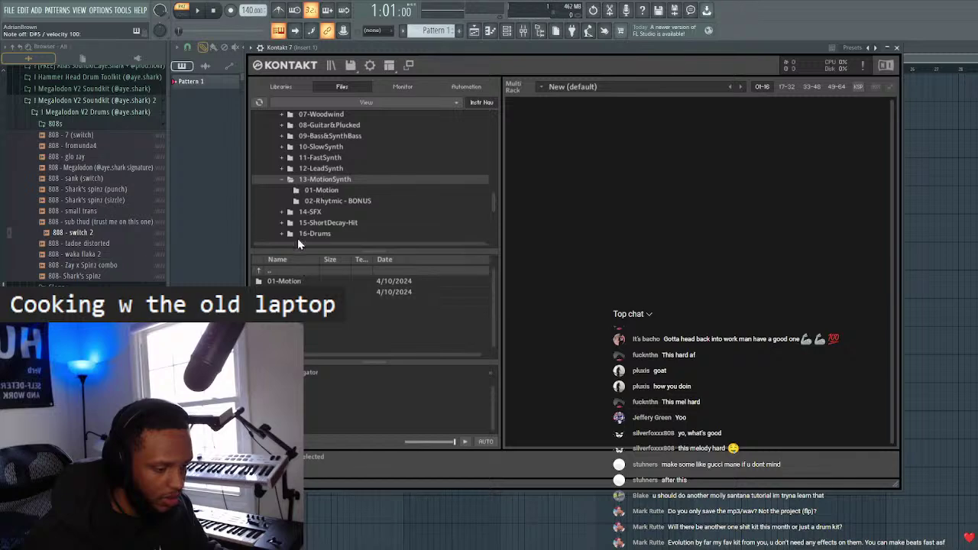
{"action": "left_click", "coordinate": [319, 190]}
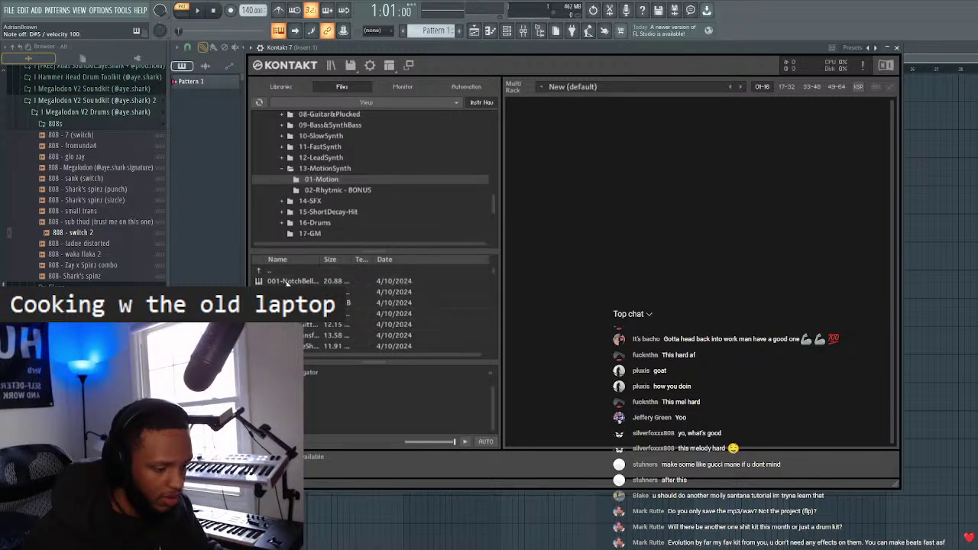
{"action": "double_click", "coordinate": [289, 281]}
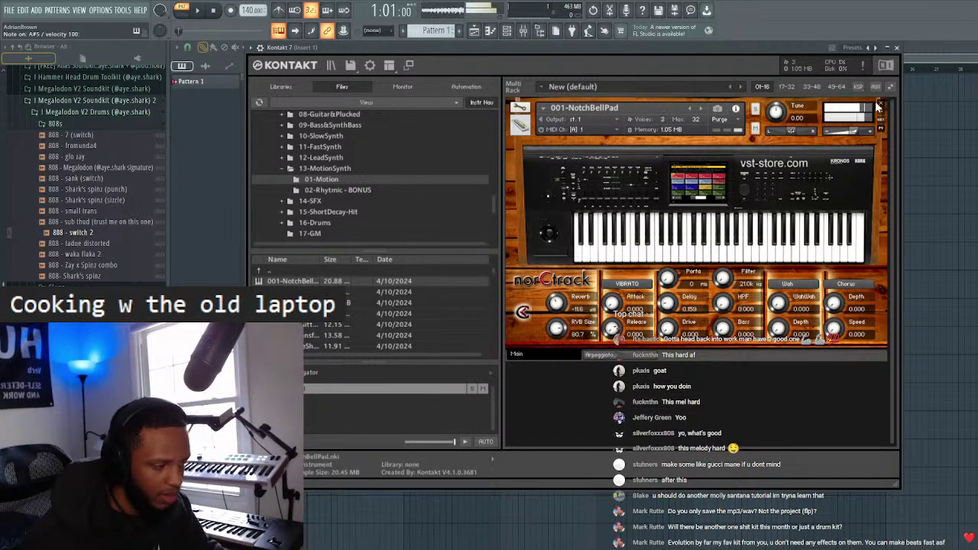
- Audition the 002-BPF SweepPad and 003-GiantRootary motion instruments, and advance to 004-WindSong
{"action": "left_click", "coordinate": [700, 107]}
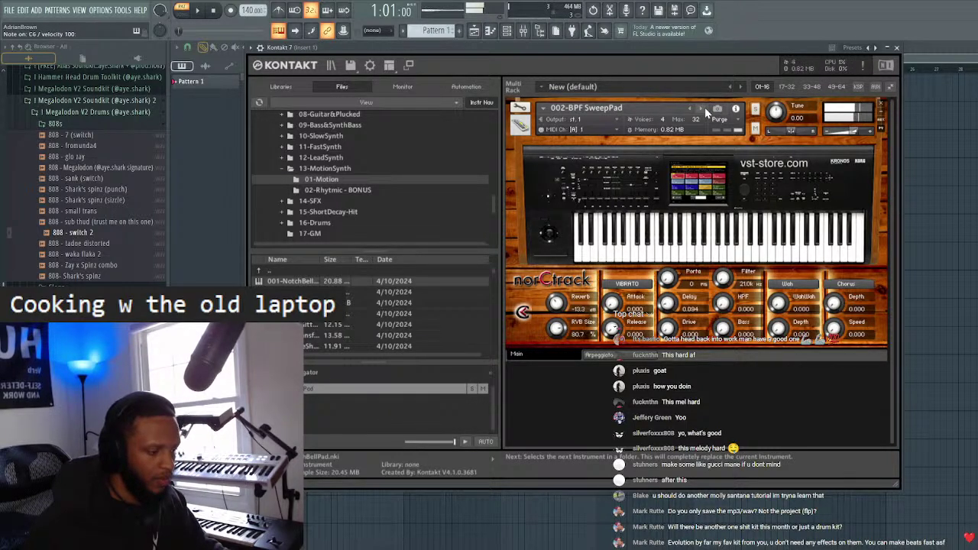
{"action": "left_click", "coordinate": [702, 108]}
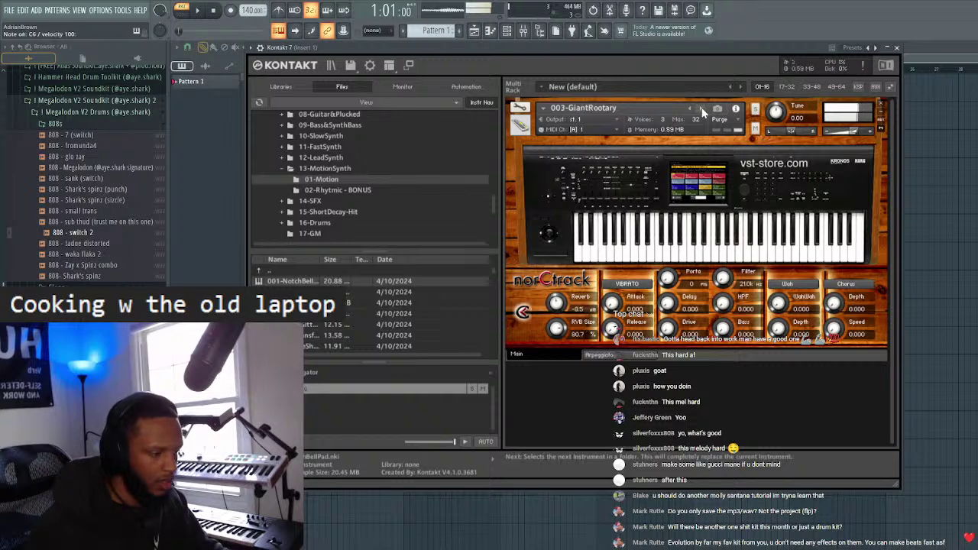
{"action": "left_click", "coordinate": [700, 108]}
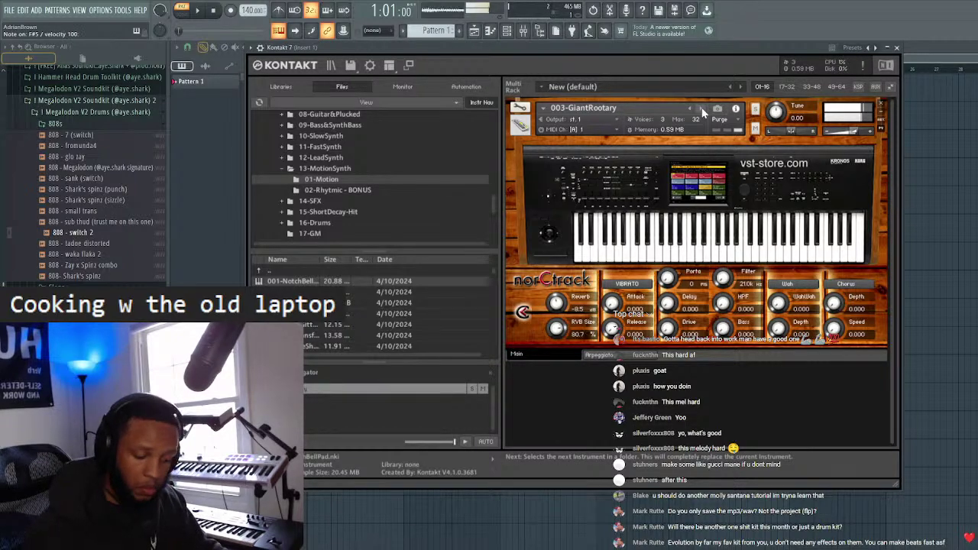
- Set the typing keyboard's root note to D, test 004-WindSong and advance to the 005 motion instrument
{"action": "right_click", "coordinate": [278, 31]}
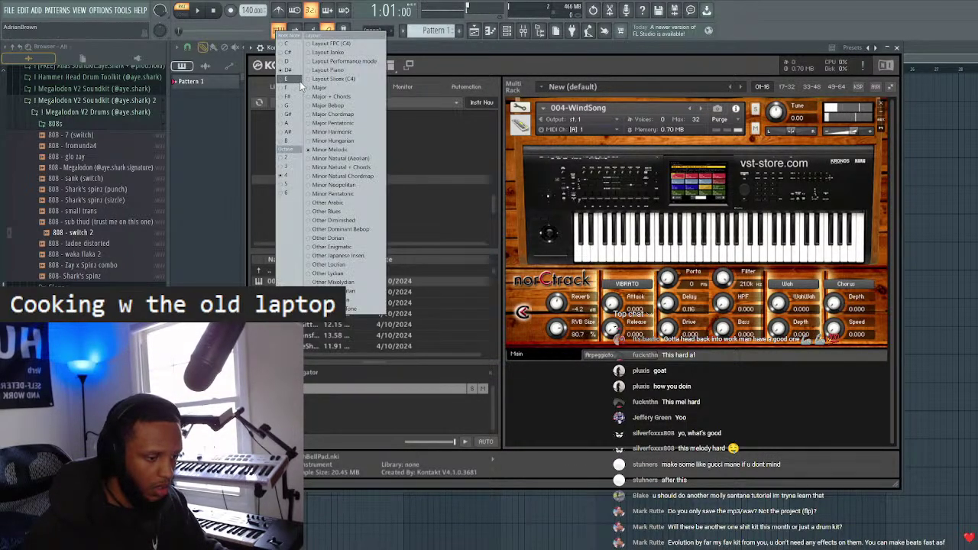
{"action": "left_click", "coordinate": [292, 68]}
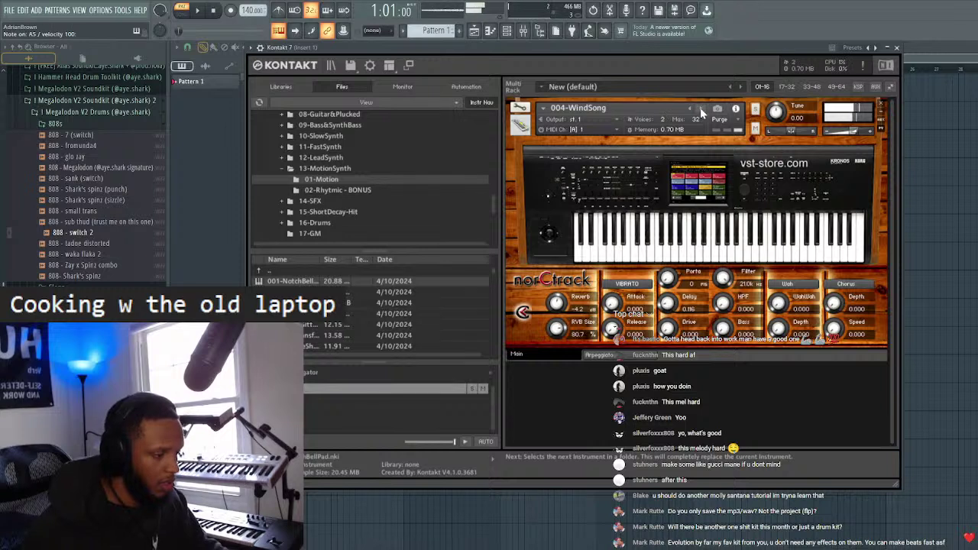
{"action": "left_click", "coordinate": [701, 110]}
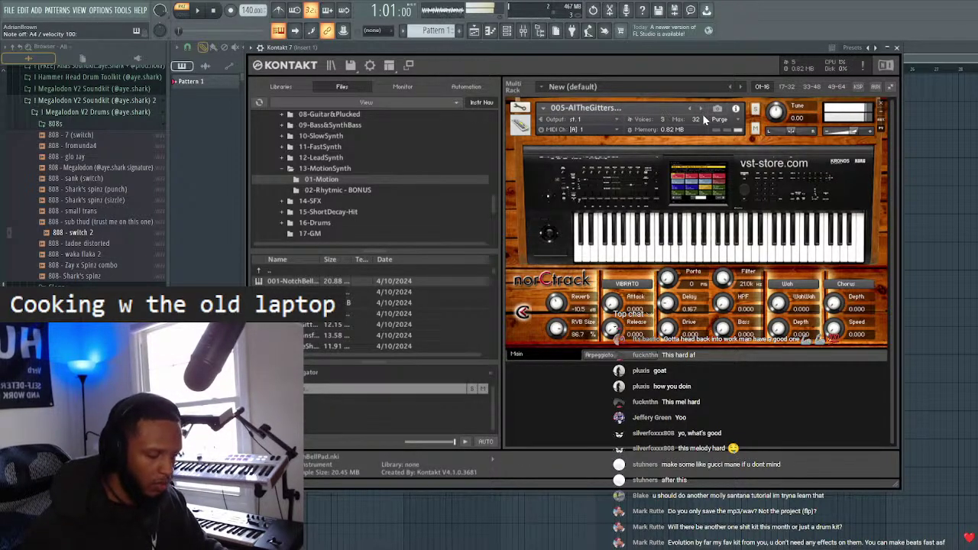
- Audition 006-BellTransforms, 007-BounceShot, 008-SmoothieMotion and 009-TheTemple, and return to 008-SmoothieMotion for more test notes
{"action": "left_click", "coordinate": [701, 110]}
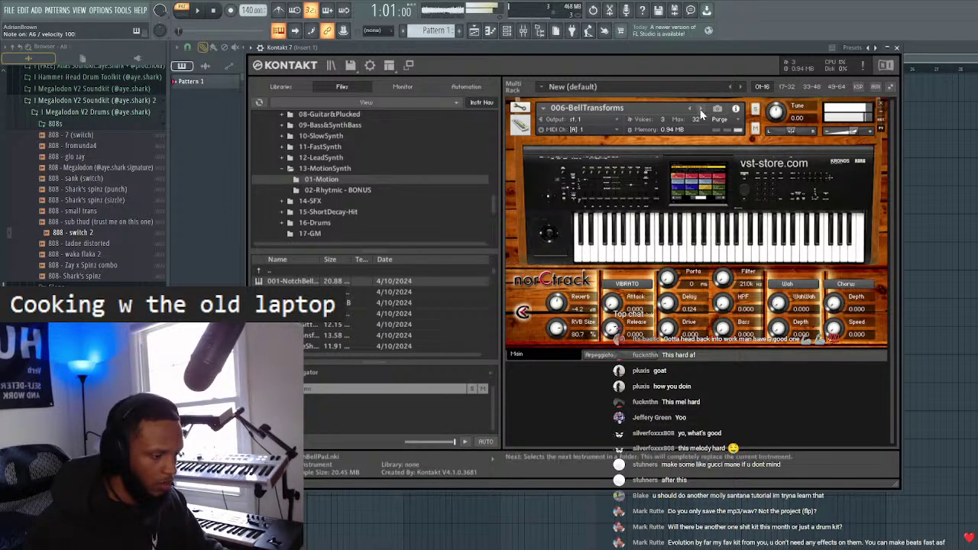
{"action": "left_click", "coordinate": [701, 110]}
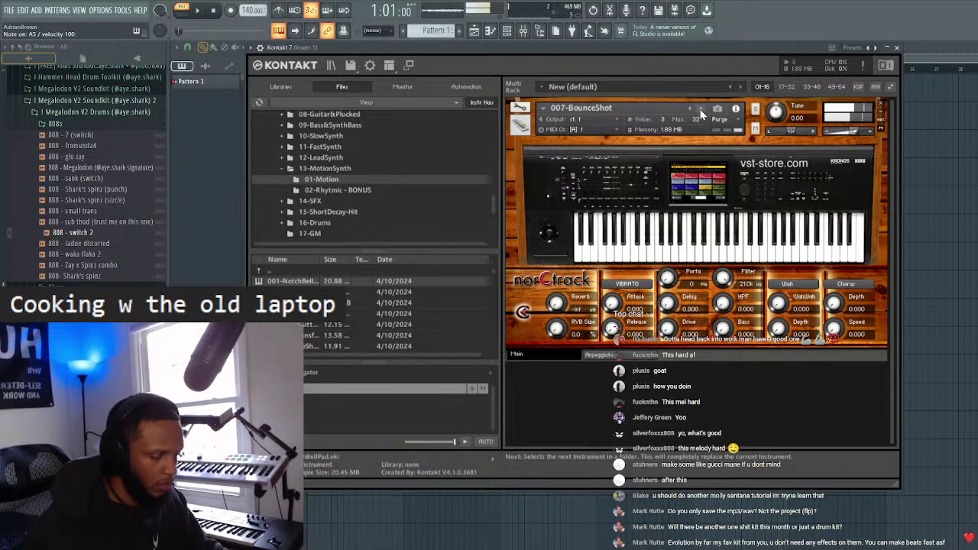
{"action": "left_click", "coordinate": [701, 110]}
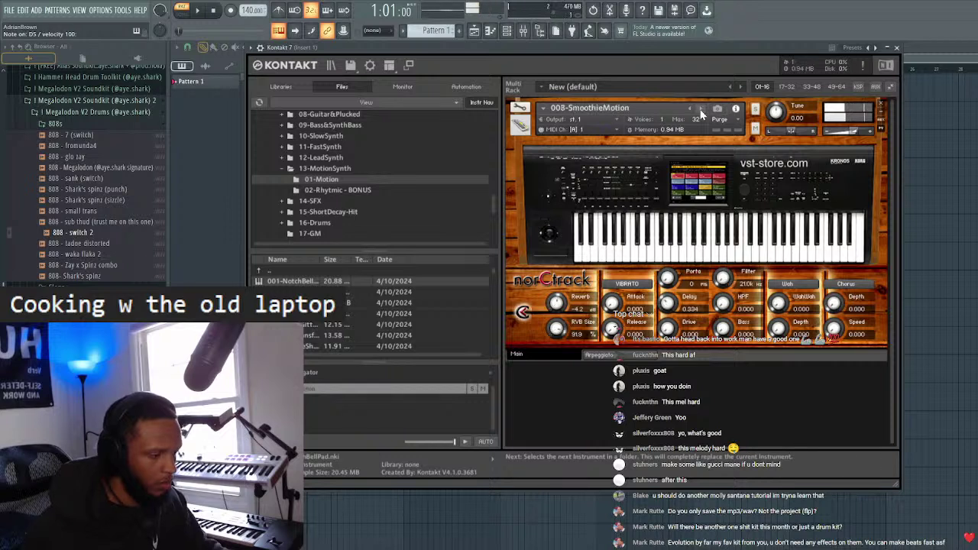
{"action": "left_click", "coordinate": [701, 110]}
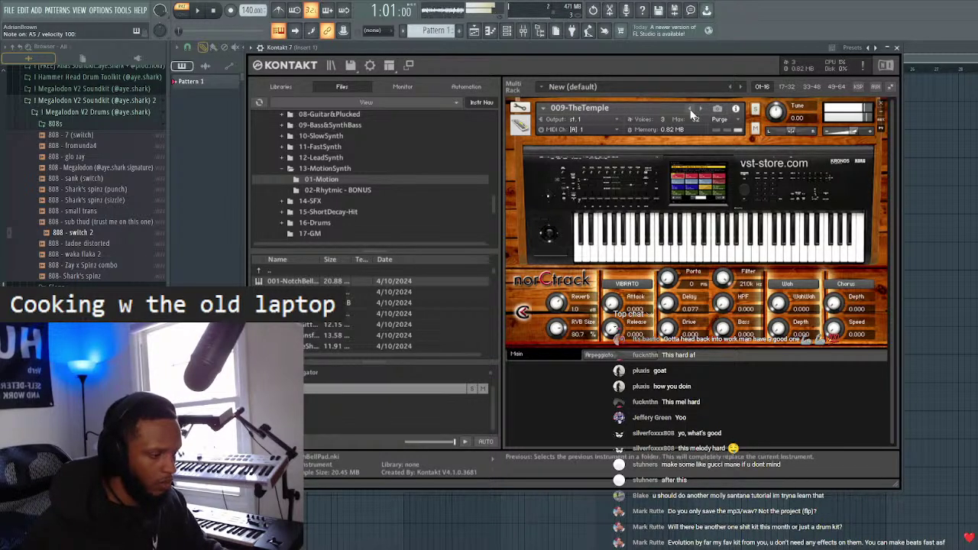
{"action": "left_click", "coordinate": [690, 110]}
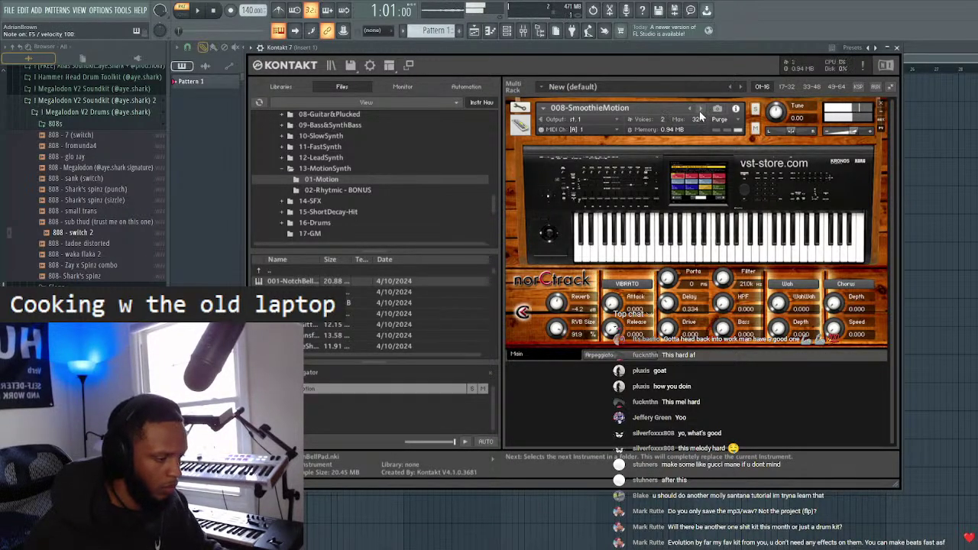
- Advance through 010-WindyAtmosphere, 012-LiquidEvolution and 013-SeaGlass to load 016-Evolving, playing test notes along the way
{"action": "left_click", "coordinate": [699, 111]}
{"action": "left_click", "coordinate": [699, 111]}
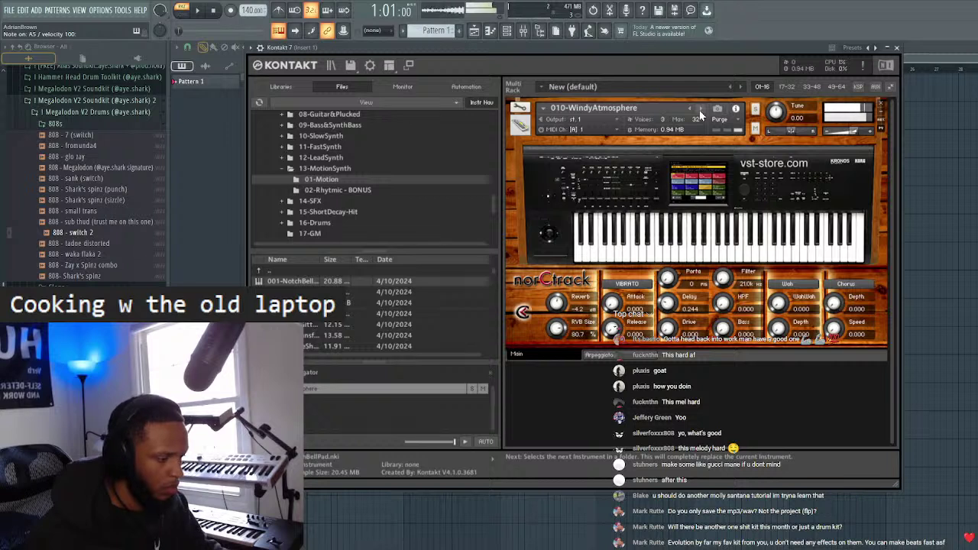
{"action": "left_click", "coordinate": [699, 111]}
{"action": "left_click", "coordinate": [699, 111]}
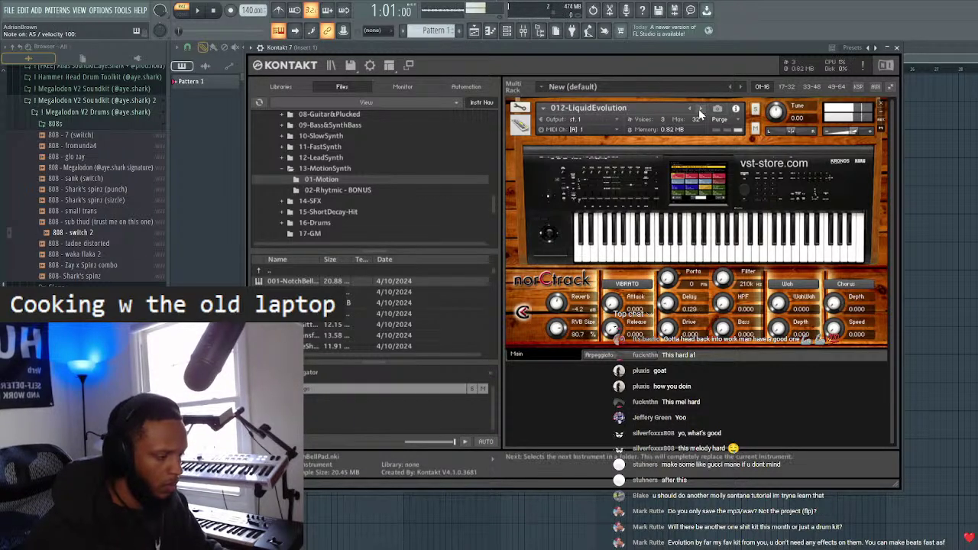
{"action": "left_click", "coordinate": [699, 109]}
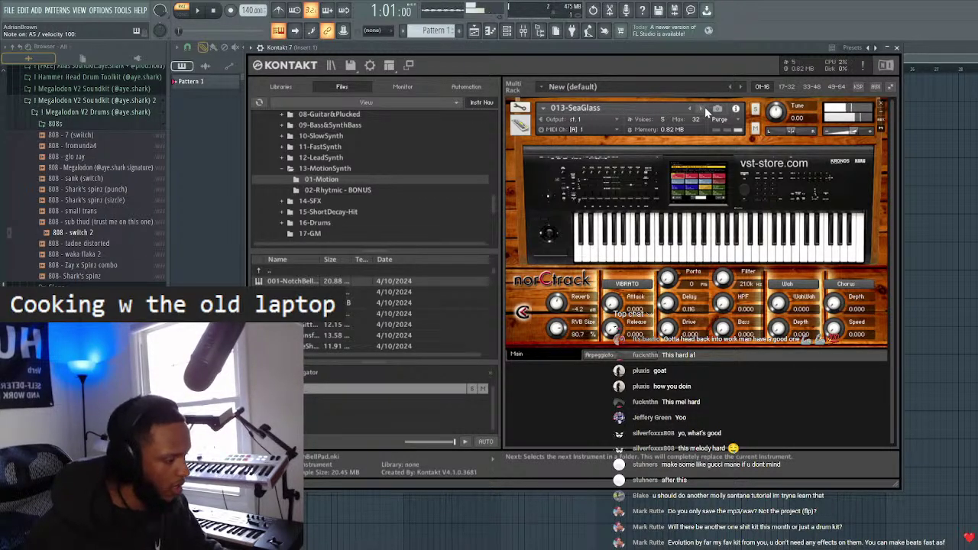
{"action": "left_click", "coordinate": [699, 108]}
{"action": "left_click", "coordinate": [698, 110]}
{"action": "left_click", "coordinate": [697, 109]}
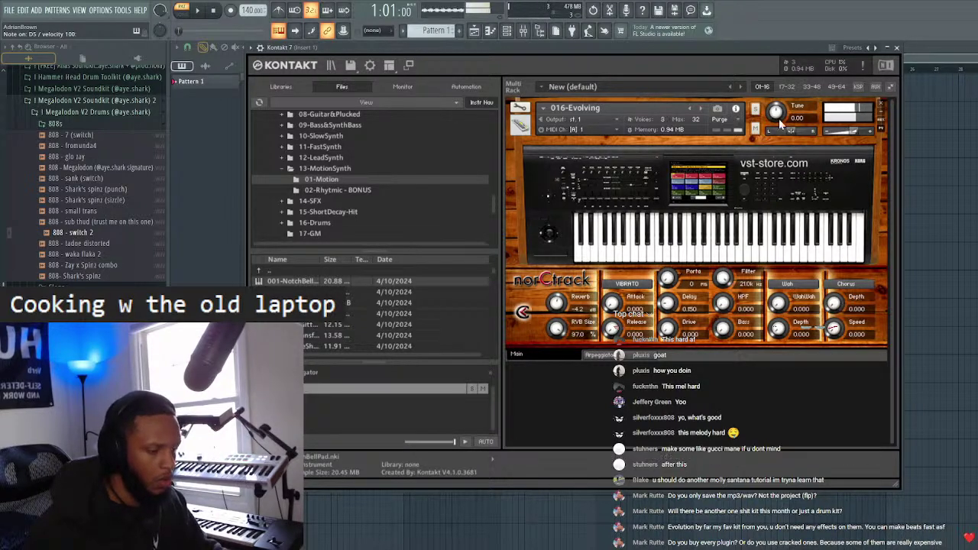
- Close the Kontakt window and route the Kontakt 7 channel to mixer track Insert 22
{"action": "left_click", "coordinate": [898, 49]}
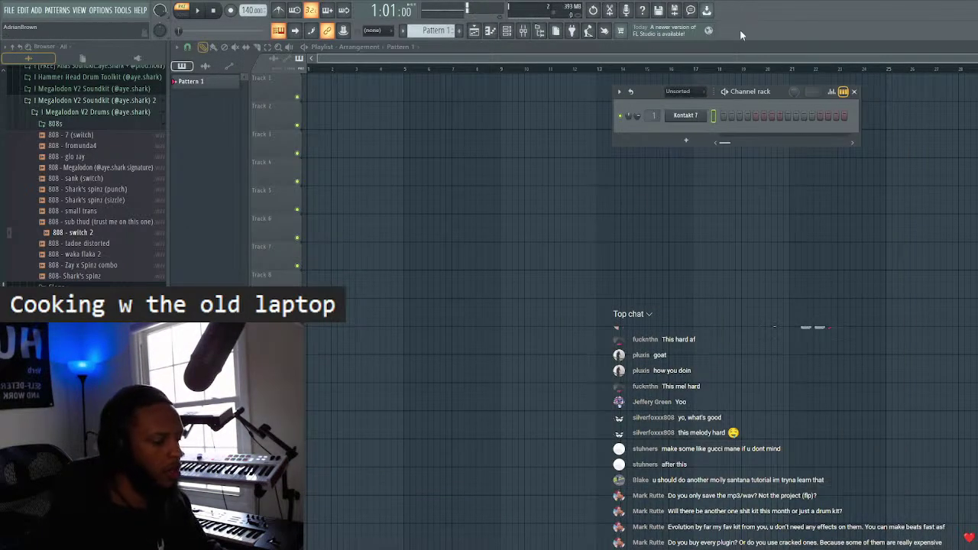
{"action": "scroll", "coordinate": [655, 116], "scroll_direction": "up", "scroll_amount": 20}
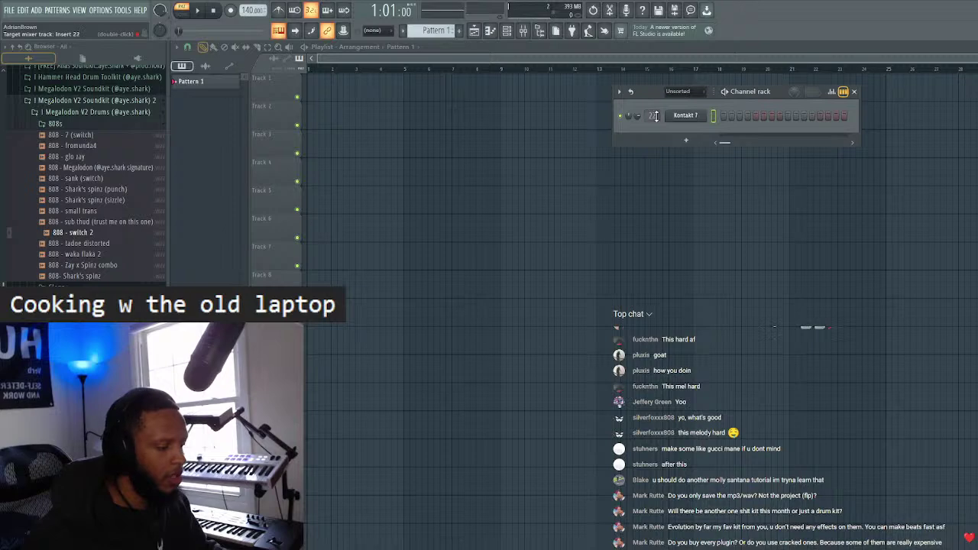
- Reroute the Kontakt 7 channel to mixer track Insert 20 and play test notes on the 016-Evolving instrument
{"action": "scroll", "coordinate": [655, 115], "scroll_direction": "up", "scroll_amount": 1}
{"action": "left_click", "coordinate": [853, 92]}
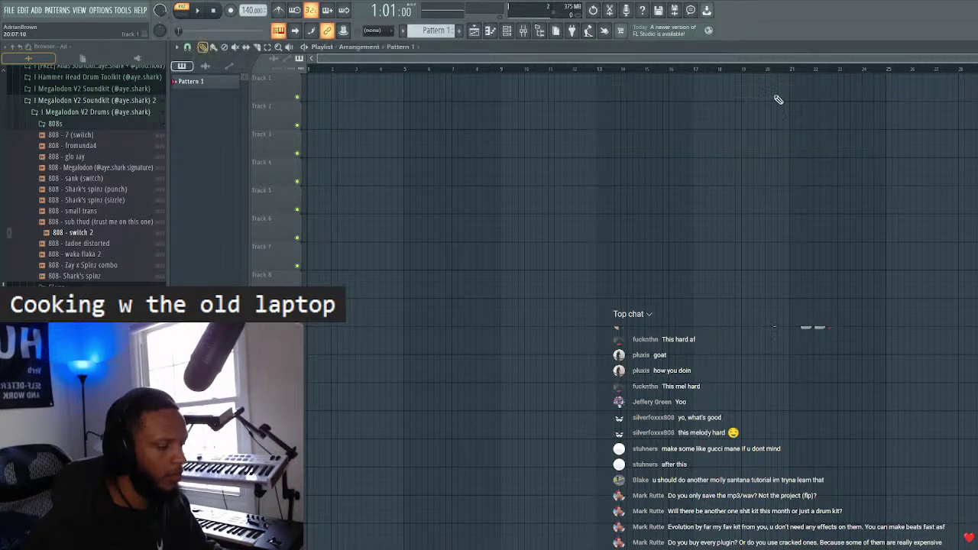
{"action": "left_click", "coordinate": [507, 30]}
{"action": "left_click", "coordinate": [688, 116]}
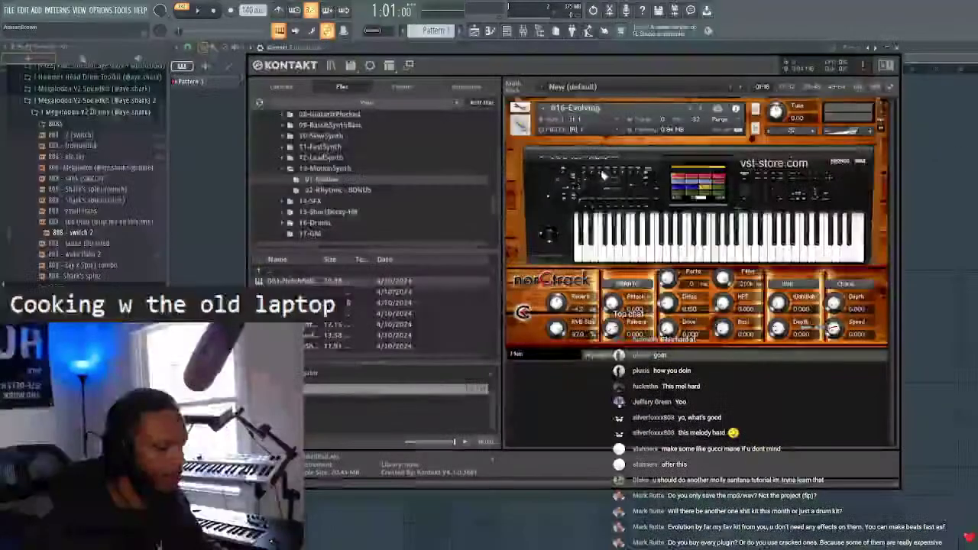
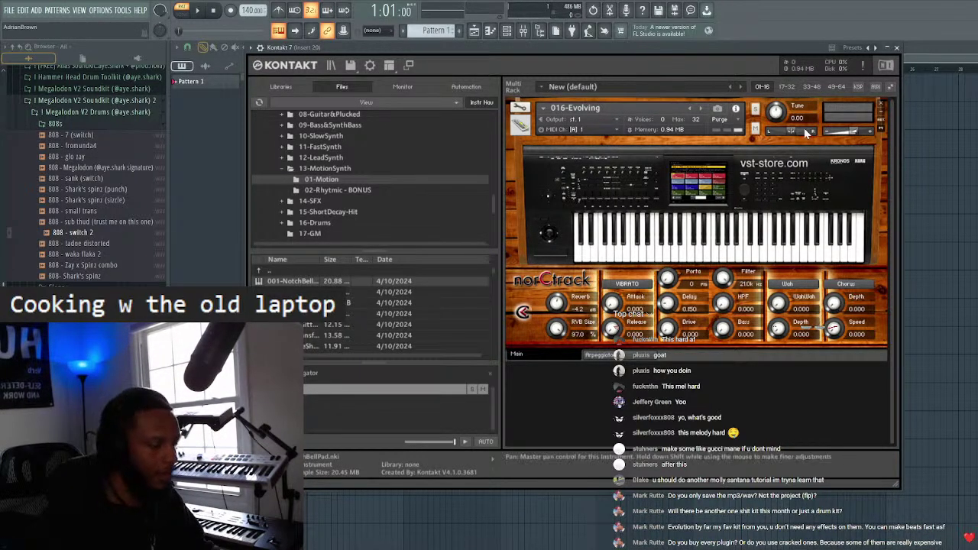
{"action": "key", "text": "x"}
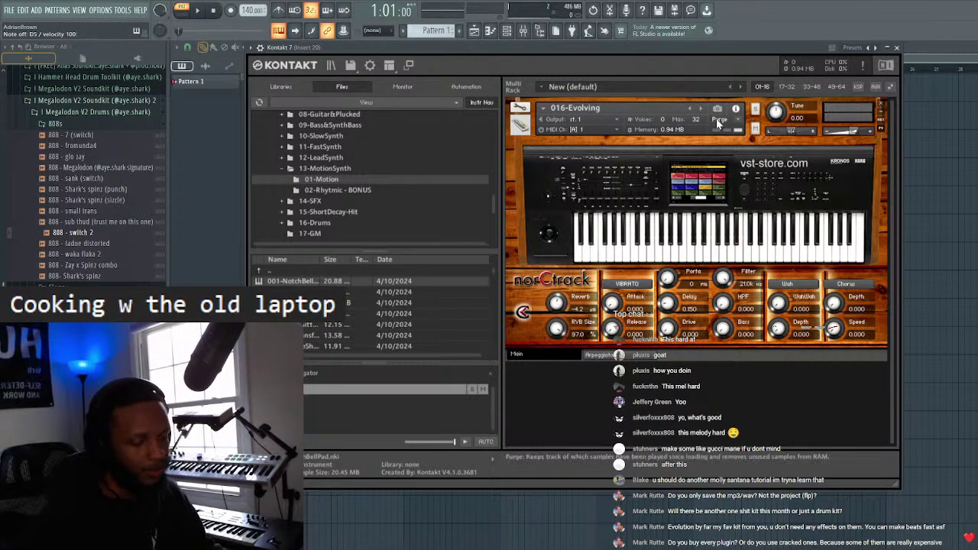
{"action": "left_click", "coordinate": [896, 48]}
- Draw a D5, F5 and A5 chord at bars 1 and 3 of the Kontakt 7 piano roll, each about 1.75 bars long
{"action": "left_click", "coordinate": [490, 31]}
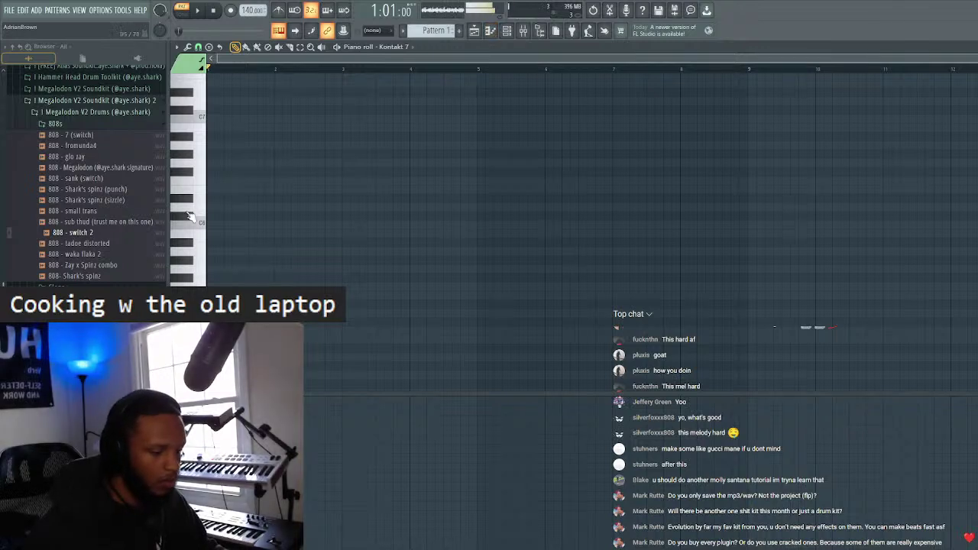
{"action": "scroll", "coordinate": [252, 221], "scroll_direction": "down", "scroll_amount": 8}
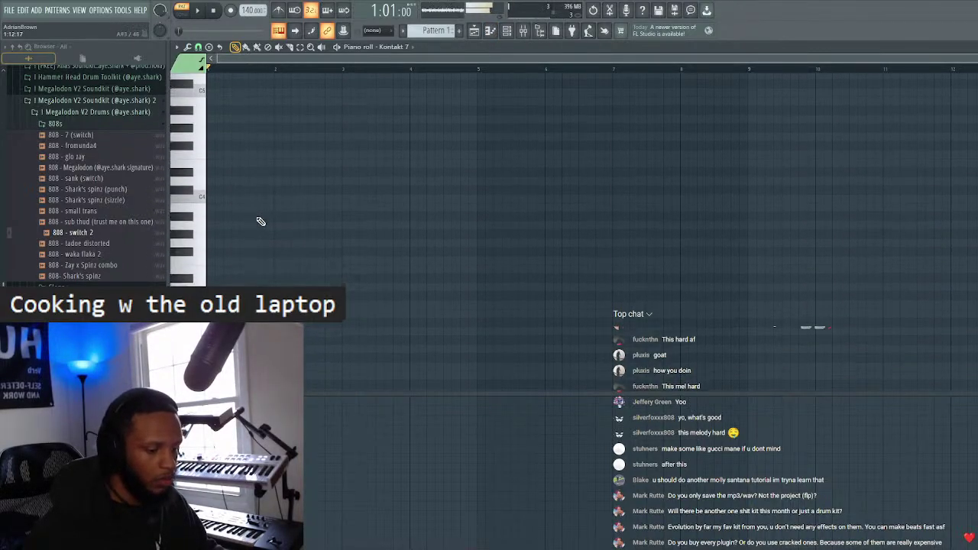
{"action": "scroll", "coordinate": [230, 154], "scroll_direction": "up", "scroll_amount": 3}
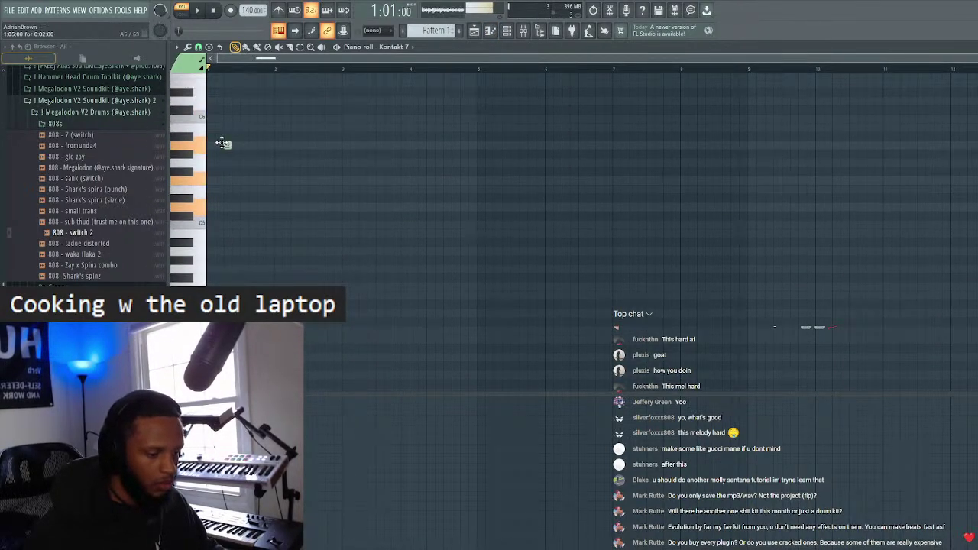
{"action": "left_click_drag", "start_coordinate": [197, 238], "coordinate": [275, 123]}
{"action": "left_click_drag", "start_coordinate": [215, 145], "coordinate": [405, 164]}
{"action": "left_click", "coordinate": [349, 144]}
- Play back the two chords repeatedly while adjusting the project tempo, and set it to 128 BPM
{"action": "key", "text": "ctrl+a"}
{"action": "key", "text": "space"}
{"action": "left_click", "coordinate": [600, 178]}
{"action": "key", "text": "space"}
{"action": "scroll", "coordinate": [242, 10], "scroll_direction": "down", "scroll_amount": 5}
{"action": "key", "text": "space"}
{"action": "key", "text": "space"}
{"action": "key", "text": "space"}
{"action": "scroll", "coordinate": [243, 10], "scroll_direction": "down", "scroll_amount": 8}
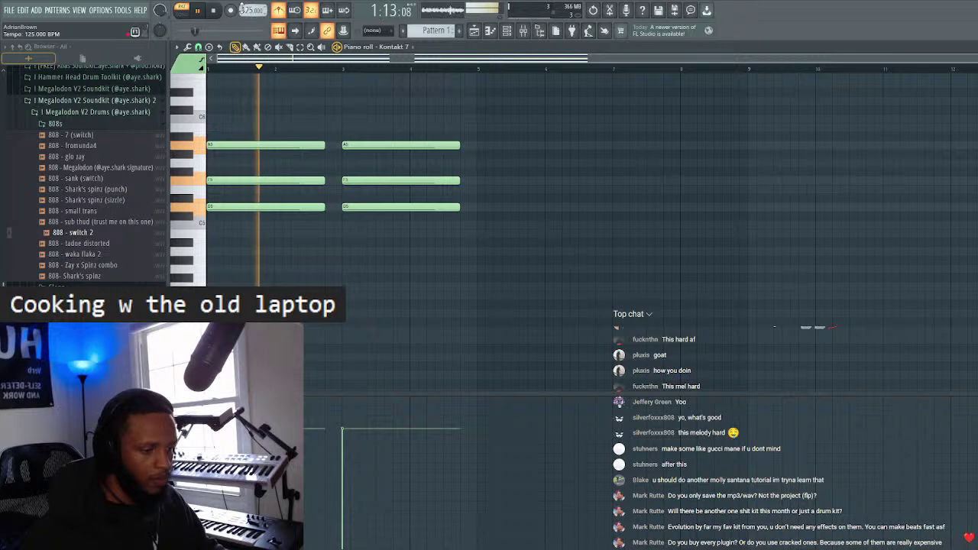
{"action": "scroll", "coordinate": [242, 10], "scroll_direction": "up", "scroll_amount": 1}
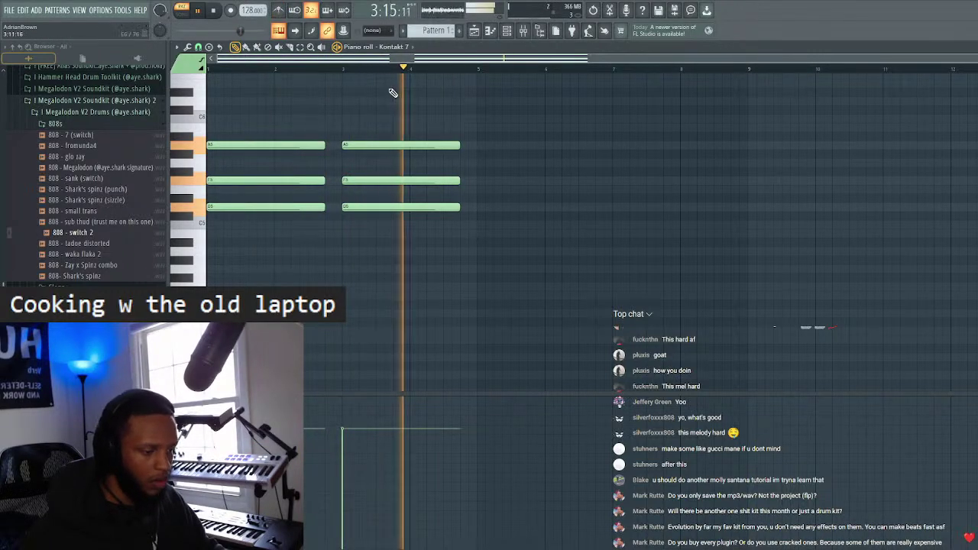
- Duplicate all the chord notes so the progression repeats from bar 5 through bar 8
{"action": "key", "text": "ctrl+a"}
{"action": "key", "text": "ctrl+b"}
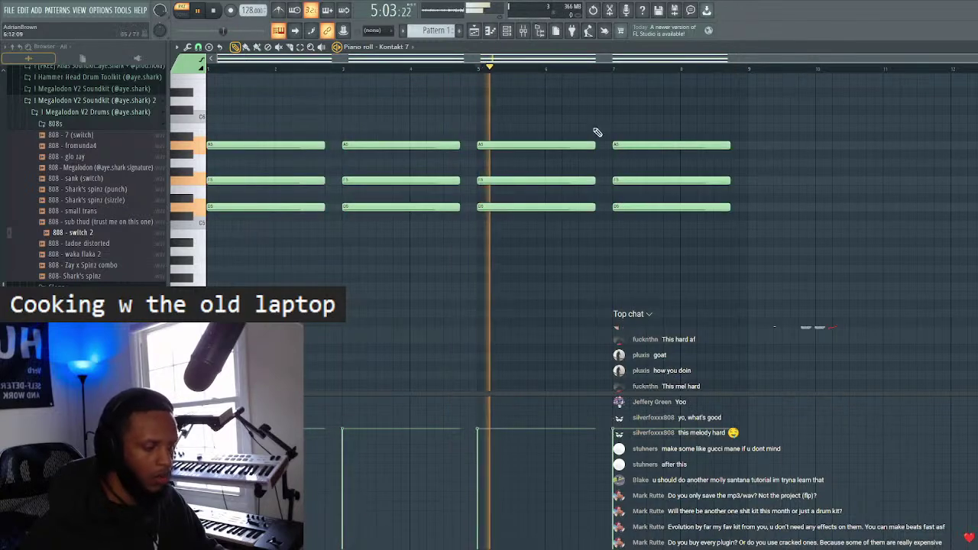
- Lower the Kontakt 7 channel volume to about 66% and close the channel rack
{"action": "key", "text": "F6"}
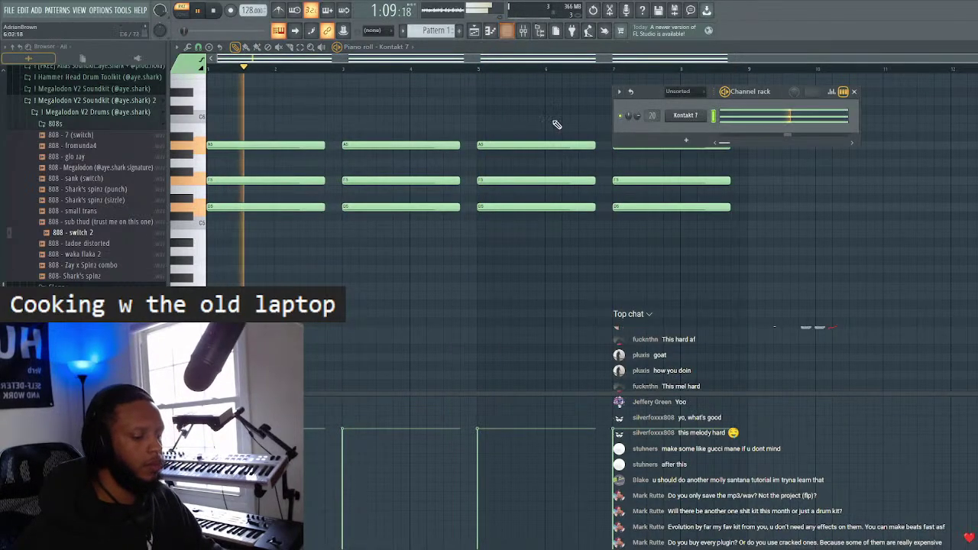
{"action": "key", "text": "ctrl+m"}
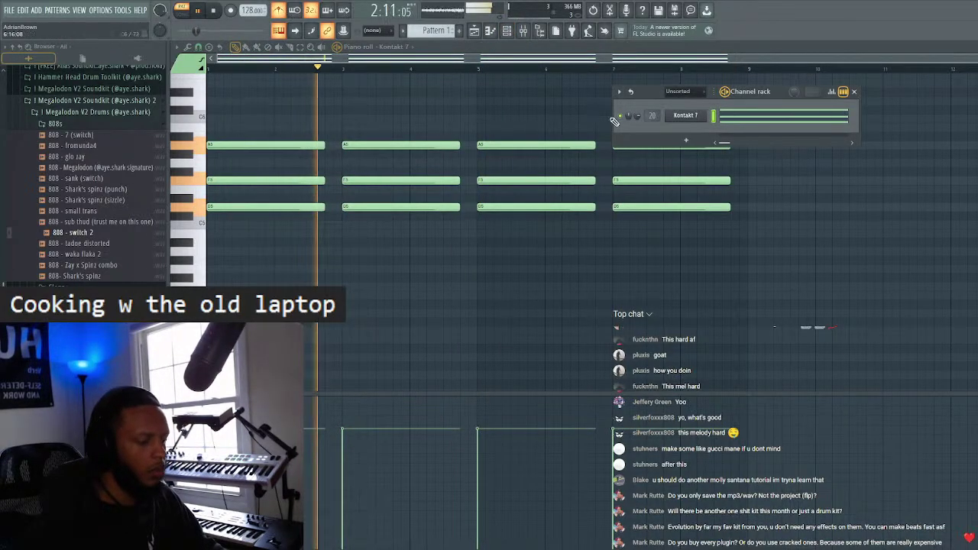
{"action": "scroll", "coordinate": [640, 117], "scroll_direction": "down", "scroll_amount": 4}
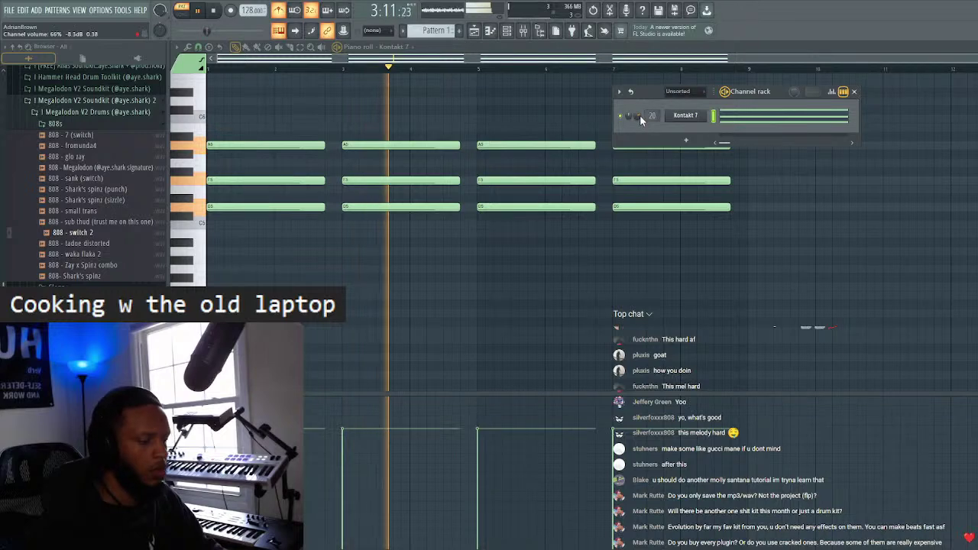
{"action": "left_click", "coordinate": [853, 91]}
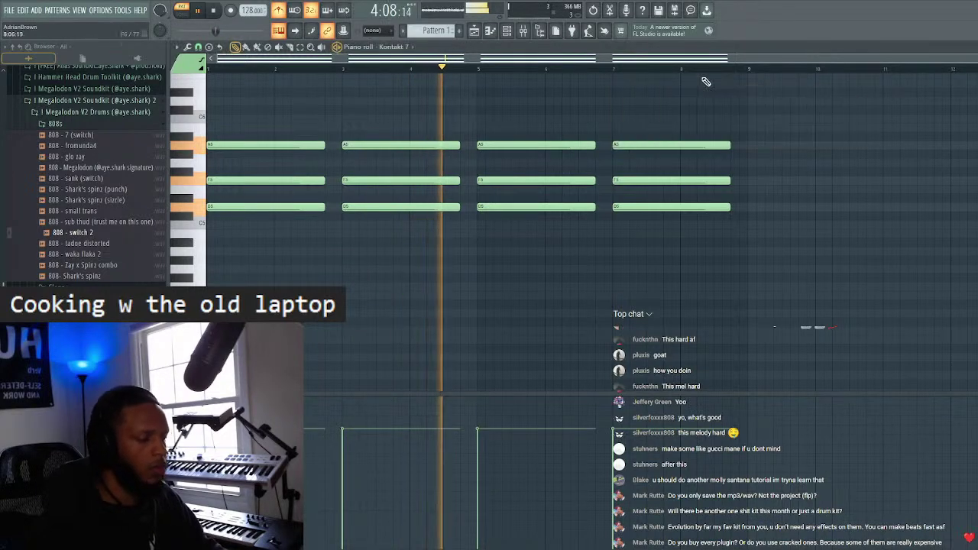
- Add the Ambience reverb to the first effect slot of mixer Insert 20 and close its window
{"action": "left_click", "coordinate": [527, 30]}
{"action": "left_click", "coordinate": [867, 312]}
{"action": "mouse_move", "coordinate": [869, 323]}
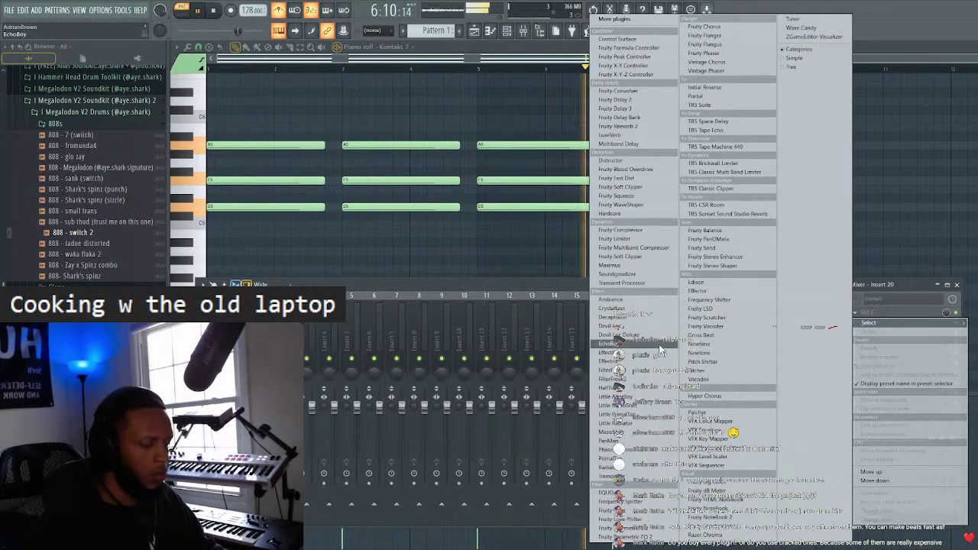
{"action": "left_click", "coordinate": [657, 299]}
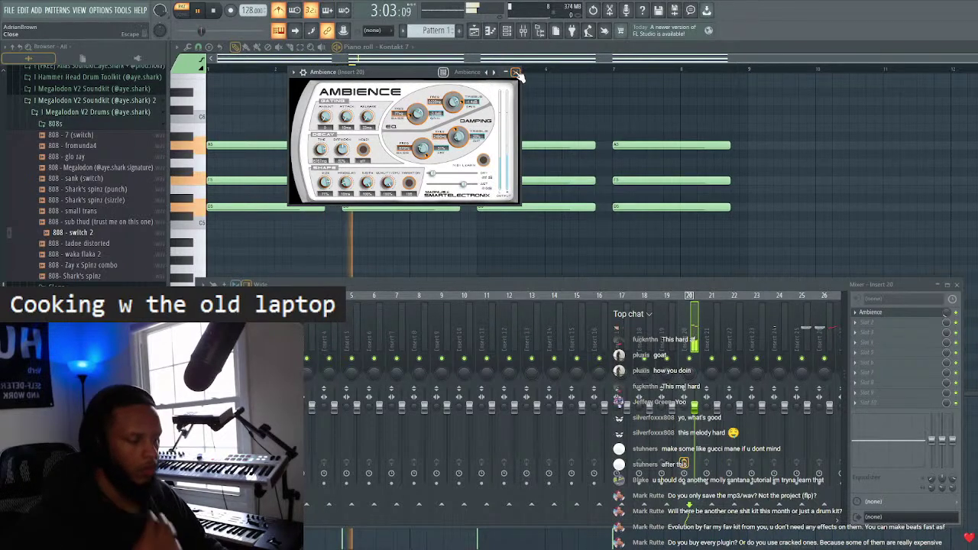
{"action": "left_click", "coordinate": [515, 74]}
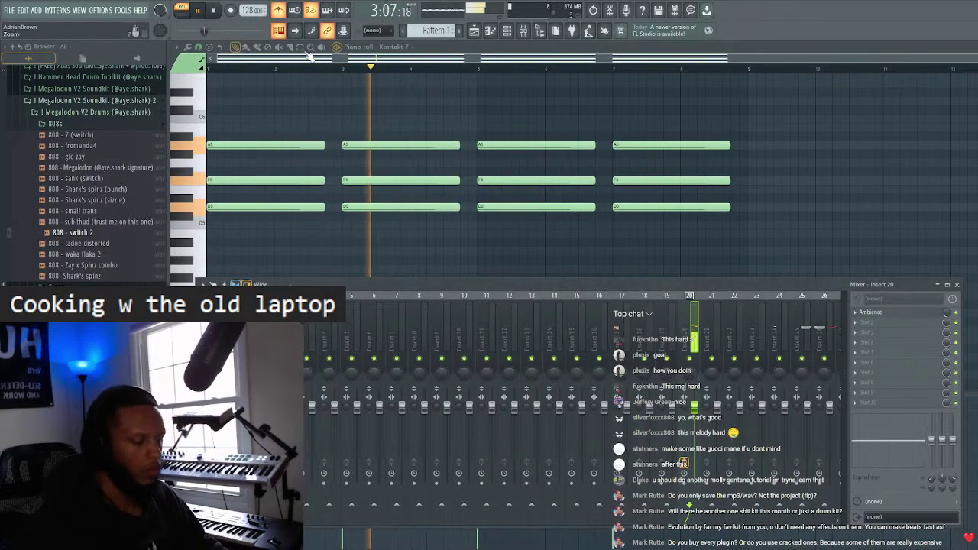
- Clone the Kontakt 7 channel and remove the 016-Evolving instrument from the copy's rack
{"action": "left_click", "coordinate": [507, 31]}
{"action": "left_click", "coordinate": [685, 140]}
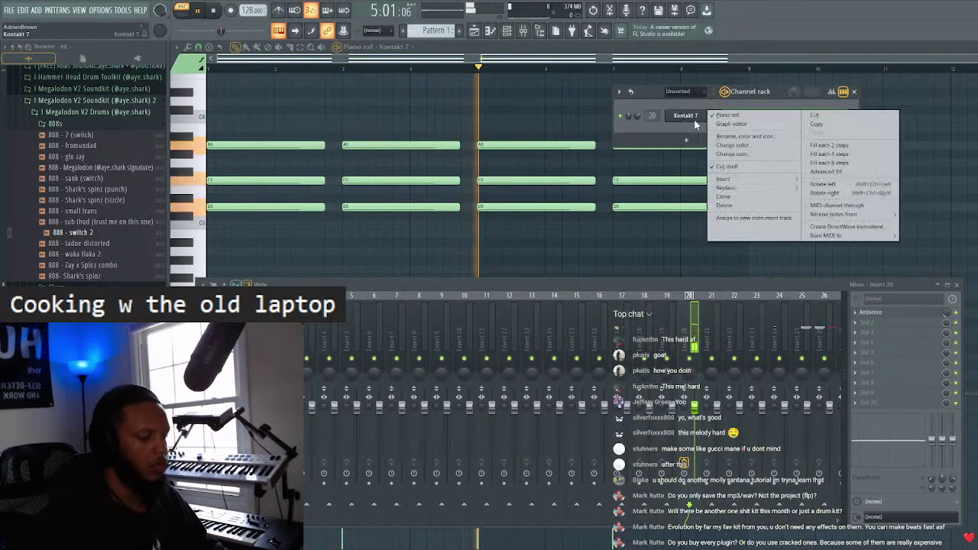
{"action": "left_click", "coordinate": [732, 194]}
{"action": "left_click_drag", "start_coordinate": [622, 73], "coordinate": [607, 239]}
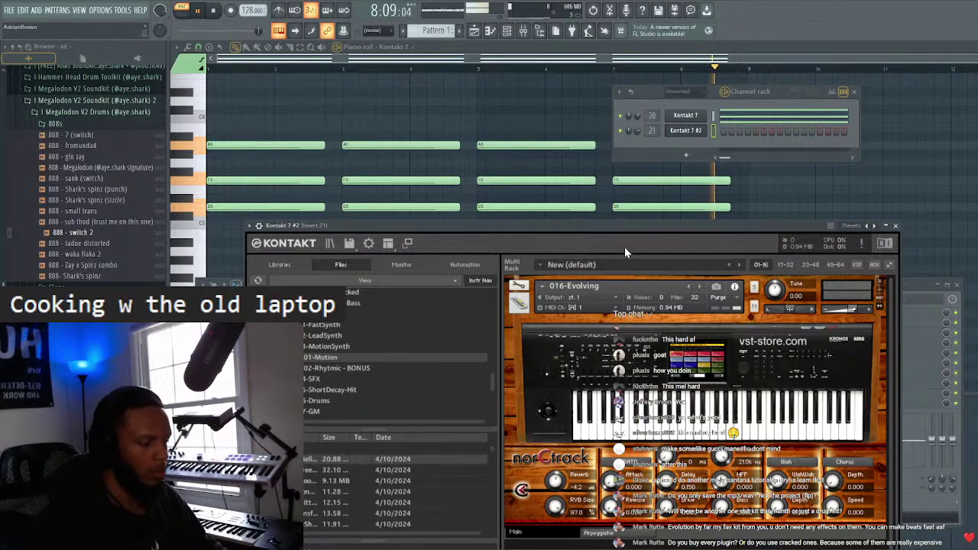
{"action": "left_click_drag", "start_coordinate": [630, 227], "coordinate": [643, 47]}
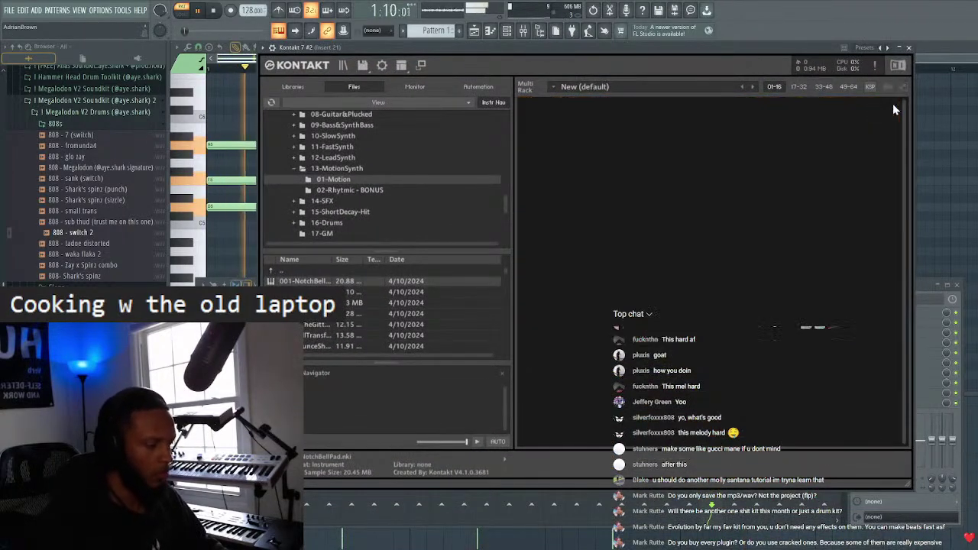
{"action": "scroll", "coordinate": [336, 177], "scroll_direction": "up", "scroll_amount": 1}
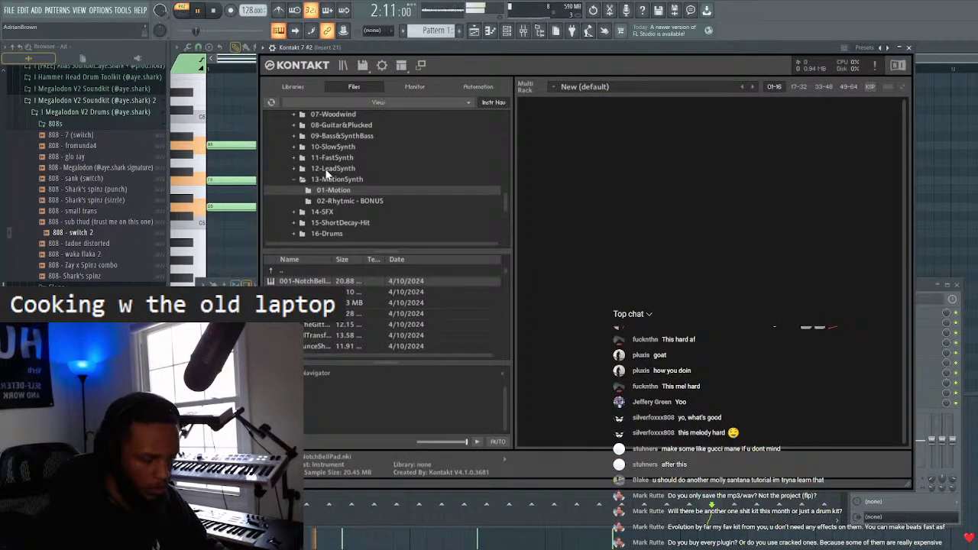
- Load the first instrument from the 02-Soft folder of 12-LeadSynth into the cloned Kontakt
{"action": "left_click", "coordinate": [328, 172]}
{"action": "double_click", "coordinate": [314, 292]}
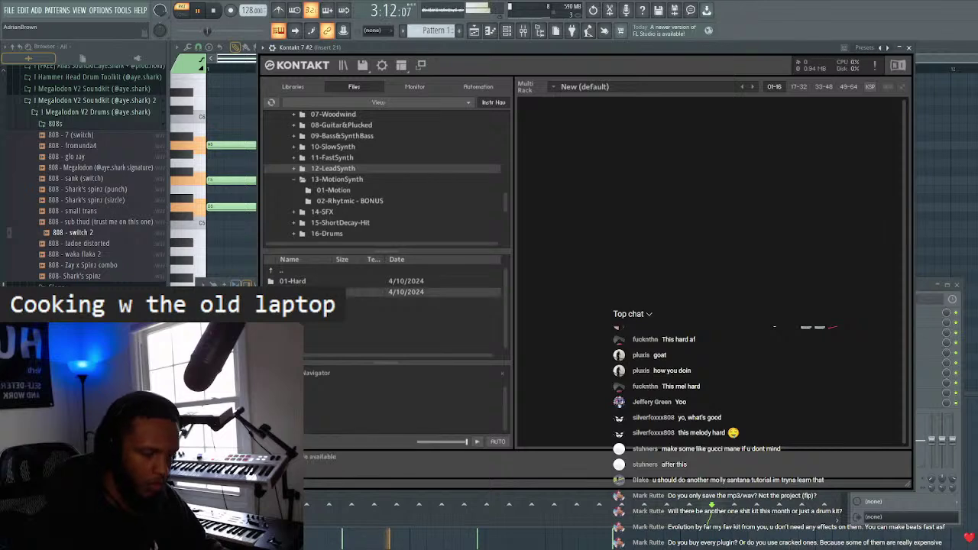
{"action": "double_click", "coordinate": [316, 281]}
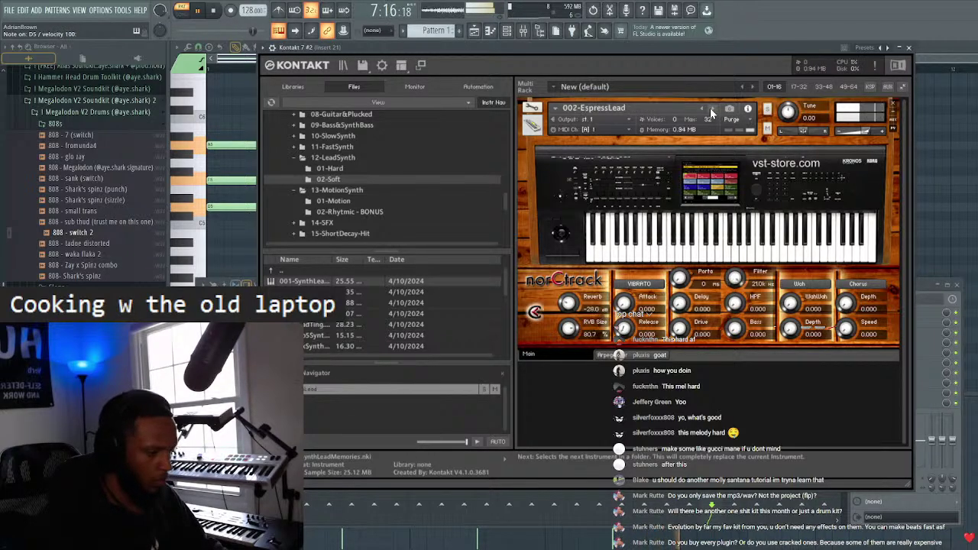
- Advance from 002-EspressLead through 003-SingingLead to 009-RoundPoppyLead, playing test notes over the looping chords
{"action": "left_click", "coordinate": [710, 107]}
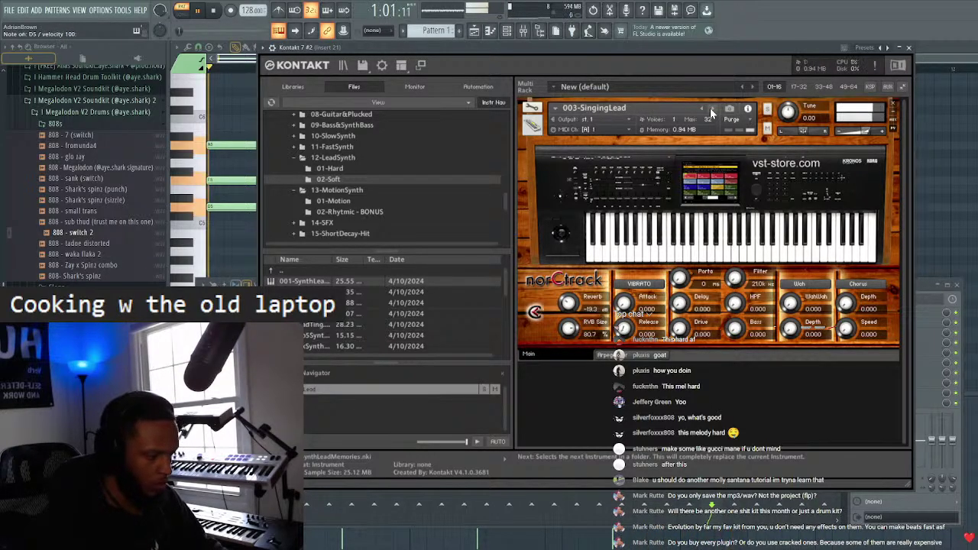
{"action": "left_click", "coordinate": [710, 108]}
{"action": "left_click", "coordinate": [711, 110]}
{"action": "left_click", "coordinate": [711, 110]}
{"action": "left_click", "coordinate": [711, 109]}
{"action": "left_click", "coordinate": [712, 109]}
{"action": "left_click", "coordinate": [713, 110]}
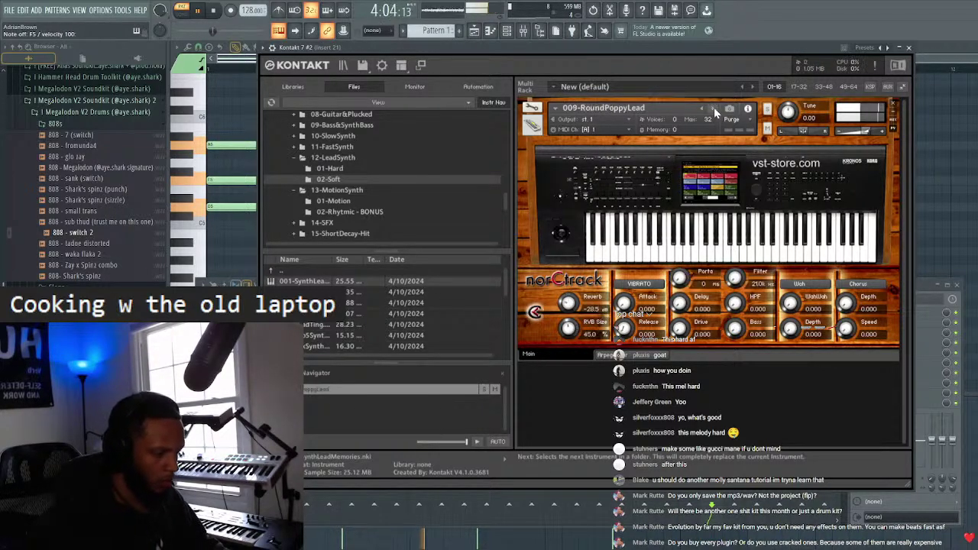
- Audition 010-ooWeeooVoxRibbon-Glide, 011-LeadingTriangle, 013-HookieLead, 014-TranceFormLead and 015-TouchLead, and advance to 016-4GuysWhistling
{"action": "left_click", "coordinate": [713, 110]}
{"action": "left_click", "coordinate": [713, 110]}
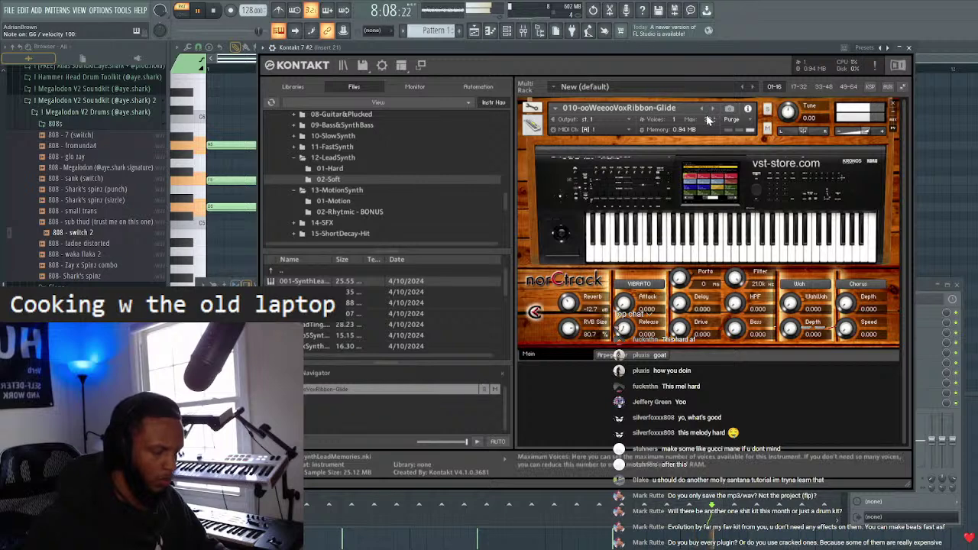
{"action": "left_click", "coordinate": [713, 110]}
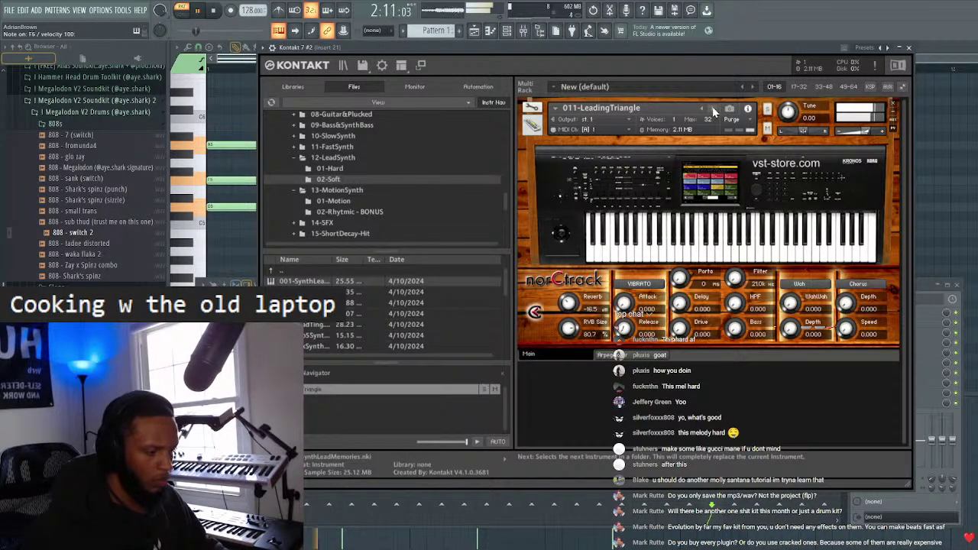
{"action": "left_click", "coordinate": [713, 110]}
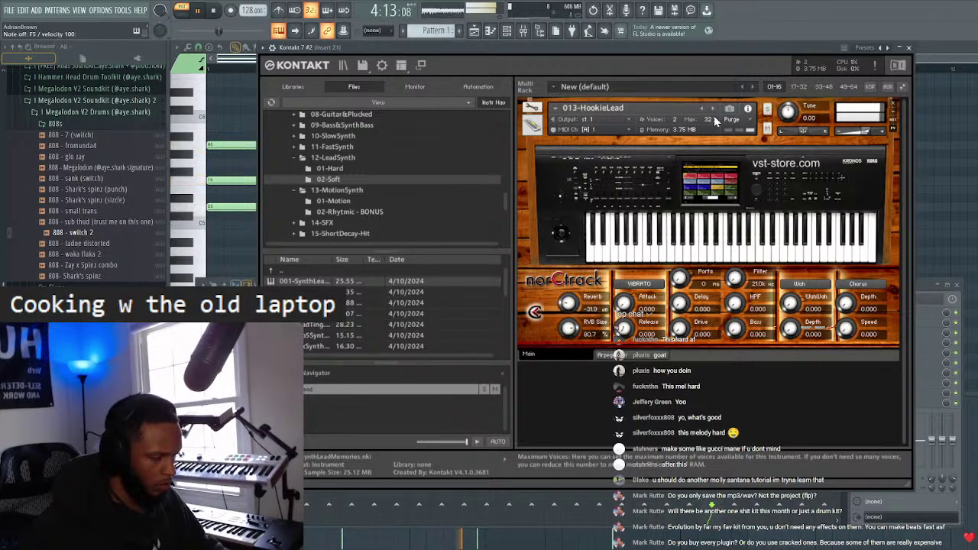
{"action": "left_click", "coordinate": [713, 110]}
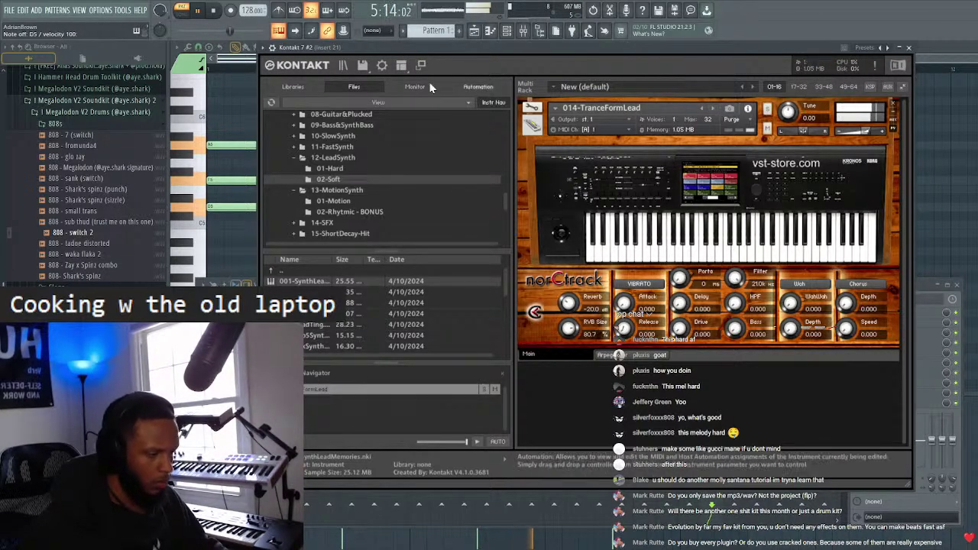
{"action": "left_click", "coordinate": [713, 109]}
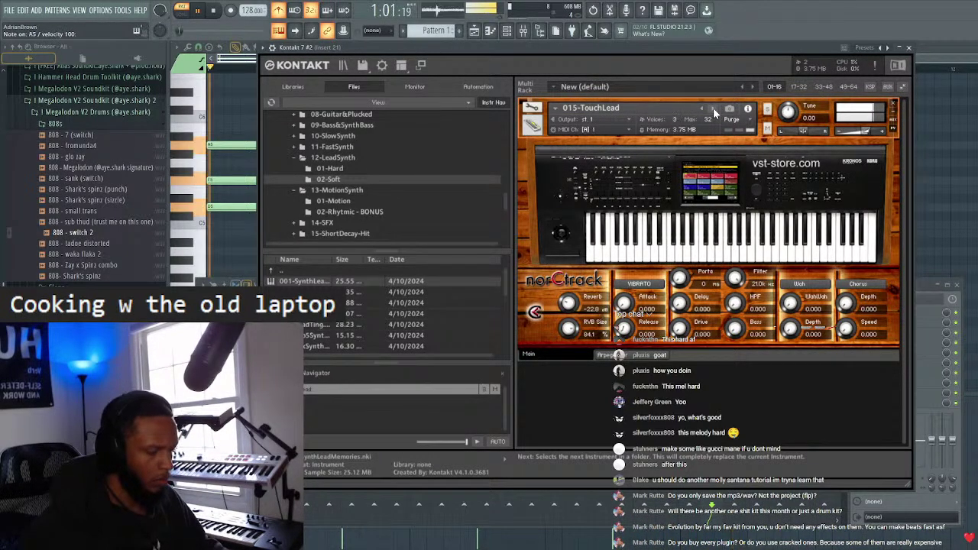
{"action": "left_click", "coordinate": [713, 107]}
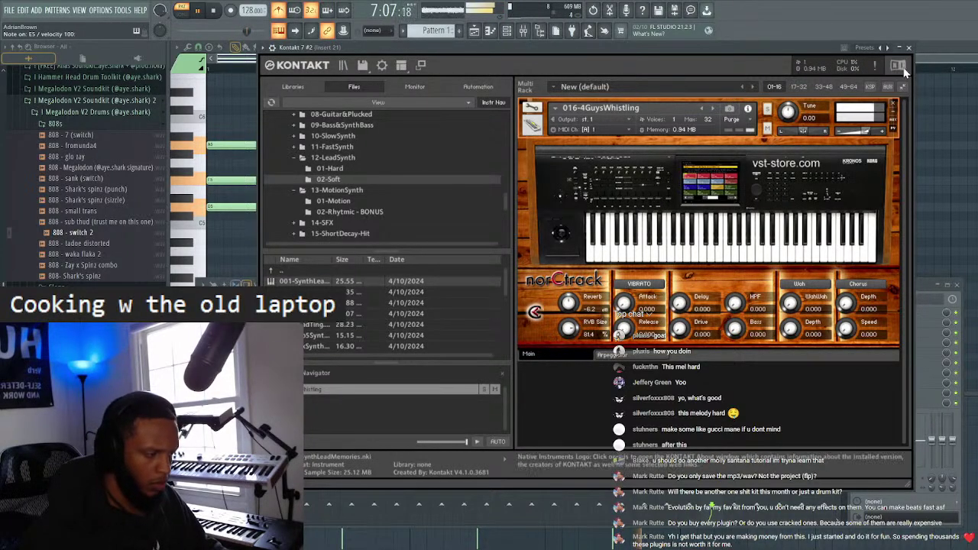
- Close the Kontakt window and switch the piano roll to the Kontakt 7 #2 channel
{"action": "left_click", "coordinate": [909, 49]}
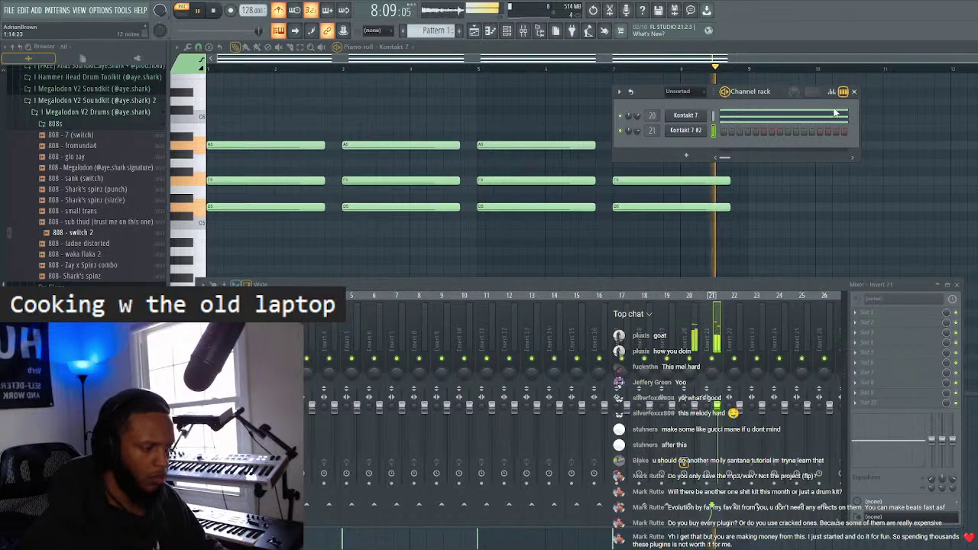
{"action": "left_click", "coordinate": [506, 31]}
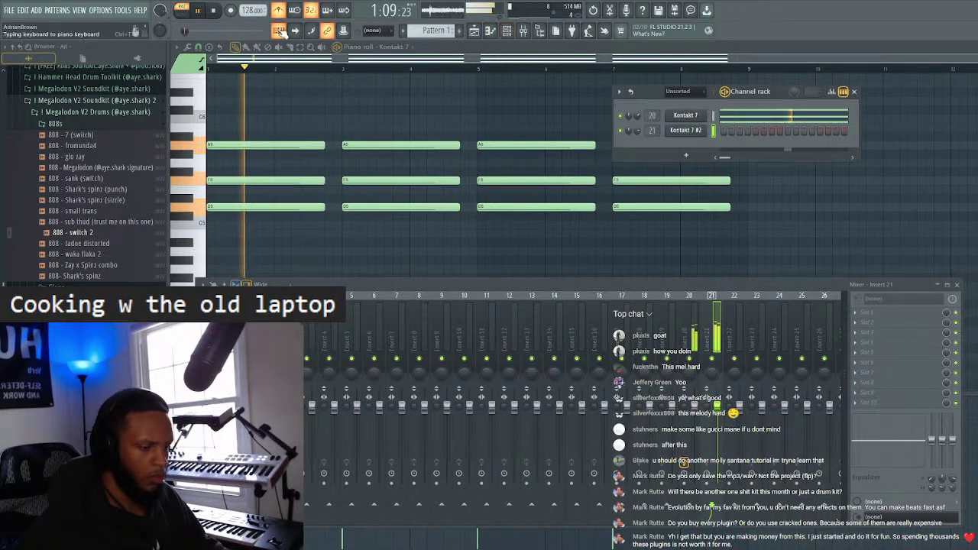
{"action": "left_click", "coordinate": [459, 44]}
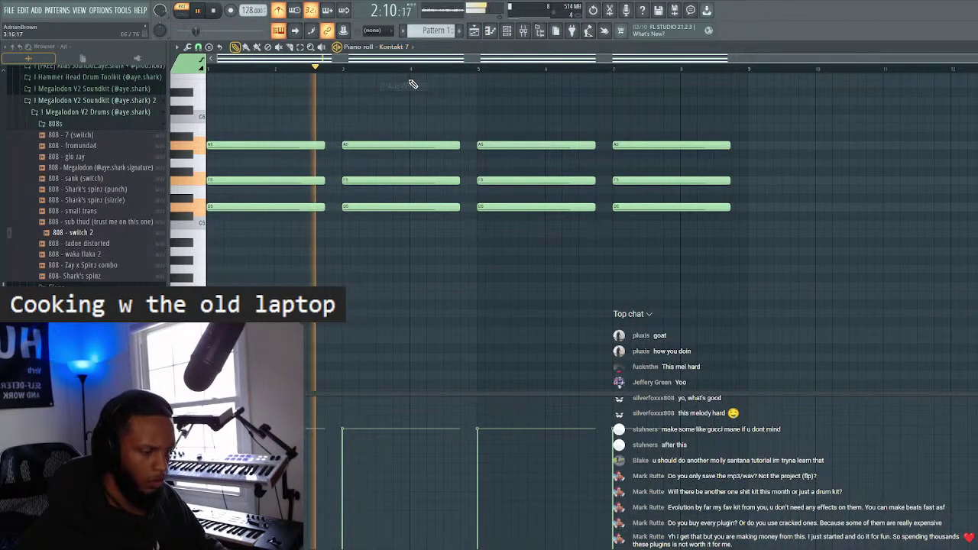
{"action": "left_click", "coordinate": [412, 47]}
{"action": "left_click", "coordinate": [397, 75]}
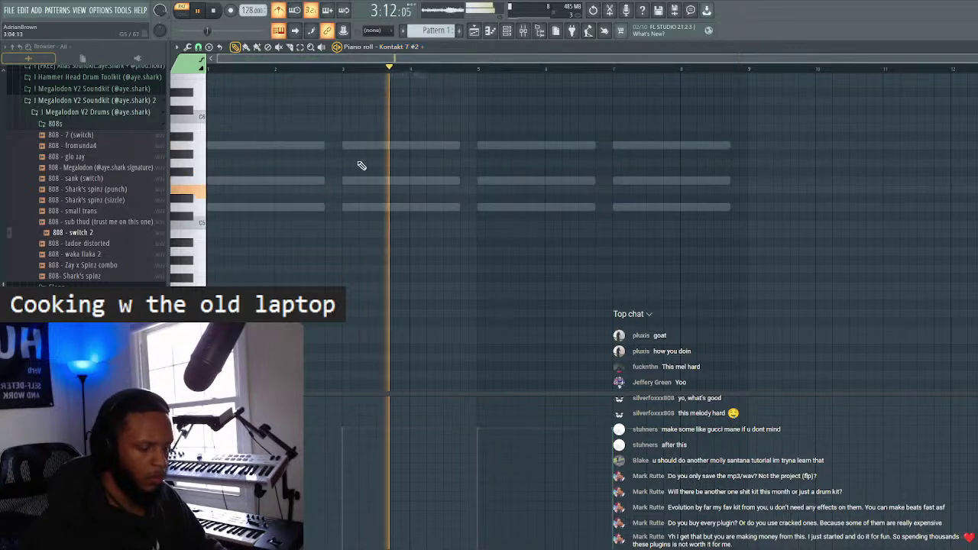
- Write an E5 note followed by a D5 note for Kontakt 7 #2 across the length of the first chord
{"action": "left_click", "coordinate": [219, 190]}
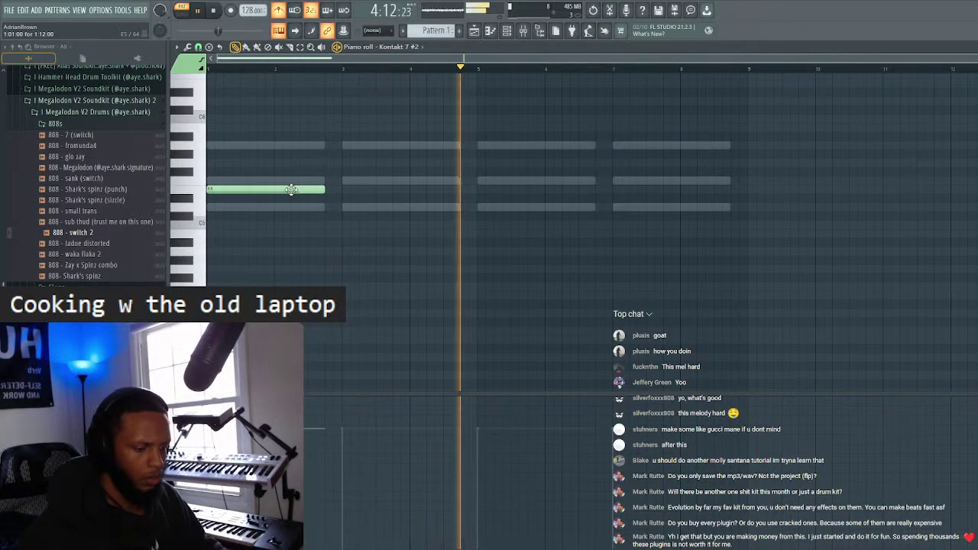
{"action": "left_click_drag", "start_coordinate": [322, 191], "coordinate": [328, 210]}
{"action": "left_click", "coordinate": [261, 200]}
- Duplicate the two-note E5–D5 phrase under each following chord so the melody fills all eight bars
{"action": "key", "text": "ctrl+a"}
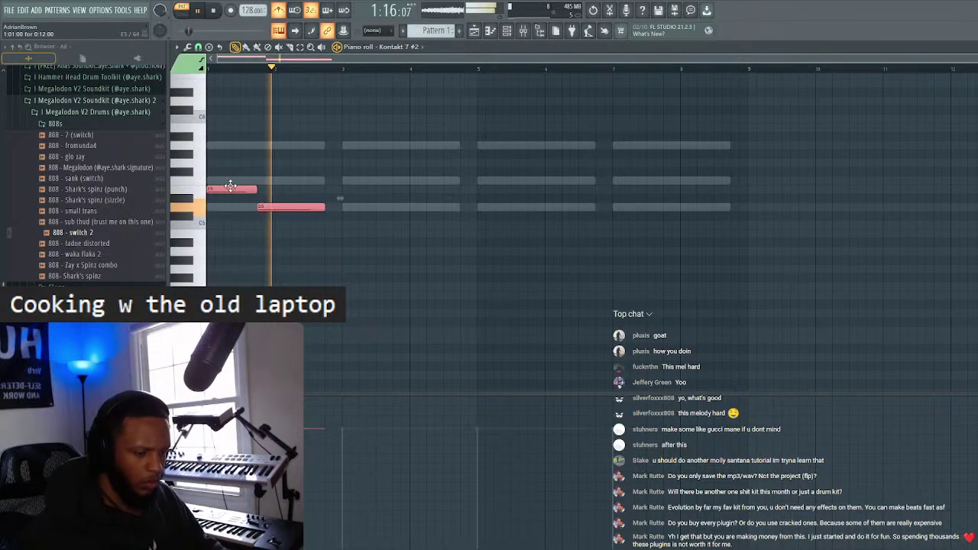
{"action": "key", "text": "ctrl+b"}
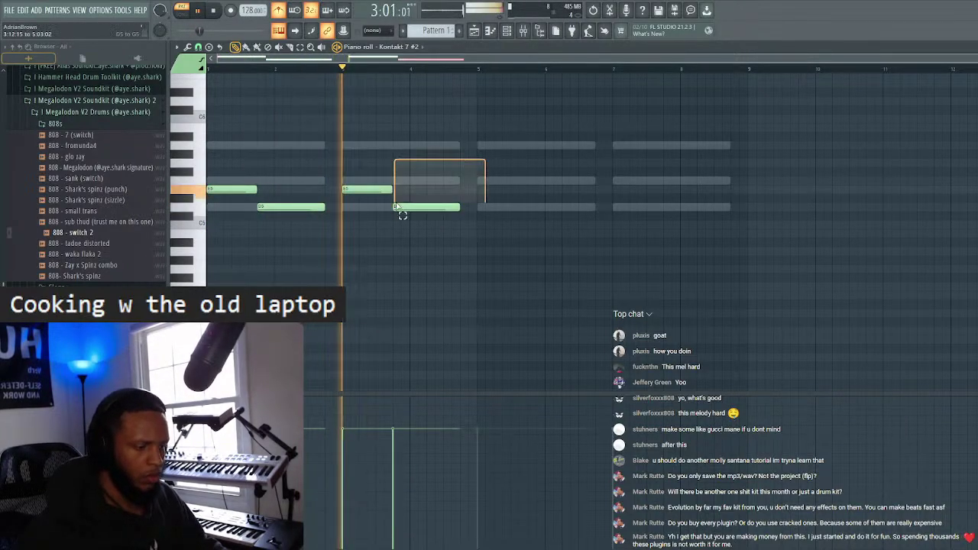
{"action": "key", "text": "ctrl+a"}
{"action": "key", "text": "ctrl+b"}
{"action": "key", "text": "ctrl+d"}
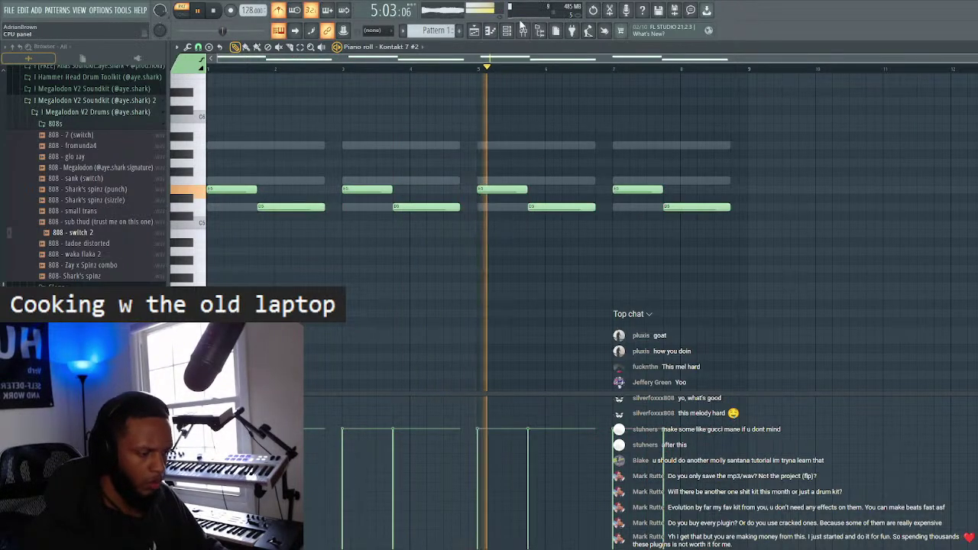
- Lower the Kontakt 7 #2 channel volume to about 53% and add Ambience to mixer insert 21 at about 38% mix
{"action": "key", "text": "F6"}
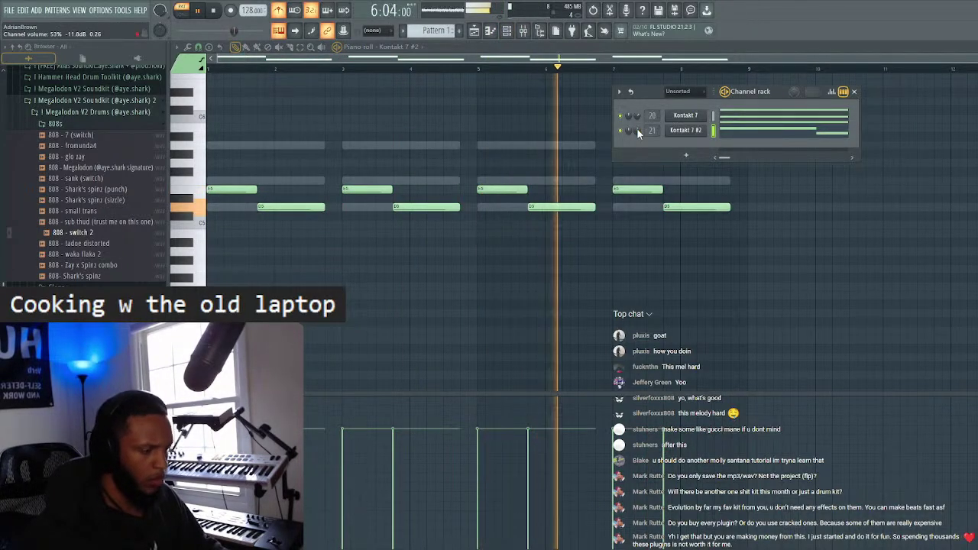
{"action": "left_click", "coordinate": [525, 34]}
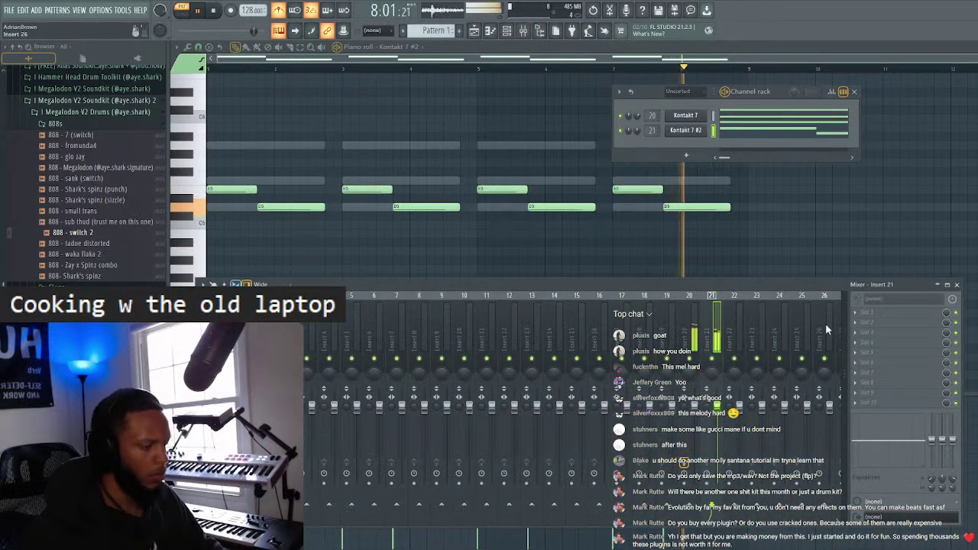
{"action": "left_click", "coordinate": [871, 315]}
{"action": "mouse_move", "coordinate": [868, 323]}
{"action": "left_click", "coordinate": [610, 300]}
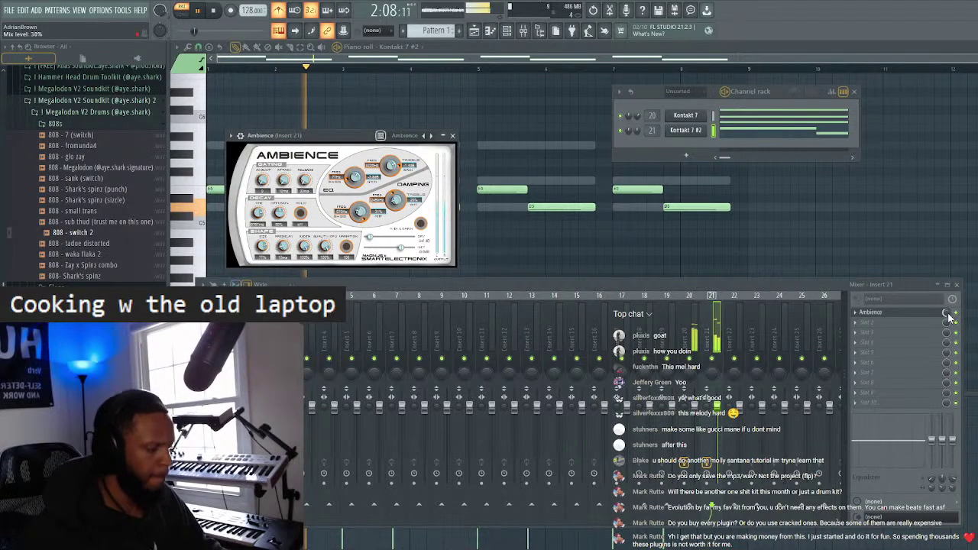
{"action": "left_click", "coordinate": [446, 136]}
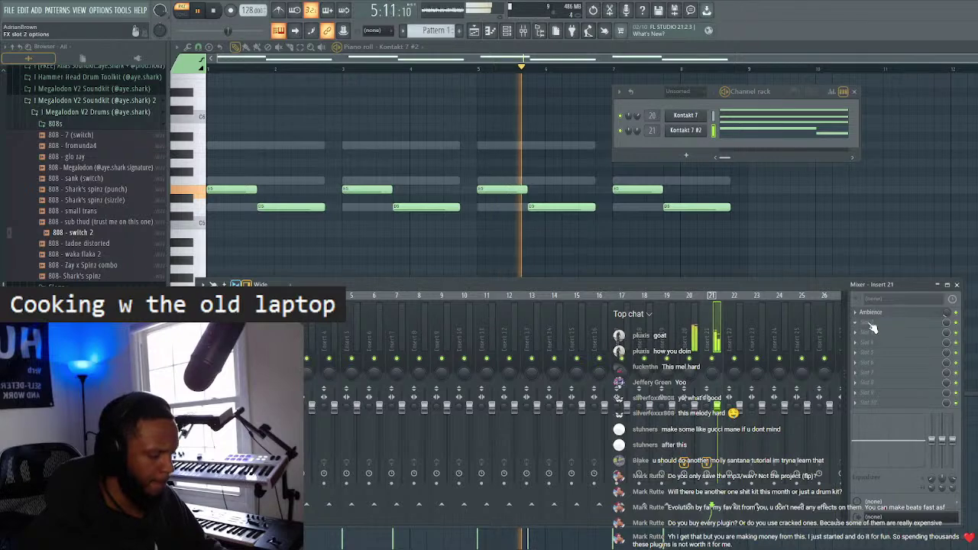
{"action": "left_click", "coordinate": [862, 93]}
{"action": "left_click", "coordinate": [523, 30]}
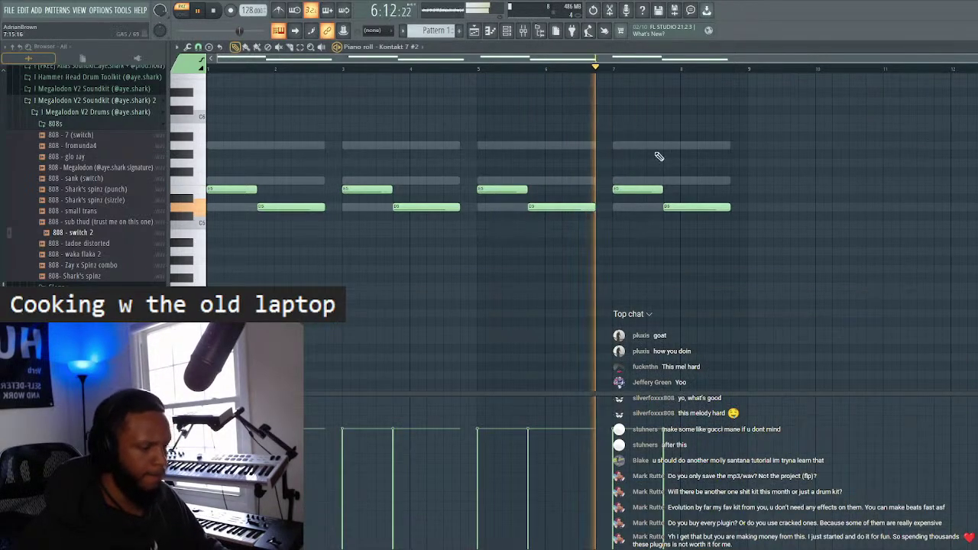
- Add a third Kontakt 7 instrument channel and move its window up so the file browser is visible
{"action": "left_click", "coordinate": [506, 31]}
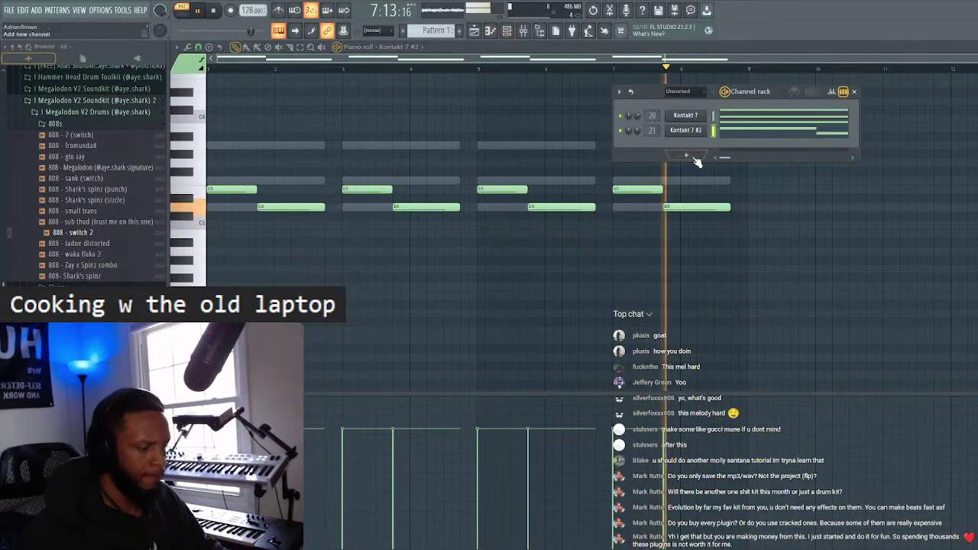
{"action": "left_click", "coordinate": [669, 155]}
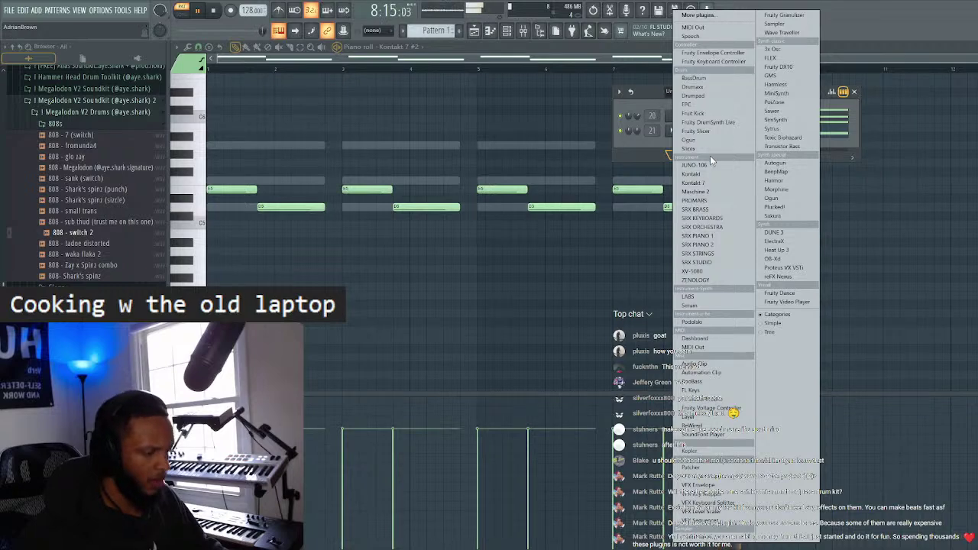
{"action": "left_click", "coordinate": [722, 183]}
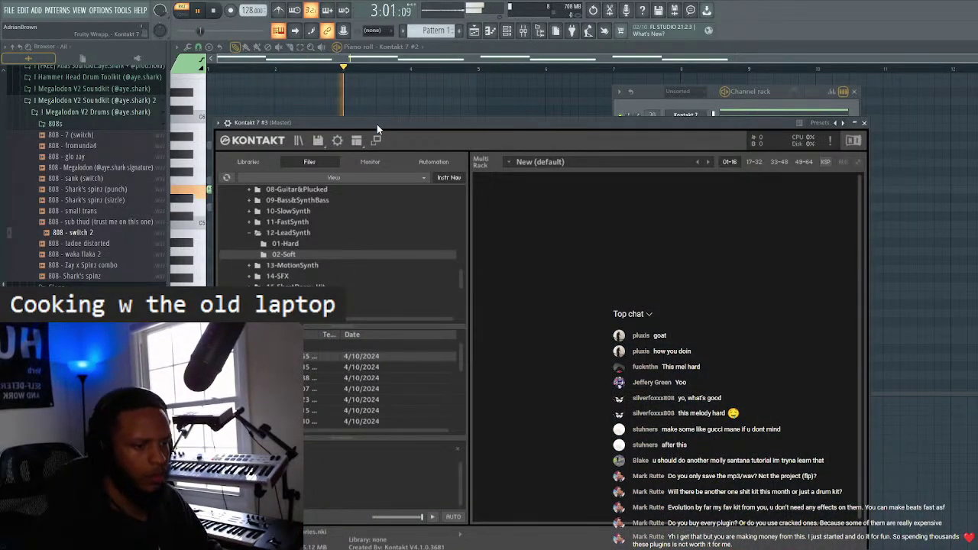
{"action": "left_click_drag", "start_coordinate": [398, 123], "coordinate": [407, 81]}
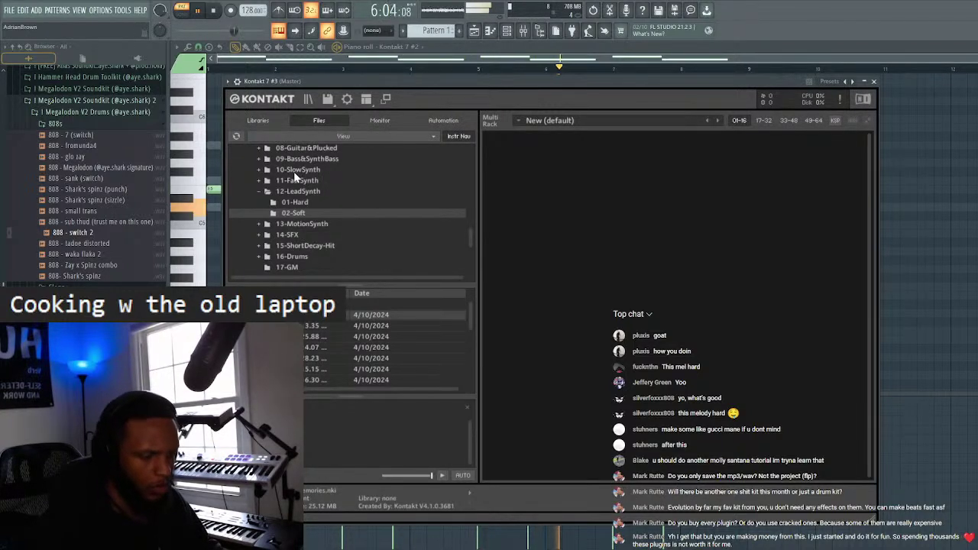
- Load G091 Mini Growl from the 22 Soft Lead folder of the Roland Fantom bank and close the Kontakt window
{"action": "scroll", "coordinate": [290, 177], "scroll_direction": "up", "scroll_amount": 5}
{"action": "left_click", "coordinate": [253, 225]}
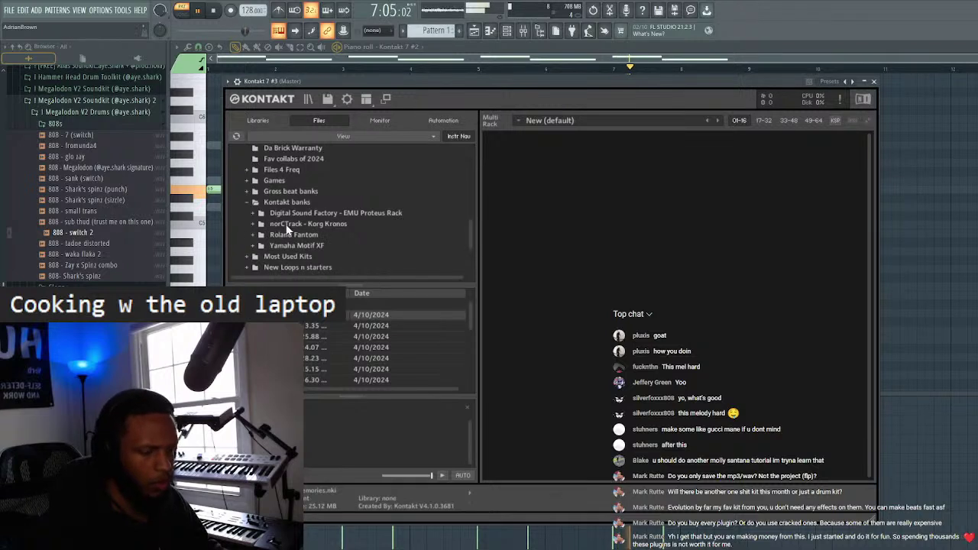
{"action": "scroll", "coordinate": [274, 224], "scroll_direction": "down", "scroll_amount": 1}
{"action": "left_click", "coordinate": [278, 215]}
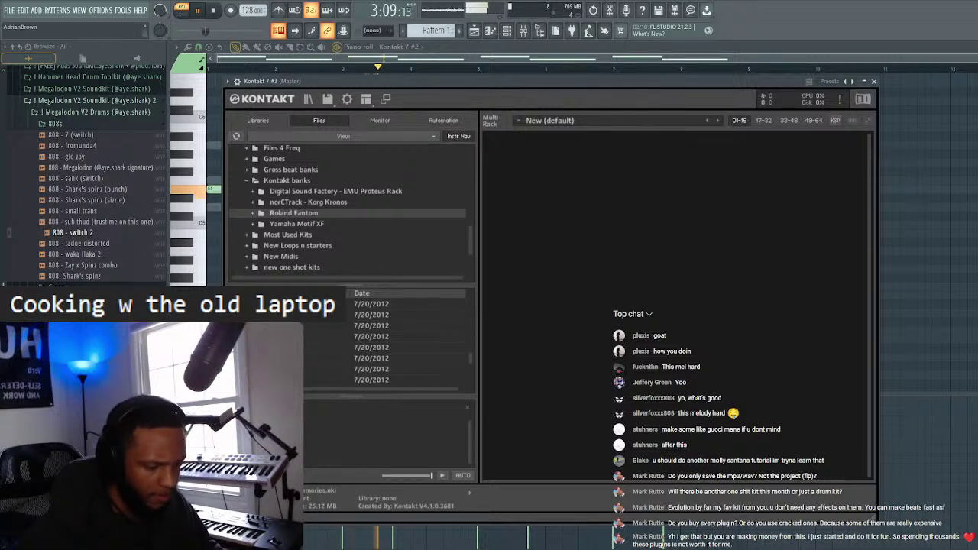
{"action": "scroll", "coordinate": [277, 215], "scroll_direction": "down", "scroll_amount": 7}
{"action": "left_click", "coordinate": [277, 214]}
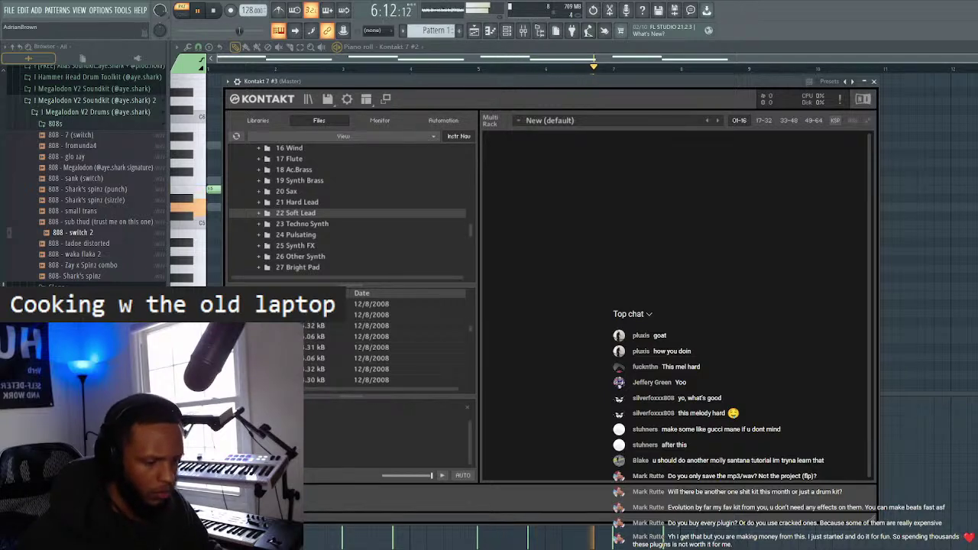
{"action": "double_click", "coordinate": [372, 369]}
{"action": "left_click", "coordinate": [874, 82]}
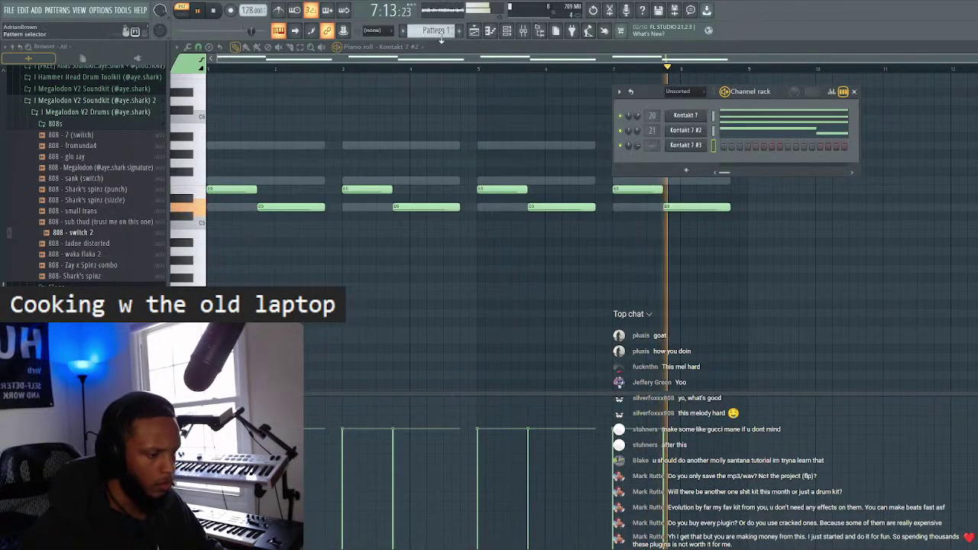
- Try a D5 note followed by an E5 note on Kontakt 7 #3 against the looping chords
{"action": "scroll", "coordinate": [389, 145], "scroll_direction": "down", "scroll_amount": 3}
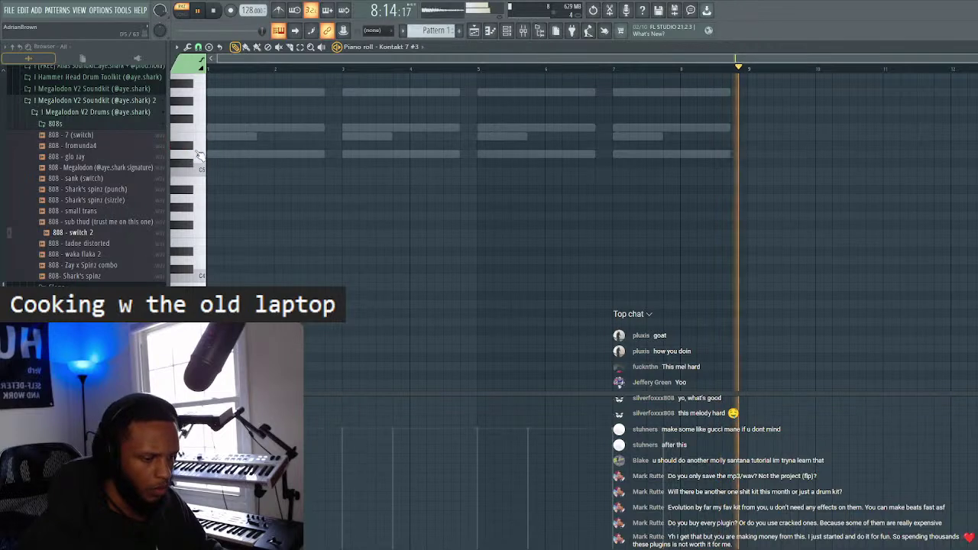
{"action": "left_click", "coordinate": [211, 153]}
{"action": "left_click_drag", "start_coordinate": [341, 156], "coordinate": [230, 155]}
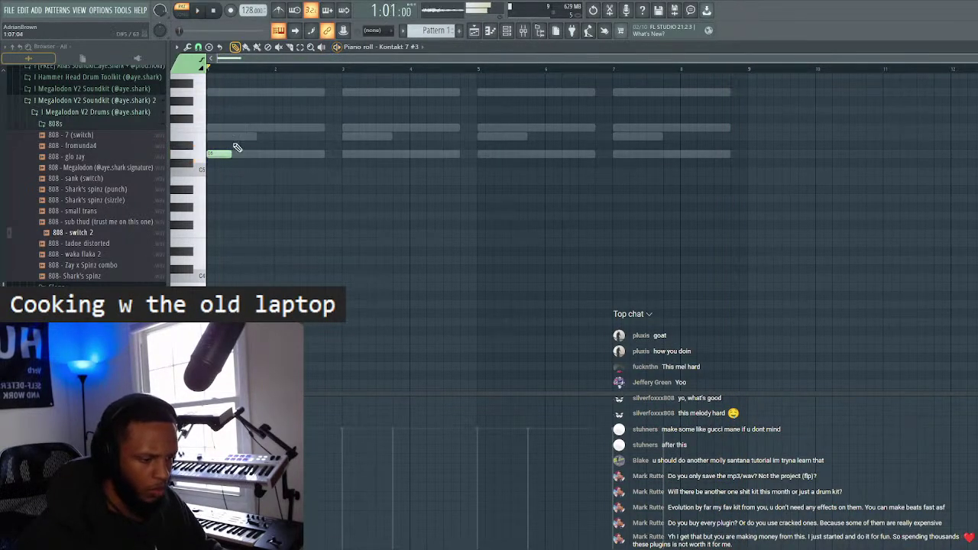
{"action": "key", "text": "space"}
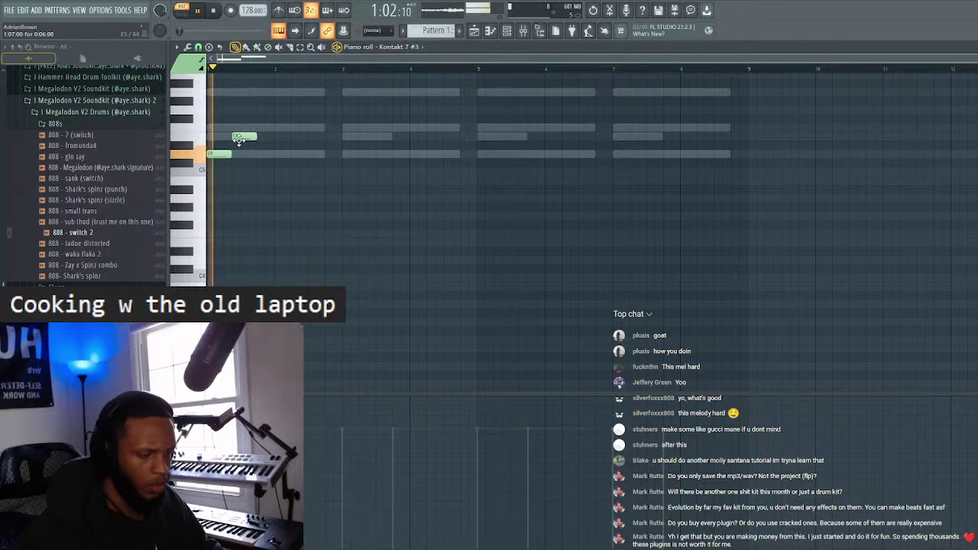
{"action": "left_click_drag", "start_coordinate": [231, 155], "coordinate": [261, 168]}
{"action": "key", "text": "space"}
{"action": "key", "text": "space"}
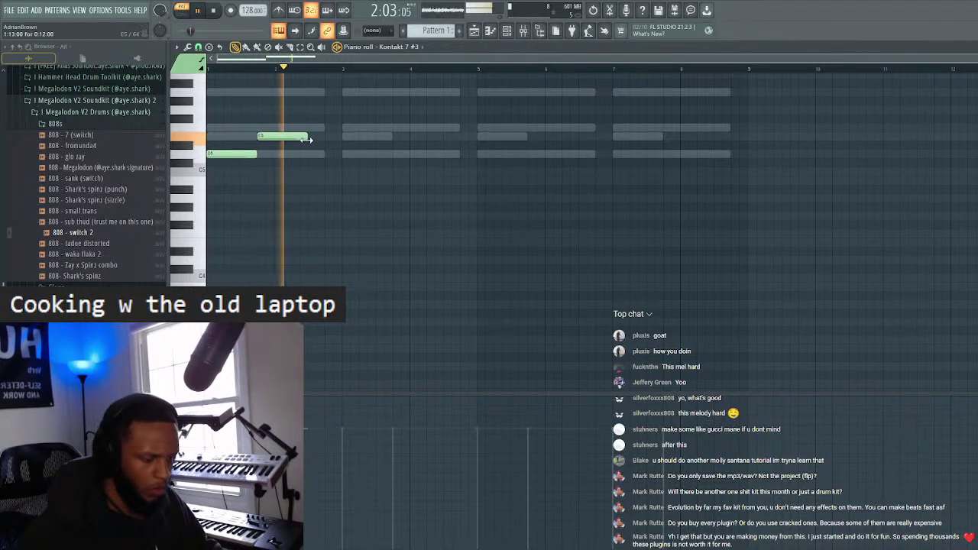
{"action": "key", "text": "space"}
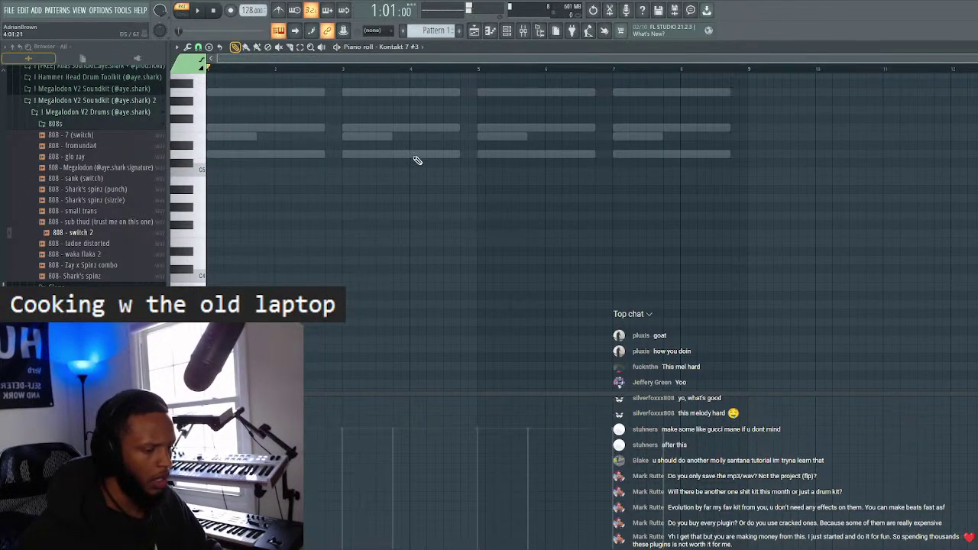
- Write a two-bar D6 note from bar 1 on Kontakt 7 #3 and play it over the chords
{"action": "scroll", "coordinate": [382, 160], "scroll_direction": "up", "scroll_amount": 5}
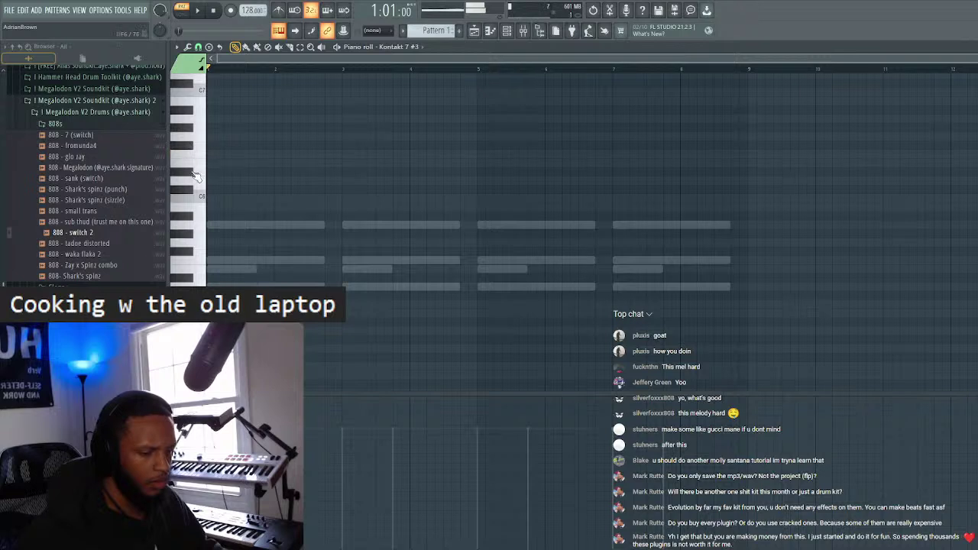
{"action": "left_click_drag", "start_coordinate": [258, 185], "coordinate": [342, 190]}
{"action": "key", "text": "space"}
{"action": "key", "text": "space"}
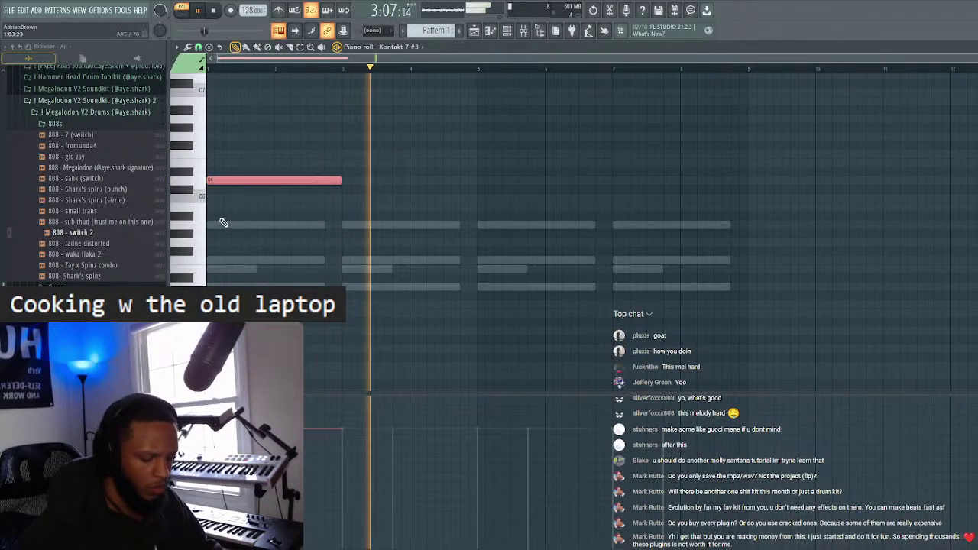
- Mute the Kontakt 7 #3 channel and clone it as Kontakt 7 #4
{"action": "left_click", "coordinate": [522, 31]}
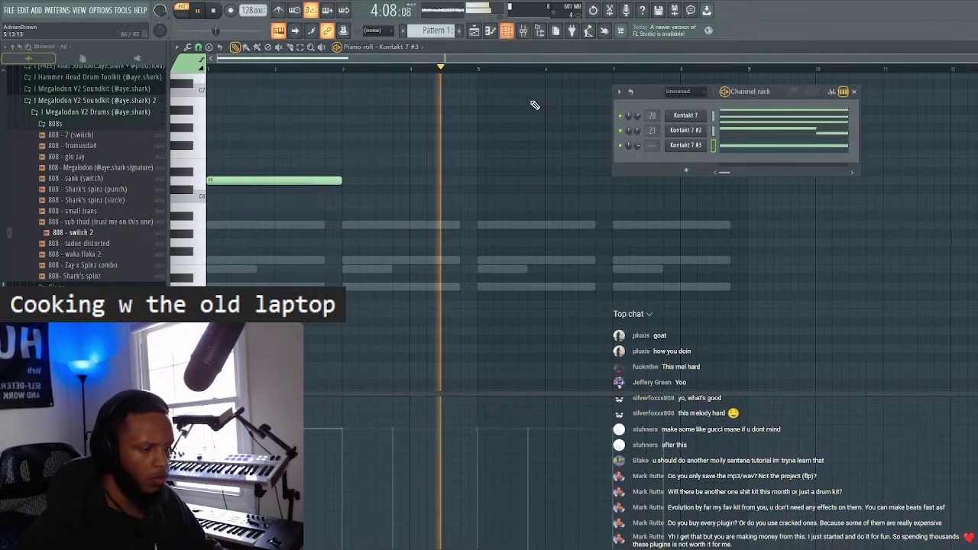
{"action": "left_click", "coordinate": [853, 91]}
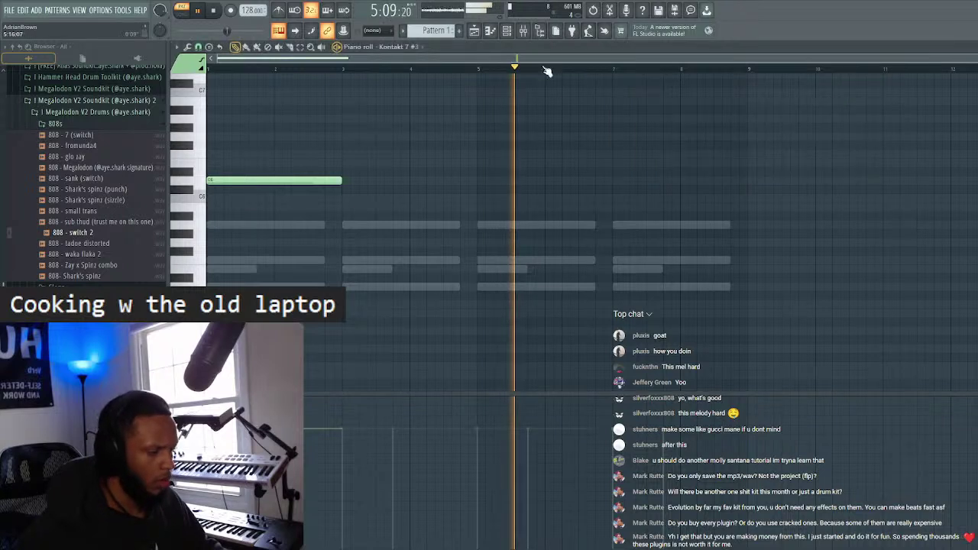
{"action": "left_click", "coordinate": [522, 31]}
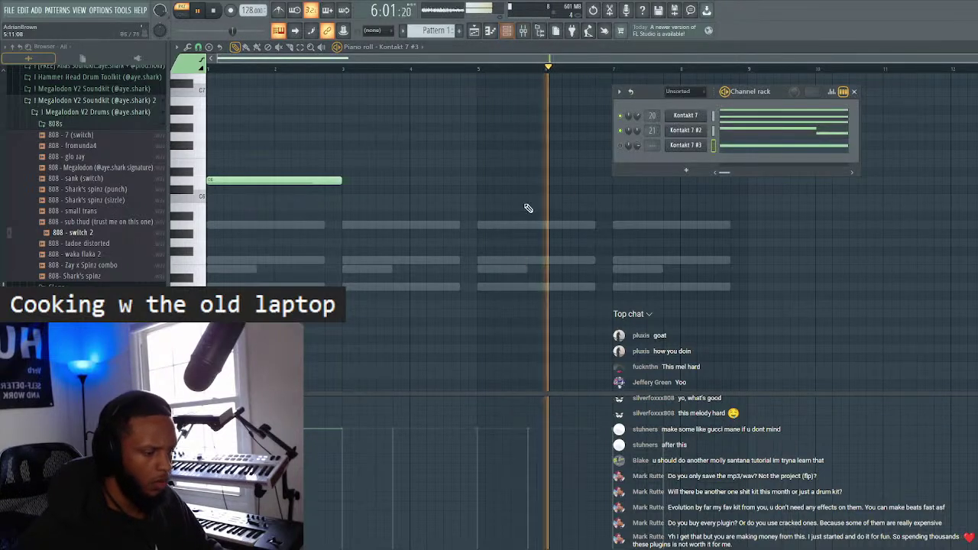
{"action": "right_click", "coordinate": [685, 145]}
{"action": "left_click", "coordinate": [741, 231]}
{"action": "left_click", "coordinate": [583, 312]}
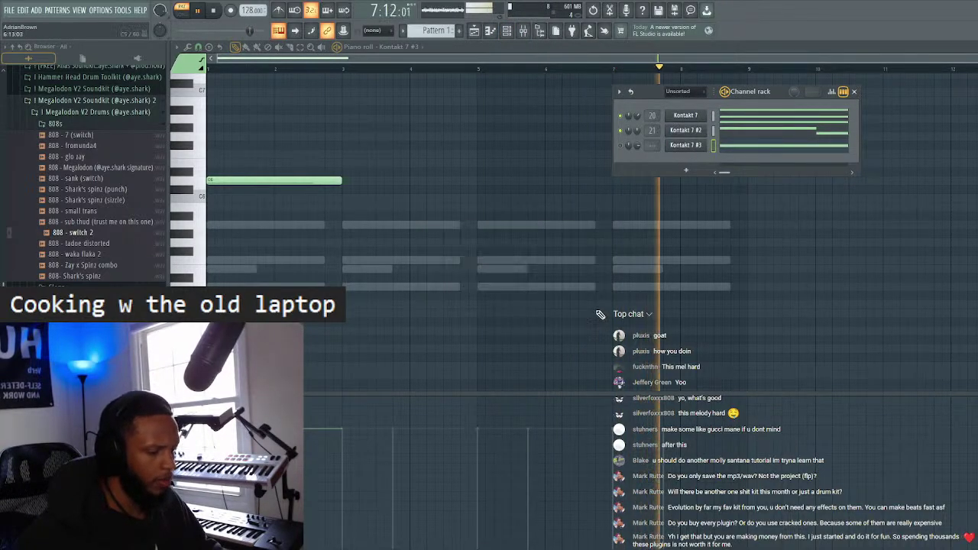
{"action": "right_click", "coordinate": [696, 145]}
{"action": "left_click", "coordinate": [724, 227]}
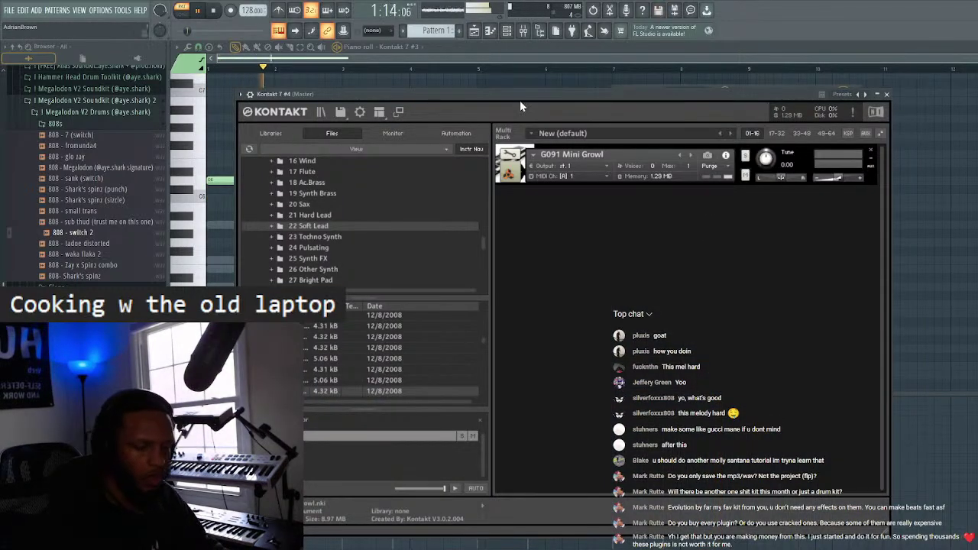
- Stop playback, then shrink and reposition the Kontakt 7 #4 window so its instrument list can be read
{"action": "key", "text": "space"}
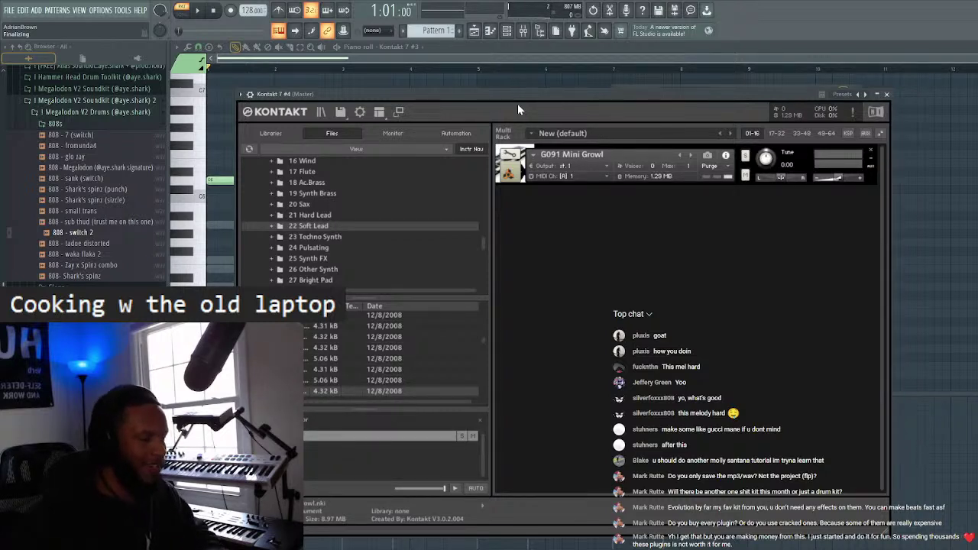
{"action": "mouse_move", "coordinate": [550, 101]}
{"action": "left_mouse_down"}
{"action": "mouse_move", "coordinate": [548, 61]}
{"action": "mouse_move", "coordinate": [546, 84]}
{"action": "left_mouse_up"}
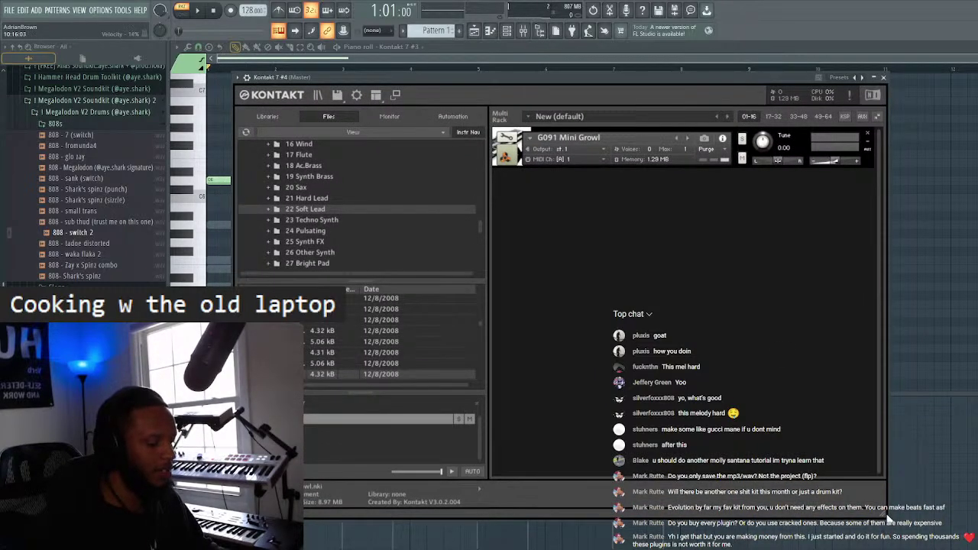
{"action": "left_click_drag", "start_coordinate": [886, 518], "coordinate": [840, 495]}
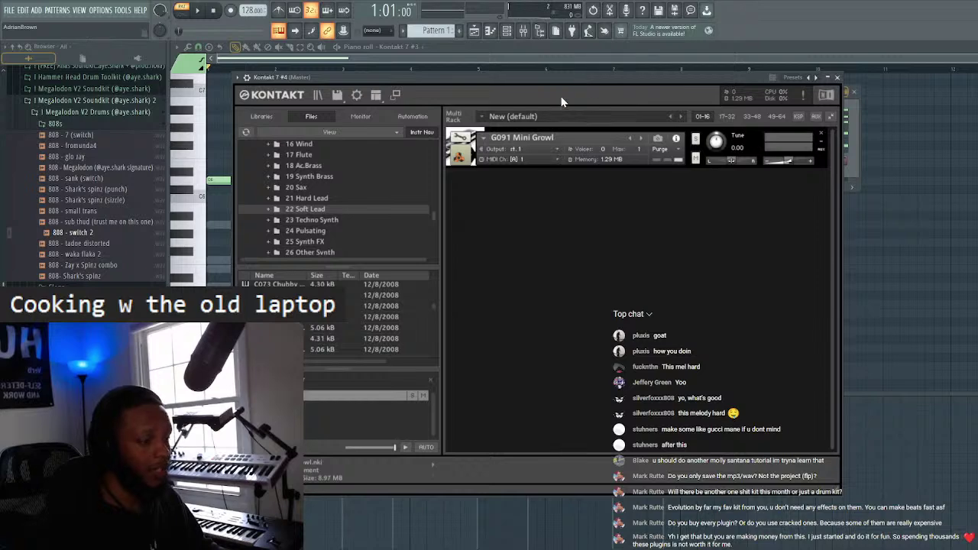
{"action": "left_click_drag", "start_coordinate": [577, 77], "coordinate": [615, 86]}
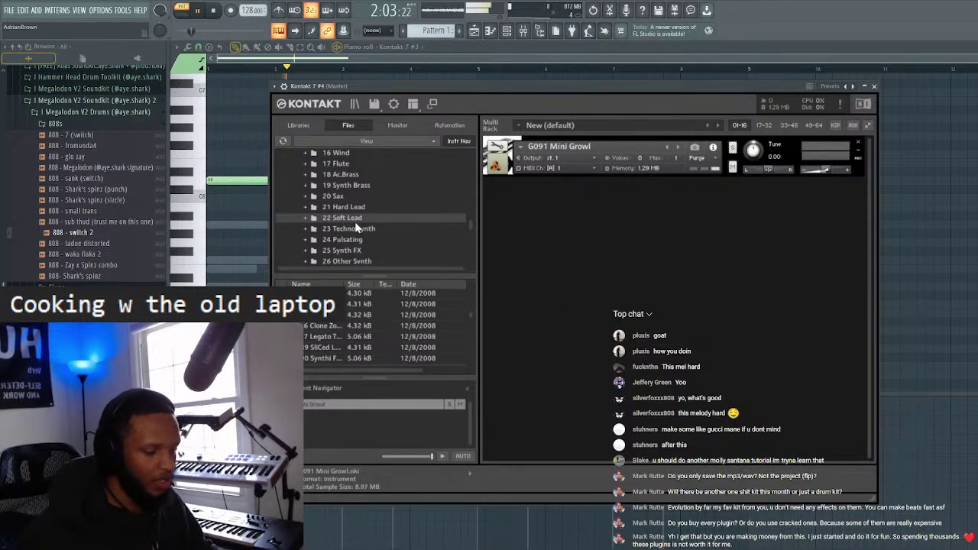
- Replace G091 Mini Growl on Kontakt 7 #4 with E042 TMT Seq Pad from the 24 Pulsating folder
{"action": "scroll", "coordinate": [355, 221], "scroll_direction": "down", "scroll_amount": 3}
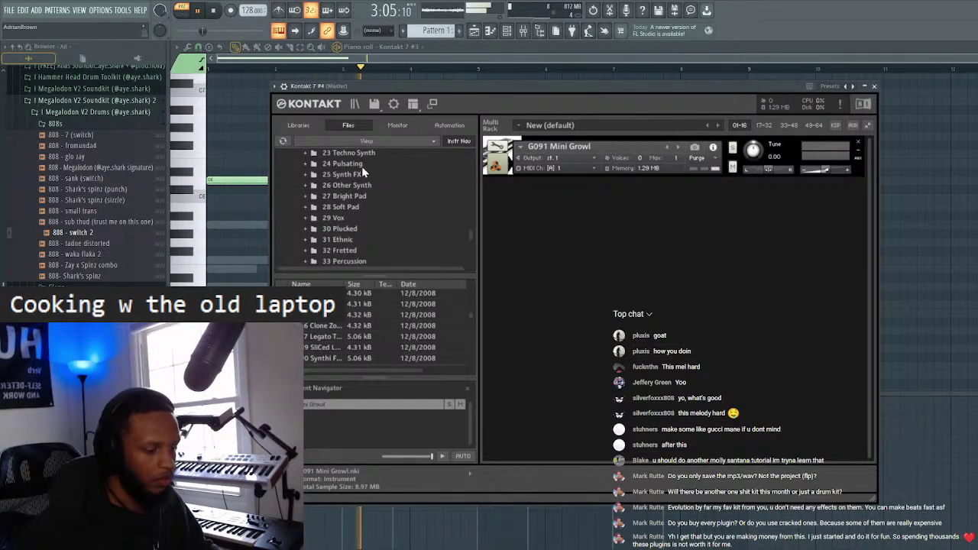
{"action": "left_click", "coordinate": [366, 166]}
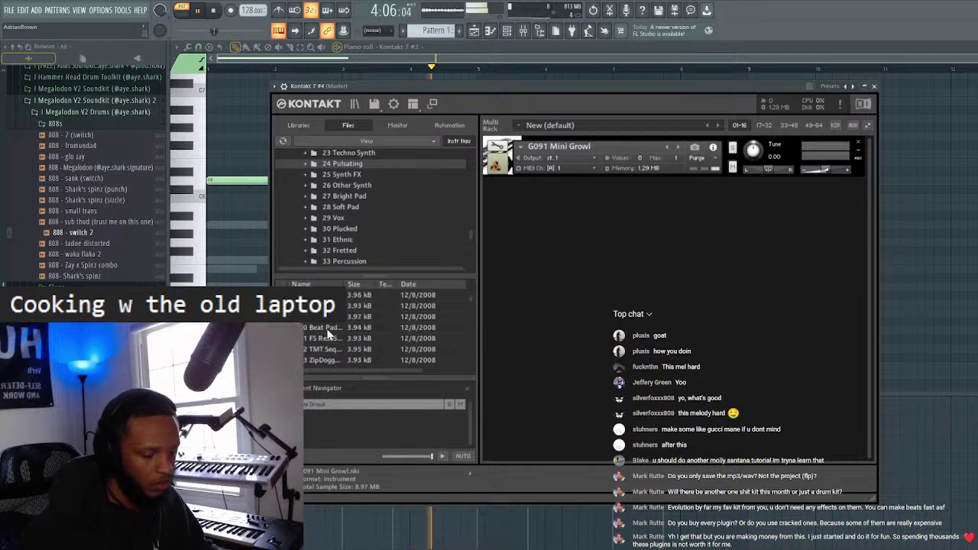
{"action": "double_click", "coordinate": [328, 351]}
{"action": "left_click", "coordinate": [858, 142]}
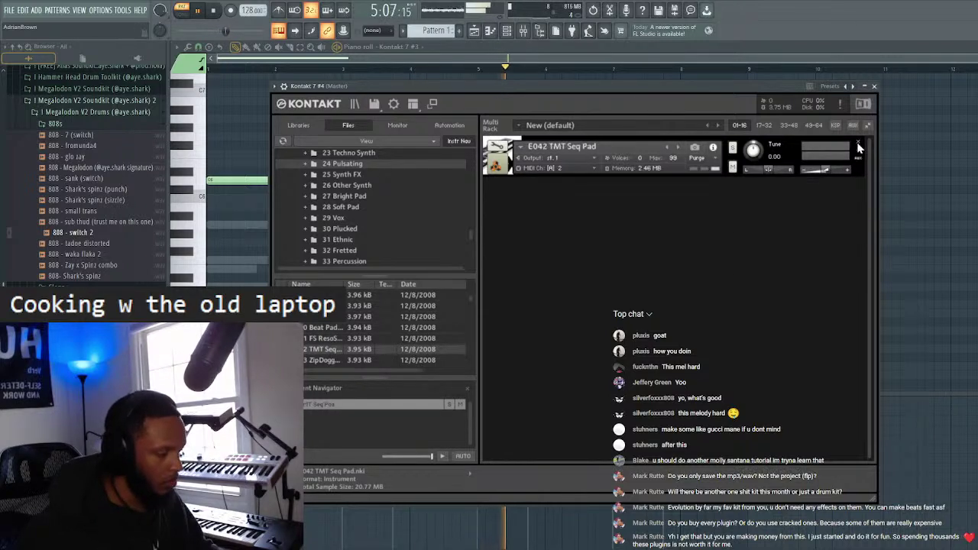
{"action": "left_click", "coordinate": [857, 143]}
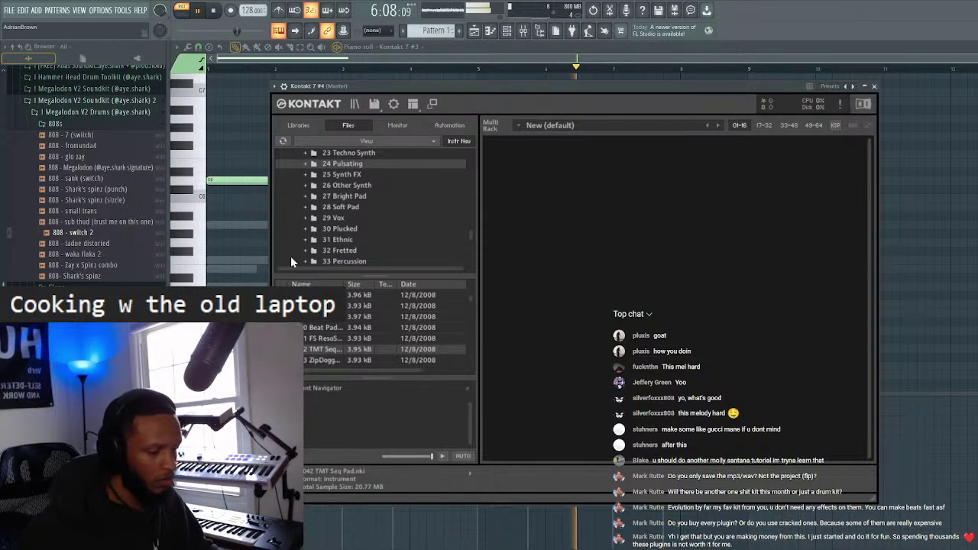
{"action": "double_click", "coordinate": [321, 351]}
{"action": "left_click", "coordinate": [874, 86]}
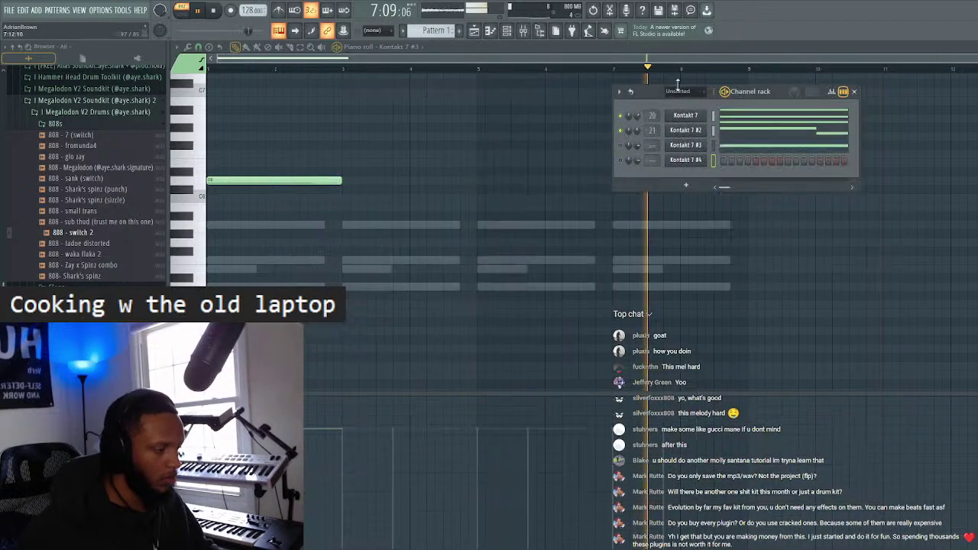
- Write a short D6 note at the start of bar 1 on Kontakt 7 #4 and play it back
{"action": "left_click", "coordinate": [382, 46]}
{"action": "left_click", "coordinate": [401, 101]}
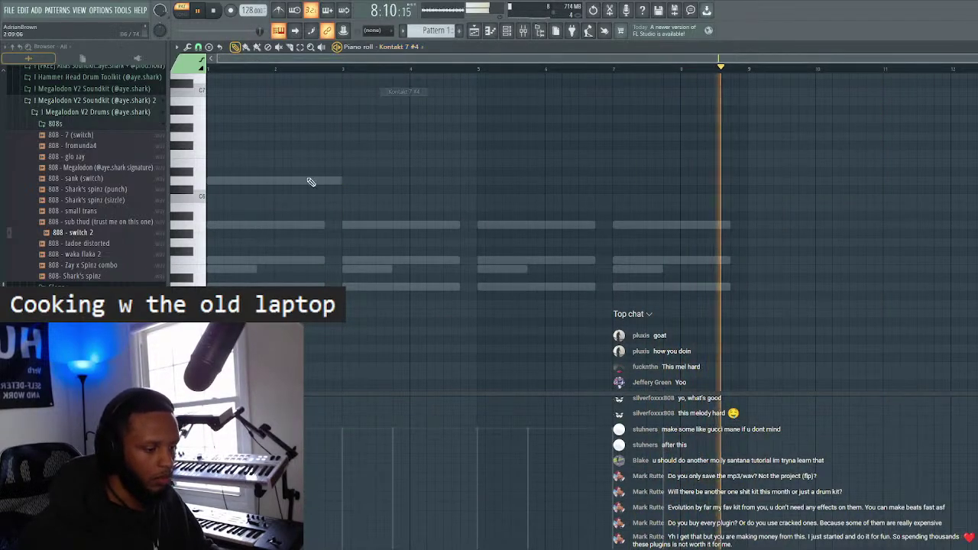
{"action": "left_click", "coordinate": [210, 181]}
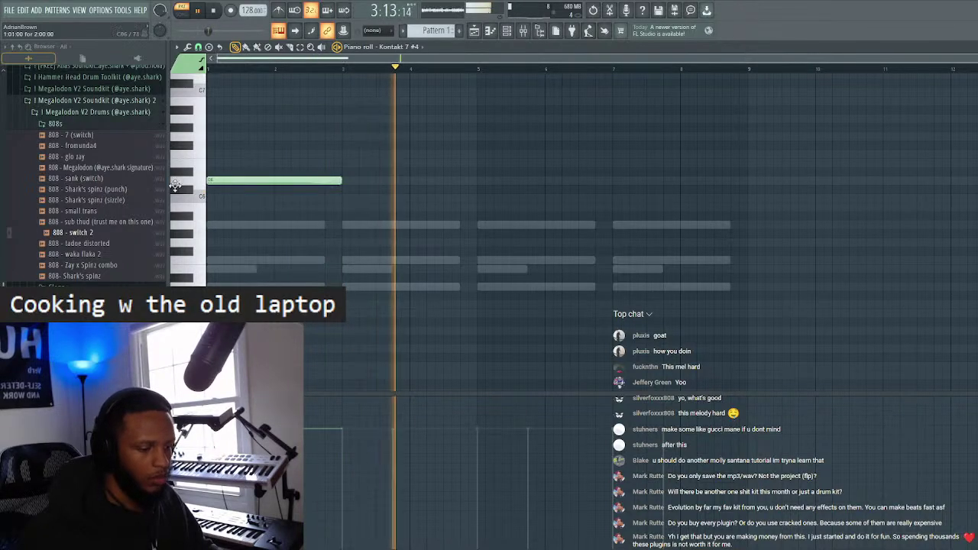
{"action": "right_click", "coordinate": [317, 183]}
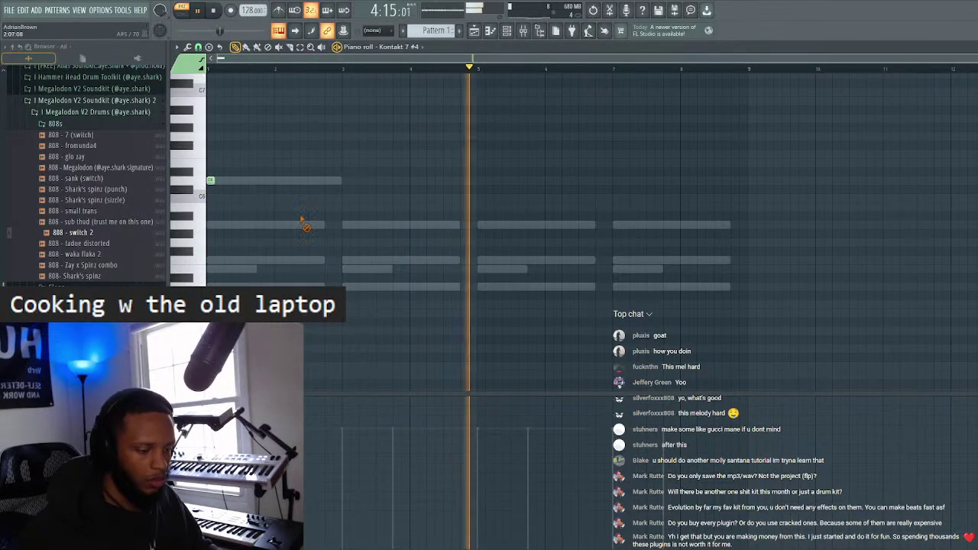
{"action": "key", "text": "space"}
{"action": "key", "text": "space"}
{"action": "key", "text": "space"}
- Unmute the Kontakt 7 #4 channel and route it to mixer track 22 during playback
{"action": "left_click", "coordinate": [506, 30]}
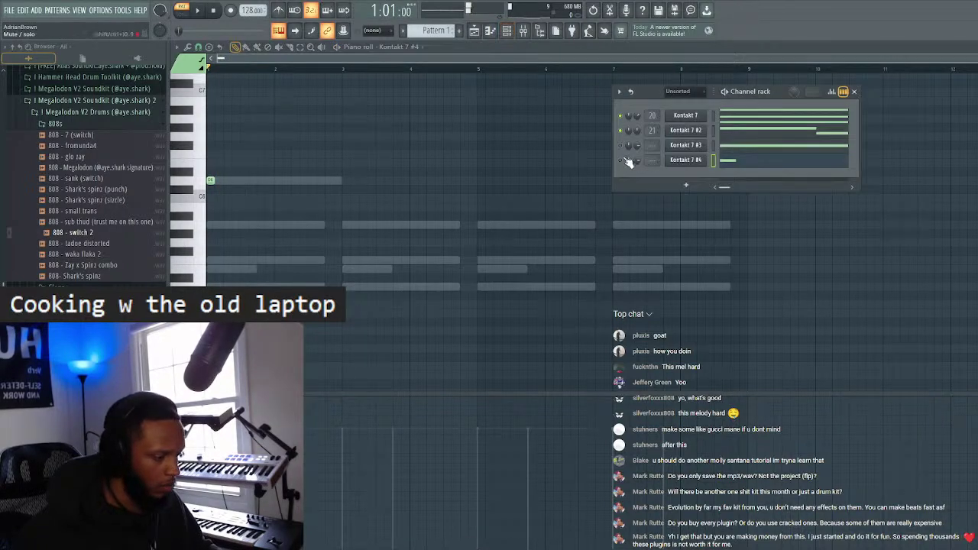
{"action": "key", "text": "space"}
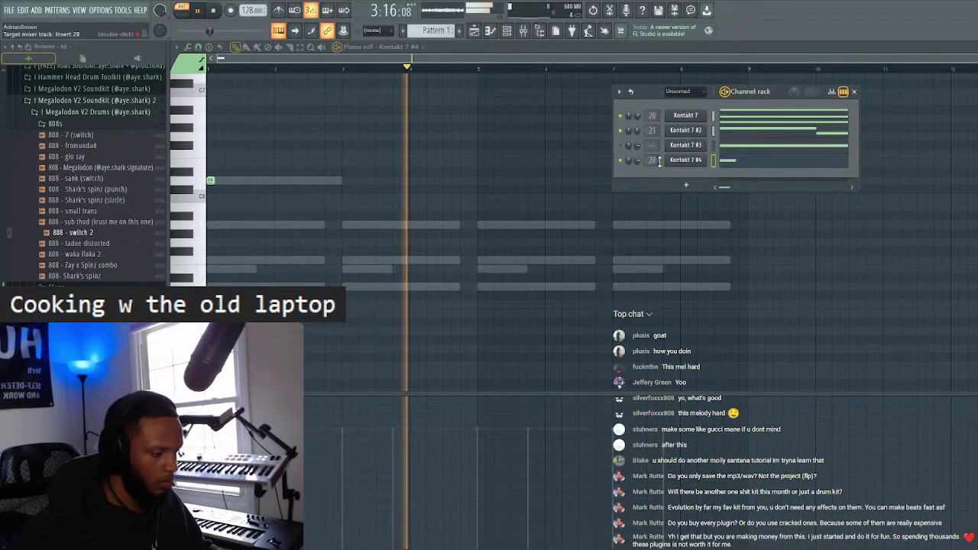
{"action": "scroll", "coordinate": [659, 161], "scroll_direction": "down", "scroll_amount": 6}
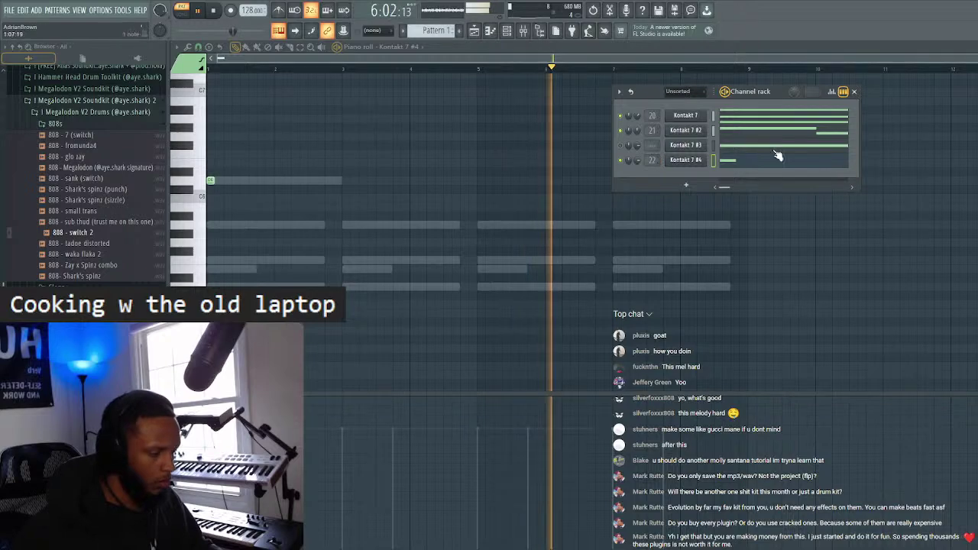
{"action": "key", "text": "F6"}
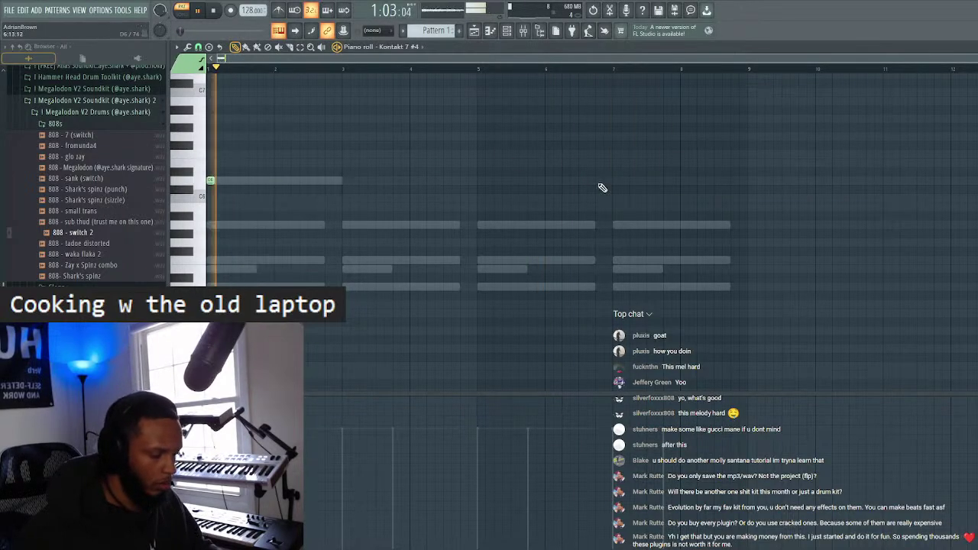
- Try moving the E042 TMT Seq Pad sample loop earlier in Kontakt's Wave Editor, to about 0.6–4.1 seconds
{"action": "left_click", "coordinate": [469, 31]}
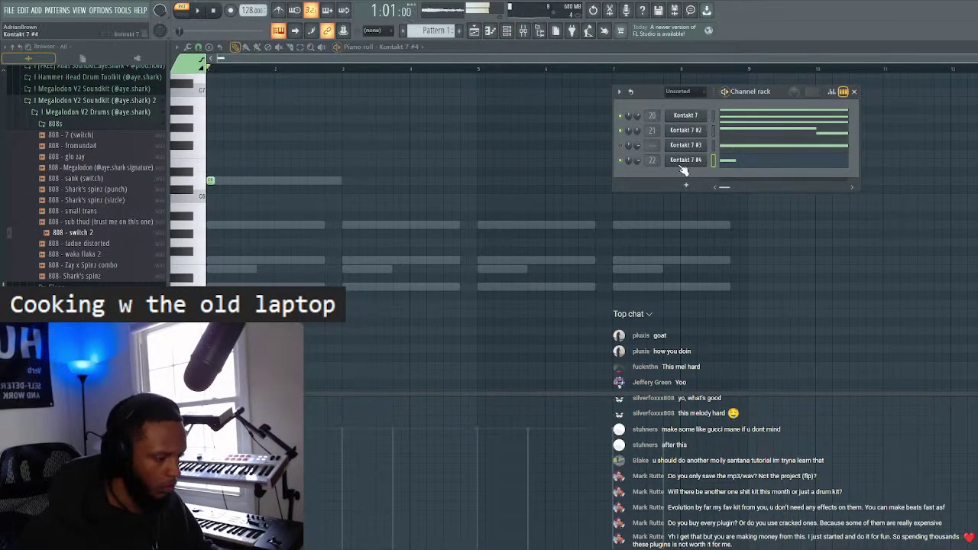
{"action": "left_click", "coordinate": [684, 160]}
{"action": "left_click", "coordinate": [508, 150]}
{"action": "scroll", "coordinate": [706, 254], "scroll_direction": "down", "scroll_amount": 3}
{"action": "scroll", "coordinate": [705, 255], "scroll_direction": "up", "scroll_amount": 3}
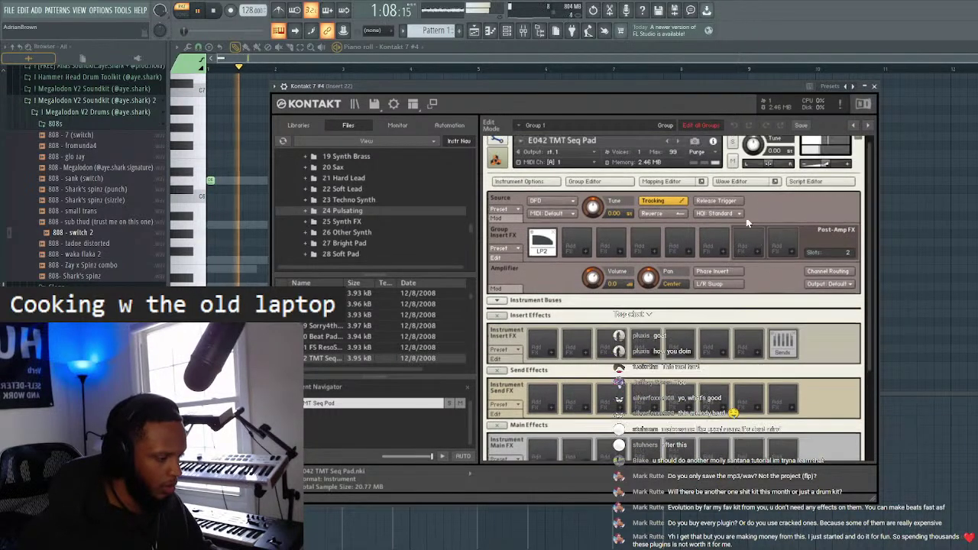
{"action": "left_click", "coordinate": [722, 181]}
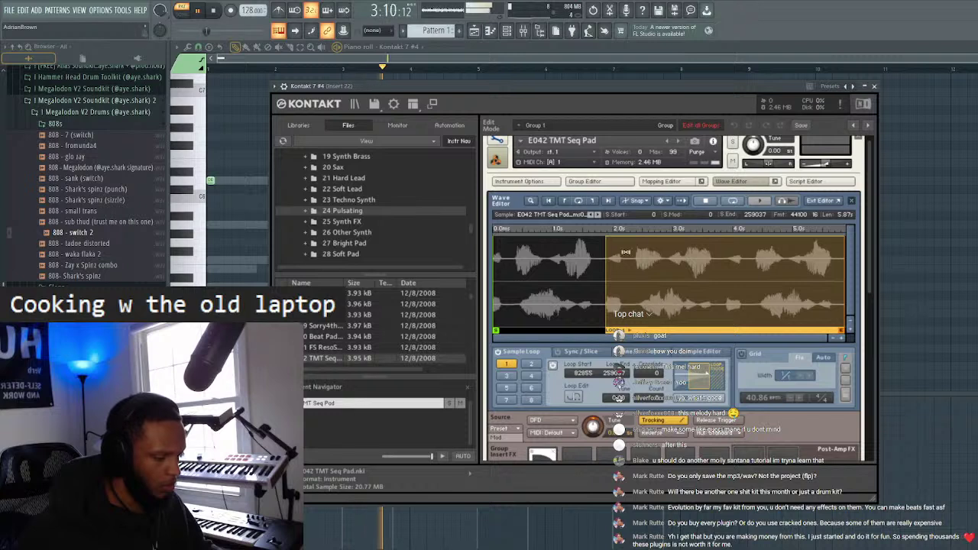
{"action": "left_click_drag", "start_coordinate": [605, 305], "coordinate": [533, 334]}
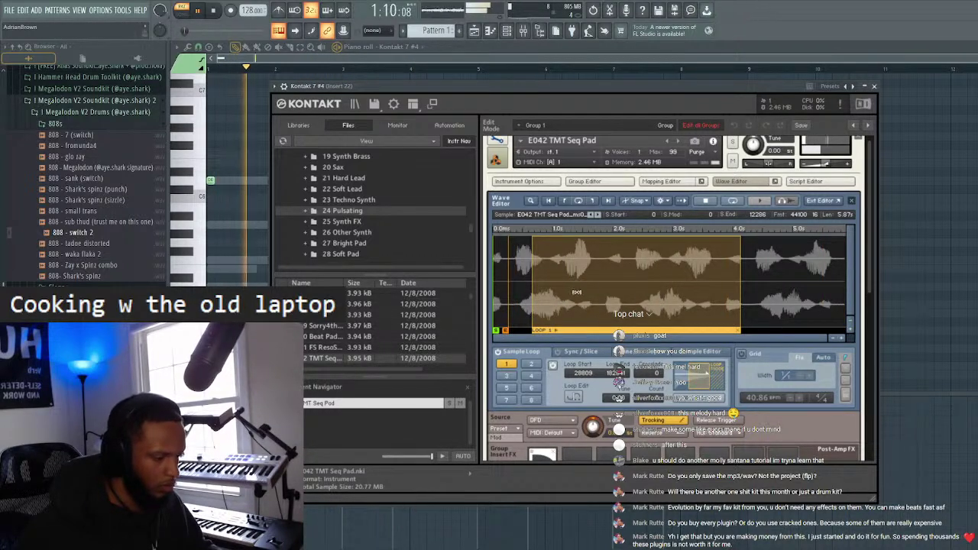
{"action": "left_click", "coordinate": [874, 85]}
{"action": "key", "text": "space"}
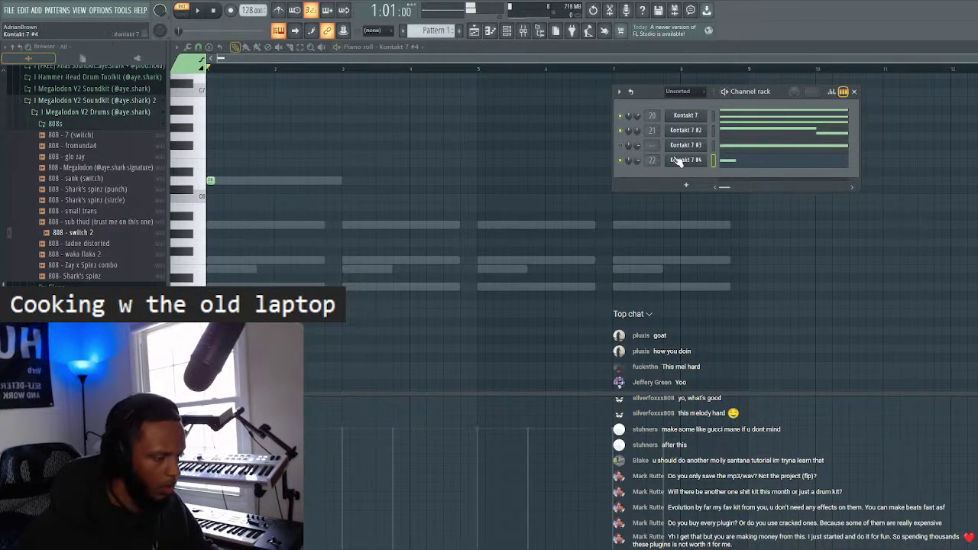
- Delete the Kontakt 7 #4 channel and confirm its removal
{"action": "right_click", "coordinate": [702, 159]}
{"action": "left_click", "coordinate": [748, 250]}
{"action": "left_click", "coordinate": [546, 309]}
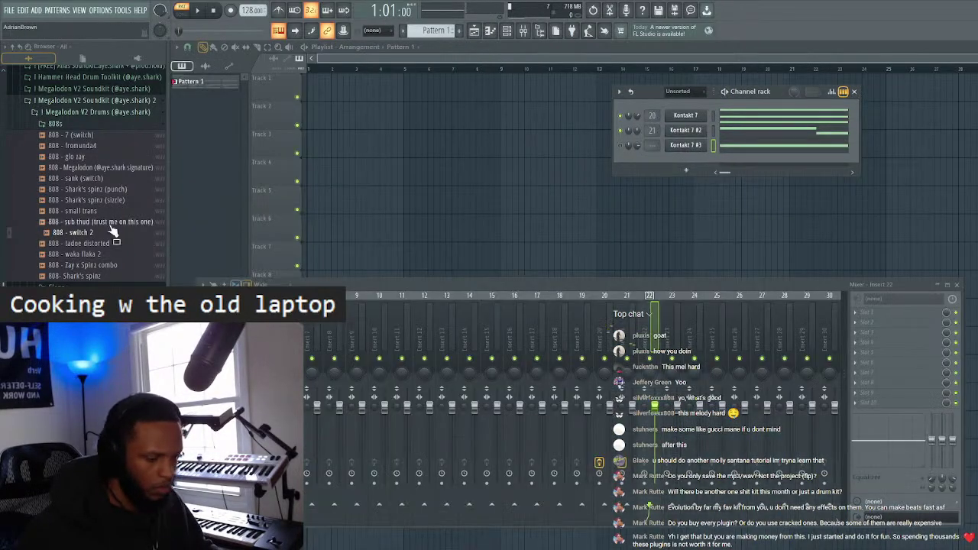
- Find the tmt seq pad (high) sample among the pulsating sounds of trapties vol. 2 in 2024 Drum Kits and add it as a channel below Kontakt 7 #3
{"action": "scroll", "coordinate": [91, 207], "scroll_direction": "up", "scroll_amount": 5}
{"action": "scroll", "coordinate": [91, 208], "scroll_direction": "up", "scroll_amount": 3}
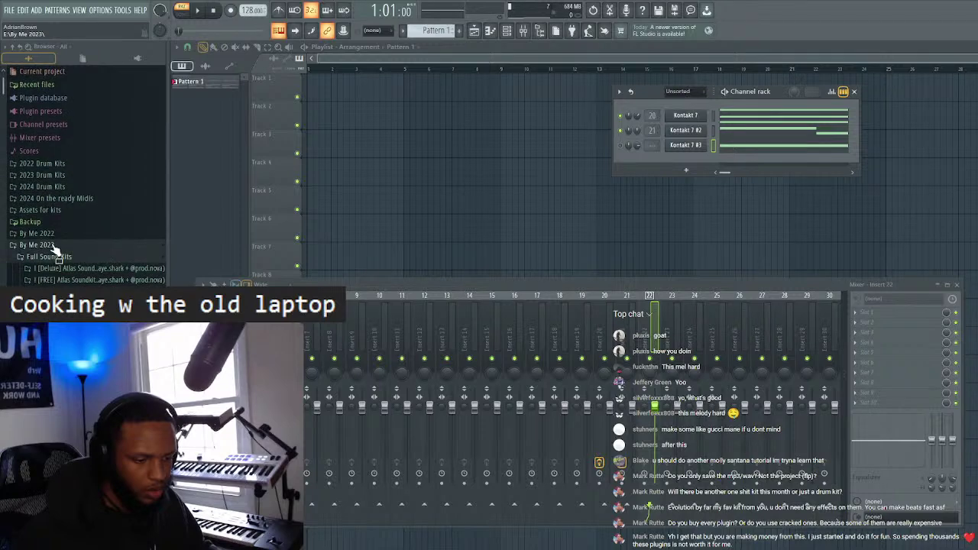
{"action": "left_click", "coordinate": [55, 188]}
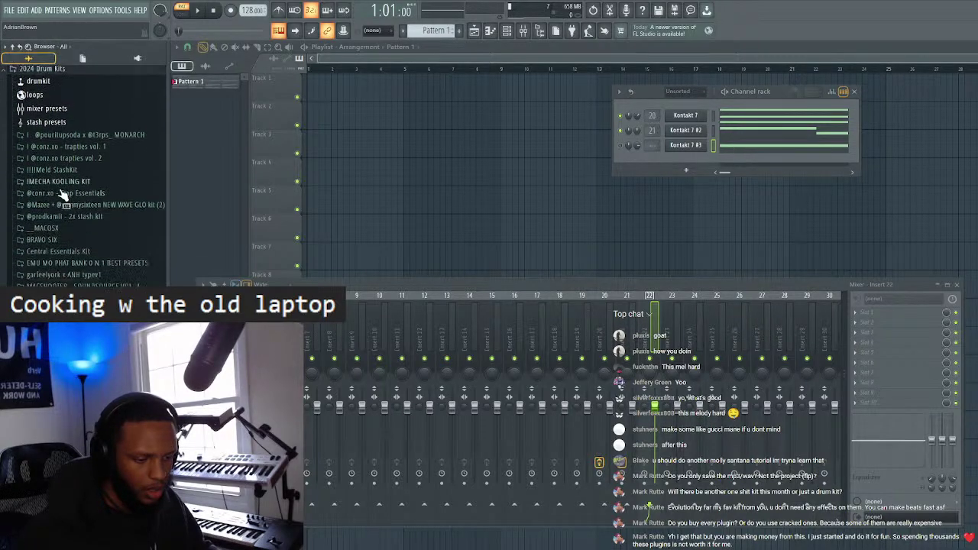
{"action": "left_click", "coordinate": [90, 149]}
{"action": "left_click", "coordinate": [87, 92]}
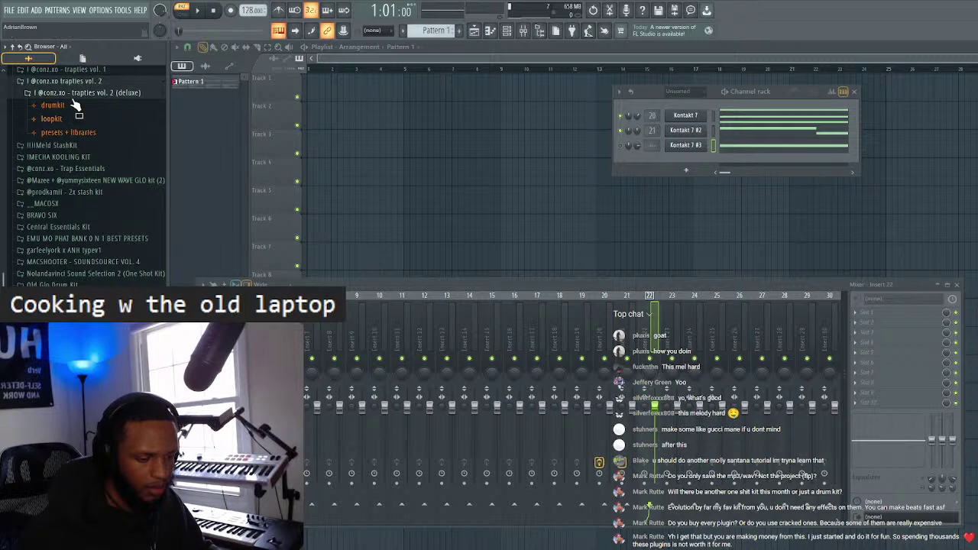
{"action": "left_click", "coordinate": [76, 108]}
{"action": "left_click", "coordinate": [79, 124]}
{"action": "left_click", "coordinate": [69, 252]}
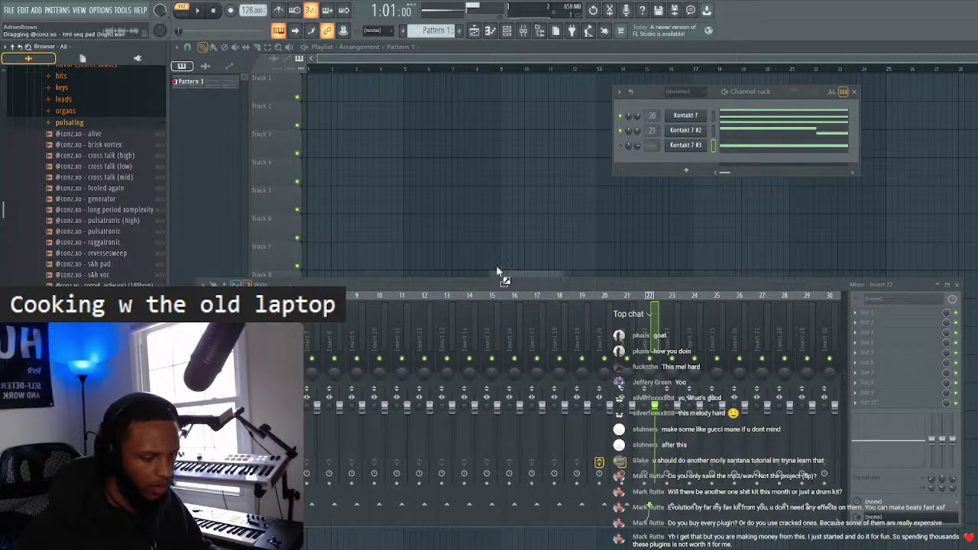
{"action": "left_click_drag", "start_coordinate": [687, 167], "coordinate": [687, 165]}
- Start playback and route the tmt seq pad (high) channel to mixer track 22
{"action": "key", "text": "space"}
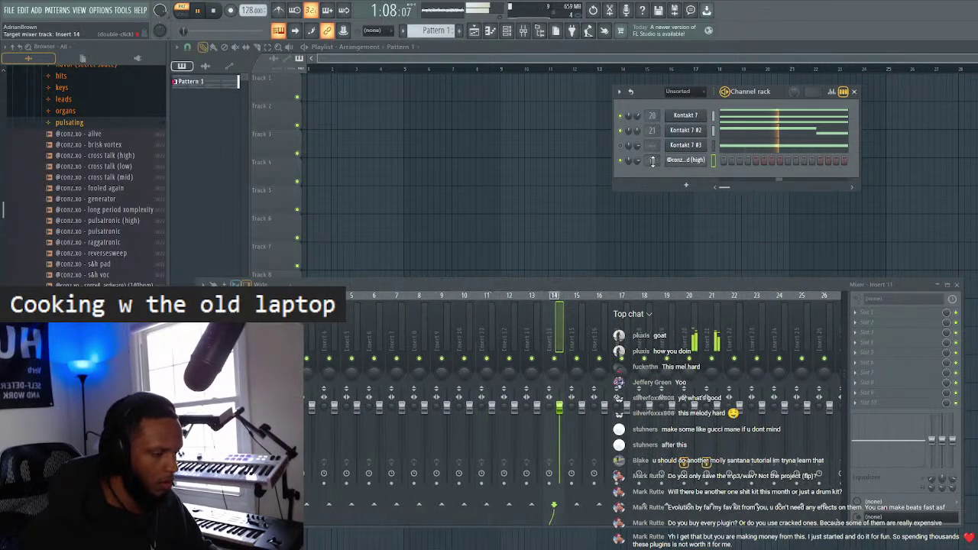
{"action": "scroll", "coordinate": [660, 161], "scroll_direction": "down", "scroll_amount": 3}
{"action": "scroll", "coordinate": [659, 161], "scroll_direction": "up", "scroll_amount": 1}
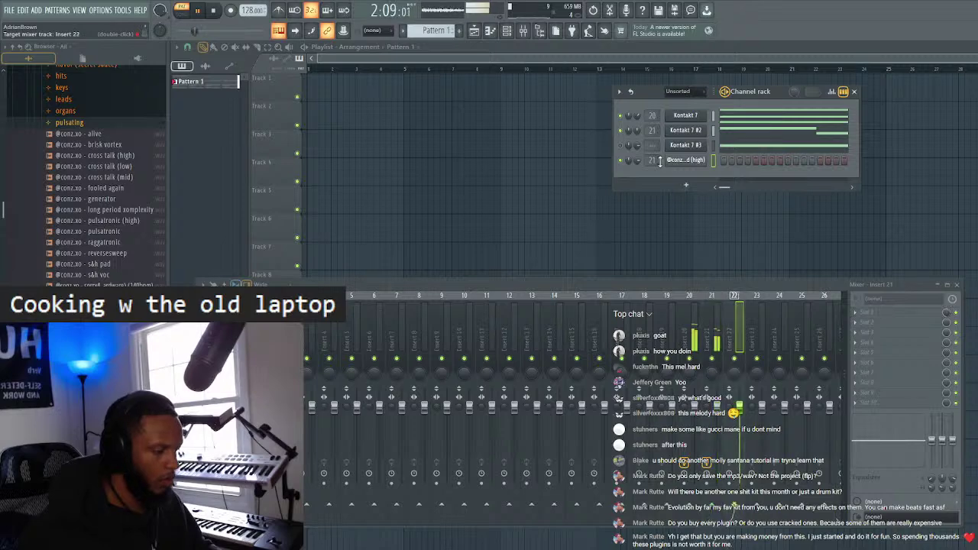
- Enable the volume envelope of the tmt seq pad (high) sampler and give it a short release
{"action": "left_click", "coordinate": [671, 162]}
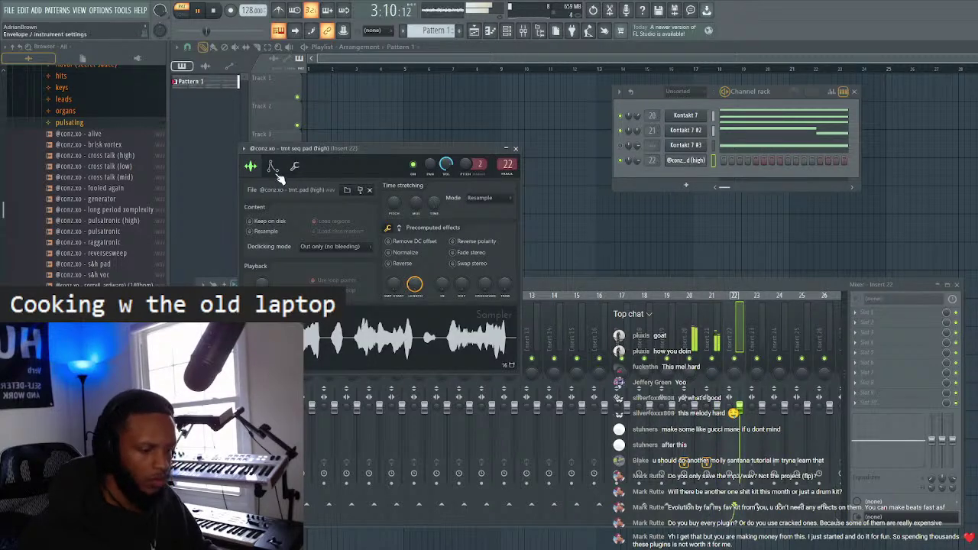
{"action": "left_click", "coordinate": [273, 167]}
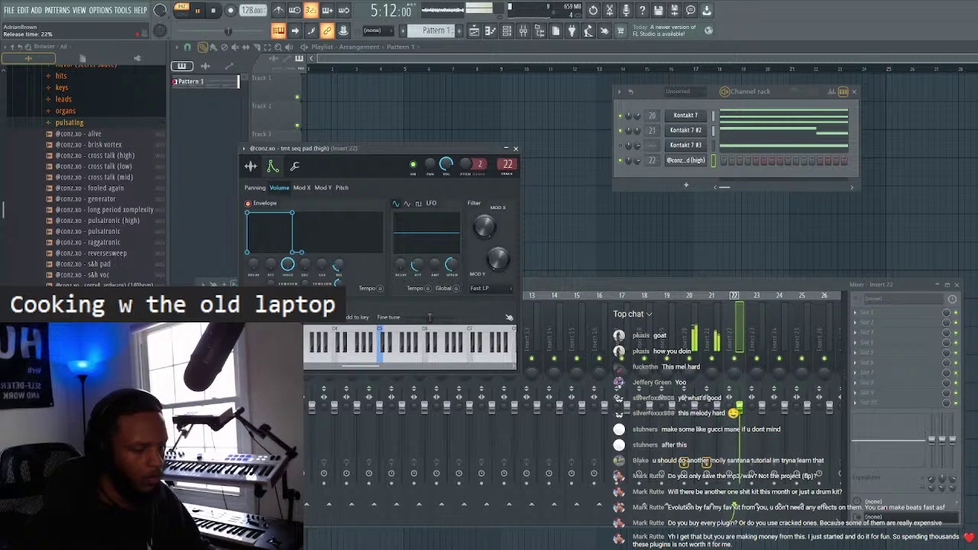
{"action": "left_click", "coordinate": [515, 148]}
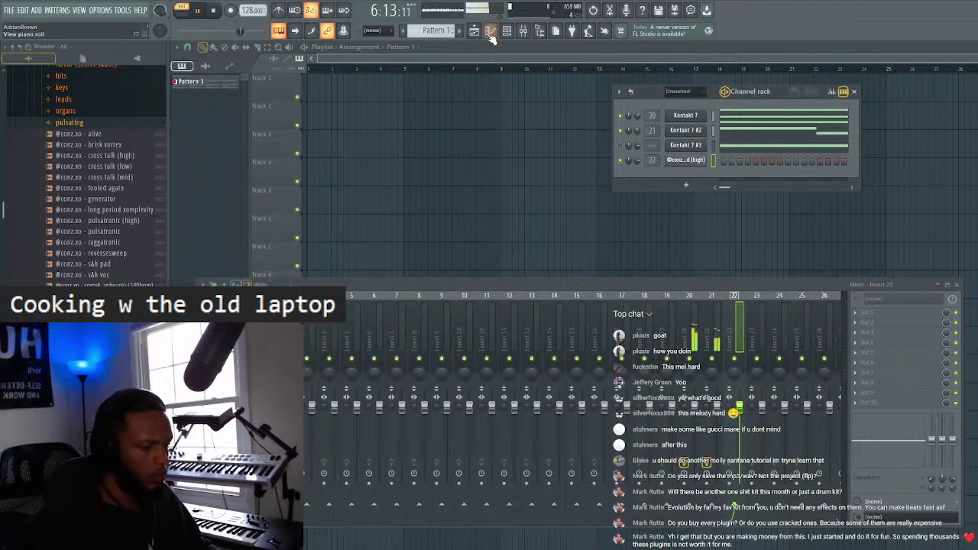
- Show the piano roll of the tmt seq pad (high) channel
{"action": "key", "text": "F7"}
{"action": "left_click", "coordinate": [408, 47]}
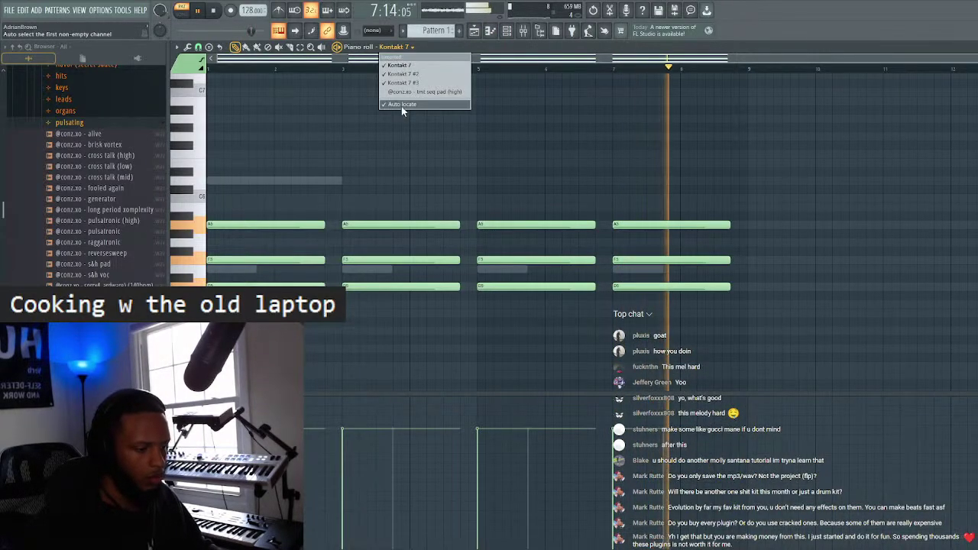
{"action": "left_click", "coordinate": [396, 107]}
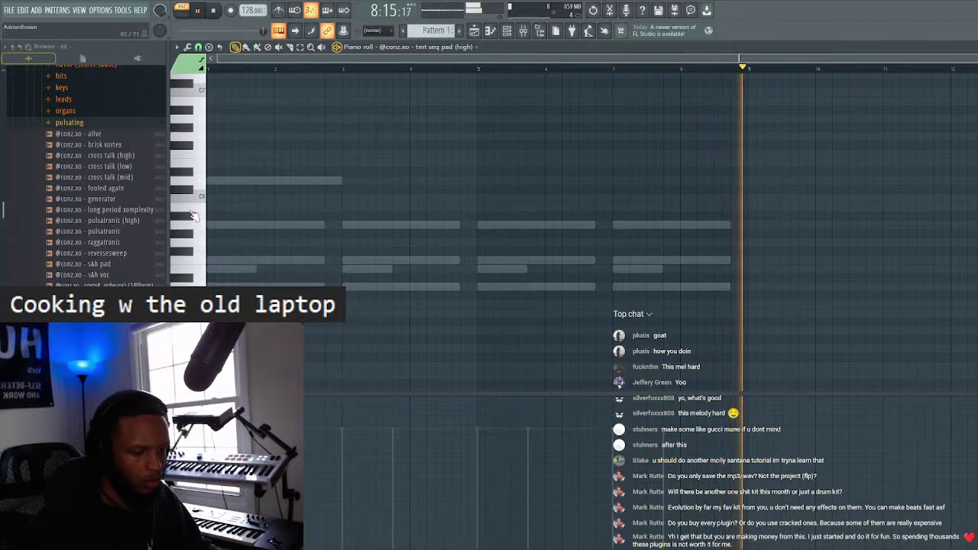
- Change the time-stretching mode of the tmt seq pad (high) sampler from its sample settings
{"action": "left_click", "coordinate": [520, 31]}
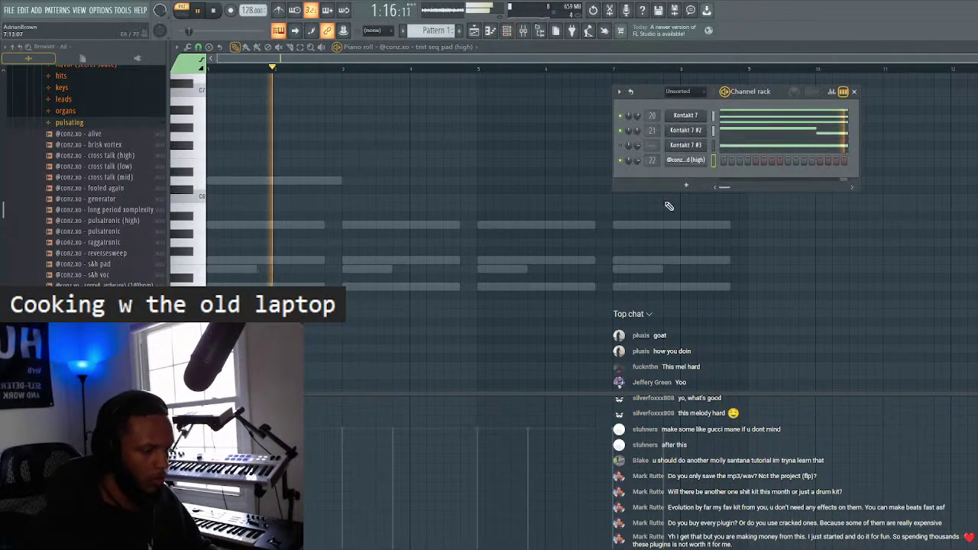
{"action": "left_click", "coordinate": [689, 161]}
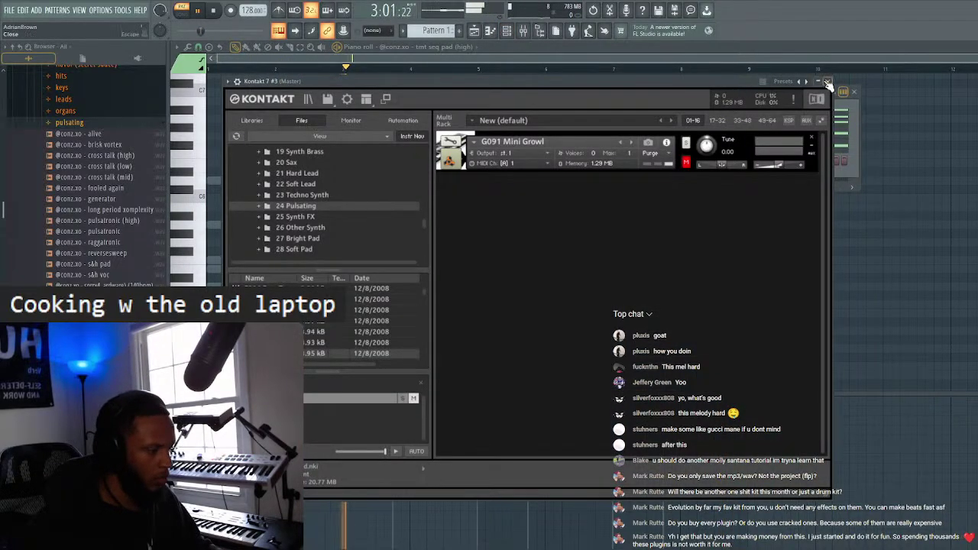
{"action": "left_click", "coordinate": [828, 83]}
{"action": "left_click", "coordinate": [673, 160]}
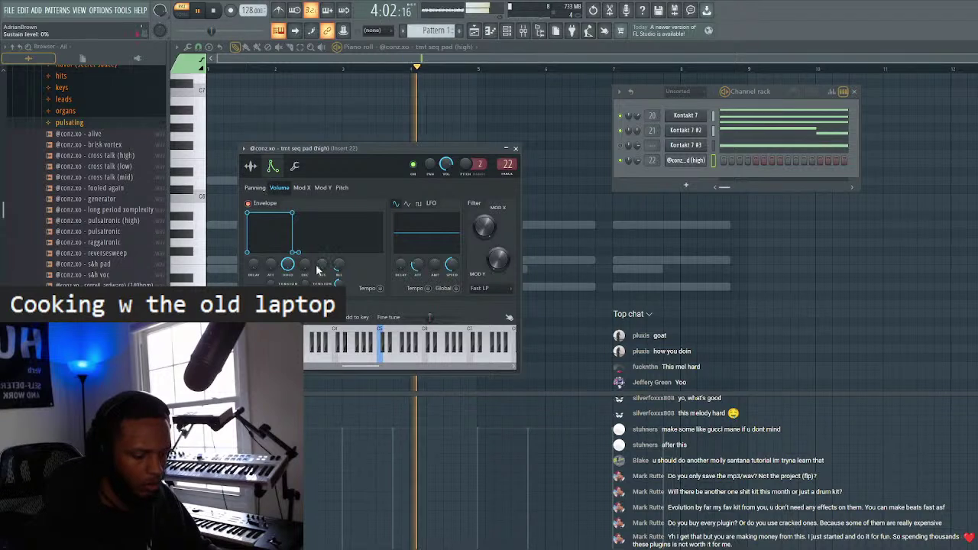
{"action": "left_click", "coordinate": [251, 166]}
{"action": "left_click", "coordinate": [480, 197]}
{"action": "left_click", "coordinate": [495, 216]}
{"action": "left_click", "coordinate": [515, 148]}
{"action": "left_click", "coordinate": [208, 269]}
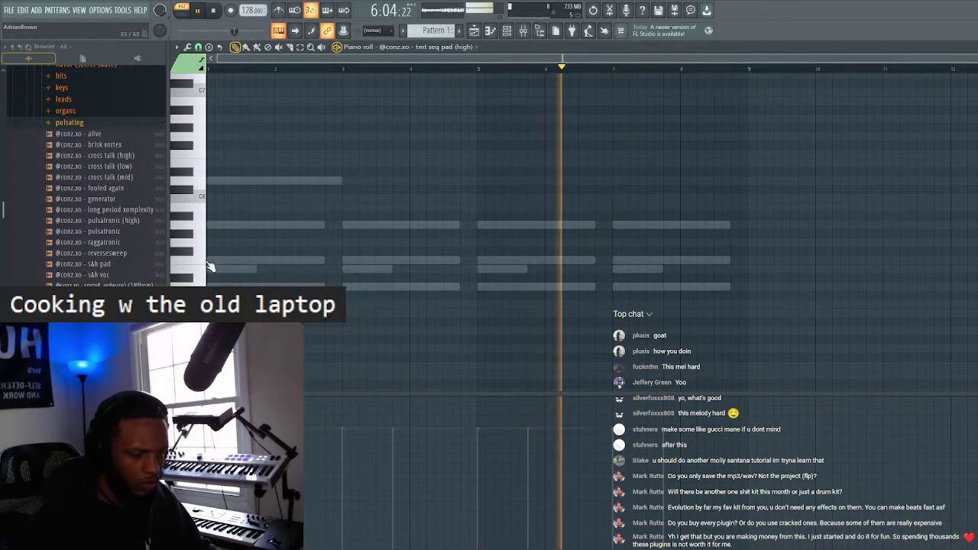
{"action": "scroll", "coordinate": [203, 237], "scroll_direction": "up", "scroll_amount": 2}
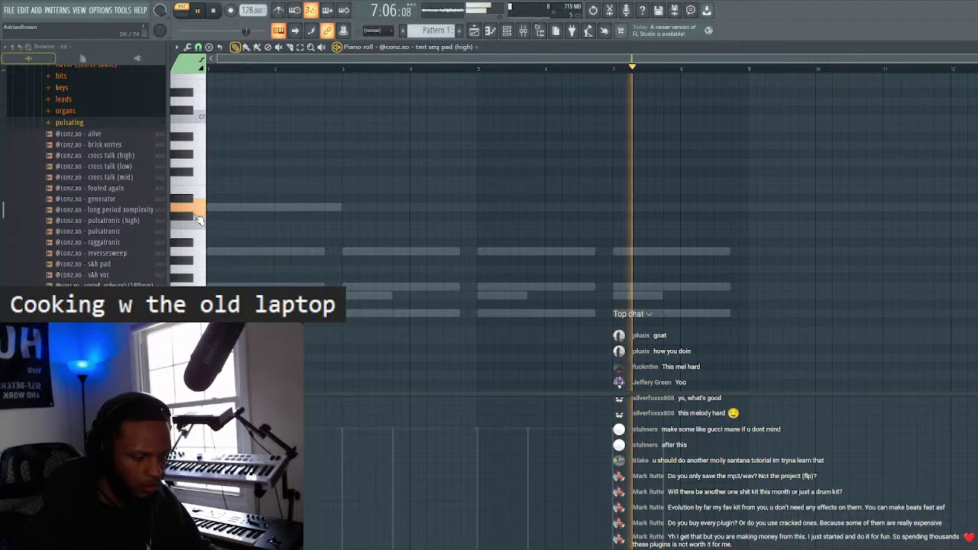
{"action": "left_click", "coordinate": [219, 207]}
{"action": "left_click", "coordinate": [253, 215]}
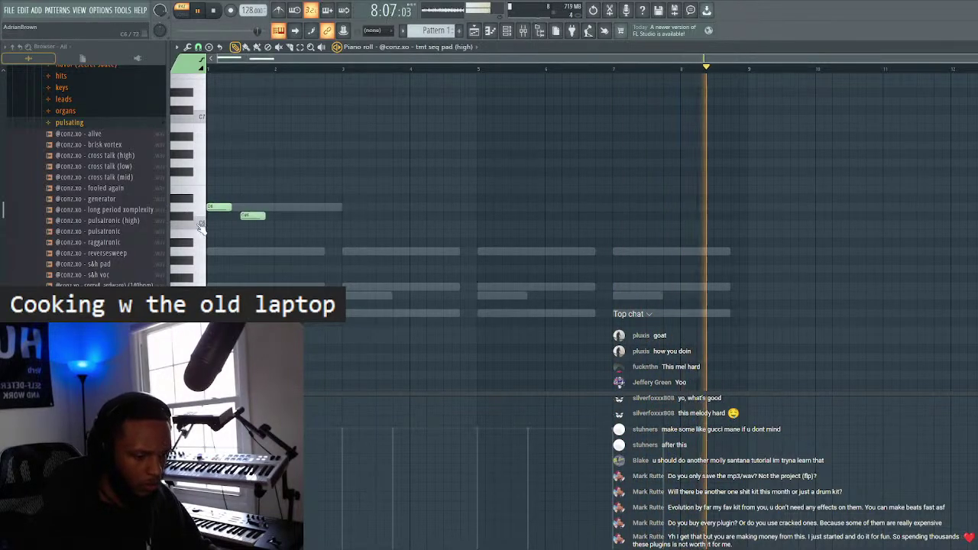
{"action": "key", "text": "ctrl+z"}
{"action": "key", "text": "ctrl+z"}
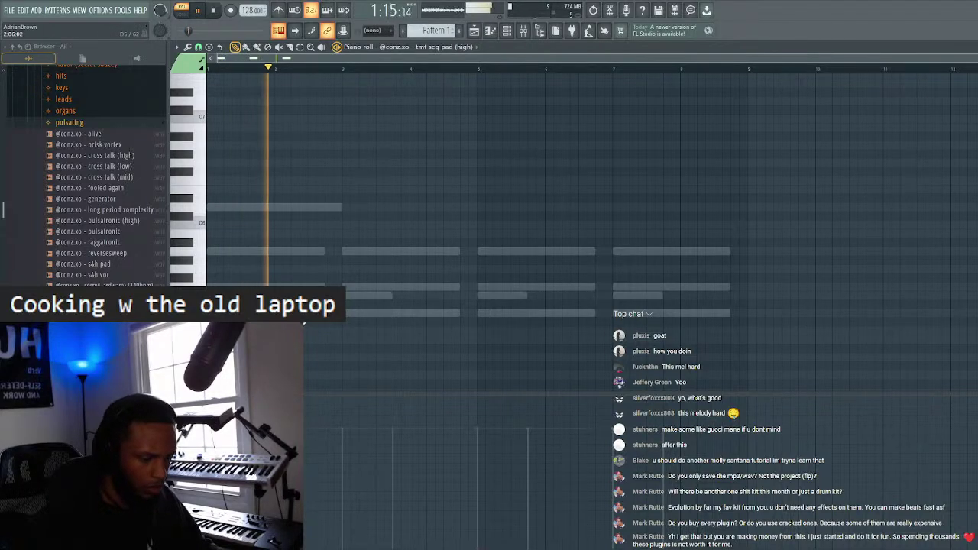
- Place short D5 notes every half bar through bars 3 and 4, then duplicate the pattern across bars 5 to 8
{"action": "left_click", "coordinate": [348, 314]}
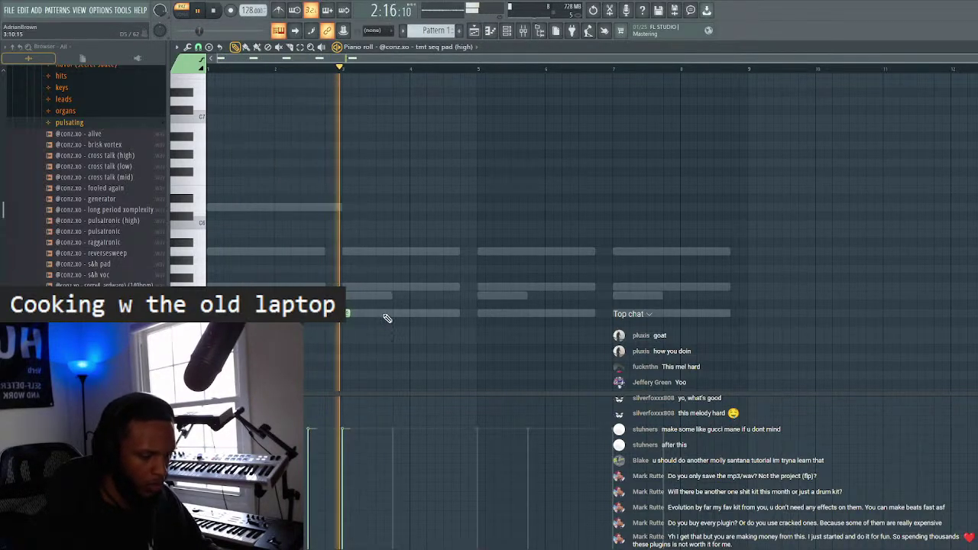
{"action": "left_click", "coordinate": [380, 314]}
{"action": "left_click", "coordinate": [413, 314]}
{"action": "left_click", "coordinate": [447, 313]}
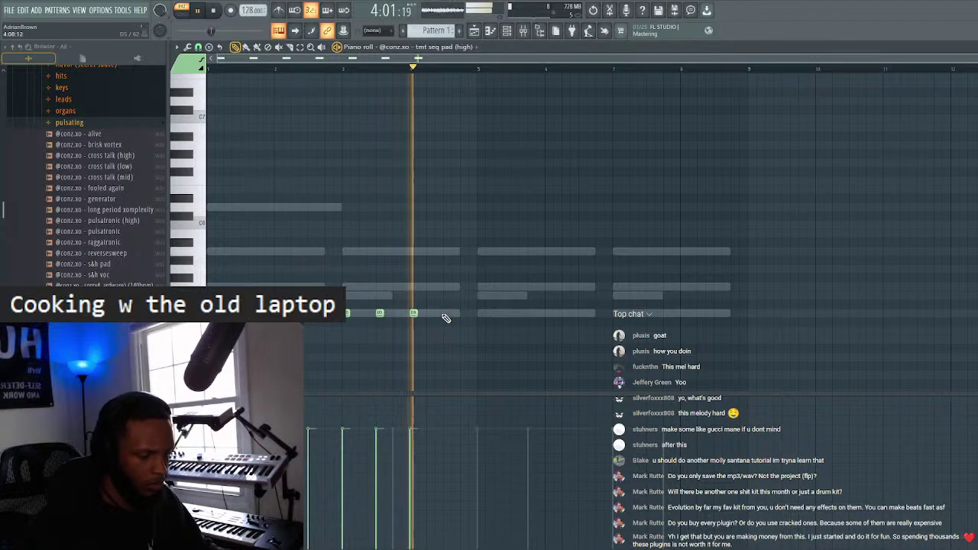
{"action": "key", "text": "ctrl+b"}
{"action": "key", "text": "ctrl+b"}
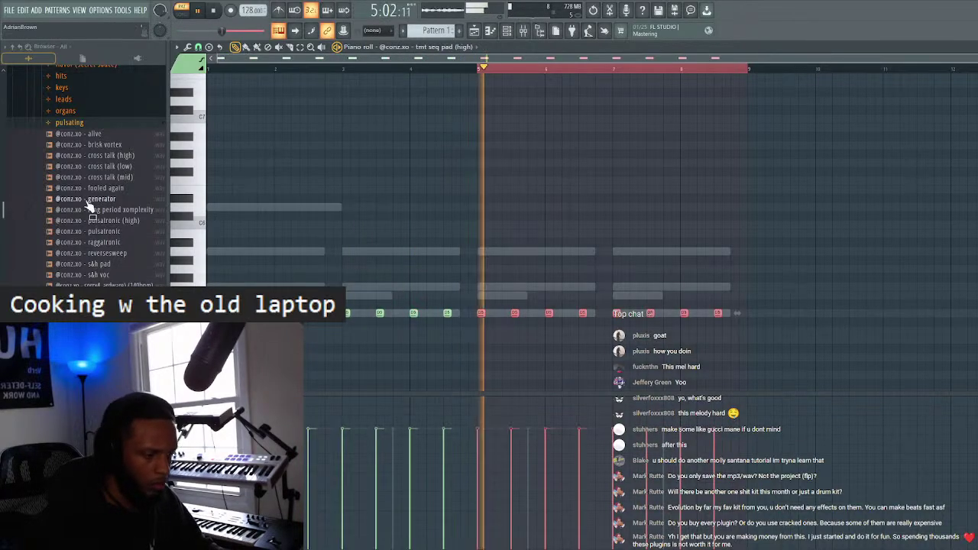
{"action": "key", "text": "ctrl+d"}
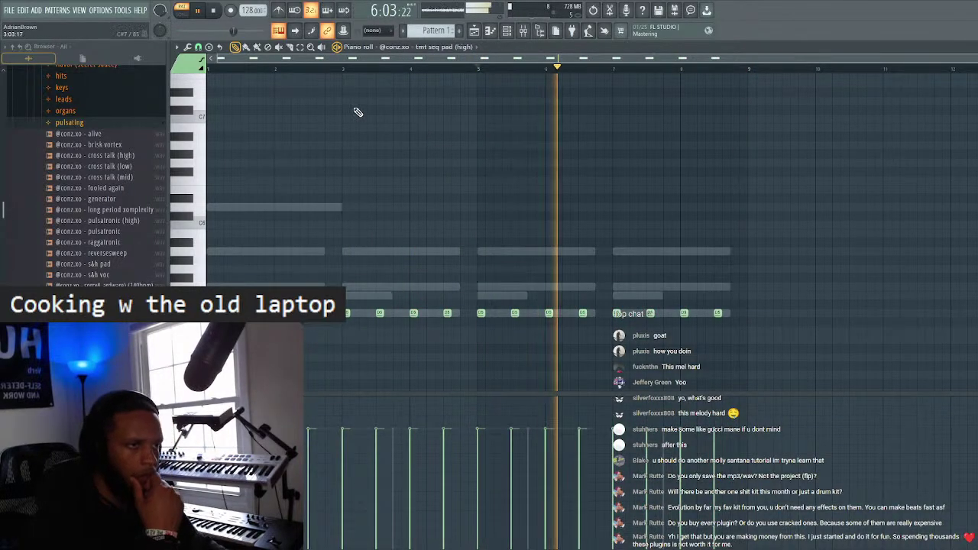
- Collapse the pulsating sample folder and turn on the metronome, leaving the channel rack closed
{"action": "left_click", "coordinate": [102, 122]}
{"action": "scroll", "coordinate": [125, 179], "scroll_direction": "up", "scroll_amount": 4}
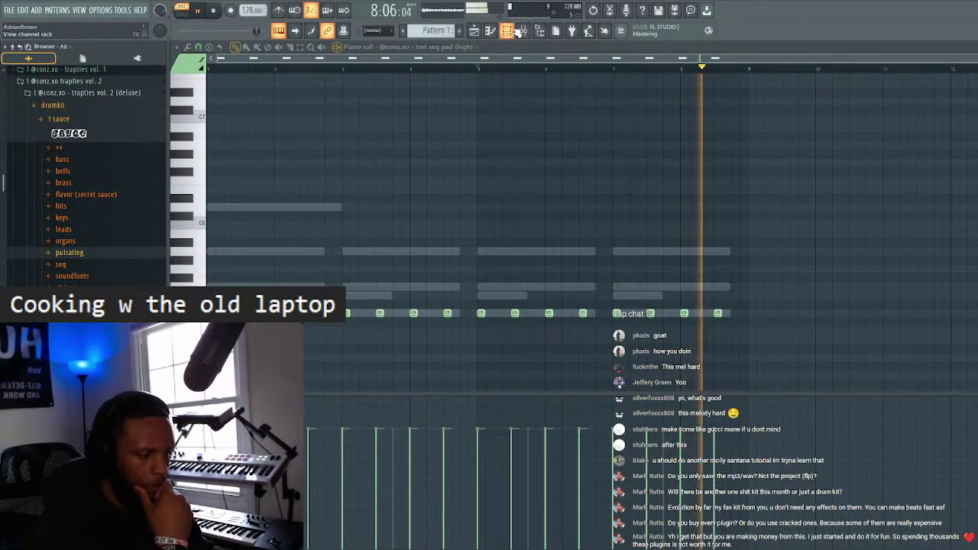
{"action": "key", "text": "F6"}
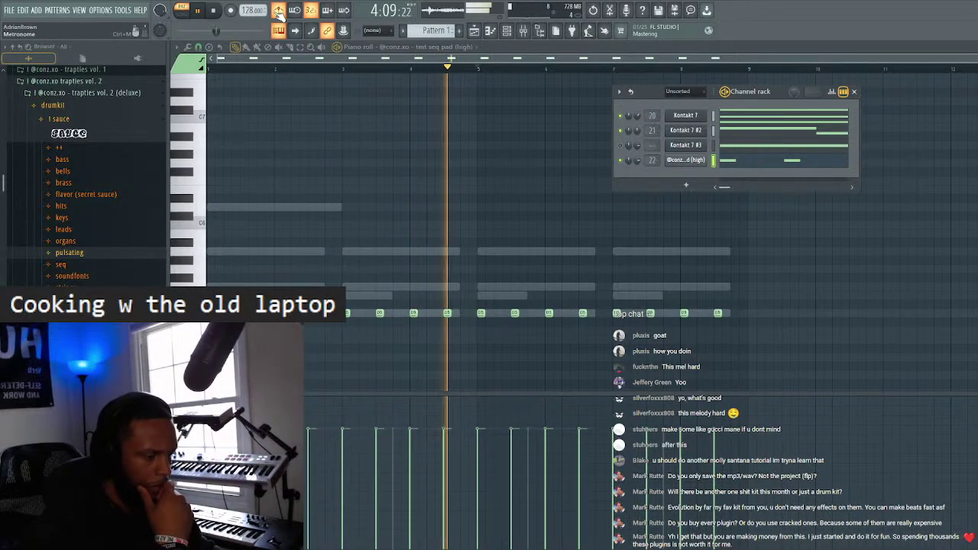
{"action": "left_click", "coordinate": [854, 91]}
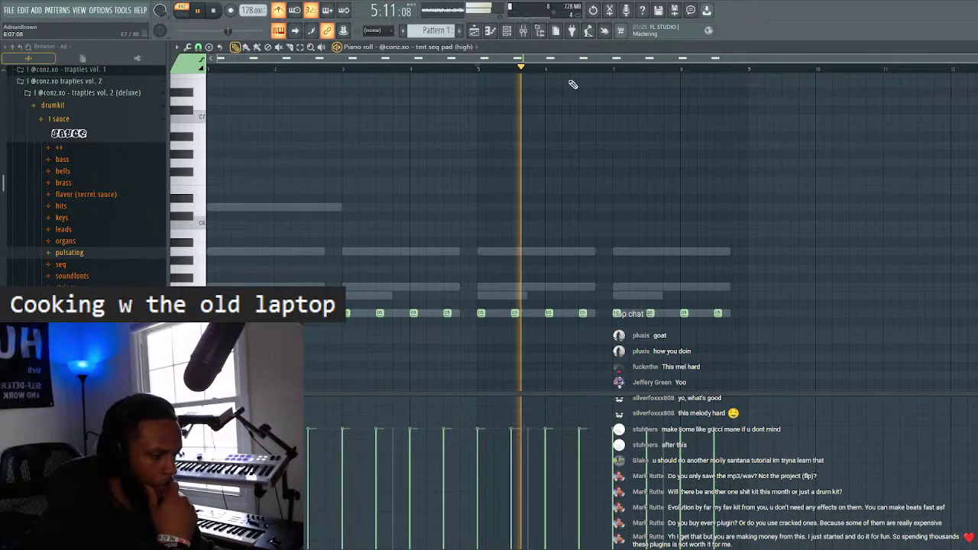
- Load PanMan into the first effect slot of mixer insert 22 and switch to another of its presets
{"action": "key", "text": "F9"}
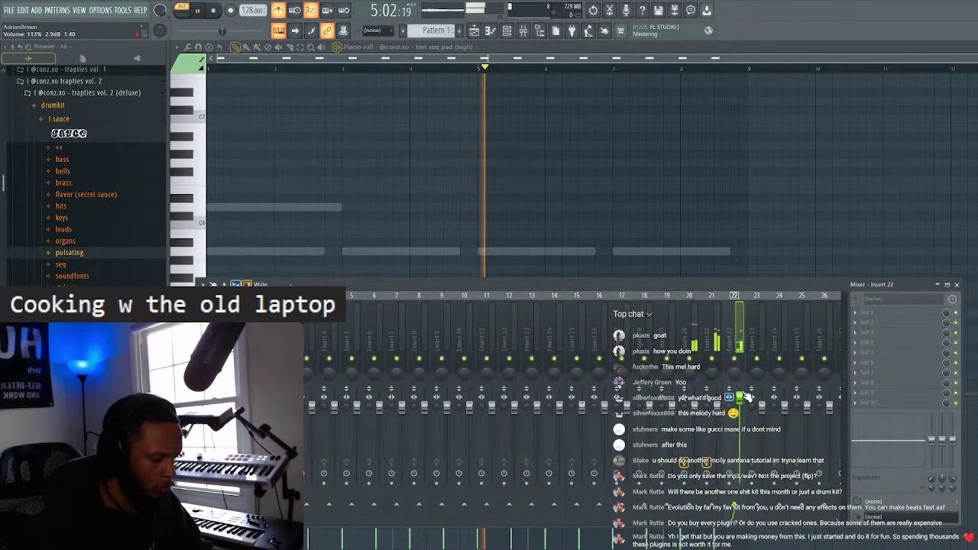
{"action": "left_click", "coordinate": [875, 311]}
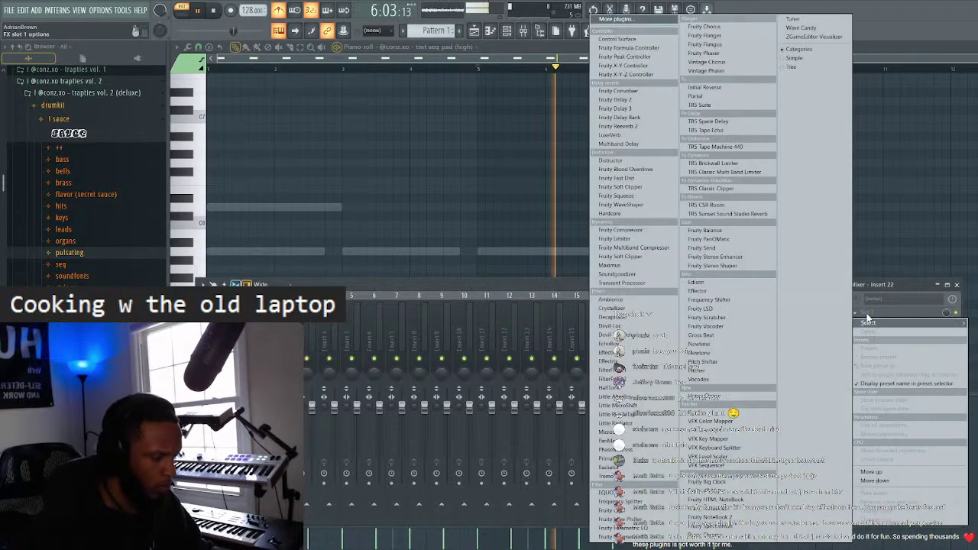
{"action": "left_click", "coordinate": [631, 22]}
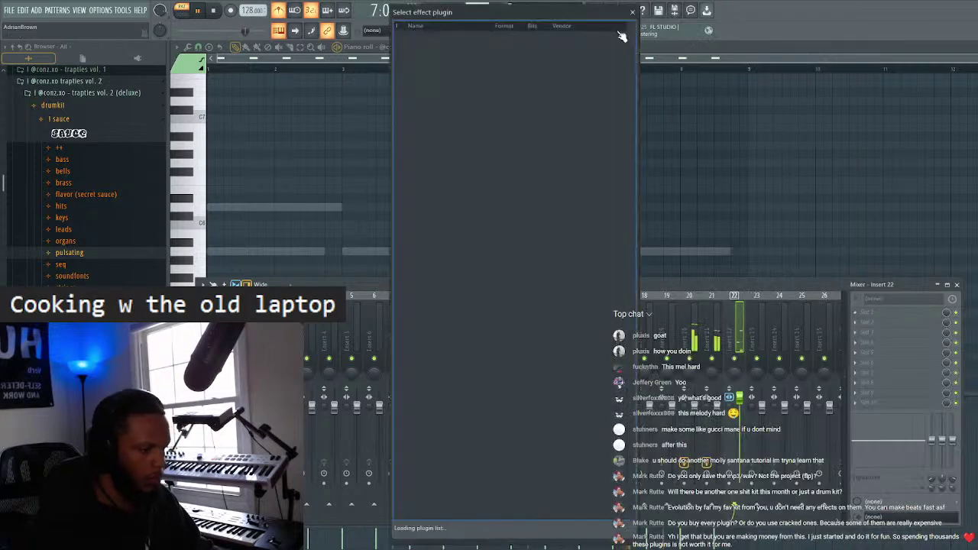
{"action": "type", "text": "pan"}
{"action": "left_click", "coordinate": [451, 45]}
{"action": "double_click", "coordinate": [452, 46]}
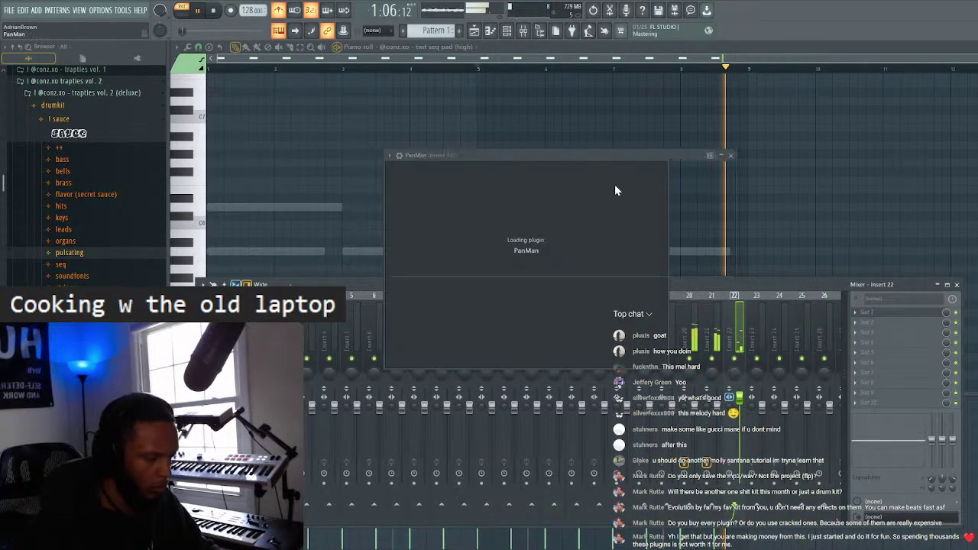
{"action": "left_click", "coordinate": [418, 173]}
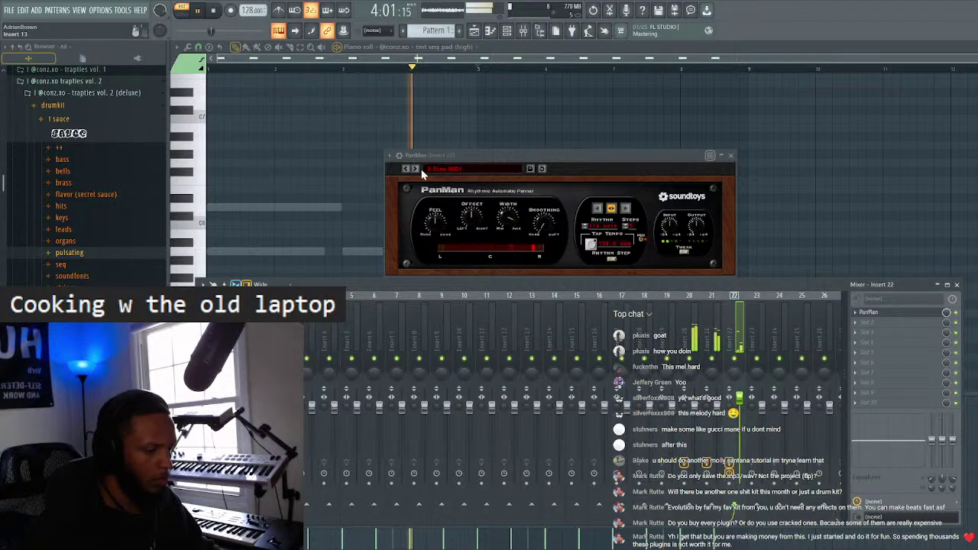
{"action": "left_click", "coordinate": [732, 156]}
- Clone the tmt seq pad (high) channel and copy its notes into the clone
{"action": "left_click", "coordinate": [507, 30]}
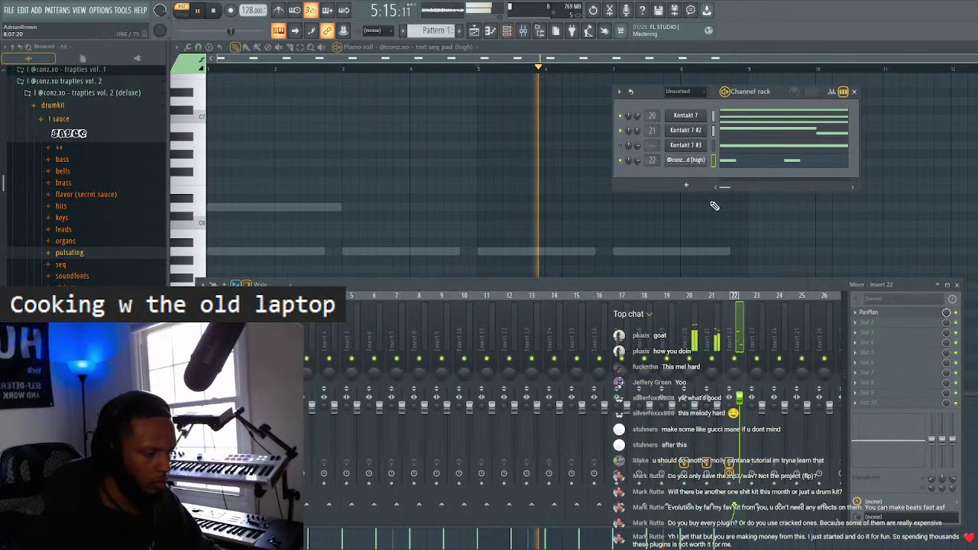
{"action": "right_click", "coordinate": [685, 162]}
{"action": "left_click", "coordinate": [756, 254]}
{"action": "right_click", "coordinate": [685, 162]}
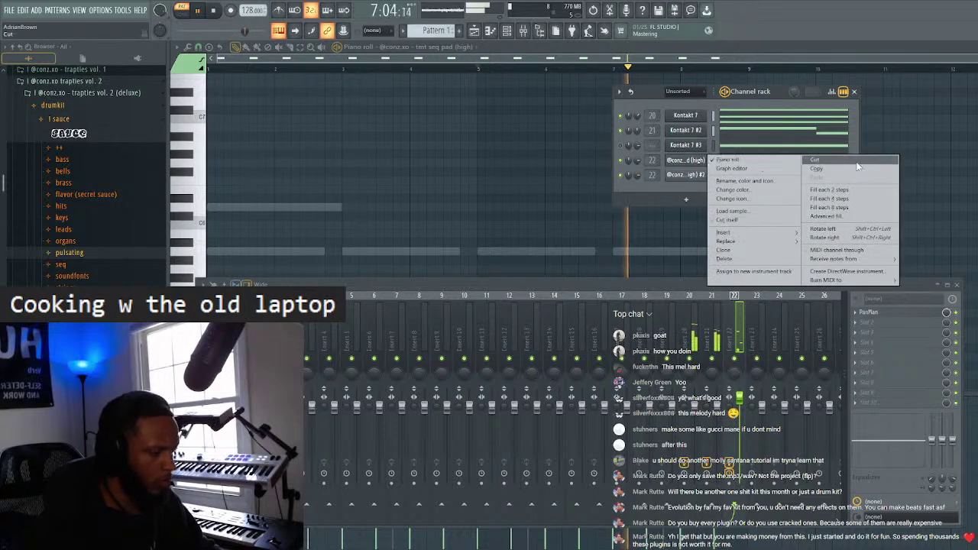
{"action": "left_click", "coordinate": [818, 168]}
{"action": "right_click", "coordinate": [699, 175]}
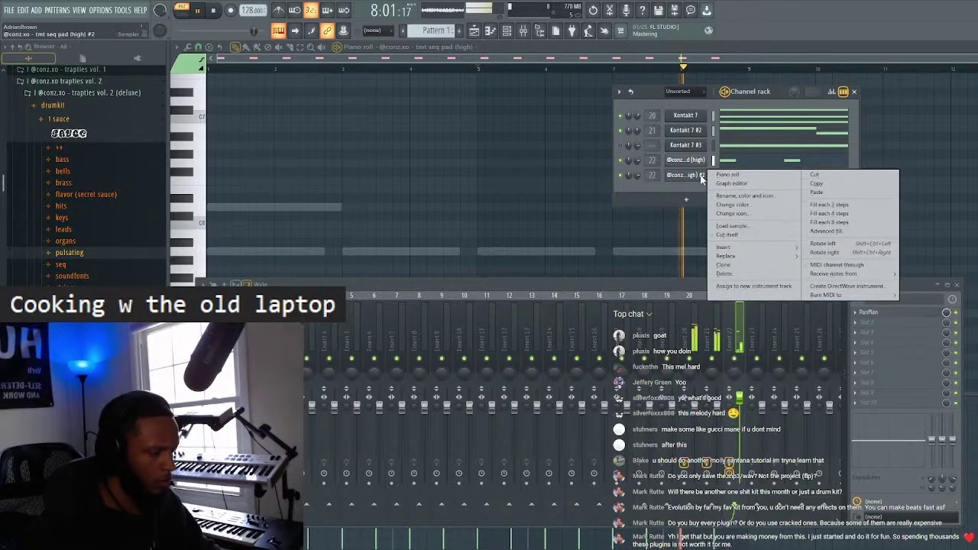
{"action": "left_click", "coordinate": [839, 192]}
- Enable Swap stereo in the sampler of the cloned tmt seq pad (high) channel
{"action": "left_click", "coordinate": [684, 177]}
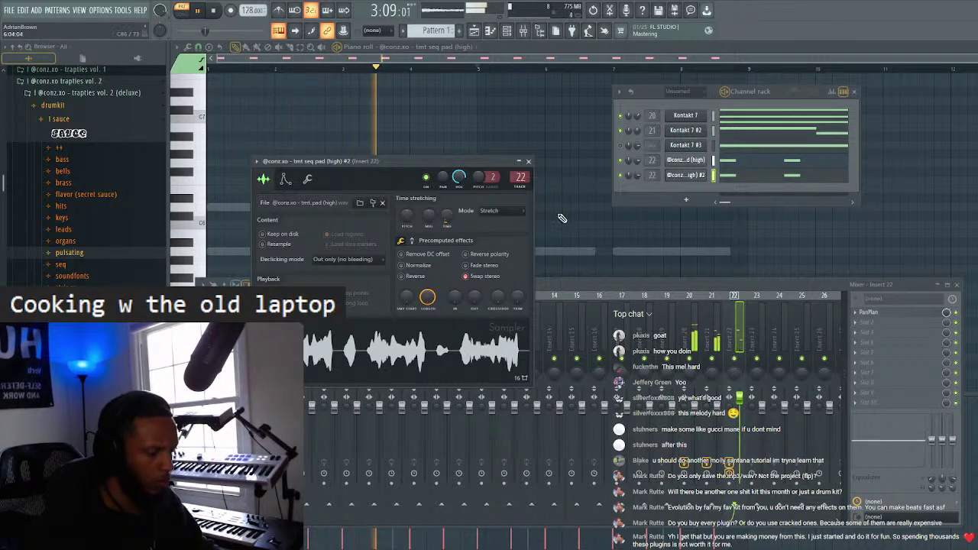
{"action": "left_click", "coordinate": [528, 161]}
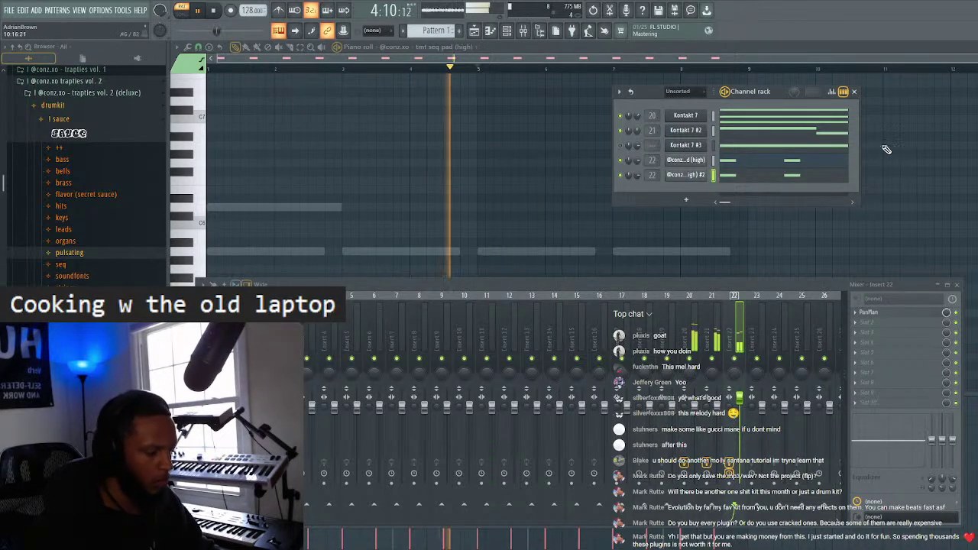
{"action": "left_click", "coordinate": [856, 92]}
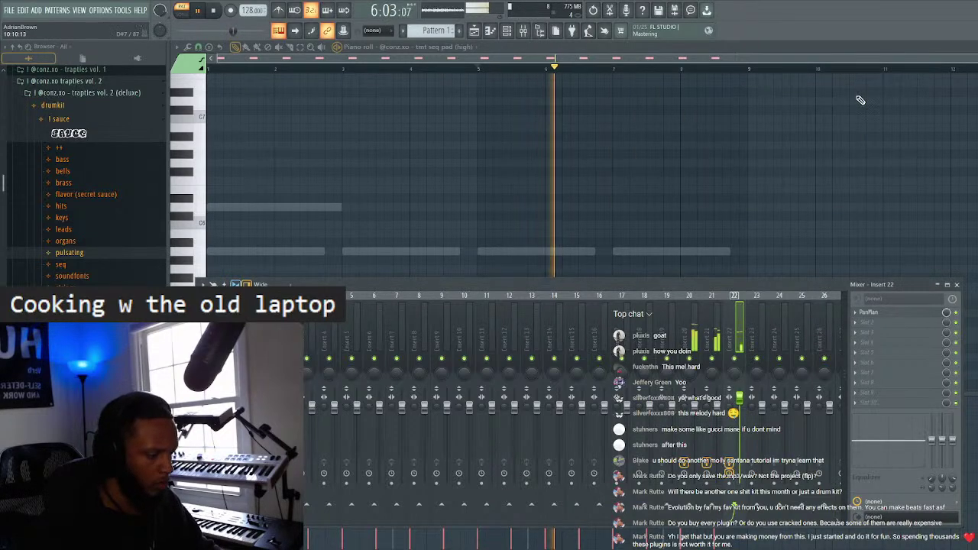
- Load Ambience into the second effect slot of mixer insert 22 and lower its mix level
{"action": "left_click", "coordinate": [871, 326]}
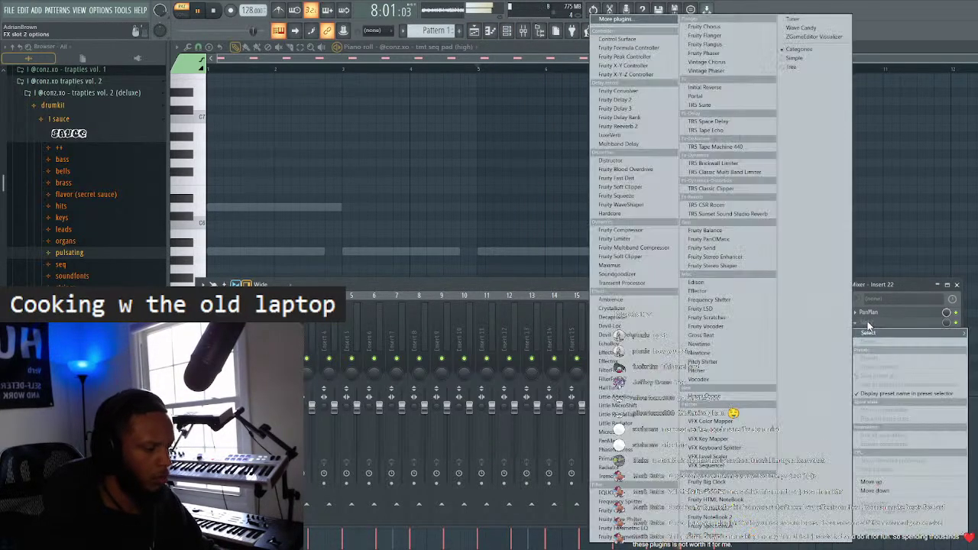
{"action": "left_click", "coordinate": [623, 302]}
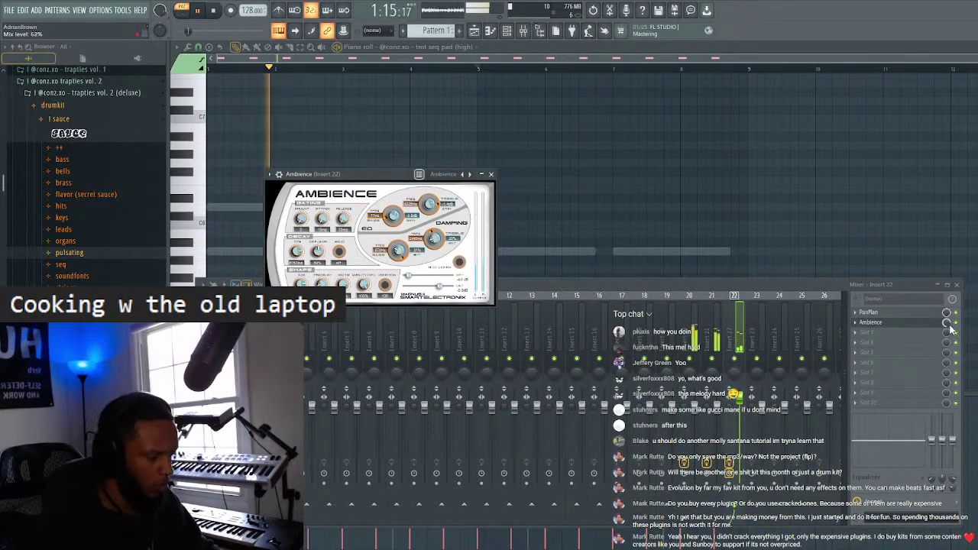
{"action": "left_click", "coordinate": [955, 284]}
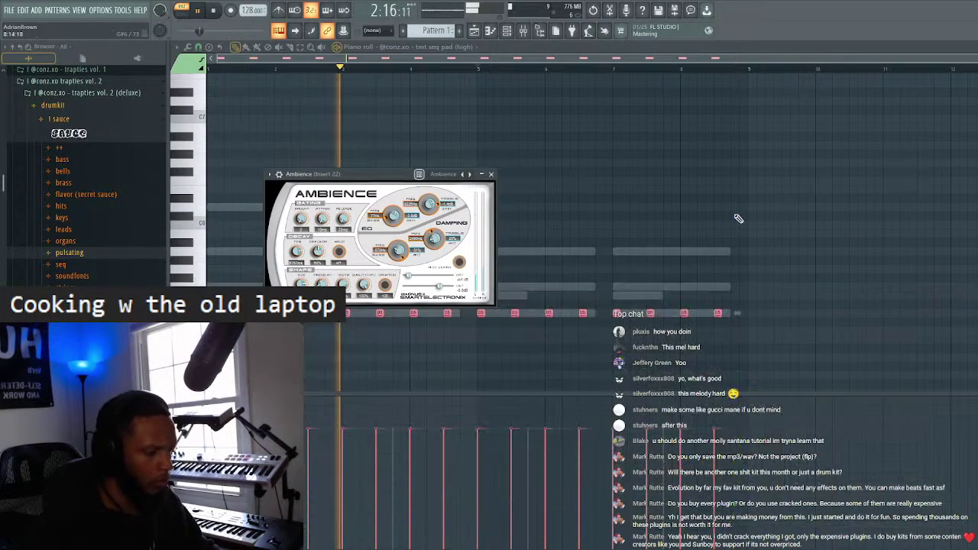
{"action": "left_click", "coordinate": [490, 174]}
- Place Pattern 1 at the start of Track 1 in the playlist and play the arrangement in song mode
{"action": "left_click", "coordinate": [474, 30]}
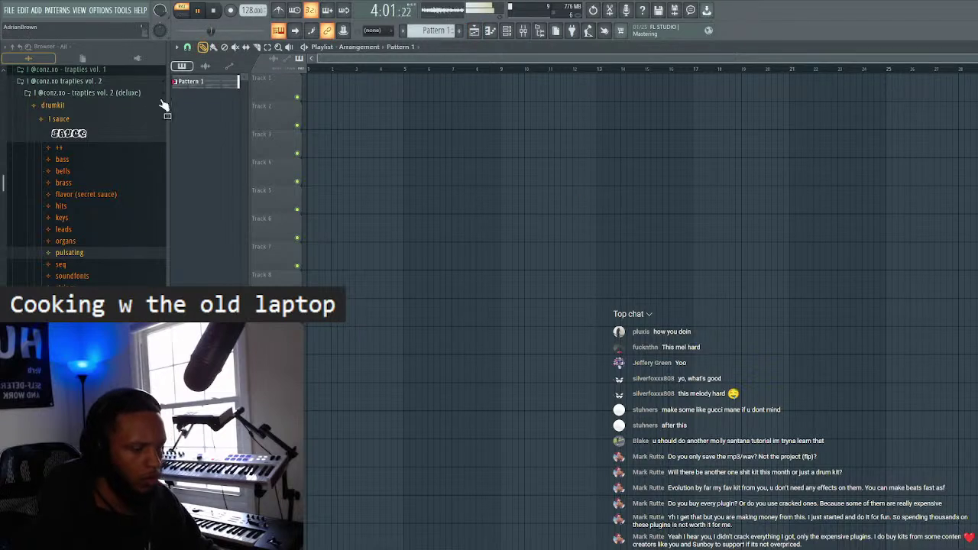
{"action": "left_click", "coordinate": [329, 88]}
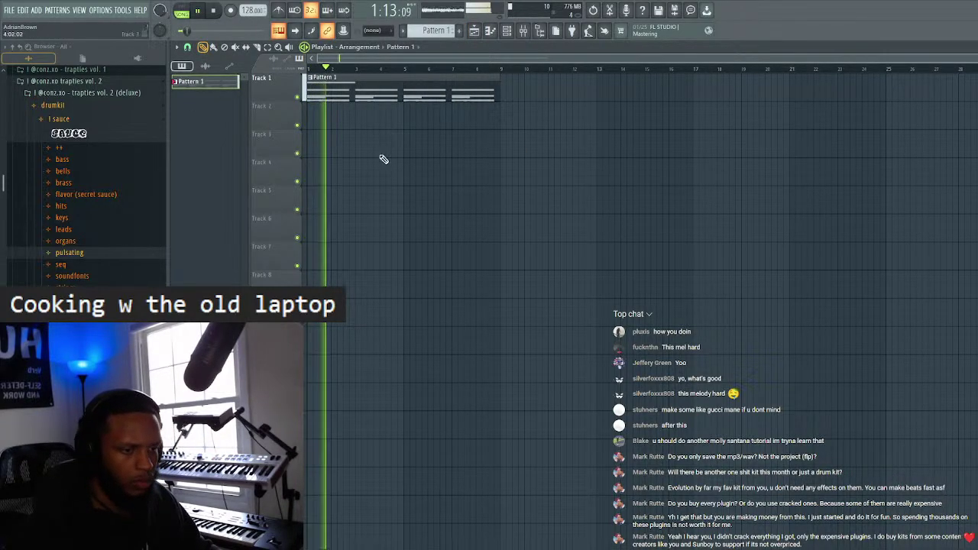
- Collapse the ! sauce folder of the trapties vol. 2 (deluxe) drumkit to reveal the drum sample folders
{"action": "left_click", "coordinate": [52, 105]}
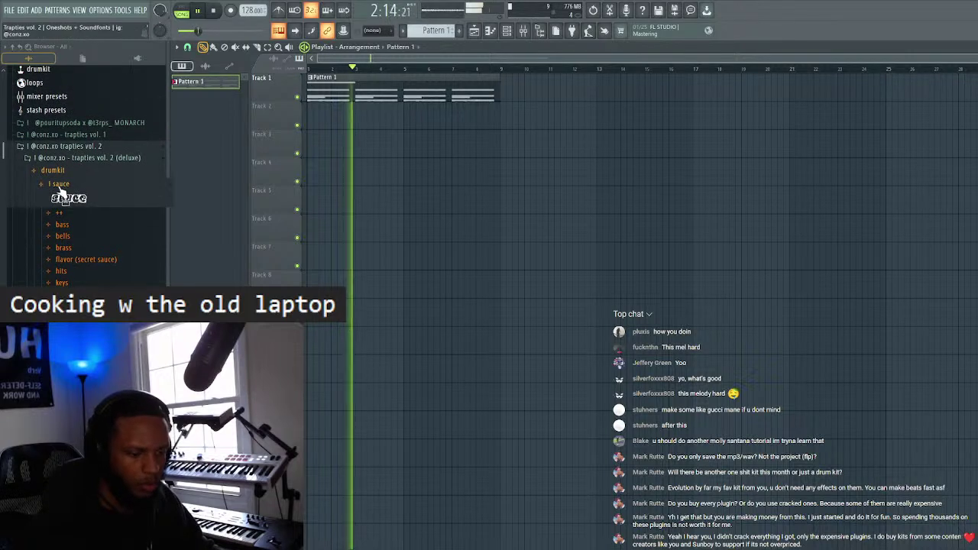
{"action": "left_click", "coordinate": [53, 185]}
{"action": "left_click", "coordinate": [69, 187]}
{"action": "left_click", "coordinate": [55, 184]}
{"action": "scroll", "coordinate": [126, 238], "scroll_direction": "down", "scroll_amount": 5}
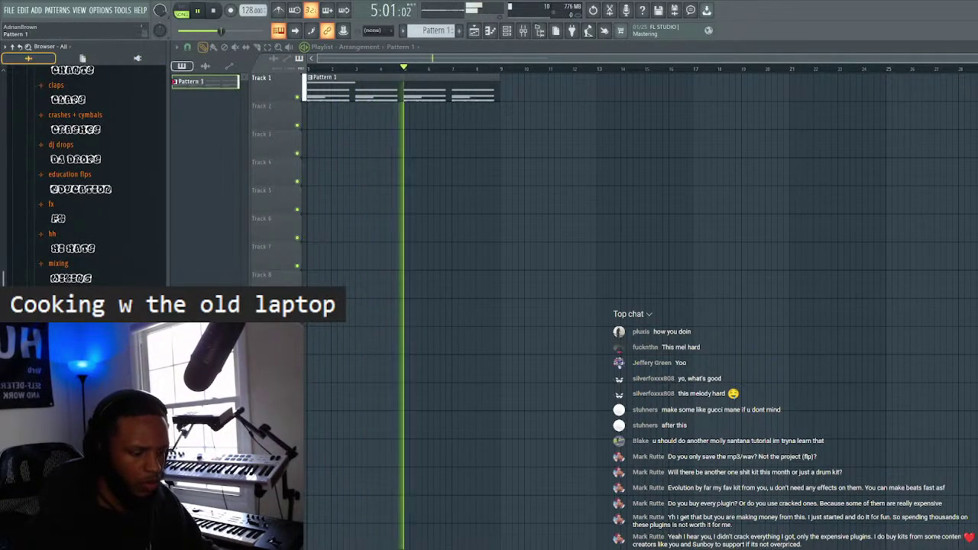
- Create a new pattern named drums and place it on Track 4 from bar 1 with a length of 8 bars
{"action": "key", "text": "F4"}
{"action": "key", "text": "F2"}
{"action": "type", "text": "drums"}
{"action": "key", "text": "Return"}
{"action": "scroll", "coordinate": [76, 229], "scroll_direction": "up", "scroll_amount": 4}
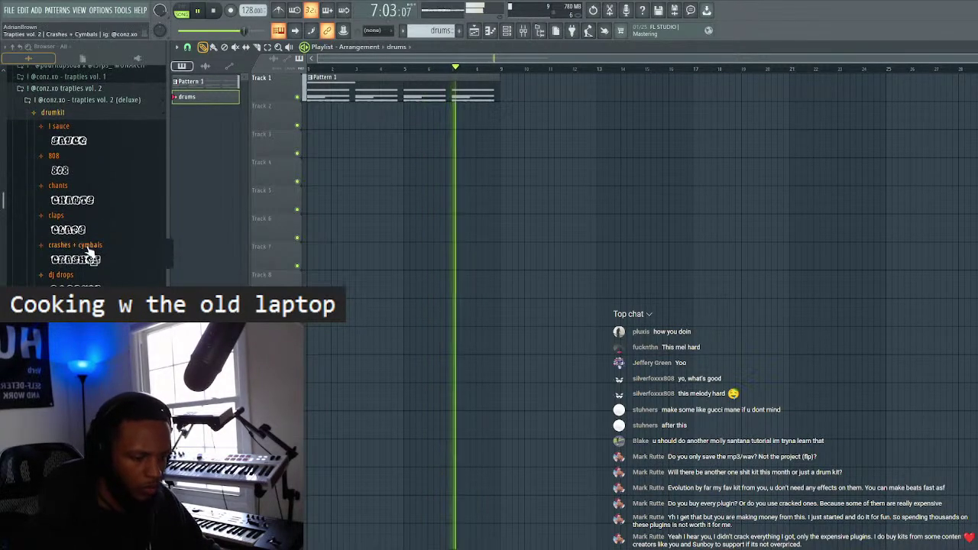
{"action": "left_click", "coordinate": [318, 166]}
{"action": "left_click_drag", "start_coordinate": [327, 178], "coordinate": [503, 181]}
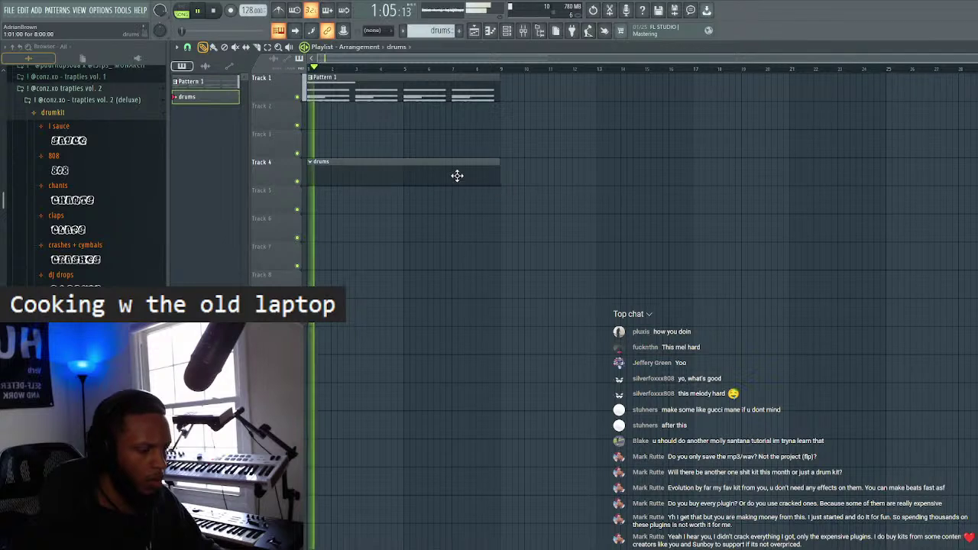
- Add a channel rack filter group named drums
{"action": "key", "text": "F6"}
{"action": "left_click", "coordinate": [683, 92]}
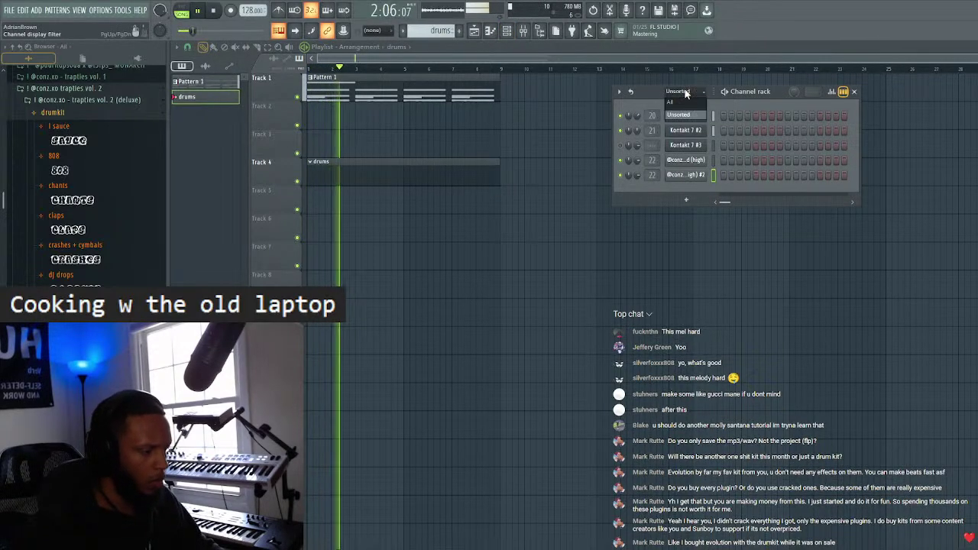
{"action": "left_click", "coordinate": [734, 97]}
{"action": "type", "text": "drums"}
{"action": "key", "text": "Return"}
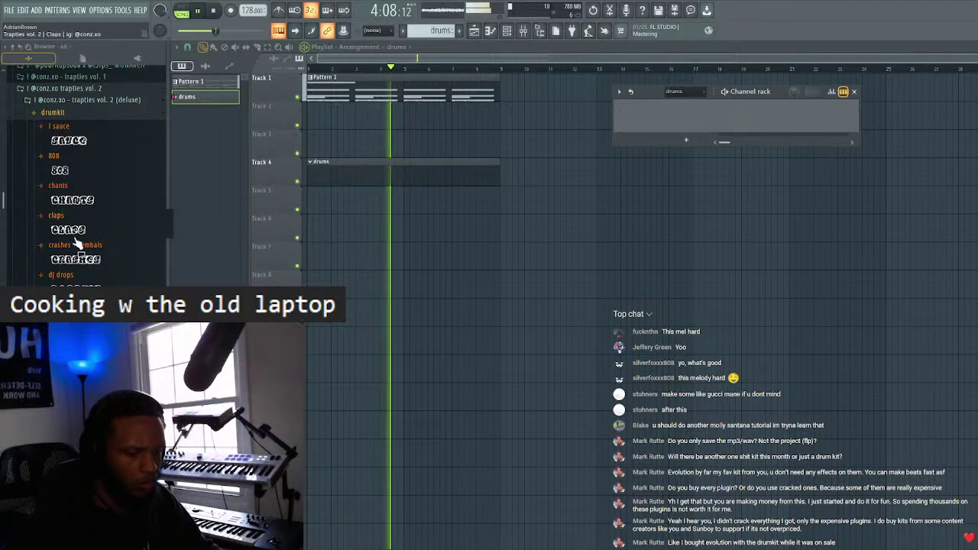
- Audition clap samples in the claps folder of trapties vol. 2, including certified clap, countup clap and drichthe1 clap
{"action": "left_click", "coordinate": [58, 216]}
{"action": "scroll", "coordinate": [110, 191], "scroll_direction": "down", "scroll_amount": 4}
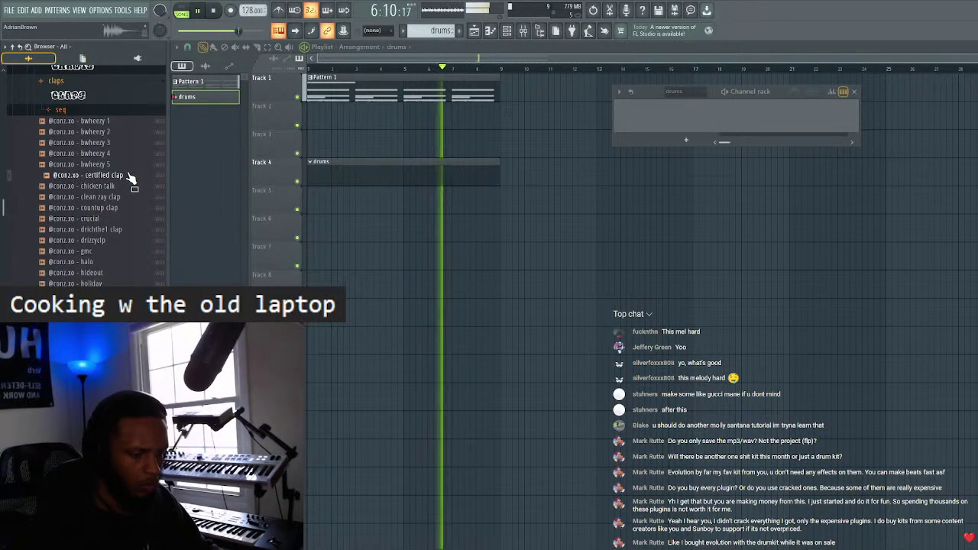
{"action": "left_click", "coordinate": [122, 209]}
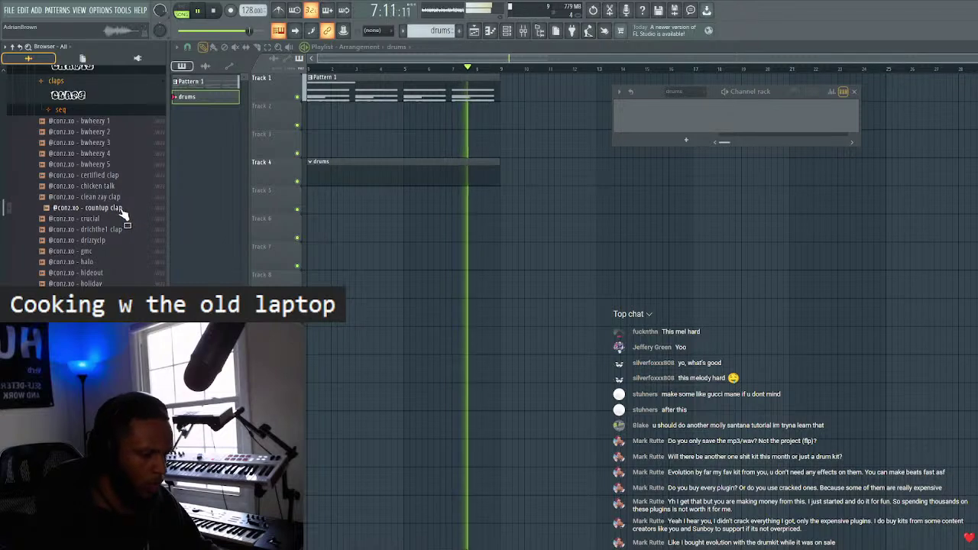
{"action": "left_click", "coordinate": [117, 234]}
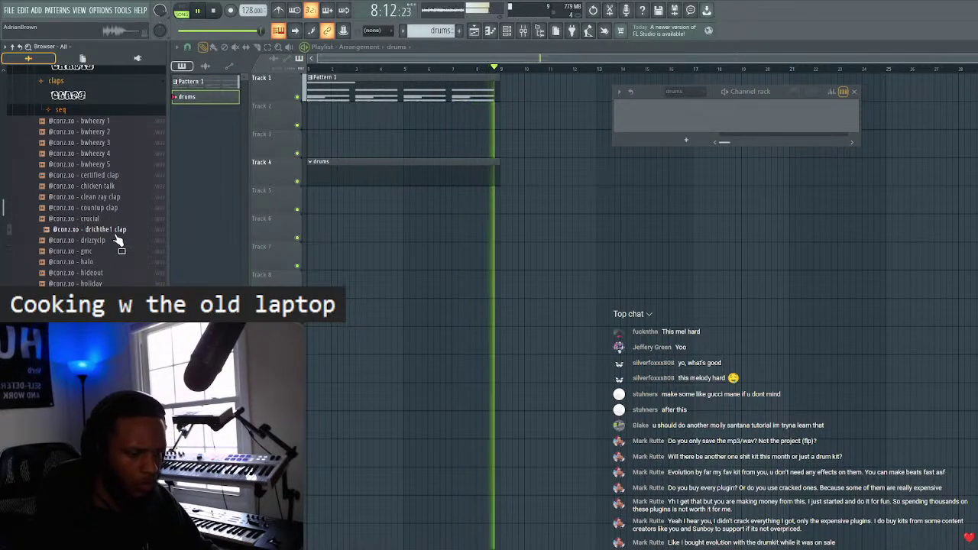
{"action": "left_click", "coordinate": [107, 252]}
{"action": "left_click", "coordinate": [107, 273]}
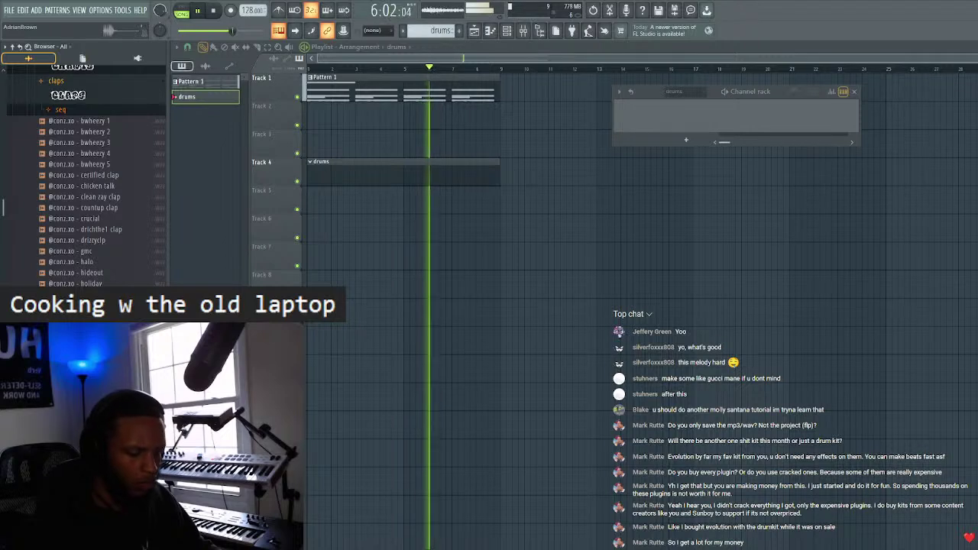
{"action": "scroll", "coordinate": [114, 273], "scroll_direction": "down", "scroll_amount": 4}
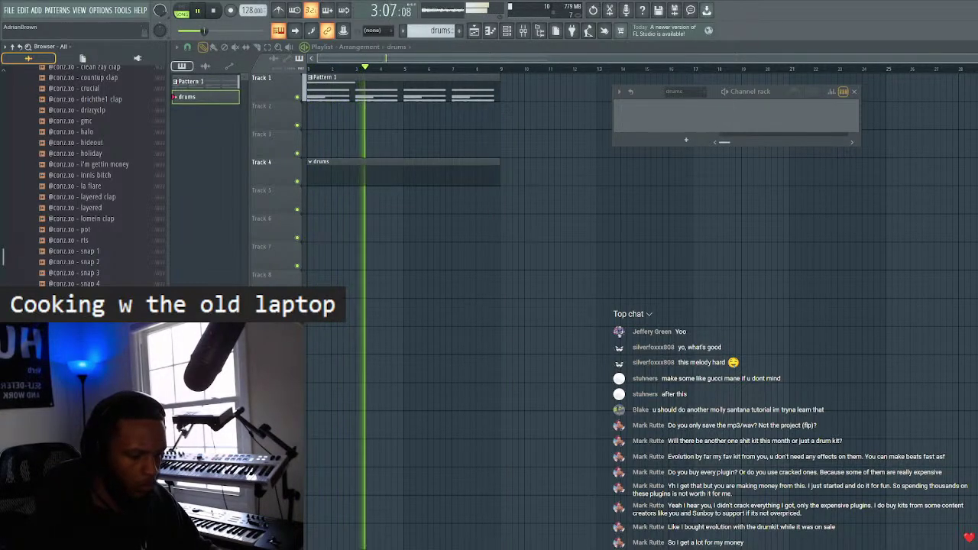
- Add the moneycounter clap from the claps folder of the trapties vol. 1 drumkit to the drums channel rack
{"action": "scroll", "coordinate": [83, 282], "scroll_direction": "up", "scroll_amount": 15}
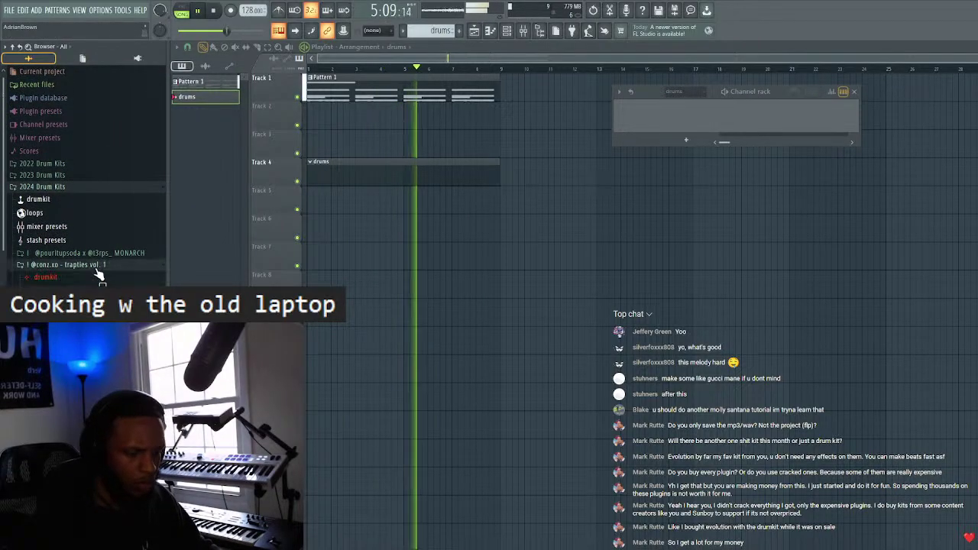
{"action": "left_click", "coordinate": [65, 265]}
{"action": "left_click", "coordinate": [48, 211]}
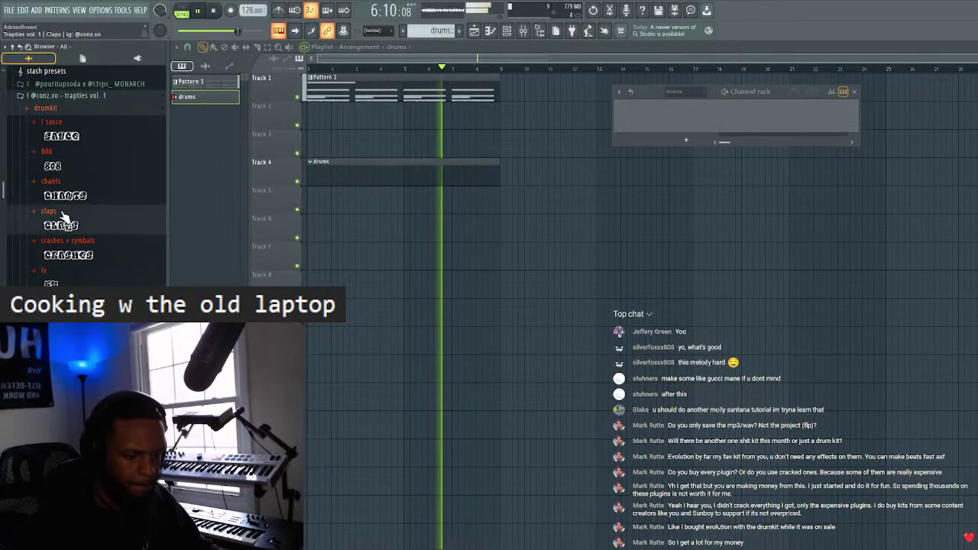
{"action": "left_click", "coordinate": [90, 273]}
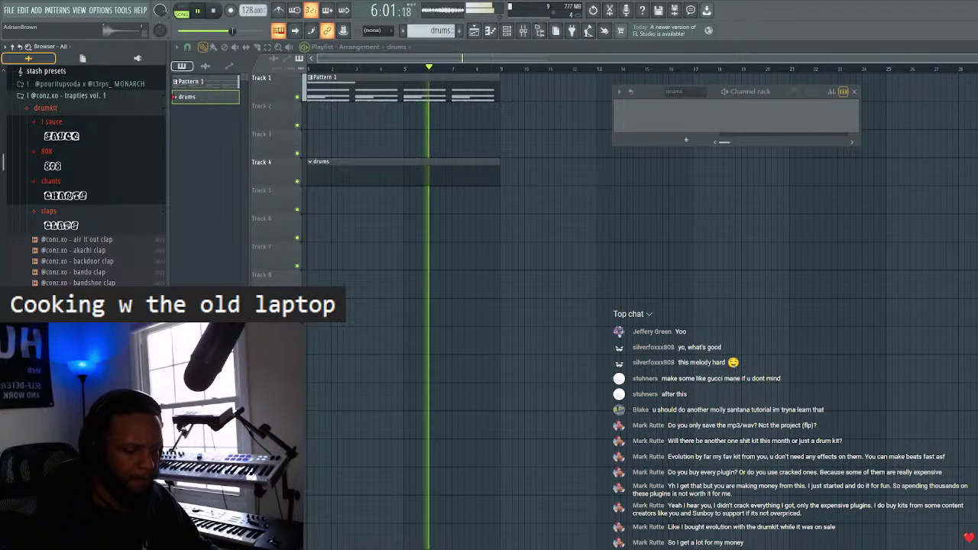
{"action": "left_click_drag", "start_coordinate": [76, 366], "coordinate": [684, 123]}
{"action": "left_click", "coordinate": [684, 116]}
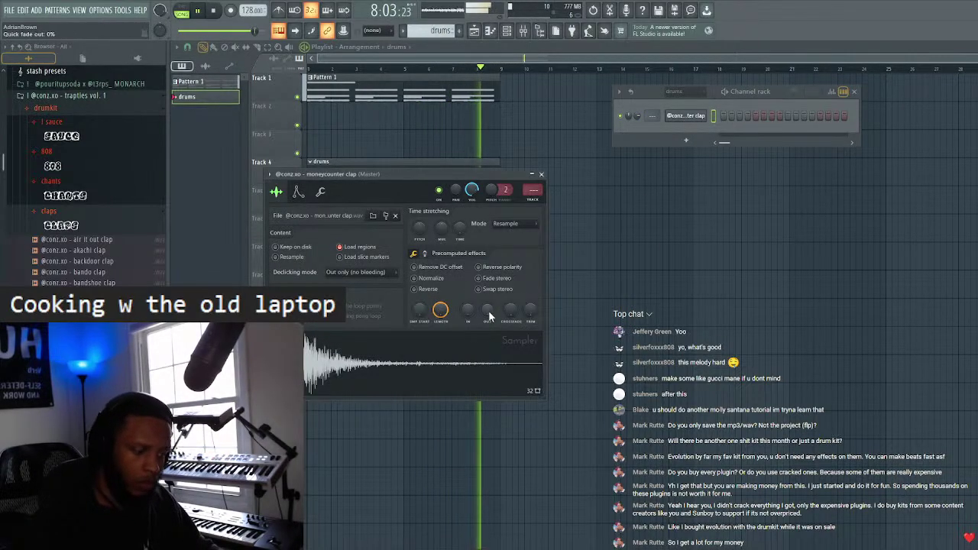
{"action": "left_click", "coordinate": [541, 174]}
- Place a C5 clap note on beat 3 of bar 1 in the piano roll and repeat it every bar through bar 8
{"action": "key", "text": "F7"}
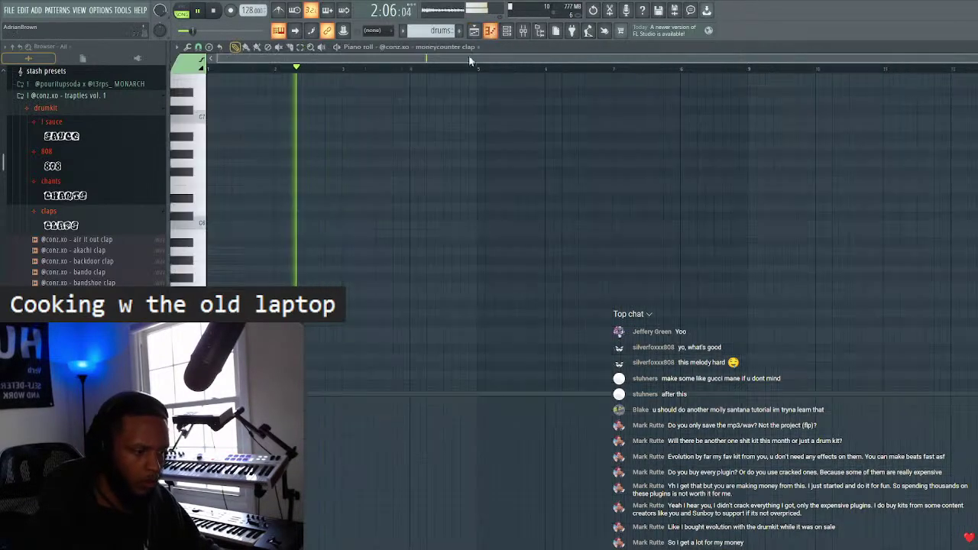
{"action": "scroll", "coordinate": [240, 246], "scroll_direction": "down", "scroll_amount": 2}
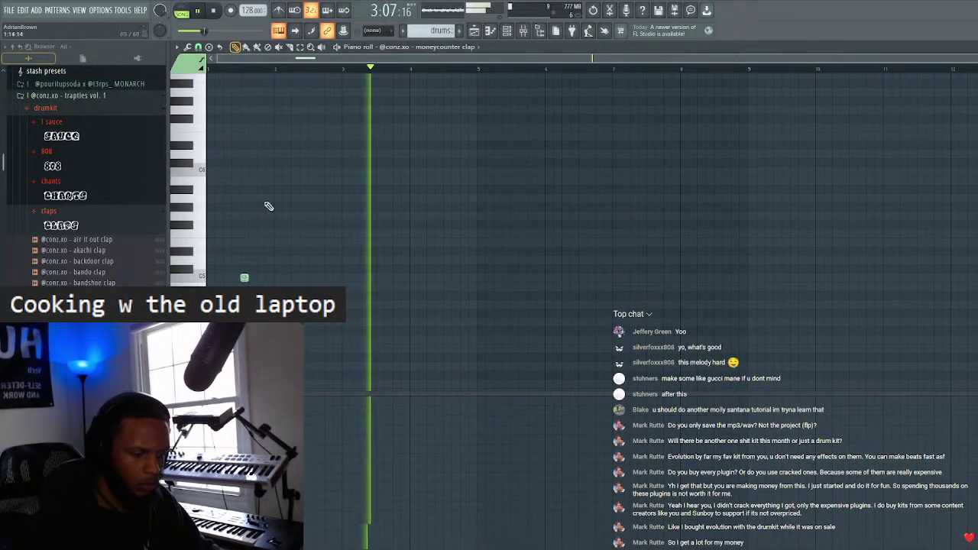
{"action": "key", "text": "ctrl+b"}
{"action": "key", "text": "ctrl+b"}
{"action": "key", "text": "ctrl+b"}
{"action": "key", "text": "ctrl+b"}
{"action": "key", "text": "ctrl+b"}
{"action": "key", "text": "ctrl+b"}
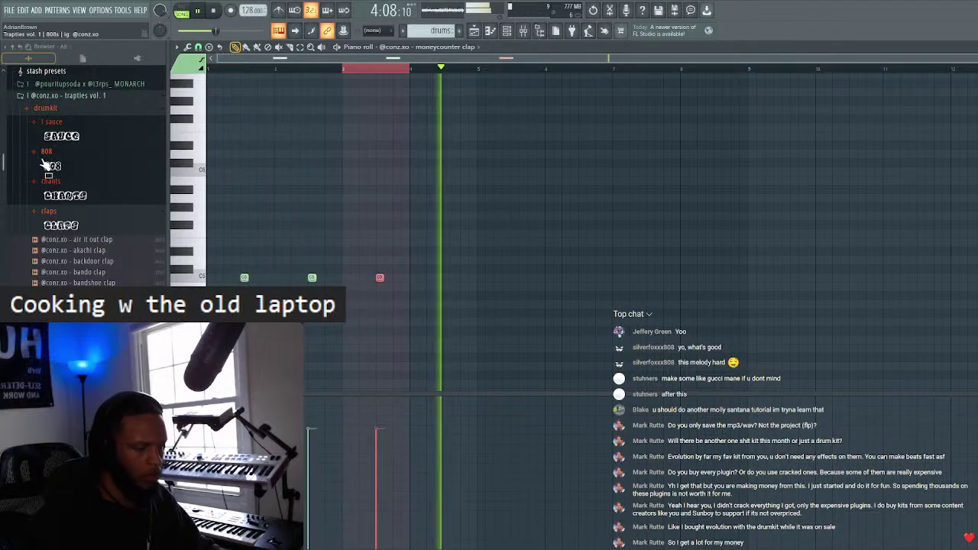
{"action": "key", "text": "ctrl+b"}
{"action": "key", "text": "ctrl+d"}
- Raise the velocities of all moneycounter clap notes with the level scaling offset
{"action": "key", "text": "alt+x"}
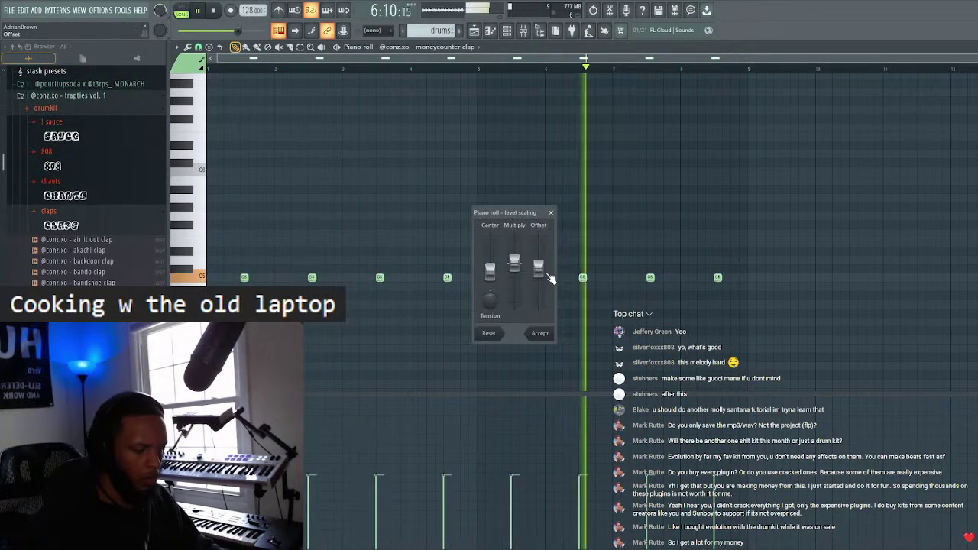
{"action": "left_click_drag", "start_coordinate": [539, 258], "coordinate": [538, 255]}
{"action": "left_click", "coordinate": [539, 333]}
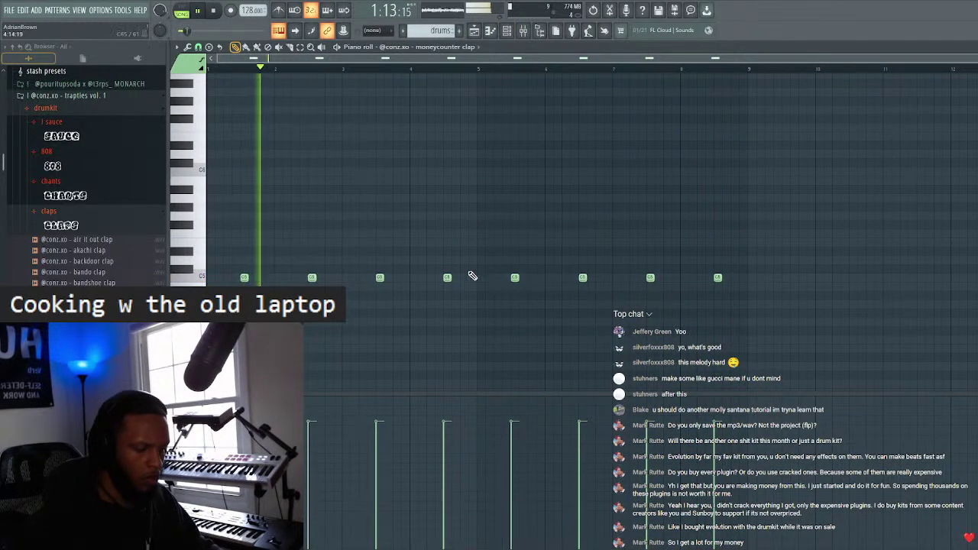
{"action": "key", "text": "alt+x"}
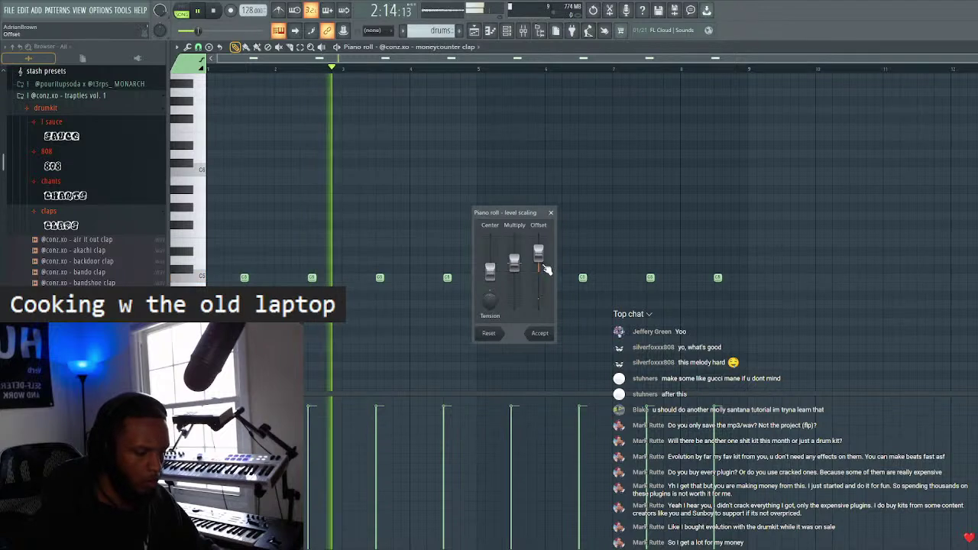
{"action": "key", "text": "Escape"}
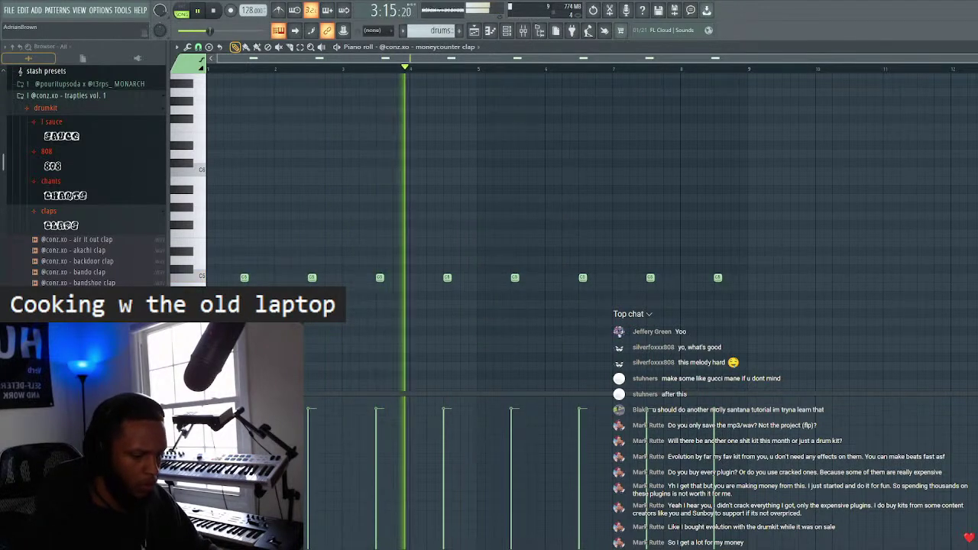
- Add the gucci hh closed hat from trapties vol. 1 to the channel rack and switch the piano roll to it
{"action": "scroll", "coordinate": [67, 229], "scroll_direction": "up", "scroll_amount": 4}
{"action": "scroll", "coordinate": [68, 243], "scroll_direction": "down", "scroll_amount": 4}
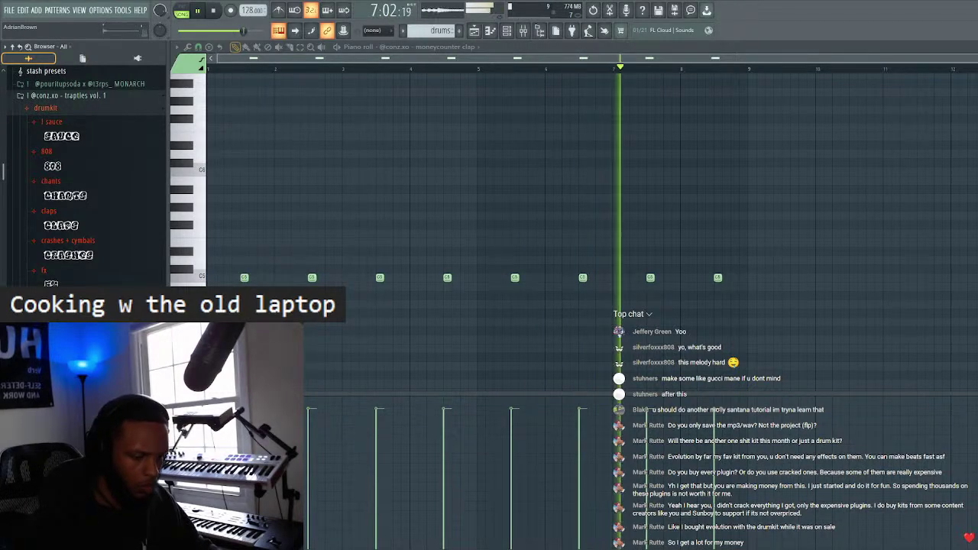
{"action": "left_click", "coordinate": [506, 30]}
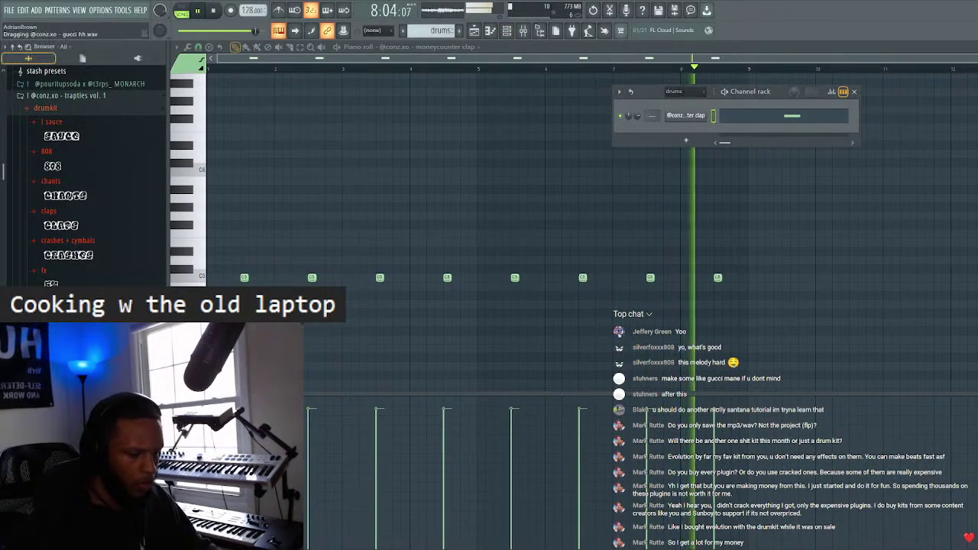
{"action": "left_click_drag", "start_coordinate": [703, 145], "coordinate": [702, 144]}
{"action": "left_click", "coordinate": [853, 91]}
{"action": "left_click", "coordinate": [478, 47]}
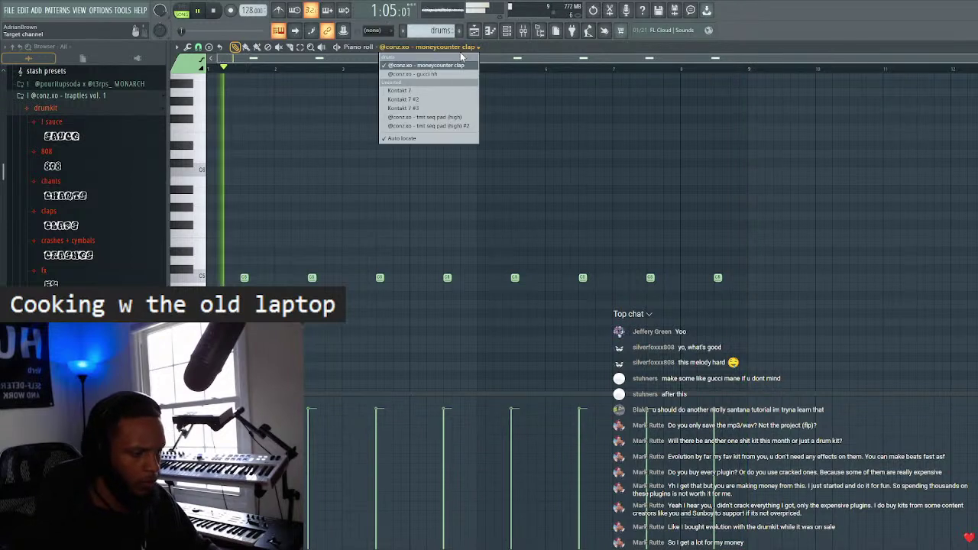
{"action": "left_click", "coordinate": [478, 47]}
{"action": "left_click", "coordinate": [436, 75]}
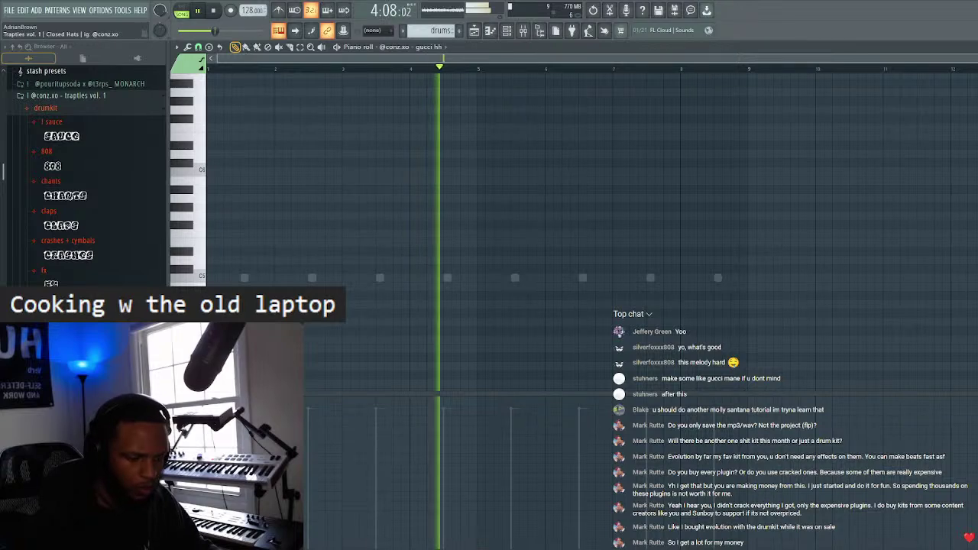
- Collapse the trapties vol. 1 drumkit folder and fill the gucci hh channel with a hit every 2 steps
{"action": "scroll", "coordinate": [66, 121], "scroll_direction": "up", "scroll_amount": 3}
{"action": "left_click", "coordinate": [84, 174]}
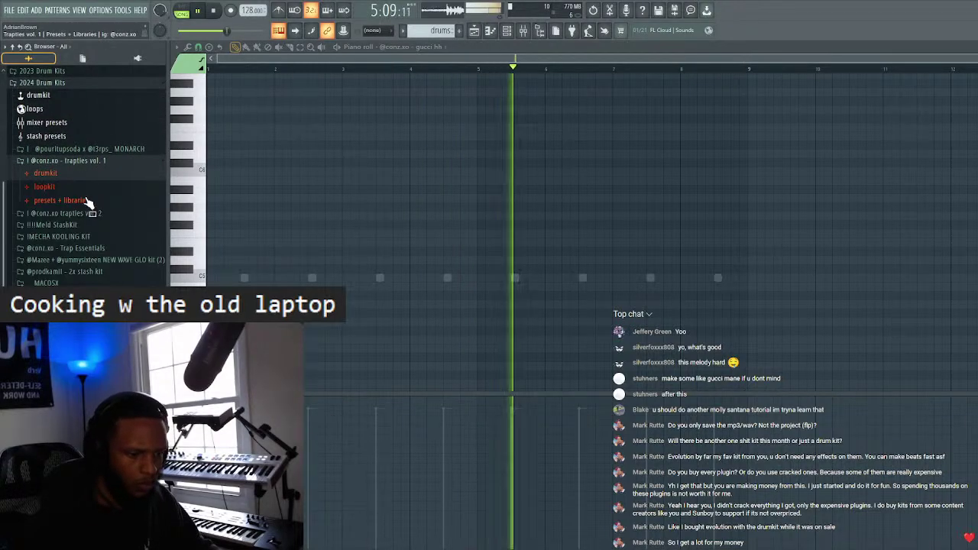
{"action": "key", "text": "F6"}
{"action": "right_click", "coordinate": [685, 129]}
{"action": "left_click", "coordinate": [815, 163]}
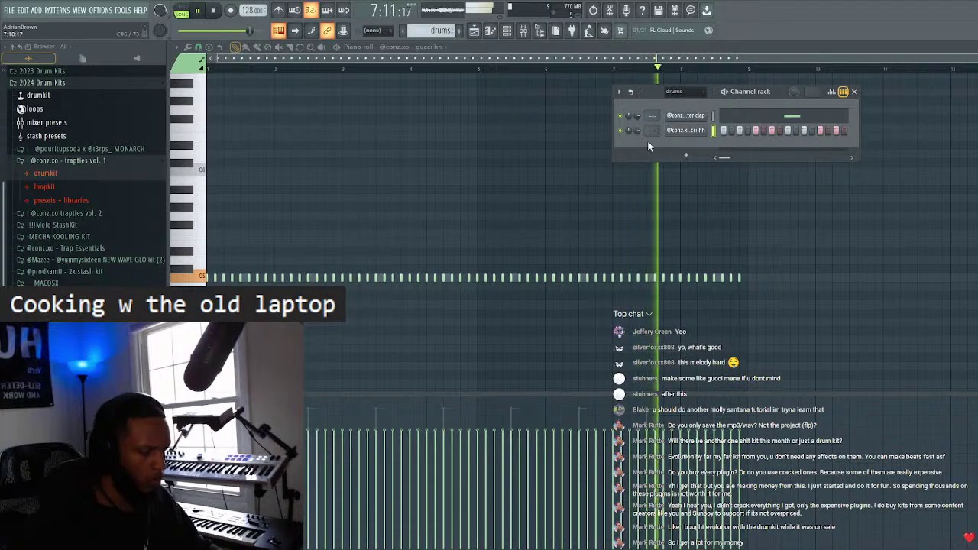
- Inspect the precomputed effect controls in the gucci hh sampler and close its window
{"action": "left_click", "coordinate": [683, 130]}
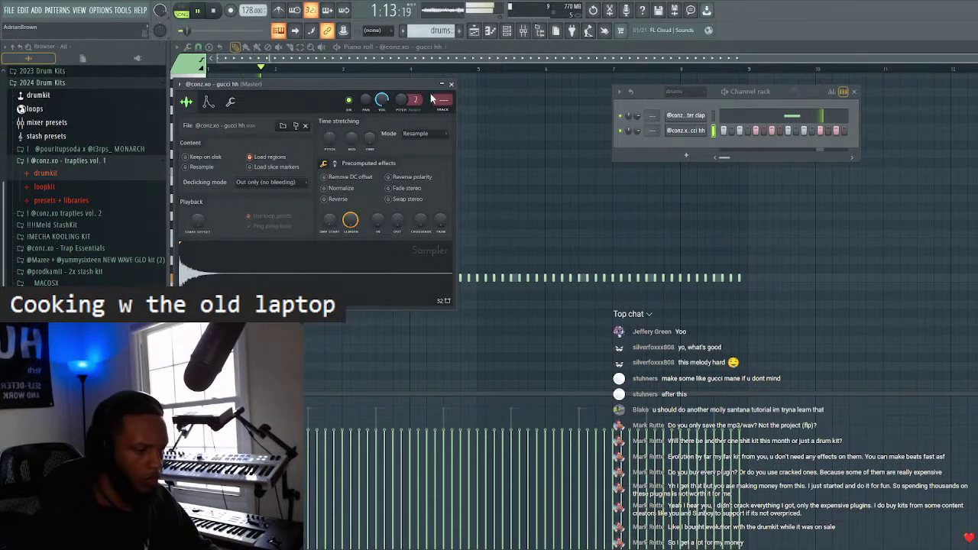
{"action": "left_click", "coordinate": [336, 164]}
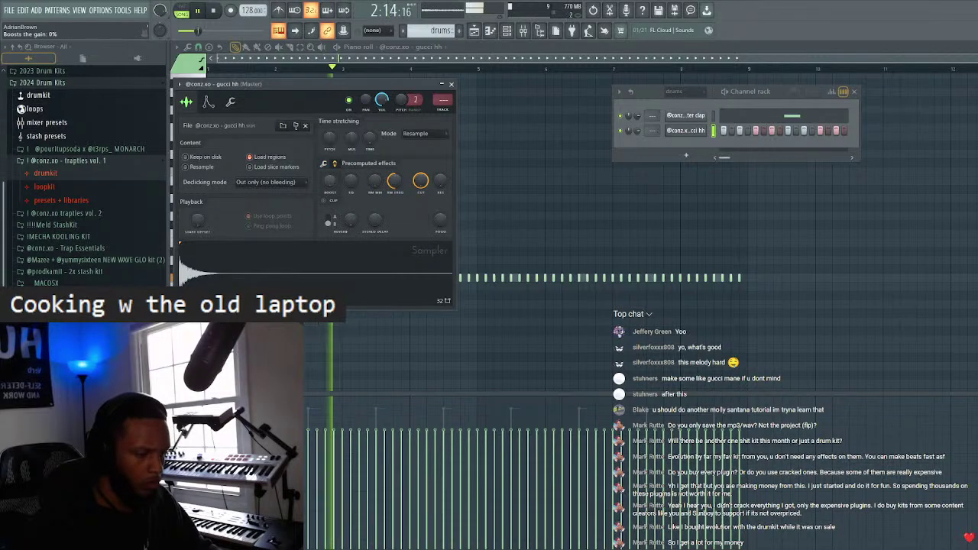
{"action": "left_click", "coordinate": [451, 84]}
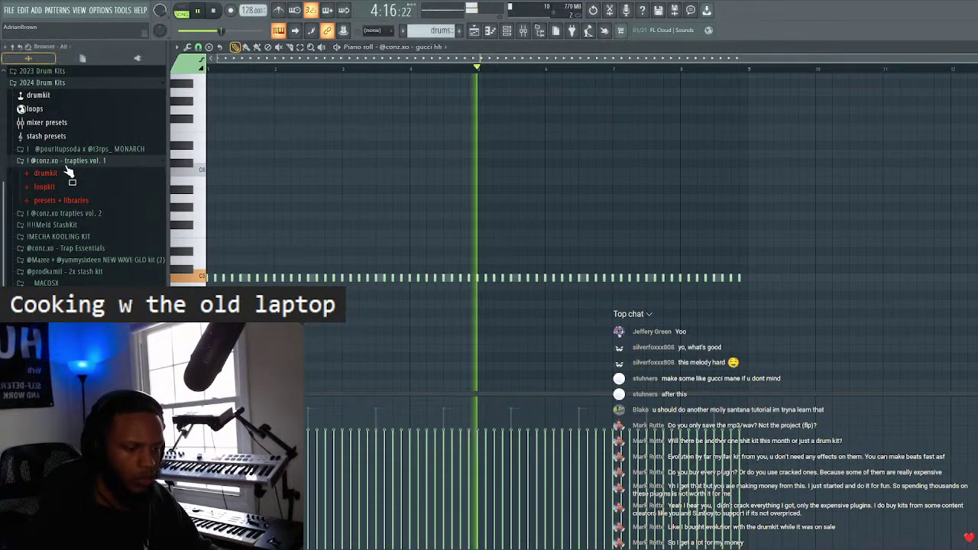
- Load the [HIHAT] Dro 2 MIDI from the Trap hi-hat midis of trapties vol. 2 (deluxe) into the gucci hh piano roll
{"action": "left_click", "coordinate": [94, 175]}
{"action": "left_click", "coordinate": [76, 153]}
{"action": "scroll", "coordinate": [95, 135], "scroll_direction": "down", "scroll_amount": 1}
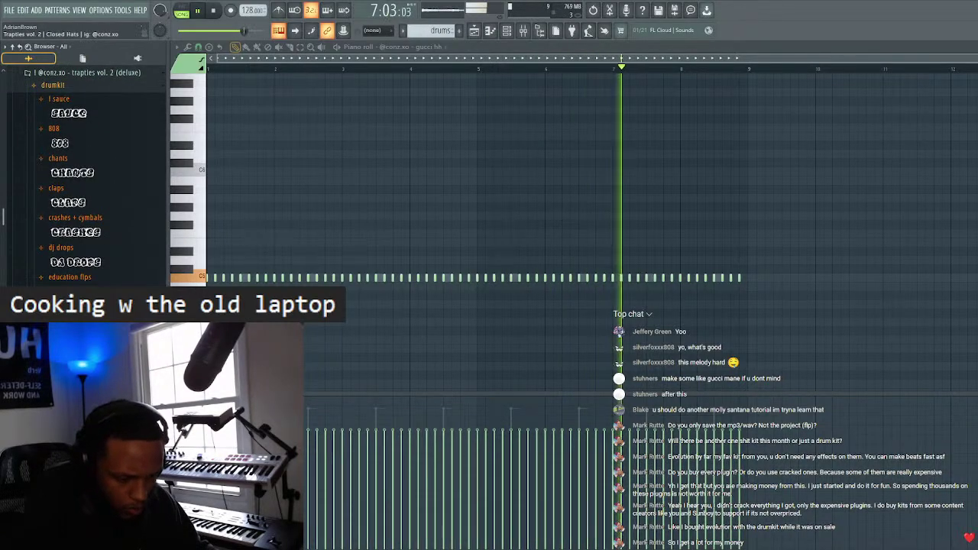
{"action": "scroll", "coordinate": [95, 229], "scroll_direction": "down", "scroll_amount": 3}
{"action": "left_click", "coordinate": [98, 224]}
{"action": "scroll", "coordinate": [91, 234], "scroll_direction": "down", "scroll_amount": 2}
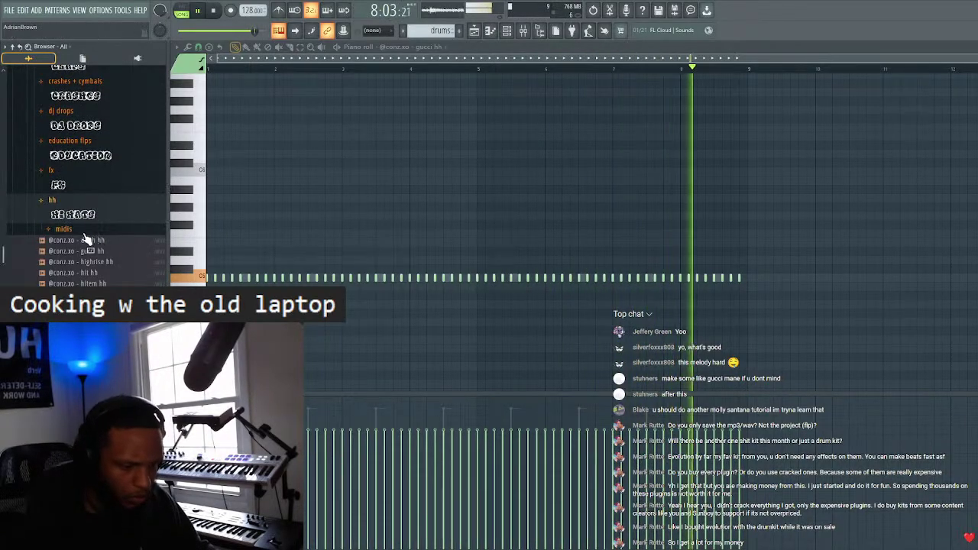
{"action": "left_click", "coordinate": [91, 230]}
{"action": "left_click", "coordinate": [69, 240]}
{"action": "left_click_drag", "start_coordinate": [84, 252], "coordinate": [317, 256]}
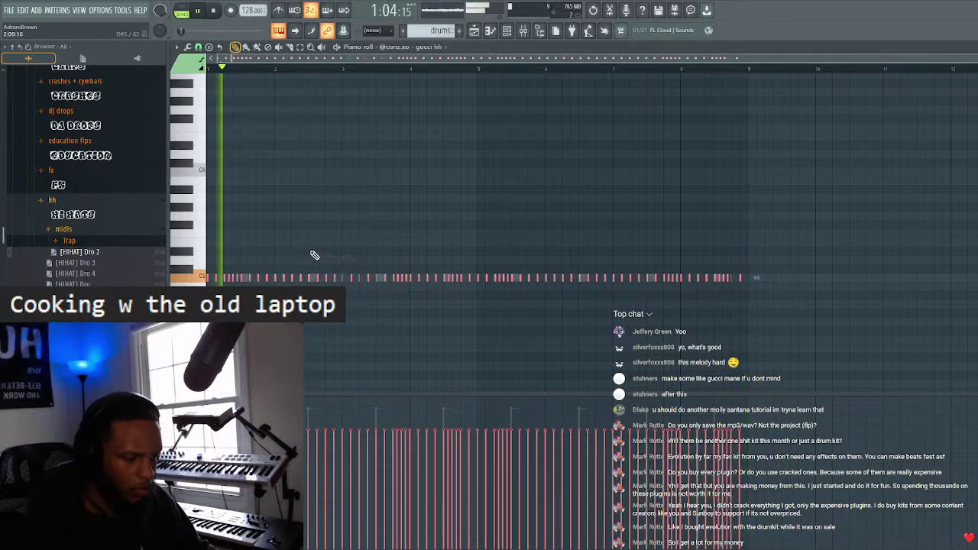
- Try the Trap hi-hat MIDI files listed after Dro 2 against the beat and load a four-bar pattern into gucci hh
{"action": "key", "text": "Down"}
{"action": "key", "text": "Down"}
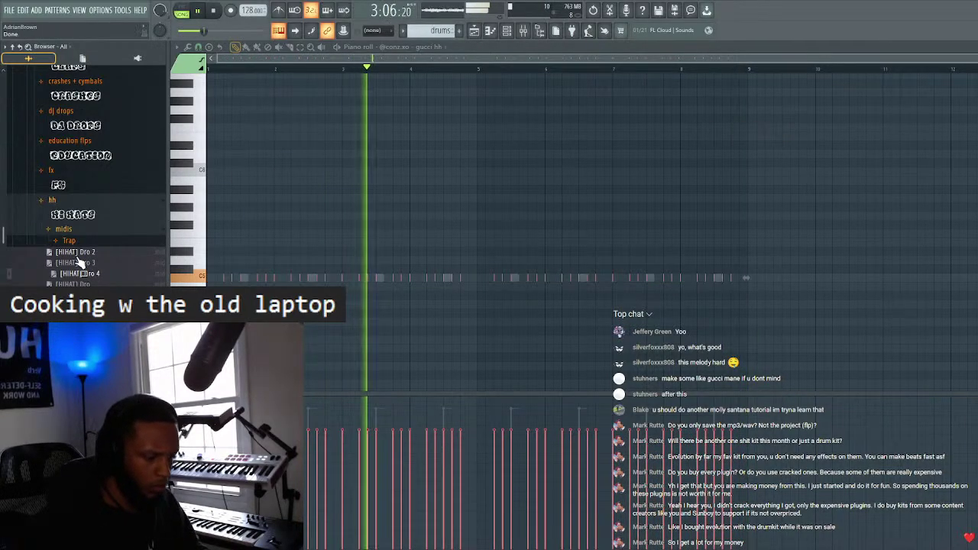
{"action": "key", "text": "Down"}
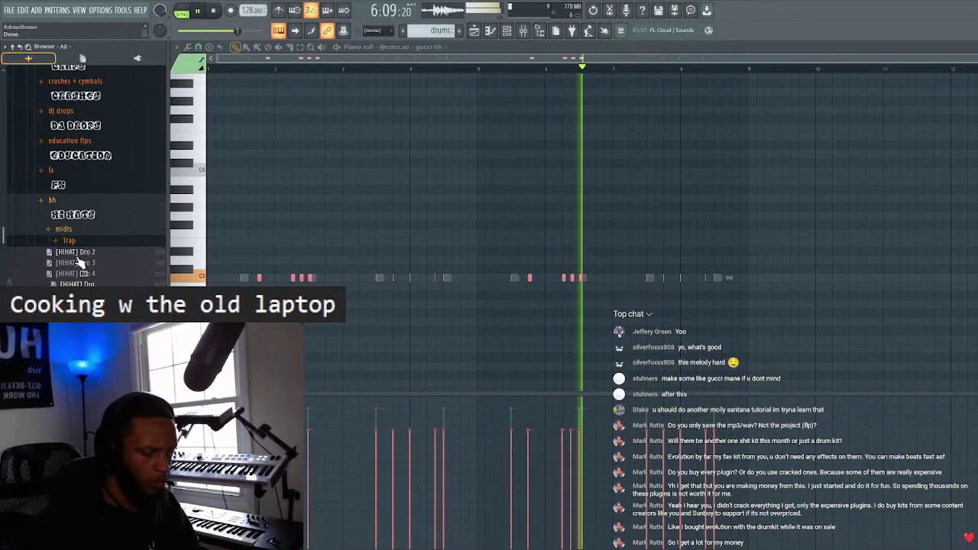
{"action": "key", "text": "Down"}
{"action": "key", "text": "space"}
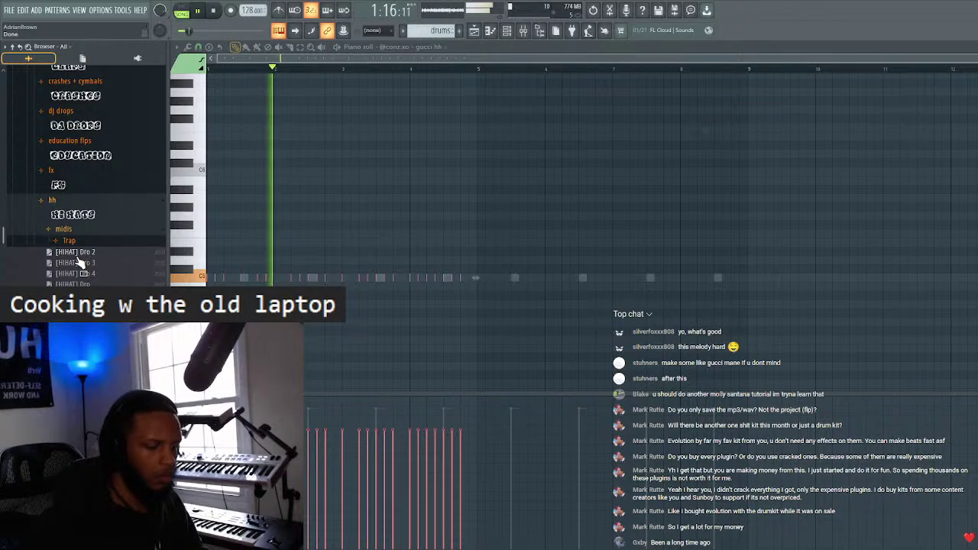
{"action": "left_click_drag", "start_coordinate": [78, 262], "coordinate": [67, 225]}
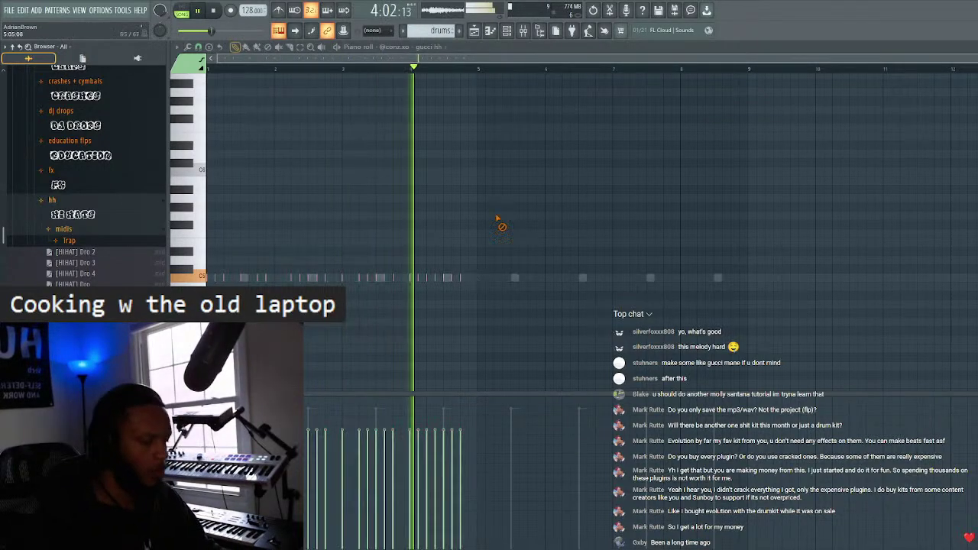
- Stop playback and lengthen all the loaded hi-hat notes in the gucci hh piano roll
{"action": "key", "text": "space"}
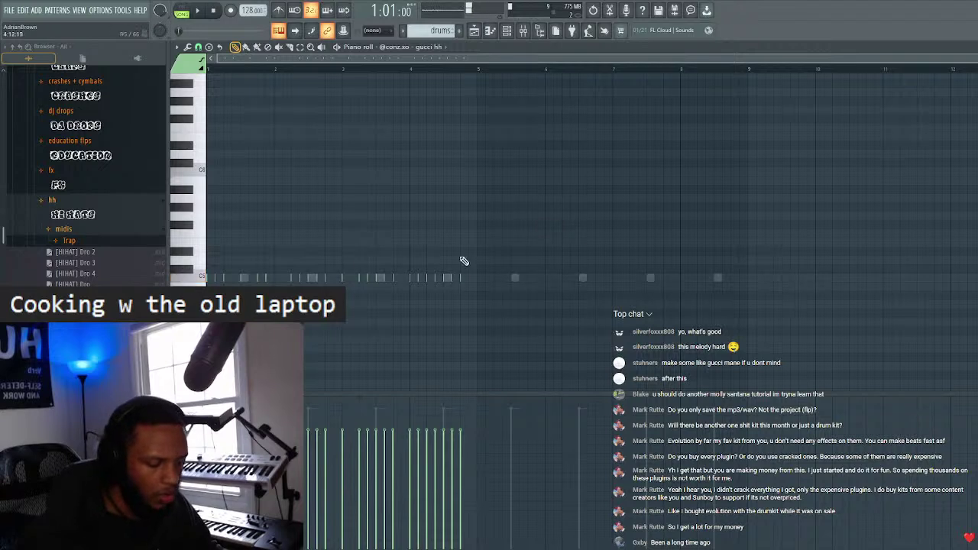
{"action": "key", "text": "ctrl+a"}
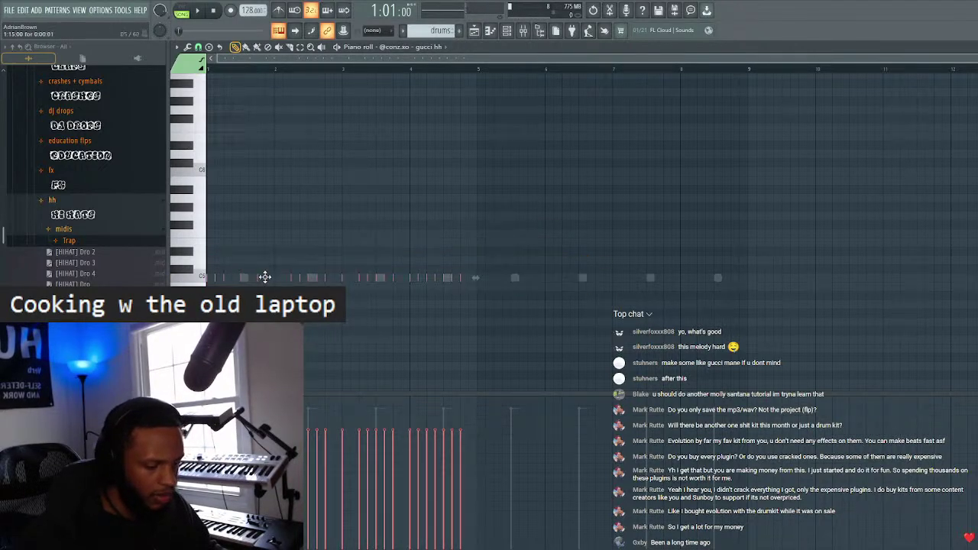
{"action": "left_click_drag", "start_coordinate": [578, 267], "coordinate": [410, 308]}
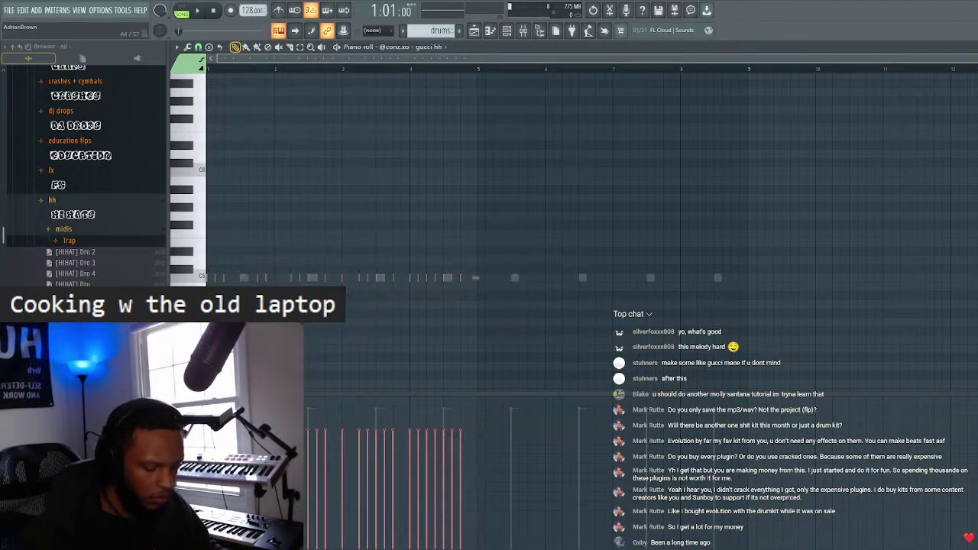
{"action": "left_click", "coordinate": [273, 283]}
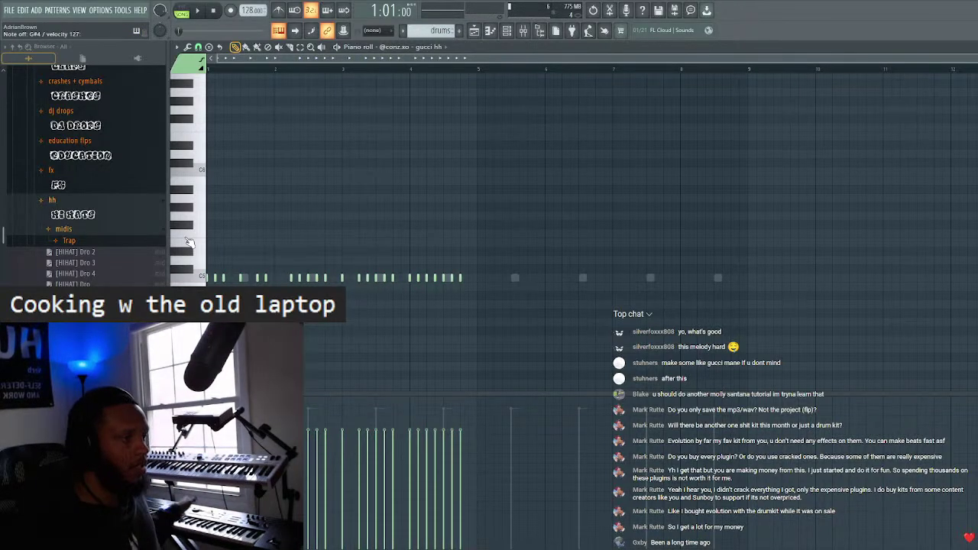
- Delete the loaded four-bar hi-hat pattern from the gucci hh piano roll
{"action": "left_click_drag", "start_coordinate": [573, 229], "coordinate": [214, 336]}
{"action": "left_click_drag", "start_coordinate": [495, 204], "coordinate": [207, 301]}
{"action": "key", "text": "Delete"}
{"action": "scroll", "coordinate": [232, 70], "scroll_direction": "up", "scroll_amount": 4}
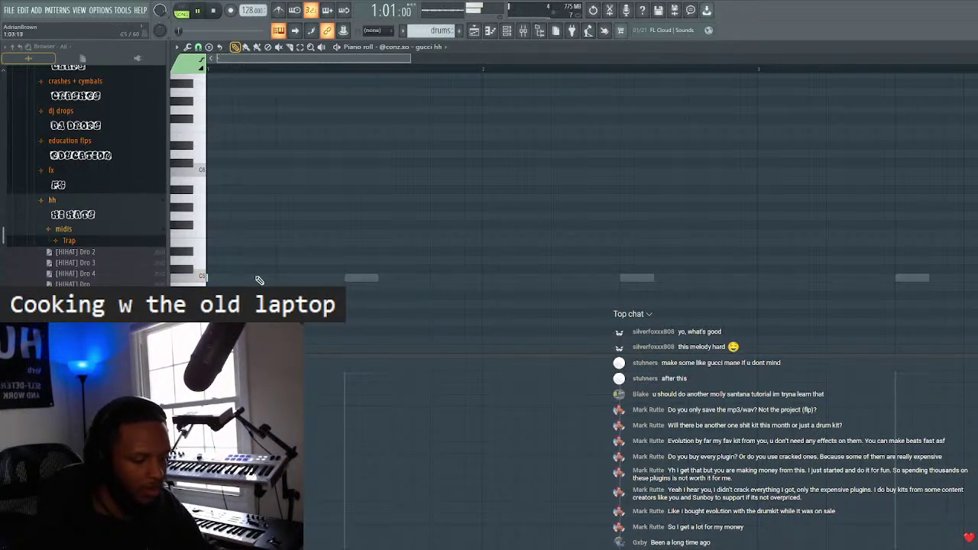
- Place C5 hits in bar 1 of gucci hh at steps 7, 11, 13, 14 and 15, checking them against playback
{"action": "key", "text": "space"}
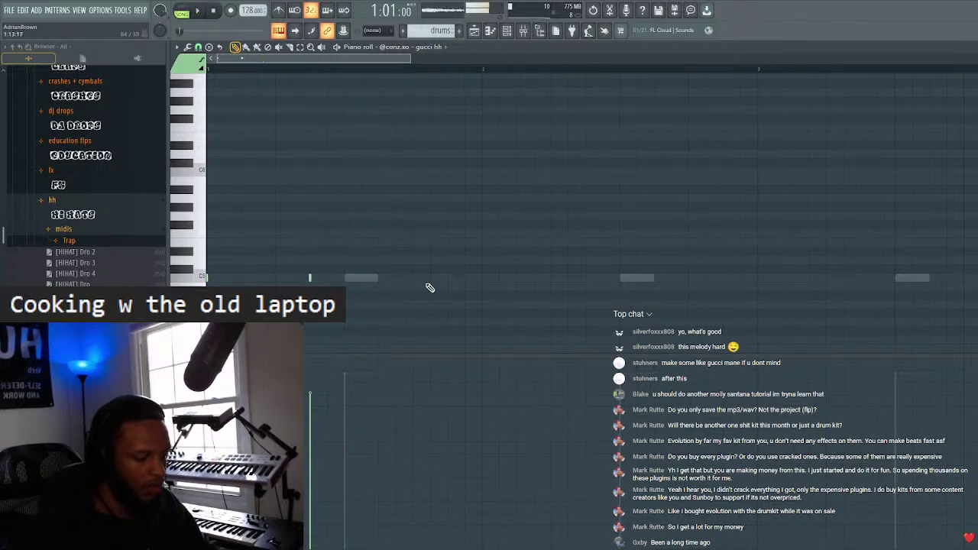
{"action": "key", "text": "space"}
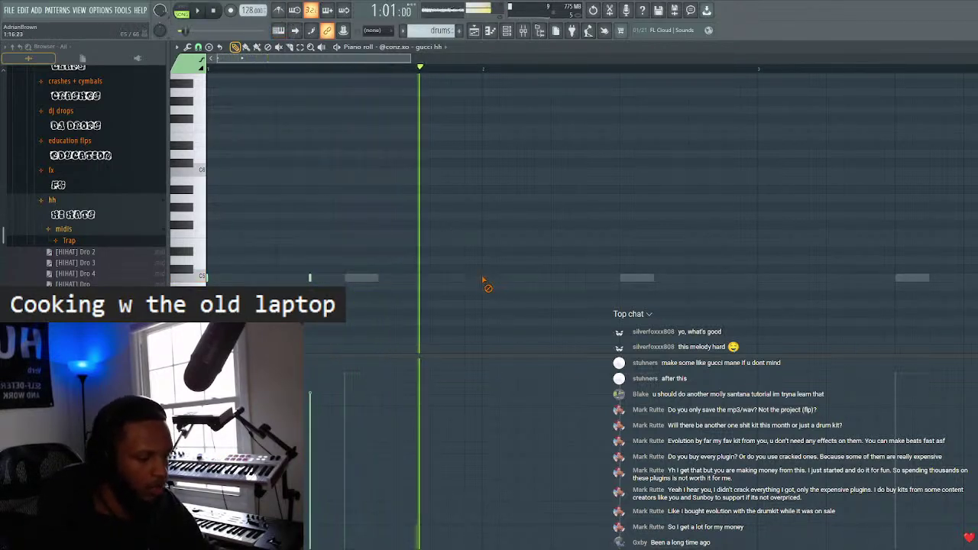
{"action": "key", "text": "space"}
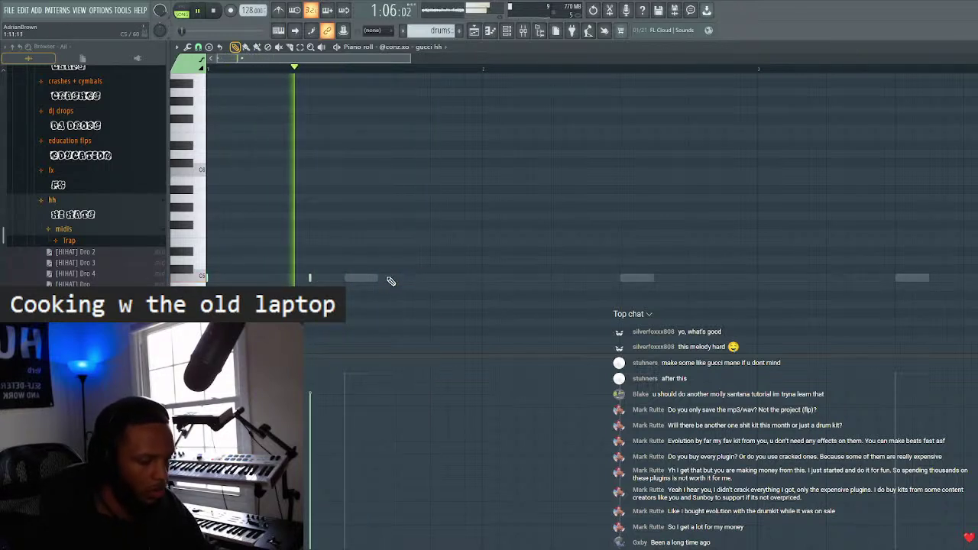
{"action": "key", "text": "space"}
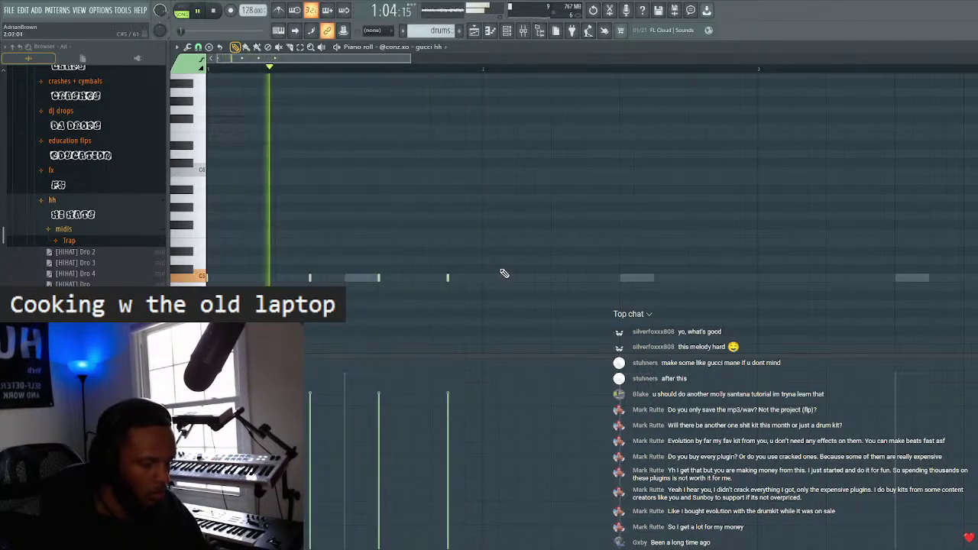
{"action": "left_click", "coordinate": [413, 278]}
{"action": "left_click", "coordinate": [430, 278]}
- Add gucci hh hits at steps 3, 5, 11 and 15 of bar 2 and at steps 5 and 6 of bar 1
{"action": "left_click", "coordinate": [516, 278]}
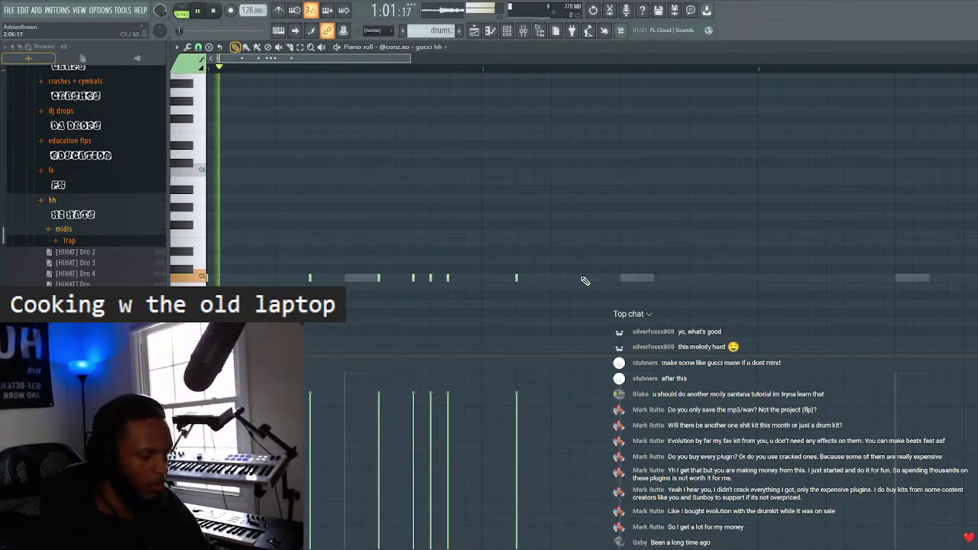
{"action": "left_click", "coordinate": [551, 278]}
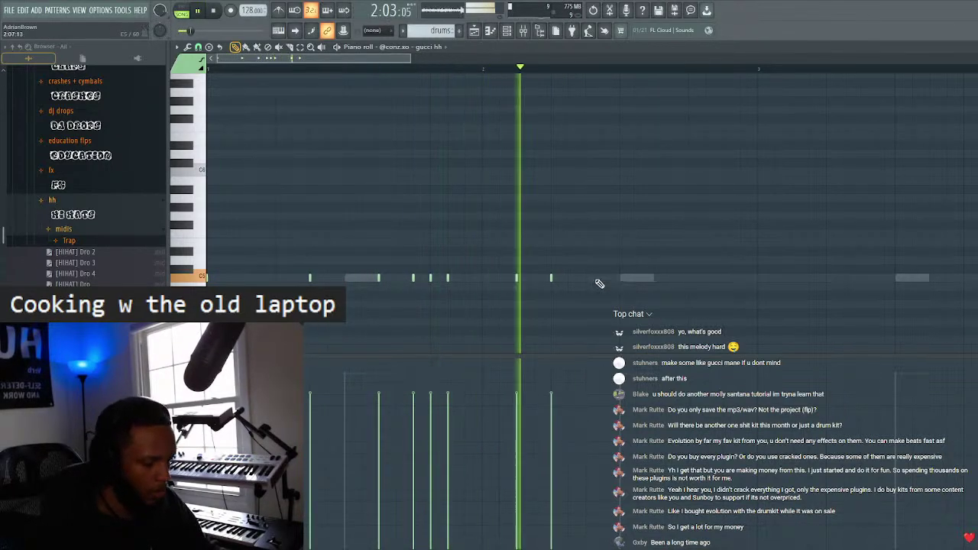
{"action": "left_click", "coordinate": [671, 278]}
{"action": "key", "text": "space"}
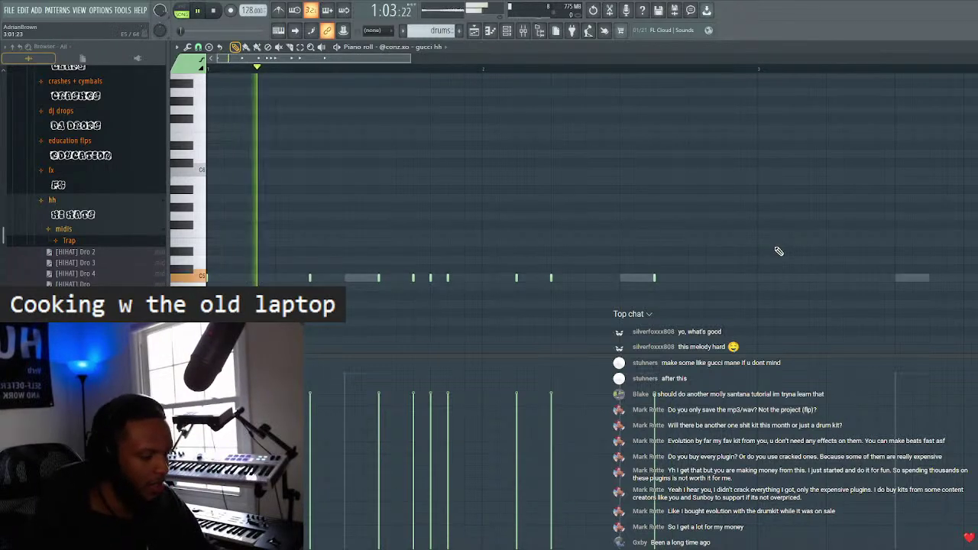
{"action": "left_click", "coordinate": [723, 287]}
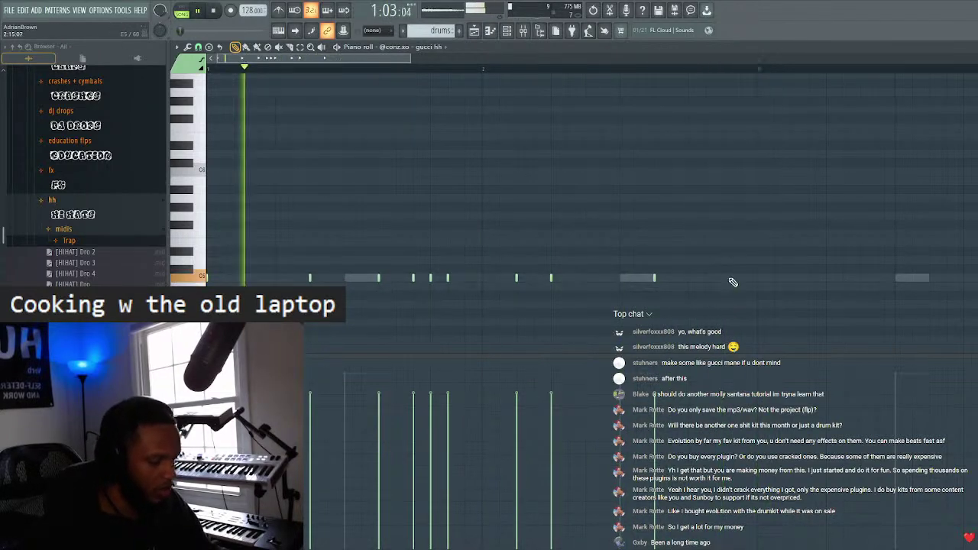
{"action": "left_click", "coordinate": [276, 278]}
{"action": "left_click", "coordinate": [293, 278]}
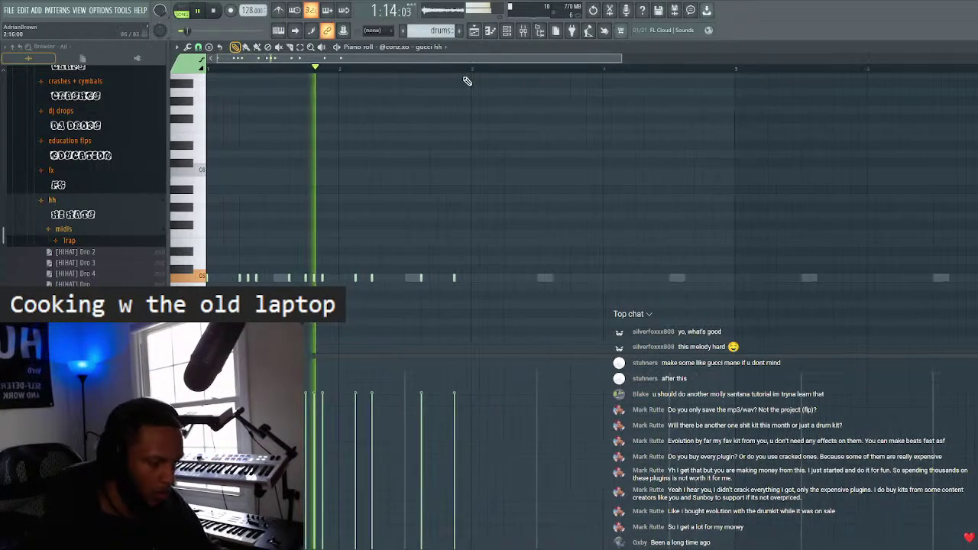
- Duplicate the two-bar hi-hat pattern until it fills eight bars, and deselect the notes
{"action": "key", "text": "ctrl+a"}
{"action": "key", "text": "ctrl+b"}
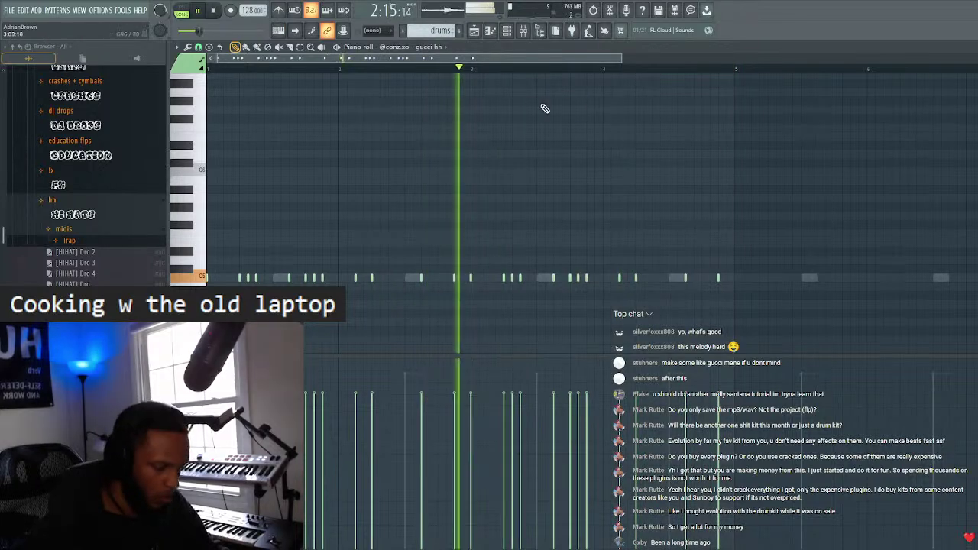
{"action": "key", "text": "ctrl+a"}
{"action": "key", "text": "ctrl+b"}
{"action": "key", "text": "ctrl+d"}
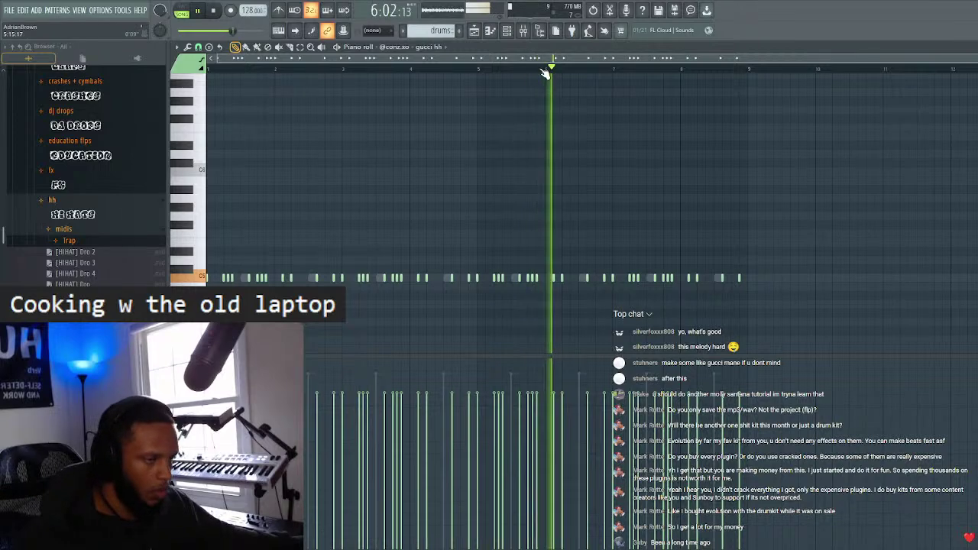
- Raise the precomputed gain boost slightly in the moneycounter clap sampler and collapse its window
{"action": "key", "text": "F6"}
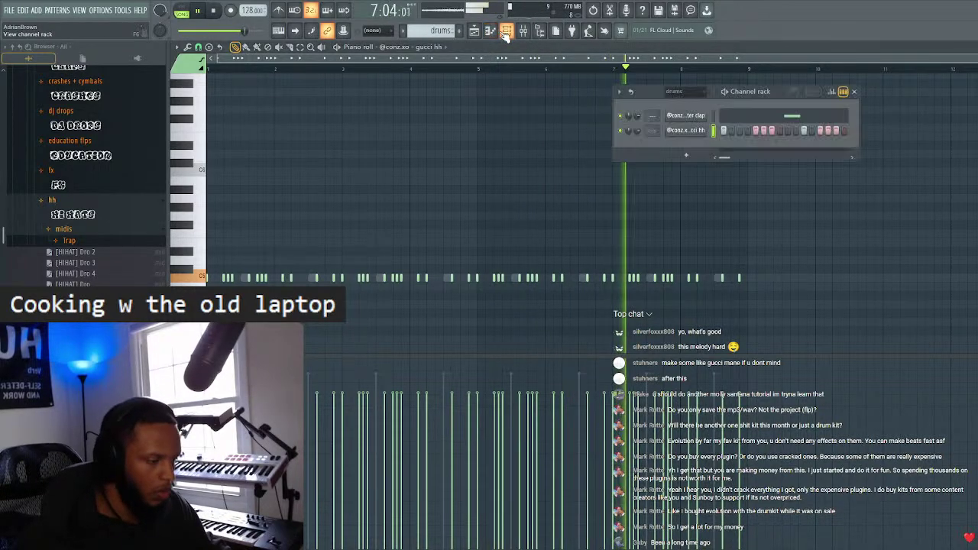
{"action": "left_click", "coordinate": [680, 116]}
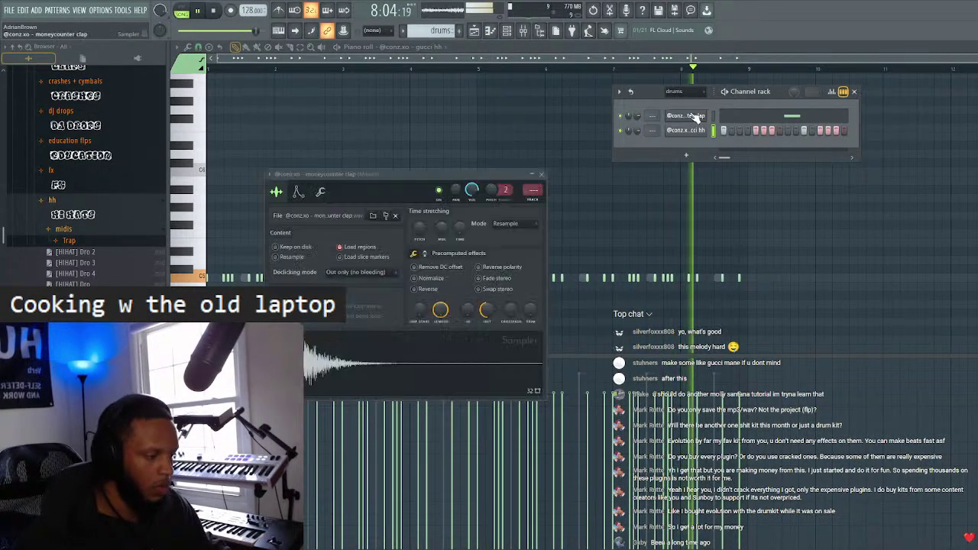
{"action": "left_click", "coordinate": [431, 257]}
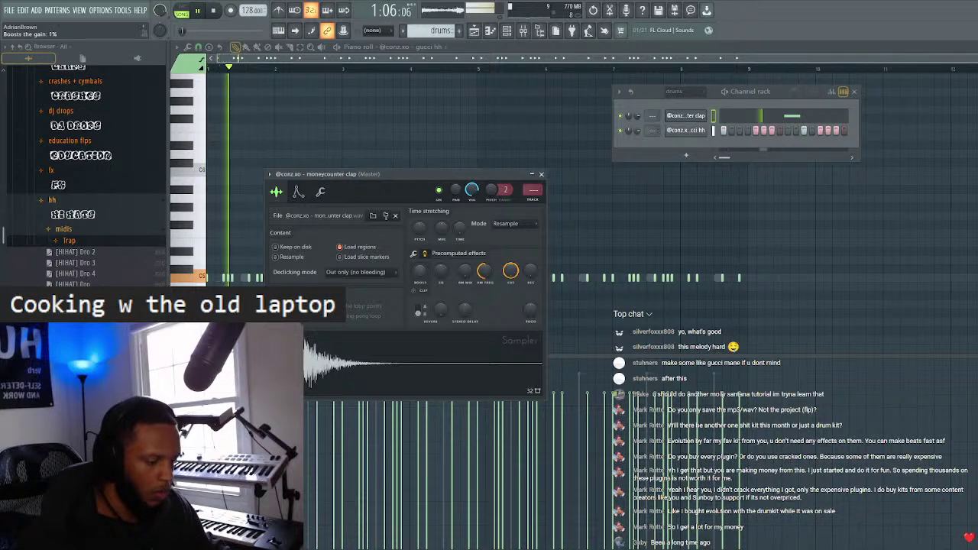
{"action": "left_click", "coordinate": [534, 174]}
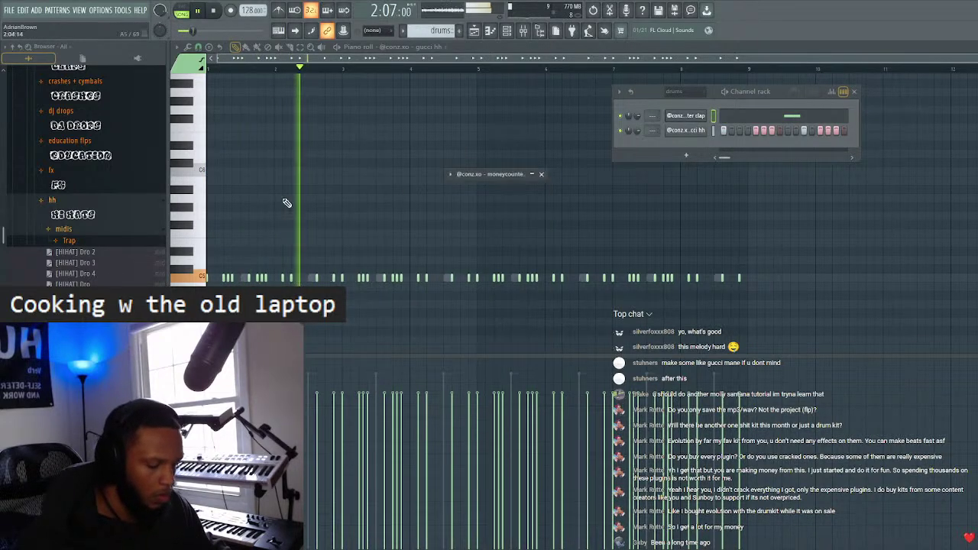
- Route the gucci hh channel to mixer Insert 3 and close the channel rack
{"action": "scroll", "coordinate": [76, 217], "scroll_direction": "up", "scroll_amount": 4}
{"action": "scroll", "coordinate": [76, 218], "scroll_direction": "up", "scroll_amount": 2}
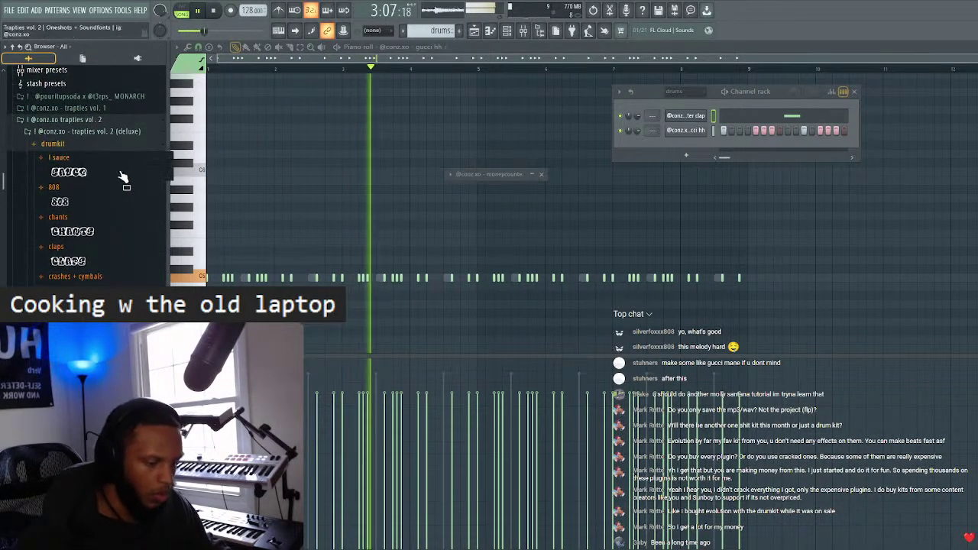
{"action": "left_click_drag", "start_coordinate": [646, 130], "coordinate": [646, 121]}
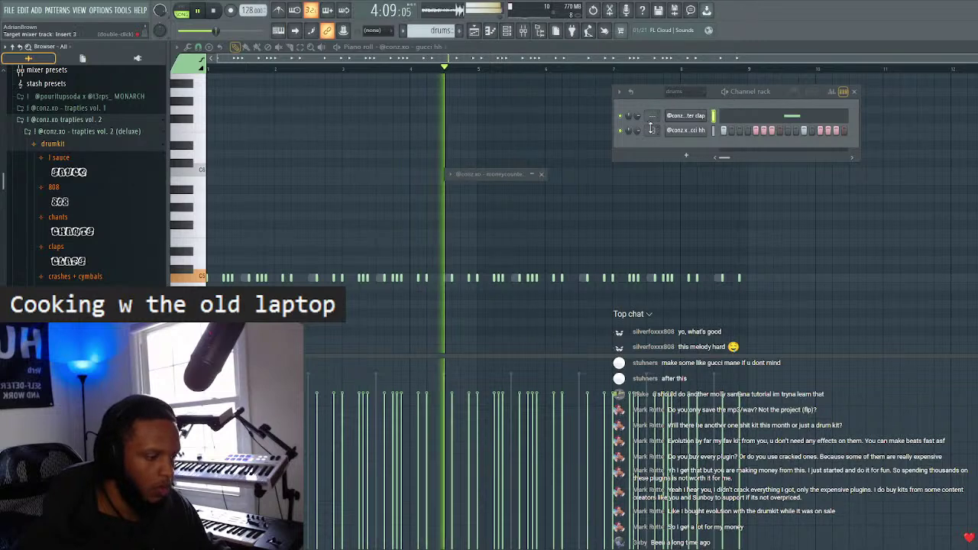
{"action": "left_click", "coordinate": [855, 91]}
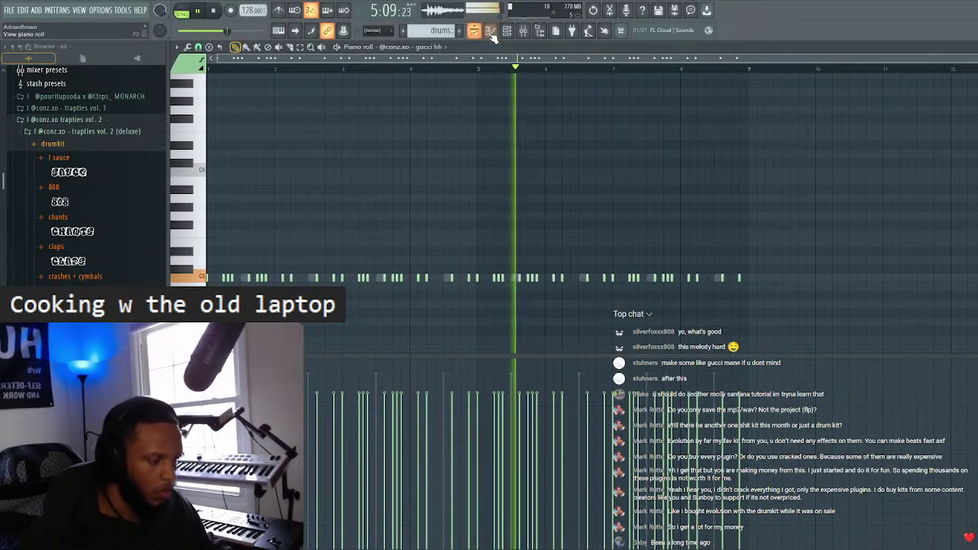
- Load Gross Beat into the first effect slot of mixer Insert 3
{"action": "left_click", "coordinate": [524, 31]}
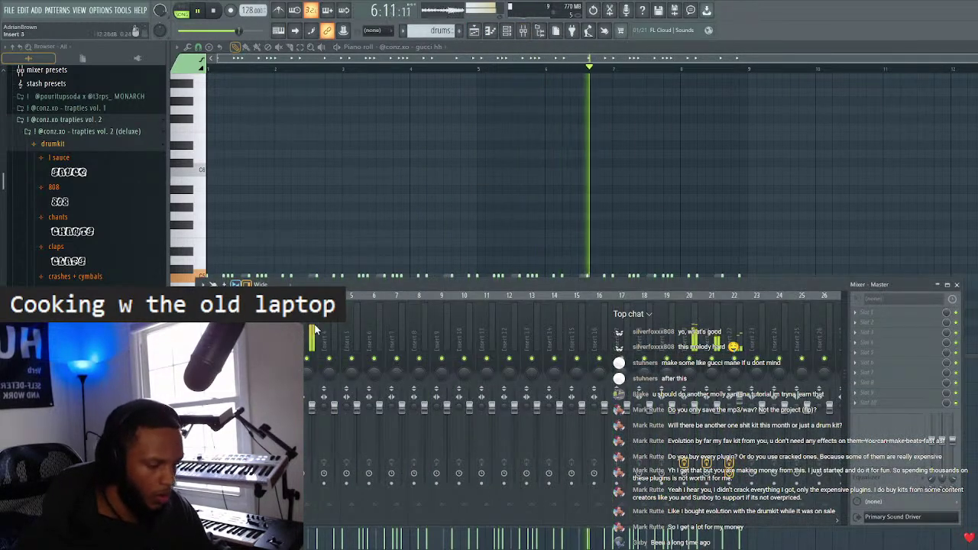
{"action": "left_click", "coordinate": [866, 313]}
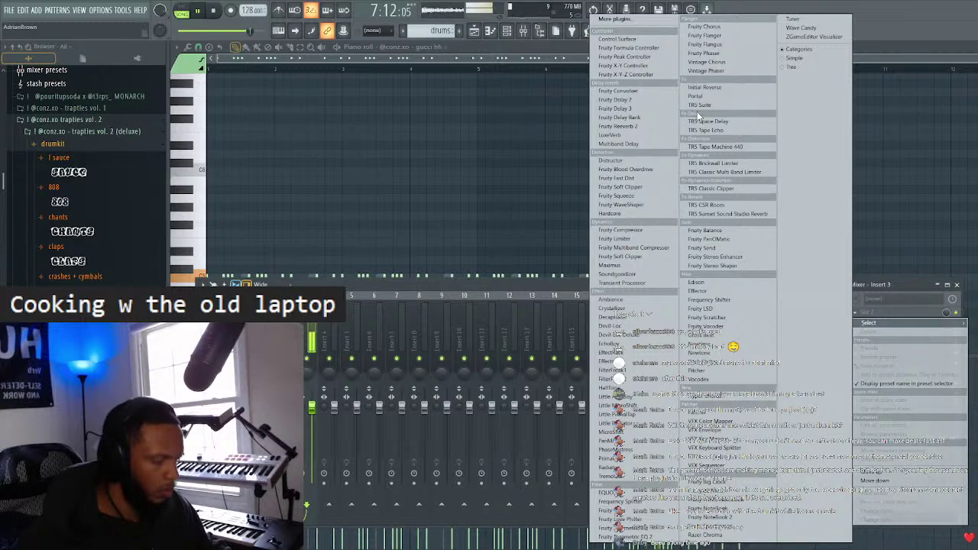
{"action": "left_click", "coordinate": [722, 335]}
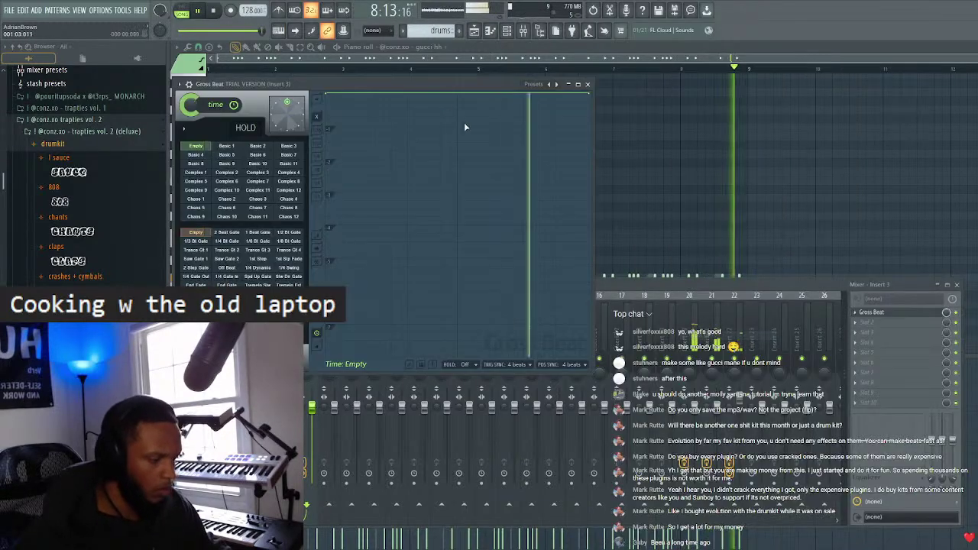
- Load the Matrix Gross Beat Bank preset from the By Me 2024 Matrix Effect Collection into Gross Beat
{"action": "scroll", "coordinate": [132, 130], "scroll_direction": "down", "scroll_amount": 10}
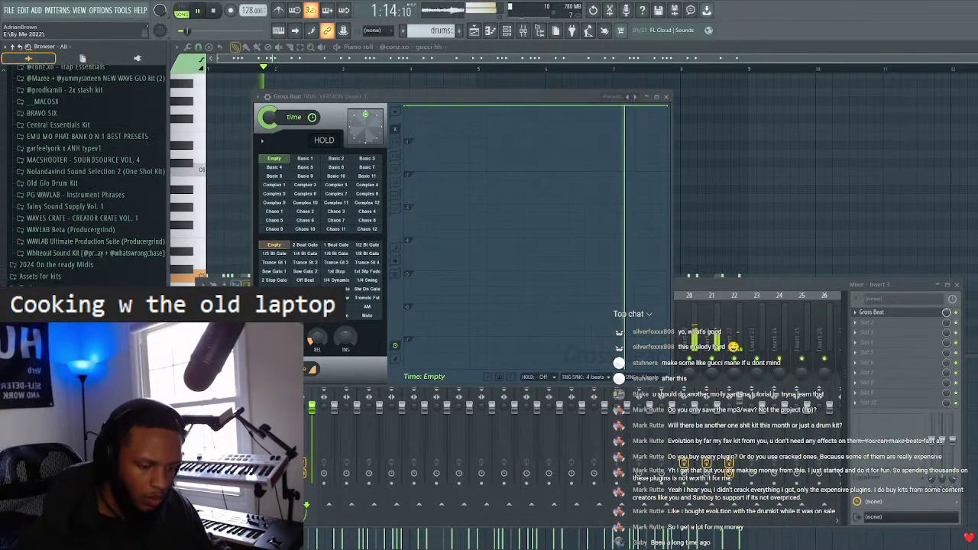
{"action": "scroll", "coordinate": [98, 189], "scroll_direction": "down", "scroll_amount": 2}
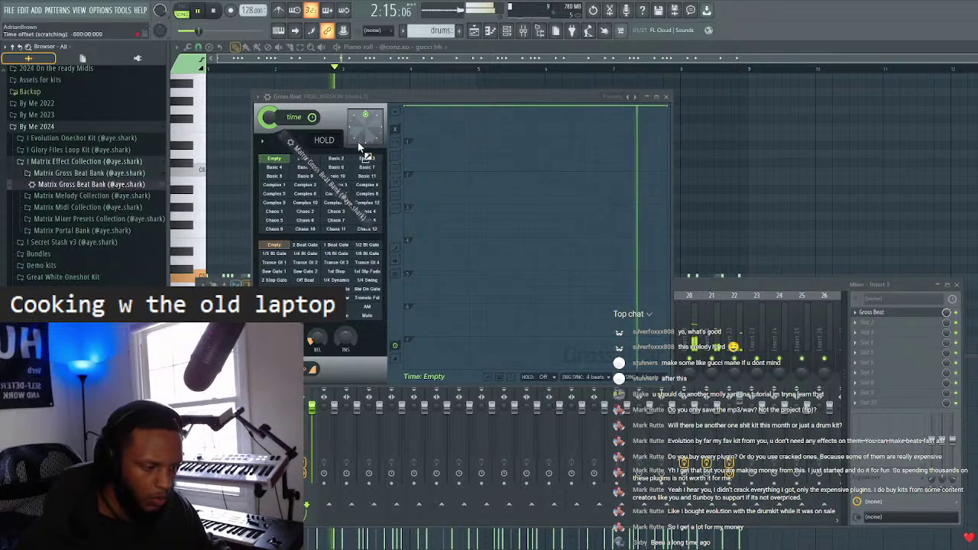
{"action": "left_click_drag", "start_coordinate": [360, 146], "coordinate": [360, 124]}
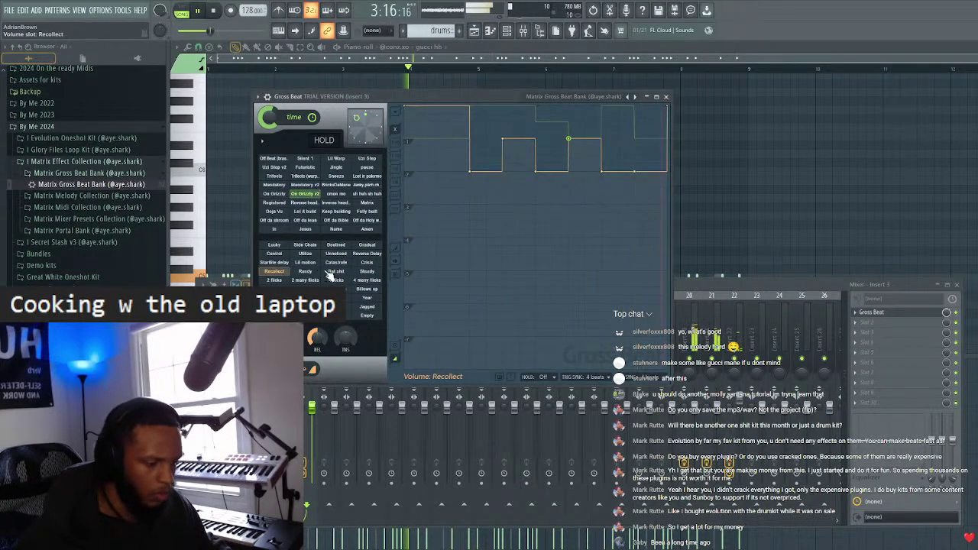
- Set Gross Beat's volume slot to Empty and try the Off Beat (brass) and Silent 1 time slots before choosing Lil Warp
{"action": "left_click", "coordinate": [368, 315]}
{"action": "left_click", "coordinate": [275, 159]}
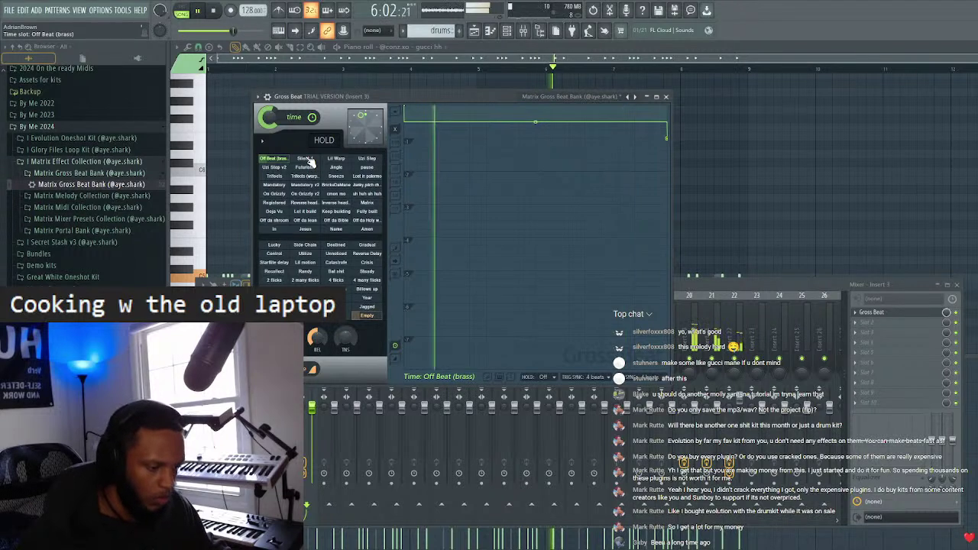
{"action": "left_click", "coordinate": [306, 160]}
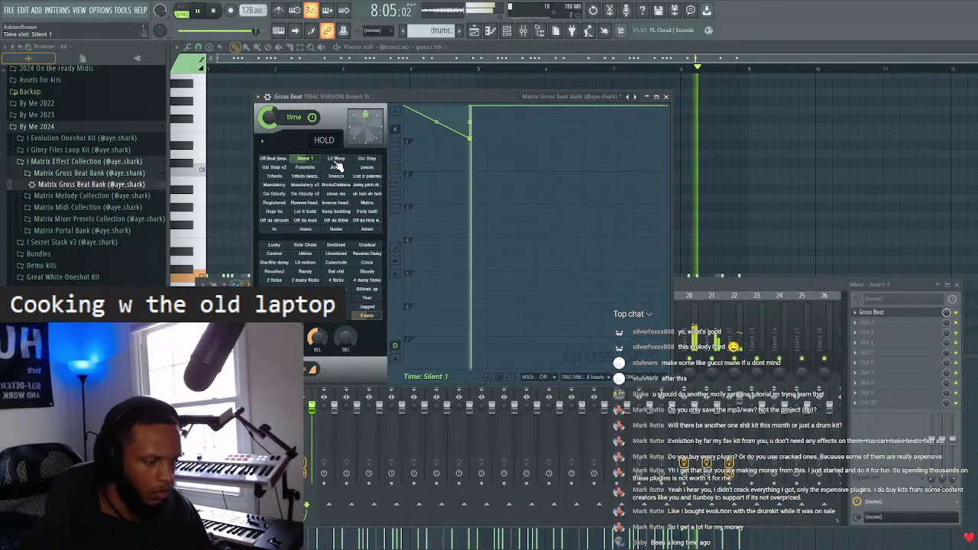
{"action": "left_click", "coordinate": [337, 160]}
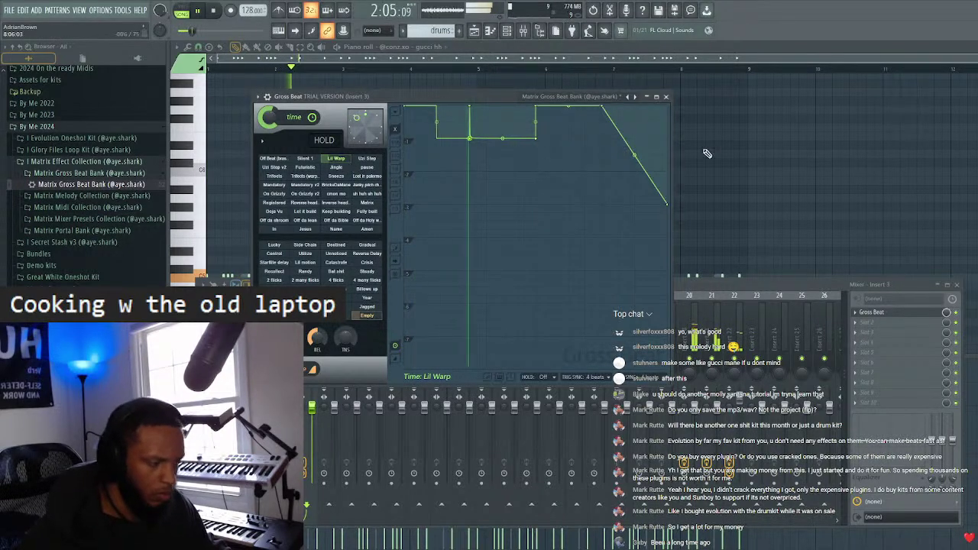
- Flatten the end of the Lil Warp time envelope, close Gross Beat and collapse the Matrix Effect Collection folder
{"action": "left_click_drag", "start_coordinate": [669, 205], "coordinate": [708, 68]}
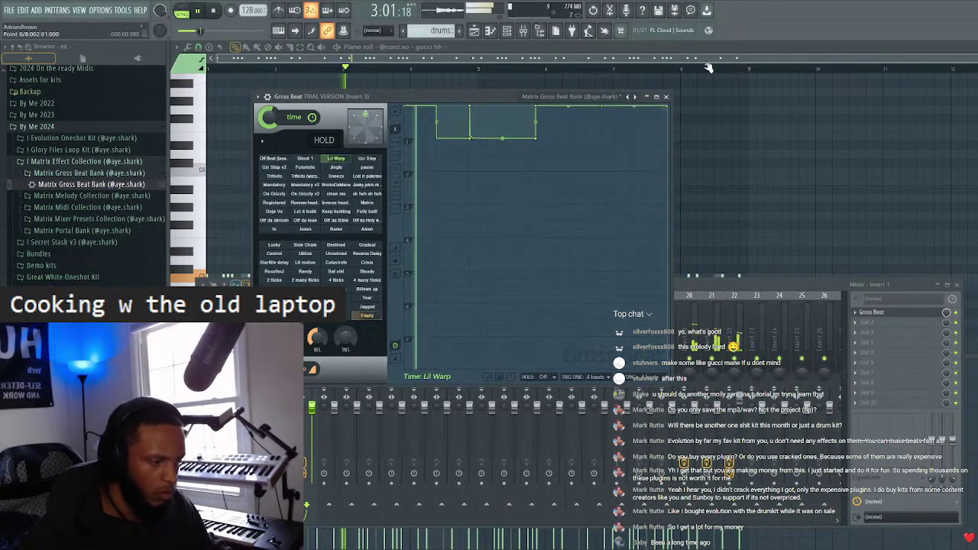
{"action": "left_click", "coordinate": [666, 97]}
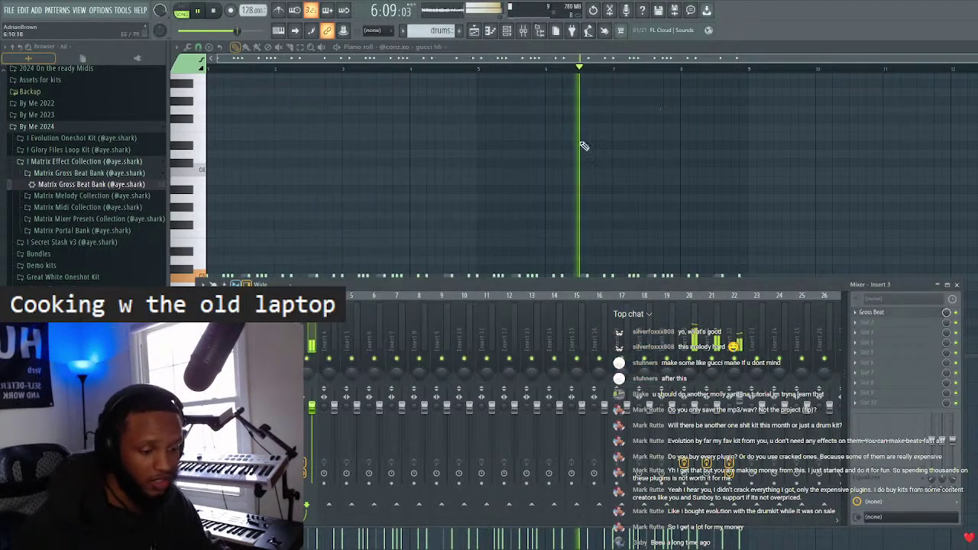
{"action": "left_click", "coordinate": [79, 162]}
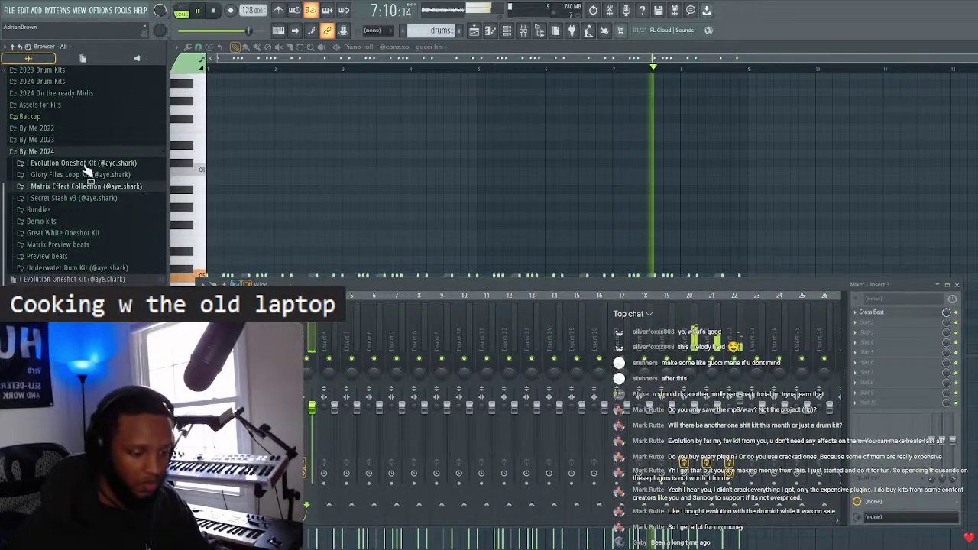
- Open the 808s folder of the Underwater Drum Stash inside the By Me 2024 Underwater drum kit
{"action": "left_click", "coordinate": [96, 242]}
{"action": "left_click", "coordinate": [84, 278]}
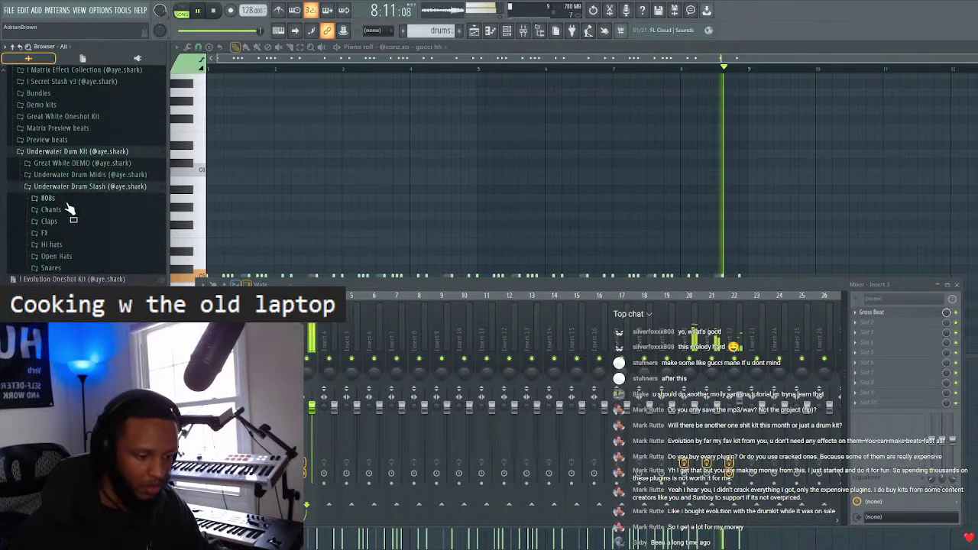
{"action": "left_click", "coordinate": [69, 200]}
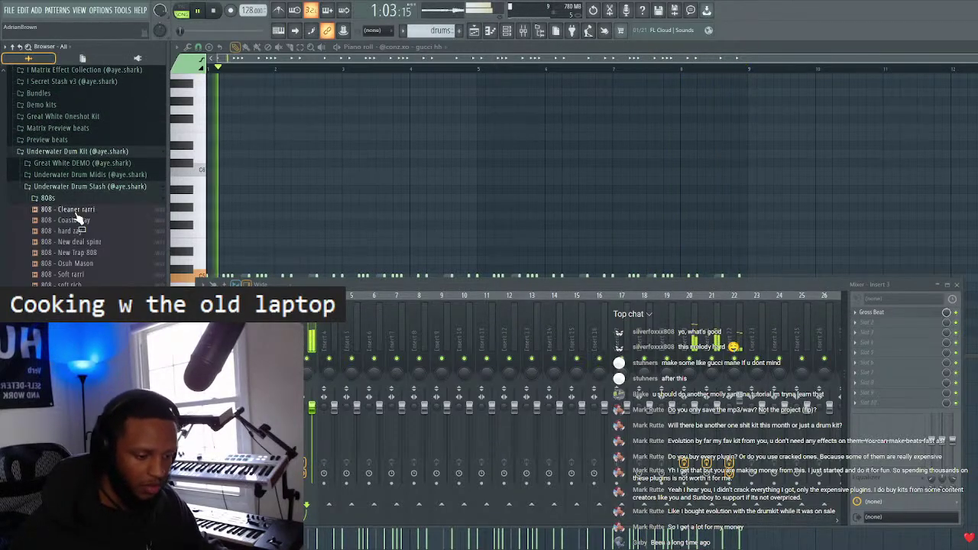
- Add Fruity Parametric EQ 2 to the second effect slot of mixer Insert 20 and high-pass band 1 at about 227 Hz
{"action": "left_click", "coordinate": [687, 327]}
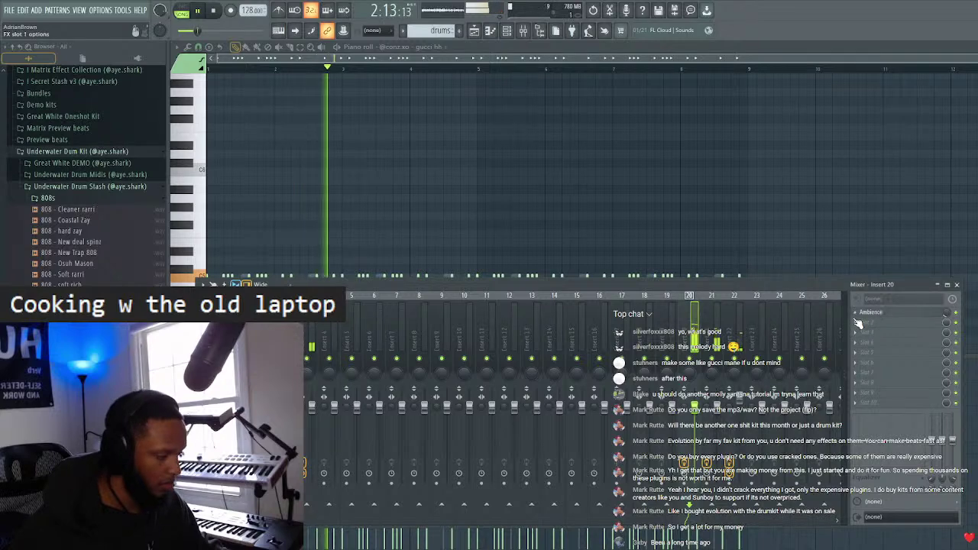
{"action": "left_click", "coordinate": [861, 327]}
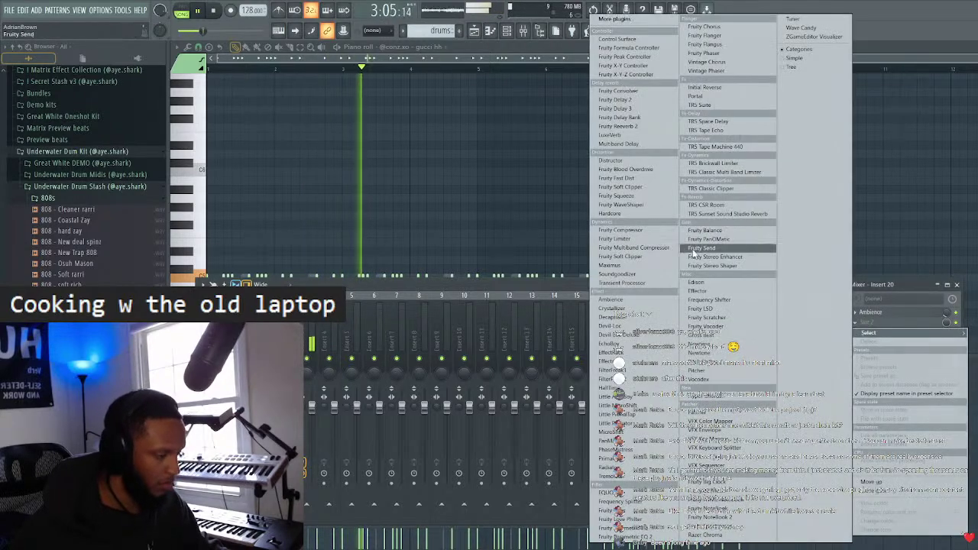
{"action": "left_click", "coordinate": [639, 535]}
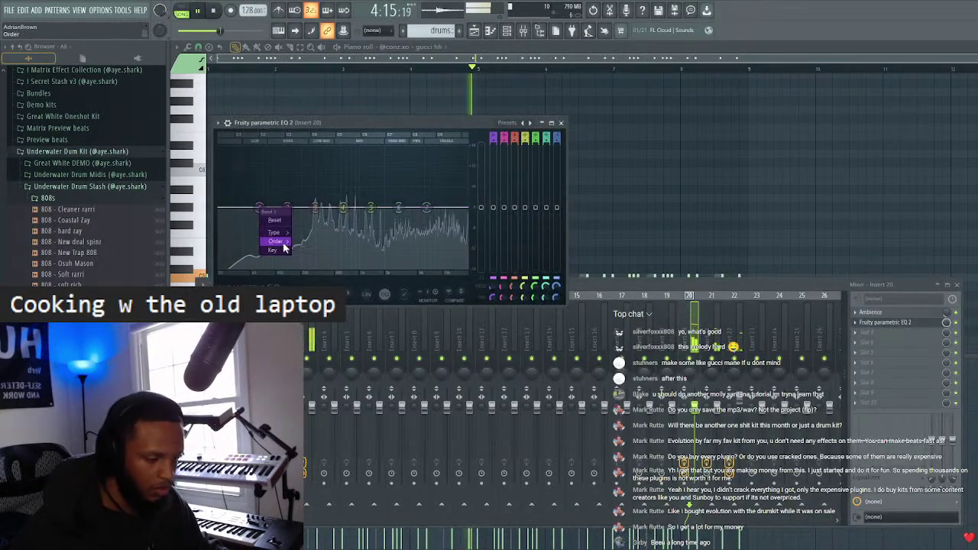
{"action": "mouse_move", "coordinate": [284, 239]}
{"action": "left_click", "coordinate": [311, 259]}
{"action": "left_click_drag", "start_coordinate": [259, 207], "coordinate": [285, 207]}
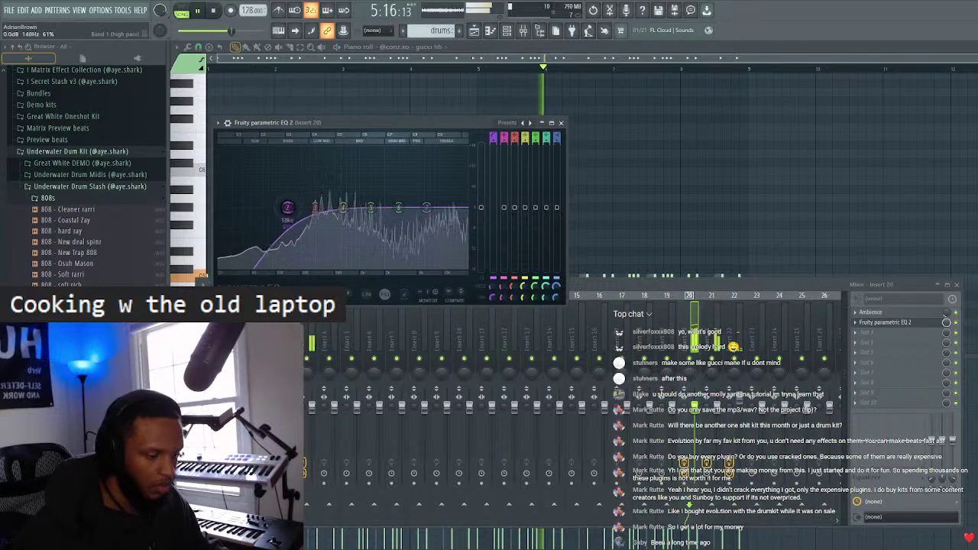
{"action": "scroll", "coordinate": [300, 207], "scroll_direction": "up", "scroll_amount": 2}
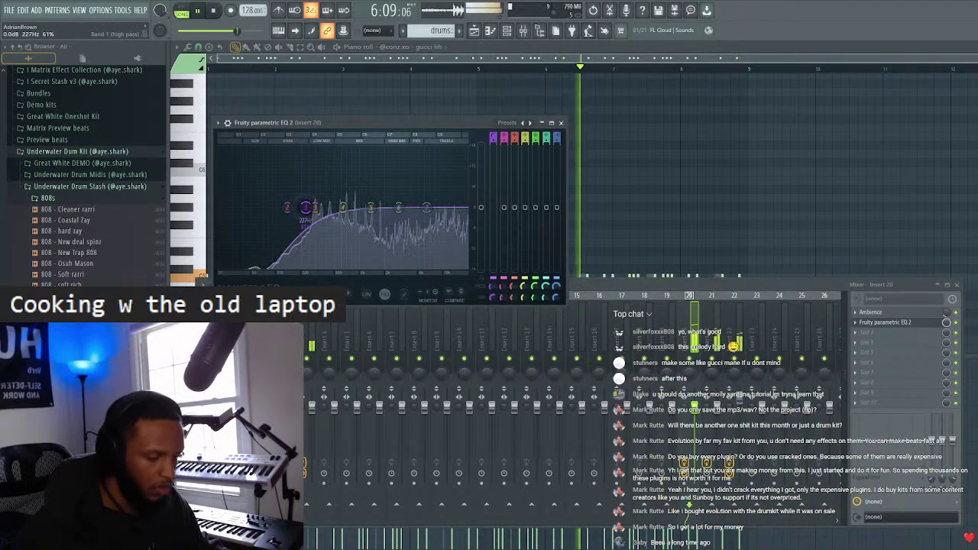
{"action": "left_click", "coordinate": [561, 123]}
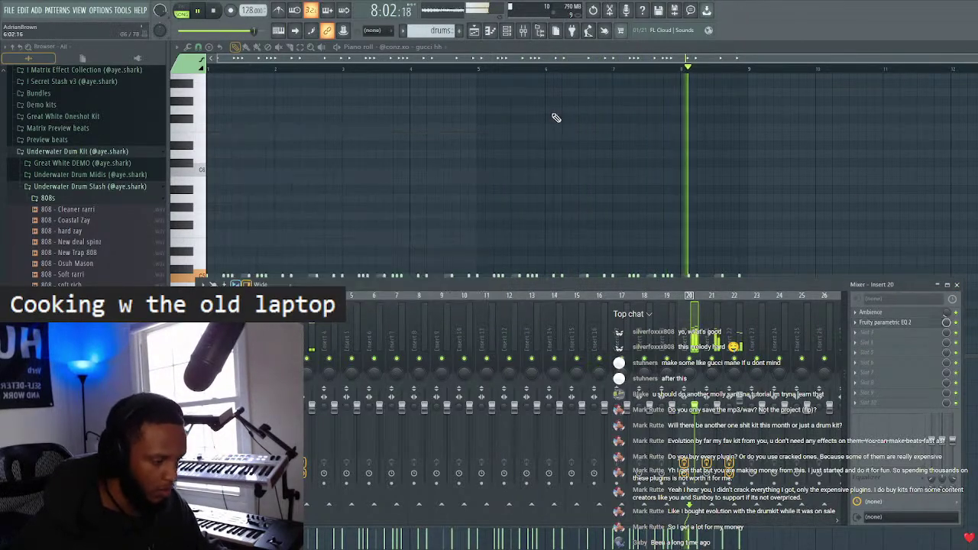
- Audition the Cleaner rarri and Coastal Zay 808s, add 808 - Coastal Zay above the clap channel and make it cut itself in group 4
{"action": "left_click", "coordinate": [506, 31]}
{"action": "left_click", "coordinate": [79, 211]}
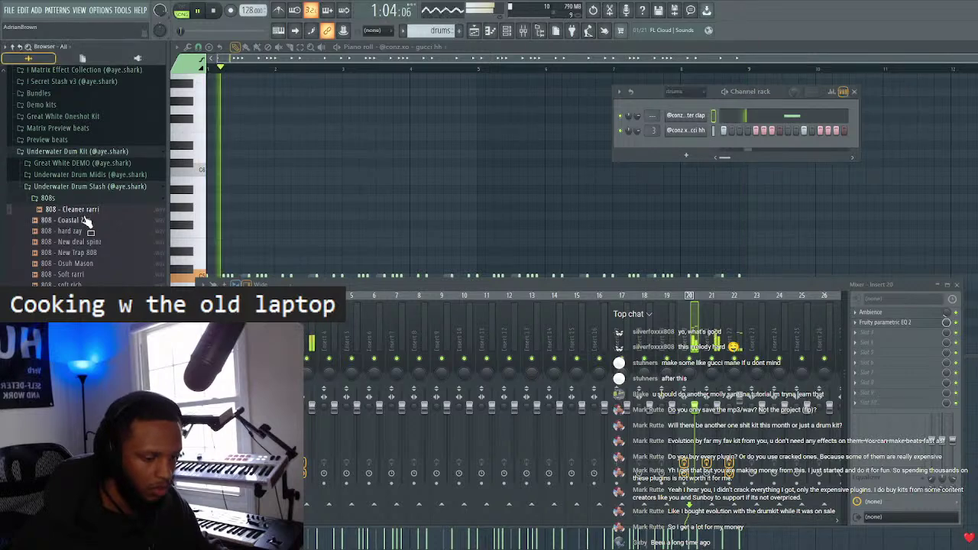
{"action": "left_click", "coordinate": [83, 222]}
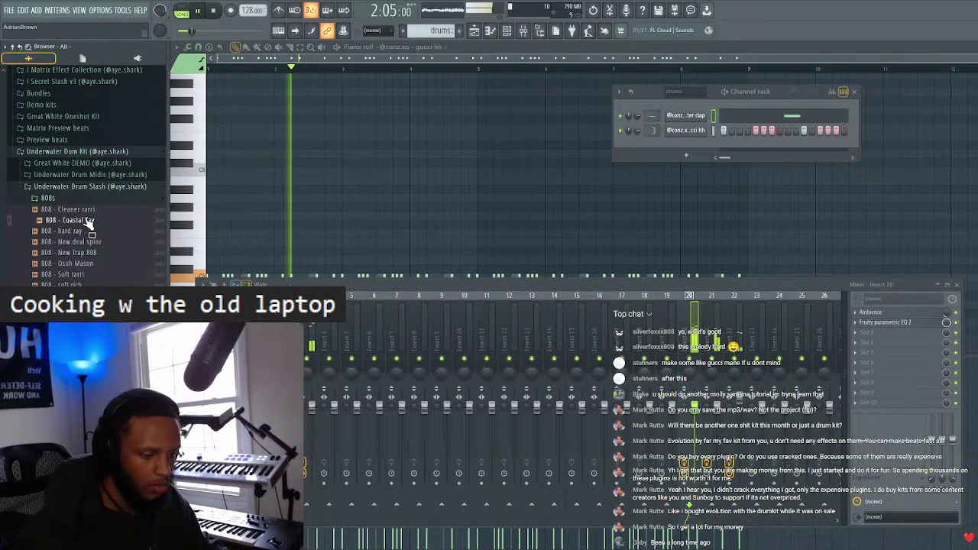
{"action": "left_click_drag", "start_coordinate": [87, 222], "coordinate": [687, 120]}
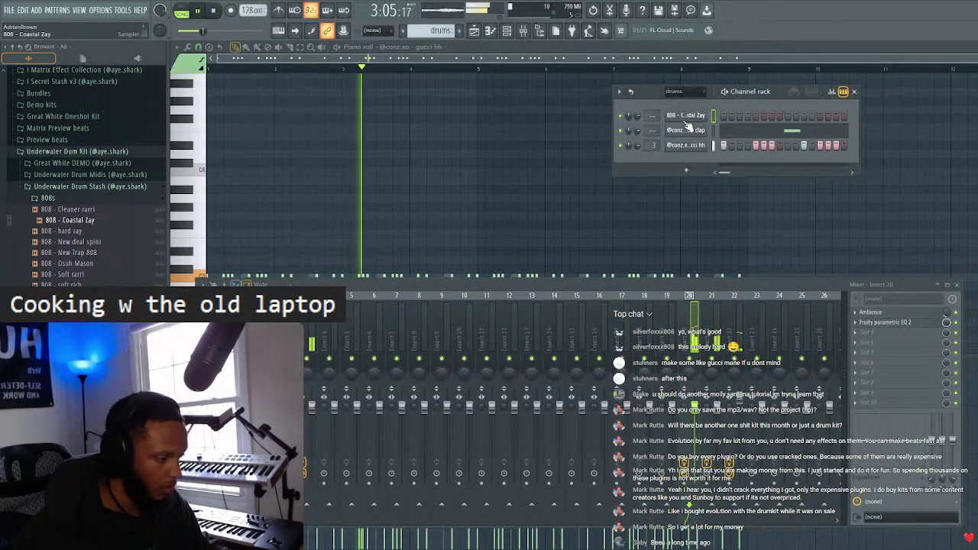
{"action": "left_click", "coordinate": [243, 115]}
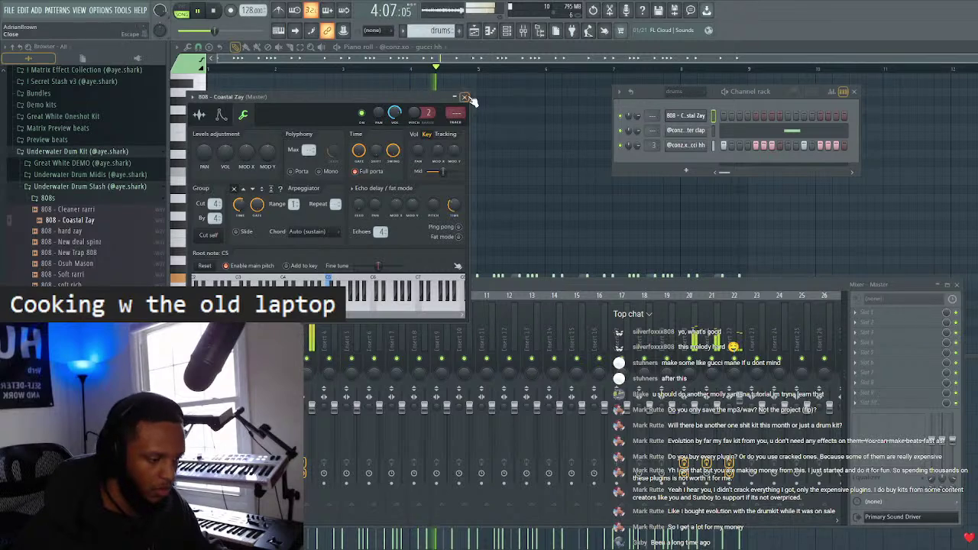
{"action": "left_click", "coordinate": [464, 98]}
- Place short D7 notes across bars 1–4 in the 808 - Coastal Zay piano roll and duplicate the pattern into bars 5–8
{"action": "left_click", "coordinate": [393, 46]}
{"action": "left_click", "coordinate": [414, 97]}
{"action": "left_click", "coordinate": [408, 47]}
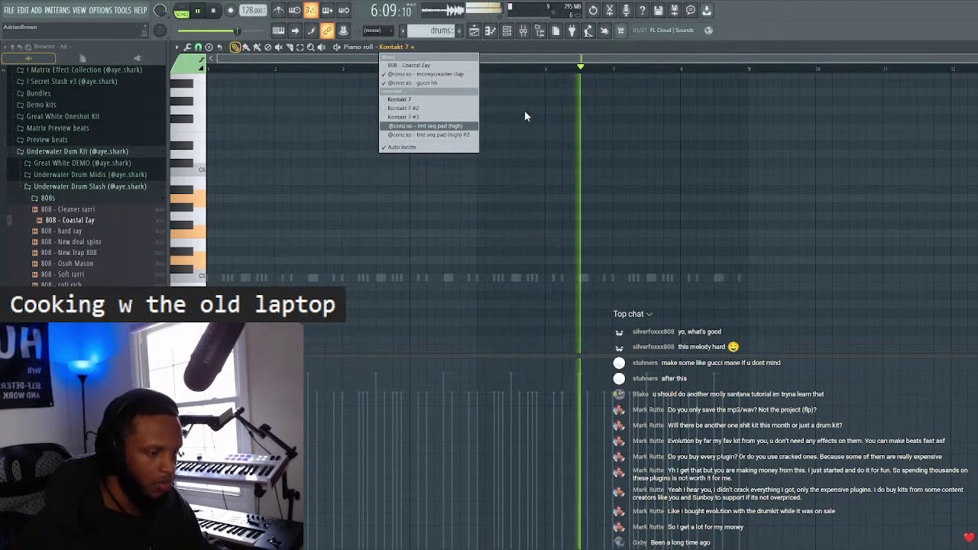
{"action": "left_click", "coordinate": [409, 65]}
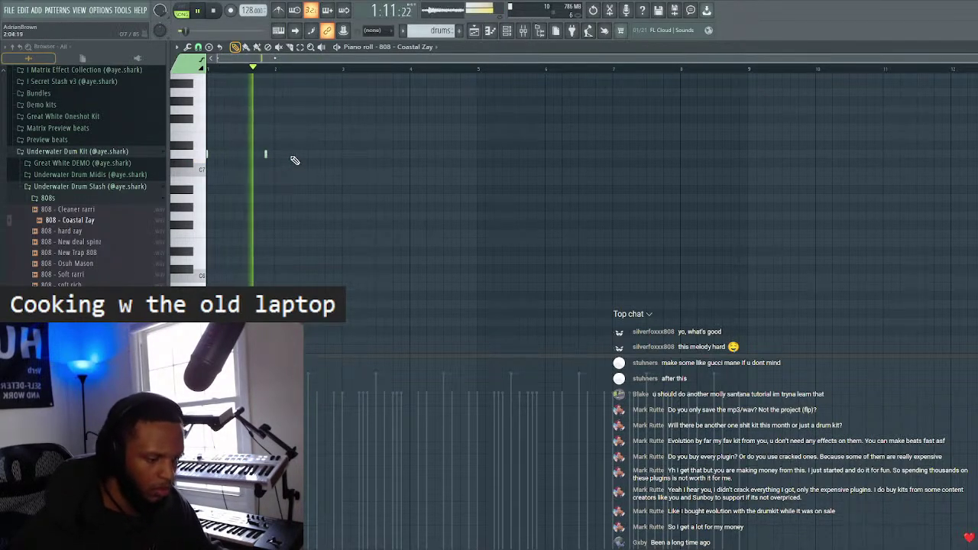
{"action": "key", "text": "space"}
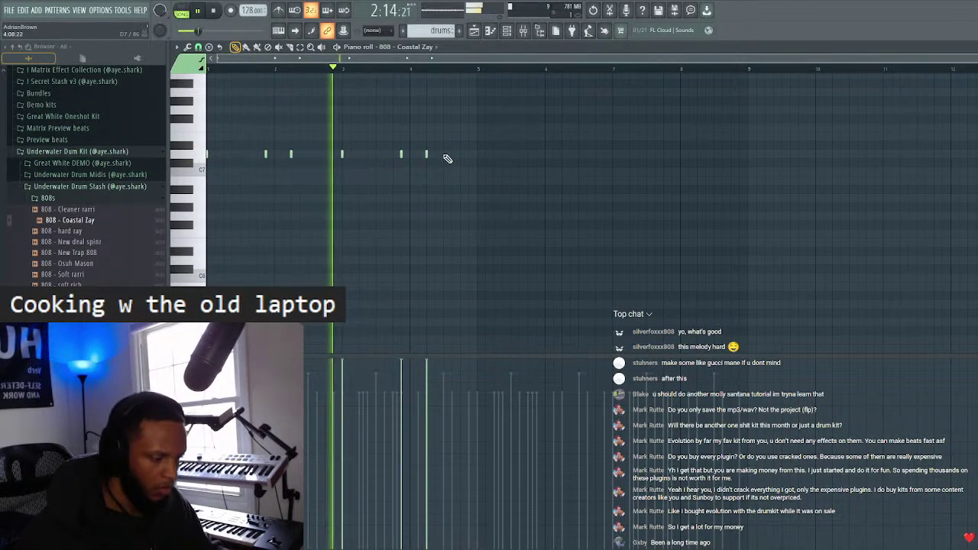
{"action": "left_click", "coordinate": [445, 155]}
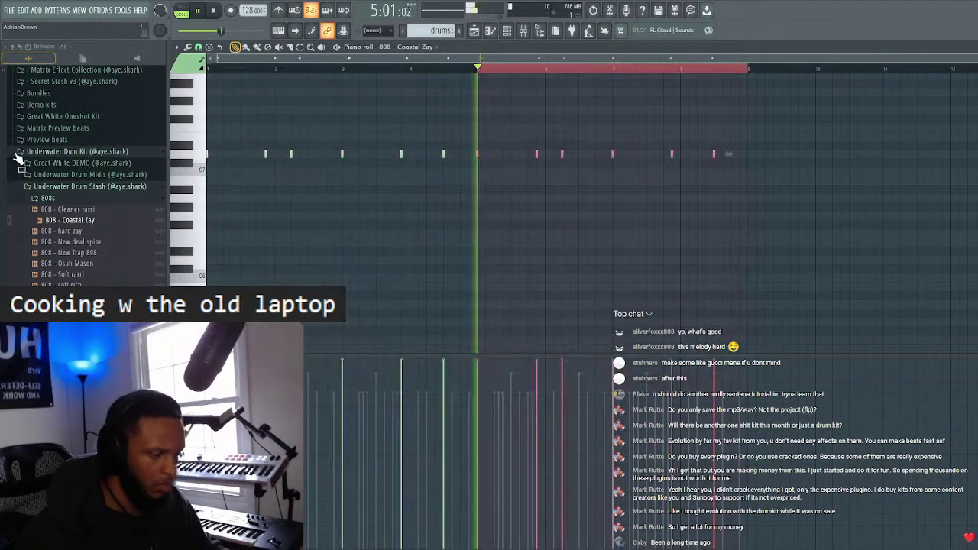
- Duplicate the 808 notes into the following four bars and lower the 808 notes by two octaves
{"action": "key", "text": "ctrl+b"}
{"action": "key", "text": "ctrl+Down"}
{"action": "key", "text": "ctrl+Down"}
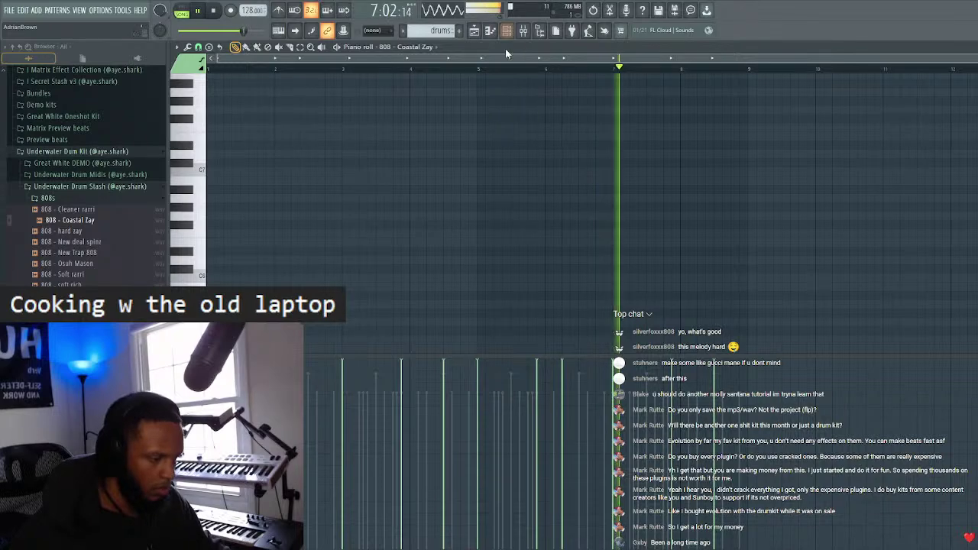
- Add a slight gain boost of about 3% to the 808 - Coastal Zay sample in its sampler settings
{"action": "key", "text": "F6"}
{"action": "left_click", "coordinate": [686, 116]}
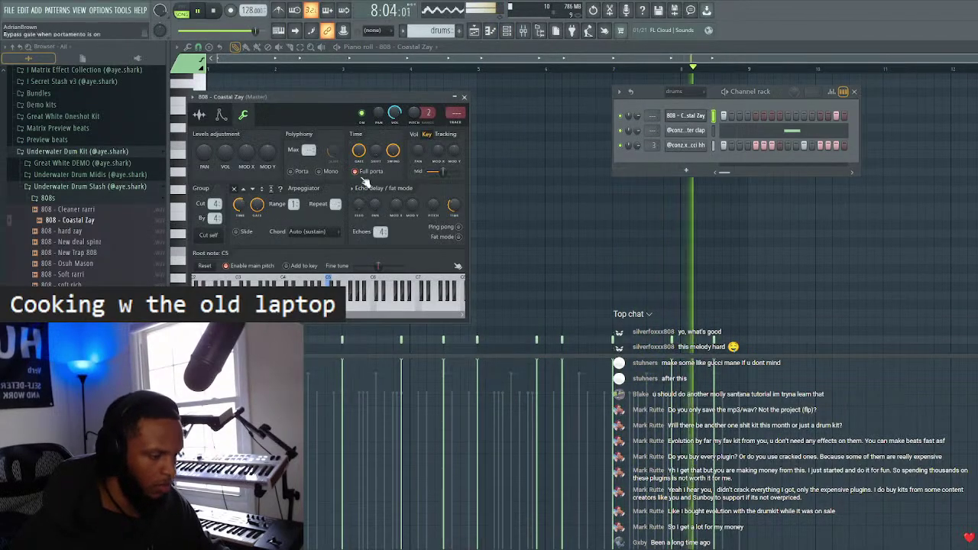
{"action": "left_click", "coordinate": [199, 114]}
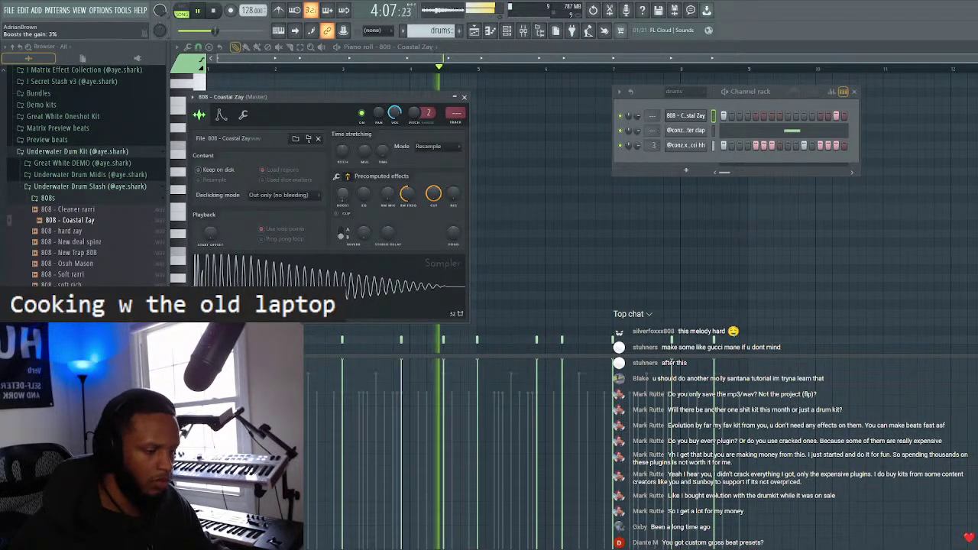
{"action": "left_click", "coordinate": [464, 97]}
- Load the Go to master mixer track state onto the Master track, leaving only the piano roll open
{"action": "key", "text": "F9"}
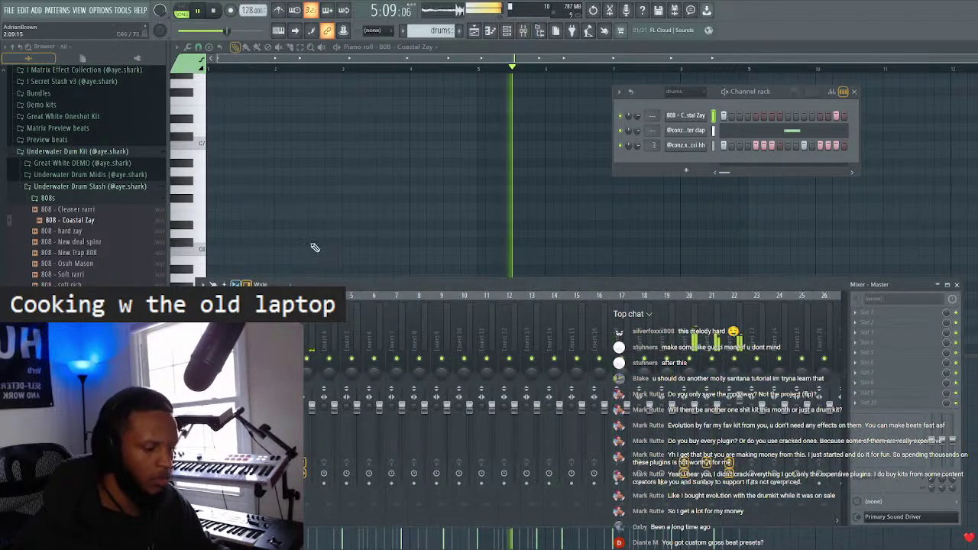
{"action": "right_click", "coordinate": [243, 269]}
{"action": "mouse_move", "coordinate": [325, 327]}
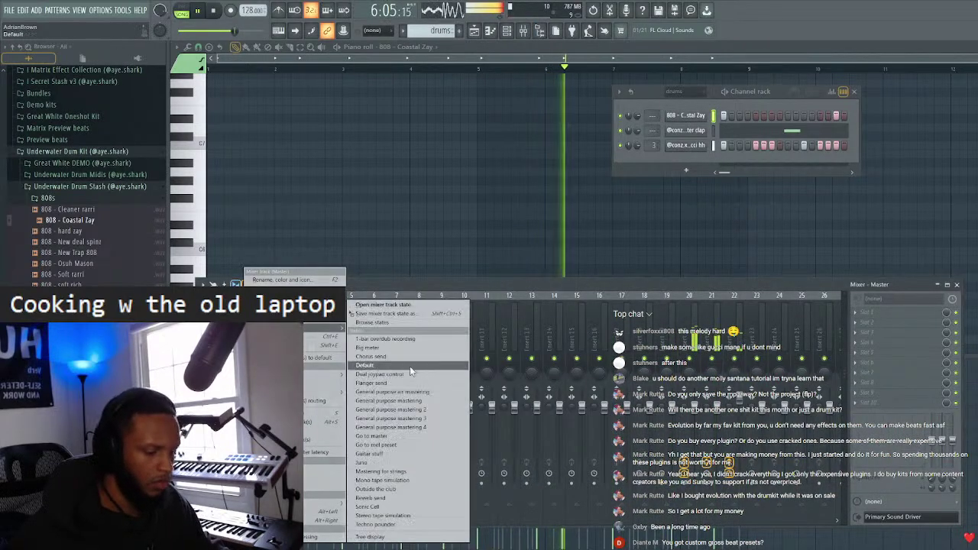
{"action": "left_click", "coordinate": [409, 437]}
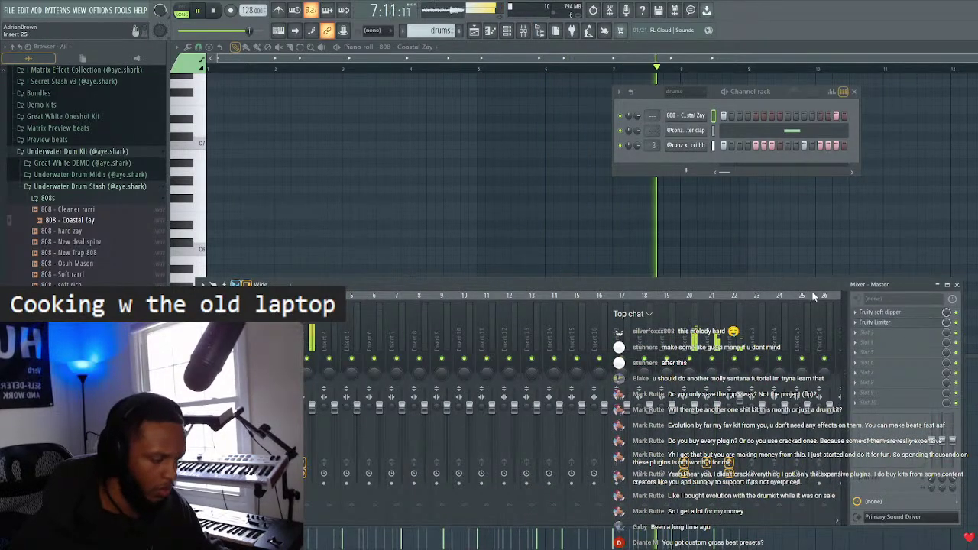
{"action": "left_click", "coordinate": [958, 286]}
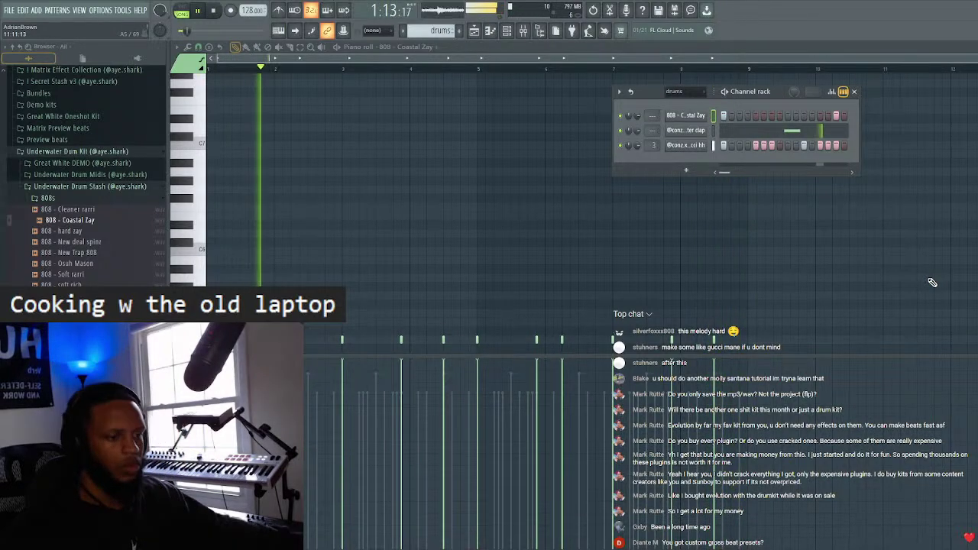
{"action": "key", "text": "F6"}
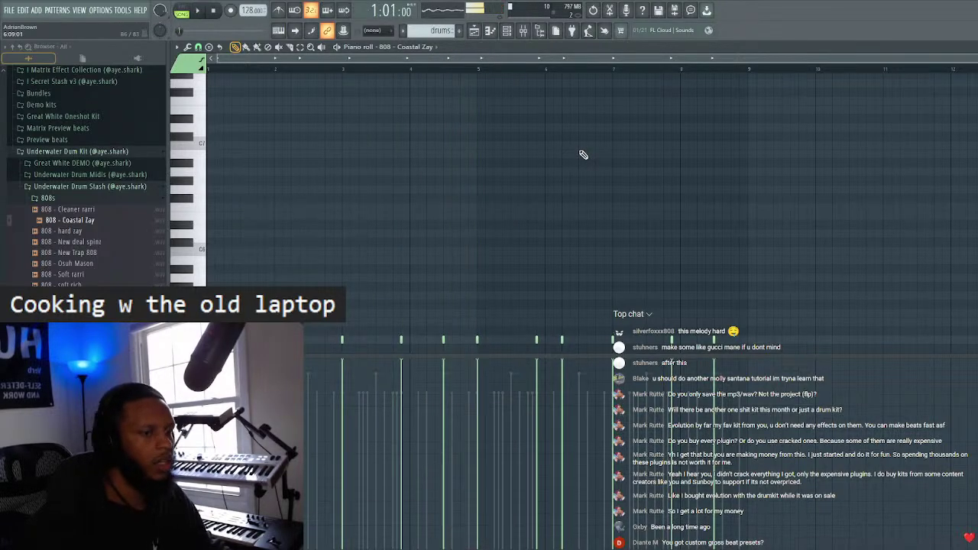
- Examine the Matrix Effect Collection folders, including the Gross Beat, melody, MIDI, mixer preset and Portal banks
{"action": "left_click", "coordinate": [89, 186]}
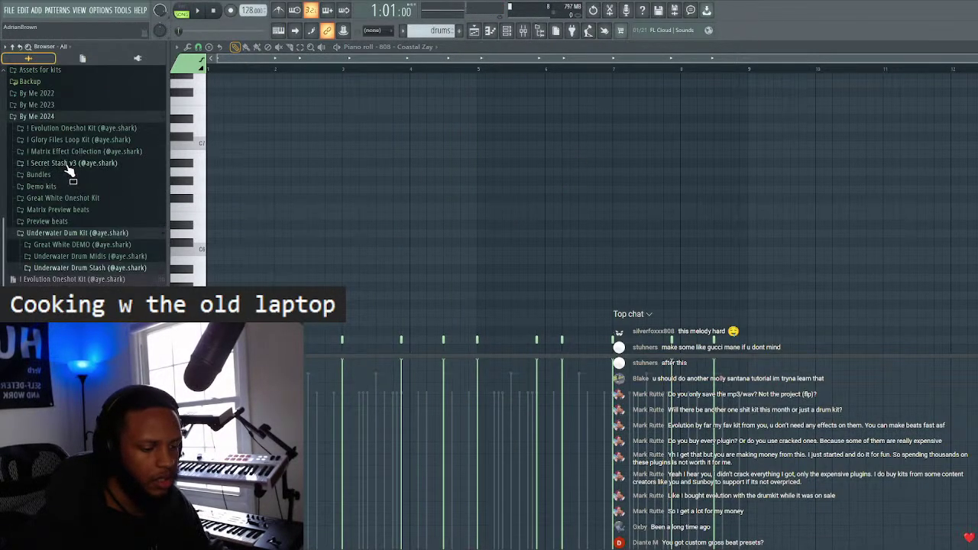
{"action": "left_click", "coordinate": [80, 229]}
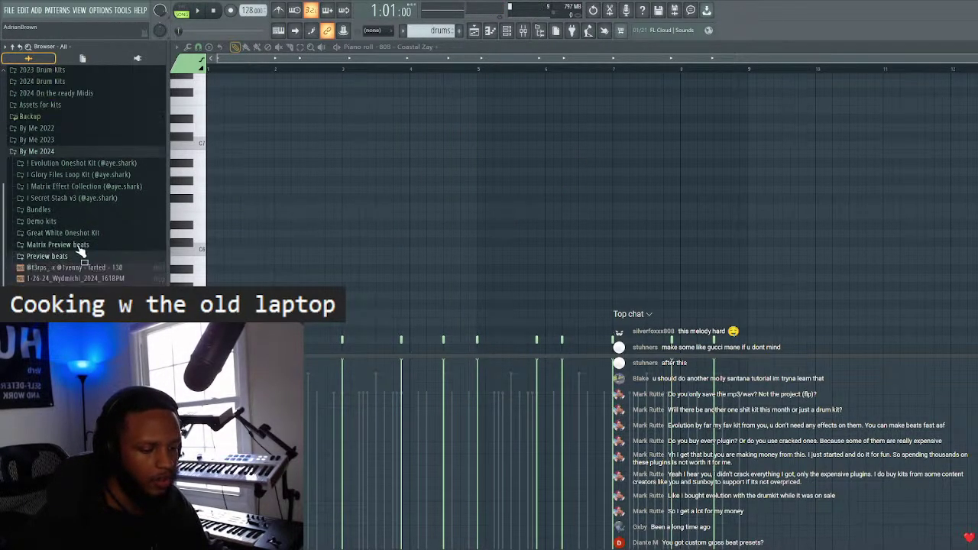
{"action": "left_click", "coordinate": [100, 190]}
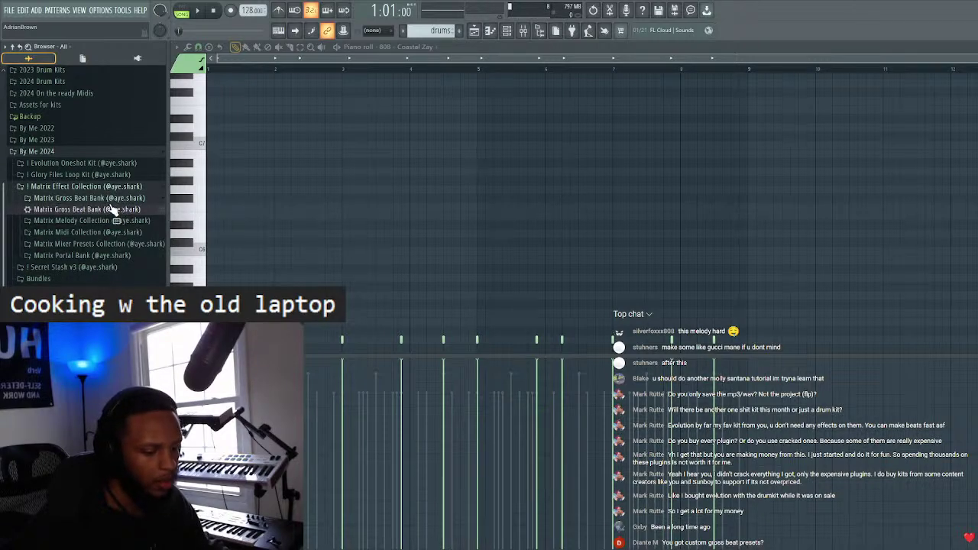
{"action": "left_click", "coordinate": [99, 209]}
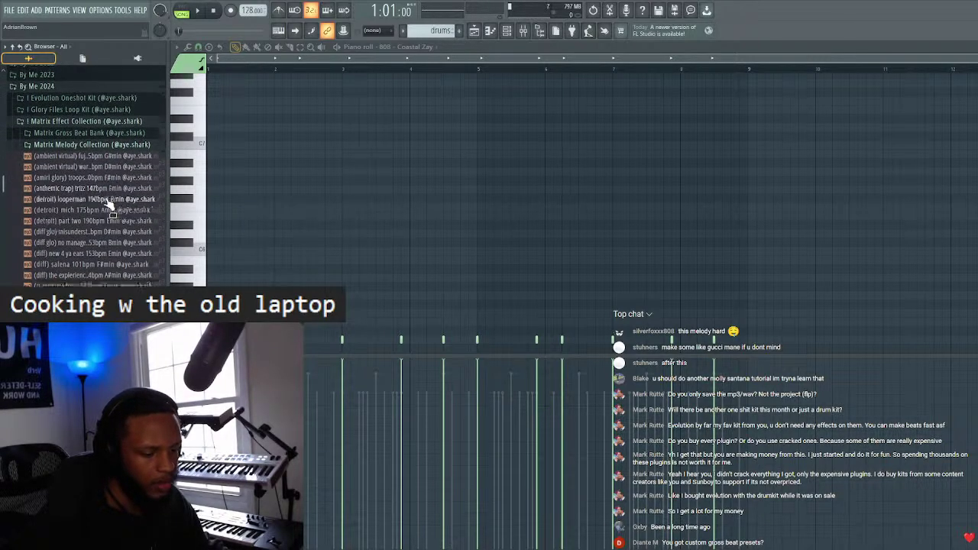
{"action": "left_click", "coordinate": [97, 216]}
{"action": "left_click", "coordinate": [89, 228]}
{"action": "left_click", "coordinate": [89, 228]}
{"action": "scroll", "coordinate": [88, 177], "scroll_direction": "down", "scroll_amount": 3}
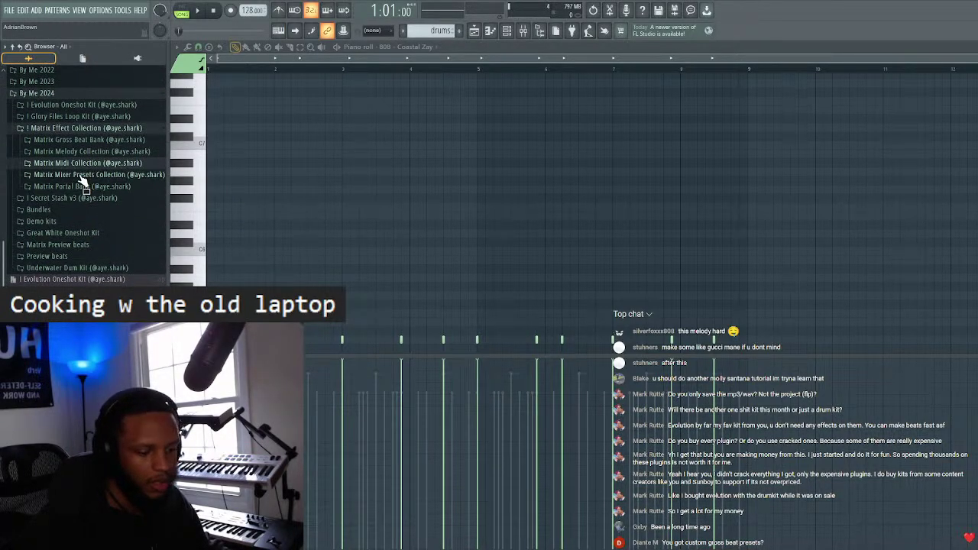
{"action": "left_click", "coordinate": [82, 180]}
{"action": "scroll", "coordinate": [96, 194], "scroll_direction": "down", "scroll_amount": 5}
{"action": "scroll", "coordinate": [96, 195], "scroll_direction": "up", "scroll_amount": 6}
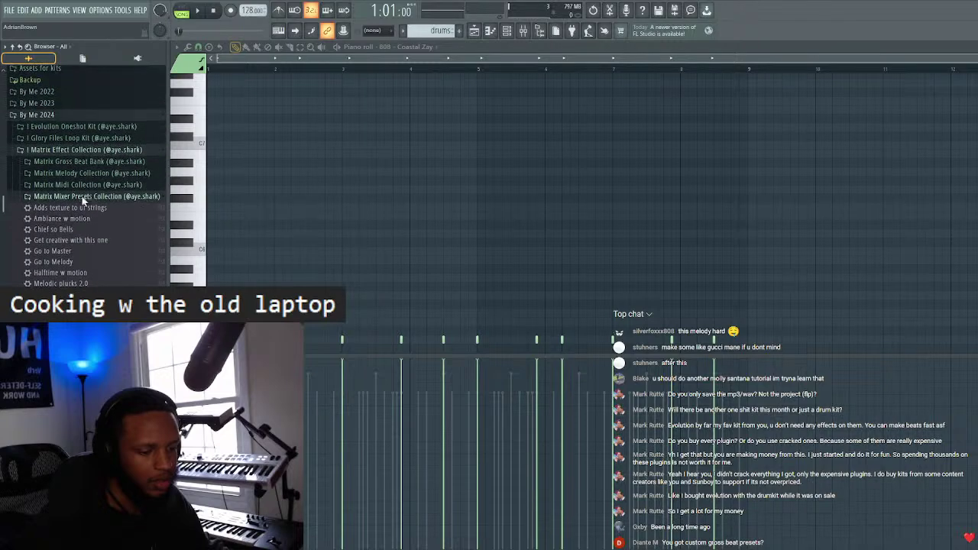
{"action": "left_click", "coordinate": [83, 198]}
{"action": "scroll", "coordinate": [104, 224], "scroll_direction": "down", "scroll_amount": 1}
{"action": "left_click", "coordinate": [100, 187]}
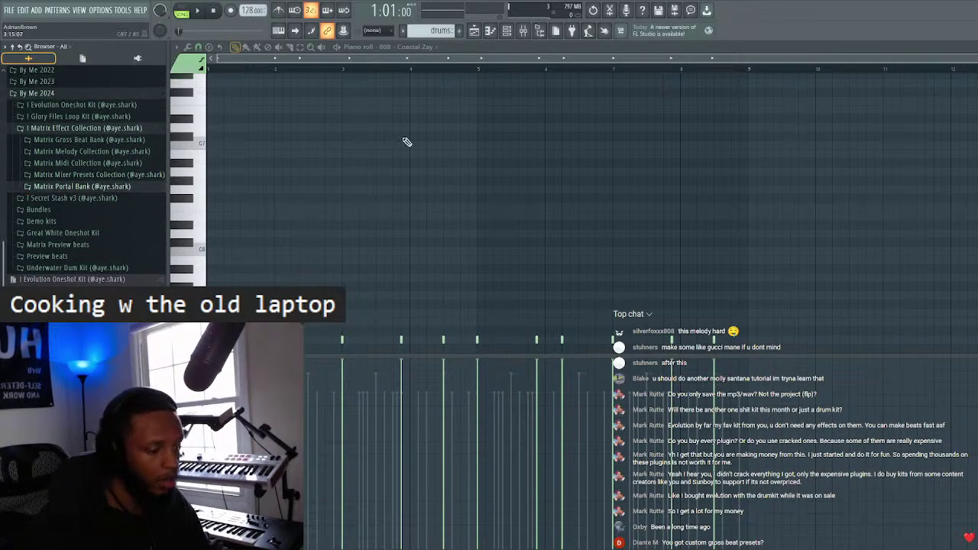
{"action": "left_click", "coordinate": [527, 30]}
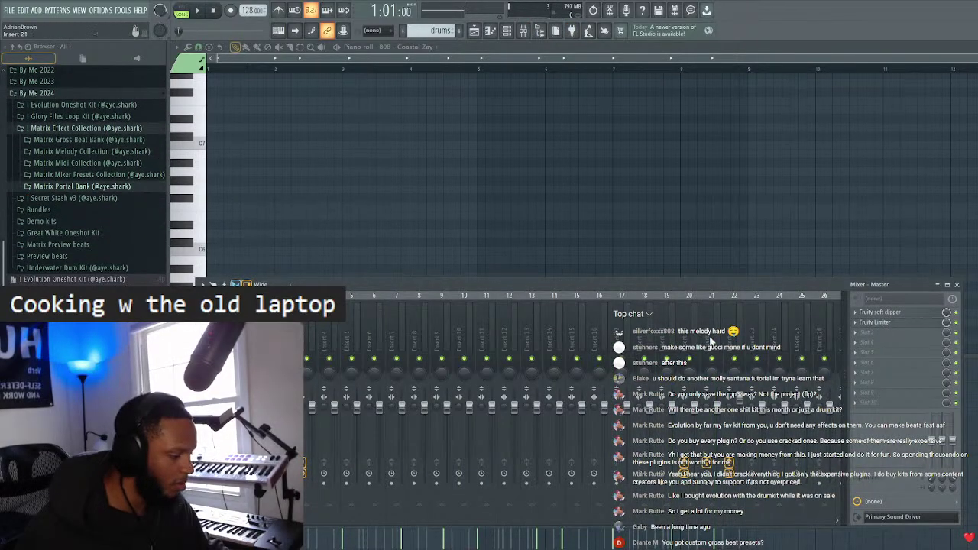
{"action": "left_click", "coordinate": [957, 285]}
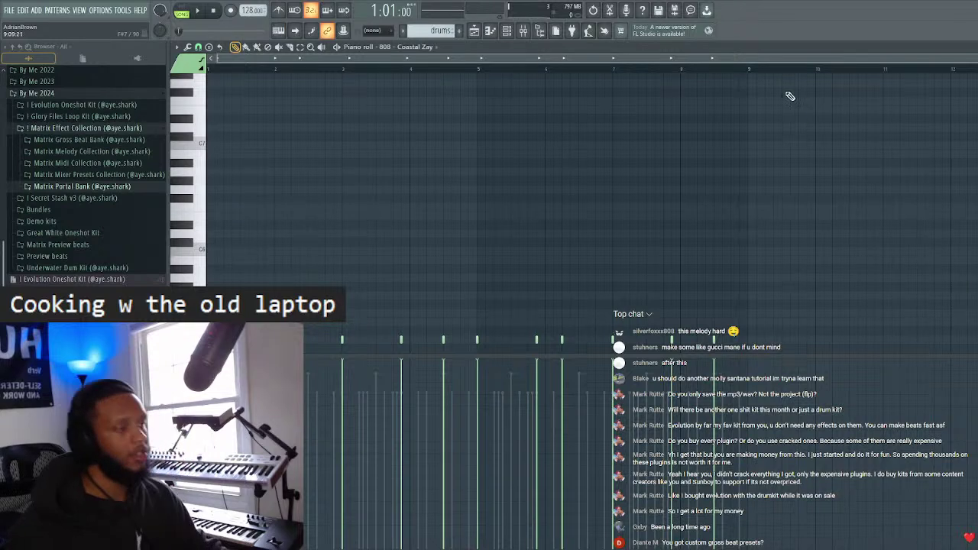
{"action": "scroll", "coordinate": [790, 96], "scroll_direction": "up", "scroll_amount": 1}
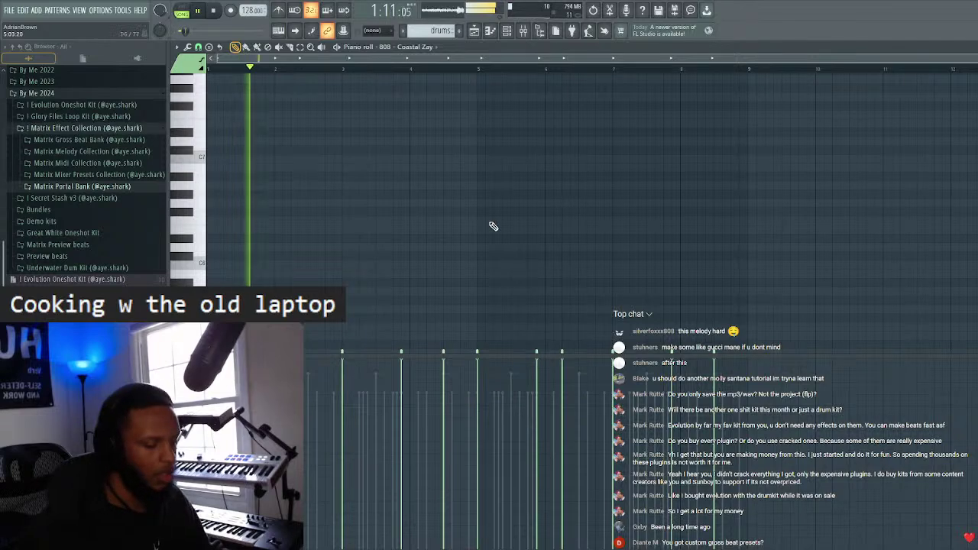
{"action": "scroll", "coordinate": [489, 198], "scroll_direction": "down", "scroll_amount": 4}
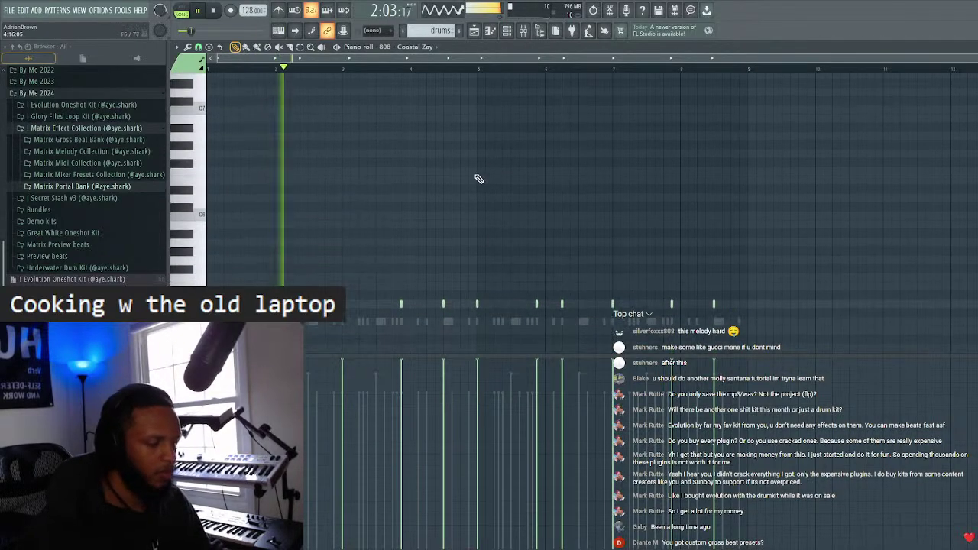
- Add the oh - pbs kids open hat from the Underwater Drum Stash to the drums pattern as a new channel
{"action": "left_click", "coordinate": [475, 31]}
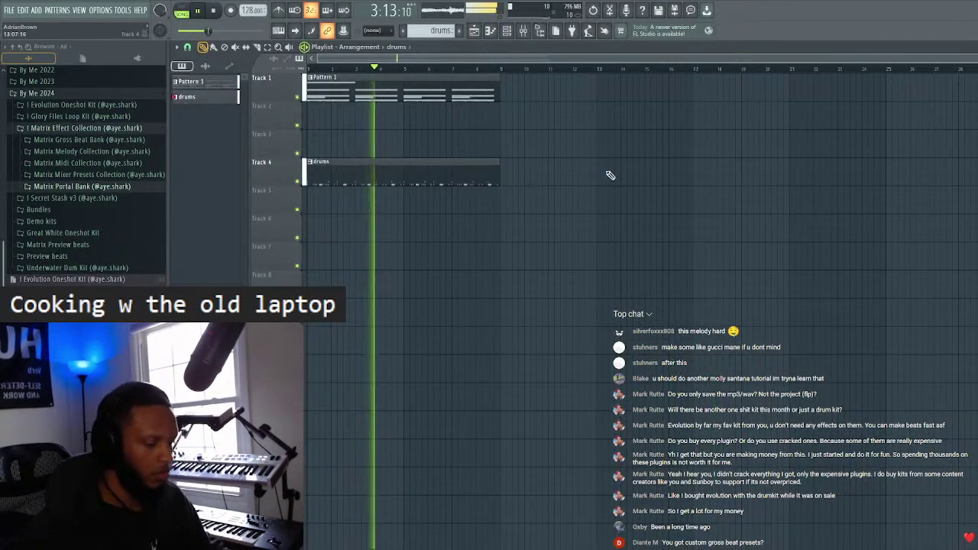
{"action": "left_click", "coordinate": [509, 30]}
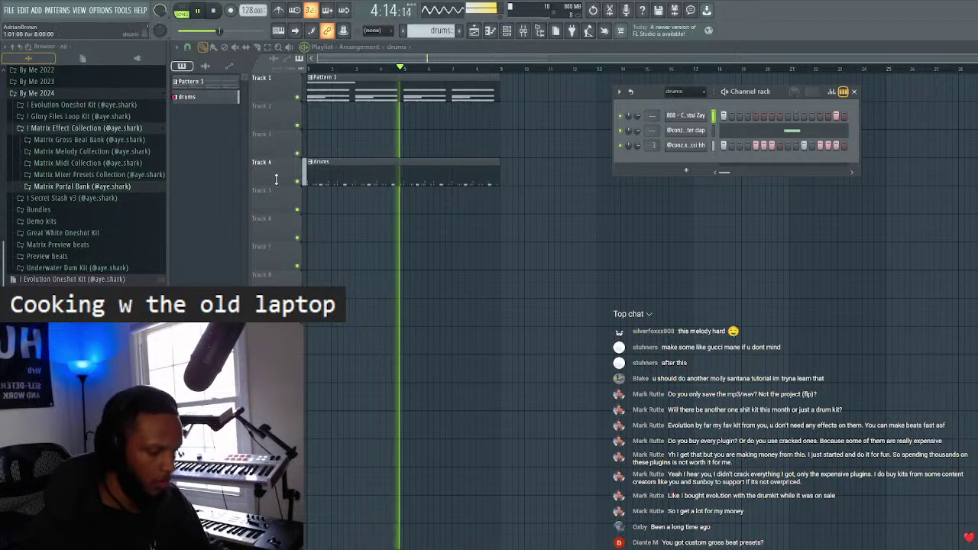
{"action": "left_click", "coordinate": [78, 267]}
{"action": "left_click", "coordinate": [99, 268]}
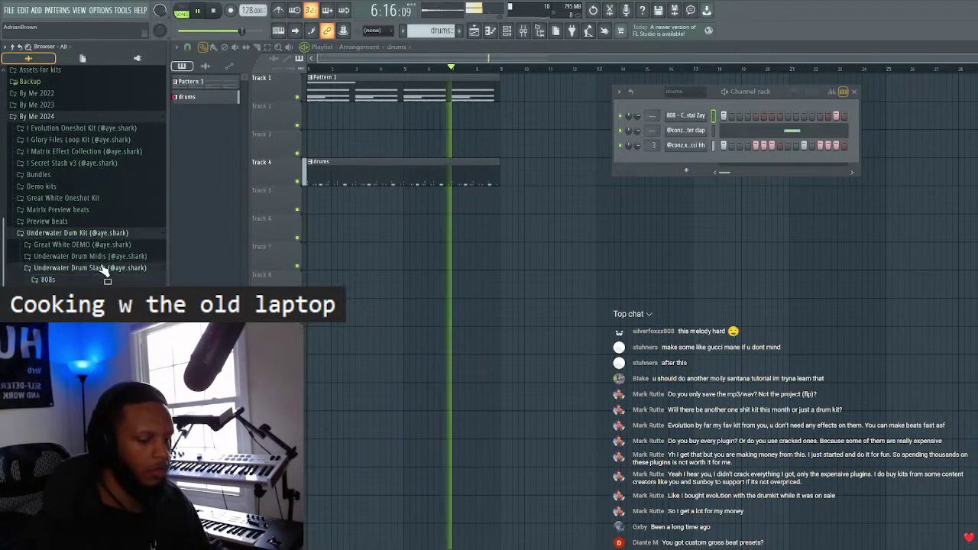
{"action": "left_click", "coordinate": [99, 279]}
{"action": "scroll", "coordinate": [84, 191], "scroll_direction": "down", "scroll_amount": 3}
{"action": "left_click", "coordinate": [72, 146]}
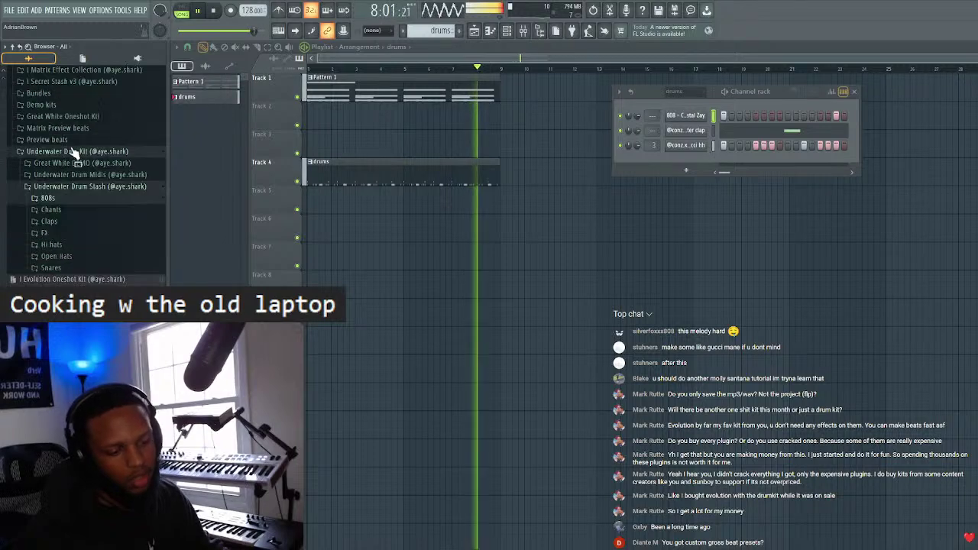
{"action": "left_click", "coordinate": [83, 258]}
{"action": "scroll", "coordinate": [86, 237], "scroll_direction": "down", "scroll_amount": 1}
{"action": "left_click", "coordinate": [95, 248]}
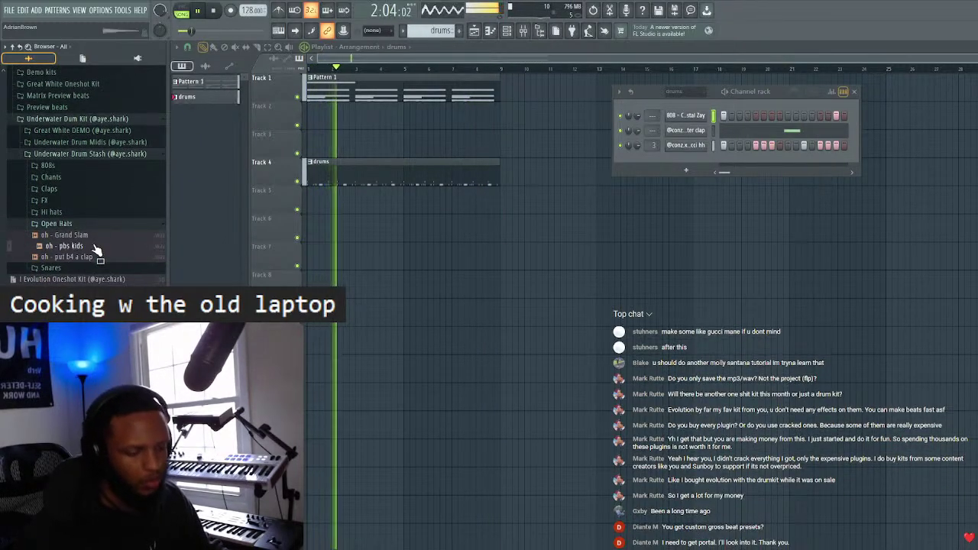
{"action": "left_click_drag", "start_coordinate": [685, 169], "coordinate": [636, 173]}
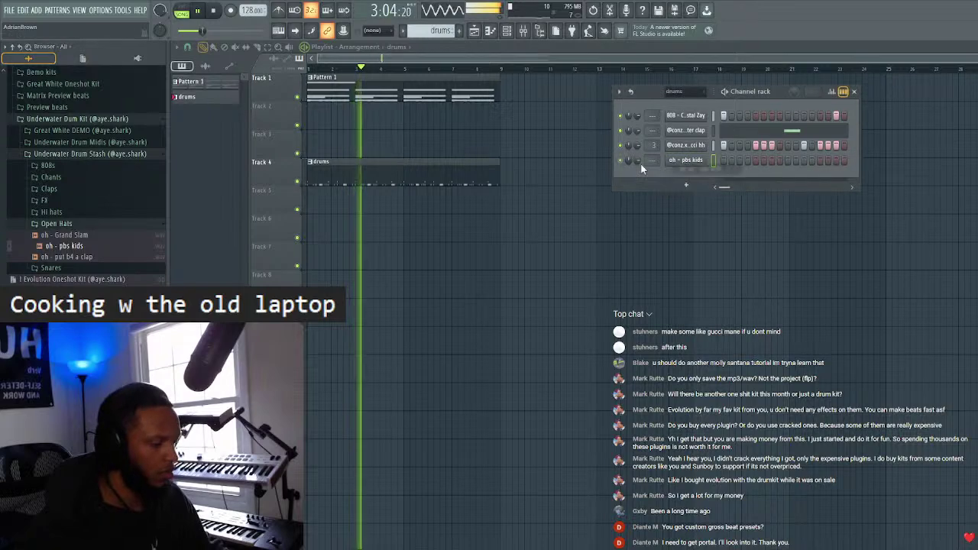
{"action": "left_click", "coordinate": [853, 92]}
- Place oh - pbs kids notes on C5 across the eight-bar drums pattern, following the 808 rhythm
{"action": "double_click", "coordinate": [398, 176]}
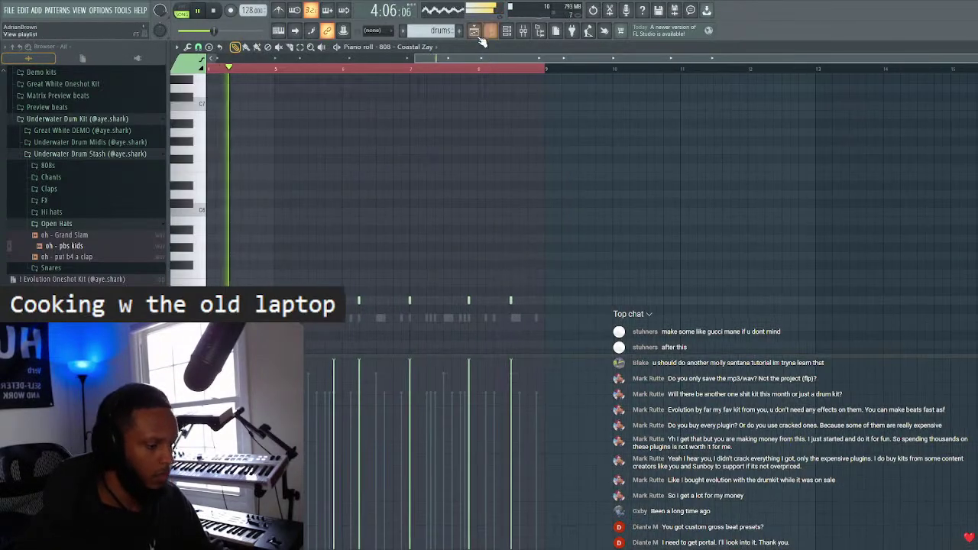
{"action": "left_click", "coordinate": [412, 46]}
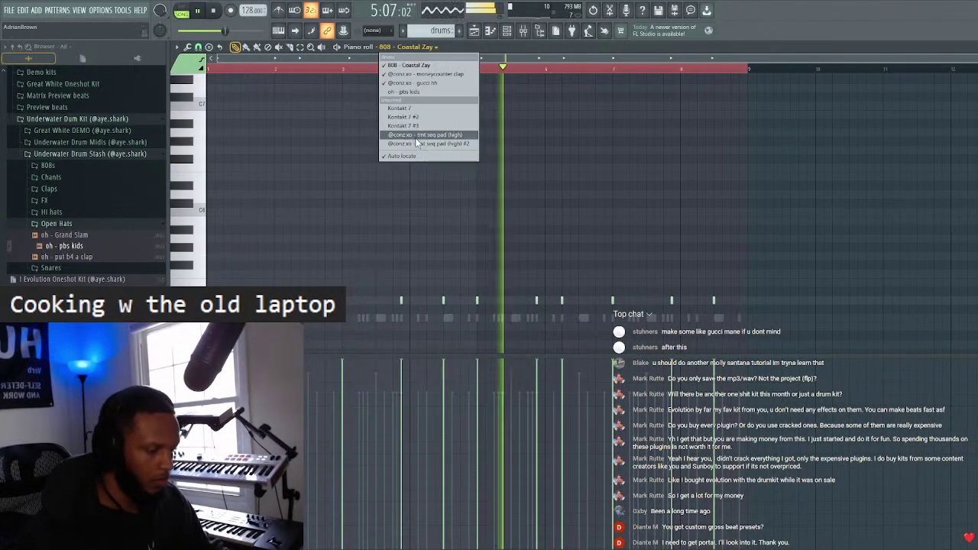
{"action": "left_click", "coordinate": [419, 92]}
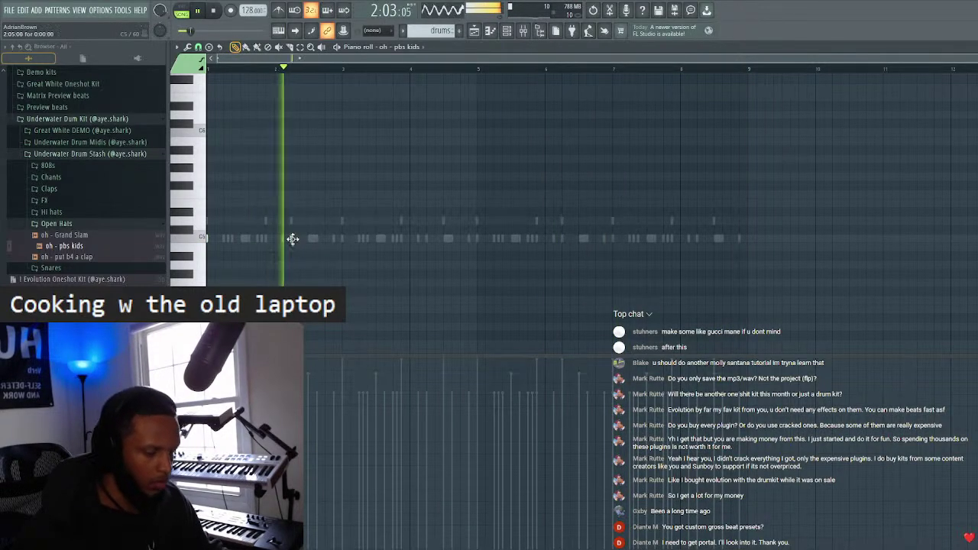
{"action": "left_click", "coordinate": [344, 239]}
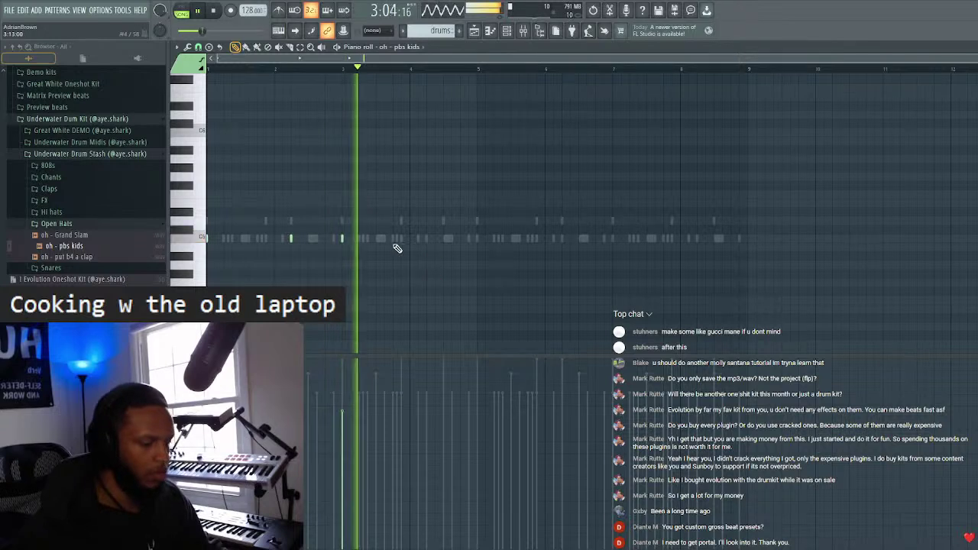
{"action": "left_click", "coordinate": [401, 238]}
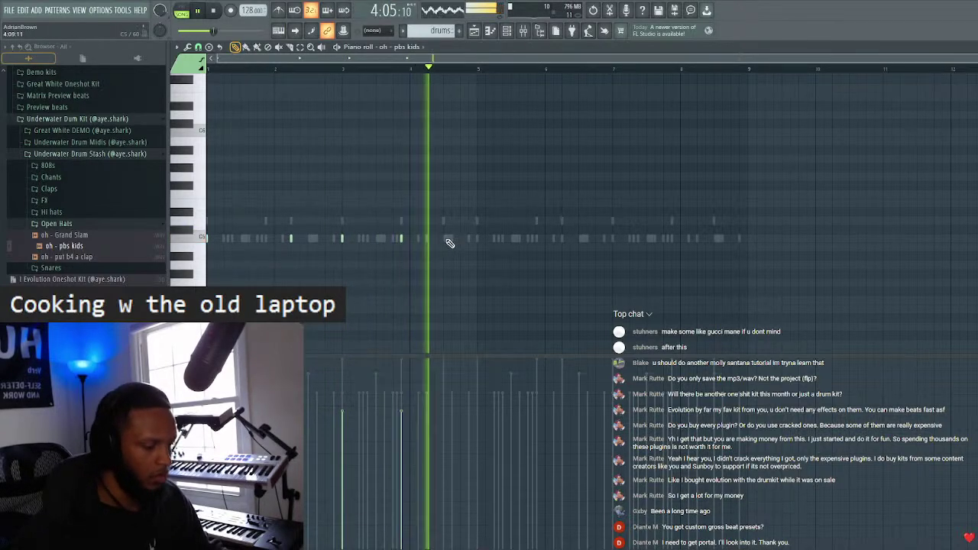
{"action": "left_click", "coordinate": [444, 239]}
{"action": "right_click", "coordinate": [444, 238]}
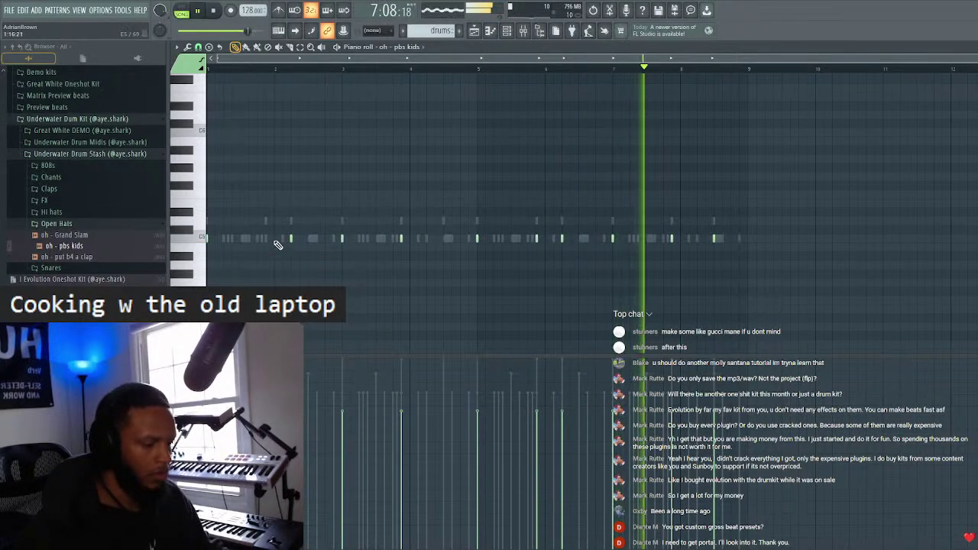
- Audition the snares in the Underwater Drum Stash and add Snare - more to it to the drums pattern as a new channel
{"action": "left_click", "coordinate": [69, 224]}
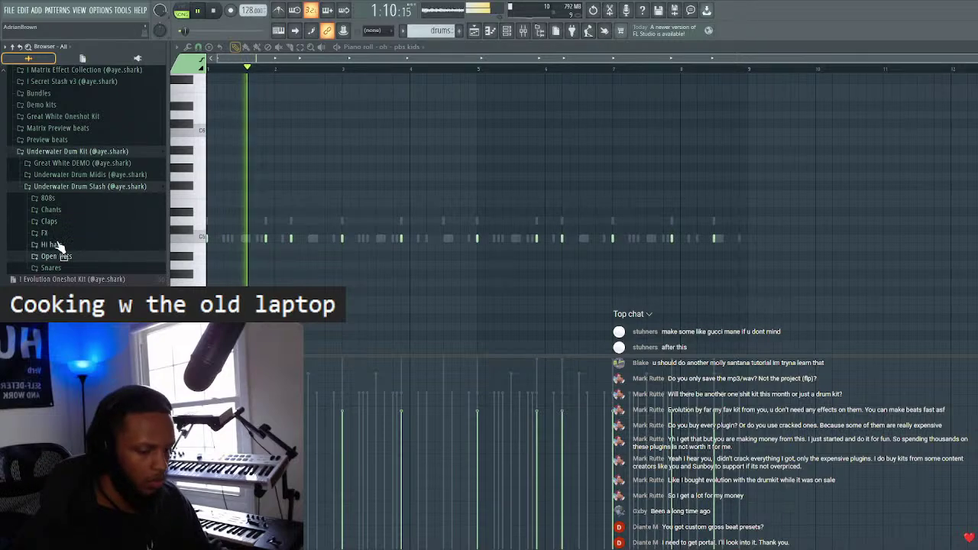
{"action": "left_click", "coordinate": [77, 211]}
{"action": "left_click", "coordinate": [72, 227]}
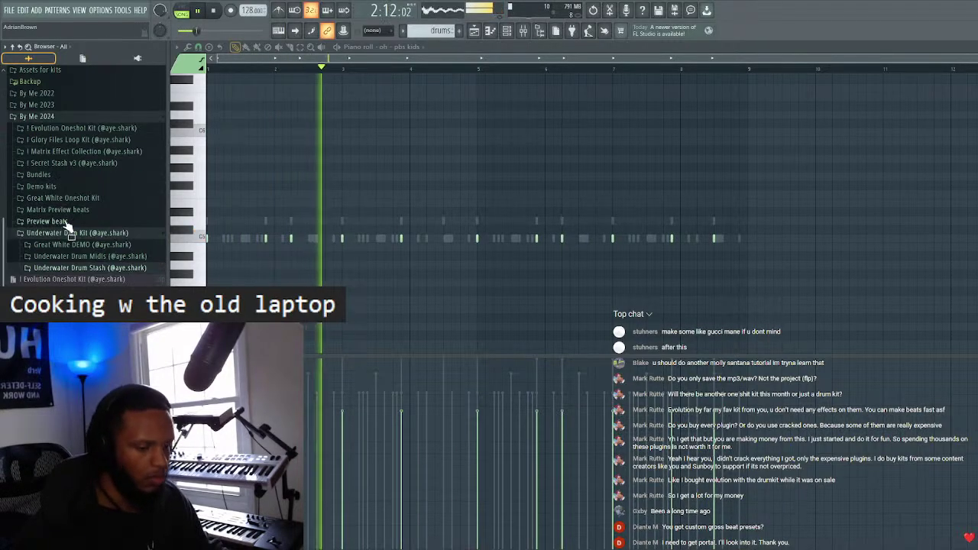
{"action": "left_click", "coordinate": [69, 267]}
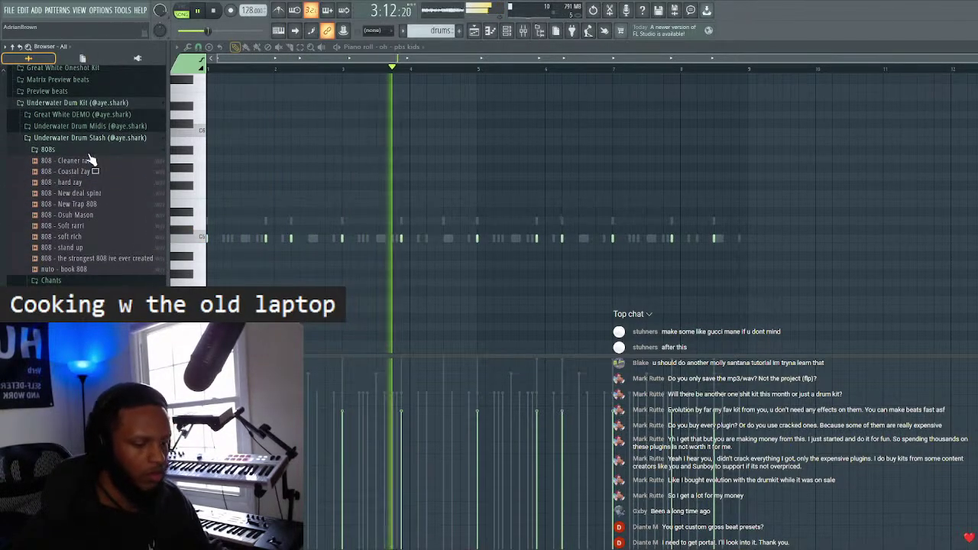
{"action": "scroll", "coordinate": [80, 243], "scroll_direction": "up", "scroll_amount": 3}
{"action": "left_click", "coordinate": [92, 252]}
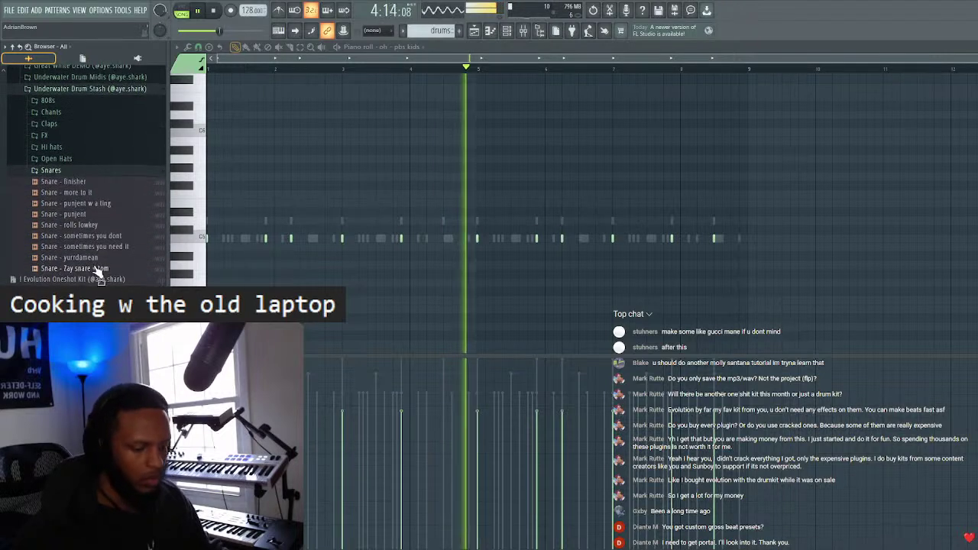
{"action": "left_click", "coordinate": [101, 259]}
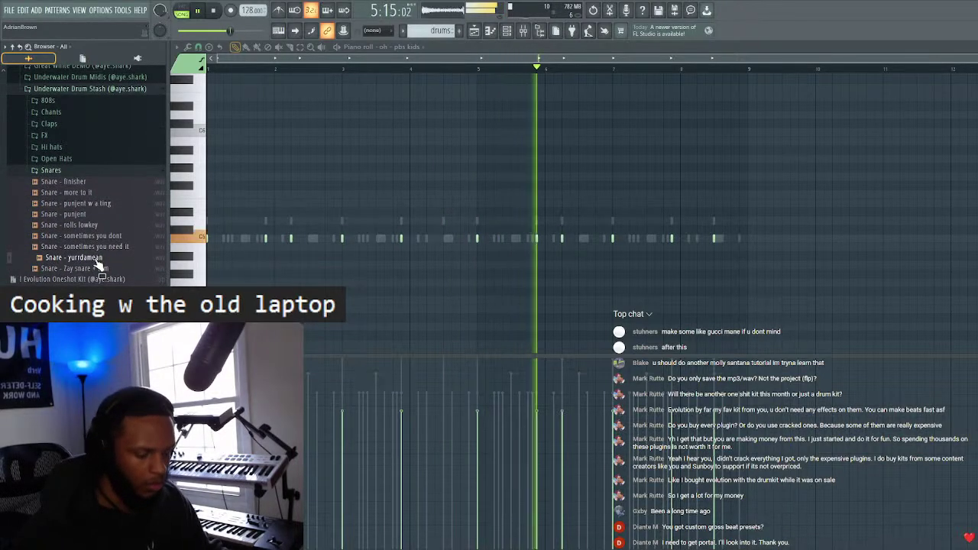
{"action": "left_click", "coordinate": [111, 236]}
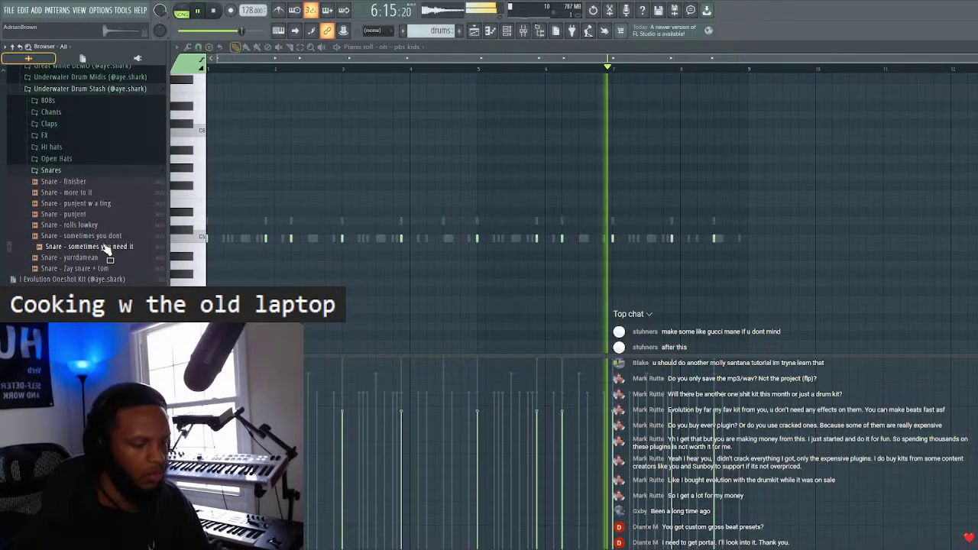
{"action": "left_click", "coordinate": [107, 225]}
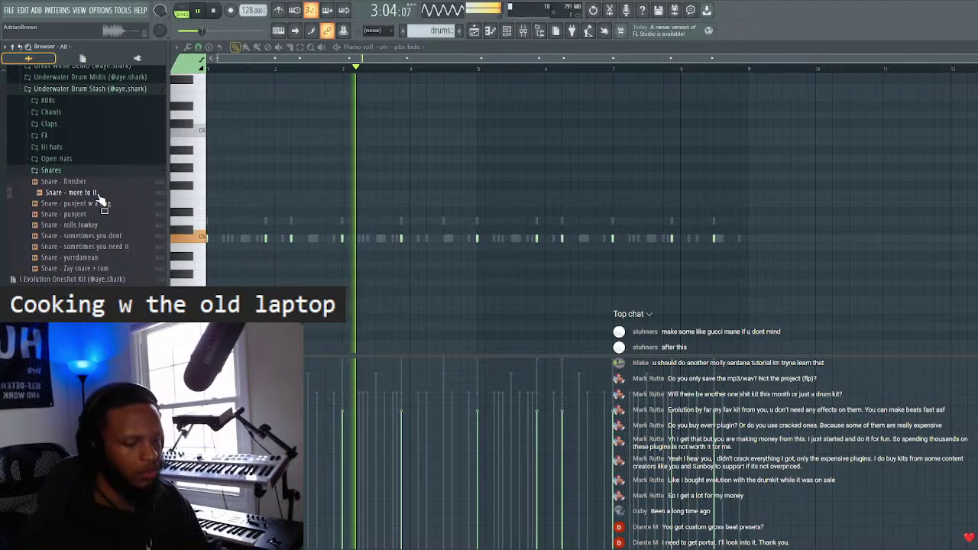
{"action": "key", "text": "F6"}
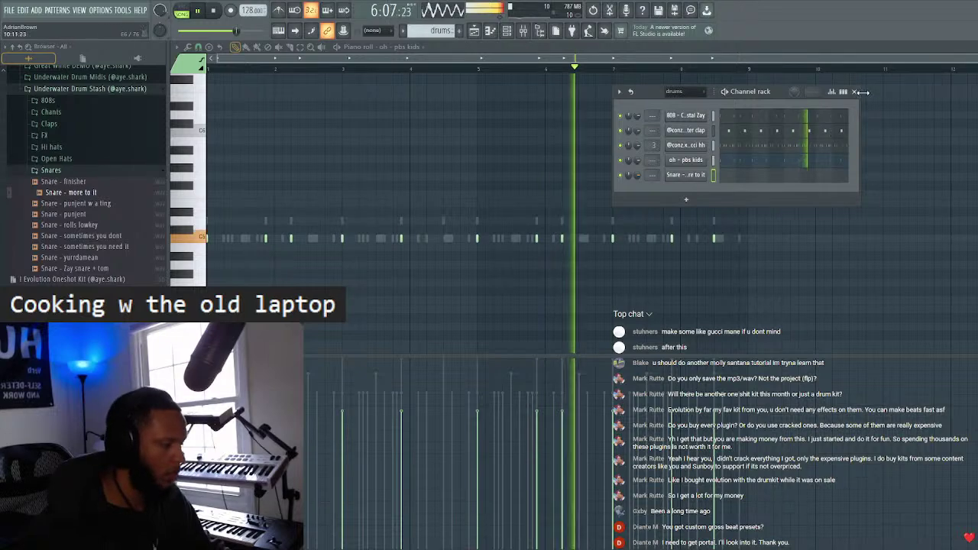
{"action": "key", "text": "F6"}
- Place a Snare - more to it note on C5 in bar 1 and duplicate the four-bar section so it repeats in bar 5
{"action": "left_click", "coordinate": [379, 46]}
{"action": "left_click", "coordinate": [426, 144]}
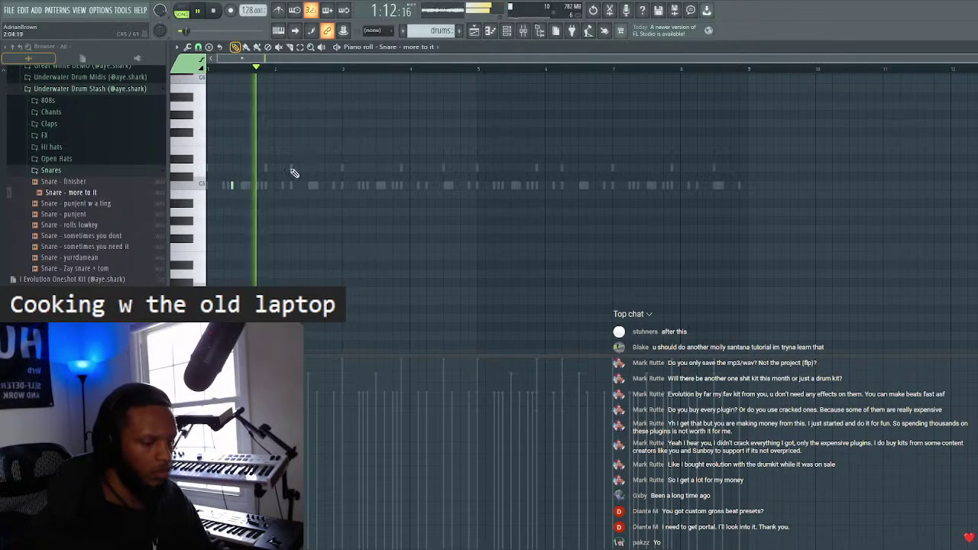
{"action": "left_click_drag", "start_coordinate": [347, 73], "coordinate": [460, 74]}
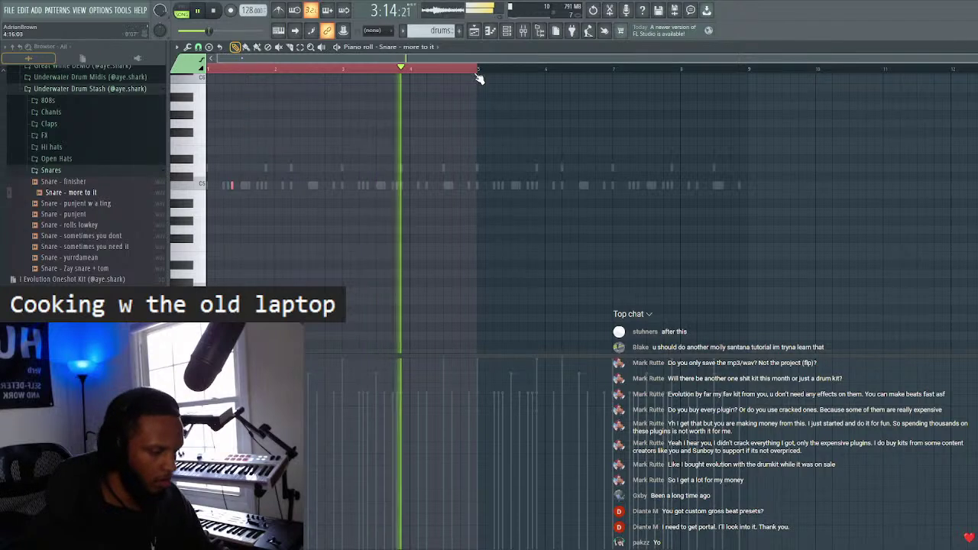
{"action": "left_click", "coordinate": [481, 76]}
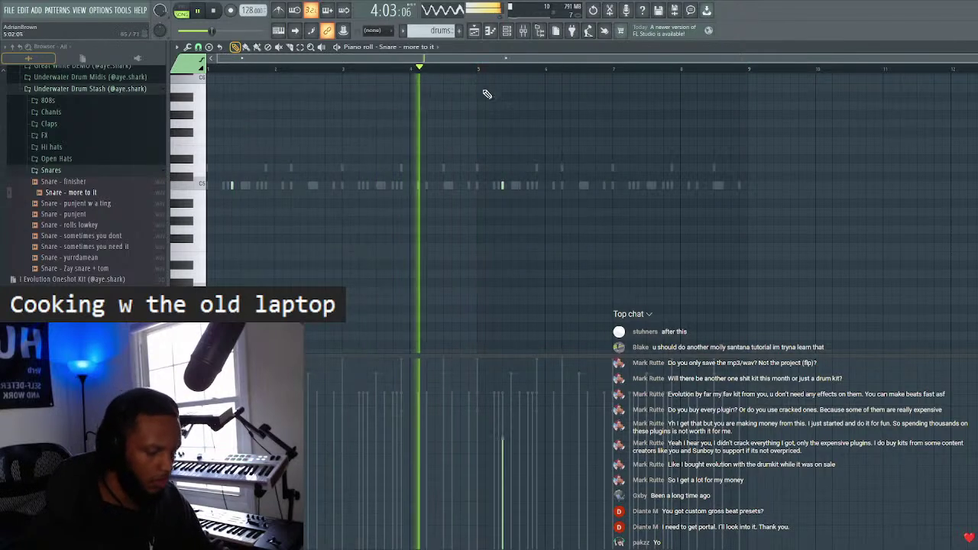
- Audition Snare - rolls lowkey from the Underwater Drum Stash against the drums pattern's existing channels
{"action": "left_click", "coordinate": [87, 225]}
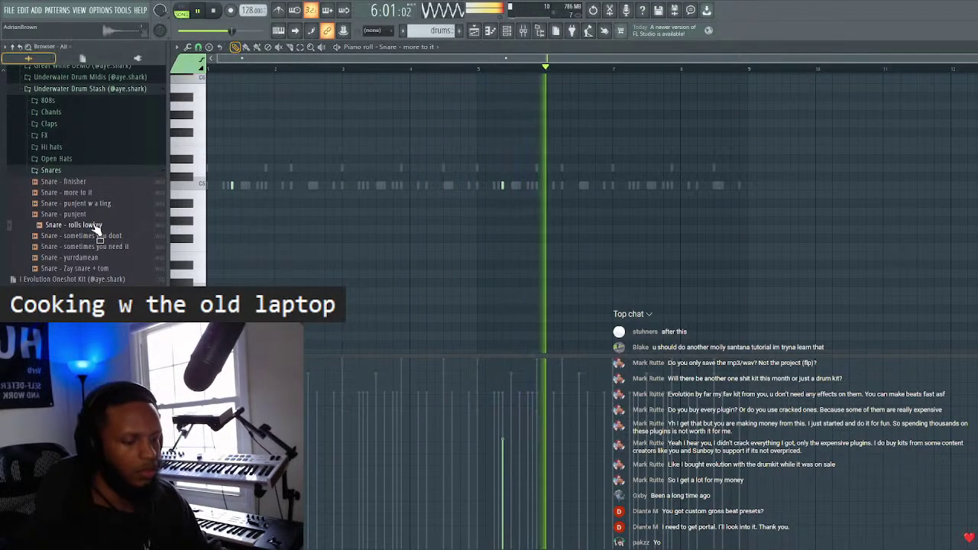
{"action": "left_click", "coordinate": [90, 214]}
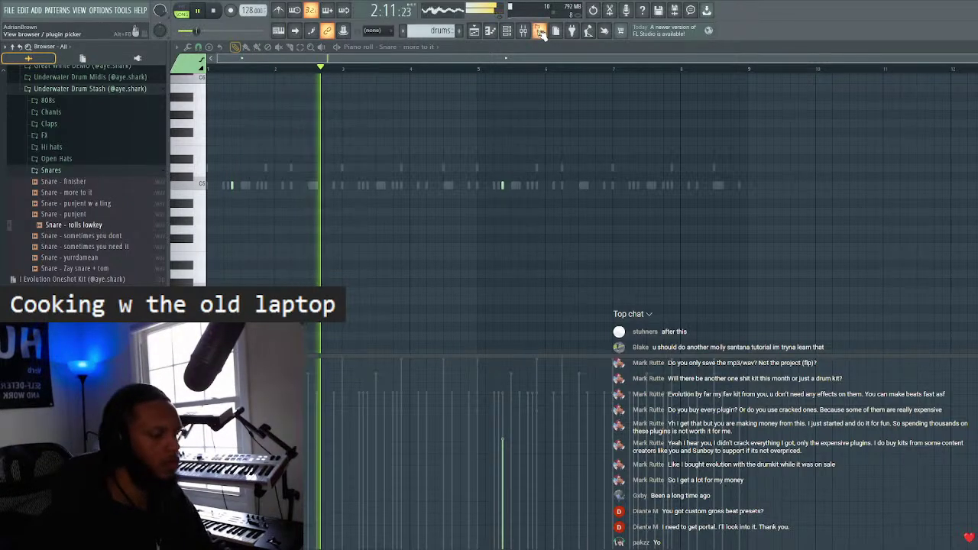
{"action": "key", "text": "F6"}
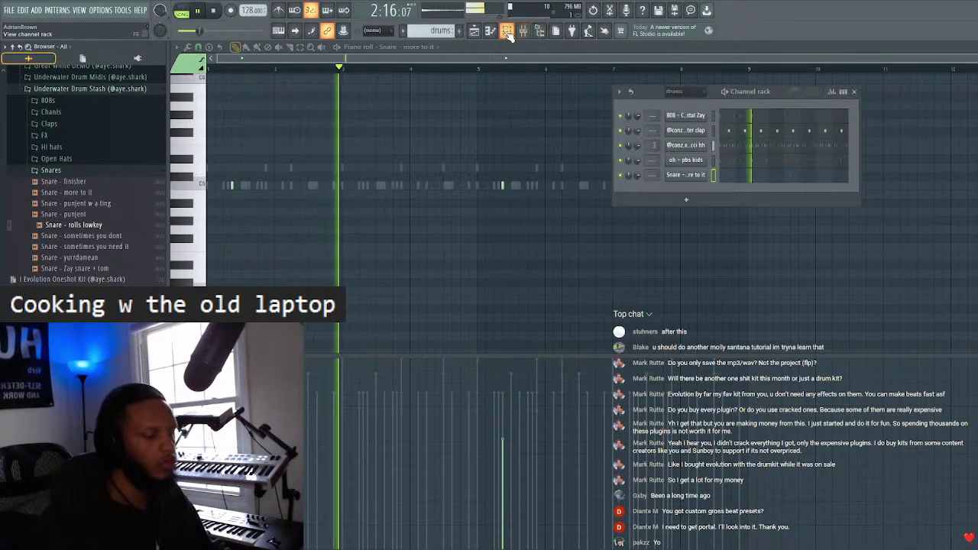
{"action": "left_click", "coordinate": [87, 226]}
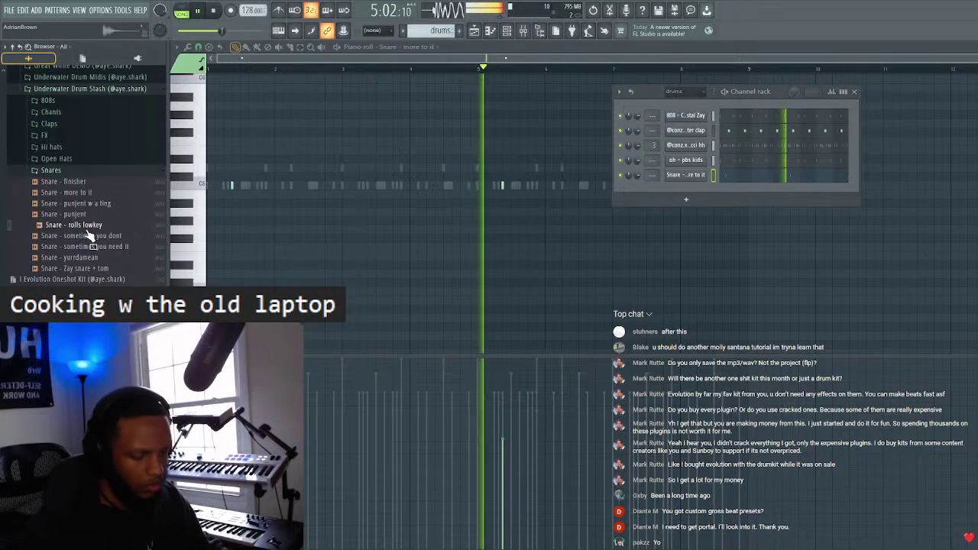
- Audition the chants in the Underwater Drum Stash and the Secret Stash v3 Vox + Chants folder, leaving only the piano roll open
{"action": "left_click", "coordinate": [53, 169]}
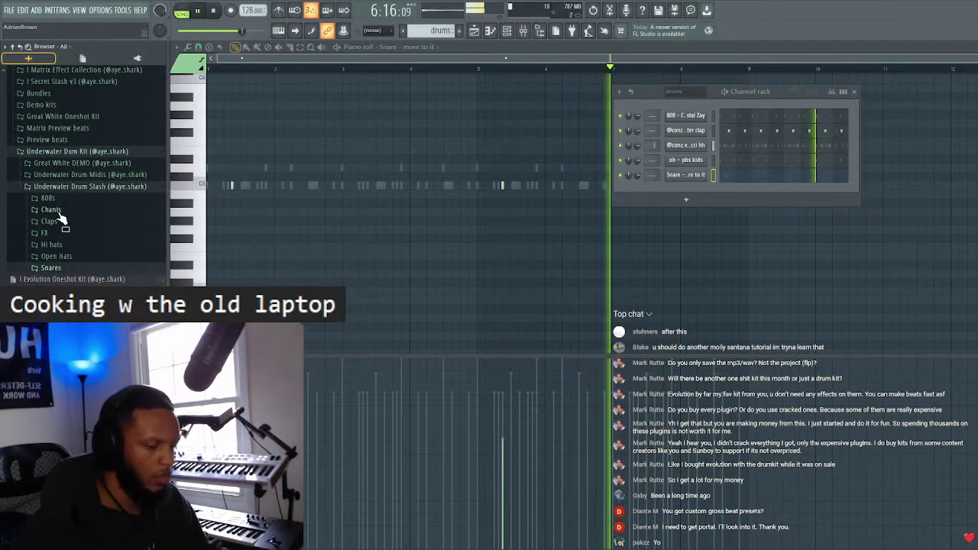
{"action": "left_click", "coordinate": [57, 209]}
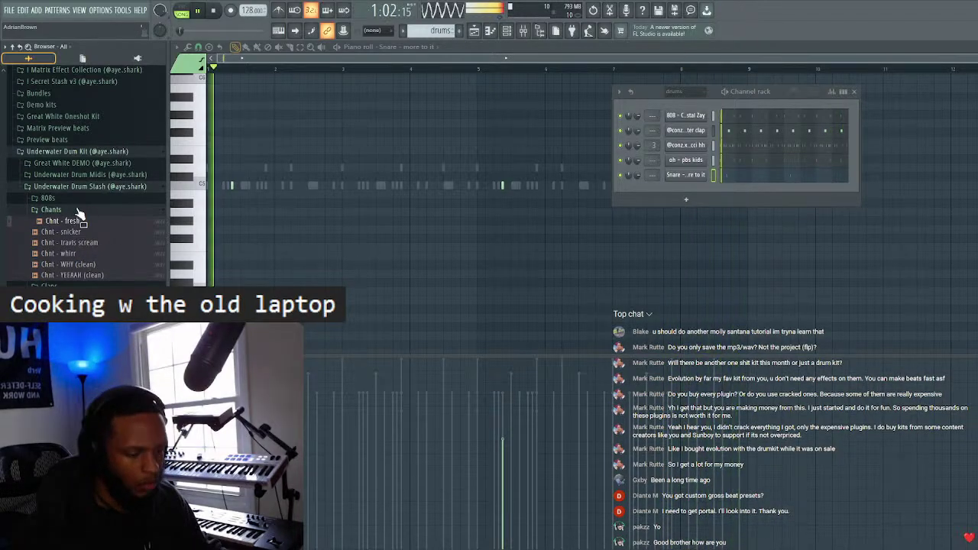
{"action": "scroll", "coordinate": [72, 229], "scroll_direction": "up", "scroll_amount": 5}
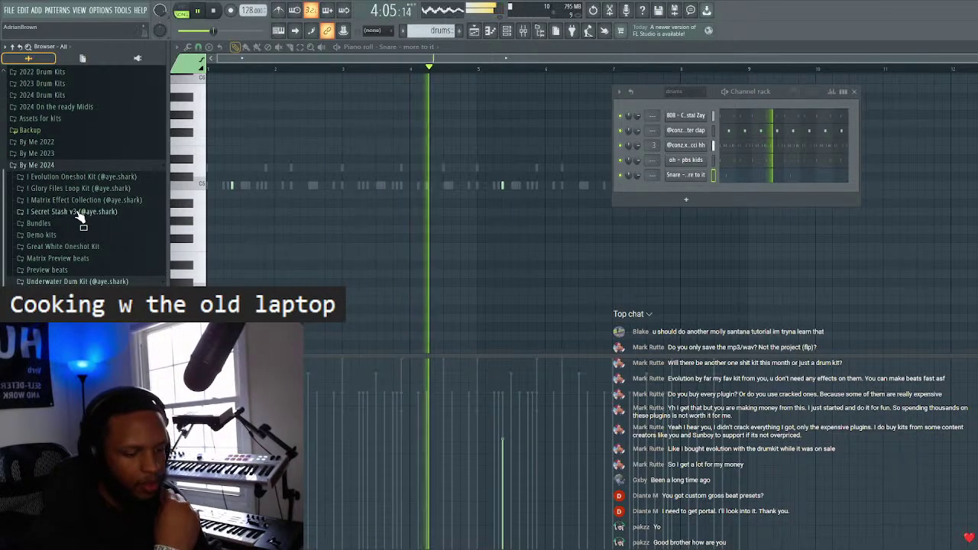
{"action": "left_click", "coordinate": [81, 213]}
{"action": "scroll", "coordinate": [86, 224], "scroll_direction": "down", "scroll_amount": 3}
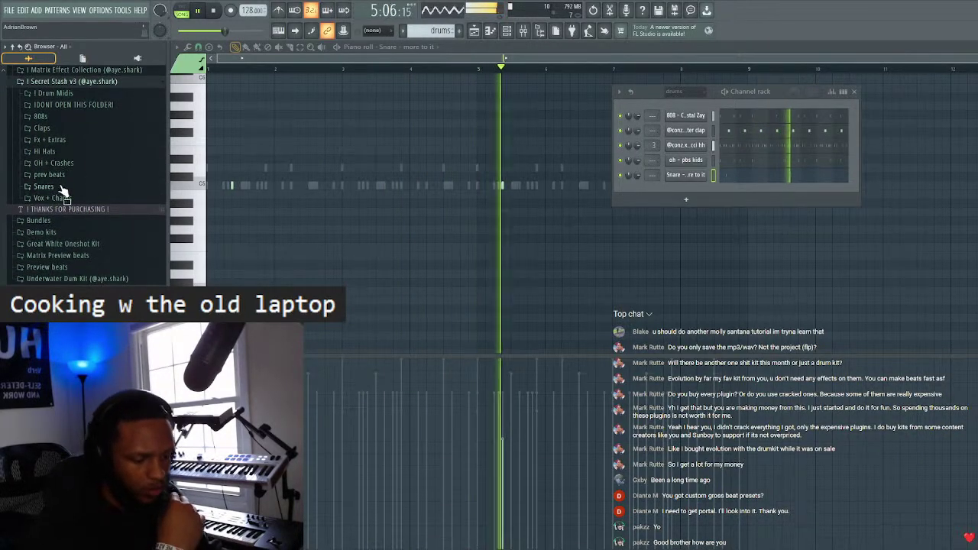
{"action": "left_click", "coordinate": [65, 198]}
{"action": "scroll", "coordinate": [67, 200], "scroll_direction": "down", "scroll_amount": 3}
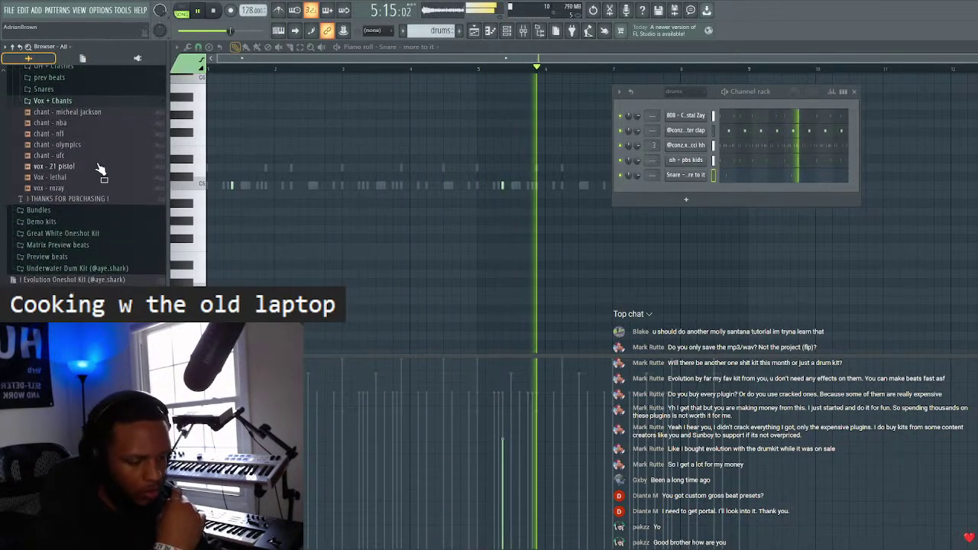
{"action": "left_click", "coordinate": [75, 155]}
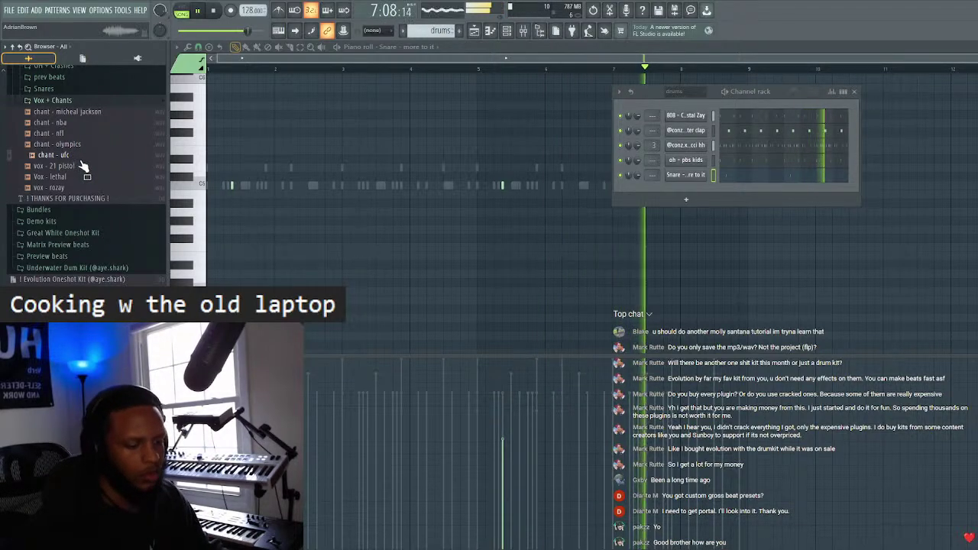
{"action": "scroll", "coordinate": [84, 167], "scroll_direction": "up", "scroll_amount": 2}
{"action": "left_click", "coordinate": [87, 166]}
{"action": "key", "text": "F6"}
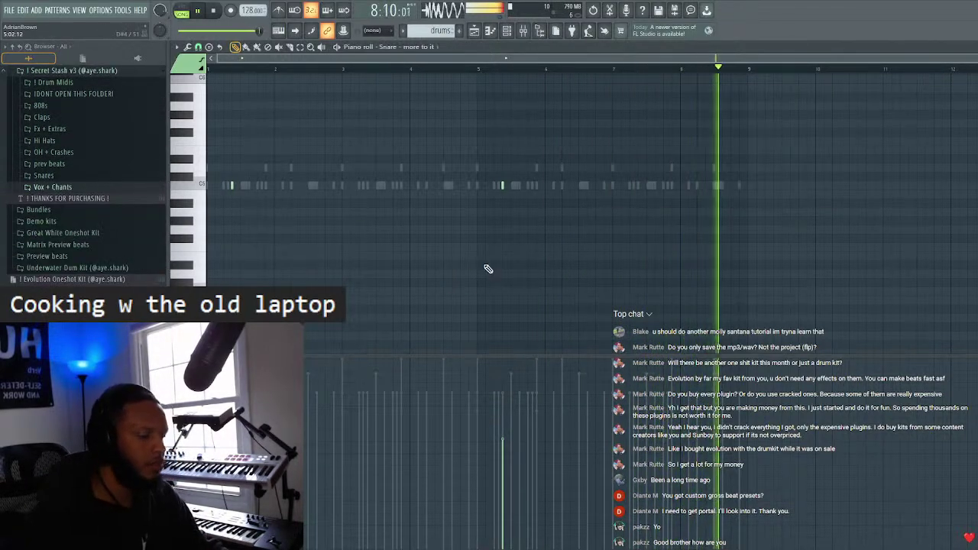
- Duplicate the Pattern 1 and drums clips in the playlist so each plays four times back to back across 32 bars
{"action": "left_click", "coordinate": [475, 31]}
{"action": "key", "text": "ctrl+a"}
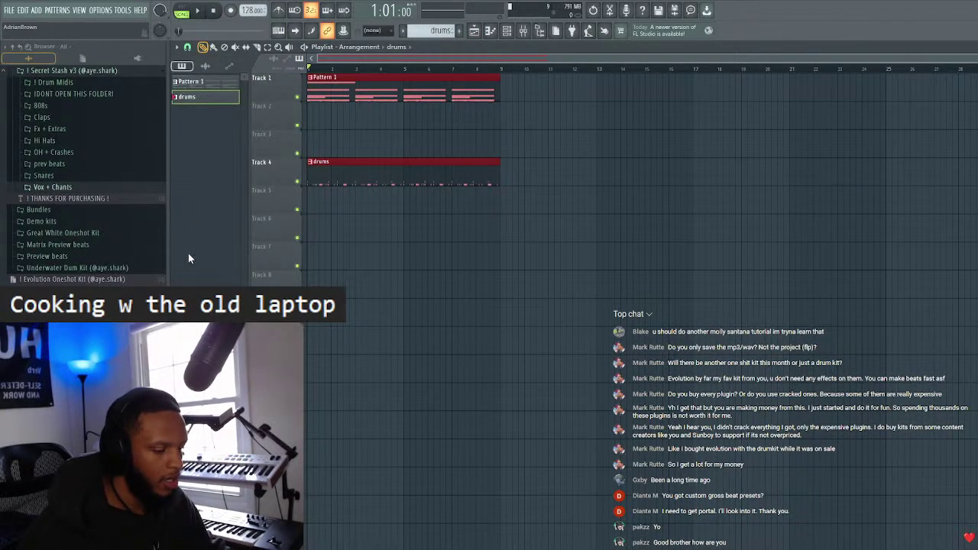
{"action": "key", "text": "ctrl+b"}
{"action": "key", "text": "ctrl+b"}
{"action": "key", "text": "ctrl+b"}
{"action": "key", "text": "ctrl+b"}
{"action": "scroll", "coordinate": [695, 157], "scroll_direction": "down", "scroll_amount": 3}
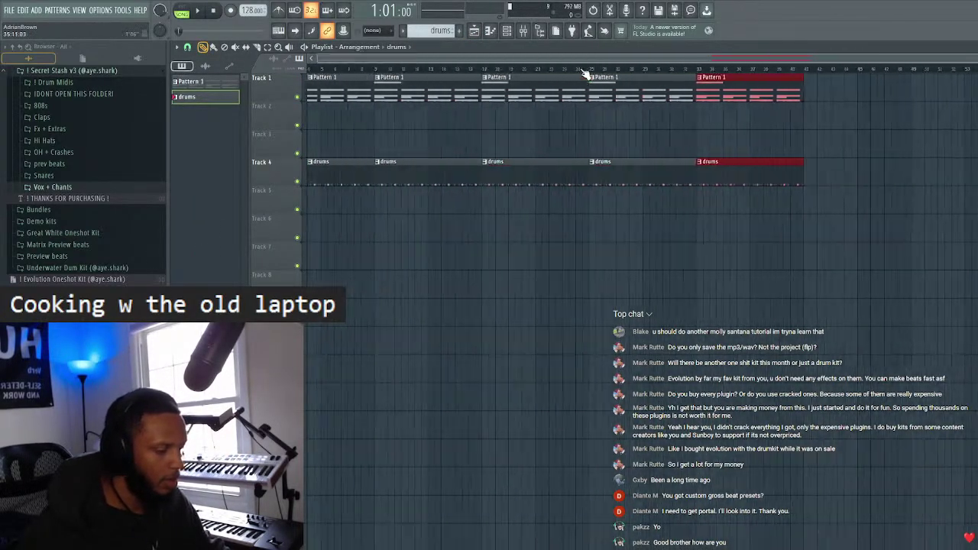
{"action": "left_click", "coordinate": [717, 153]}
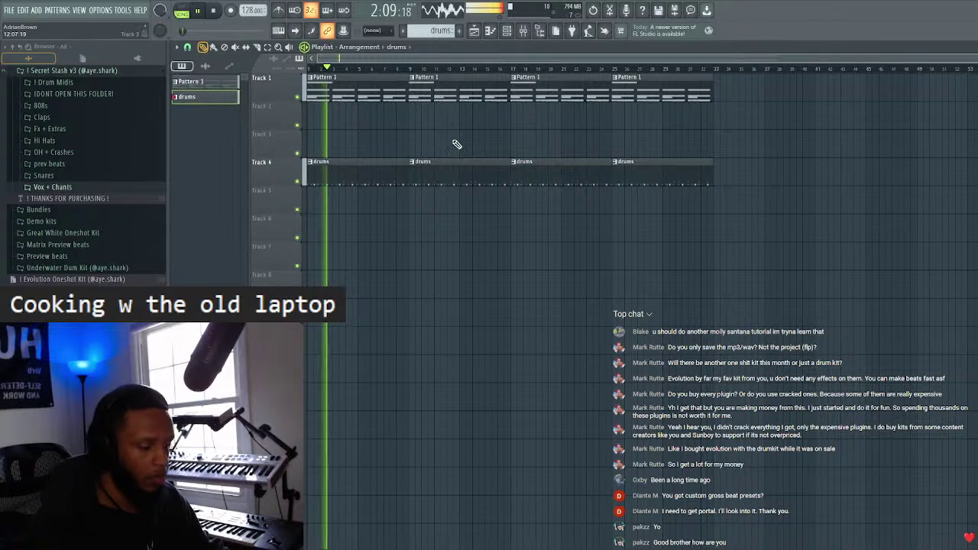
- Open Pattern 1 in the piano roll and unmute its Kontakt 7 #3 channel
{"action": "left_click", "coordinate": [507, 31]}
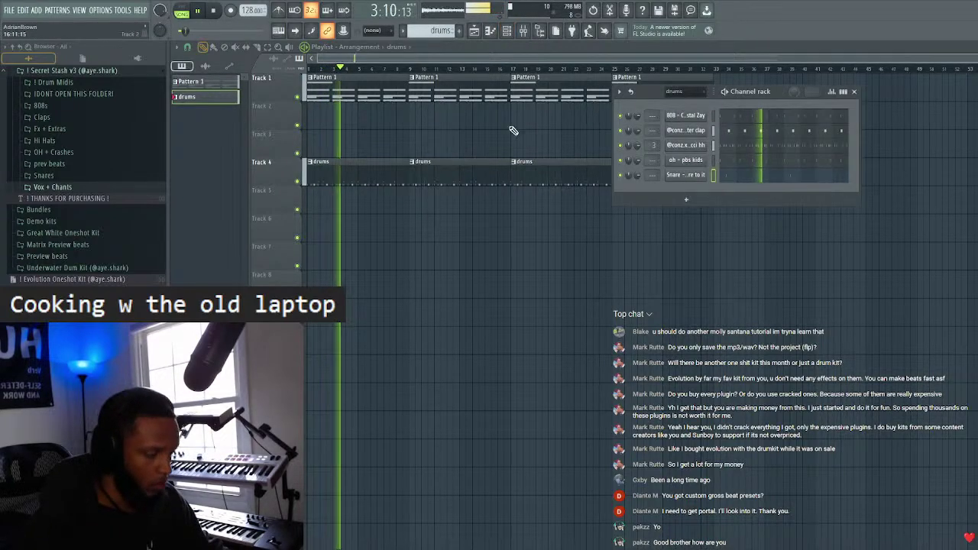
{"action": "key", "text": "F6"}
{"action": "double_click", "coordinate": [374, 88]}
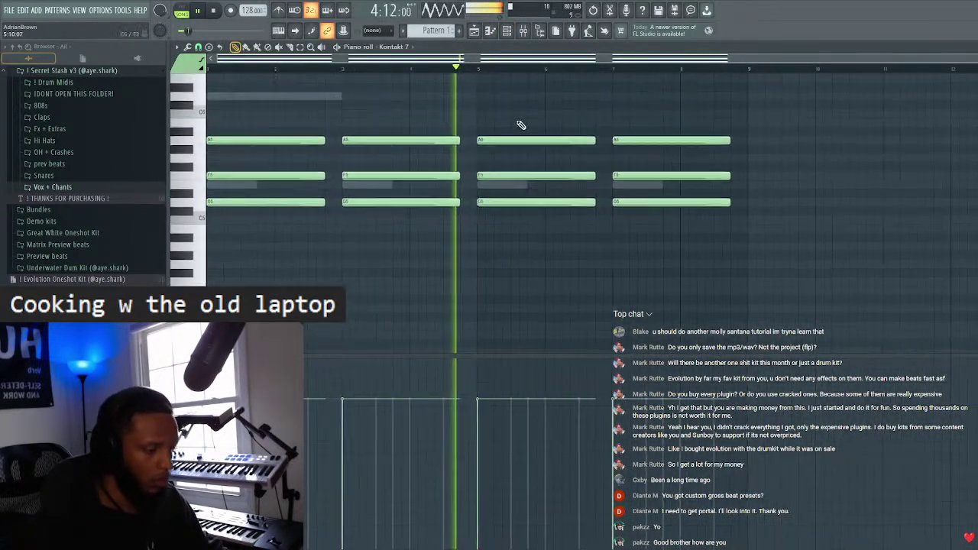
{"action": "key", "text": "F6"}
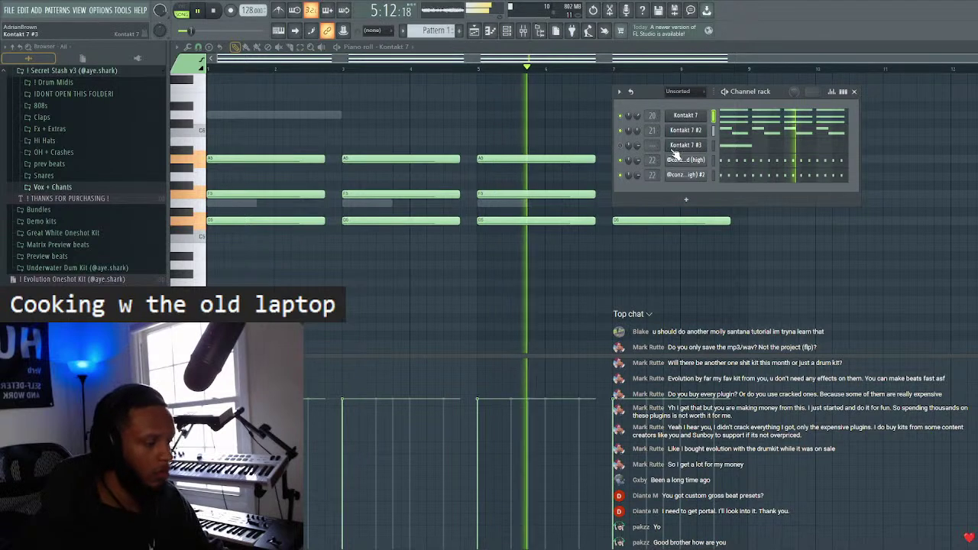
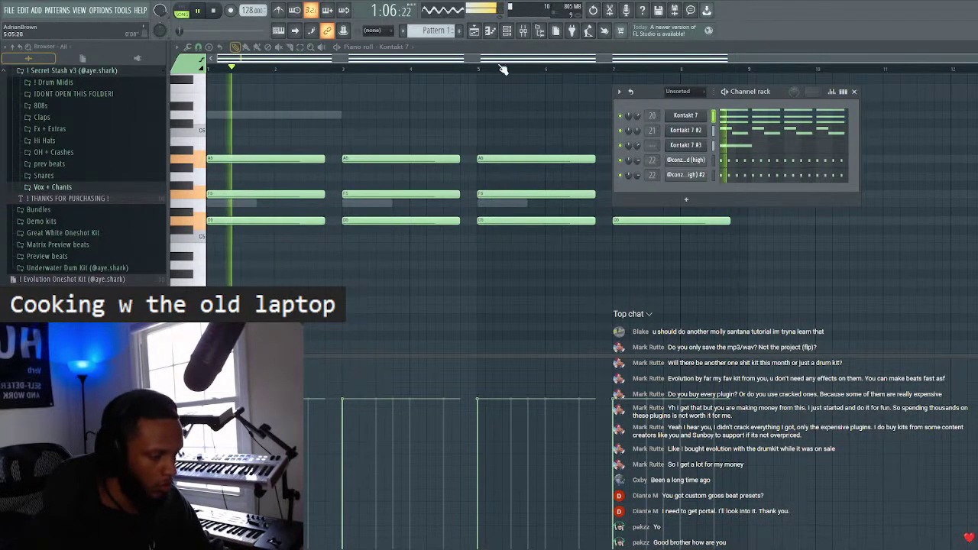
{"action": "left_click", "coordinate": [412, 47]}
{"action": "left_click", "coordinate": [541, 32]}
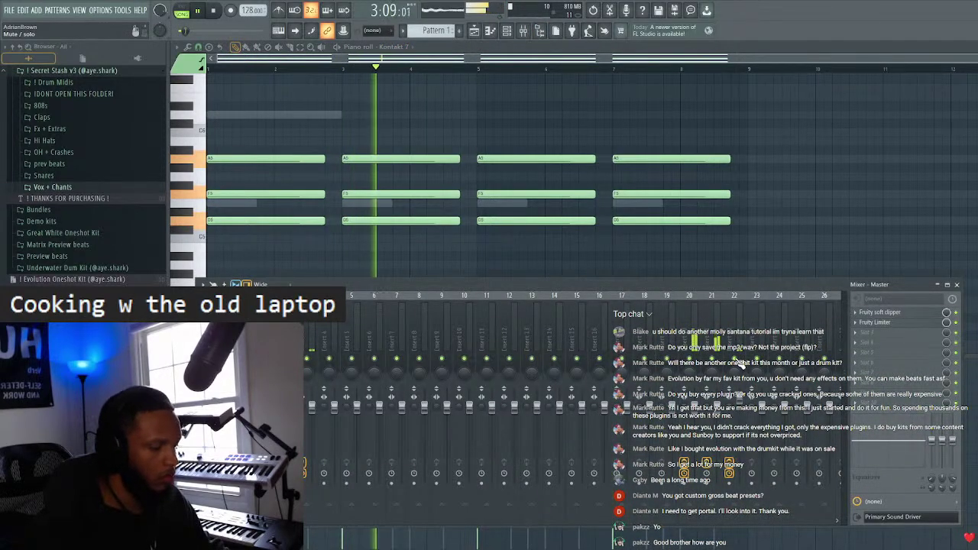
{"action": "left_click", "coordinate": [523, 31]}
{"action": "left_click", "coordinate": [508, 31]}
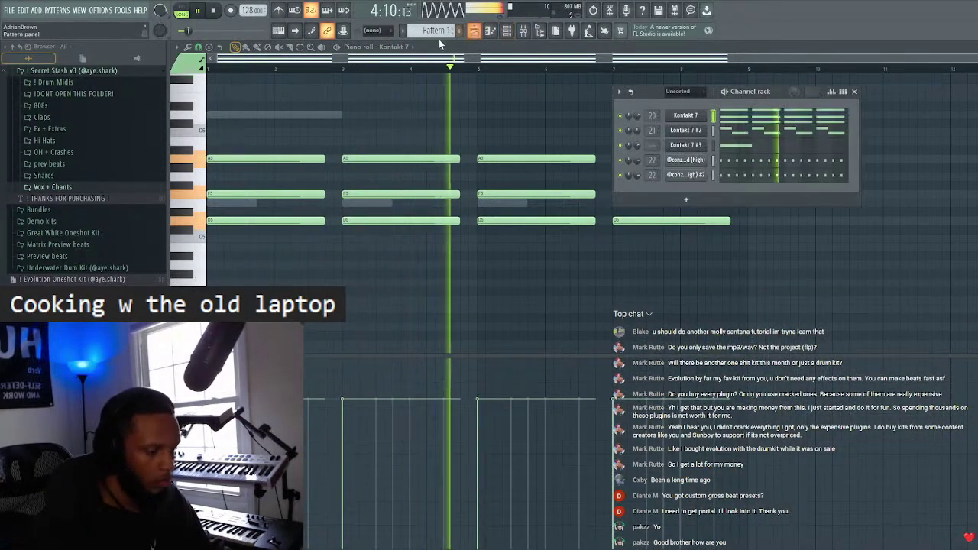
- Delete the two-bar note from the Kontakt 7 #3 channel and route the channel to mixer track 23
{"action": "left_click", "coordinate": [410, 47]}
{"action": "left_click", "coordinate": [418, 136]}
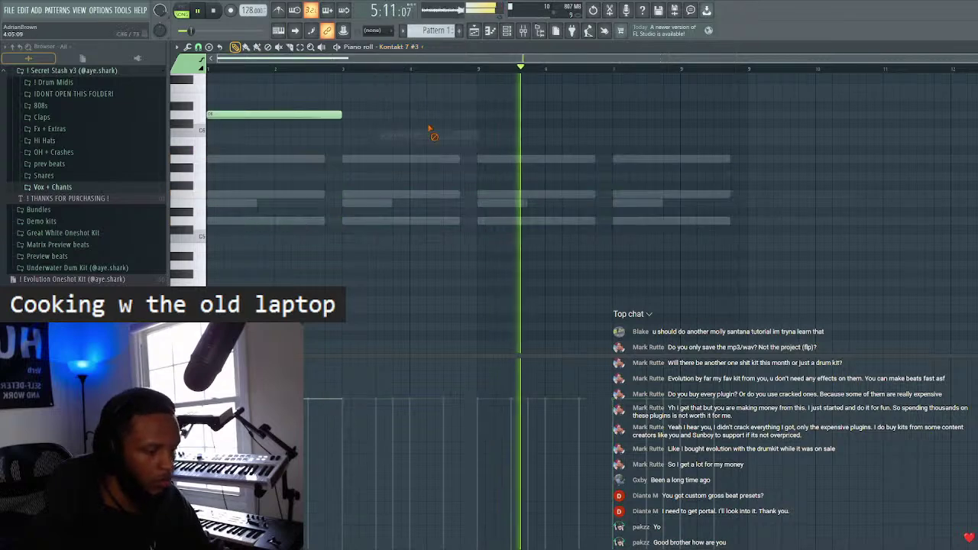
{"action": "right_click", "coordinate": [207, 115]}
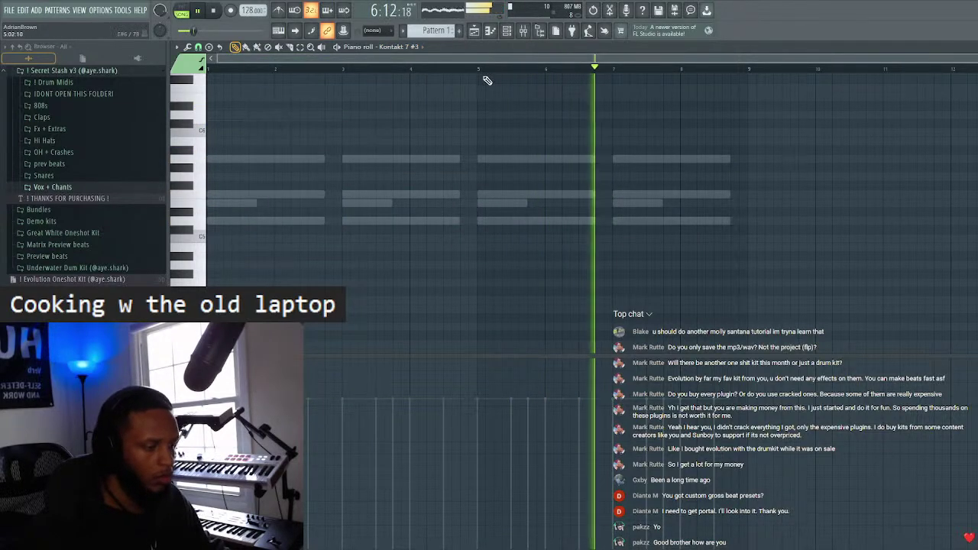
{"action": "key", "text": "F6"}
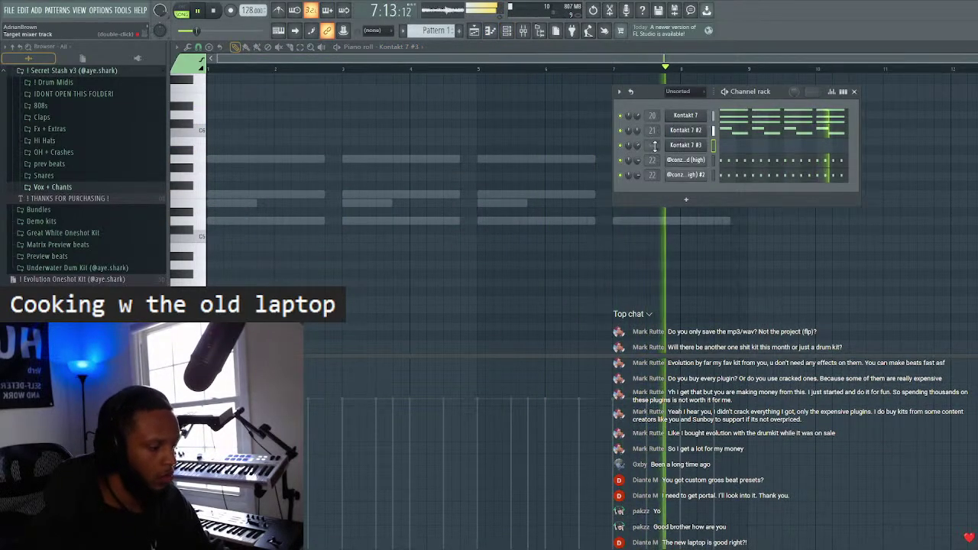
{"action": "scroll", "coordinate": [655, 145], "scroll_direction": "up", "scroll_amount": 2}
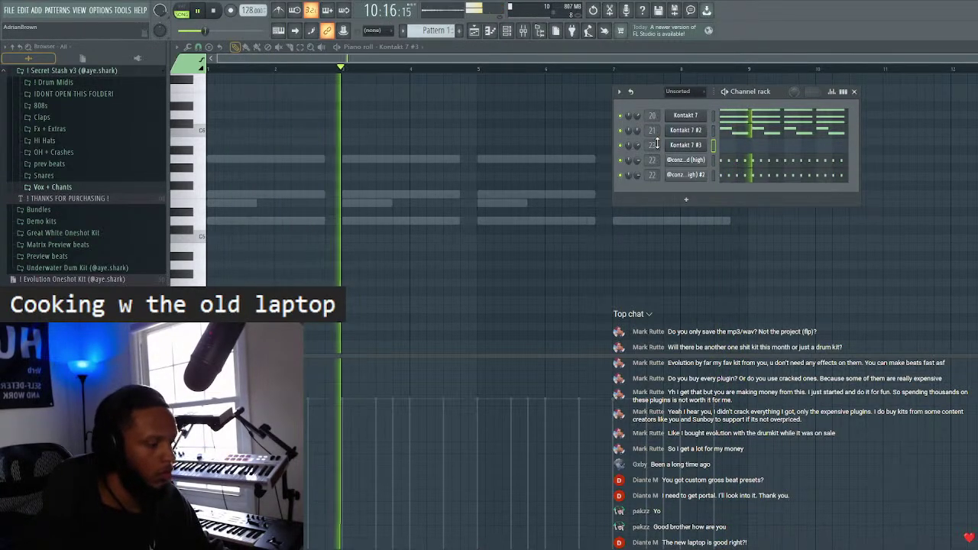
- Open the Kontakt 7 #3 instrument, remove G091 Mini Growl from its rack and stop the song playback
{"action": "left_click", "coordinate": [684, 146]}
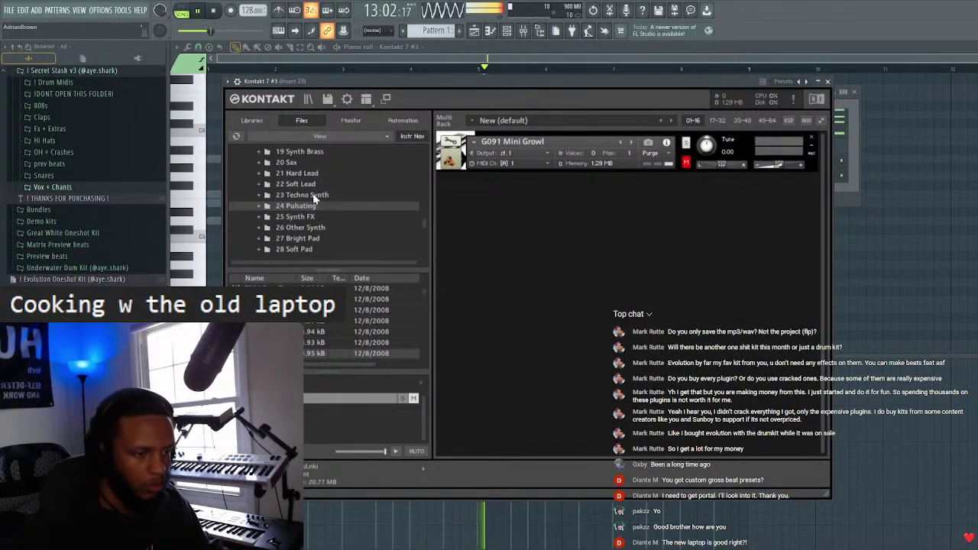
{"action": "left_click", "coordinate": [811, 138]}
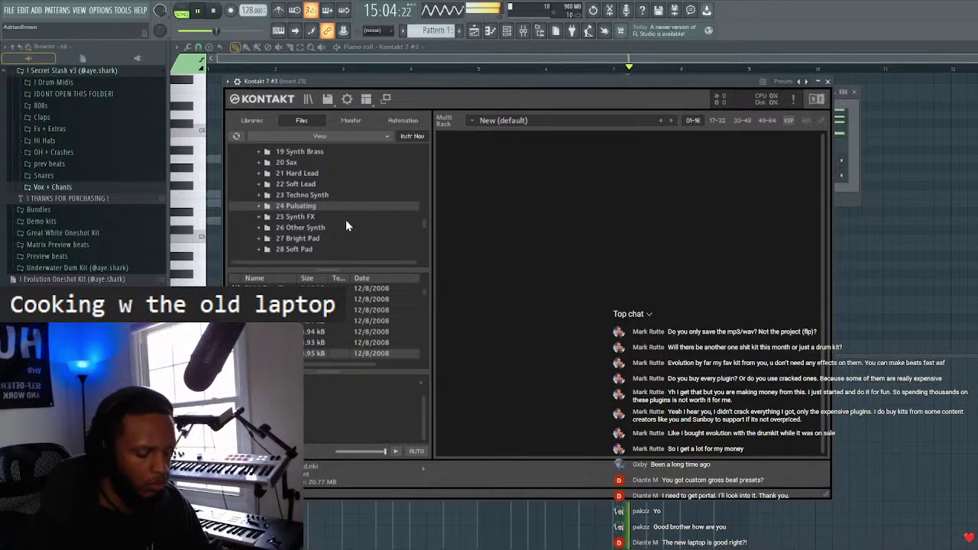
{"action": "scroll", "coordinate": [346, 224], "scroll_direction": "down", "scroll_amount": 1}
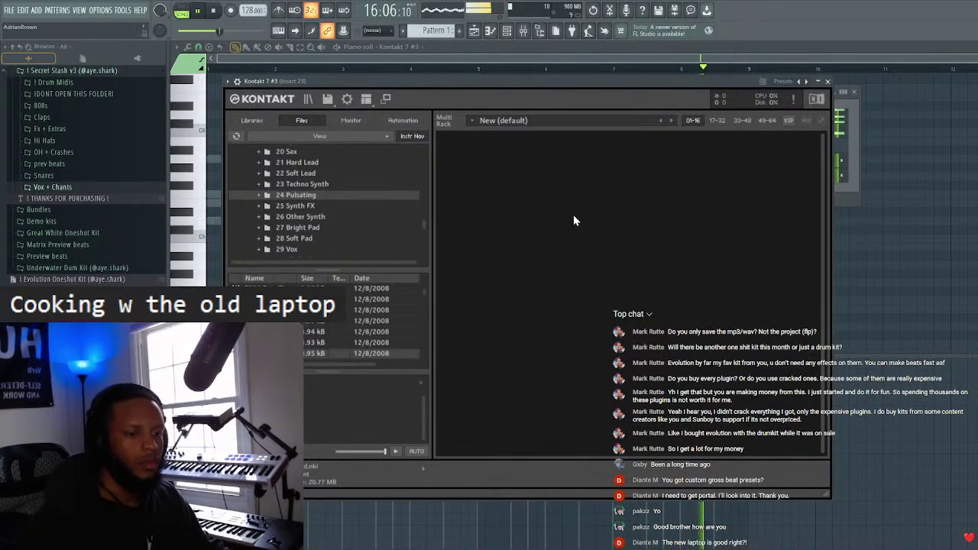
{"action": "key", "text": "space"}
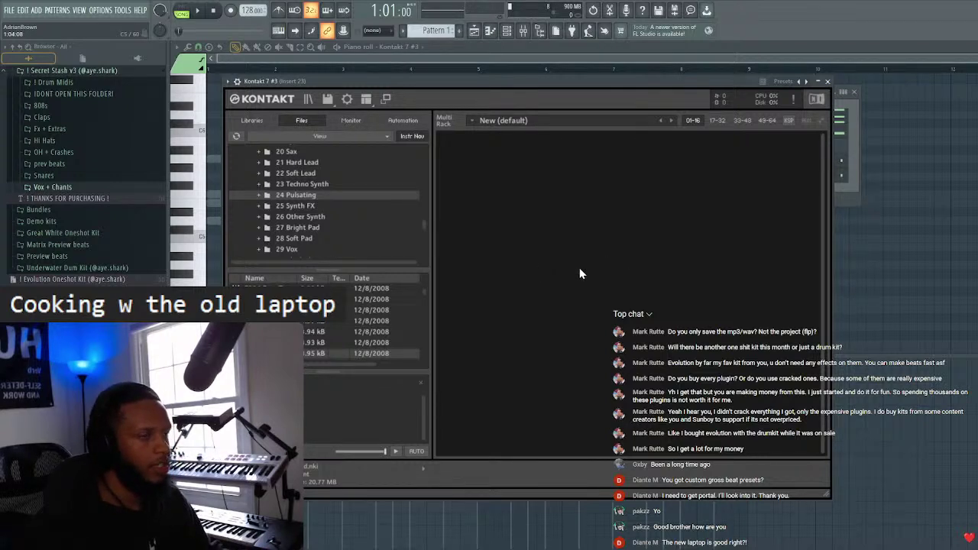
- Restore the Kontakt 7 #3 window to full size, reposition it over the piano roll and restart the song playback
{"action": "double_click", "coordinate": [541, 81]}
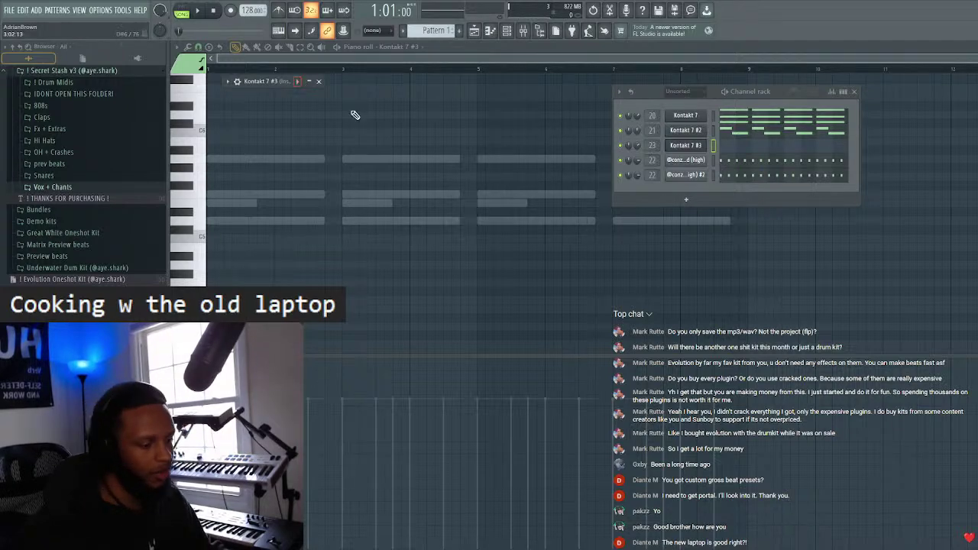
{"action": "left_click", "coordinate": [314, 83]}
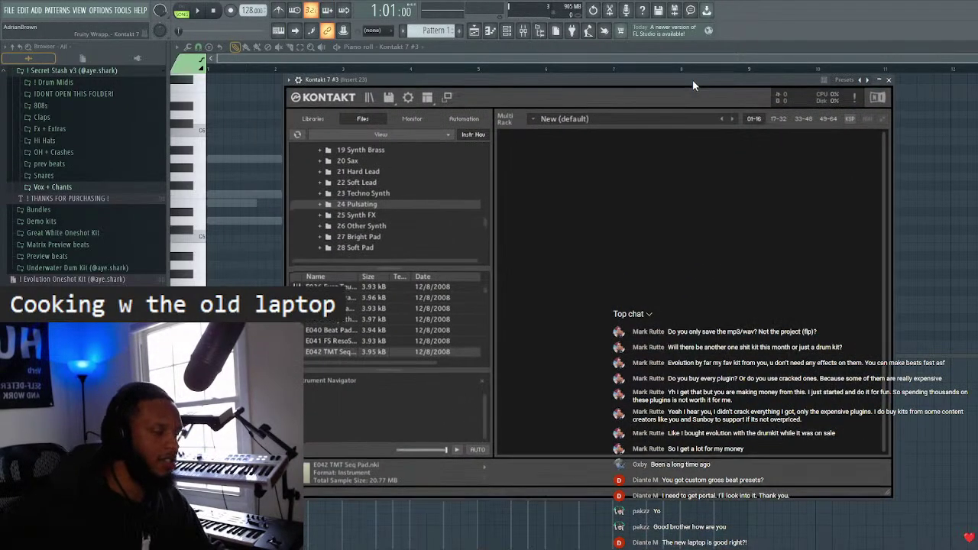
{"action": "left_click_drag", "start_coordinate": [693, 81], "coordinate": [698, 85]}
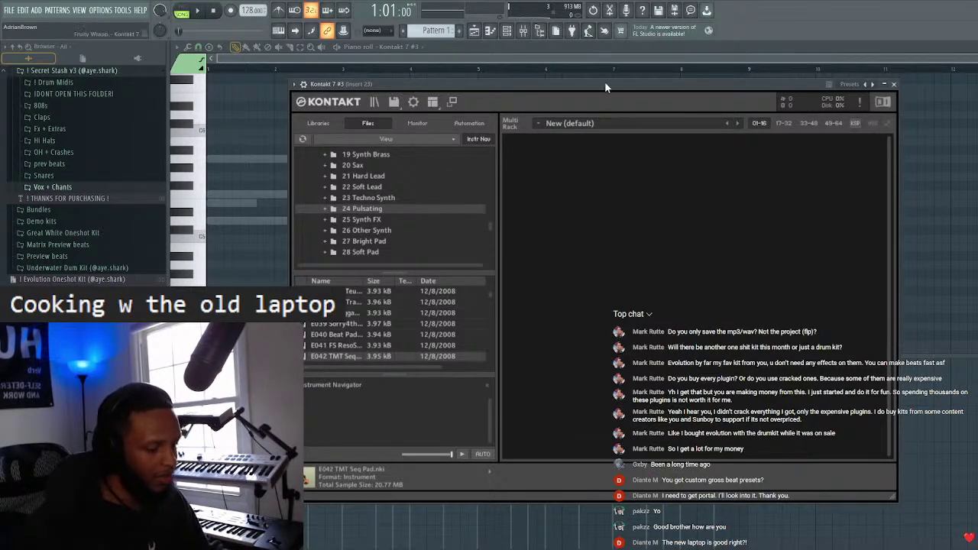
{"action": "key", "text": "space"}
- Collapse the Roland Fantom folder inside Kontakt banks in the Kontakt file browser
{"action": "scroll", "coordinate": [377, 217], "scroll_direction": "down", "scroll_amount": 3}
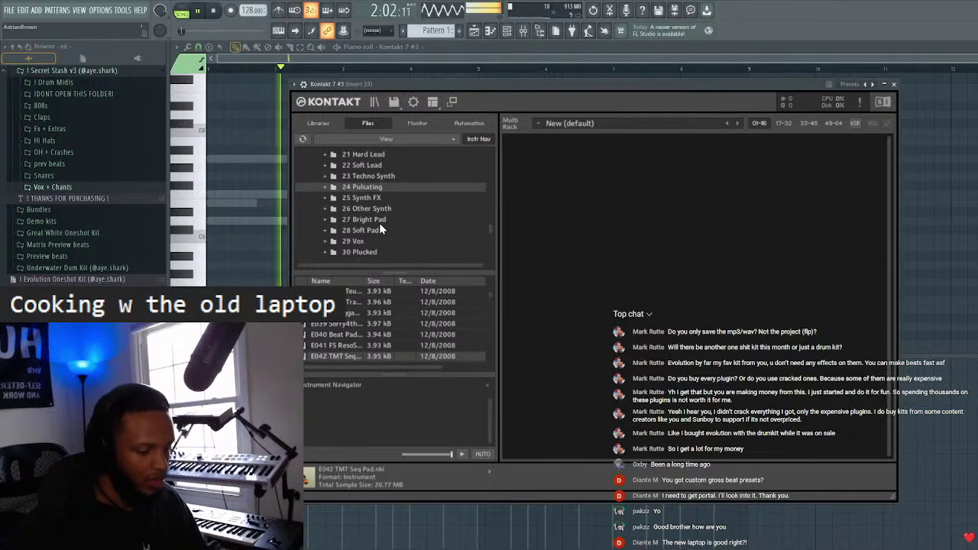
{"action": "scroll", "coordinate": [381, 219], "scroll_direction": "up", "scroll_amount": 10}
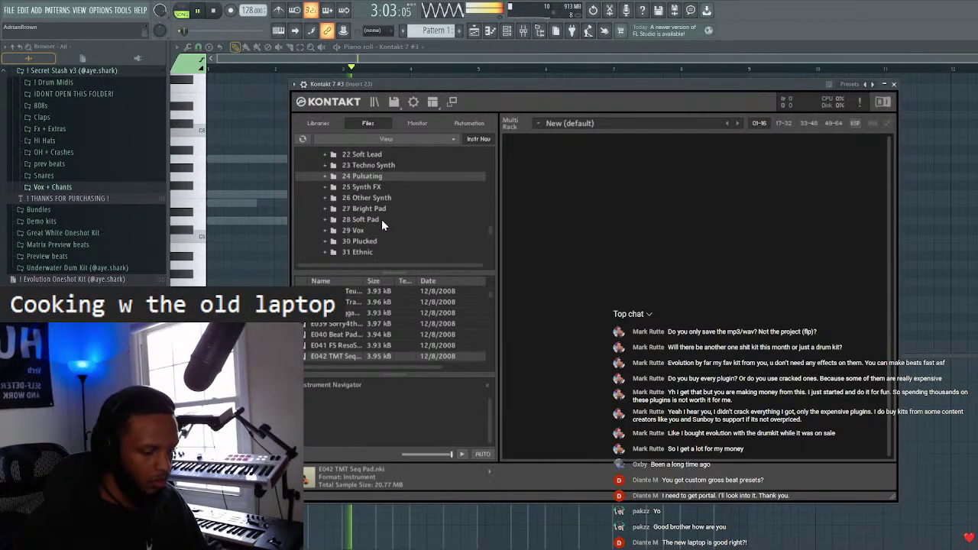
{"action": "scroll", "coordinate": [367, 189], "scroll_direction": "up", "scroll_amount": 2}
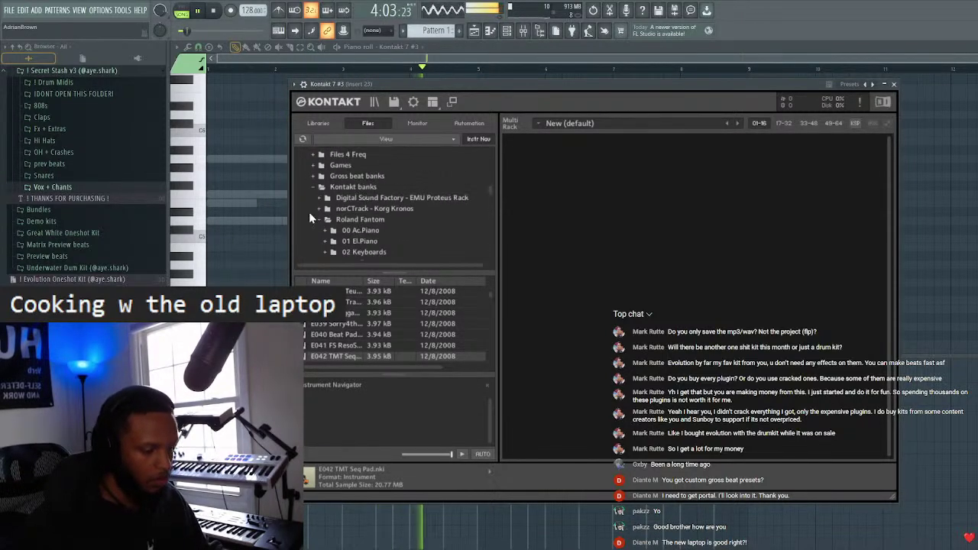
{"action": "left_click", "coordinate": [320, 220]}
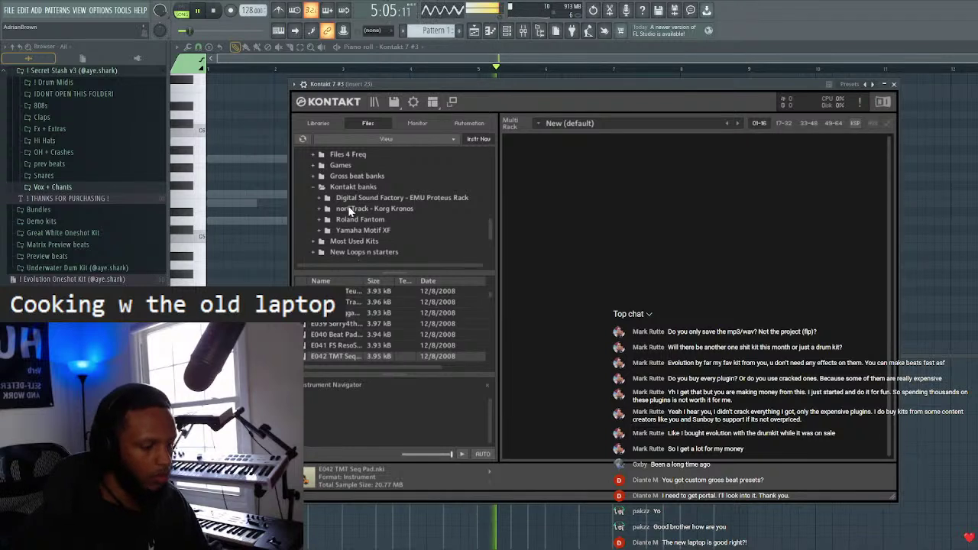
- Load Violin Solo 2 from the Strings Solo folder under 31 Strings in the Yamaha Motif XF library into the rack
{"action": "left_click", "coordinate": [331, 124]}
{"action": "scroll", "coordinate": [398, 290], "scroll_direction": "down", "scroll_amount": 2}
{"action": "left_click", "coordinate": [408, 312]}
{"action": "scroll", "coordinate": [397, 298], "scroll_direction": "down", "scroll_amount": 3}
{"action": "scroll", "coordinate": [375, 259], "scroll_direction": "down", "scroll_amount": 5}
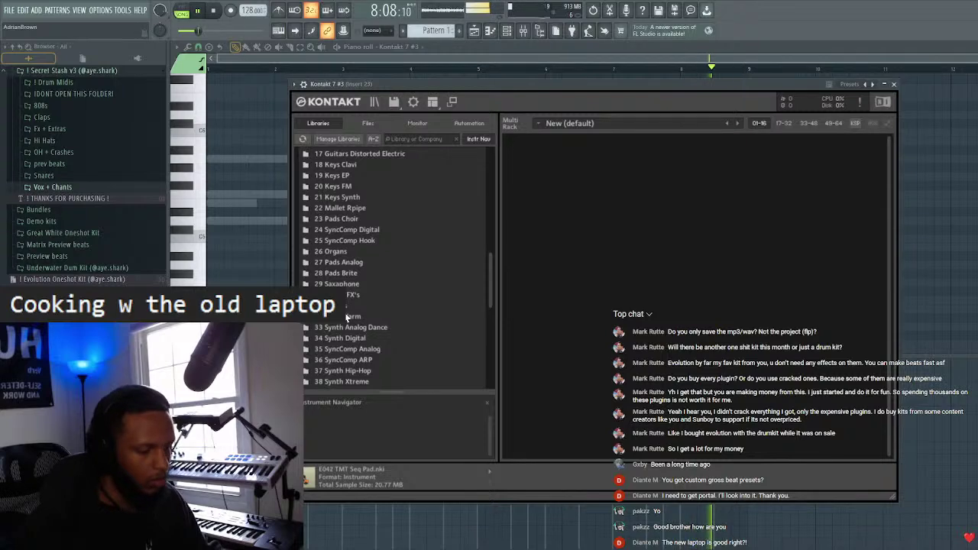
{"action": "left_click", "coordinate": [348, 307]}
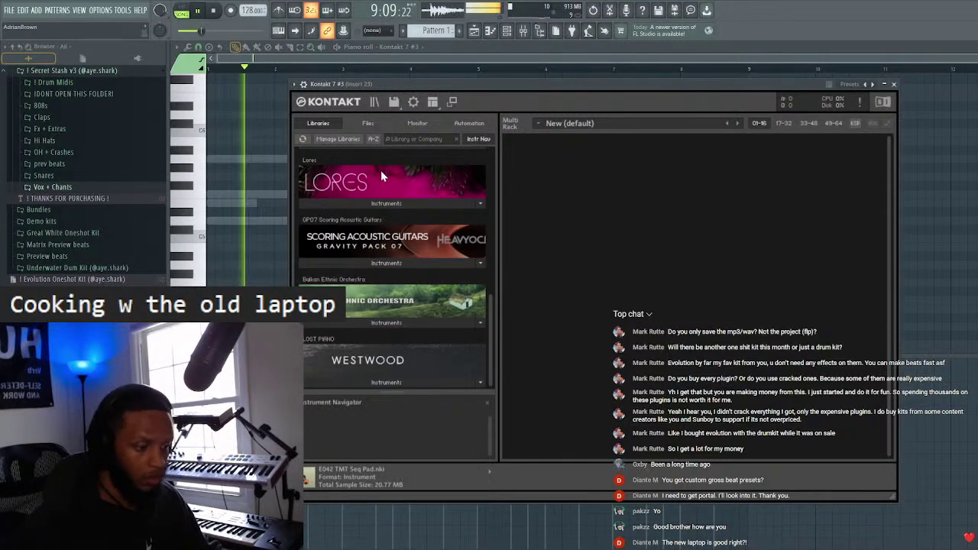
{"action": "scroll", "coordinate": [382, 267], "scroll_direction": "up", "scroll_amount": 3}
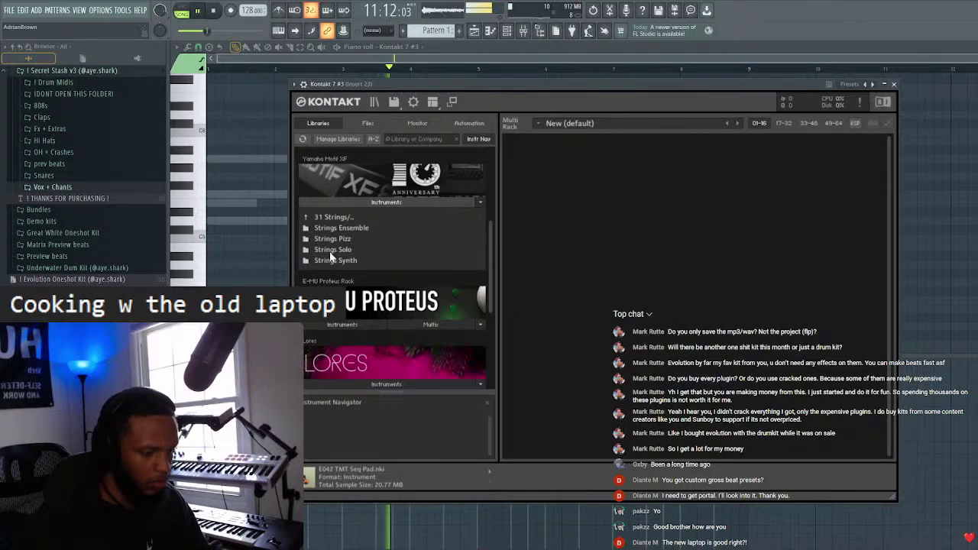
{"action": "left_click", "coordinate": [331, 250]}
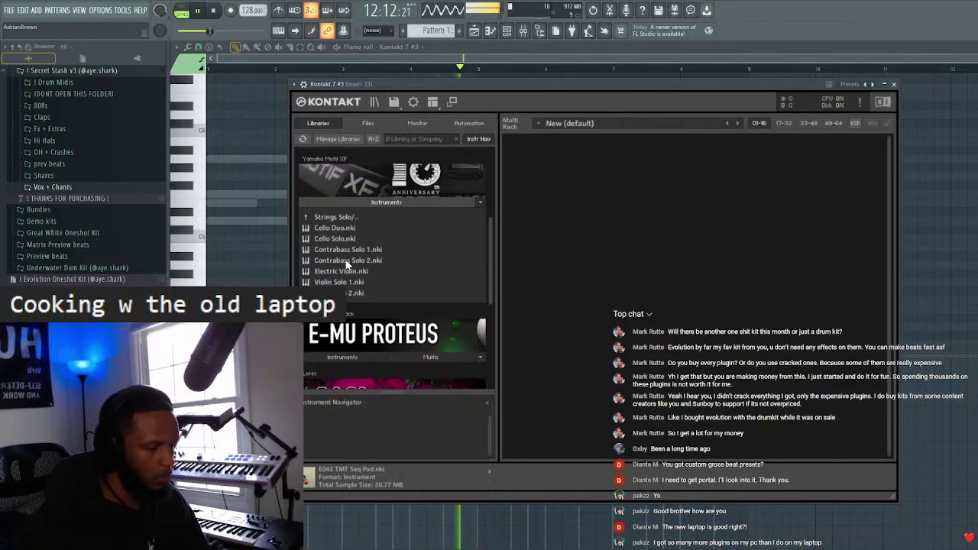
{"action": "left_click", "coordinate": [345, 295]}
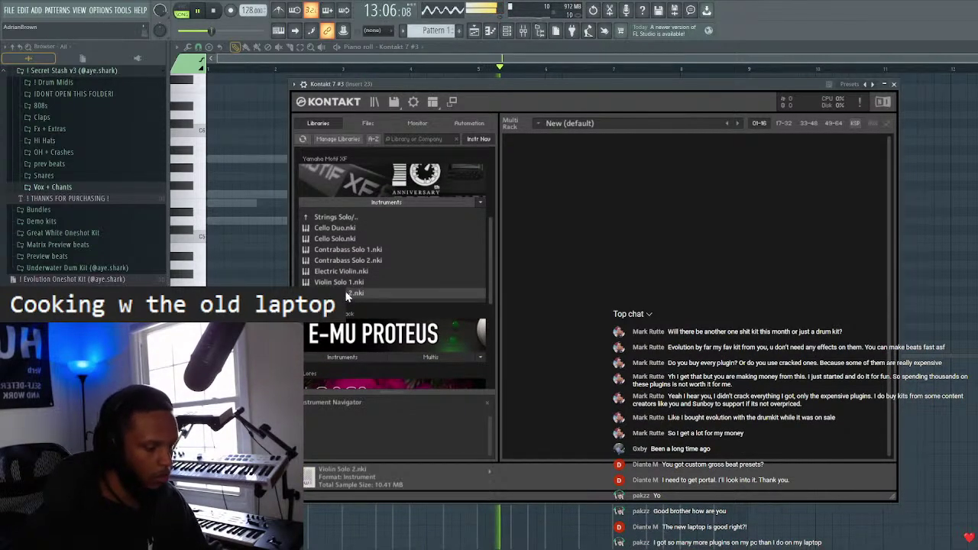
{"action": "left_click_drag", "start_coordinate": [347, 297], "coordinate": [514, 286]}
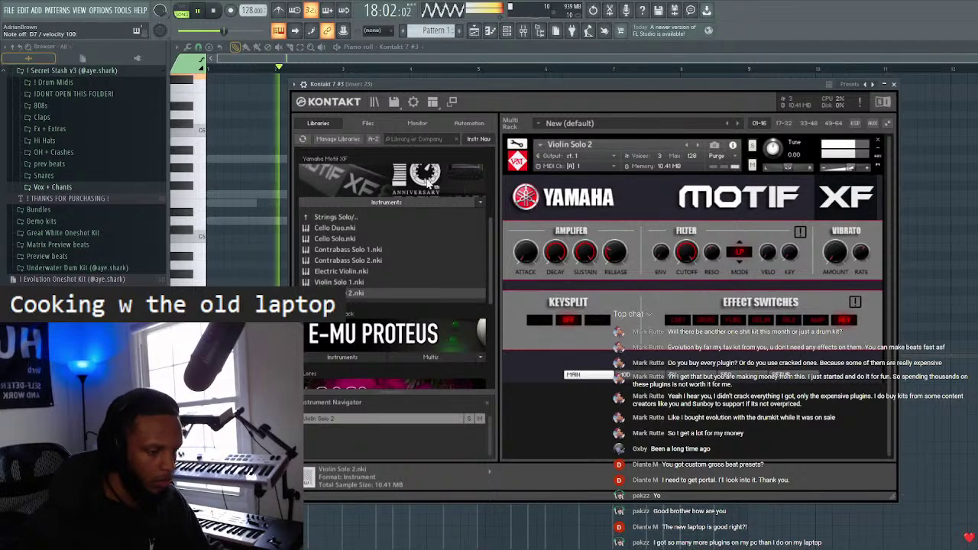
- Remove the extra Violin Solo 1 instance and audition Violin Solo 1, Electric Violin and Contrabass Solo 2 in the remaining slot
{"action": "double_click", "coordinate": [360, 282]}
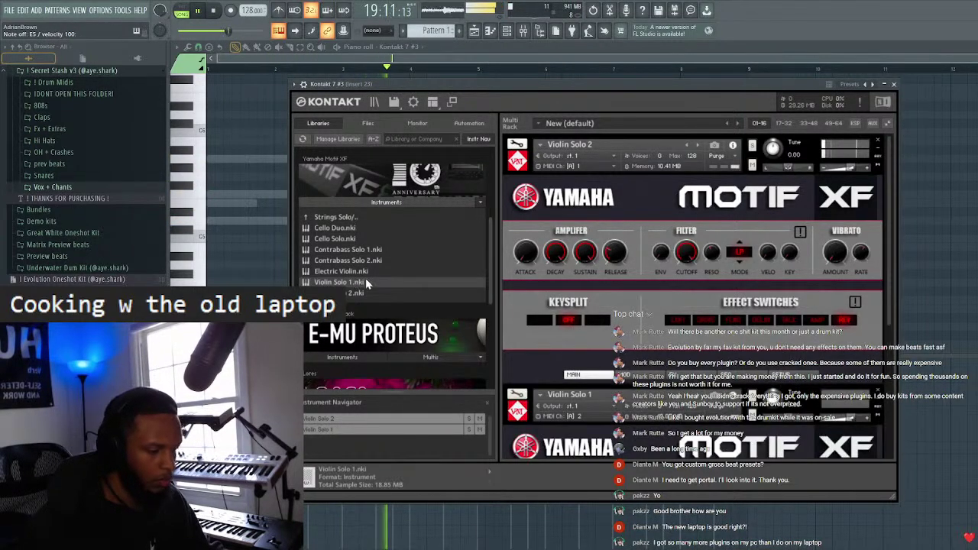
{"action": "left_click", "coordinate": [877, 395]}
{"action": "left_click", "coordinate": [687, 145]}
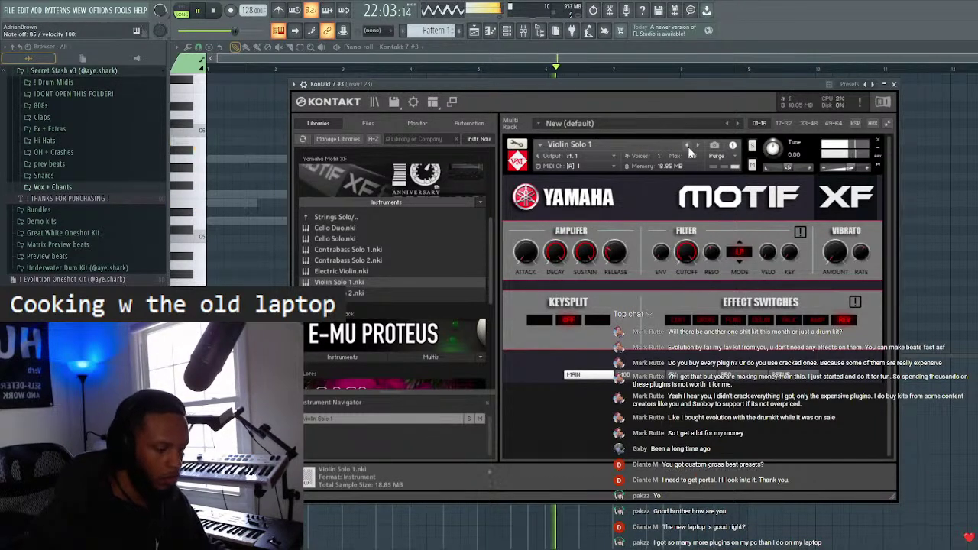
{"action": "left_click", "coordinate": [687, 145]}
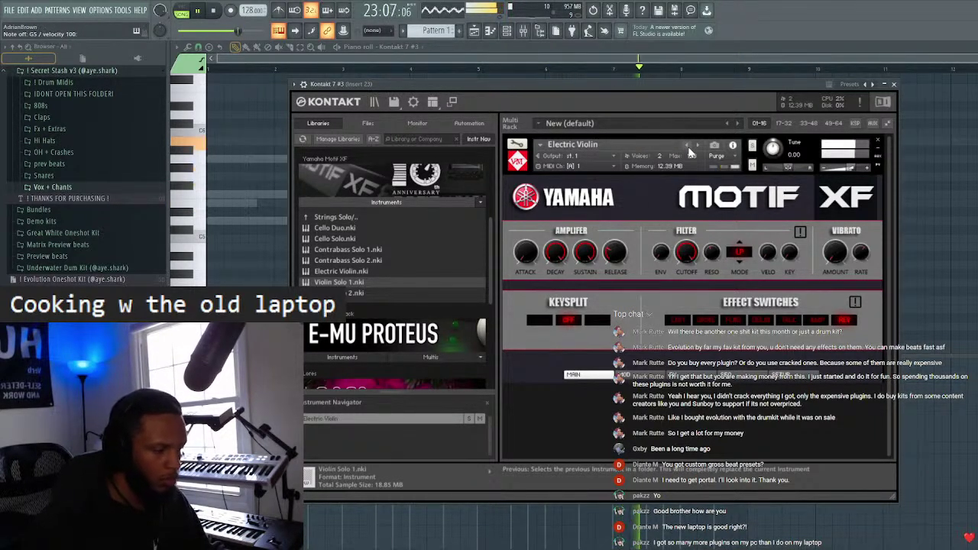
{"action": "left_click", "coordinate": [686, 145]}
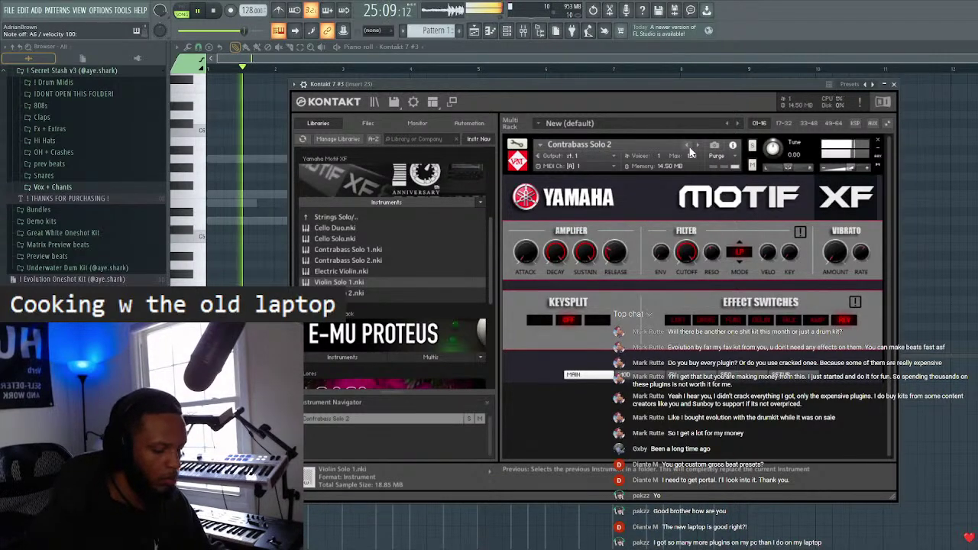
- Bring up the playlist behind Kontakt 7 #3 and audition Contrabass Solo 1 and Cello Solo
{"action": "left_click", "coordinate": [245, 46]}
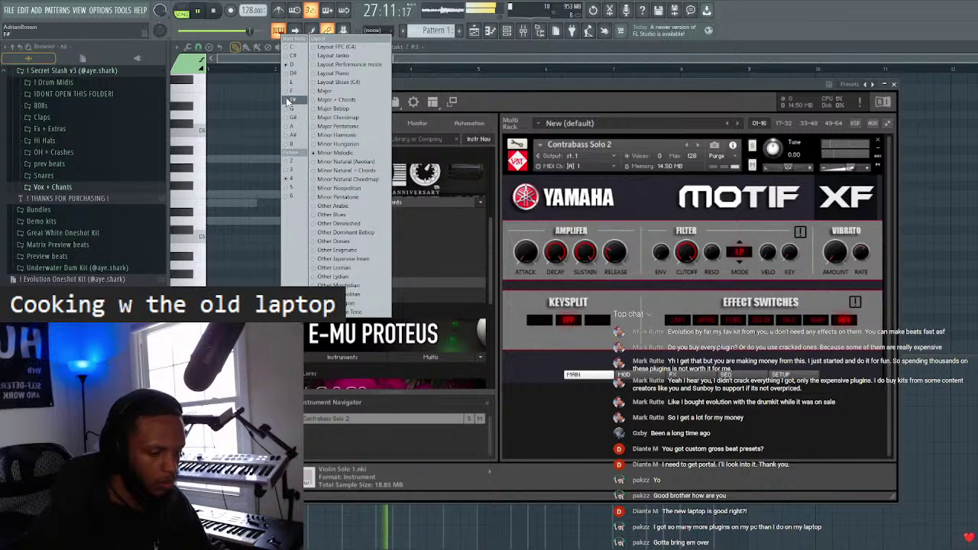
{"action": "left_click", "coordinate": [496, 69]}
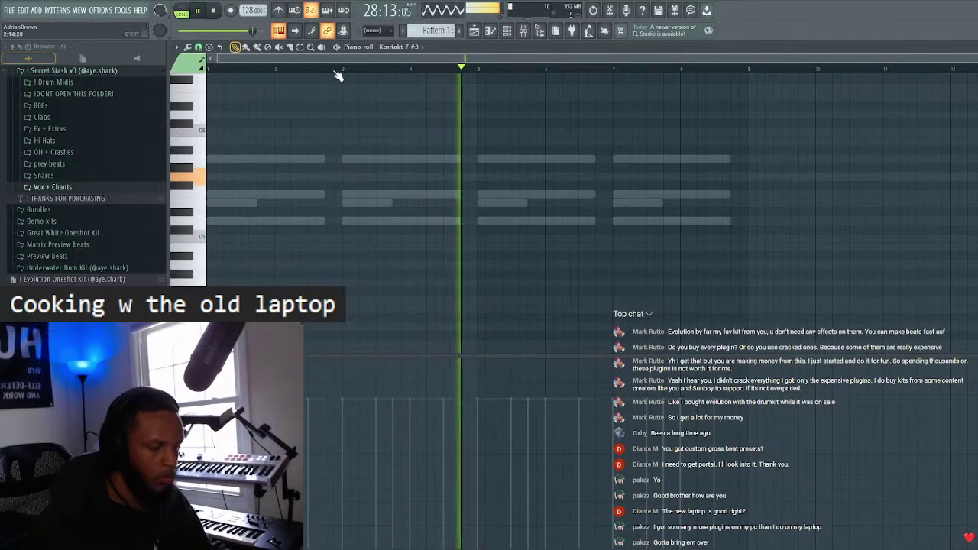
{"action": "left_click", "coordinate": [500, 34]}
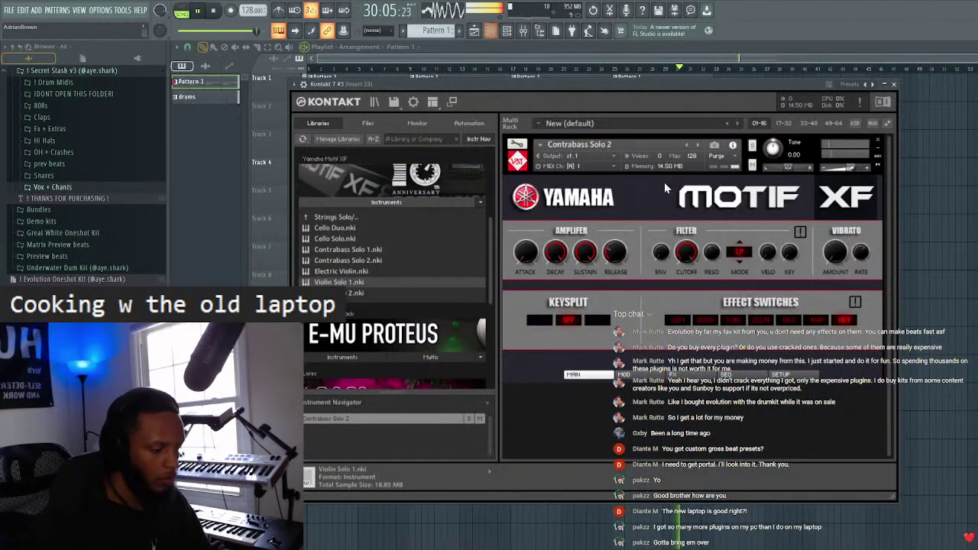
{"action": "left_click", "coordinate": [688, 146]}
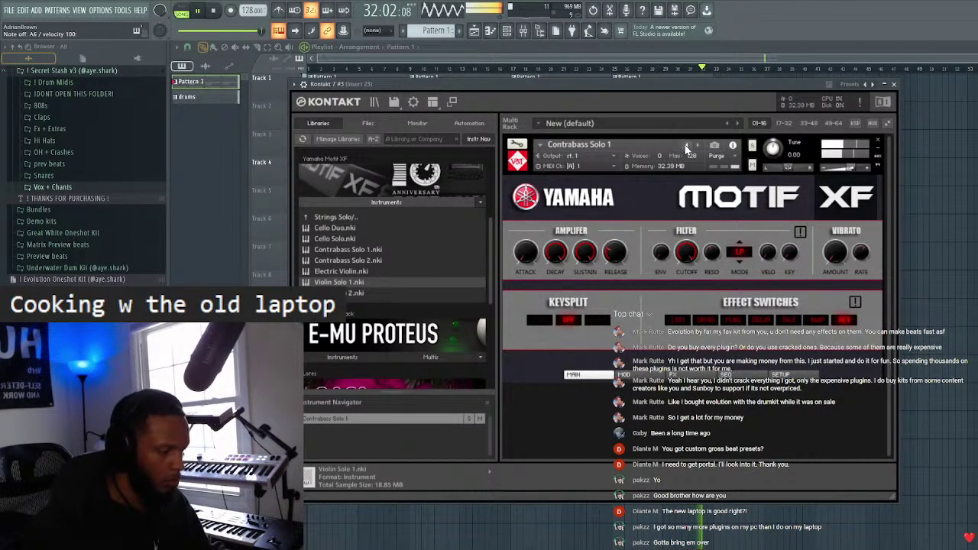
{"action": "left_click", "coordinate": [687, 146]}
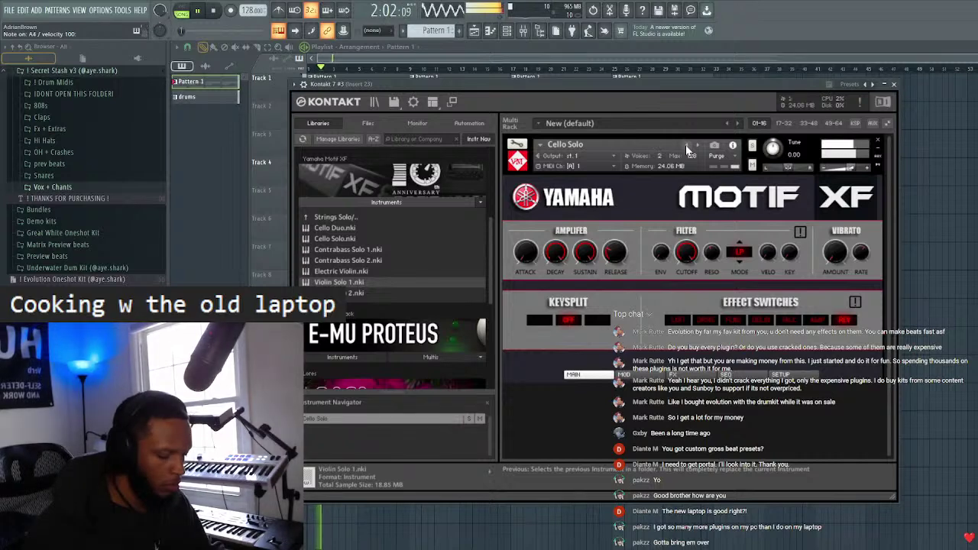
- Set the typing keyboard's root note to C# and cycle the loaded instrument back through Cello Duo to Violin Solo 1
{"action": "right_click", "coordinate": [280, 31]}
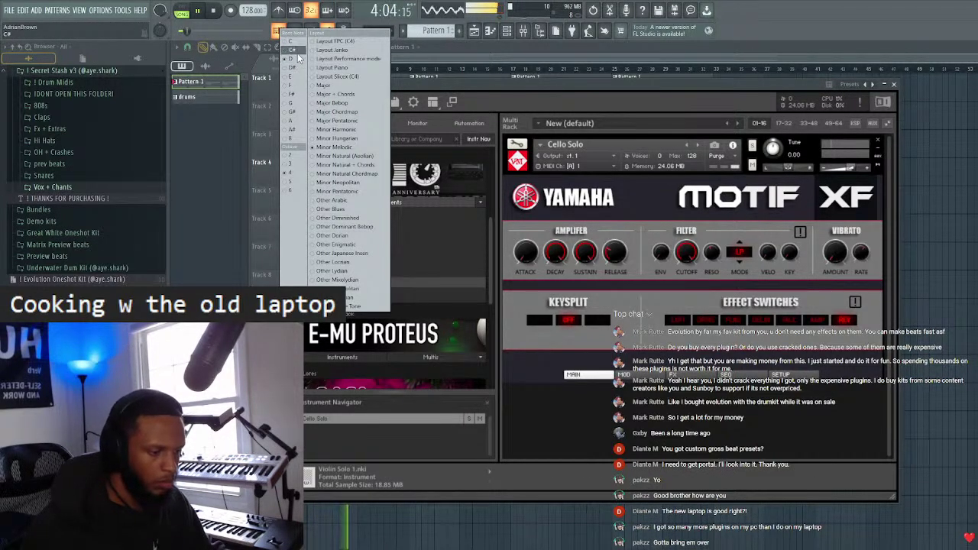
{"action": "left_click", "coordinate": [298, 59]}
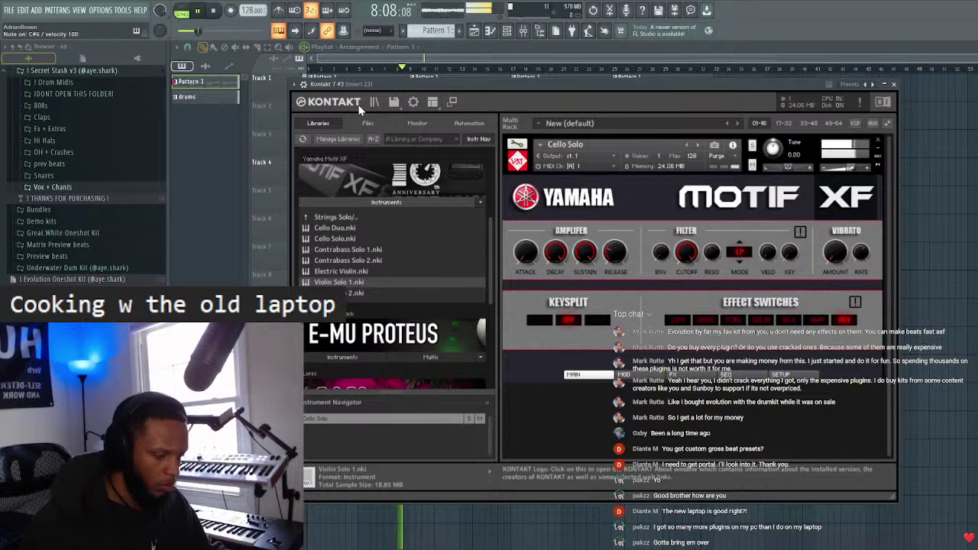
{"action": "left_click", "coordinate": [687, 146]}
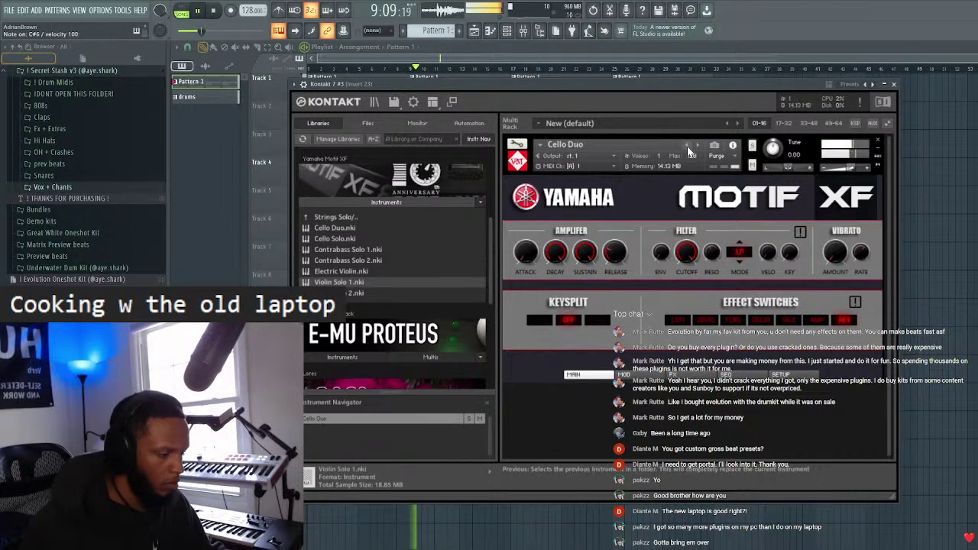
{"action": "left_click", "coordinate": [687, 146]}
{"action": "left_click", "coordinate": [687, 146]}
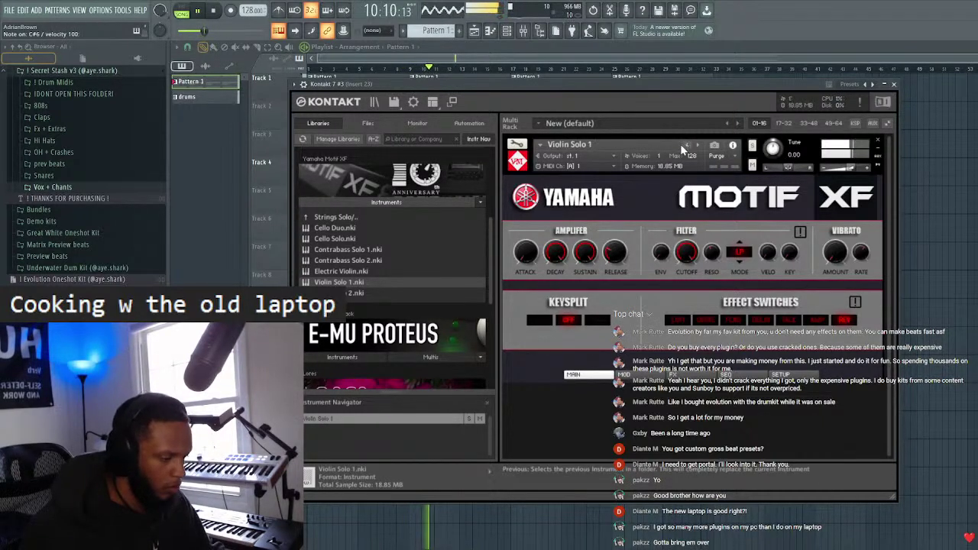
- Leave the Strings Solo folder and look through the Yamaha Motif XF instrument categories for another melody sound
{"action": "left_click", "coordinate": [310, 217]}
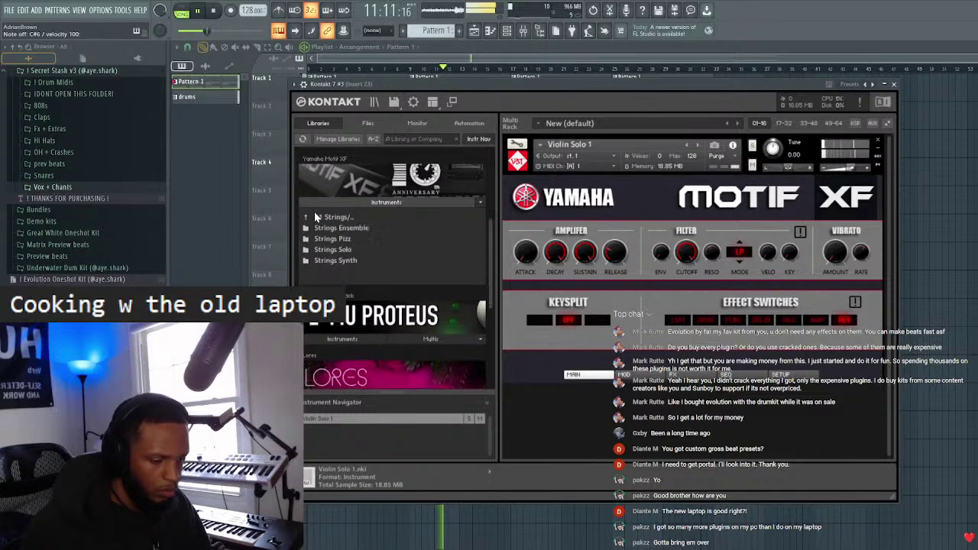
{"action": "left_click", "coordinate": [311, 215]}
{"action": "left_click", "coordinate": [366, 200]}
{"action": "left_click", "coordinate": [365, 201]}
{"action": "scroll", "coordinate": [377, 277], "scroll_direction": "down", "scroll_amount": 5}
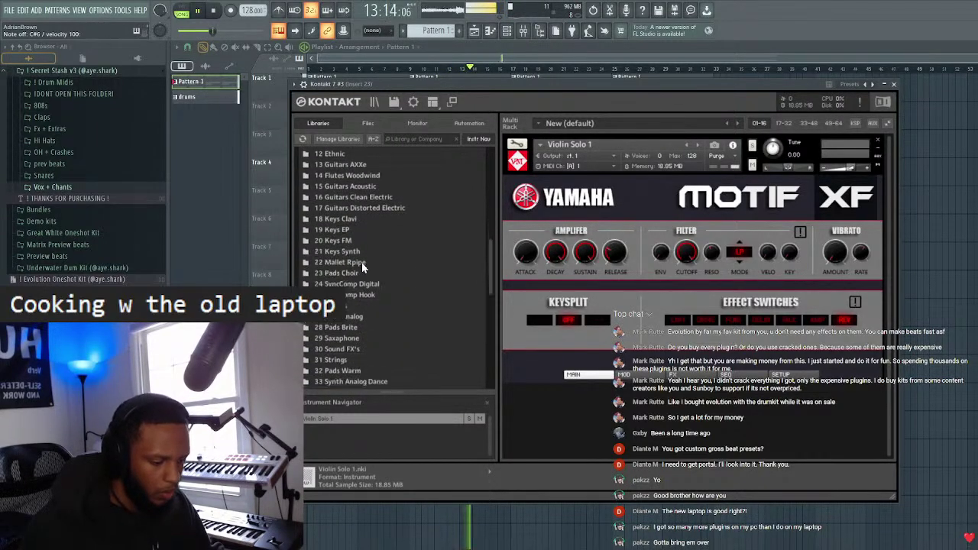
{"action": "scroll", "coordinate": [359, 268], "scroll_direction": "down", "scroll_amount": 5}
{"action": "scroll", "coordinate": [363, 268], "scroll_direction": "up", "scroll_amount": 6}
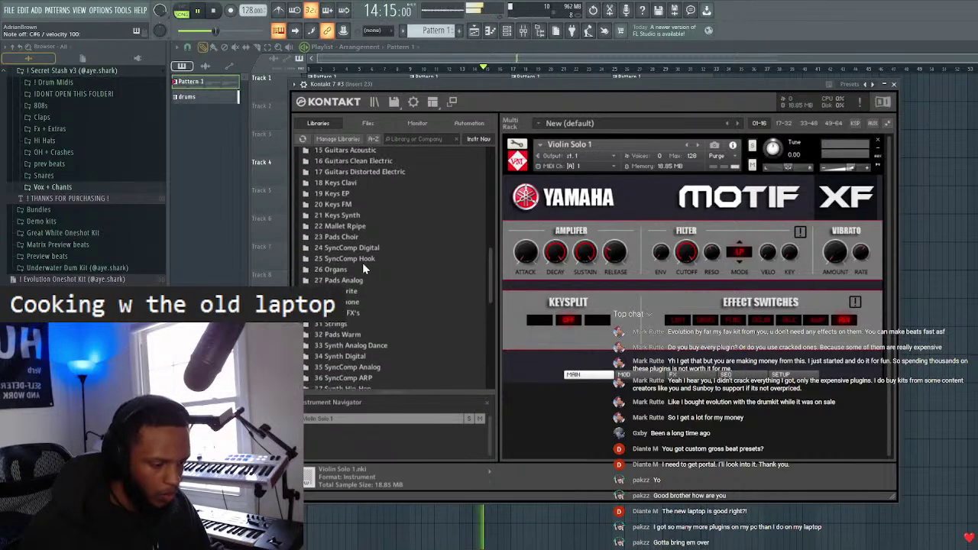
{"action": "scroll", "coordinate": [363, 258], "scroll_direction": "up", "scroll_amount": 2}
{"action": "scroll", "coordinate": [364, 260], "scroll_direction": "down", "scroll_amount": 6}
{"action": "scroll", "coordinate": [364, 261], "scroll_direction": "up", "scroll_amount": 8}
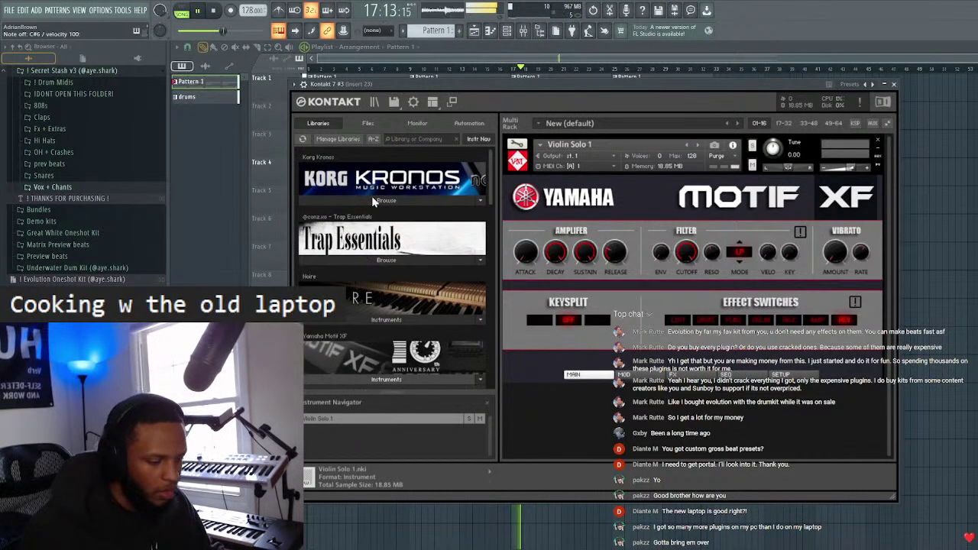
- Browse the Lead instruments of the Trap Essentials library, clear the loaded instruments from the rack and load Mini Pulse
{"action": "left_click", "coordinate": [382, 259]}
{"action": "left_click", "coordinate": [320, 214]}
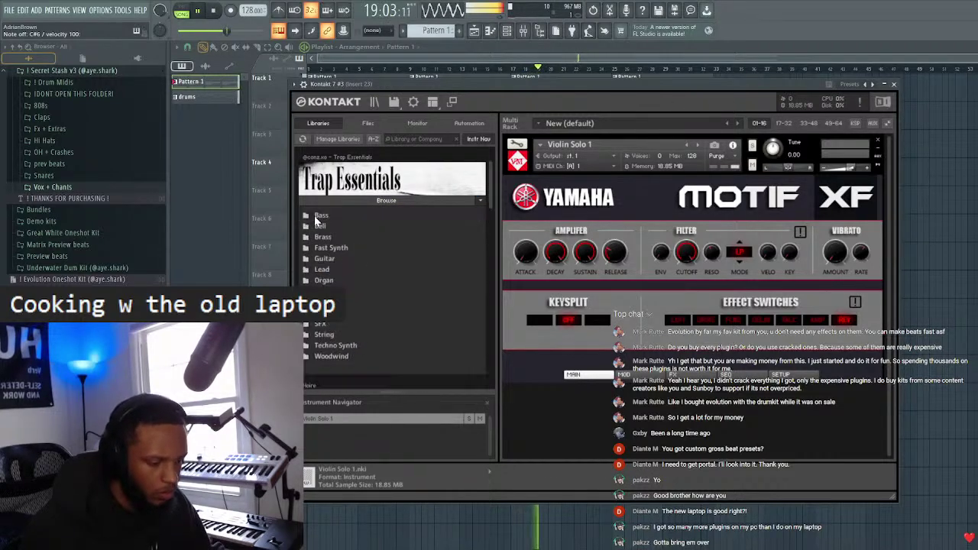
{"action": "left_click", "coordinate": [333, 275]}
{"action": "double_click", "coordinate": [339, 225]}
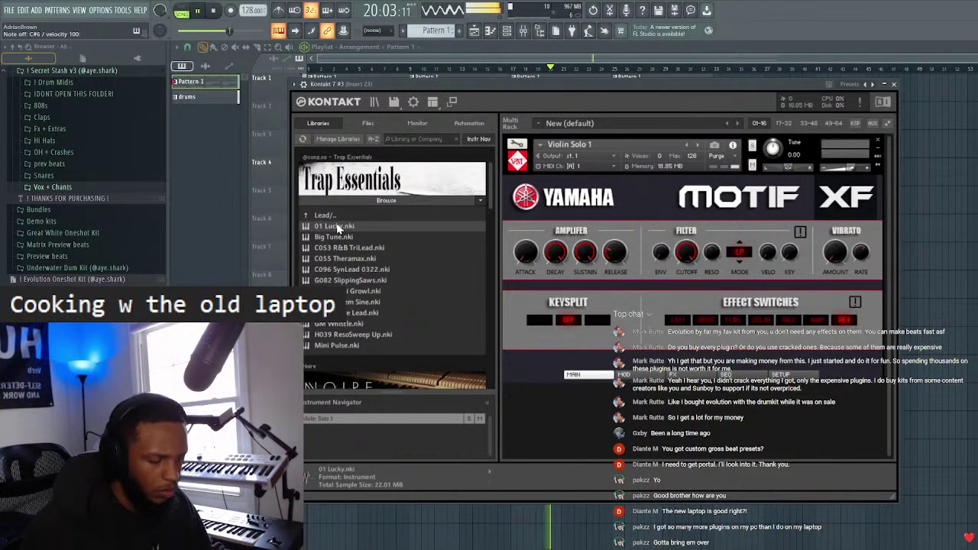
{"action": "left_click", "coordinate": [877, 141]}
{"action": "left_click", "coordinate": [877, 141]}
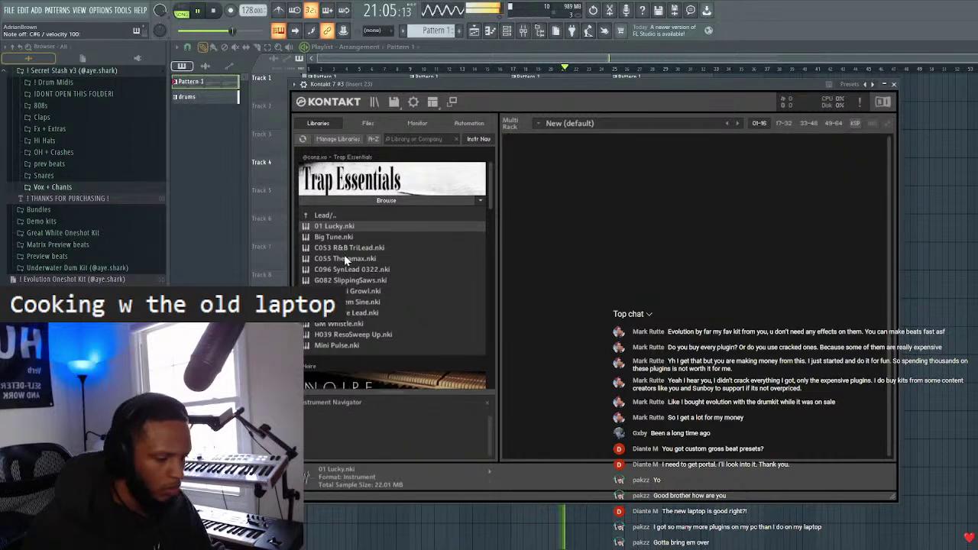
{"action": "double_click", "coordinate": [343, 346]}
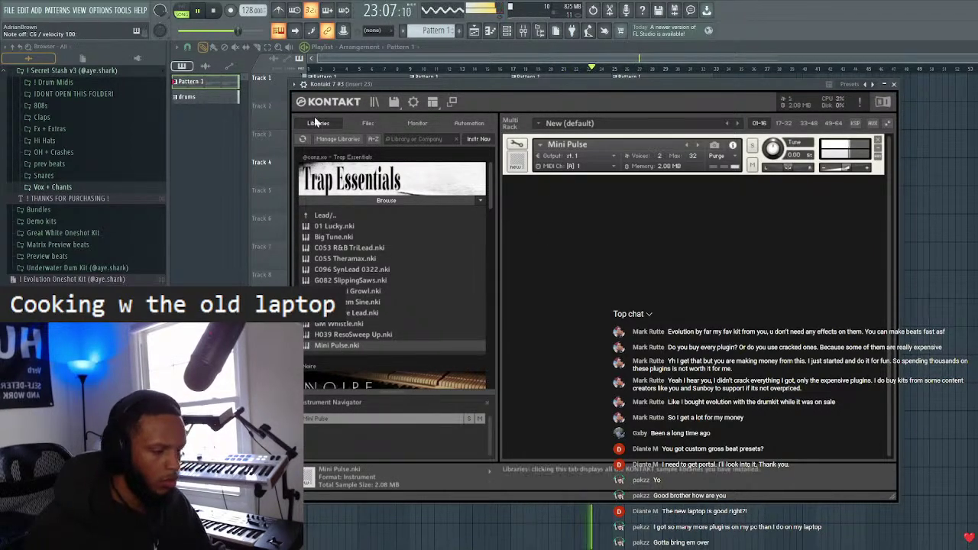
- Change the typing keyboard's note mapping for playing Mini Pulse
{"action": "left_click", "coordinate": [283, 33]}
{"action": "left_click", "coordinate": [280, 35]}
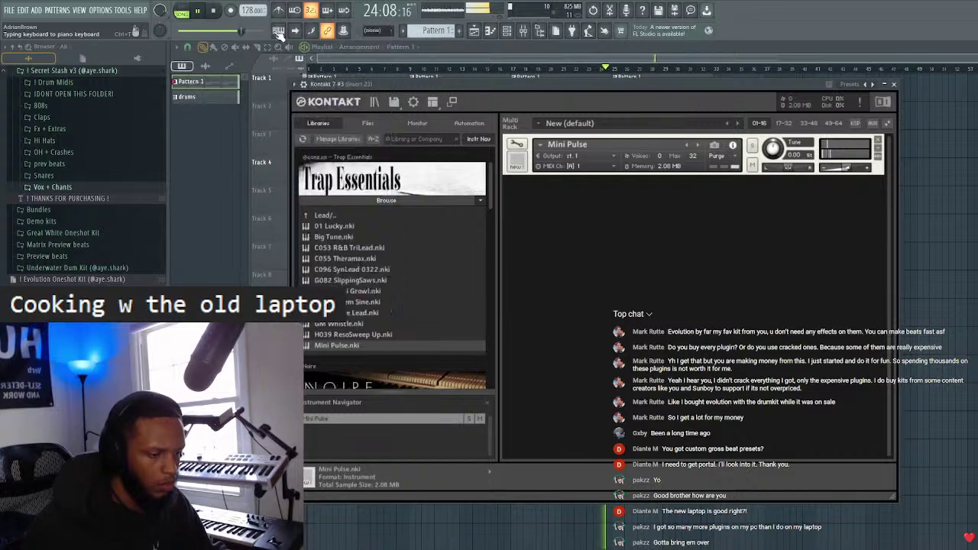
{"action": "right_click", "coordinate": [279, 35]}
{"action": "left_click", "coordinate": [290, 65]}
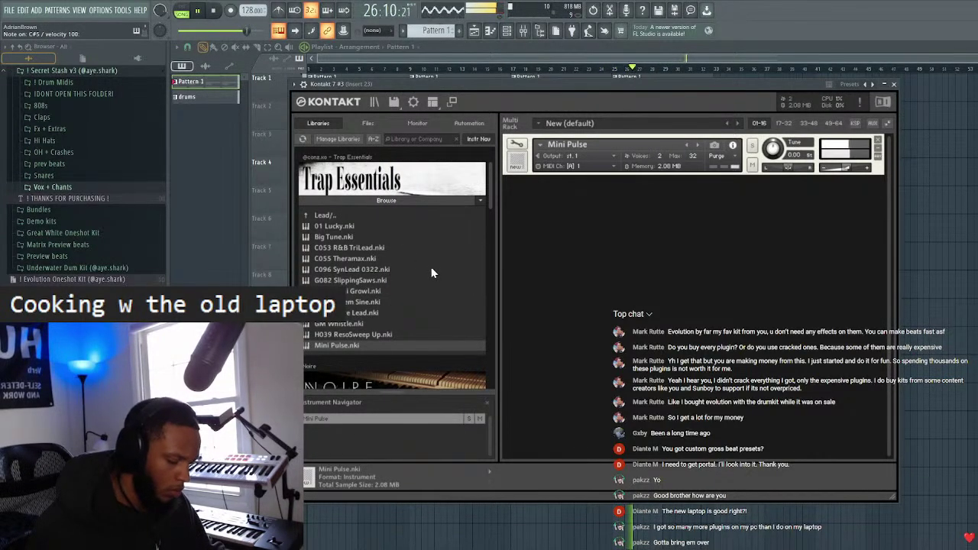
- Step back from Mini Pulse through H039 ResoSweep Up to GM Whistle, dismissing the missing content dialog
{"action": "left_click", "coordinate": [689, 145]}
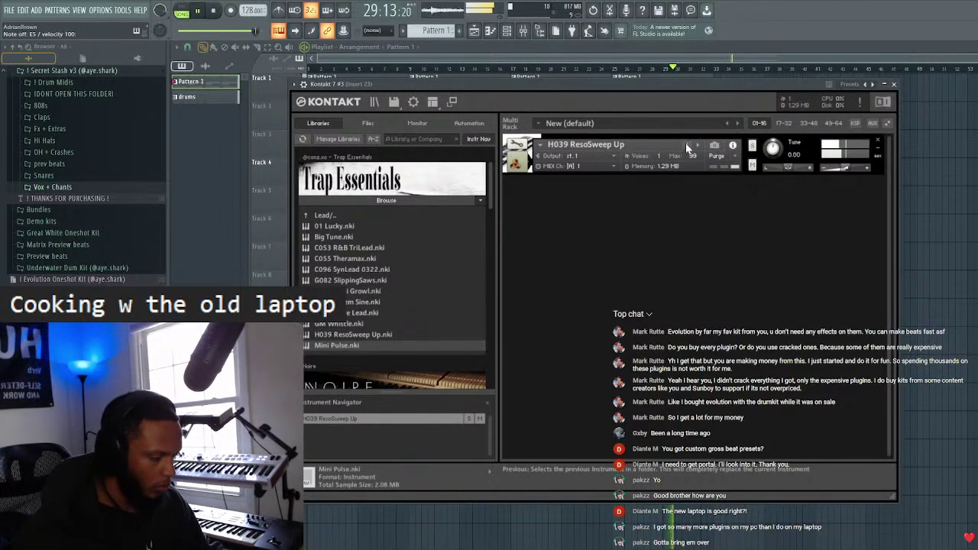
{"action": "left_click", "coordinate": [688, 146]}
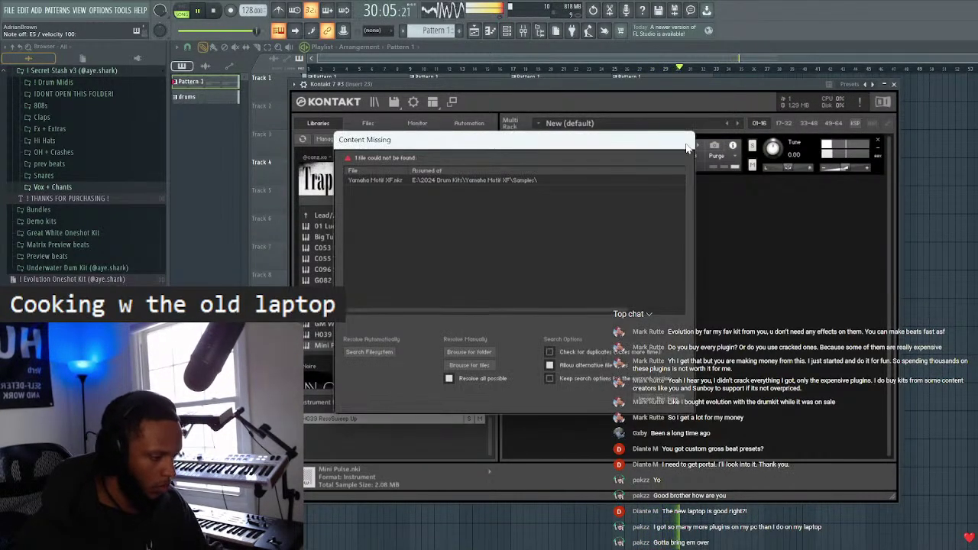
{"action": "left_click", "coordinate": [665, 402]}
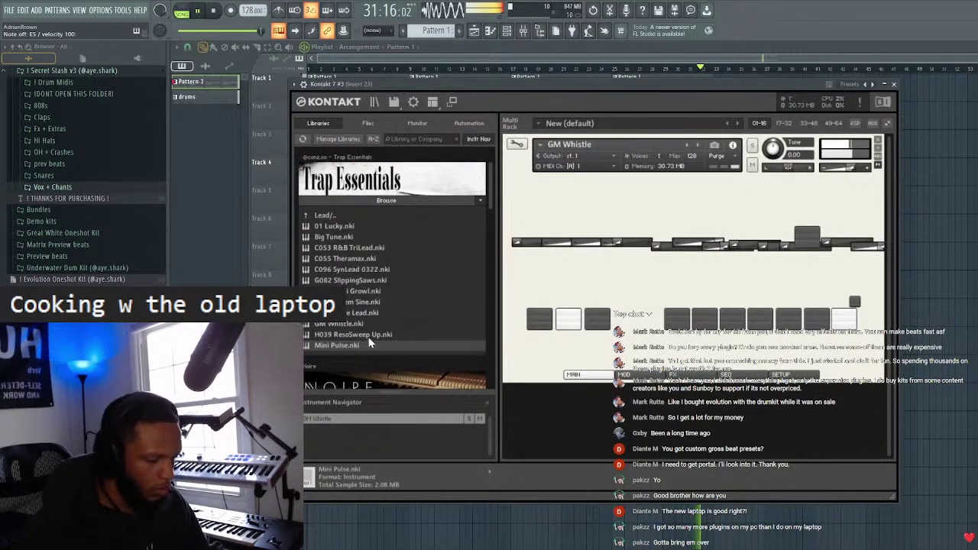
- Close the Kontakt window and bring up the piano roll for the Kontakt 7 #3 channel
{"action": "left_click", "coordinate": [893, 84]}
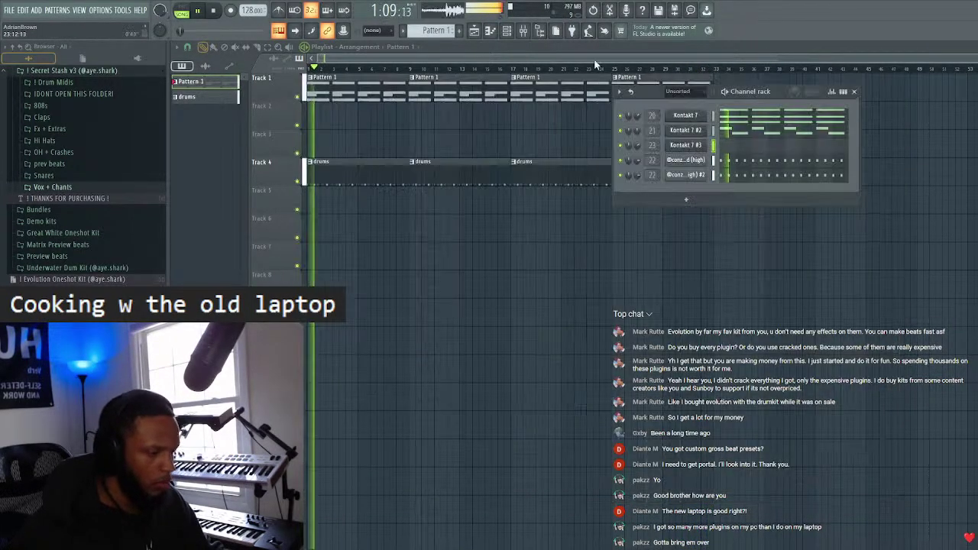
{"action": "left_click", "coordinate": [490, 34]}
{"action": "left_click", "coordinate": [391, 47]}
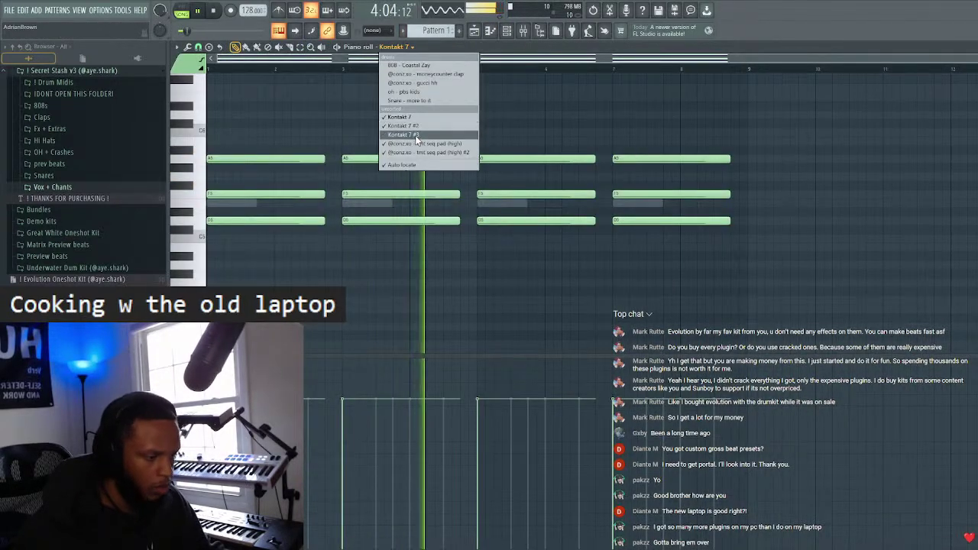
{"action": "left_click", "coordinate": [420, 134]}
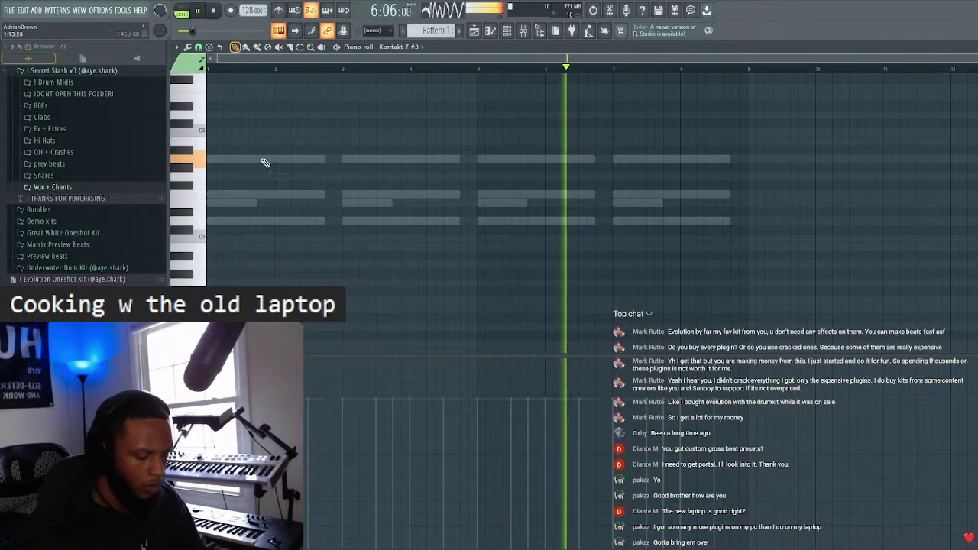
- Draft short F5 and G5 melody notes in bar 1 while playing the beat, and undo the last note change
{"action": "scroll", "coordinate": [222, 157], "scroll_direction": "up", "scroll_amount": 3}
{"action": "key", "text": "space"}
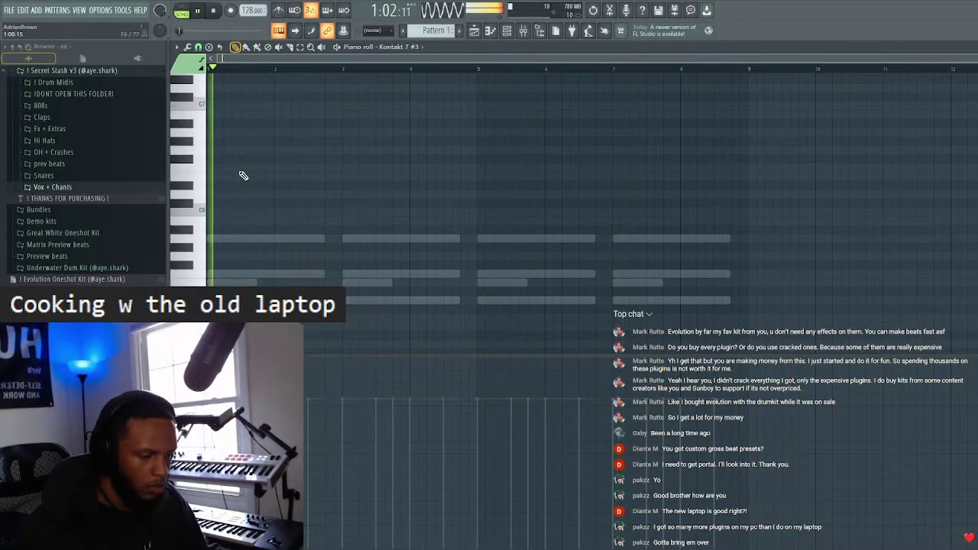
{"action": "key", "text": "space"}
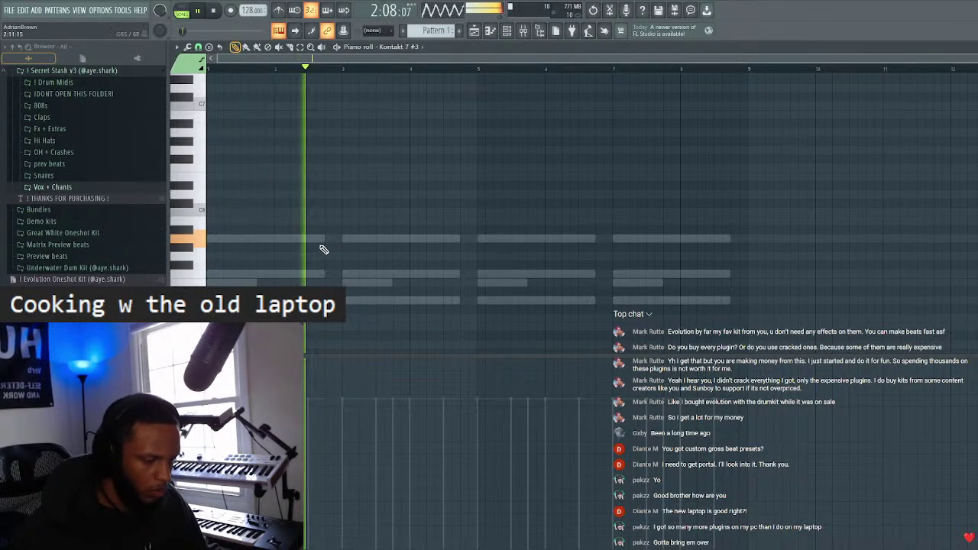
{"action": "key", "text": "space"}
{"action": "key", "text": "space"}
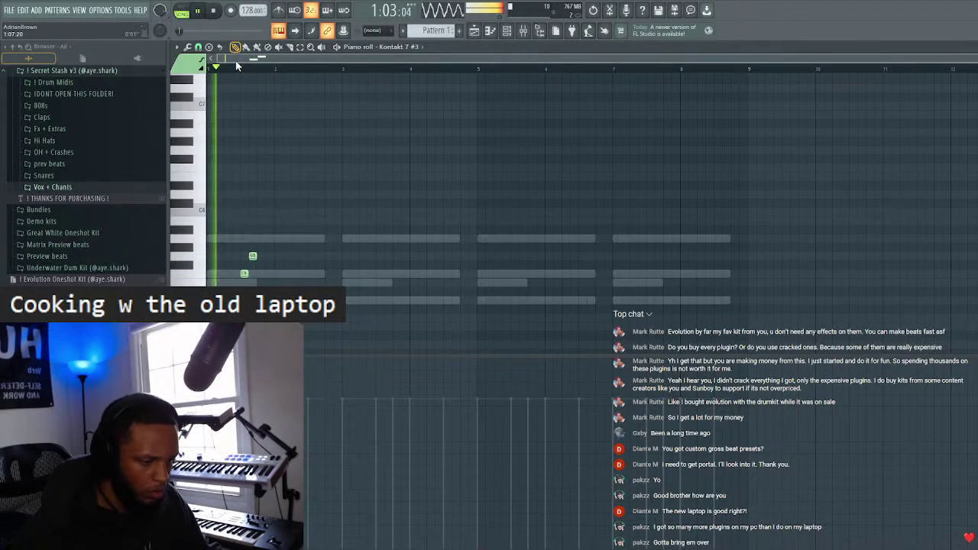
{"action": "scroll", "coordinate": [237, 65], "scroll_direction": "up", "scroll_amount": 3}
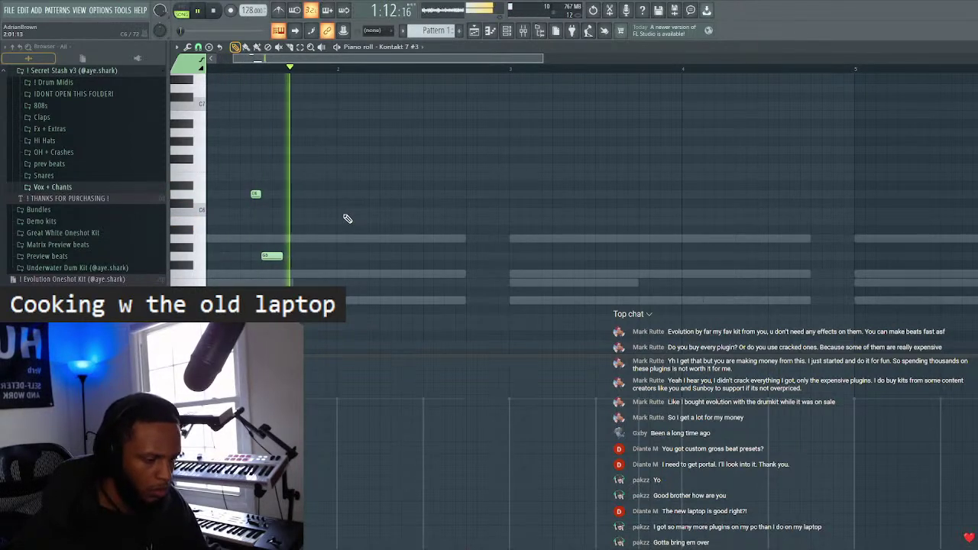
{"action": "key", "text": "space"}
{"action": "key", "text": "ctrl+z"}
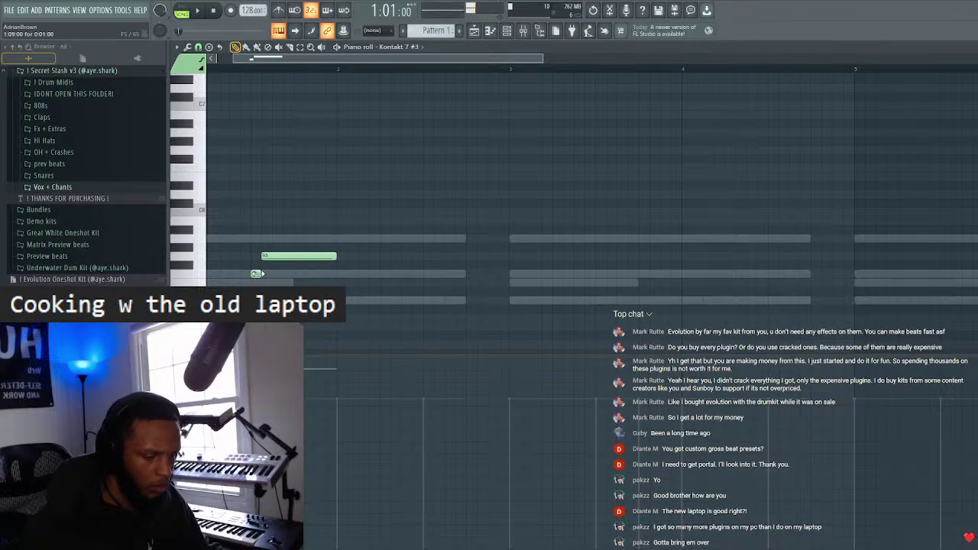
- Stretch the G5 note over the second half of bar 1 and add a 15-step A5 note from bar 2
{"action": "key", "text": "super"}
{"action": "key", "text": "super"}
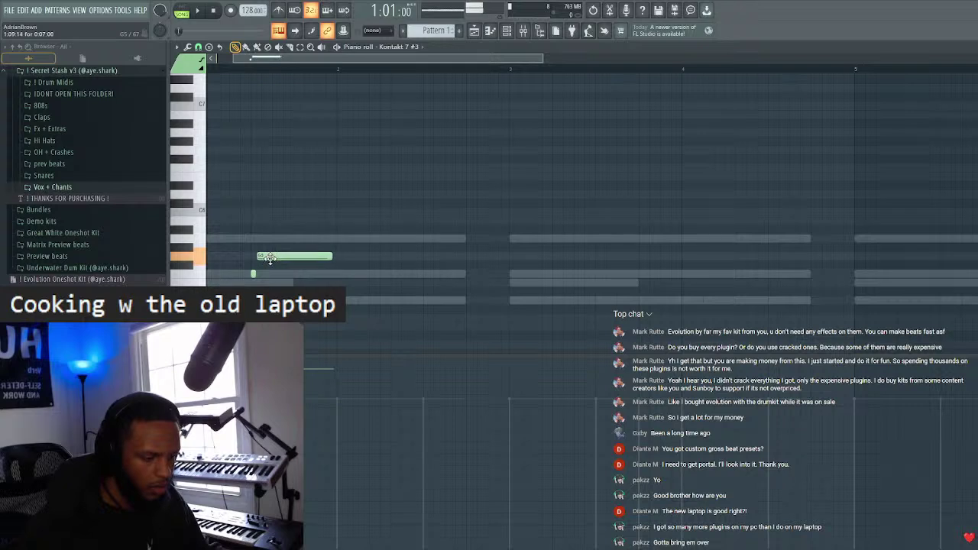
{"action": "mouse_move", "coordinate": [330, 254]}
{"action": "left_mouse_down"}
{"action": "mouse_move", "coordinate": [313, 255]}
{"action": "mouse_move", "coordinate": [336, 255]}
{"action": "left_mouse_up"}
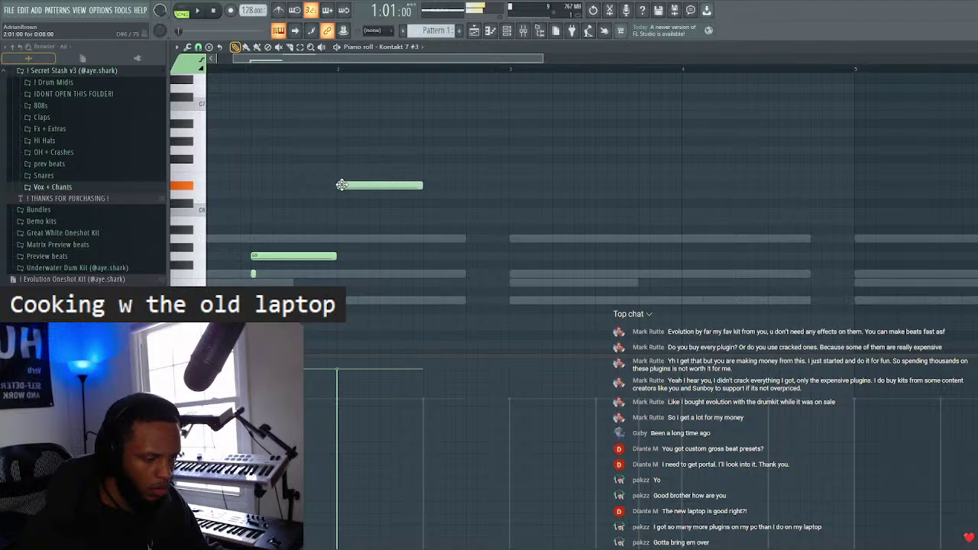
{"action": "left_click_drag", "start_coordinate": [422, 191], "coordinate": [543, 208]}
{"action": "key", "text": "space"}
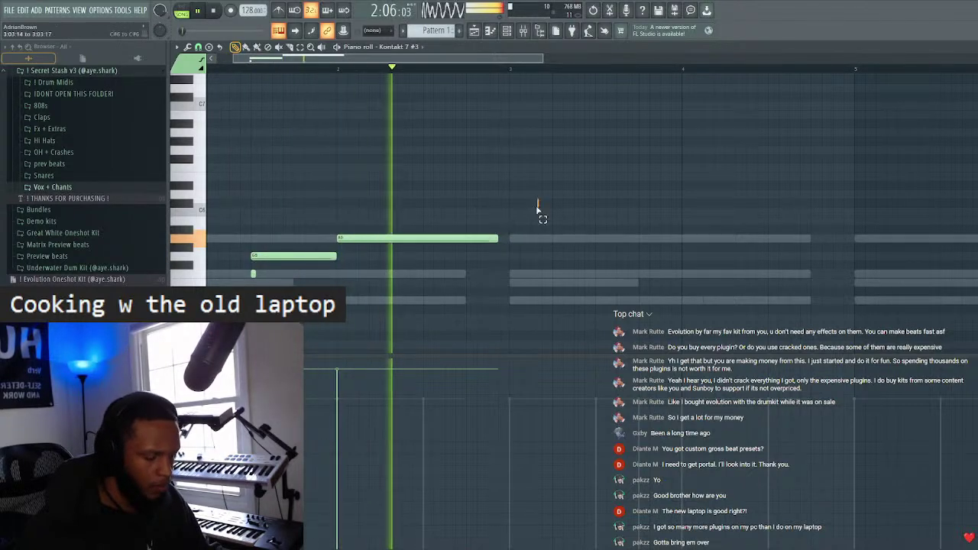
- Copy the three-note phrase to bars 3–4 one octave higher and lower the copy's middle note to D6
{"action": "key", "text": "ctrl+a"}
{"action": "left_click_drag", "start_coordinate": [386, 241], "coordinate": [732, 235]}
{"action": "key", "text": "ctrl+Up"}
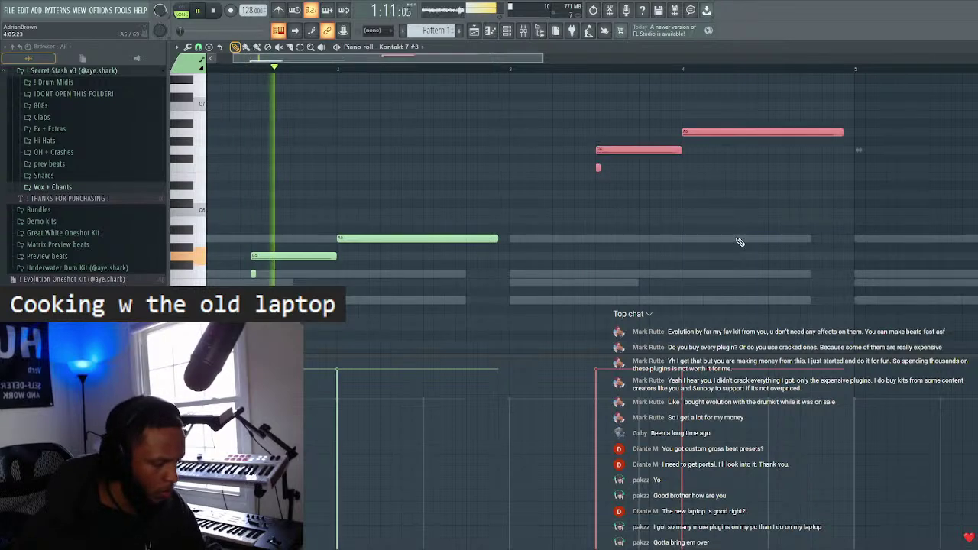
{"action": "scroll", "coordinate": [730, 68], "scroll_direction": "down", "scroll_amount": 5}
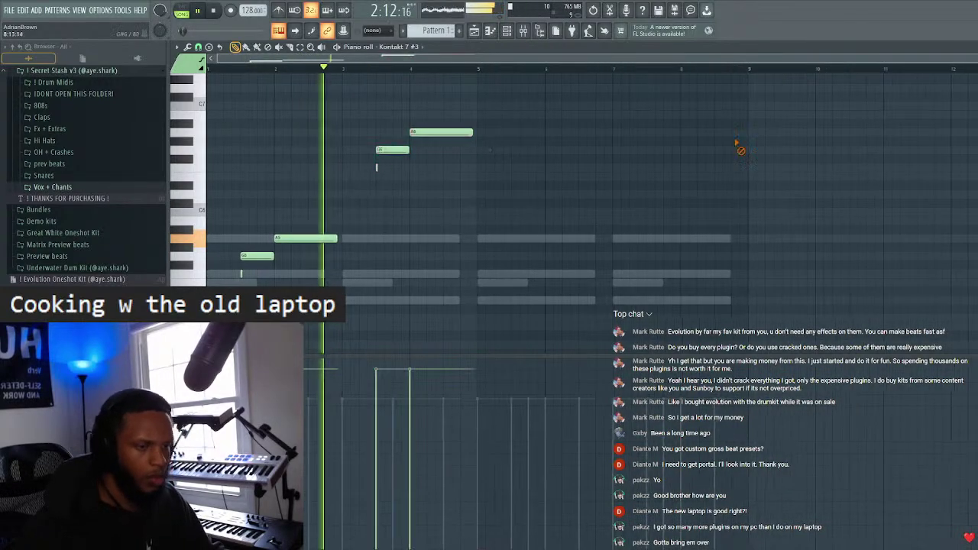
{"action": "key", "text": "ctrl+d"}
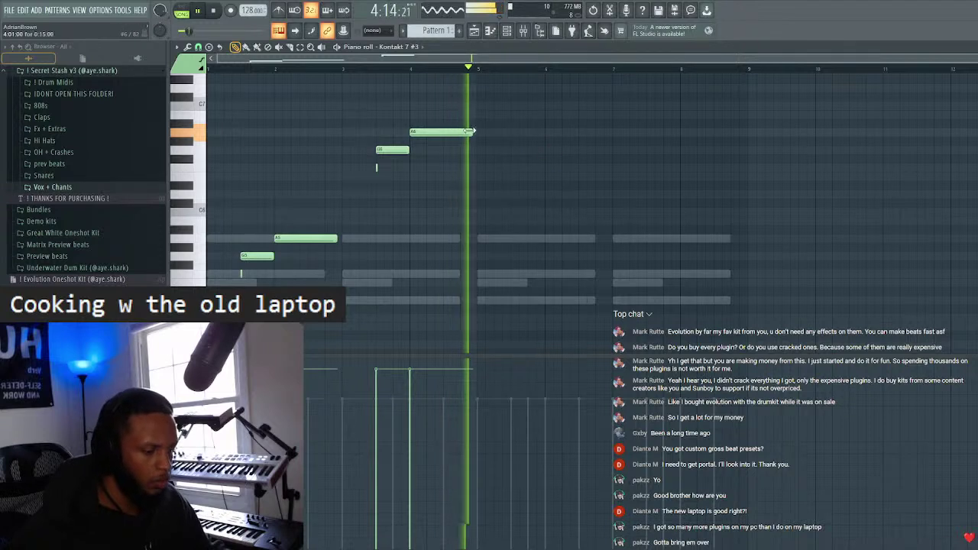
{"action": "key", "text": "space"}
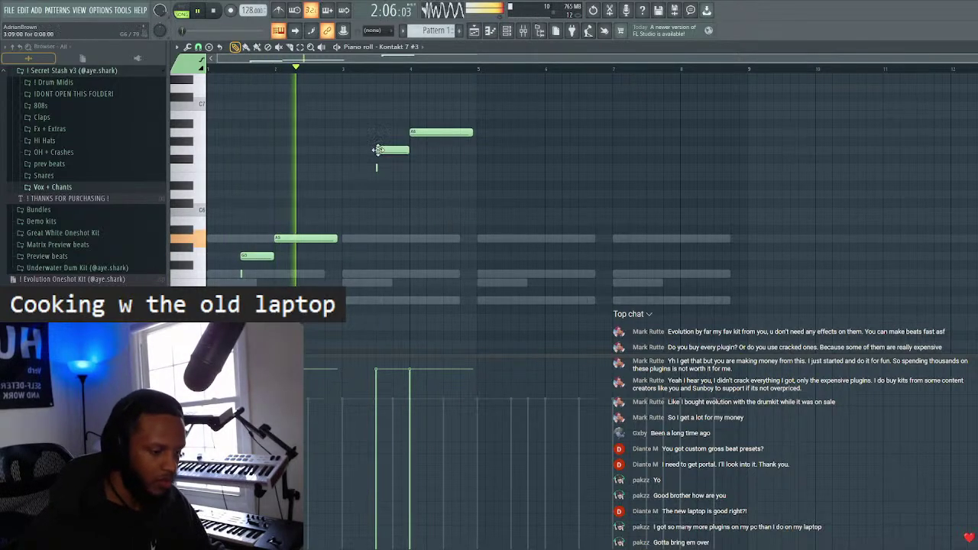
{"action": "left_click_drag", "start_coordinate": [390, 152], "coordinate": [392, 196]}
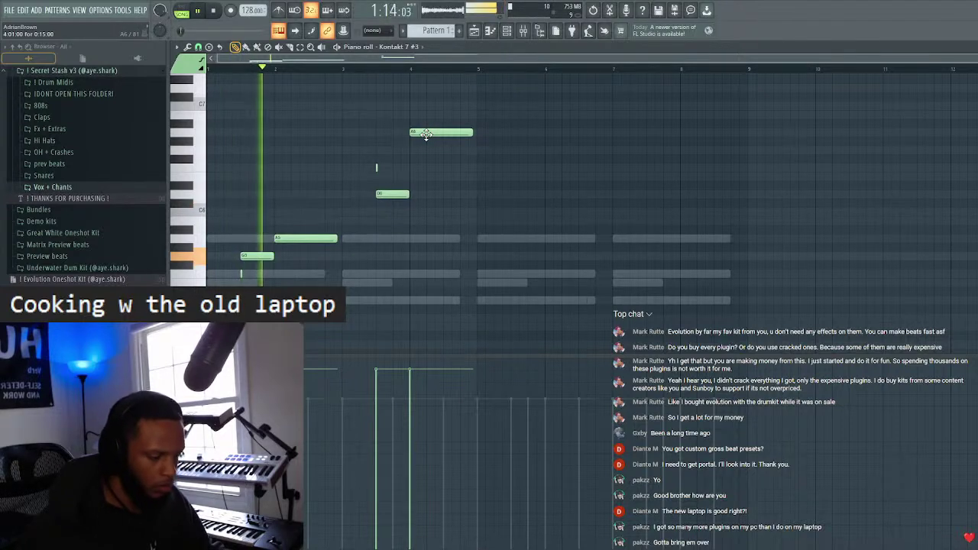
- Delete the phrase copy in bars 3–4 and place a copy of the original phrase in bars 5–6
{"action": "left_click_drag", "start_coordinate": [475, 110], "coordinate": [367, 231]}
{"action": "left_click_drag", "start_coordinate": [405, 193], "coordinate": [560, 255]}
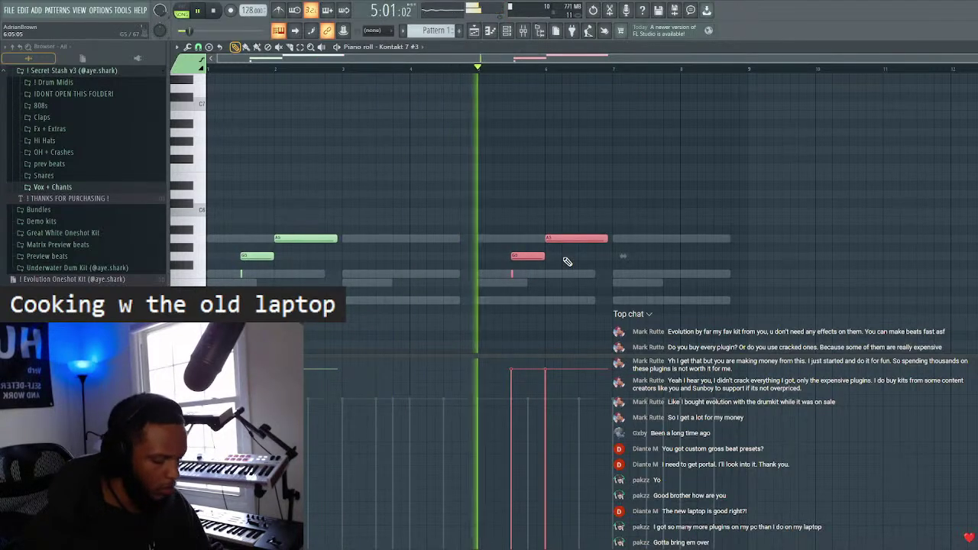
{"action": "left_click", "coordinate": [566, 262]}
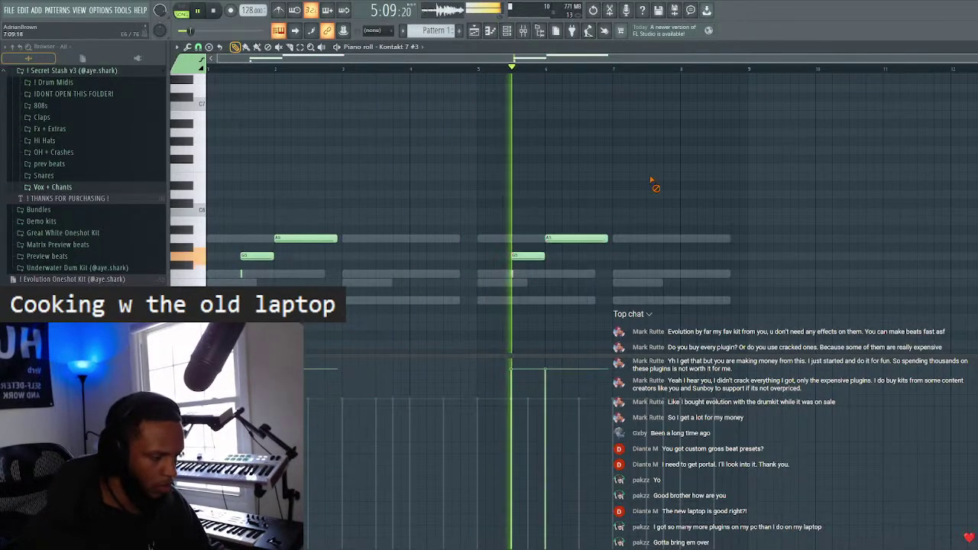
- In the copied phrase, raise the last note to D6 and the middle note to A5, keeping it in the second half of bar 5
{"action": "left_click", "coordinate": [506, 30]}
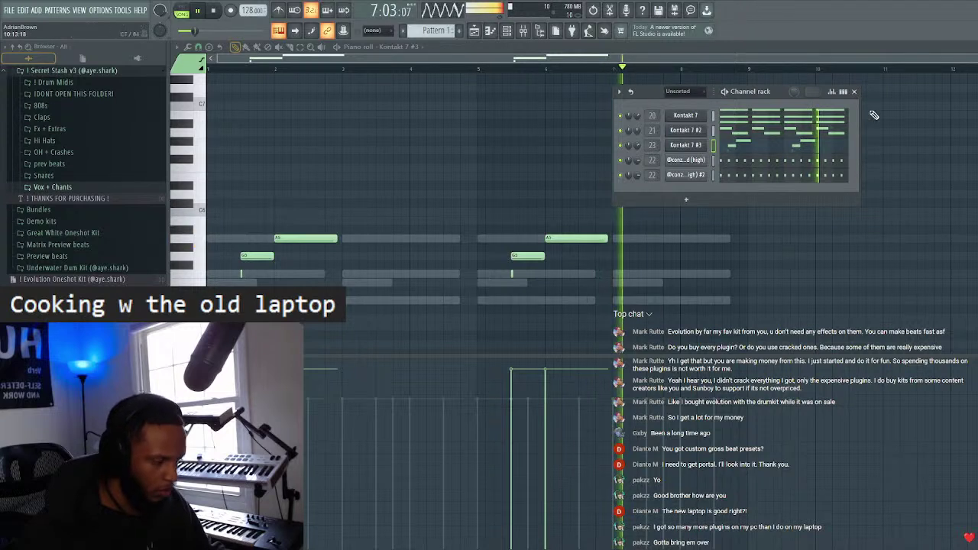
{"action": "left_click", "coordinate": [570, 242]}
{"action": "key", "text": "space"}
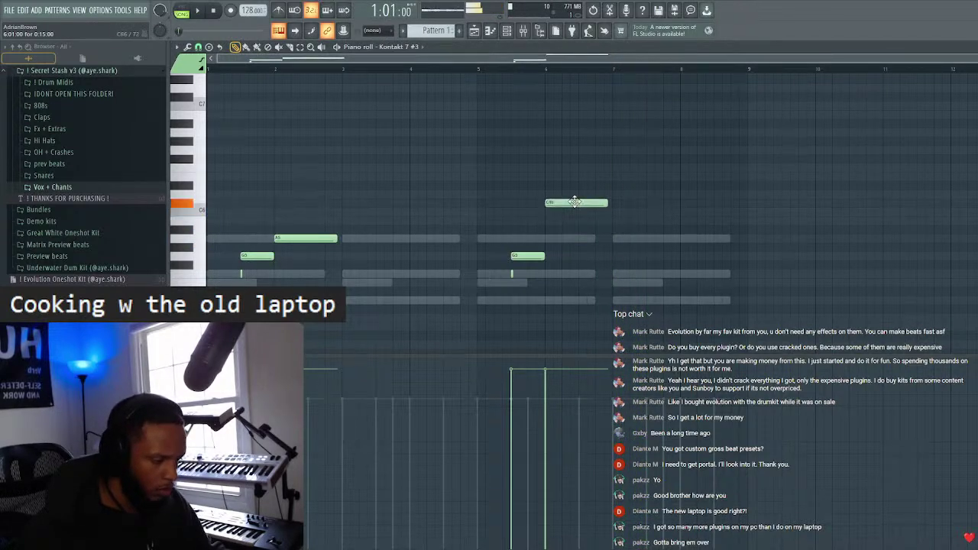
{"action": "left_click", "coordinate": [478, 67]}
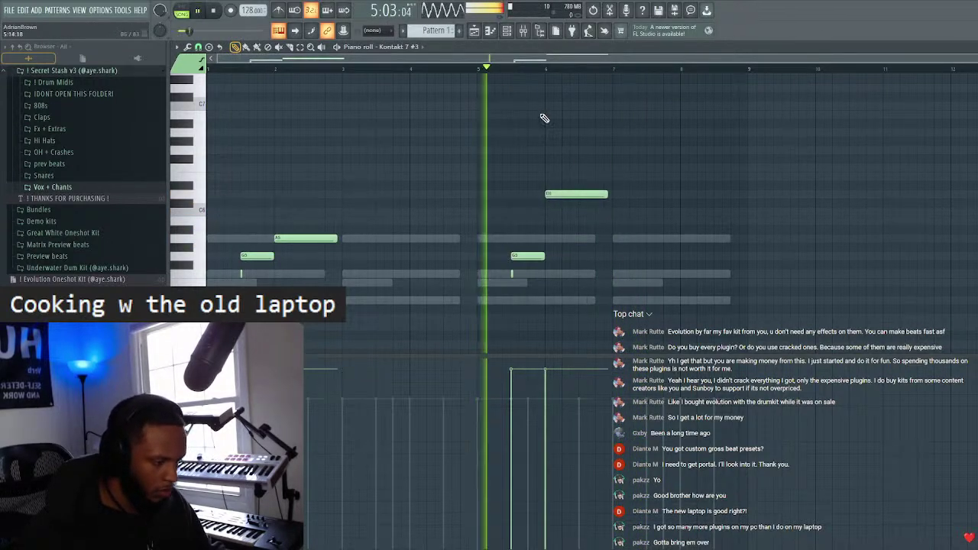
{"action": "key", "text": "space"}
{"action": "left_click_drag", "start_coordinate": [528, 257], "coordinate": [527, 233]}
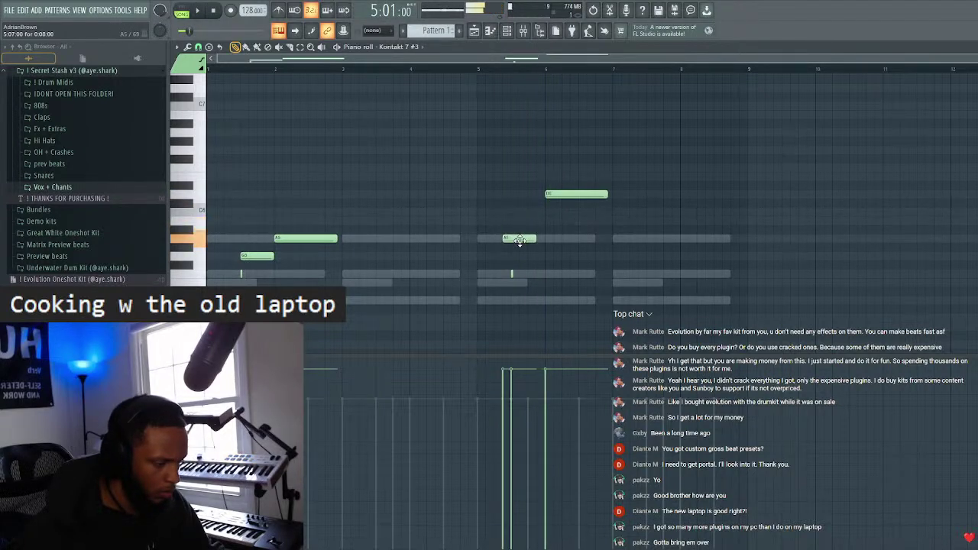
{"action": "key", "text": "space"}
{"action": "left_click_drag", "start_coordinate": [525, 240], "coordinate": [533, 240]}
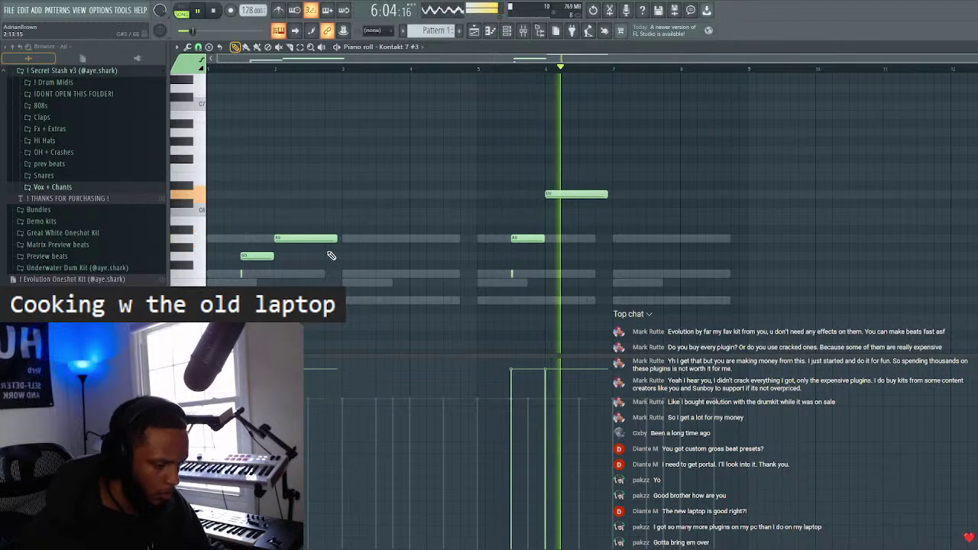
- Clone the Kontakt 7 #3 channel in the channel rack
{"action": "left_click", "coordinate": [524, 30]}
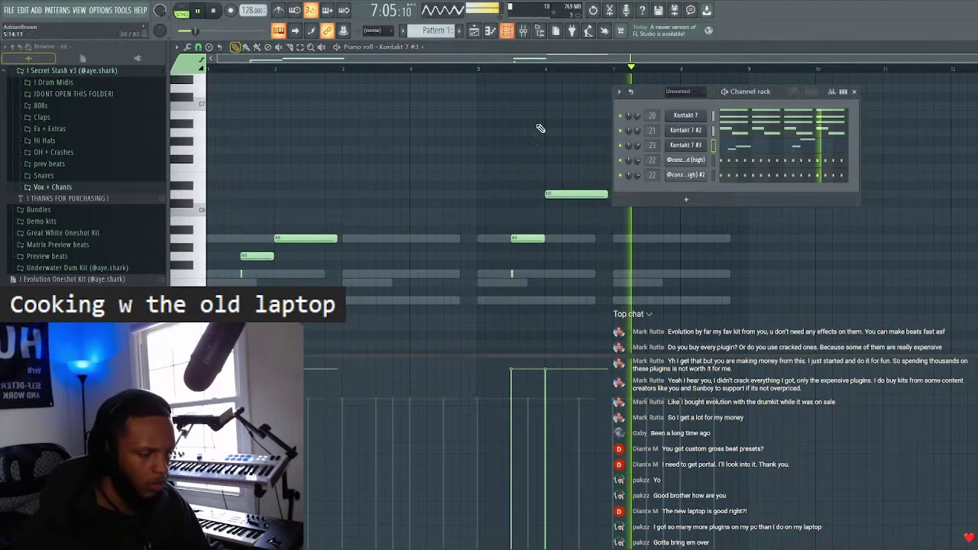
{"action": "right_click", "coordinate": [704, 147]}
{"action": "left_click", "coordinate": [732, 223]}
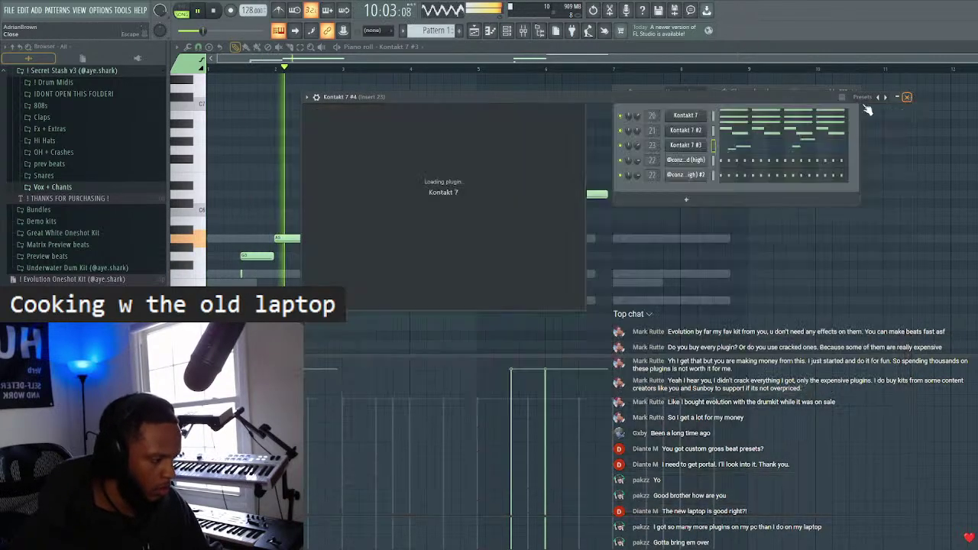
{"action": "left_click", "coordinate": [906, 96]}
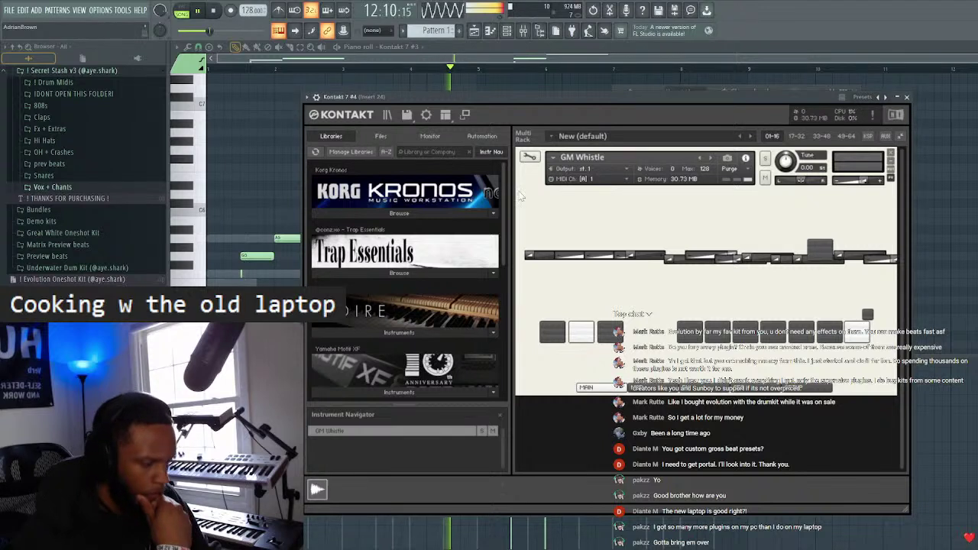
- Replace GM Whistle in Kontakt 7 #4 with E039 Sorry4theDLY from the Pulsating folder of Trap Essentials
{"action": "left_click", "coordinate": [890, 155]}
{"action": "left_click", "coordinate": [424, 274]}
{"action": "scroll", "coordinate": [337, 210], "scroll_direction": "down", "scroll_amount": 1}
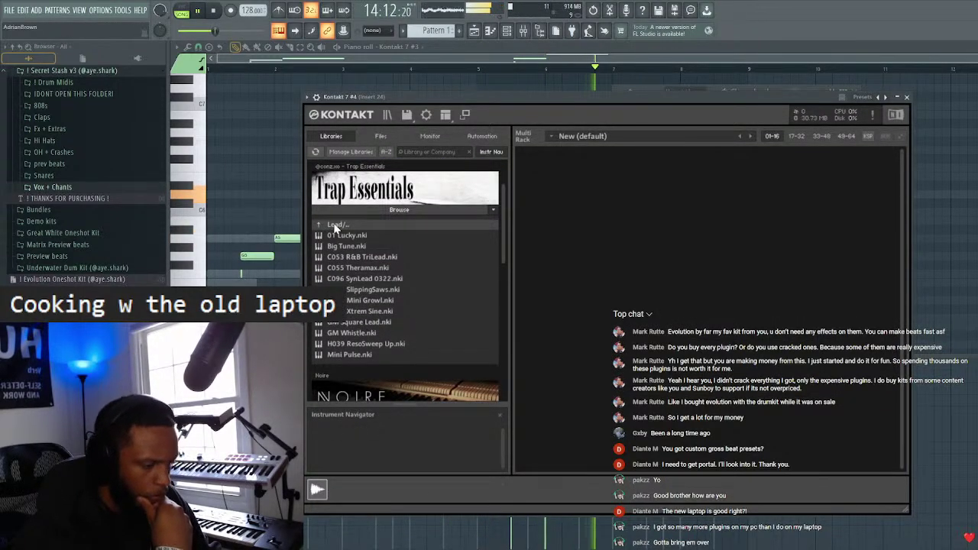
{"action": "left_click", "coordinate": [336, 225]}
{"action": "left_click", "coordinate": [344, 324]}
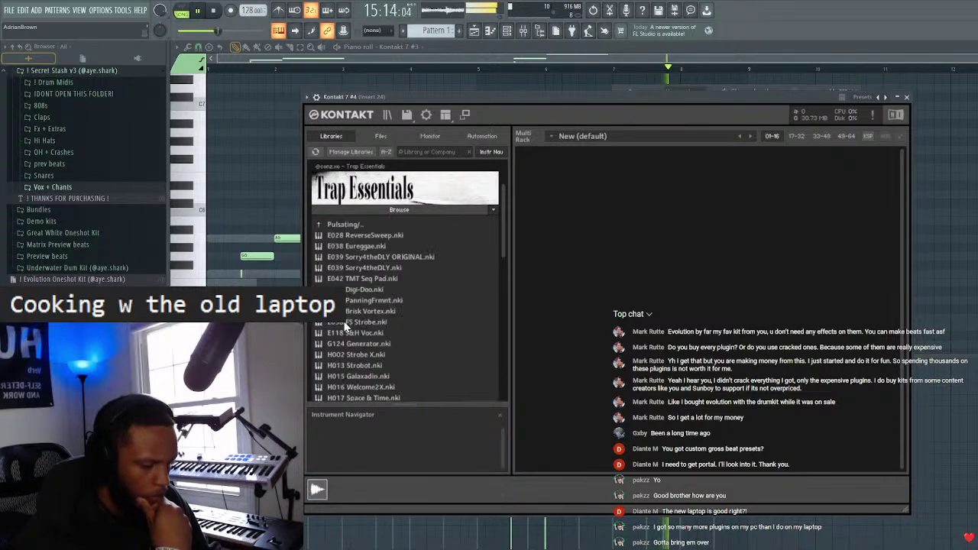
{"action": "double_click", "coordinate": [365, 267]}
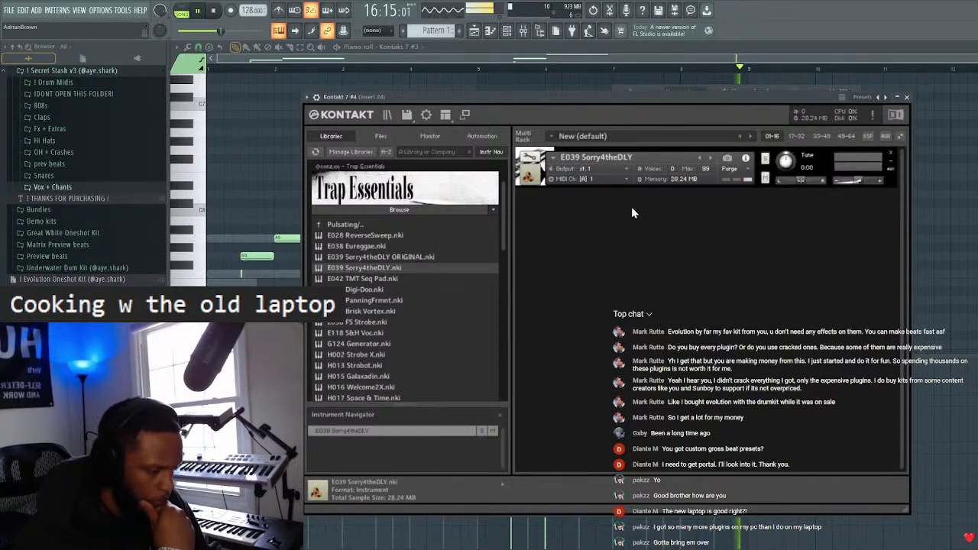
{"action": "left_click", "coordinate": [906, 97]}
{"action": "left_click", "coordinate": [854, 91]}
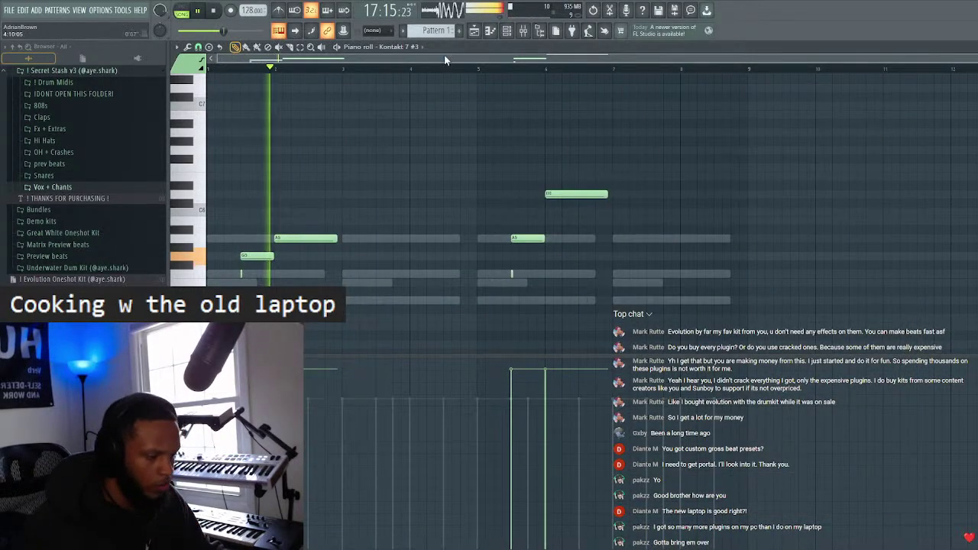
- Add a short D5 note at the start of bar 1 for Kontakt 7 #4 and adjust that channel's volume to about 84%
{"action": "left_click", "coordinate": [386, 47]}
{"action": "left_click", "coordinate": [403, 143]}
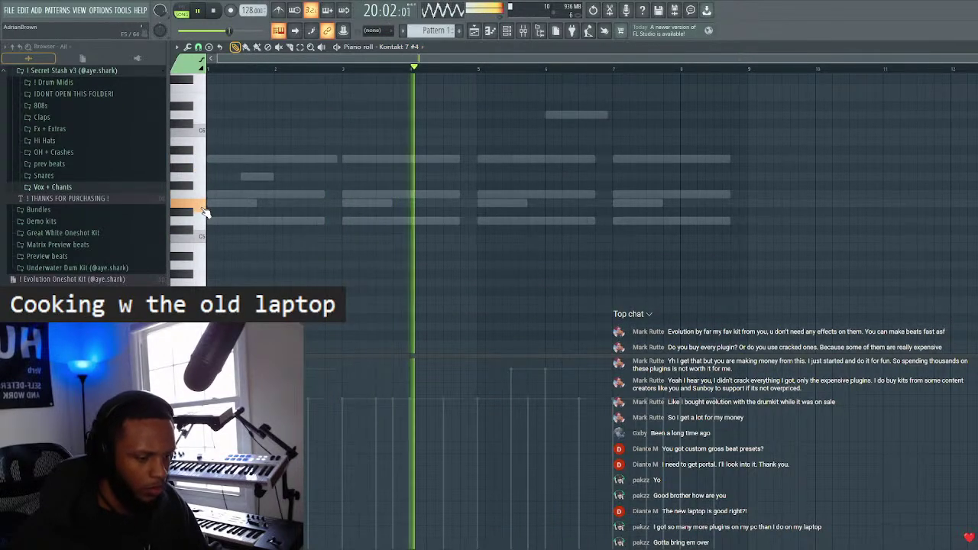
{"action": "left_click", "coordinate": [218, 220]}
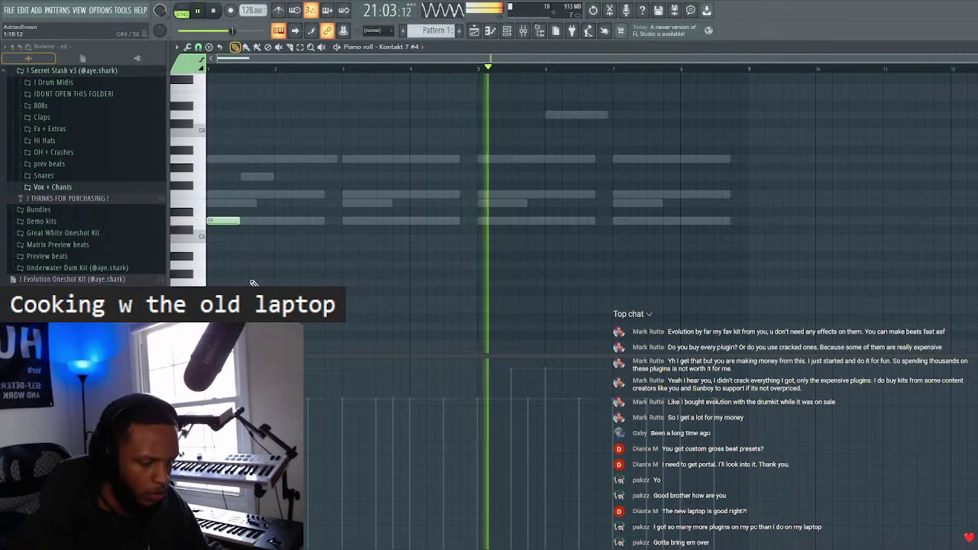
{"action": "left_click_drag", "start_coordinate": [235, 221], "coordinate": [215, 221]}
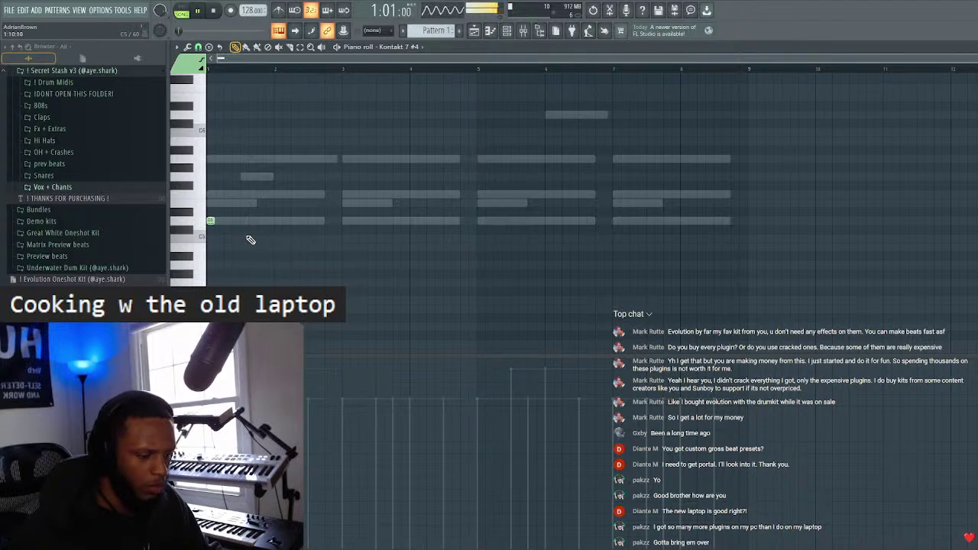
{"action": "key", "text": "F6"}
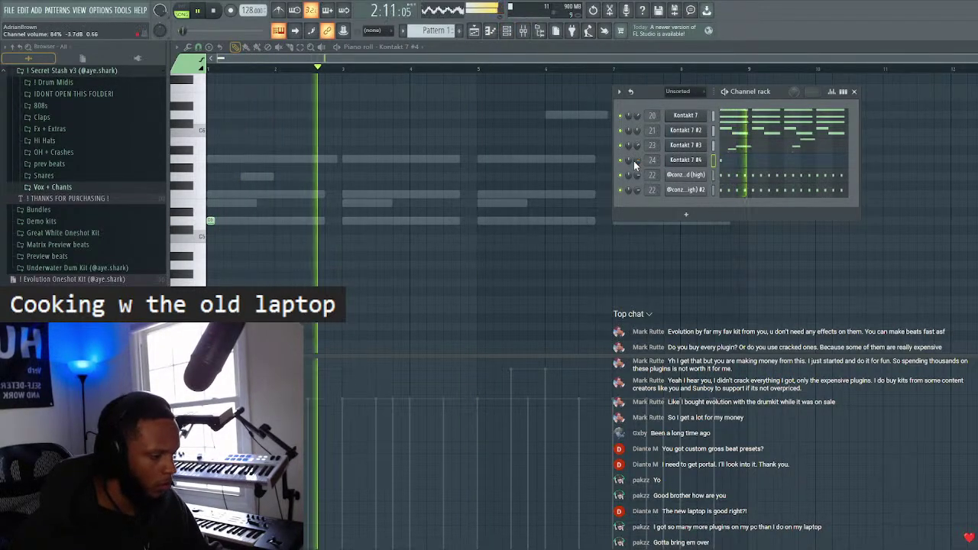
{"action": "left_click", "coordinate": [853, 91]}
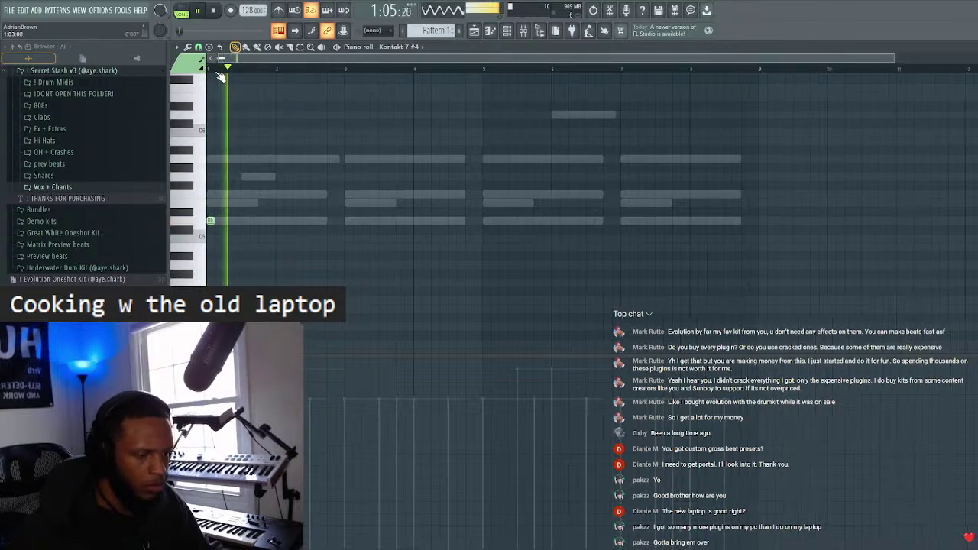
- Add short D5 notes on beats 2 and 4 of bars 1 and 2 in the Kontakt 7 #4 piano roll
{"action": "scroll", "coordinate": [222, 76], "scroll_direction": "up", "scroll_amount": 4}
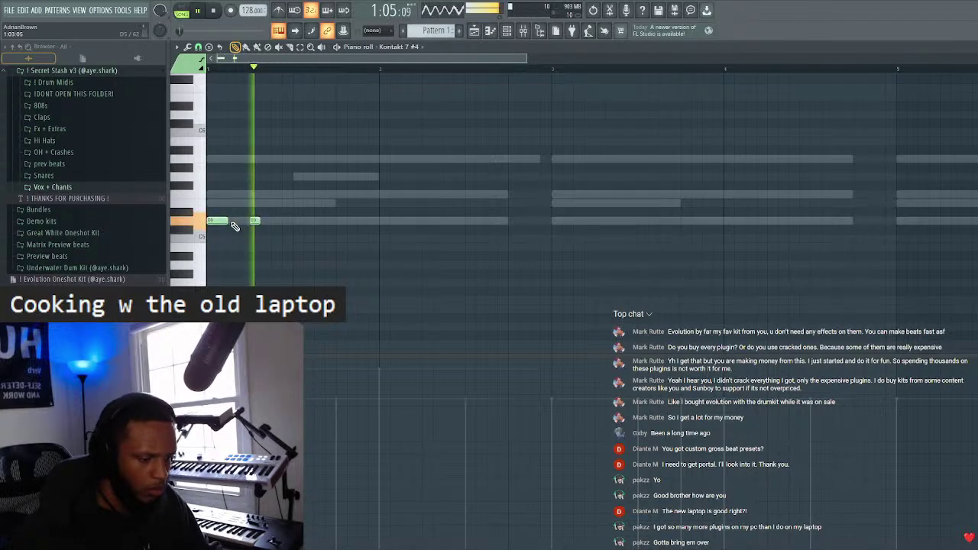
{"action": "left_click", "coordinate": [303, 220]}
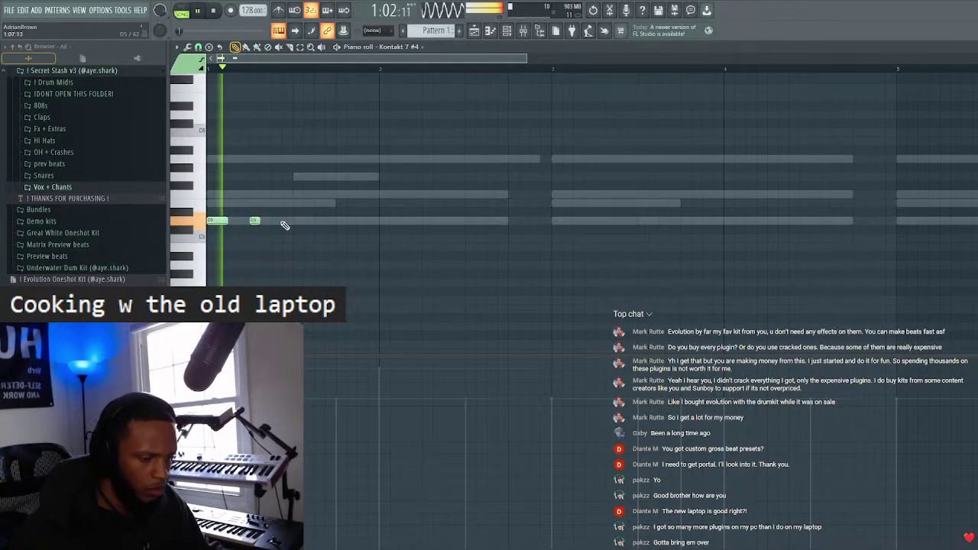
{"action": "left_click", "coordinate": [346, 220]}
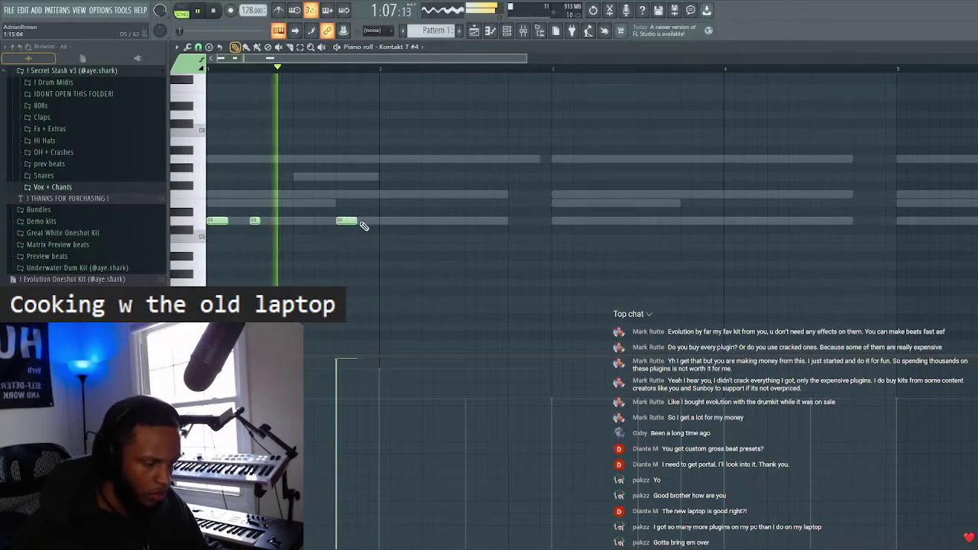
{"action": "key", "text": "space"}
{"action": "key", "text": "ctrl+a"}
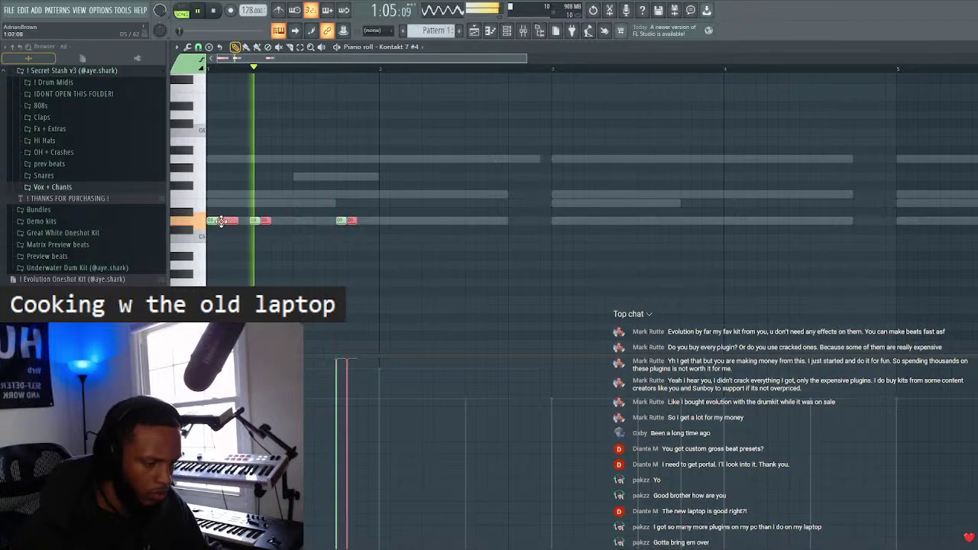
{"action": "left_click", "coordinate": [427, 221]}
{"action": "left_click", "coordinate": [513, 221]}
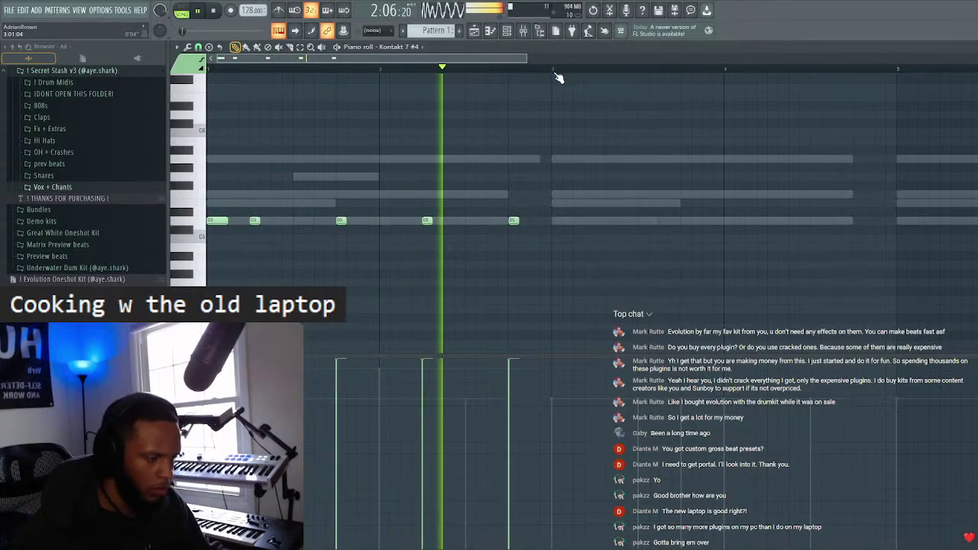
- Duplicate the two-bar D5 rhythm until it fills bars 1–8
{"action": "key", "text": "ctrl+a"}
{"action": "key", "text": "ctrl+b"}
{"action": "scroll", "coordinate": [594, 73], "scroll_direction": "down", "scroll_amount": 2}
{"action": "scroll", "coordinate": [594, 72], "scroll_direction": "down", "scroll_amount": 1}
{"action": "key", "text": "ctrl+a"}
{"action": "key", "text": "ctrl+b"}
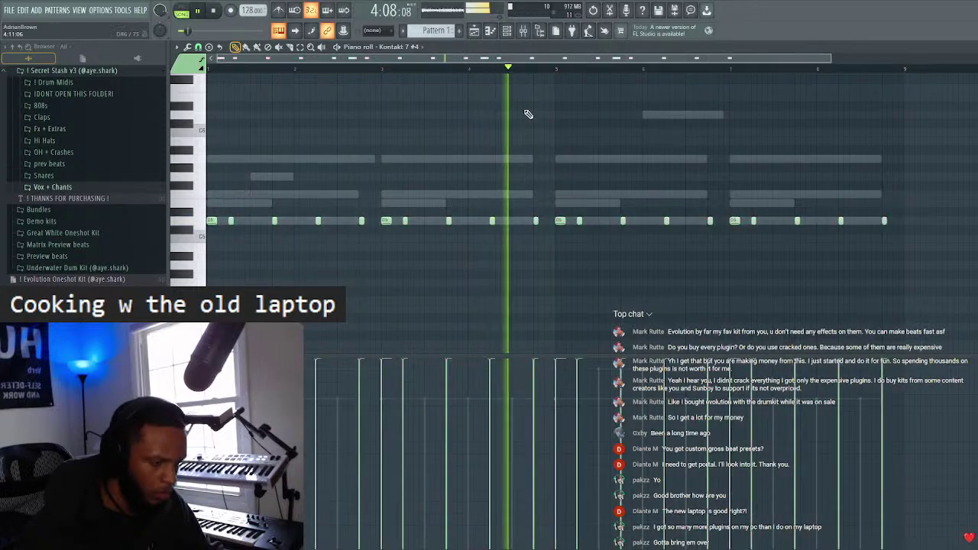
- Load Fruity Parametric EQ 2 on mixer Insert 24 and roll off the low end with a high-pass curve
{"action": "key", "text": "F9"}
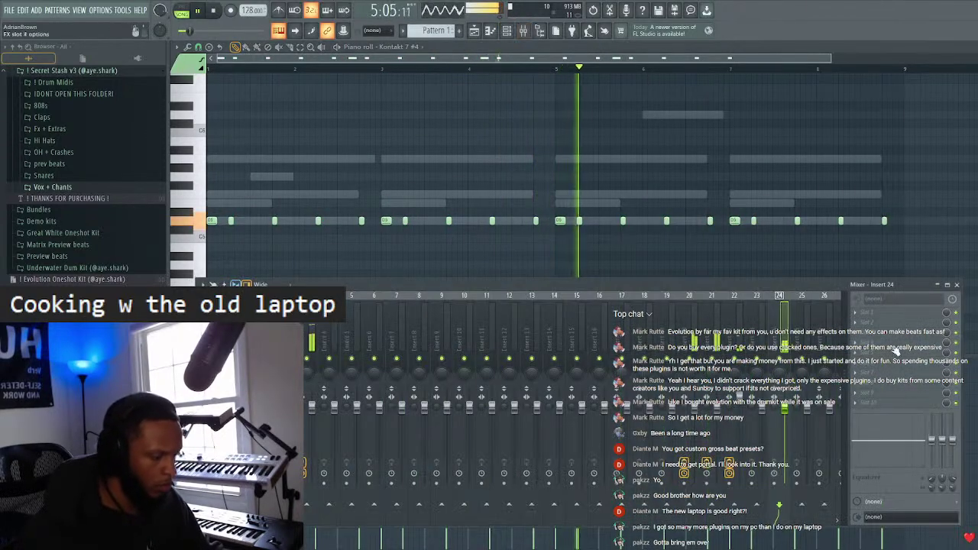
{"action": "left_click", "coordinate": [857, 306]}
{"action": "left_click", "coordinate": [623, 537]}
{"action": "right_click", "coordinate": [329, 173]}
{"action": "left_click", "coordinate": [376, 216]}
{"action": "left_click_drag", "start_coordinate": [376, 217], "coordinate": [419, 217]}
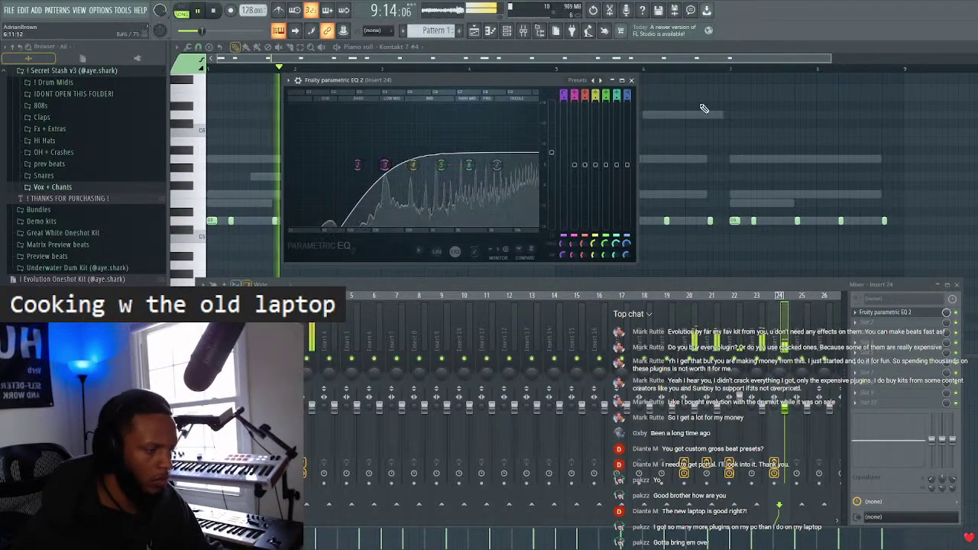
{"action": "left_click", "coordinate": [628, 80]}
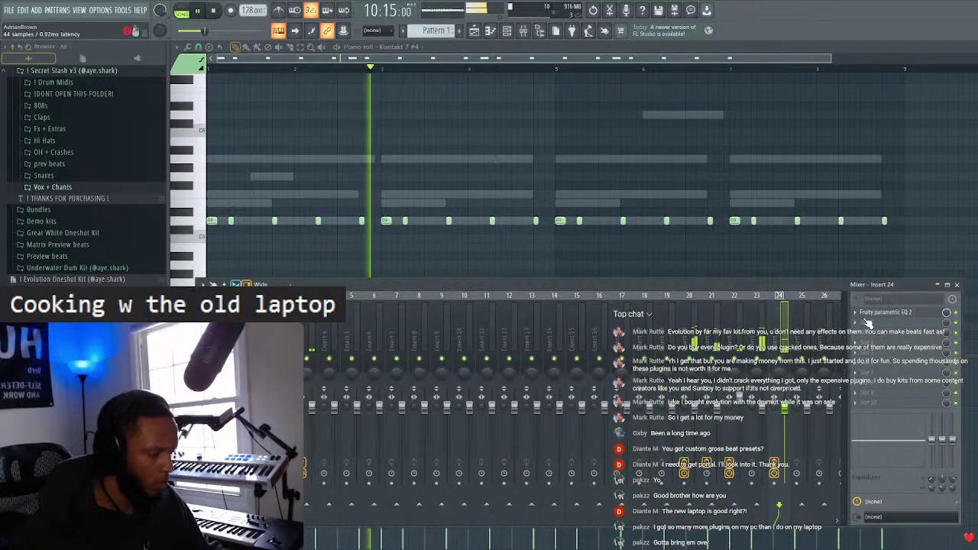
- Load the Ambience reverb in the second effect slot of Insert 24 and close the mixer and plugin windows
{"action": "left_click", "coordinate": [859, 323]}
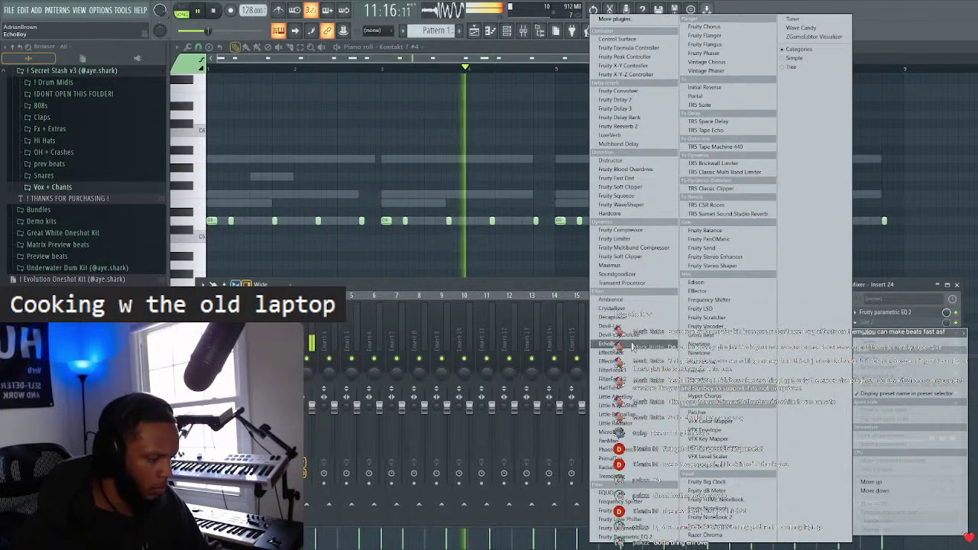
{"action": "left_click", "coordinate": [633, 304]}
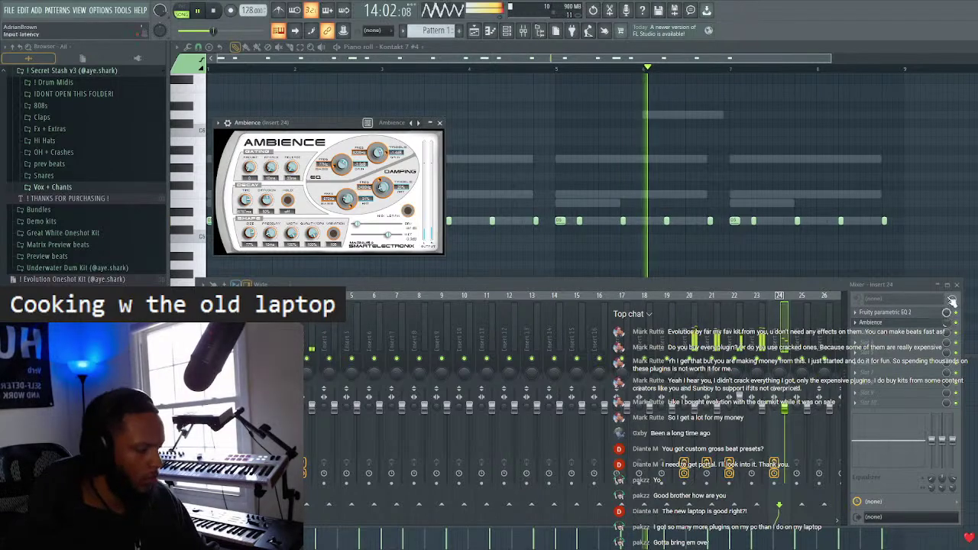
{"action": "left_click", "coordinate": [958, 286]}
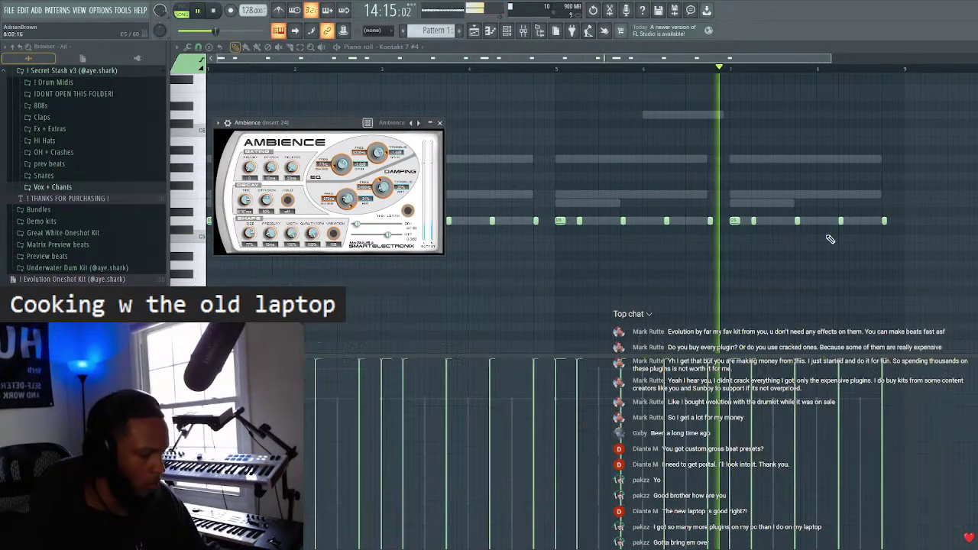
{"action": "left_click", "coordinate": [439, 122]}
- Split Pattern 1 by channel in the playlist and move the drums clips down to track 8
{"action": "left_click", "coordinate": [475, 31]}
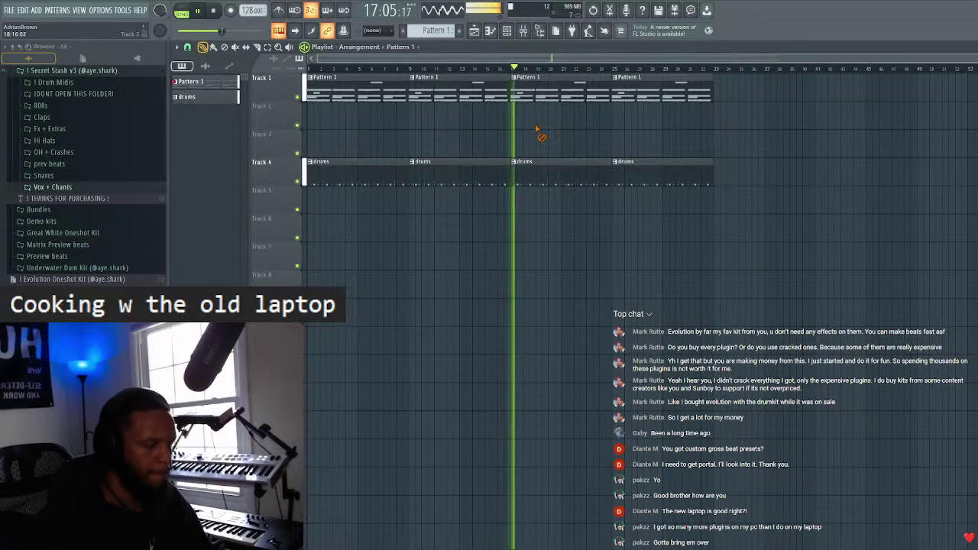
{"action": "right_click", "coordinate": [261, 80]}
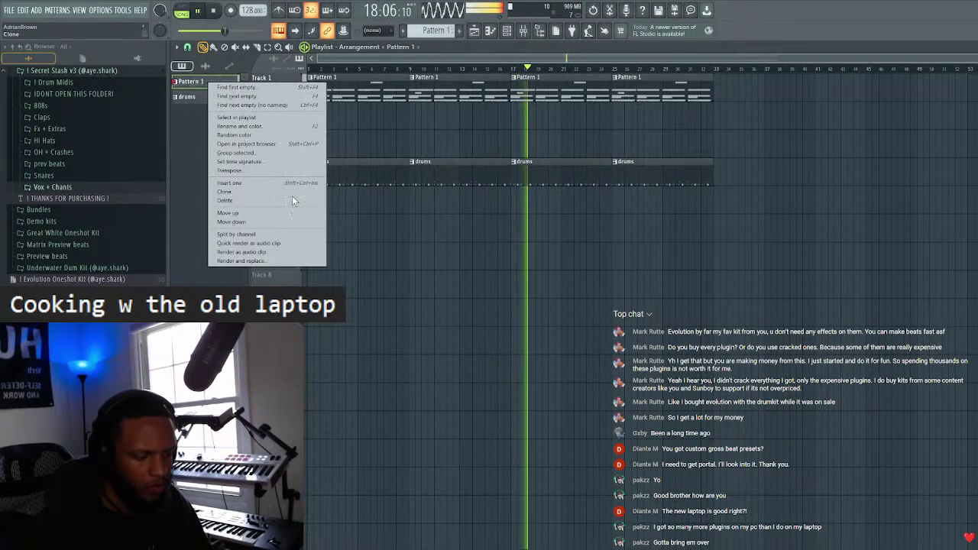
{"action": "left_click", "coordinate": [260, 234]}
{"action": "left_click_drag", "start_coordinate": [783, 158], "coordinate": [266, 247]}
{"action": "left_click_drag", "start_coordinate": [359, 162], "coordinate": [359, 274]}
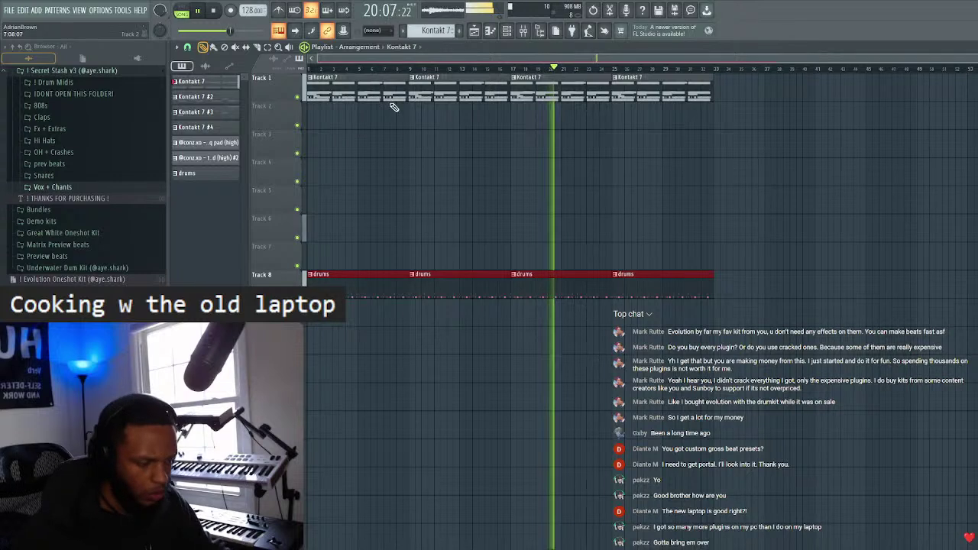
- Clear the Kontakt 7 clips from track 1 and place Kontakt 7, #2, #3 and #4 clips over bars 1–8 on tracks 1–4
{"action": "left_click", "coordinate": [261, 79]}
{"action": "key", "text": "Delete"}
{"action": "left_click_drag", "start_coordinate": [195, 94], "coordinate": [218, 129]}
{"action": "mouse_move", "coordinate": [326, 101]}
{"action": "left_mouse_down"}
{"action": "mouse_move", "coordinate": [305, 103]}
{"action": "mouse_move", "coordinate": [314, 99]}
{"action": "left_mouse_up"}
{"action": "left_click", "coordinate": [436, 114]}
{"action": "left_click_drag", "start_coordinate": [435, 114], "coordinate": [309, 179]}
{"action": "left_click_drag", "start_coordinate": [363, 91], "coordinate": [356, 91]}
{"action": "left_click", "coordinate": [463, 163]}
{"action": "left_click_drag", "start_coordinate": [397, 150], "coordinate": [408, 151]}
- Duplicate the four Kontakt clips across bars 9–32 and remove the surplus copies in bars 33–40
{"action": "left_click_drag", "start_coordinate": [482, 72], "coordinate": [305, 243]}
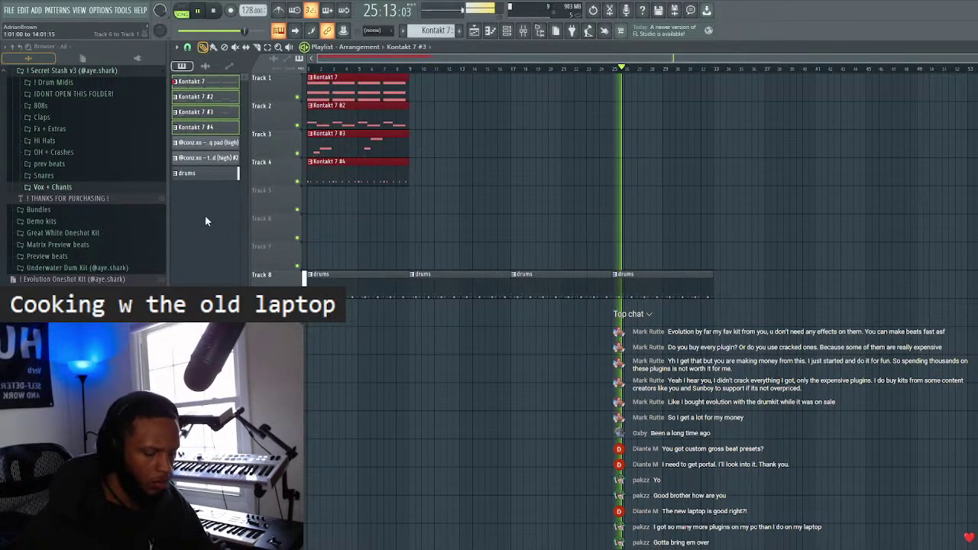
{"action": "key", "text": "ctrl+b"}
{"action": "key", "text": "ctrl+b"}
{"action": "key", "text": "ctrl+b"}
{"action": "key", "text": "ctrl+b"}
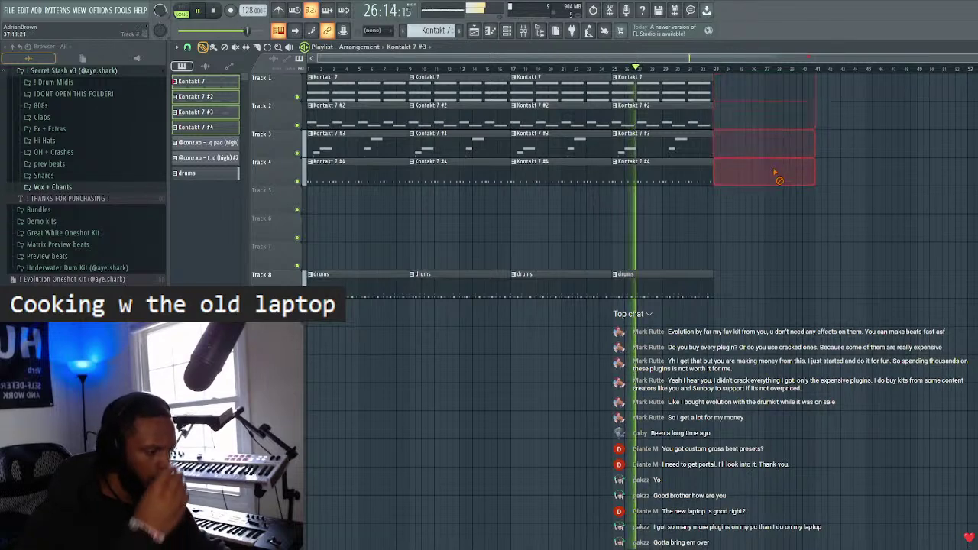
{"action": "key", "text": "Delete"}
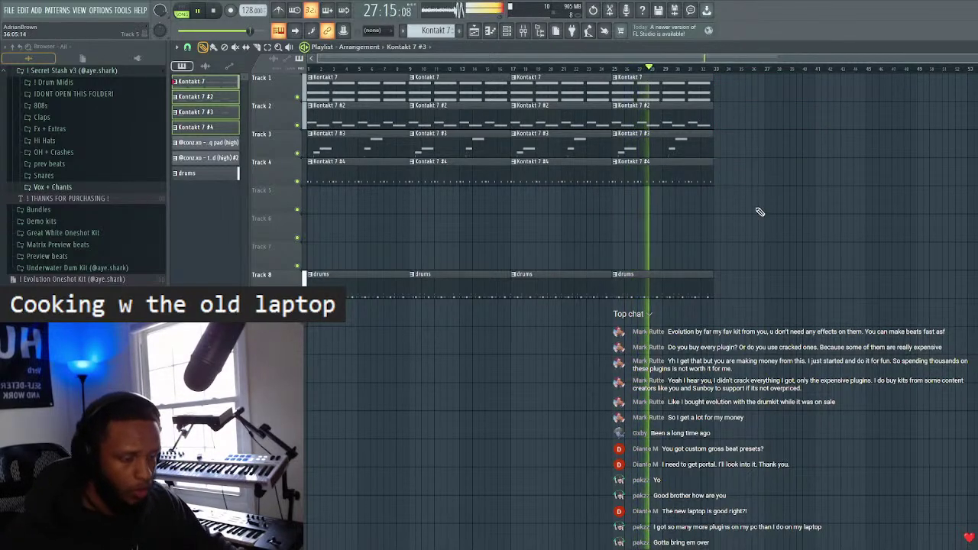
- Move all the drums clips up from track 8 to track 7
{"action": "left_click_drag", "start_coordinate": [741, 242], "coordinate": [349, 319]}
{"action": "key", "text": "shift+Up"}
{"action": "left_click", "coordinate": [663, 386]}
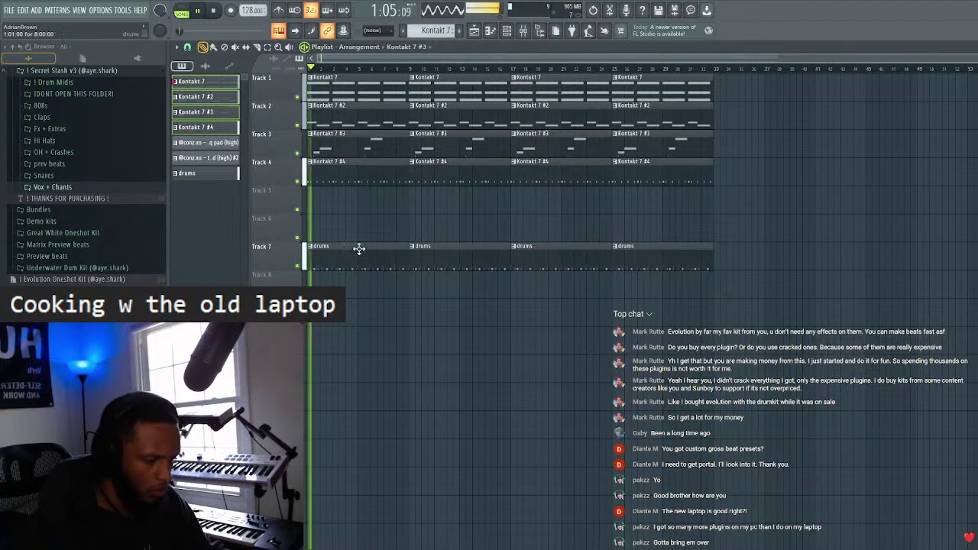
{"action": "key", "text": "ctrl+z"}
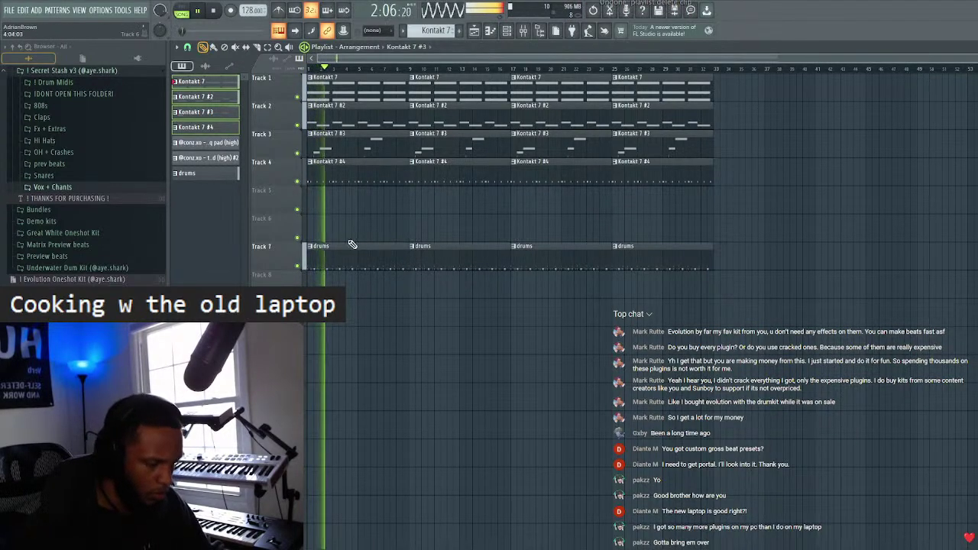
- Slice the first drums clip and leave a gap from the middle of bar 1 to the start of bar 3
{"action": "key", "text": "space"}
{"action": "key", "text": "space"}
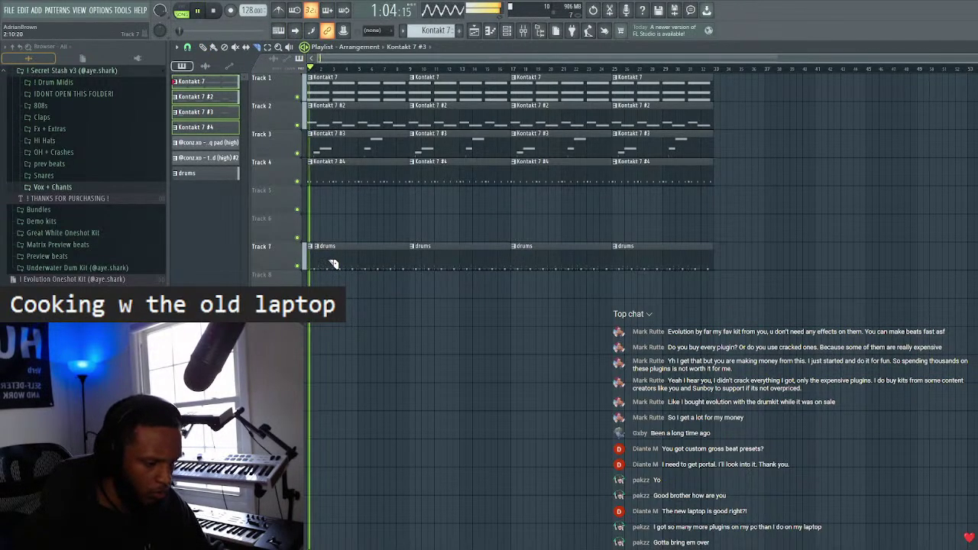
{"action": "left_click_drag", "start_coordinate": [330, 259], "coordinate": [262, 258]}
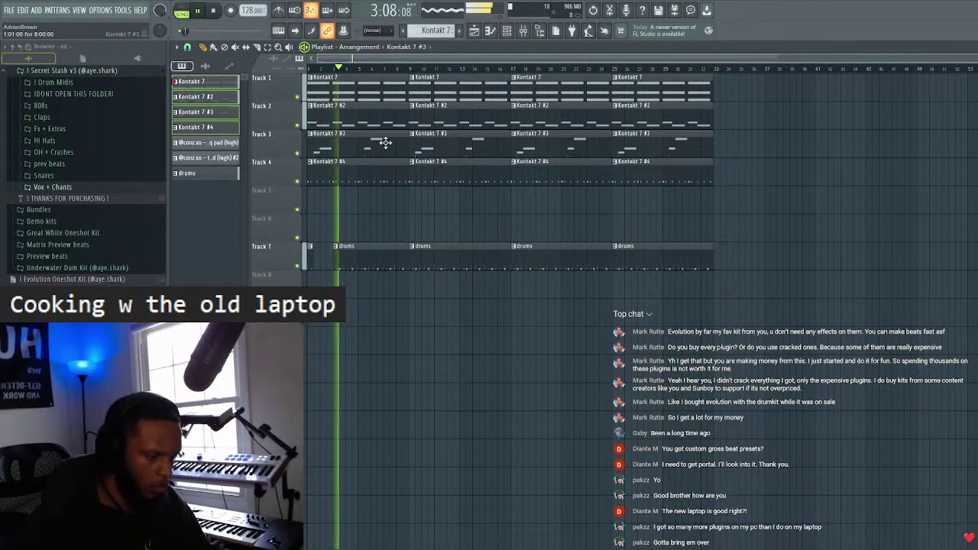
- Delete the Kontakt 7 #3 clip in bars 1–8 and shorten the first section's drums to end at bar 7
{"action": "right_click", "coordinate": [360, 143]}
{"action": "right_click", "coordinate": [448, 258]}
{"action": "key", "text": "ctrl+z"}
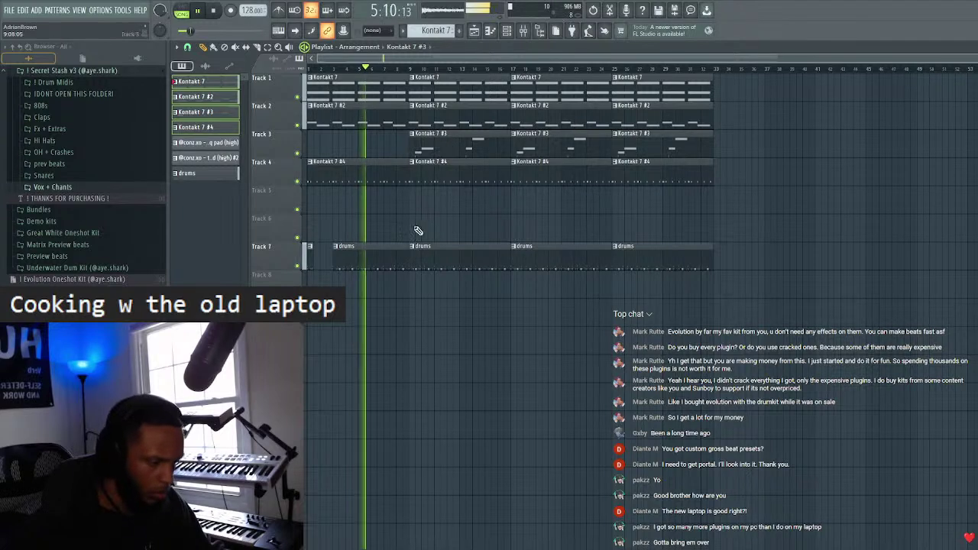
{"action": "left_click_drag", "start_coordinate": [393, 246], "coordinate": [384, 246]}
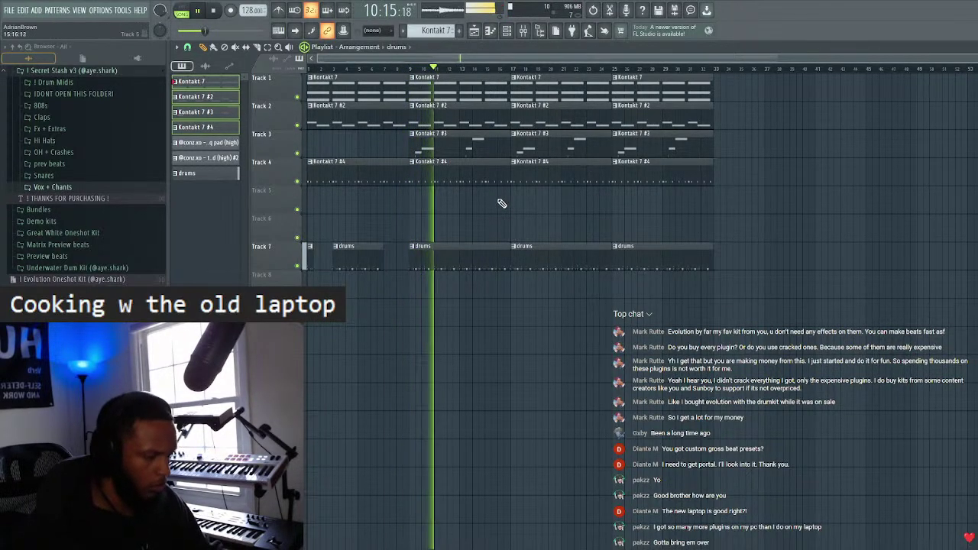
- Set the Kontakt 7 #3 channel volume to about 59% in the channel rack
{"action": "left_click", "coordinate": [506, 34]}
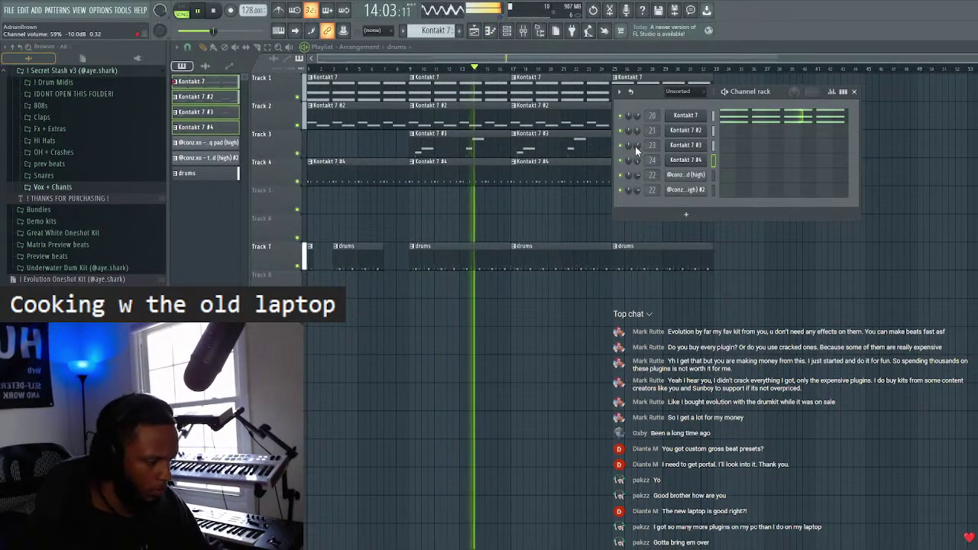
{"action": "left_click", "coordinate": [856, 93]}
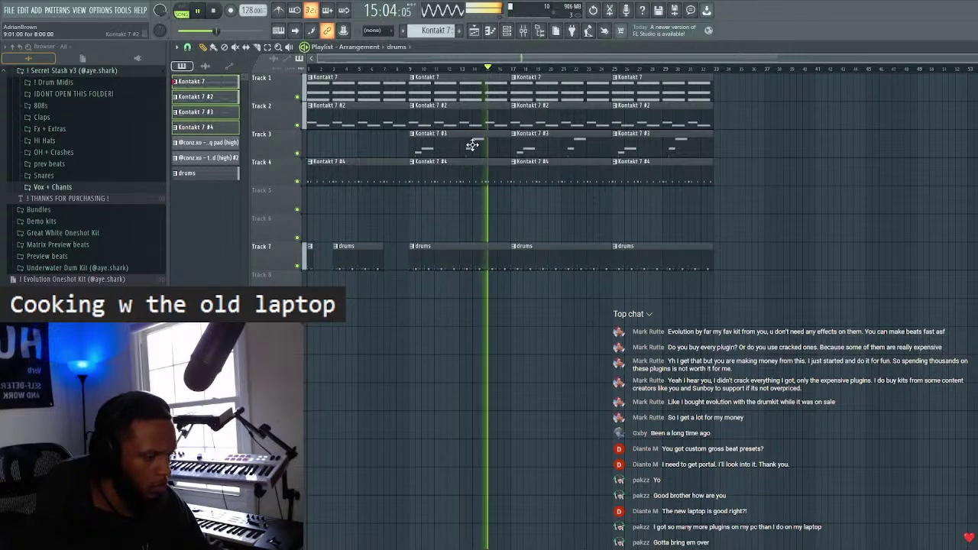
- In the Kontakt 7 #3 piano roll, lower the second phrase's two notes in bars 5–6 to G5 and F5
{"action": "double_click", "coordinate": [466, 144]}
{"action": "left_click_drag", "start_coordinate": [473, 70], "coordinate": [568, 81]}
{"action": "left_click", "coordinate": [533, 71]}
{"action": "key", "text": "space"}
{"action": "left_click_drag", "start_coordinate": [633, 114], "coordinate": [634, 194]}
{"action": "key", "text": "space"}
{"action": "left_click_drag", "start_coordinate": [573, 160], "coordinate": [573, 178]}
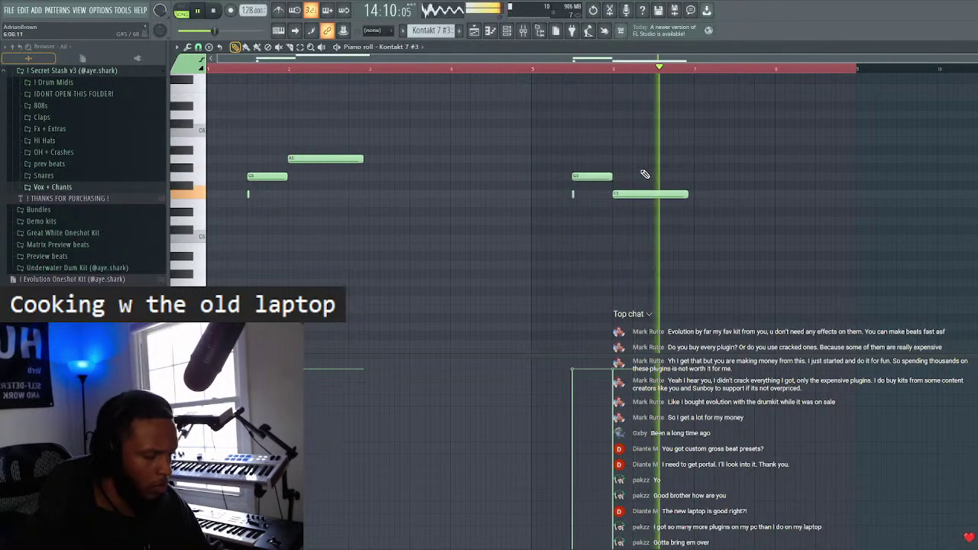
- Shorten the F5 note in bar 6 to about half a bar and add a D5 note after it, ending before bar 7
{"action": "left_click_drag", "start_coordinate": [687, 194], "coordinate": [657, 196]}
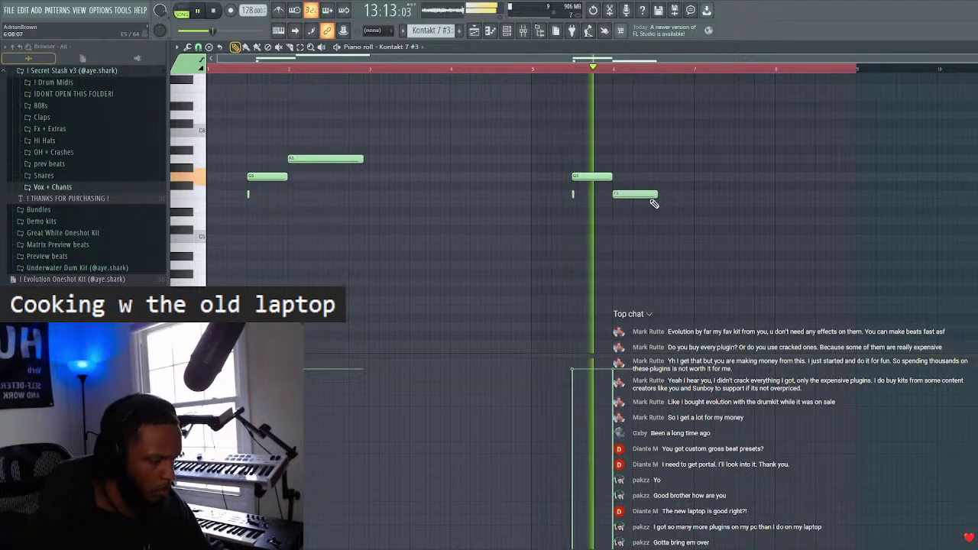
{"action": "left_click", "coordinate": [654, 213]}
{"action": "key", "text": "space"}
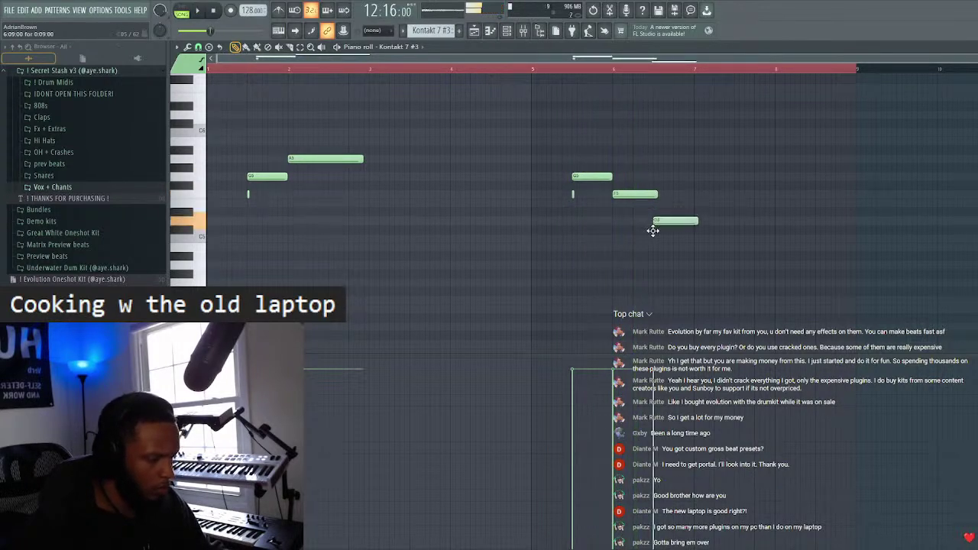
{"action": "key", "text": "space"}
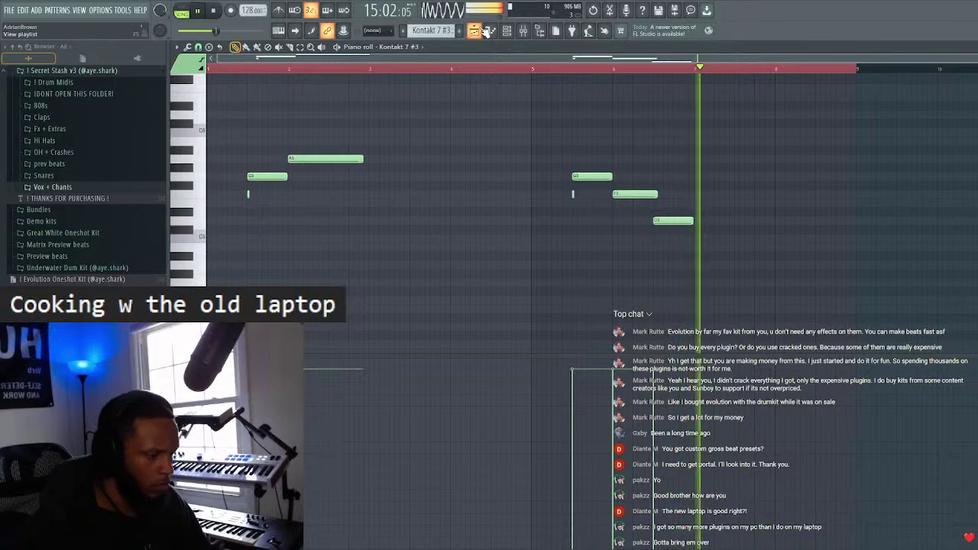
- In the playlist, delete the Kontakt 7 #3 clips in bars 17–32 and the Kontakt 7 #2, Kontakt 7 #4 and drums clips in bars 25–32
{"action": "left_click", "coordinate": [484, 32]}
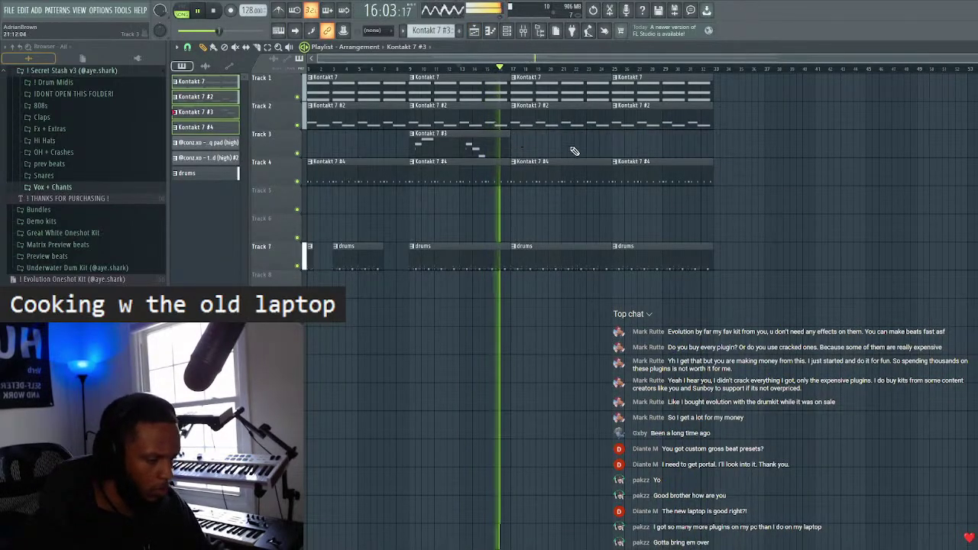
{"action": "left_click", "coordinate": [469, 144]}
{"action": "key", "text": "ctrl+b"}
{"action": "key", "text": "Delete"}
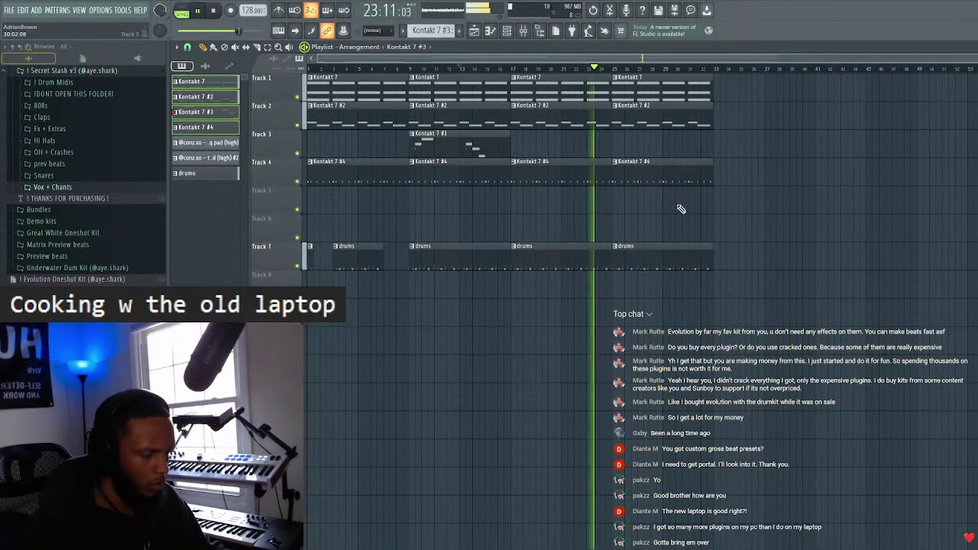
{"action": "key", "text": "ctrl+z"}
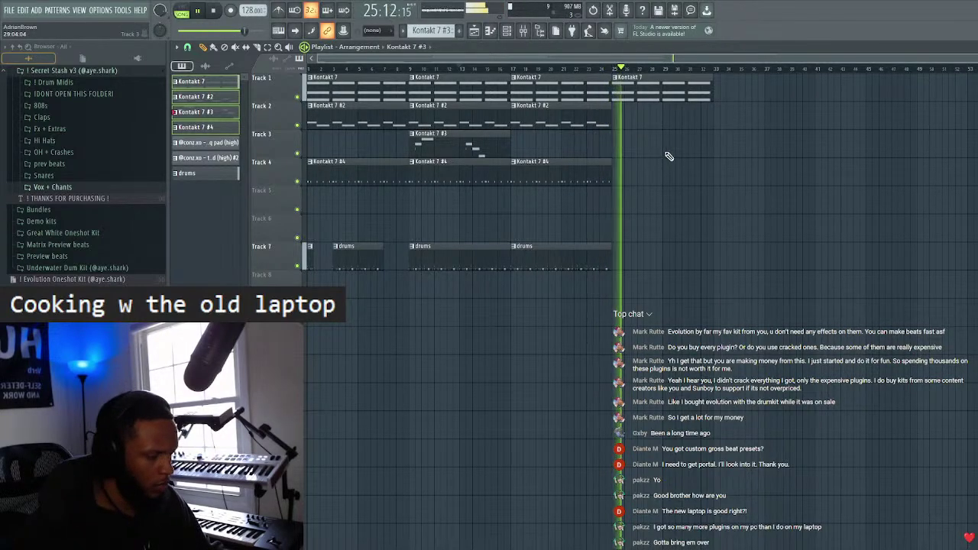
- Duplicate the whole 32-bar arrangement into bars 33–64
{"action": "key", "text": "ctrl+a"}
{"action": "key", "text": "ctrl+b"}
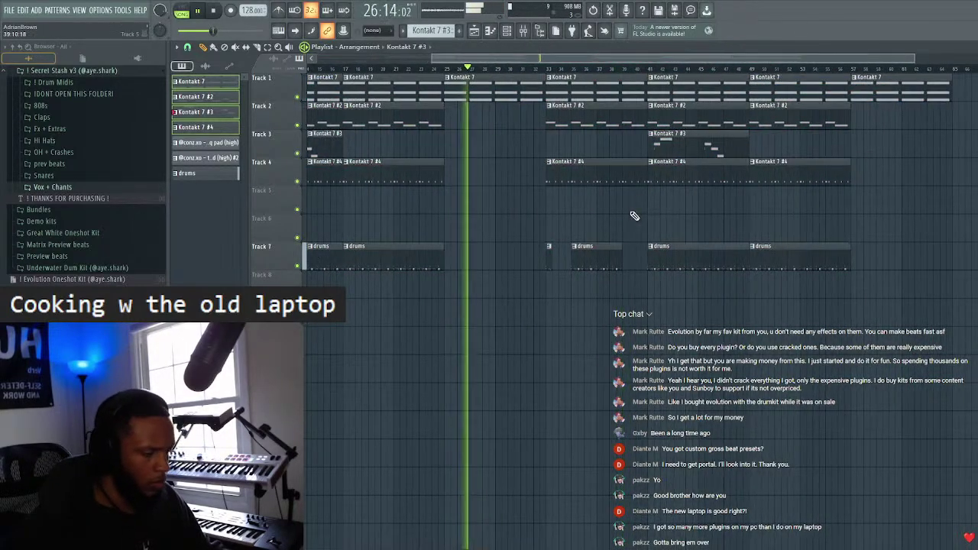
{"action": "scroll", "coordinate": [610, 57], "scroll_direction": "down", "scroll_amount": 2}
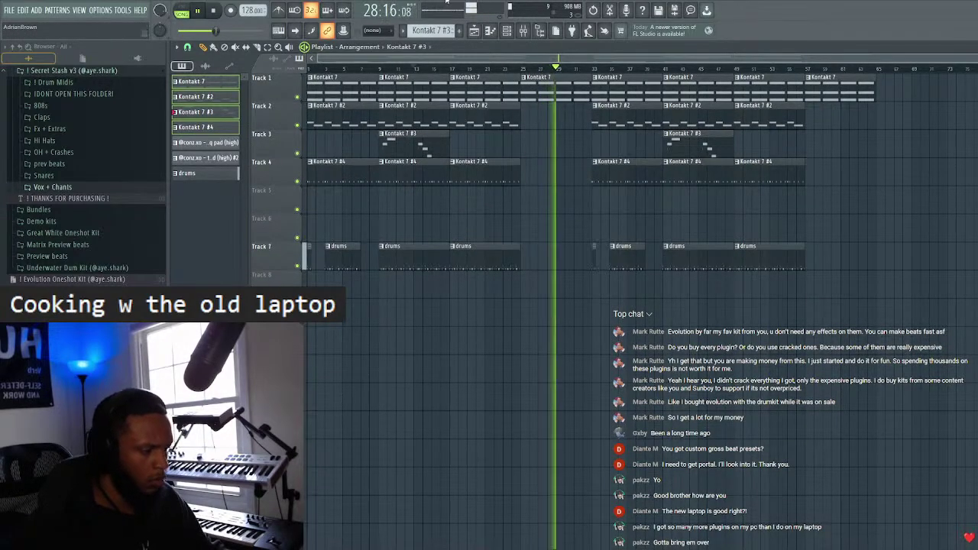
- Create an automation clip for the master volume on track 5, spanning the full 64-bar arrangement
{"action": "key", "text": "F9"}
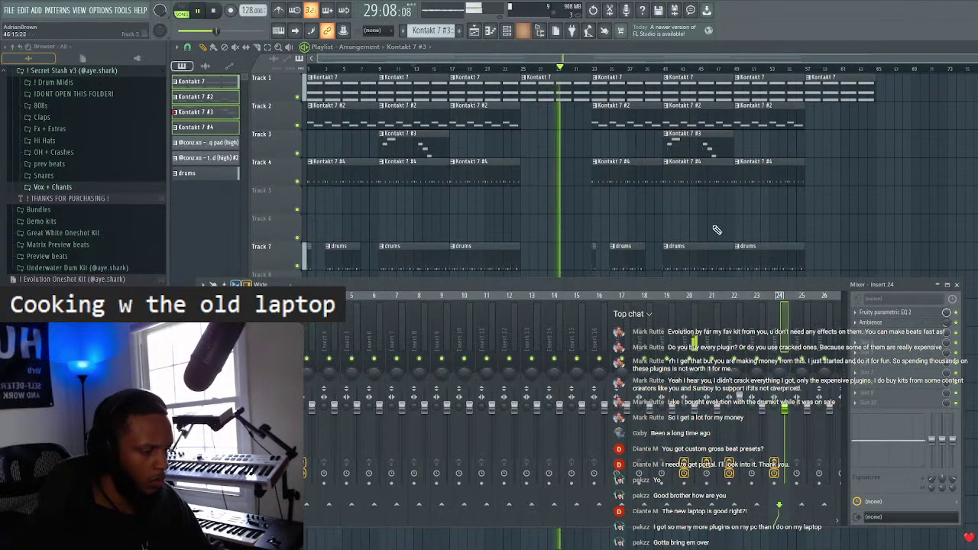
{"action": "left_click", "coordinate": [694, 335]}
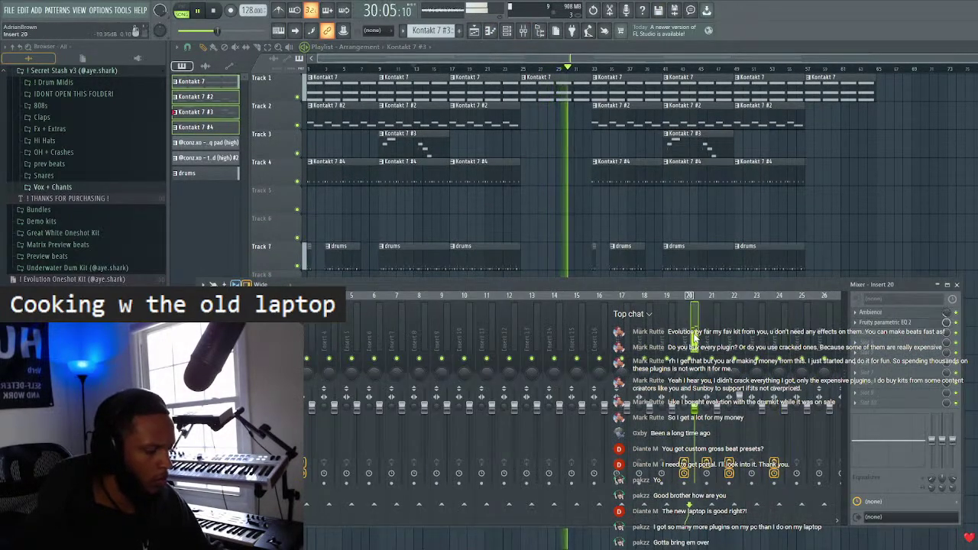
{"action": "left_click", "coordinate": [958, 285]}
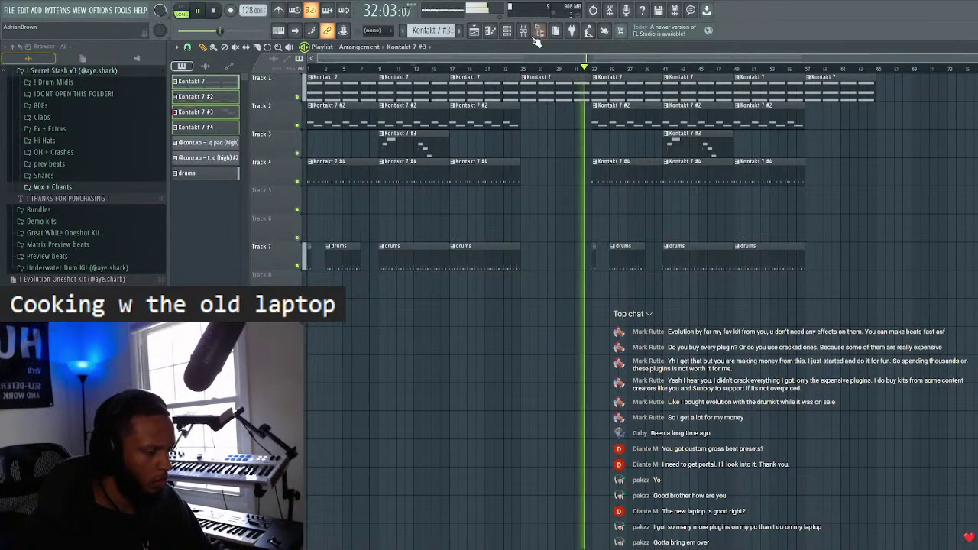
{"action": "left_click", "coordinate": [522, 30]}
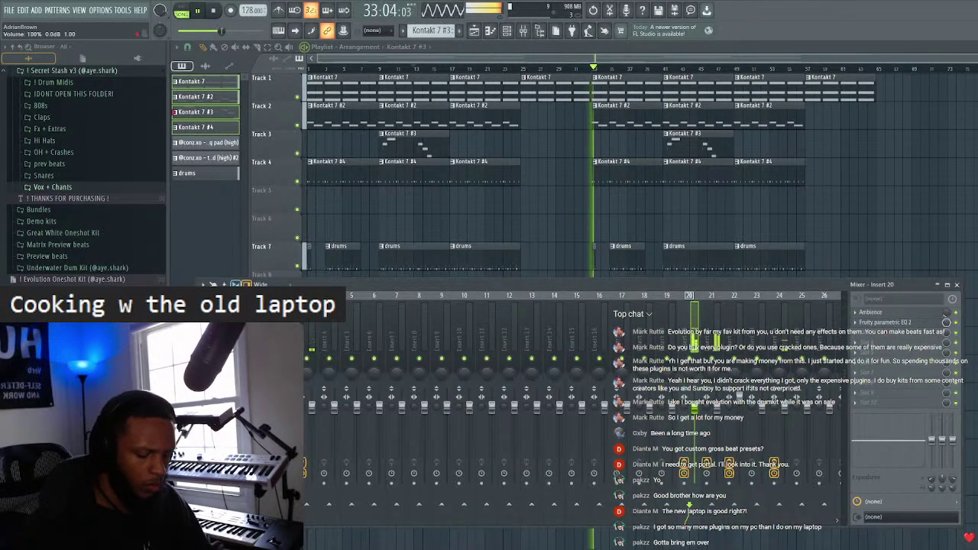
{"action": "left_click", "coordinate": [861, 327]}
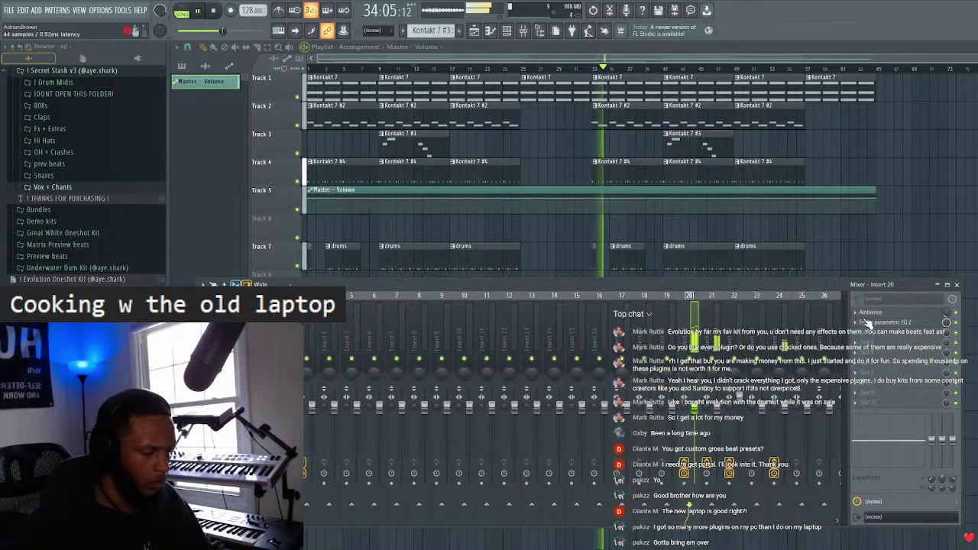
{"action": "left_click", "coordinate": [957, 285]}
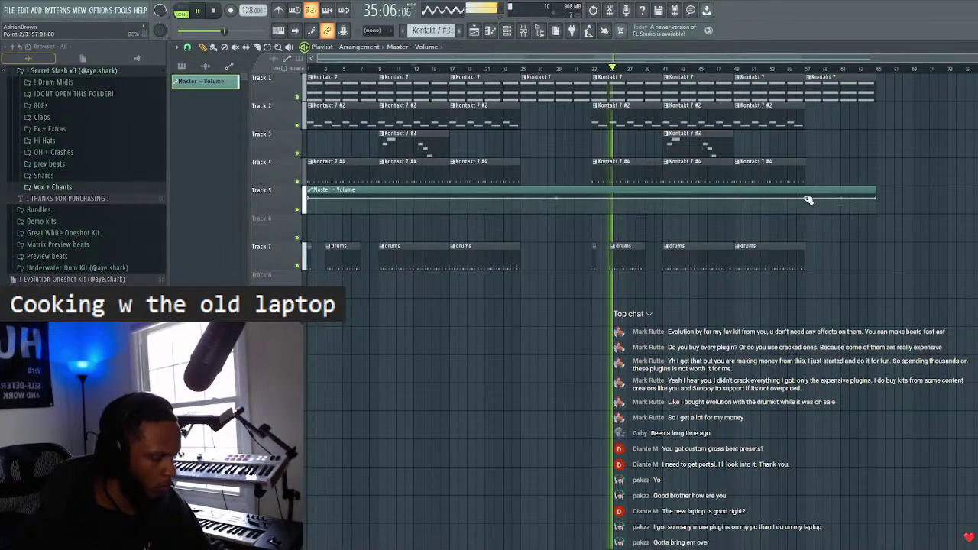
- Shape the master volume automation into a curved fade-in at the start and a curved fade-out at the end
{"action": "left_click_drag", "start_coordinate": [880, 195], "coordinate": [879, 234]}
{"action": "left_click_drag", "start_coordinate": [841, 206], "coordinate": [868, 200]}
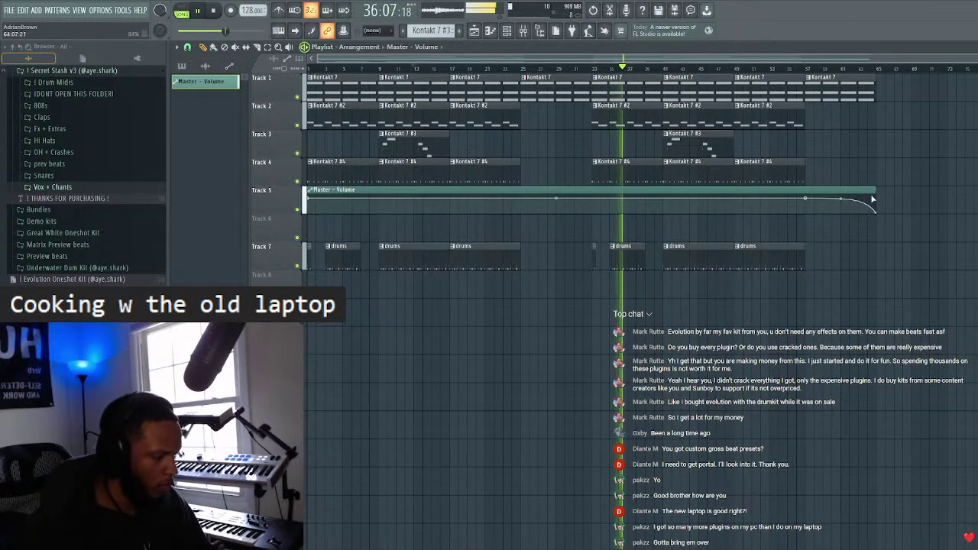
{"action": "right_click", "coordinate": [324, 198]}
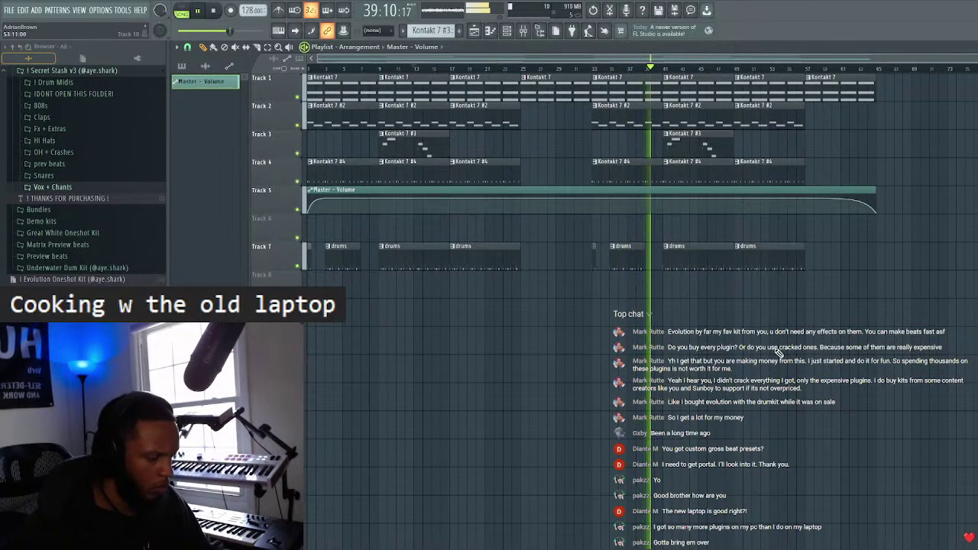
- Shorten the ends of the drums clips in bars 17–24 and 49–56 by one bar
{"action": "left_click", "coordinate": [802, 268]}
{"action": "left_click", "coordinate": [520, 247], "text": "shift"}
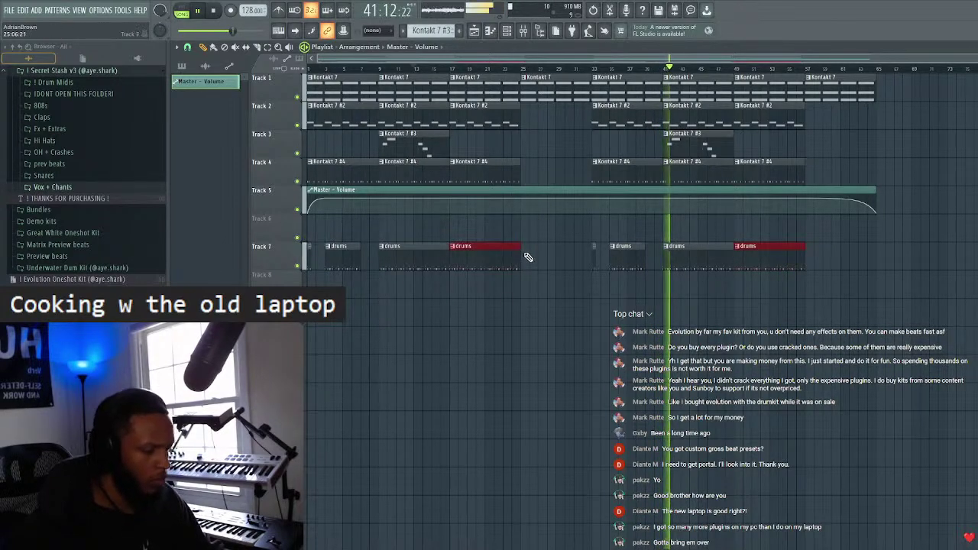
{"action": "left_click", "coordinate": [541, 263]}
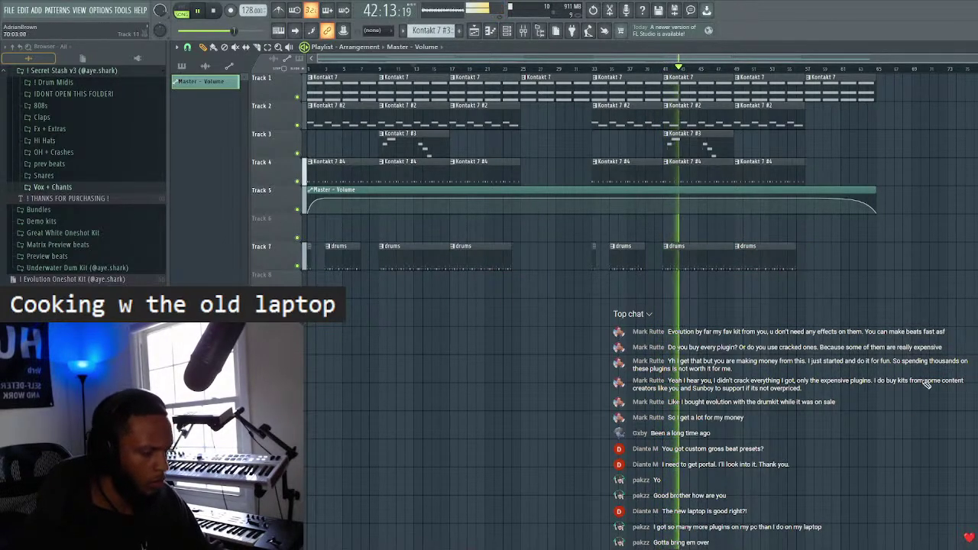
- Look over the drums pattern's 808 notes and check the Kontakt 7 volume among the Unsorted channels in the channel rack
{"action": "double_click", "coordinate": [710, 257]}
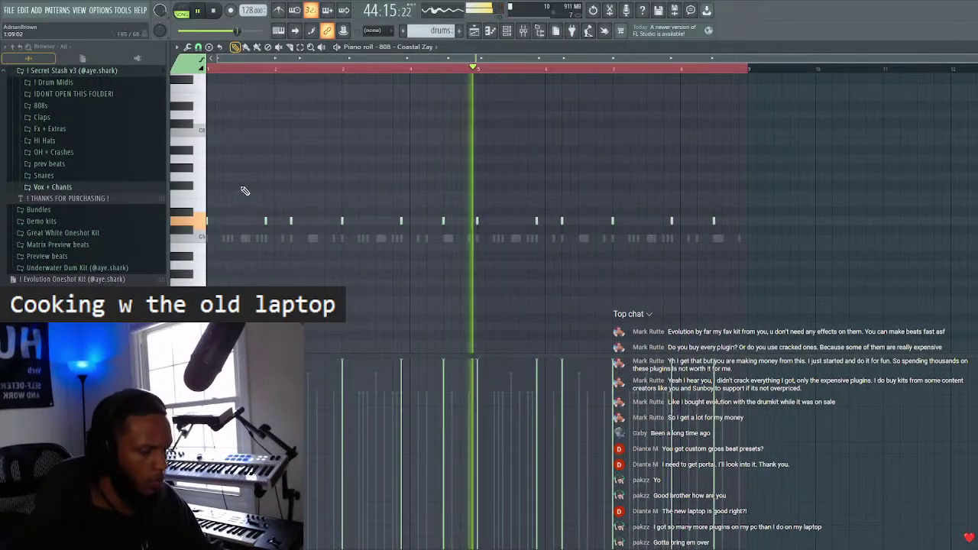
{"action": "left_click", "coordinate": [524, 31]}
{"action": "left_click", "coordinate": [507, 31]}
{"action": "left_click", "coordinate": [676, 93]}
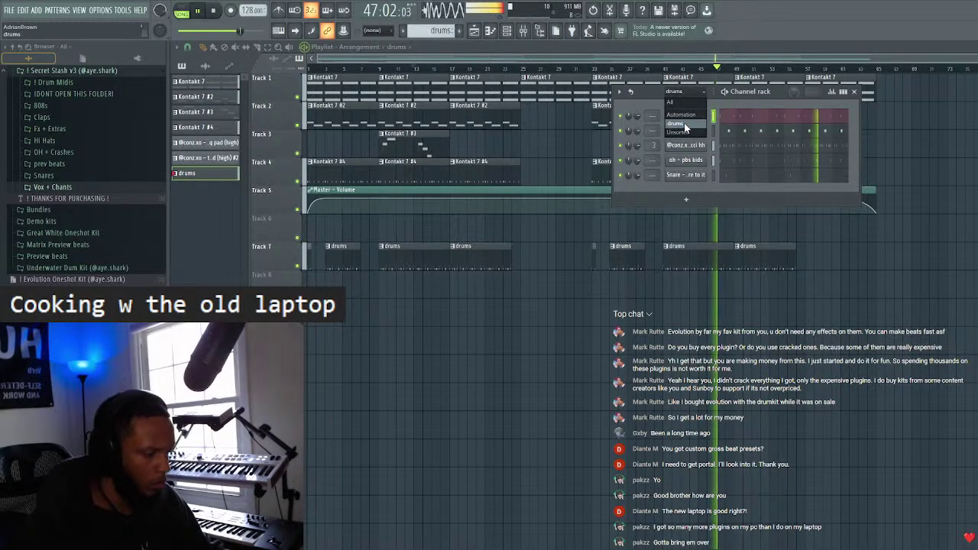
{"action": "left_click", "coordinate": [672, 164]}
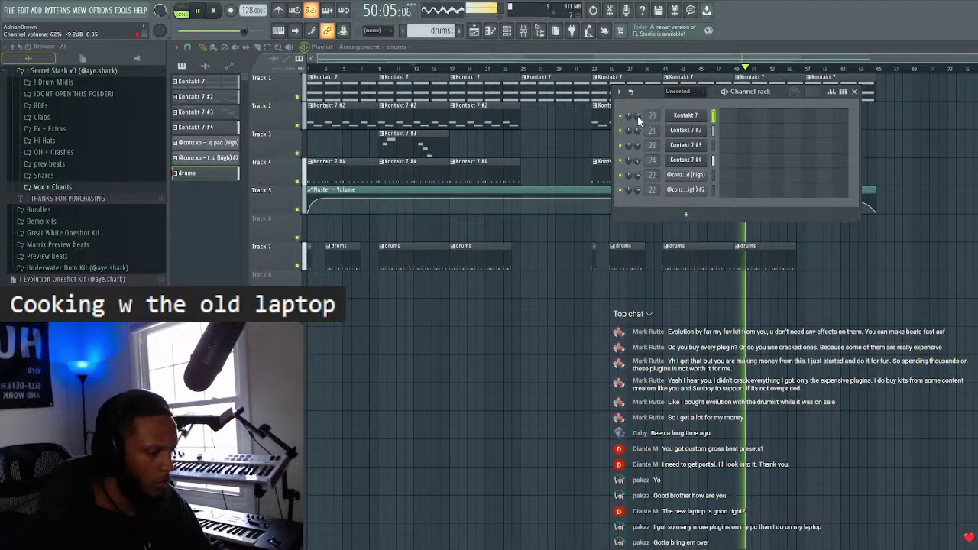
{"action": "left_click", "coordinate": [855, 92]}
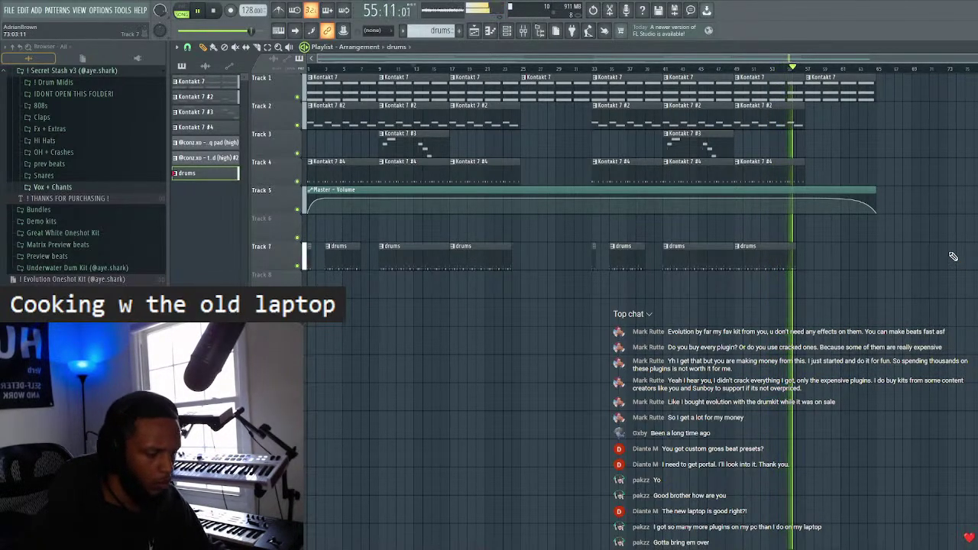
- Start an MP3 export of the whole arrangement and create a stumblin folder in 2024 On the ready Beats on drive E
{"action": "key", "text": "space"}
{"action": "key", "text": "ctrl+a"}
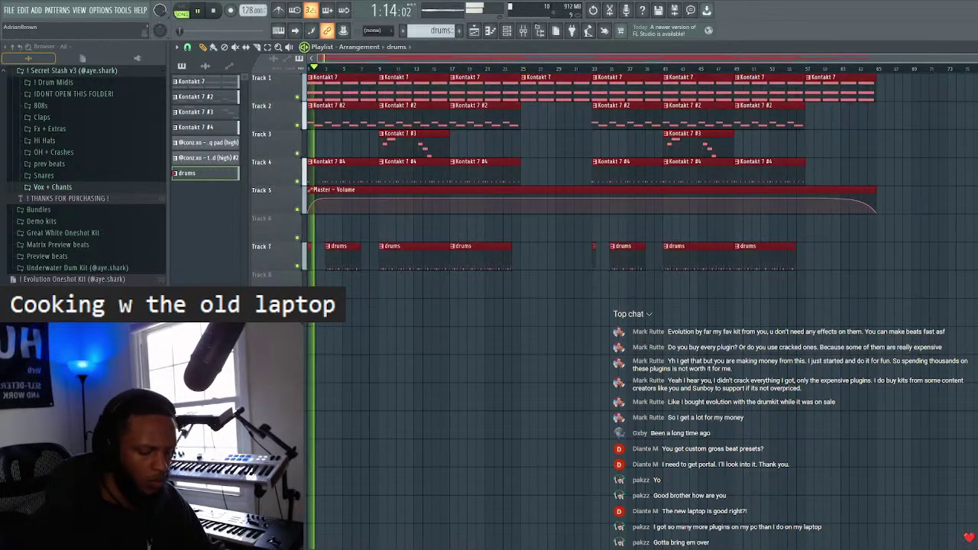
{"action": "key", "text": "ctrl+shift+r"}
{"action": "left_click", "coordinate": [416, 185]}
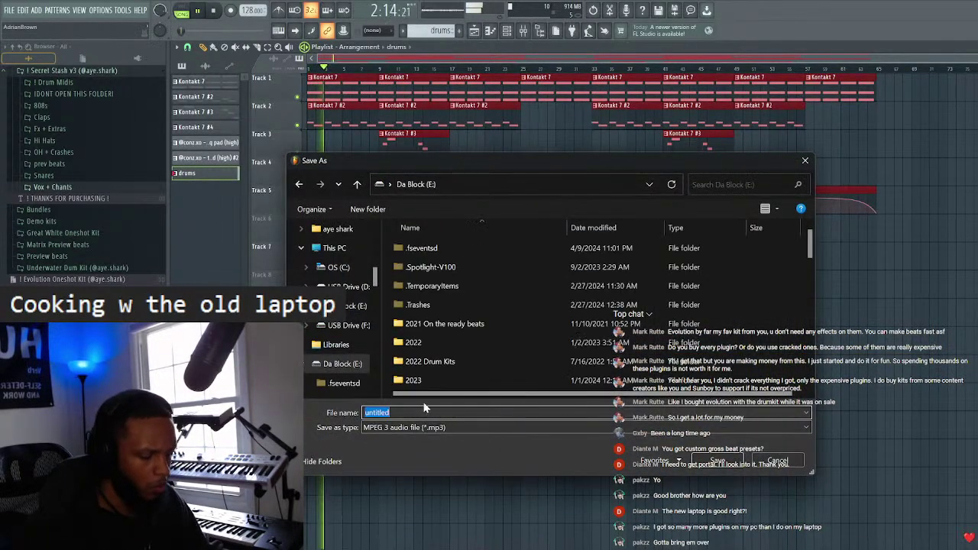
{"action": "scroll", "coordinate": [481, 343], "scroll_direction": "down", "scroll_amount": 3}
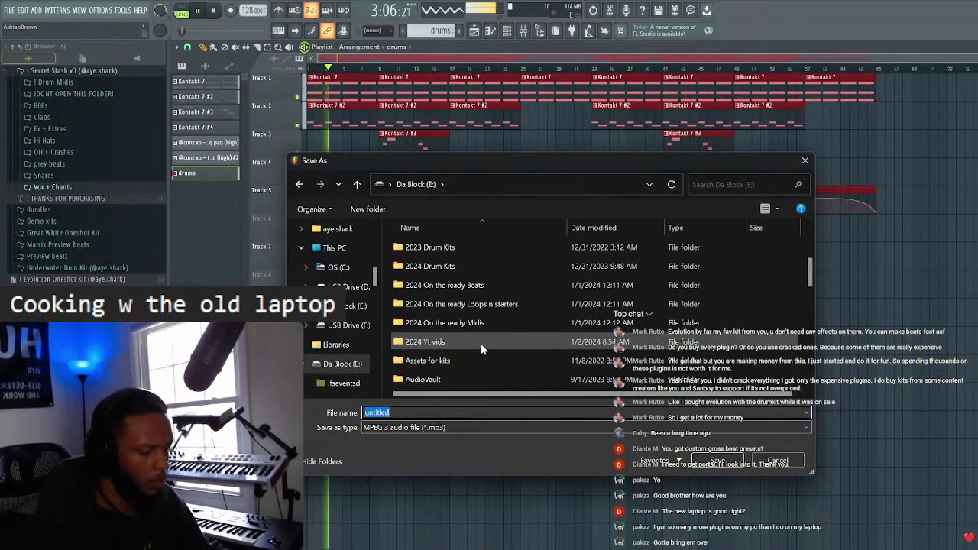
{"action": "double_click", "coordinate": [489, 285]}
{"action": "left_click", "coordinate": [369, 209]}
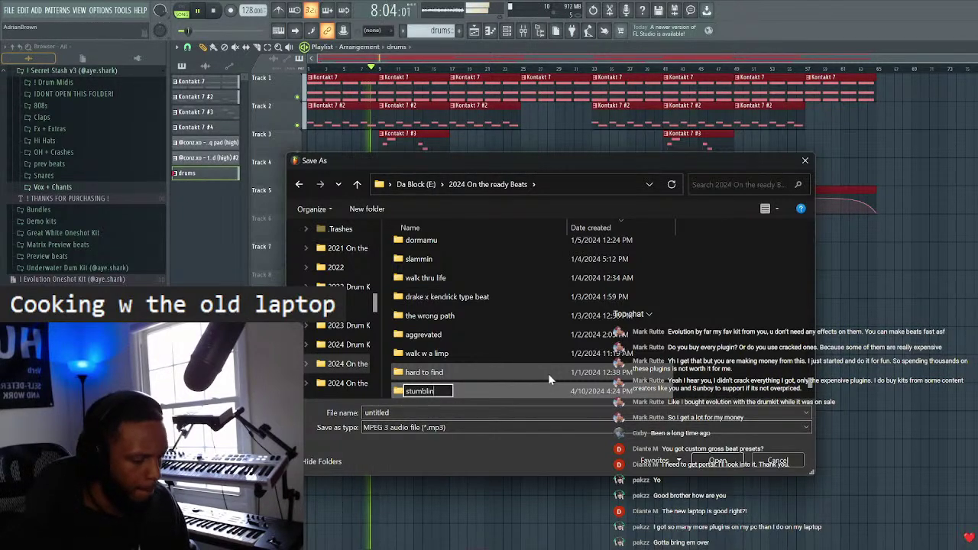
{"action": "key", "text": "Return"}
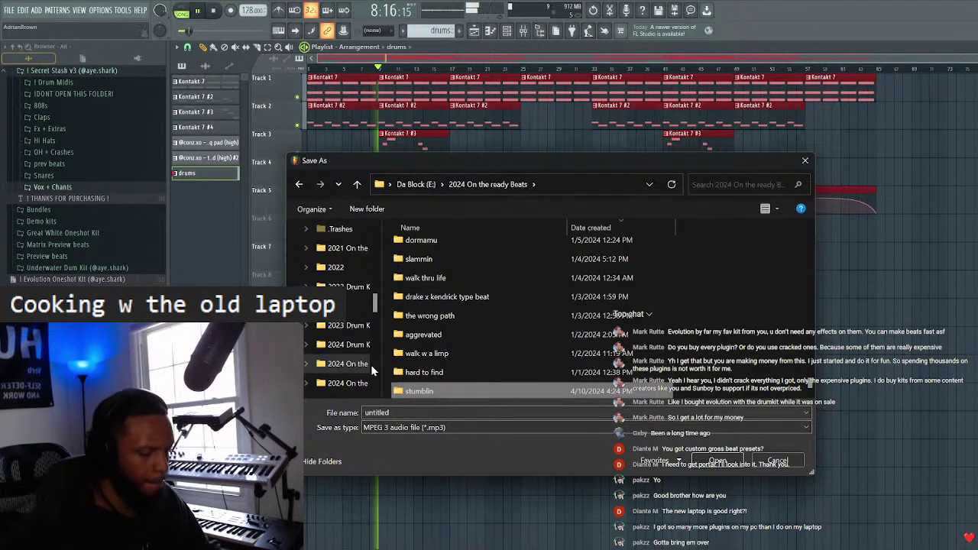
- Save the MP3 in the stumblin folder as "(old migos) stumblin 128bpm Dmin" followed by the producer's handle, and render it
{"action": "double_click", "coordinate": [463, 395]}
{"action": "left_click", "coordinate": [442, 414]}
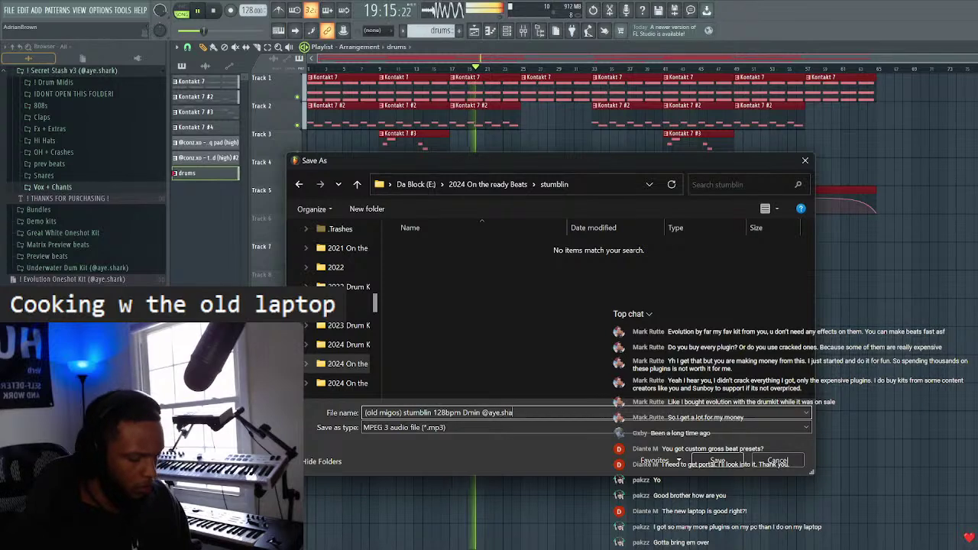
{"action": "left_click", "coordinate": [718, 460]}
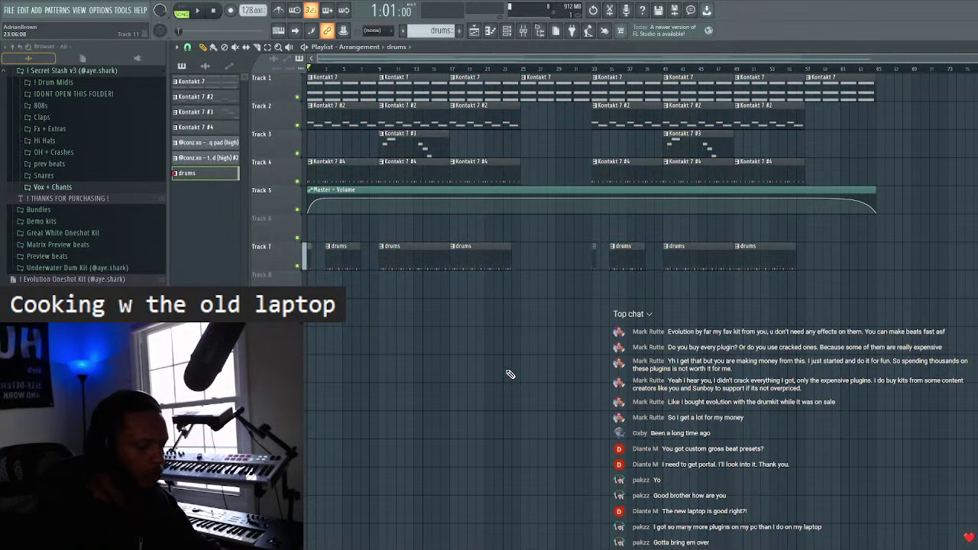
- Export the project as a zipped loop package named stumblin into the stumblin folder in 2024 On the ready Beats
{"action": "left_click", "coordinate": [9, 10]}
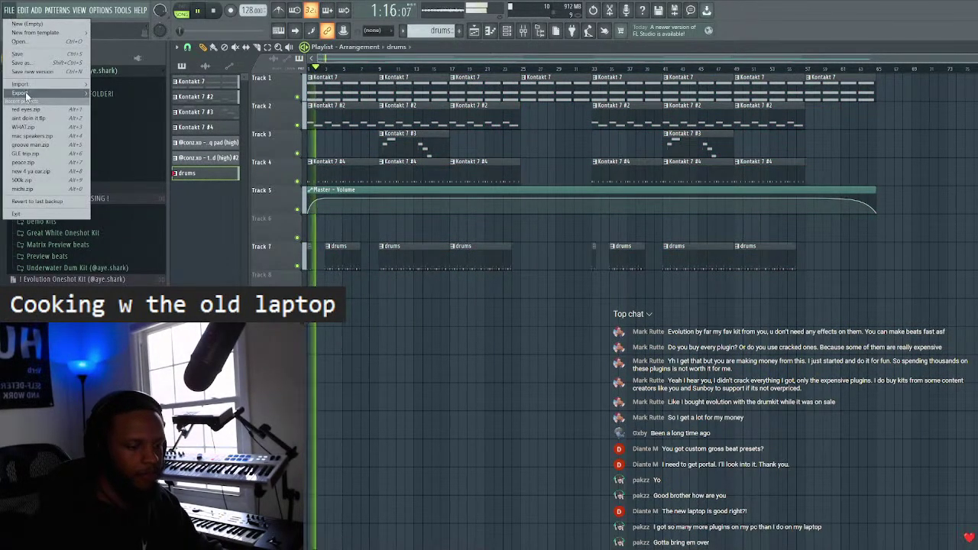
{"action": "mouse_move", "coordinate": [46, 92]}
{"action": "left_click", "coordinate": [126, 199]}
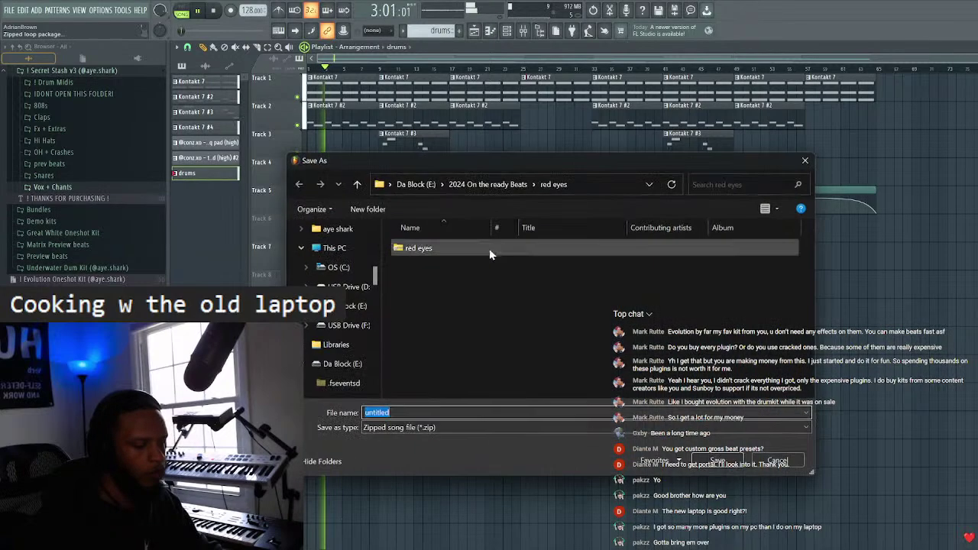
{"action": "left_click", "coordinate": [513, 183]}
{"action": "double_click", "coordinate": [450, 248]}
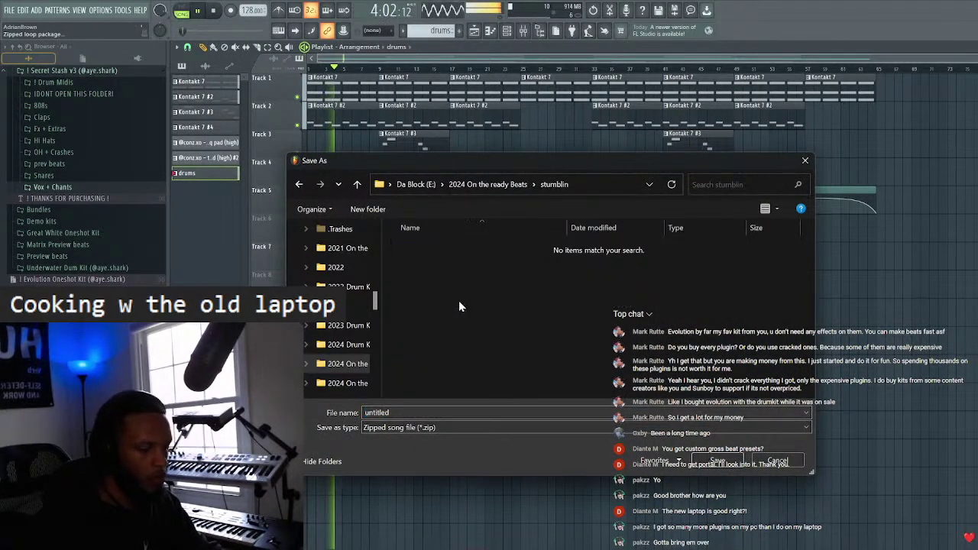
{"action": "double_click", "coordinate": [430, 413]}
{"action": "type", "text": "stu"}
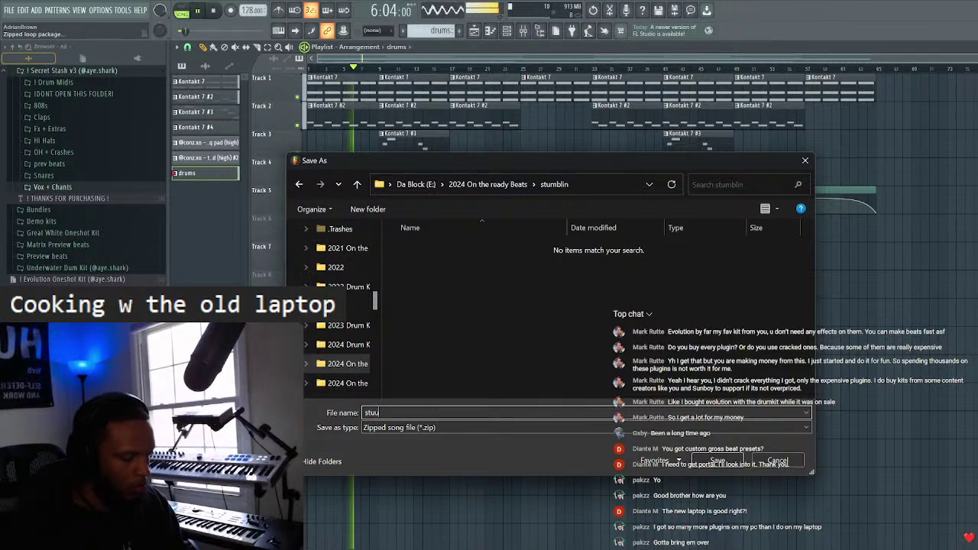
{"action": "type", "text": "mblin"}
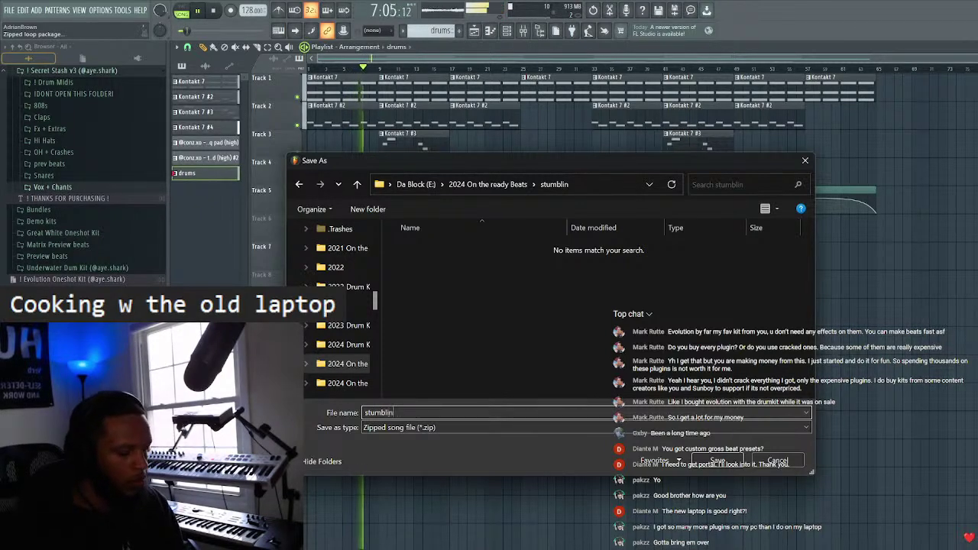
{"action": "key", "text": "Return"}
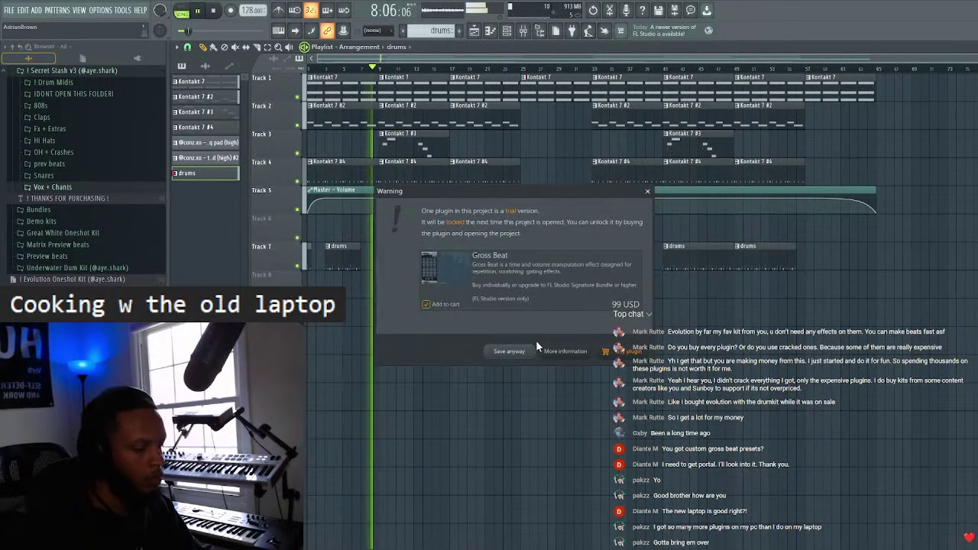
{"action": "left_click", "coordinate": [508, 350]}
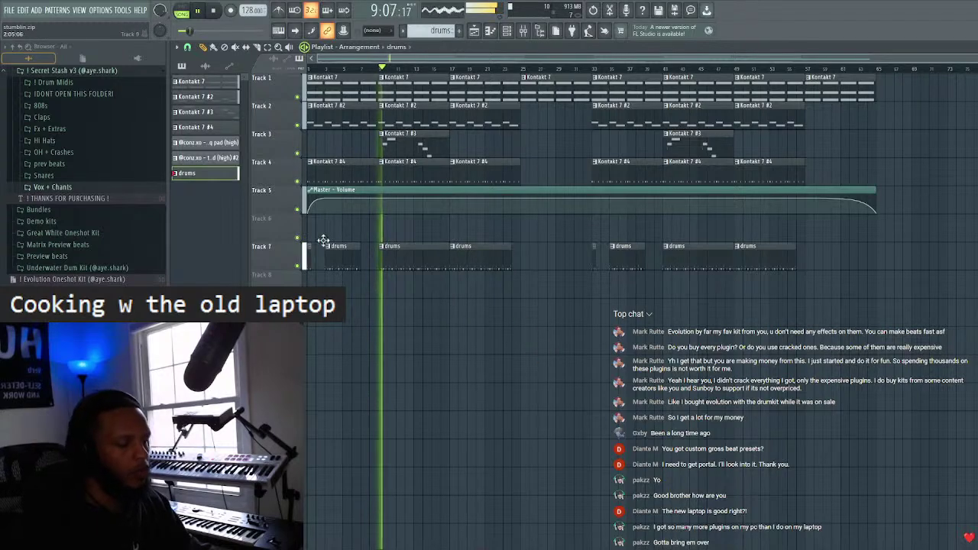
- Start a new empty project, set its tempo to 151 BPM and check the tempo with the metronome
{"action": "left_click", "coordinate": [5, 9]}
{"action": "left_click", "coordinate": [29, 25]}
{"action": "left_click", "coordinate": [542, 307]}
{"action": "left_click", "coordinate": [507, 32]}
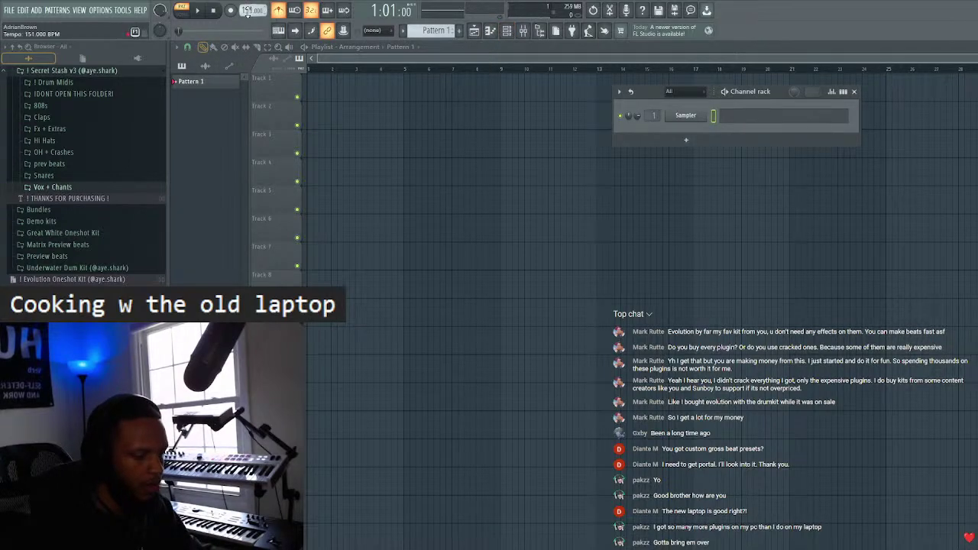
{"action": "key", "text": "space"}
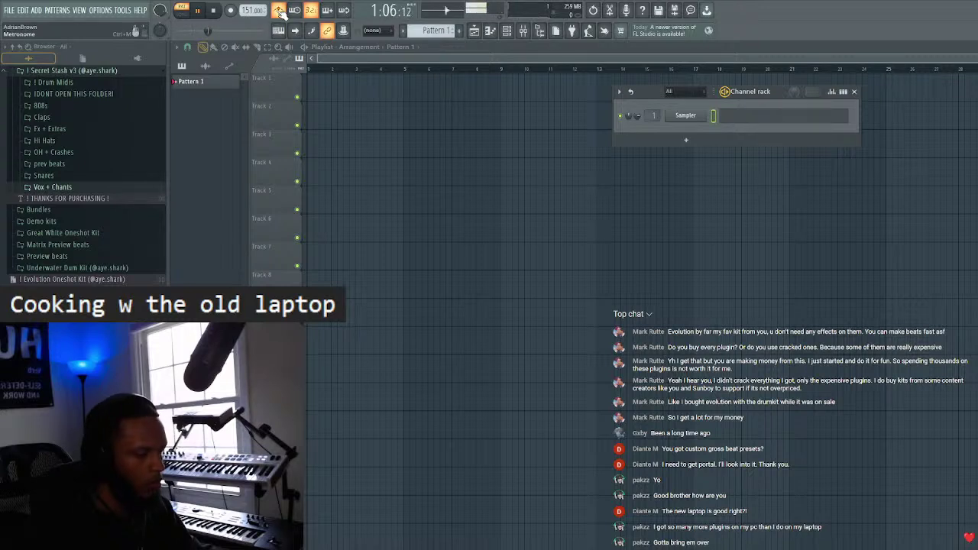
- Replace the default Sampler channel with Kontakt 7
{"action": "right_click", "coordinate": [684, 116]}
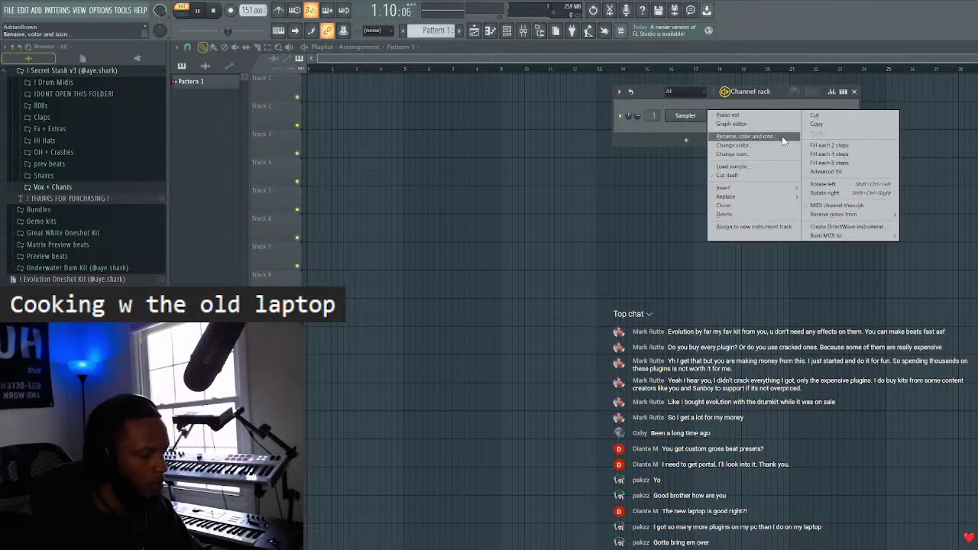
{"action": "mouse_move", "coordinate": [765, 200]}
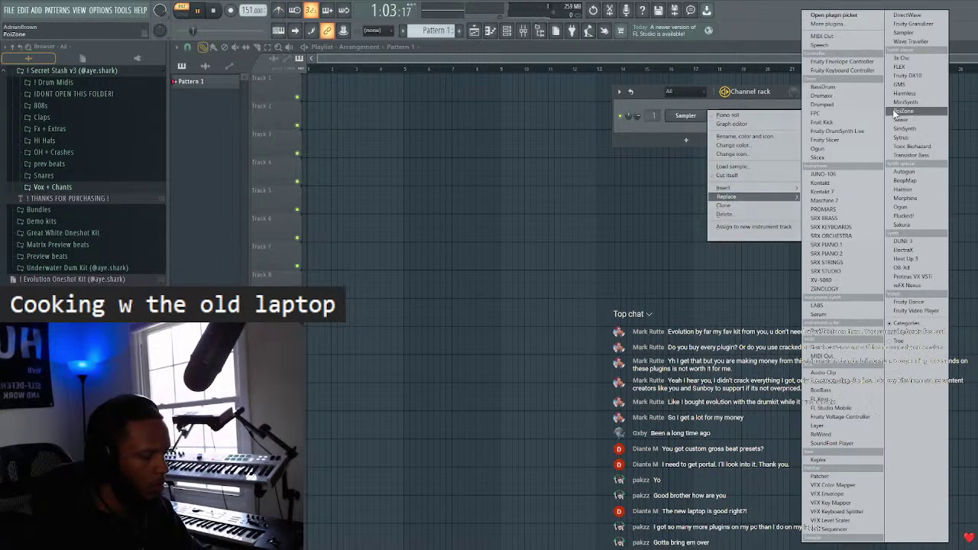
{"action": "left_click", "coordinate": [856, 192]}
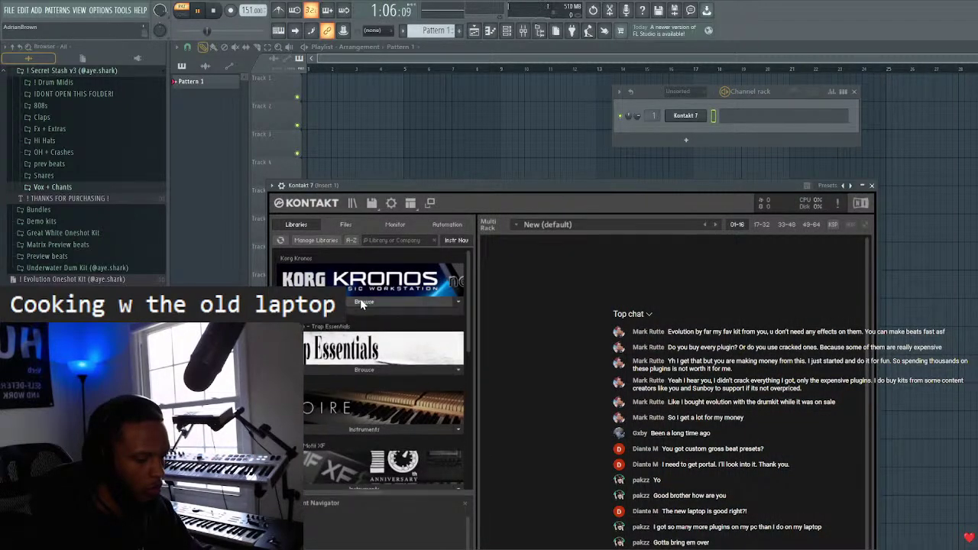
- Browse the drive's files inside Kontakt and open the Kontakt banks folder
{"action": "left_click", "coordinate": [345, 225]}
{"action": "left_click", "coordinate": [331, 285]}
{"action": "scroll", "coordinate": [340, 419], "scroll_direction": "down", "scroll_amount": 5}
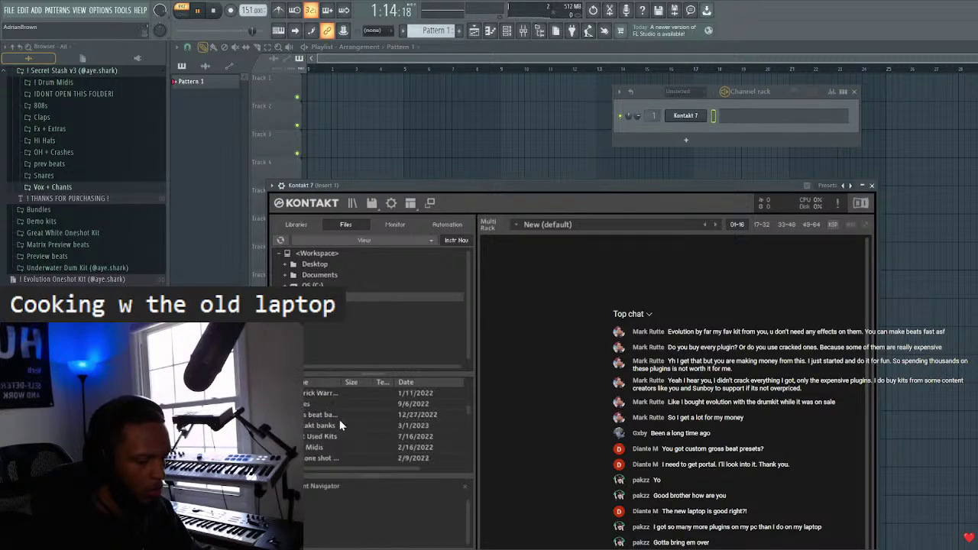
{"action": "scroll", "coordinate": [333, 428], "scroll_direction": "up", "scroll_amount": 5}
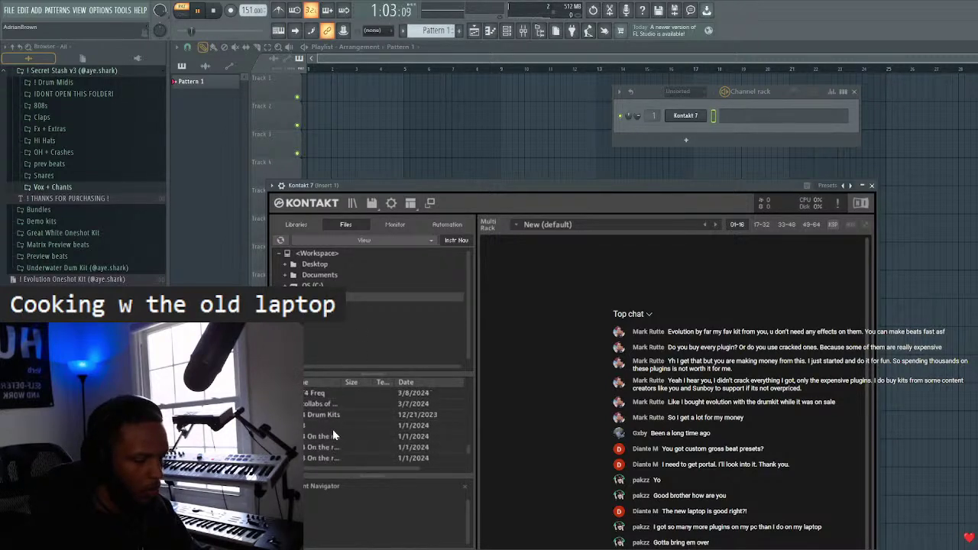
{"action": "scroll", "coordinate": [335, 429], "scroll_direction": "up", "scroll_amount": 5}
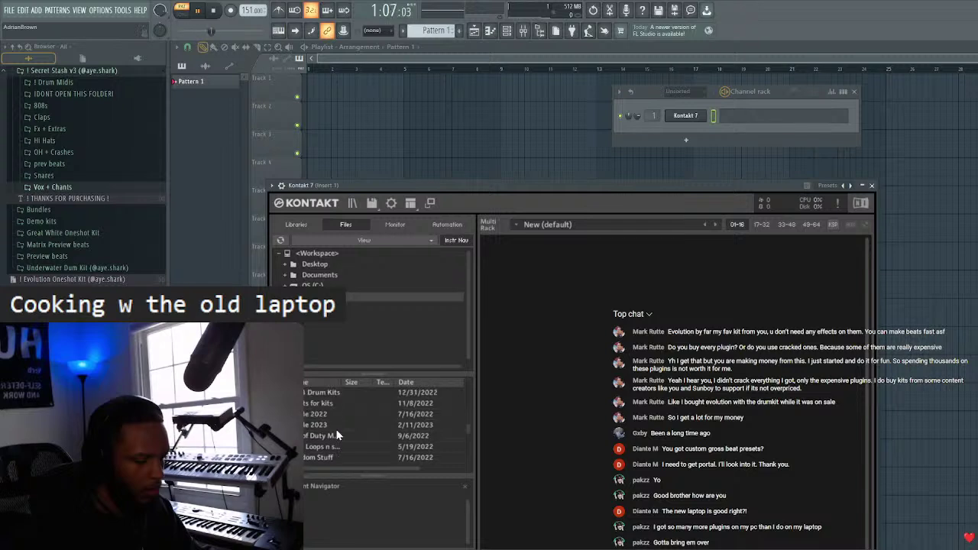
{"action": "scroll", "coordinate": [331, 433], "scroll_direction": "down", "scroll_amount": 2}
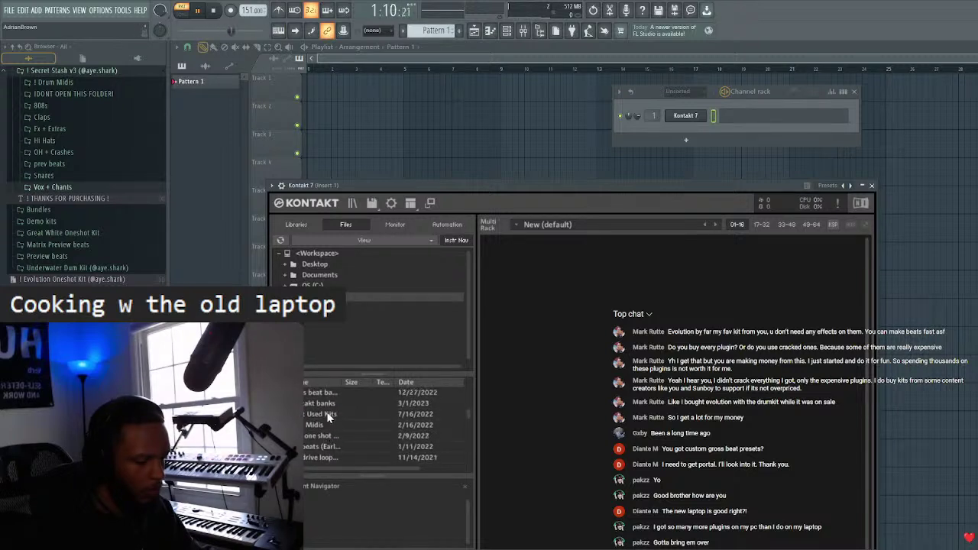
{"action": "double_click", "coordinate": [330, 405]}
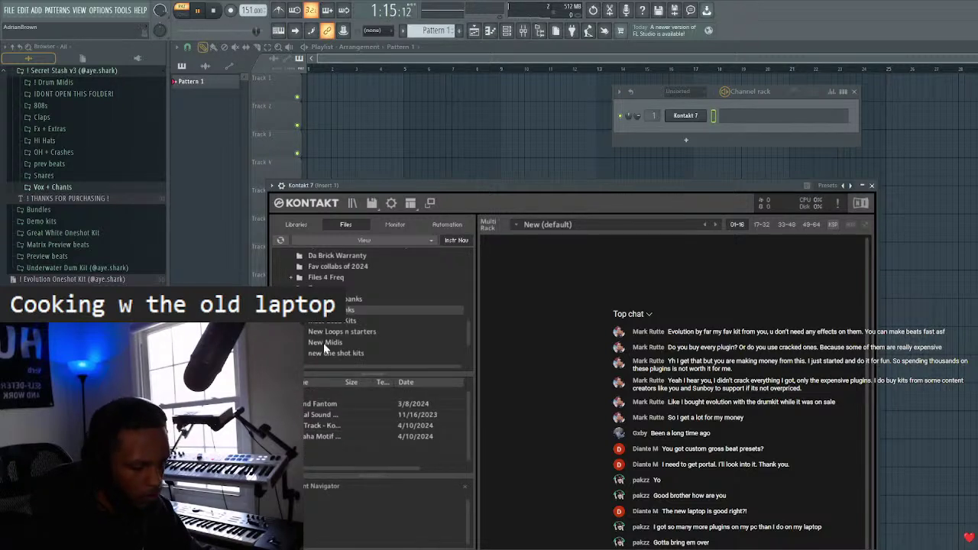
- Load the 033-SynthBrass instrument from the ShortRelease folder of the Korg Kronos FastSynth sounds
{"action": "double_click", "coordinate": [318, 427]}
{"action": "scroll", "coordinate": [321, 424], "scroll_direction": "down", "scroll_amount": 3}
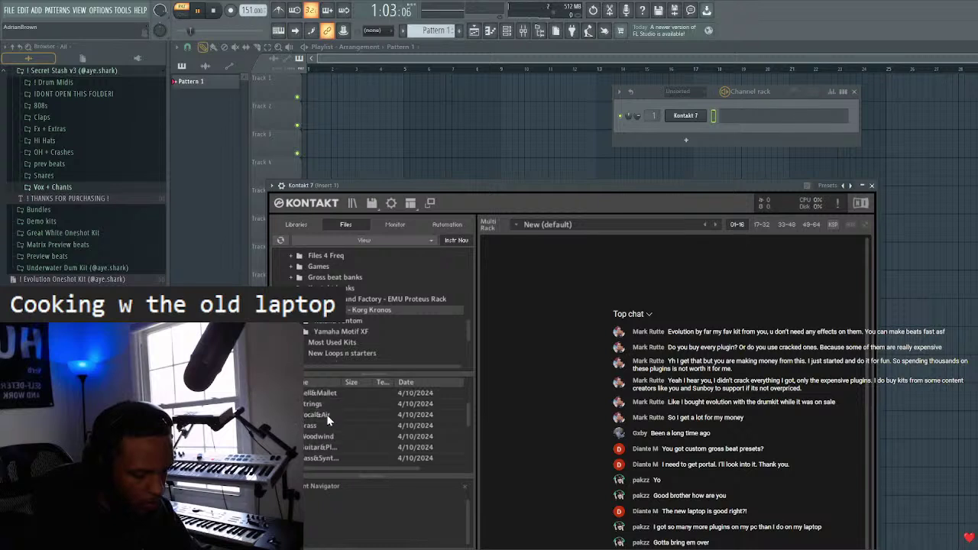
{"action": "scroll", "coordinate": [328, 413], "scroll_direction": "down", "scroll_amount": 1}
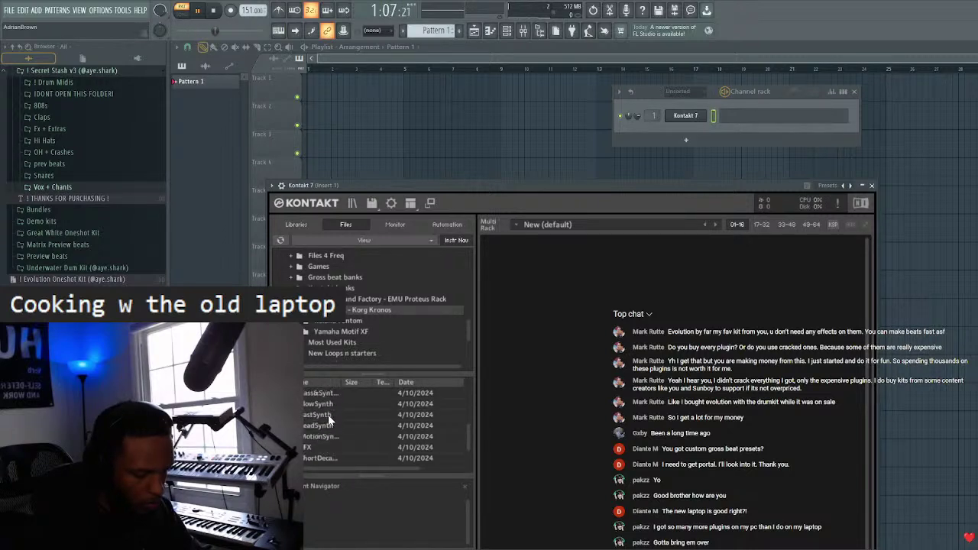
{"action": "double_click", "coordinate": [328, 415]}
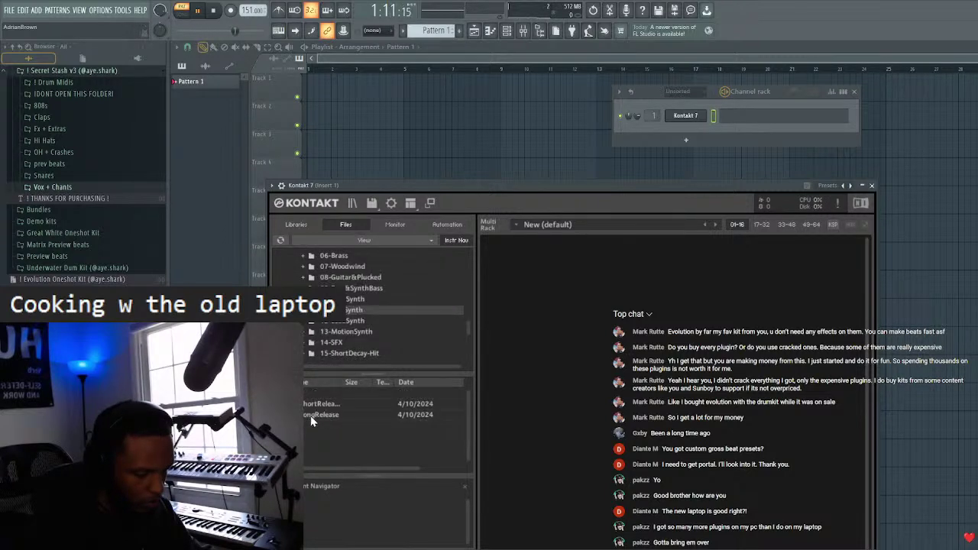
{"action": "double_click", "coordinate": [327, 405]}
{"action": "scroll", "coordinate": [328, 418], "scroll_direction": "down", "scroll_amount": 5}
{"action": "double_click", "coordinate": [325, 426]}
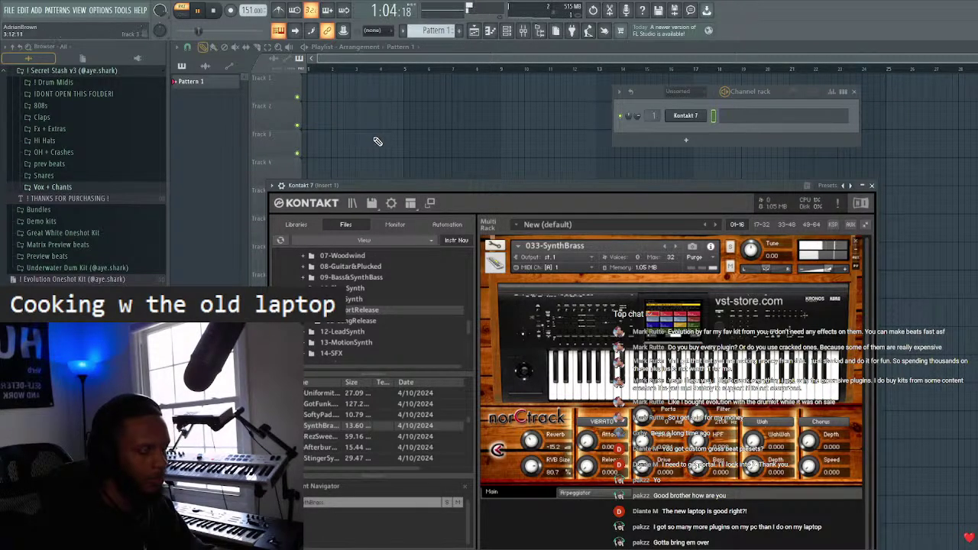
- Audition the Korg Kronos instruments following 033-SynthBrass one by one and load 040-Rezbo
{"action": "left_click", "coordinate": [674, 245]}
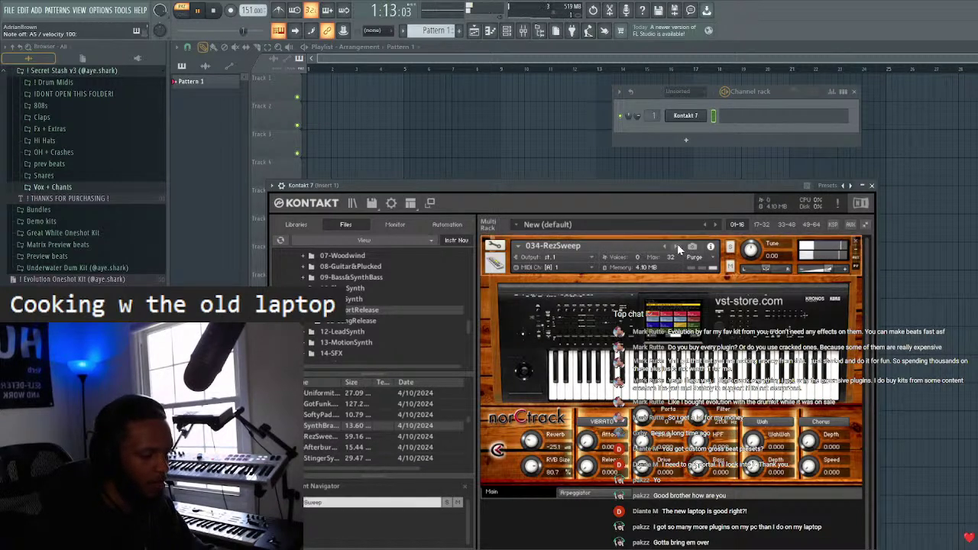
{"action": "left_click", "coordinate": [677, 243]}
{"action": "left_click", "coordinate": [676, 243]}
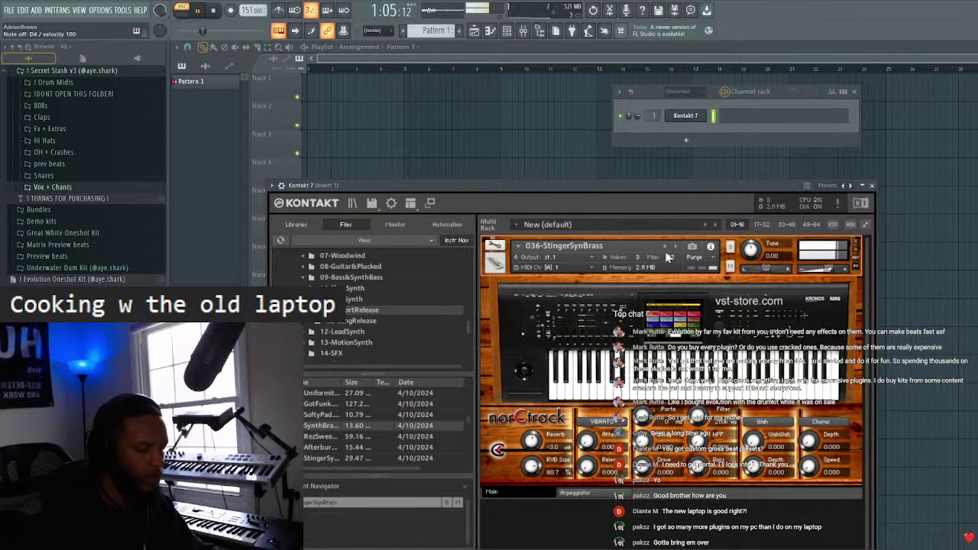
{"action": "left_click", "coordinate": [675, 251]}
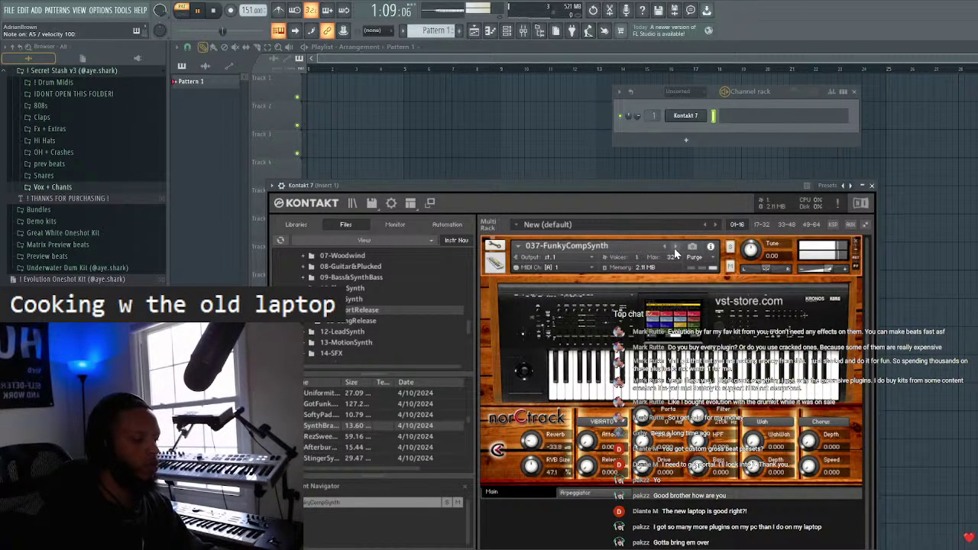
{"action": "left_click", "coordinate": [675, 249]}
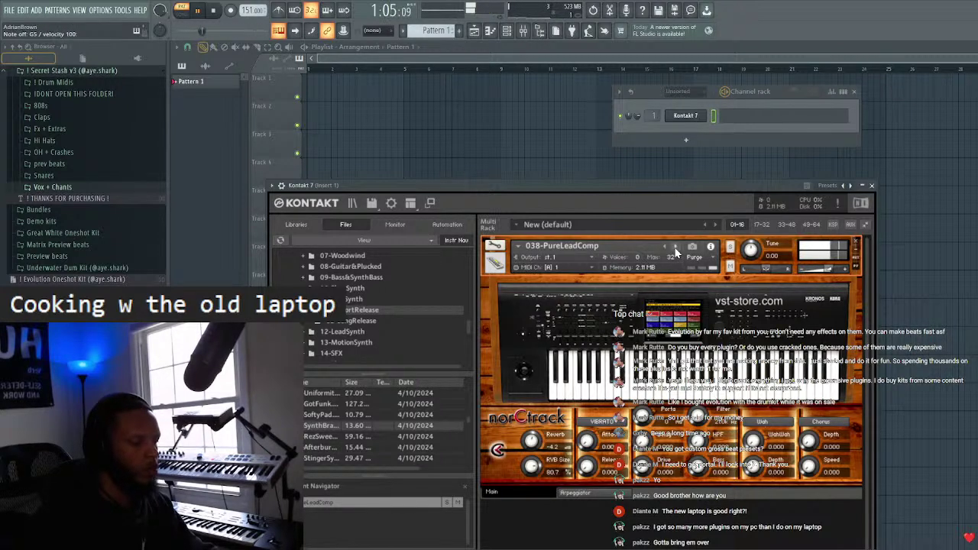
{"action": "left_click", "coordinate": [675, 251]}
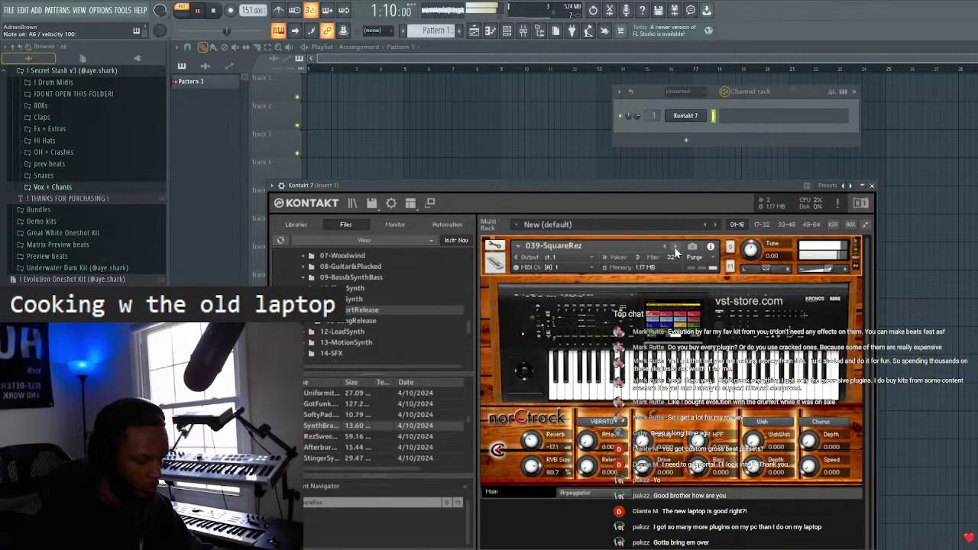
{"action": "left_click", "coordinate": [675, 250]}
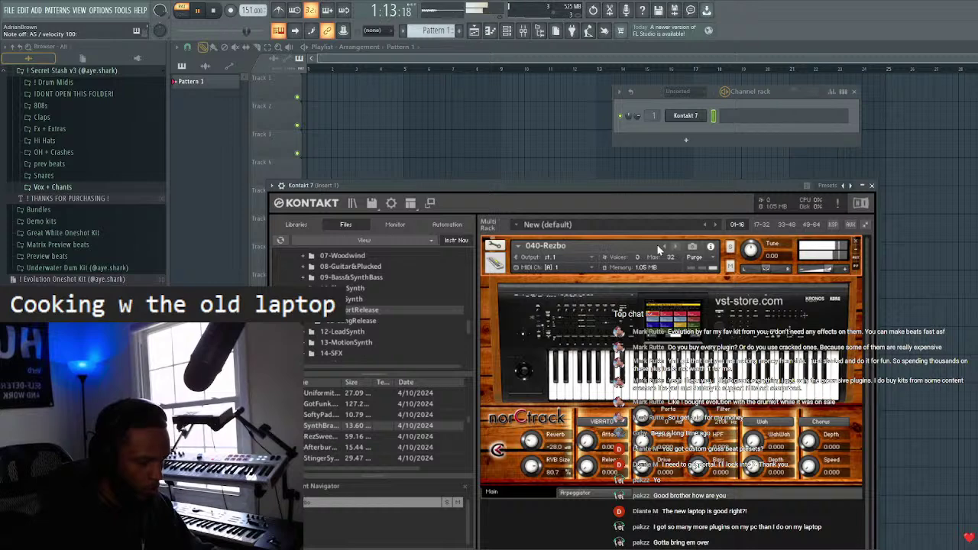
- Set the typing keyboard's root note to B and try out notes with the 040-Rezbo sound
{"action": "right_click", "coordinate": [280, 34]}
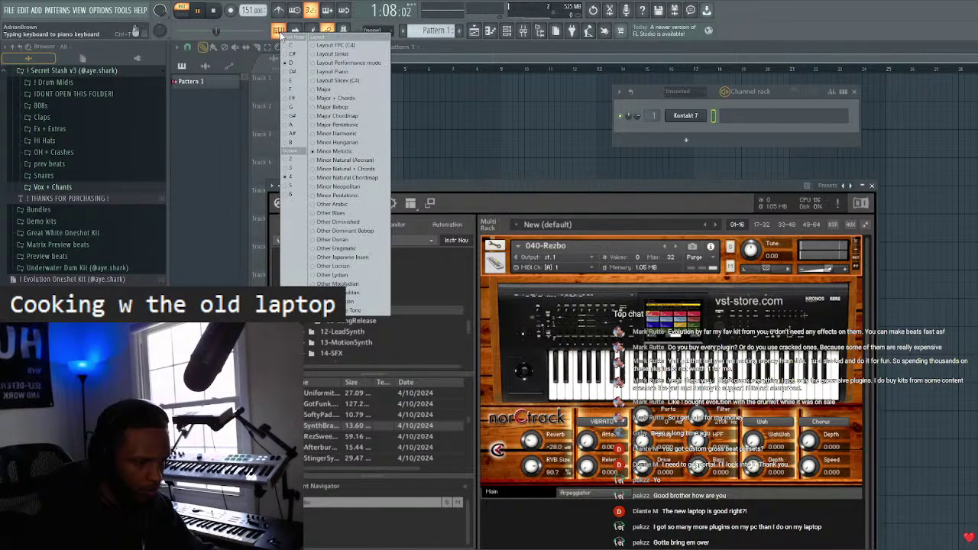
{"action": "left_click", "coordinate": [297, 142]}
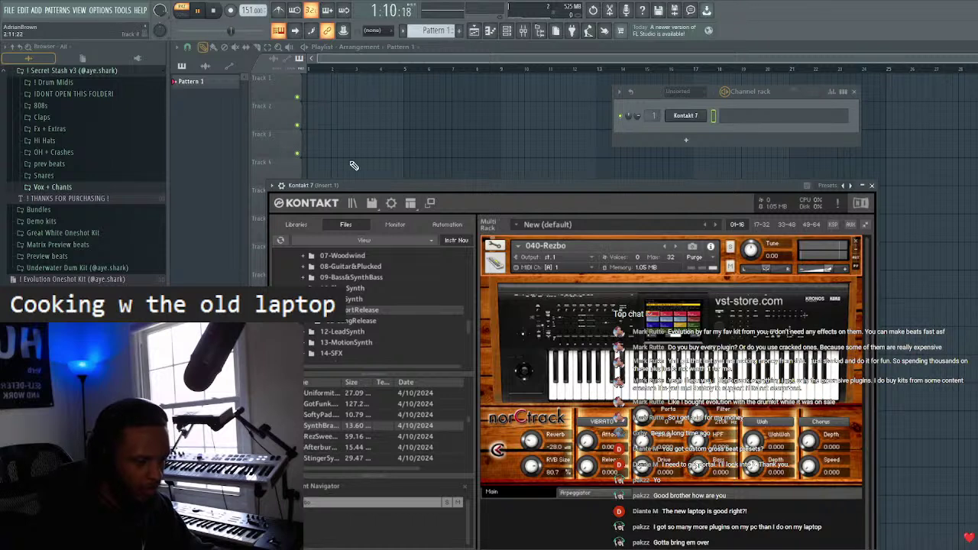
{"action": "key", "text": "5"}
{"action": "key", "text": "6"}
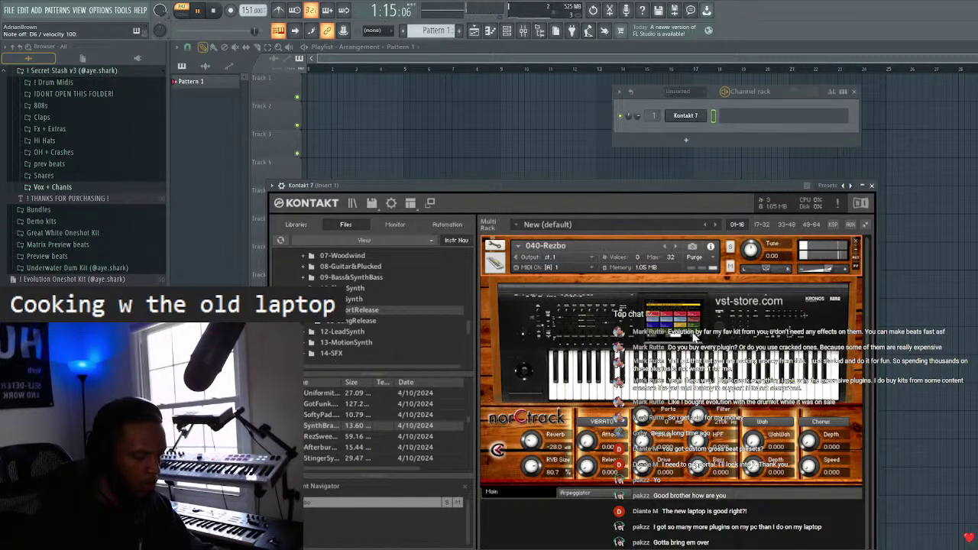
- Route the Kontakt 7 channel to mixer track 21 and set the project tempo to 147 BPM
{"action": "left_click", "coordinate": [873, 186]}
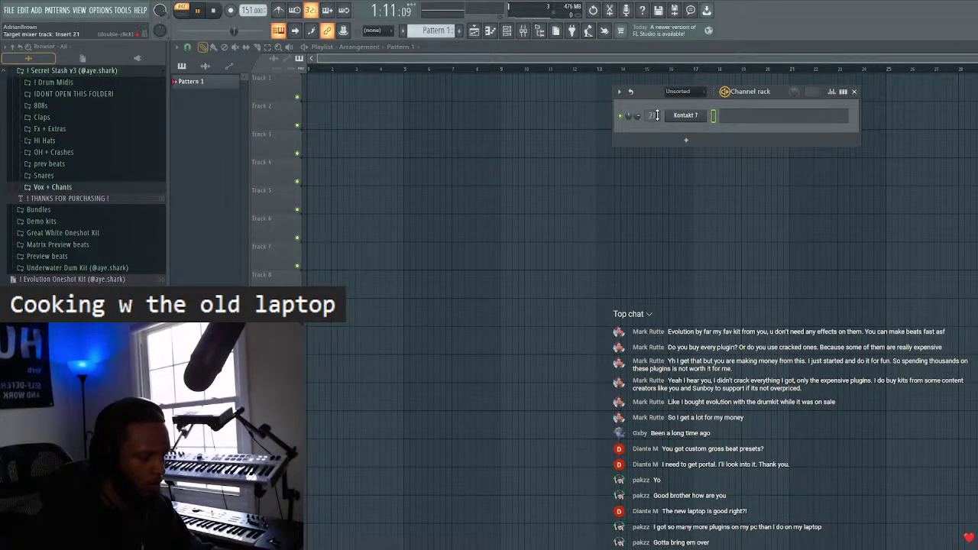
{"action": "left_click", "coordinate": [490, 32]}
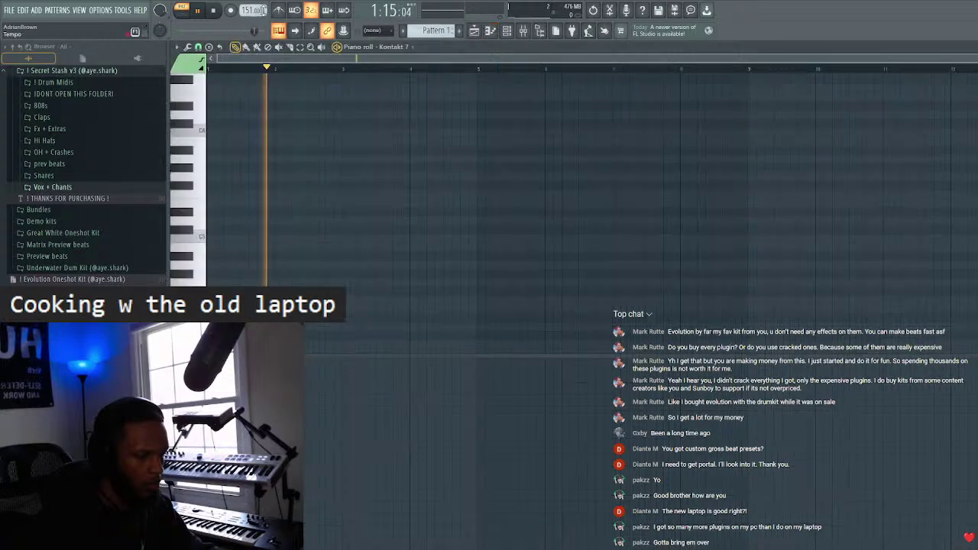
{"action": "scroll", "coordinate": [250, 10], "scroll_direction": "down", "scroll_amount": 4}
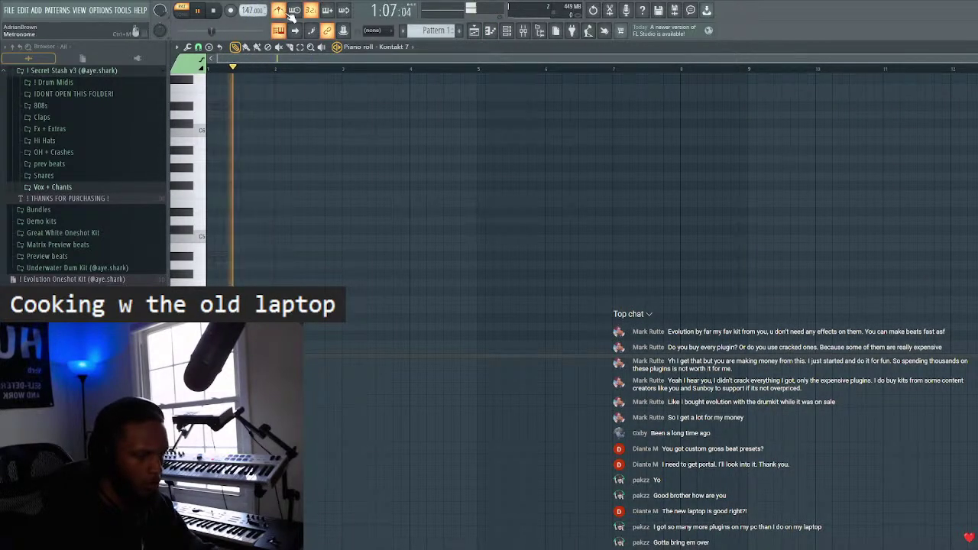
- Place a B5, D6 and F#6 chord at the start of the Kontakt 7 pattern
{"action": "scroll", "coordinate": [209, 207], "scroll_direction": "up", "scroll_amount": 2}
{"action": "left_click", "coordinate": [212, 167]}
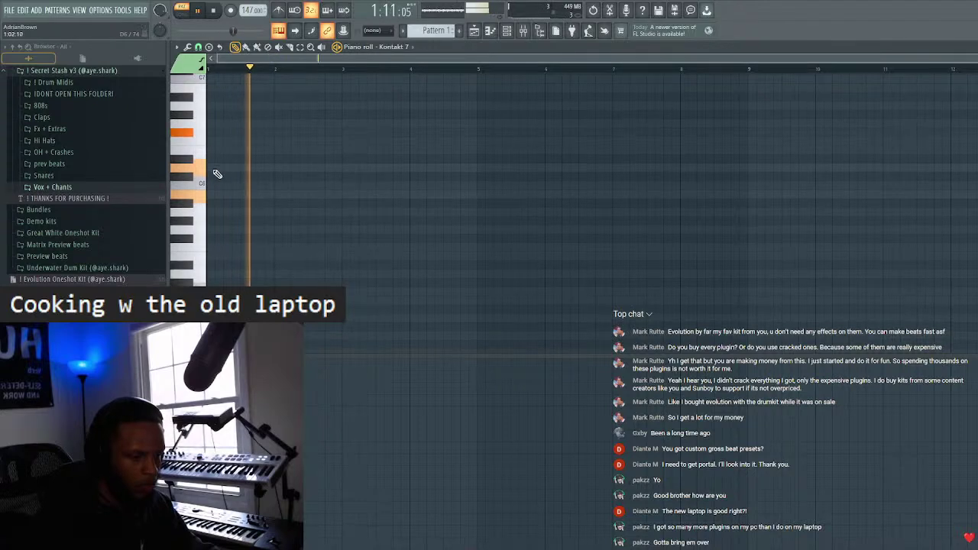
{"action": "key", "text": "space"}
{"action": "left_click_drag", "start_coordinate": [229, 128], "coordinate": [216, 130]}
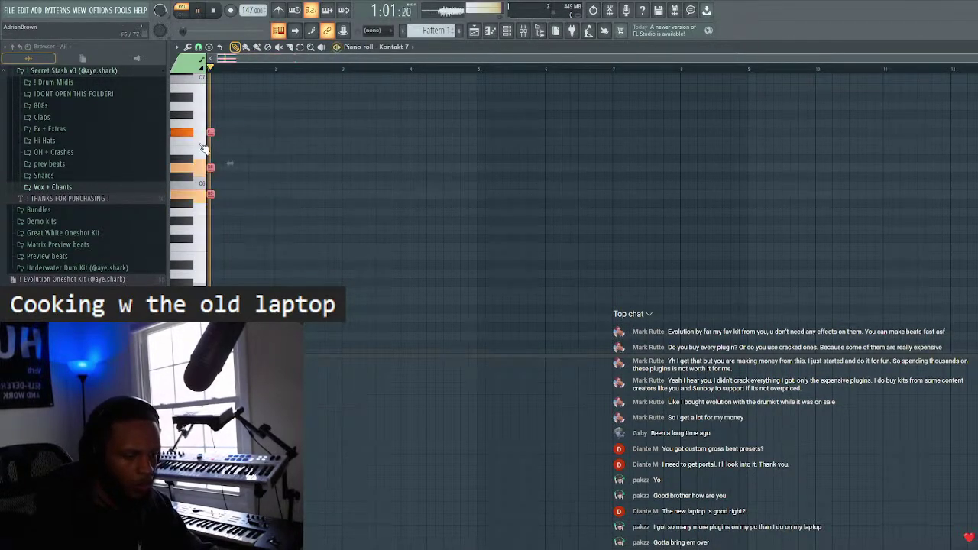
{"action": "scroll", "coordinate": [220, 59], "scroll_direction": "up", "scroll_amount": 5}
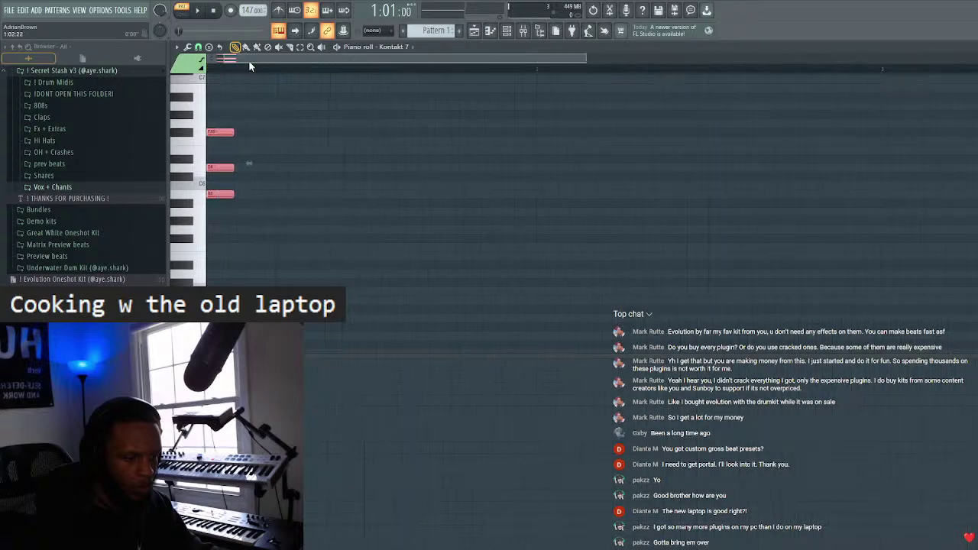
- Lengthen the opening chord and add two shorter repeats of it within the first half of bar 1
{"action": "key", "text": "space"}
{"action": "left_click_drag", "start_coordinate": [229, 137], "coordinate": [316, 132]}
{"action": "key", "text": "space"}
{"action": "key", "text": "space"}
{"action": "left_click_drag", "start_coordinate": [306, 167], "coordinate": [350, 167]}
{"action": "left_click", "coordinate": [428, 157]}
- Duplicate the three chords to fill bar 1 and reduce the third chord to its B5 note
{"action": "key", "text": "ctrl+a"}
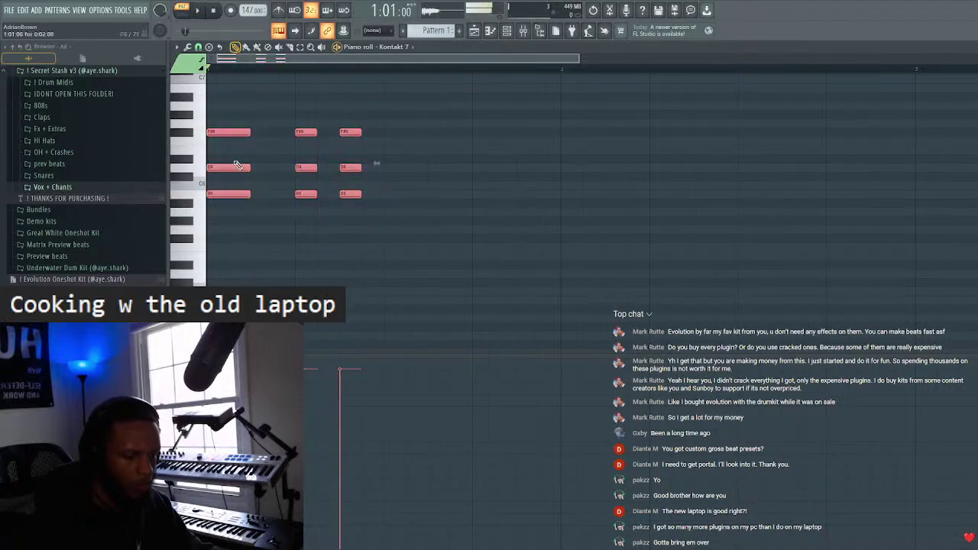
{"action": "key", "text": "space"}
{"action": "key", "text": "ctrl+b"}
{"action": "left_click", "coordinate": [345, 186]}
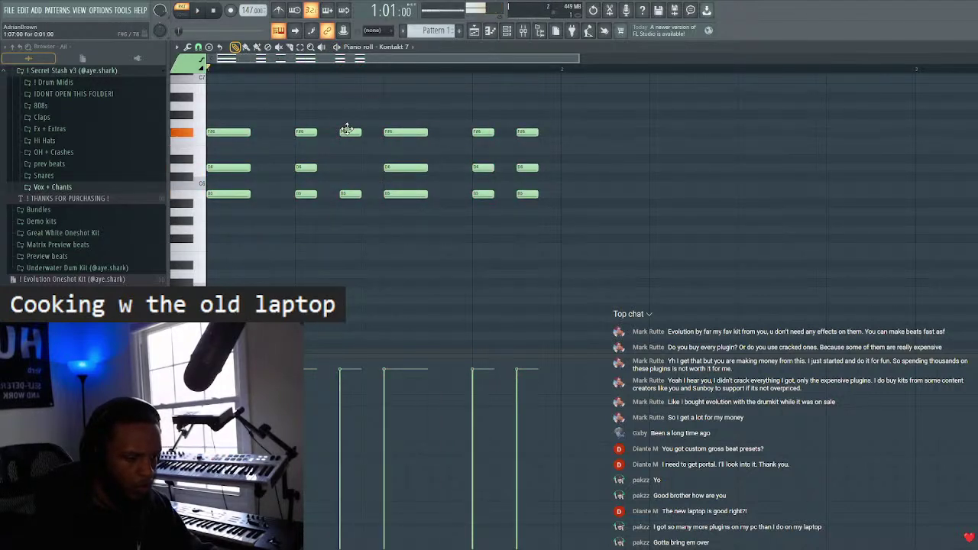
{"action": "key", "text": "space"}
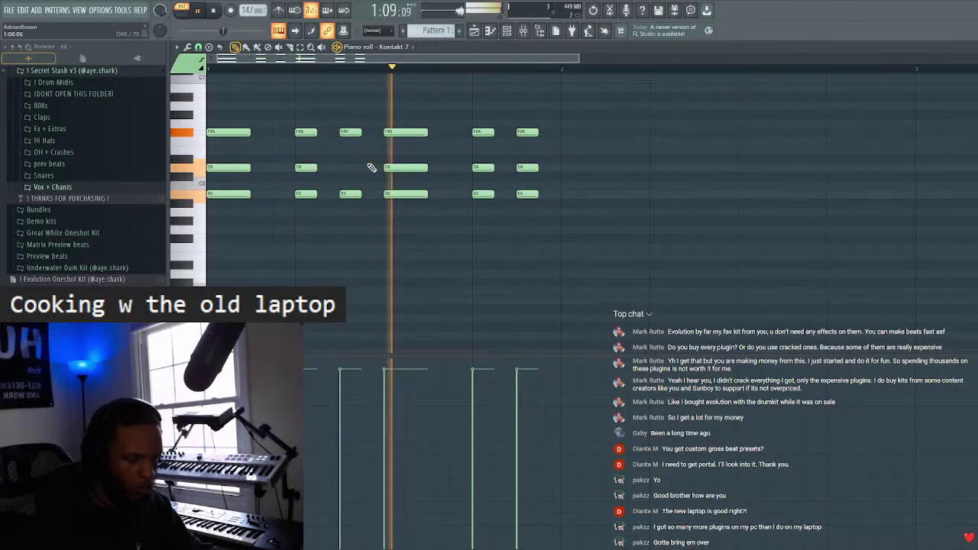
{"action": "right_click", "coordinate": [356, 133]}
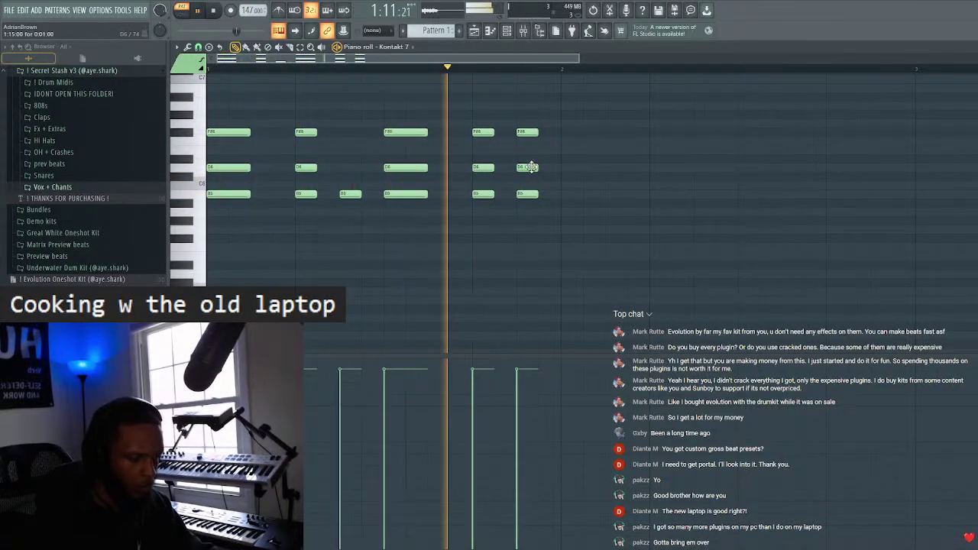
- Move the middle note of the fifth chord to E6 and reduce the sixth chord to its B5 note
{"action": "key", "text": "space"}
{"action": "left_click", "coordinate": [481, 135]}
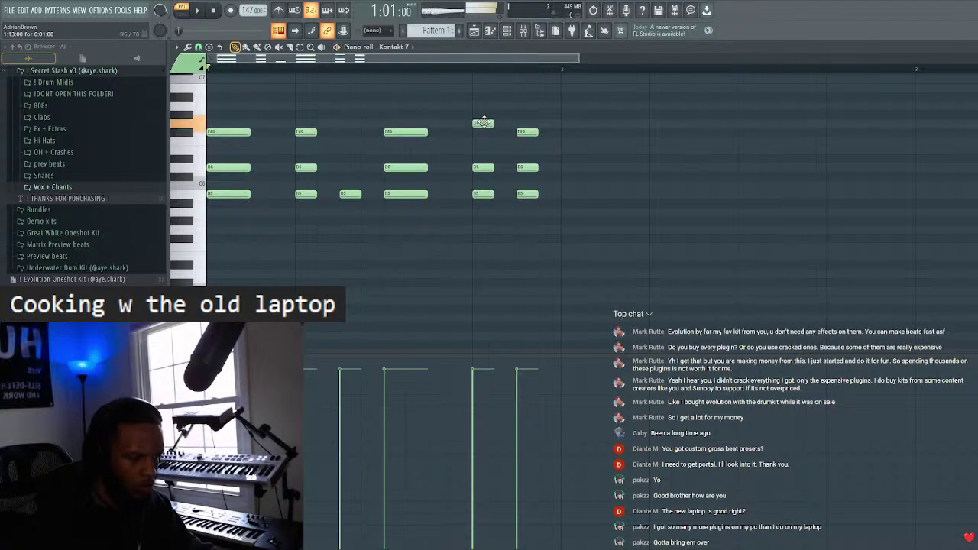
{"action": "left_click_drag", "start_coordinate": [481, 169], "coordinate": [476, 149]}
{"action": "key", "text": "space"}
{"action": "right_click", "coordinate": [534, 148]}
{"action": "right_click", "coordinate": [527, 132]}
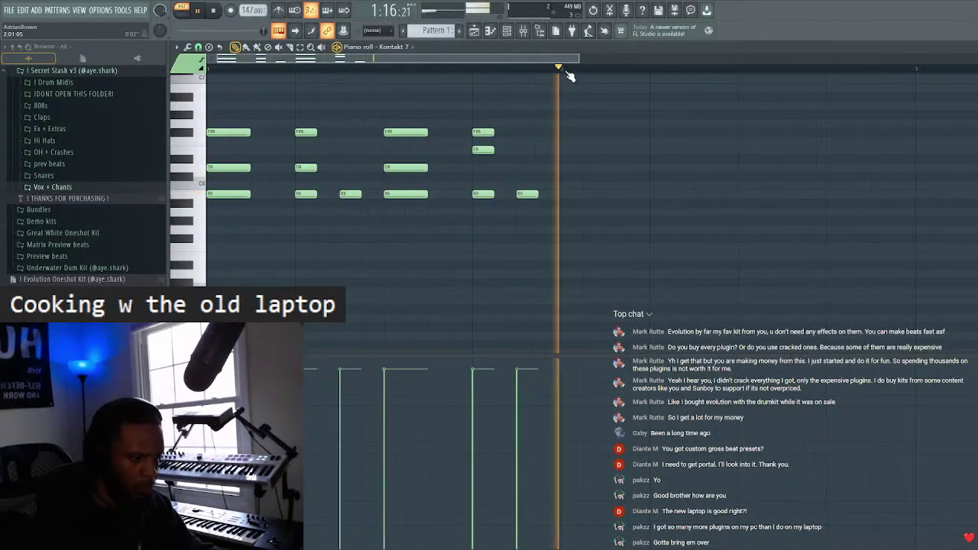
- Duplicate the whole one-bar chord pattern into bar 2
{"action": "key", "text": "ctrl+a"}
{"action": "key", "text": "ctrl+b"}
{"action": "key", "text": "space"}
{"action": "scroll", "coordinate": [508, 74], "scroll_direction": "down", "scroll_amount": 2}
- Lower the velocity of all notes using the Offset in level scaling
{"action": "key", "text": "space"}
{"action": "key", "text": "alt+x"}
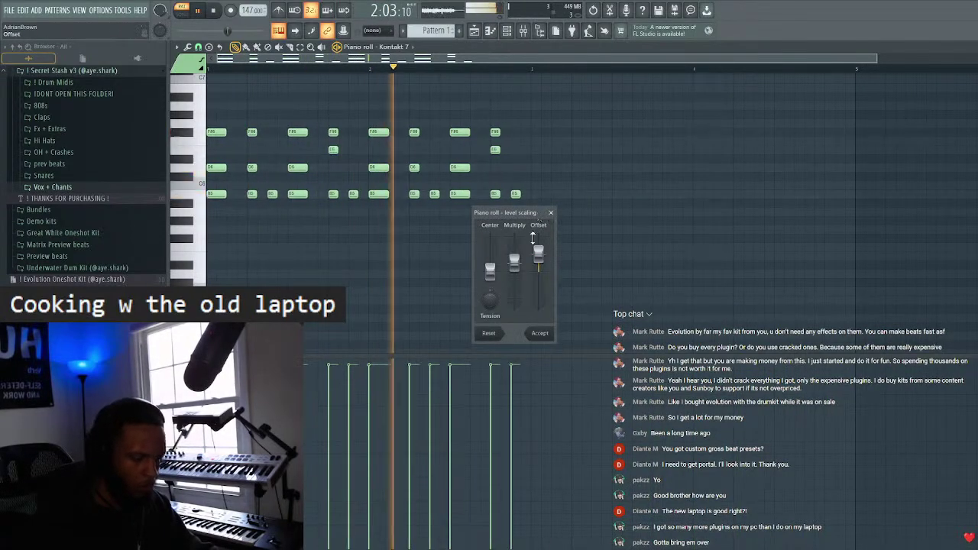
{"action": "left_click", "coordinate": [539, 333]}
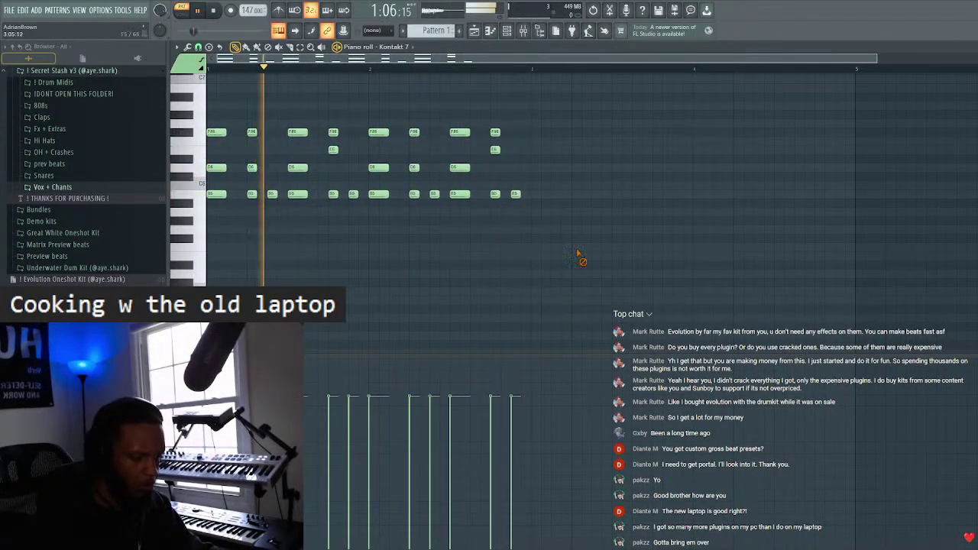
- Duplicate the two-bar chord pattern so it runs for four bars
{"action": "key", "text": "ctrl+a"}
{"action": "key", "text": "ctrl+b"}
{"action": "key", "text": "space"}
{"action": "key", "text": "ctrl+d"}
{"action": "key", "text": "space"}
{"action": "scroll", "coordinate": [800, 76], "scroll_direction": "down", "scroll_amount": 1}
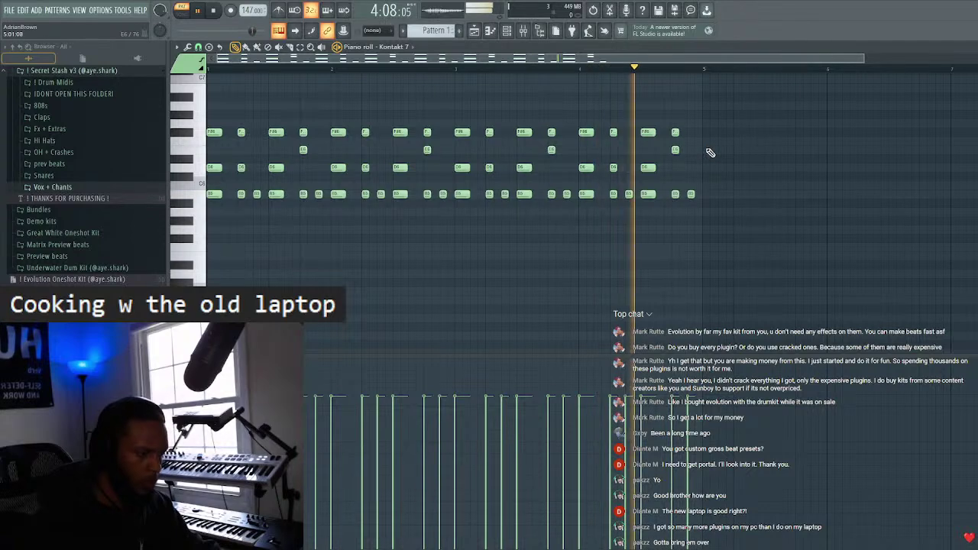
- Remove the final B5 note of bar 4, extend the chord before it to the bar's end and duplicate the four bars
{"action": "left_click_drag", "start_coordinate": [679, 112], "coordinate": [701, 194]}
{"action": "left_click", "coordinate": [790, 155]}
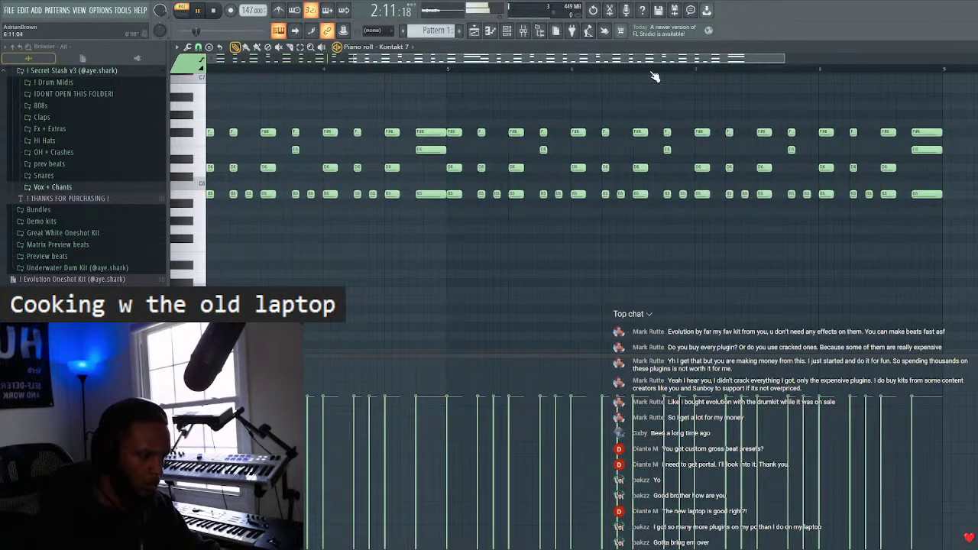
{"action": "scroll", "coordinate": [654, 76], "scroll_direction": "down", "scroll_amount": 2}
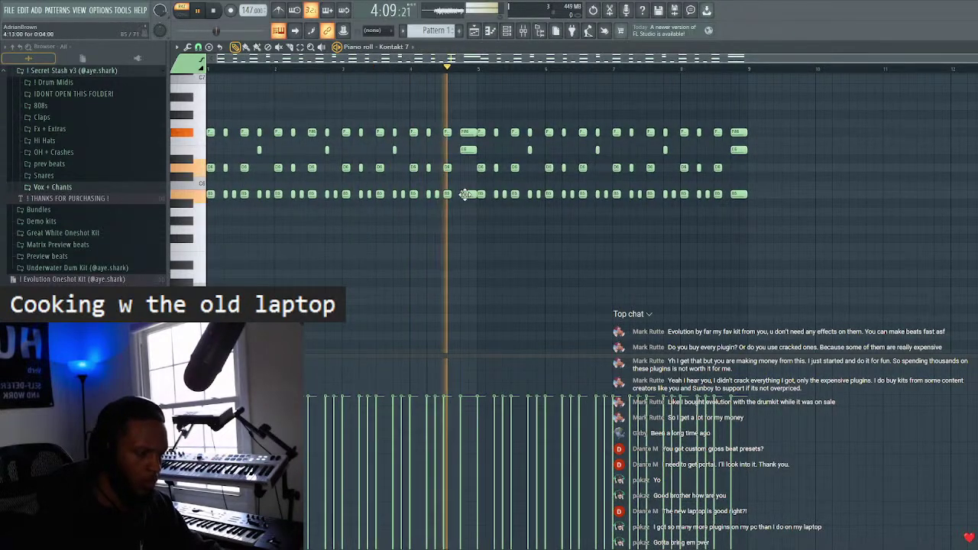
- Raise the top note of the long chords ending bars 4 and 8 to G6
{"action": "key", "text": "space"}
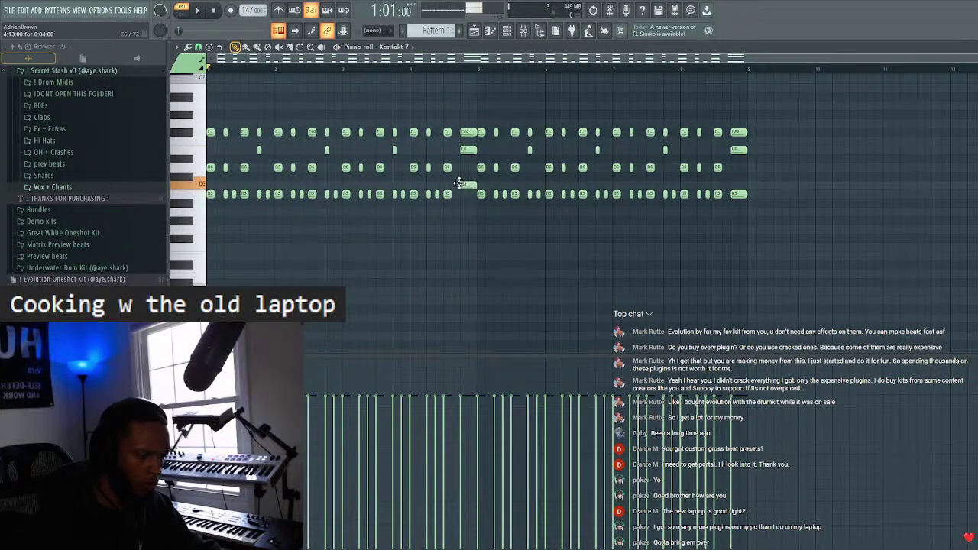
{"action": "left_click_drag", "start_coordinate": [469, 123], "coordinate": [469, 121]}
{"action": "key", "text": "space"}
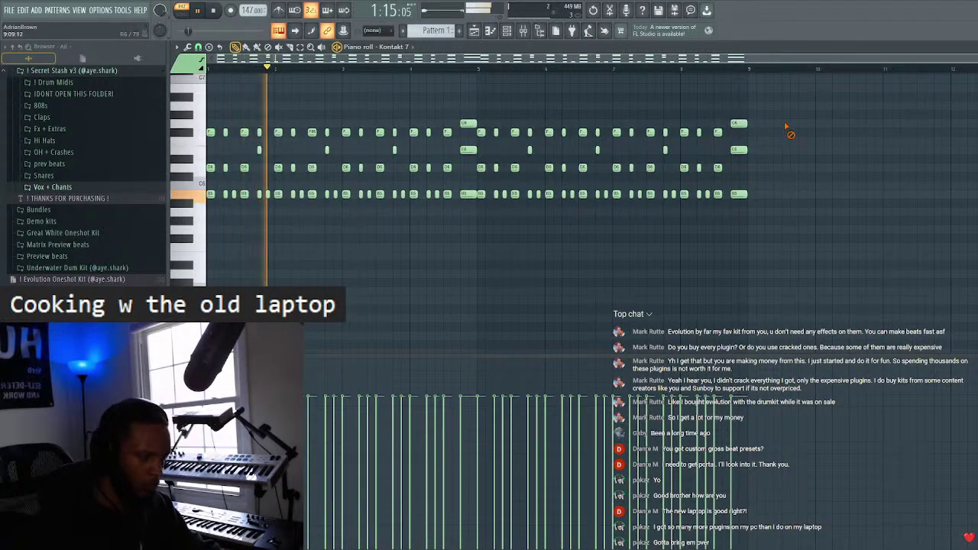
{"action": "scroll", "coordinate": [820, 178], "scroll_direction": "up", "scroll_amount": 2}
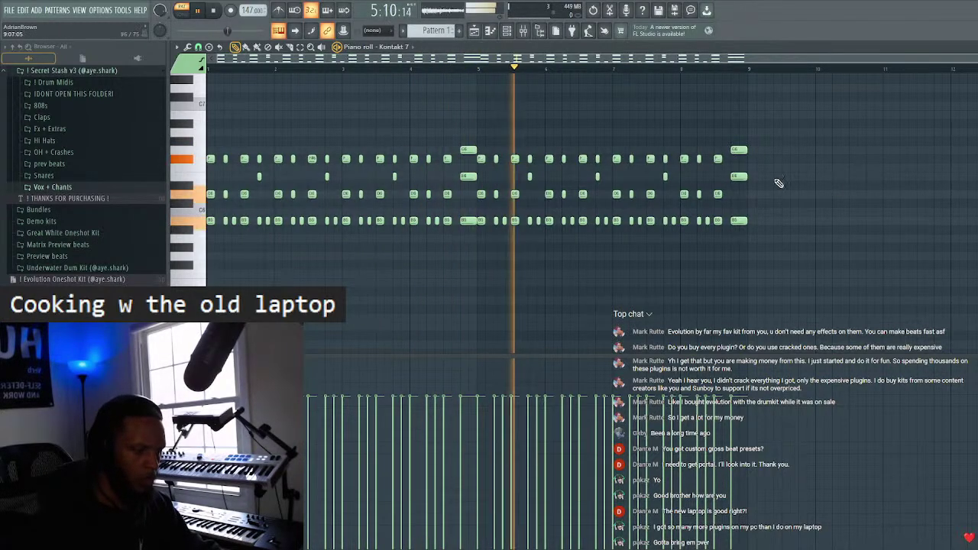
- Audition the Korg Kronos instruments following 040-Rezbo against the pattern and load 053-1999 PowerSynth
{"action": "key", "text": "F6"}
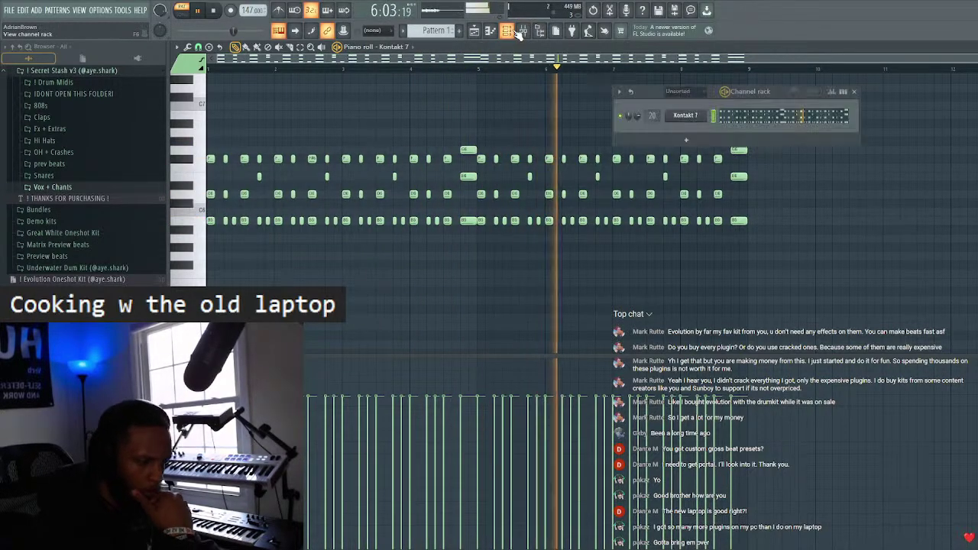
{"action": "left_click", "coordinate": [708, 118]}
{"action": "left_click_drag", "start_coordinate": [592, 187], "coordinate": [534, 92]}
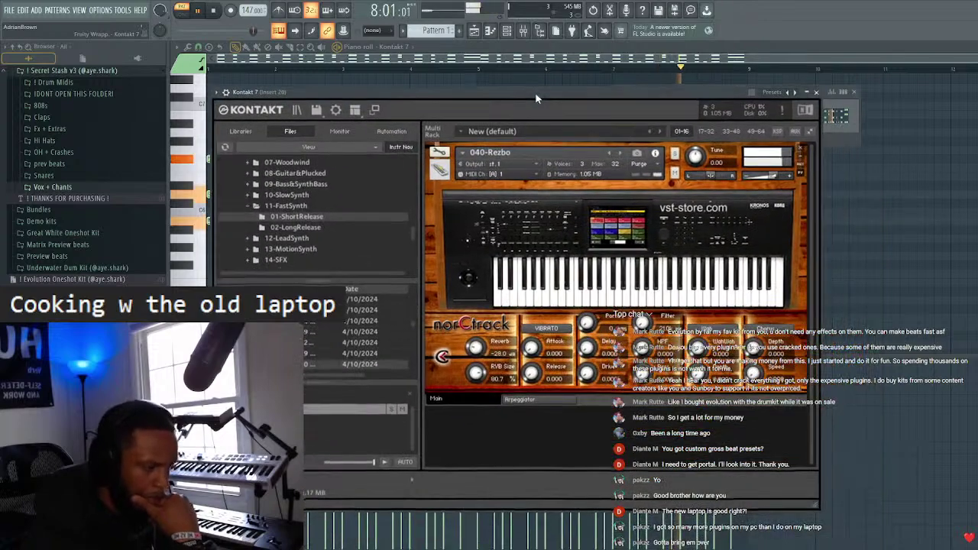
{"action": "left_click", "coordinate": [621, 154]}
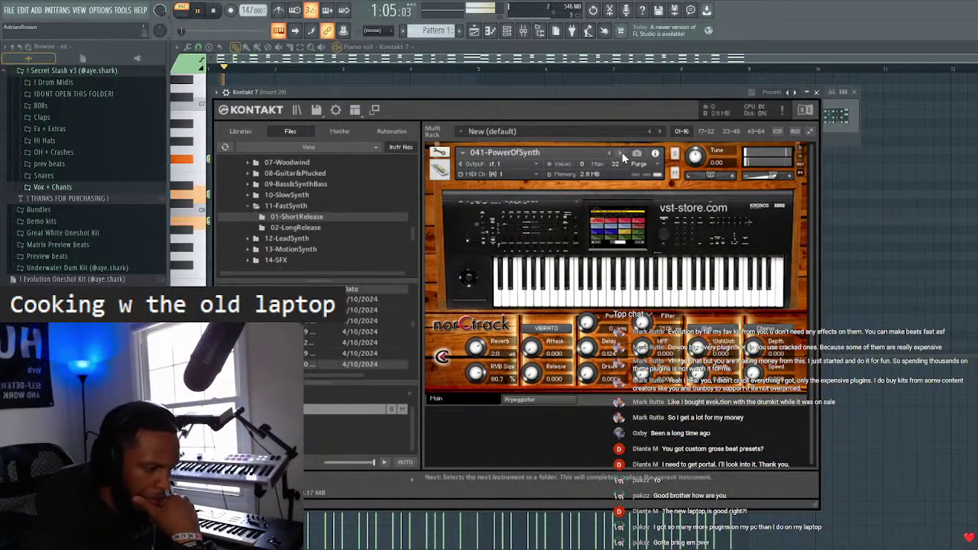
{"action": "left_click", "coordinate": [621, 153]}
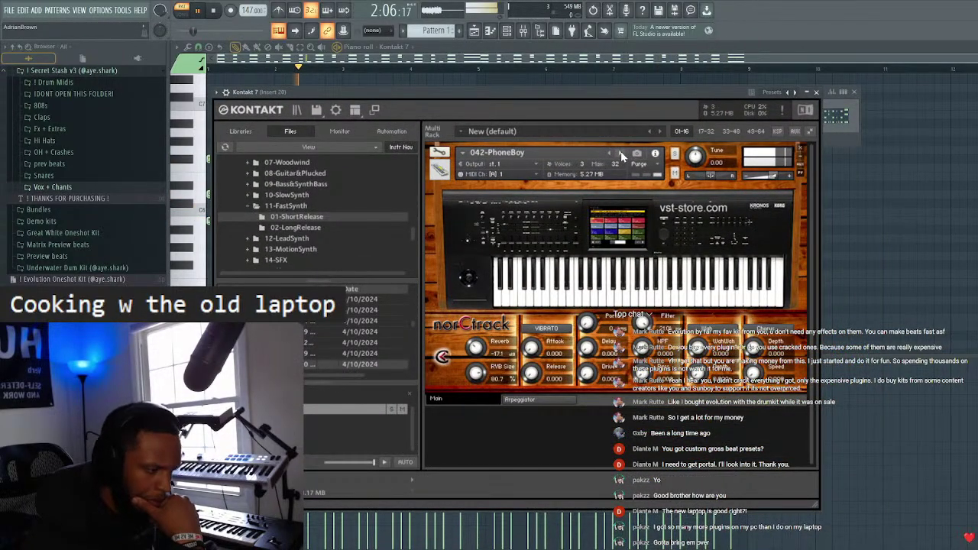
{"action": "left_click", "coordinate": [621, 154]}
{"action": "left_click", "coordinate": [622, 153]}
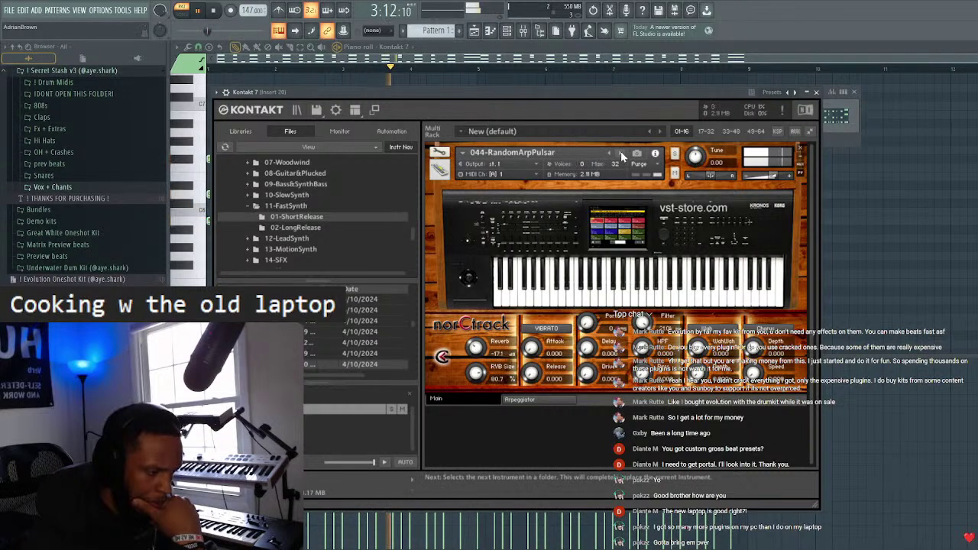
{"action": "left_click", "coordinate": [621, 154]}
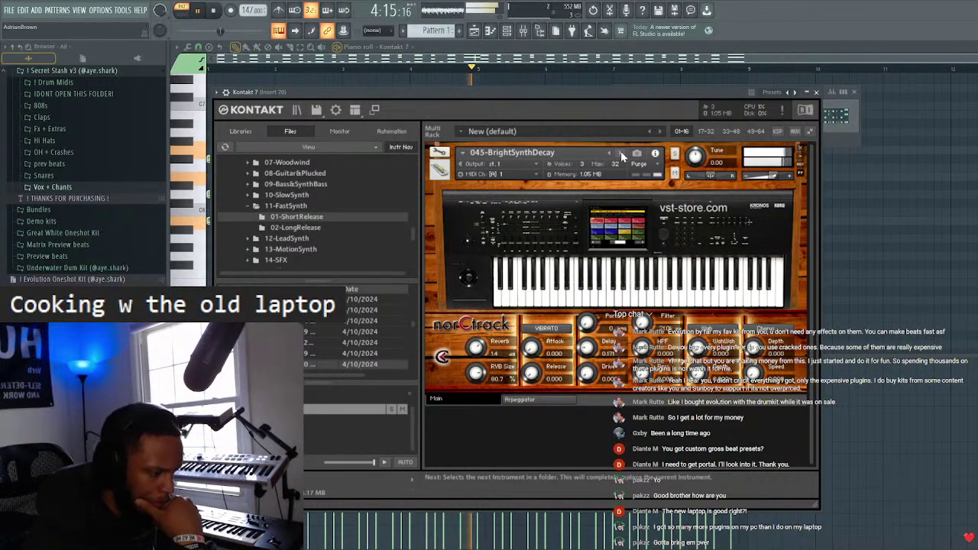
{"action": "left_click", "coordinate": [621, 153]}
{"action": "left_click", "coordinate": [621, 153]}
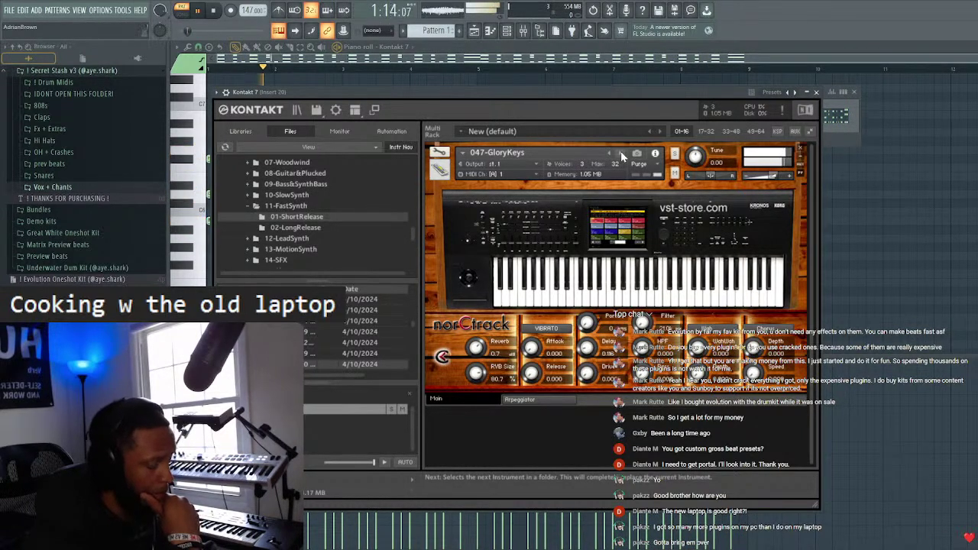
{"action": "left_click", "coordinate": [621, 154]}
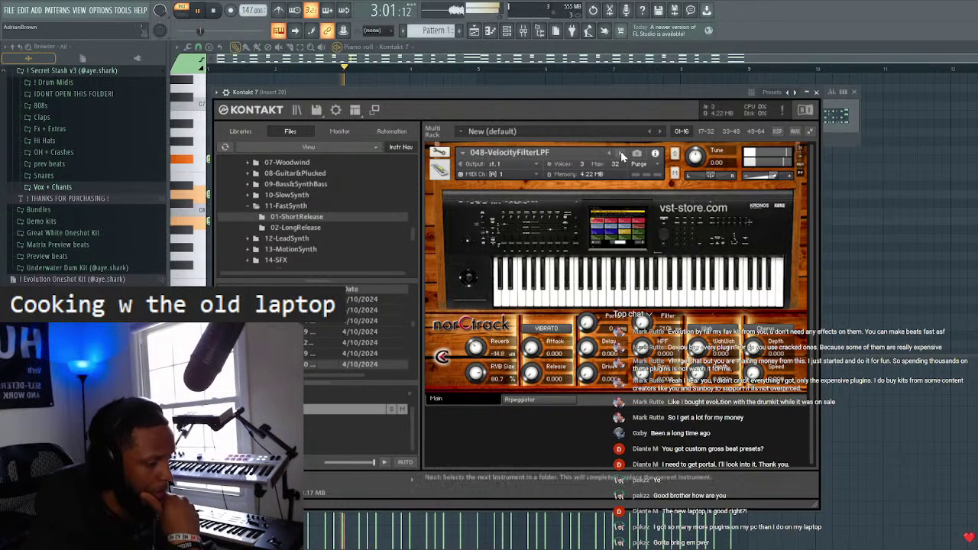
{"action": "left_click", "coordinate": [622, 154]}
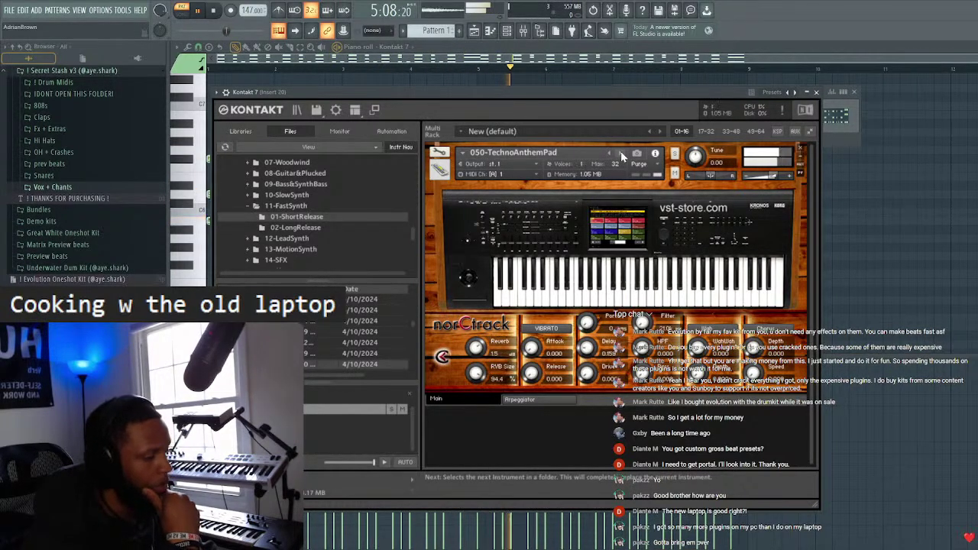
{"action": "left_click", "coordinate": [621, 154]}
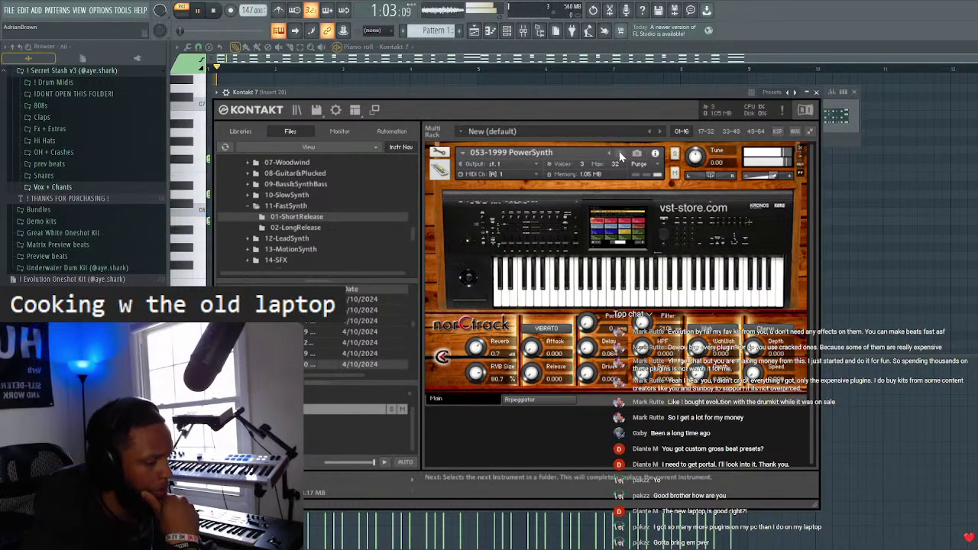
{"action": "left_click", "coordinate": [816, 91]}
{"action": "left_click", "coordinate": [855, 92]}
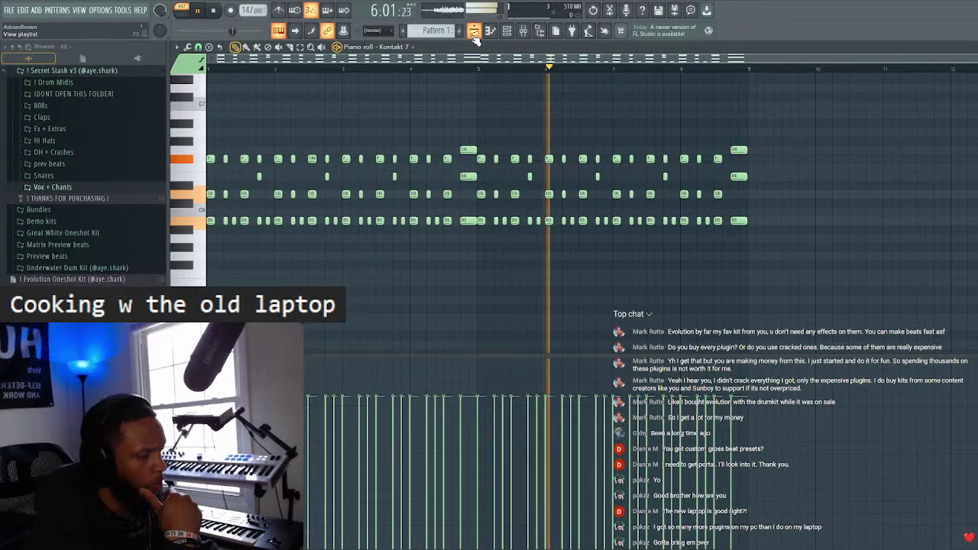
- Place Pattern 1 at the start of Track 1 in the playlist and switch playback to song mode
{"action": "key", "text": "F5"}
{"action": "left_click", "coordinate": [334, 92]}
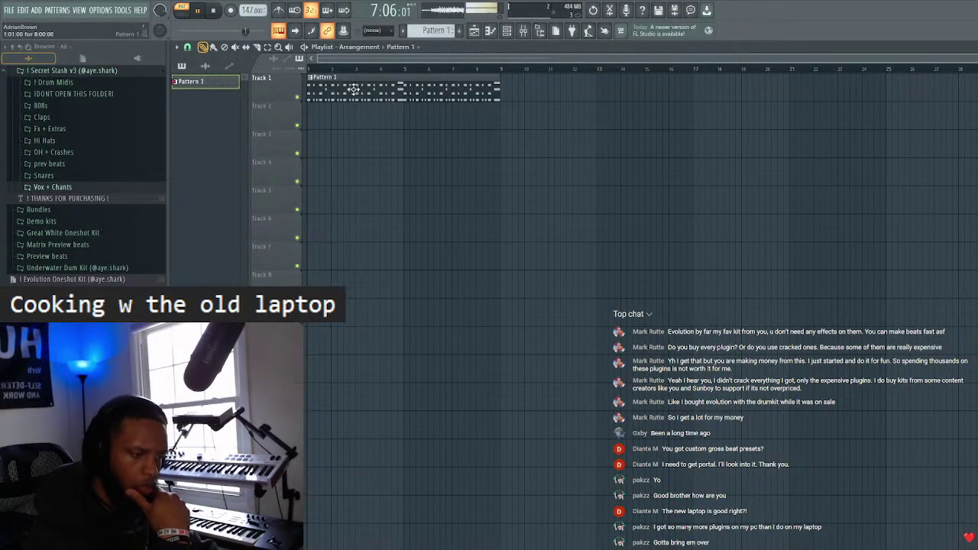
{"action": "key", "text": "l"}
- Open the Evolution Glo Phrases, Starters, Accents folder of the Evolution Oneshot Kit in By Me 2024
{"action": "scroll", "coordinate": [61, 172], "scroll_direction": "up", "scroll_amount": 5}
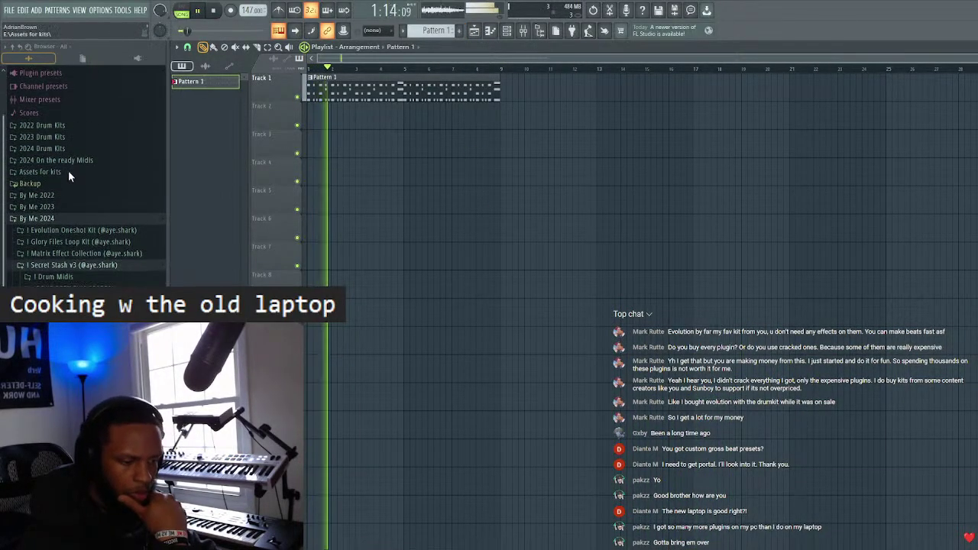
{"action": "left_click", "coordinate": [61, 231]}
{"action": "scroll", "coordinate": [84, 222], "scroll_direction": "down", "scroll_amount": 2}
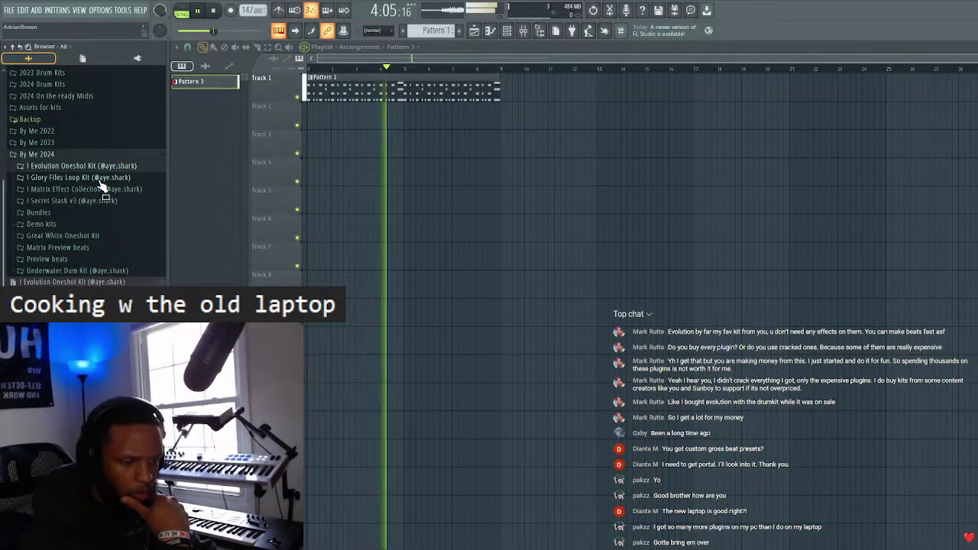
{"action": "left_click", "coordinate": [97, 168]}
{"action": "left_click", "coordinate": [91, 180]}
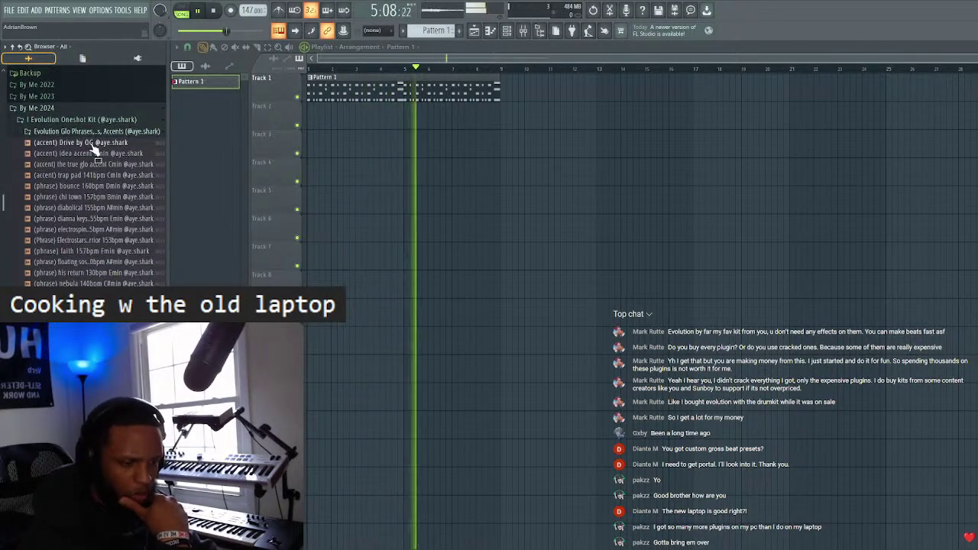
- Widen the sample browser and preview the phrases "his return 130bpm" and "faith 157bpm" with the beat
{"action": "left_click", "coordinate": [165, 271]}
{"action": "left_click_drag", "start_coordinate": [168, 272], "coordinate": [202, 273]}
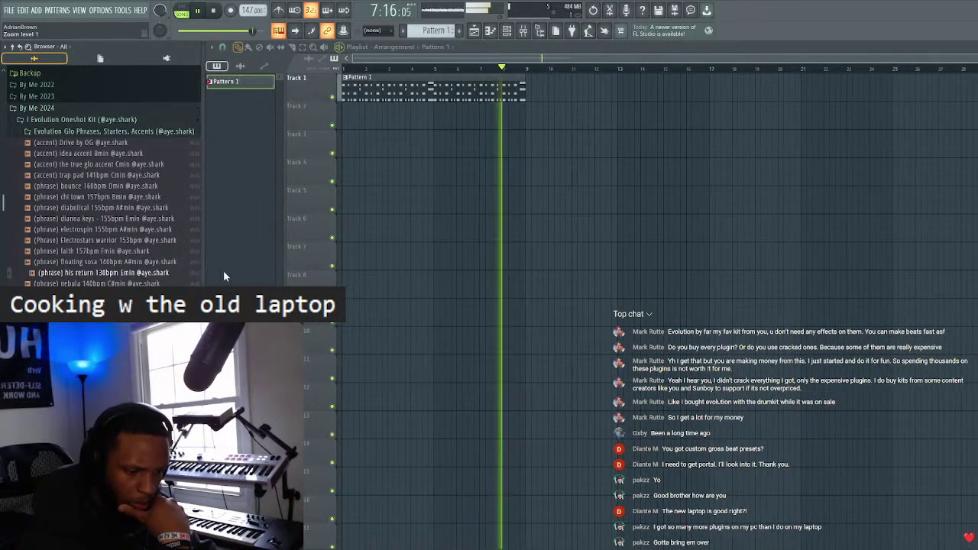
{"action": "left_click", "coordinate": [100, 250]}
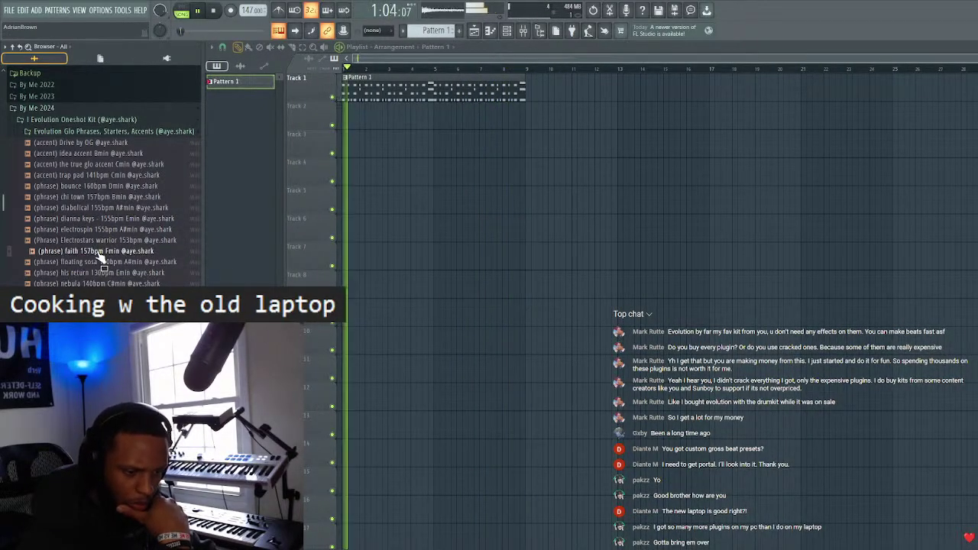
{"action": "key", "text": "space"}
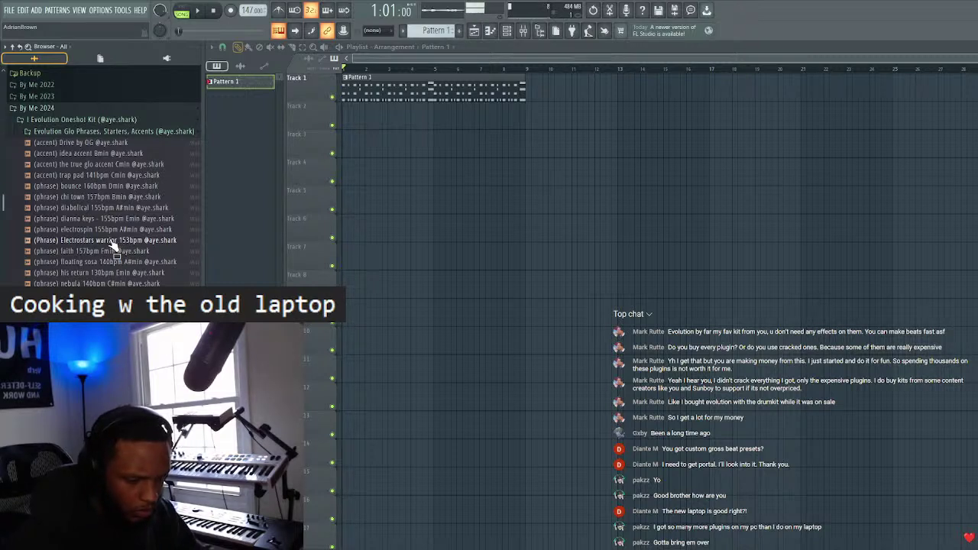
- Place the phrase "delay stabs 155bpm A#min" at the start of Track 2 and stretch it to match Pattern 1's eight bars
{"action": "left_click_drag", "start_coordinate": [331, 341], "coordinate": [363, 122]}
{"action": "double_click", "coordinate": [497, 120]}
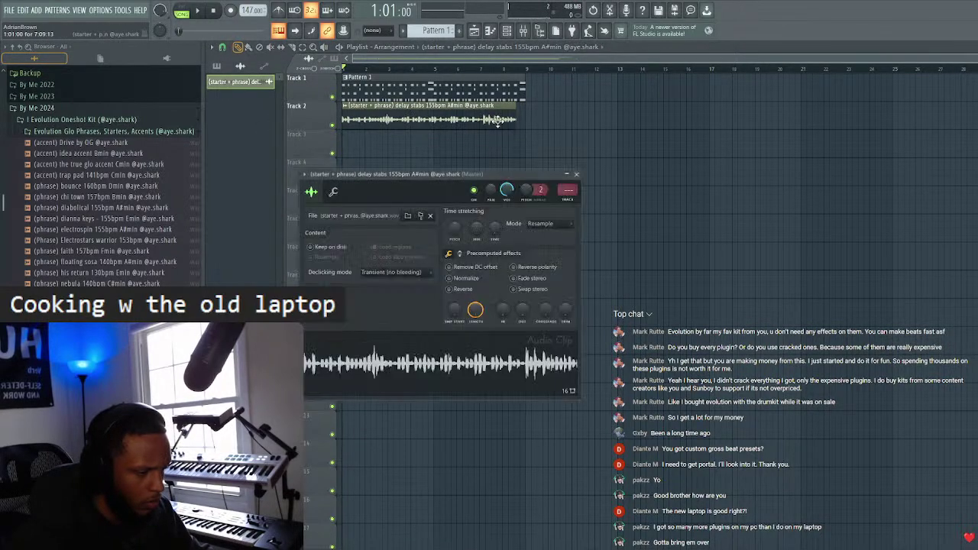
{"action": "left_click", "coordinate": [577, 175]}
{"action": "scroll", "coordinate": [428, 70], "scroll_direction": "up", "scroll_amount": 3}
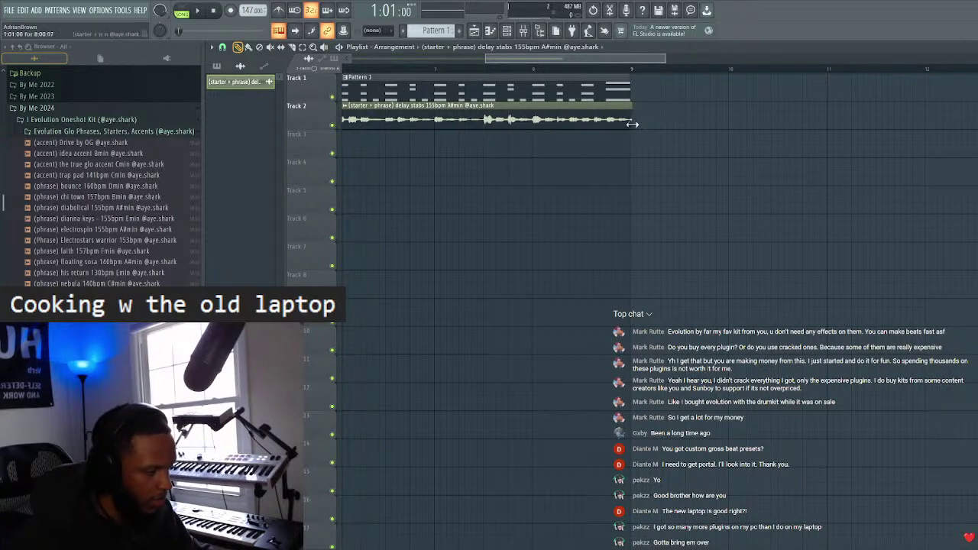
{"action": "left_click_drag", "start_coordinate": [633, 70], "coordinate": [627, 122]}
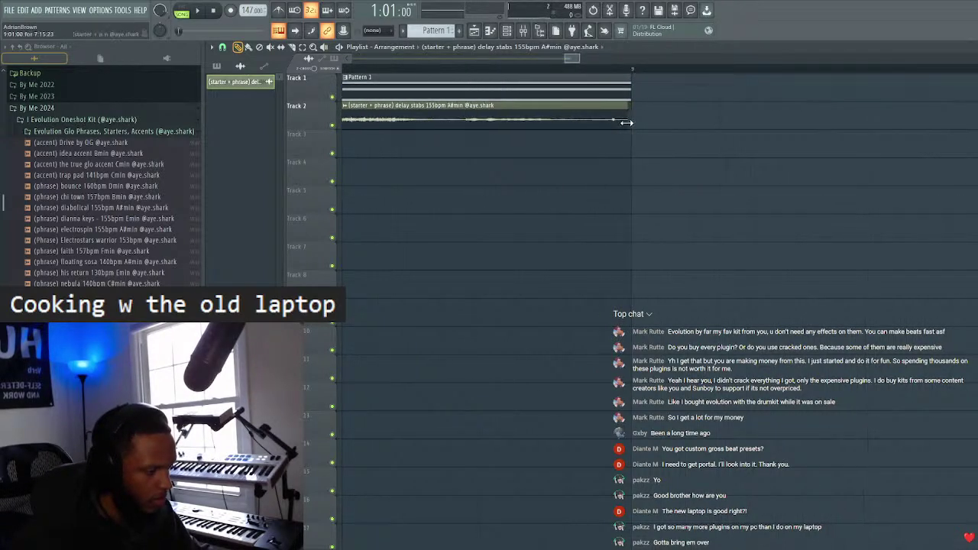
{"action": "double_click", "coordinate": [592, 121]}
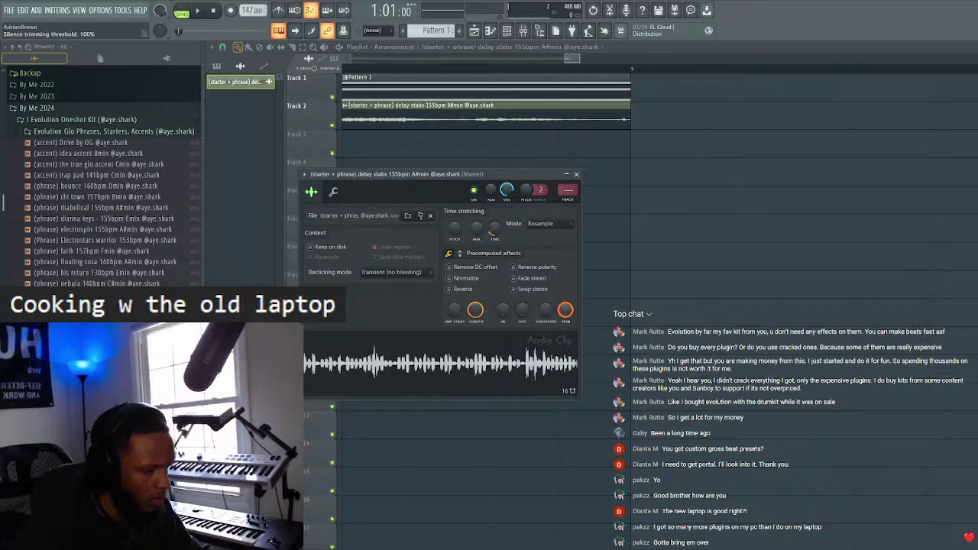
{"action": "left_click", "coordinate": [577, 175]}
- Play the arrangement from the start, set the delay stabs clip's time-stretching mode to Stretch and lower its pitch by about 180 cents
{"action": "key", "text": "space"}
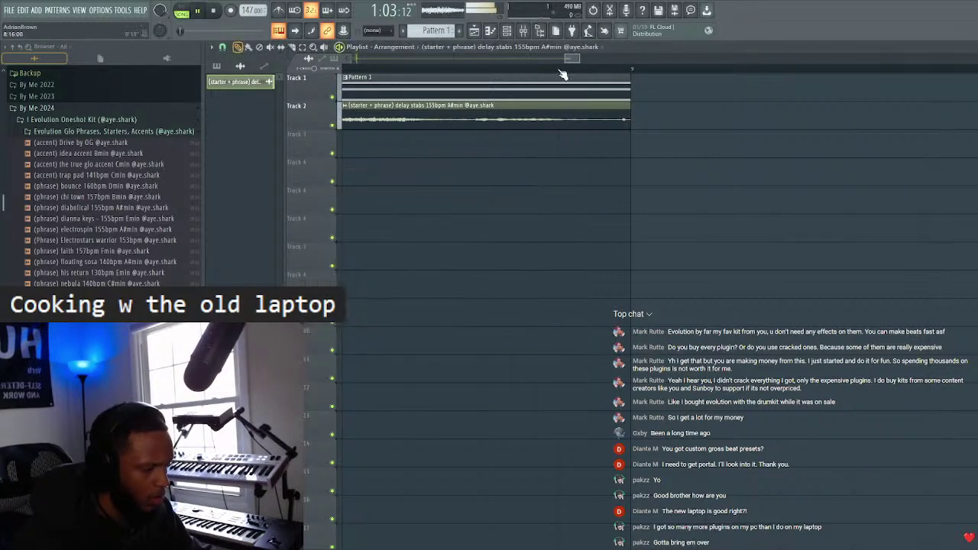
{"action": "scroll", "coordinate": [504, 74], "scroll_direction": "down", "scroll_amount": 3}
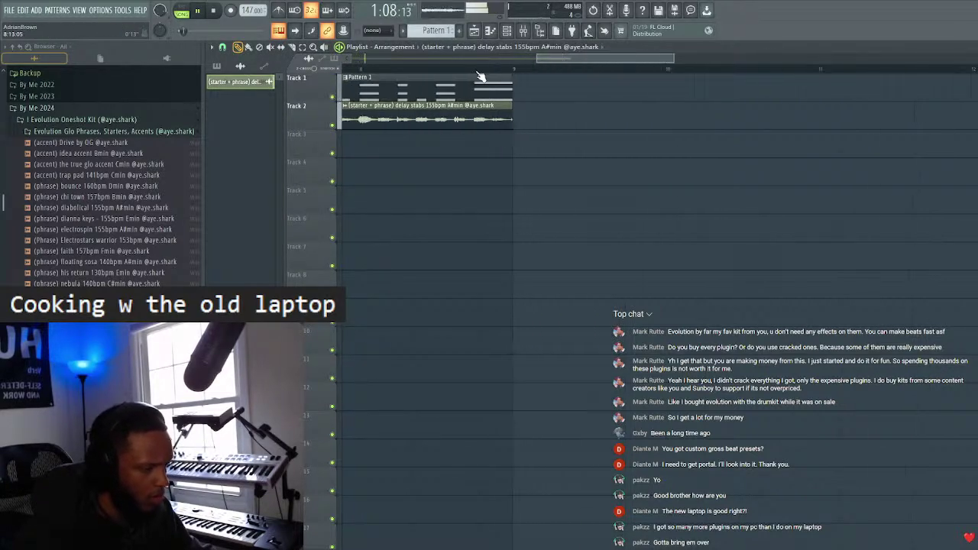
{"action": "left_click", "coordinate": [373, 71]}
{"action": "scroll", "coordinate": [369, 74], "scroll_direction": "up", "scroll_amount": 2}
{"action": "key", "text": "space"}
{"action": "key", "text": "space"}
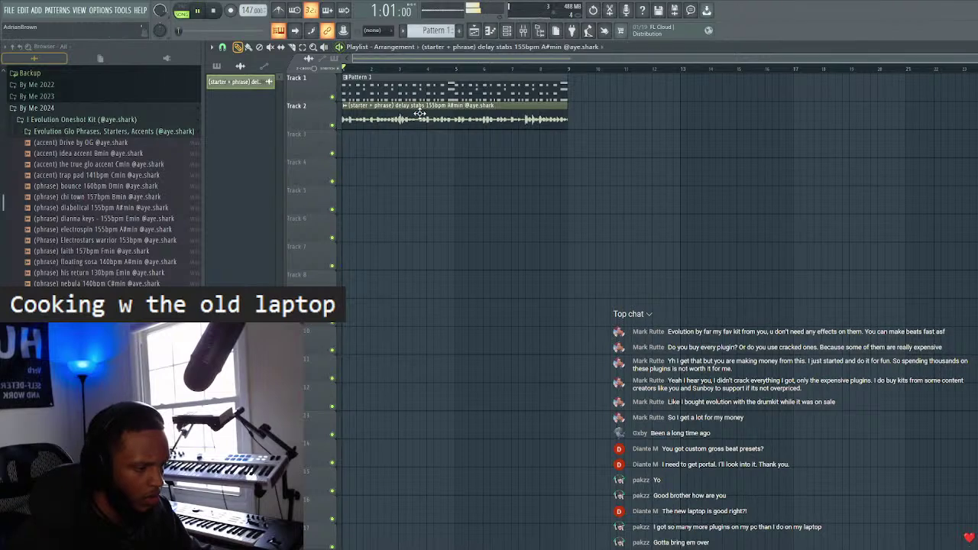
{"action": "double_click", "coordinate": [419, 113]}
{"action": "left_click", "coordinate": [540, 223]}
{"action": "left_click", "coordinate": [539, 250]}
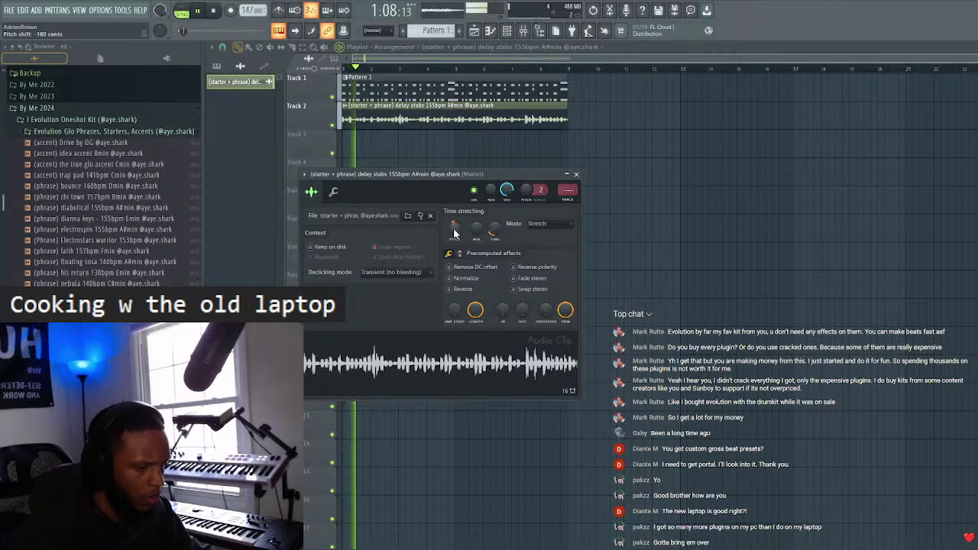
{"action": "left_click", "coordinate": [578, 175]}
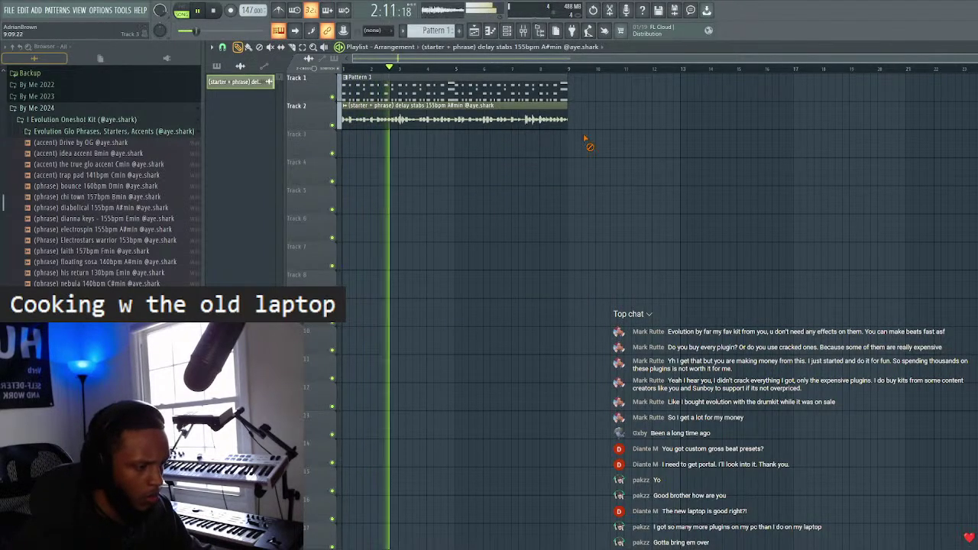
- Route the delay stabs clip to mixer insert 21 and load Portal in that insert's first effect slot
{"action": "left_click", "coordinate": [523, 32]}
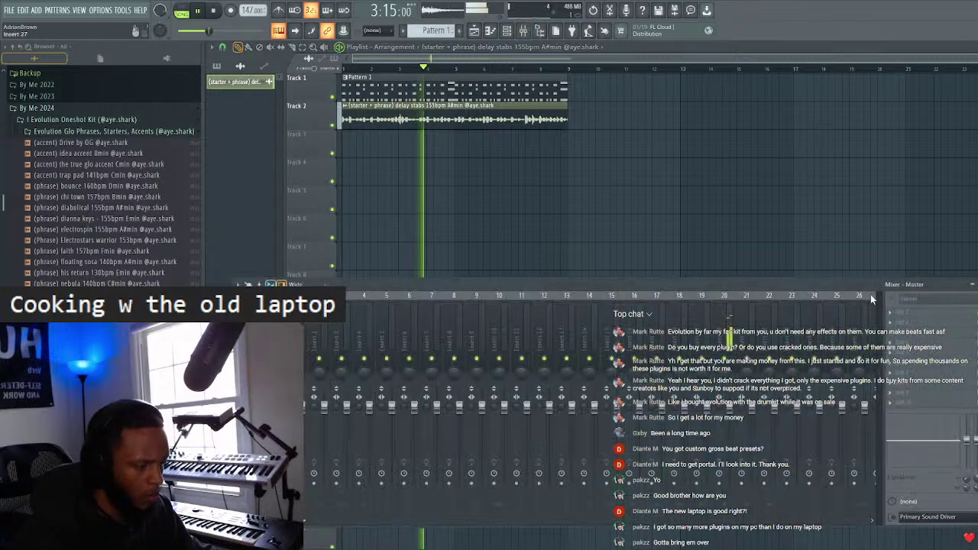
{"action": "key", "text": "F9"}
{"action": "double_click", "coordinate": [535, 115]}
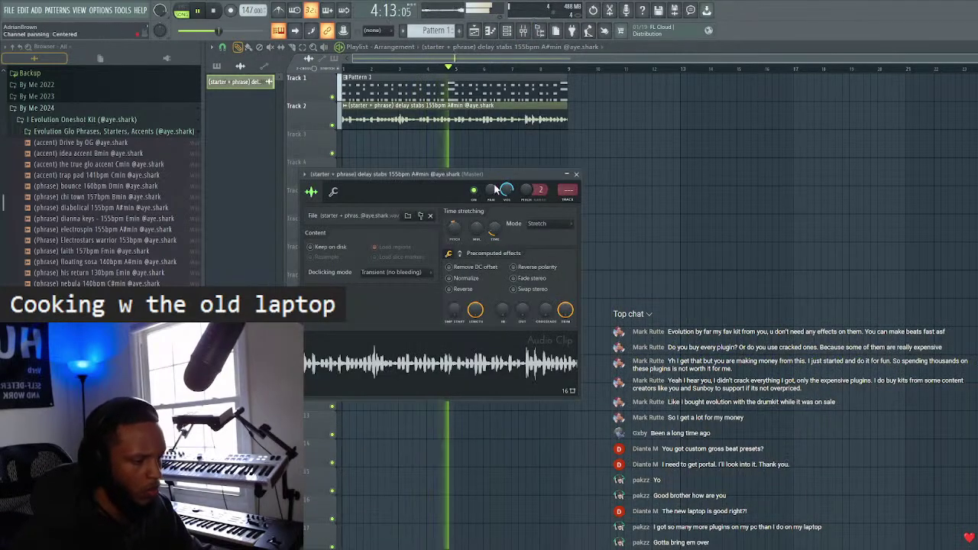
{"action": "left_click", "coordinate": [575, 176]}
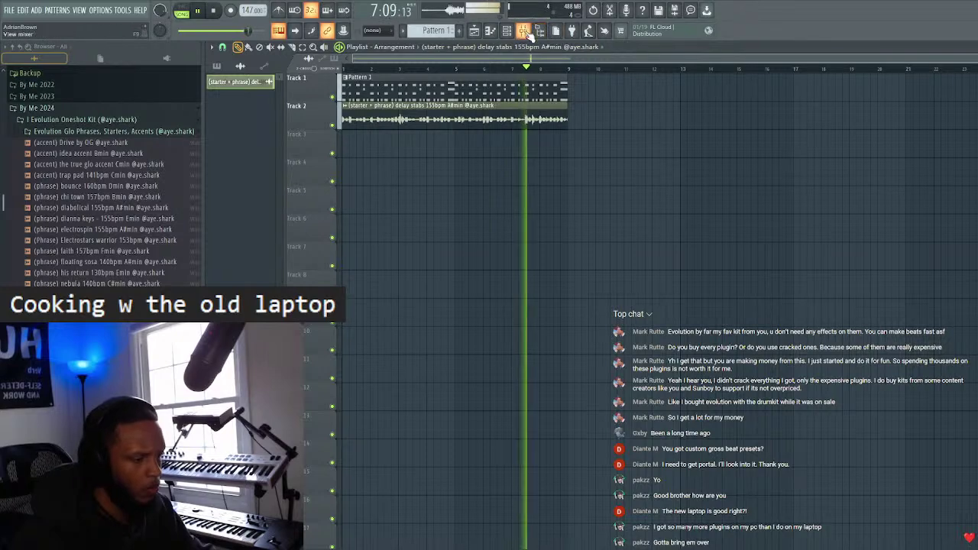
{"action": "key", "text": "F9"}
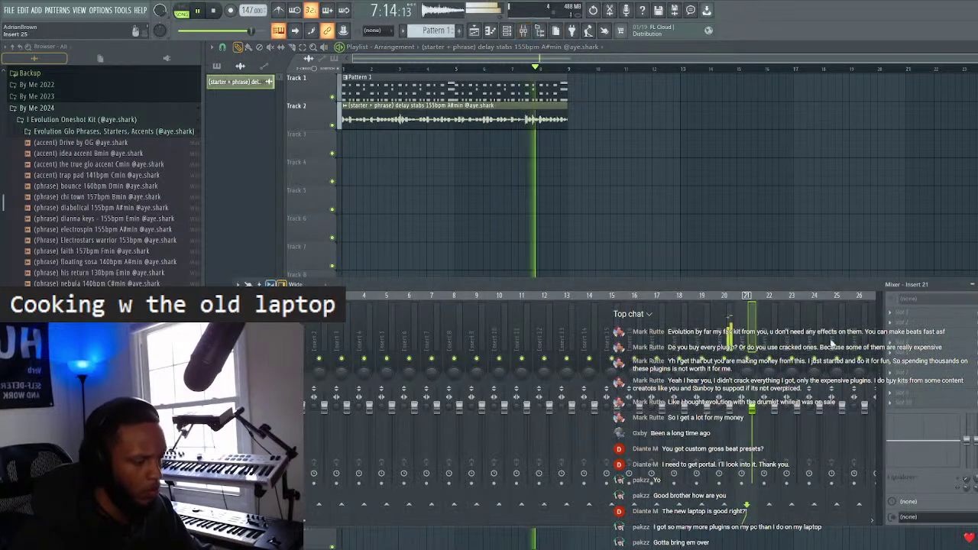
{"action": "left_click", "coordinate": [902, 317]}
{"action": "left_click", "coordinate": [745, 104]}
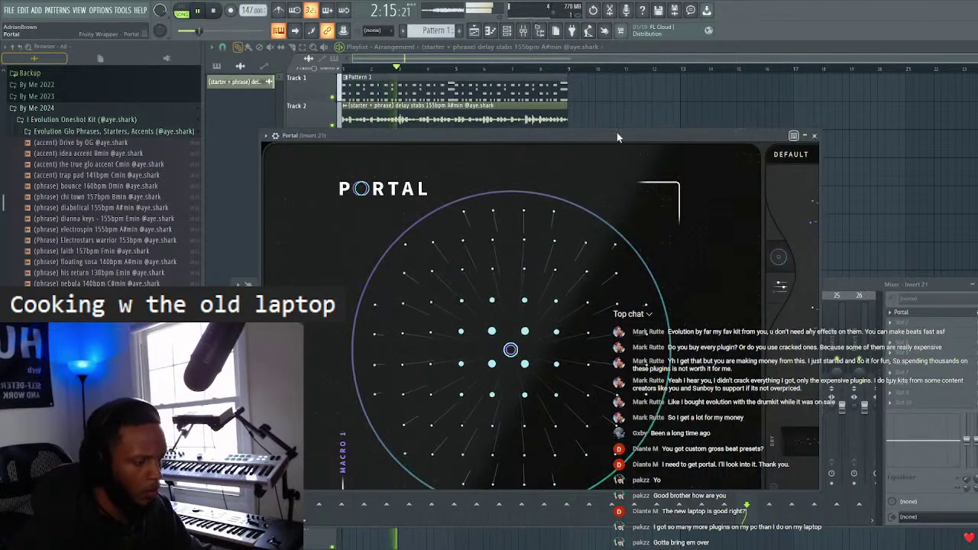
- Load the DOWN PERFECTED preset from the Matrix Portal Bank in Portal and lower the dry/wet mix
{"action": "left_click_drag", "start_coordinate": [616, 135], "coordinate": [479, 81]}
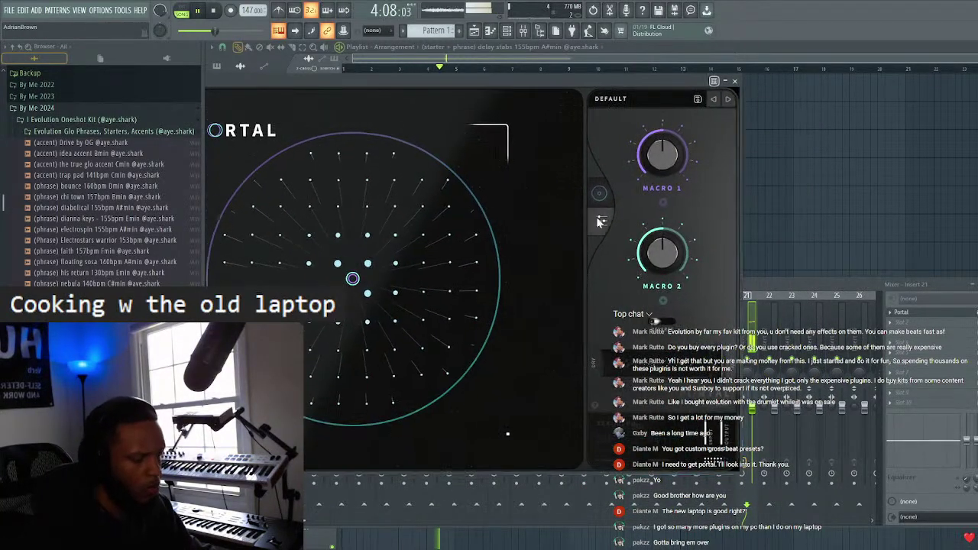
{"action": "left_click", "coordinate": [737, 100]}
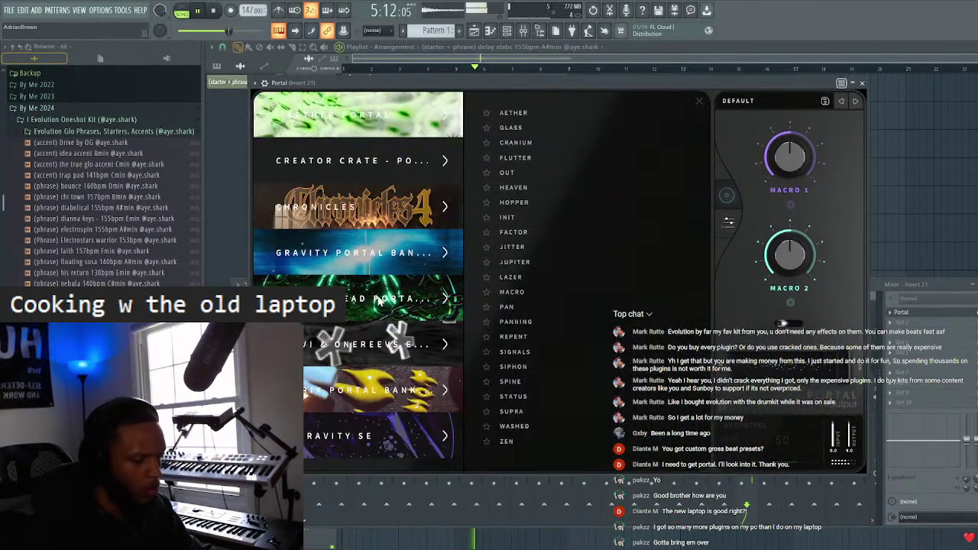
{"action": "left_click", "coordinate": [390, 386]}
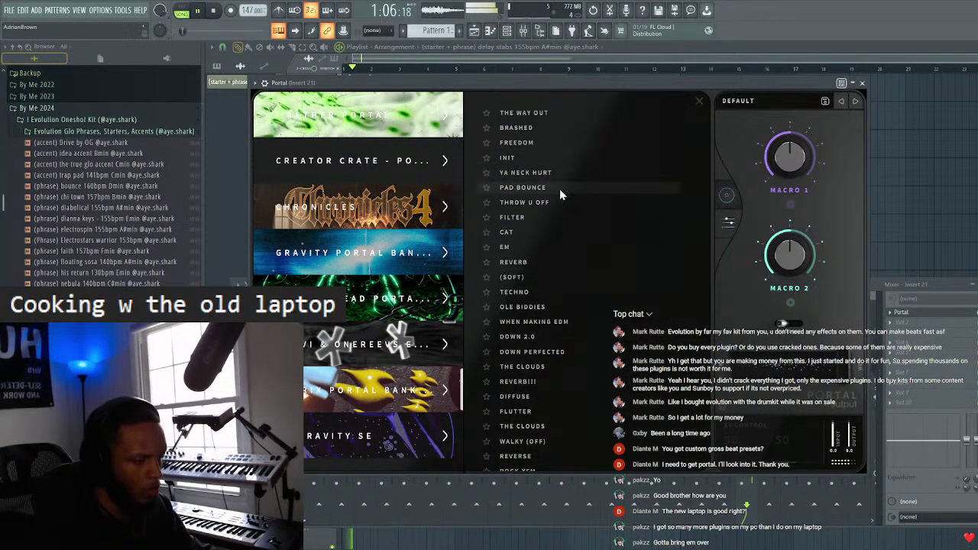
{"action": "left_click", "coordinate": [561, 352]}
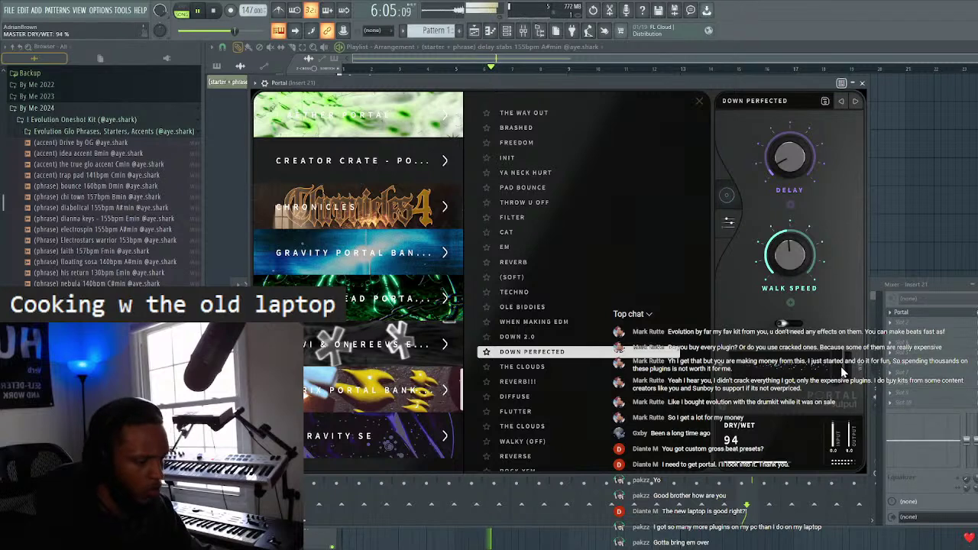
{"action": "left_click", "coordinate": [862, 82]}
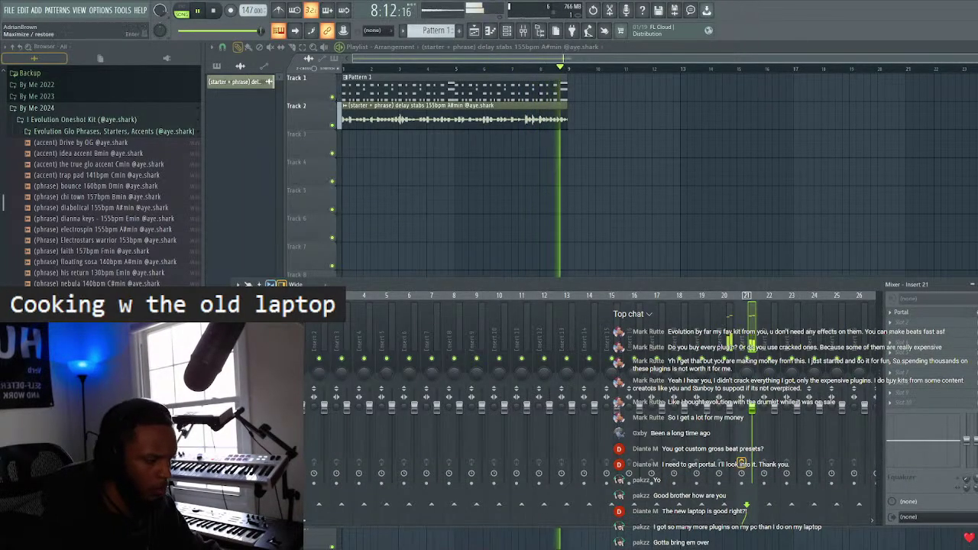
- Adjust the channel volume of the delay stabs clip
{"action": "key", "text": "F9"}
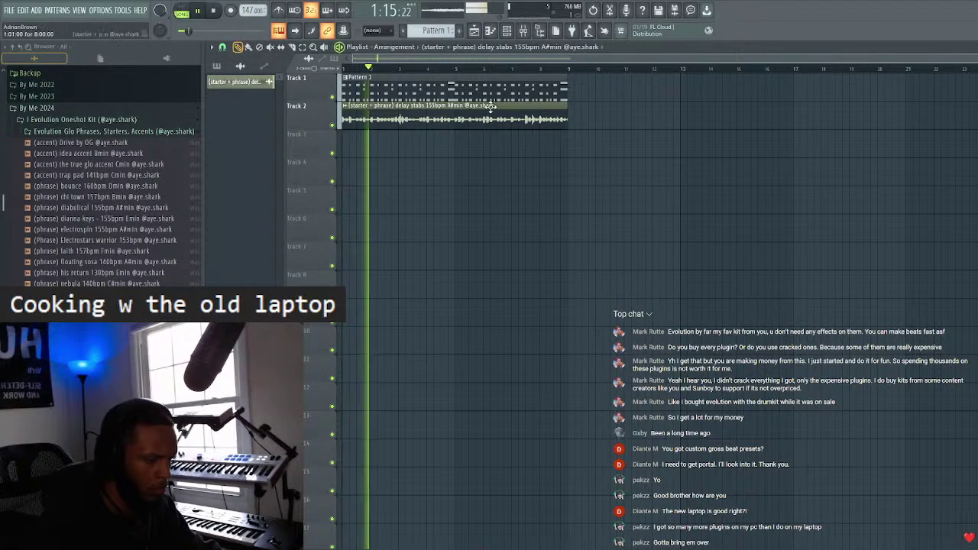
{"action": "double_click", "coordinate": [497, 115]}
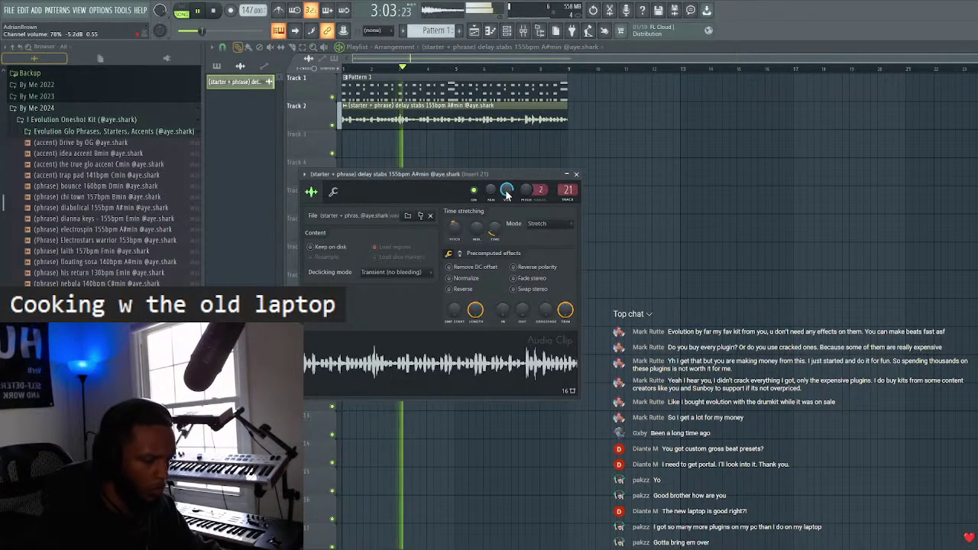
{"action": "left_click", "coordinate": [576, 175]}
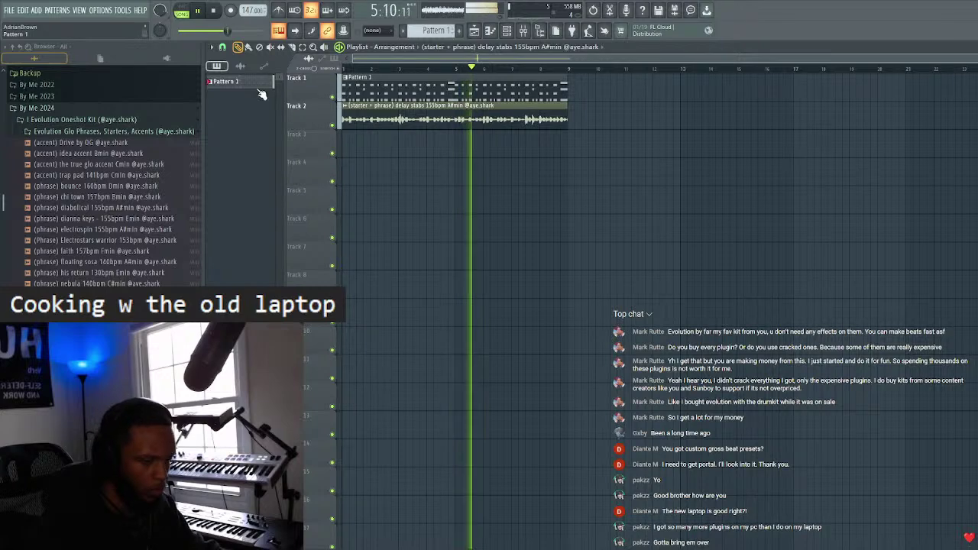
- Browse the Evo Pulsating Bank in Evolution Oneshots and bring up Kontakt 7's piano roll and the channel rack
{"action": "left_click", "coordinate": [84, 132]}
{"action": "left_click", "coordinate": [84, 151]}
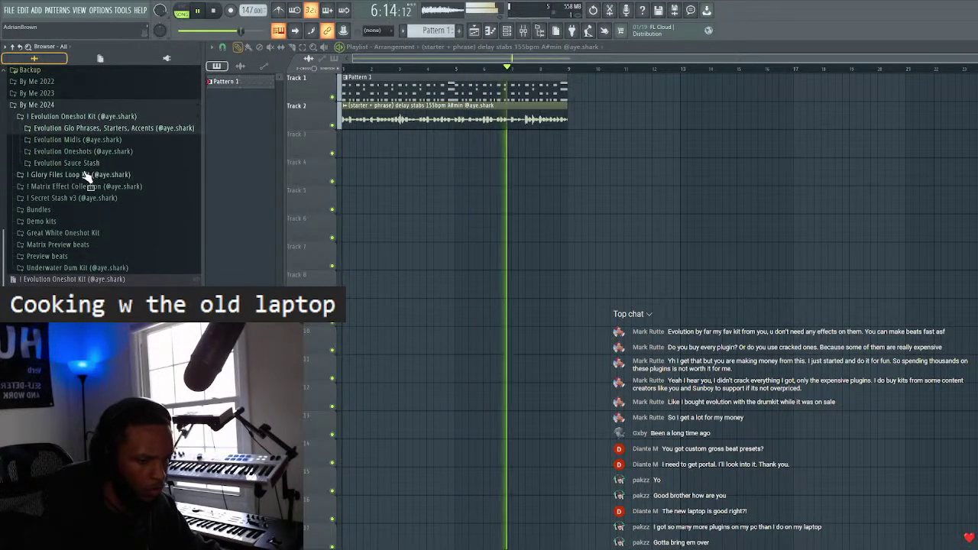
{"action": "scroll", "coordinate": [113, 178], "scroll_direction": "down", "scroll_amount": 4}
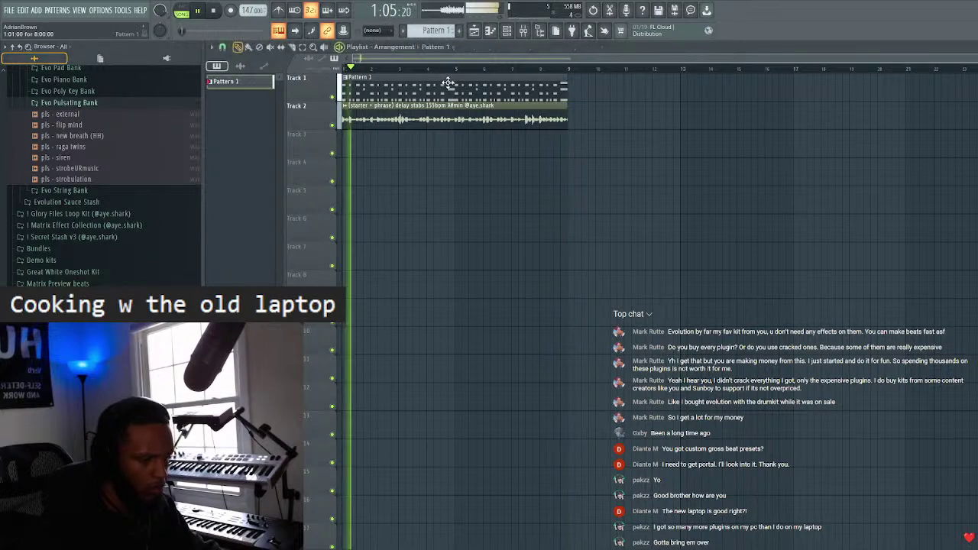
{"action": "key", "text": "F7"}
{"action": "left_click", "coordinate": [507, 32]}
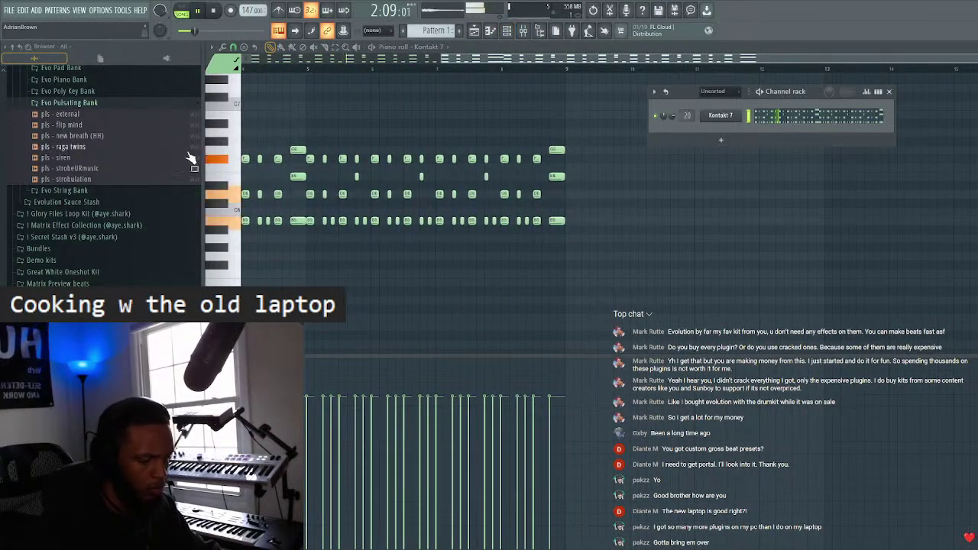
{"action": "scroll", "coordinate": [80, 156], "scroll_direction": "up", "scroll_amount": 4}
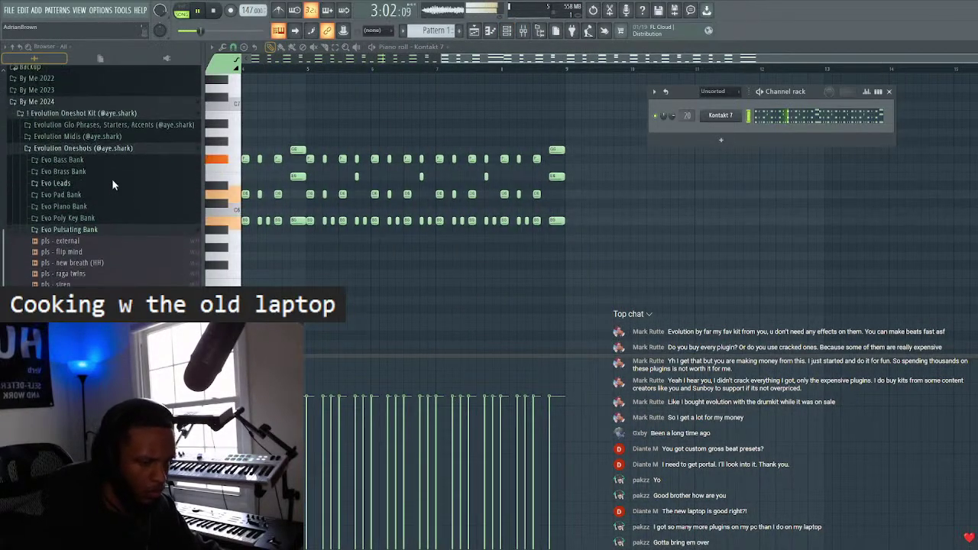
{"action": "left_click", "coordinate": [93, 235]}
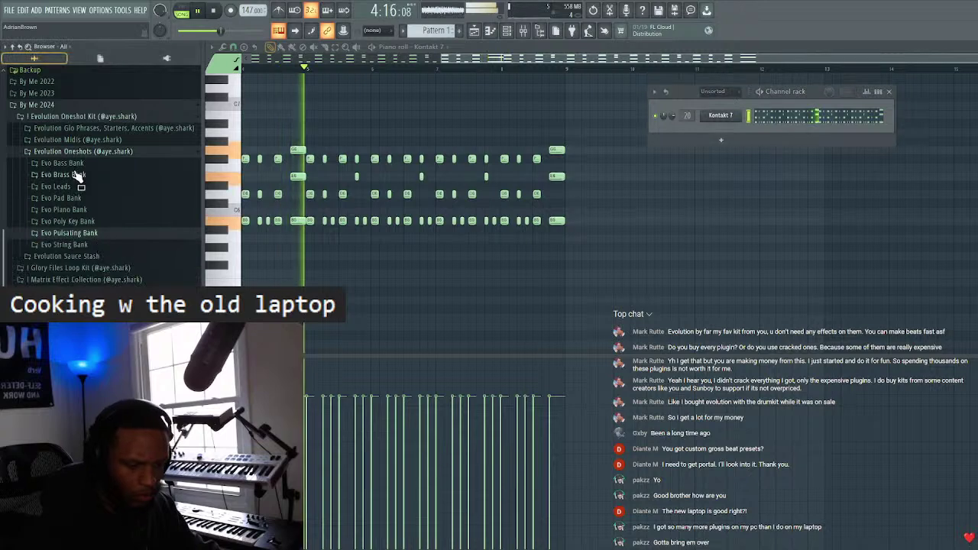
- Add "lw brs - for moral support" from the Evo Brass Bank as a new channel and enable its volume envelope with a 13% release
{"action": "left_click", "coordinate": [84, 176]}
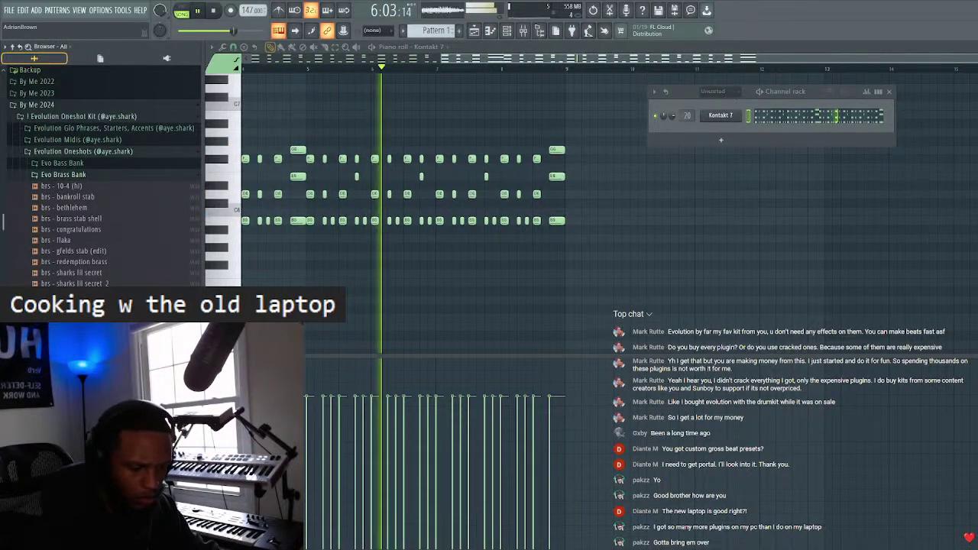
{"action": "left_click_drag", "start_coordinate": [73, 294], "coordinate": [692, 126]}
{"action": "left_click", "coordinate": [718, 130]}
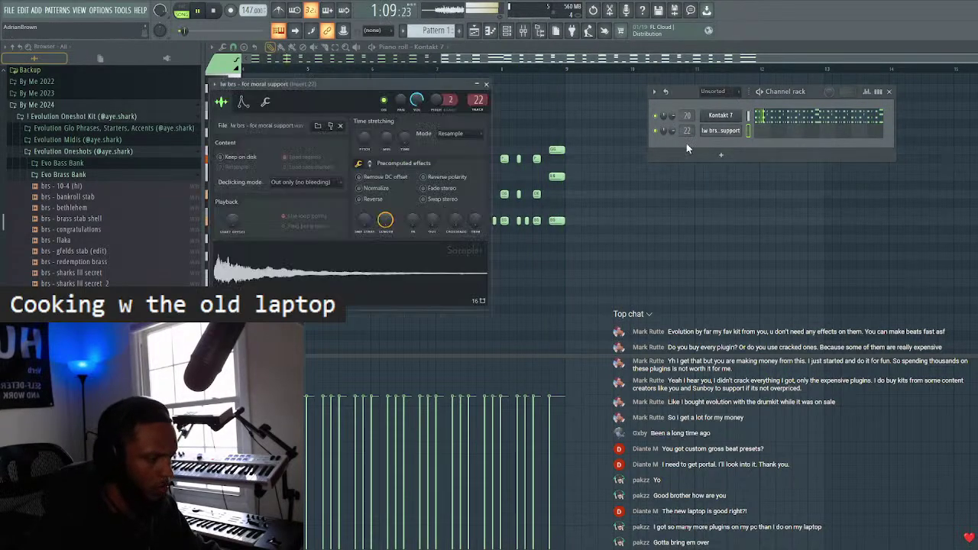
{"action": "left_click", "coordinate": [247, 102]}
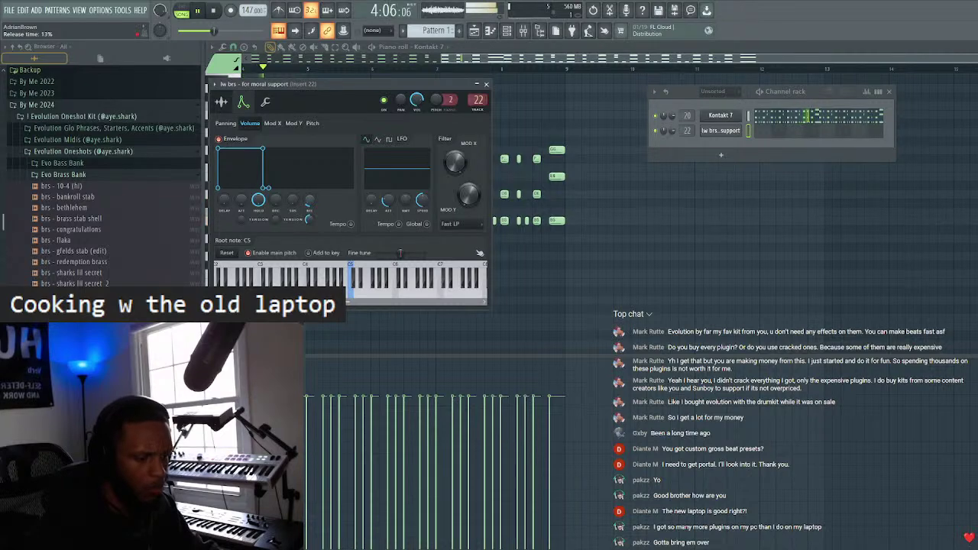
{"action": "left_click", "coordinate": [486, 84]}
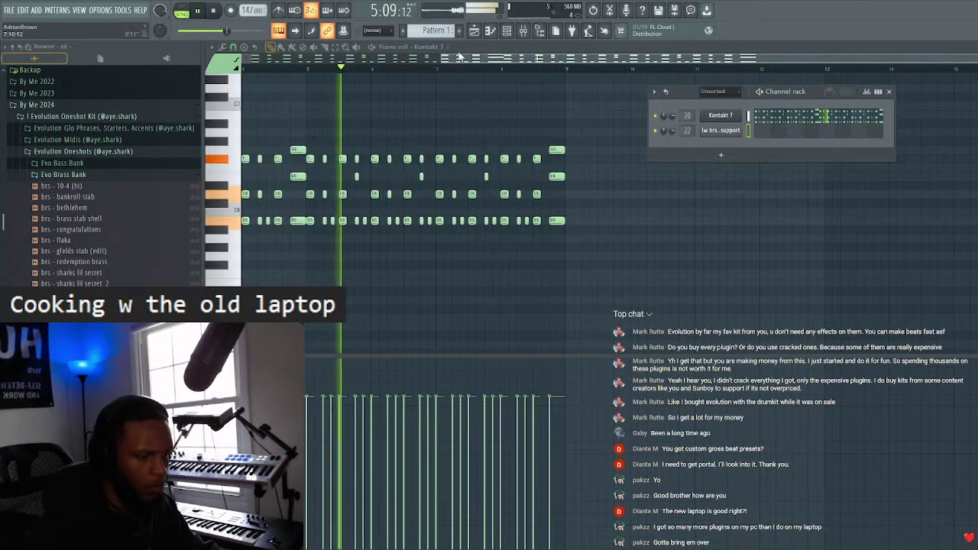
- Open the "lw brs - for moral support" piano roll and place two half-bar B4 notes starting in bar 1
{"action": "left_click", "coordinate": [432, 47]}
{"action": "left_click", "coordinate": [451, 90]}
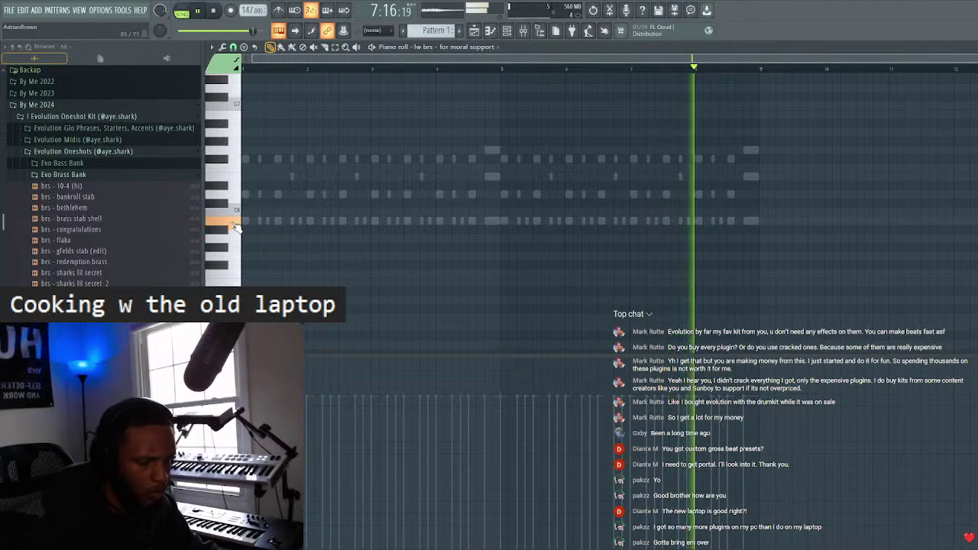
{"action": "left_click_drag", "start_coordinate": [250, 222], "coordinate": [317, 220]}
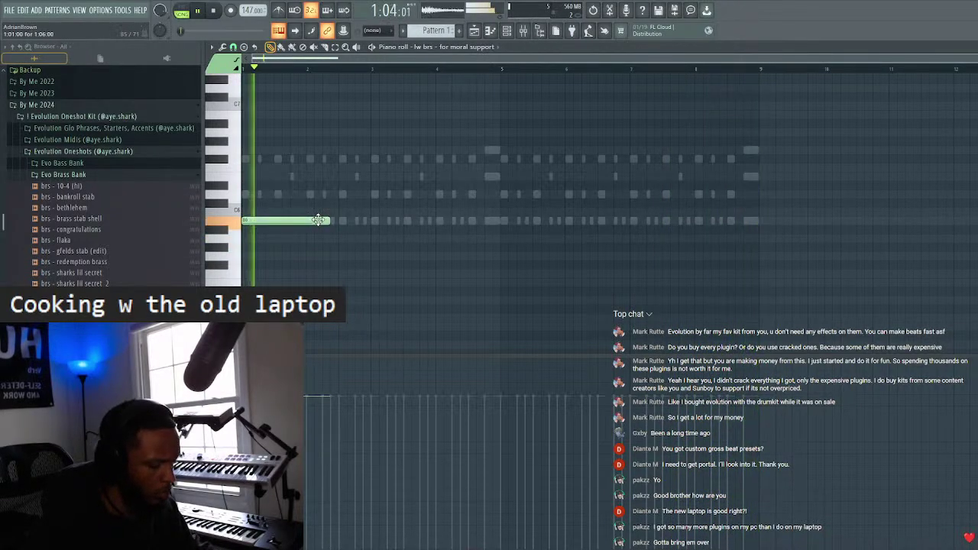
{"action": "scroll", "coordinate": [344, 237], "scroll_direction": "down", "scroll_amount": 3}
{"action": "left_click_drag", "start_coordinate": [327, 273], "coordinate": [271, 280]}
{"action": "key", "text": "space"}
{"action": "left_click", "coordinate": [294, 274]}
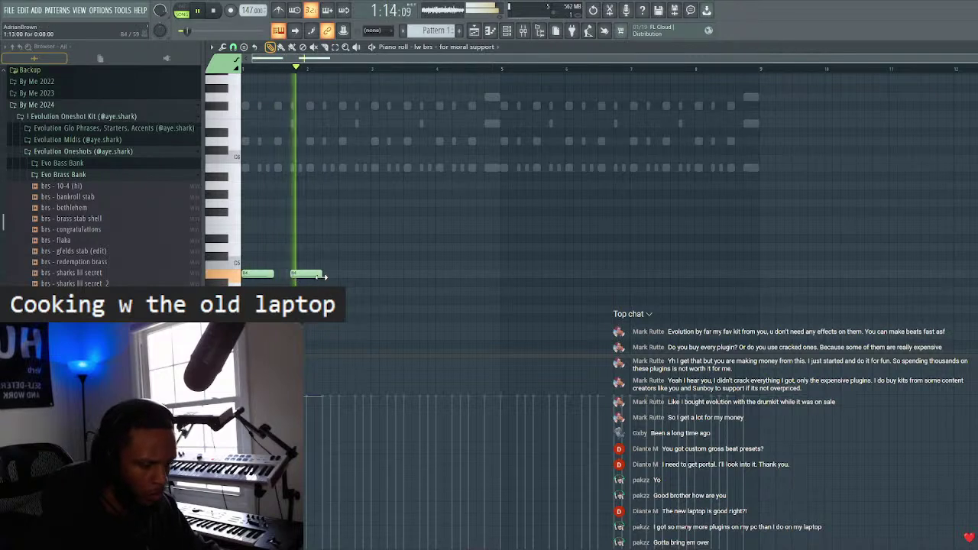
- Turn the second brass note into a short C5 and add a longer B4 note running to the end of bar 2
{"action": "left_click", "coordinate": [342, 273]}
{"action": "right_click", "coordinate": [343, 275]}
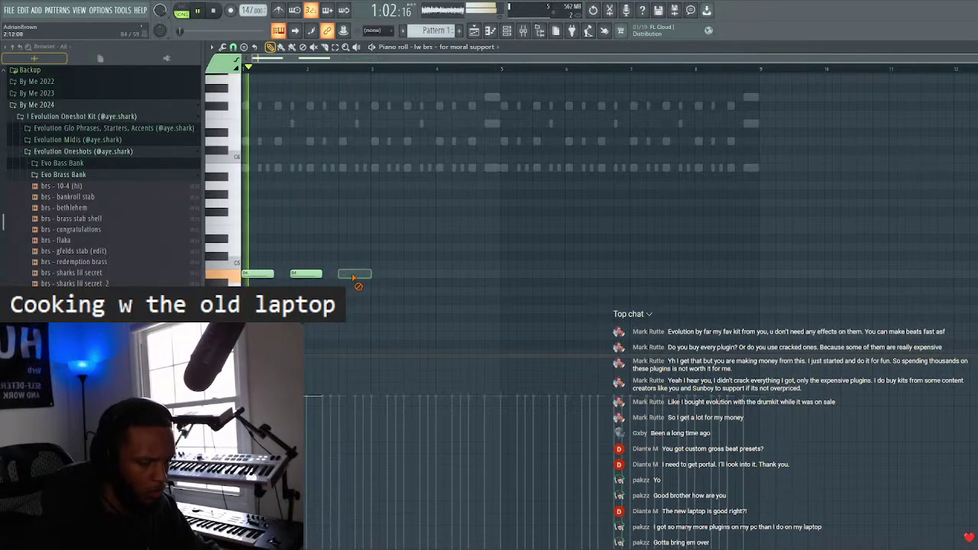
{"action": "left_click_drag", "start_coordinate": [309, 274], "coordinate": [372, 278]}
{"action": "left_click", "coordinate": [306, 274]}
{"action": "left_click", "coordinate": [359, 264]}
{"action": "right_click", "coordinate": [362, 265]}
- Duplicate the two-bar brass phrase until it fills all eight bars
{"action": "left_click_drag", "start_coordinate": [405, 247], "coordinate": [243, 283]}
{"action": "key", "text": "ctrl+b"}
{"action": "left_click", "coordinate": [547, 221]}
{"action": "key", "text": "ctrl+b"}
{"action": "left_click_drag", "start_coordinate": [833, 218], "coordinate": [242, 295]}
{"action": "left_click_drag", "start_coordinate": [760, 273], "coordinate": [778, 270]}
{"action": "left_click", "coordinate": [590, 233]}
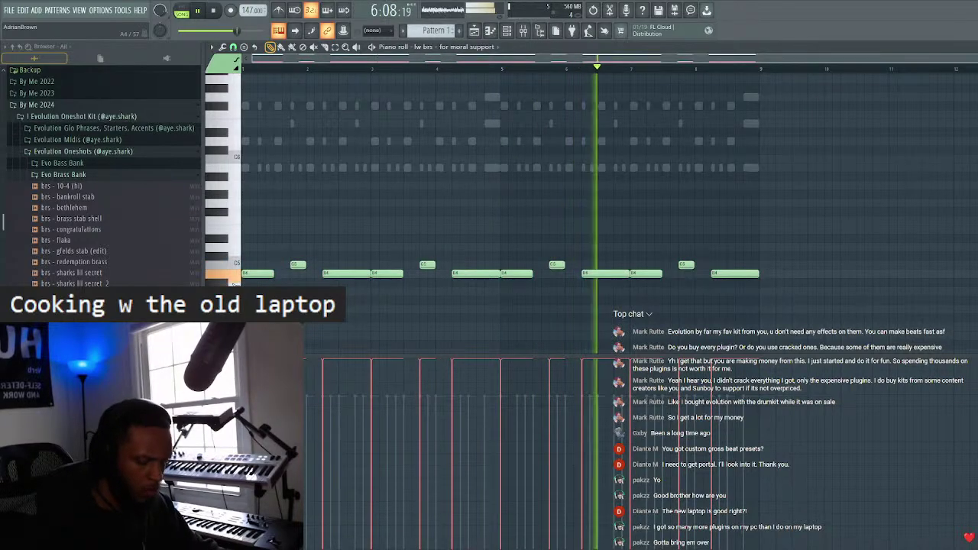
- Lower the velocity of all brass notes with level scaling and layer a copy of the pattern one octave lower
{"action": "key", "text": "ctrl+a"}
{"action": "key", "text": "alt+x"}
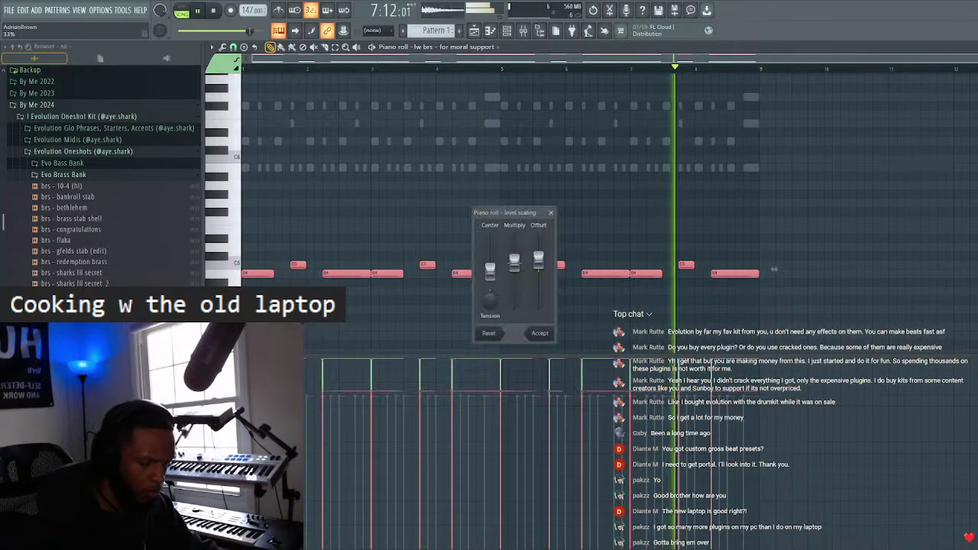
{"action": "left_click", "coordinate": [540, 333]}
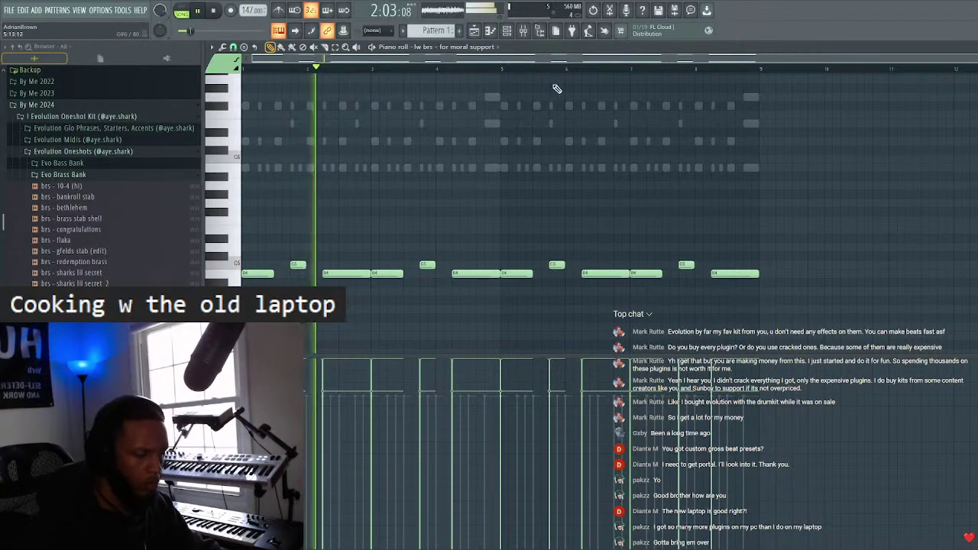
{"action": "scroll", "coordinate": [564, 105], "scroll_direction": "down", "scroll_amount": 2}
{"action": "scroll", "coordinate": [571, 131], "scroll_direction": "up", "scroll_amount": 2}
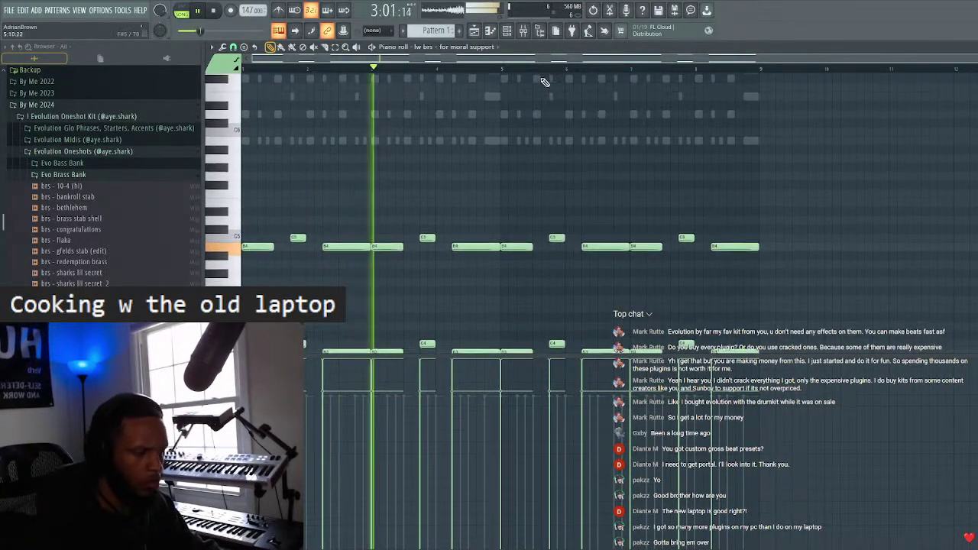
- Clone the Kontakt 7 channel and route the brass one-shot channel to mixer insert 23
{"action": "left_click", "coordinate": [511, 32]}
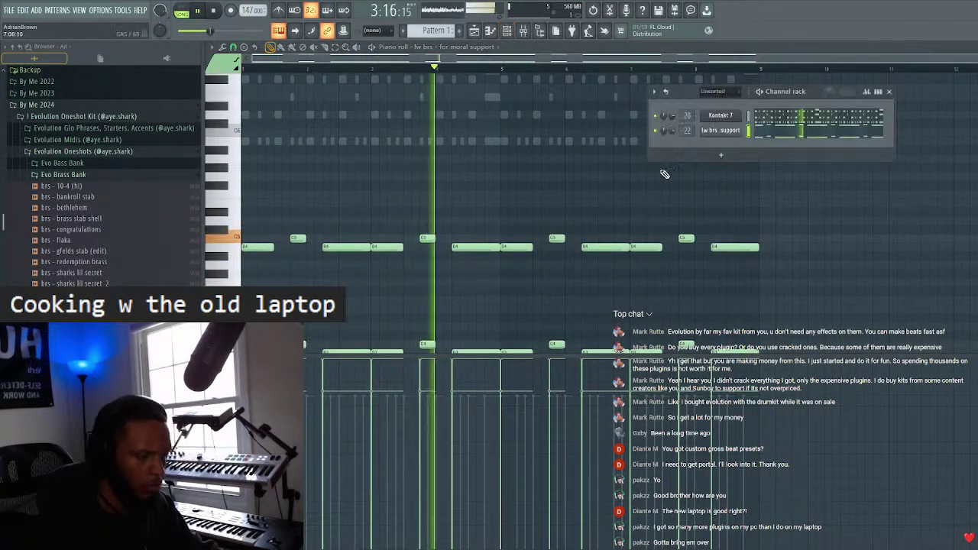
{"action": "right_click", "coordinate": [730, 116]}
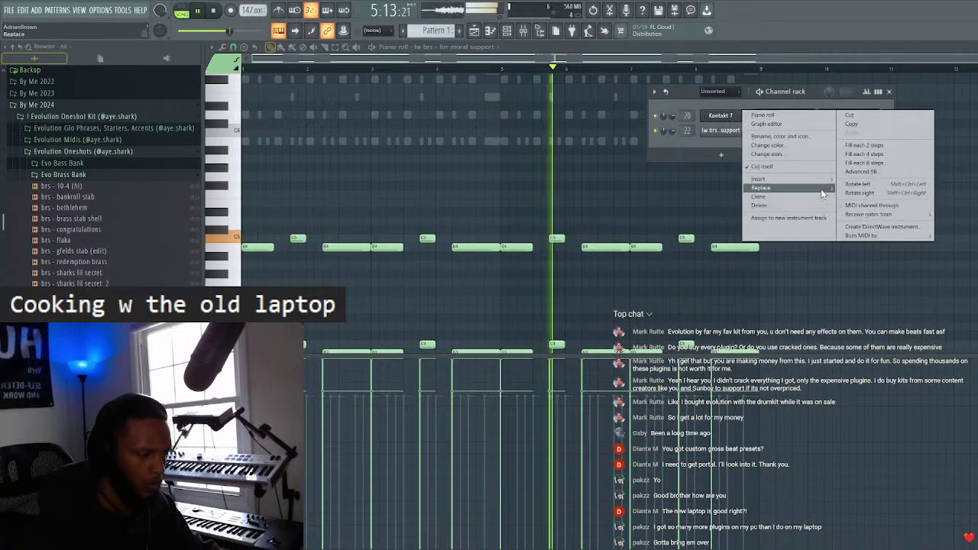
{"action": "left_click", "coordinate": [795, 196]}
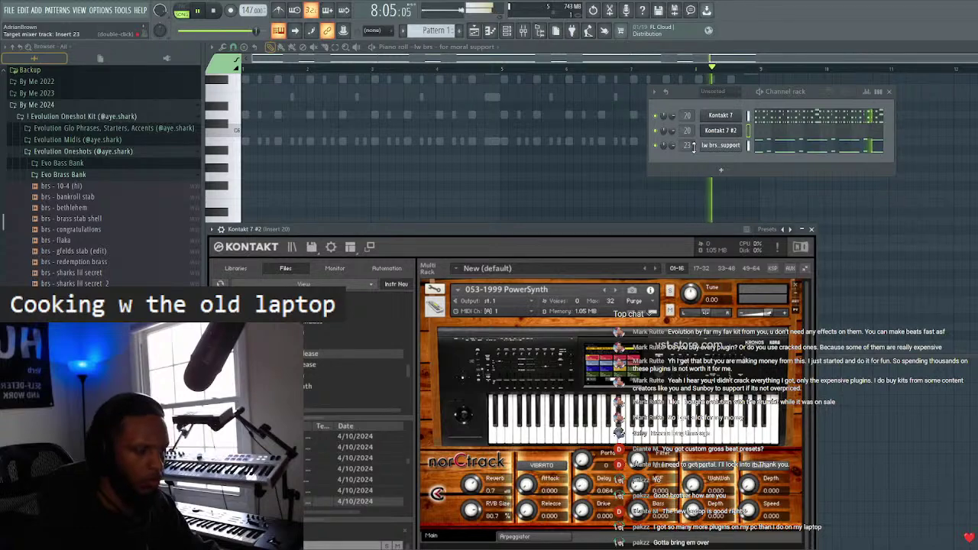
- Replace the PowerSynth instrument in the cloned Kontakt with E039 Sorry4theDLY from the Roland Fantom bank's 24 Pulsating folder
{"action": "left_click_drag", "start_coordinate": [624, 243], "coordinate": [714, 89]}
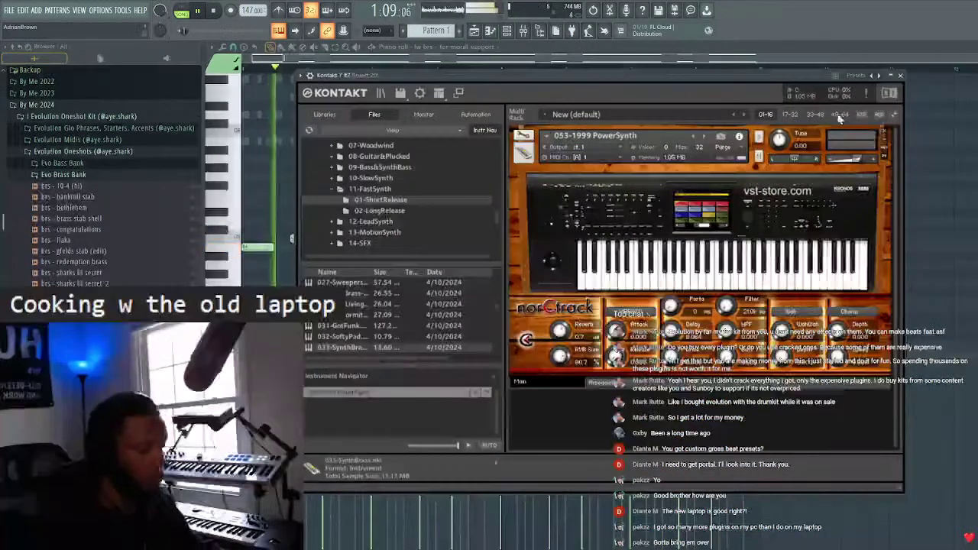
{"action": "scroll", "coordinate": [397, 185], "scroll_direction": "up", "scroll_amount": 4}
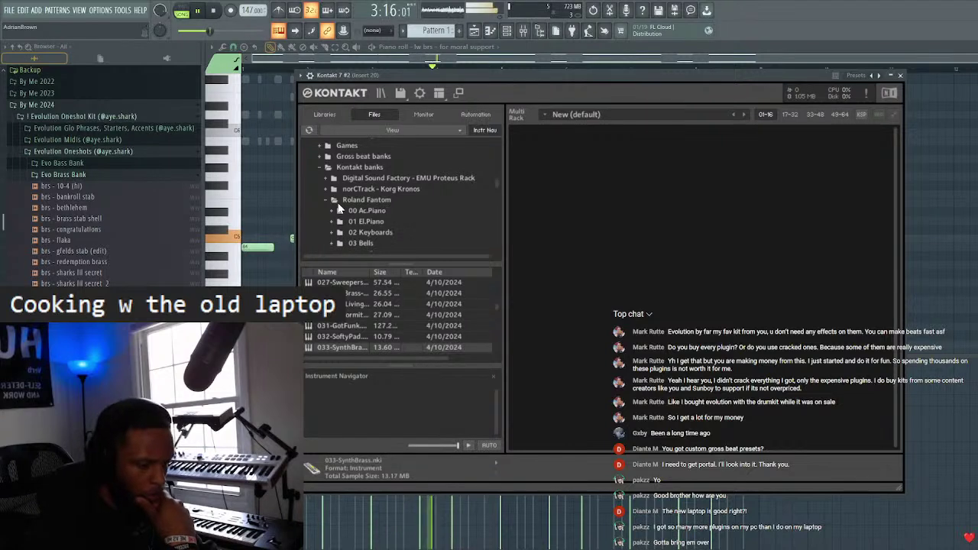
{"action": "scroll", "coordinate": [359, 219], "scroll_direction": "down", "scroll_amount": 1}
{"action": "scroll", "coordinate": [370, 222], "scroll_direction": "down", "scroll_amount": 3}
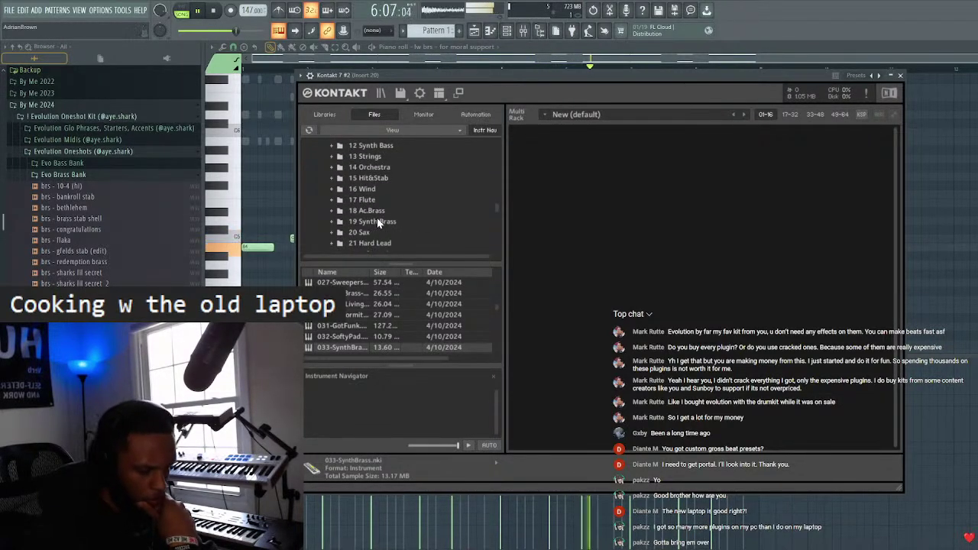
{"action": "left_click", "coordinate": [375, 222]}
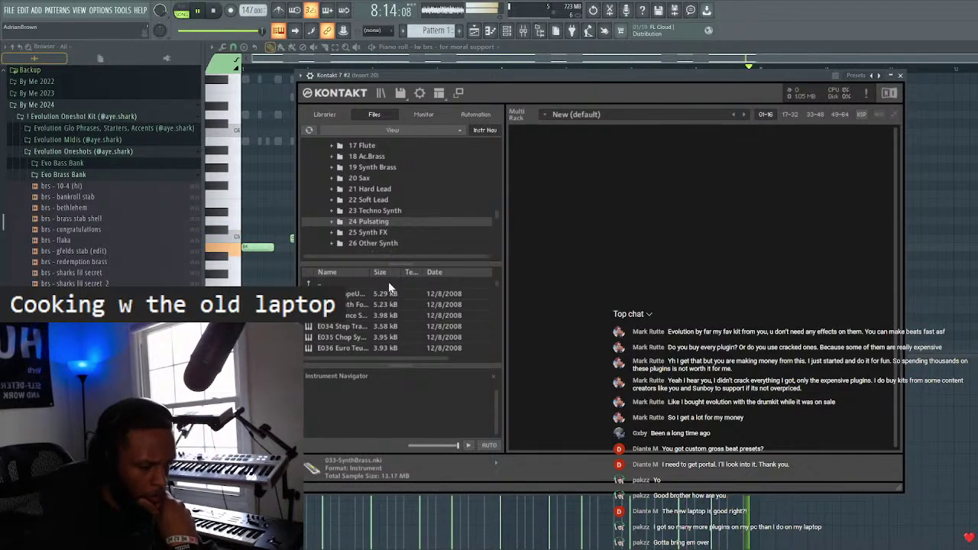
{"action": "scroll", "coordinate": [342, 334], "scroll_direction": "down", "scroll_amount": 2}
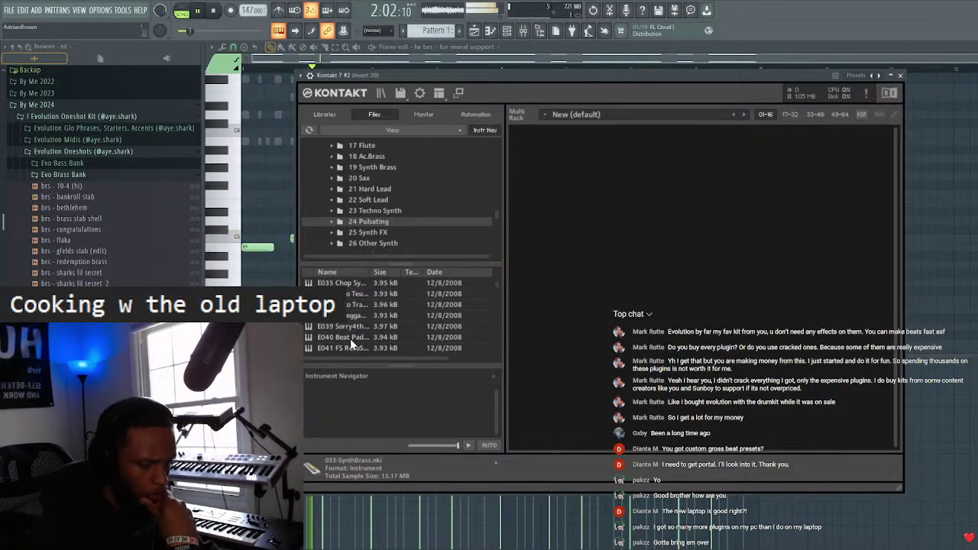
{"action": "double_click", "coordinate": [357, 305]}
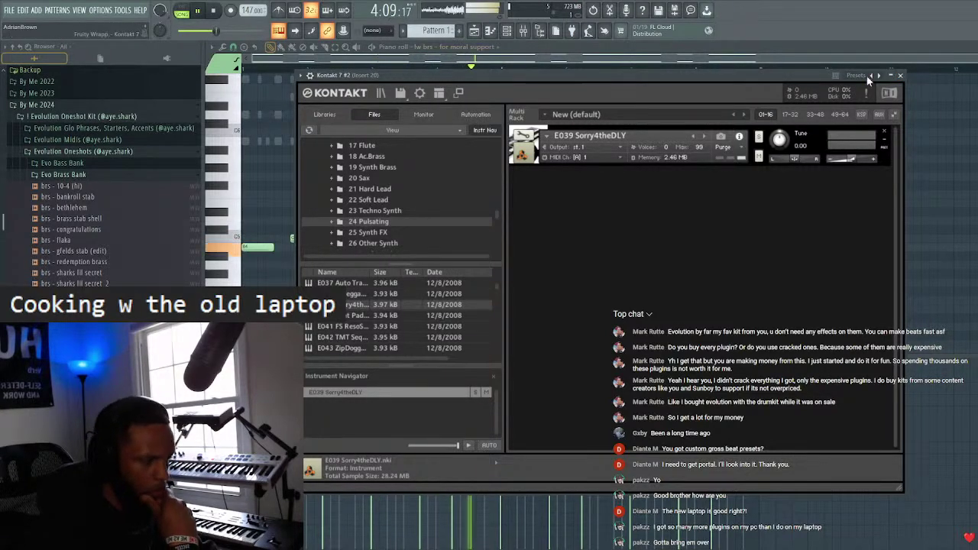
{"action": "left_click", "coordinate": [900, 75]}
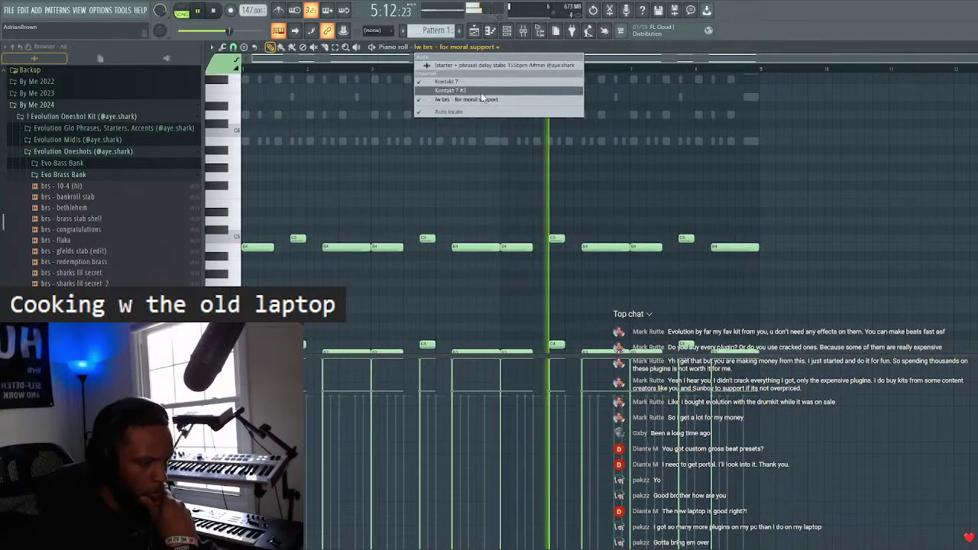
- In Kontakt 7 #2's piano roll, place B4 notes on the second beat of bars 1 and 3 and duplicate them to eight bars
{"action": "scroll", "coordinate": [240, 201], "scroll_direction": "down", "scroll_amount": 3}
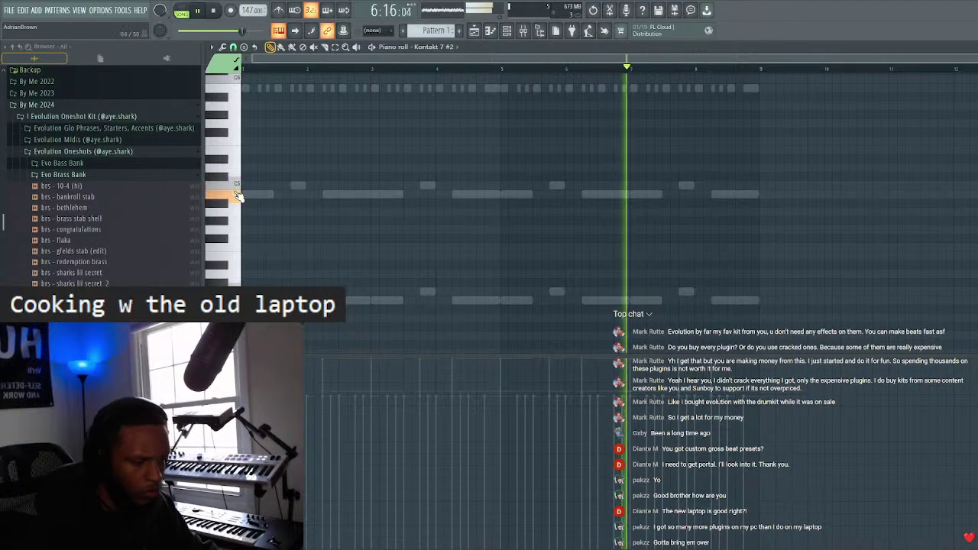
{"action": "left_click", "coordinate": [229, 195]}
{"action": "left_click", "coordinate": [267, 194]}
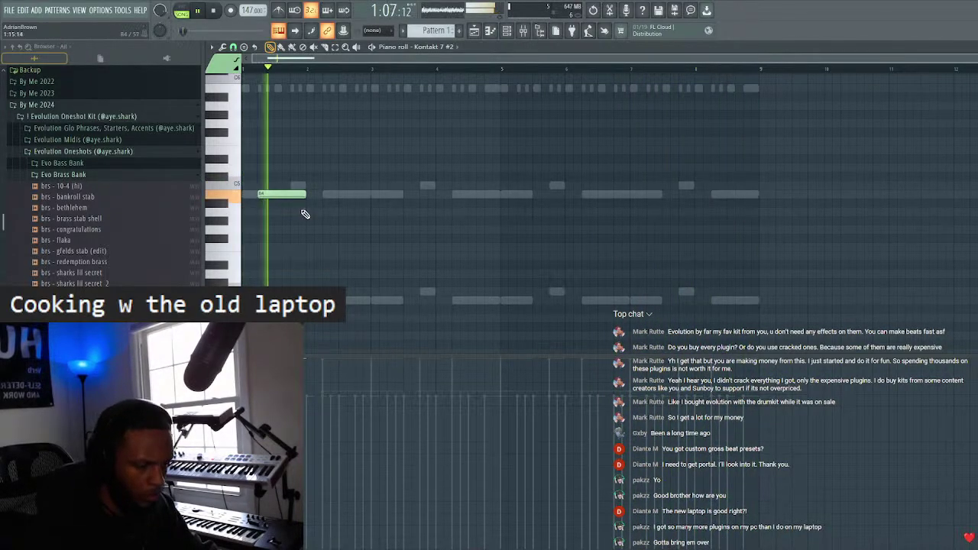
{"action": "left_click", "coordinate": [324, 194]}
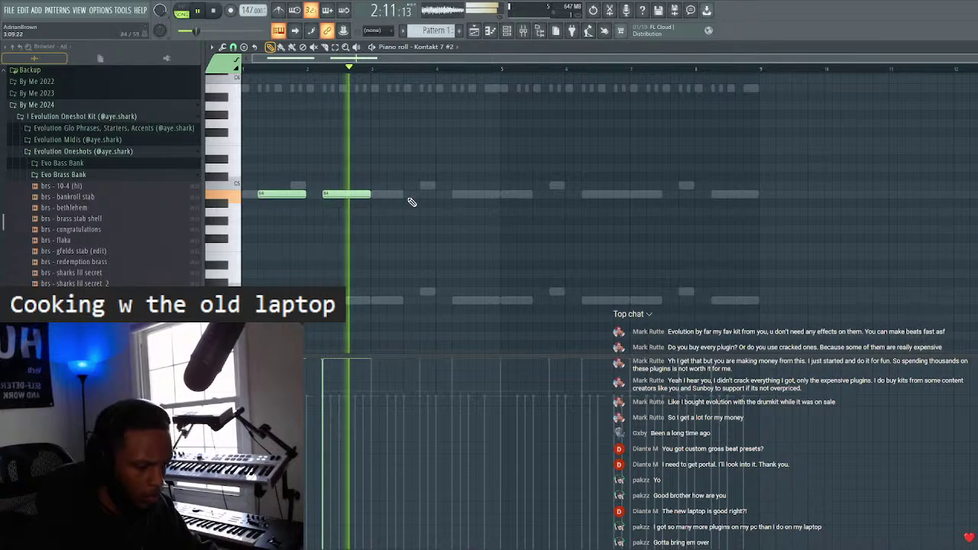
{"action": "left_click_drag", "start_coordinate": [340, 194], "coordinate": [405, 196]}
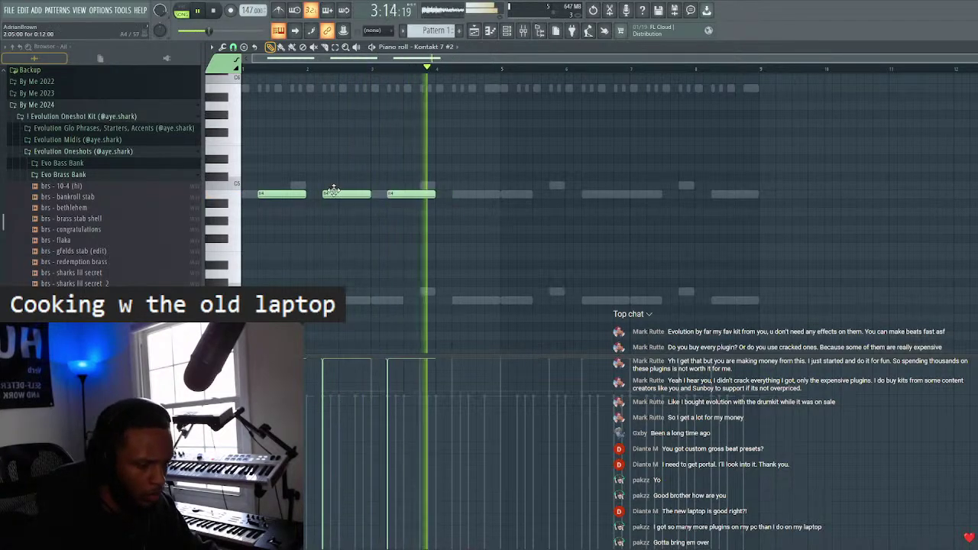
{"action": "key", "text": "ctrl+b"}
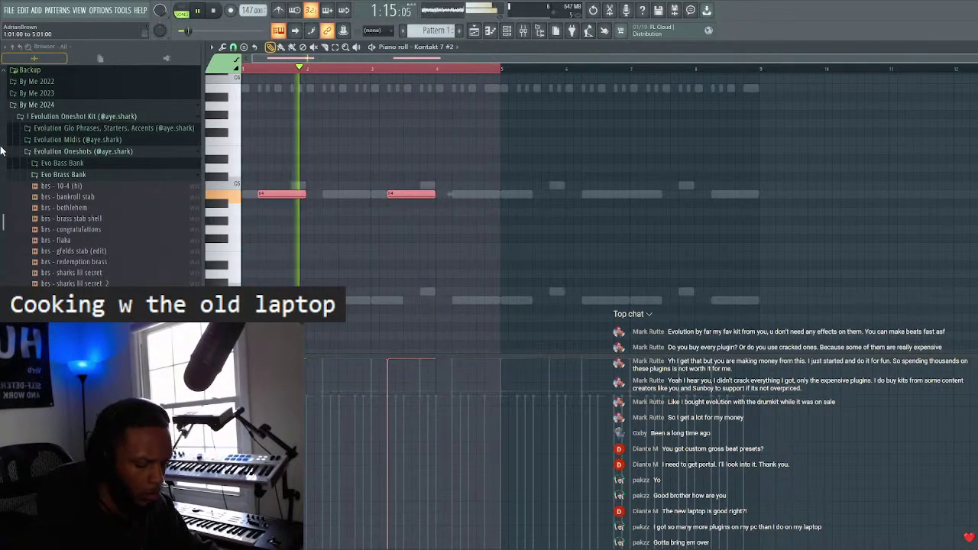
- Shorten the Kontakt 7 #2 notes to brief stabs and copy them one bar over so every bar has one
{"action": "key", "text": "F6"}
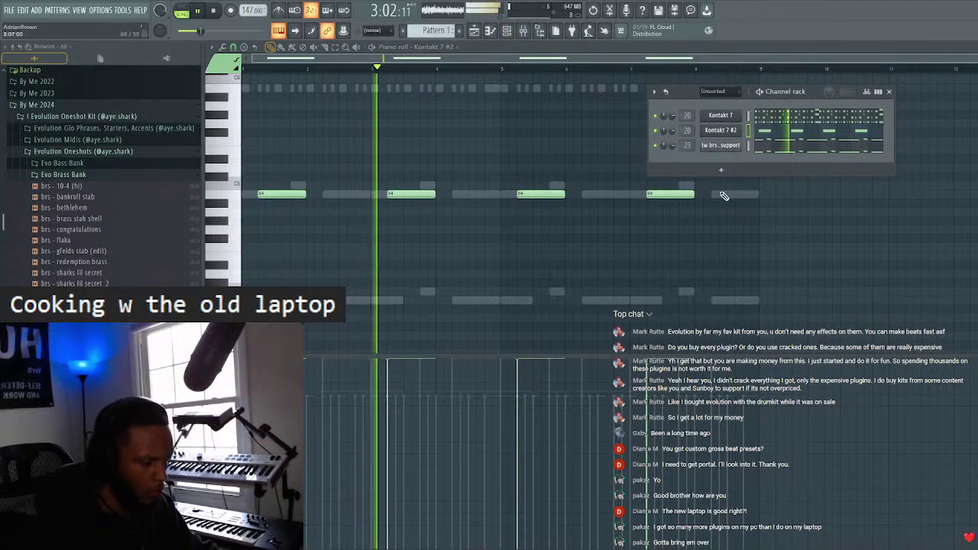
{"action": "key", "text": "F6"}
{"action": "left_click_drag", "start_coordinate": [692, 194], "coordinate": [252, 225]}
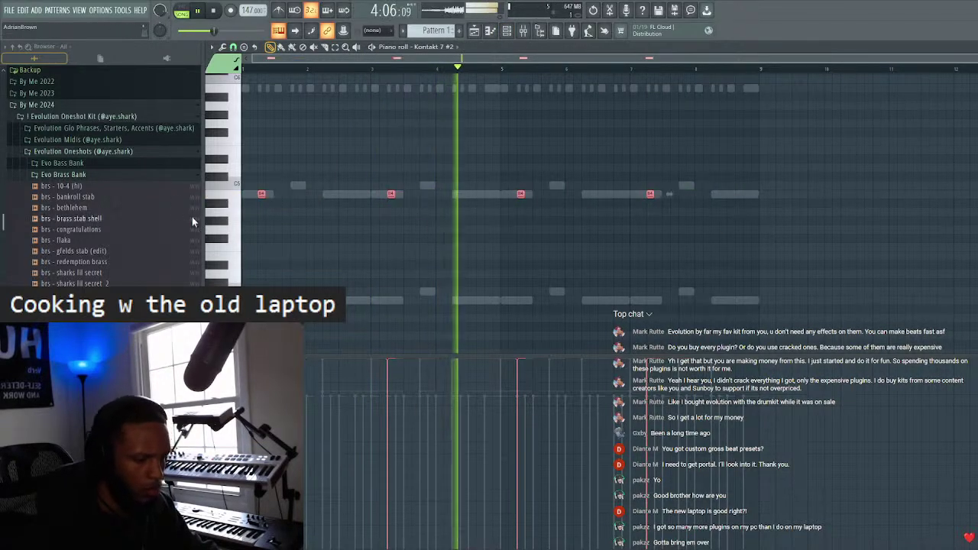
{"action": "left_click_drag", "start_coordinate": [259, 194], "coordinate": [324, 196]}
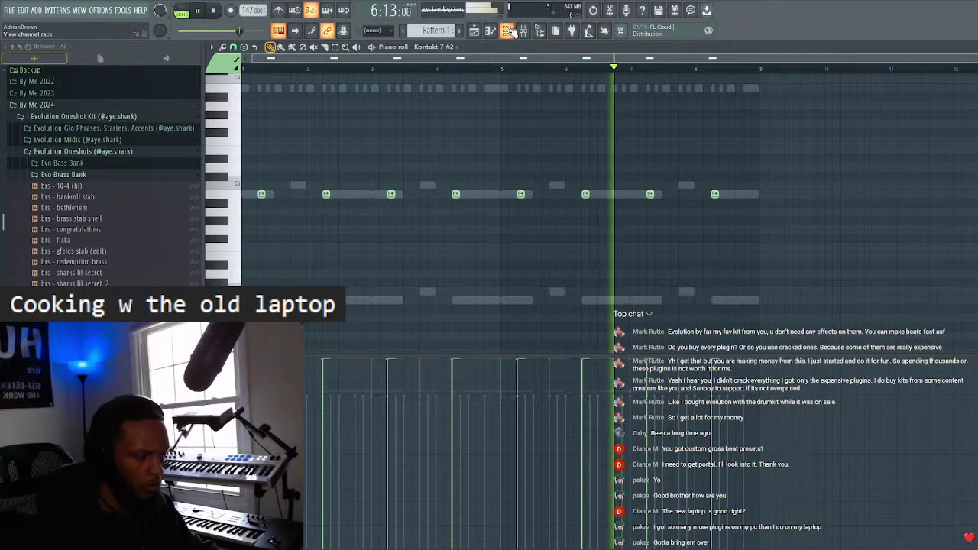
- Route the Kontakt 7 #2 channel to mixer insert 24
{"action": "key", "text": "F6"}
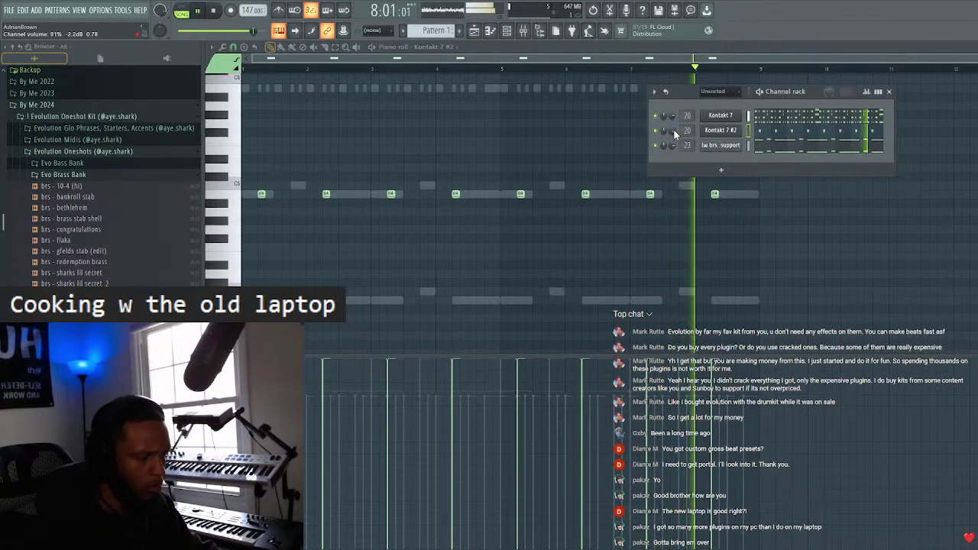
{"action": "scroll", "coordinate": [693, 130], "scroll_direction": "up", "scroll_amount": 2}
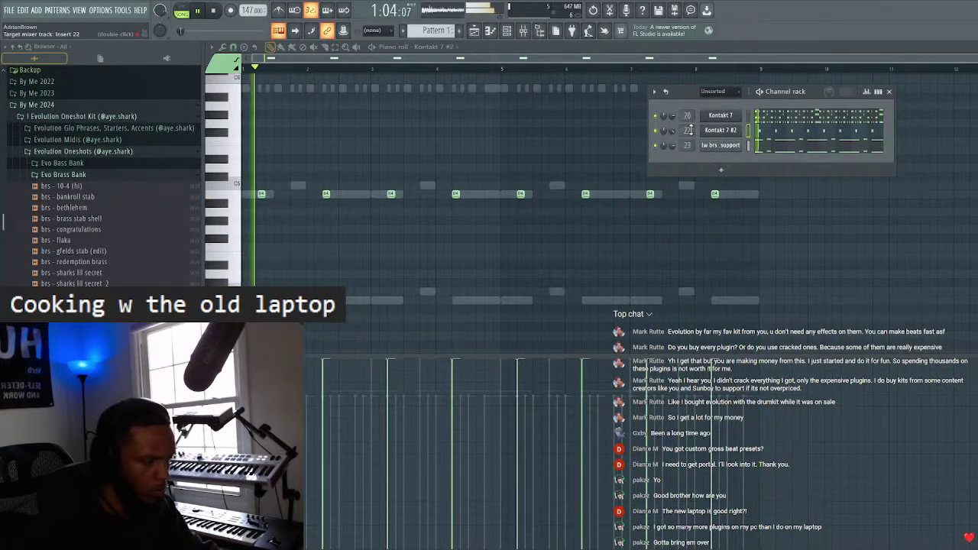
{"action": "scroll", "coordinate": [693, 130], "scroll_direction": "up", "scroll_amount": 2}
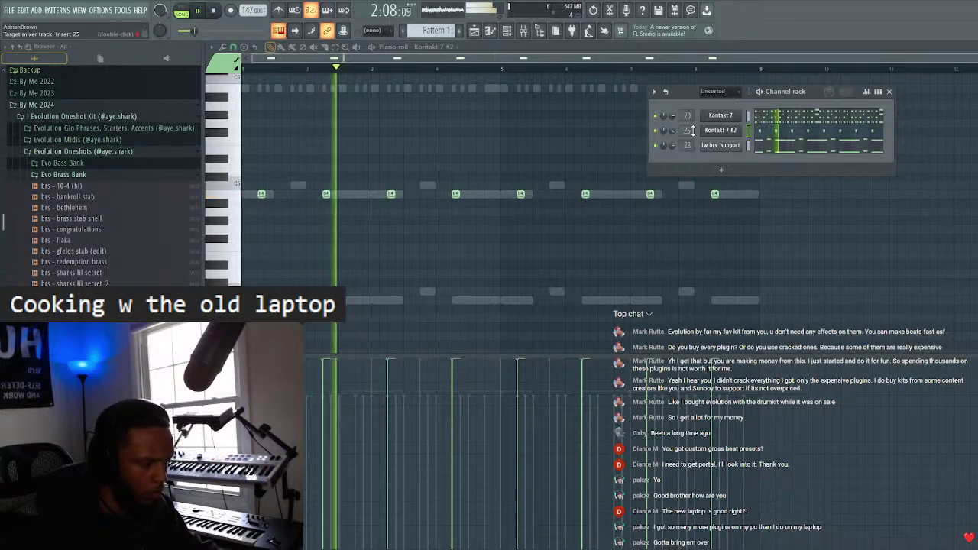
{"action": "left_click", "coordinate": [889, 92]}
- Add the Ambience reverb to mixer insert 24 and reduce its mix level to about 25%
{"action": "key", "text": "F9"}
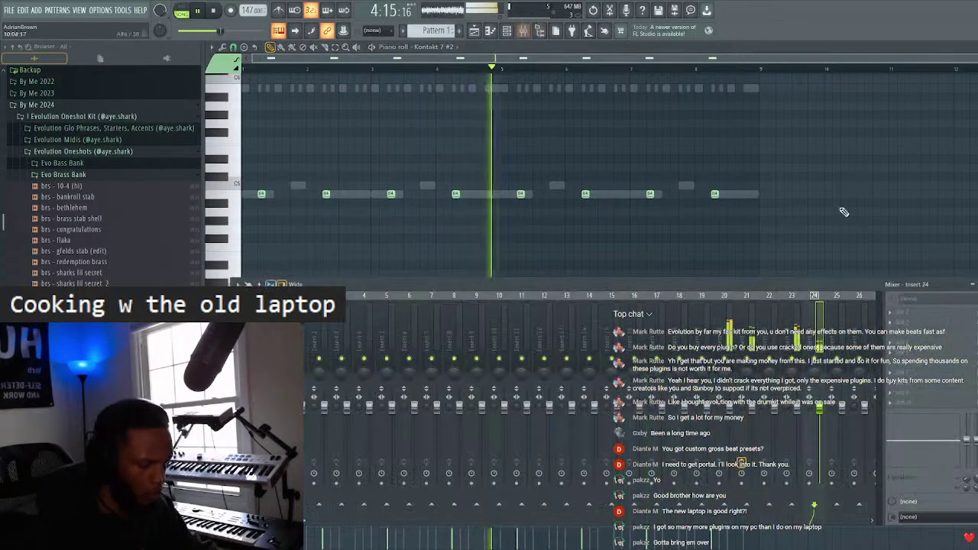
{"action": "left_click", "coordinate": [902, 314]}
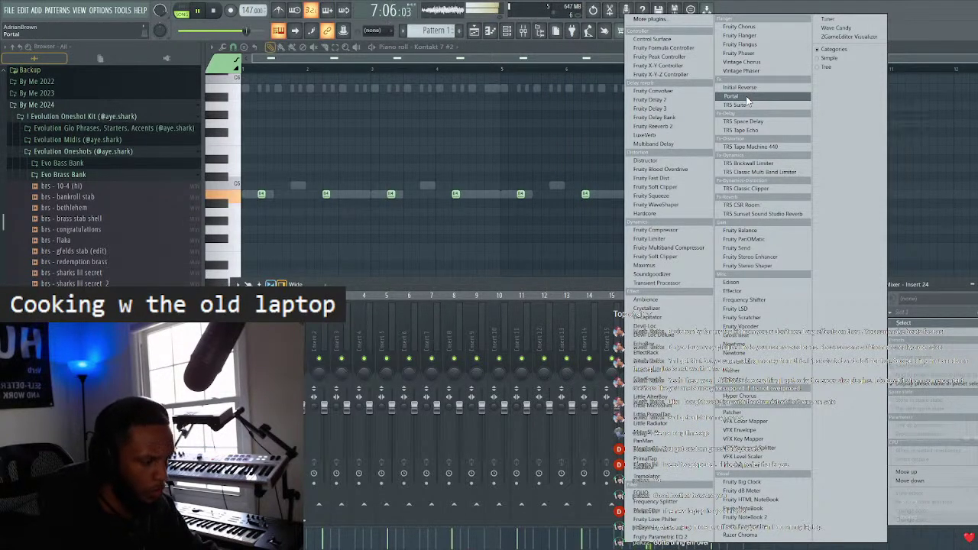
{"action": "left_click", "coordinate": [650, 299]}
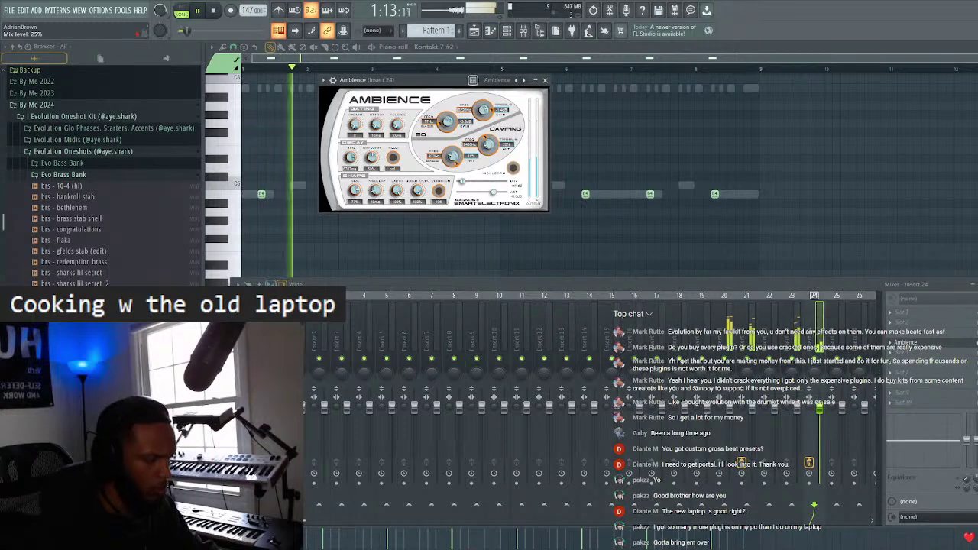
{"action": "key", "text": "F9"}
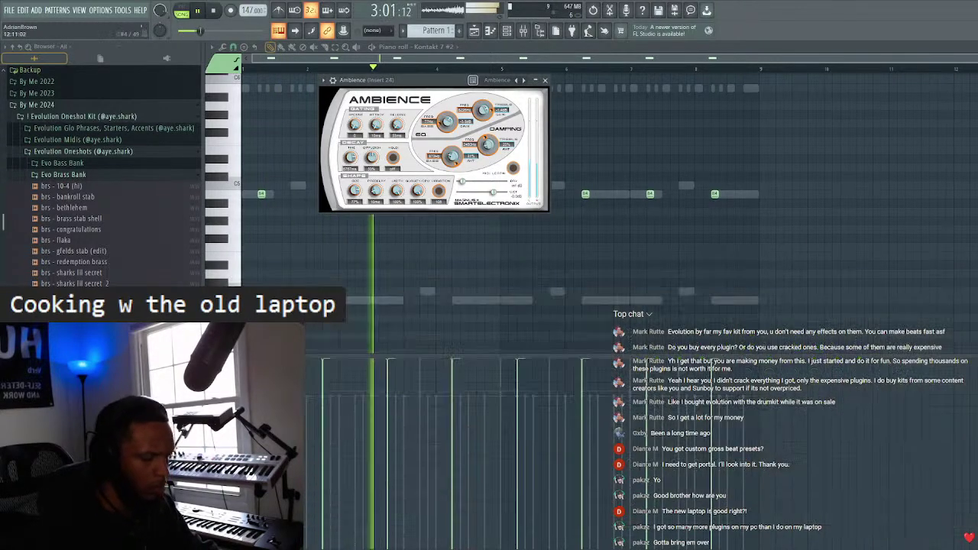
{"action": "key", "text": "Escape"}
- Clone the original Kontakt 7 channel again to get a third Kontakt instance
{"action": "key", "text": "F6"}
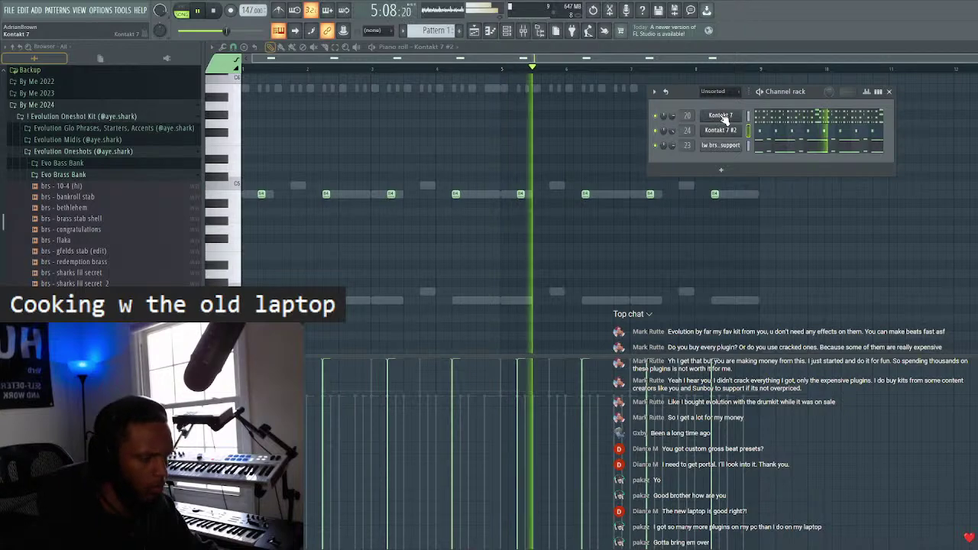
{"action": "right_click", "coordinate": [724, 121]}
{"action": "mouse_move", "coordinate": [764, 189]}
{"action": "left_click", "coordinate": [901, 152]}
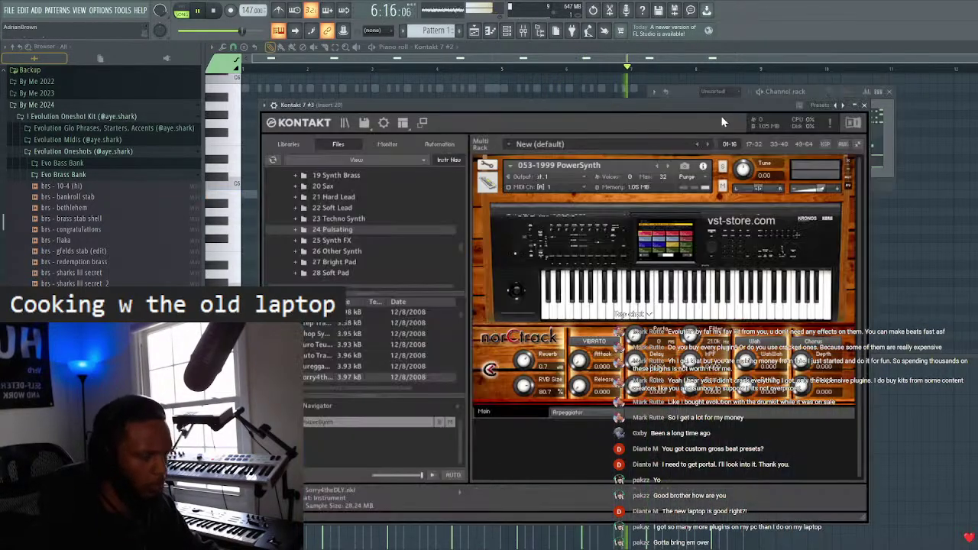
- Move the Kontakt 7 #3 window clear and remove the PowerSynth instrument from its rack
{"action": "left_click_drag", "start_coordinate": [721, 115], "coordinate": [691, 218]}
{"action": "scroll", "coordinate": [685, 130], "scroll_direction": "up", "scroll_amount": 3}
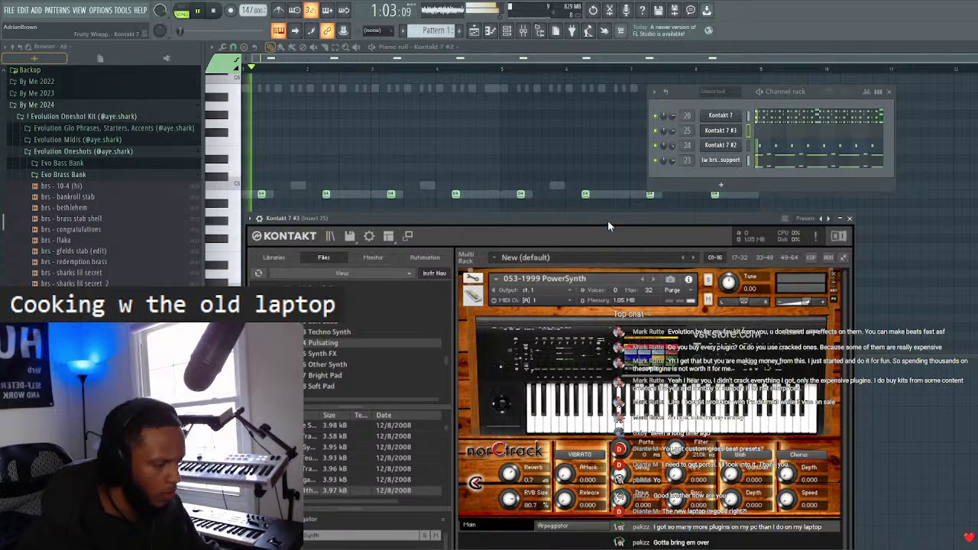
{"action": "left_click_drag", "start_coordinate": [617, 221], "coordinate": [626, 162]}
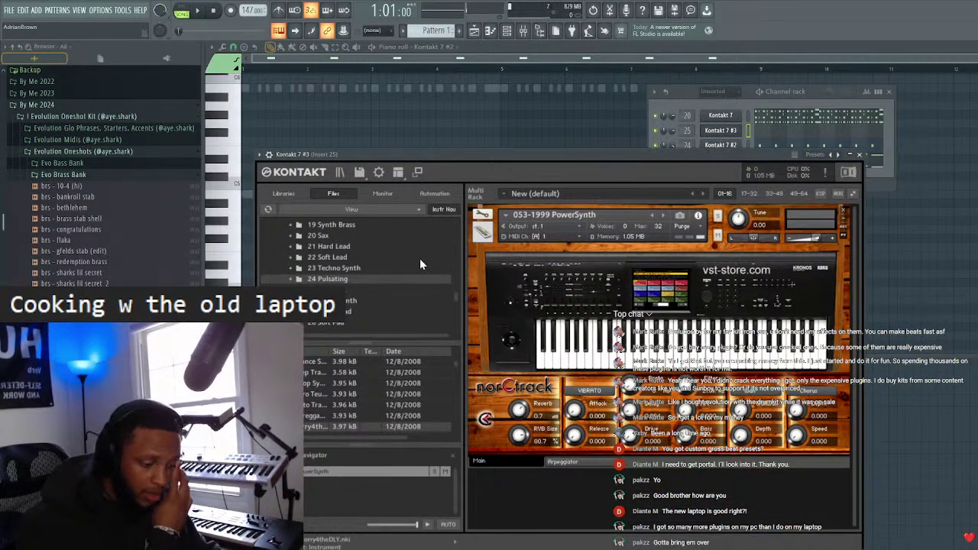
{"action": "left_click", "coordinate": [842, 213]}
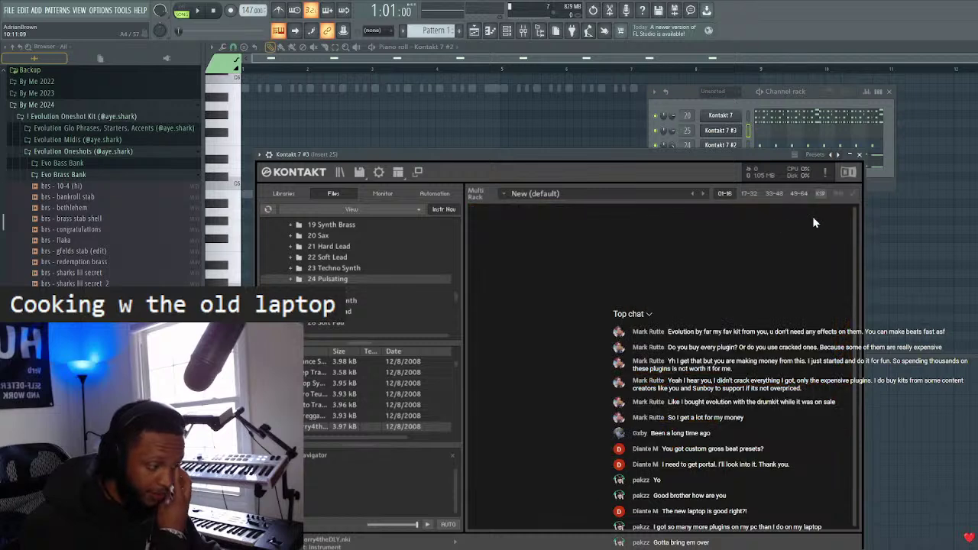
- Open the Trap Essentials library in Kontakt 7 #3 and ignore the missing sample file of its bass instrument
{"action": "scroll", "coordinate": [317, 281], "scroll_direction": "up", "scroll_amount": 2}
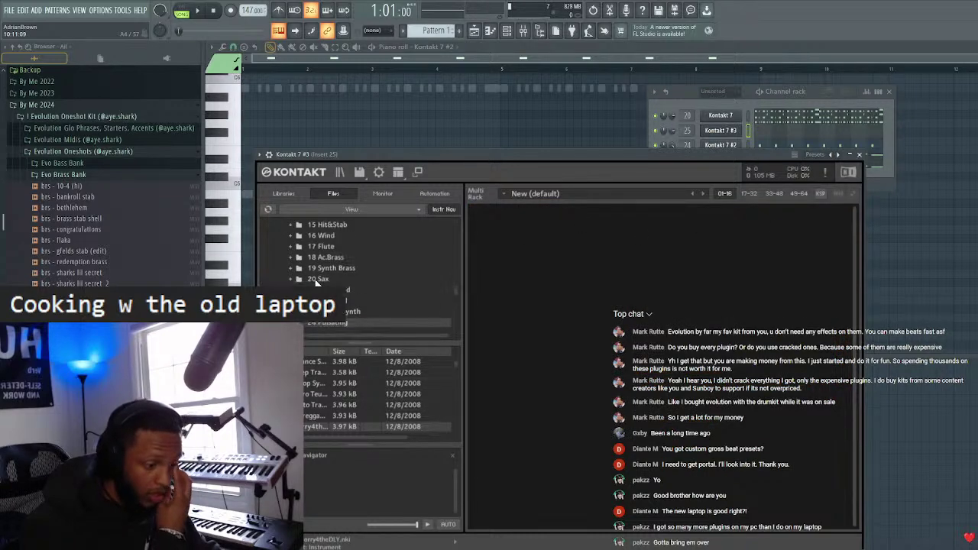
{"action": "left_click", "coordinate": [294, 194]}
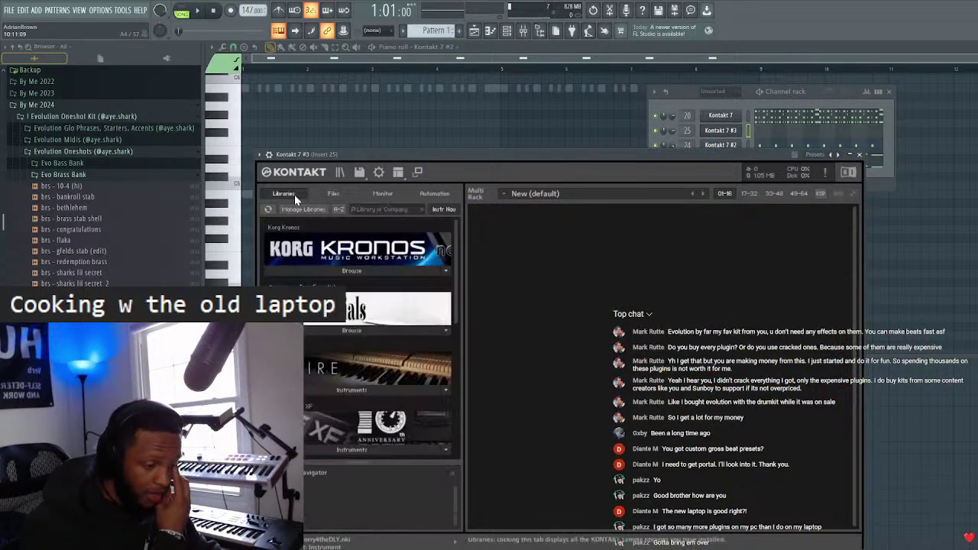
{"action": "left_click", "coordinate": [361, 332]}
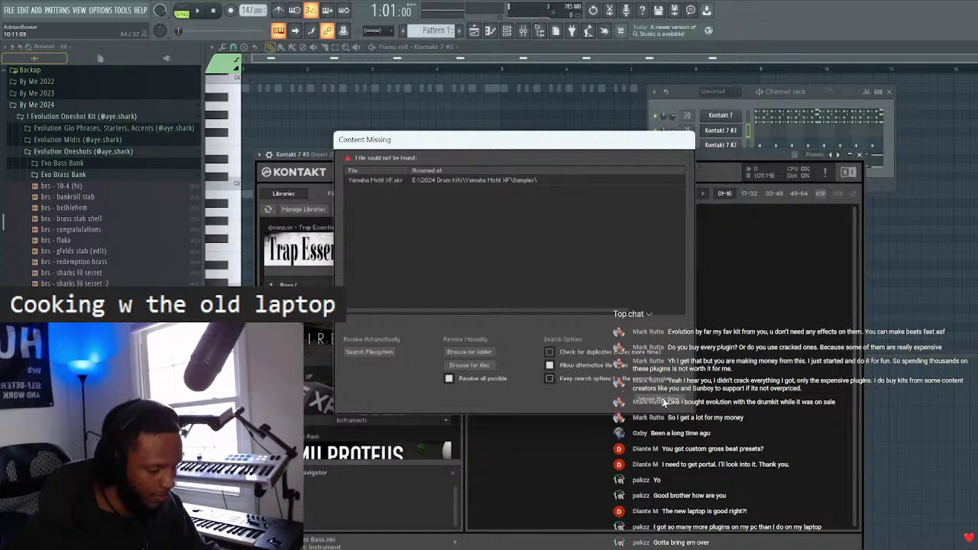
{"action": "left_click", "coordinate": [664, 403]}
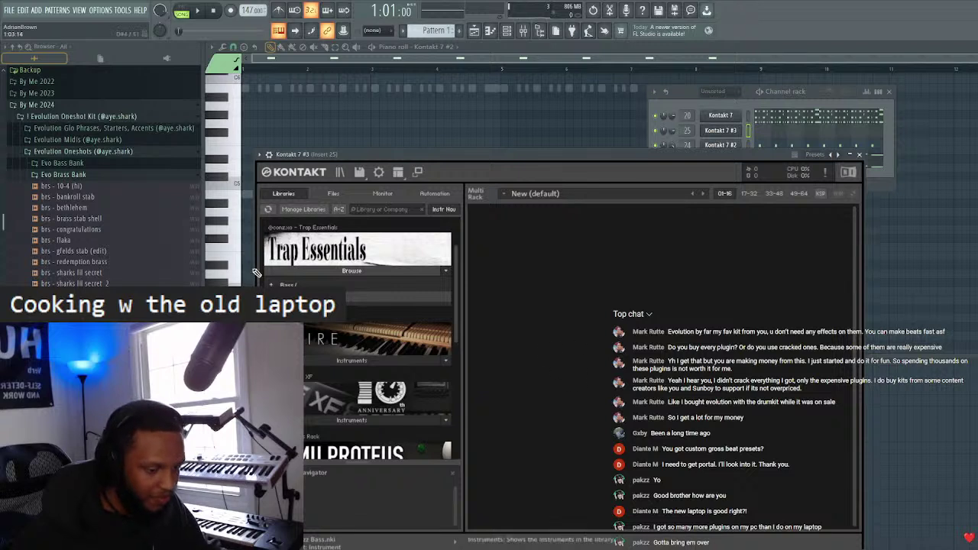
- Load the G124 Generator instrument from the Trap Essentials library into Kontakt 7 #3 and close the plugin window
{"action": "key", "text": "space"}
{"action": "scroll", "coordinate": [314, 272], "scroll_direction": "down", "scroll_amount": 1}
{"action": "left_click", "coordinate": [318, 271]}
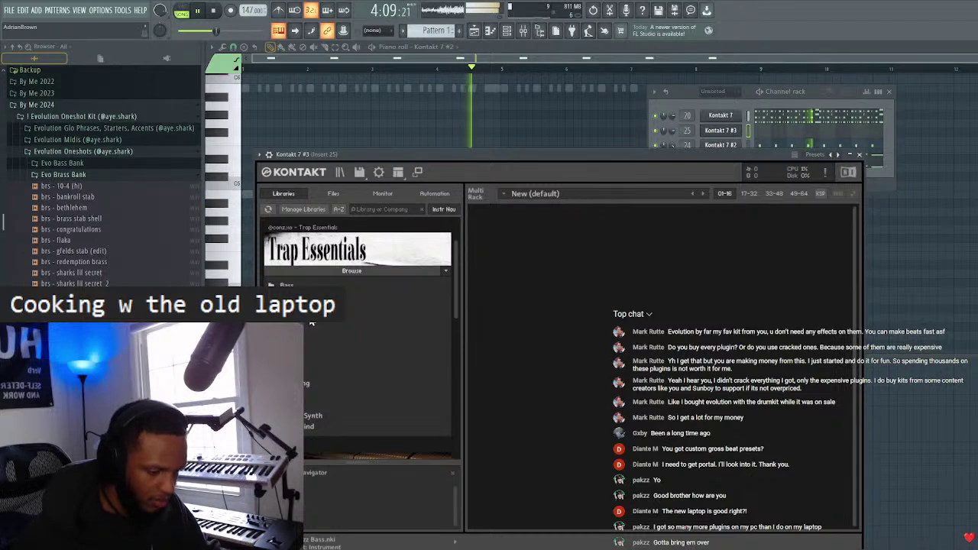
{"action": "left_click", "coordinate": [305, 416]}
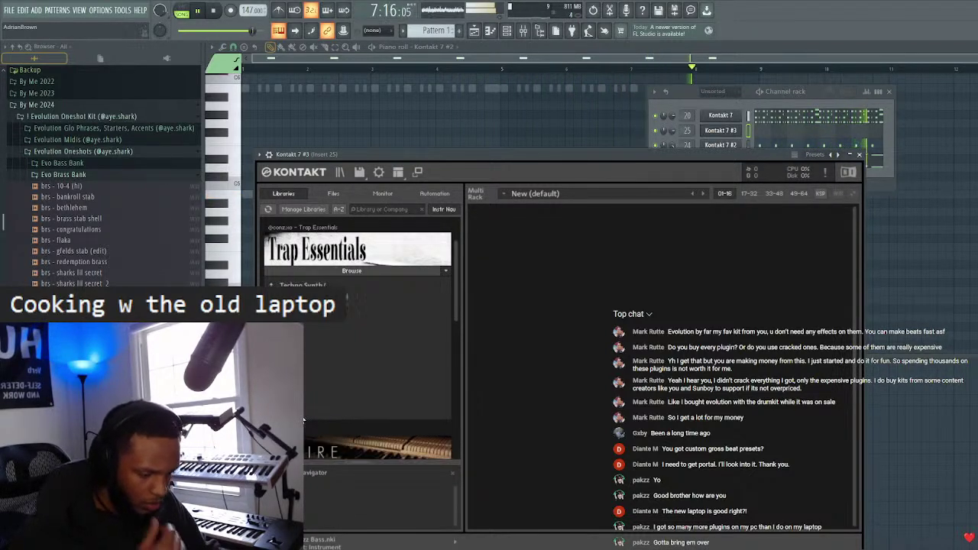
{"action": "left_click", "coordinate": [321, 286]}
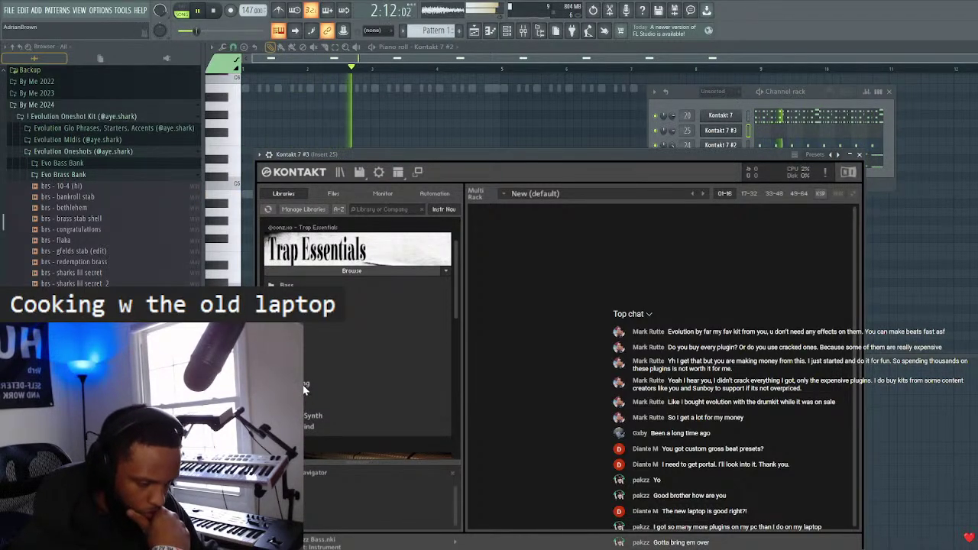
{"action": "left_click", "coordinate": [303, 390]}
{"action": "scroll", "coordinate": [313, 330], "scroll_direction": "down", "scroll_amount": 6}
{"action": "scroll", "coordinate": [316, 330], "scroll_direction": "up", "scroll_amount": 1}
{"action": "double_click", "coordinate": [323, 332]}
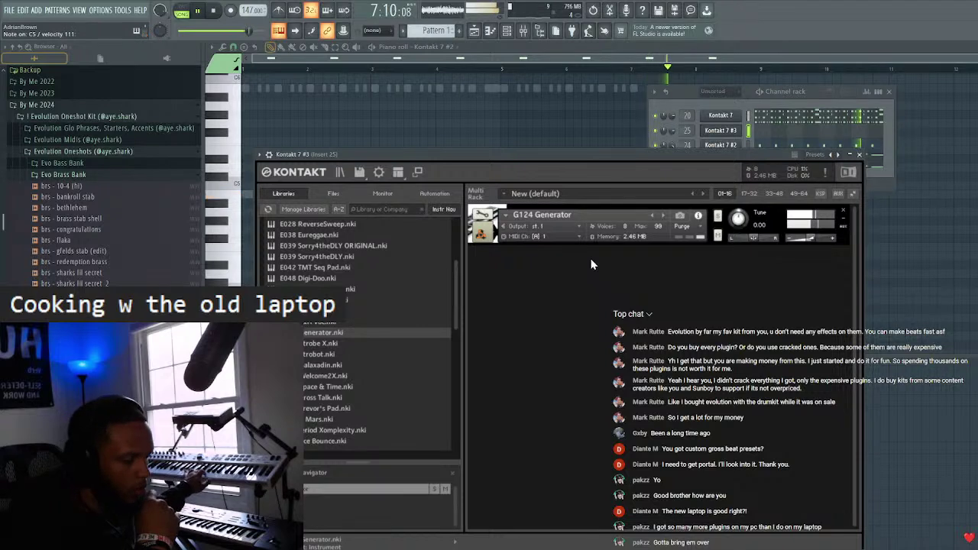
{"action": "key", "text": "space"}
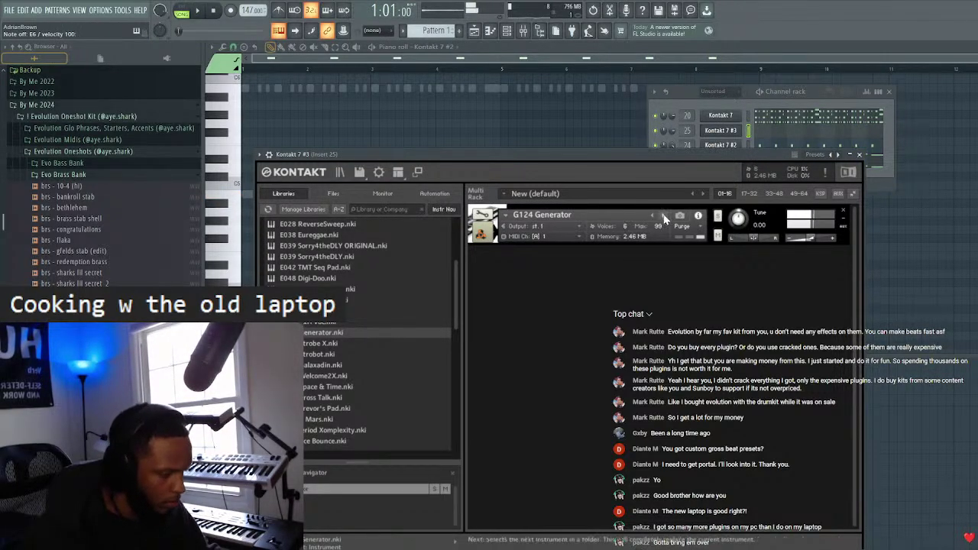
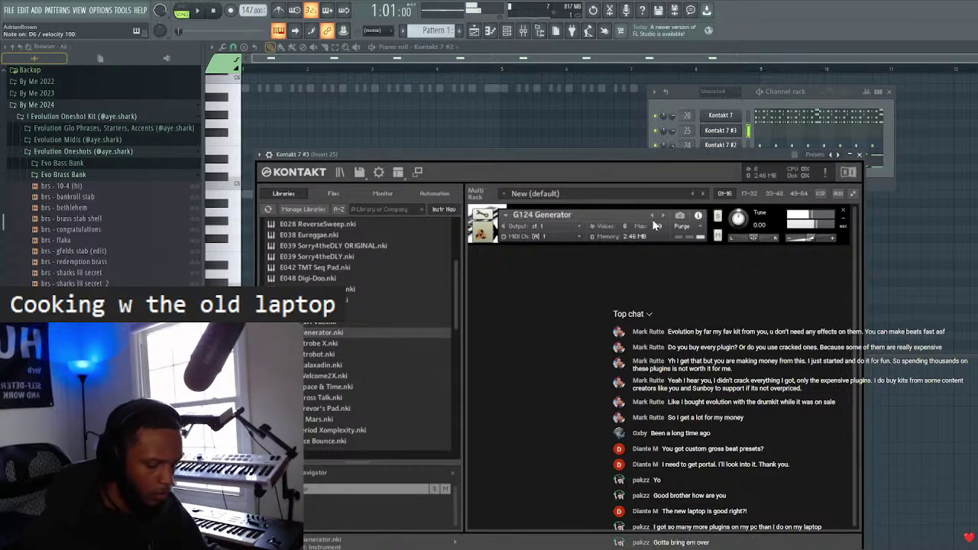
{"action": "left_click", "coordinate": [858, 154]}
- Play the pattern and switch the piano roll to the Kontakt 7 #3 channel
{"action": "key", "text": "space"}
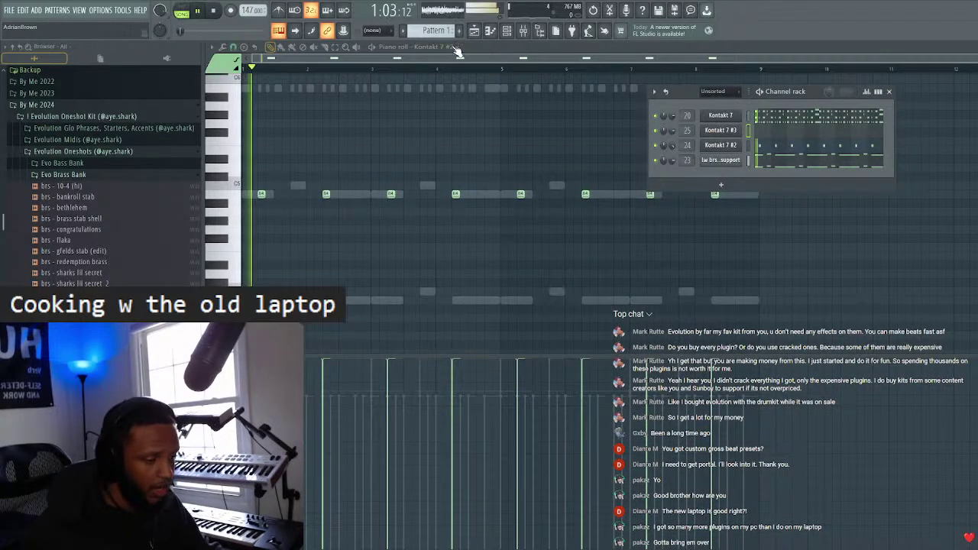
{"action": "left_click", "coordinate": [432, 47]}
{"action": "left_click", "coordinate": [449, 110]}
{"action": "left_click", "coordinate": [443, 46]}
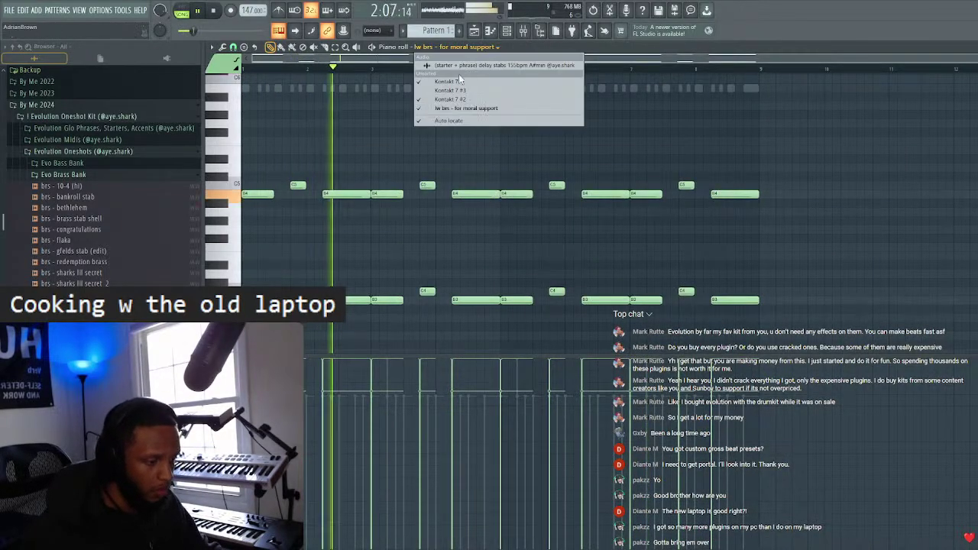
{"action": "left_click", "coordinate": [451, 100]}
{"action": "left_click", "coordinate": [459, 47]}
{"action": "left_click", "coordinate": [456, 89]}
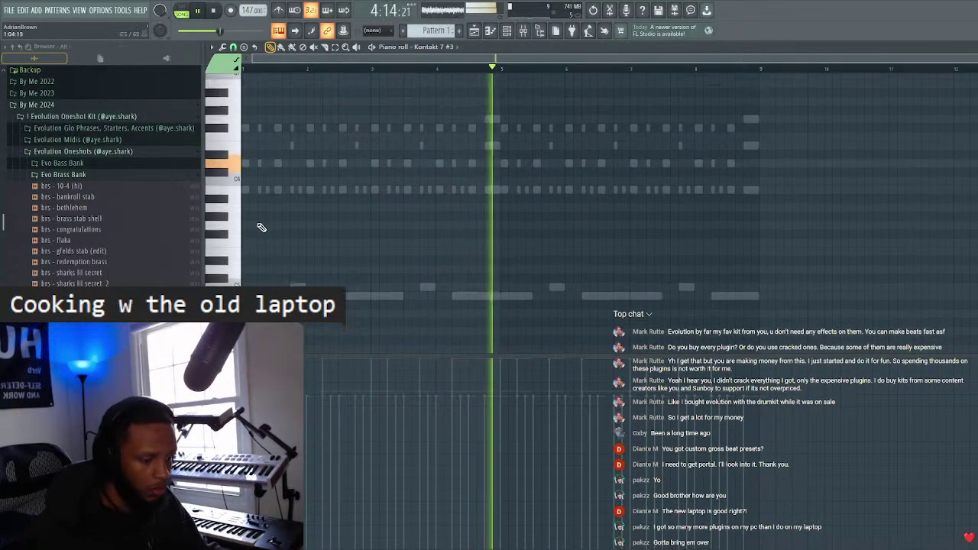
- Draw a short rising B5, D6, F#6 arpeggio for Kontakt 7 #3, repeat it across all eight bars and delete the notes beyond bar 8
{"action": "scroll", "coordinate": [252, 237], "scroll_direction": "up", "scroll_amount": 3}
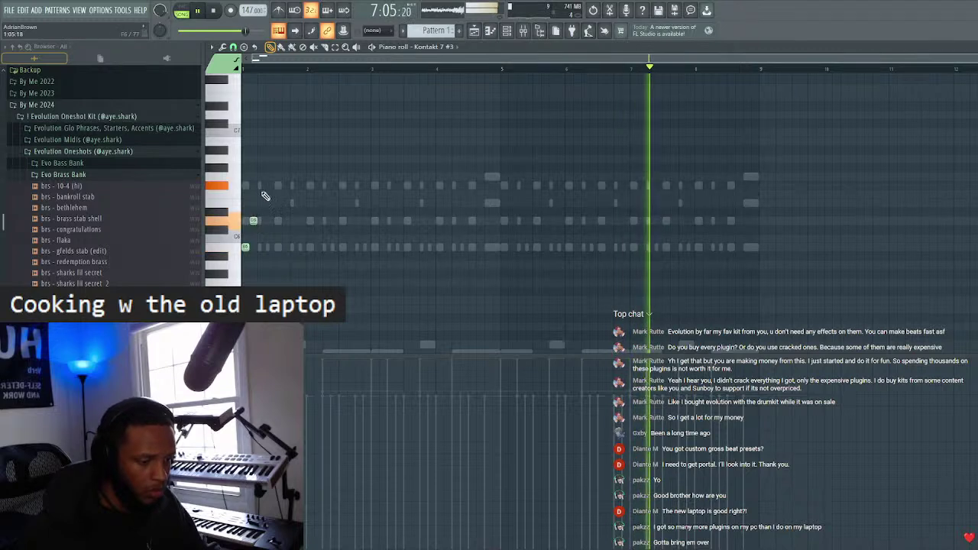
{"action": "key", "text": "ctrl+b"}
{"action": "key", "text": "ctrl+b"}
{"action": "key", "text": "ctrl+b"}
{"action": "key", "text": "ctrl+b"}
{"action": "key", "text": "ctrl+b"}
{"action": "key", "text": "ctrl+b"}
{"action": "key", "text": "ctrl+b"}
{"action": "key", "text": "ctrl+b"}
{"action": "key", "text": "ctrl+b"}
{"action": "key", "text": "ctrl+b"}
{"action": "key", "text": "ctrl+b"}
{"action": "key", "text": "ctrl+b"}
{"action": "key", "text": "ctrl+b"}
{"action": "key", "text": "ctrl+b"}
{"action": "key", "text": "ctrl+b"}
{"action": "key", "text": "ctrl+b"}
{"action": "key", "text": "ctrl+b"}
{"action": "key", "text": "ctrl+b"}
{"action": "key", "text": "ctrl+b"}
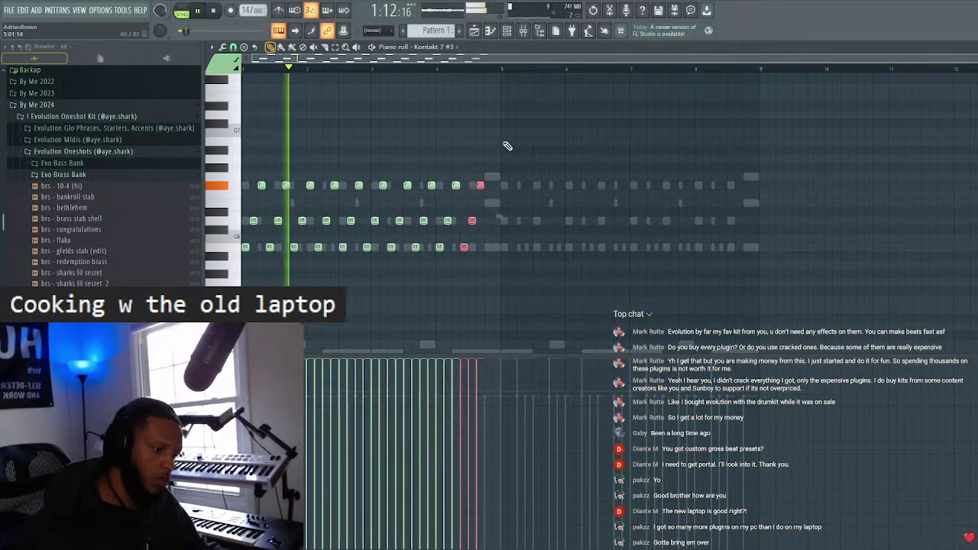
{"action": "key", "text": "ctrl+b"}
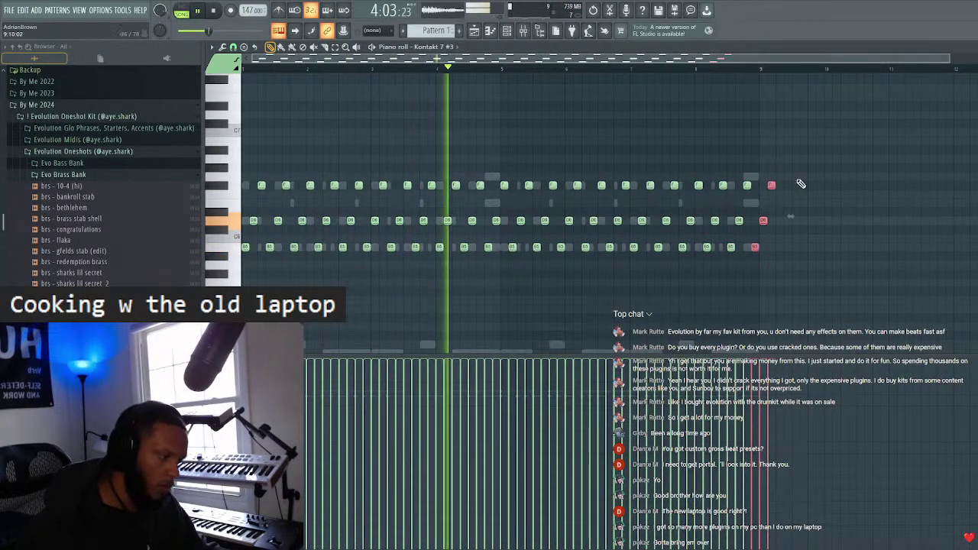
{"action": "left_click", "coordinate": [770, 226]}
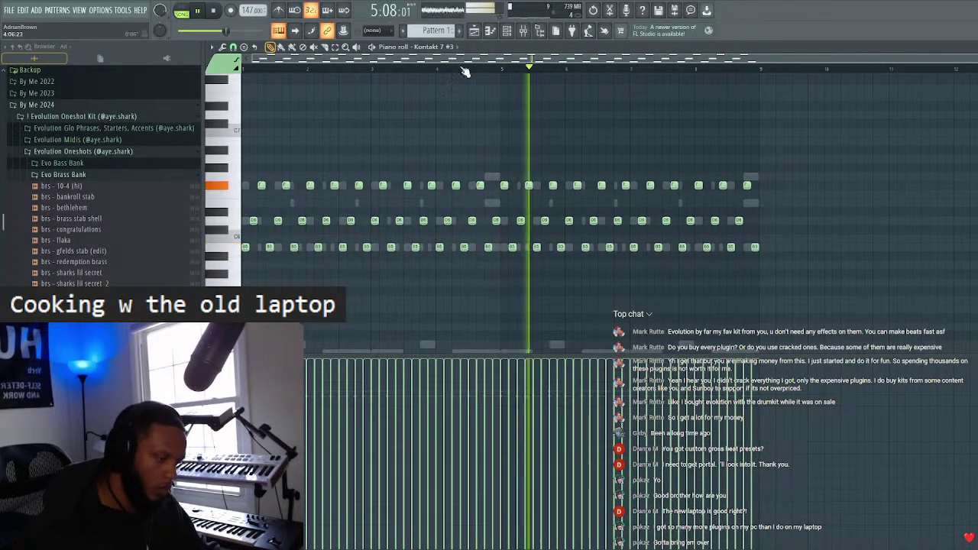
- Add the Portal effect to mixer insert 25 and move its window up so its controls are visible
{"action": "left_click", "coordinate": [522, 30]}
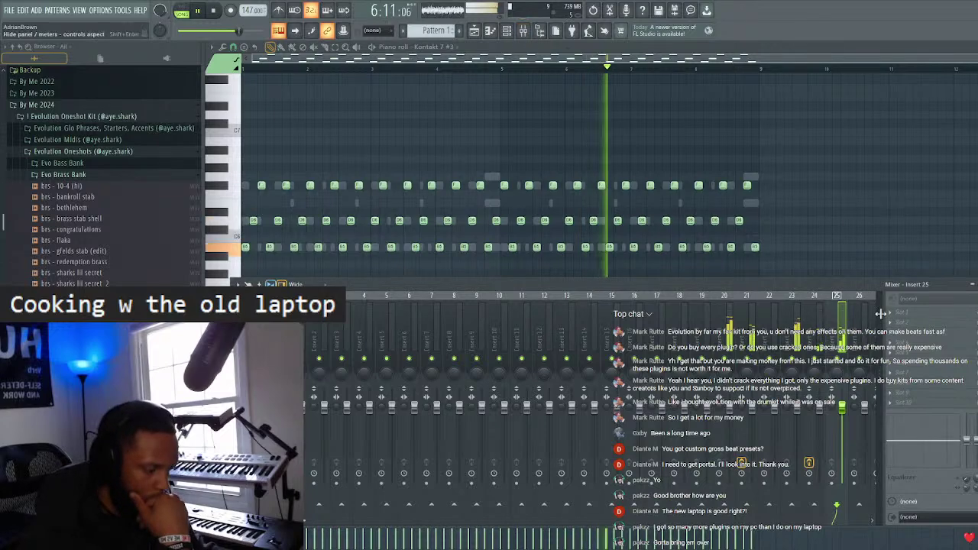
{"action": "left_click", "coordinate": [889, 306]}
{"action": "left_click", "coordinate": [731, 96]}
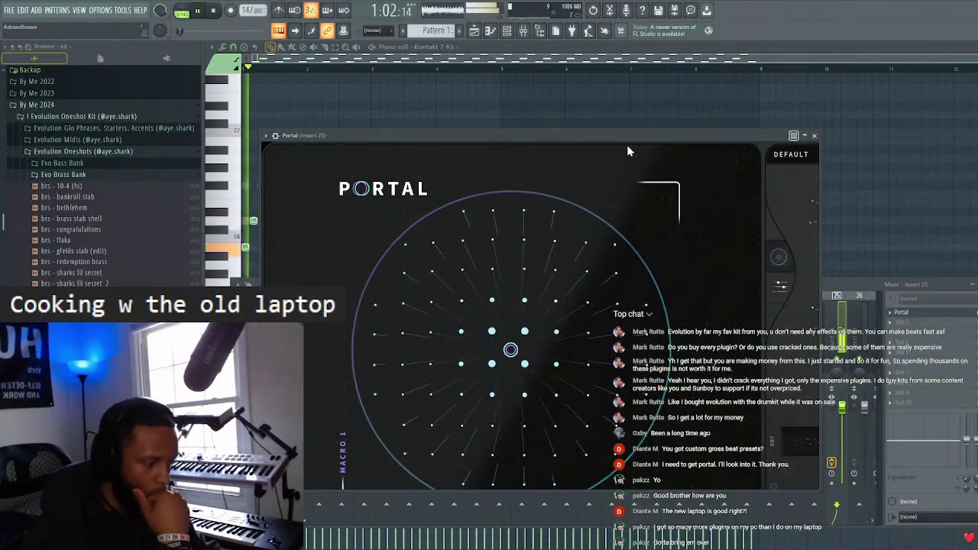
{"action": "left_click_drag", "start_coordinate": [626, 136], "coordinate": [561, 60]}
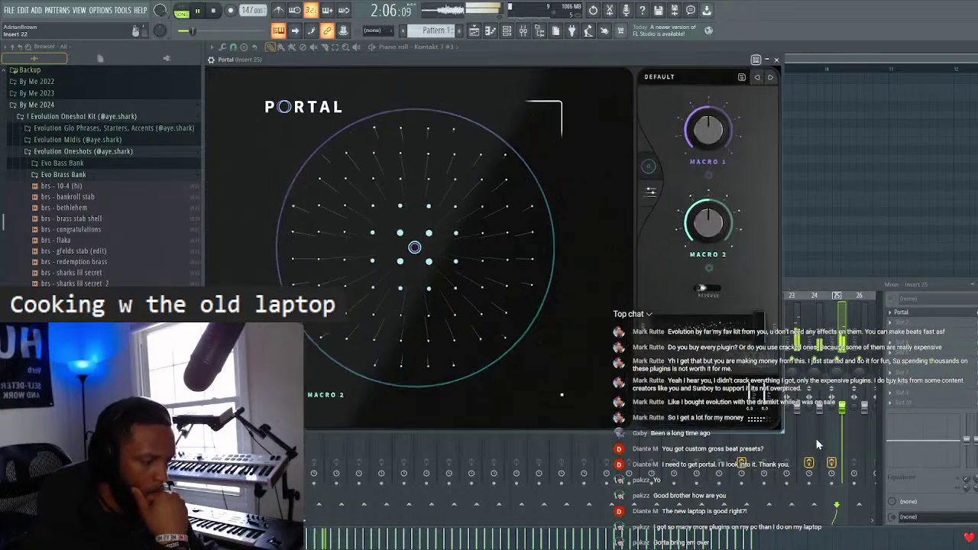
- Load the Walky (Off) preset from the Matrix Portal Bank in Portal and set its dry/wet mix to 33%
{"action": "left_click", "coordinate": [703, 81]}
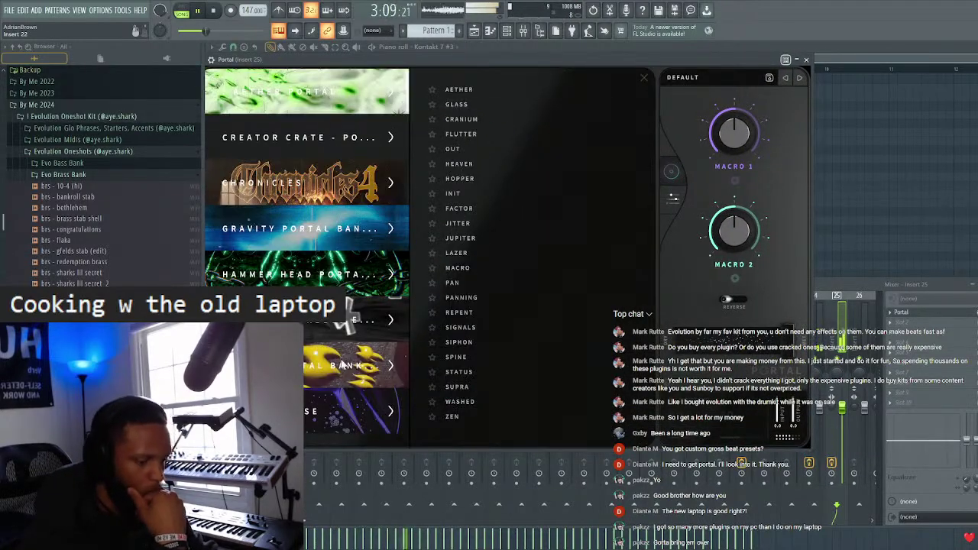
{"action": "left_click", "coordinate": [341, 367]}
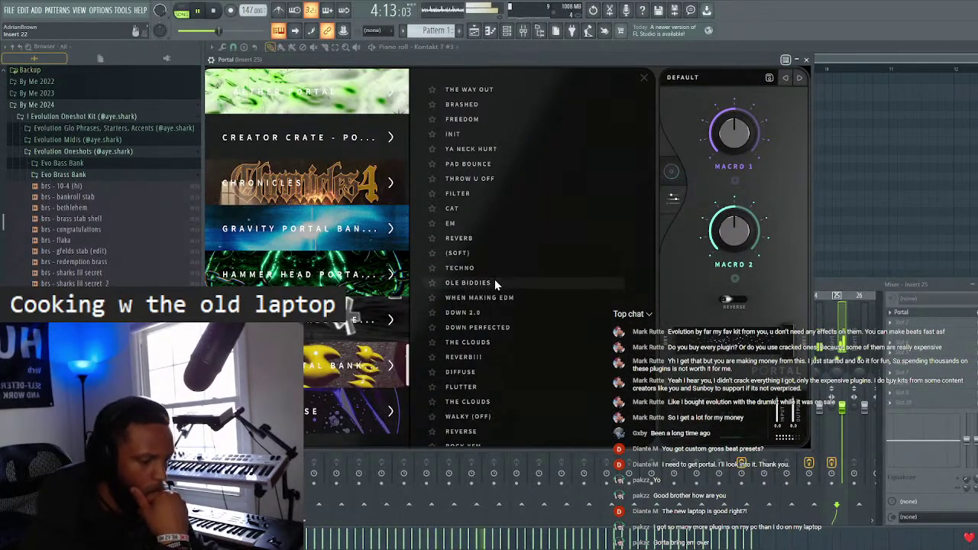
{"action": "scroll", "coordinate": [508, 313], "scroll_direction": "down", "scroll_amount": 3}
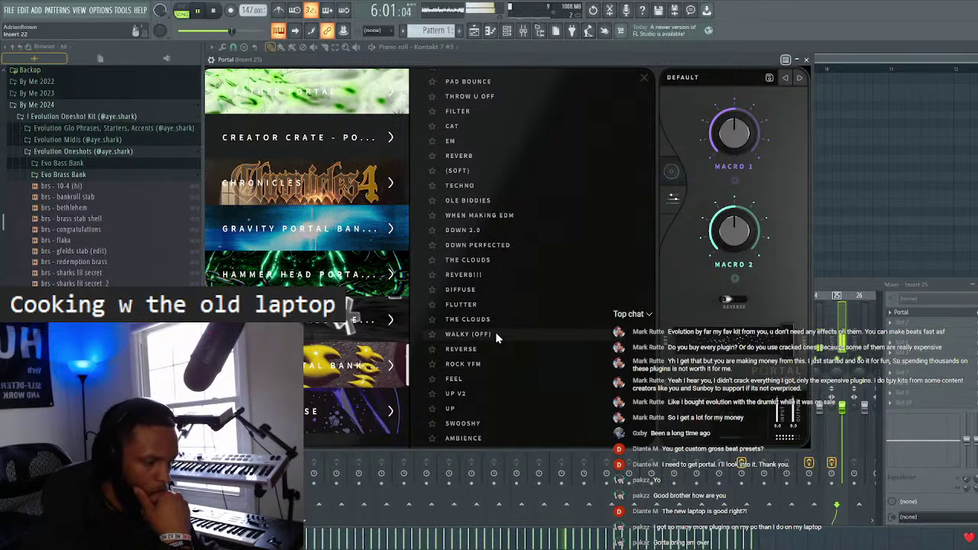
{"action": "left_click", "coordinate": [496, 336]}
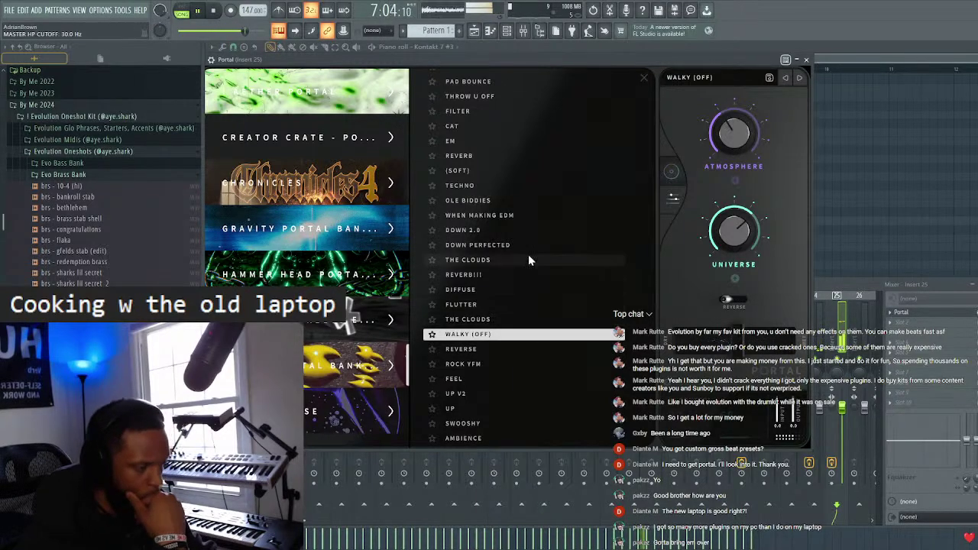
{"action": "left_click_drag", "start_coordinate": [537, 63], "coordinate": [620, 91]}
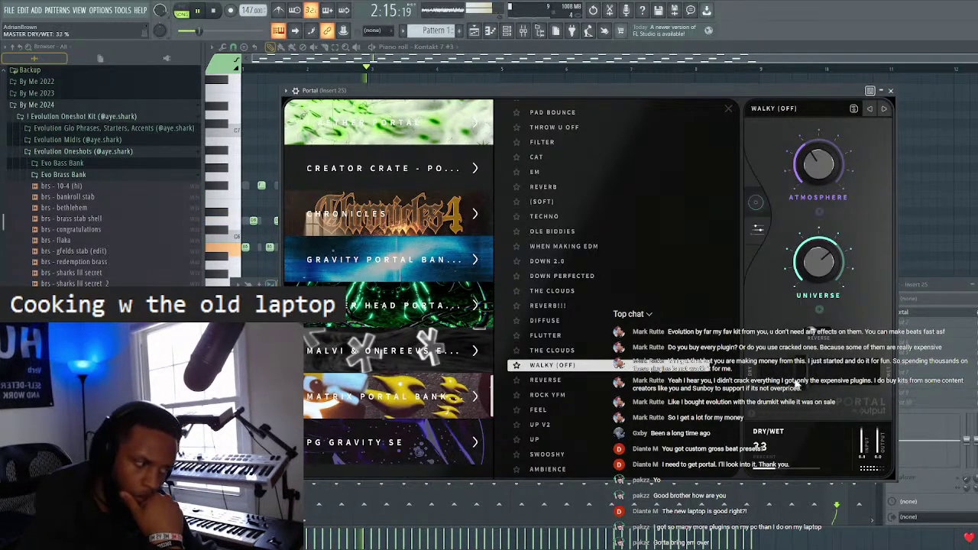
{"action": "left_click", "coordinate": [891, 91]}
{"action": "left_click", "coordinate": [913, 312]}
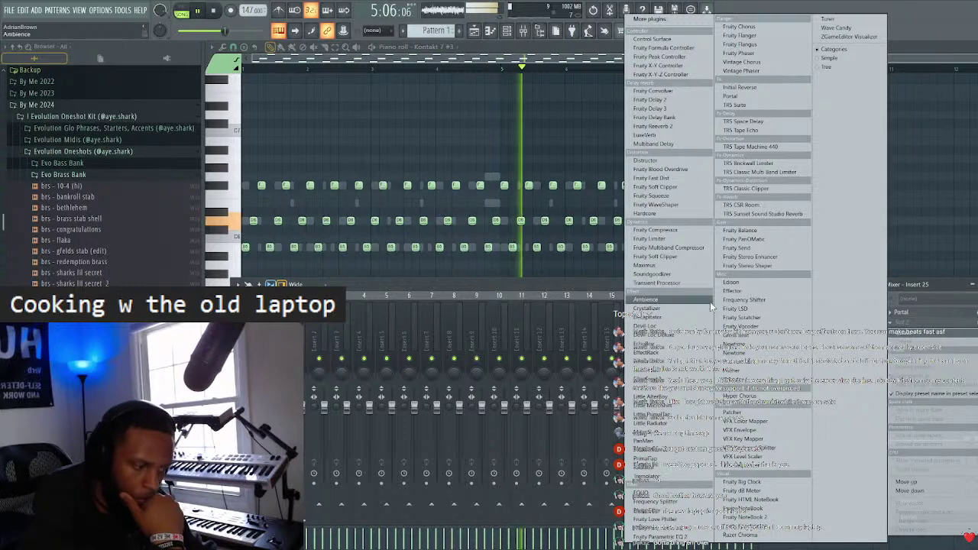
{"action": "left_click", "coordinate": [973, 286]}
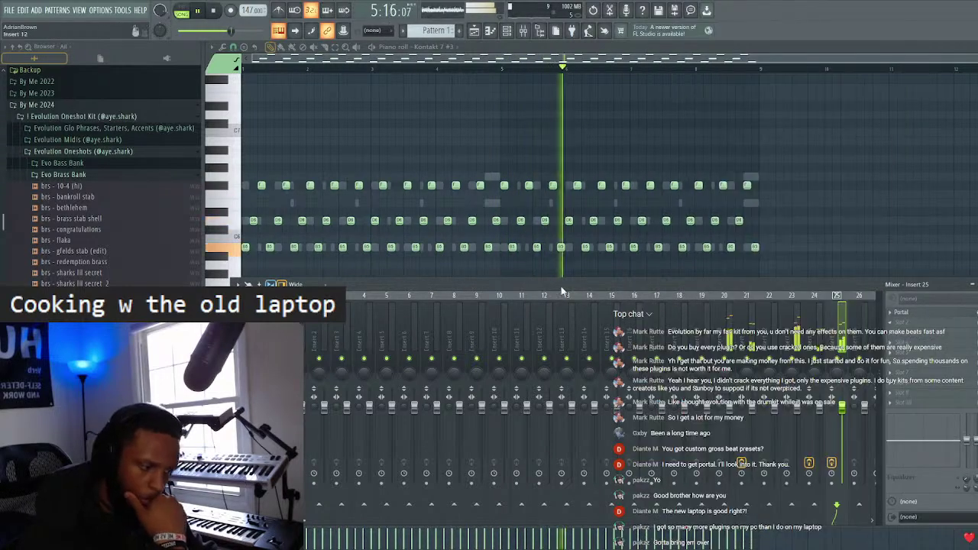
{"action": "left_click", "coordinate": [972, 287]}
- Add the bs - boosie edited one-shot from Evo Bass Bank as a new channel routed to mixer track 26
{"action": "left_click", "coordinate": [508, 30]}
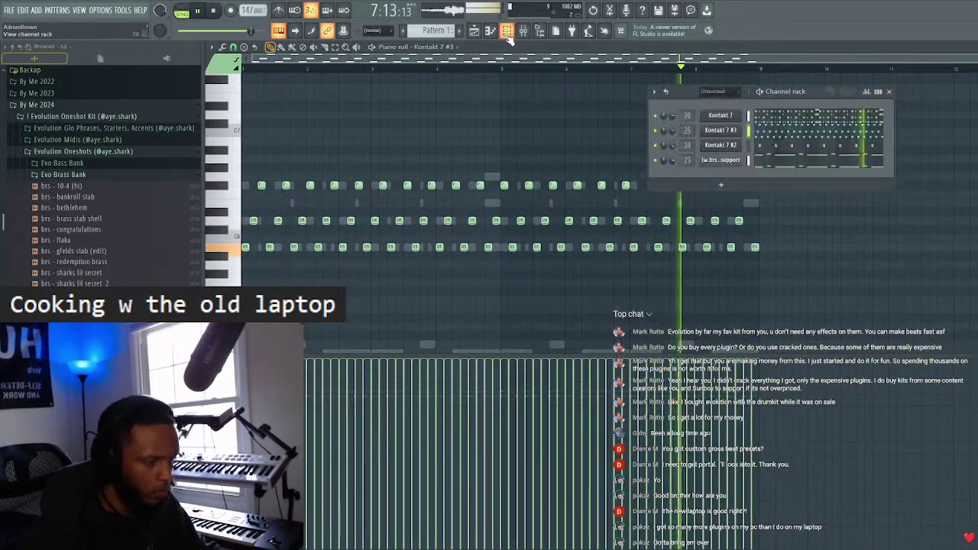
{"action": "key", "text": "space"}
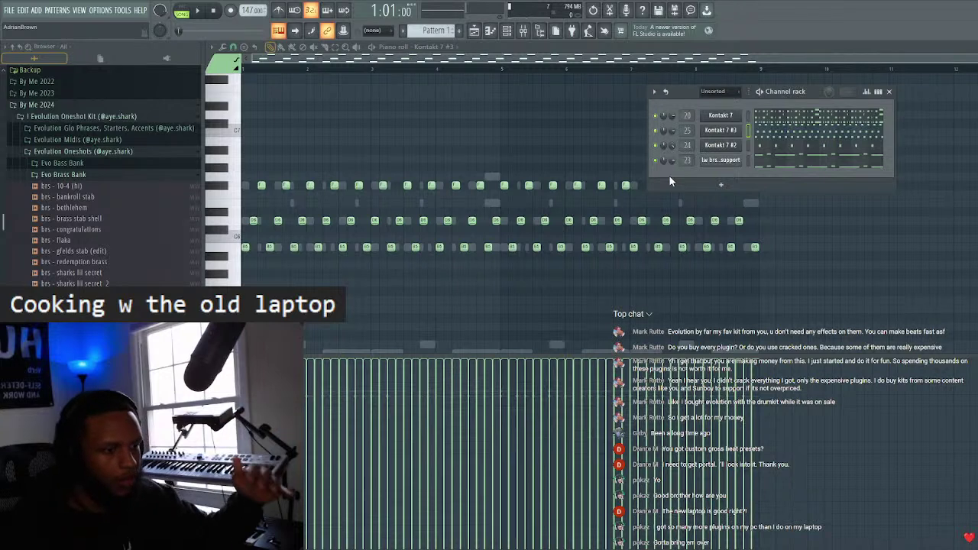
{"action": "left_click", "coordinate": [75, 163]}
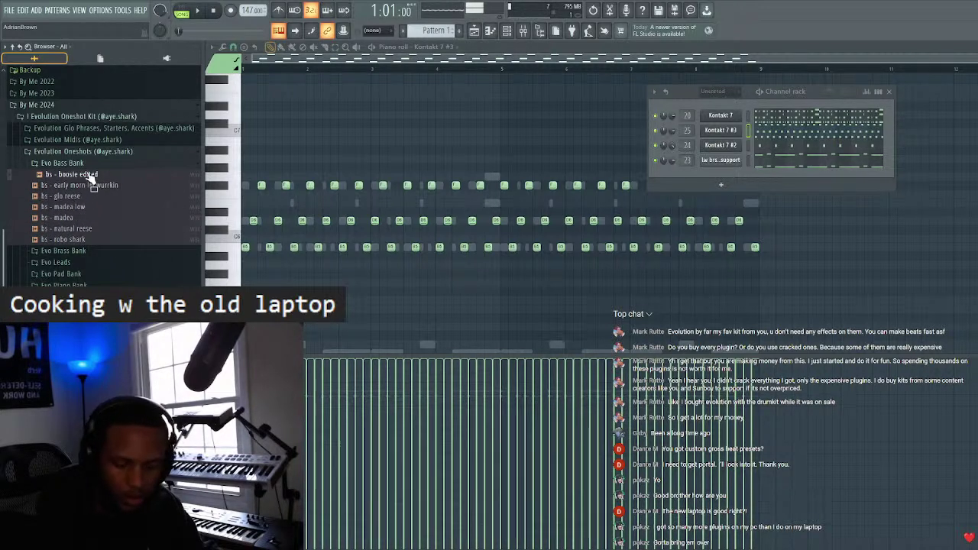
{"action": "left_click_drag", "start_coordinate": [749, 182], "coordinate": [745, 182]}
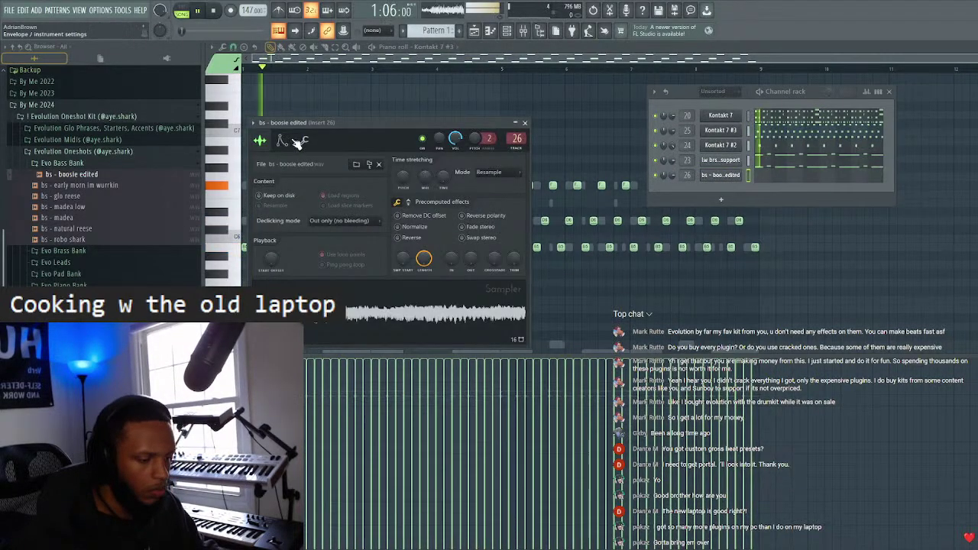
- Turn on the volume envelope of the boosie edited channel with a 0% sustain level
{"action": "left_click", "coordinate": [289, 141]}
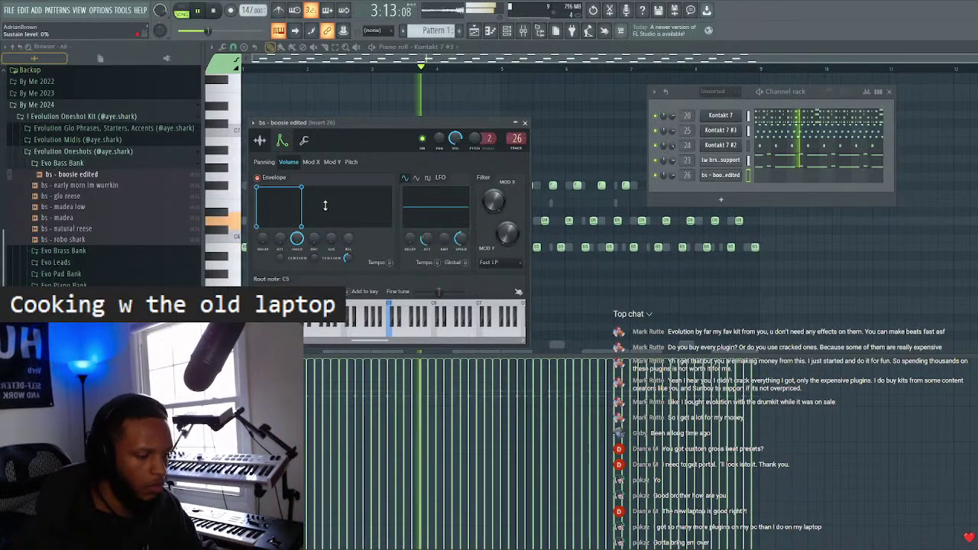
{"action": "left_click", "coordinate": [264, 140]}
{"action": "left_click", "coordinate": [524, 122]}
- Target the bs - boosie edited channel in the piano roll and draw consecutive half-bar notes F#4, B4 and B5
{"action": "left_click", "coordinate": [450, 46]}
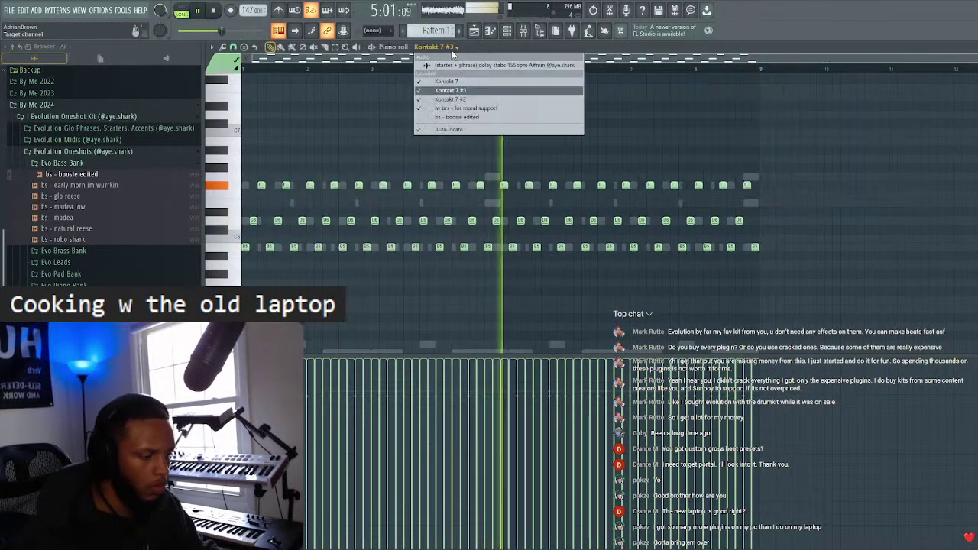
{"action": "left_click", "coordinate": [463, 118]}
{"action": "key", "text": "space"}
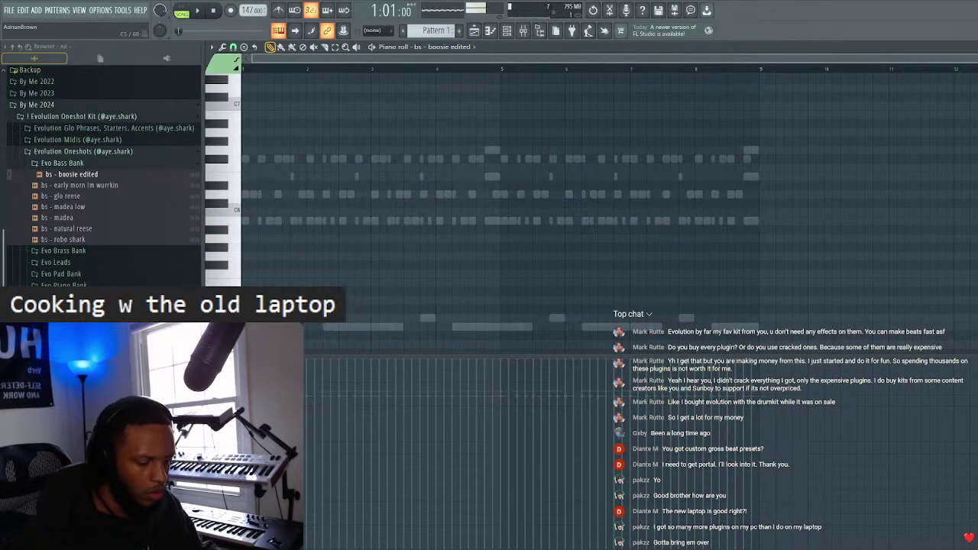
{"action": "scroll", "coordinate": [239, 223], "scroll_direction": "down", "scroll_amount": 5}
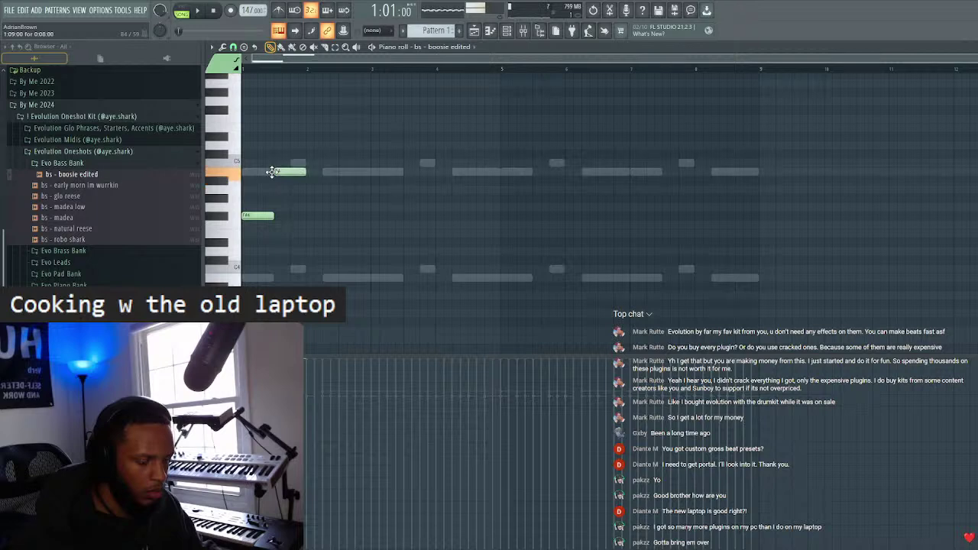
{"action": "scroll", "coordinate": [306, 149], "scroll_direction": "up", "scroll_amount": 2}
{"action": "left_click", "coordinate": [306, 135]}
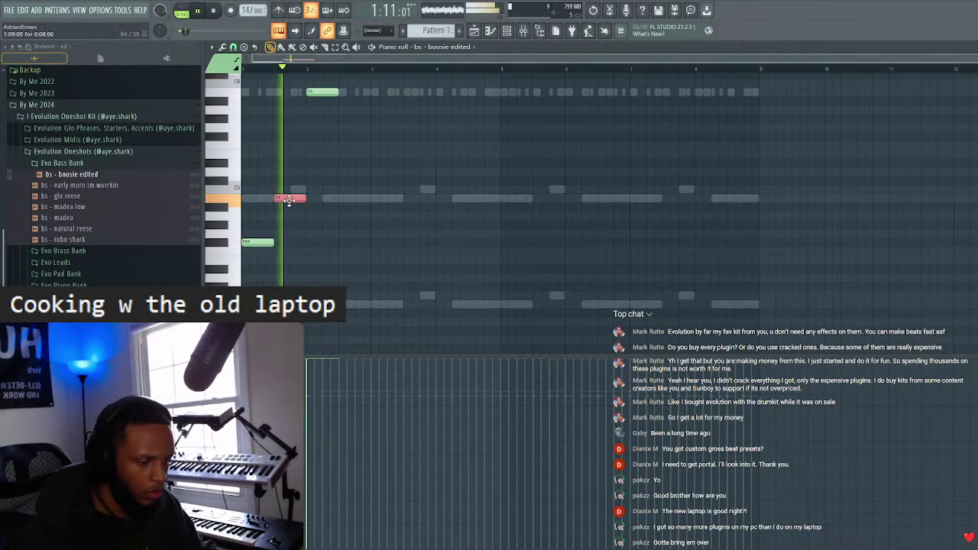
- Add a fourth half-bar B4 note, lower the opening note to B3, and duplicate the two-bar pattern to fill eight bars
{"action": "left_click_drag", "start_coordinate": [348, 202], "coordinate": [356, 201]}
{"action": "key", "text": "ctrl+b"}
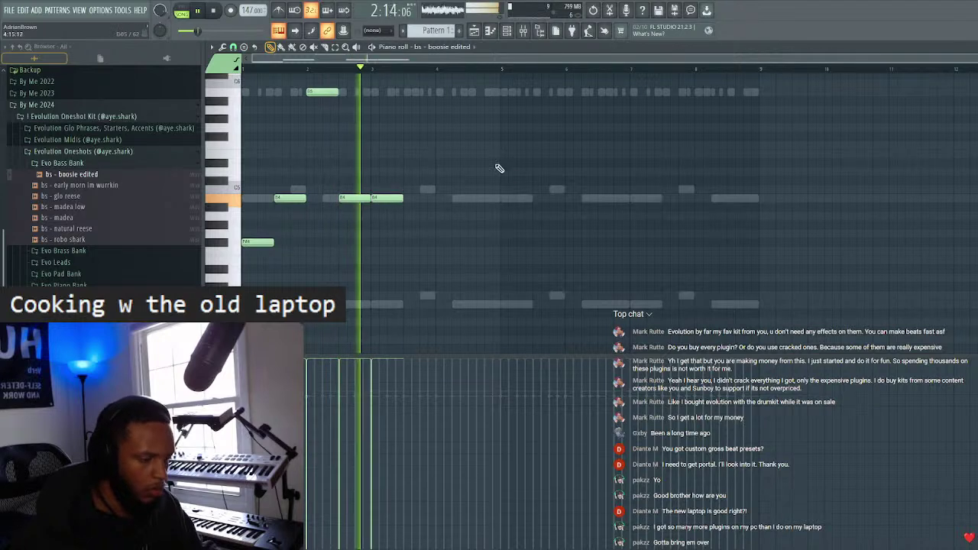
{"action": "key", "text": "ctrl+z"}
{"action": "key", "text": "ctrl+a"}
{"action": "key", "text": "ctrl+b"}
{"action": "left_click", "coordinate": [578, 163]}
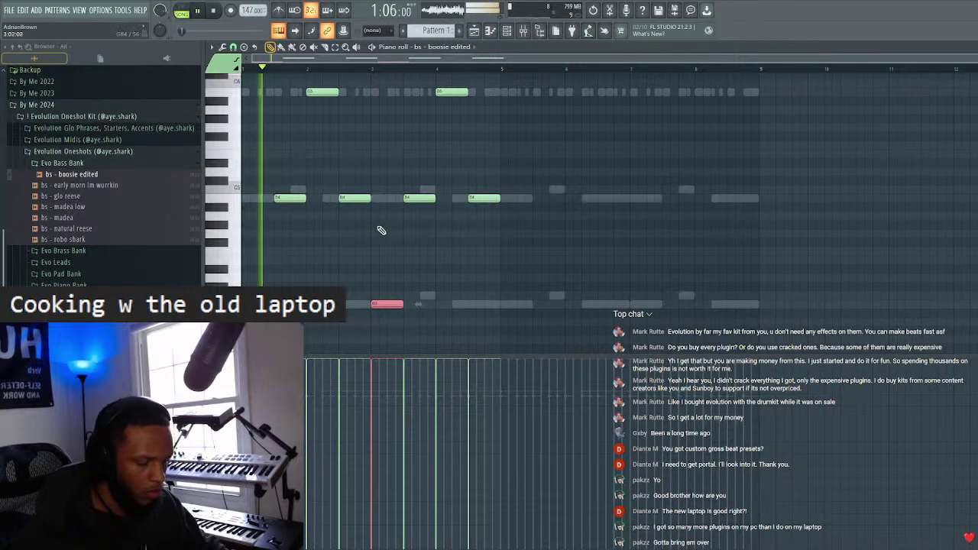
{"action": "key", "text": "ctrl+b"}
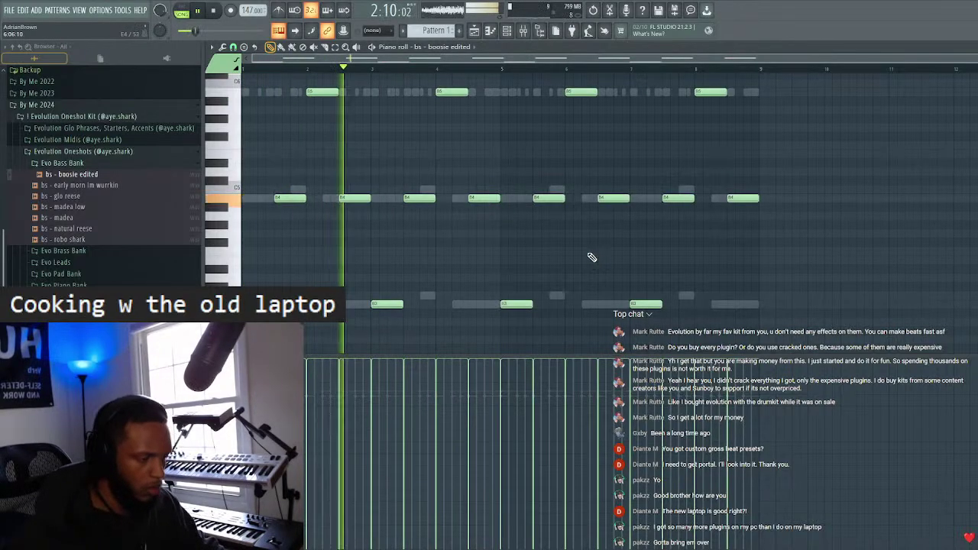
- Replace the boosie edited channel's sample with ld - OG Trappa from the Evo Leads folder
{"action": "left_click", "coordinate": [507, 31]}
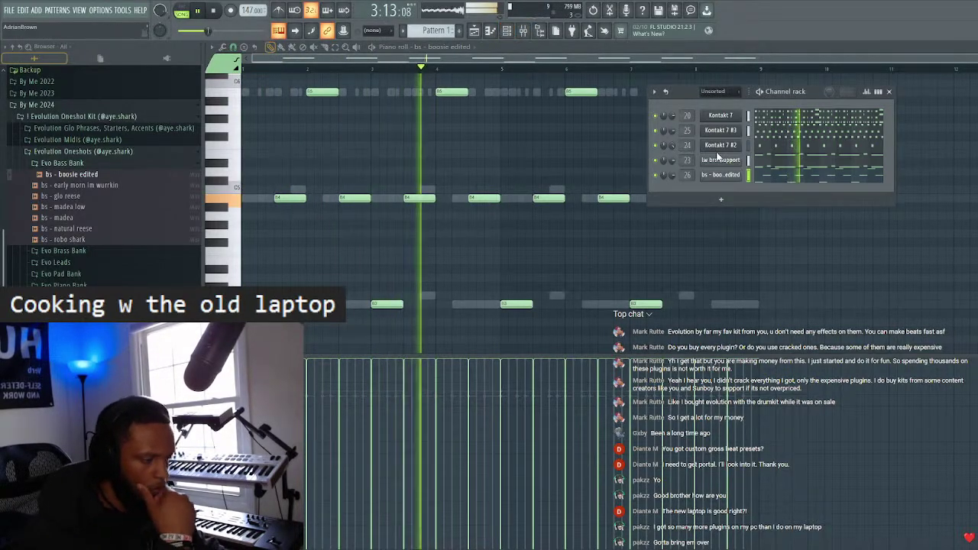
{"action": "left_click", "coordinate": [97, 163]}
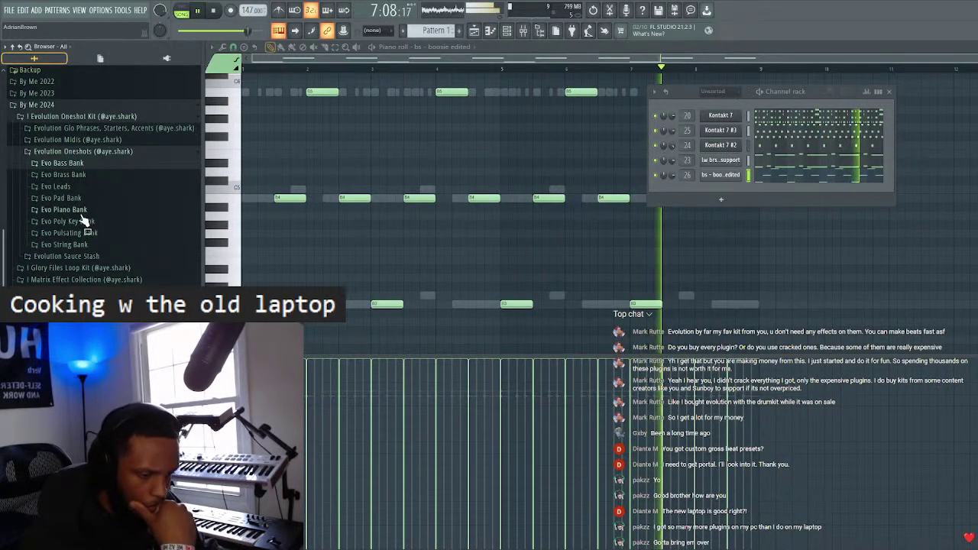
{"action": "left_click", "coordinate": [86, 188]}
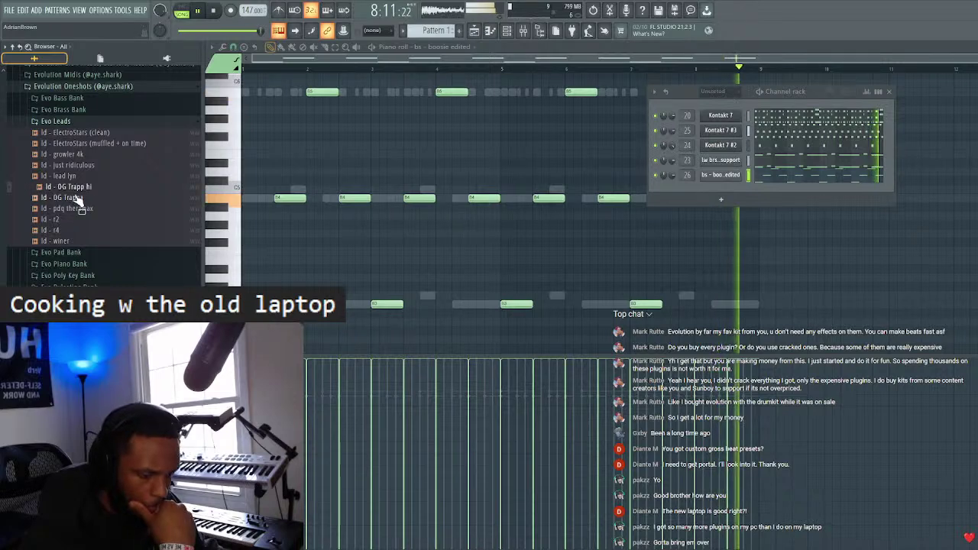
{"action": "left_click_drag", "start_coordinate": [726, 175], "coordinate": [722, 174]}
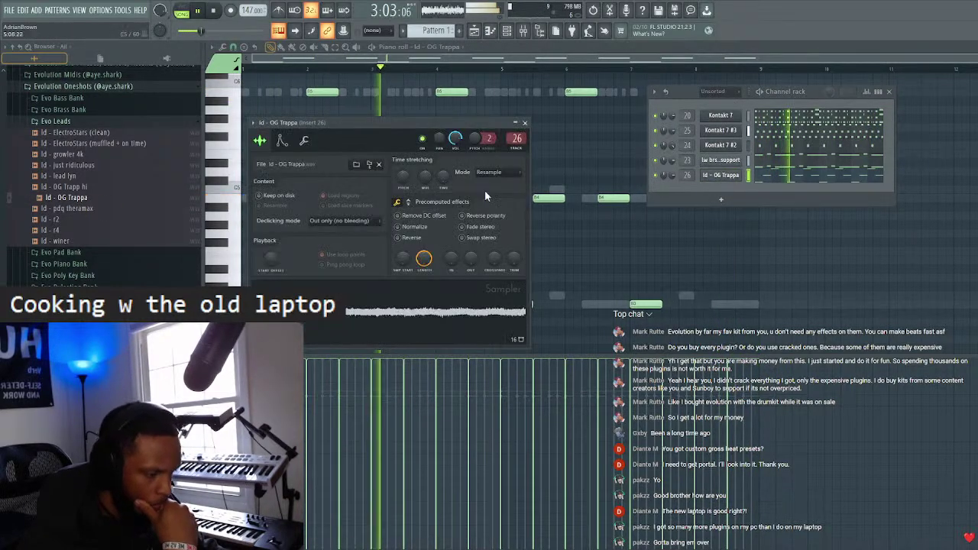
{"action": "left_click", "coordinate": [398, 202]}
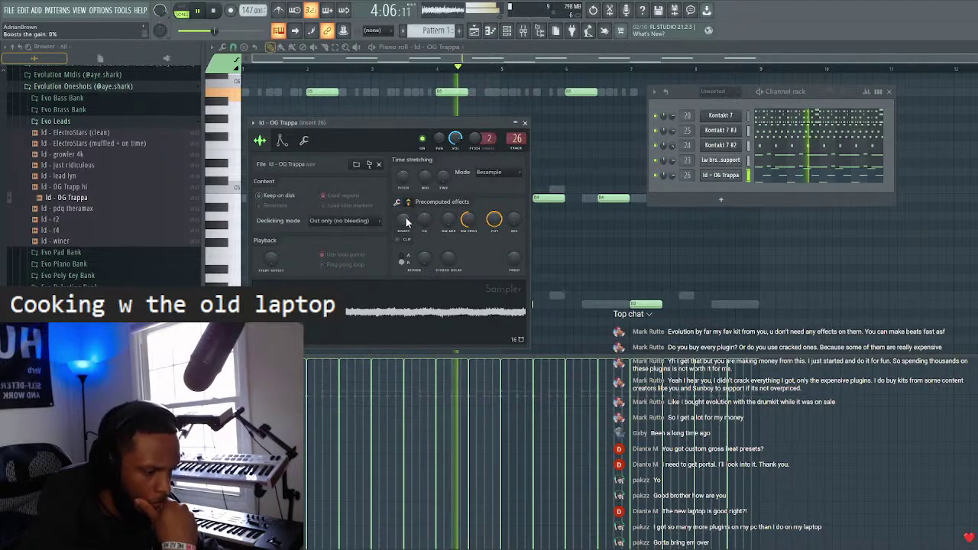
{"action": "left_click", "coordinate": [525, 123]}
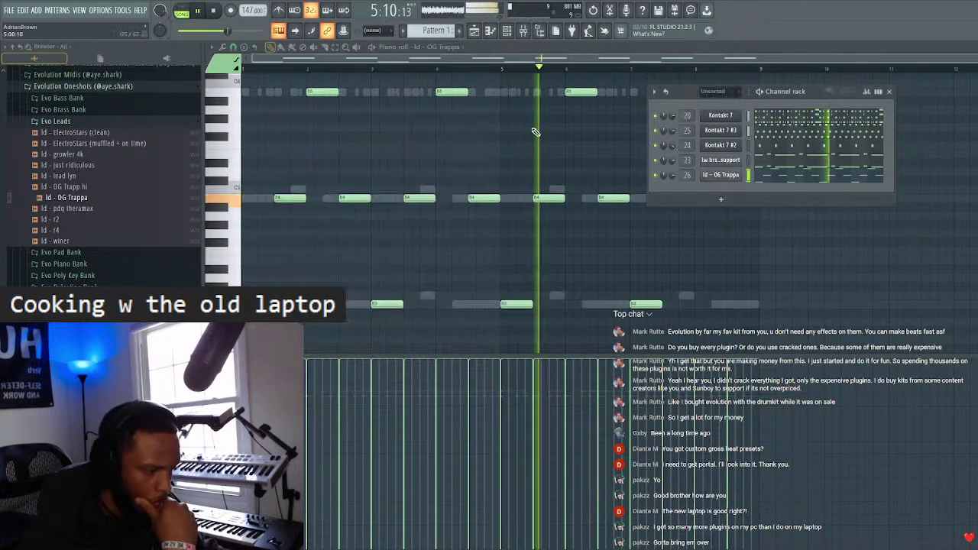
{"action": "key", "text": "F6"}
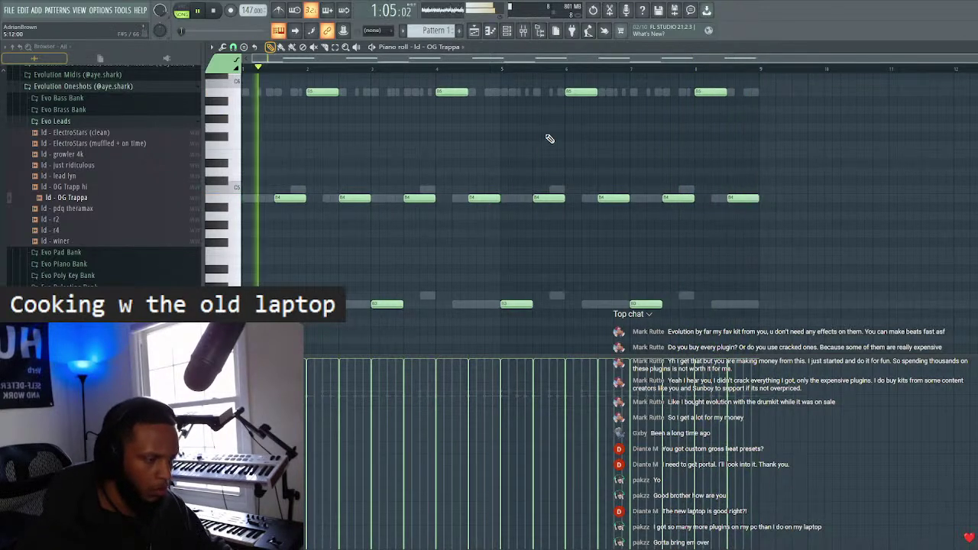
- Browse to the Leads folder of Great White OneShot Bank inside By Me 2024's Great White Oneshot Kit
{"action": "left_click", "coordinate": [513, 32]}
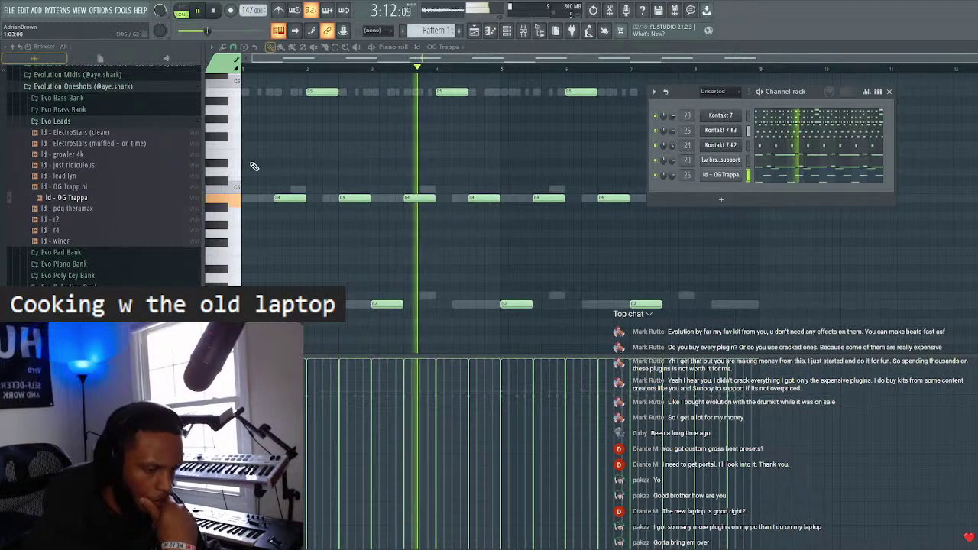
{"action": "scroll", "coordinate": [115, 183], "scroll_direction": "up", "scroll_amount": 4}
{"action": "left_click", "coordinate": [97, 189]}
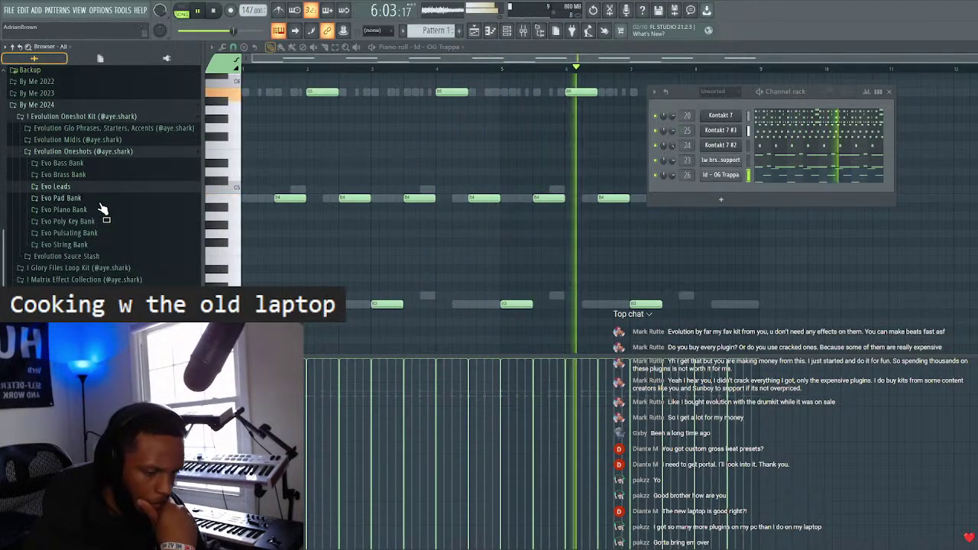
{"action": "scroll", "coordinate": [100, 222], "scroll_direction": "down", "scroll_amount": 3}
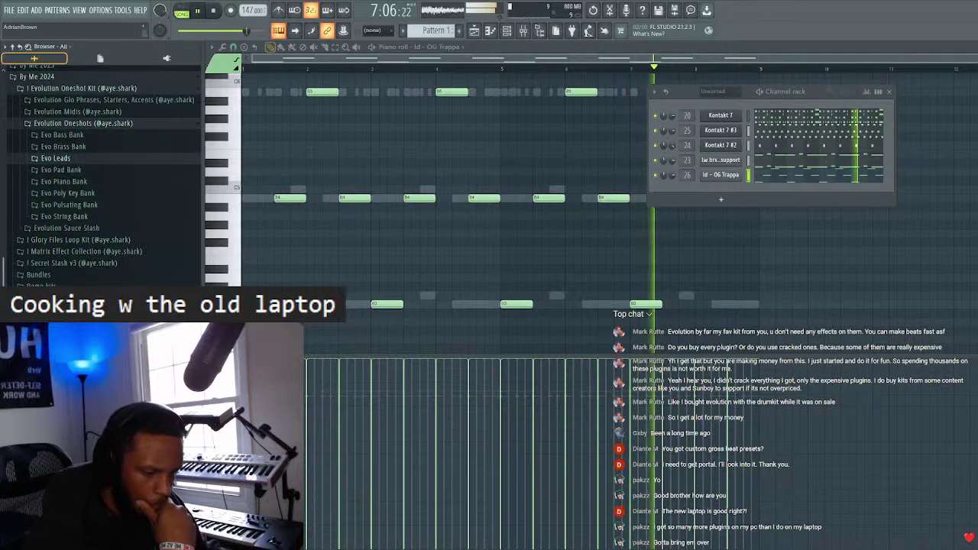
{"action": "left_click", "coordinate": [100, 239]}
{"action": "left_click", "coordinate": [96, 248]}
{"action": "left_click", "coordinate": [92, 245]}
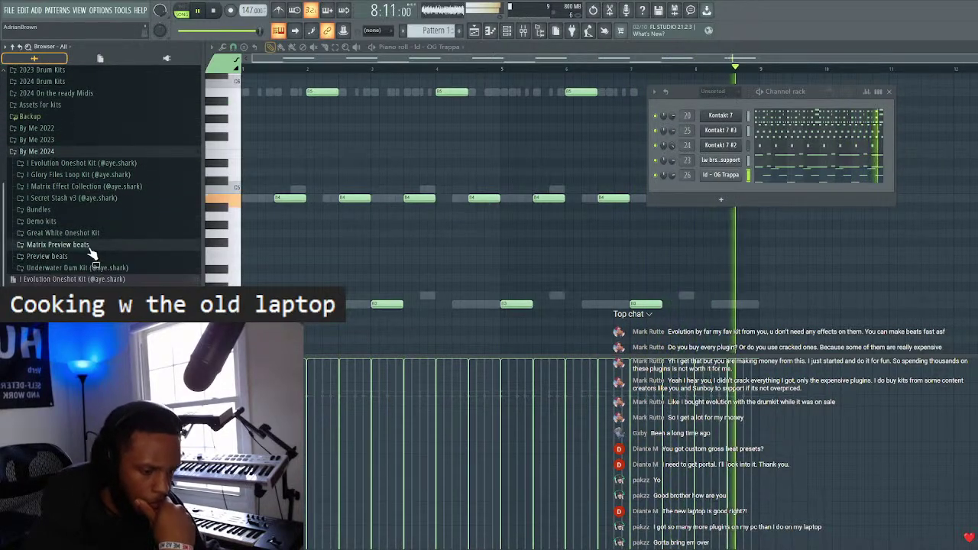
{"action": "left_click", "coordinate": [95, 232]}
{"action": "left_click", "coordinate": [99, 244]}
{"action": "scroll", "coordinate": [103, 245], "scroll_direction": "down", "scroll_amount": 5}
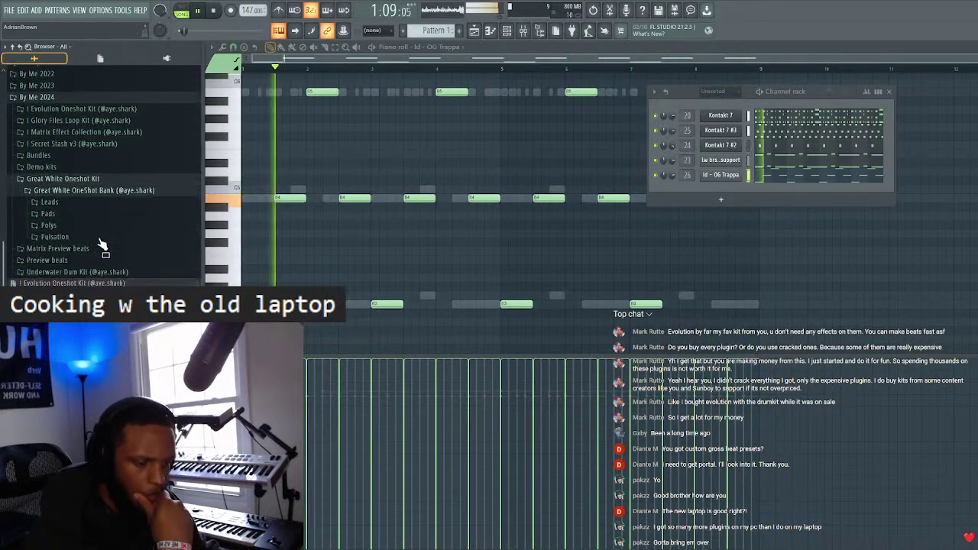
{"action": "left_click", "coordinate": [84, 202]}
- Audition the lead one-shots and add Ld - make ya neck hurt ong as a new channel routed to mixer track 27
{"action": "left_click", "coordinate": [106, 188]}
{"action": "left_click", "coordinate": [109, 176]}
{"action": "left_click", "coordinate": [109, 165]}
{"action": "left_click", "coordinate": [112, 155]}
{"action": "key", "text": "Up"}
{"action": "left_click_drag", "start_coordinate": [112, 156], "coordinate": [686, 188]}
{"action": "scroll", "coordinate": [687, 189], "scroll_direction": "up", "scroll_amount": 20}
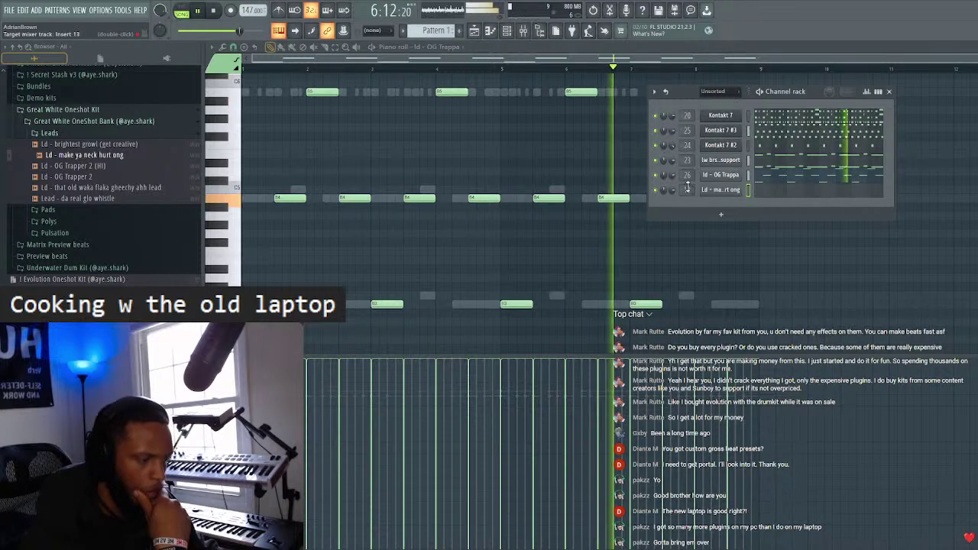
- Boost the Ld - make ya neck hurt ong sample's gain and enable its volume envelope with the release time at 0%
{"action": "left_click", "coordinate": [718, 190]}
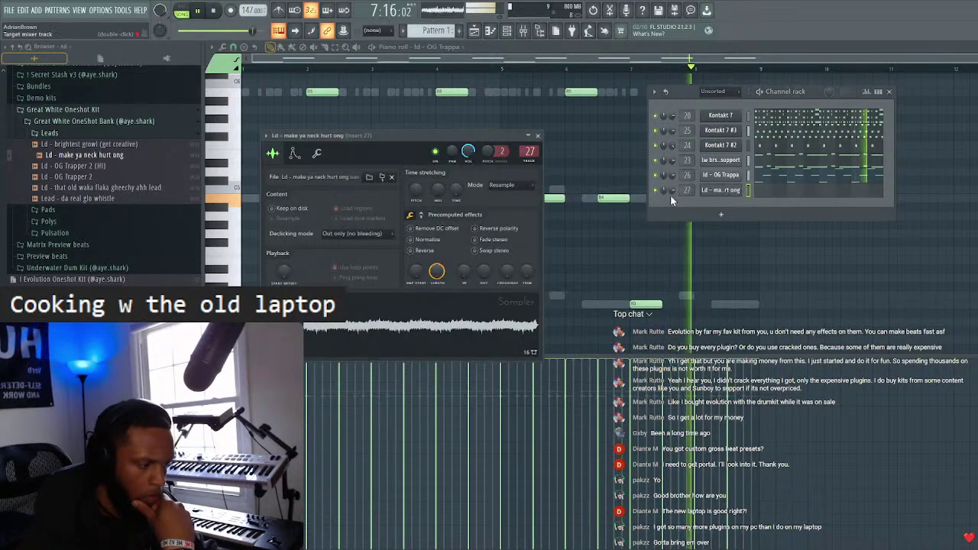
{"action": "left_click", "coordinate": [420, 215]}
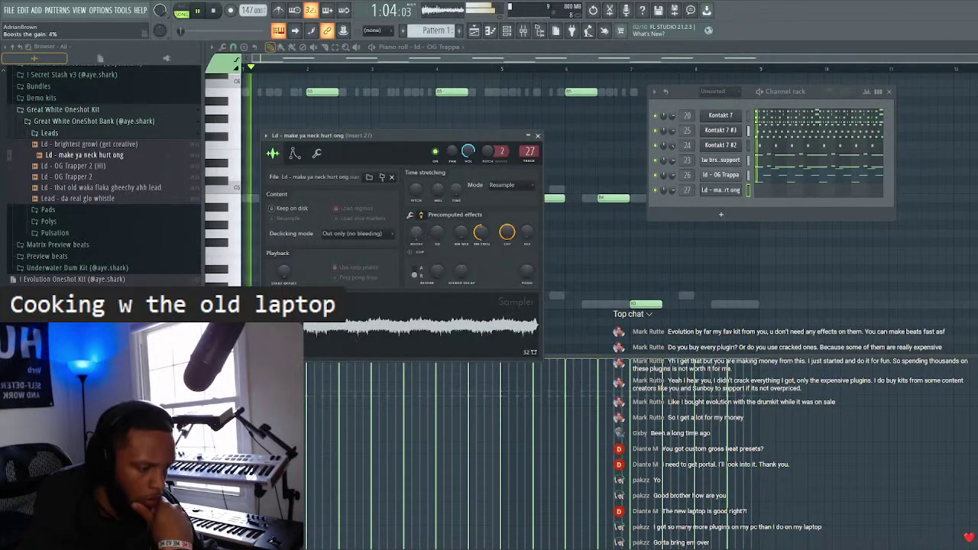
{"action": "left_click", "coordinate": [294, 153]}
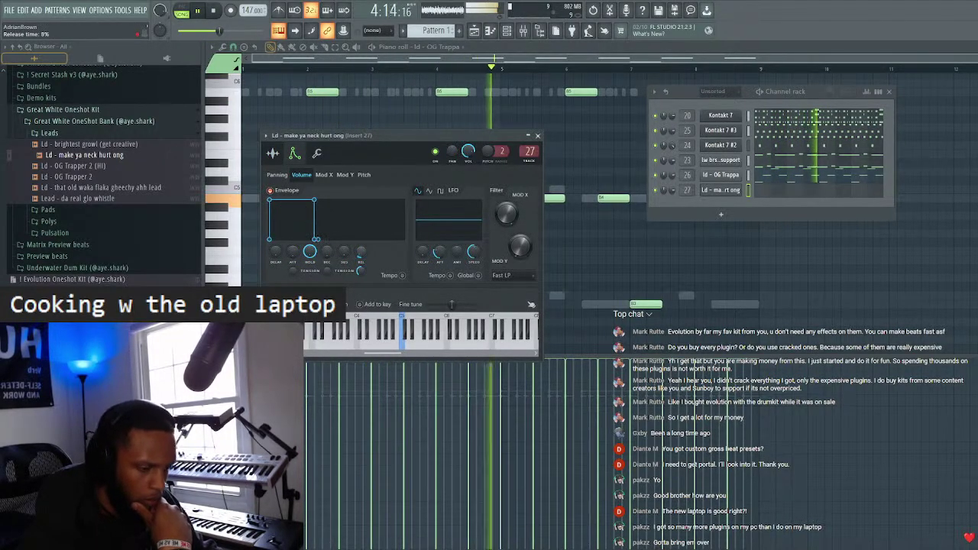
{"action": "left_click", "coordinate": [273, 153]}
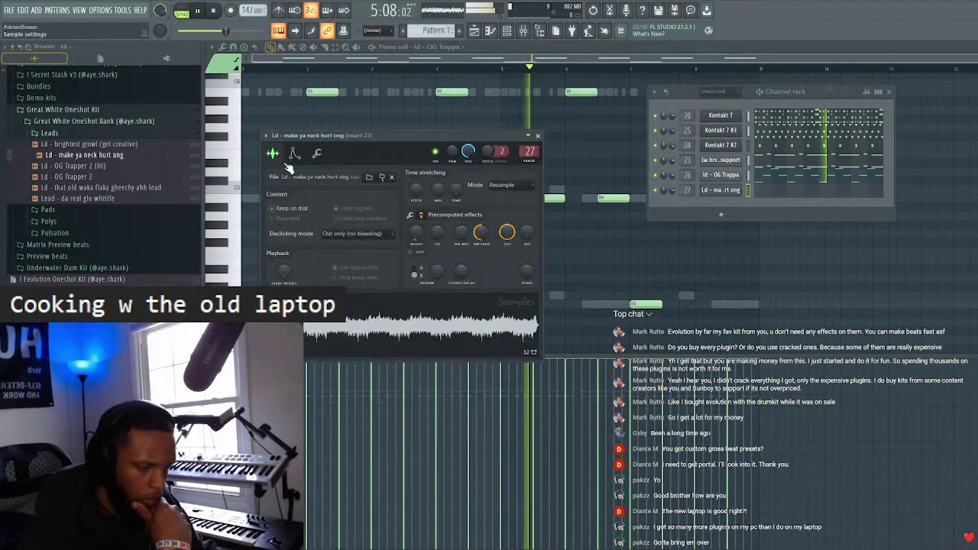
{"action": "left_click", "coordinate": [410, 215]}
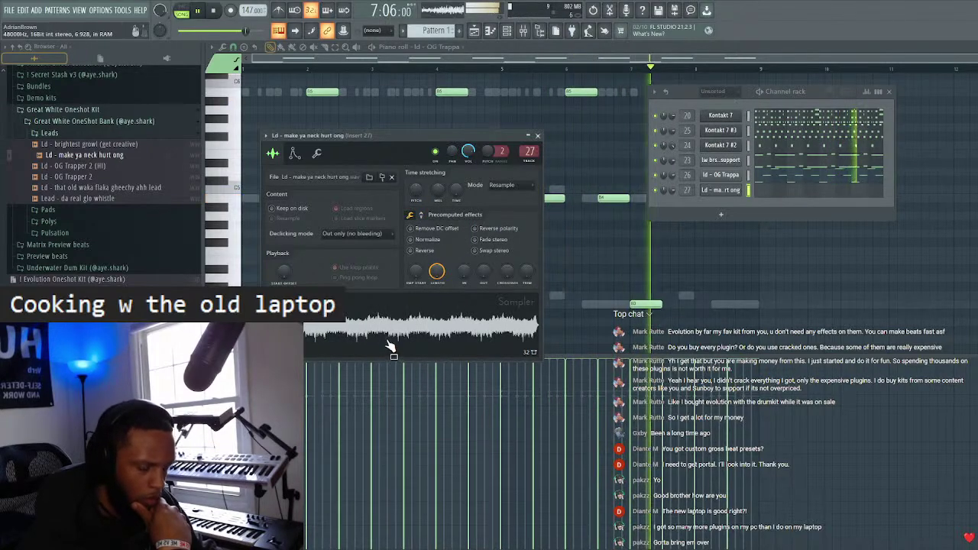
{"action": "left_click", "coordinate": [538, 136]}
- Write a half-bar C5 midway through bar 1 and a one-beat B4 at bar 2 for Ld - make ya neck hurt ong, duplicated across eight bars
{"action": "left_click", "coordinate": [457, 49]}
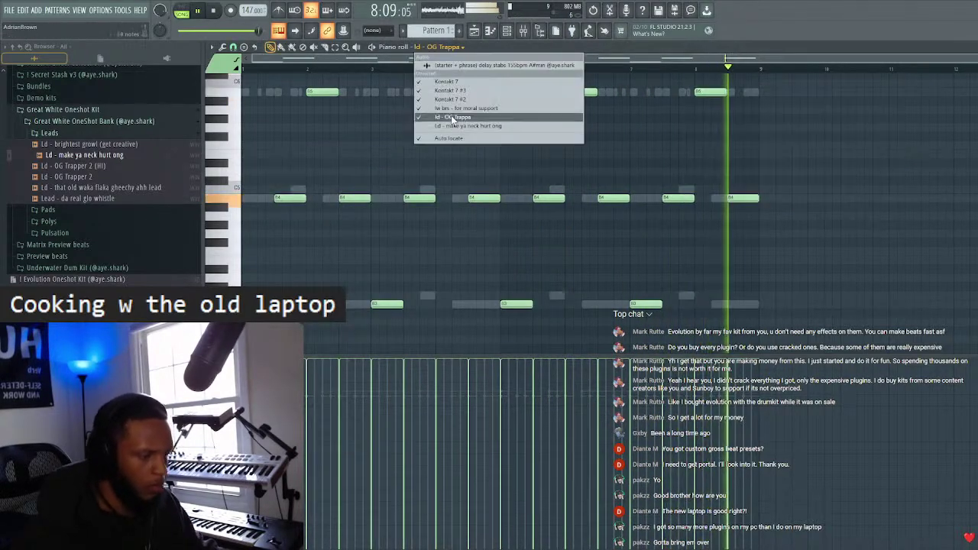
{"action": "left_click", "coordinate": [459, 127]}
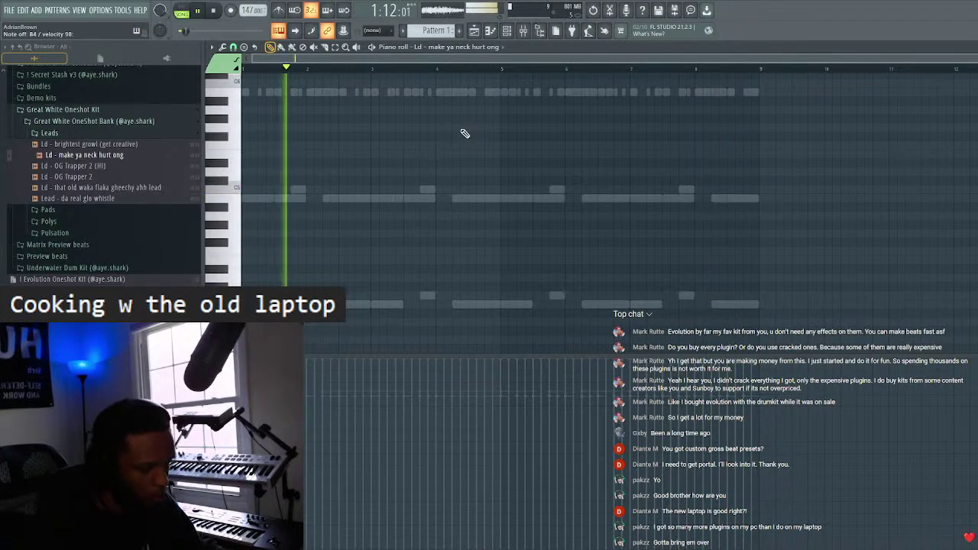
{"action": "key", "text": "space"}
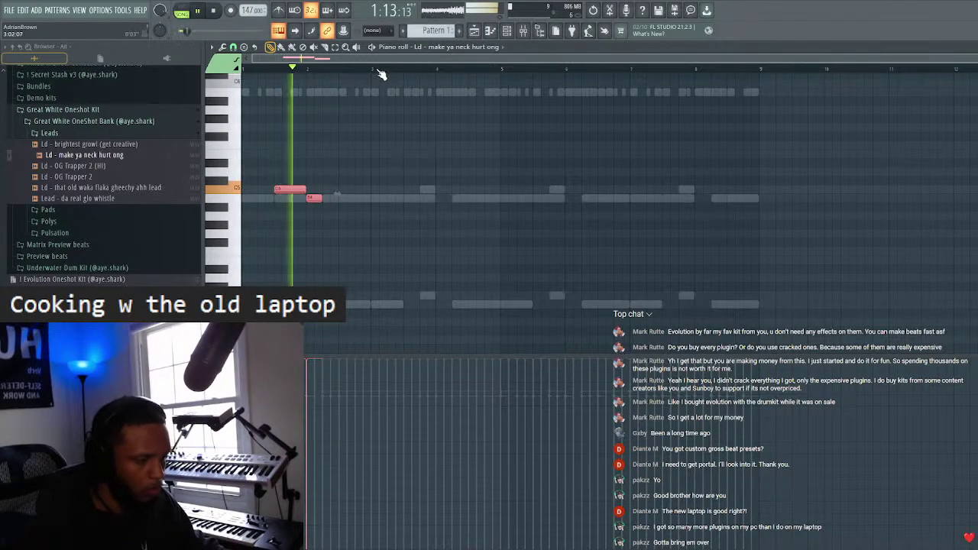
{"action": "key", "text": "ctrl+b"}
{"action": "key", "text": "ctrl+b"}
{"action": "key", "text": "ctrl+b"}
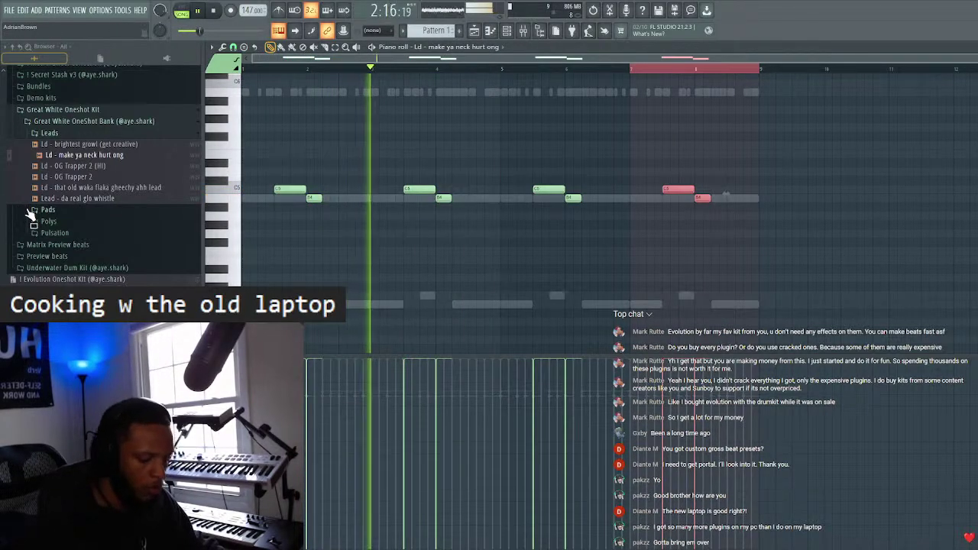
- Replace the repeats with a two-bar phrase that adds a half-bar C5 midway through its second bar, duplicated across eight bars
{"action": "left_click", "coordinate": [495, 164]}
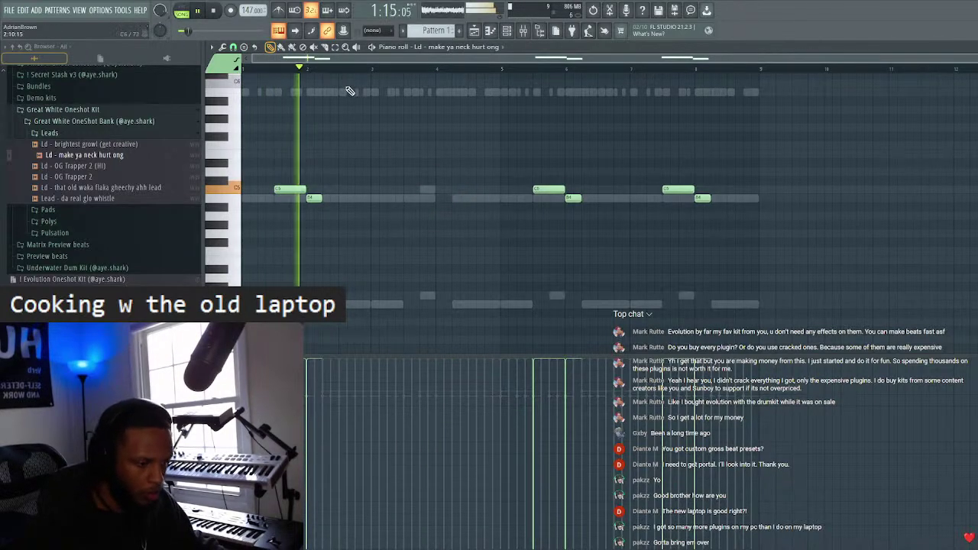
{"action": "left_click", "coordinate": [277, 189]}
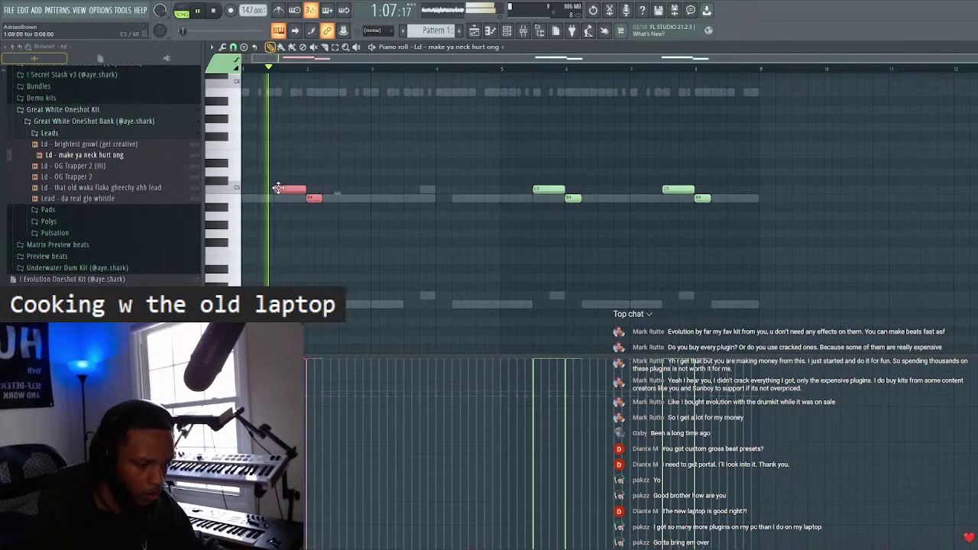
{"action": "left_click_drag", "start_coordinate": [334, 199], "coordinate": [350, 207]}
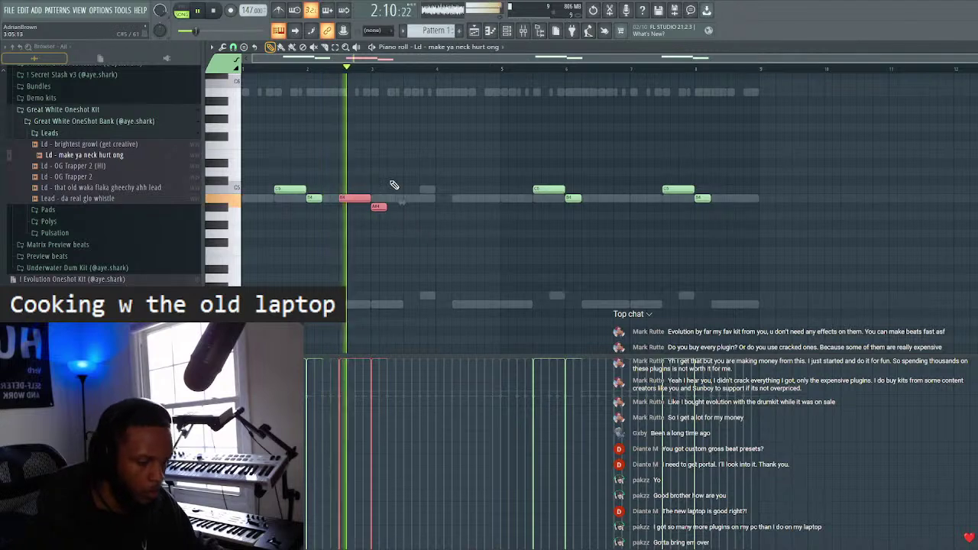
{"action": "left_click_drag", "start_coordinate": [785, 161], "coordinate": [530, 227]}
{"action": "key", "text": "Delete"}
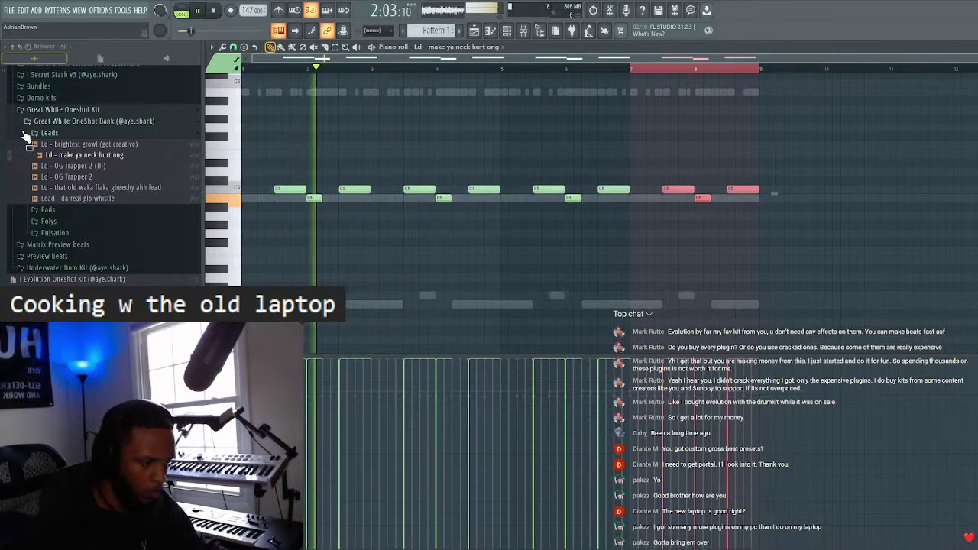
- Try adding one-beat B4 notes after the second C5 of the two-bar phrases
{"action": "left_click", "coordinate": [322, 169]}
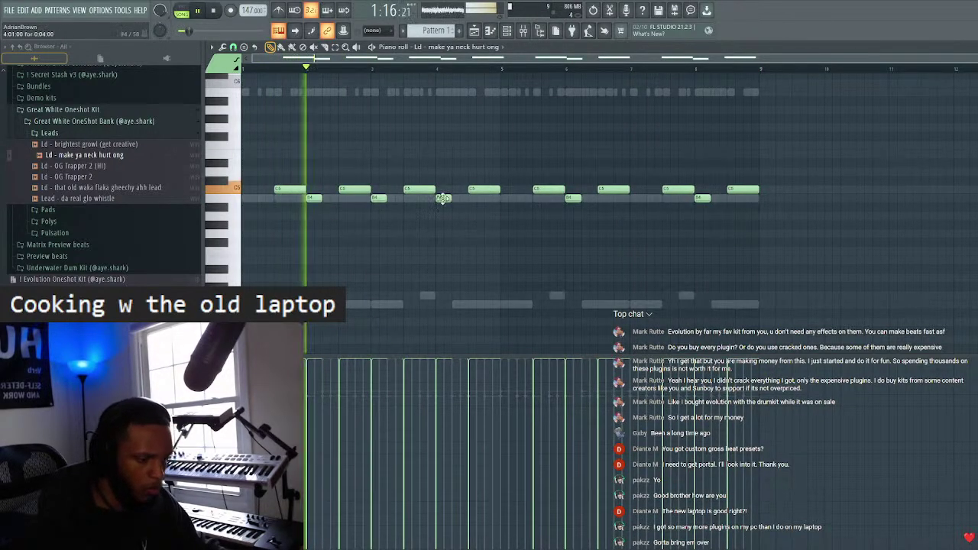
{"action": "left_click", "coordinate": [502, 198]}
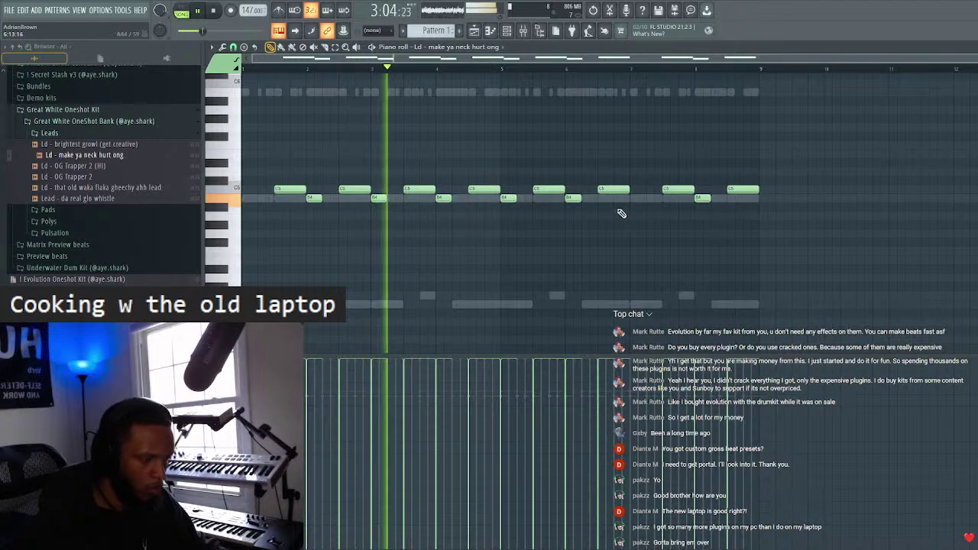
{"action": "right_click", "coordinate": [510, 198]}
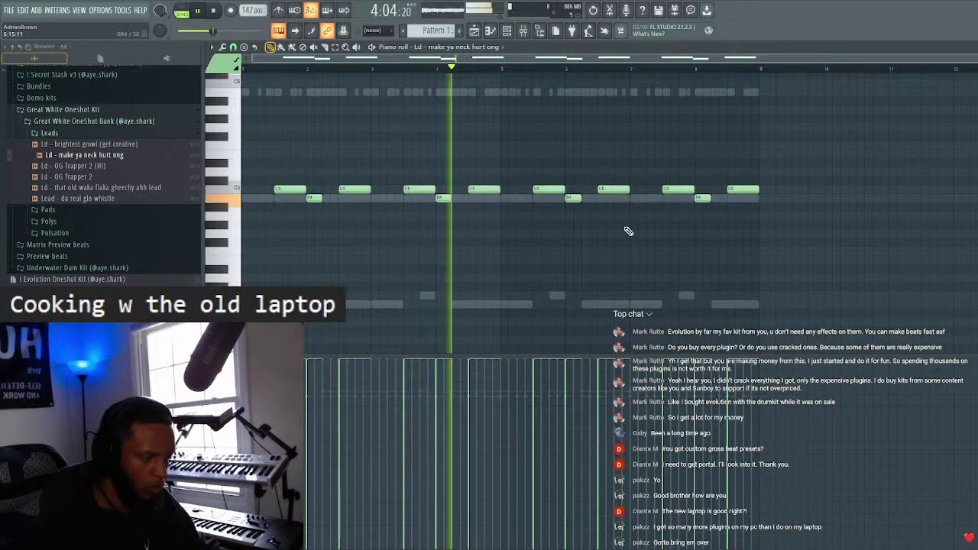
- Set the Ld - make ya neck hurt ong channel's volume to about 69% and pan it about 6% left
{"action": "key", "text": "F6"}
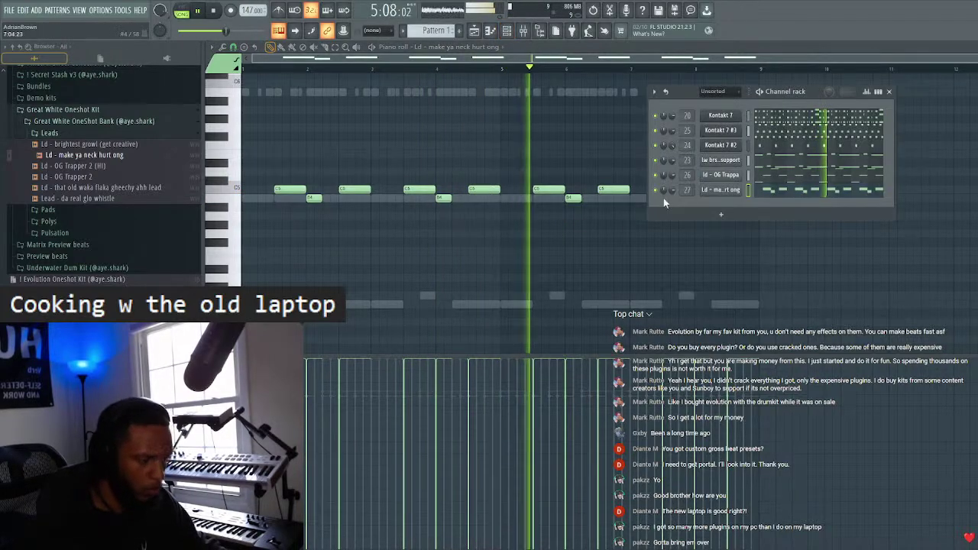
{"action": "scroll", "coordinate": [671, 189], "scroll_direction": "down", "scroll_amount": 3}
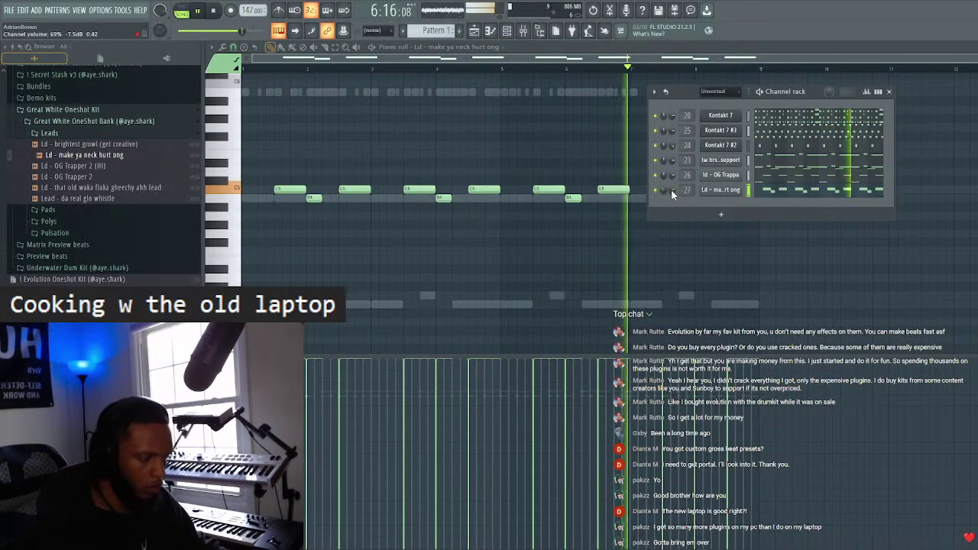
{"action": "left_click", "coordinate": [889, 91]}
{"action": "key", "text": "F6"}
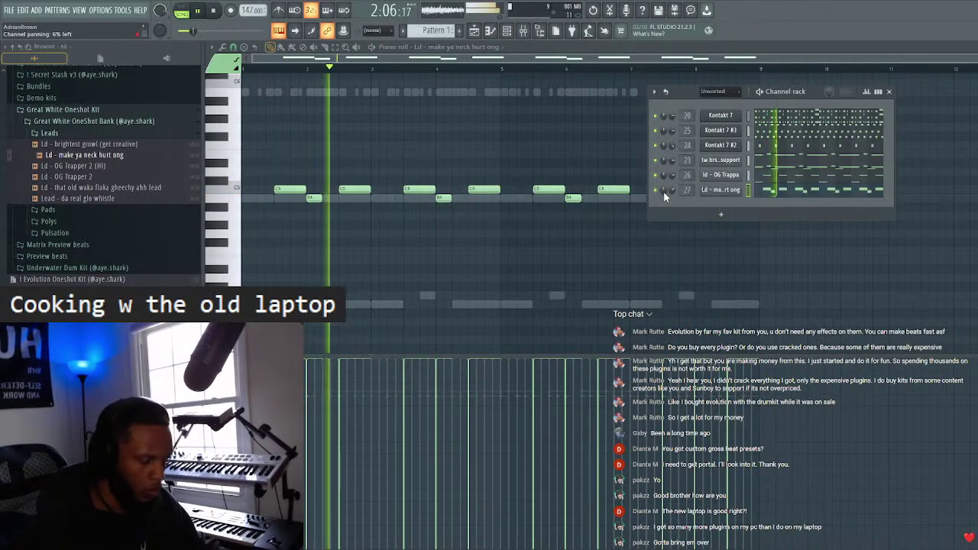
{"action": "left_click", "coordinate": [888, 92]}
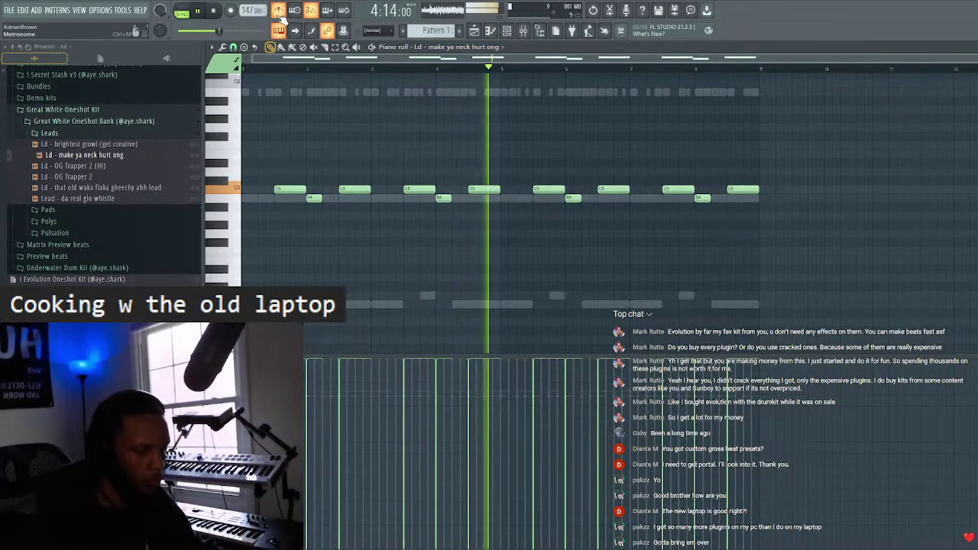
- Set the project tempo to 148 BPM with the metronome on and check the clips' length in the playlist
{"action": "scroll", "coordinate": [253, 17], "scroll_direction": "up", "scroll_amount": 1}
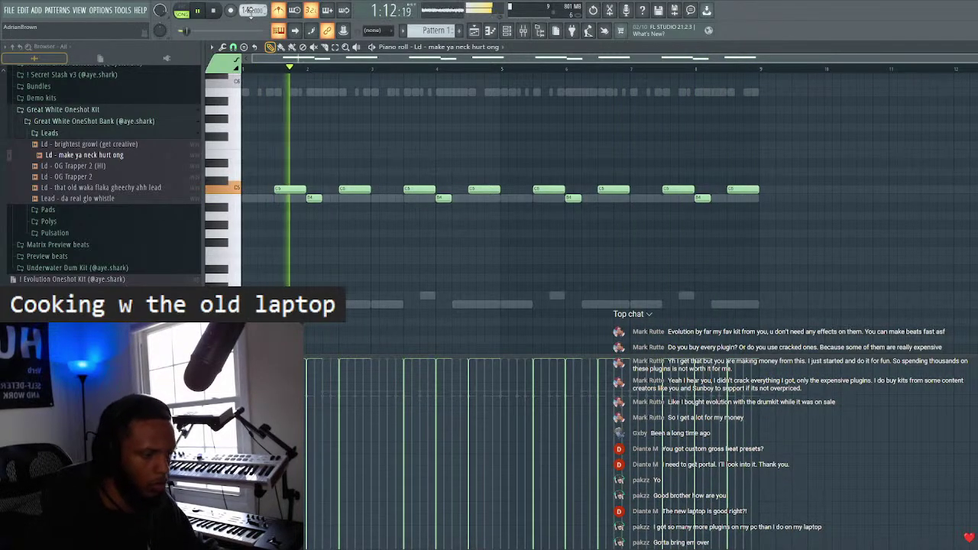
{"action": "left_click", "coordinate": [293, 29]}
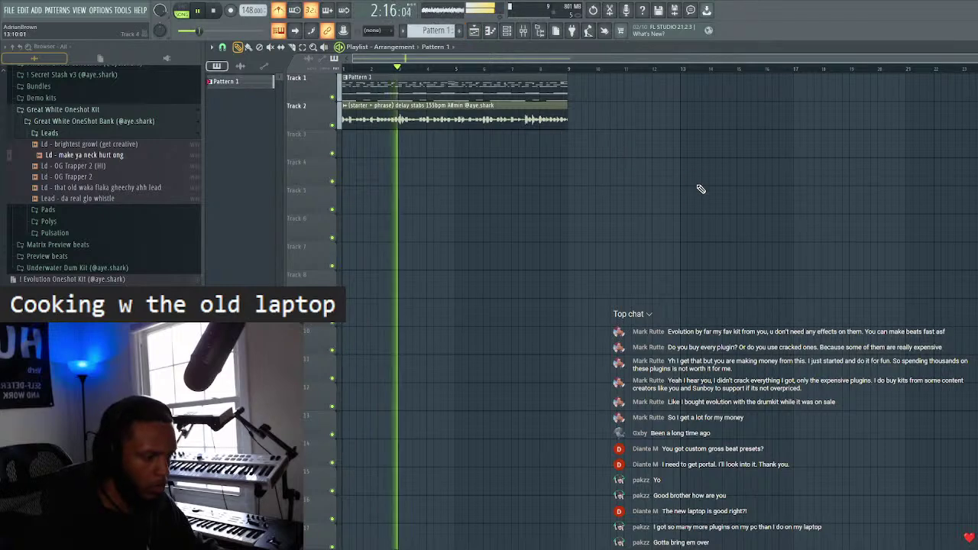
{"action": "scroll", "coordinate": [570, 71], "scroll_direction": "up", "scroll_amount": 2}
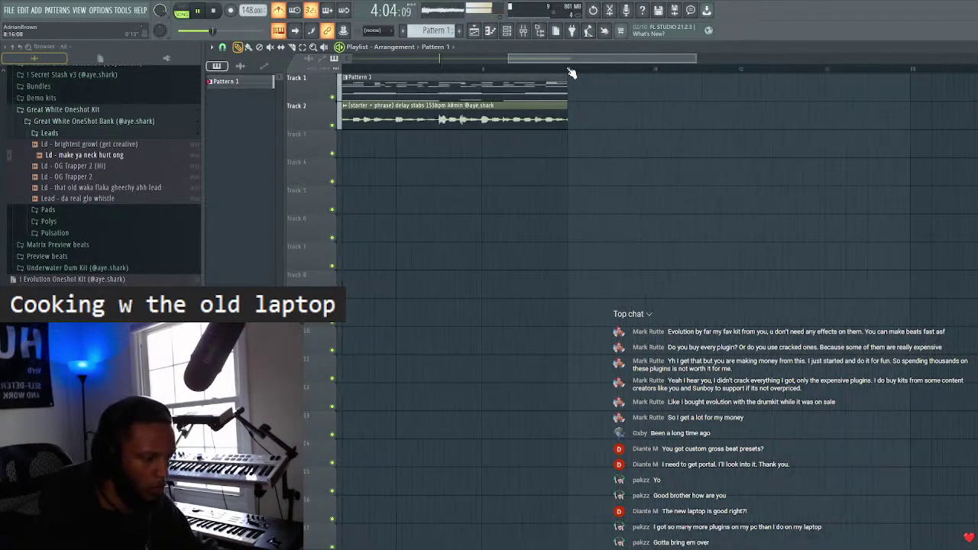
{"action": "scroll", "coordinate": [569, 71], "scroll_direction": "down", "scroll_amount": 2}
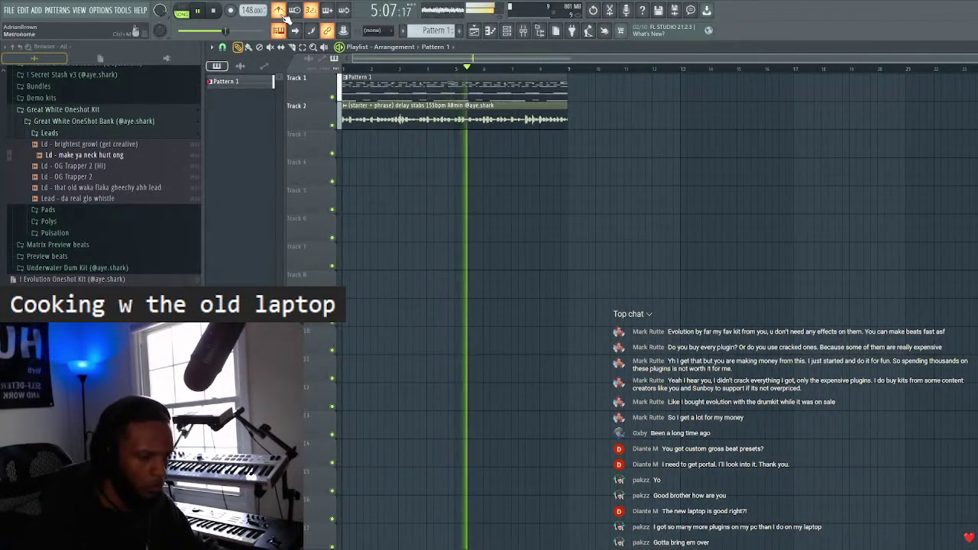
- Move the delay stabs audio clip down to Track 12 and split Pattern 1 by channel
{"action": "left_click_drag", "start_coordinate": [411, 123], "coordinate": [411, 402]}
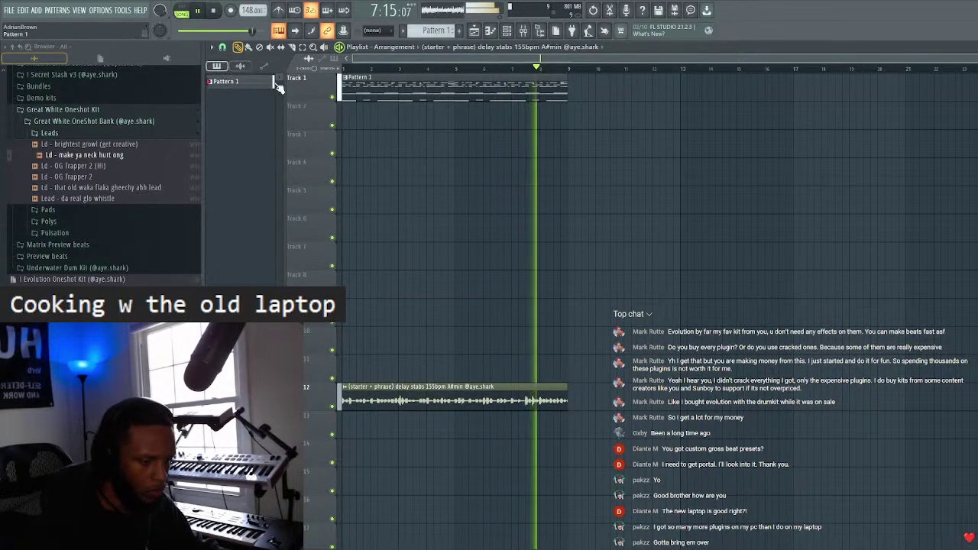
{"action": "left_click", "coordinate": [217, 66]}
{"action": "right_click", "coordinate": [229, 81]}
{"action": "left_click", "coordinate": [277, 247]}
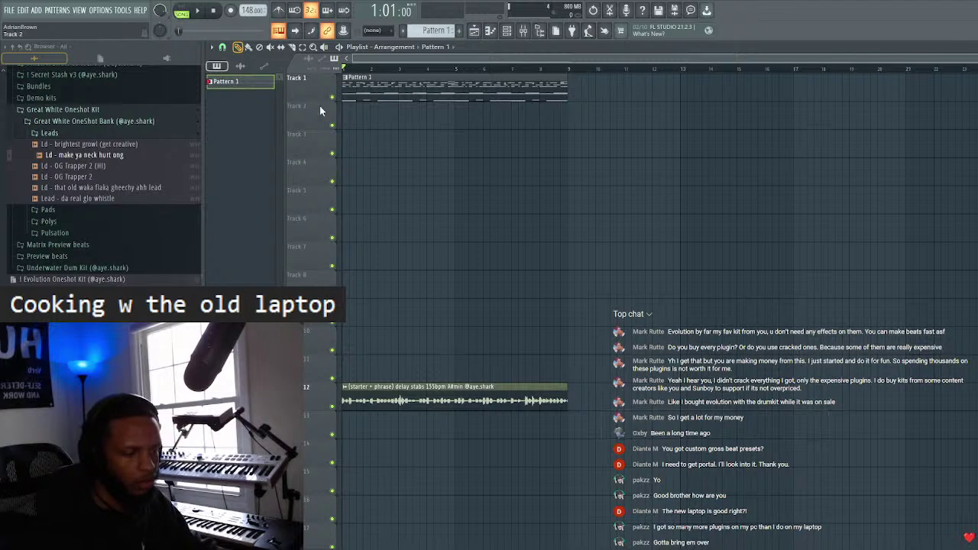
{"action": "right_click", "coordinate": [227, 77]}
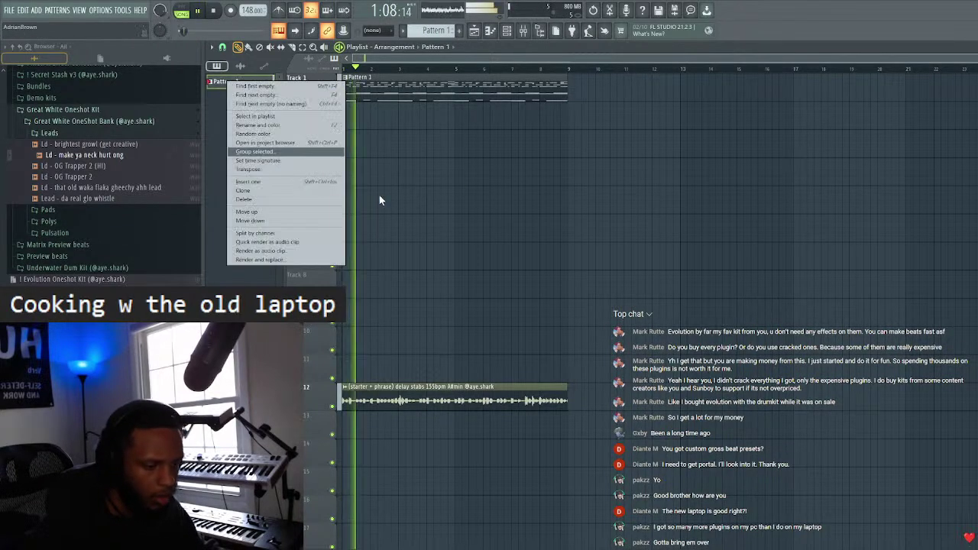
{"action": "left_click", "coordinate": [287, 231]}
- Reorder the split clips on Tracks 1 to 6 as Kontakt 7, Kontakt 7 #3, Kontakt 7 #2, lw brs, OG Trappa and make ya neck hurt ong
{"action": "left_click_drag", "start_coordinate": [398, 88], "coordinate": [402, 190]}
{"action": "left_click_drag", "start_coordinate": [394, 189], "coordinate": [412, 188]}
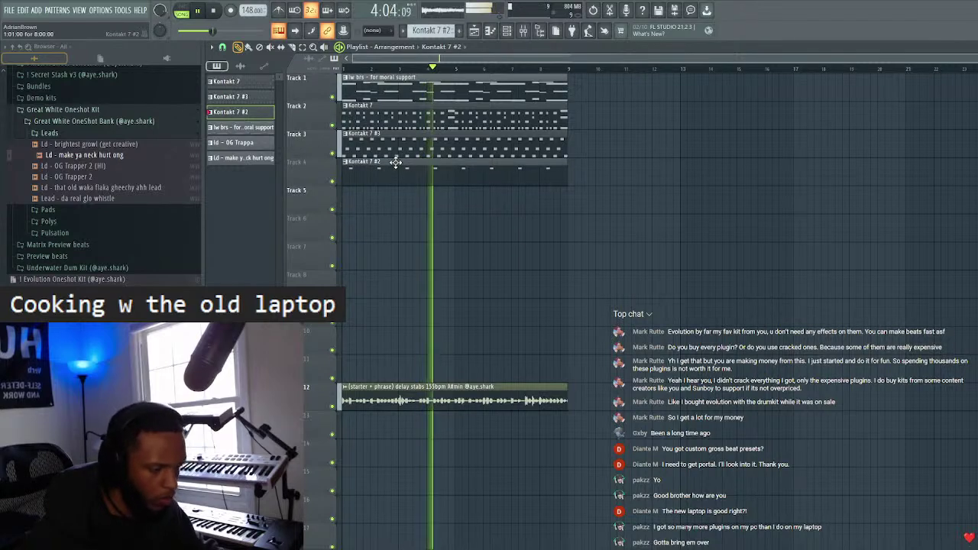
{"action": "left_click_drag", "start_coordinate": [378, 78], "coordinate": [400, 241]}
{"action": "left_click_drag", "start_coordinate": [568, 98], "coordinate": [399, 268]}
{"action": "key", "text": "shift+Up"}
{"action": "left_click", "coordinate": [453, 298]}
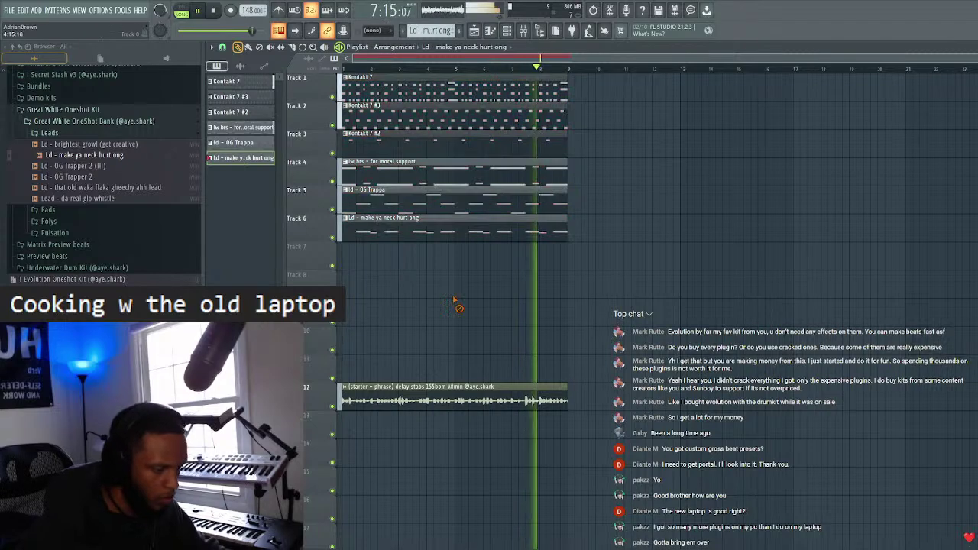
- Shorten all the B4 notes in the Ld - make ya neck hurt ong pattern to about half a beat
{"action": "double_click", "coordinate": [440, 224]}
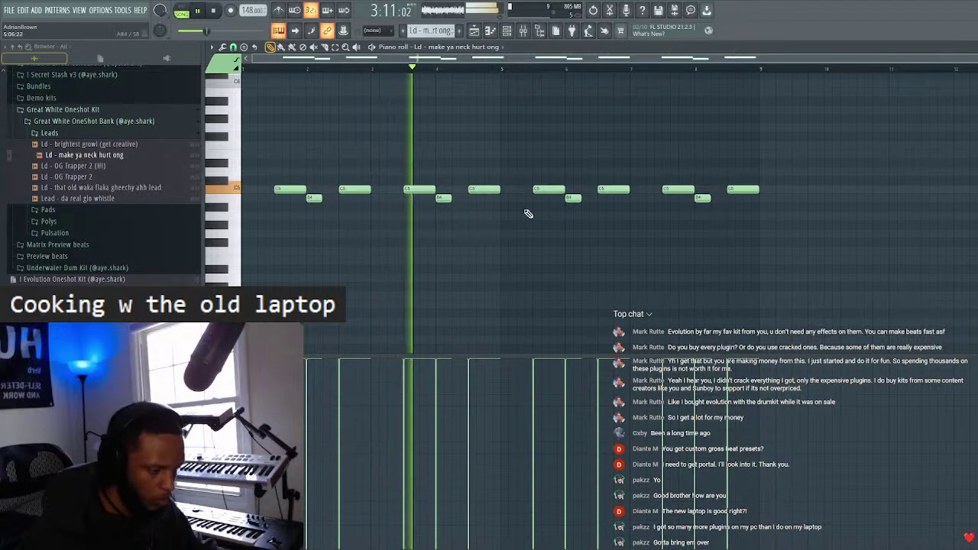
{"action": "left_click_drag", "start_coordinate": [744, 201], "coordinate": [309, 212]}
{"action": "left_click", "coordinate": [373, 225]}
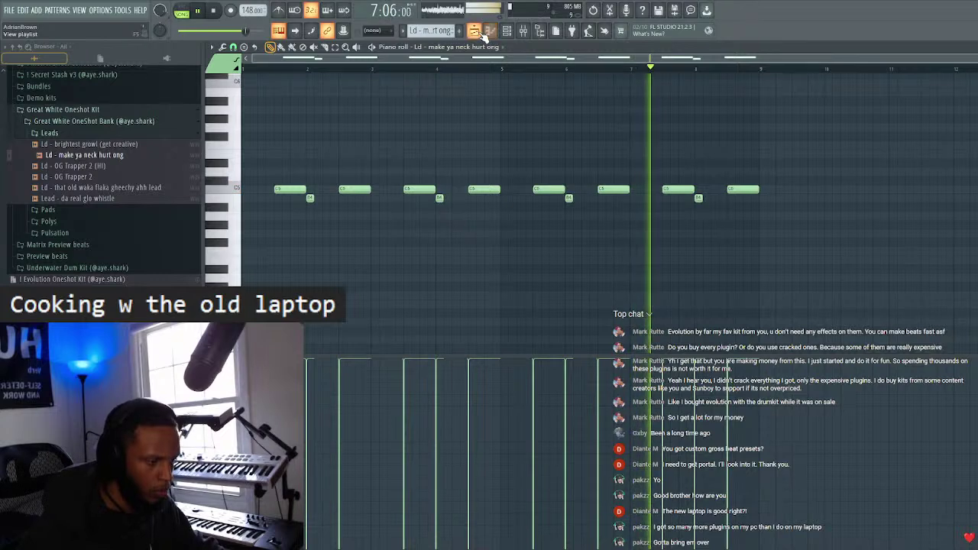
- Move the delay stabs audio clip in the playlist up from Track 12 to Track 7
{"action": "key", "text": "F5"}
{"action": "left_click_drag", "start_coordinate": [594, 323], "coordinate": [539, 436]}
{"action": "key", "text": "shift+Up"}
{"action": "key", "text": "shift+Up"}
{"action": "key", "text": "shift+Up"}
{"action": "key", "text": "shift+Up"}
{"action": "key", "text": "shift+Up"}
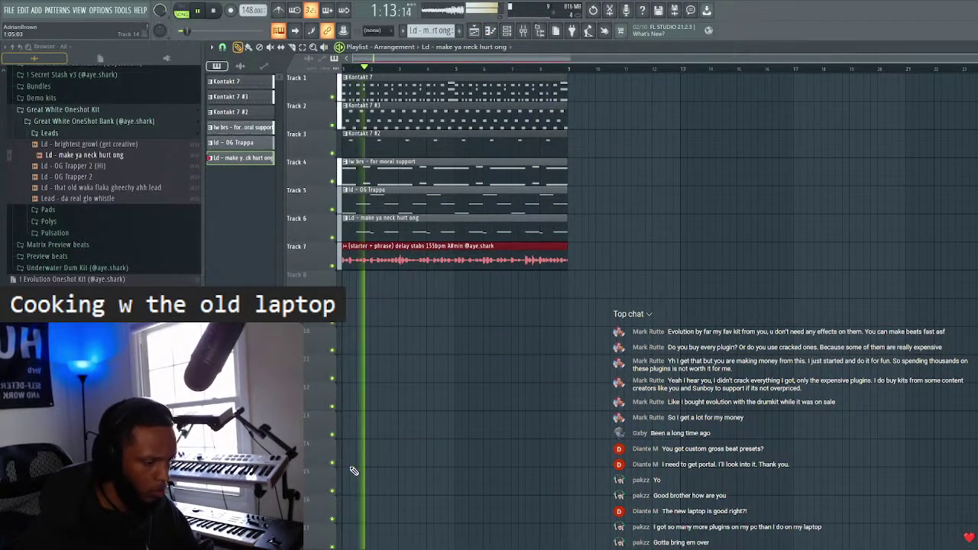
- Duplicate the clips on all seven tracks three times to fill 32 bars, and delete the first Ld - make ya neck hurt ong clip
{"action": "left_click_drag", "start_coordinate": [624, 74], "coordinate": [343, 296]}
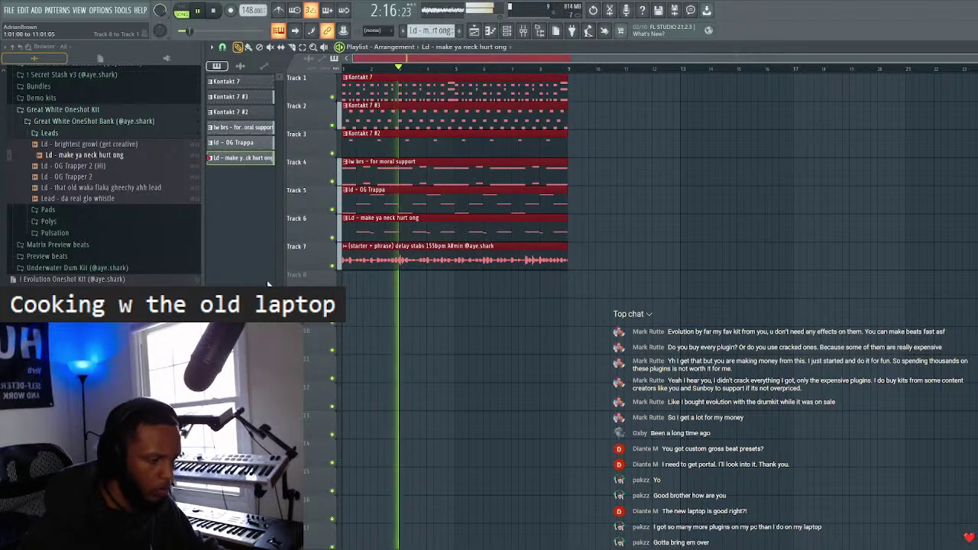
{"action": "key", "text": "ctrl+b"}
{"action": "key", "text": "ctrl+b"}
{"action": "key", "text": "ctrl+b"}
{"action": "left_click", "coordinate": [569, 309]}
{"action": "right_click", "coordinate": [425, 220]}
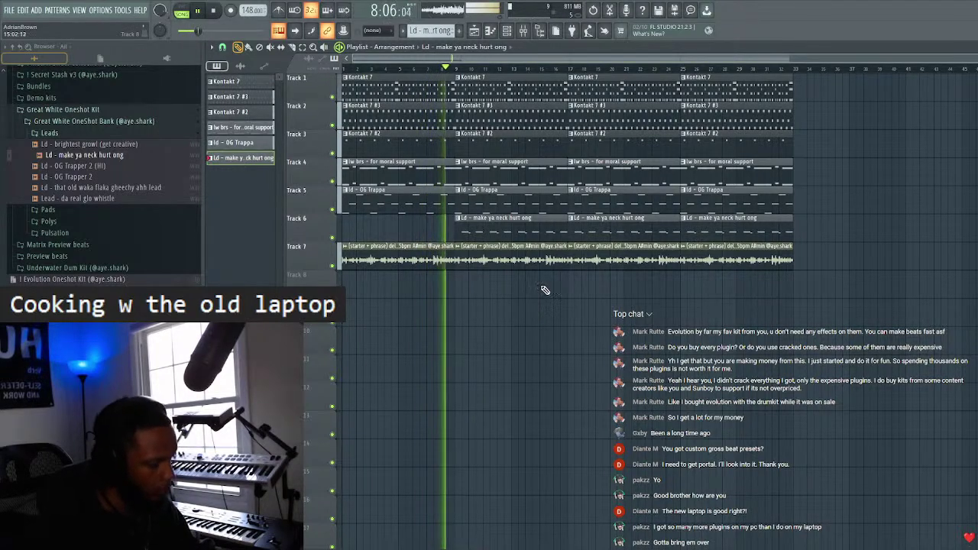
- Look at the channel settings of the delay stabs audio clip on Track 7
{"action": "left_click", "coordinate": [608, 260]}
{"action": "double_click", "coordinate": [608, 260]}
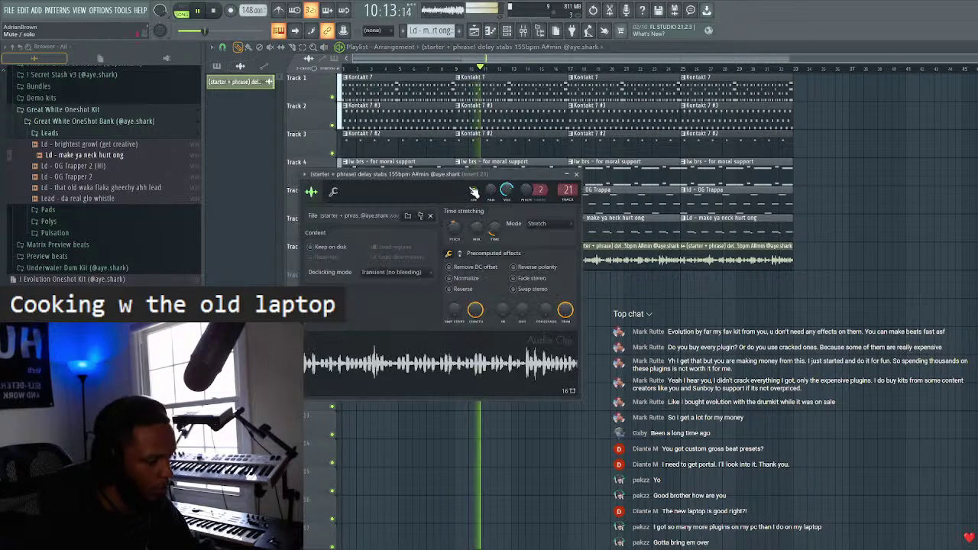
{"action": "left_click", "coordinate": [577, 175]}
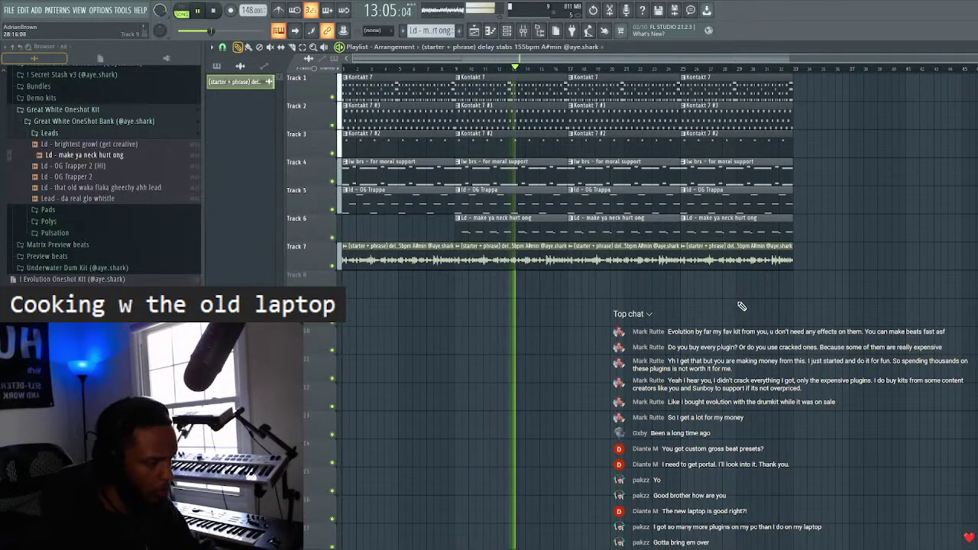
- Delete the third Ld - OG Trappa clip and the last two Ld - make ya neck hurt ong clips from the arrangement
{"action": "right_click", "coordinate": [625, 203]}
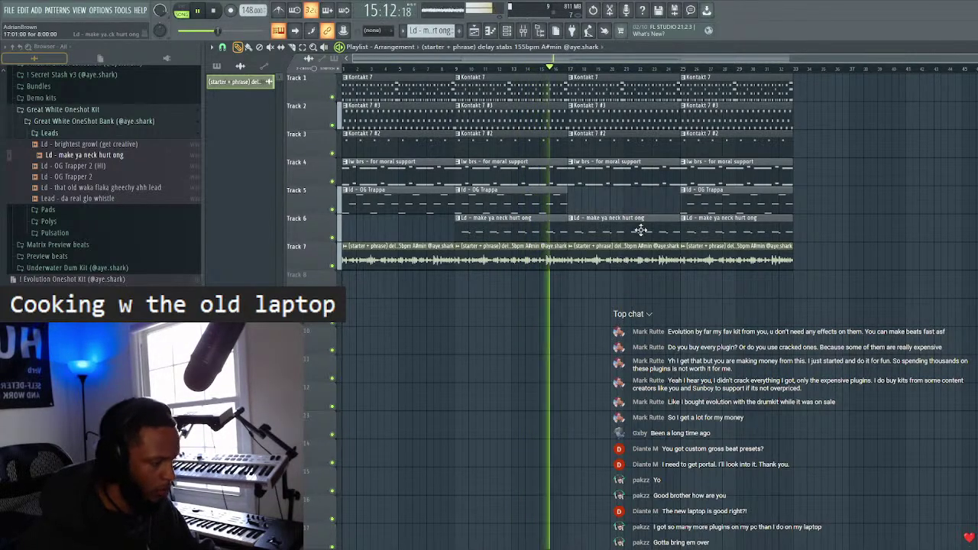
{"action": "right_click", "coordinate": [638, 229]}
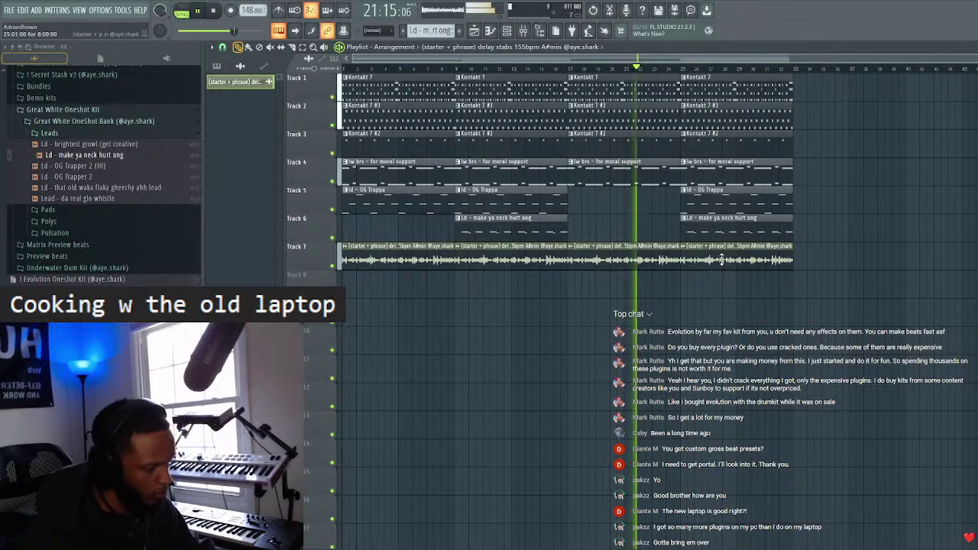
{"action": "right_click", "coordinate": [752, 223]}
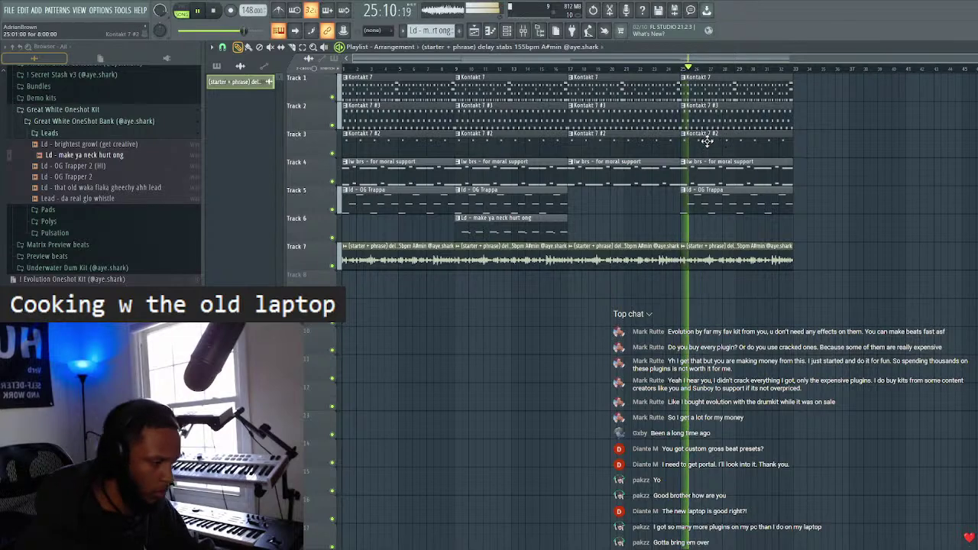
- Duplicate the first 16 bars of clips on Tracks 2 to 7 into bars 33 to 48
{"action": "left_click_drag", "start_coordinate": [533, 100], "coordinate": [411, 235]}
{"action": "key", "text": "ctrl+b"}
{"action": "key", "text": "ctrl+d"}
{"action": "scroll", "coordinate": [901, 138], "scroll_direction": "down", "scroll_amount": 3}
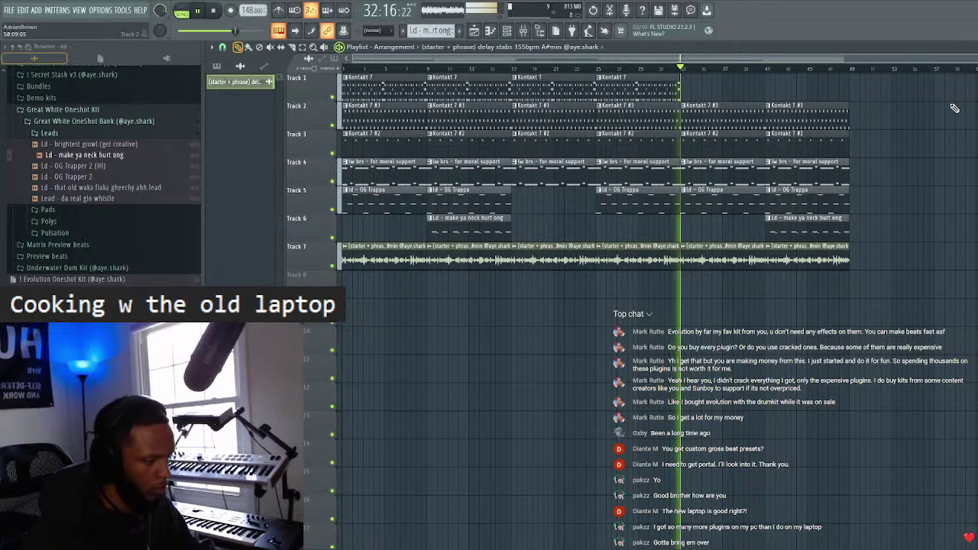
- Place isolated copies of the Kontakt 7, Kontakt 7 #3 and Kontakt 7 #2 clips at bars 51, 61 and 71 on their own tracks
{"action": "left_click_drag", "start_coordinate": [624, 79], "coordinate": [904, 100]}
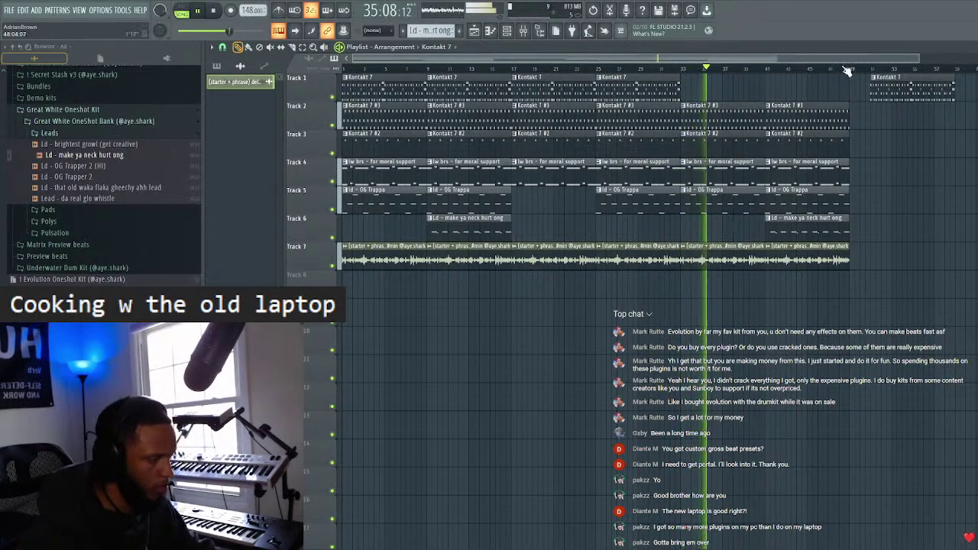
{"action": "scroll", "coordinate": [862, 61], "scroll_direction": "down", "scroll_amount": 2}
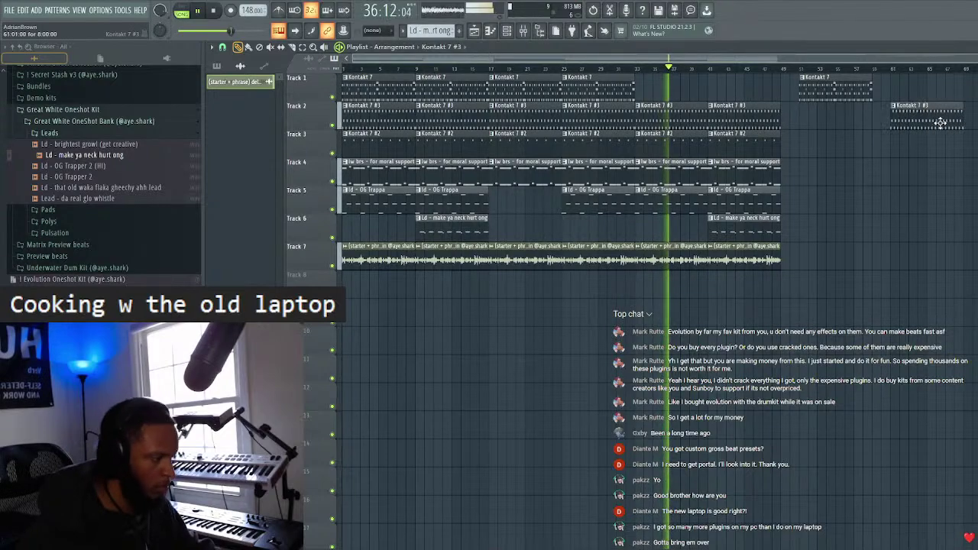
{"action": "scroll", "coordinate": [883, 164], "scroll_direction": "down", "scroll_amount": 2}
{"action": "left_click_drag", "start_coordinate": [696, 130], "coordinate": [917, 141]}
{"action": "scroll", "coordinate": [903, 69], "scroll_direction": "down", "scroll_amount": 1}
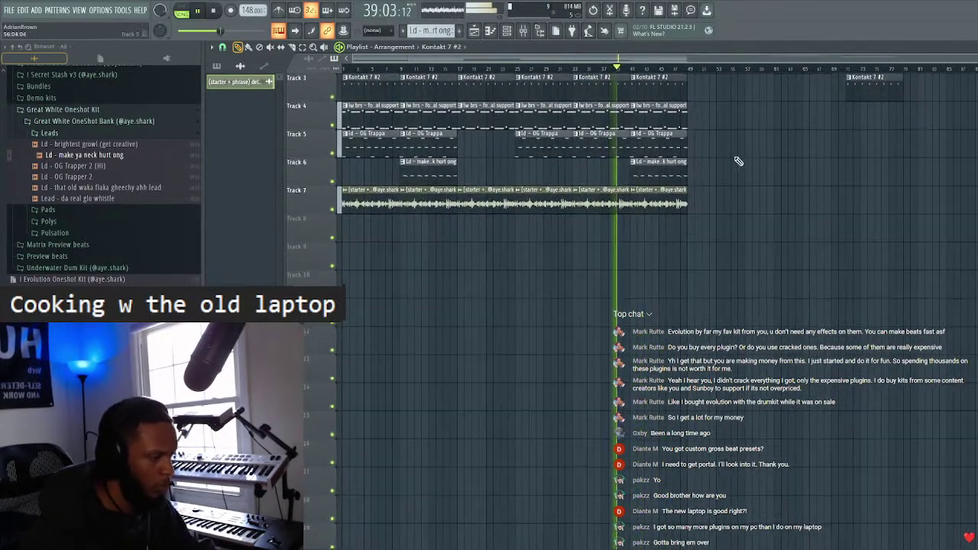
- Place isolated lw brs, OG Trappa, make ya neck hurt ong and delay stabs clips at bars 81, 91, 101 and 111, moving Track 6's bar-41 clip to bar 33
{"action": "left_click_drag", "start_coordinate": [802, 165], "coordinate": [946, 172]}
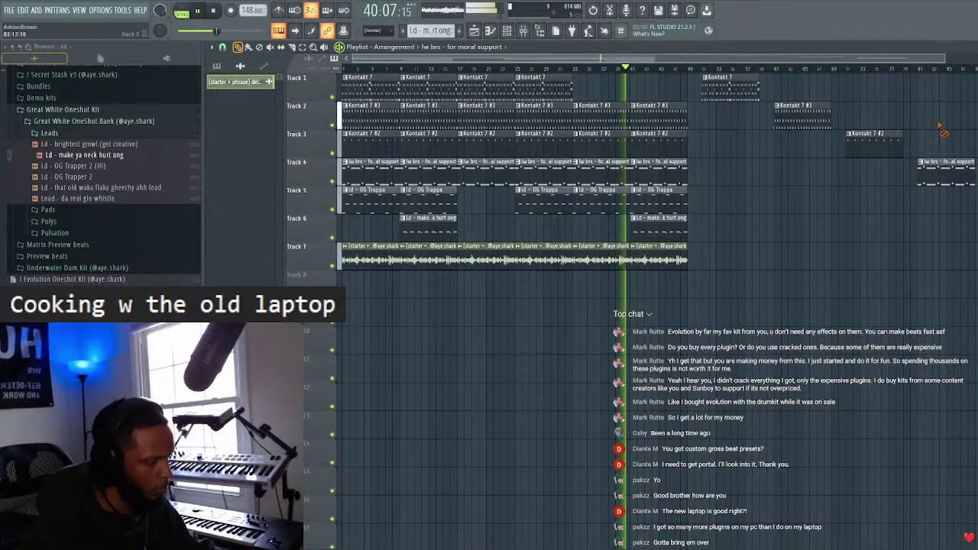
{"action": "scroll", "coordinate": [945, 127], "scroll_direction": "down", "scroll_amount": 2}
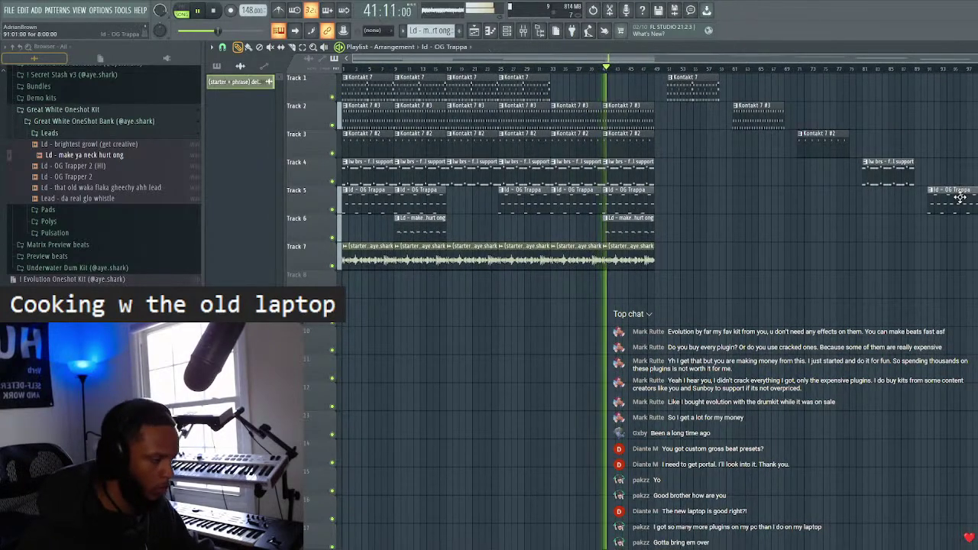
{"action": "scroll", "coordinate": [936, 77], "scroll_direction": "down", "scroll_amount": 1}
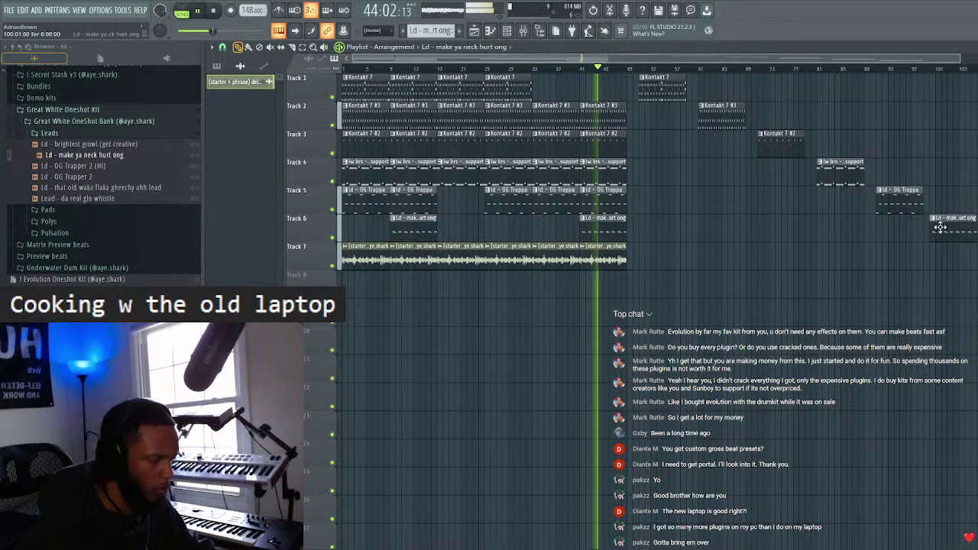
{"action": "left_click", "coordinate": [945, 227]}
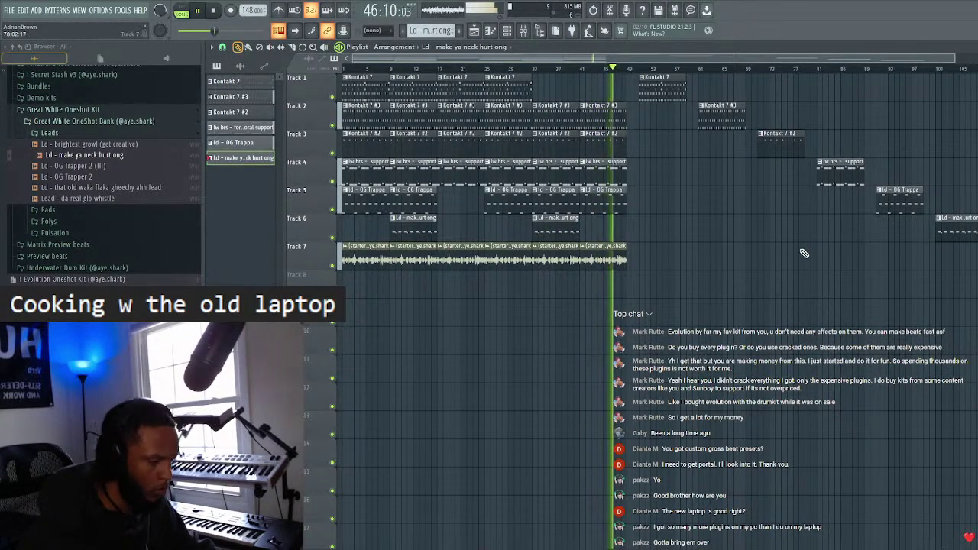
{"action": "left_click_drag", "start_coordinate": [703, 266], "coordinate": [966, 256]}
{"action": "scroll", "coordinate": [926, 71], "scroll_direction": "down", "scroll_amount": 2}
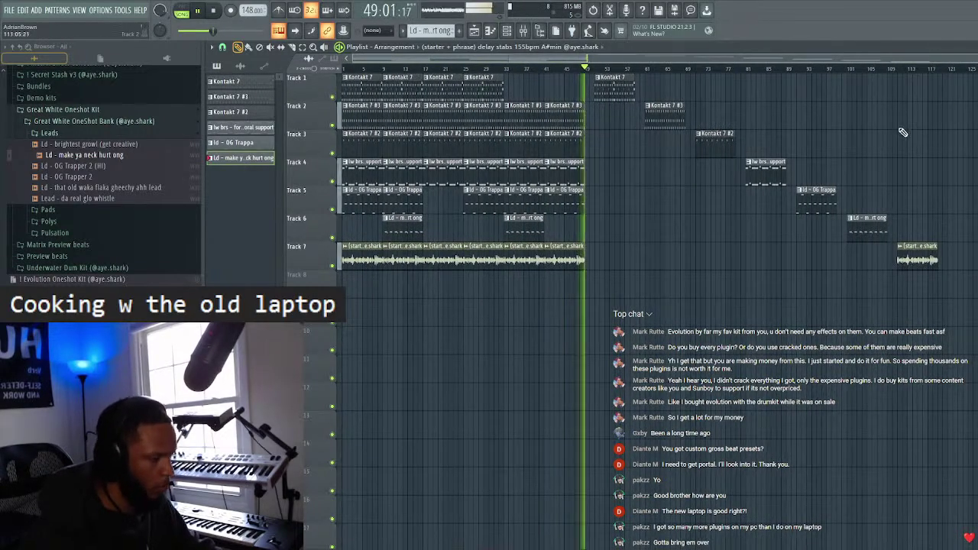
- In the lw brs pattern, cut the B notes at beat 4 of bar 4, raise the ends to C5 and C4, and repeat bars 1–4 over bars 5–8
{"action": "left_click", "coordinate": [545, 69]}
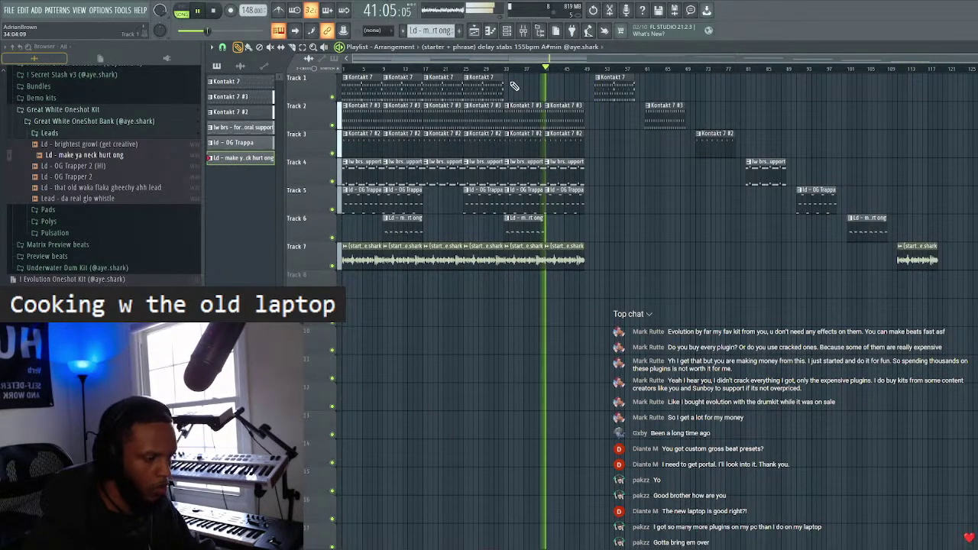
{"action": "left_click", "coordinate": [344, 68]}
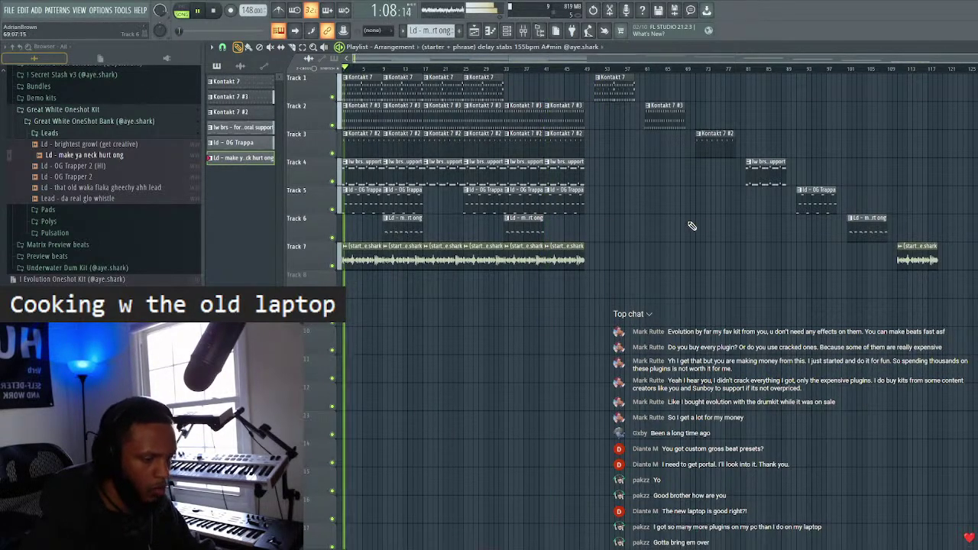
{"action": "double_click", "coordinate": [354, 170]}
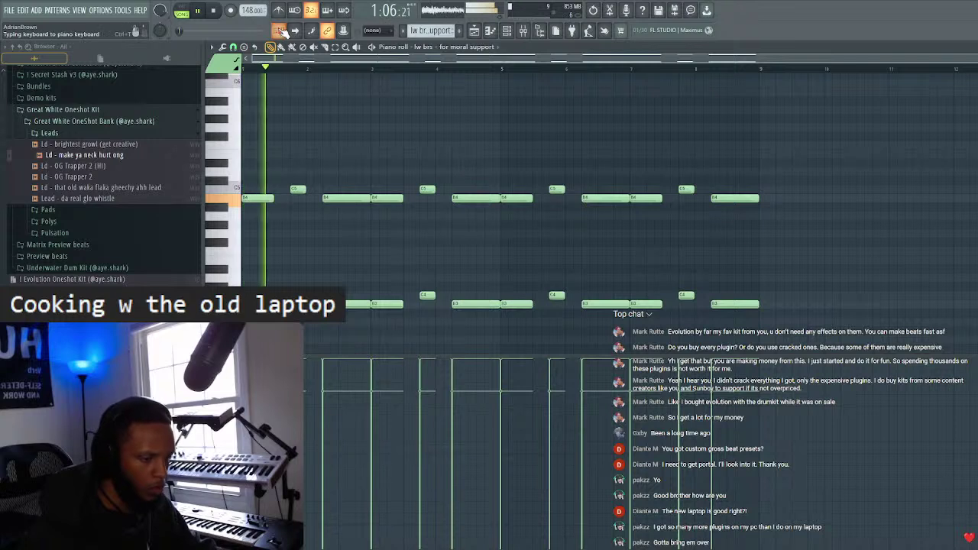
{"action": "left_click_drag", "start_coordinate": [491, 192], "coordinate": [489, 315]}
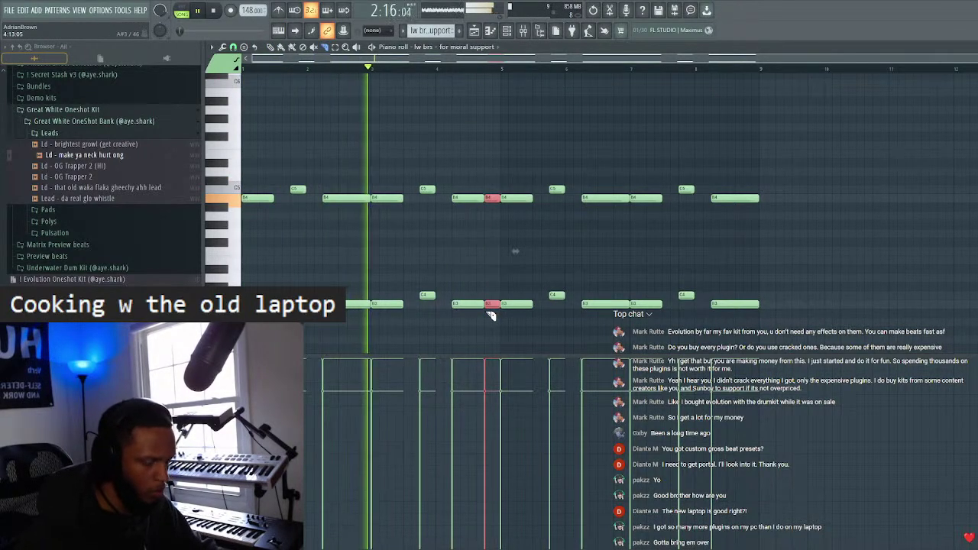
{"action": "key", "text": "shift+Up"}
{"action": "key", "text": "ctrl+d"}
{"action": "left_click_drag", "start_coordinate": [802, 158], "coordinate": [527, 336]}
{"action": "key", "text": "Delete"}
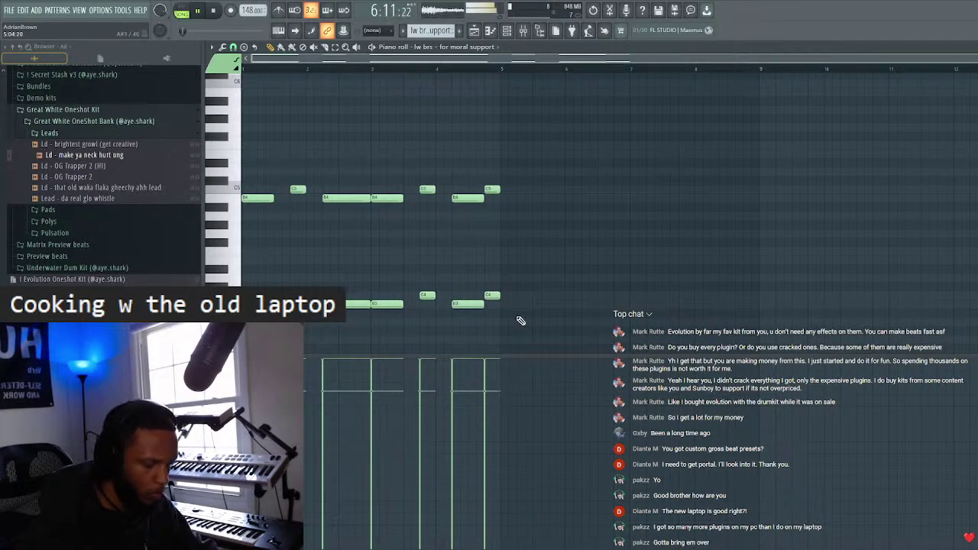
{"action": "key", "text": "ctrl+z"}
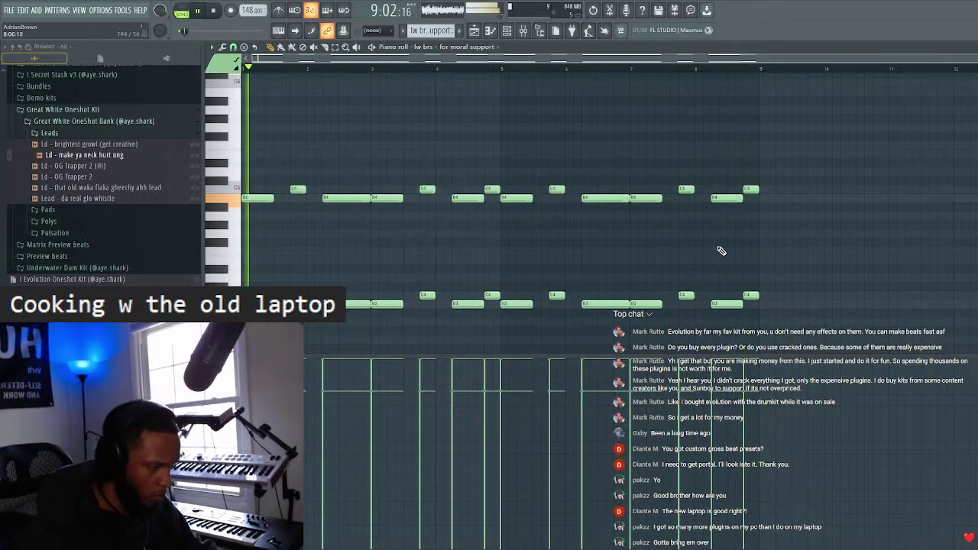
- Shorten the B4 and B3 notes before the closing C notes in bars 4 and 8 to about 1.5 beats, and return to the playlist
{"action": "left_click_drag", "start_coordinate": [452, 187], "coordinate": [483, 345]}
{"action": "left_click_drag", "start_coordinate": [727, 197], "coordinate": [720, 307]}
{"action": "left_click_drag", "start_coordinate": [484, 198], "coordinate": [475, 200]}
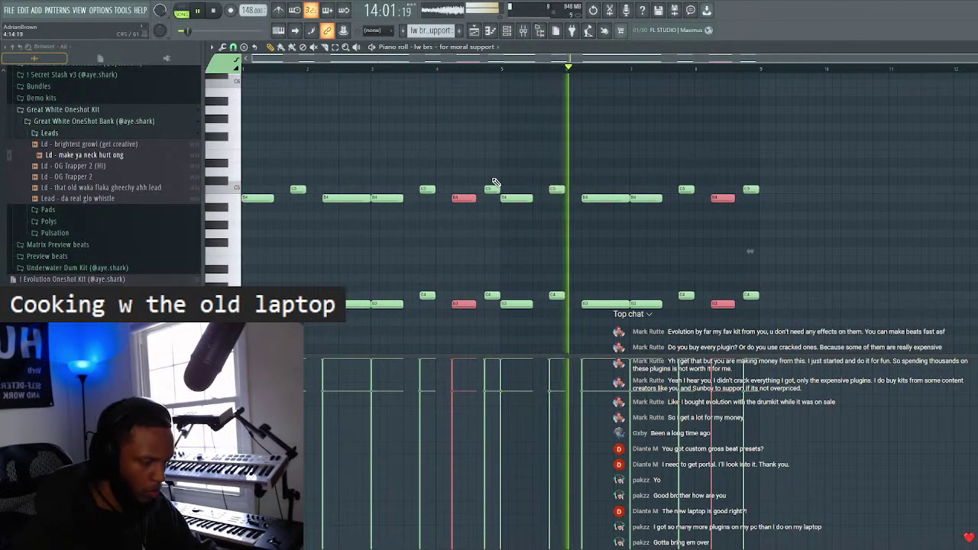
{"action": "left_click", "coordinate": [557, 88]}
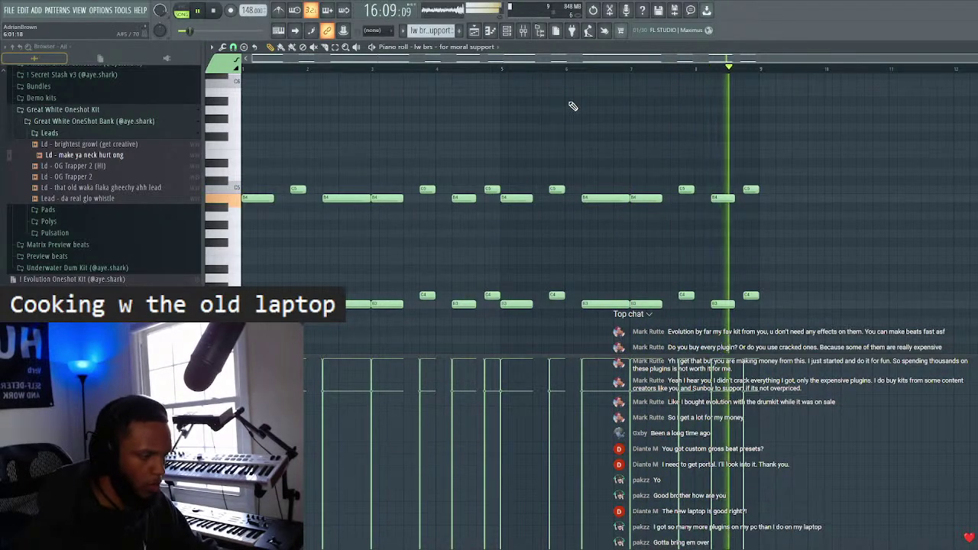
{"action": "key", "text": "F5"}
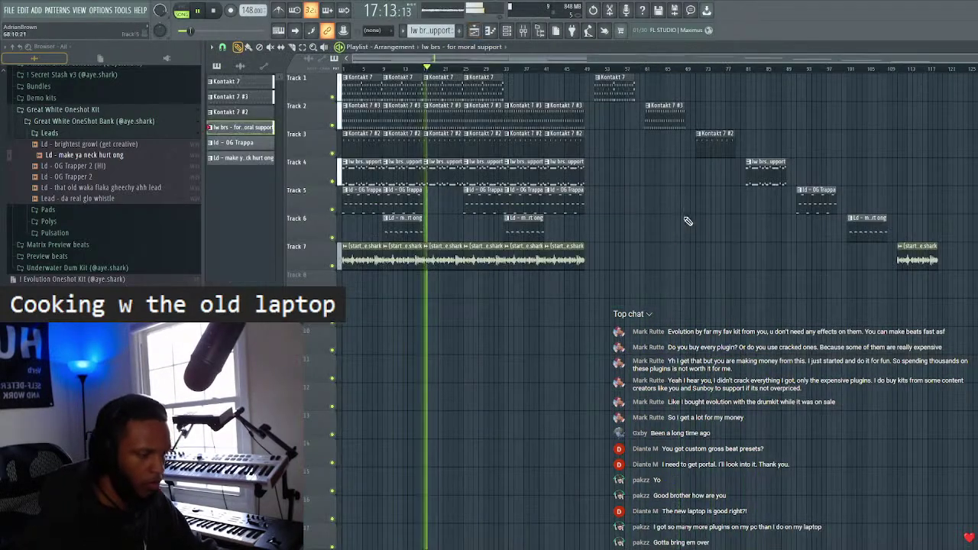
- Select all playlist clips and start an MP3 export into the Apr folder of 2024 On the ready Loops n starters
{"action": "left_click_drag", "start_coordinate": [947, 73], "coordinate": [340, 273]}
{"action": "key", "text": "space"}
{"action": "key", "text": "space"}
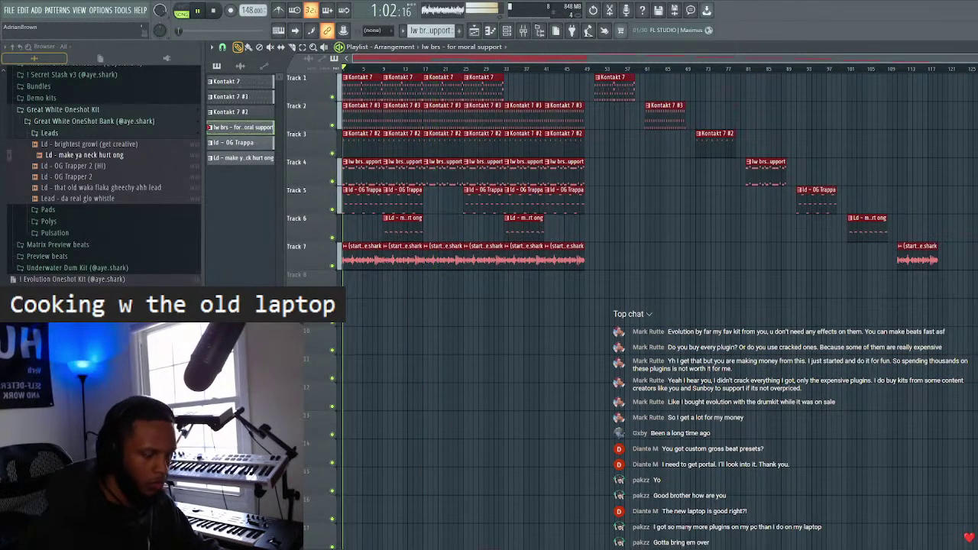
{"action": "key", "text": "ctrl+shift+r"}
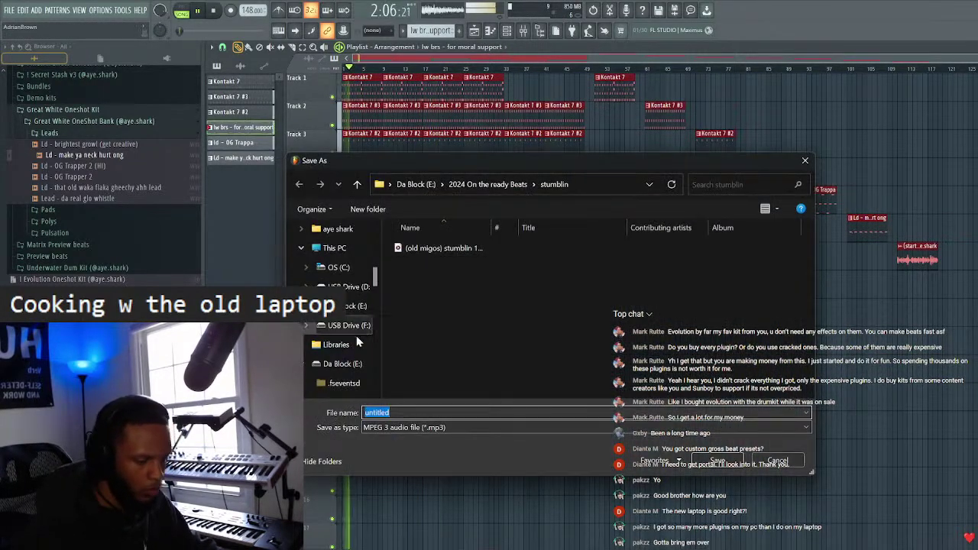
{"action": "left_click", "coordinate": [421, 186]}
{"action": "scroll", "coordinate": [481, 321], "scroll_direction": "down", "scroll_amount": 2}
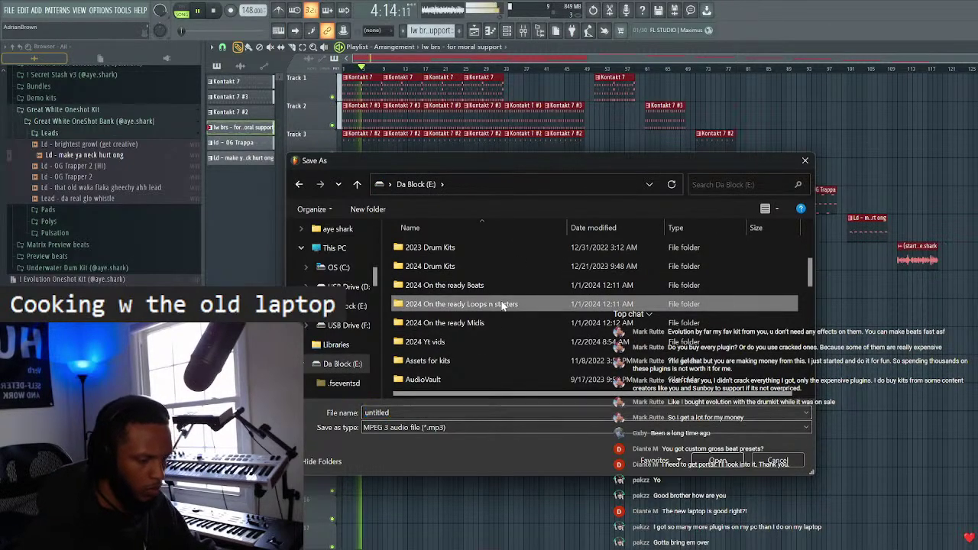
{"action": "double_click", "coordinate": [513, 305]}
{"action": "double_click", "coordinate": [440, 246]}
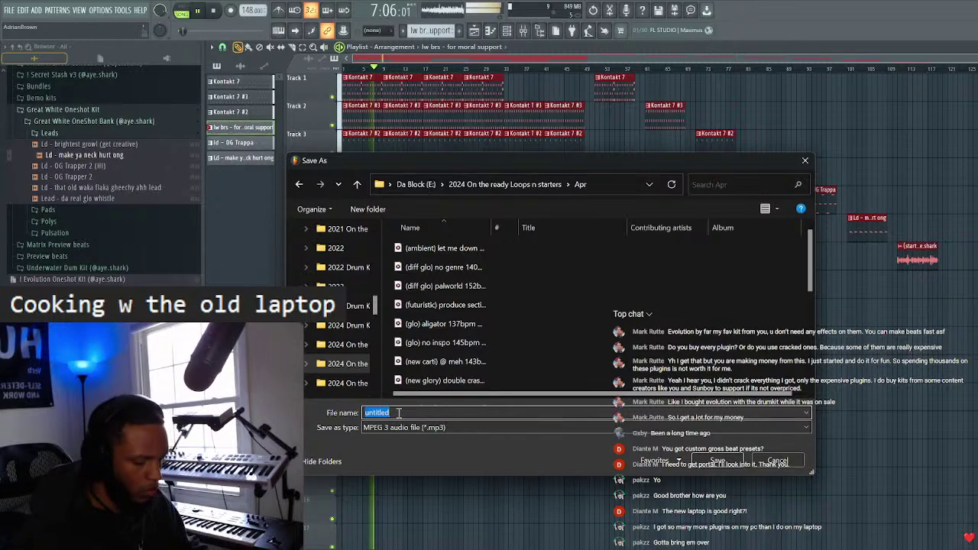
{"action": "type", "text": "(glo"}
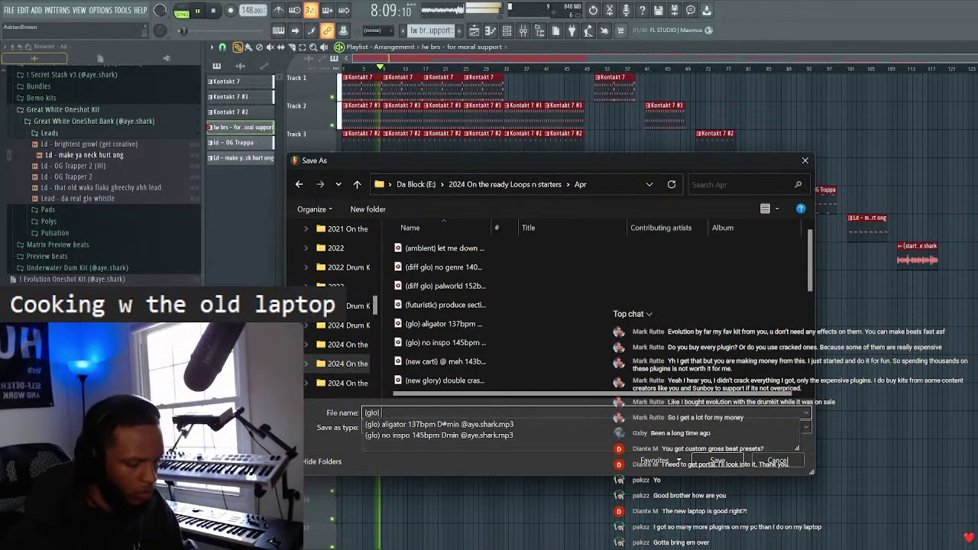
{"action": "type", "text": ") atr"}
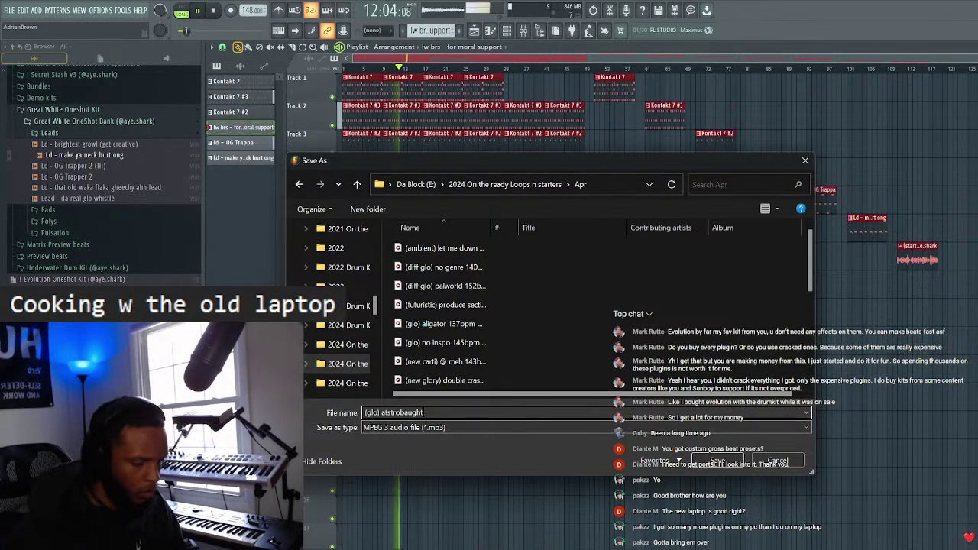
{"action": "key", "text": "BackSpace"}
{"action": "key", "text": "BackSpace"}
{"action": "type", "text": "shark"}
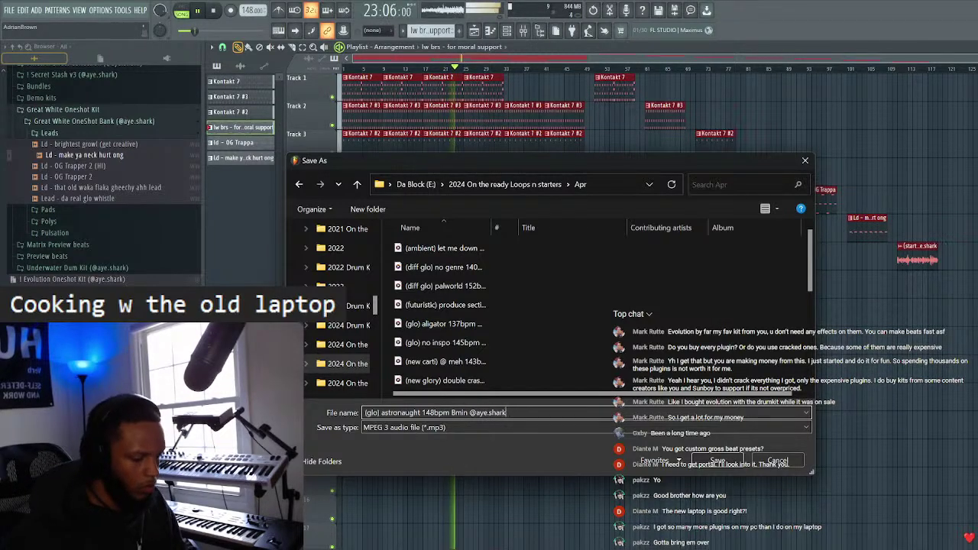
{"action": "key", "text": "Return"}
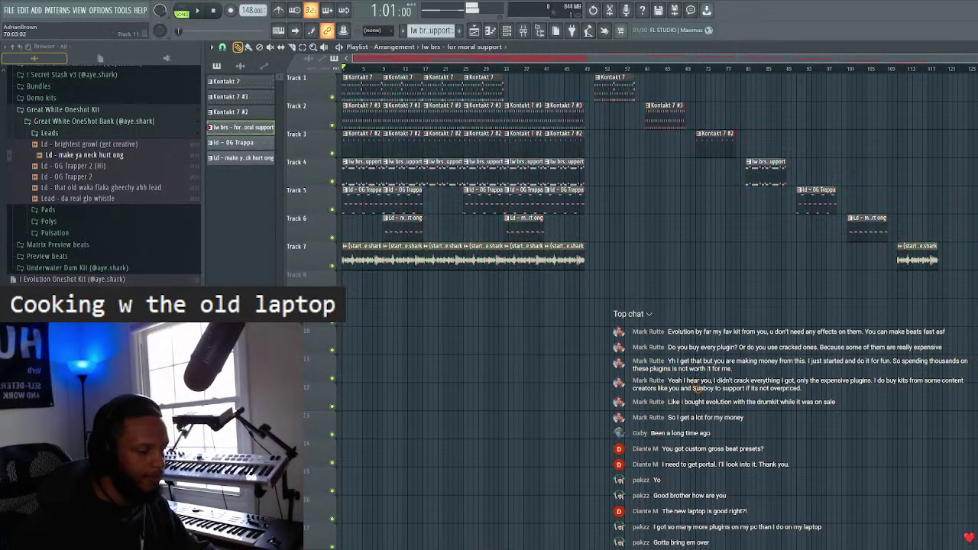
- Consolidate all playlist clips into a single audio clip and restart playback
{"action": "key", "text": "ctrl+a"}
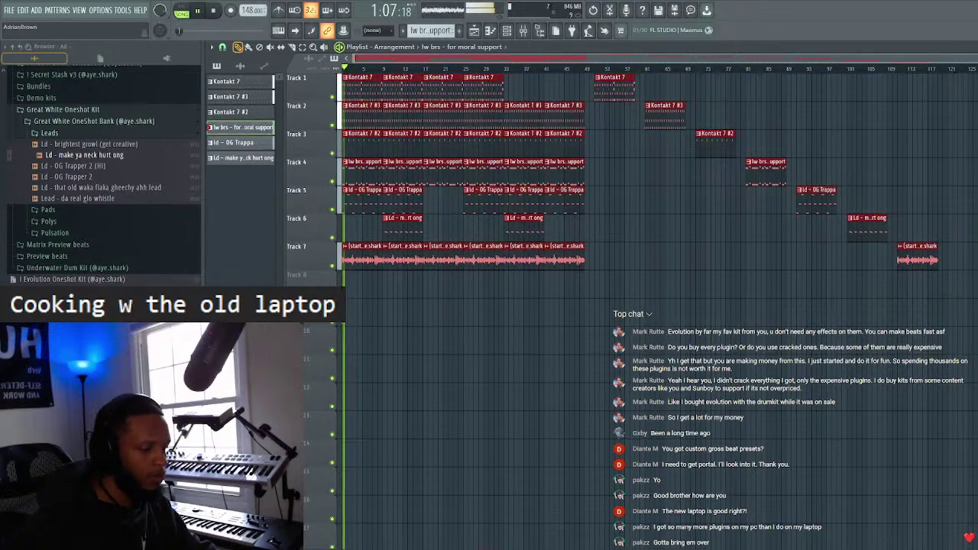
{"action": "key", "text": "ctrl+r"}
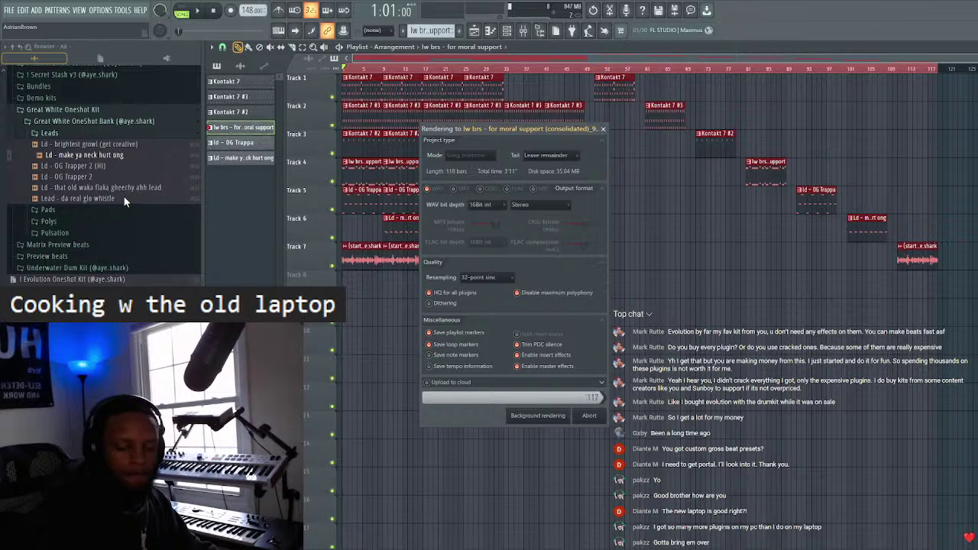
{"action": "key", "text": "space"}
- Move all the original muted clips down to Tracks 9 to 15 and create a new empty pattern
{"action": "left_click_drag", "start_coordinate": [917, 117], "coordinate": [344, 271]}
{"action": "left_click_drag", "start_coordinate": [348, 176], "coordinate": [305, 373]}
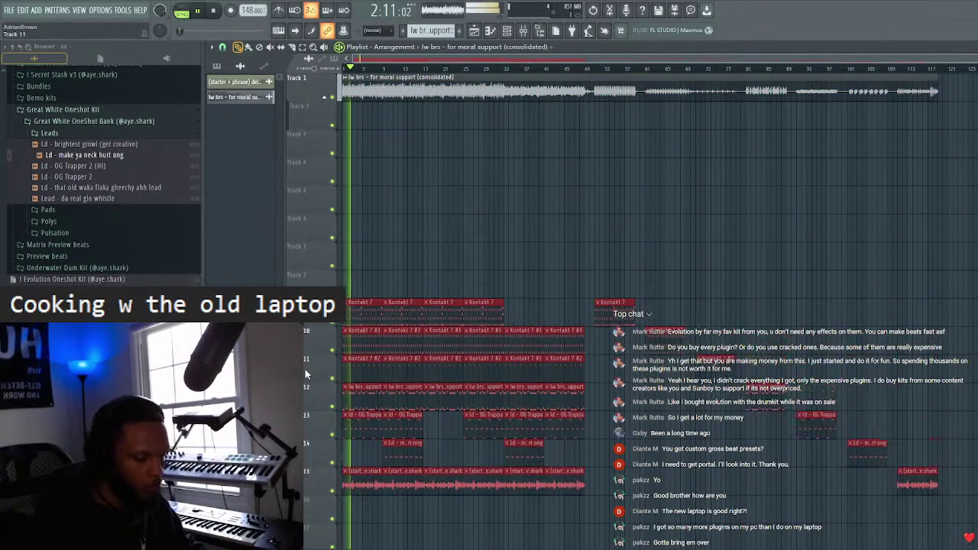
{"action": "left_click", "coordinate": [215, 67]}
{"action": "key", "text": "F4"}
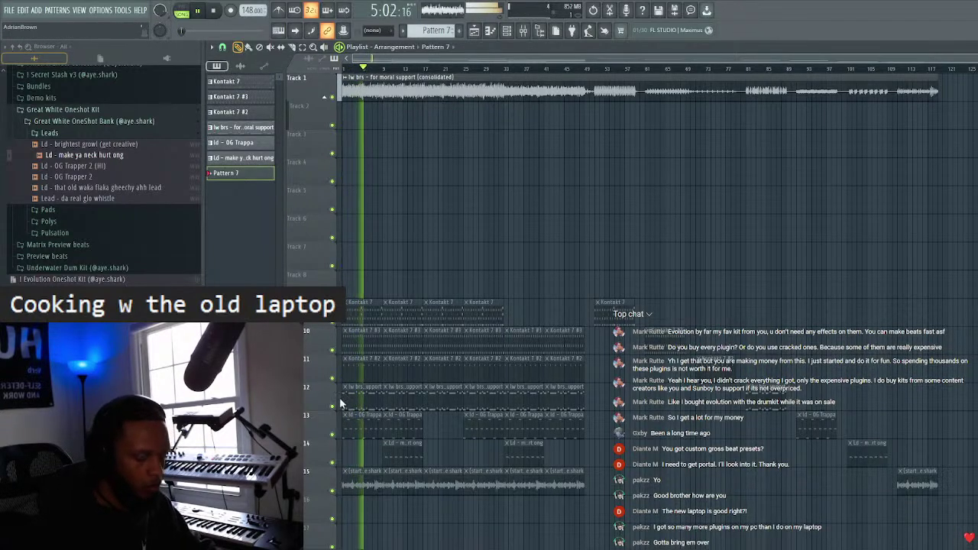
- Name the new pattern "drums", repeat its clip along Track 3 up to bar 49, and delete the melody audio beyond that bar
{"action": "type", "text": "drums"}
{"action": "key", "text": "Return"}
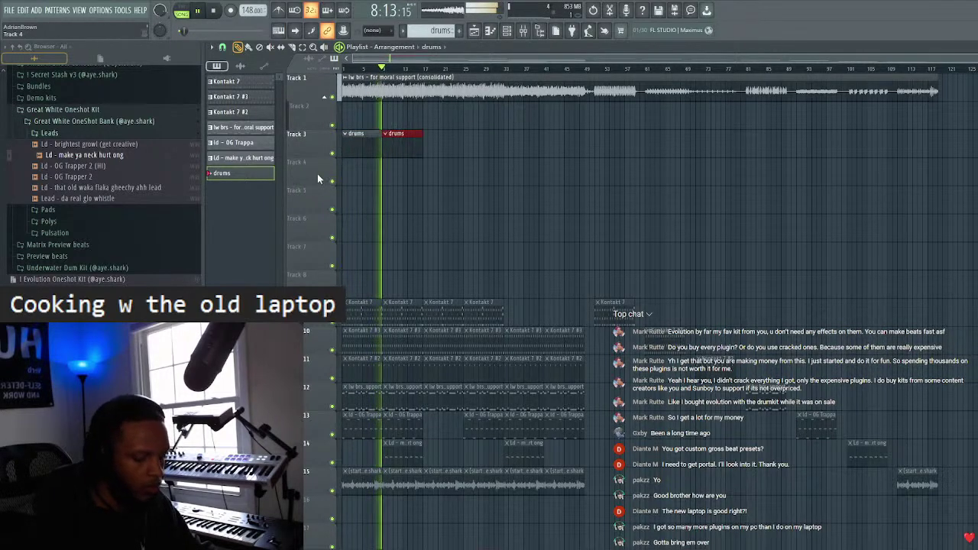
{"action": "key", "text": "ctrl+b"}
{"action": "key", "text": "ctrl+b"}
{"action": "key", "text": "ctrl+b"}
{"action": "key", "text": "ctrl+b"}
{"action": "key", "text": "ctrl+b"}
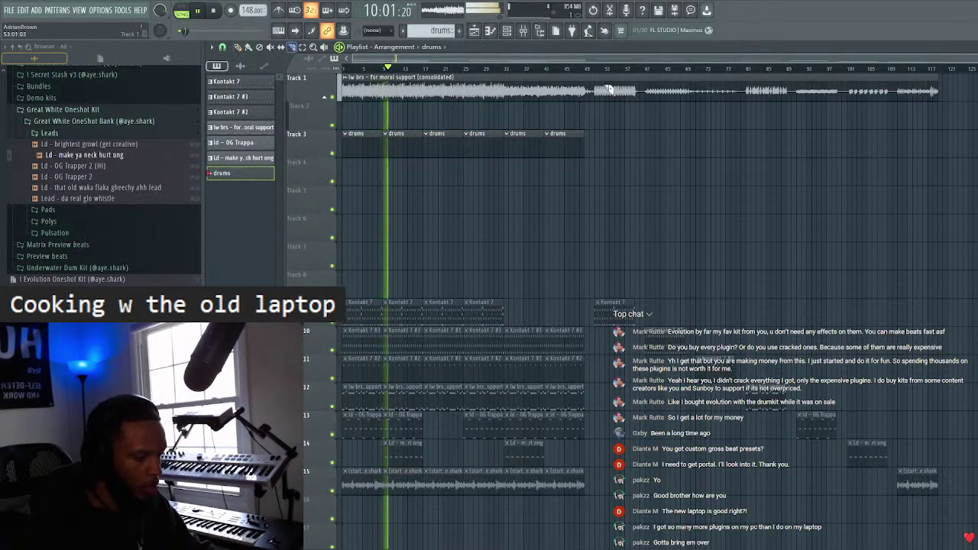
{"action": "key", "text": "Delete"}
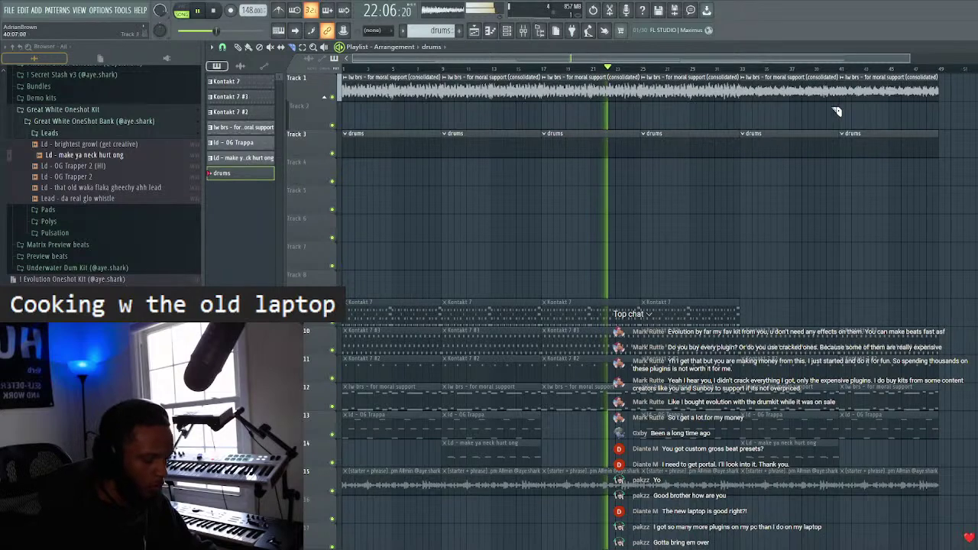
- Add a channel rack filter group named "drums"
{"action": "left_click", "coordinate": [506, 29]}
{"action": "left_click", "coordinate": [722, 97]}
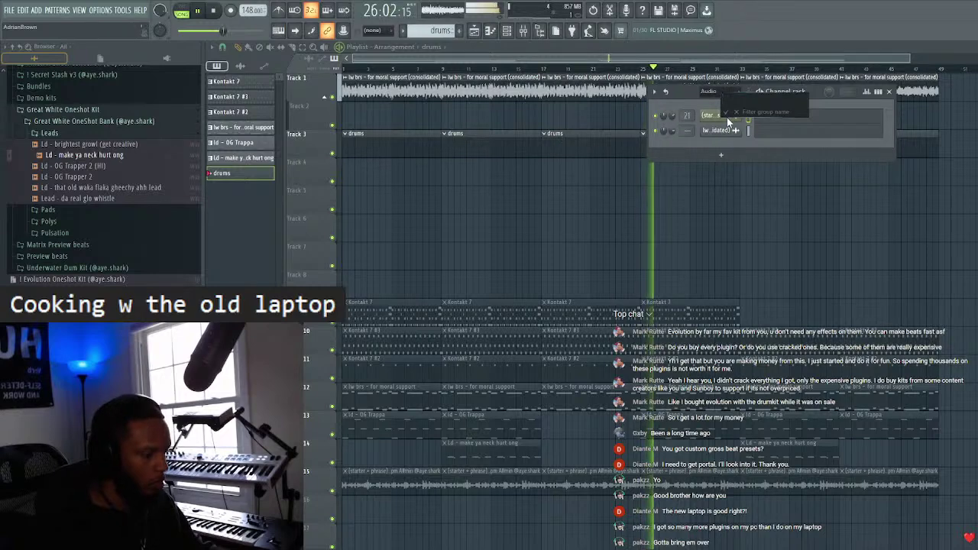
{"action": "left_click", "coordinate": [722, 97]}
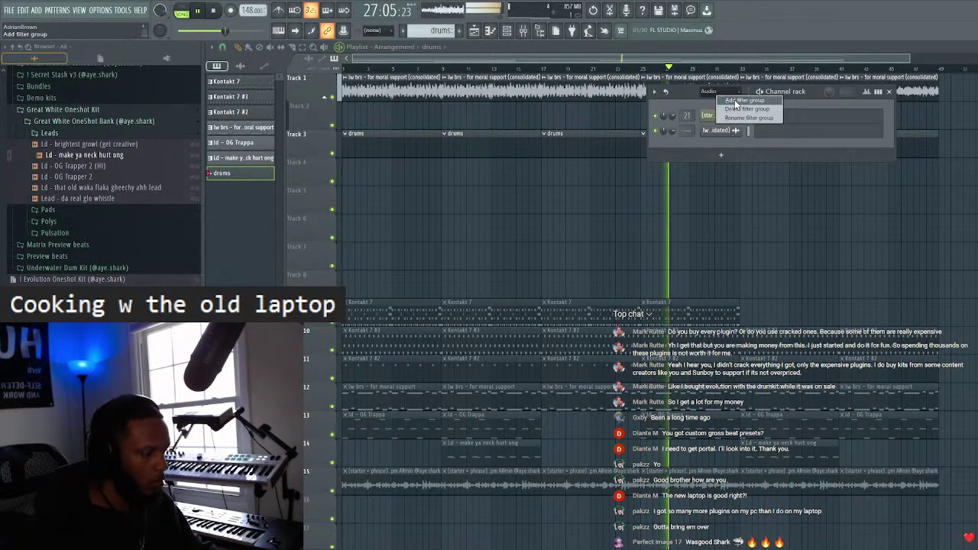
{"action": "left_click", "coordinate": [734, 103]}
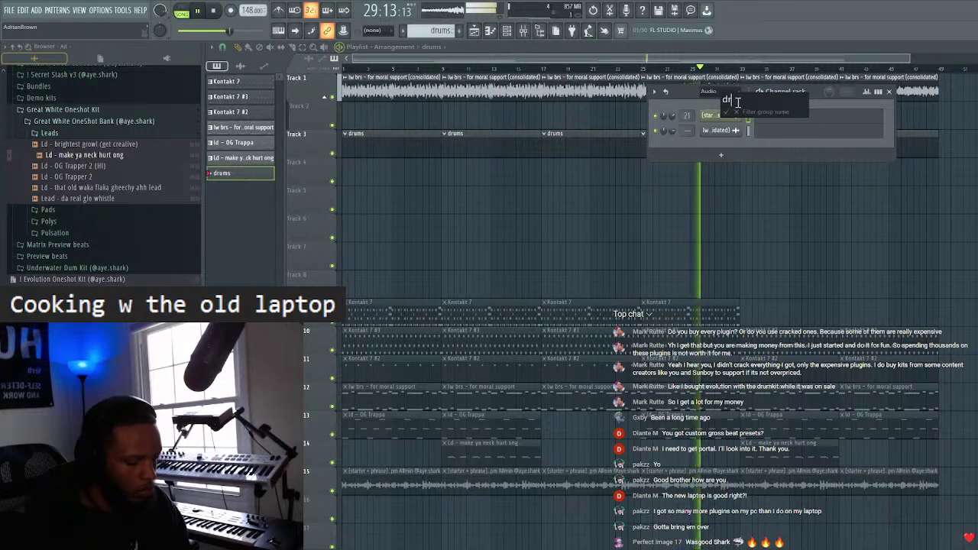
{"action": "key", "text": "Return"}
- Audition claps from the Underwater Drum Stash and add "Clap - Iannnnn" as a channel in the drums group
{"action": "scroll", "coordinate": [81, 231], "scroll_direction": "up", "scroll_amount": 4}
{"action": "scroll", "coordinate": [84, 264], "scroll_direction": "down", "scroll_amount": 8}
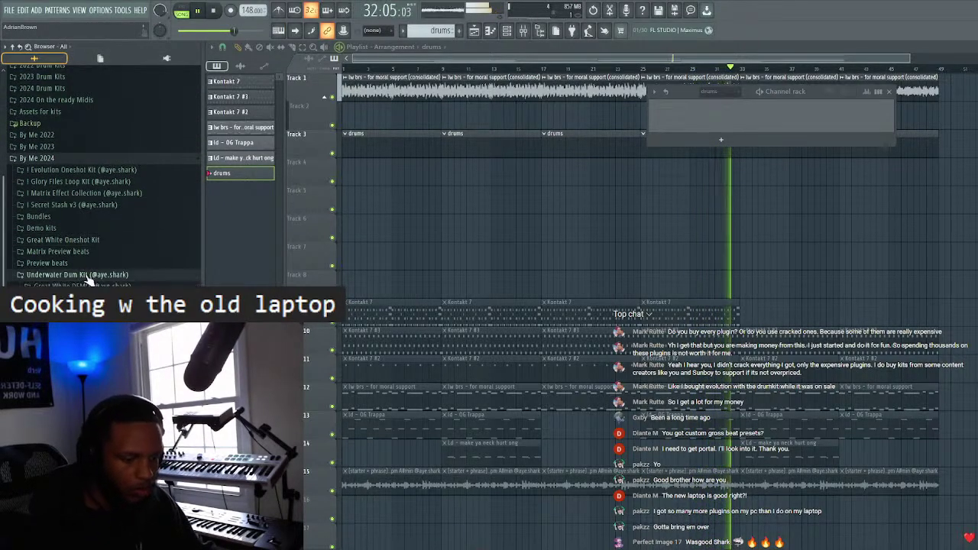
{"action": "scroll", "coordinate": [95, 254], "scroll_direction": "up", "scroll_amount": 3}
{"action": "left_click", "coordinate": [69, 209]}
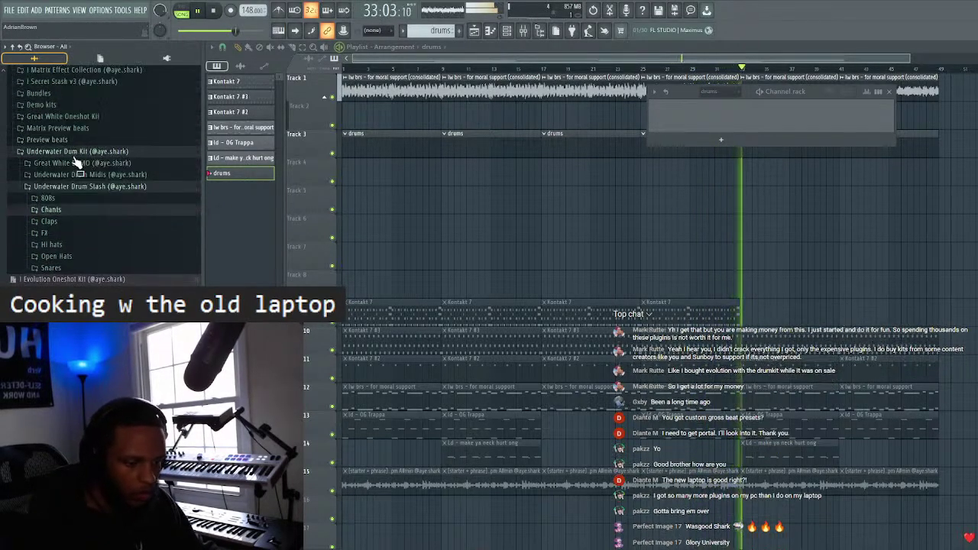
{"action": "left_click", "coordinate": [79, 220]}
{"action": "scroll", "coordinate": [79, 218], "scroll_direction": "down", "scroll_amount": 2}
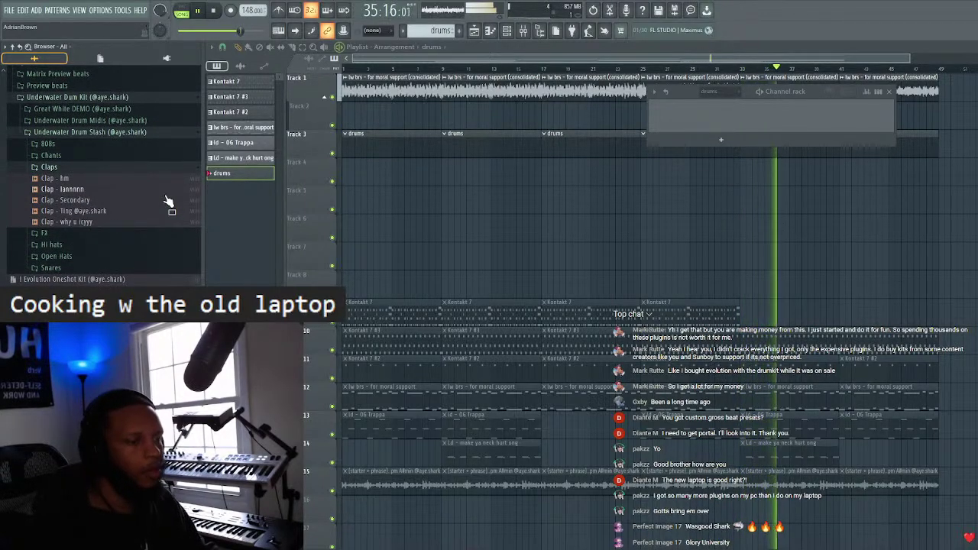
{"action": "scroll", "coordinate": [80, 222], "scroll_direction": "up", "scroll_amount": 3}
{"action": "left_click", "coordinate": [70, 221]}
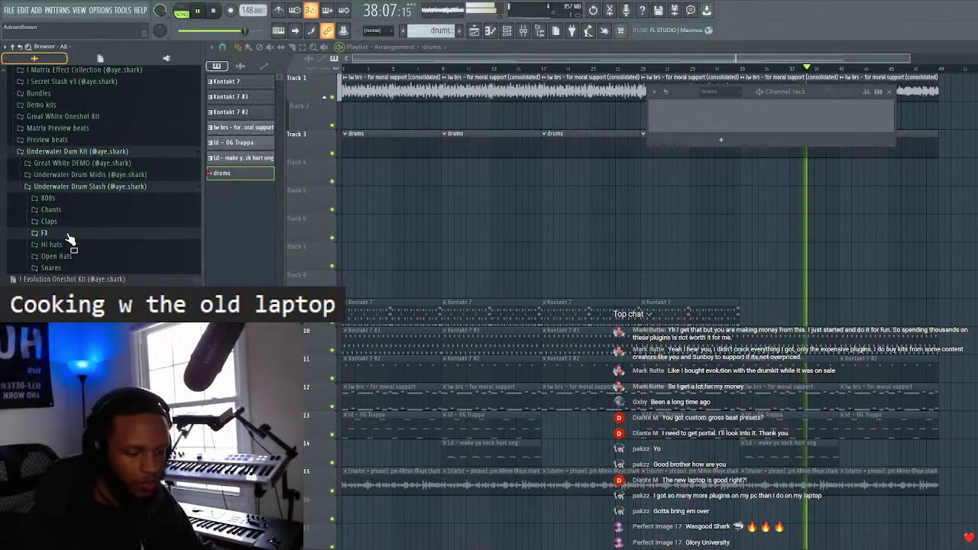
{"action": "left_click", "coordinate": [67, 222]}
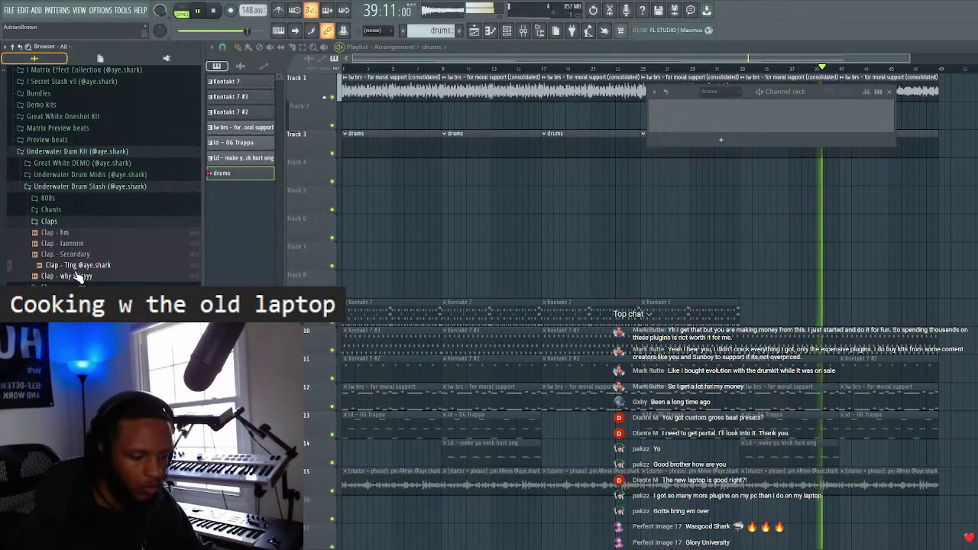
{"action": "left_click_drag", "start_coordinate": [82, 233], "coordinate": [89, 241]}
{"action": "left_click", "coordinate": [88, 244]}
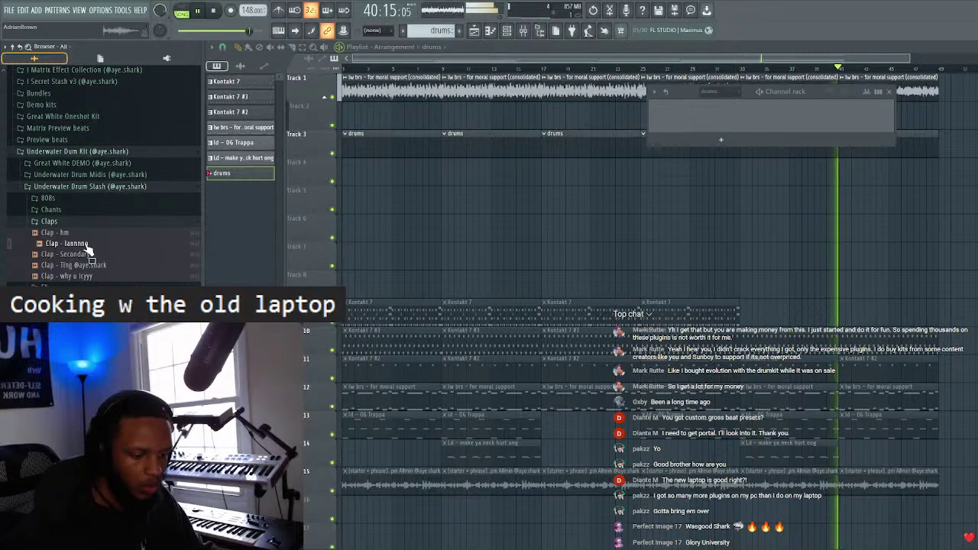
{"action": "left_click_drag", "start_coordinate": [85, 252], "coordinate": [884, 95]}
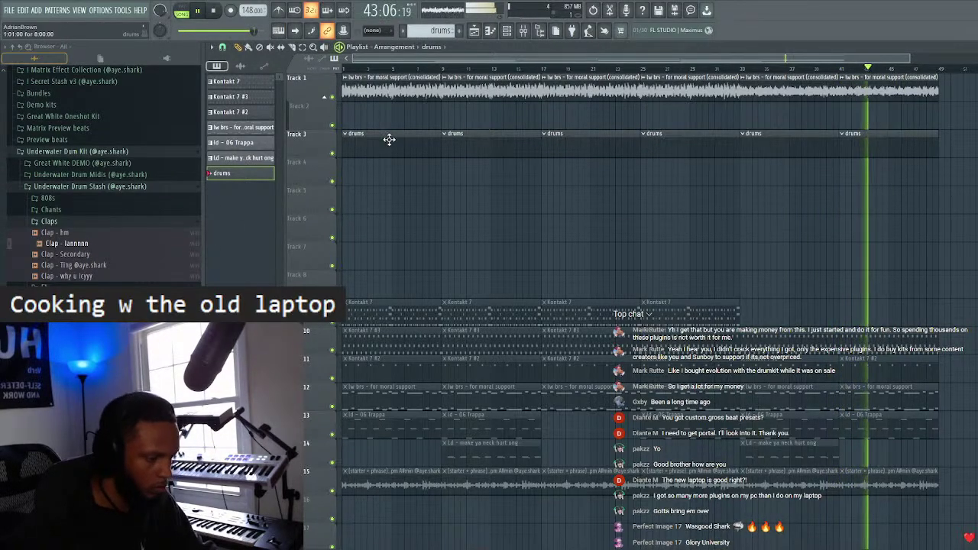
- Place a C5 note for the clap in the middle of bar 1 and restart playback
{"action": "key", "text": "F7"}
{"action": "left_click", "coordinate": [280, 191]}
{"action": "key", "text": "space"}
{"action": "left_click", "coordinate": [506, 30]}
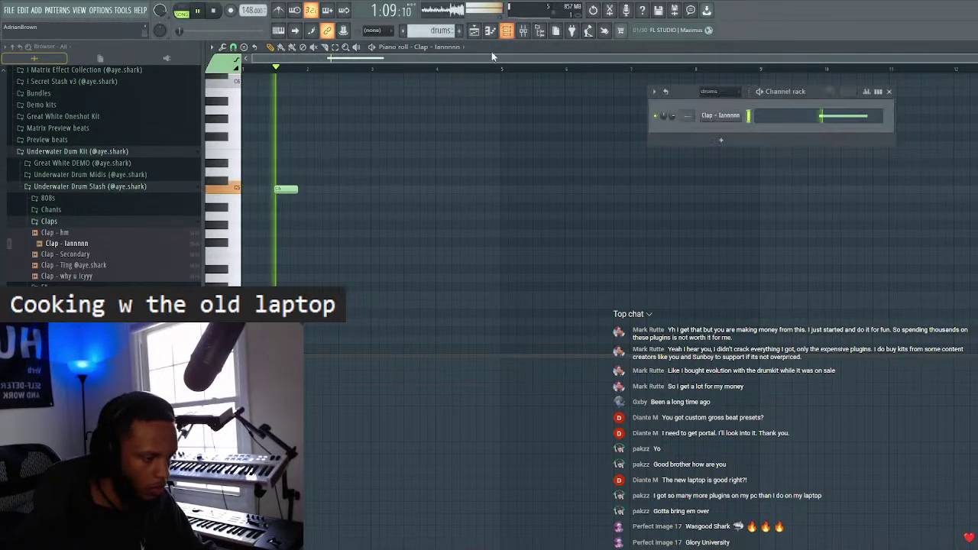
- Raise the clap sample's precomputed gain boost to about 4%
{"action": "left_click", "coordinate": [722, 115]}
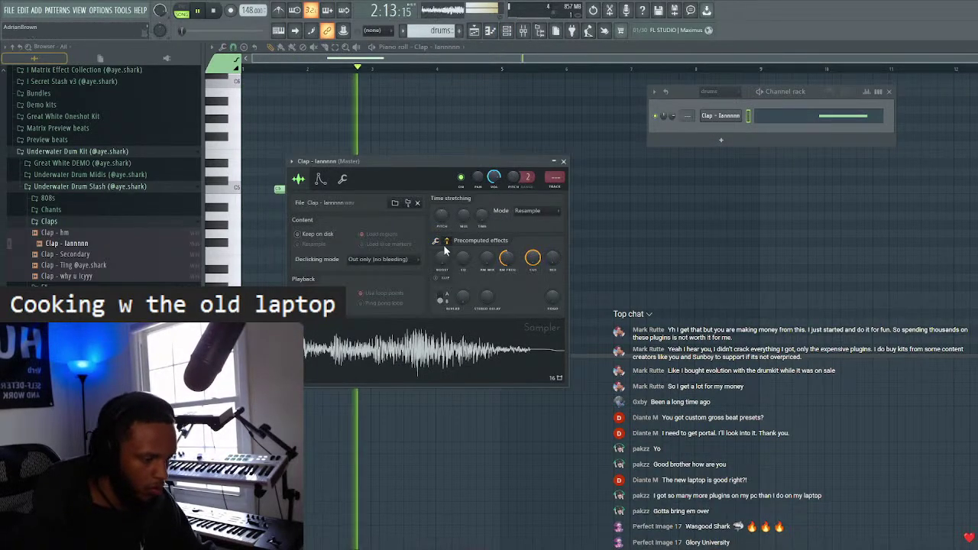
{"action": "left_click", "coordinate": [441, 242]}
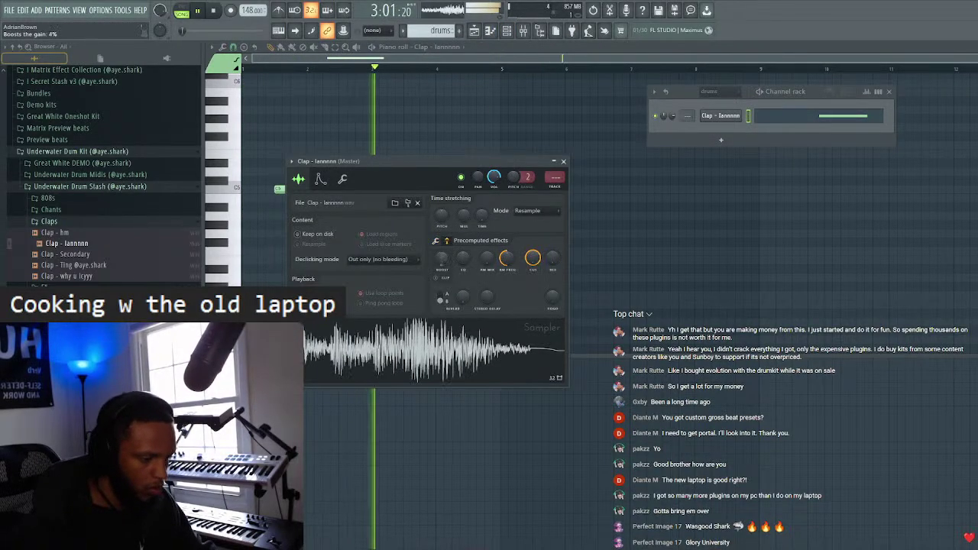
{"action": "left_click", "coordinate": [563, 161]}
- Shorten the clap note and repeat it once per bar across eight bars
{"action": "left_click_drag", "start_coordinate": [298, 188], "coordinate": [277, 191]}
{"action": "key", "text": "ctrl+b"}
{"action": "key", "text": "ctrl+b"}
{"action": "key", "text": "ctrl+b"}
{"action": "key", "text": "ctrl+b"}
{"action": "key", "text": "ctrl+b"}
{"action": "key", "text": "ctrl+b"}
{"action": "key", "text": "ctrl+b"}
{"action": "key", "text": "ctrl+d"}
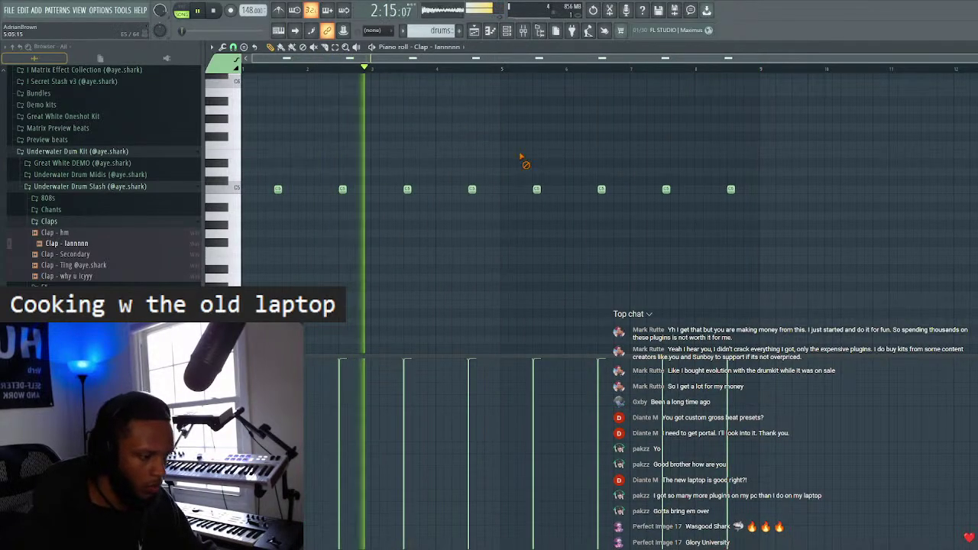
- Add the "hh - intro delayed" hi-hat sample to the drums group and fill its channel every 2 steps
{"action": "left_click", "coordinate": [71, 222]}
{"action": "left_click", "coordinate": [67, 244]}
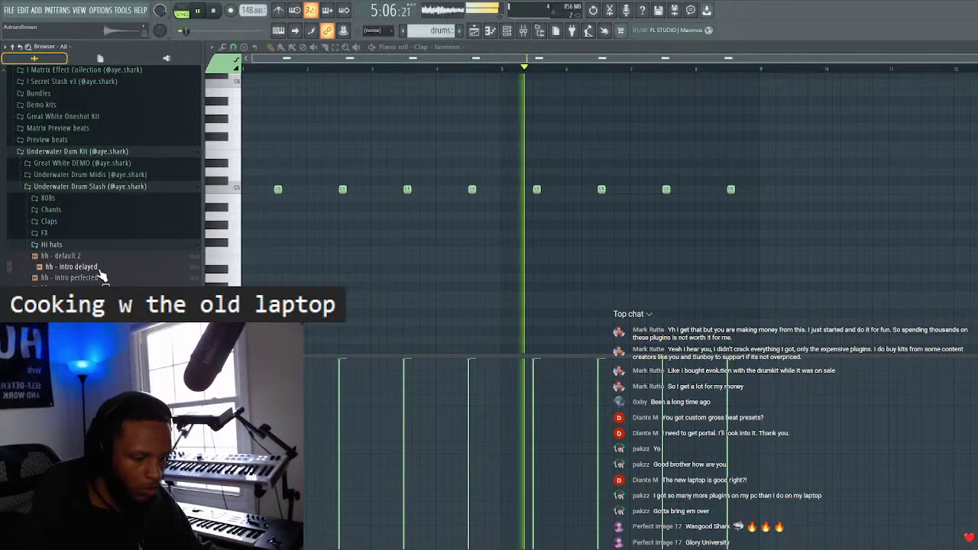
{"action": "left_click", "coordinate": [99, 267]}
{"action": "key", "text": "F6"}
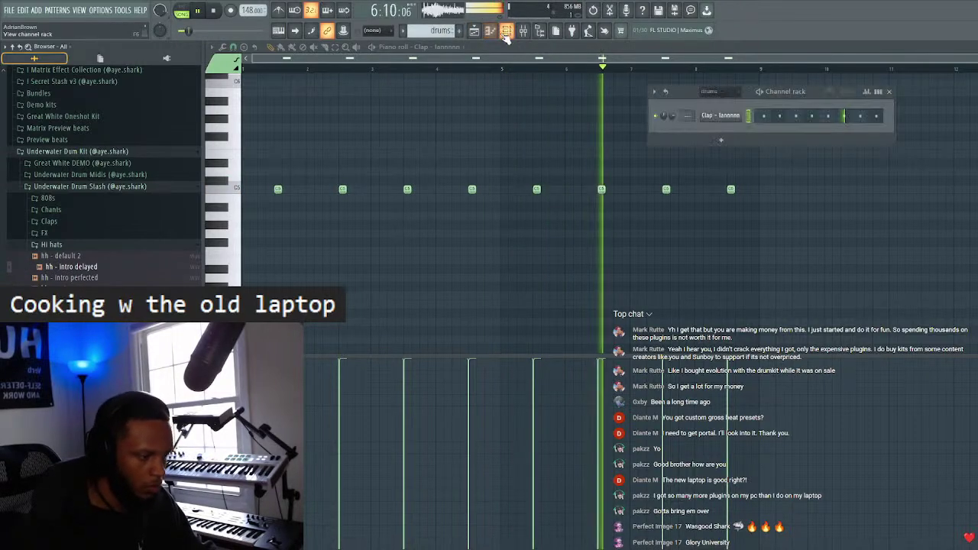
{"action": "left_click_drag", "start_coordinate": [72, 267], "coordinate": [722, 146]}
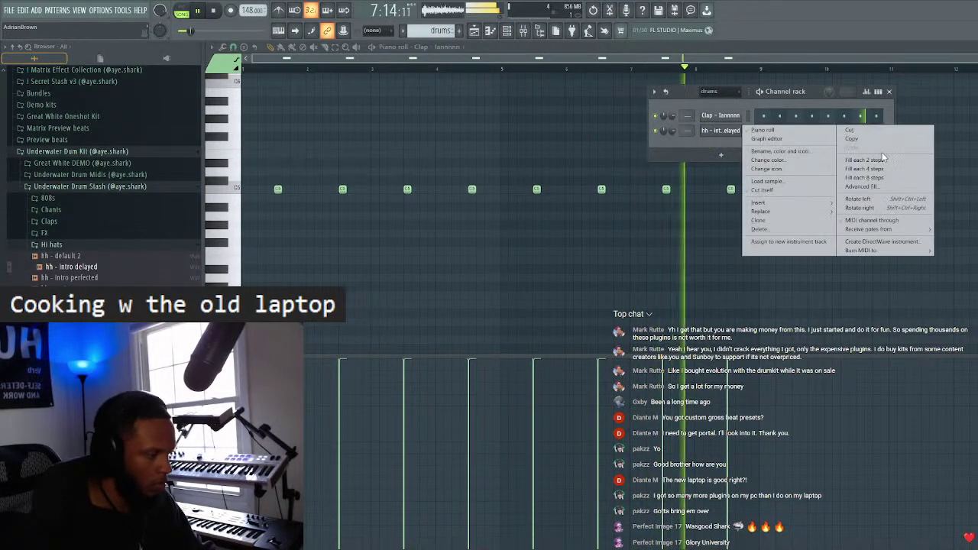
- Show the hi-hat channel in the piano roll and open the hihat midis folder of the Underwater Drum Midis
{"action": "left_click", "coordinate": [54, 244]}
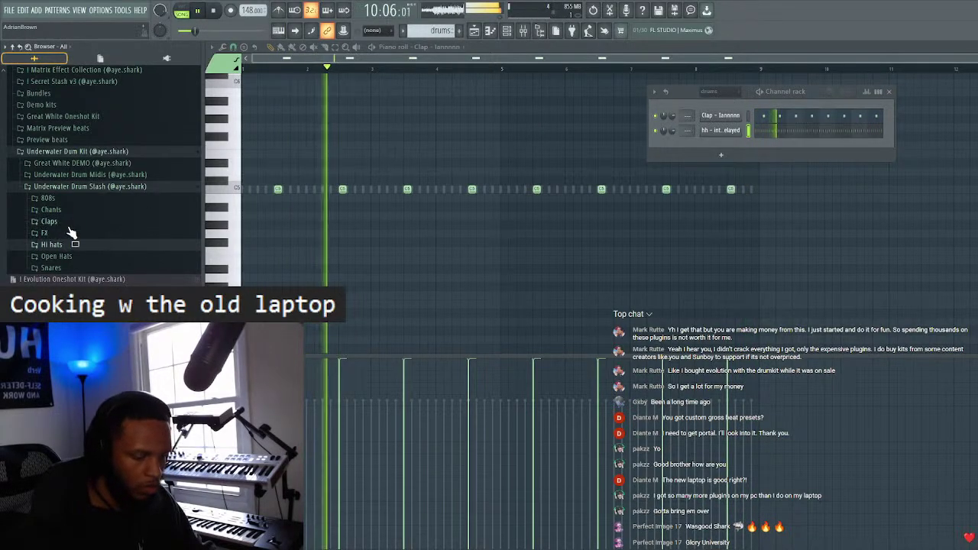
{"action": "left_click", "coordinate": [80, 187]}
{"action": "left_click", "coordinate": [68, 258]}
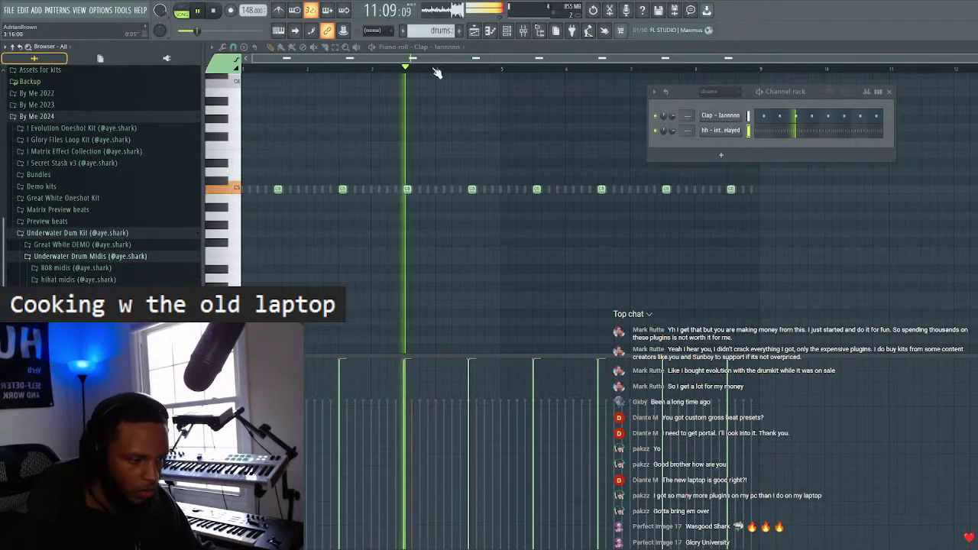
{"action": "left_click", "coordinate": [419, 47]}
{"action": "left_click", "coordinate": [448, 101]}
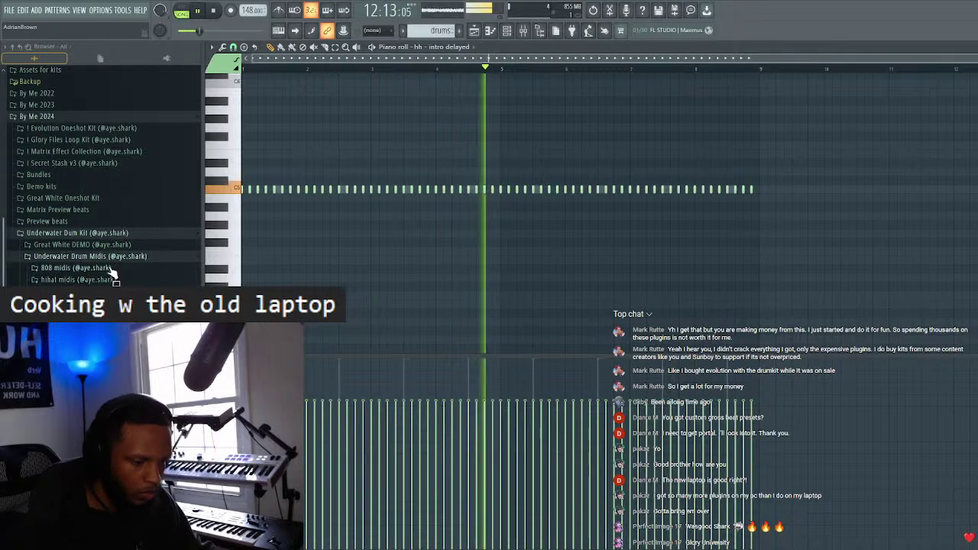
{"action": "left_click", "coordinate": [76, 280]}
- Try out different hi-hat MIDI patterns on the "hh - intro delayed" channel, working up the list to hh 3
{"action": "left_click_drag", "start_coordinate": [77, 280], "coordinate": [338, 252]}
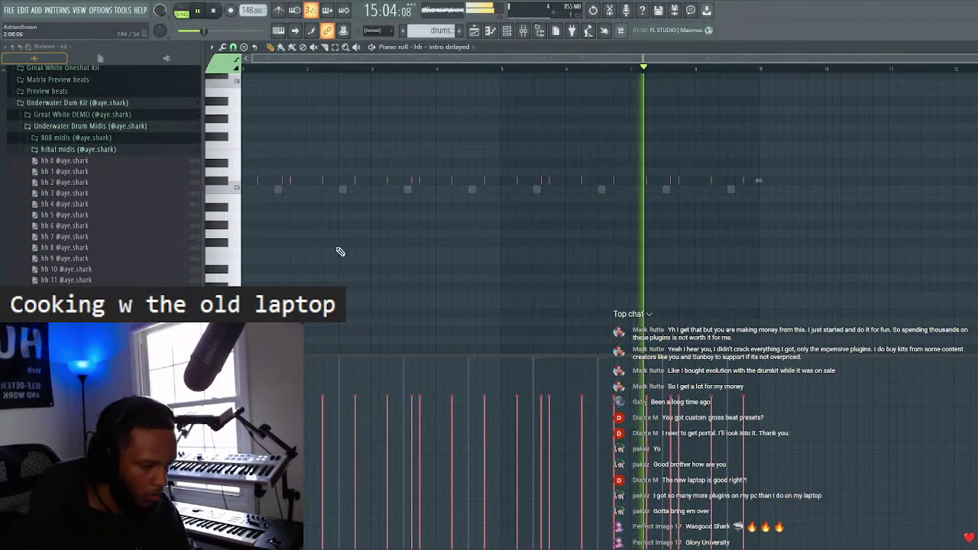
{"action": "left_click_drag", "start_coordinate": [145, 278], "coordinate": [760, 126]}
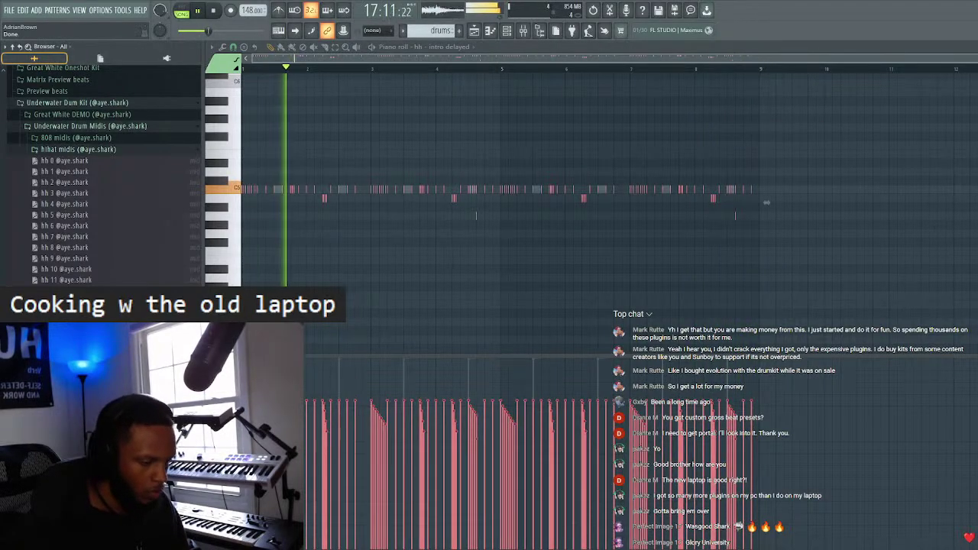
{"action": "left_click_drag", "start_coordinate": [67, 280], "coordinate": [753, 130]}
{"action": "left_click_drag", "start_coordinate": [66, 269], "coordinate": [745, 130]}
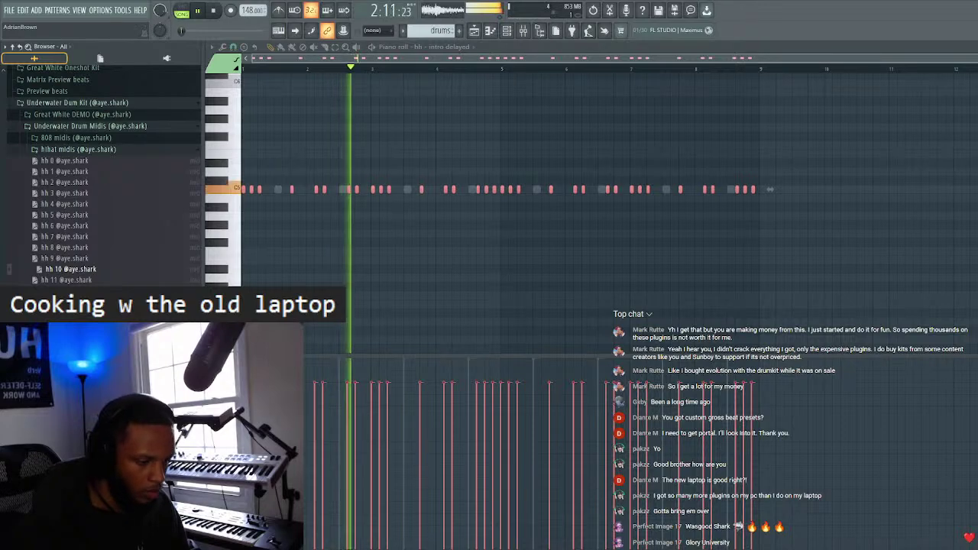
{"action": "left_click_drag", "start_coordinate": [67, 258], "coordinate": [753, 130]}
{"action": "left_click_drag", "start_coordinate": [67, 248], "coordinate": [751, 130]}
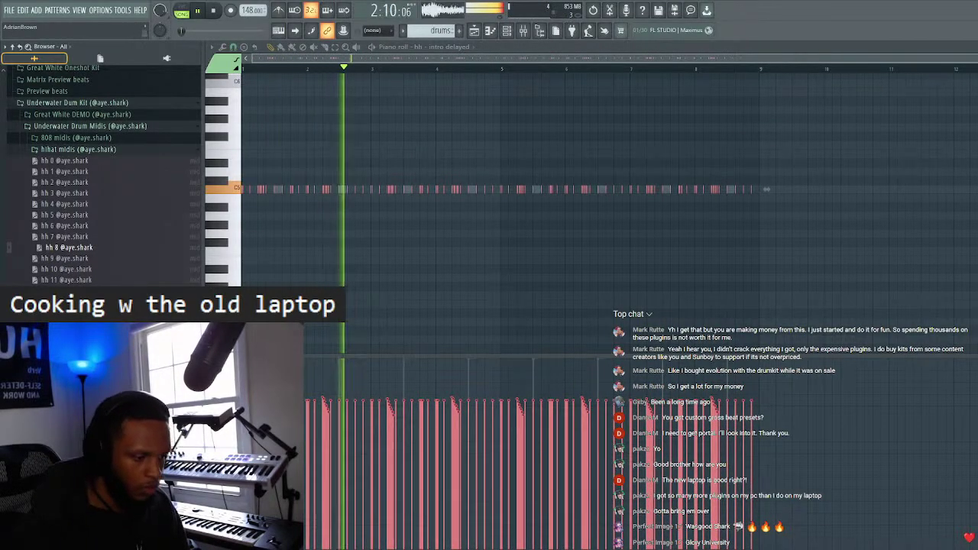
{"action": "left_click_drag", "start_coordinate": [66, 236], "coordinate": [750, 130]}
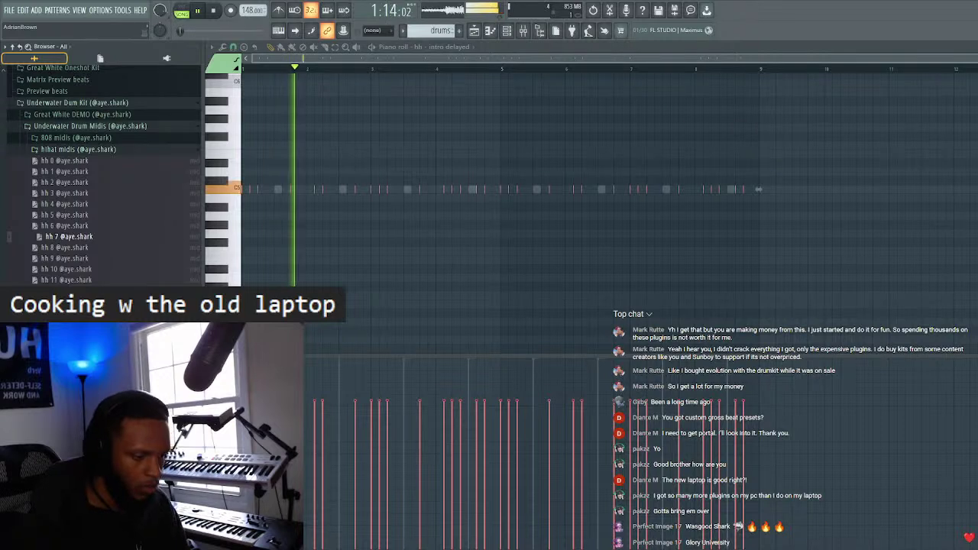
{"action": "left_click_drag", "start_coordinate": [66, 225], "coordinate": [752, 130]}
{"action": "left_click_drag", "start_coordinate": [66, 214], "coordinate": [751, 130]}
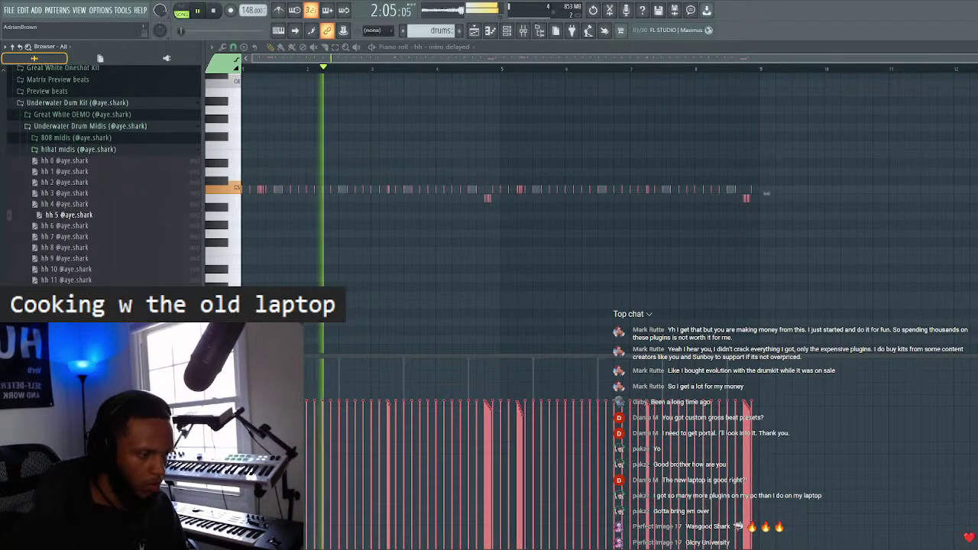
{"action": "left_click_drag", "start_coordinate": [67, 204], "coordinate": [751, 130]}
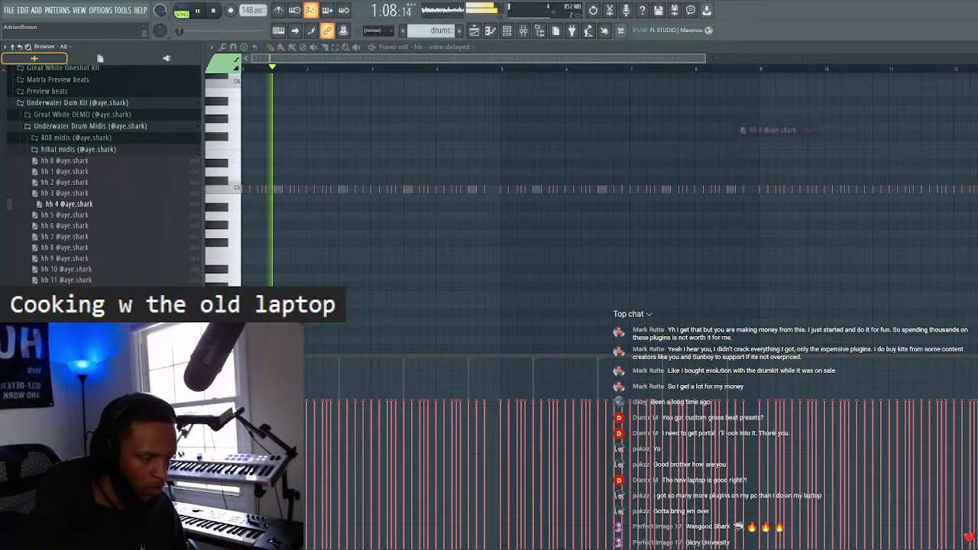
{"action": "left_click_drag", "start_coordinate": [66, 192], "coordinate": [752, 130]}
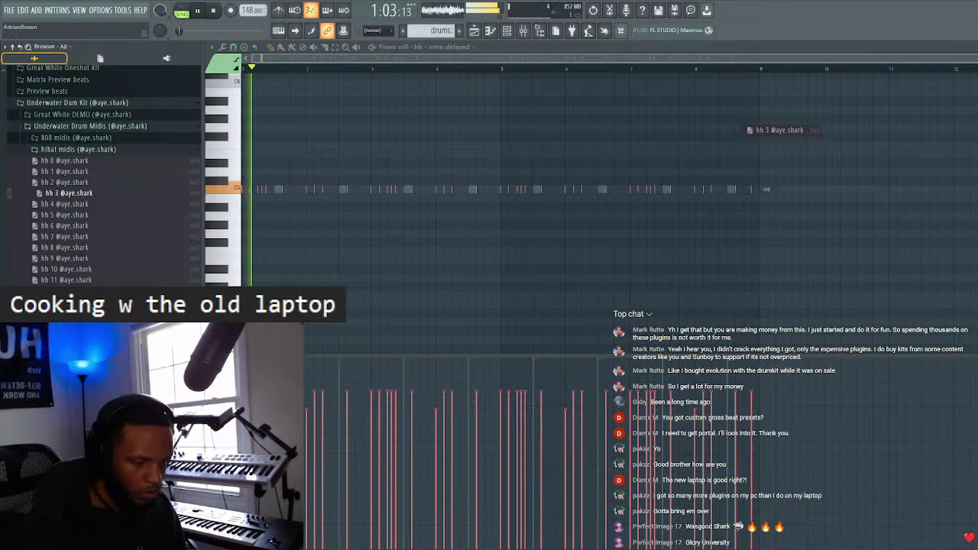
- Load the hh 2 MIDI pattern into the hi-hat channel and cut it down to eight bars starting at bar 1
{"action": "key", "text": "Up"}
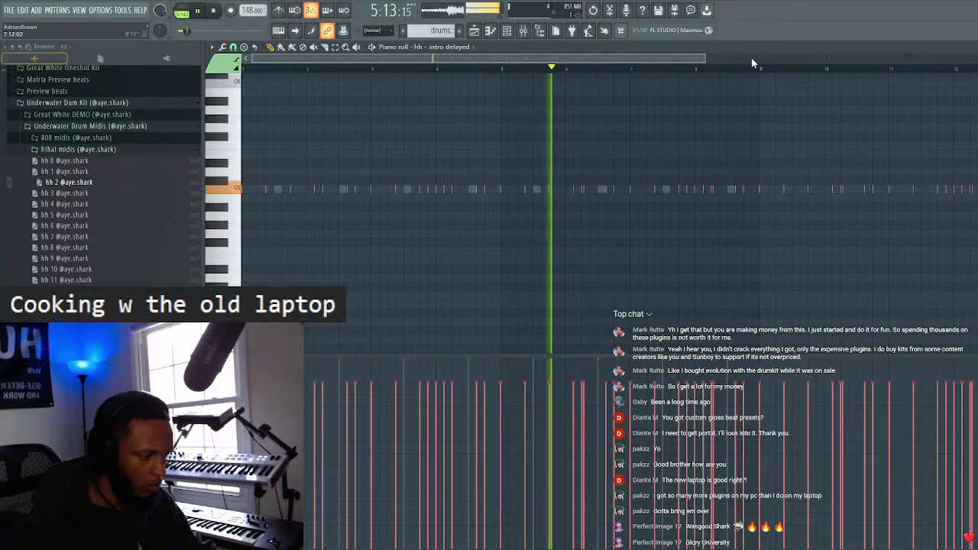
{"action": "scroll", "coordinate": [764, 71], "scroll_direction": "down", "scroll_amount": 3}
{"action": "left_click_drag", "start_coordinate": [573, 70], "coordinate": [900, 72]}
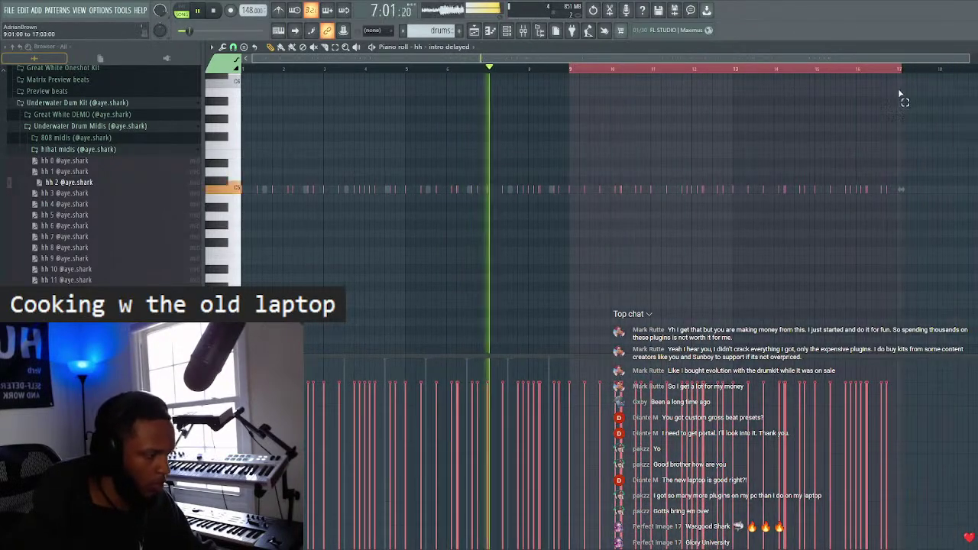
{"action": "key", "text": "Delete"}
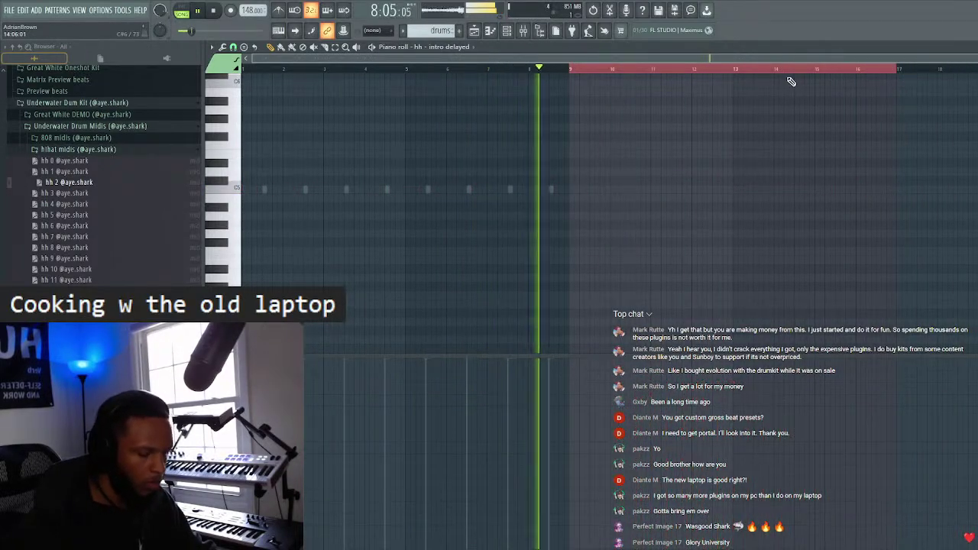
{"action": "key", "text": "ctrl+v"}
{"action": "left_click_drag", "start_coordinate": [896, 70], "coordinate": [11, 185]}
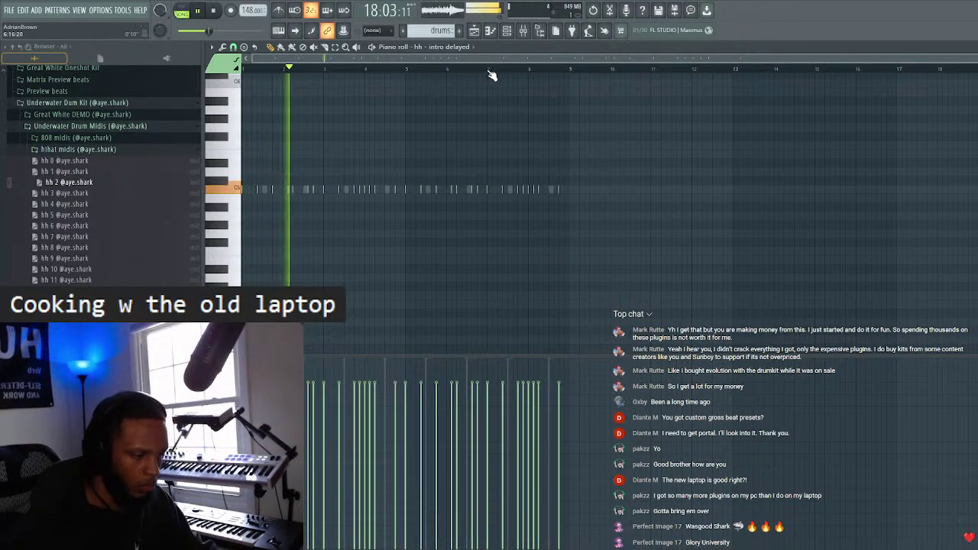
- Raise the velocities of the hi-hat notes slightly with level scaling
{"action": "scroll", "coordinate": [491, 74], "scroll_direction": "up", "scroll_amount": 2}
{"action": "key", "text": "alt+x"}
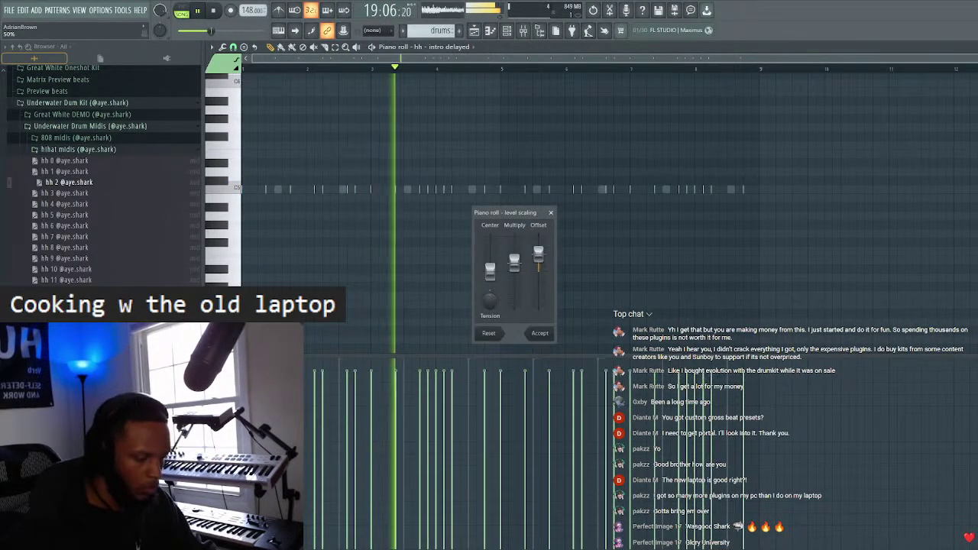
{"action": "left_click", "coordinate": [545, 334]}
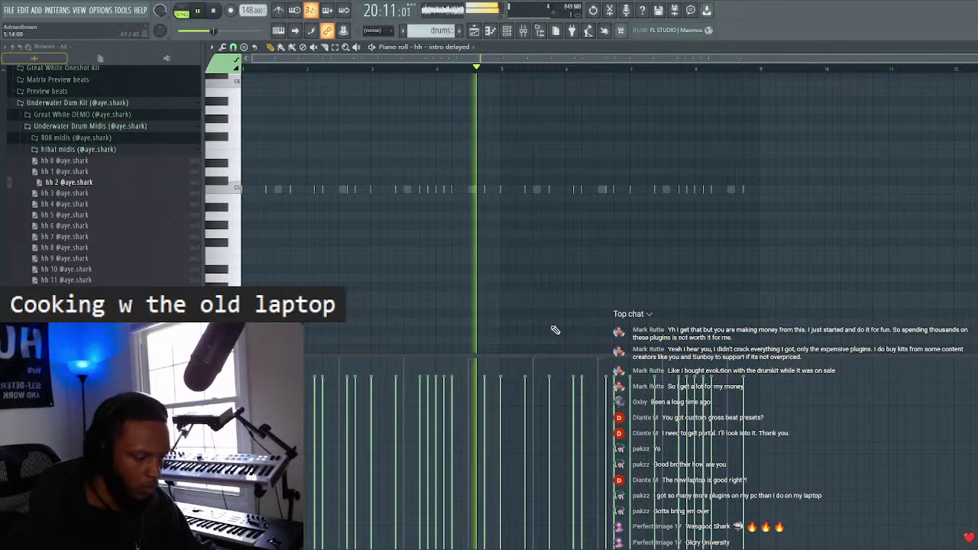
- Close the Underwater Drum Midis folder and open the Underwater Drum Stash folder of the kit
{"action": "left_click", "coordinate": [102, 191]}
{"action": "scroll", "coordinate": [72, 201], "scroll_direction": "up", "scroll_amount": 5}
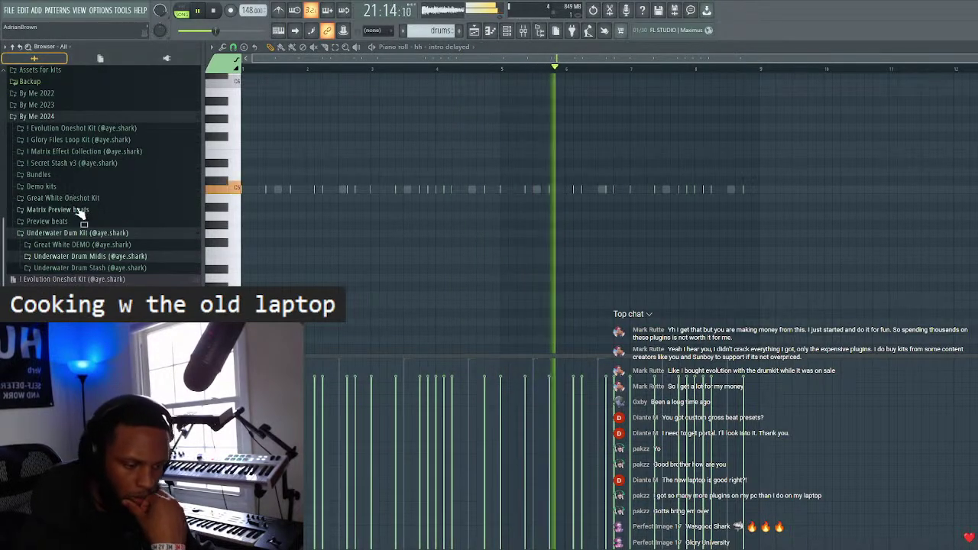
{"action": "left_click", "coordinate": [77, 268]}
{"action": "left_click", "coordinate": [62, 199]}
{"action": "left_click", "coordinate": [64, 199]}
- Set the consolidated melody clip's time-stretching mode to Stretch and route the clip to mixer track 17
{"action": "left_click", "coordinate": [523, 30]}
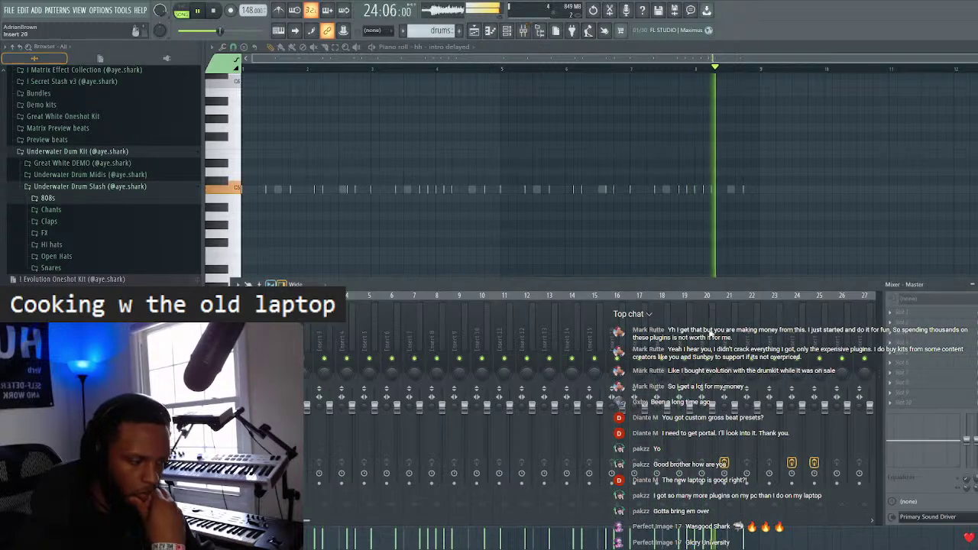
{"action": "key", "text": "F5"}
{"action": "double_click", "coordinate": [590, 116]}
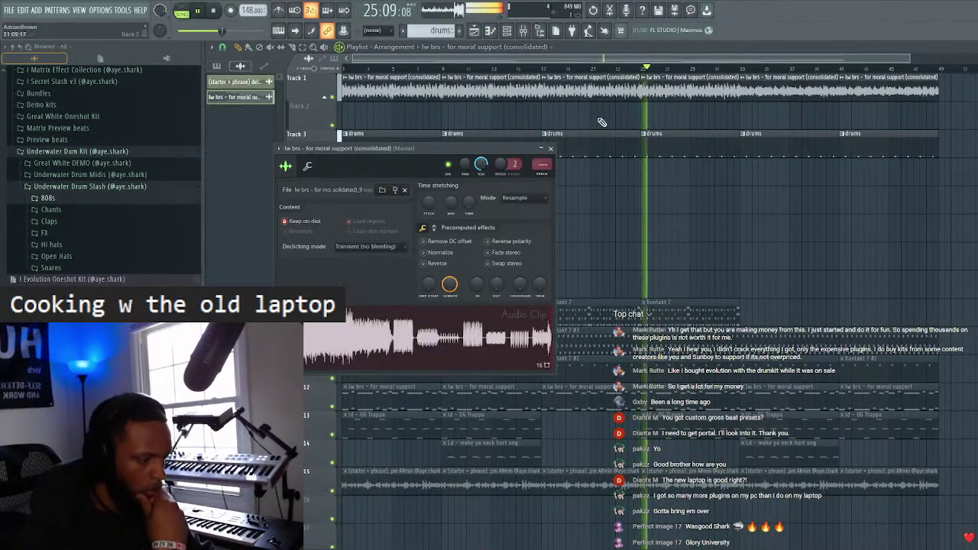
{"action": "left_click", "coordinate": [514, 197]}
{"action": "left_click", "coordinate": [524, 252]}
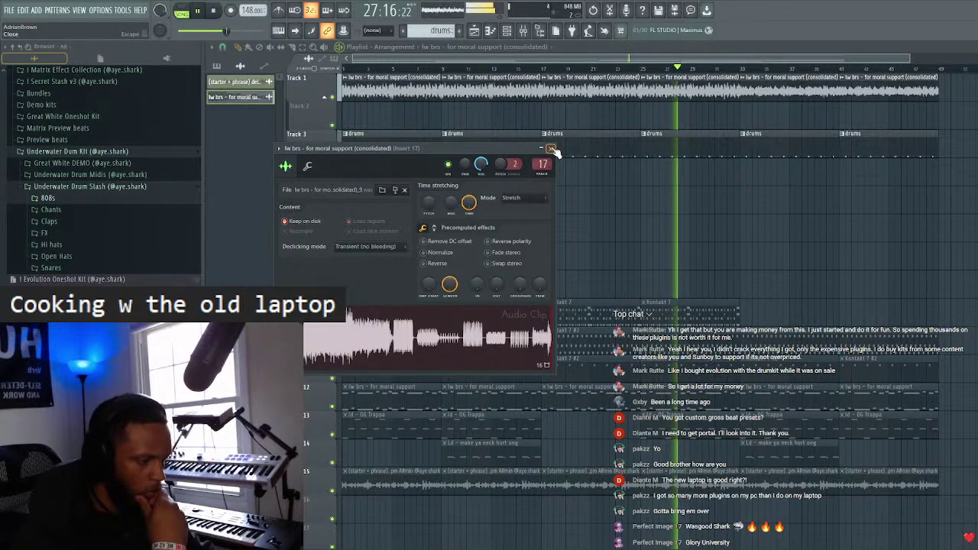
{"action": "left_click", "coordinate": [553, 150]}
- Load a saved mixer track state with Fruity soft clipper and Fruity Limiter onto the Master track
{"action": "key", "text": "F9"}
{"action": "right_click", "coordinate": [281, 344]}
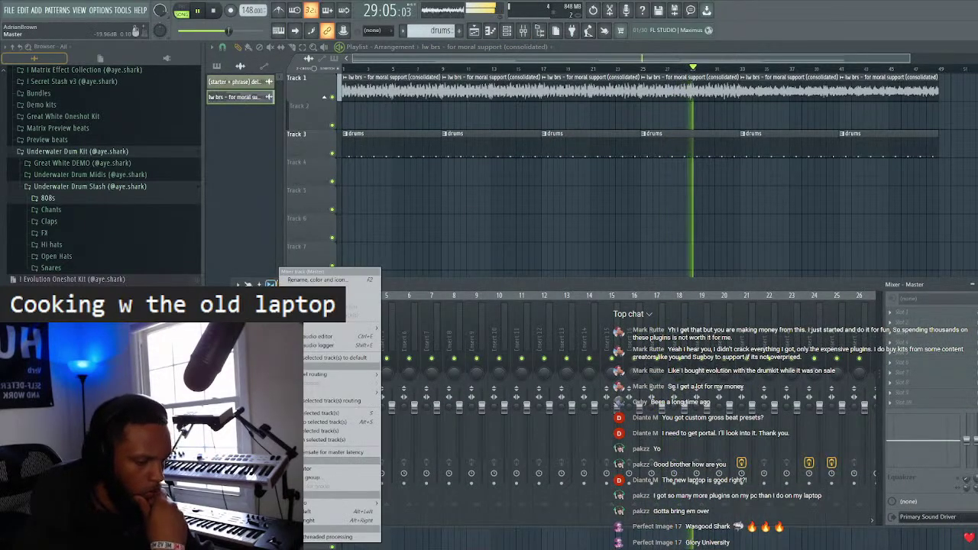
{"action": "mouse_move", "coordinate": [343, 327]}
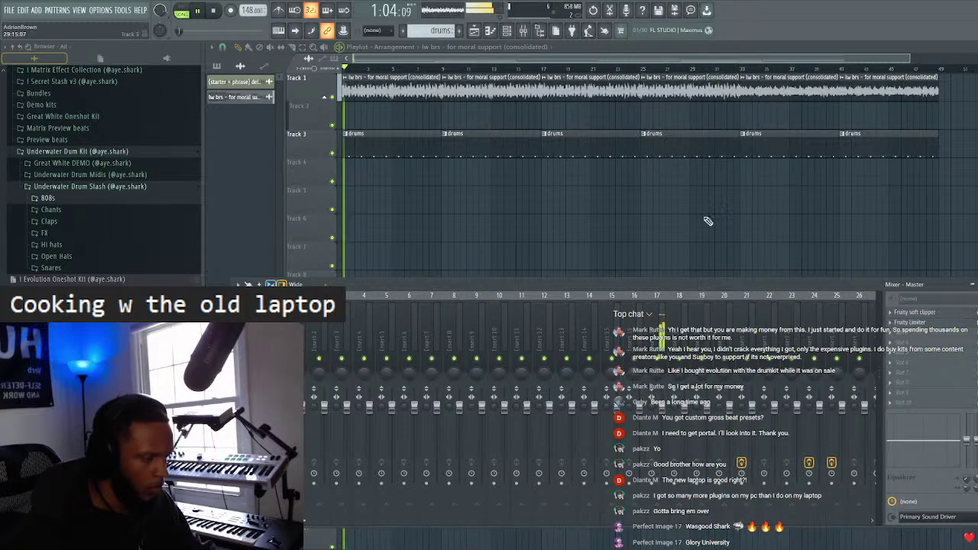
- Load a saved mixer track state with Ambience and Fruity parametric EQ 2 onto Insert 17 and close the mixer
{"action": "right_click", "coordinate": [659, 336]}
{"action": "mouse_move", "coordinate": [734, 306]}
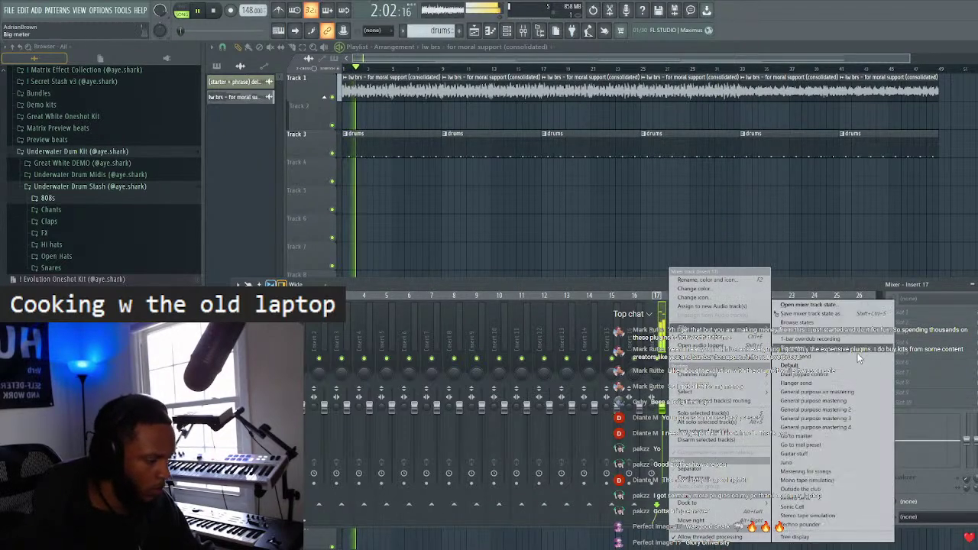
{"action": "left_click", "coordinate": [831, 452]}
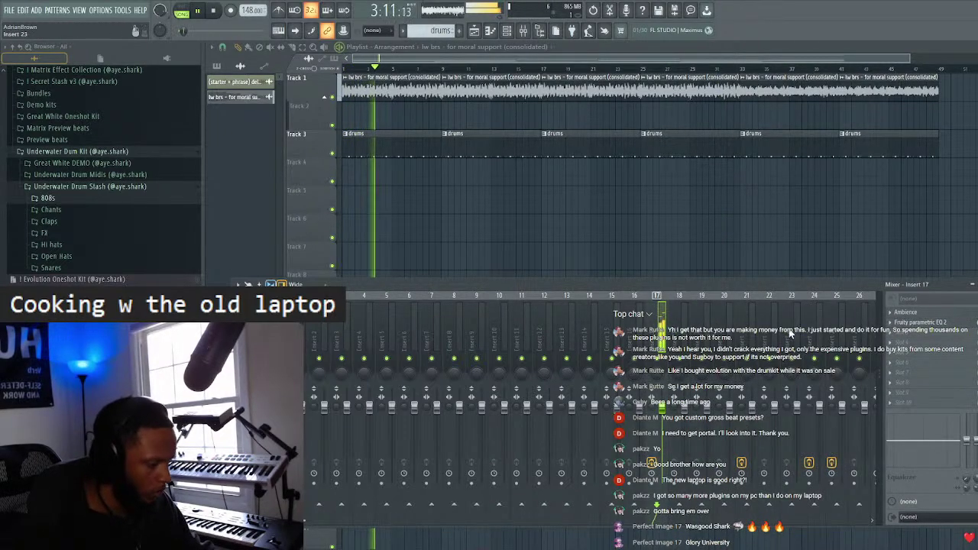
{"action": "left_click", "coordinate": [972, 284]}
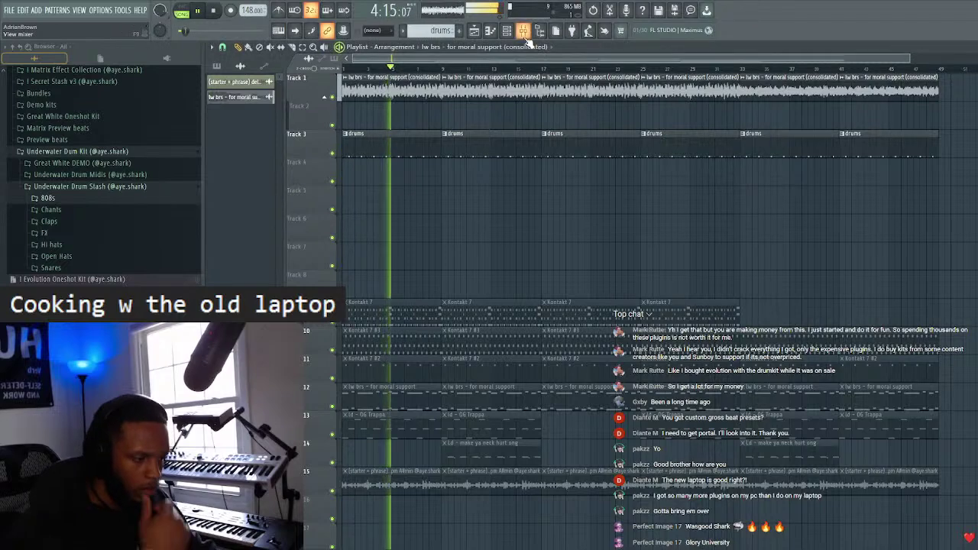
- Audition the samples in the 808s folder and add "808 - New Trap 808" to the drums channel group
{"action": "key", "text": "F6"}
{"action": "left_click", "coordinate": [97, 199]}
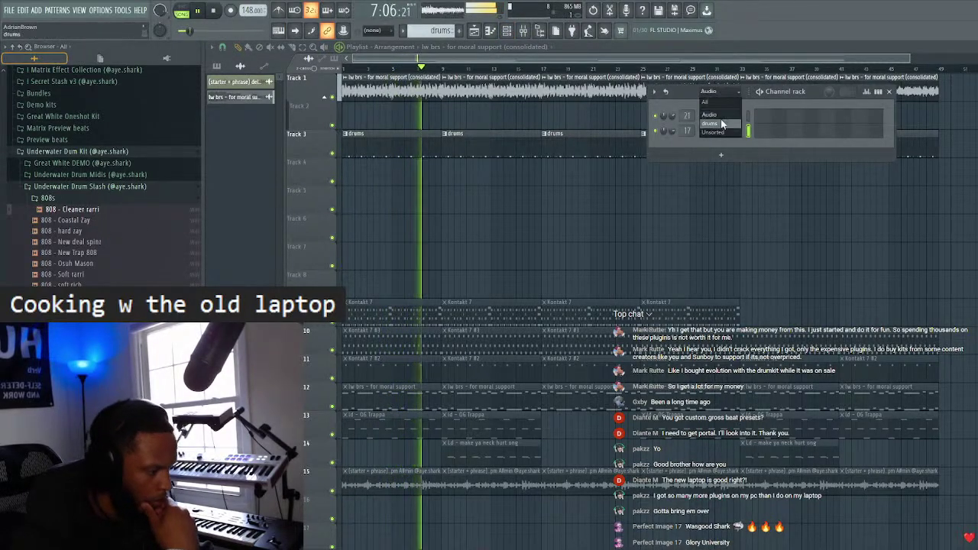
{"action": "double_click", "coordinate": [525, 92]}
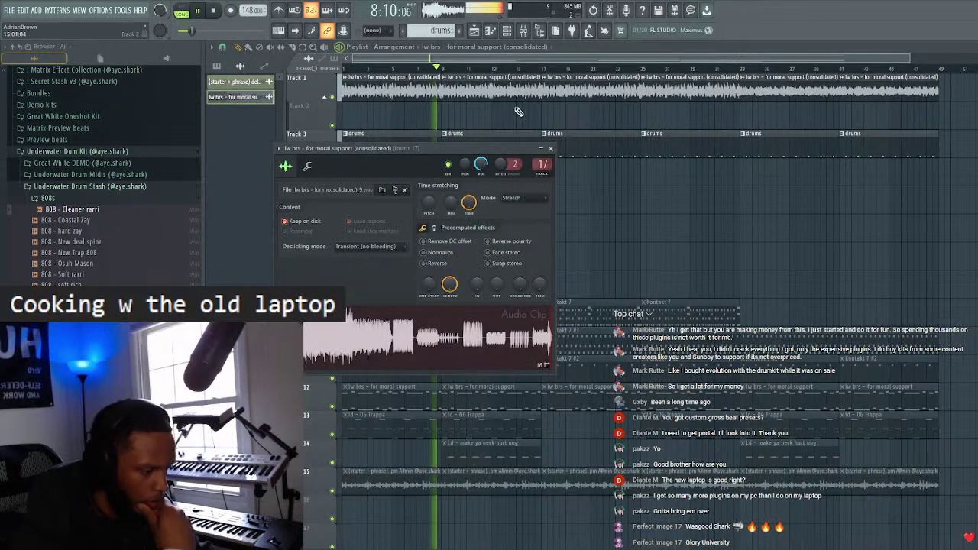
{"action": "left_click", "coordinate": [552, 148]}
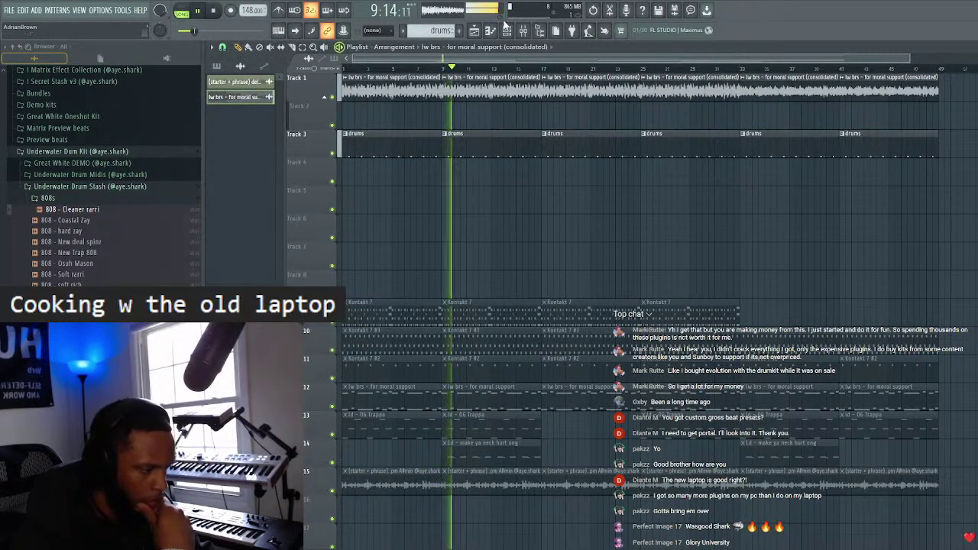
{"action": "key", "text": "F6"}
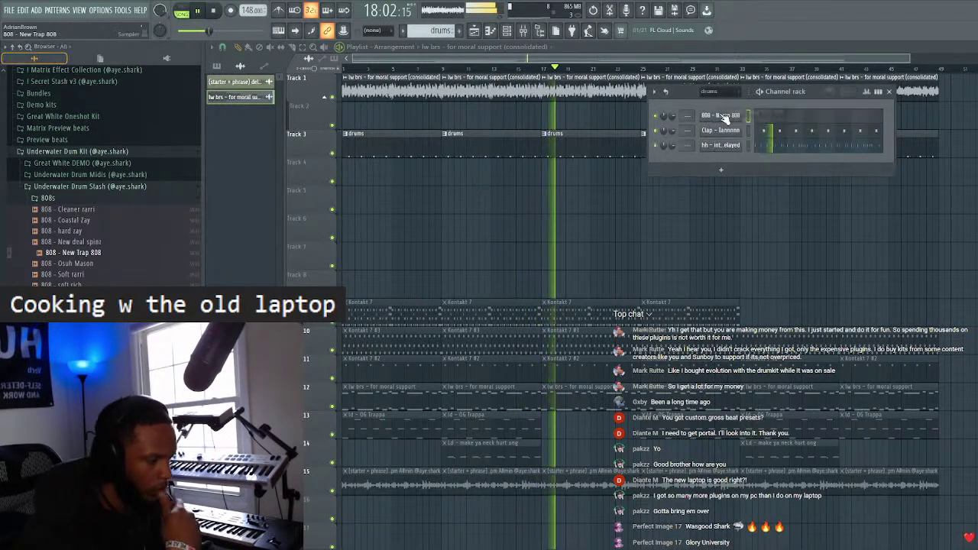
- Set the New Trap 808 channel to cut itself and close its settings
{"action": "left_click", "coordinate": [720, 115]}
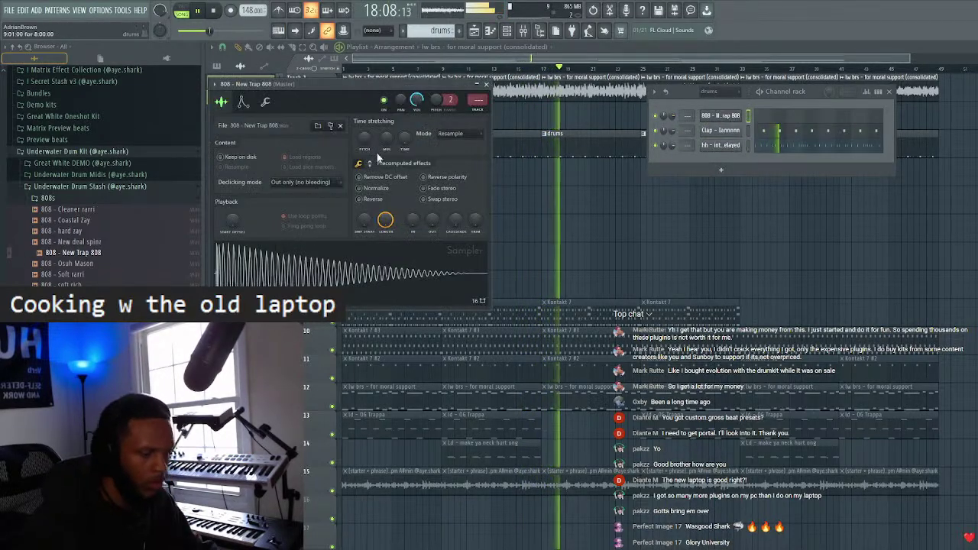
{"action": "left_click", "coordinate": [261, 102]}
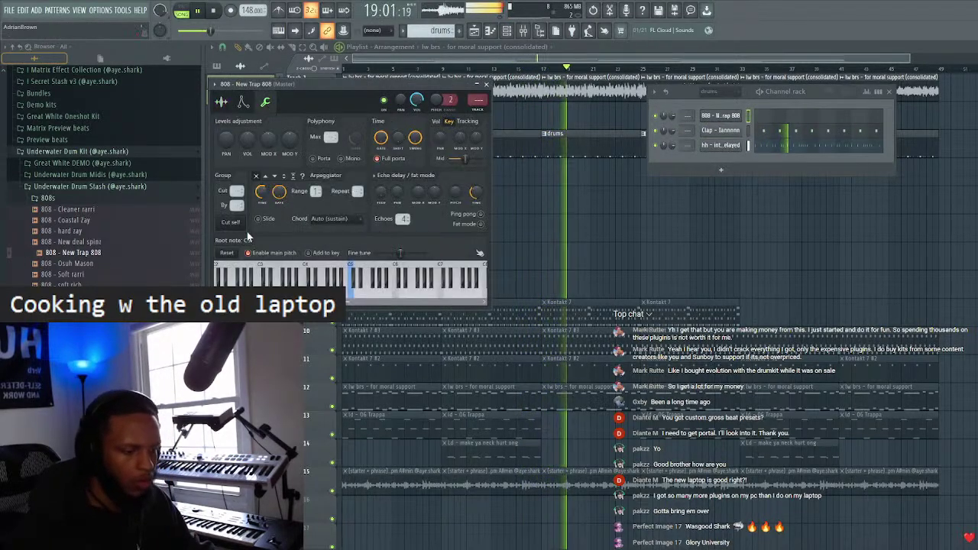
{"action": "left_click", "coordinate": [491, 85]}
- Show the New Trap 808 channel of the drums pattern in the piano roll
{"action": "left_click", "coordinate": [388, 161]}
{"action": "left_click", "coordinate": [336, 169]}
{"action": "key", "text": "Escape"}
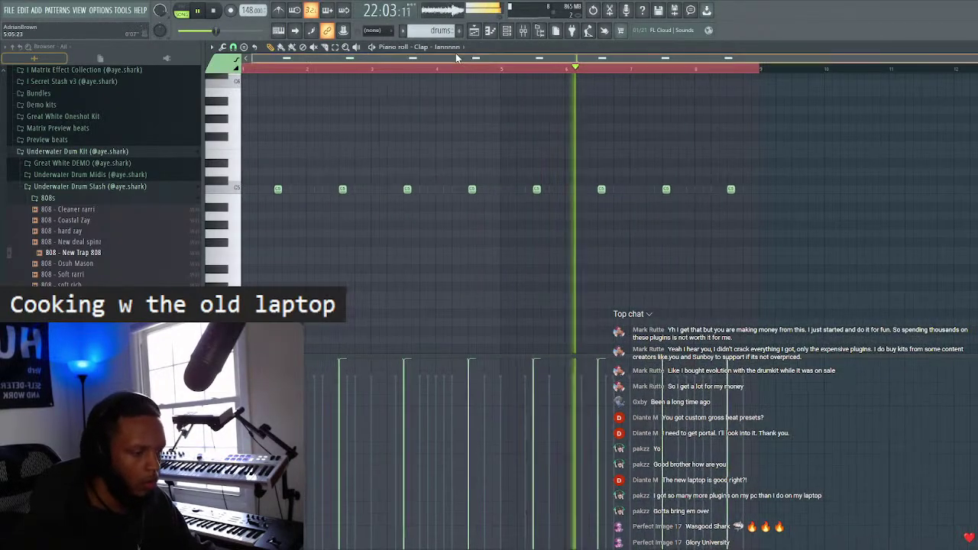
{"action": "left_click", "coordinate": [474, 30]}
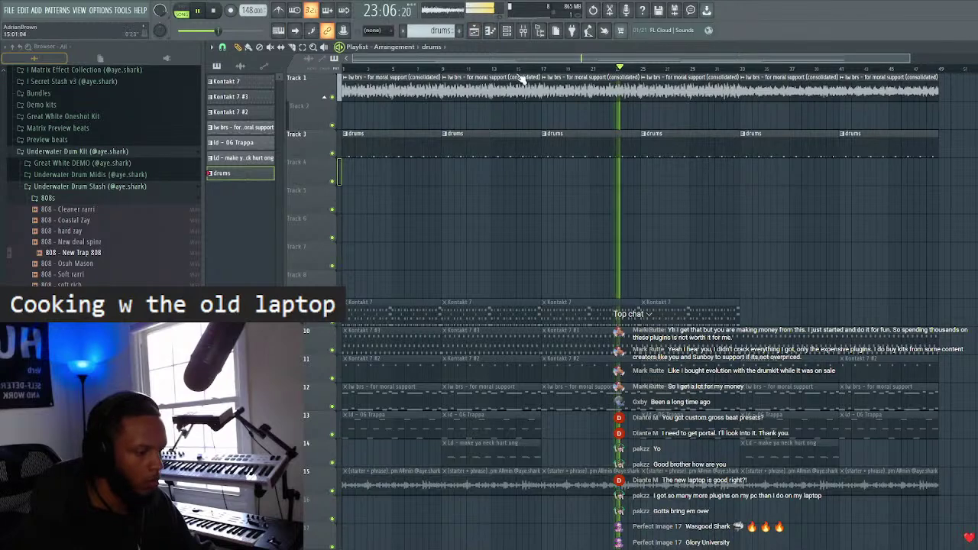
{"action": "key", "text": "F7"}
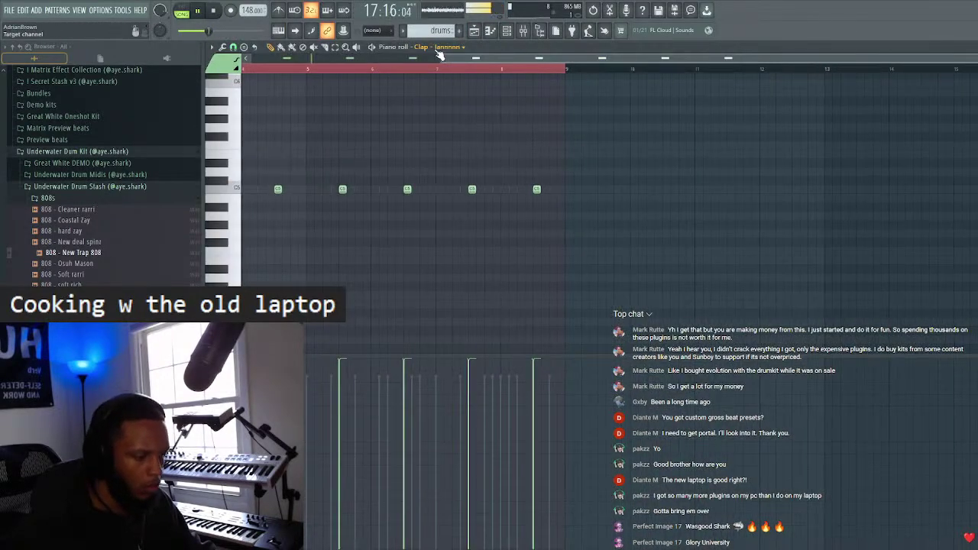
{"action": "left_click", "coordinate": [437, 46]}
{"action": "left_click", "coordinate": [462, 91]}
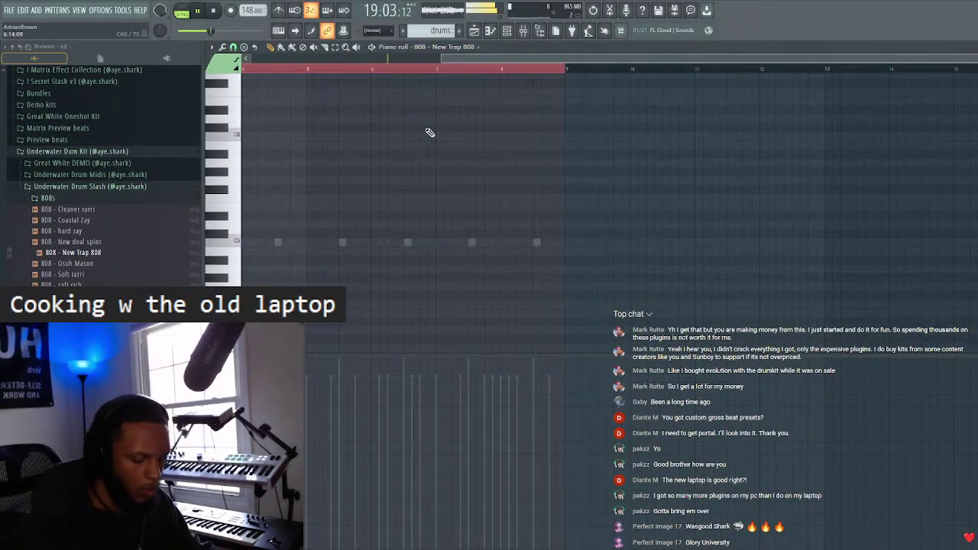
- Place a two-bar 808 pattern on C5 and B4 and duplicate it three times to fill eight bars
{"action": "scroll", "coordinate": [371, 185], "scroll_direction": "down", "scroll_amount": 1}
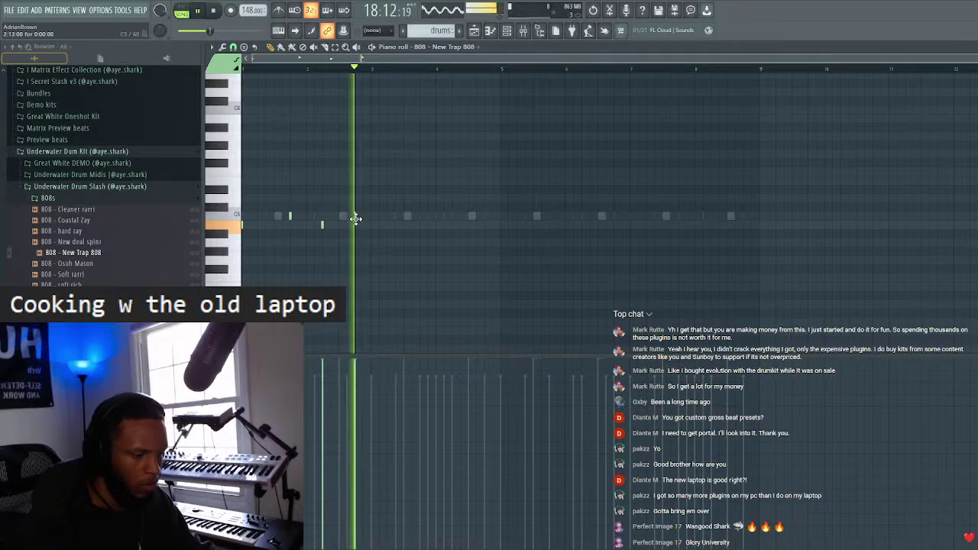
{"action": "key", "text": "ctrl+a"}
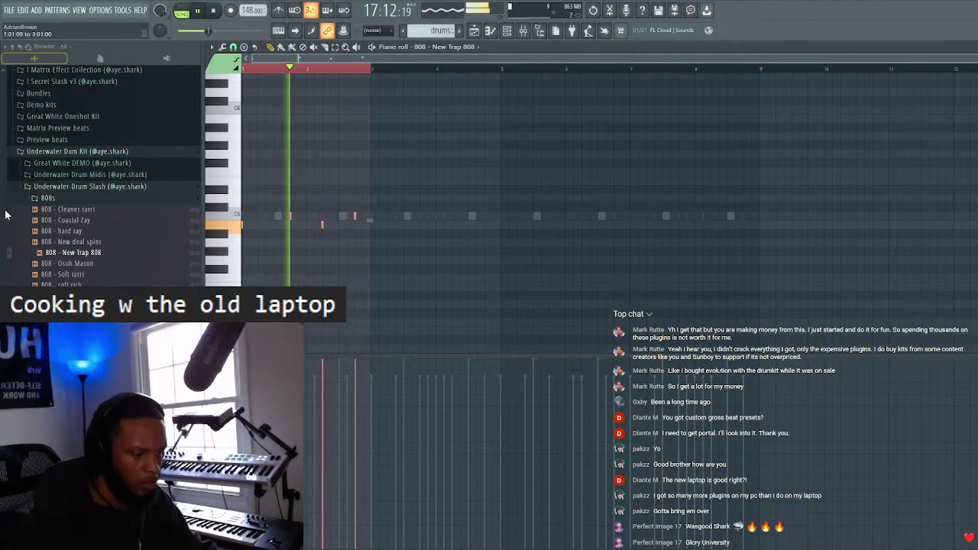
{"action": "key", "text": "ctrl+b"}
{"action": "key", "text": "ctrl+b"}
{"action": "key", "text": "ctrl+b"}
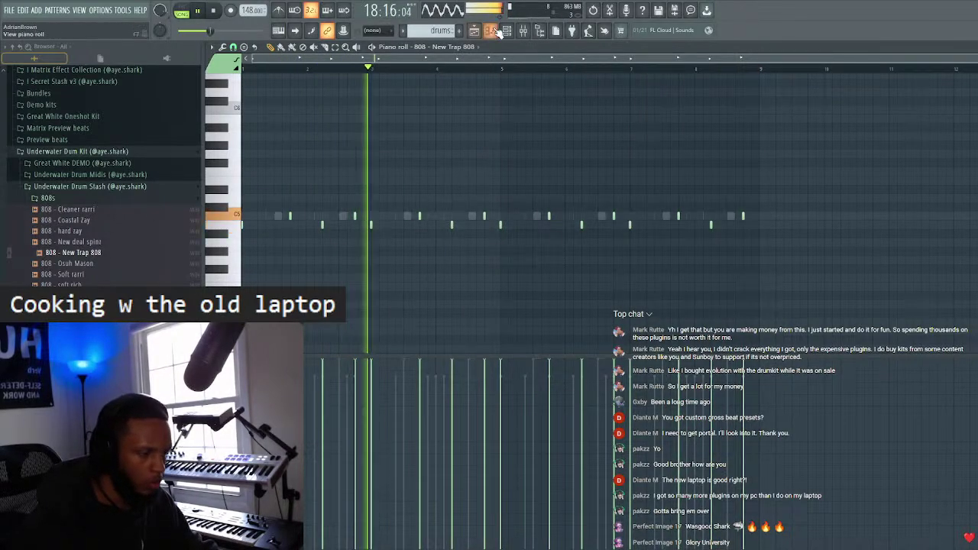
- Boost the New Trap 808 sample's gain and increase its fade-out in the precomputed effects
{"action": "key", "text": "F6"}
{"action": "left_click", "coordinate": [721, 115]}
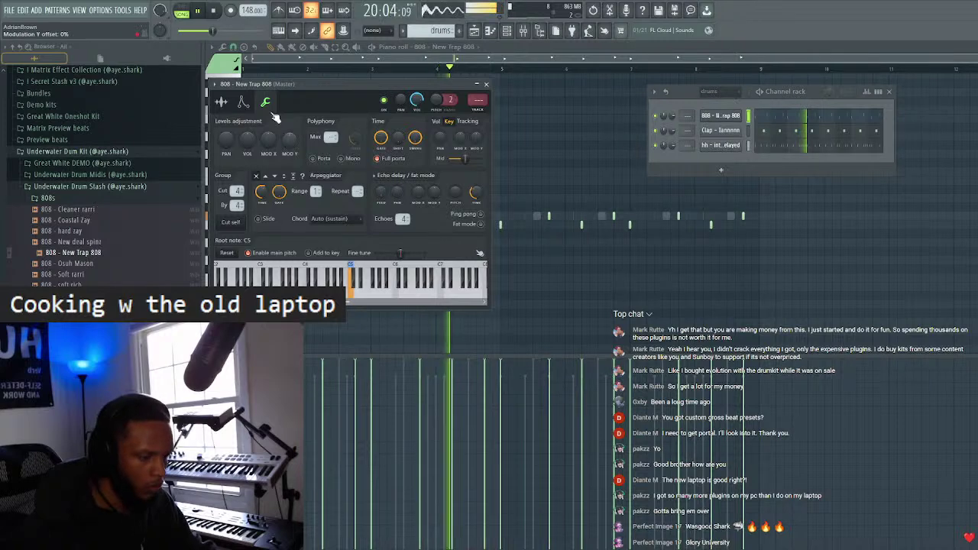
{"action": "left_click", "coordinate": [222, 102]}
{"action": "left_click", "coordinate": [369, 163]}
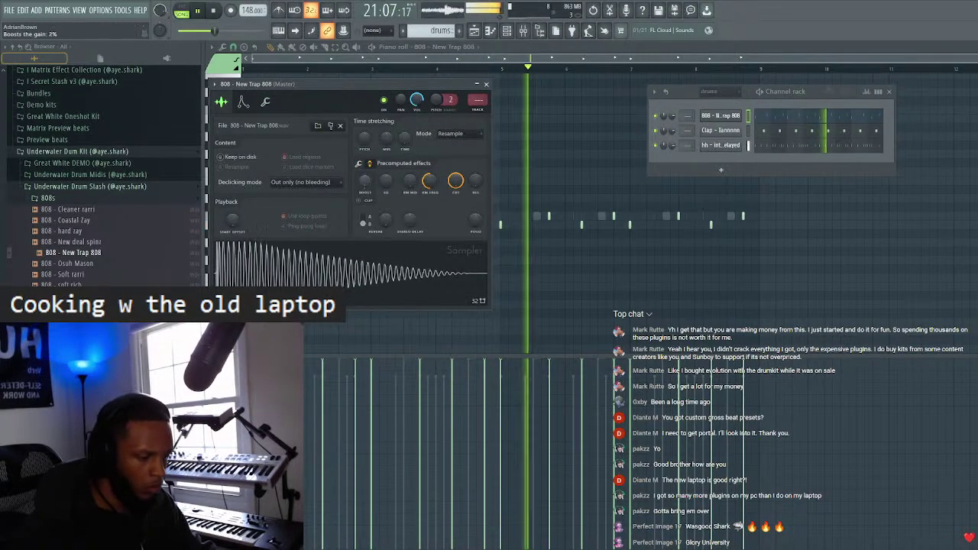
{"action": "left_click", "coordinate": [359, 164]}
{"action": "left_click_drag", "start_coordinate": [434, 221], "coordinate": [463, 157]}
{"action": "left_click", "coordinate": [486, 84]}
{"action": "left_click", "coordinate": [889, 93]}
- Delete the C5 808 notes near the end of bars 2 and 6 while checking the pattern by playback
{"action": "key", "text": "space"}
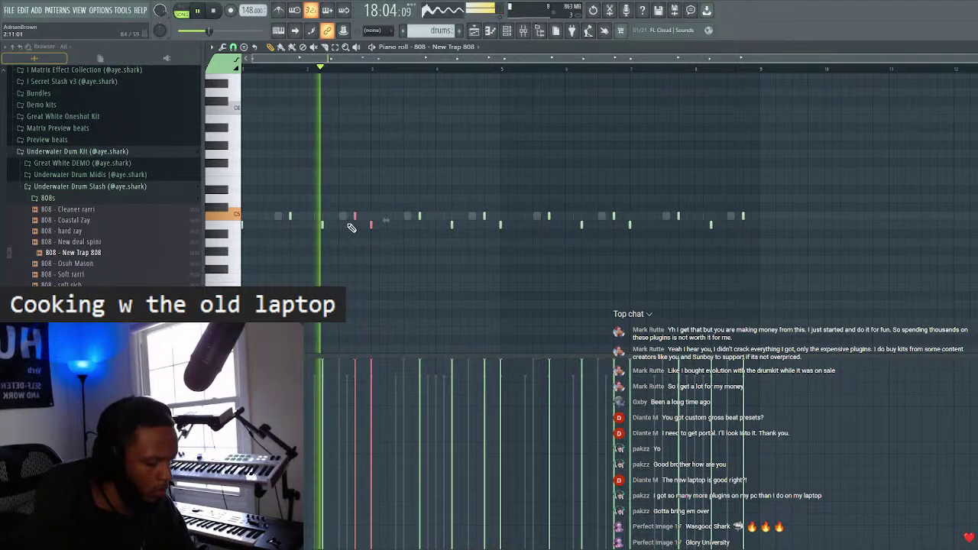
{"action": "key", "text": "space"}
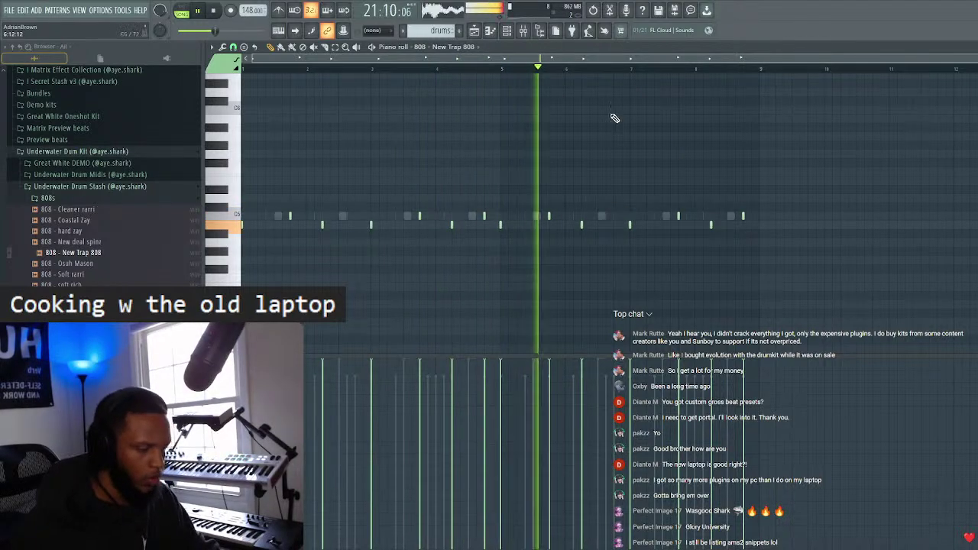
- Open the Open Hats folder of the drum stash and add "oh - Grand Slam" to the drums group
{"action": "key", "text": "F6"}
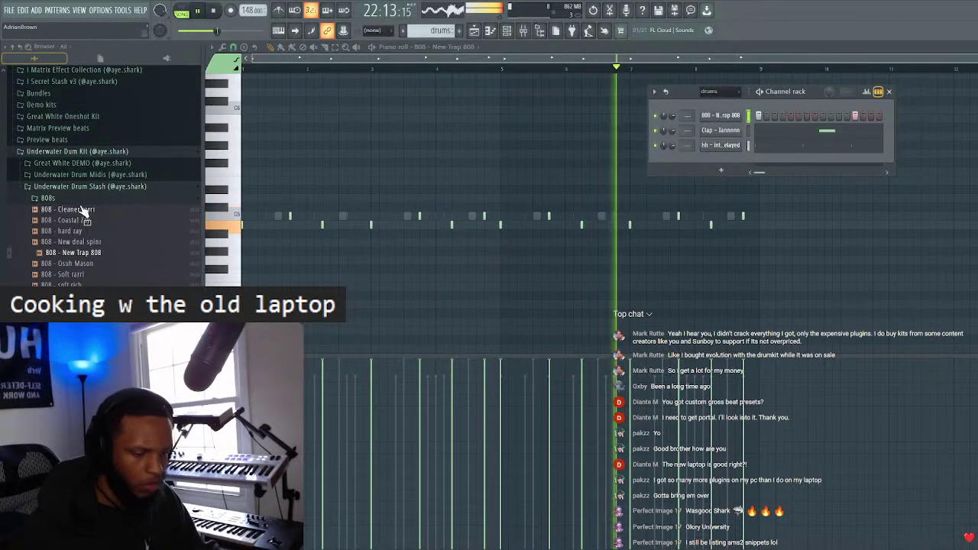
{"action": "left_click", "coordinate": [47, 198]}
{"action": "left_click", "coordinate": [77, 257]}
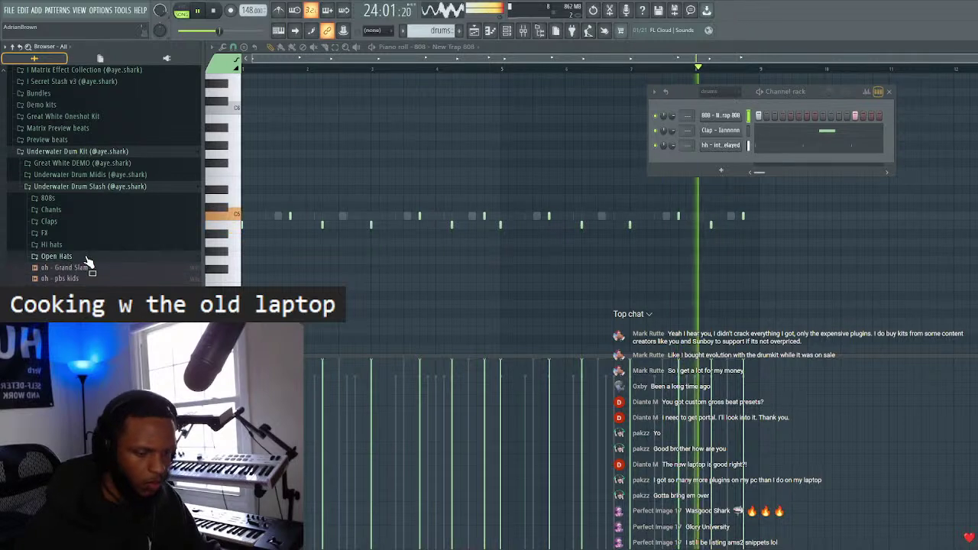
{"action": "scroll", "coordinate": [86, 262], "scroll_direction": "down", "scroll_amount": 2}
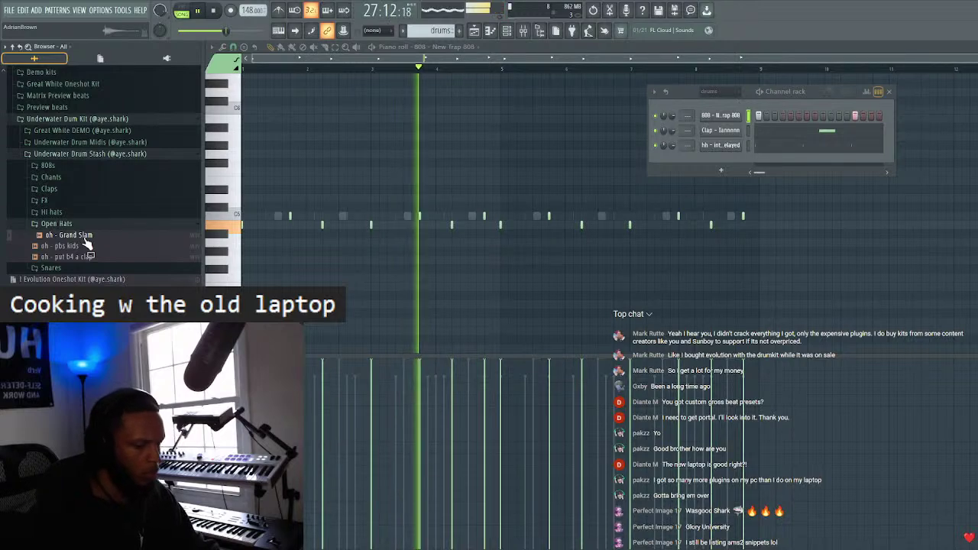
{"action": "left_click_drag", "start_coordinate": [86, 243], "coordinate": [715, 164]}
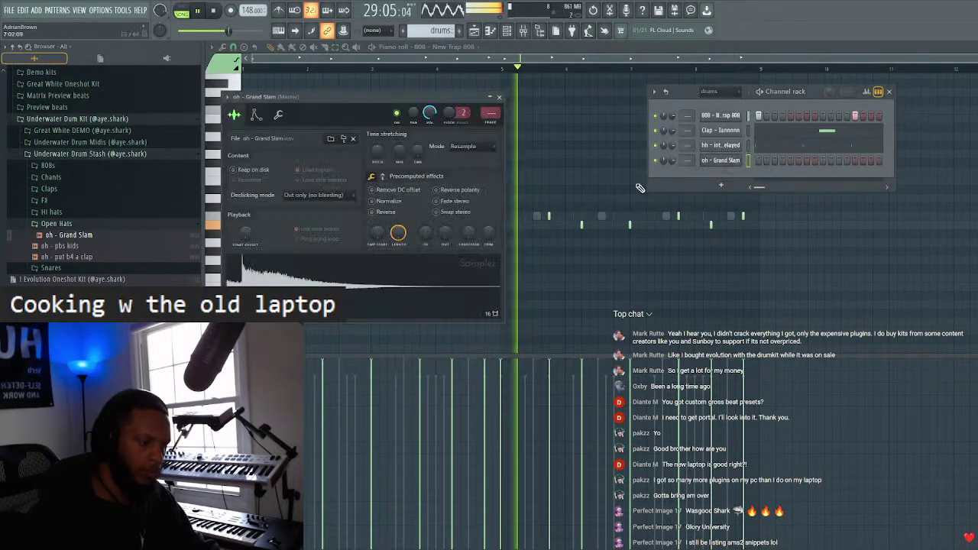
- Place C5 notes for "oh - Grand Slam" in bars 1, 3 and 4 and duplicate the four-bar pattern to fill eight bars
{"action": "left_click", "coordinate": [499, 97]}
{"action": "left_click", "coordinate": [428, 46]}
{"action": "left_click", "coordinate": [450, 130]}
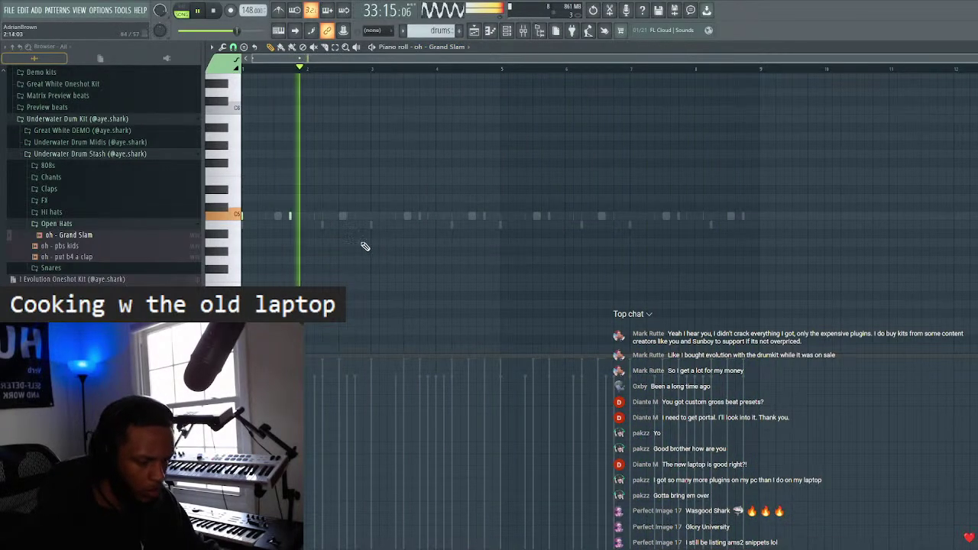
{"action": "left_click", "coordinate": [376, 217]}
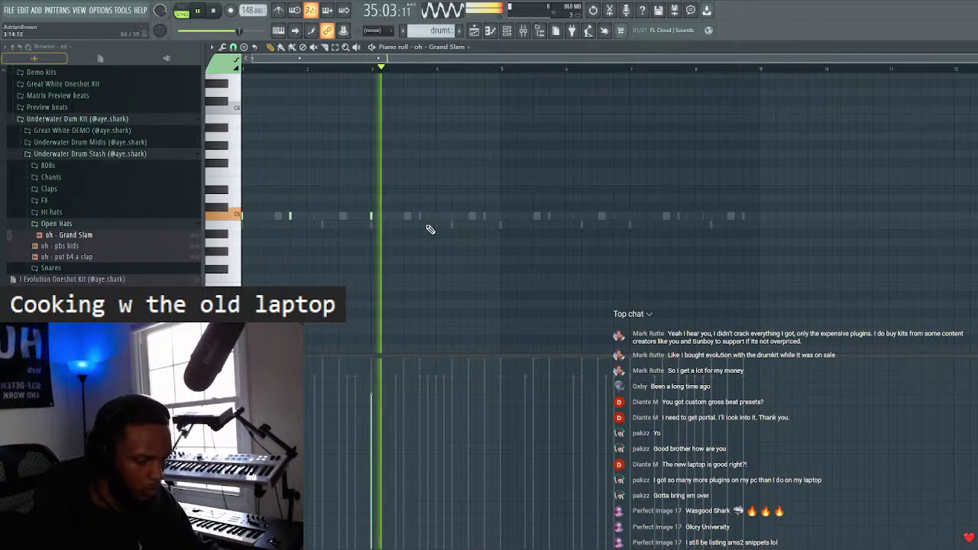
{"action": "left_click", "coordinate": [429, 220]}
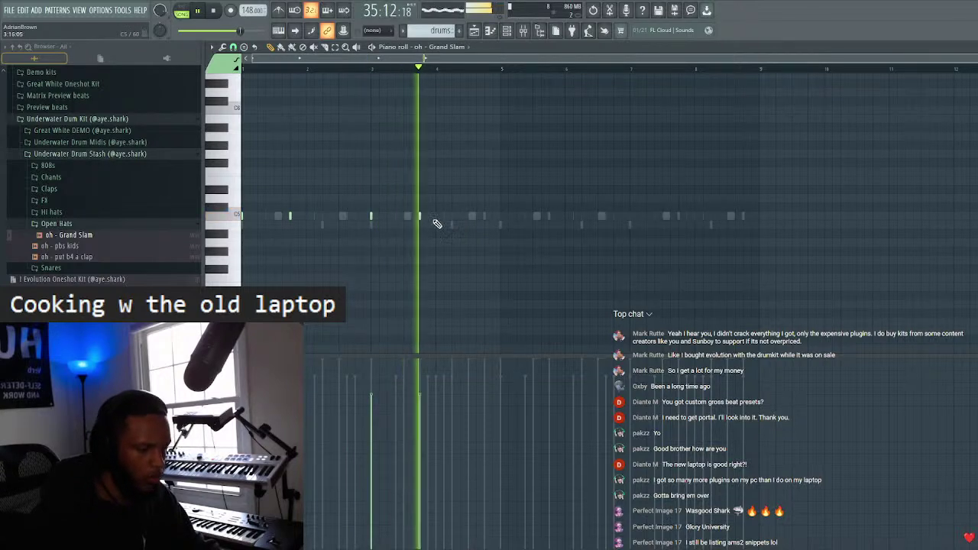
{"action": "left_click", "coordinate": [483, 217]}
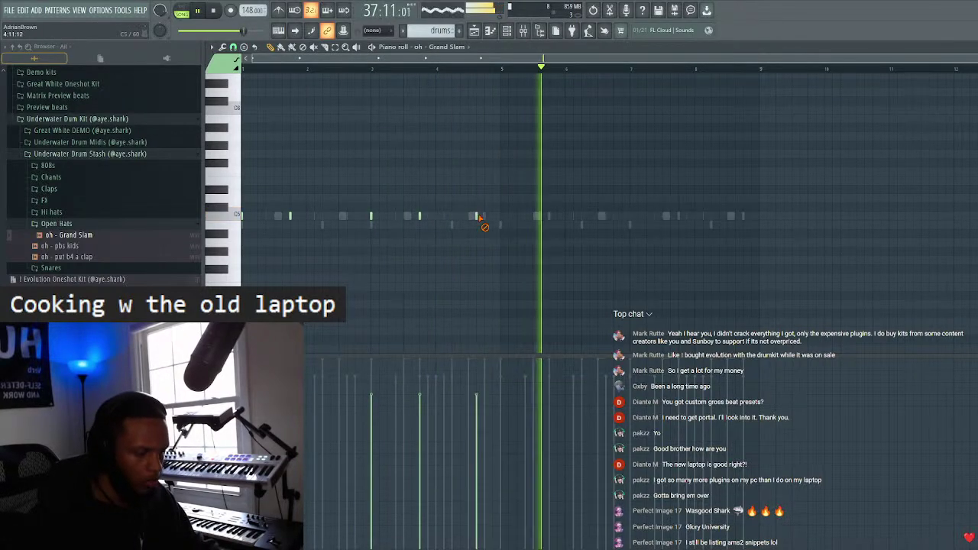
{"action": "key", "text": "ctrl+b"}
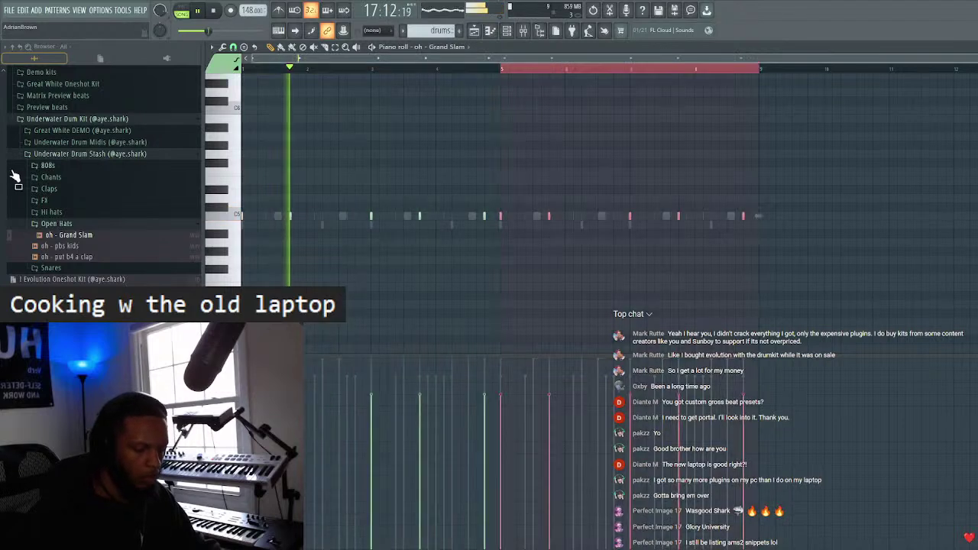
- Switch the drums group's channel rack display from step buttons to note previews and close the rack
{"action": "left_click", "coordinate": [524, 27]}
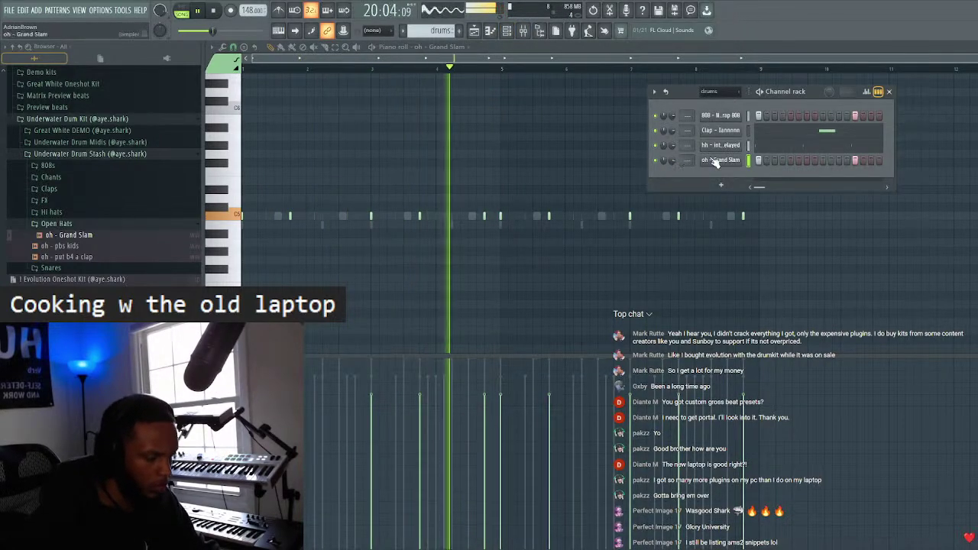
{"action": "left_click", "coordinate": [877, 91]}
{"action": "left_click", "coordinate": [888, 92]}
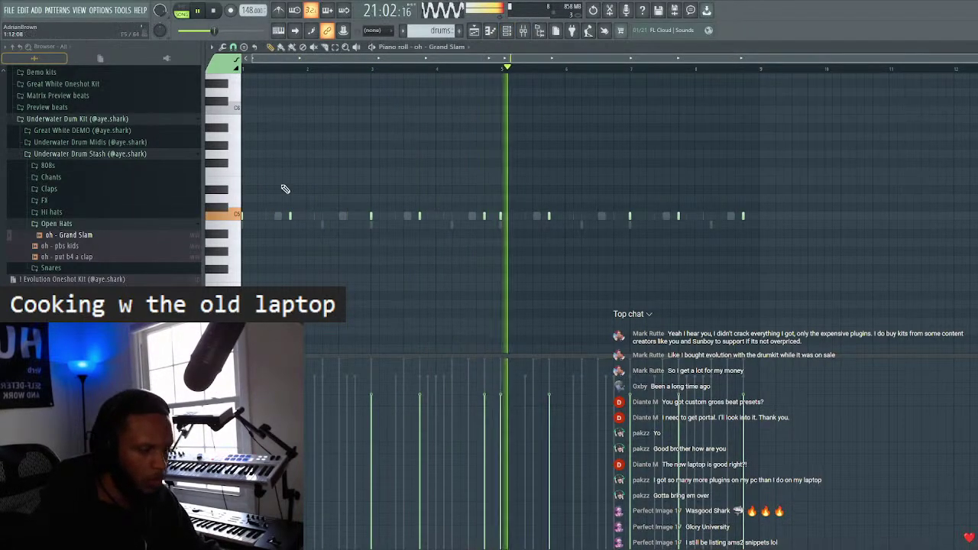
- Audition samples in the Snares folder of the Underwater drum stash and add "Snare - more to it" to the drums group
{"action": "left_click", "coordinate": [76, 223]}
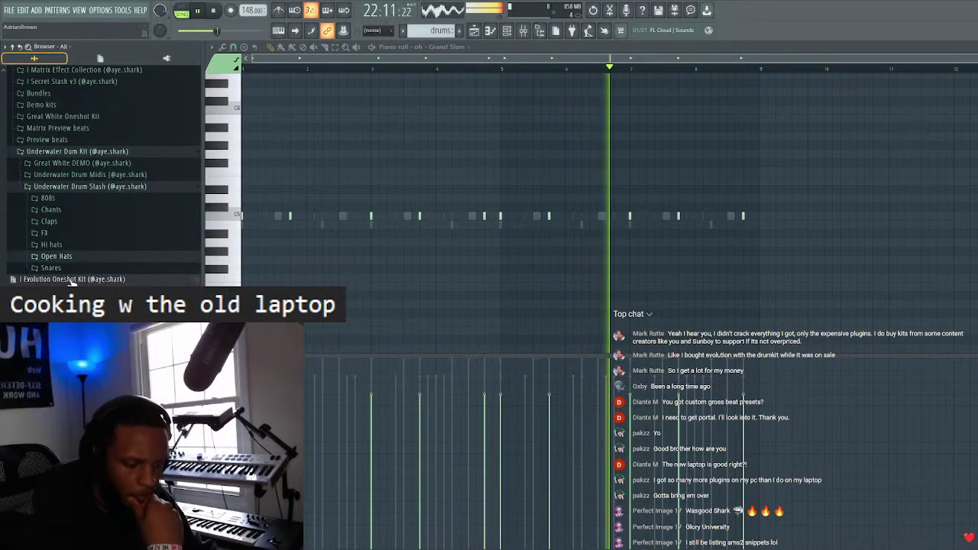
{"action": "left_click", "coordinate": [76, 268]}
{"action": "left_click", "coordinate": [90, 269]}
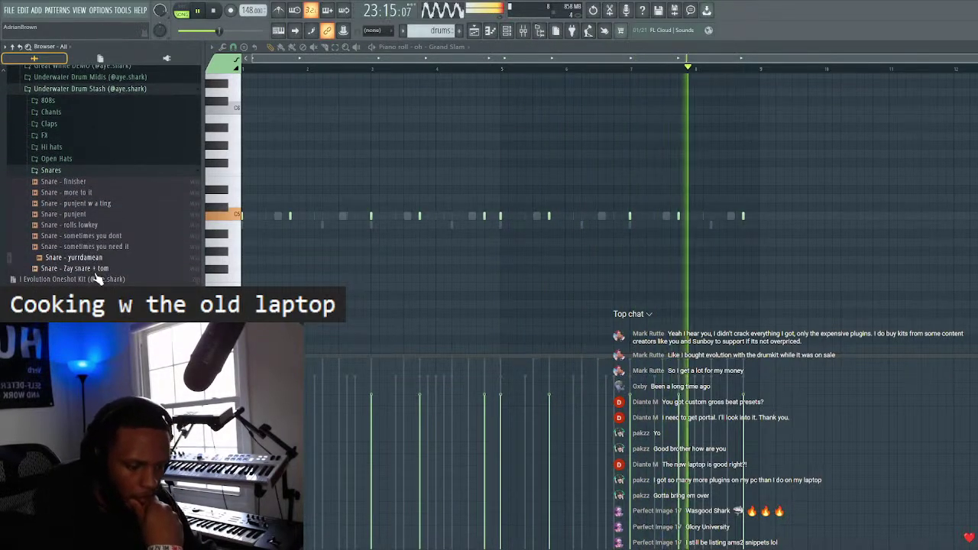
{"action": "left_click", "coordinate": [509, 32]}
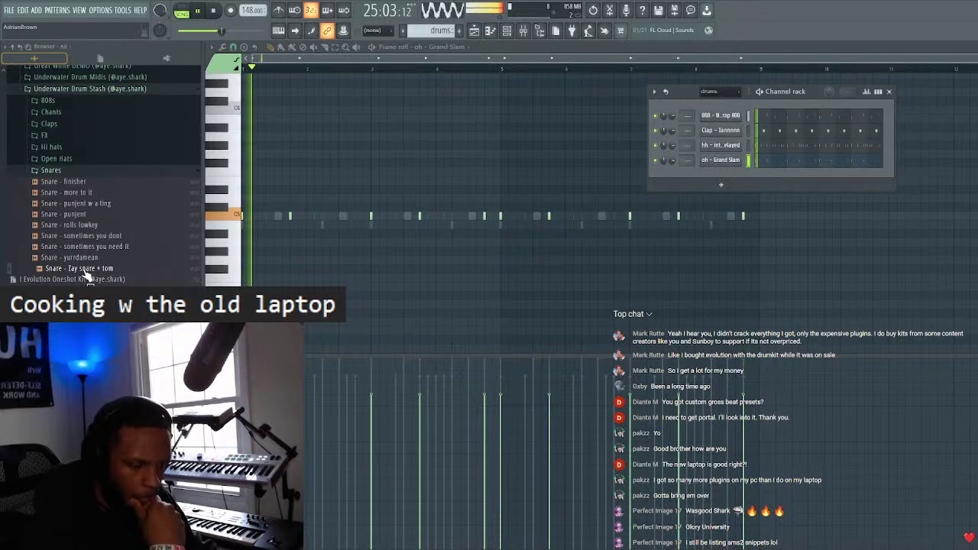
{"action": "left_click", "coordinate": [100, 226]}
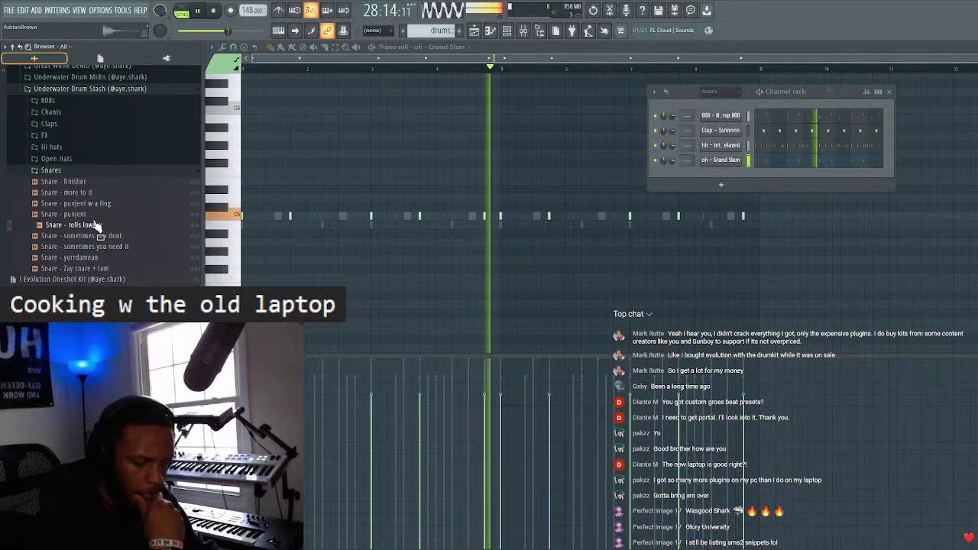
{"action": "key", "text": "Up"}
{"action": "key", "text": "Up"}
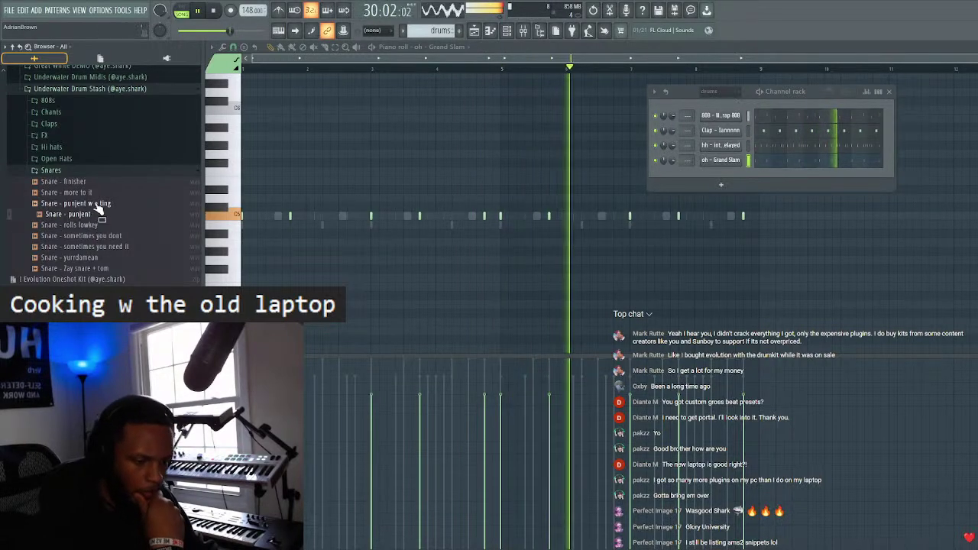
{"action": "left_click", "coordinate": [97, 216]}
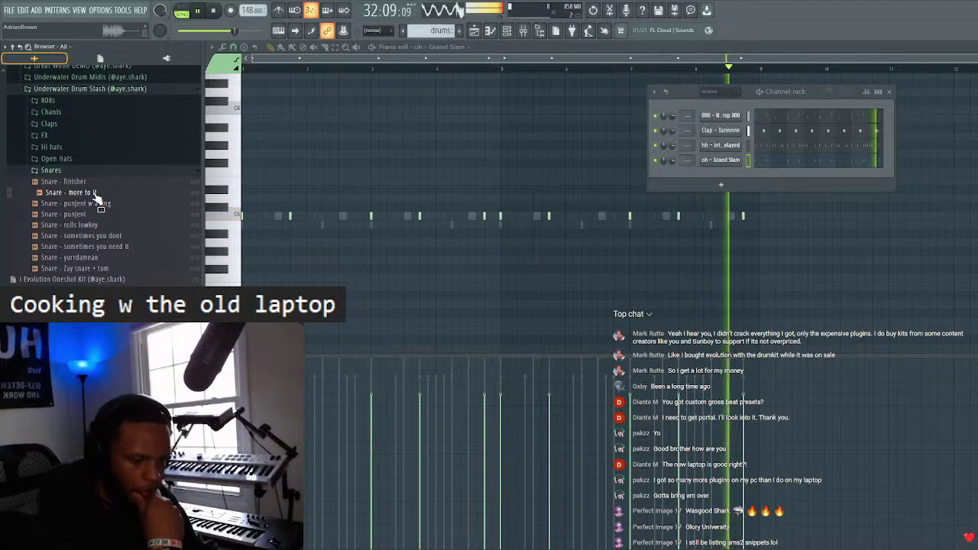
{"action": "left_click_drag", "start_coordinate": [677, 190], "coordinate": [697, 185]}
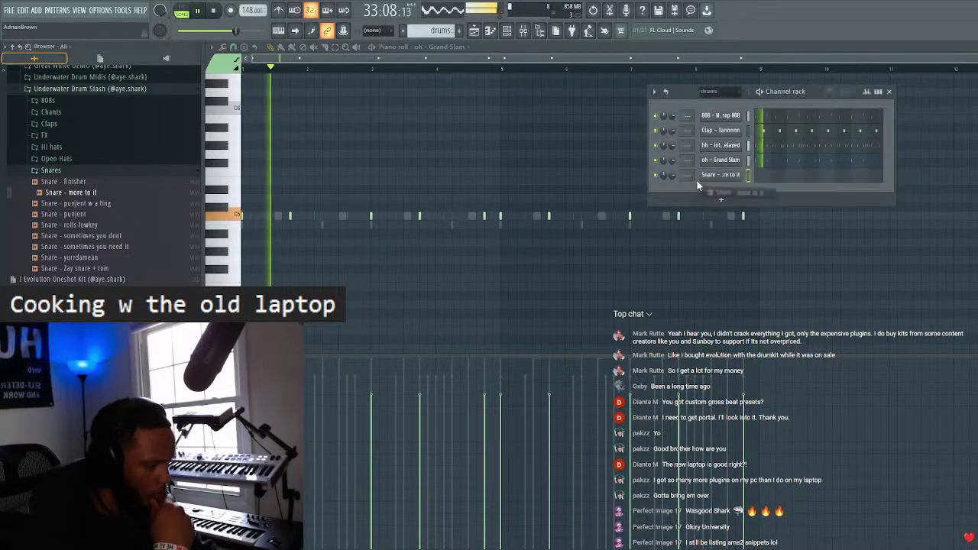
- Audition more snares and add "Snare - yurrdamean" to the drums group
{"action": "left_click", "coordinate": [103, 246]}
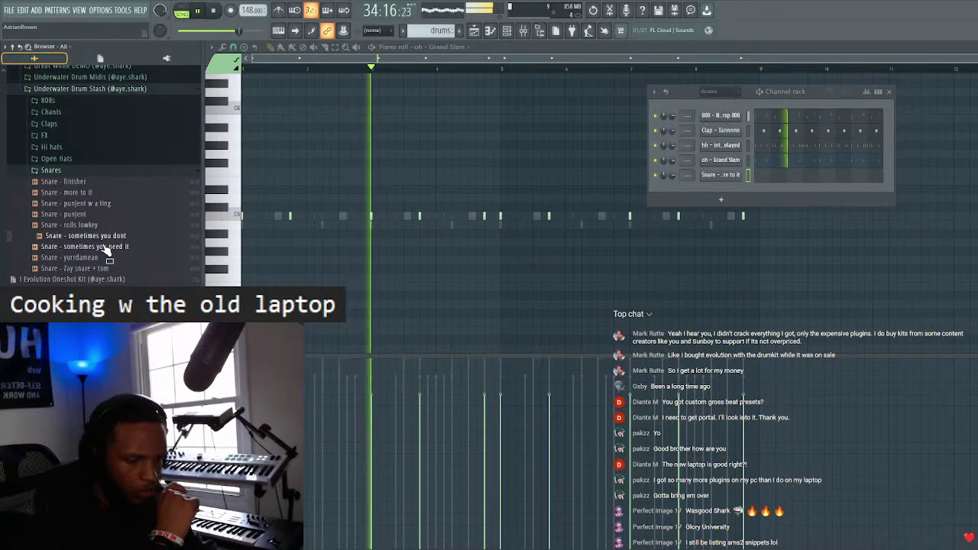
{"action": "left_click", "coordinate": [96, 259]}
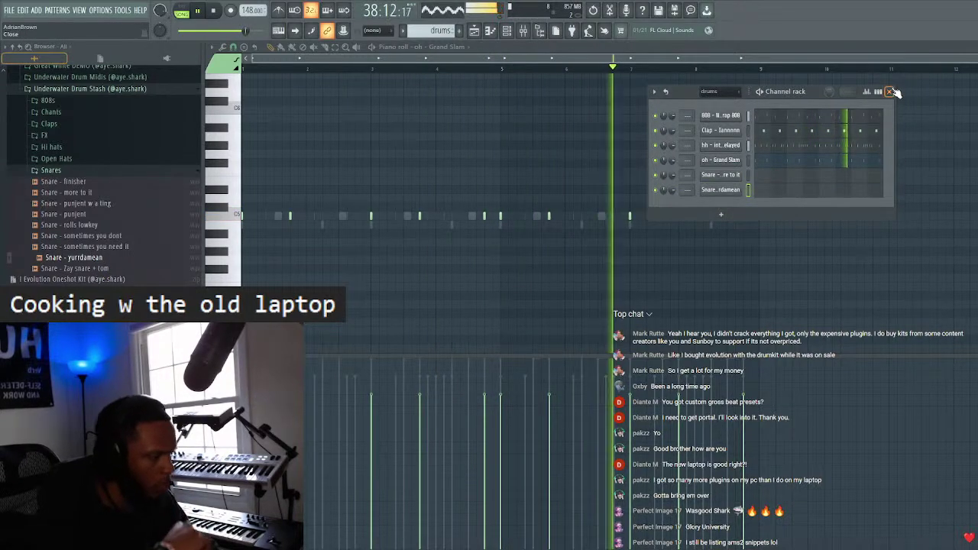
{"action": "left_click", "coordinate": [889, 92]}
- Place single C5 notes of "Snare - more to it" just after the start of bars 4 and 8
{"action": "left_click", "coordinate": [422, 47]}
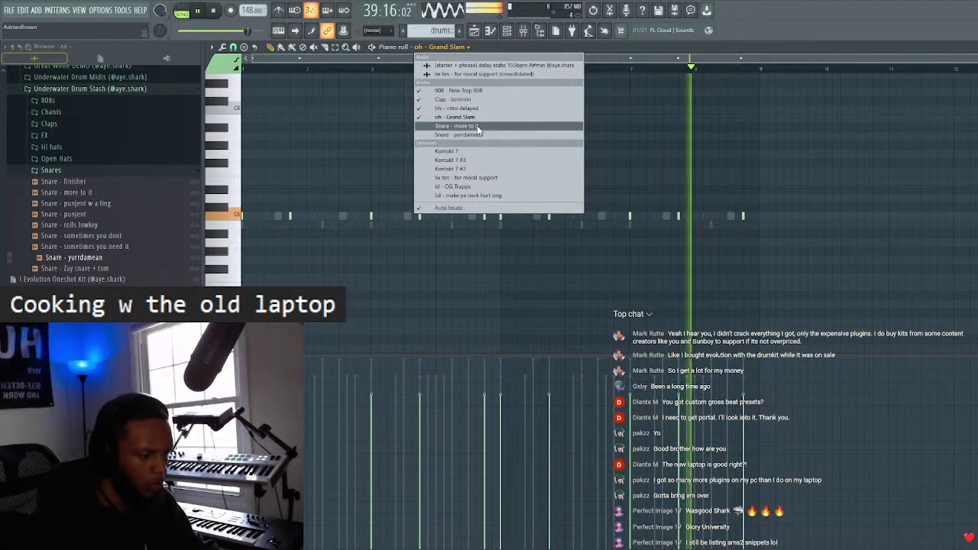
{"action": "left_click", "coordinate": [459, 130]}
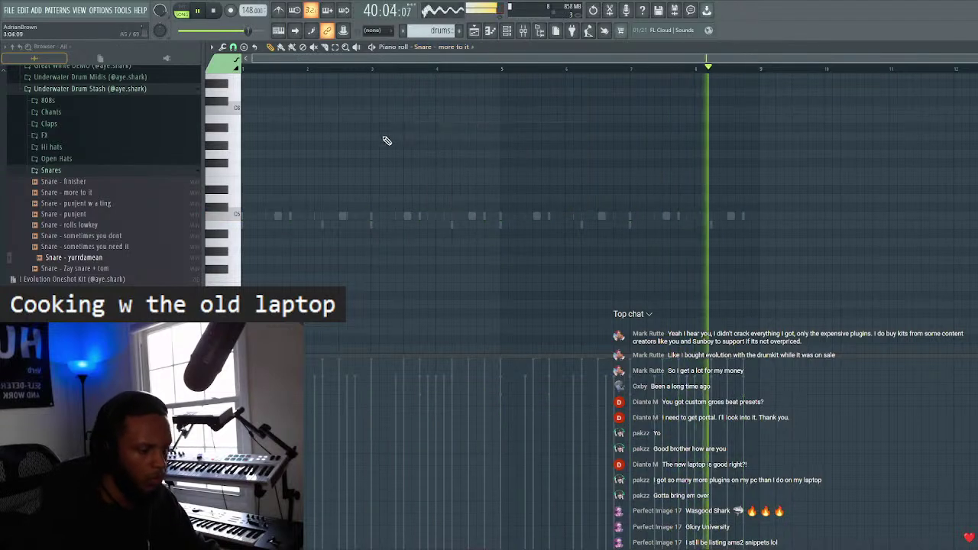
{"action": "left_click", "coordinate": [483, 216]}
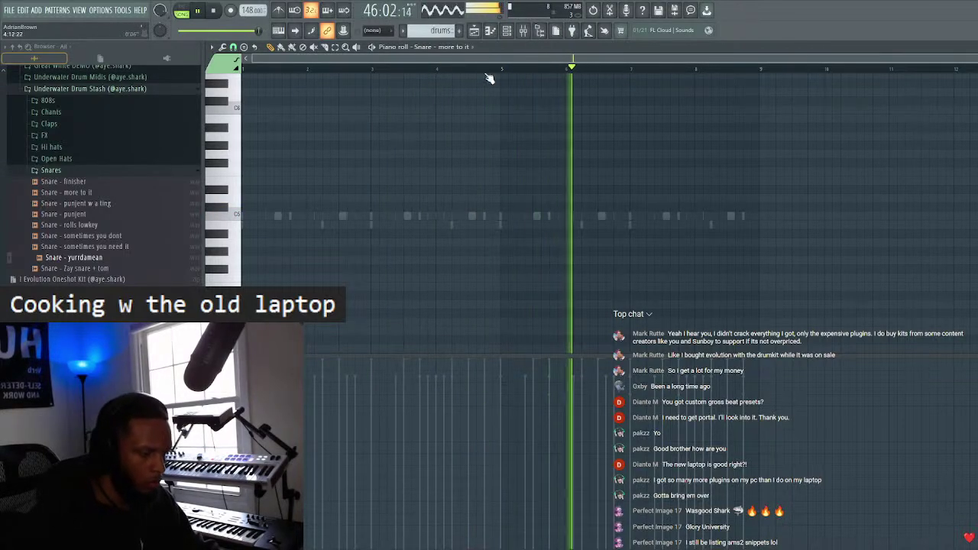
{"action": "left_click_drag", "start_coordinate": [502, 69], "coordinate": [241, 69]}
{"action": "key", "text": "ctrl+b"}
{"action": "left_click", "coordinate": [703, 216]}
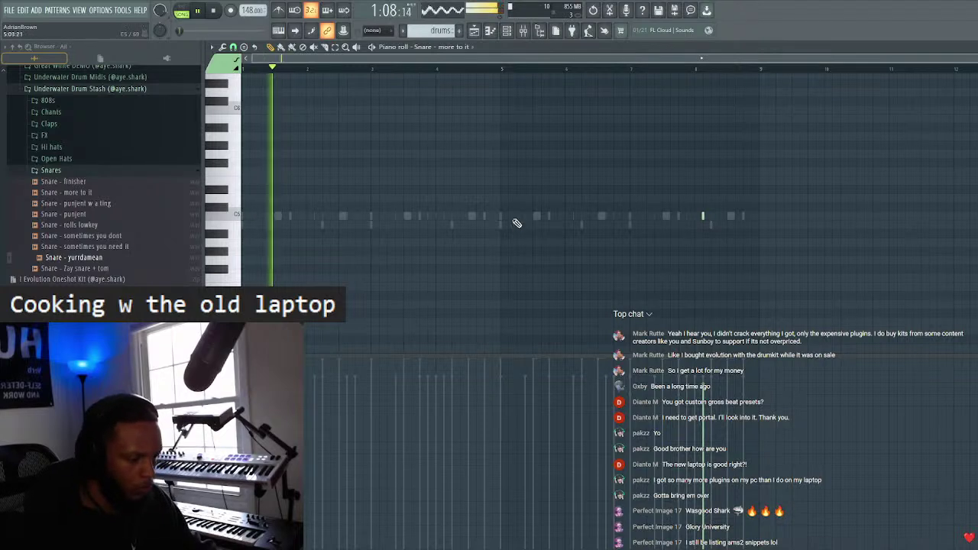
{"action": "left_click", "coordinate": [444, 216]}
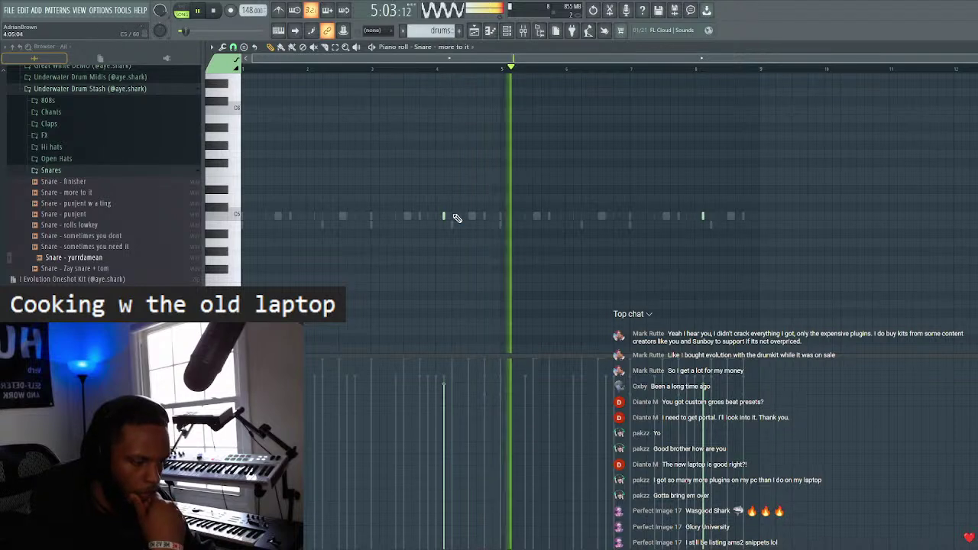
- Audition the Chants folder samples and replace the "Snare - yurrdamean" channel with "Chnt - fresh"
{"action": "key", "text": "F6"}
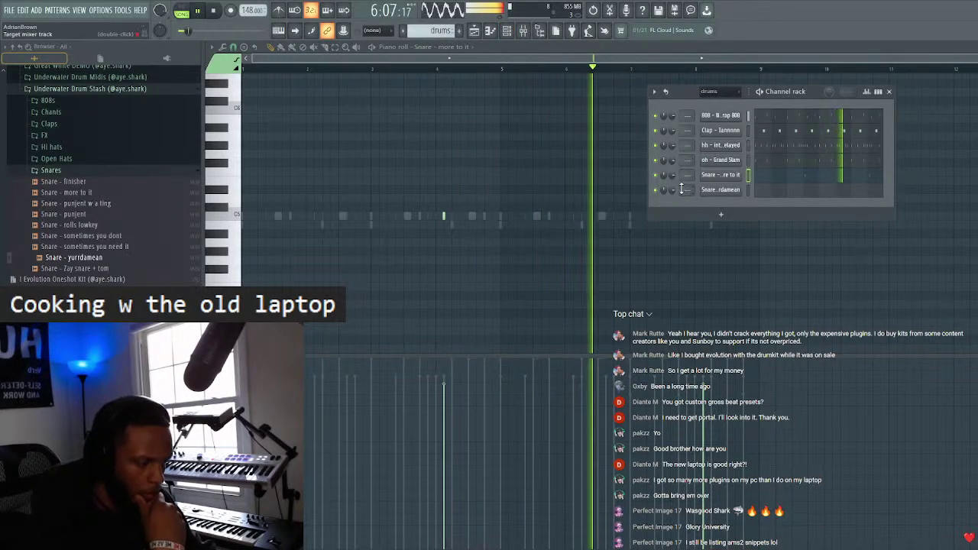
{"action": "left_click", "coordinate": [107, 171]}
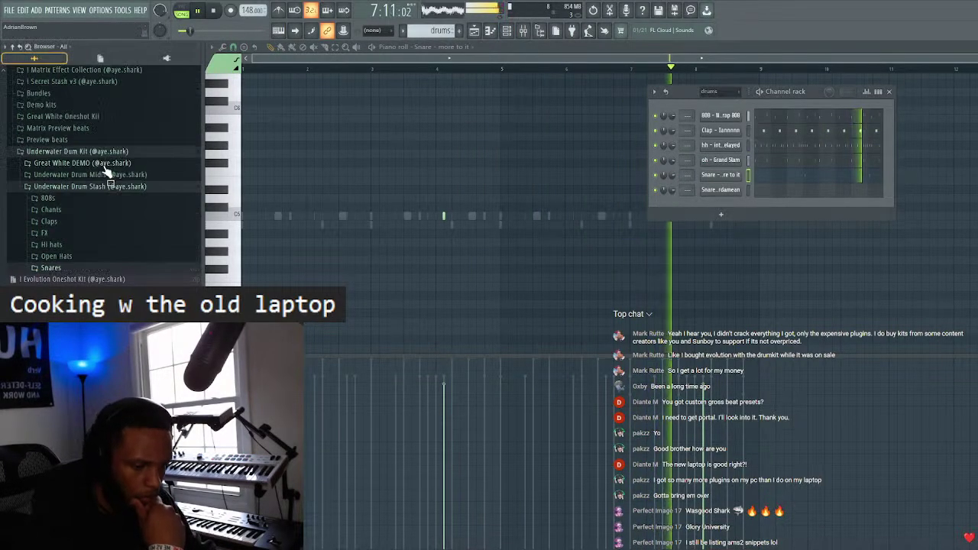
{"action": "left_click", "coordinate": [75, 211]}
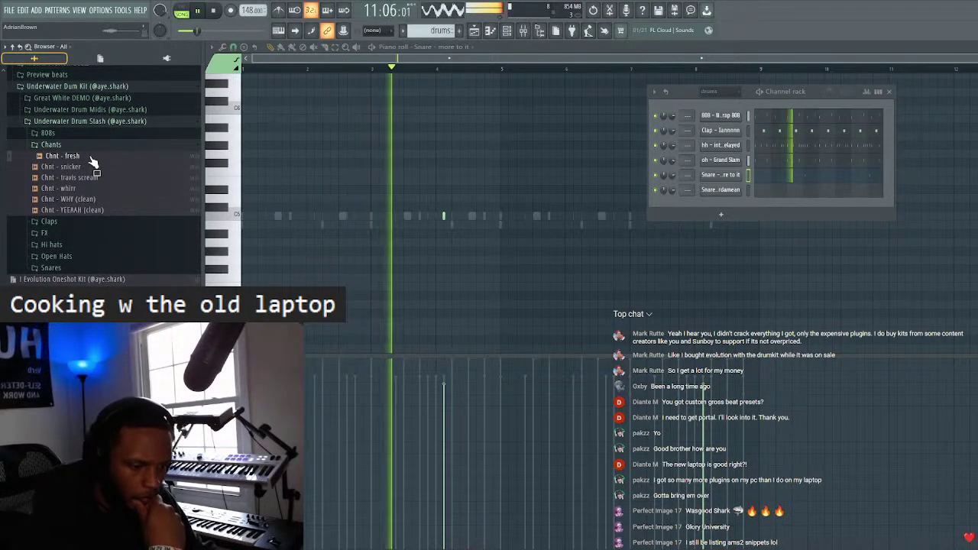
{"action": "left_click", "coordinate": [91, 177]}
{"action": "left_click", "coordinate": [93, 188]}
{"action": "left_click", "coordinate": [94, 199]}
{"action": "left_click", "coordinate": [95, 210]}
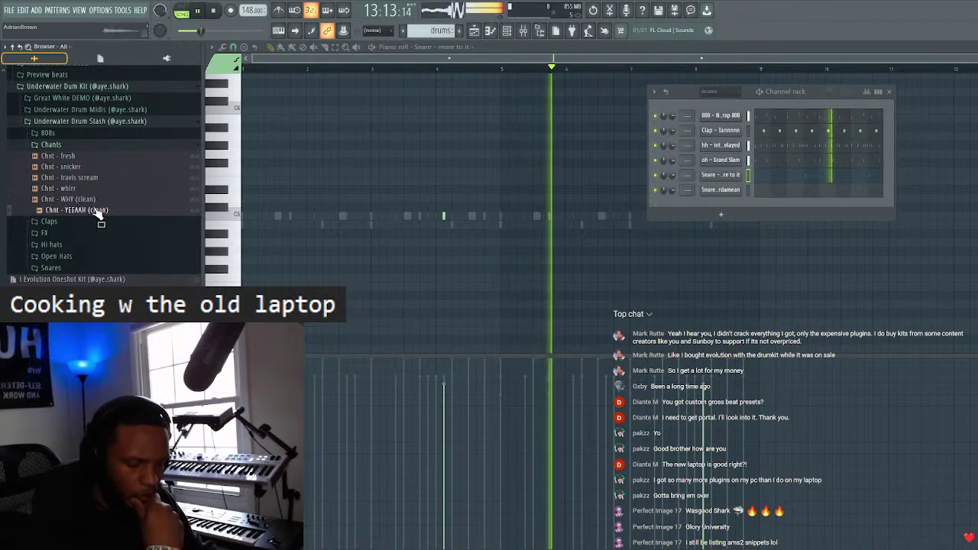
{"action": "left_click_drag", "start_coordinate": [91, 157], "coordinate": [726, 194]}
- Inspect the precomputed effects of "Chnt - fresh", open its piano roll and preview the C5 key
{"action": "left_click", "coordinate": [724, 190]}
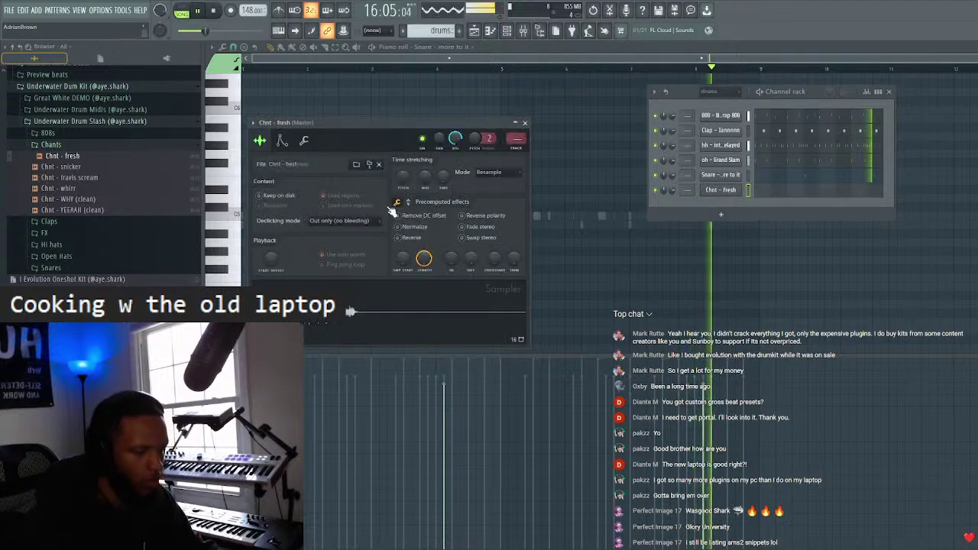
{"action": "left_click", "coordinate": [408, 202]}
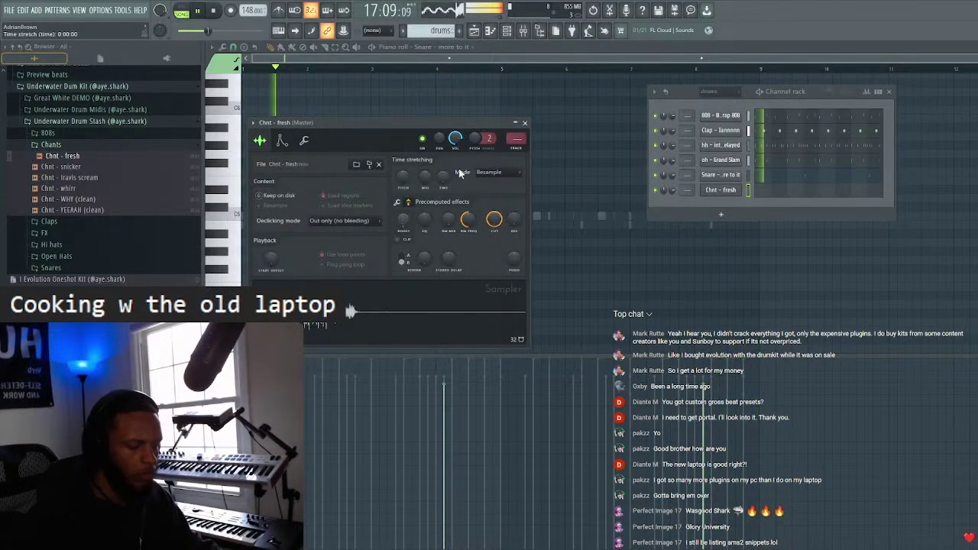
{"action": "left_click", "coordinate": [525, 122]}
{"action": "left_click", "coordinate": [424, 47]}
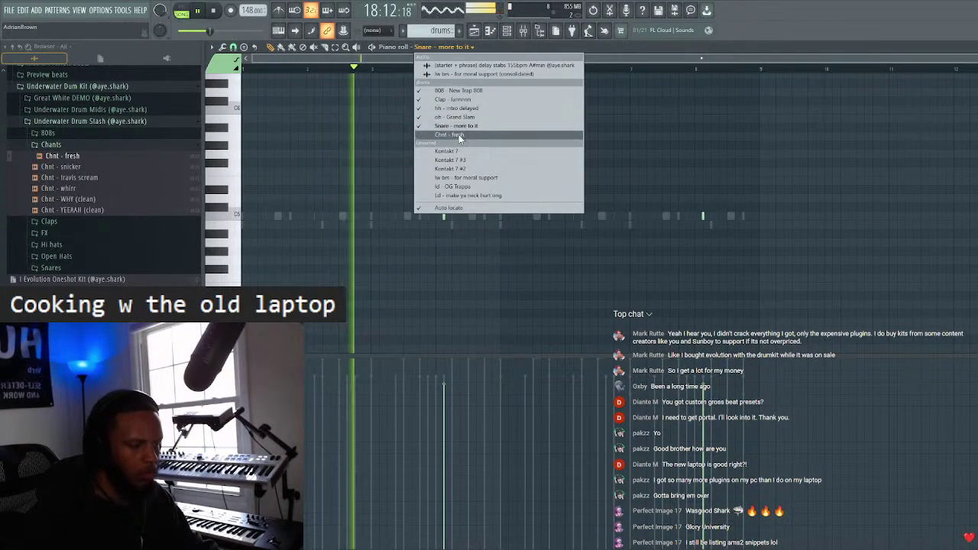
{"action": "left_click", "coordinate": [458, 133]}
{"action": "left_click", "coordinate": [237, 216]}
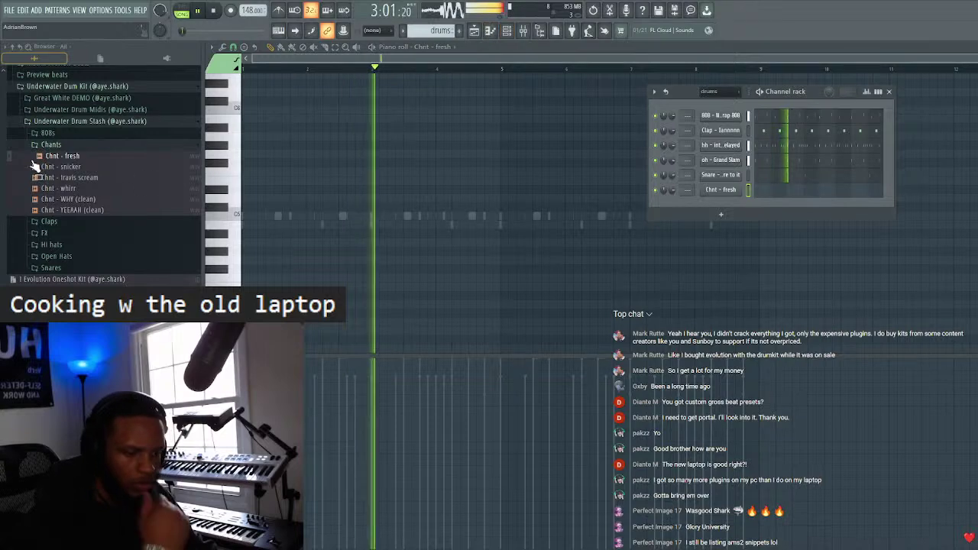
- Audition the chants in the Vox + Chants folder of Secret Stash v3, including nba, olympics and ufc
{"action": "scroll", "coordinate": [81, 243], "scroll_direction": "up", "scroll_amount": 6}
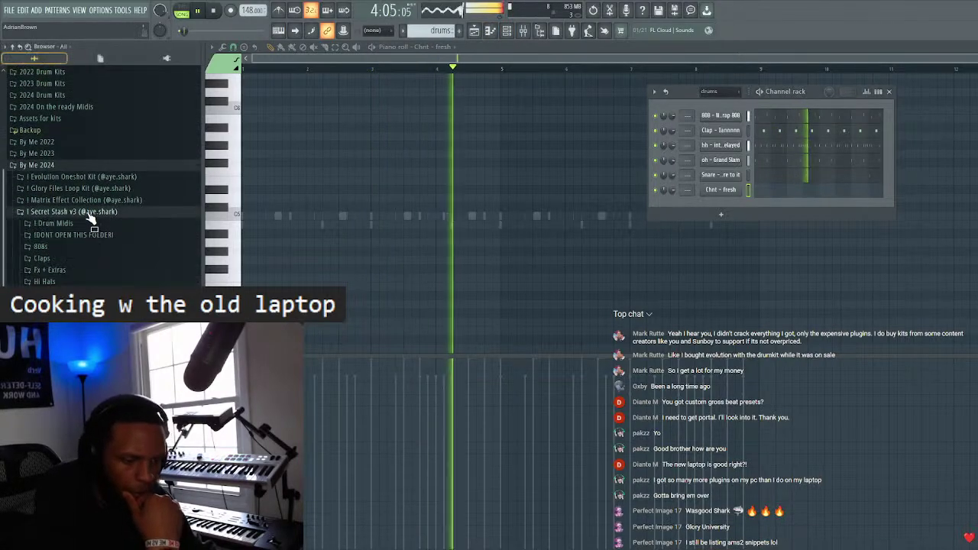
{"action": "left_click", "coordinate": [91, 212]}
{"action": "left_click", "coordinate": [85, 187]}
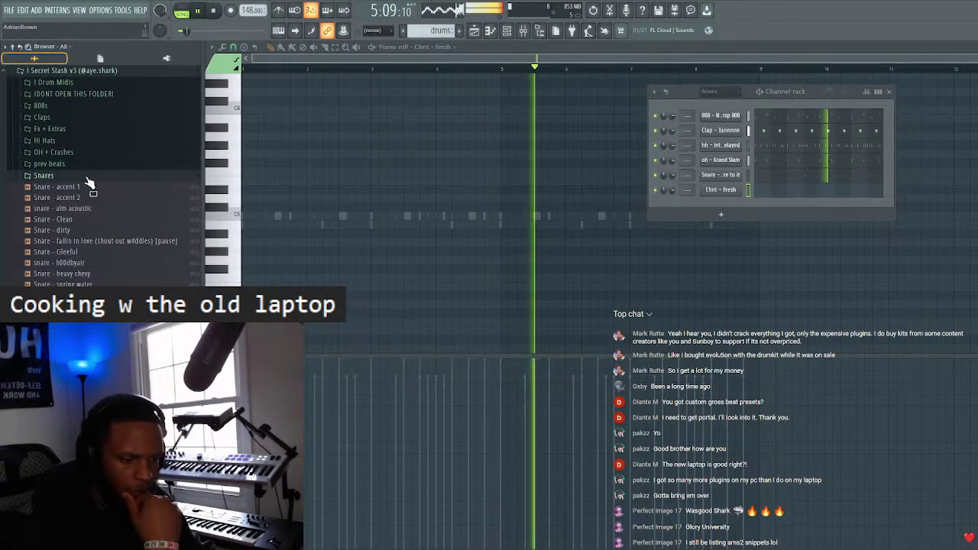
{"action": "scroll", "coordinate": [69, 168], "scroll_direction": "down", "scroll_amount": 3}
{"action": "left_click", "coordinate": [76, 123]}
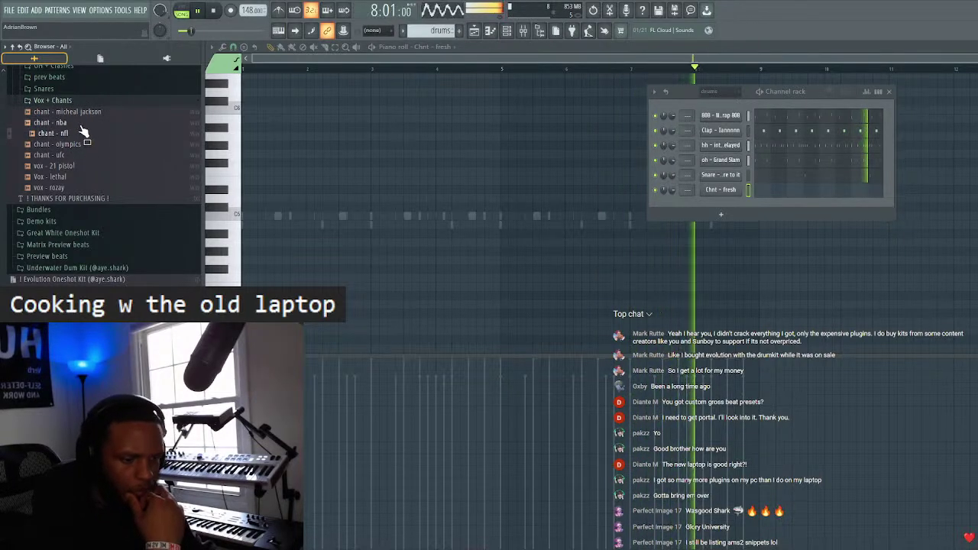
{"action": "left_click", "coordinate": [79, 145]}
{"action": "left_click", "coordinate": [79, 156]}
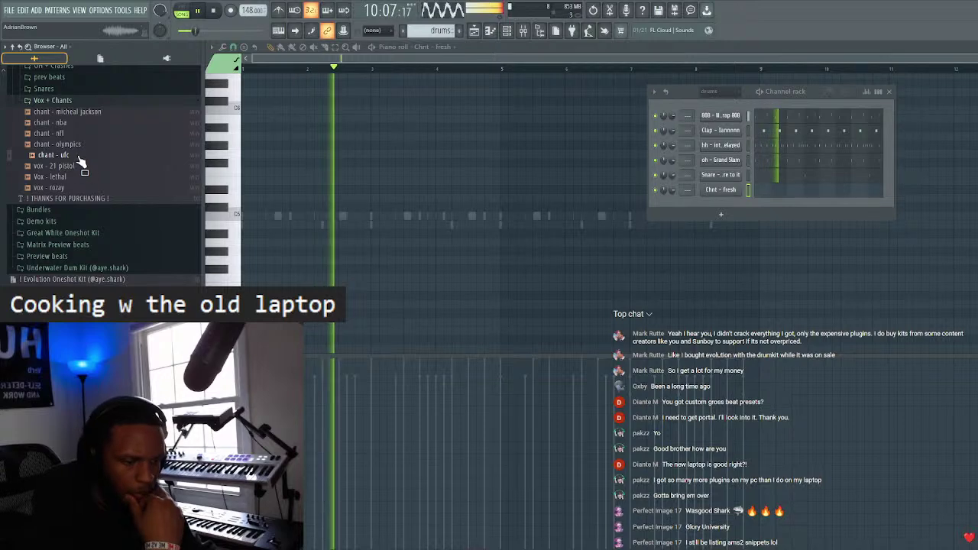
- Replace the "Chnt - fresh" channel with "slow chant - vox" from the Vox folder of the Hammer Head Drum Stash in By Me 2023
{"action": "scroll", "coordinate": [82, 167], "scroll_direction": "up", "scroll_amount": 10}
{"action": "left_click", "coordinate": [59, 227]}
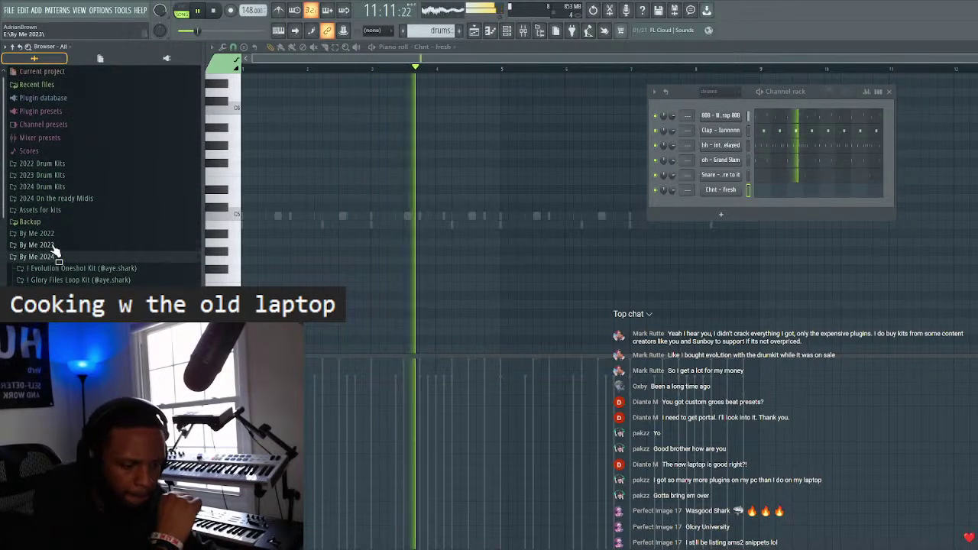
{"action": "scroll", "coordinate": [62, 254], "scroll_direction": "down", "scroll_amount": 3}
{"action": "left_click", "coordinate": [93, 186]}
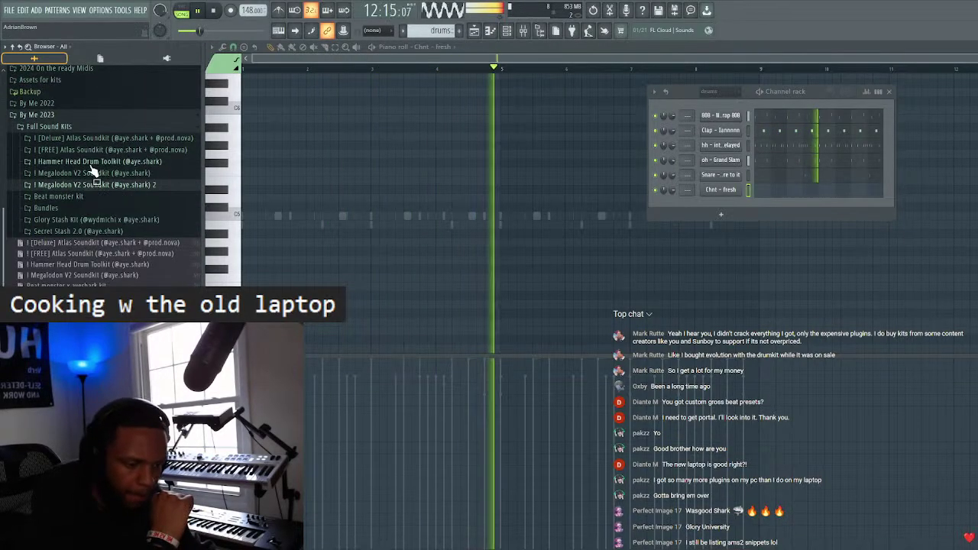
{"action": "left_click", "coordinate": [97, 162]}
{"action": "scroll", "coordinate": [122, 137], "scroll_direction": "down", "scroll_amount": 2}
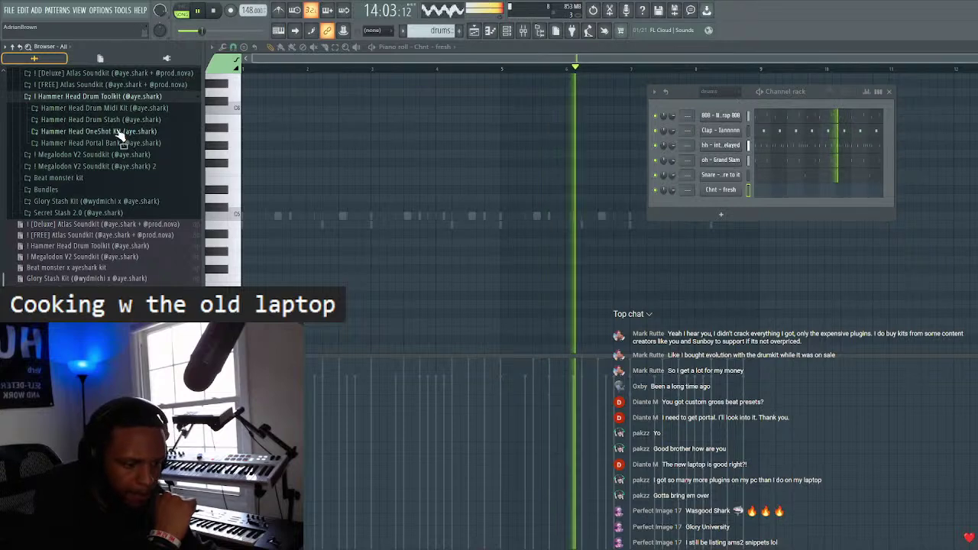
{"action": "left_click", "coordinate": [122, 122]}
{"action": "scroll", "coordinate": [115, 128], "scroll_direction": "down", "scroll_amount": 2}
{"action": "scroll", "coordinate": [103, 126], "scroll_direction": "up", "scroll_amount": 2}
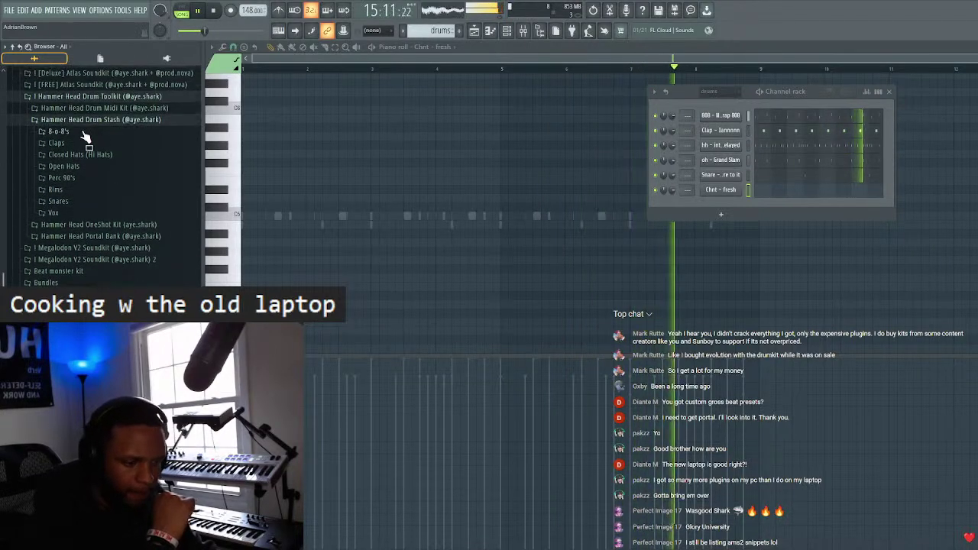
{"action": "left_click", "coordinate": [74, 213]}
{"action": "scroll", "coordinate": [87, 192], "scroll_direction": "down", "scroll_amount": 2}
{"action": "left_click_drag", "start_coordinate": [90, 184], "coordinate": [730, 197]}
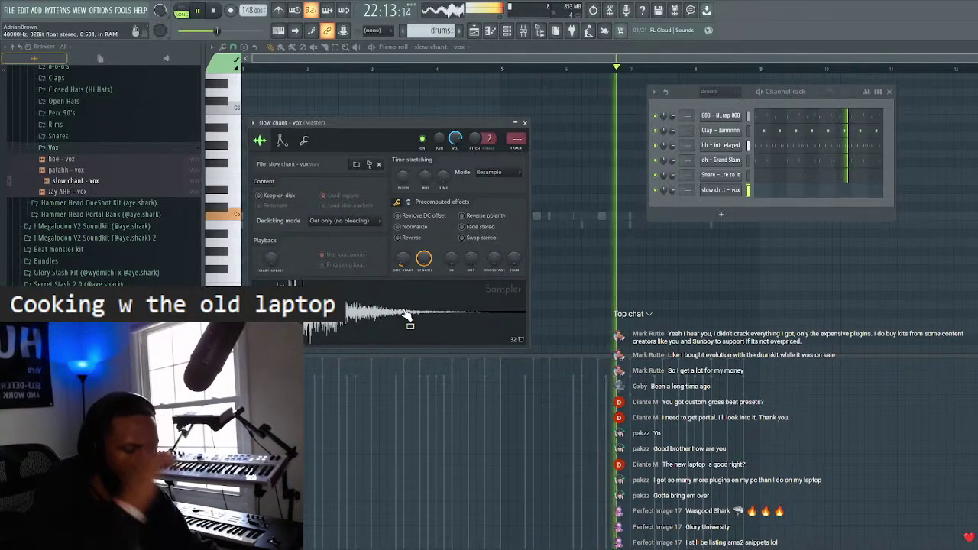
{"action": "left_click", "coordinate": [525, 123]}
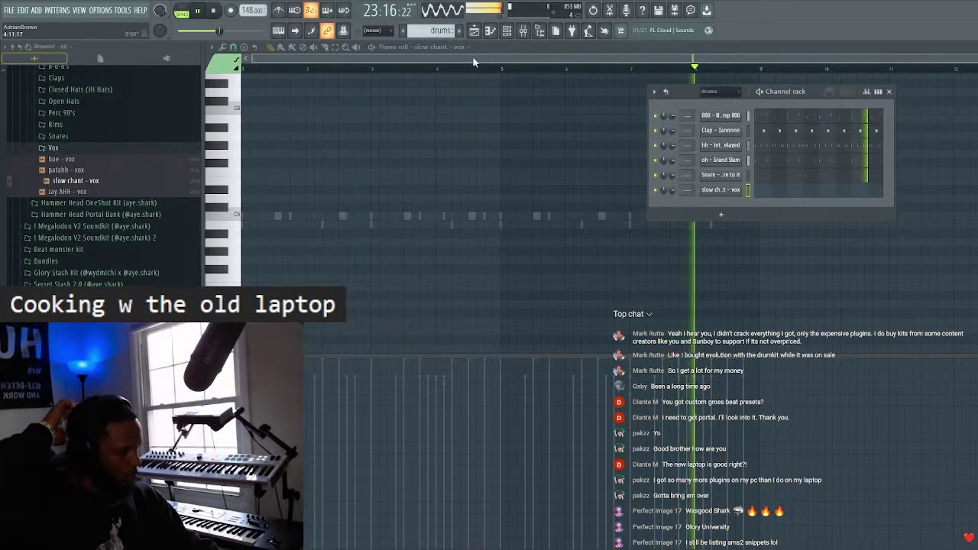
- Place a C5 note of "slow chant - vox" just after the start of bar 3 and duplicate it to bar 7
{"action": "left_click", "coordinate": [439, 47]}
{"action": "left_click", "coordinate": [458, 135]}
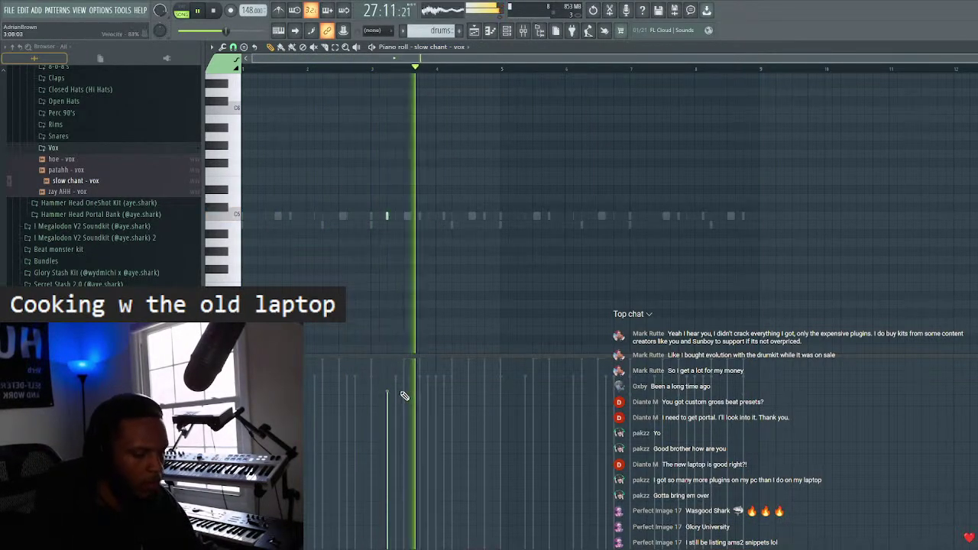
{"action": "left_click_drag", "start_coordinate": [507, 70], "coordinate": [115, 162]}
{"action": "key", "text": "ctrl+d"}
- Try boosting the gain of the "Clap - Iannnnn" sample, then undo the change and close its sampler
{"action": "key", "text": "F6"}
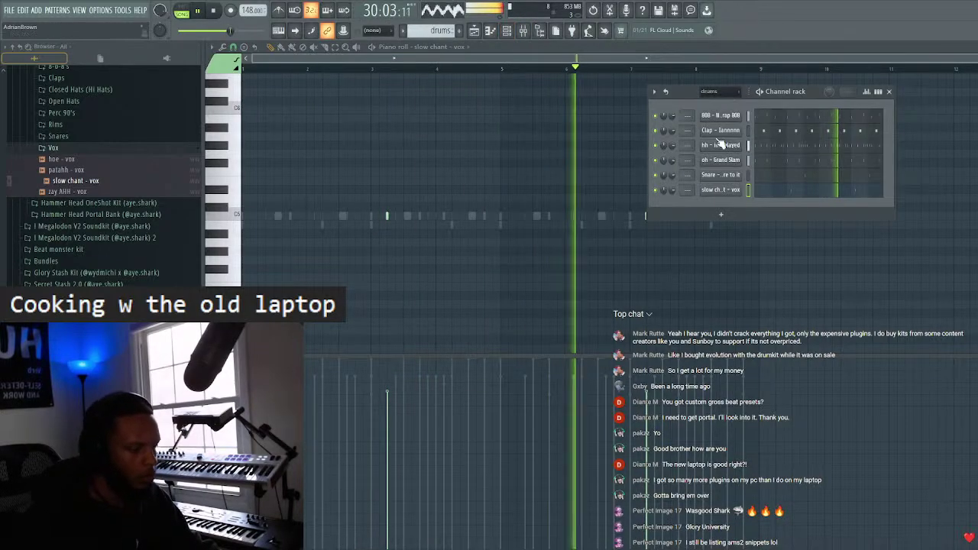
{"action": "left_click", "coordinate": [720, 130]}
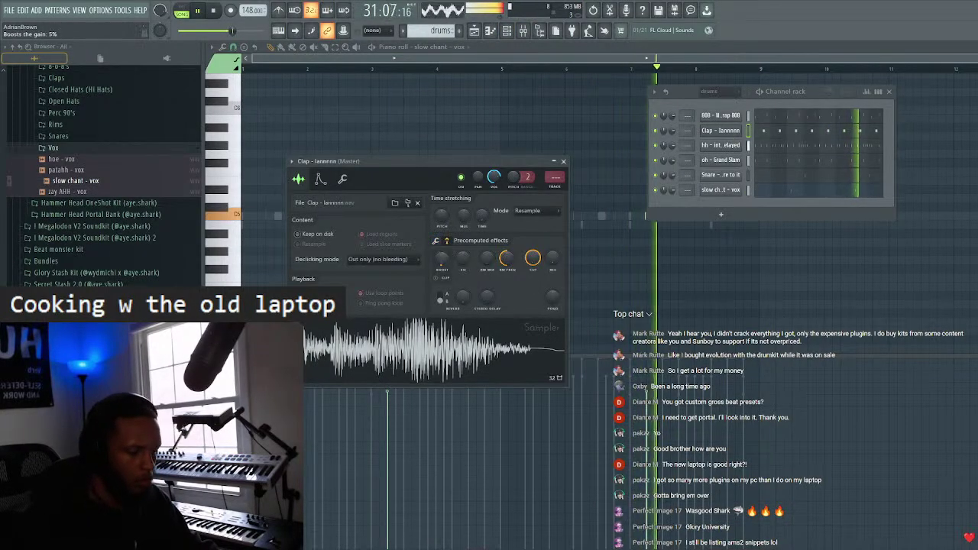
{"action": "key", "text": "ctrl+z"}
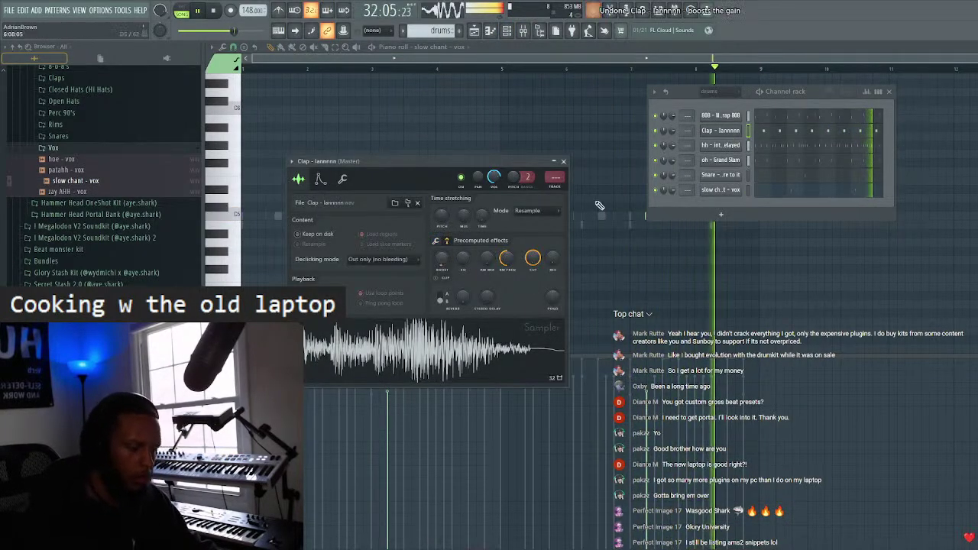
{"action": "left_click", "coordinate": [563, 161]}
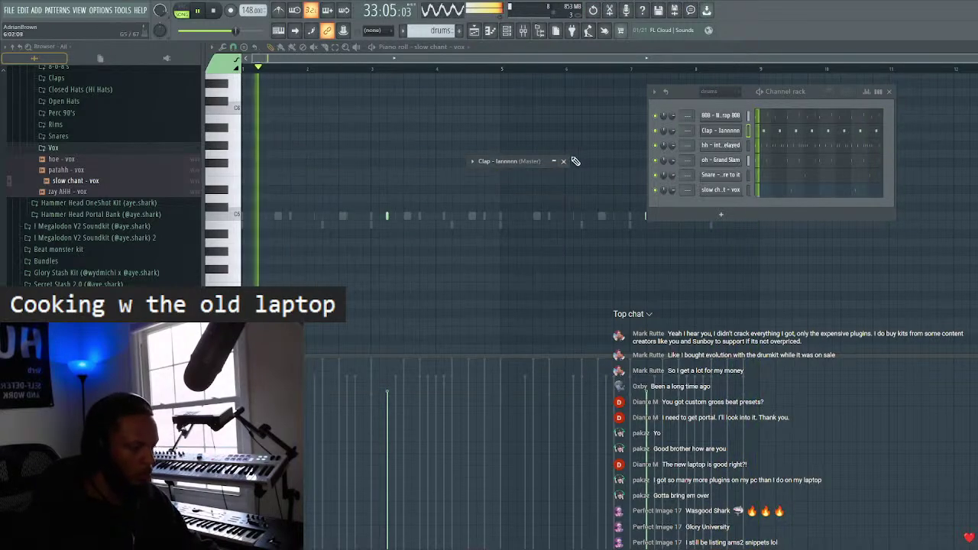
- In the playlist, swap the melody and drums clips of bars 17–32 with those of bars 33–48, closing the gap at bar 17
{"action": "left_click", "coordinate": [888, 91]}
{"action": "left_click", "coordinate": [473, 30]}
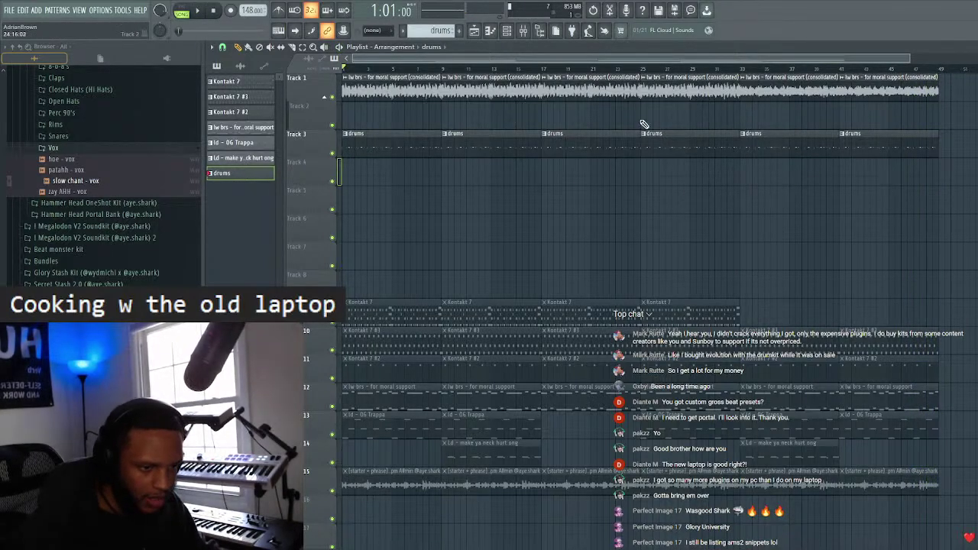
{"action": "left_click_drag", "start_coordinate": [667, 94], "coordinate": [634, 193]}
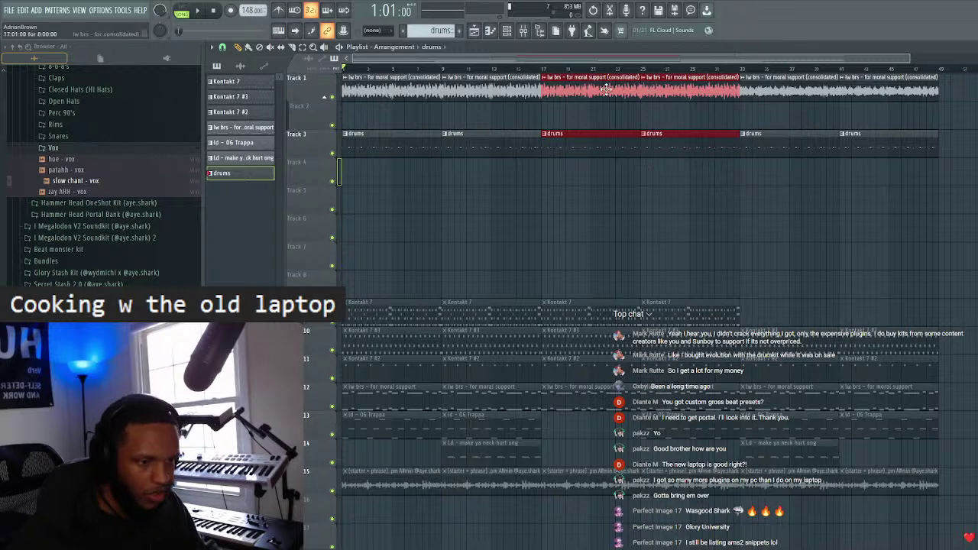
{"action": "left_click_drag", "start_coordinate": [586, 81], "coordinate": [977, 81]}
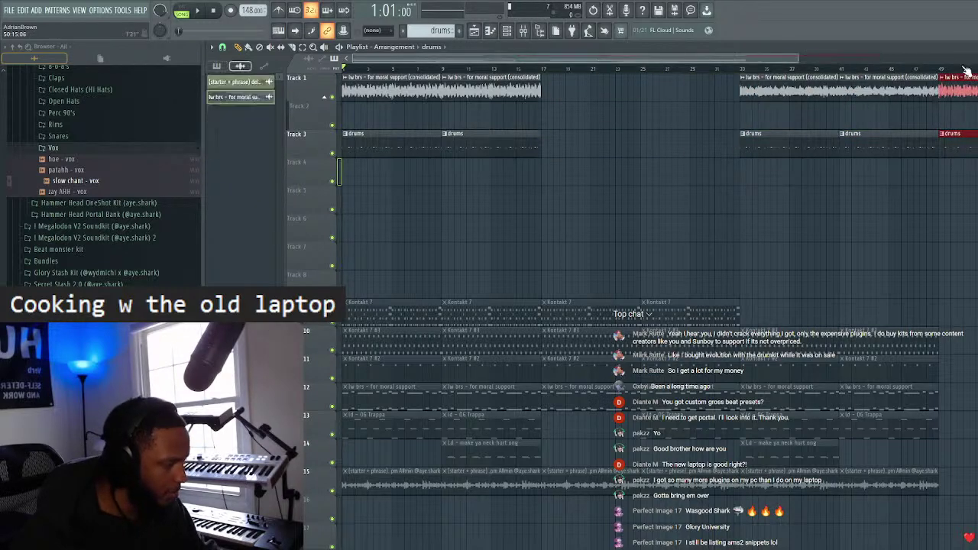
{"action": "scroll", "coordinate": [657, 176], "scroll_direction": "down", "scroll_amount": 3}
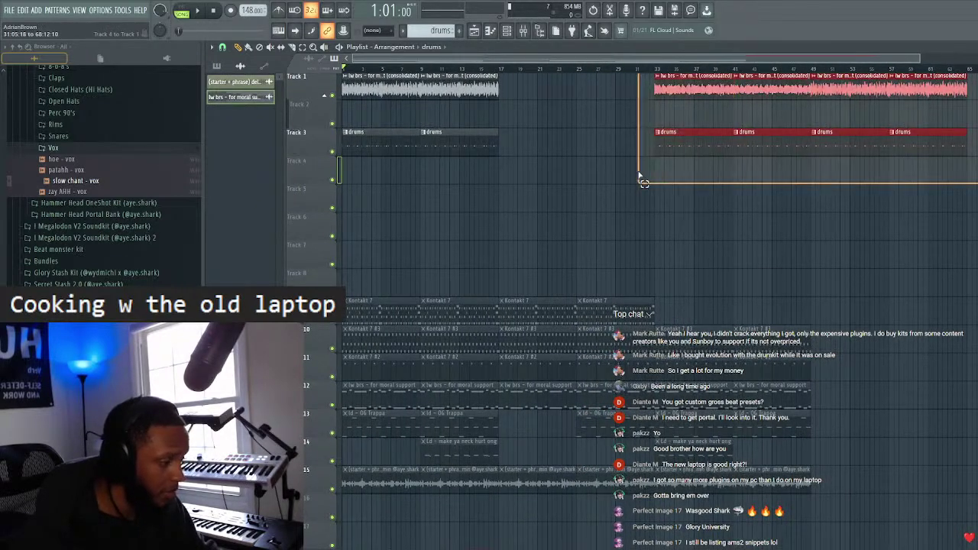
{"action": "left_click_drag", "start_coordinate": [939, 137], "coordinate": [625, 137]}
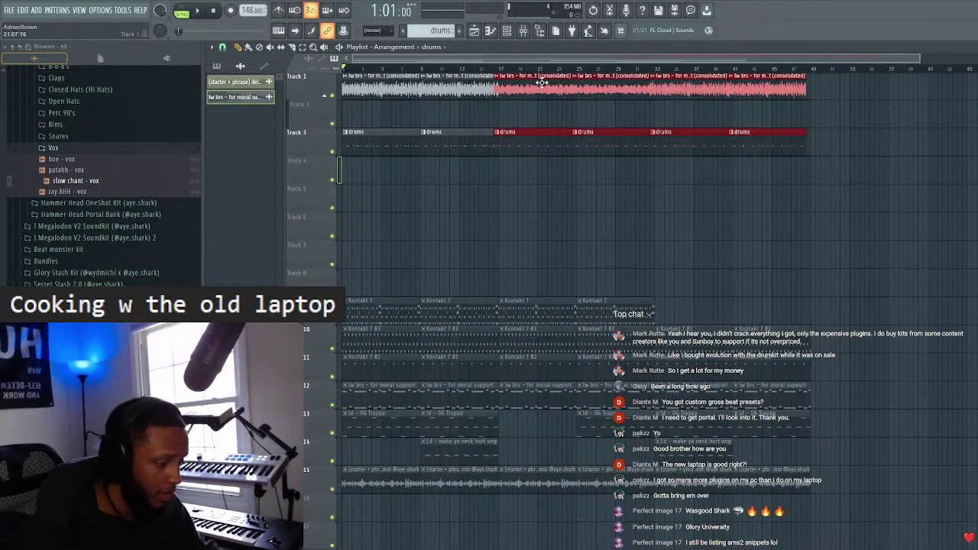
- Undo the last clip edits that affected the drums clip at bar 25
{"action": "left_click", "coordinate": [631, 148]}
{"action": "key", "text": "ctrl+z"}
{"action": "key", "text": "ctrl+z"}
{"action": "key", "text": "ctrl+z"}
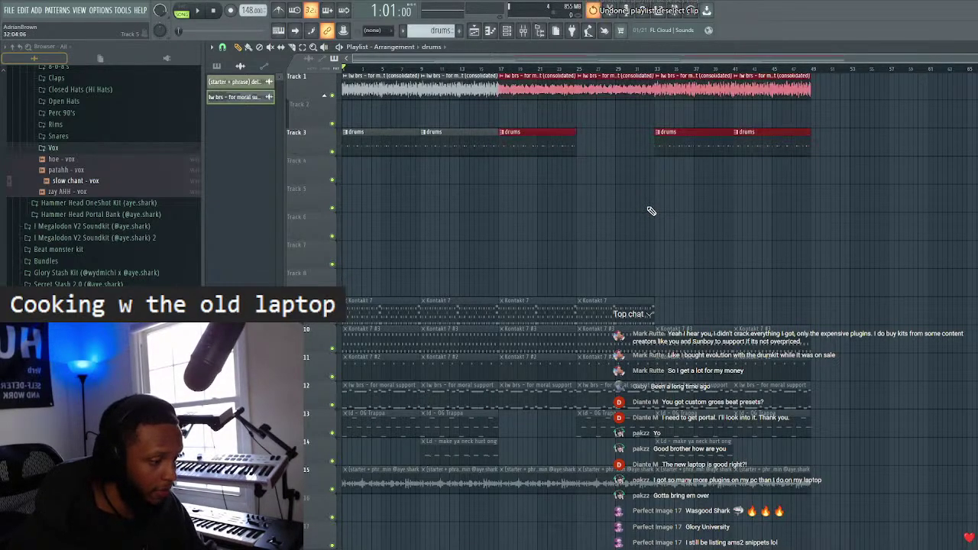
{"action": "key", "text": "ctrl+z"}
- Play the arrangement and delete the last two drums clips, covering bars 33–48
{"action": "key", "text": "space"}
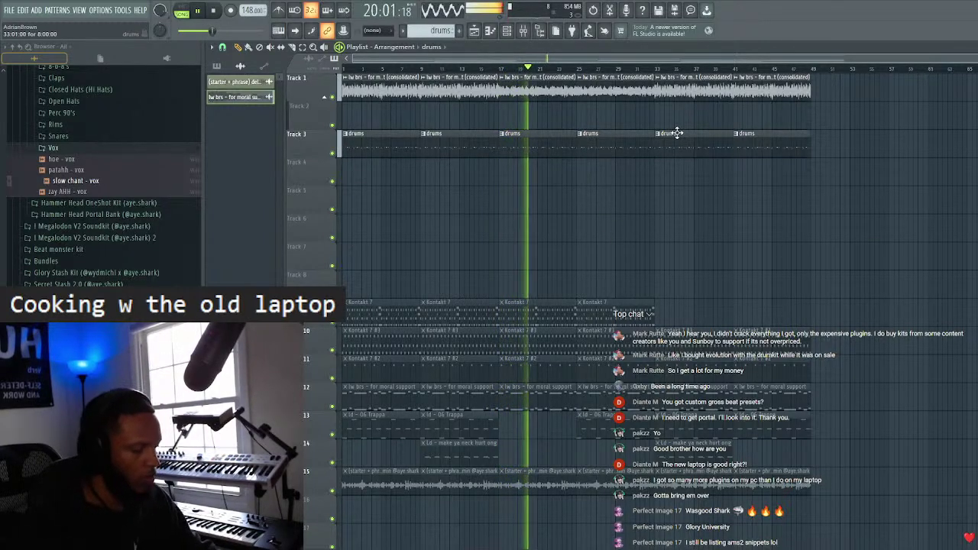
{"action": "right_click", "coordinate": [725, 141]}
{"action": "right_click", "coordinate": [761, 149]}
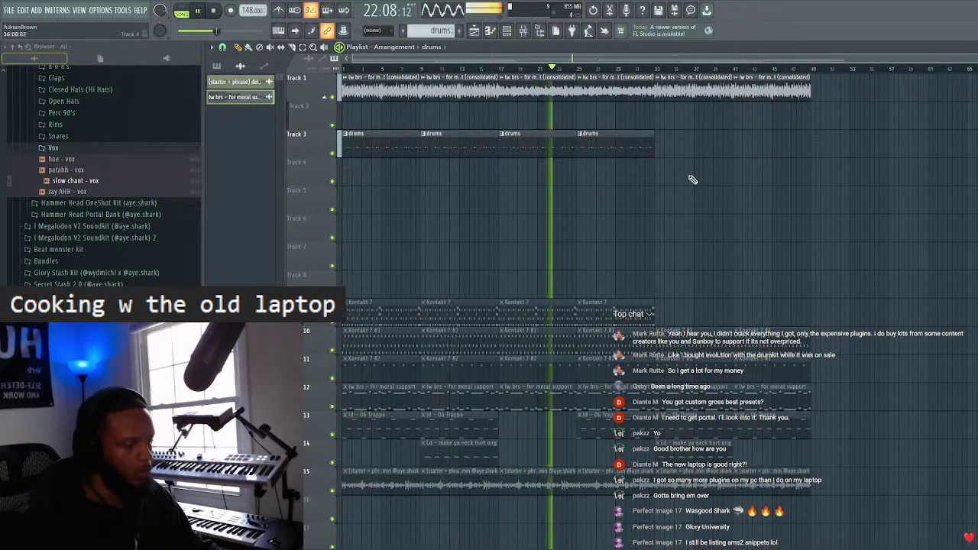
- Slice the fourth drums clip within bar 25 and trim the remaining piece to leave a short drum dropout, previewing the transition
{"action": "scroll", "coordinate": [596, 68], "scroll_direction": "up", "scroll_amount": 2}
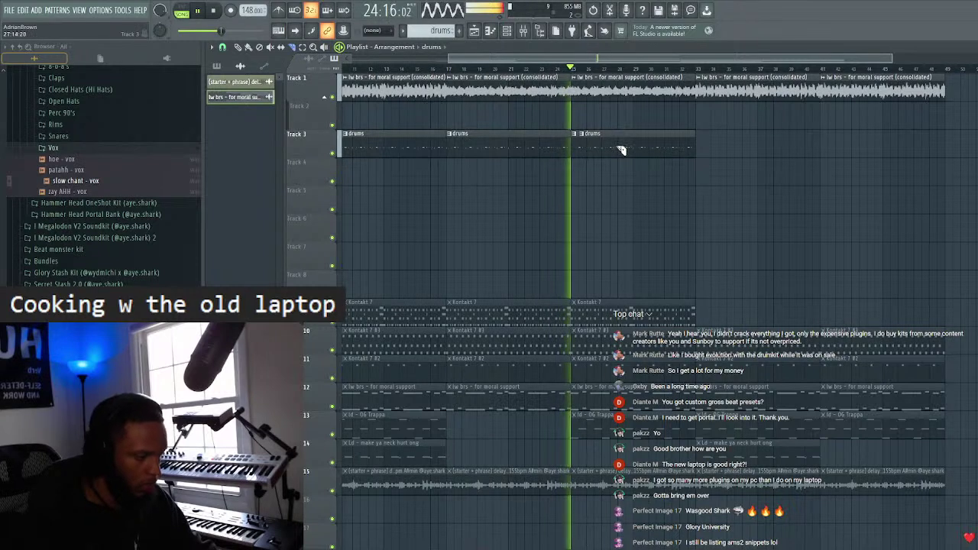
{"action": "left_click_drag", "start_coordinate": [600, 138], "coordinate": [618, 137]}
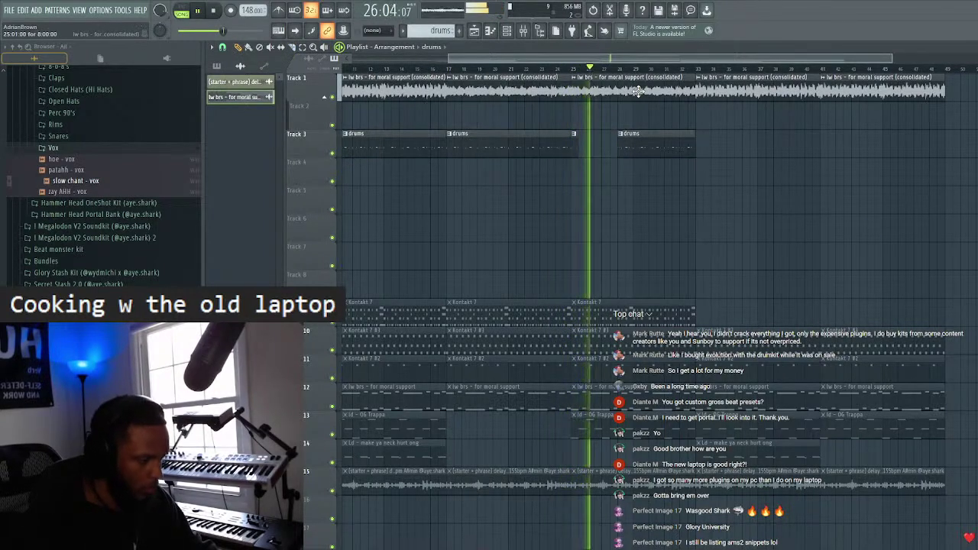
{"action": "key", "text": "space"}
{"action": "key", "text": "space"}
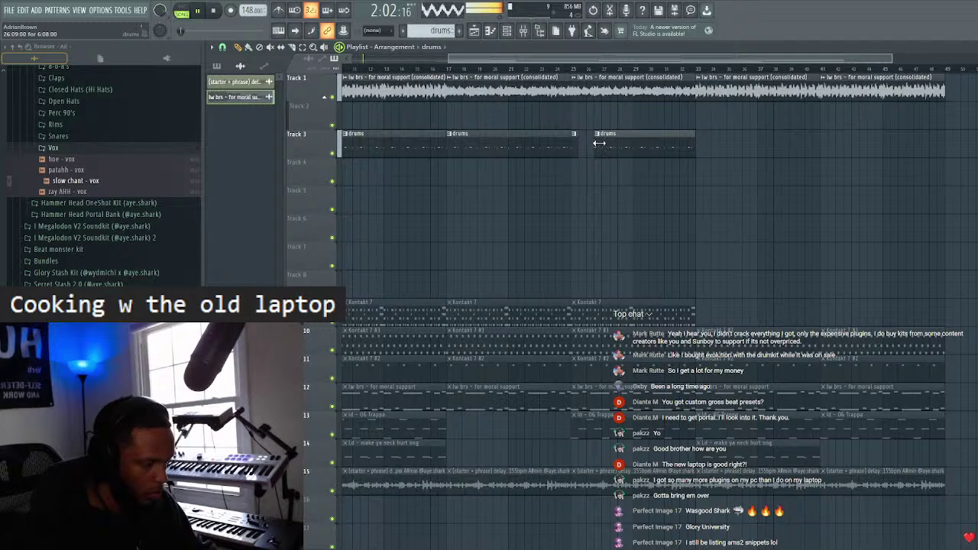
{"action": "left_click", "coordinate": [574, 70]}
{"action": "scroll", "coordinate": [596, 72], "scroll_direction": "down", "scroll_amount": 2}
{"action": "left_click", "coordinate": [511, 70]}
- Rearrange the melody clips so the quieter ones fill bars 9–24 and the fuller ones bars 25–40, parking a spare clip on Track 2
{"action": "left_click_drag", "start_coordinate": [645, 90], "coordinate": [729, 138]}
{"action": "left_click_drag", "start_coordinate": [723, 85], "coordinate": [639, 85]}
{"action": "left_click_drag", "start_coordinate": [708, 147], "coordinate": [878, 147]}
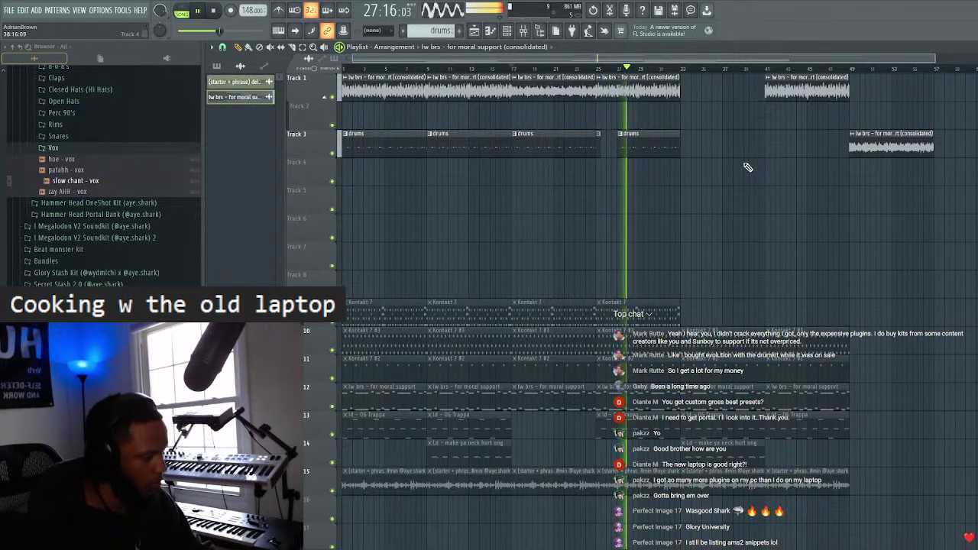
{"action": "left_click_drag", "start_coordinate": [893, 131], "coordinate": [806, 93]}
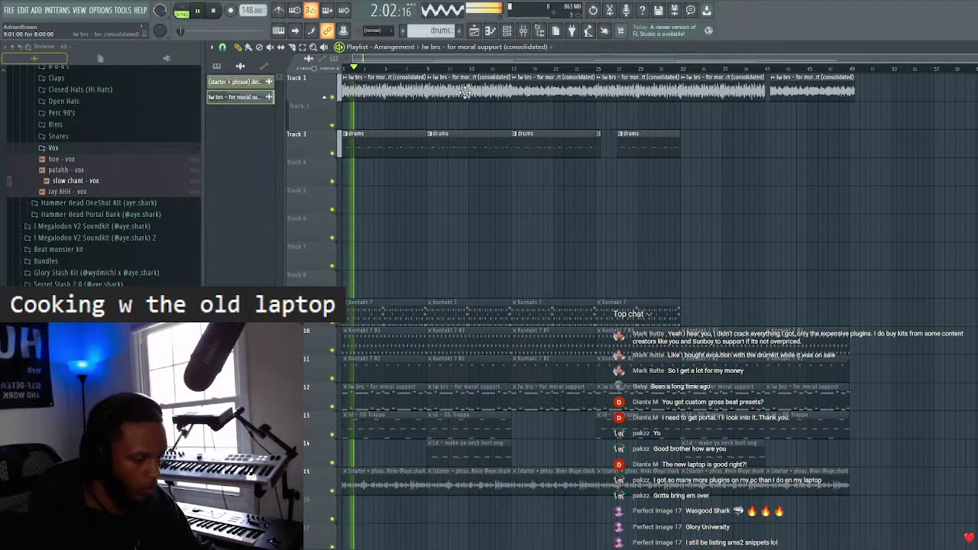
{"action": "left_click_drag", "start_coordinate": [465, 92], "coordinate": [851, 120]}
{"action": "left_click_drag", "start_coordinate": [799, 90], "coordinate": [458, 113]}
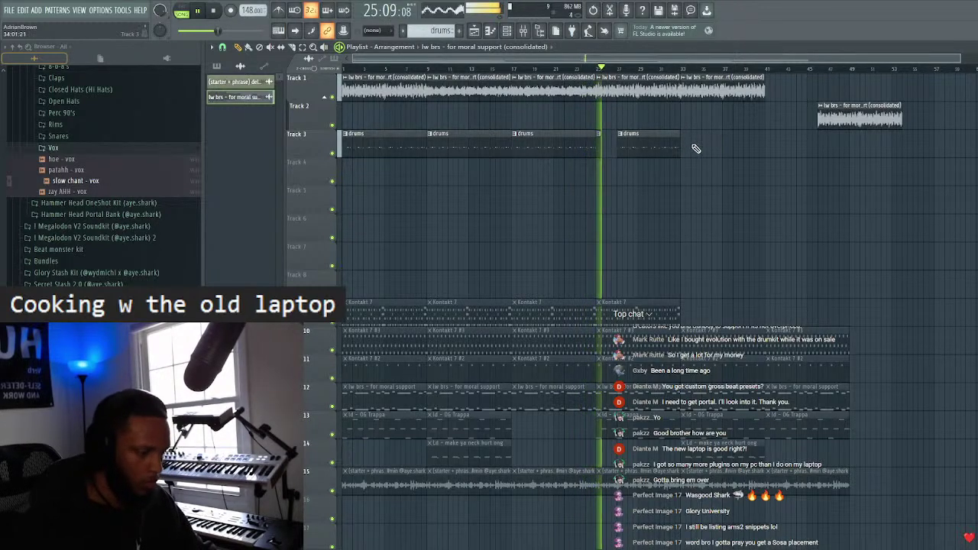
- Delete the drums pieces from bar 25 onward and the spare melody clip on Track 2, and restart playback
{"action": "key", "text": "space"}
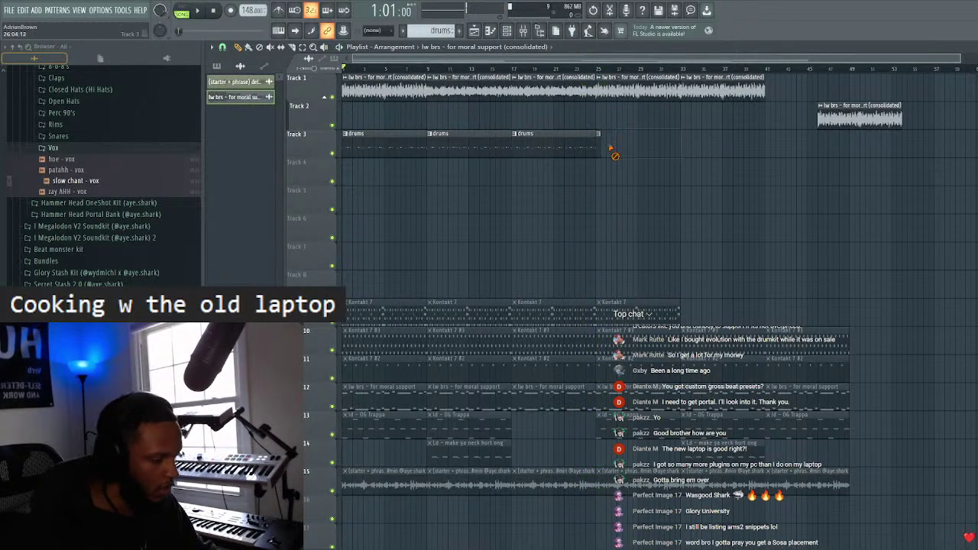
{"action": "right_click", "coordinate": [875, 117]}
{"action": "key", "text": "space"}
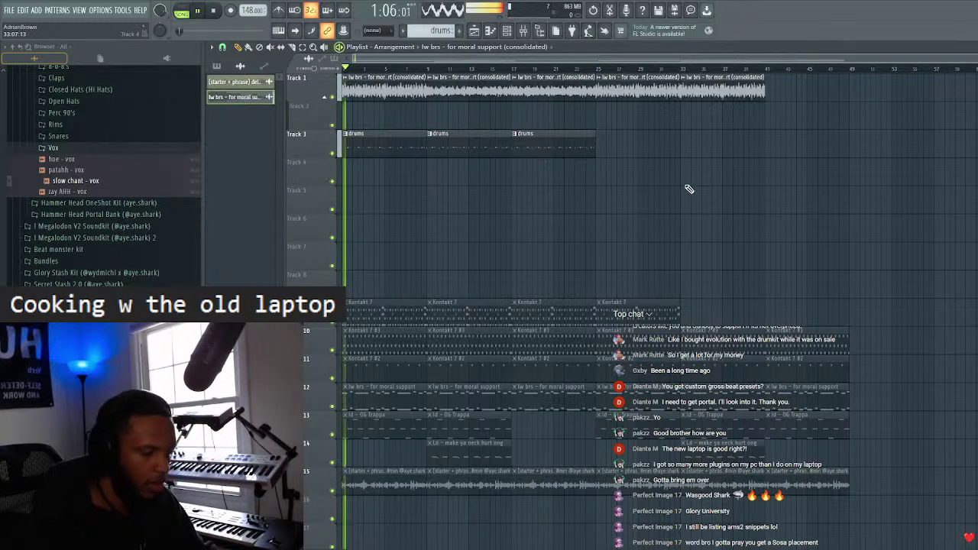
- Slice the first drums clip at bar 8 and delete its final bar to create a drum break
{"action": "left_click", "coordinate": [517, 137]}
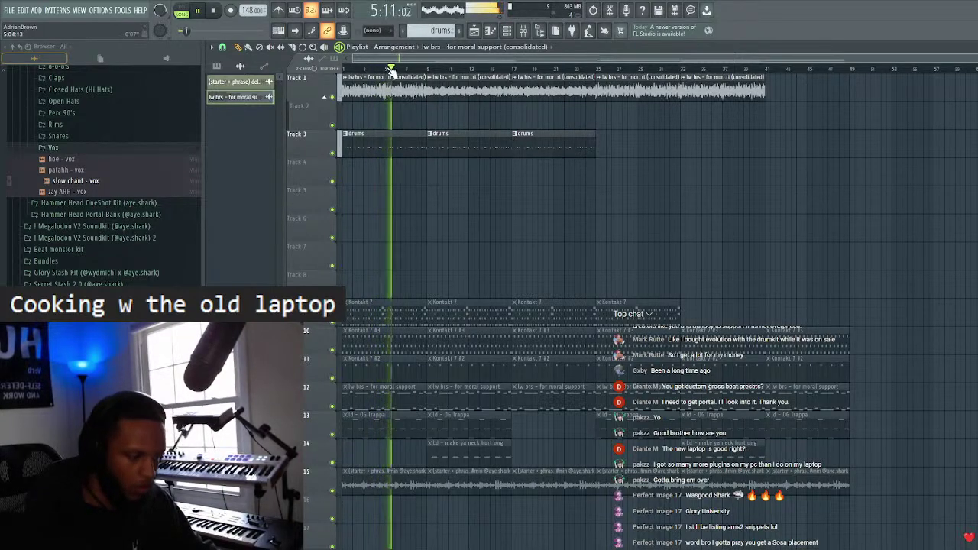
{"action": "scroll", "coordinate": [391, 68], "scroll_direction": "up", "scroll_amount": 3}
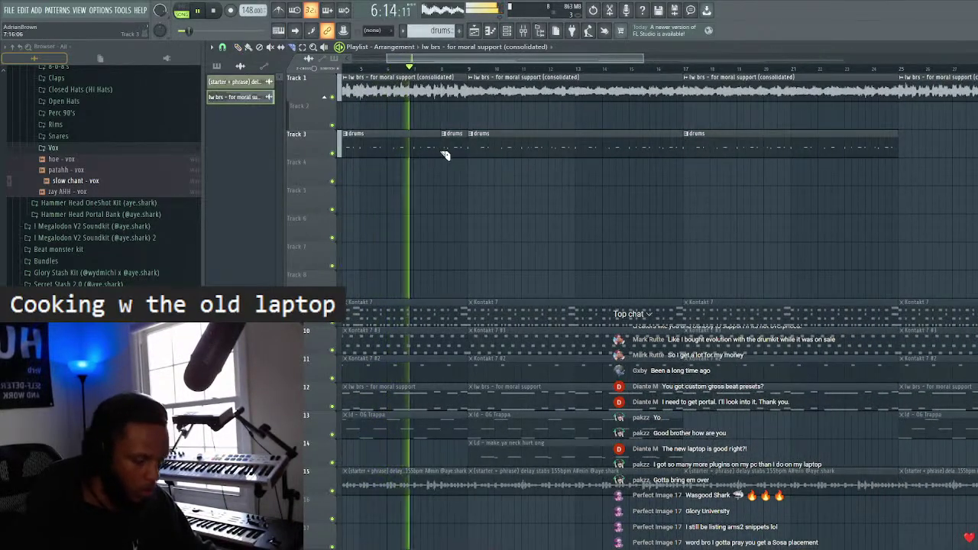
{"action": "right_click", "coordinate": [451, 145]}
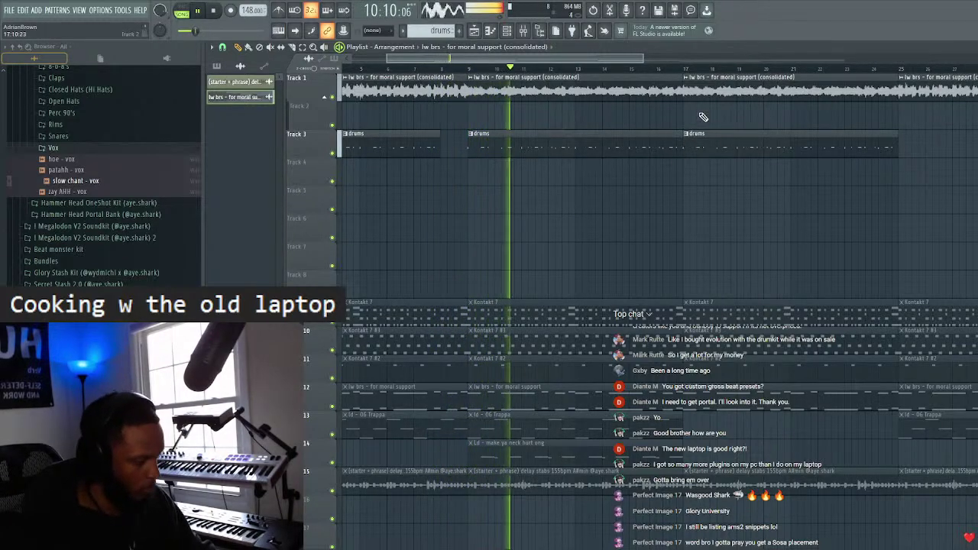
- Delete the melody clip at bar 33 and duplicate the melody and drums clips of bars 1–32 to bars 33–64
{"action": "scroll", "coordinate": [707, 134], "scroll_direction": "down", "scroll_amount": 3}
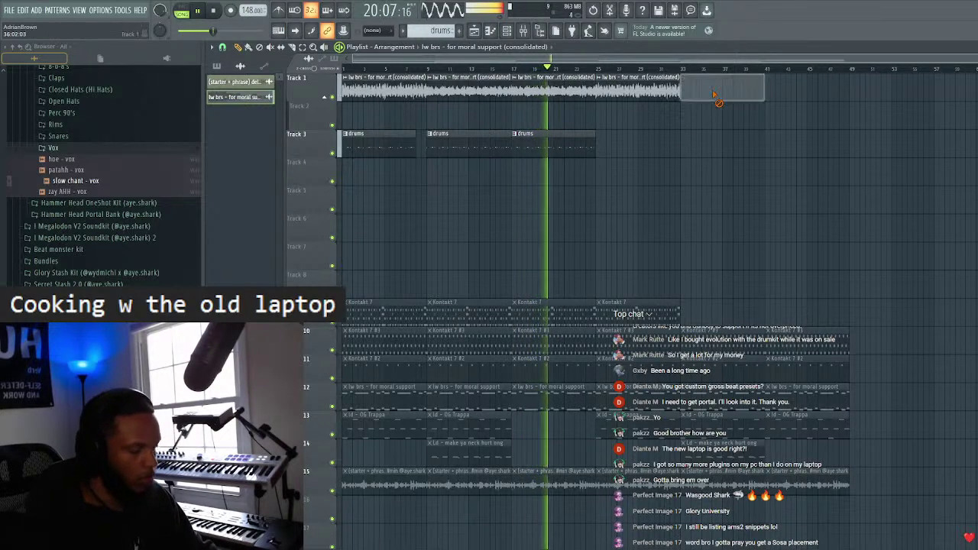
{"action": "key", "text": "ctrl+a"}
{"action": "key", "text": "ctrl+b"}
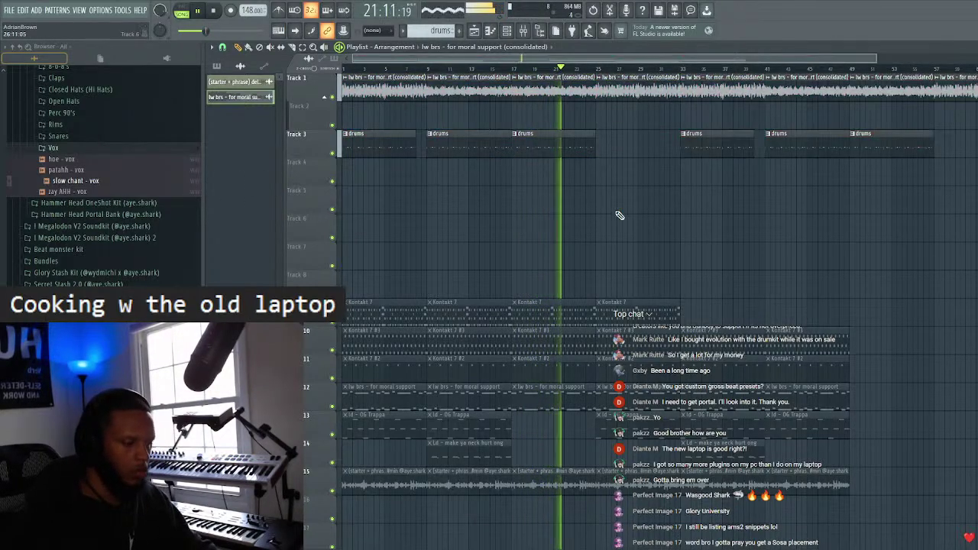
- Create an automation clip for the mix level of Fruity parametric EQ 2 on mixer Insert 17
{"action": "scroll", "coordinate": [648, 160], "scroll_direction": "down", "scroll_amount": 1}
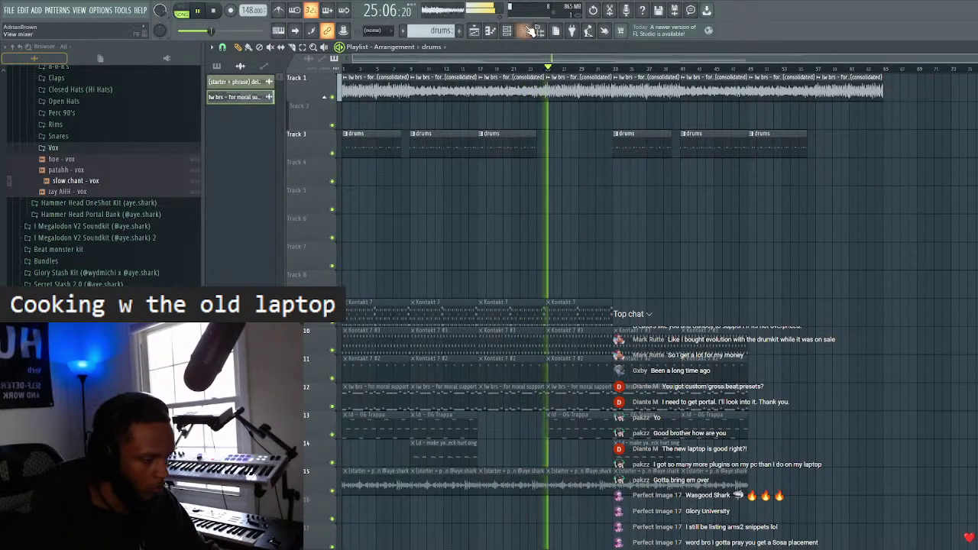
{"action": "left_click", "coordinate": [526, 30]}
{"action": "left_click", "coordinate": [657, 321]}
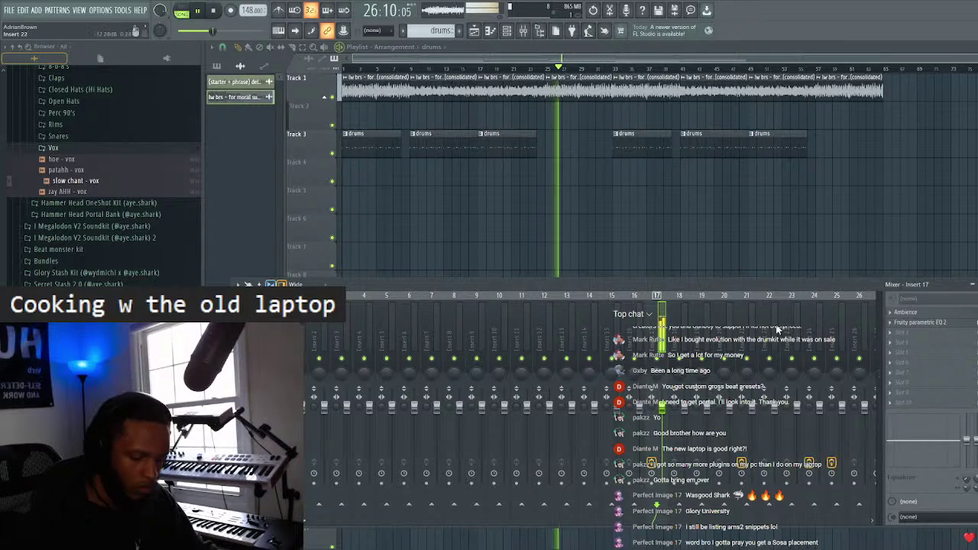
{"action": "left_click", "coordinate": [648, 336]}
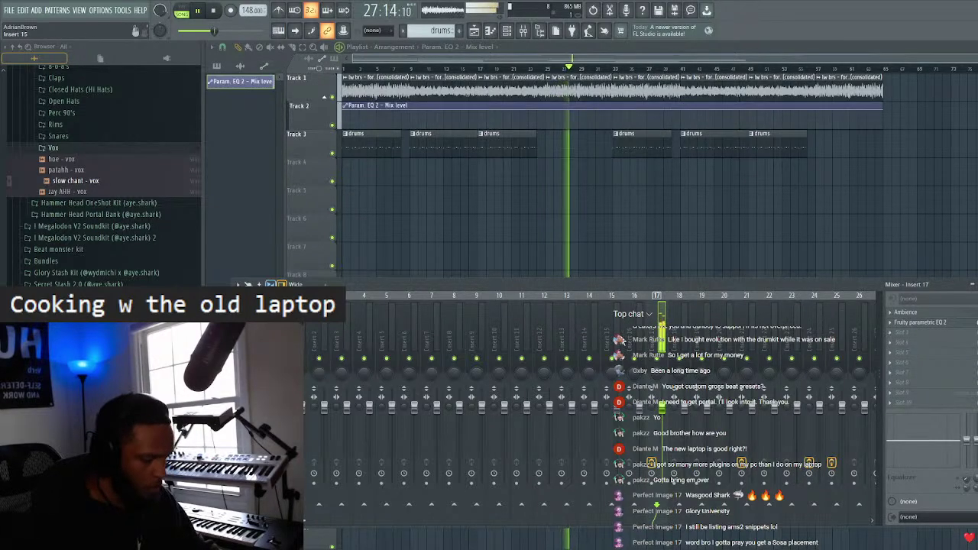
- Create an automation clip for the Master volume, return to the playlist and set the tempo to 149 BPM
{"action": "left_click", "coordinate": [944, 311]}
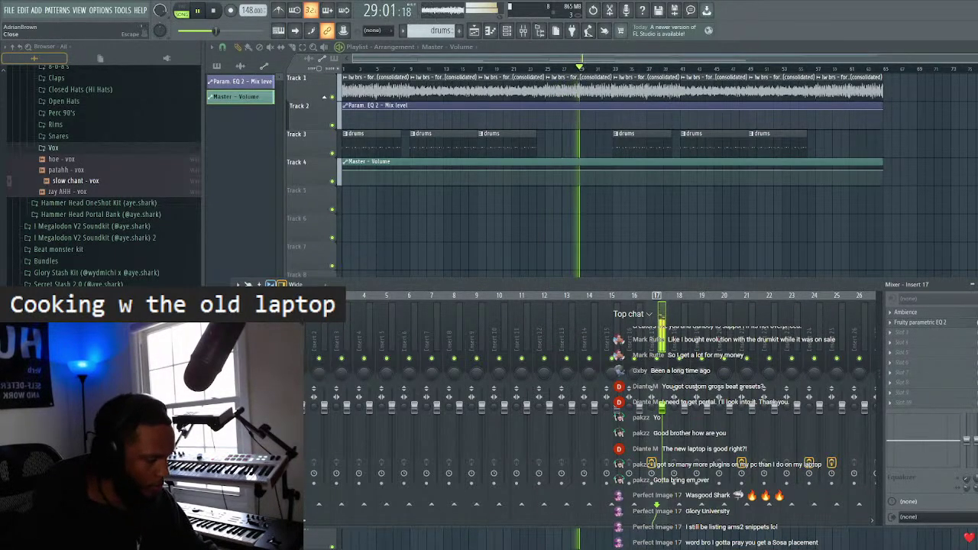
{"action": "key", "text": "F9"}
{"action": "key", "text": "space"}
{"action": "key", "text": "space"}
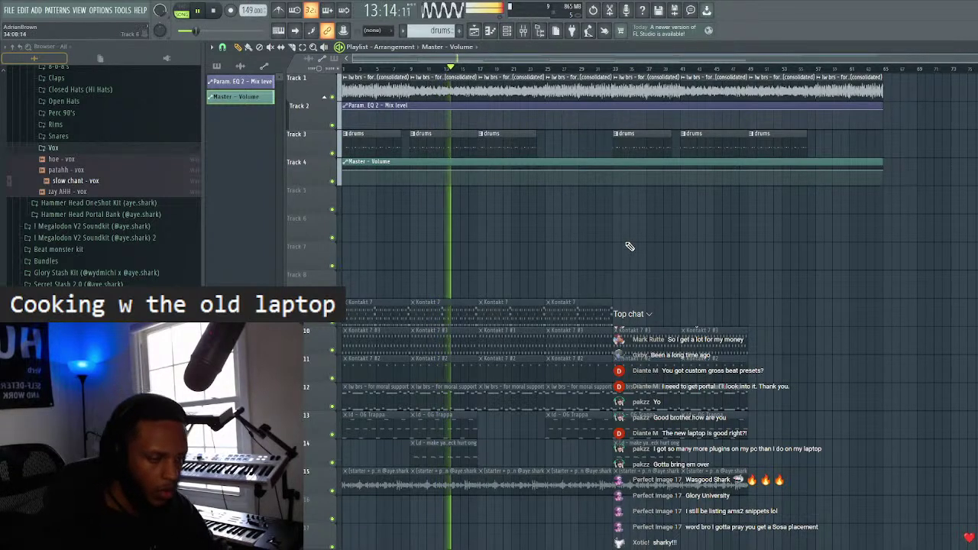
- Split the EQ mix level automation at bars 25, 33 and 57, and drop the level in bars 25–32 and 57–64
{"action": "key", "text": "space"}
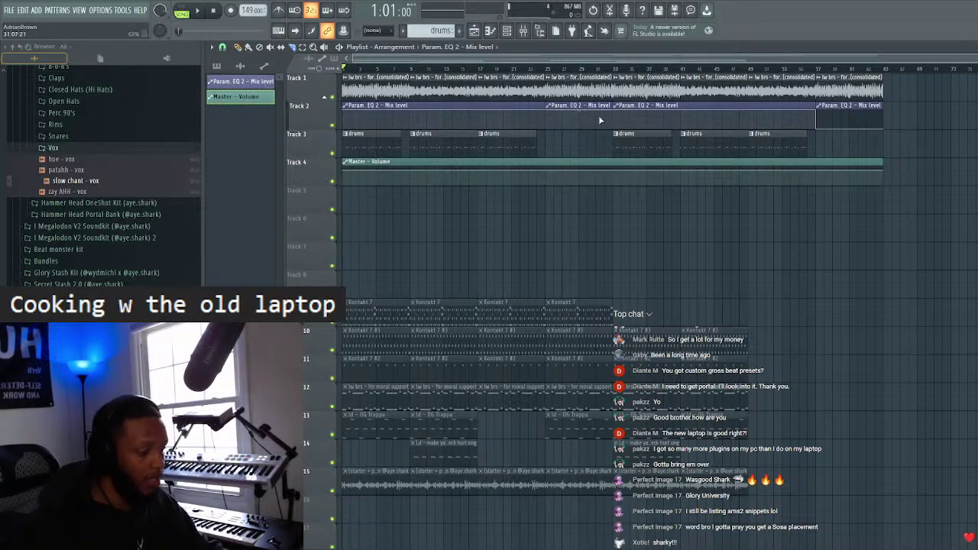
{"action": "key", "text": "space"}
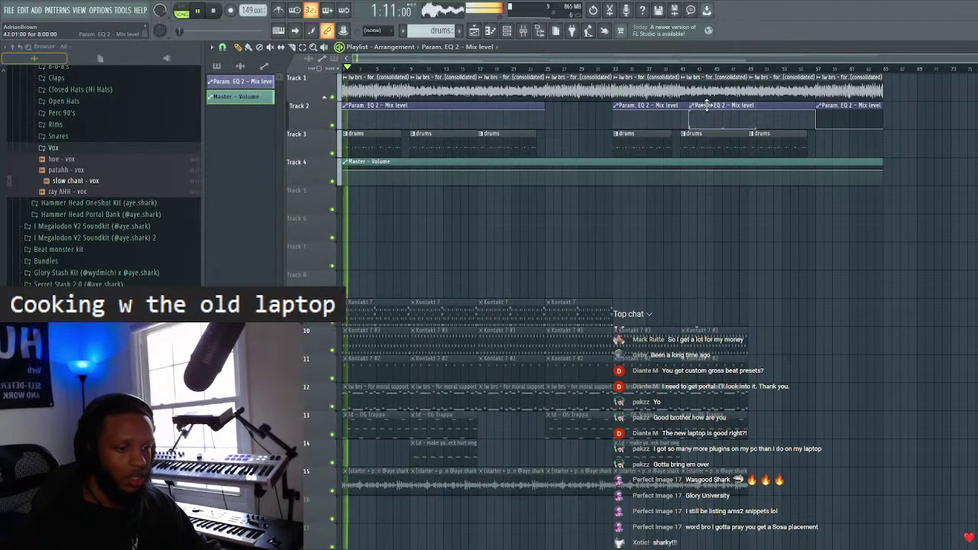
{"action": "left_click", "coordinate": [563, 110]}
- Shape the Master volume automation with a curved fade-in over the first four bars and a curved fade-out over the last four bars
{"action": "key", "text": "space"}
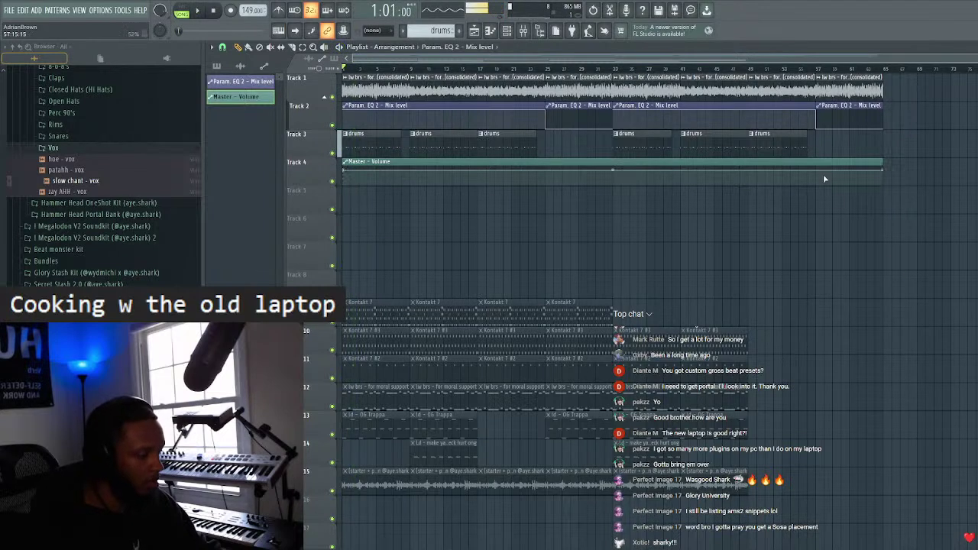
{"action": "left_click_drag", "start_coordinate": [884, 173], "coordinate": [884, 182]}
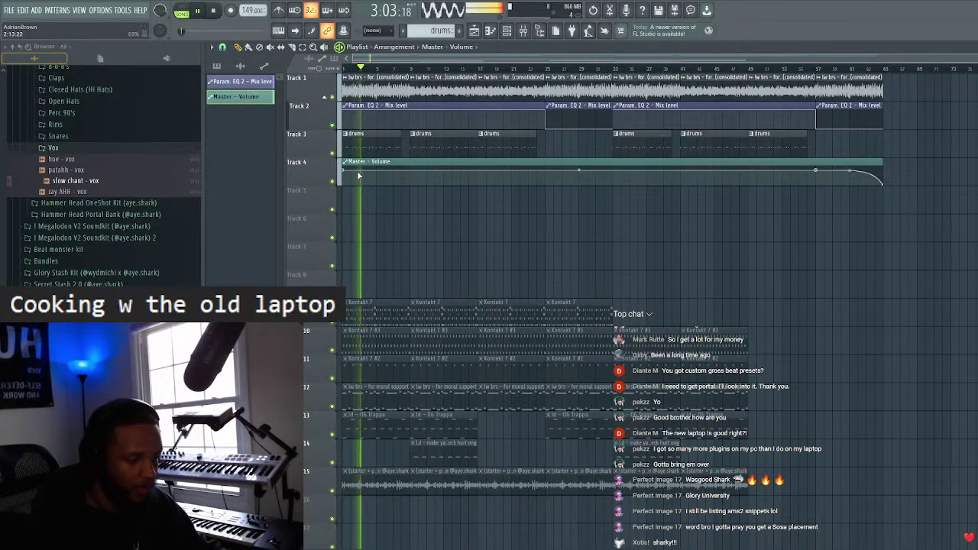
{"action": "left_click_drag", "start_coordinate": [378, 175], "coordinate": [352, 184]}
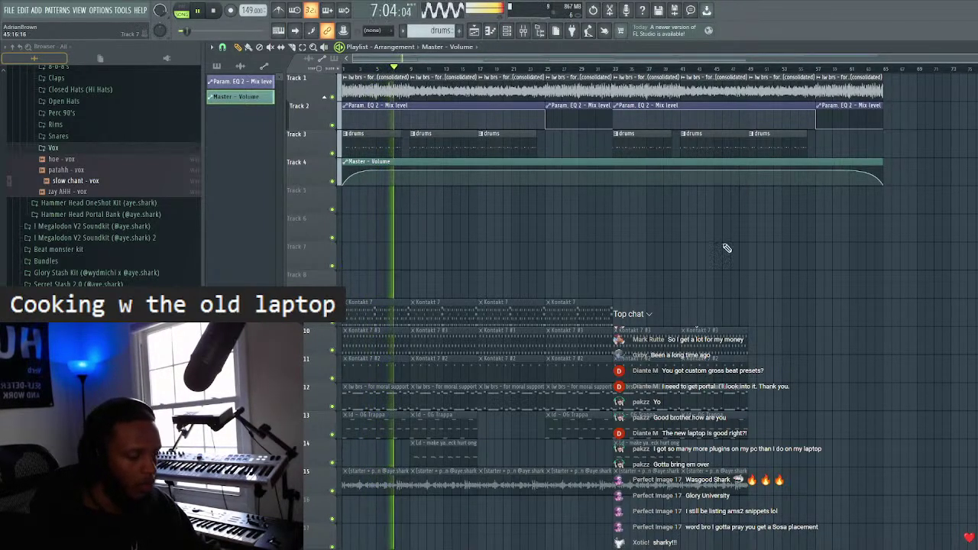
- Assign all the drums pattern's channels, from the 808 to the slow chant vox, to free mixer tracks
{"action": "left_click", "coordinate": [524, 30]}
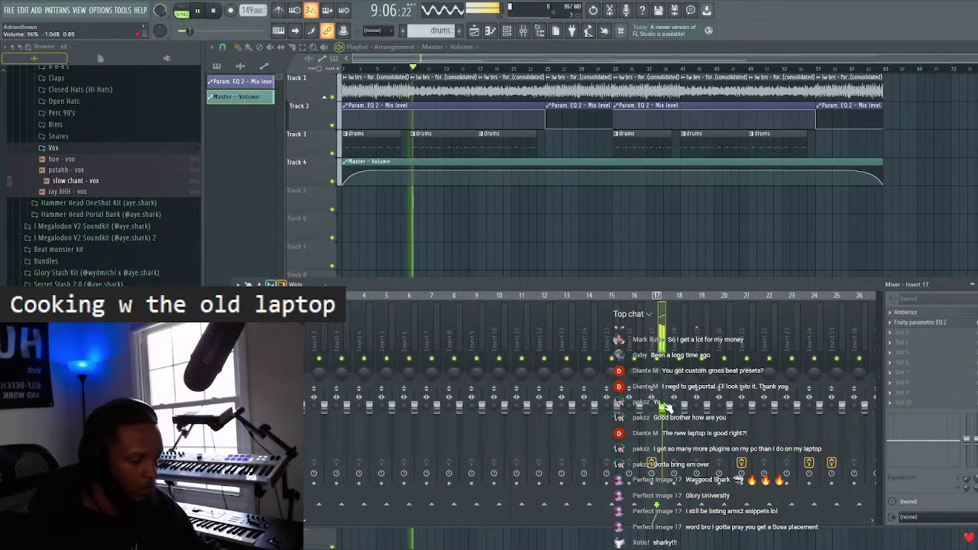
{"action": "left_click", "coordinate": [506, 31]}
{"action": "left_click", "coordinate": [715, 91]}
{"action": "left_click", "coordinate": [716, 132]}
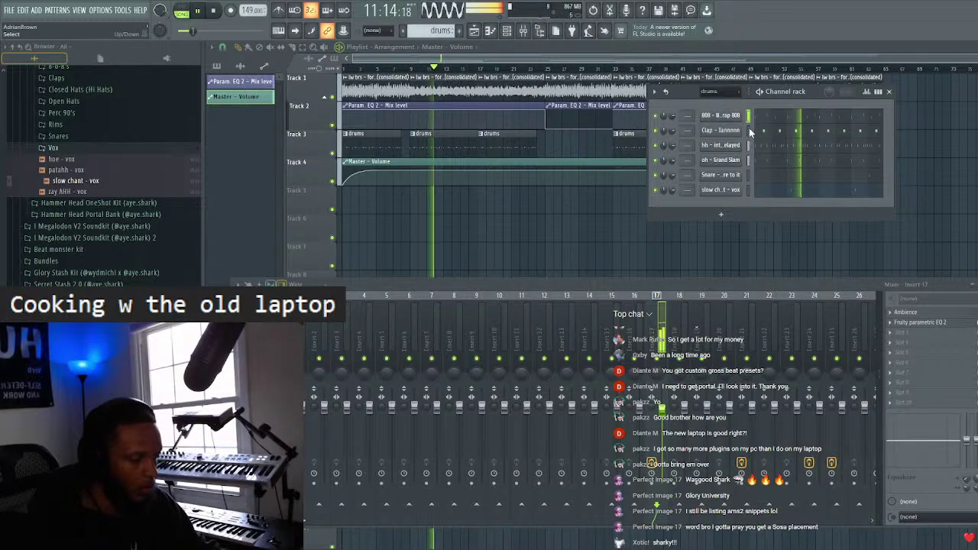
{"action": "left_click", "coordinate": [654, 91]}
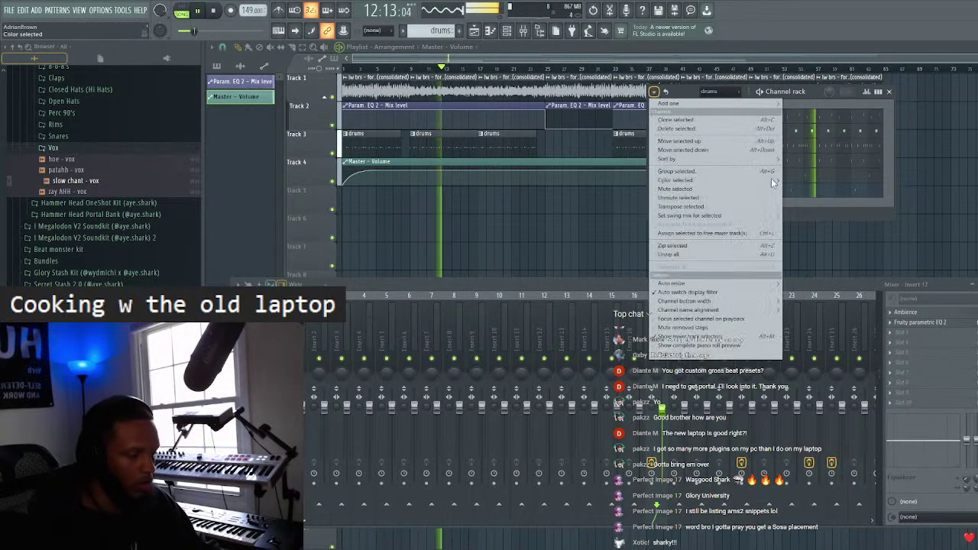
{"action": "left_click", "coordinate": [735, 233]}
{"action": "key", "text": "F6"}
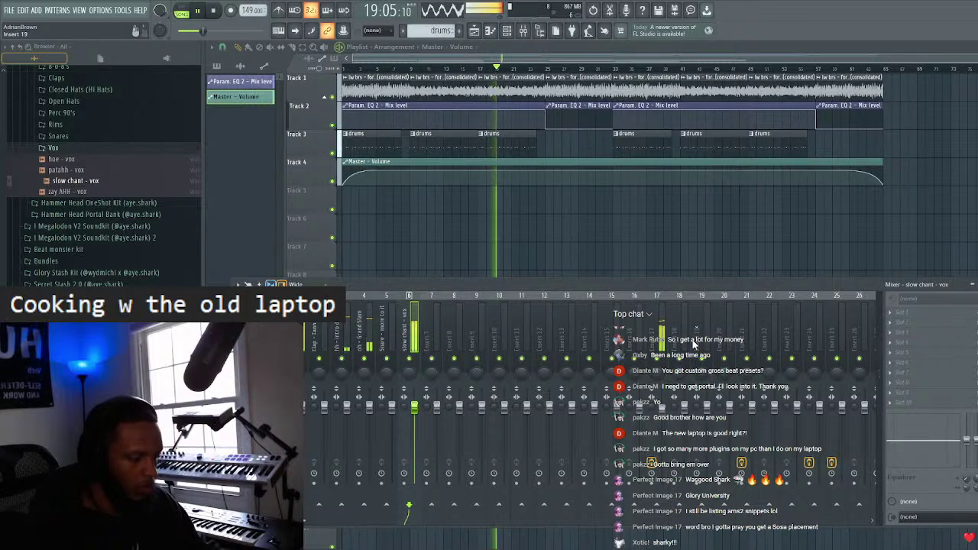
{"action": "key", "text": "F9"}
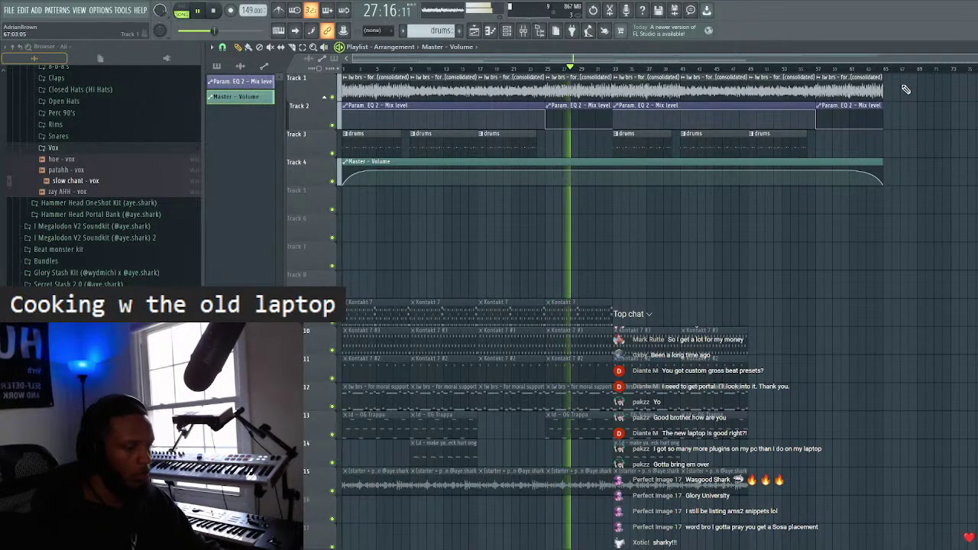
- Select all clips of the 64-bar arrangement, start an MP3 export and add a new folder inside 2024 On the ready Beats
{"action": "left_click_drag", "start_coordinate": [942, 73], "coordinate": [288, 180]}
{"action": "key", "text": "ctrl+shift+r"}
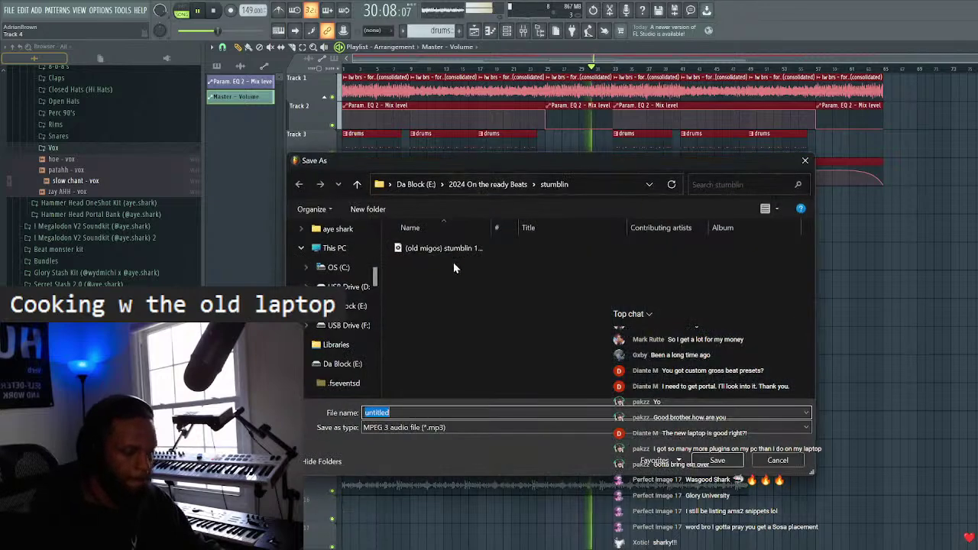
{"action": "left_click", "coordinate": [462, 182]}
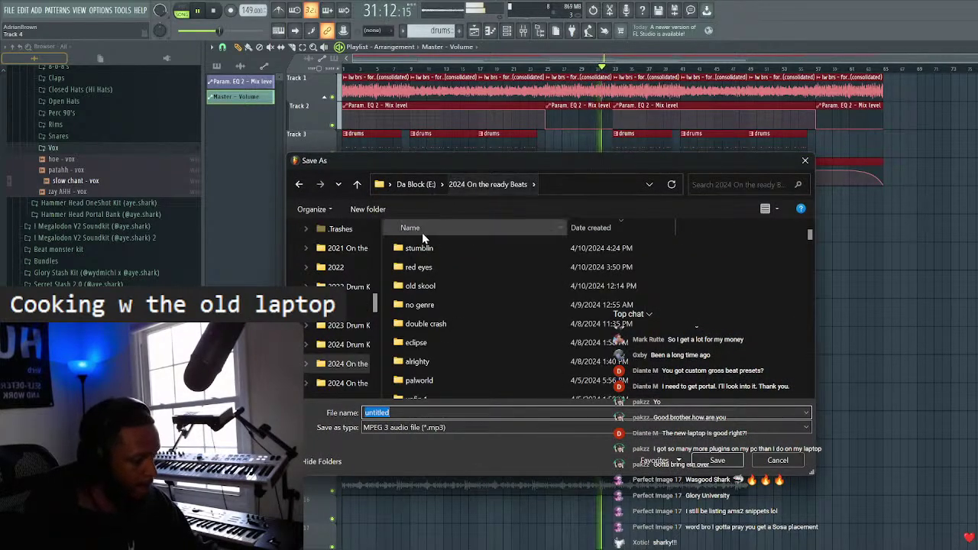
{"action": "left_click", "coordinate": [368, 209]}
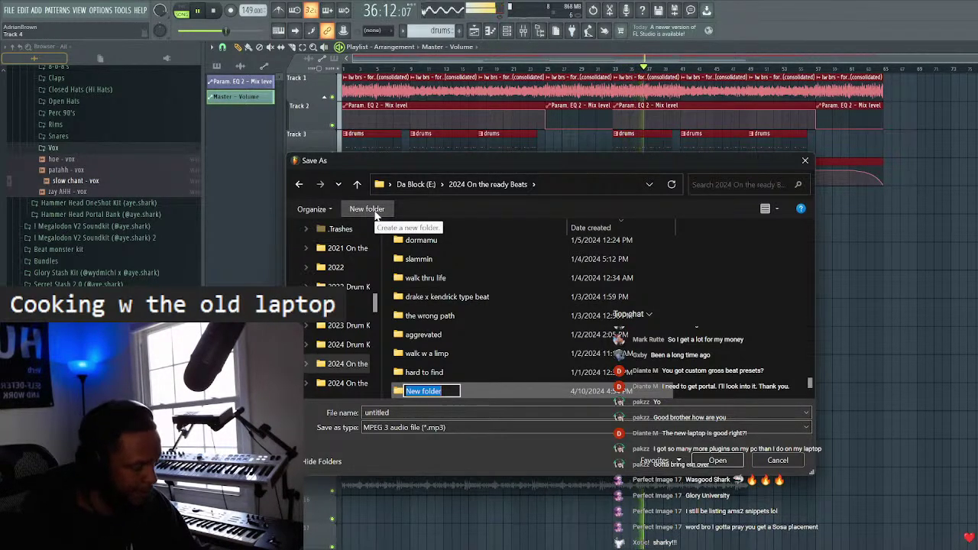
{"action": "left_click", "coordinate": [447, 499]}
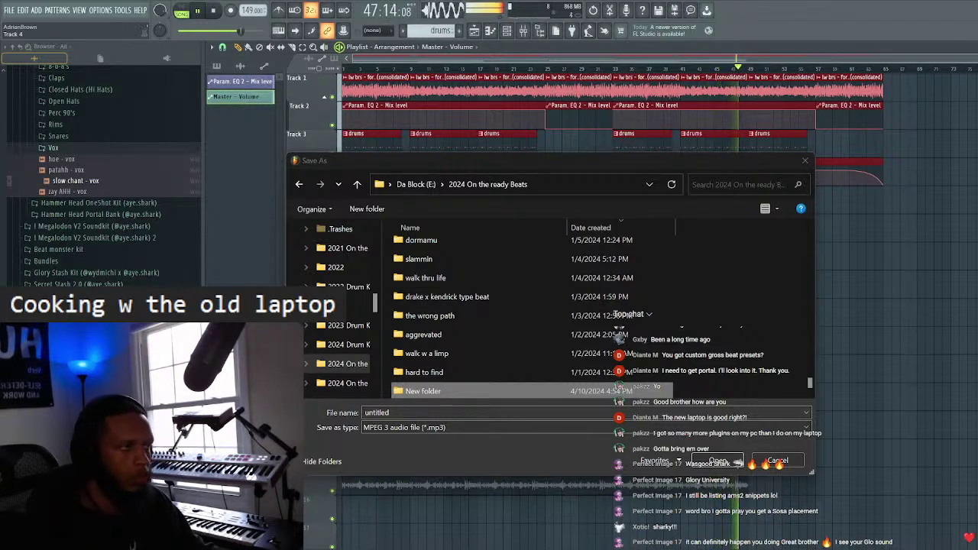
- Name the new folder "astronaught" and open it as the export location
{"action": "left_click", "coordinate": [450, 392]}
{"action": "type", "text": "at"}
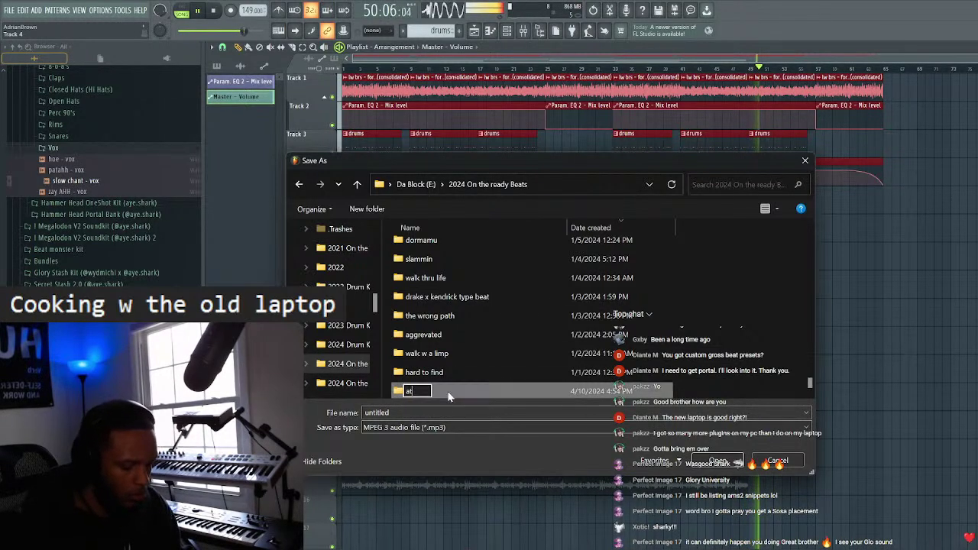
{"action": "type", "text": "rona"}
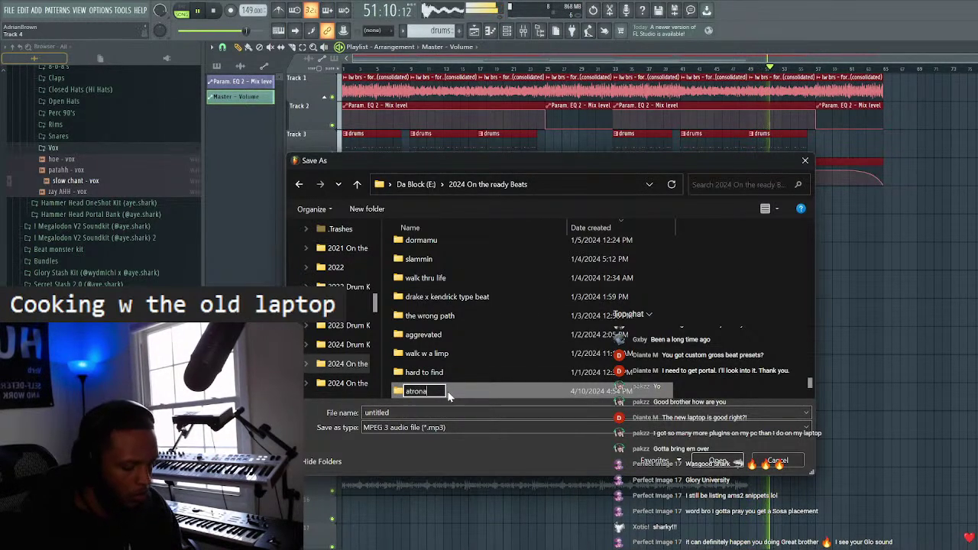
{"action": "type", "text": "ght"}
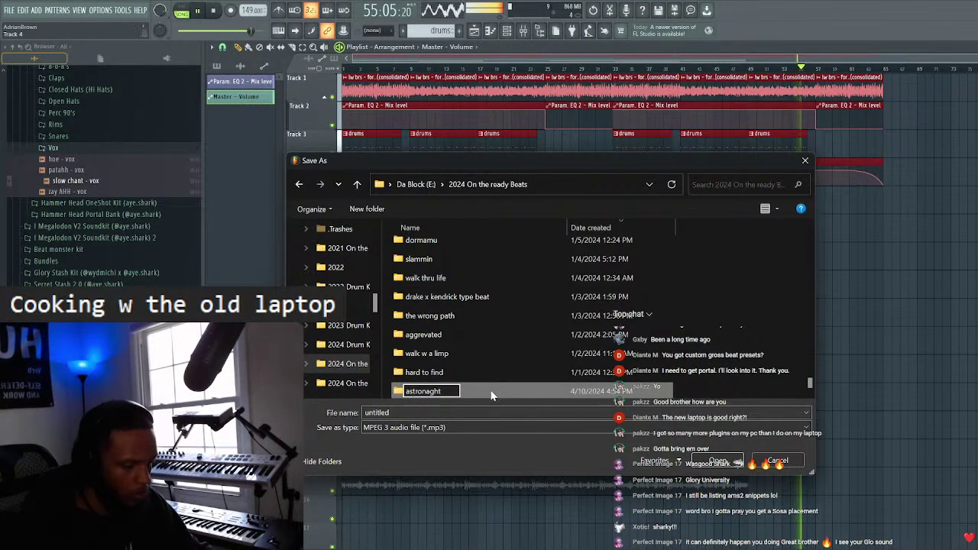
{"action": "key", "text": "Return"}
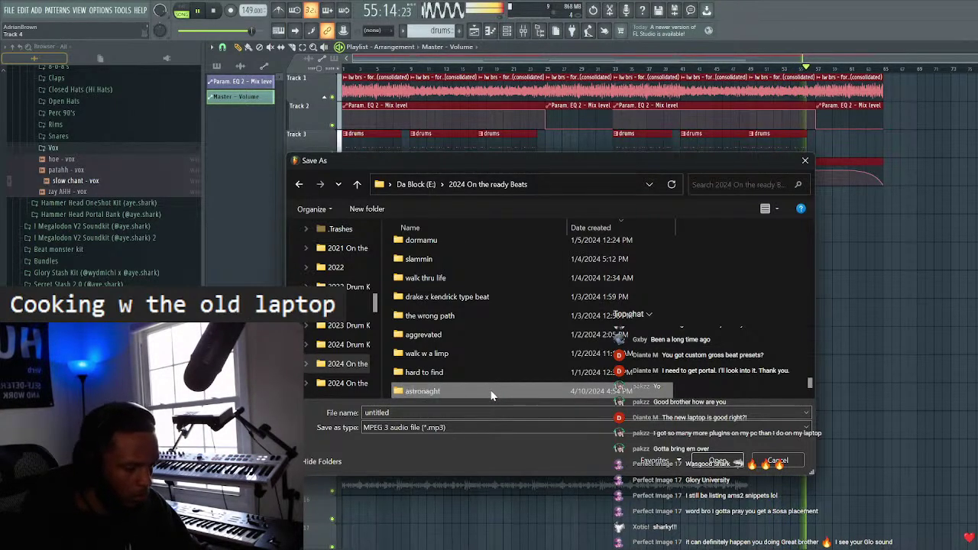
{"action": "left_click", "coordinate": [426, 391]}
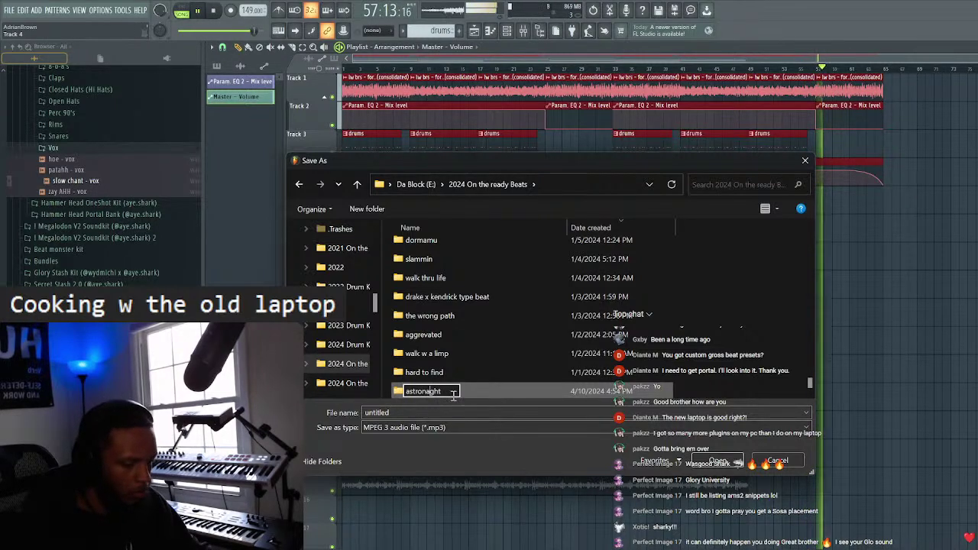
{"action": "type", "text": "u"}
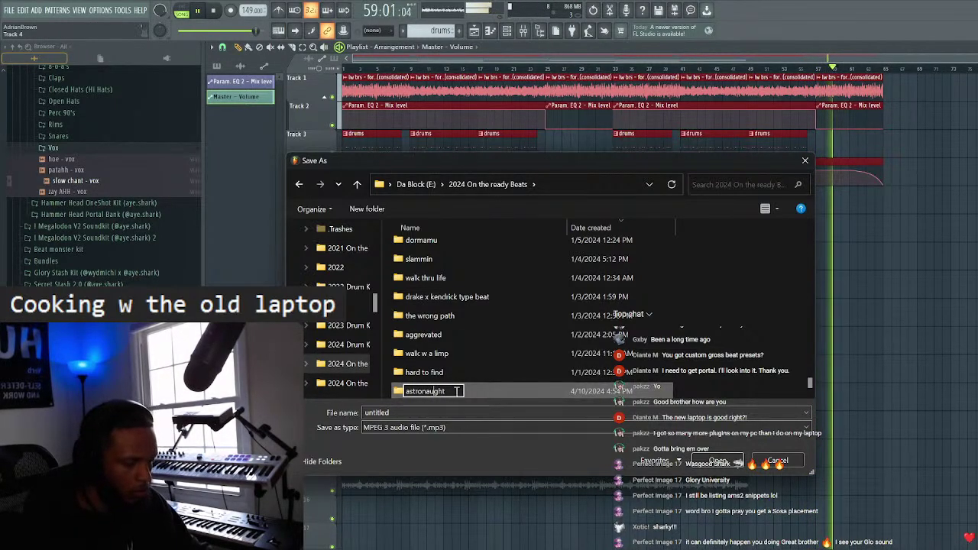
{"action": "double_click", "coordinate": [459, 390]}
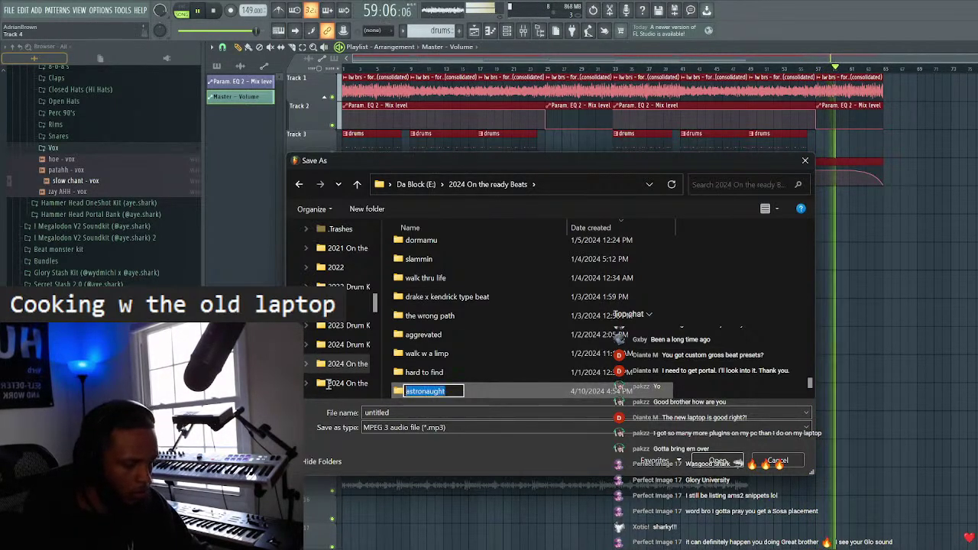
{"action": "key", "text": "Return"}
{"action": "double_click", "coordinate": [489, 389]}
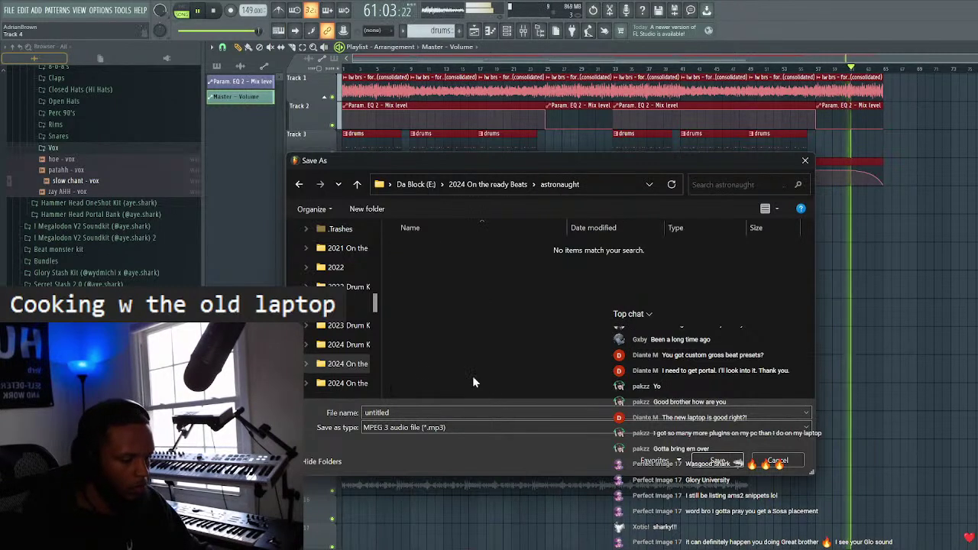
{"action": "double_click", "coordinate": [415, 413]}
{"action": "key", "text": "BackSpace"}
{"action": "type", "text": "(glo) astronaught 149bpm Bmin @aye.shark"}
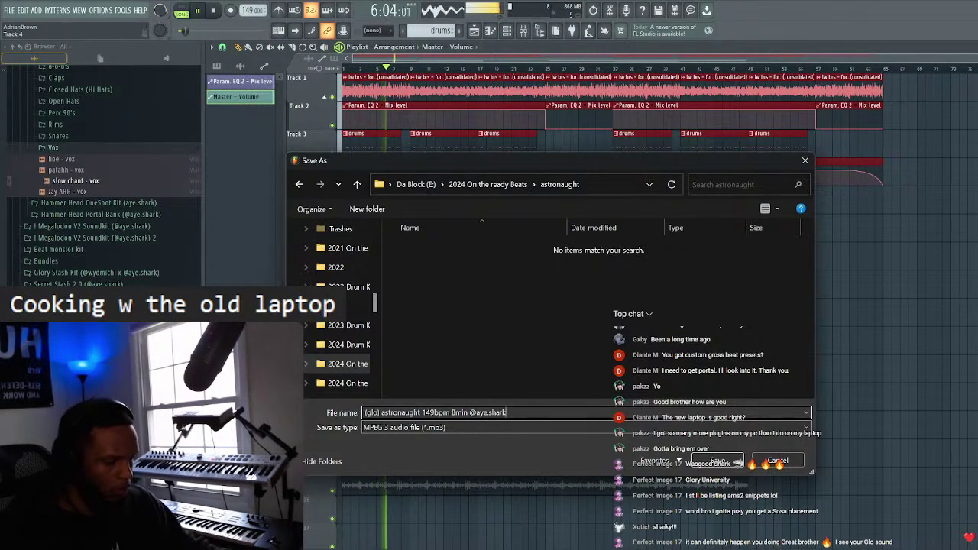
{"action": "left_click", "coordinate": [729, 462]}
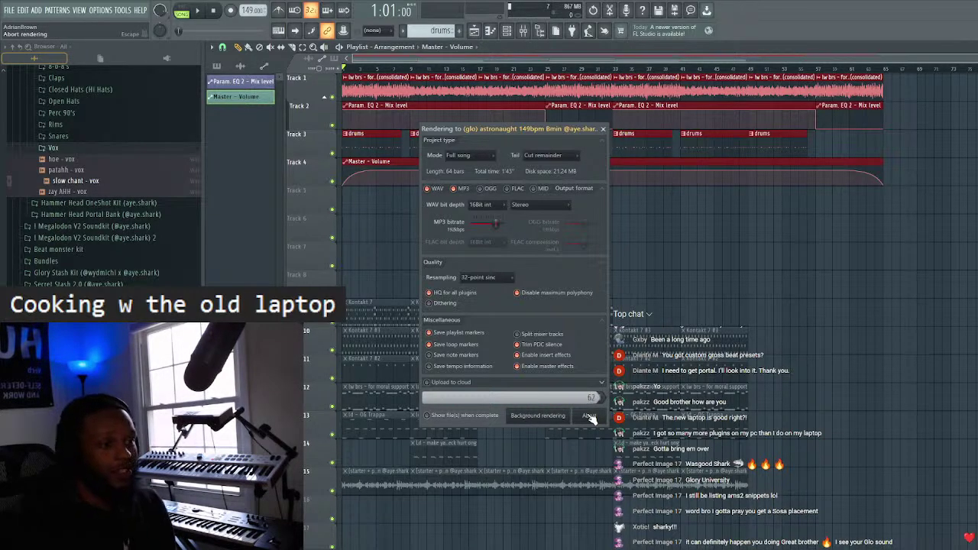
{"action": "left_click", "coordinate": [589, 417]}
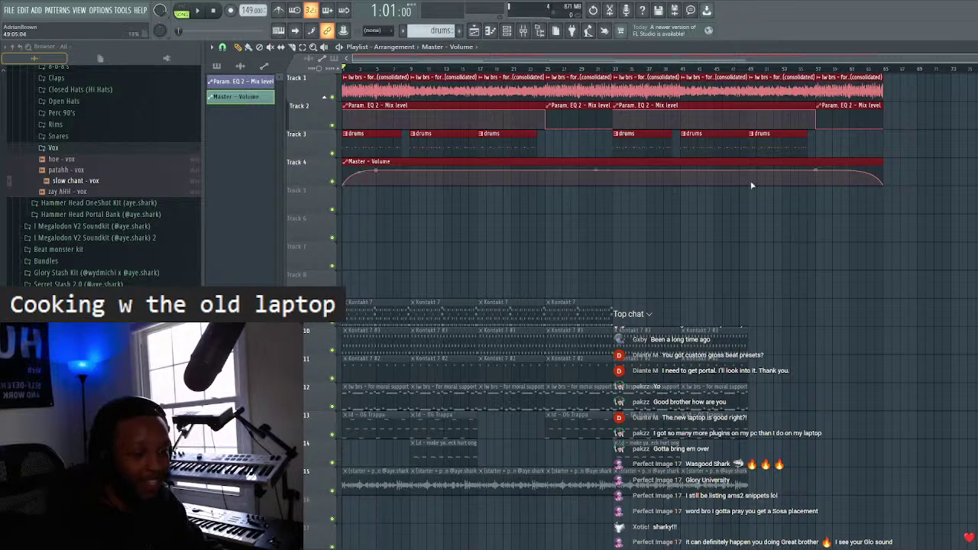
- Deselect the clips and export the project as a zipped loop package named "astronaught" in the astronaught folder
{"action": "left_click", "coordinate": [803, 276]}
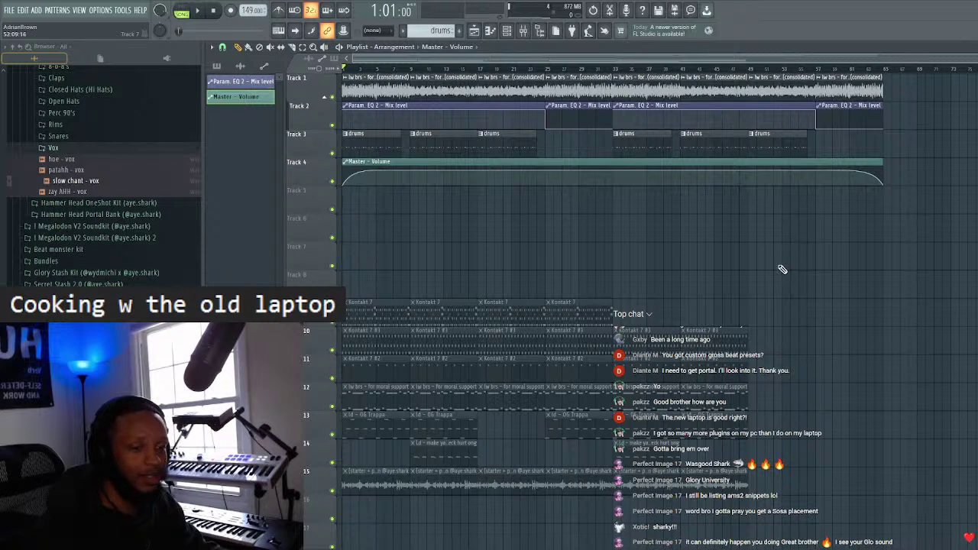
{"action": "key", "text": "space"}
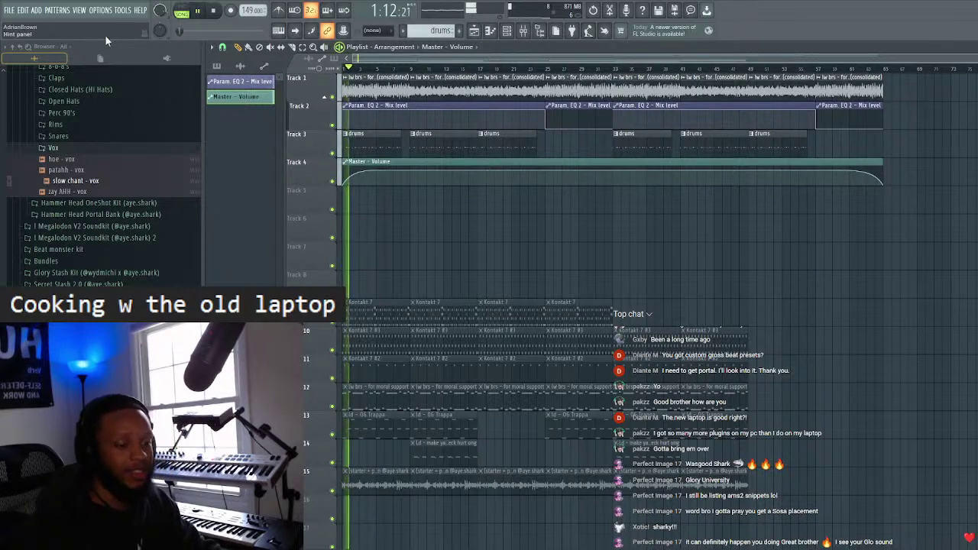
{"action": "left_click", "coordinate": [10, 11]}
{"action": "mouse_move", "coordinate": [46, 93]}
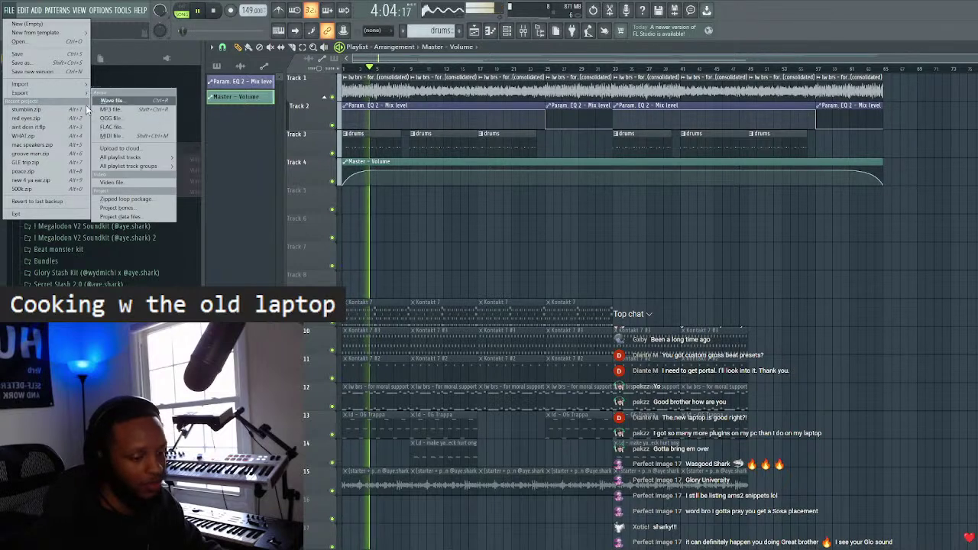
{"action": "left_click", "coordinate": [126, 199]}
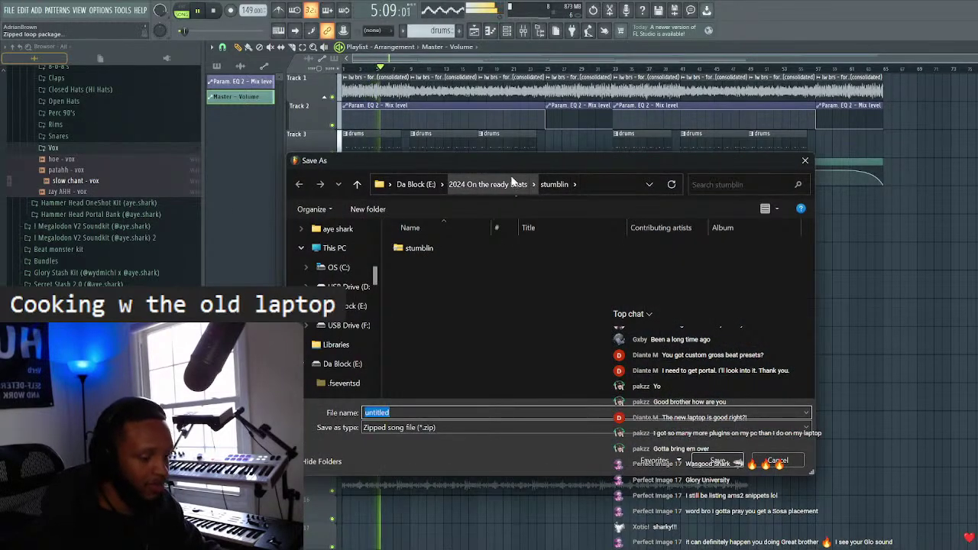
{"action": "double_click", "coordinate": [465, 250]}
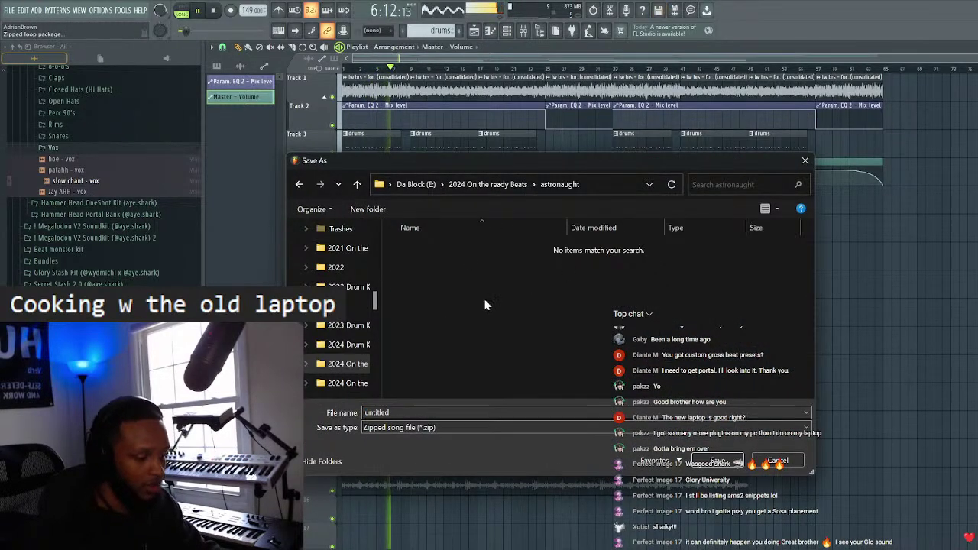
{"action": "double_click", "coordinate": [453, 413]}
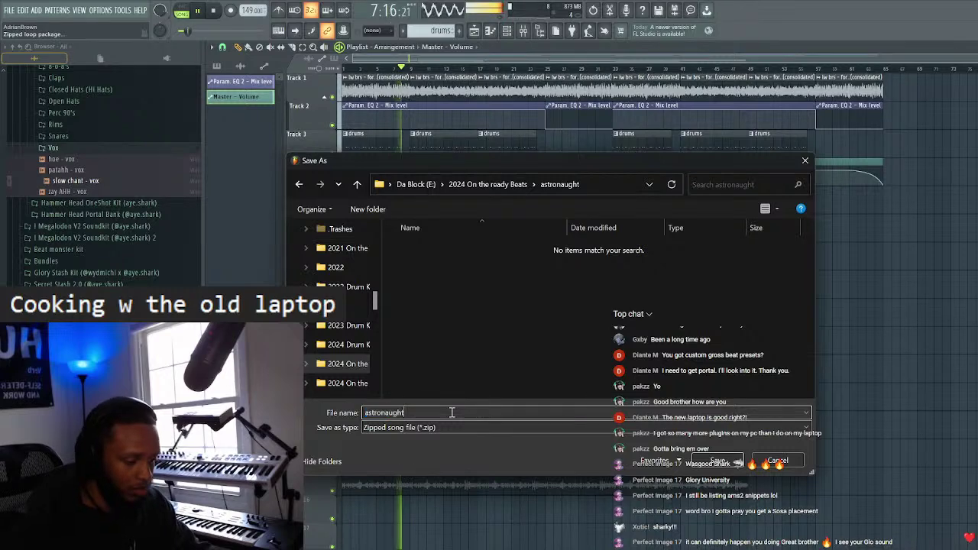
{"action": "left_click", "coordinate": [717, 461]}
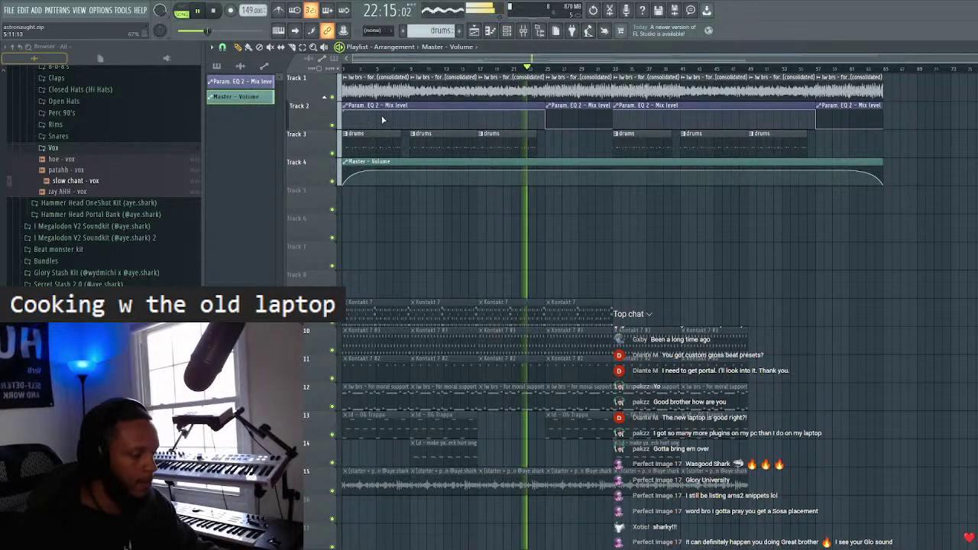
- Close the astronaught project and start a new empty project
{"action": "left_click", "coordinate": [9, 10]}
{"action": "left_click", "coordinate": [27, 23]}
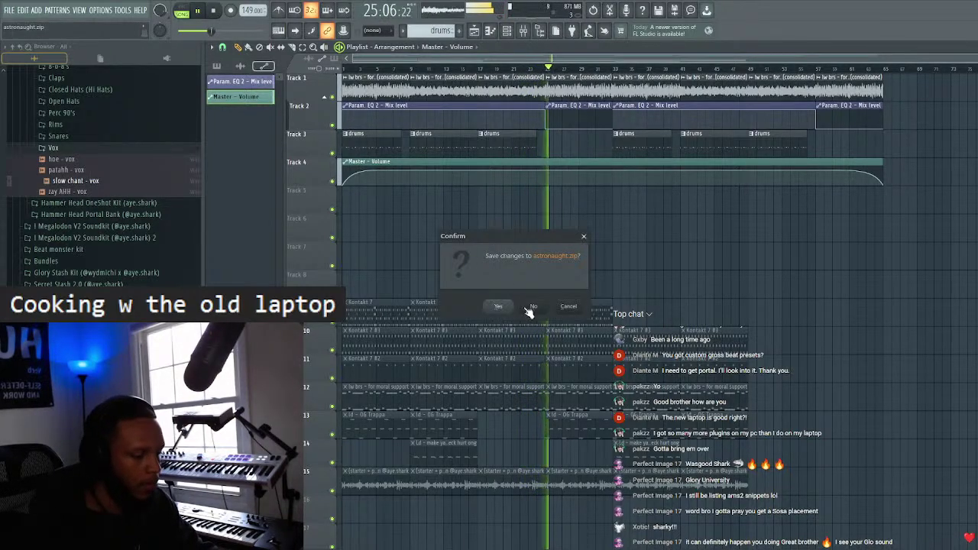
{"action": "left_click", "coordinate": [498, 307]}
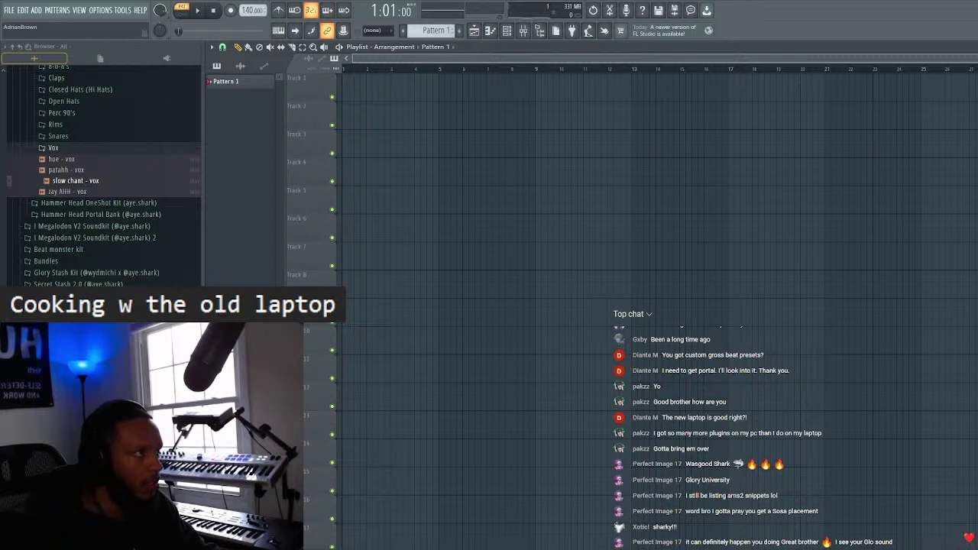
- Open the old skool zipped project from its folder inside 2024 On the ready Beats
{"action": "left_click", "coordinate": [11, 10]}
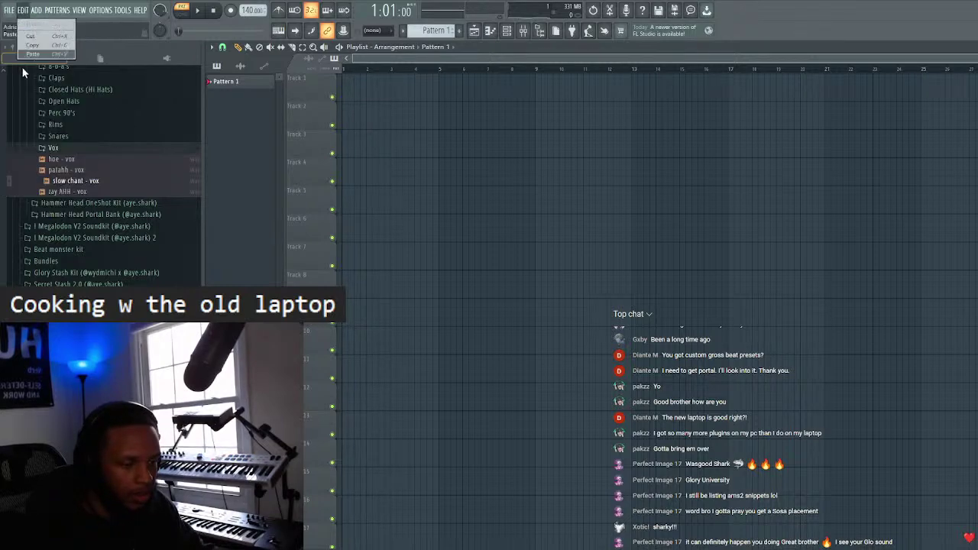
{"action": "left_click", "coordinate": [33, 43]}
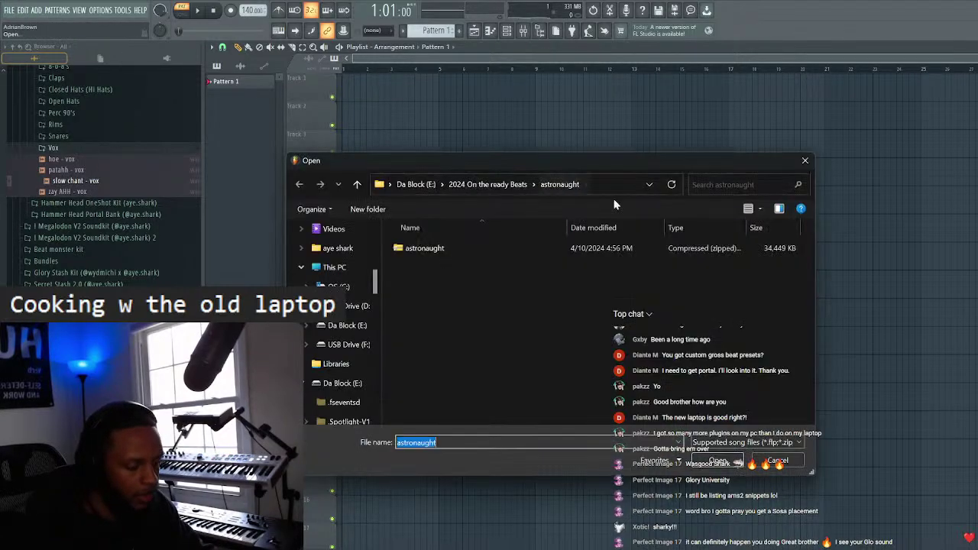
{"action": "left_click", "coordinate": [489, 185]}
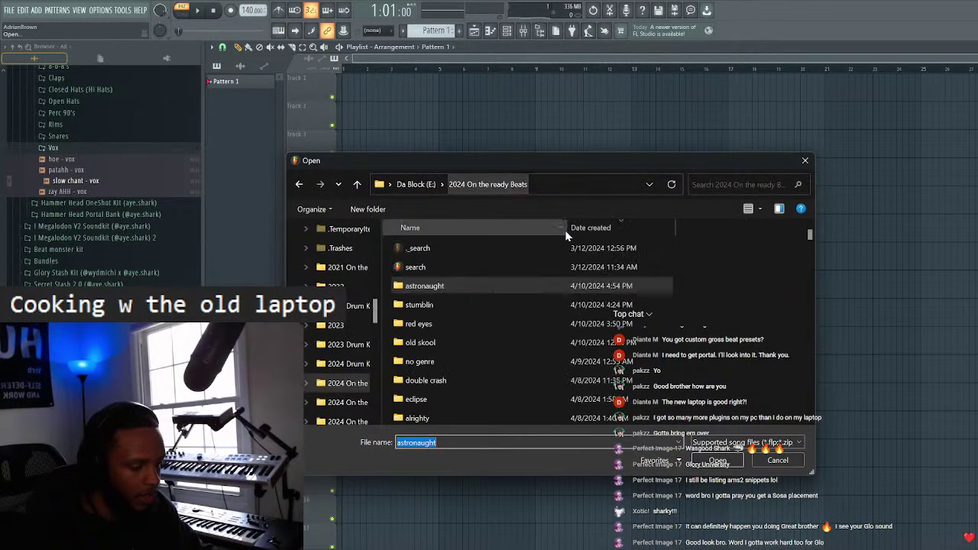
{"action": "double_click", "coordinate": [469, 342]}
{"action": "left_click", "coordinate": [476, 273]}
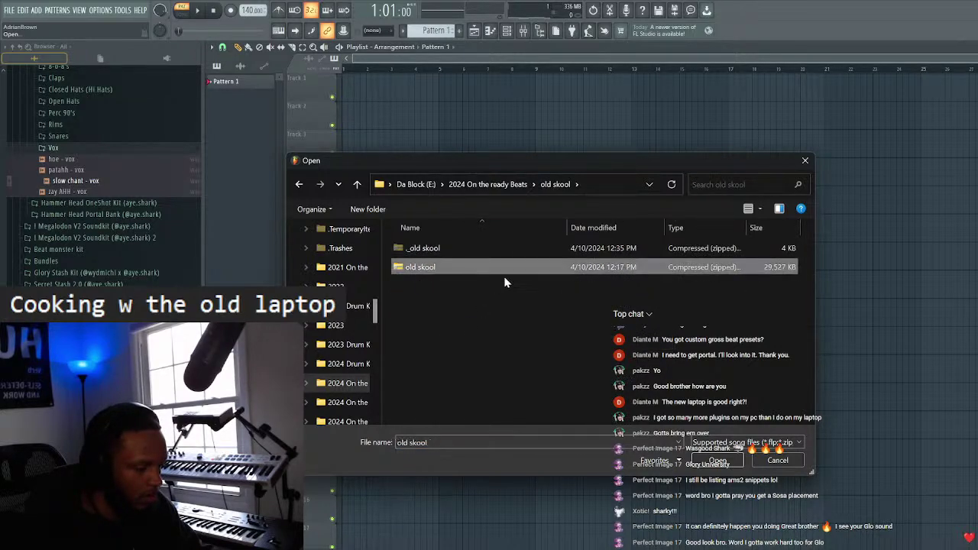
{"action": "left_click", "coordinate": [716, 462]}
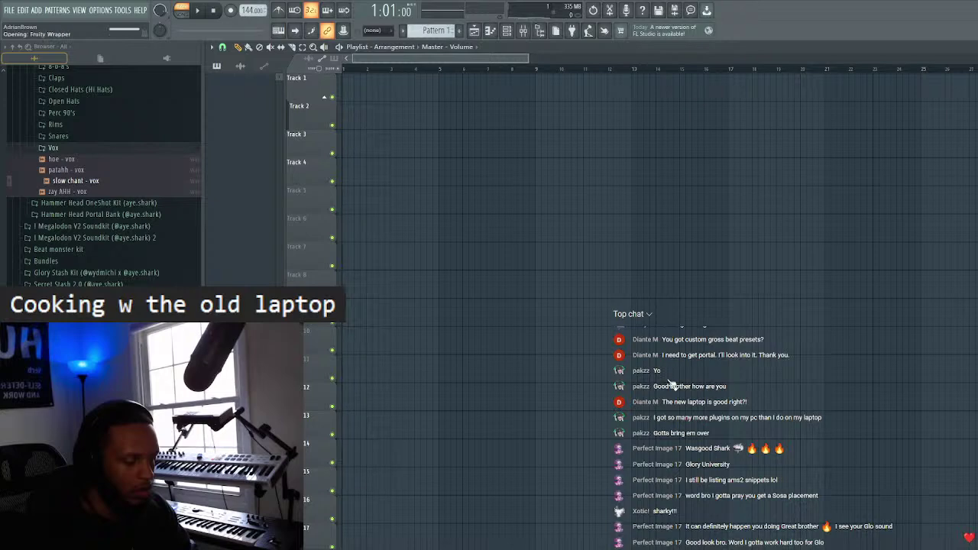
- Play the old skool arrangement and delete the stray Master - Volume clip on track 11
{"action": "key", "text": "space"}
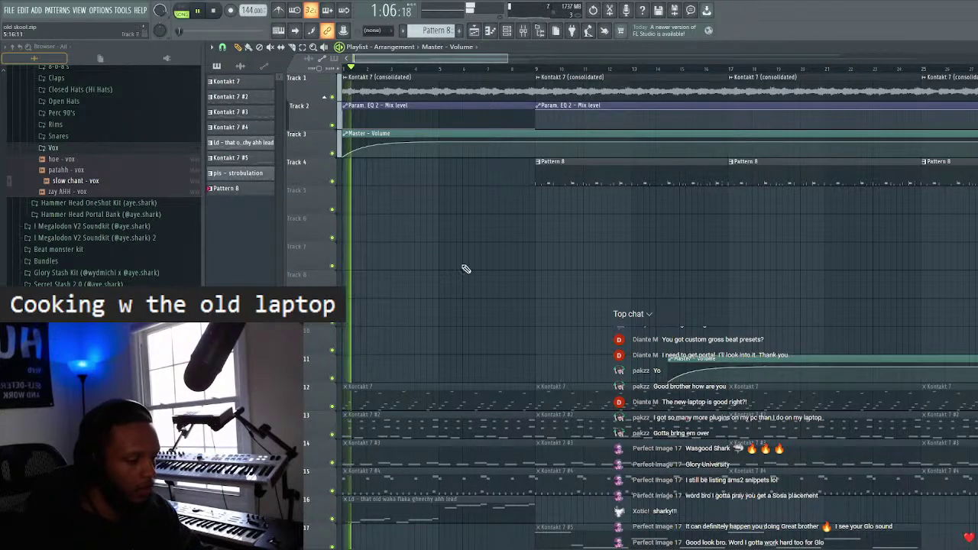
{"action": "scroll", "coordinate": [563, 71], "scroll_direction": "down", "scroll_amount": 3}
{"action": "scroll", "coordinate": [562, 73], "scroll_direction": "down", "scroll_amount": 3}
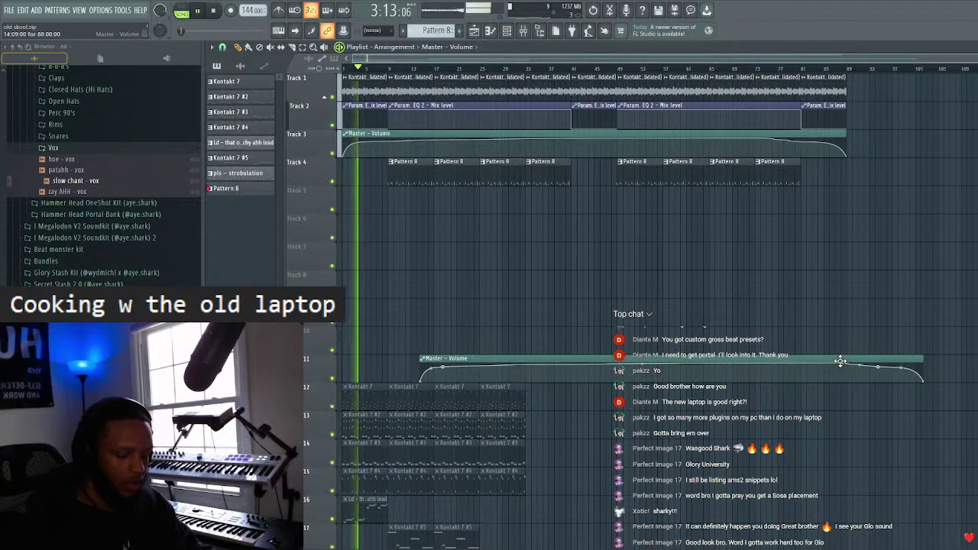
{"action": "key", "text": "ctrl+z"}
{"action": "right_click", "coordinate": [808, 358]}
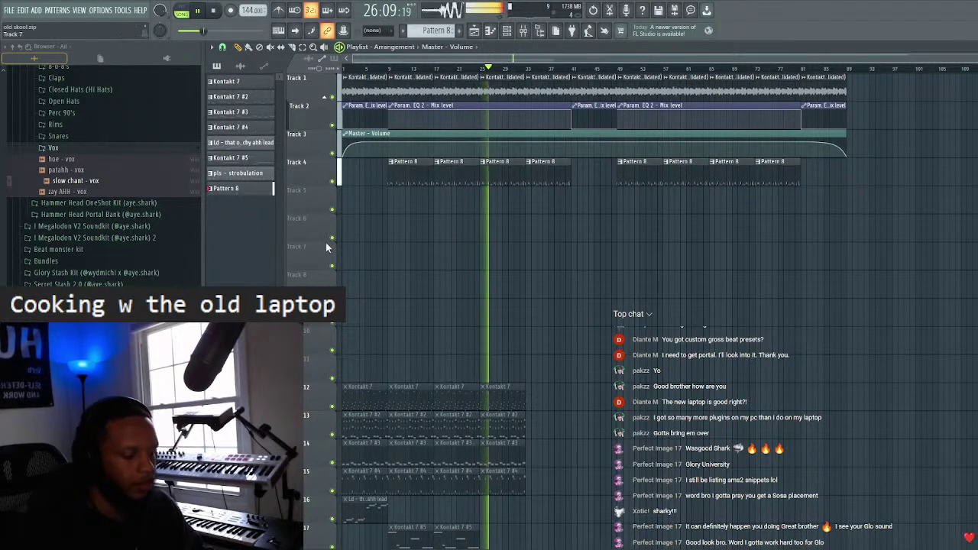
- Open the red eyes zipped project from its folder inside 2024 On the ready Beats, discarding the changes to old skool
{"action": "left_click", "coordinate": [9, 10]}
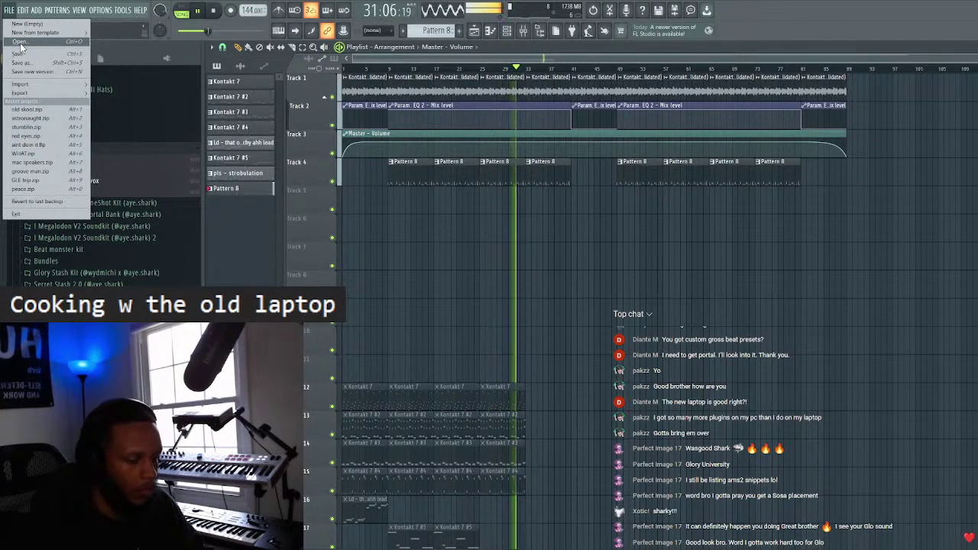
{"action": "left_click", "coordinate": [27, 109]}
{"action": "left_click", "coordinate": [529, 305]}
{"action": "left_click", "coordinate": [490, 188]}
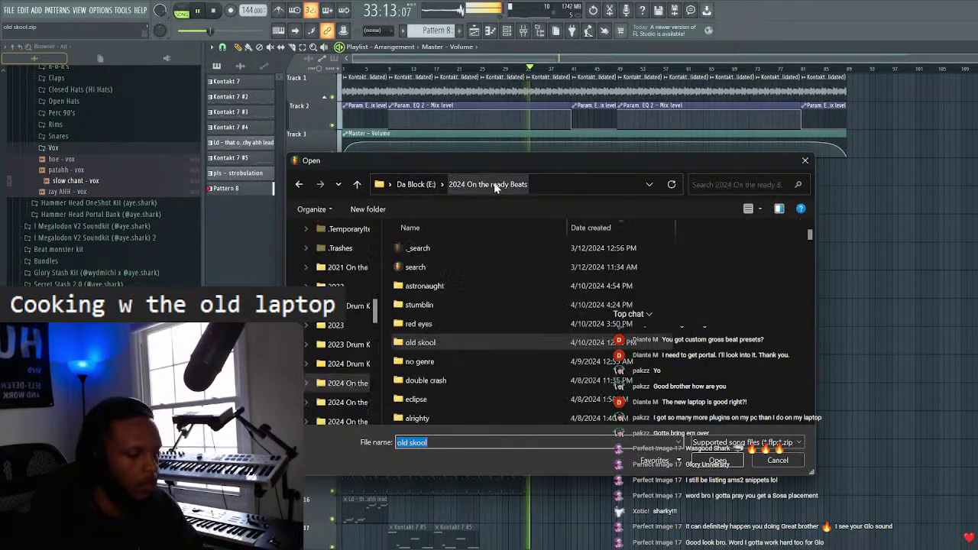
{"action": "double_click", "coordinate": [440, 323]}
{"action": "left_click", "coordinate": [470, 248]}
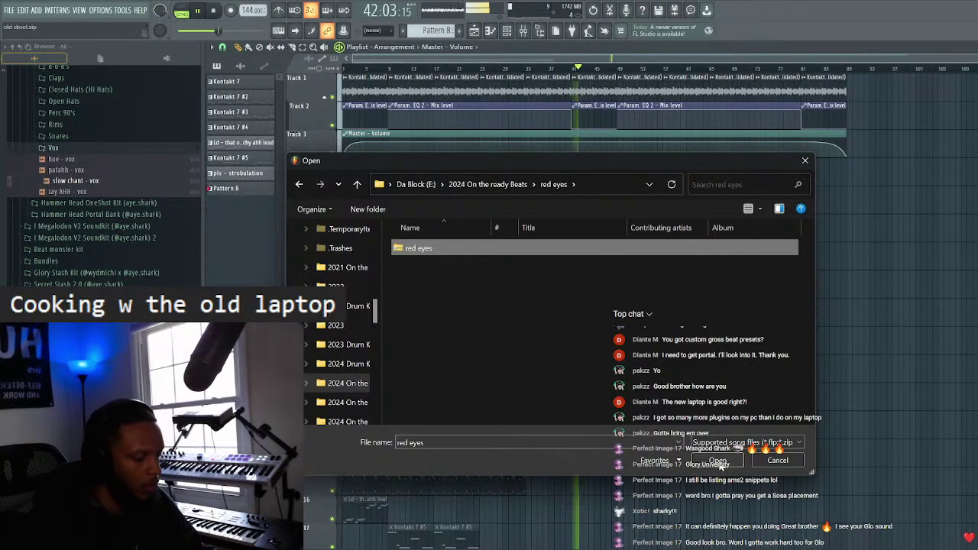
{"action": "left_click", "coordinate": [718, 461]}
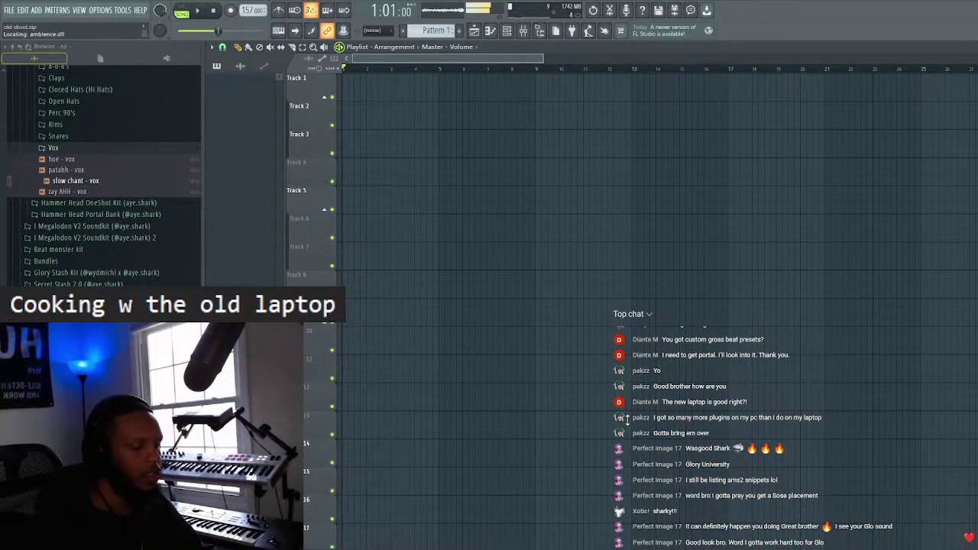
- Play the red eyes arrangement through its first half, with the whole song in view
{"action": "key", "text": "space"}
{"action": "scroll", "coordinate": [611, 73], "scroll_direction": "down", "scroll_amount": 5}
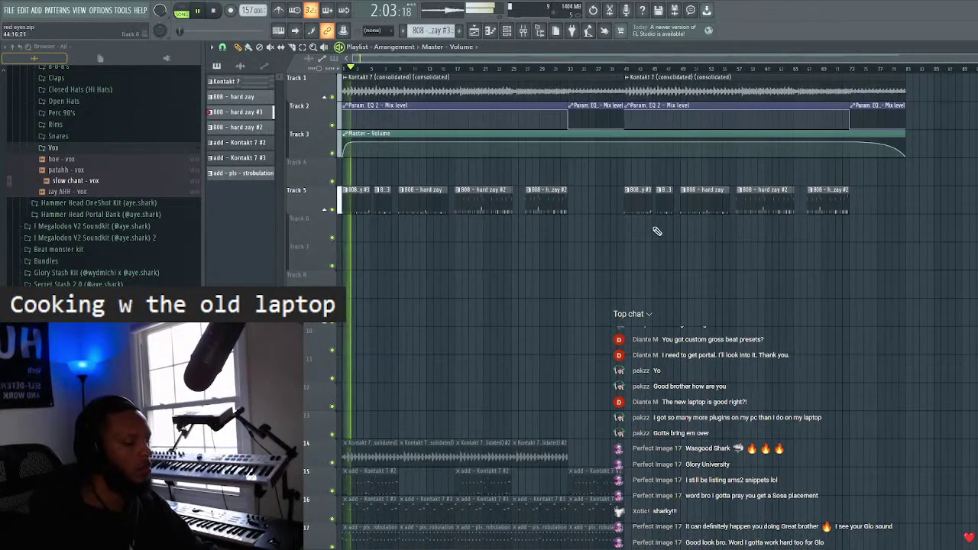
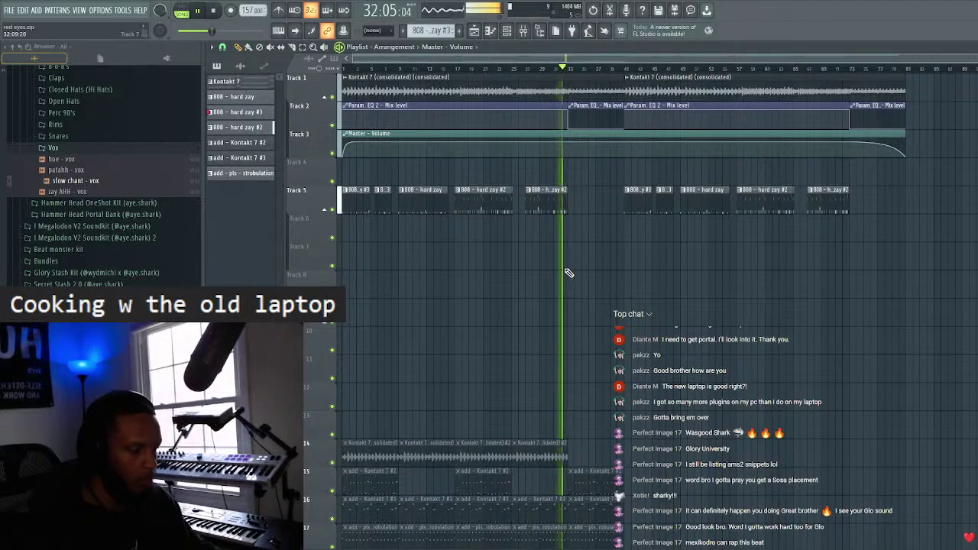
{"action": "key", "text": "space"}
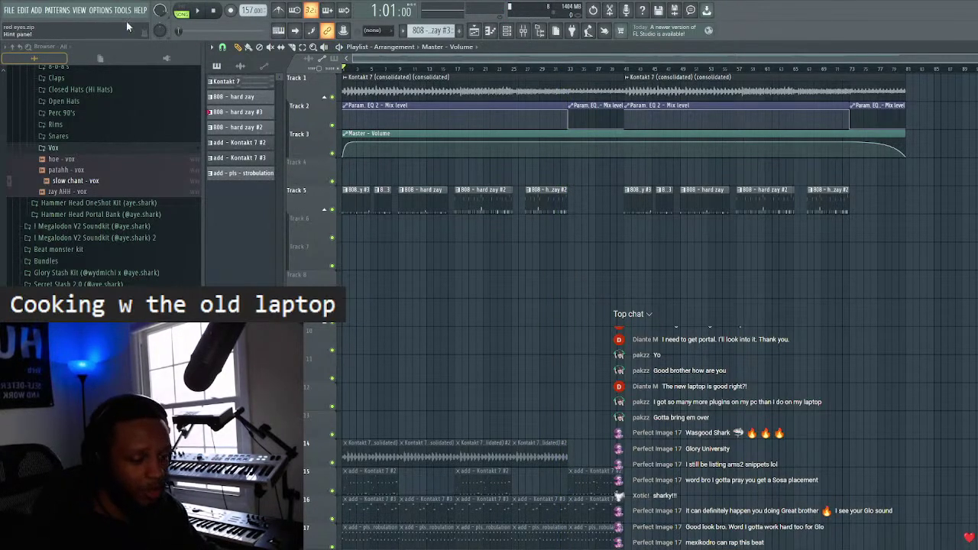
- Close the red eyes project and start a new empty project
{"action": "left_click", "coordinate": [9, 10]}
{"action": "left_click", "coordinate": [27, 23]}
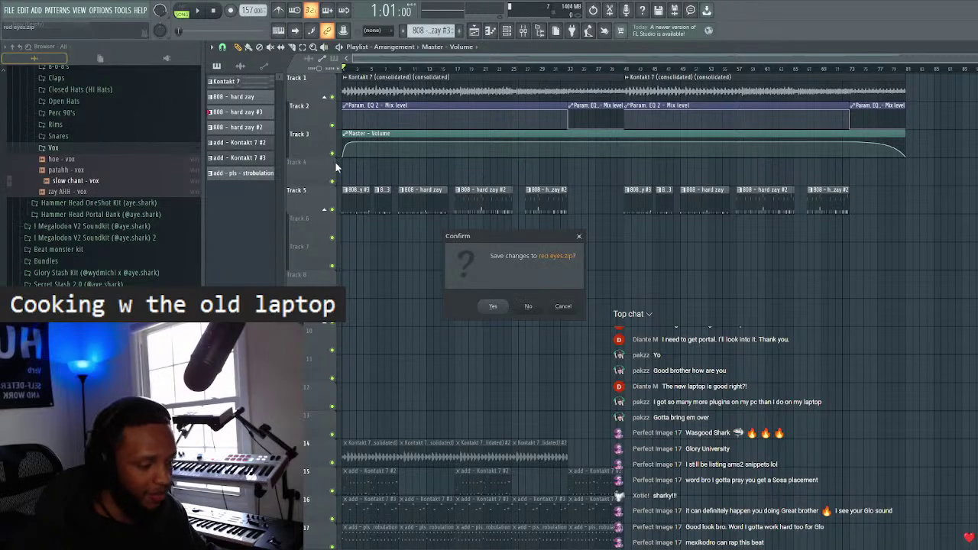
{"action": "left_click", "coordinate": [510, 314]}
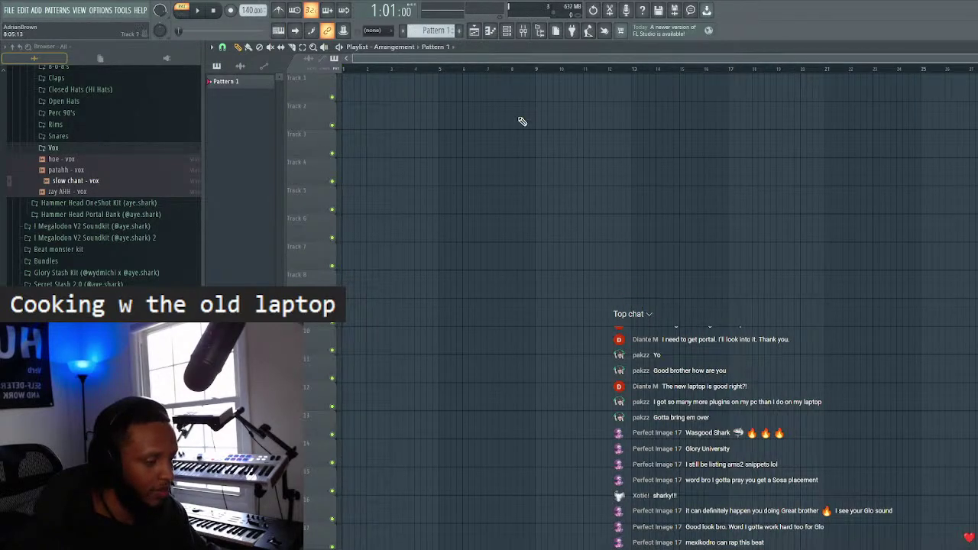
{"action": "left_click", "coordinate": [507, 30]}
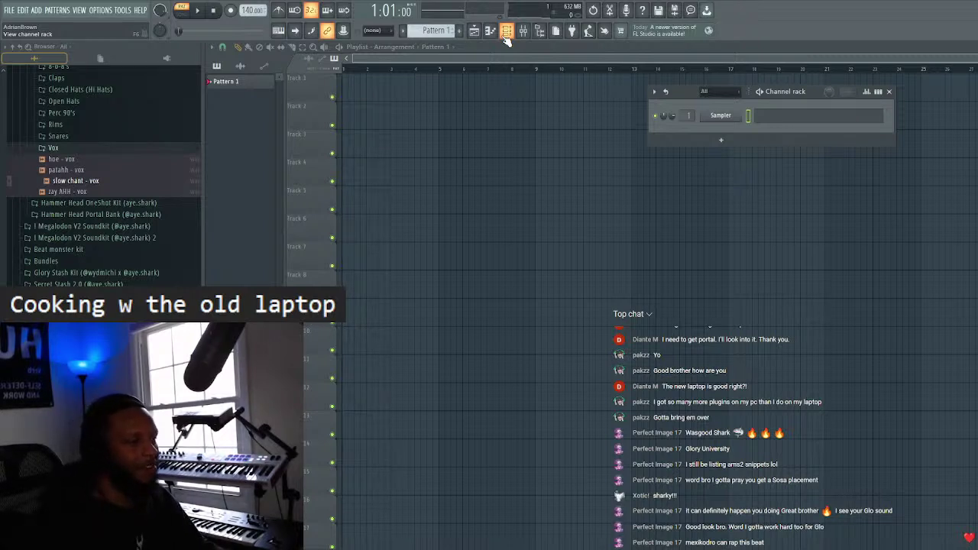
{"action": "left_click", "coordinate": [505, 32]}
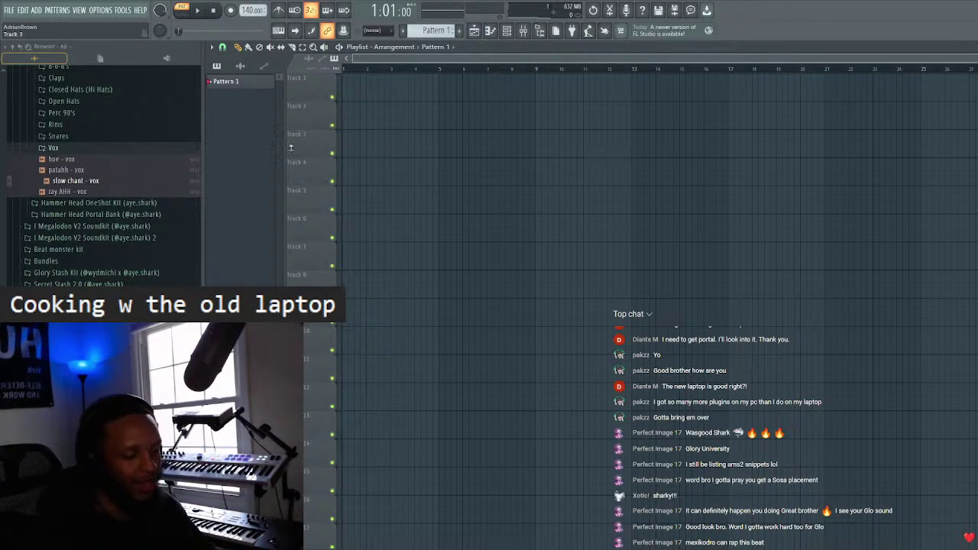
{"action": "scroll", "coordinate": [120, 190], "scroll_direction": "up", "scroll_amount": 4}
{"action": "left_click_drag", "start_coordinate": [120, 191], "coordinate": [107, 192]}
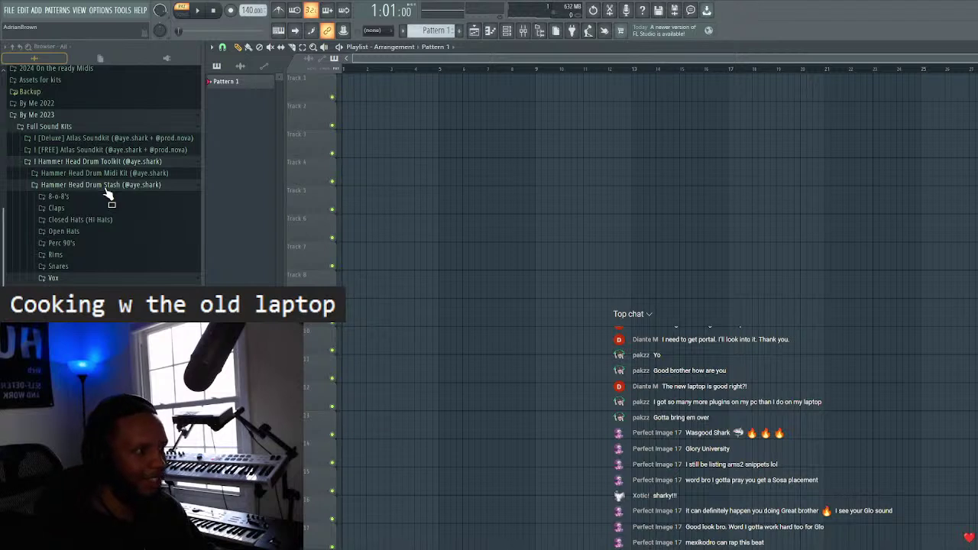
{"action": "left_click_drag", "start_coordinate": [109, 195], "coordinate": [139, 200]}
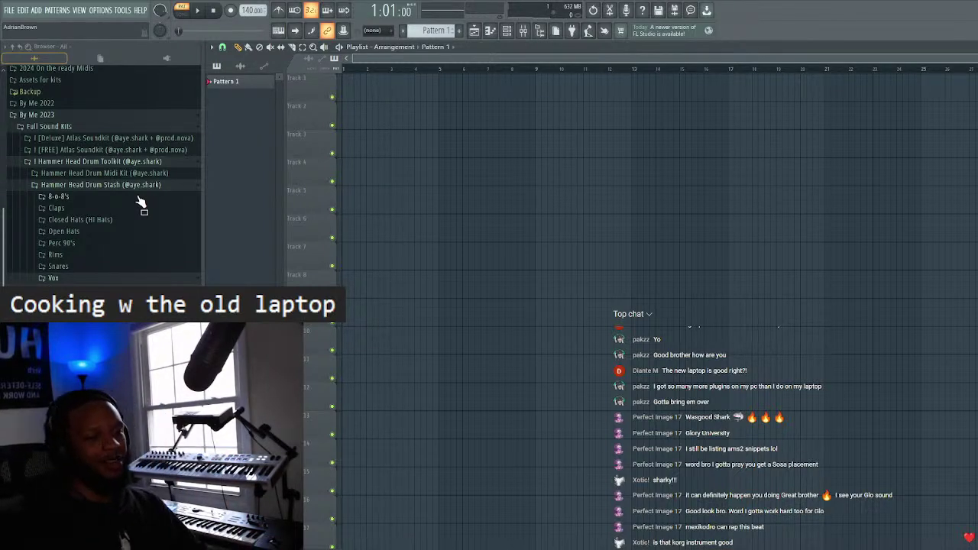
{"action": "left_click_drag", "start_coordinate": [140, 201], "coordinate": [459, 248]}
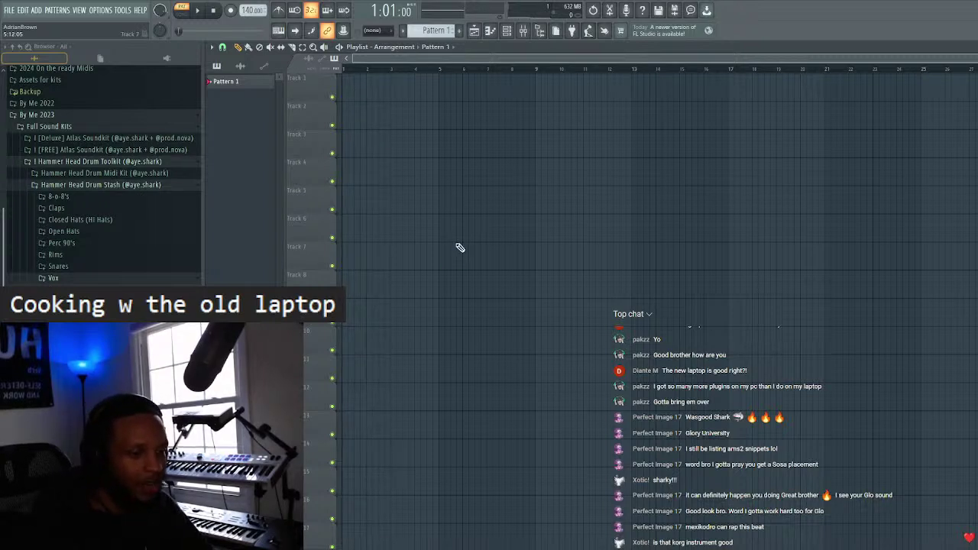
- Show the channel rack and replace its Sampler channel with Kontakt 7
{"action": "left_click", "coordinate": [506, 31]}
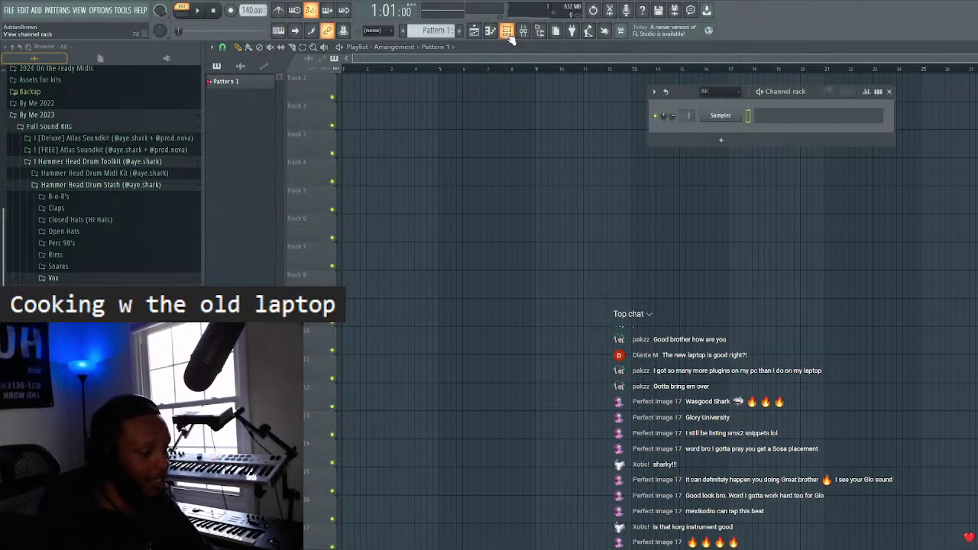
{"action": "right_click", "coordinate": [735, 115]}
{"action": "mouse_move", "coordinate": [765, 199]}
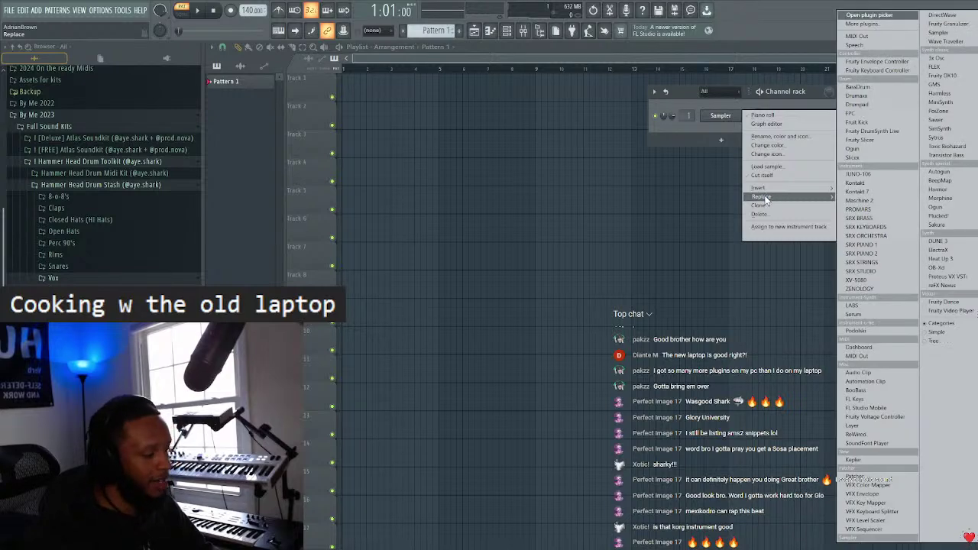
{"action": "left_click", "coordinate": [857, 191]}
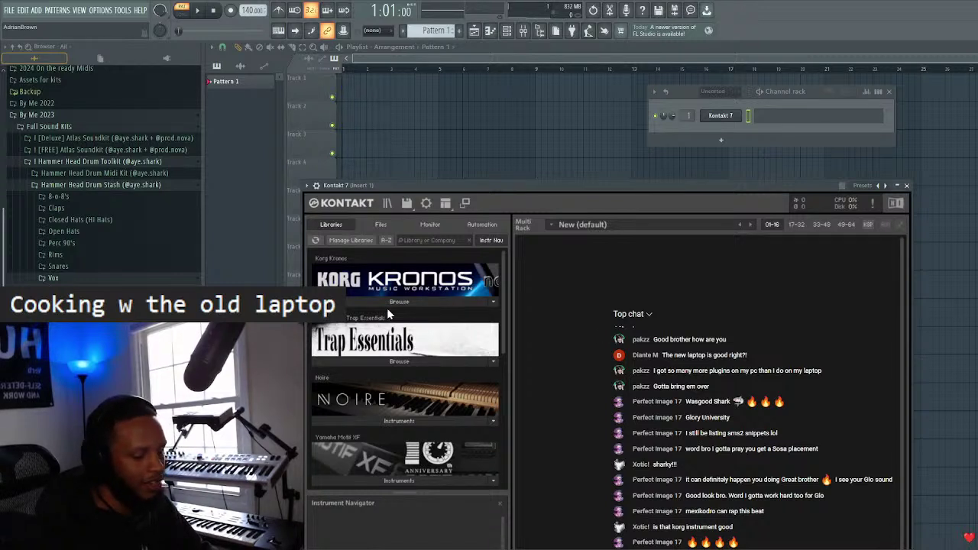
- Browse Kontakt's files to the norCTrack - Korg Kronos folder inside Kontakt banks and list its instrument categories
{"action": "left_click", "coordinate": [379, 224]}
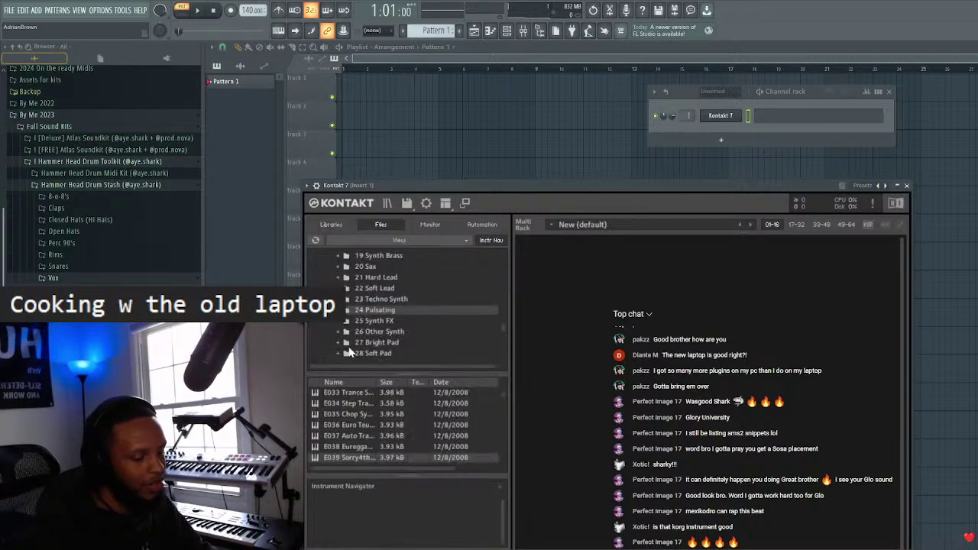
{"action": "scroll", "coordinate": [354, 410], "scroll_direction": "up", "scroll_amount": 1}
{"action": "scroll", "coordinate": [367, 313], "scroll_direction": "up", "scroll_amount": 8}
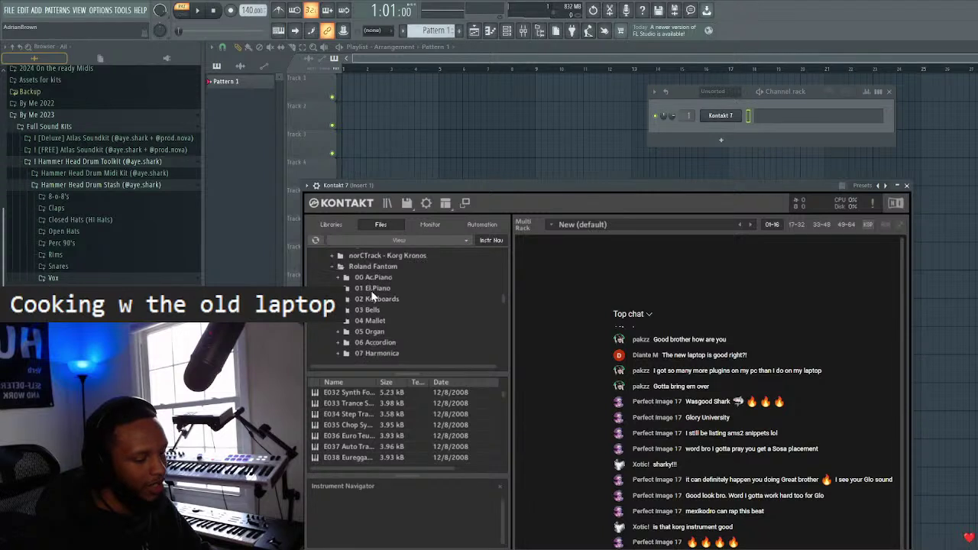
{"action": "left_click", "coordinate": [334, 288]}
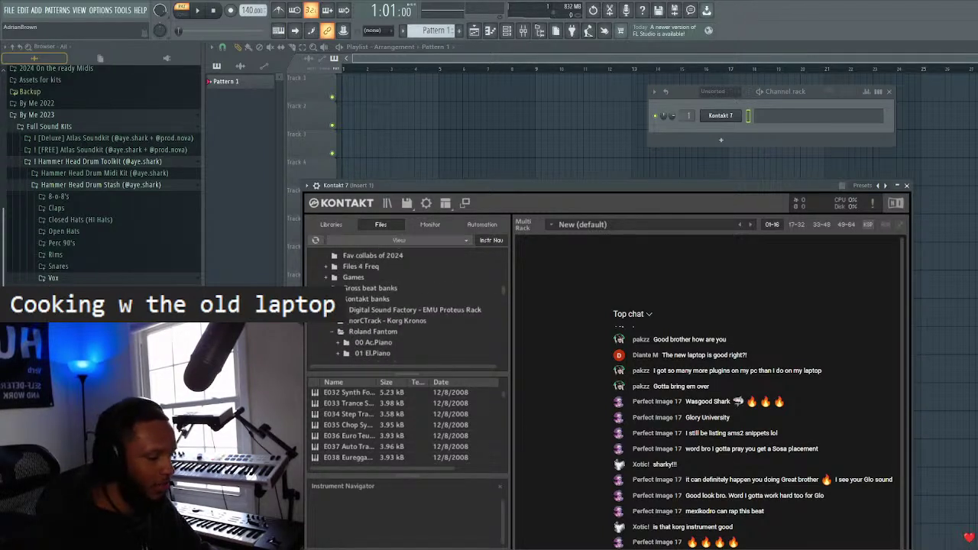
{"action": "scroll", "coordinate": [352, 324], "scroll_direction": "up", "scroll_amount": 2}
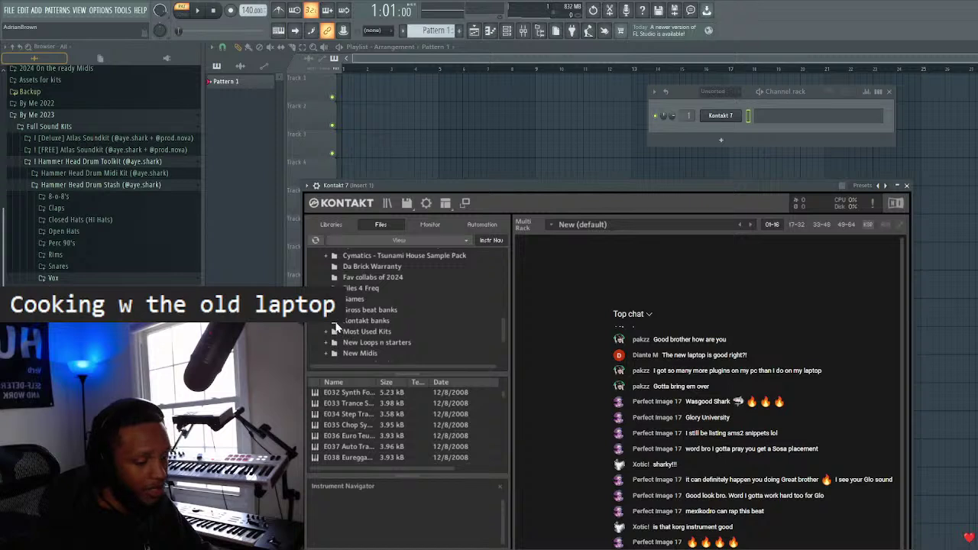
{"action": "left_click", "coordinate": [334, 324]}
{"action": "scroll", "coordinate": [352, 328], "scroll_direction": "down", "scroll_amount": 2}
{"action": "left_click", "coordinate": [355, 324]}
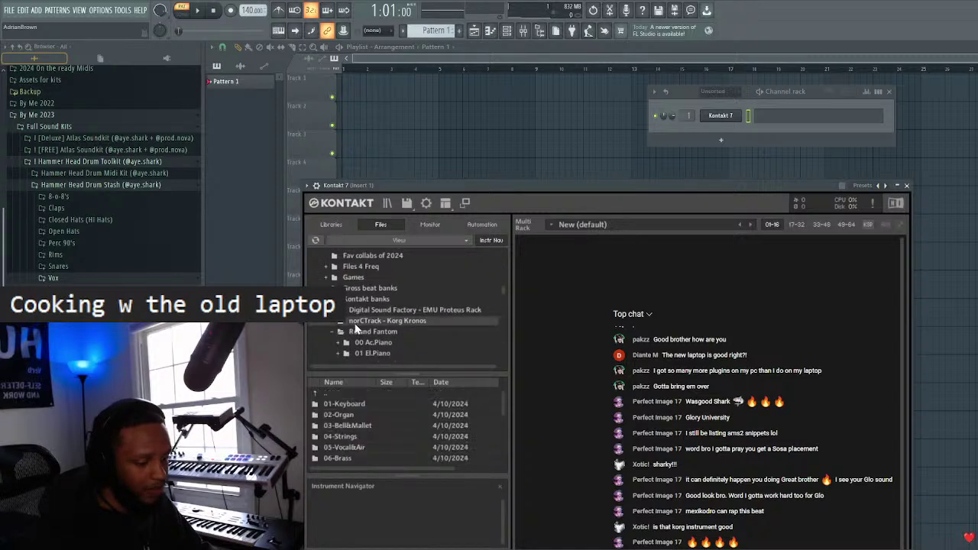
{"action": "scroll", "coordinate": [357, 429], "scroll_direction": "down", "scroll_amount": 2}
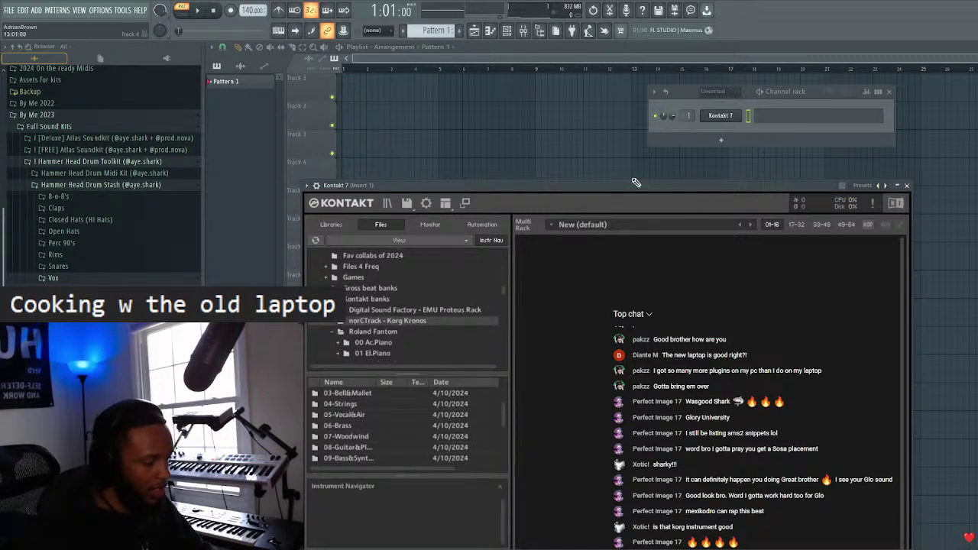
- Move the Kontakt 7 window up so that the whole plugin fits on screen
{"action": "left_click_drag", "start_coordinate": [612, 183], "coordinate": [593, 146]}
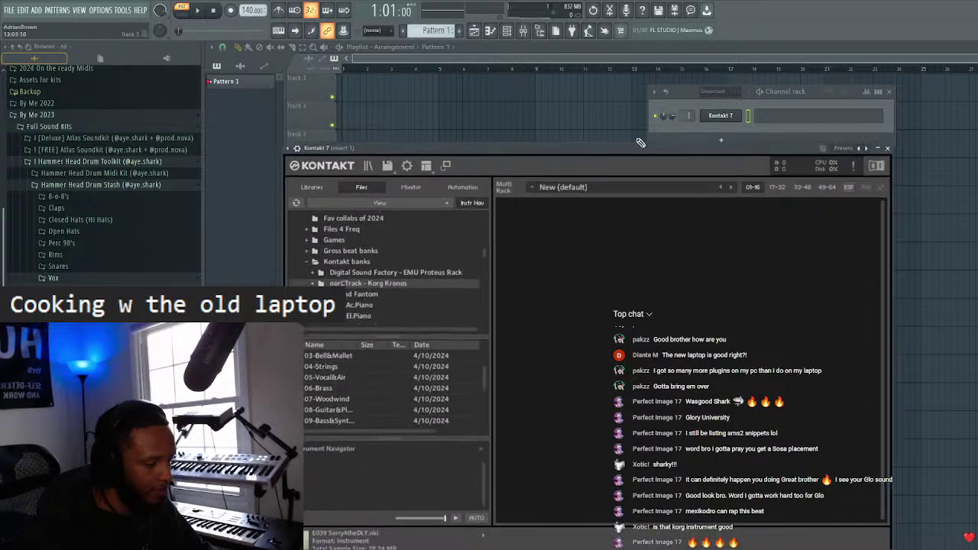
{"action": "scroll", "coordinate": [681, 121], "scroll_direction": "up", "scroll_amount": 9}
{"action": "left_click_drag", "start_coordinate": [654, 151], "coordinate": [671, 100]}
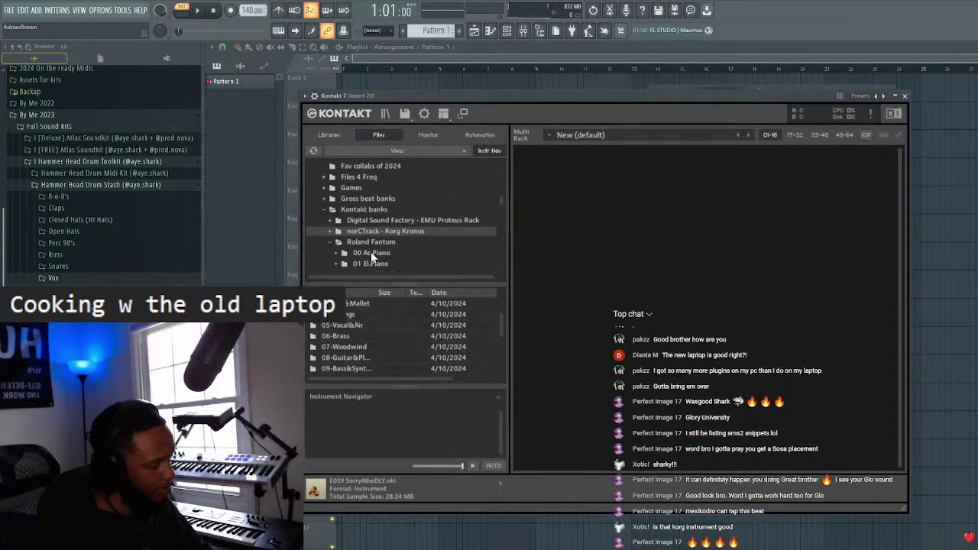
- Load 001-LegatoStereoStrings from the 01-Ensemble folder inside 04-Strings of the norCTrack - Korg Kronos bank
{"action": "scroll", "coordinate": [382, 249], "scroll_direction": "down", "scroll_amount": 3}
{"action": "scroll", "coordinate": [379, 245], "scroll_direction": "up", "scroll_amount": 1}
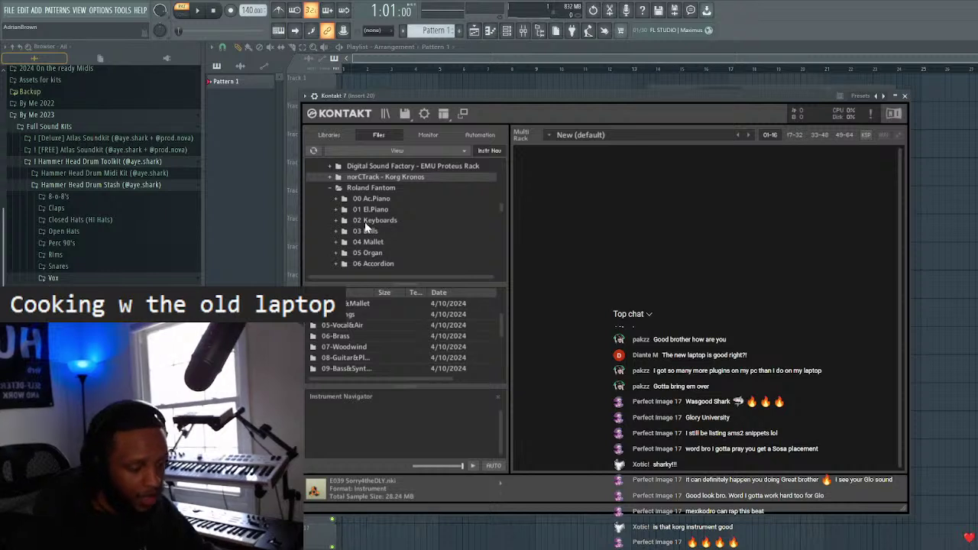
{"action": "double_click", "coordinate": [338, 180]}
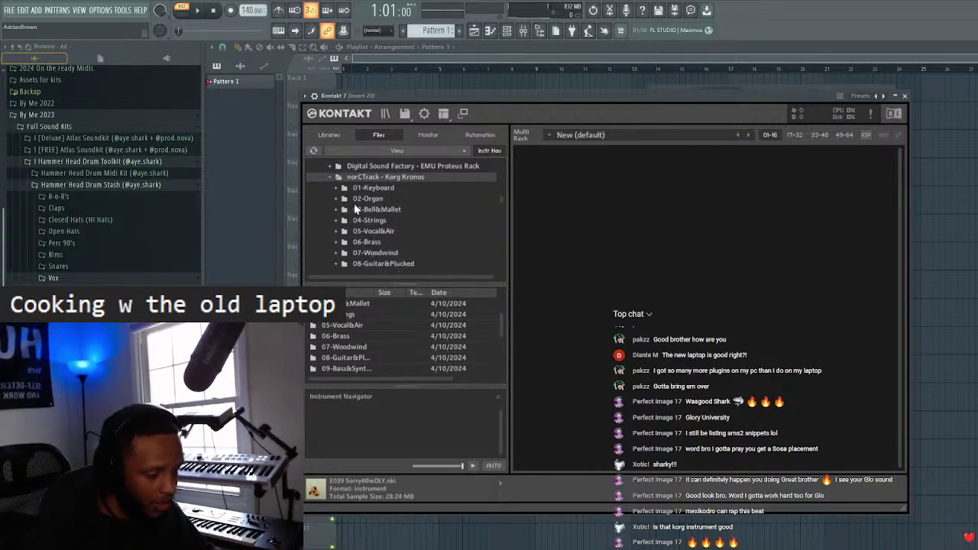
{"action": "scroll", "coordinate": [356, 205], "scroll_direction": "down", "scroll_amount": 1}
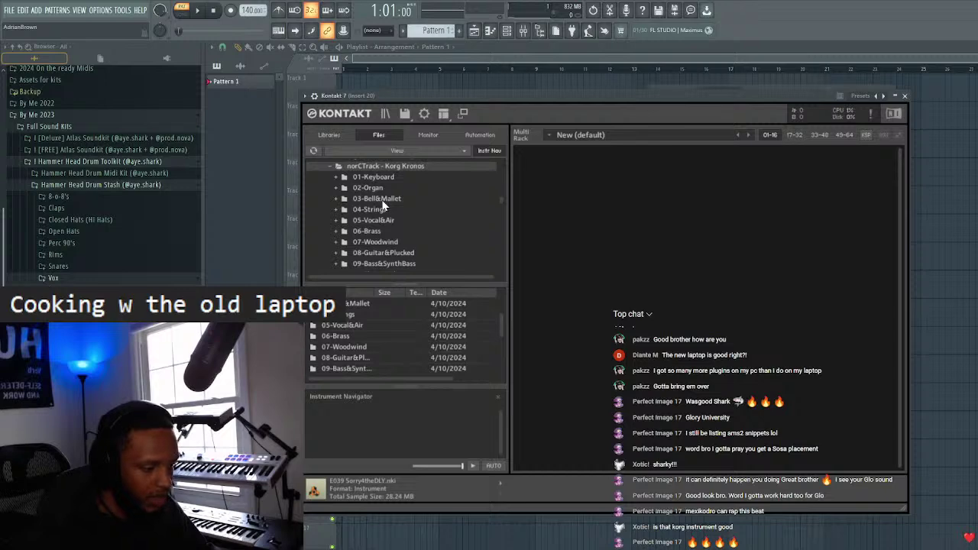
{"action": "scroll", "coordinate": [386, 204], "scroll_direction": "down", "scroll_amount": 2}
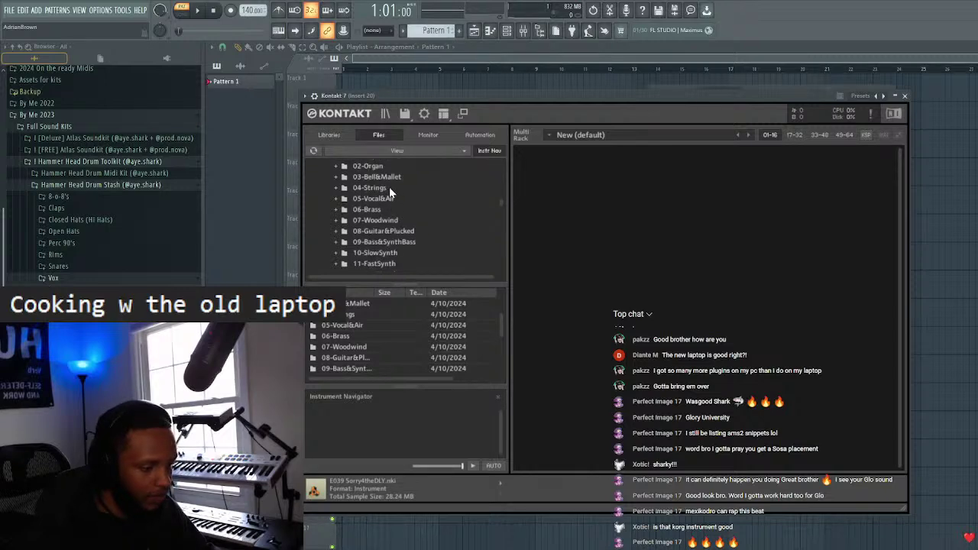
{"action": "double_click", "coordinate": [389, 187]}
{"action": "double_click", "coordinate": [357, 314]}
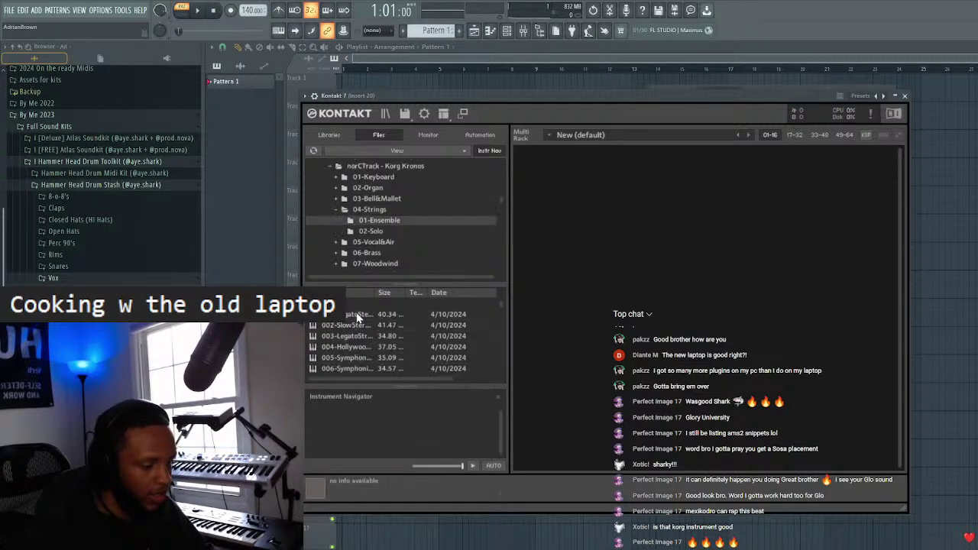
{"action": "double_click", "coordinate": [359, 315]}
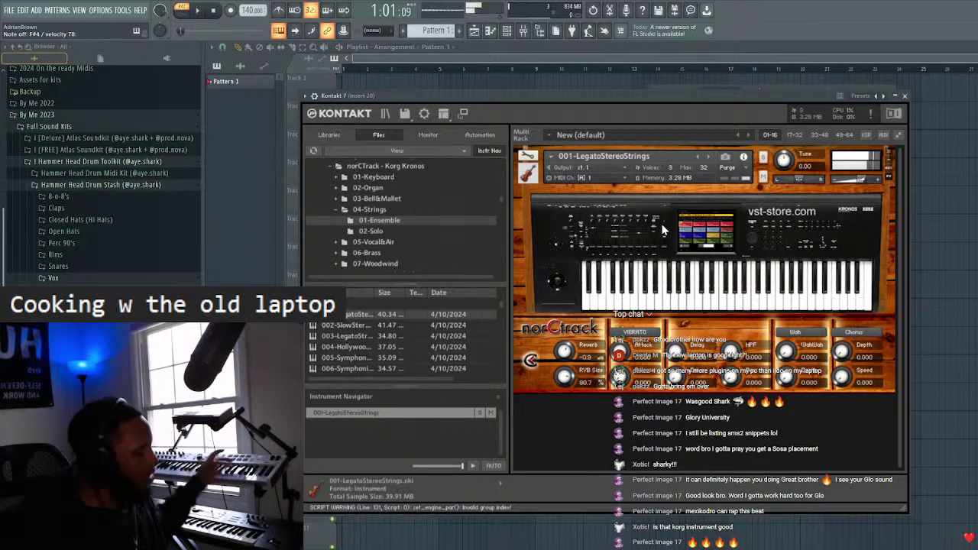
- Advance the Kontakt instrument to 003-LegatoStrings and change the root note of the typing keyboard
{"action": "left_click", "coordinate": [706, 158]}
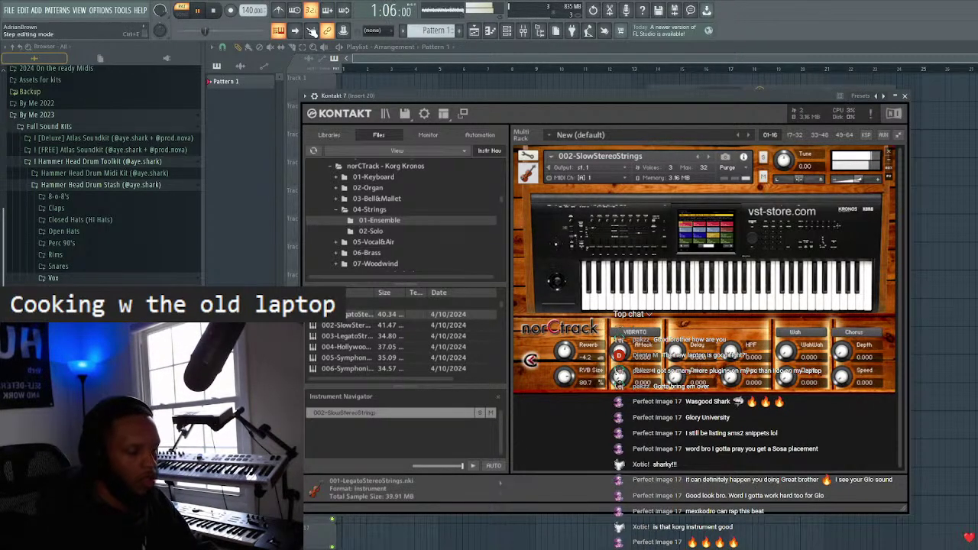
{"action": "right_click", "coordinate": [279, 33]}
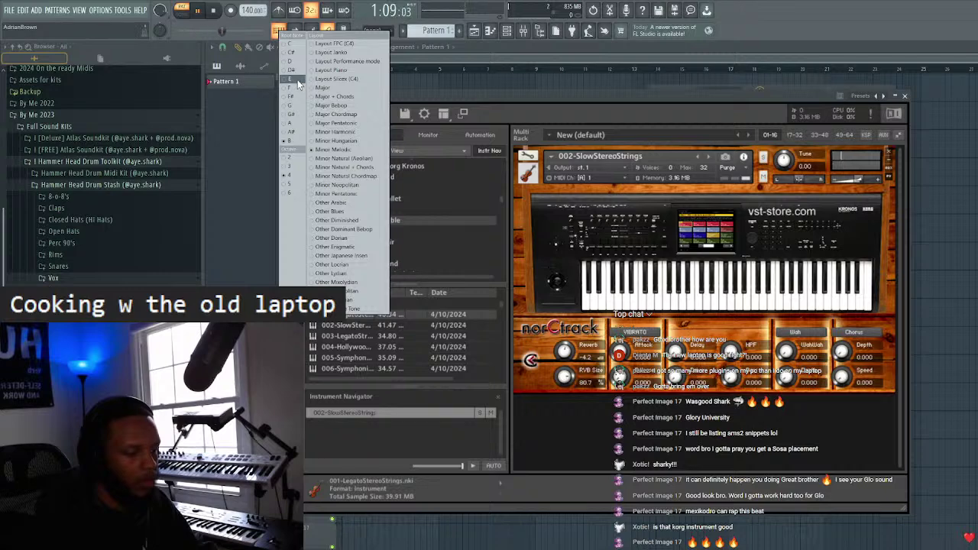
{"action": "left_click", "coordinate": [301, 68]}
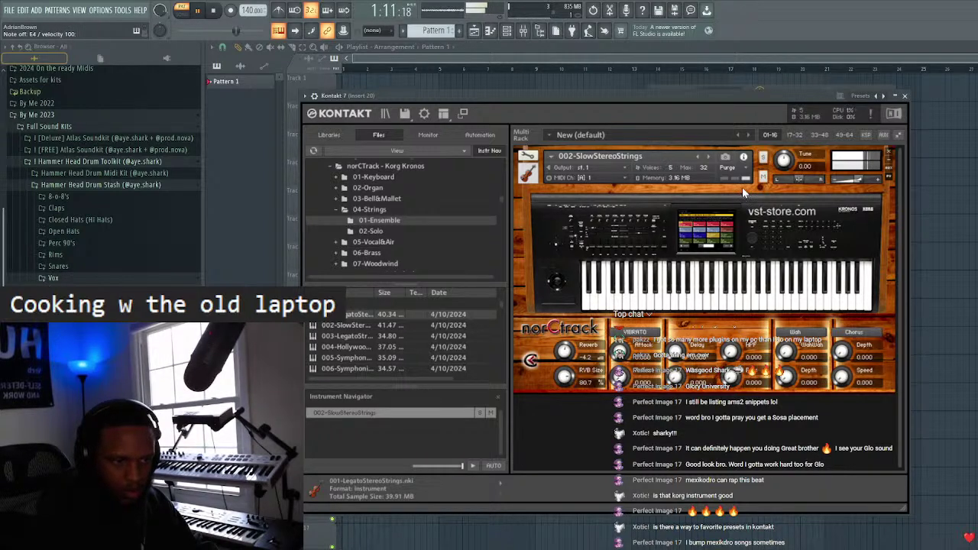
{"action": "left_click", "coordinate": [709, 156]}
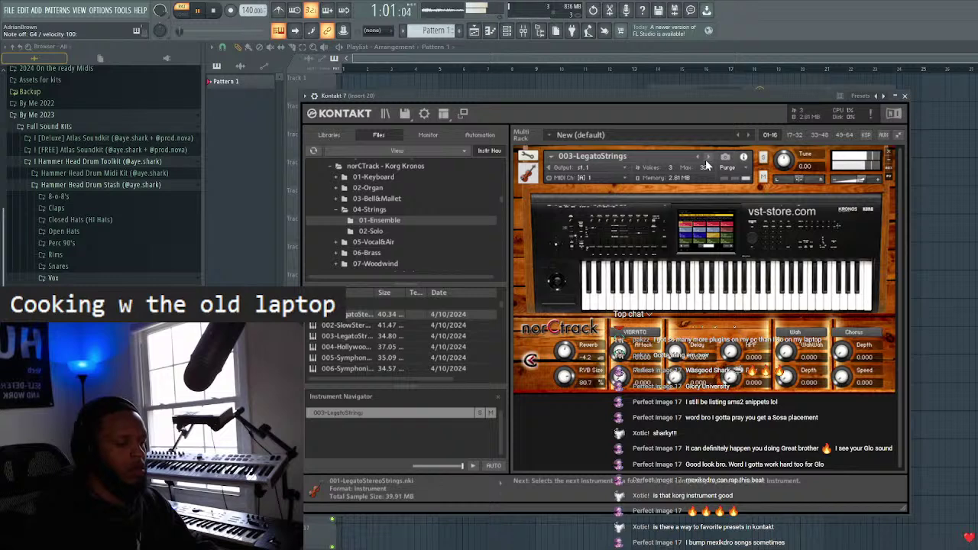
- Put an E4, G4 and B4 chord at the start of bar 1 in the Kontakt 7 channel's piano roll
{"action": "left_click", "coordinate": [904, 96]}
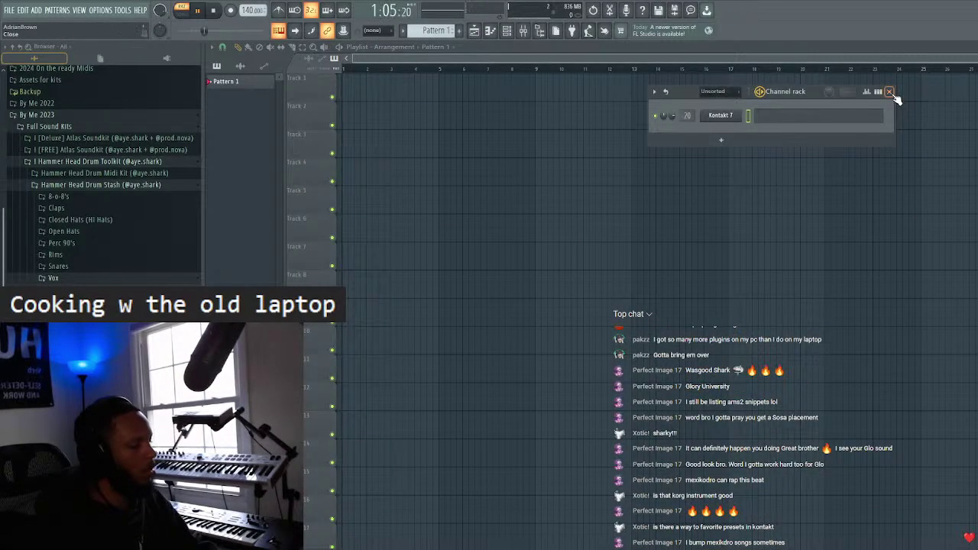
{"action": "left_click", "coordinate": [720, 116]}
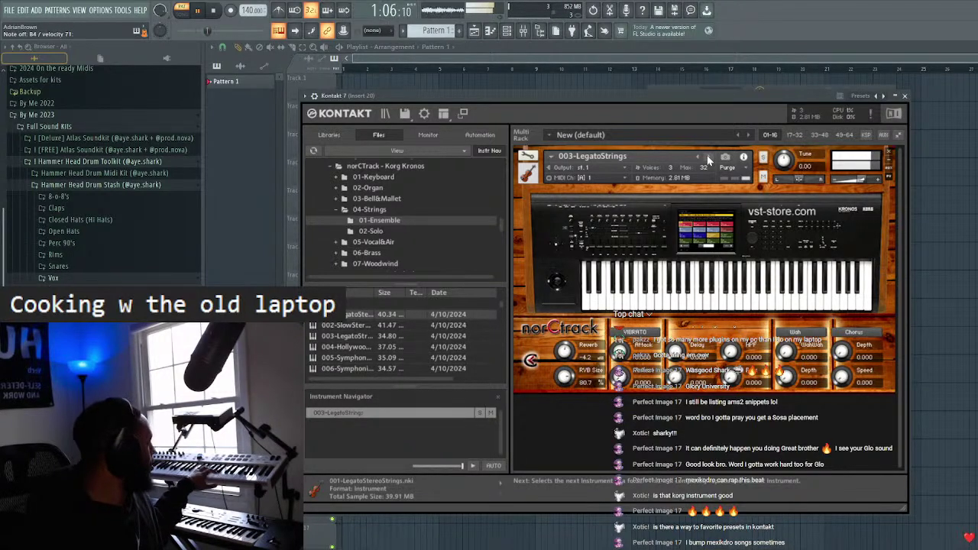
{"action": "left_click", "coordinate": [909, 97]}
{"action": "left_click", "coordinate": [489, 32]}
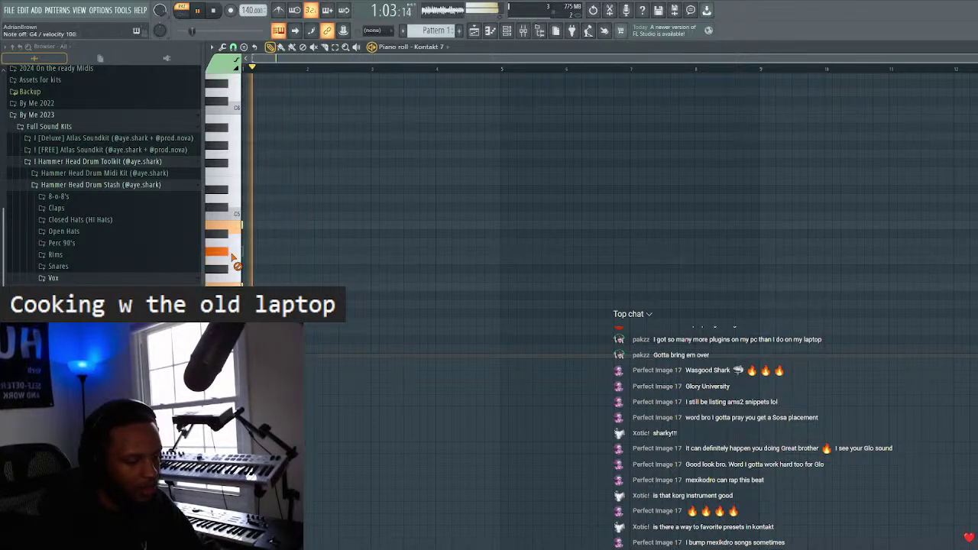
{"action": "key", "text": "space"}
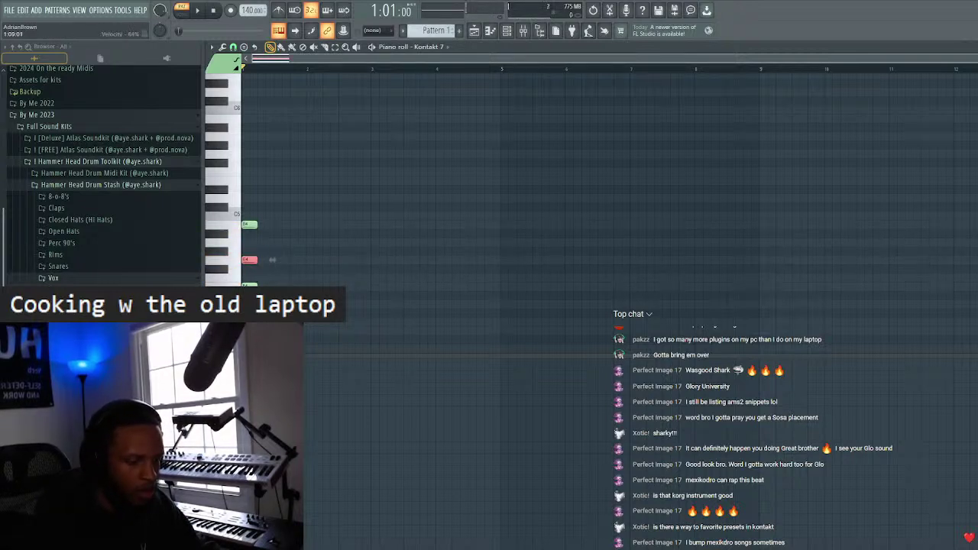
{"action": "key", "text": "space"}
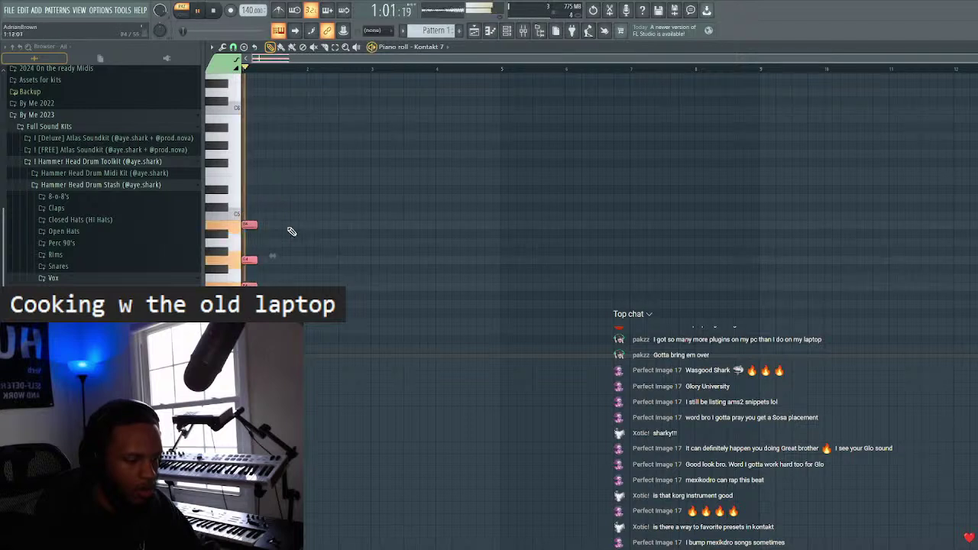
- Lengthen the opening chord to three sixteenth-note steps and turn on the metronome
{"action": "scroll", "coordinate": [292, 57], "scroll_direction": "up", "scroll_amount": 3}
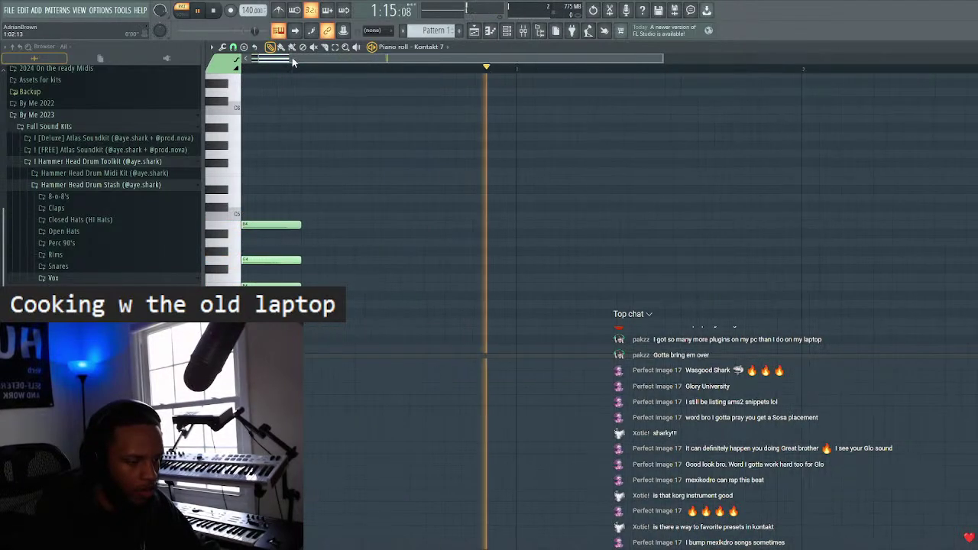
{"action": "key", "text": "space"}
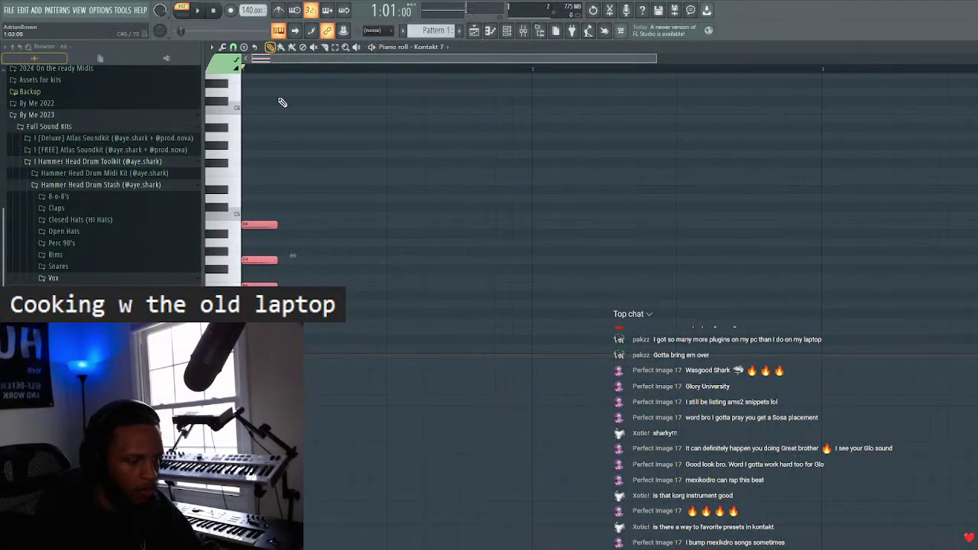
{"action": "key", "text": "space"}
{"action": "key", "text": "space"}
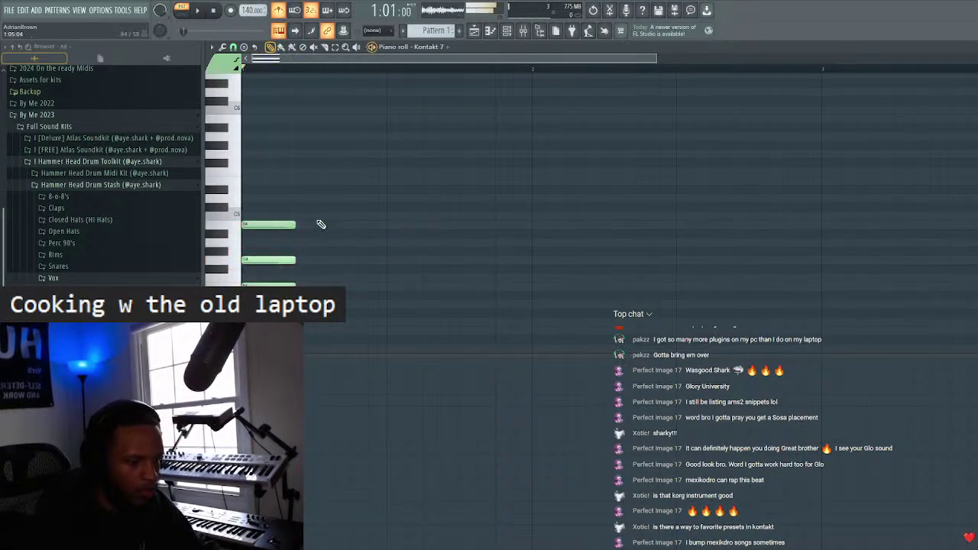
- Add a short E4, G4 and B4 chord on beat 2 of bar 1 and play it back
{"action": "key", "text": "ctrl+b"}
{"action": "key", "text": "space"}
{"action": "left_click_drag", "start_coordinate": [356, 235], "coordinate": [257, 246]}
{"action": "key", "text": "ctrl+d"}
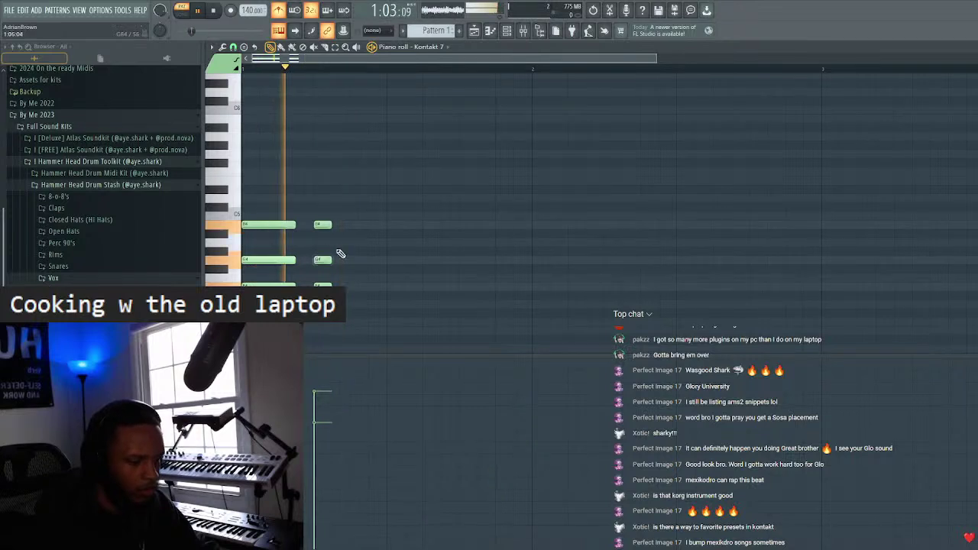
{"action": "key", "text": "space"}
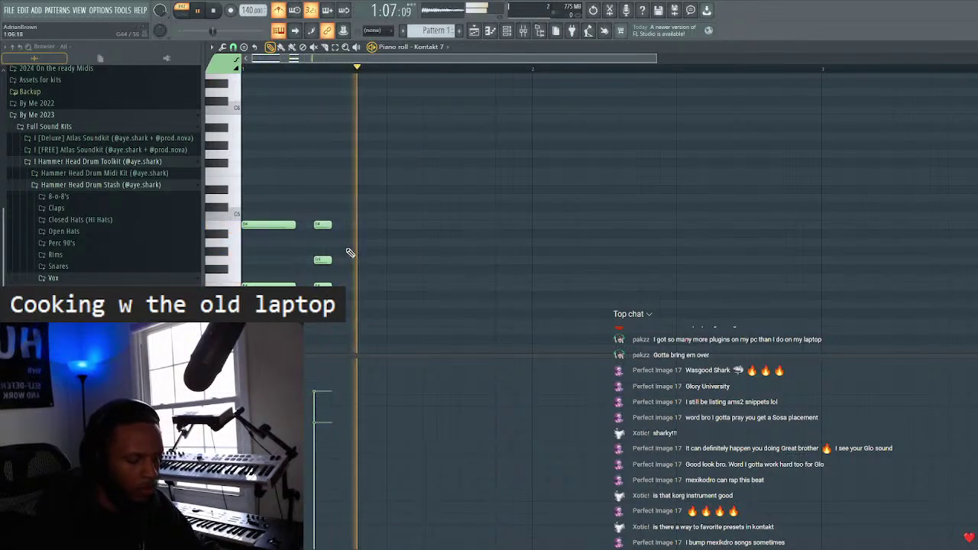
{"action": "key", "text": "space"}
{"action": "key", "text": "ctrl+z"}
{"action": "key", "text": "space"}
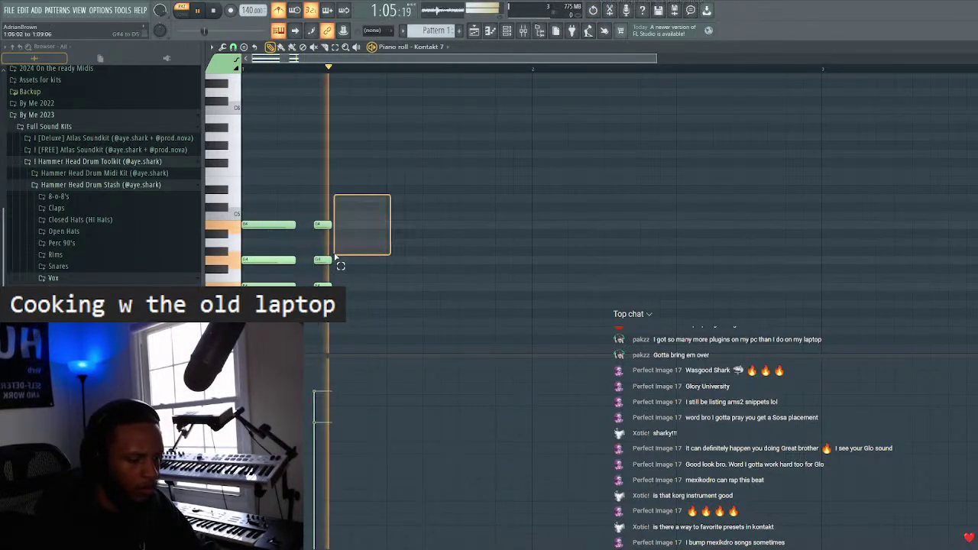
- Duplicate the two chords onto beats 3 and 4 of bar 1 and delete the long copy on beat 3
{"action": "key", "text": "ctrl+a"}
{"action": "key", "text": "ctrl+b"}
{"action": "key", "text": "ctrl+d"}
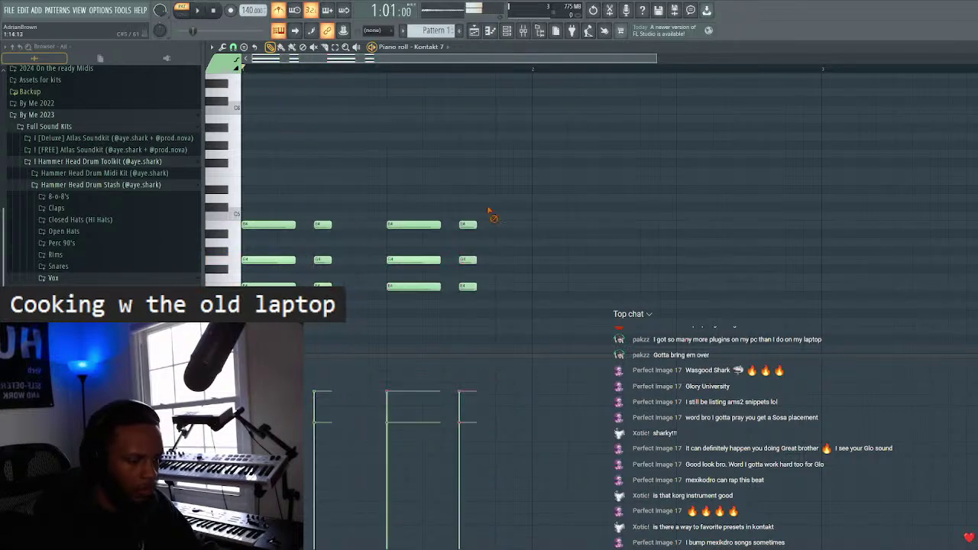
{"action": "scroll", "coordinate": [488, 230], "scroll_direction": "up", "scroll_amount": 4}
{"action": "scroll", "coordinate": [496, 235], "scroll_direction": "down", "scroll_amount": 4}
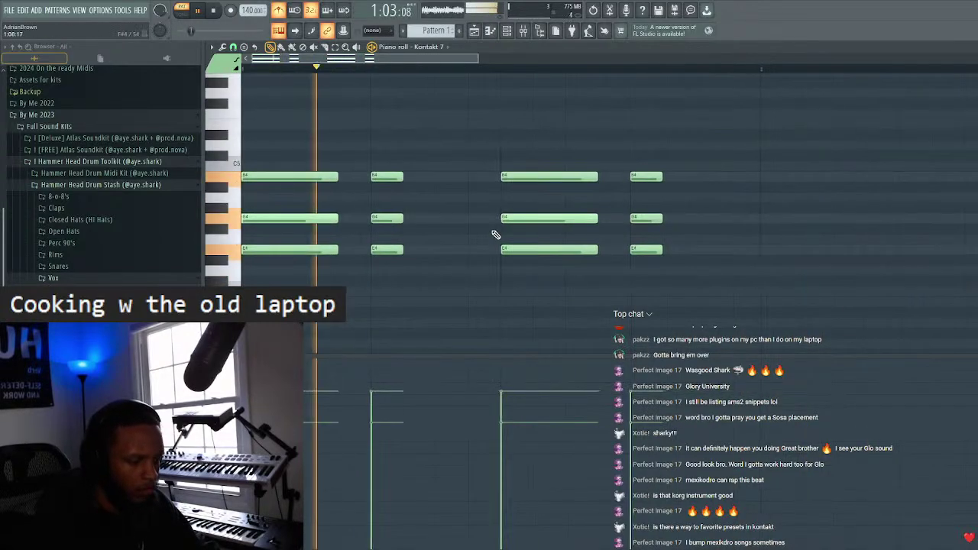
{"action": "right_click", "coordinate": [538, 218]}
{"action": "right_click", "coordinate": [535, 249]}
{"action": "right_click", "coordinate": [544, 177]}
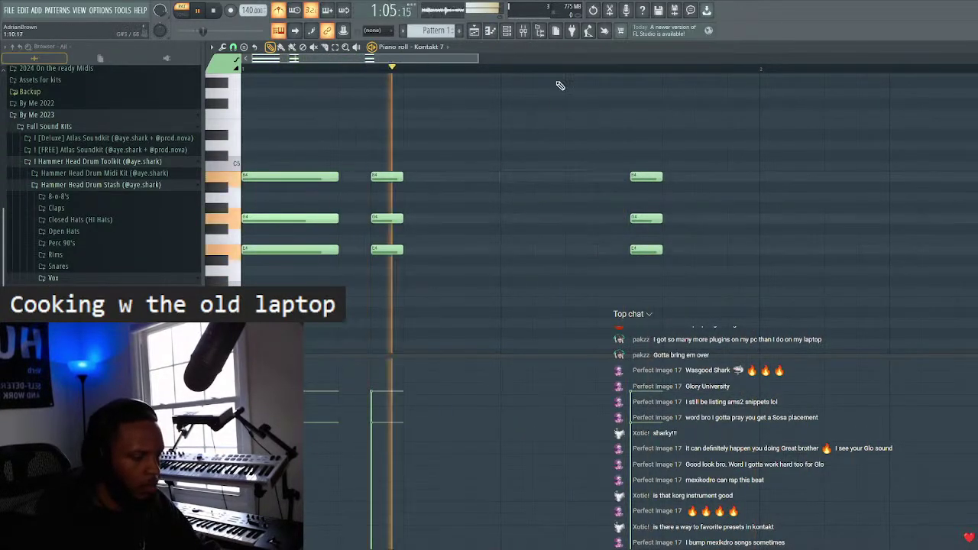
- Move the short chord on beat 4 of bar 1 back to beat 3
{"action": "scroll", "coordinate": [558, 87], "scroll_direction": "down", "scroll_amount": 4}
{"action": "key", "text": "space"}
{"action": "scroll", "coordinate": [433, 214], "scroll_direction": "up", "scroll_amount": 1}
{"action": "left_click_drag", "start_coordinate": [426, 184], "coordinate": [384, 317]}
{"action": "left_click_drag", "start_coordinate": [410, 249], "coordinate": [356, 249]}
{"action": "key", "text": "space"}
- Try a copy of the short chord on beat 4, raised by one semitone
{"action": "key", "text": "ctrl+b"}
{"action": "key", "text": "ctrl+d"}
{"action": "left_click_drag", "start_coordinate": [429, 185], "coordinate": [406, 308]}
{"action": "key", "text": "shift+Up"}
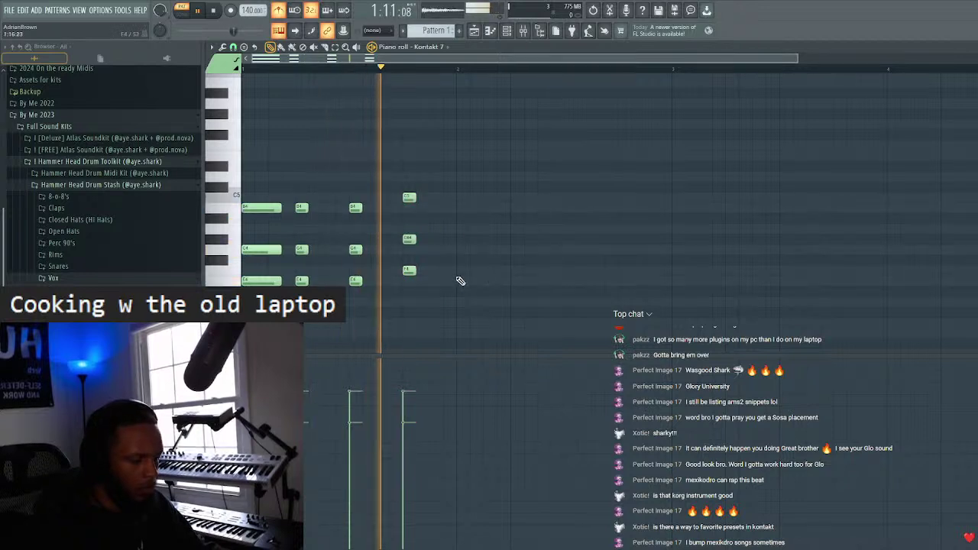
{"action": "key", "text": "ctrl+d"}
{"action": "key", "text": "space"}
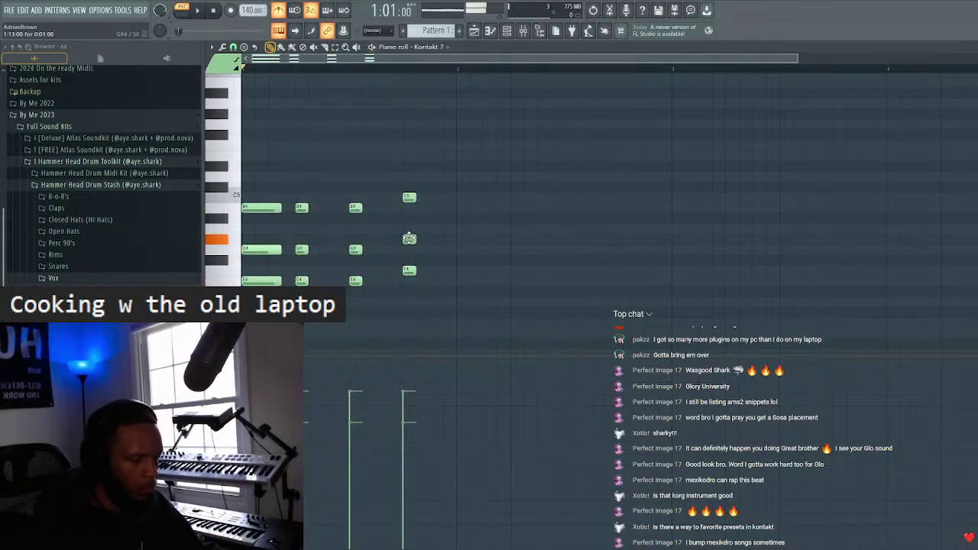
- Replace the beat 4 chord with F4, A4 and C5, extend it to three sixteenth-note steps and turn off the metronome
{"action": "right_click", "coordinate": [409, 271]}
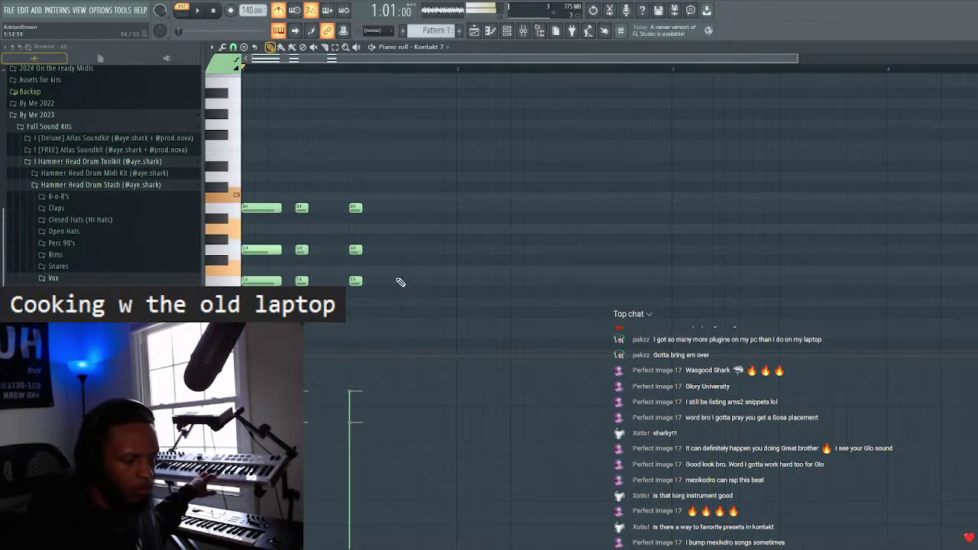
{"action": "left_click", "coordinate": [409, 269]}
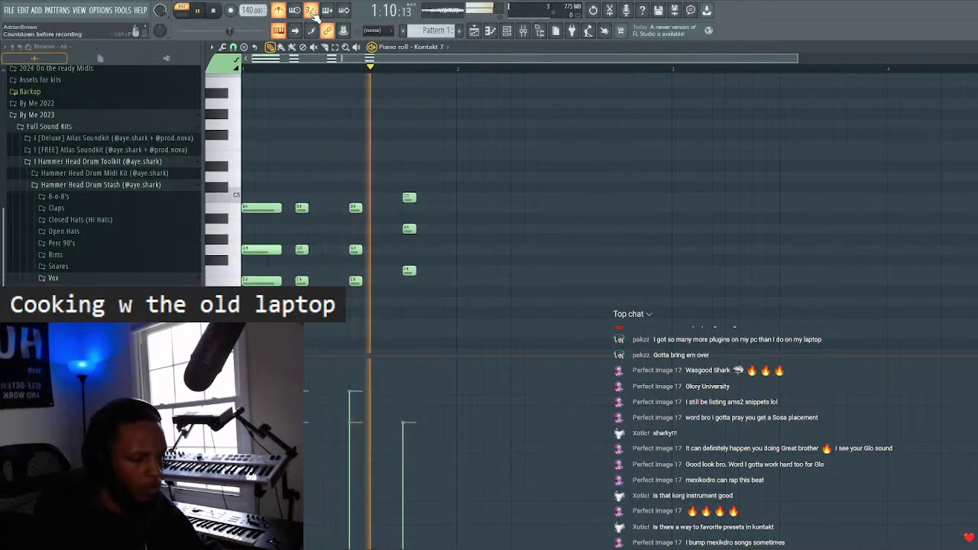
{"action": "left_click_drag", "start_coordinate": [445, 181], "coordinate": [394, 277]}
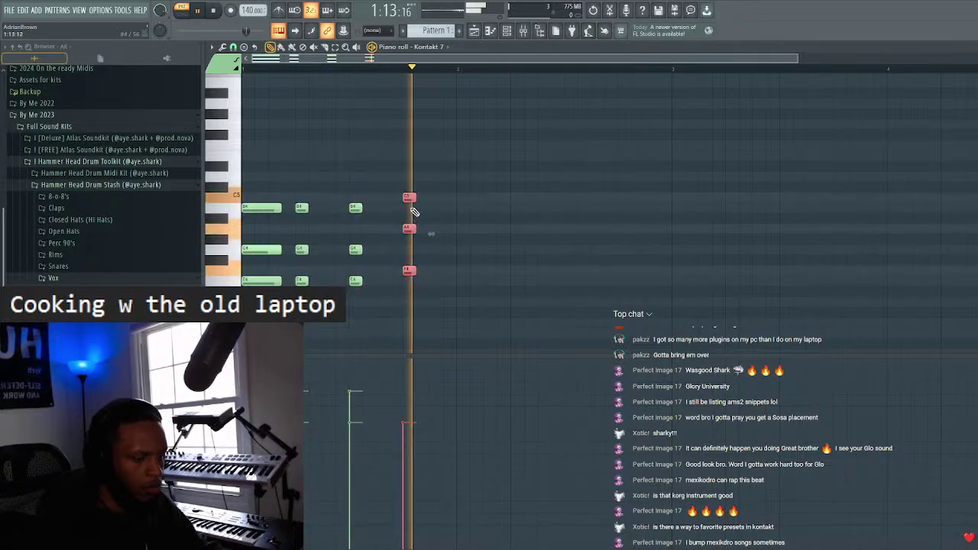
{"action": "left_click_drag", "start_coordinate": [416, 197], "coordinate": [443, 206]}
- Duplicate the one-bar chord pattern until it fills bars 1 to 4
{"action": "key", "text": "ctrl+a"}
{"action": "left_click_drag", "start_coordinate": [266, 218], "coordinate": [480, 217]}
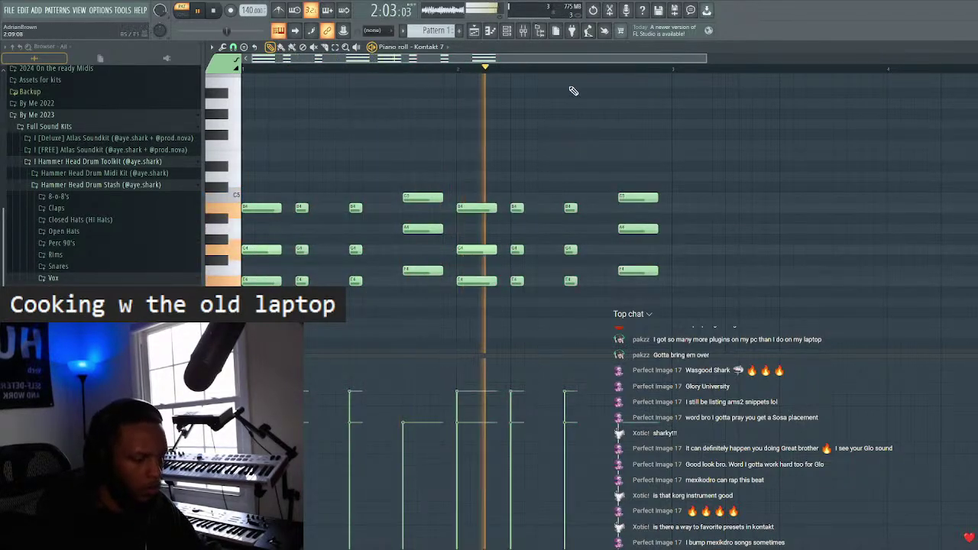
{"action": "key", "text": "ctrl+d"}
{"action": "scroll", "coordinate": [573, 77], "scroll_direction": "down", "scroll_amount": 2}
{"action": "key", "text": "ctrl+a"}
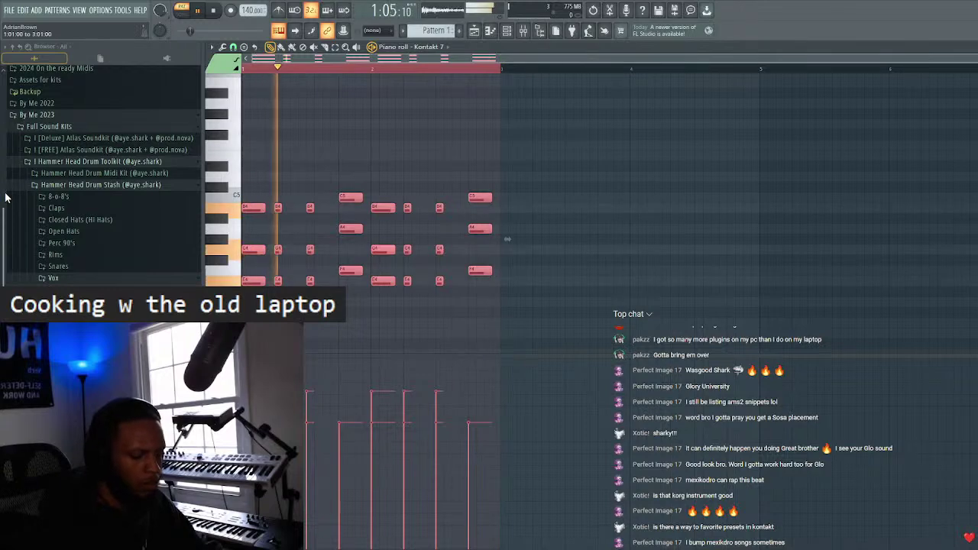
{"action": "key", "text": "ctrl+b"}
{"action": "key", "text": "ctrl+d"}
- Duplicate the four bars of chords to fill bars 5 to 8 and play the pattern from the start
{"action": "scroll", "coordinate": [542, 94], "scroll_direction": "down", "scroll_amount": 3}
{"action": "scroll", "coordinate": [574, 77], "scroll_direction": "down", "scroll_amount": 2}
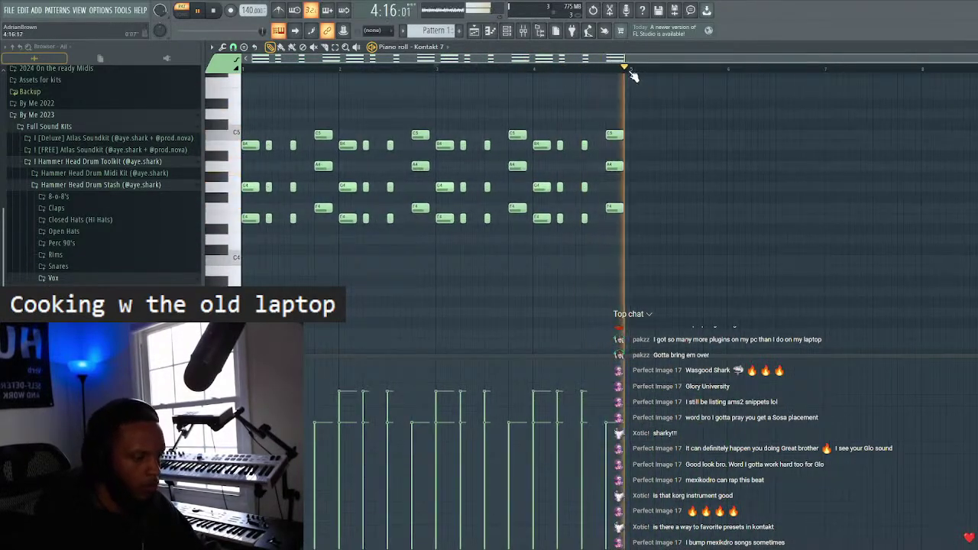
{"action": "scroll", "coordinate": [633, 76], "scroll_direction": "down", "scroll_amount": 1}
{"action": "key", "text": "ctrl+a"}
{"action": "key", "text": "ctrl+b"}
{"action": "key", "text": "ctrl+d"}
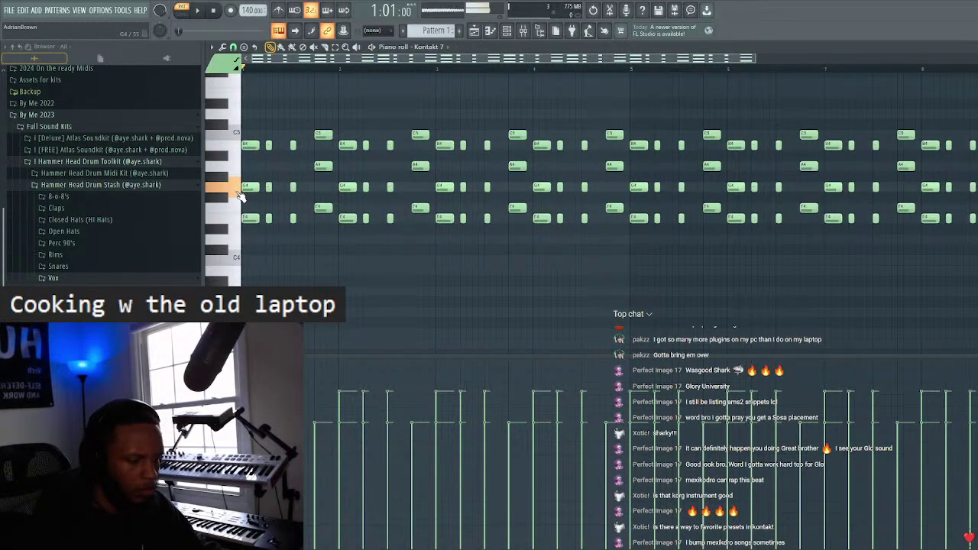
{"action": "key", "text": "space"}
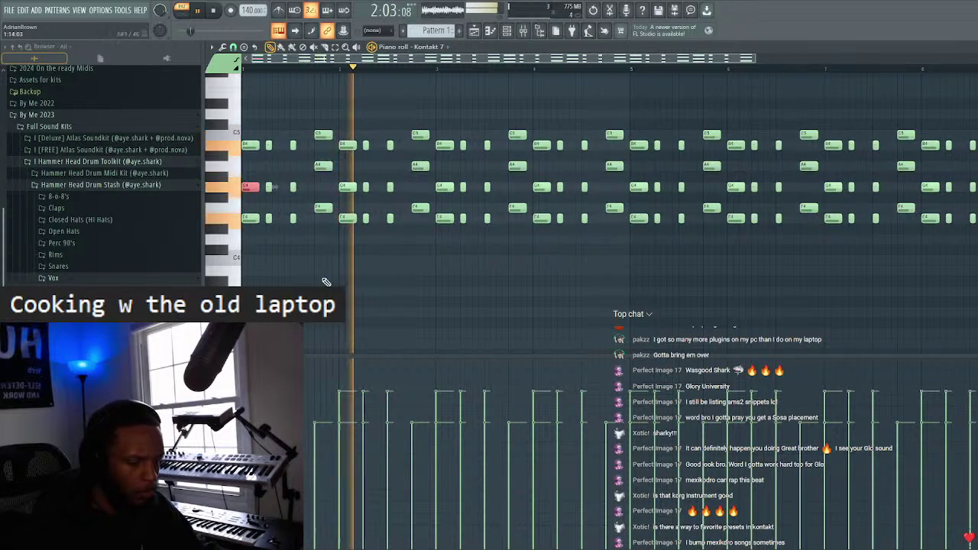
{"action": "key", "text": "space"}
{"action": "key", "text": "space"}
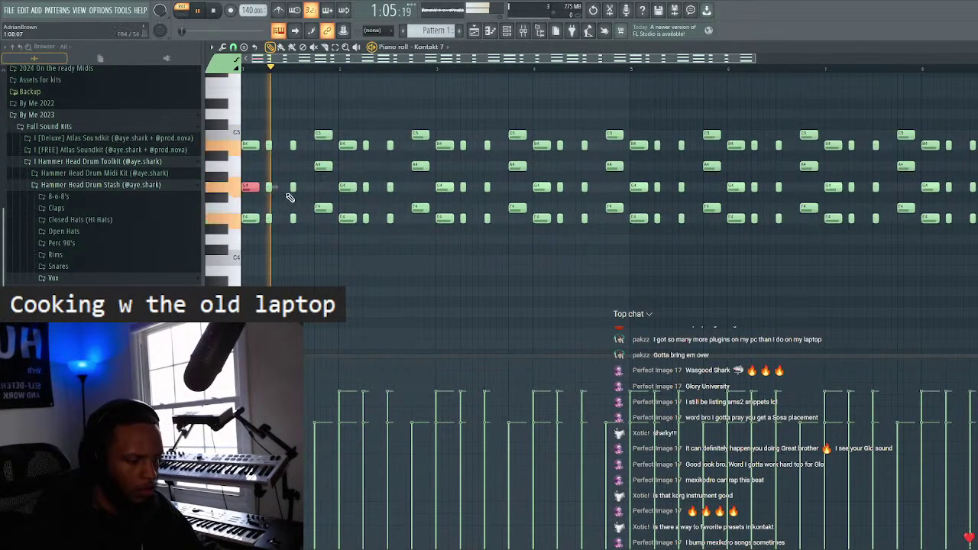
- Replay the pattern, delete the chords in bars 3 and 4 and replace them with a duplicate of bars 1 and 2
{"action": "key", "text": "space"}
{"action": "key", "text": "space"}
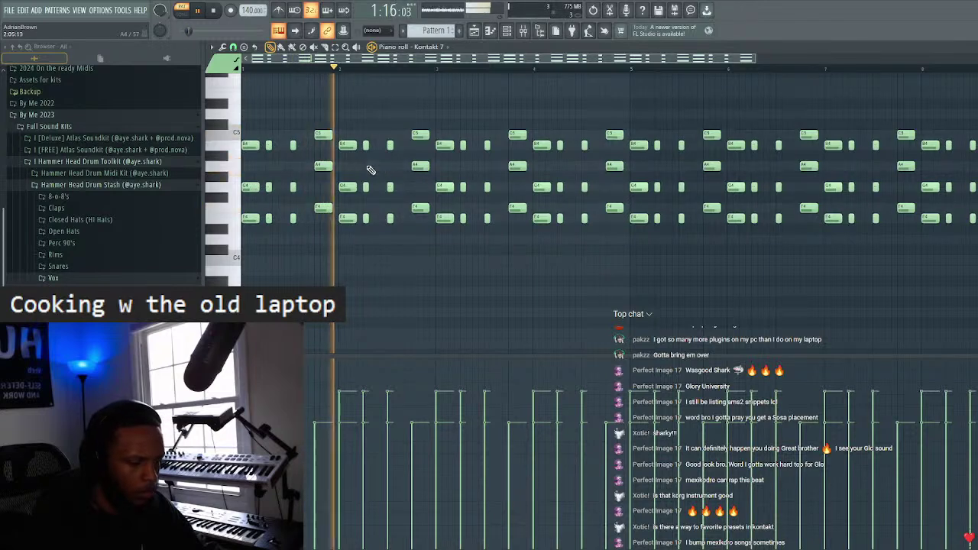
{"action": "left_click_drag", "start_coordinate": [448, 69], "coordinate": [602, 84]}
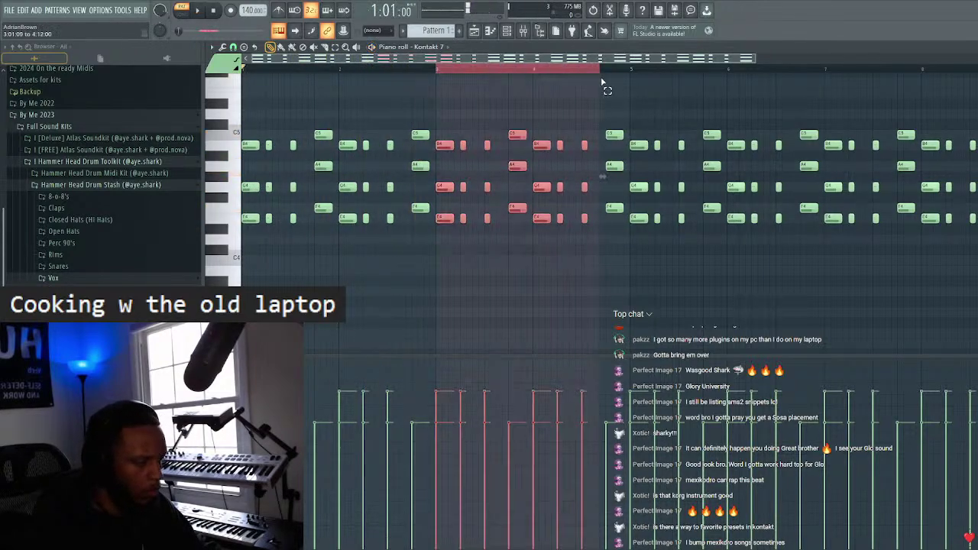
{"action": "key", "text": "Delete"}
{"action": "left_click_drag", "start_coordinate": [436, 69], "coordinate": [13, 136]}
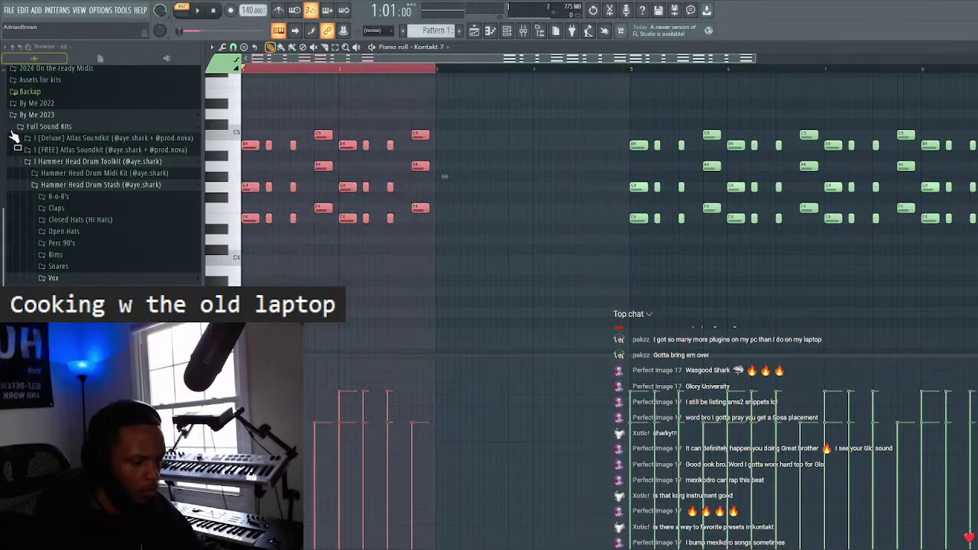
{"action": "key", "text": "ctrl+b"}
{"action": "key", "text": "ctrl+d"}
{"action": "scroll", "coordinate": [640, 69], "scroll_direction": "down", "scroll_amount": 3}
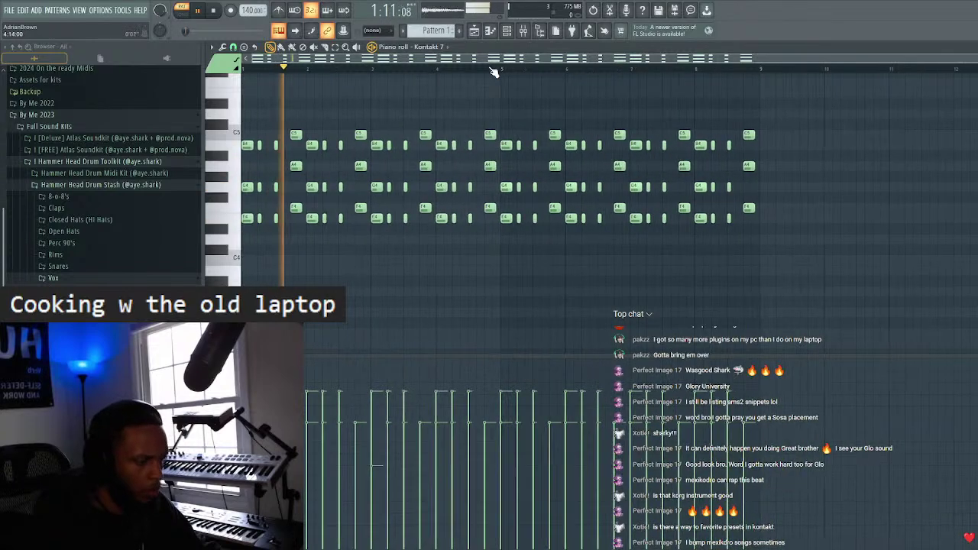
- Replace the chords in bars 5 to 8 with a duplicate of bars 1 to 4 and play the pattern from the start
{"action": "left_click_drag", "start_coordinate": [500, 70], "coordinate": [735, 70]}
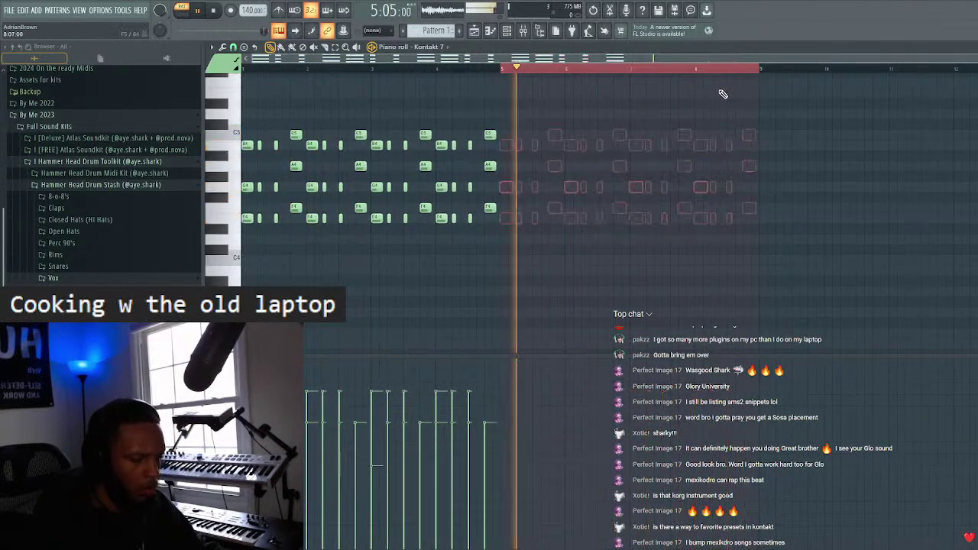
{"action": "key", "text": "Delete"}
{"action": "left_click_drag", "start_coordinate": [501, 69], "coordinate": [2, 130]}
{"action": "key", "text": "ctrl+b"}
{"action": "key", "text": "ctrl+d"}
{"action": "key", "text": "space"}
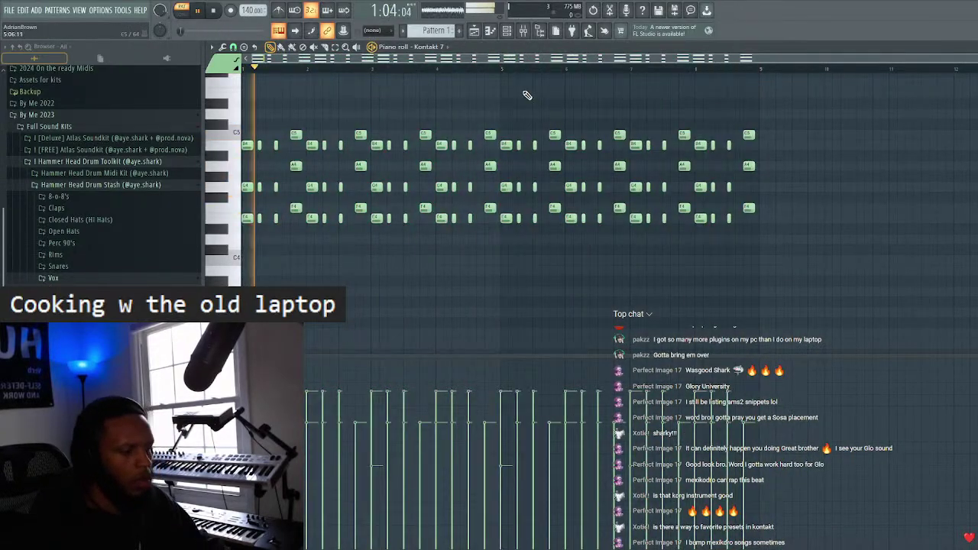
- Turn on the metronome and audition the Kontakt ensemble strings from 004-HollywoodStrings to 006-SymphonicBows over the playing chords
{"action": "left_click", "coordinate": [279, 10]}
{"action": "key", "text": "F6"}
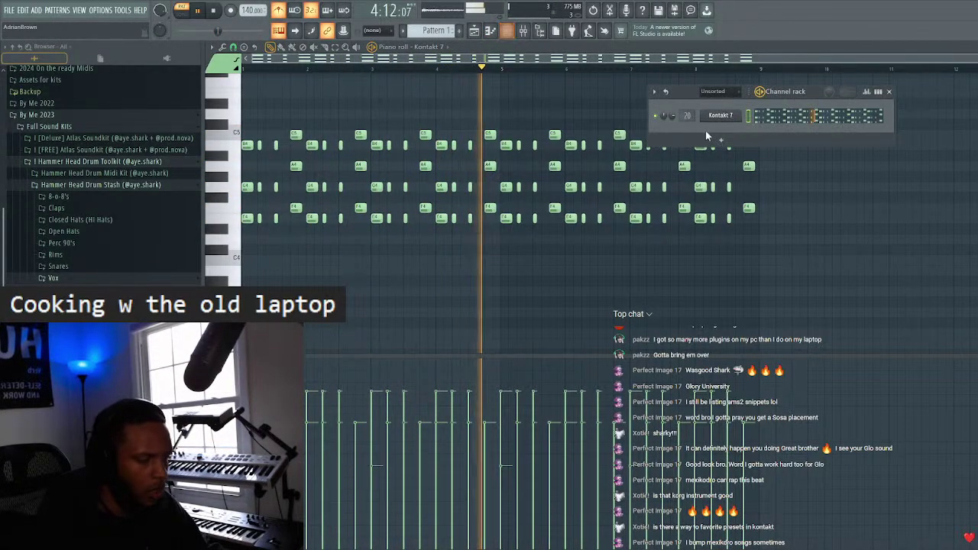
{"action": "left_click", "coordinate": [720, 118]}
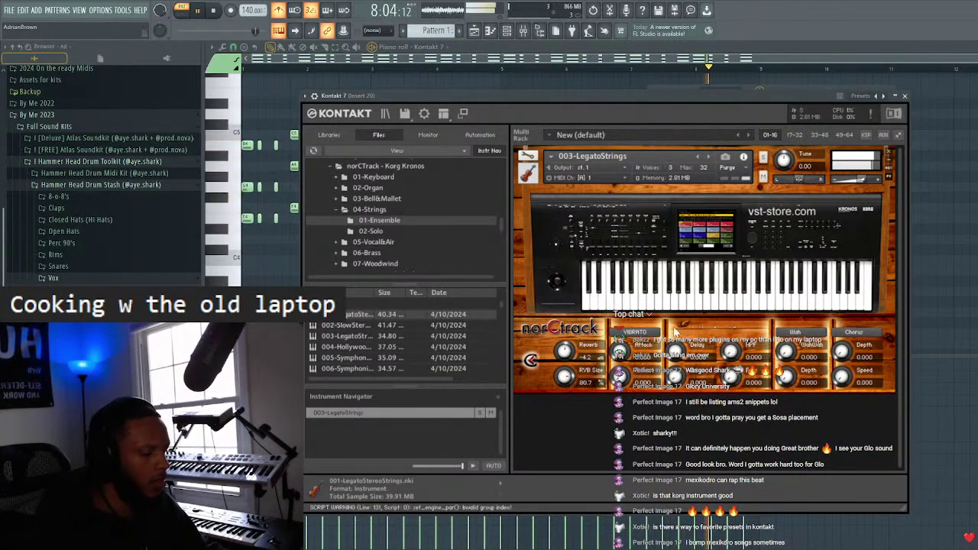
{"action": "left_click", "coordinate": [708, 157]}
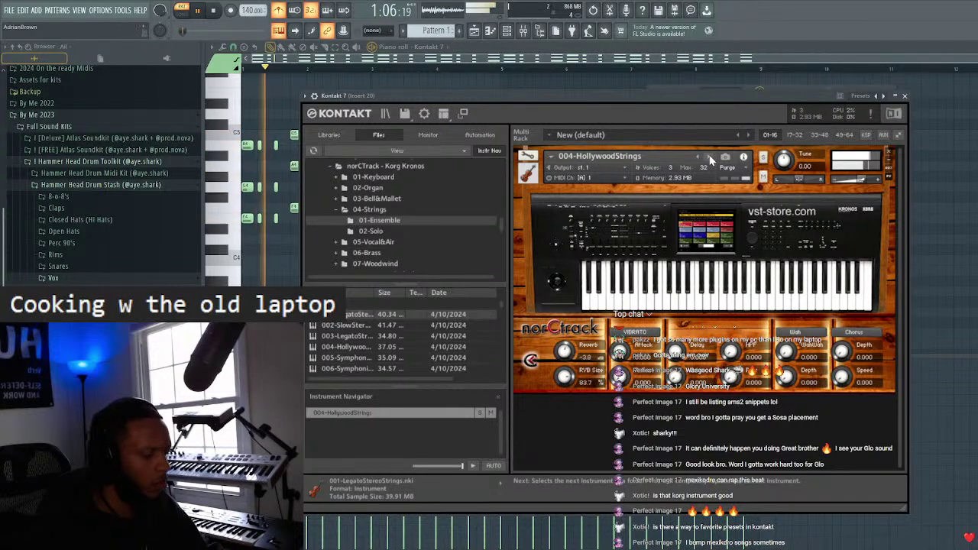
{"action": "left_click", "coordinate": [708, 156]}
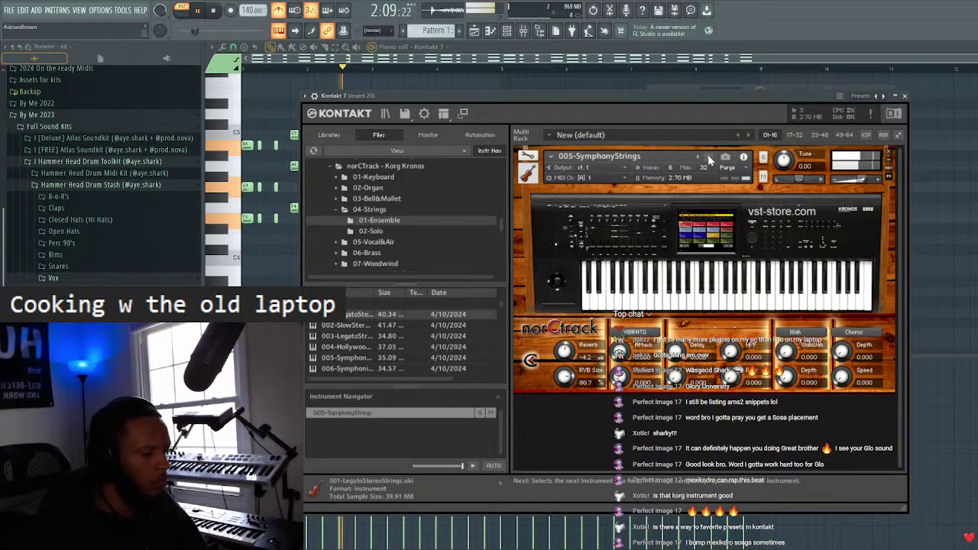
{"action": "left_click", "coordinate": [708, 157]}
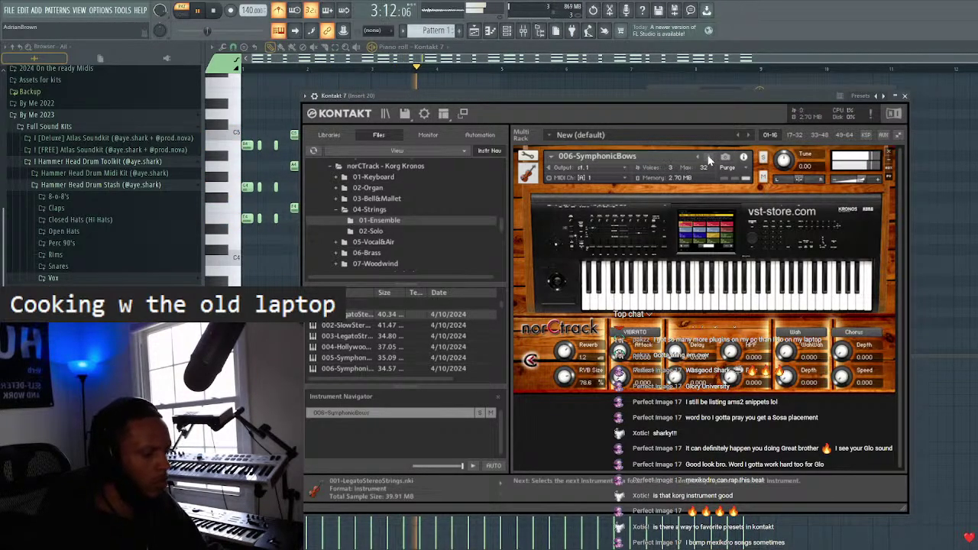
- Continue auditioning the ensemble string instruments through 010-ArcoStrings to 011-SectionStrings
{"action": "left_click", "coordinate": [708, 157]}
{"action": "left_click", "coordinate": [708, 156]}
{"action": "left_click", "coordinate": [709, 157]}
{"action": "left_click", "coordinate": [709, 156]}
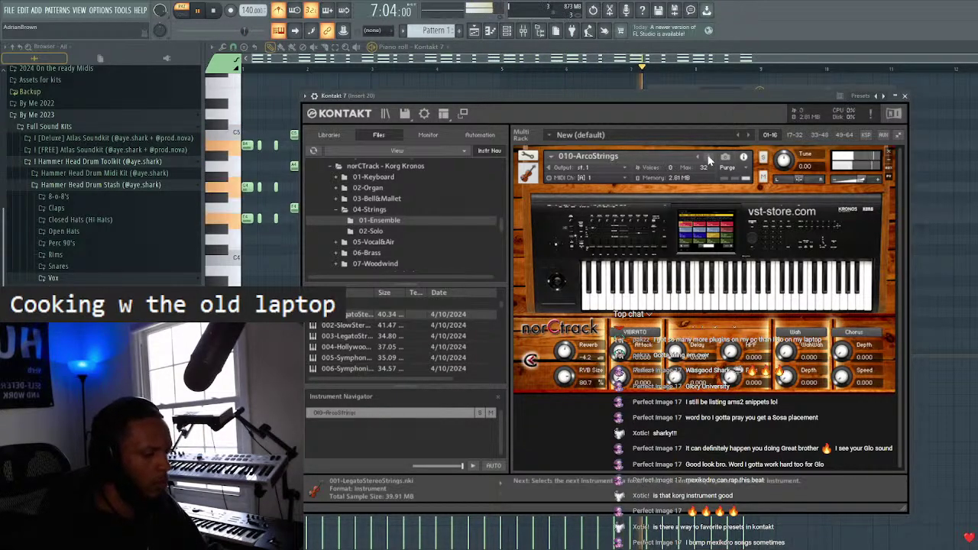
{"action": "left_click", "coordinate": [709, 156]}
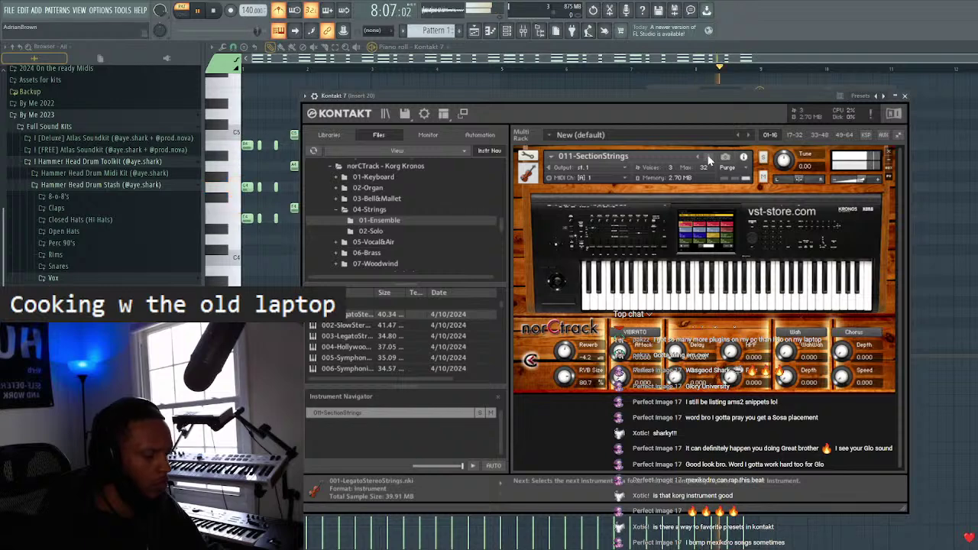
- Advance through the ensemble strings past 013-BigCameraStrings and 016-IntimateStrings, loading 020-SoftPizzicato
{"action": "left_click", "coordinate": [708, 157]}
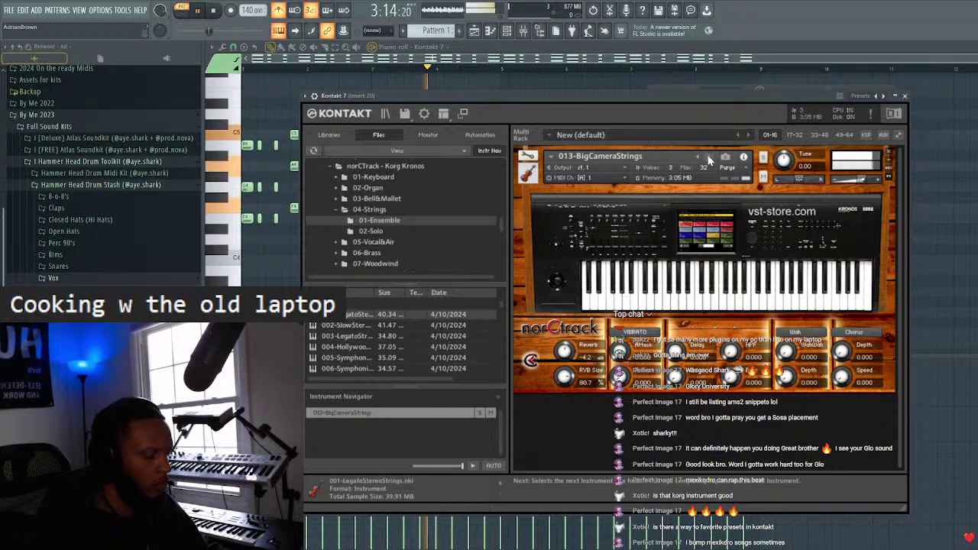
{"action": "left_click", "coordinate": [708, 156]}
{"action": "left_click", "coordinate": [709, 157]}
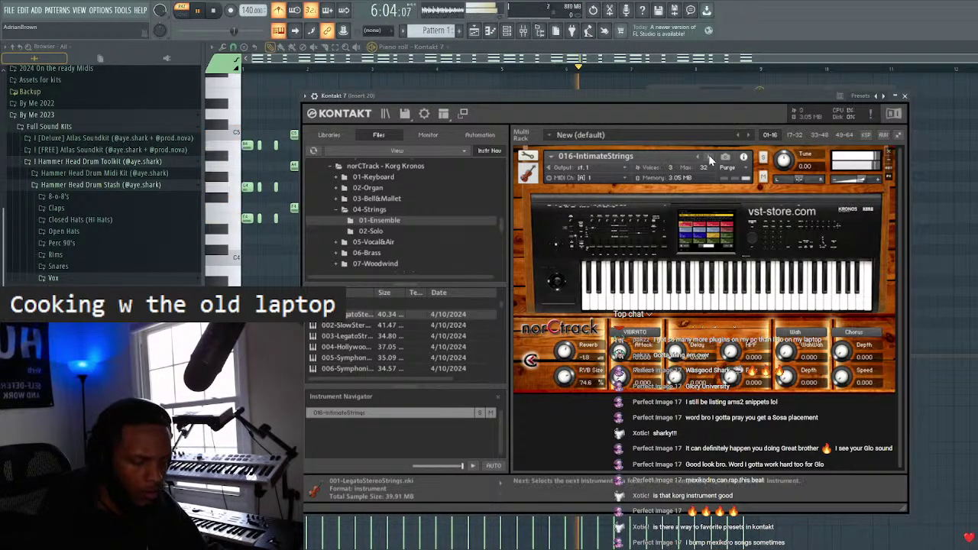
{"action": "left_click", "coordinate": [709, 158]}
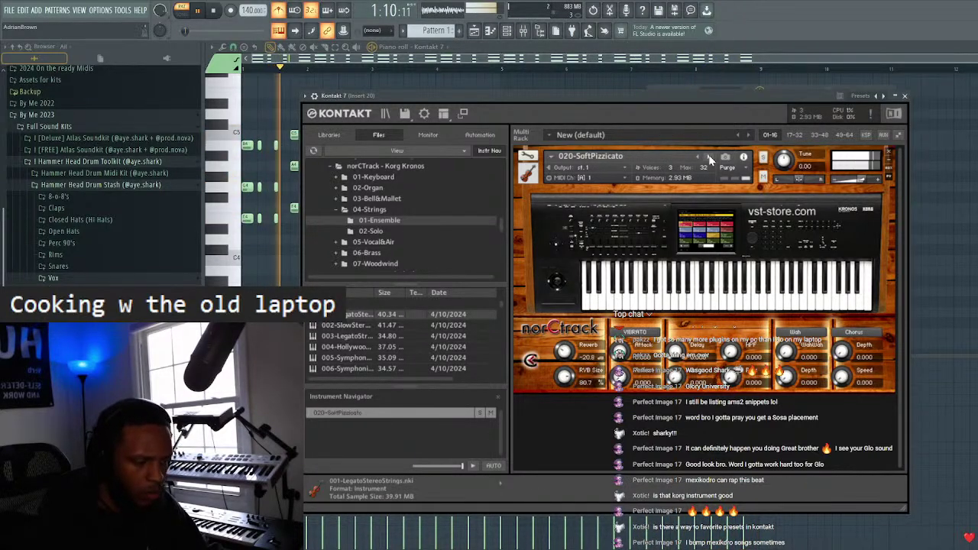
- Switch the Kontakt instrument to 021-StereoAnalogStrings and close the plugin window
{"action": "left_click", "coordinate": [709, 158]}
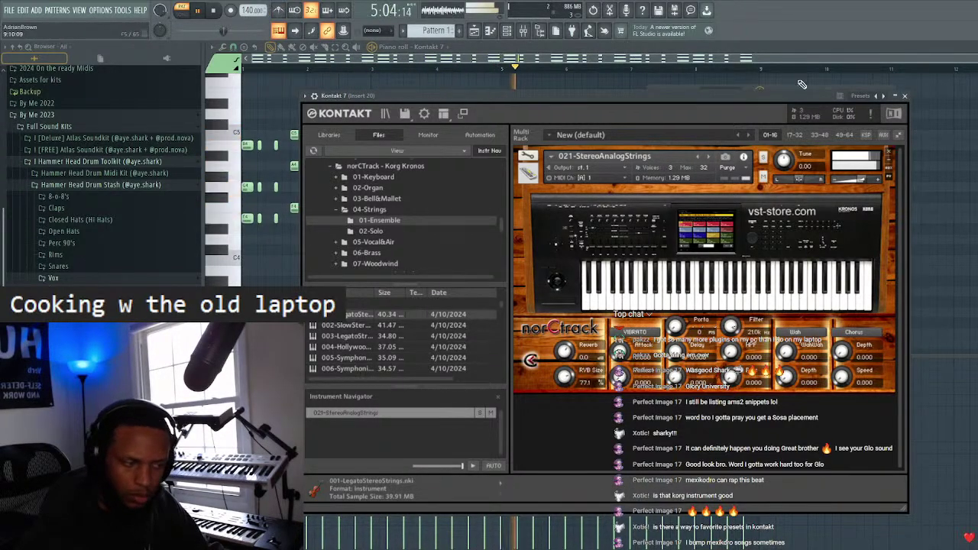
{"action": "left_click", "coordinate": [903, 96]}
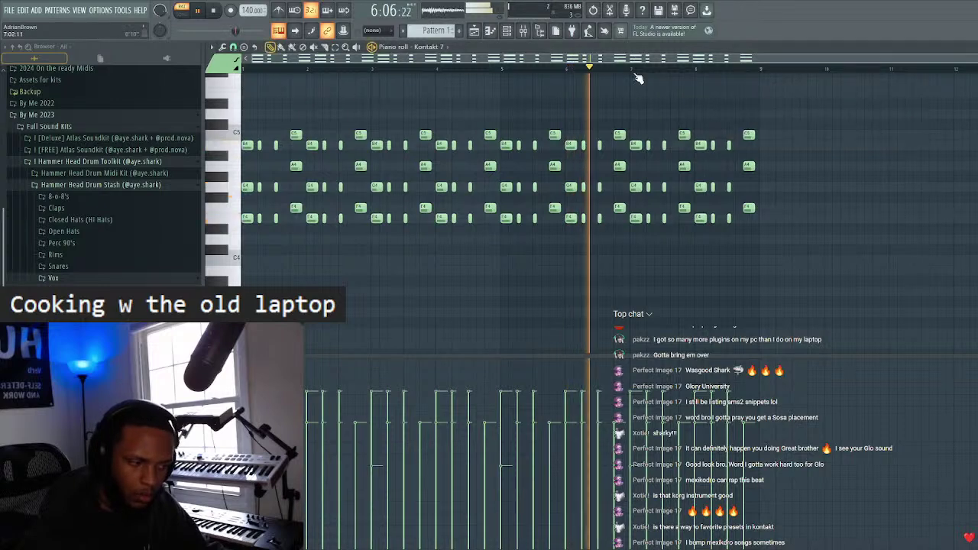
{"action": "left_click", "coordinate": [524, 31]}
{"action": "left_click", "coordinate": [901, 316]}
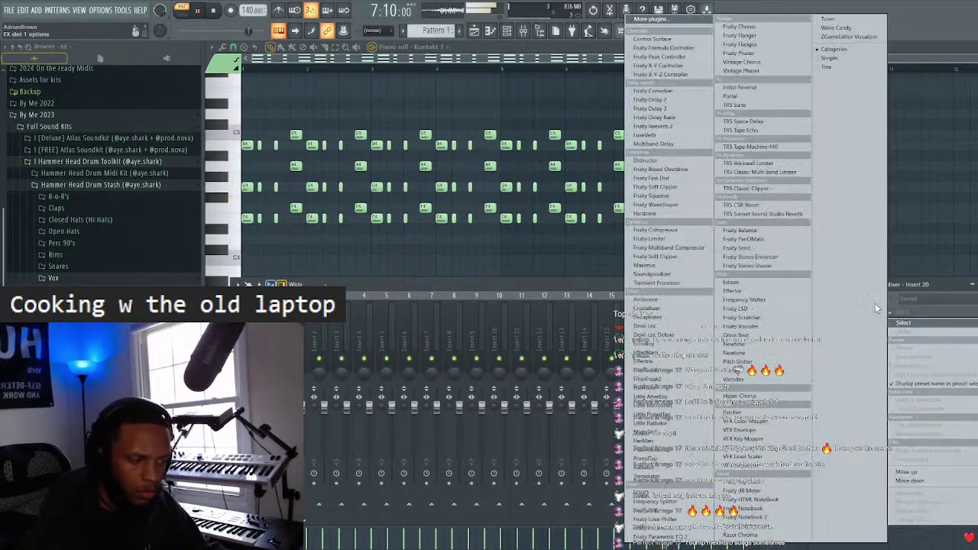
{"action": "key", "text": "Escape"}
{"action": "key", "text": "Escape"}
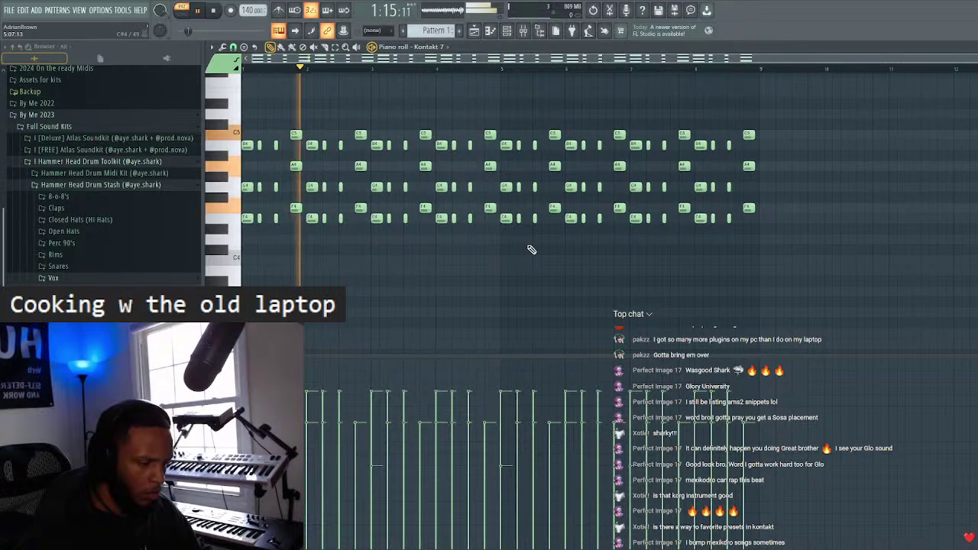
- Transpose the entire Kontakt 7 chord pattern up so that its lowest note is C#5
{"action": "key", "text": "ctrl+Up"}
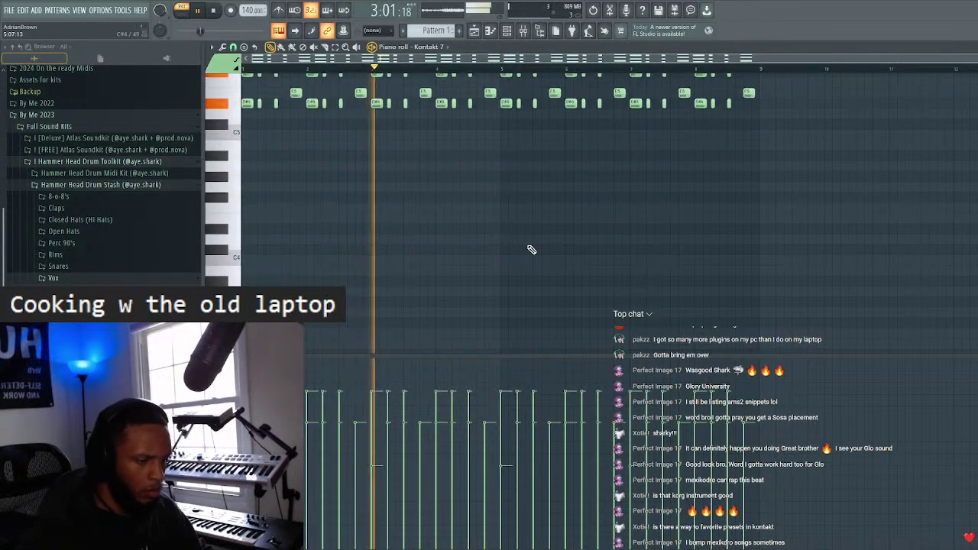
{"action": "scroll", "coordinate": [531, 250], "scroll_direction": "up", "scroll_amount": 3}
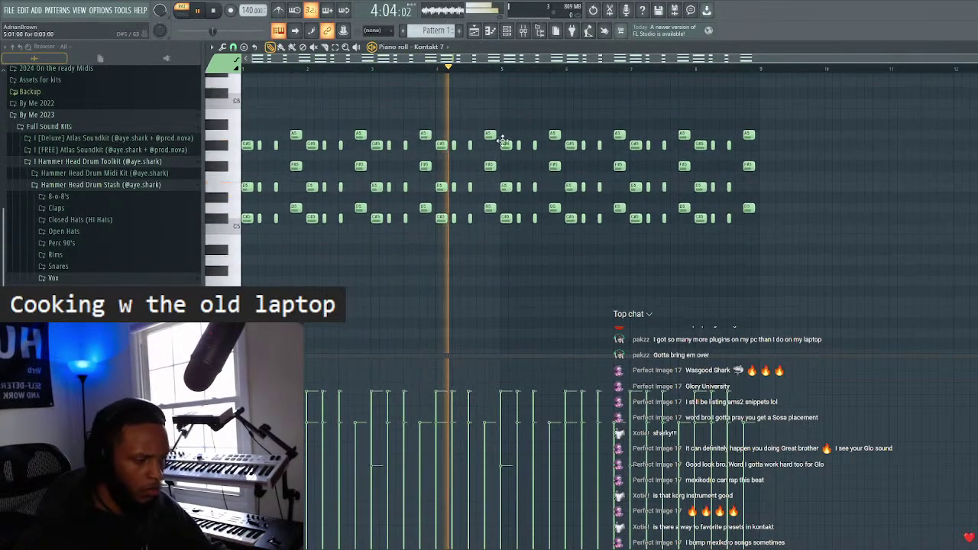
- Add Gross Beat to the first effect slot of mixer Insert 20
{"action": "key", "text": "F9"}
{"action": "left_click", "coordinate": [912, 313]}
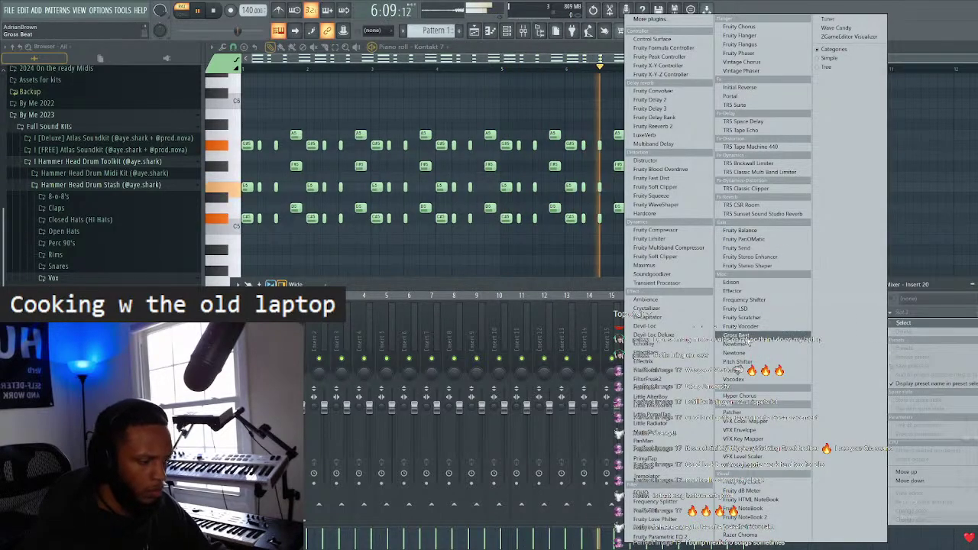
{"action": "left_click", "coordinate": [737, 337]}
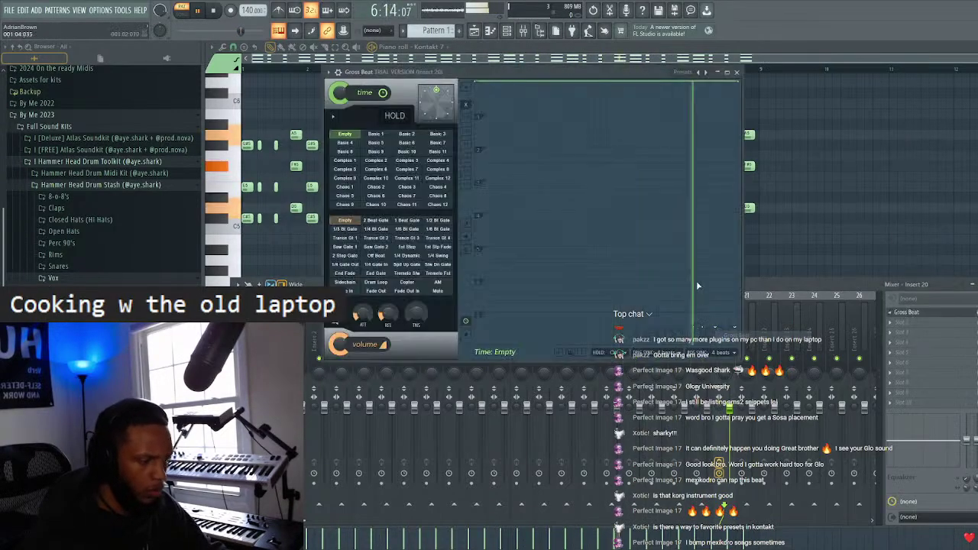
- Load the Matrix Gross Beat Bank from the Matrix Effect Collection into Gross Beat and set its volume slot to Empty
{"action": "left_click", "coordinate": [90, 162]}
{"action": "scroll", "coordinate": [82, 177], "scroll_direction": "down", "scroll_amount": 10}
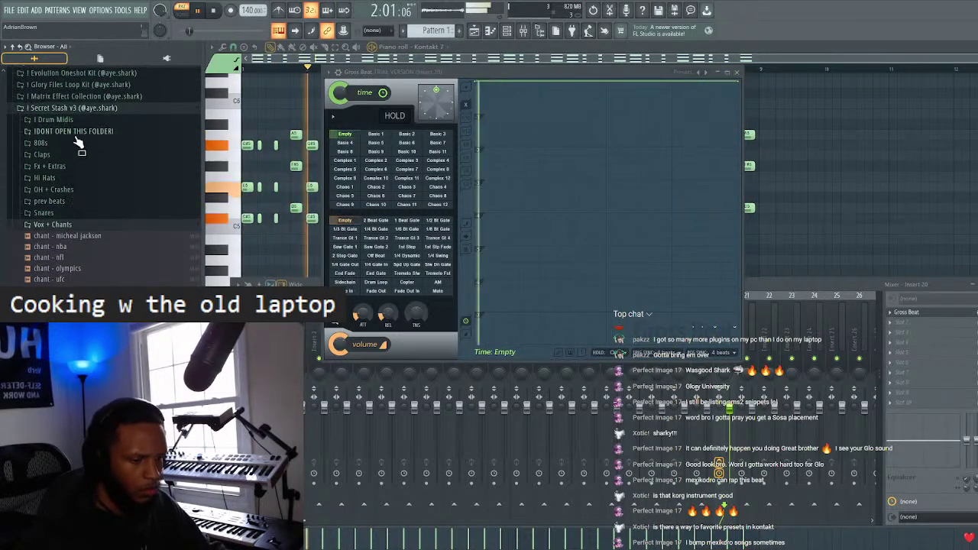
{"action": "left_click", "coordinate": [89, 111]}
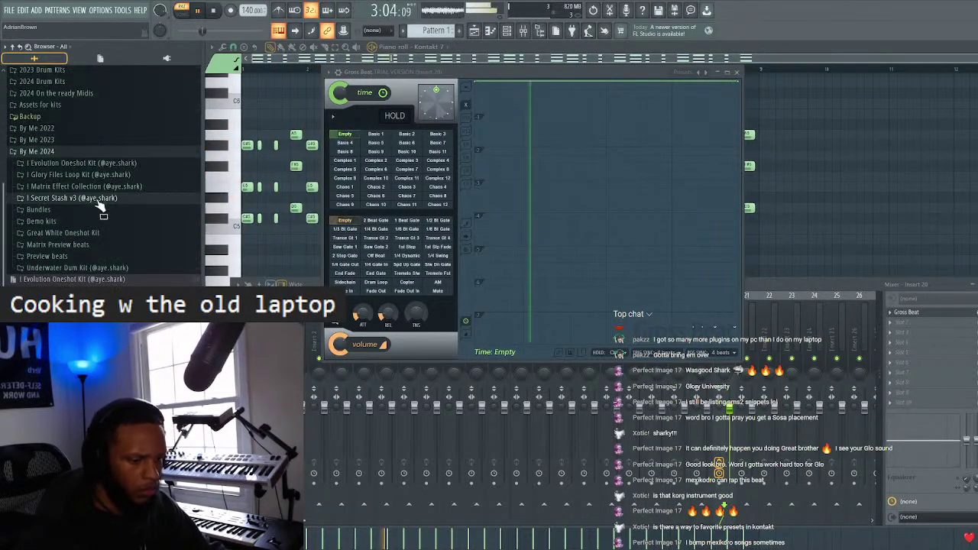
{"action": "left_click", "coordinate": [84, 187]}
{"action": "left_click", "coordinate": [89, 198]}
{"action": "left_click_drag", "start_coordinate": [91, 208], "coordinate": [472, 132]}
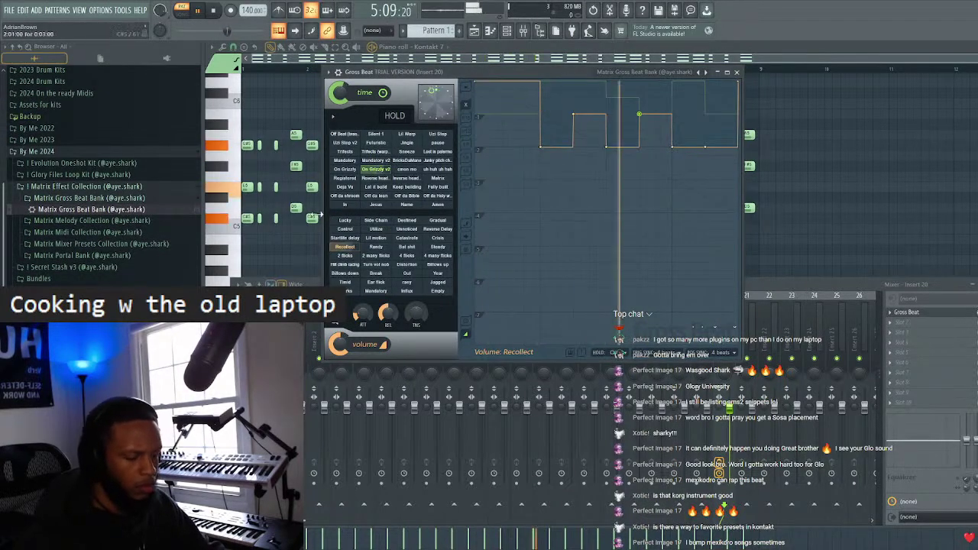
{"action": "scroll", "coordinate": [107, 148], "scroll_direction": "down", "scroll_amount": 3}
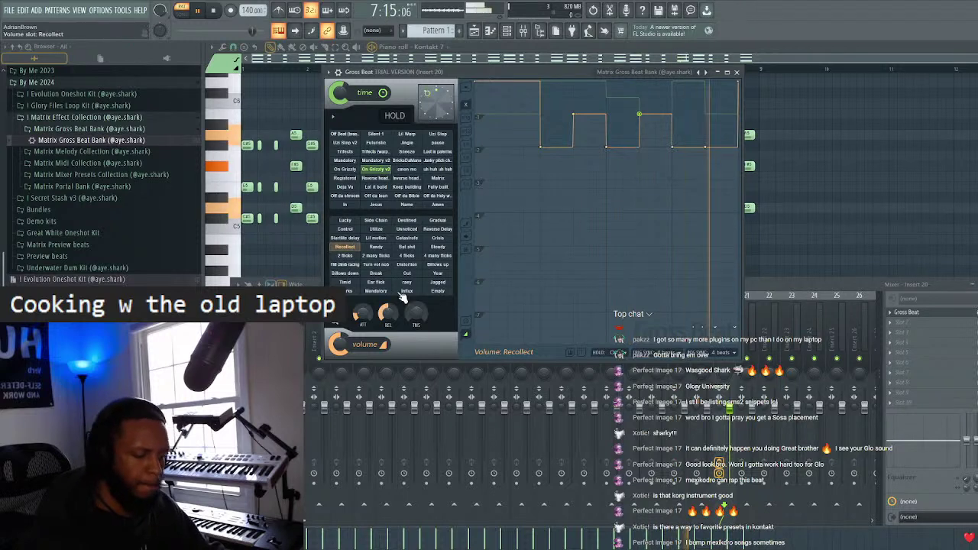
{"action": "left_click", "coordinate": [438, 291]}
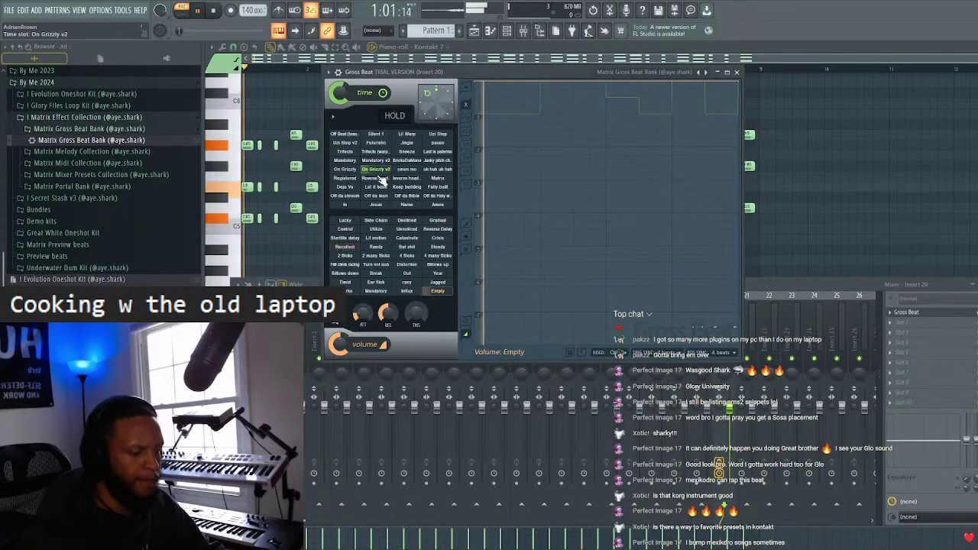
- Audition several Gross Beat time slots such as Jingle and Uzi Step v2, select uh huh huh, and close the plugin and mixer
{"action": "left_click", "coordinate": [406, 143]}
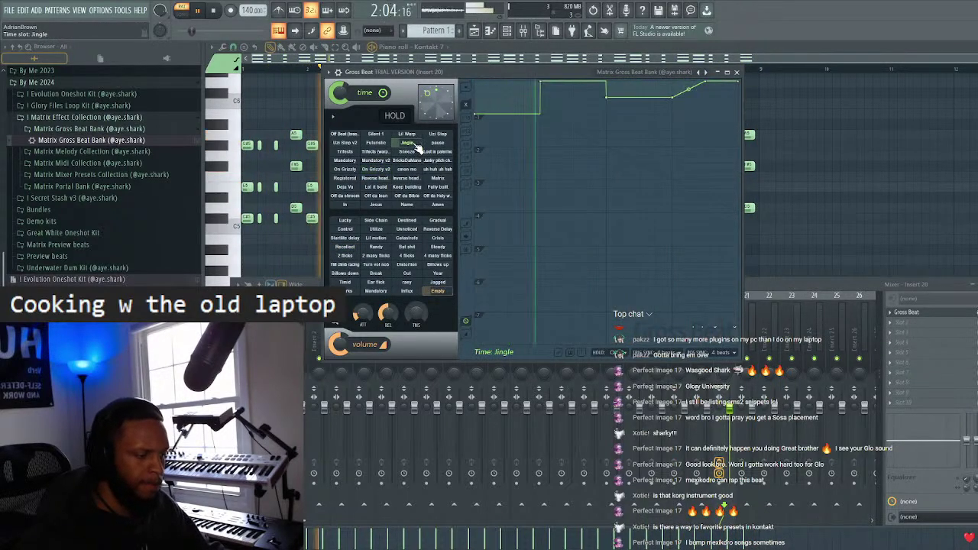
{"action": "left_click", "coordinate": [372, 152]}
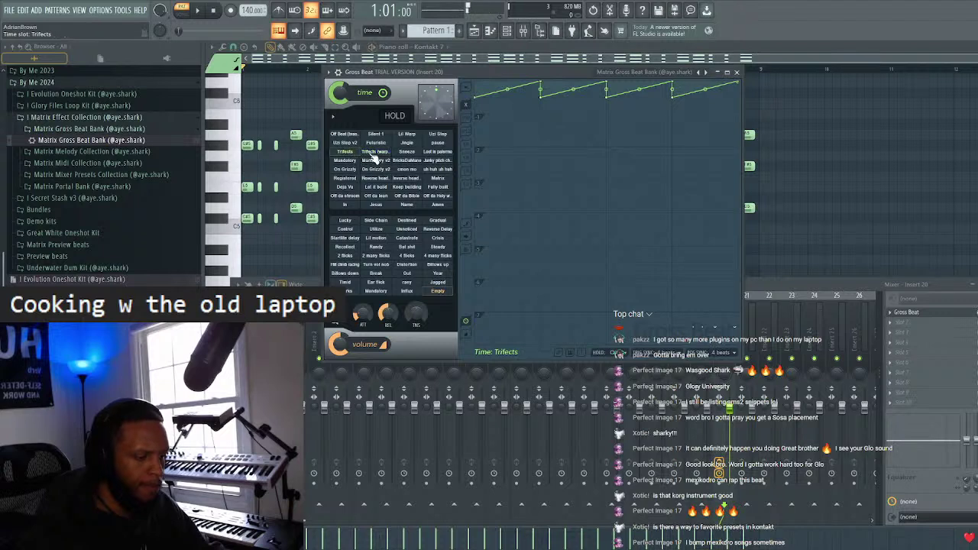
{"action": "left_click", "coordinate": [345, 143]}
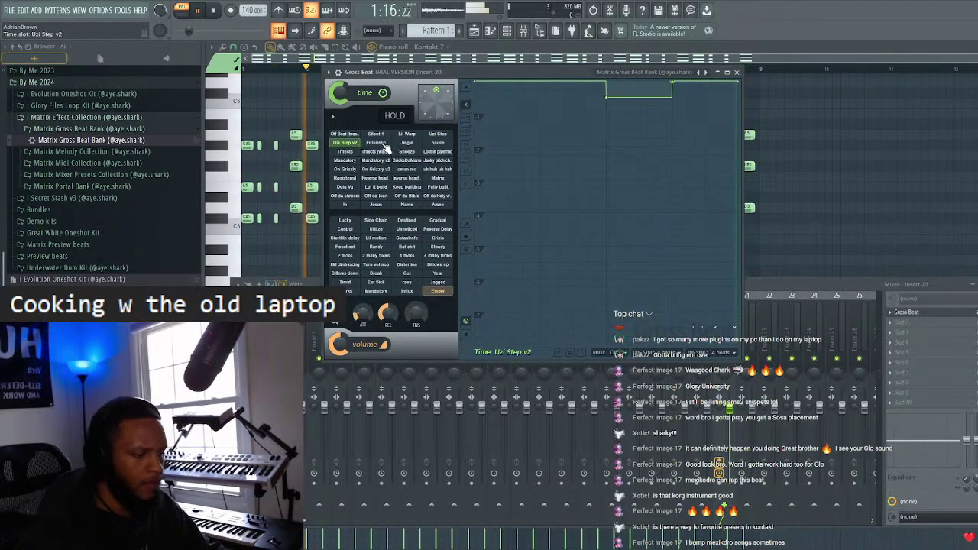
{"action": "left_click", "coordinate": [406, 134]}
{"action": "left_click", "coordinate": [439, 136]}
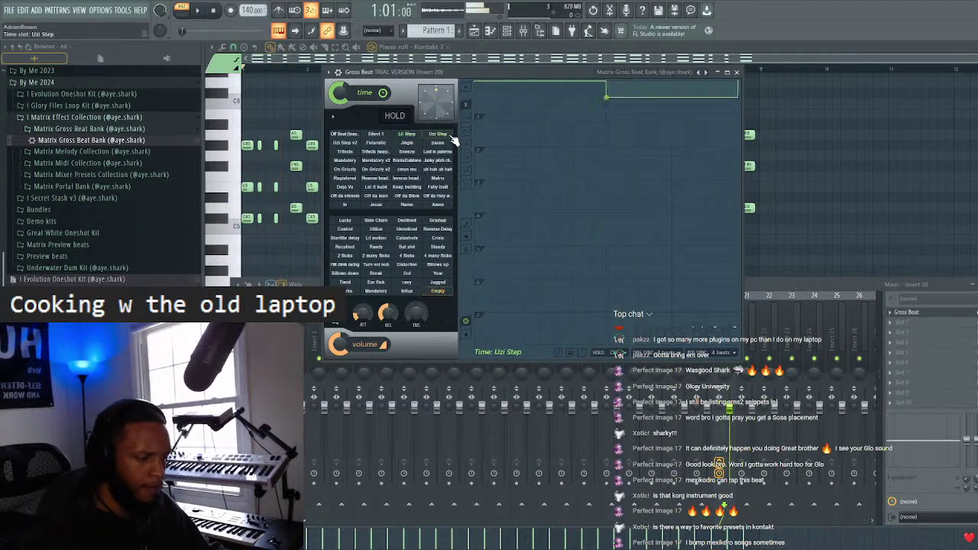
{"action": "left_click", "coordinate": [437, 143]}
{"action": "left_click", "coordinate": [440, 170]}
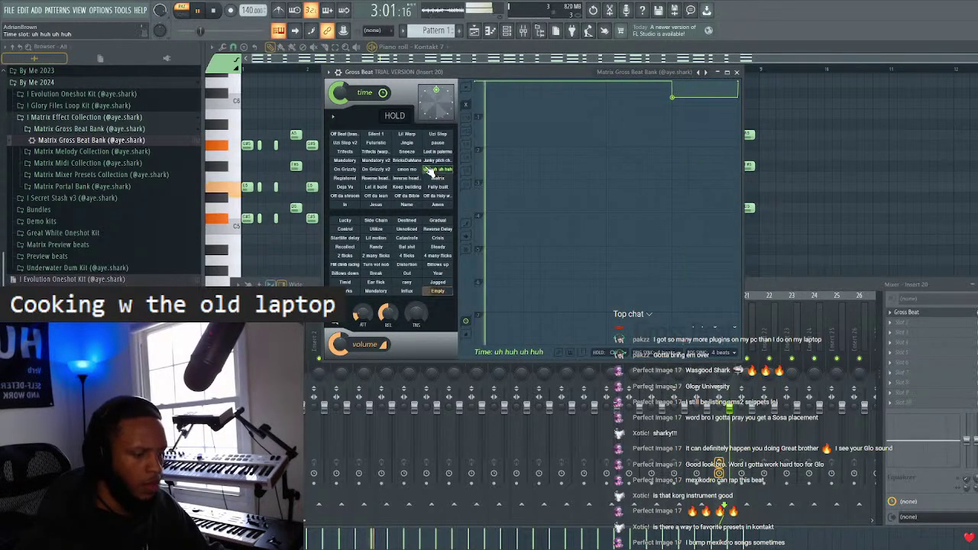
{"action": "left_click", "coordinate": [738, 73]}
{"action": "left_click", "coordinate": [972, 284]}
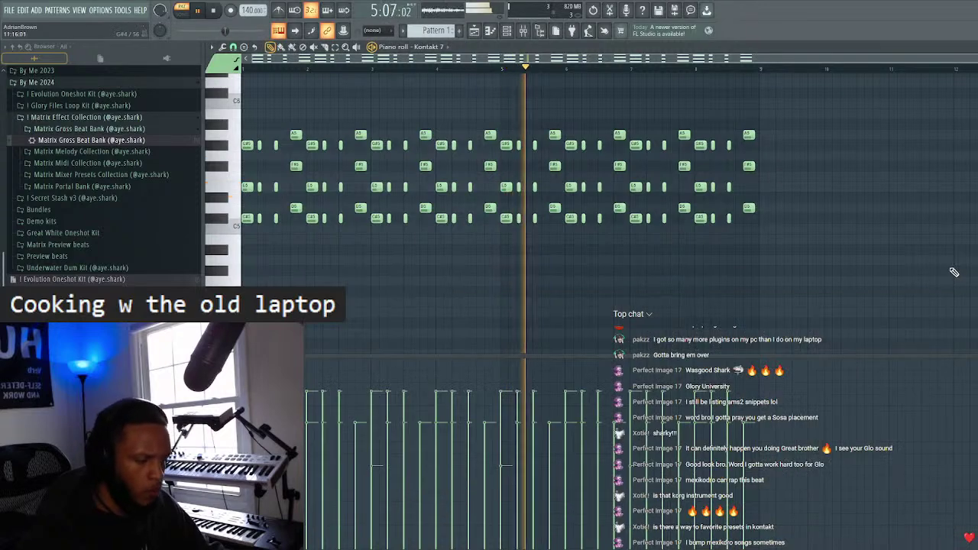
- Transpose all the chord notes in the piano roll down one semitone
{"action": "key", "text": "Down"}
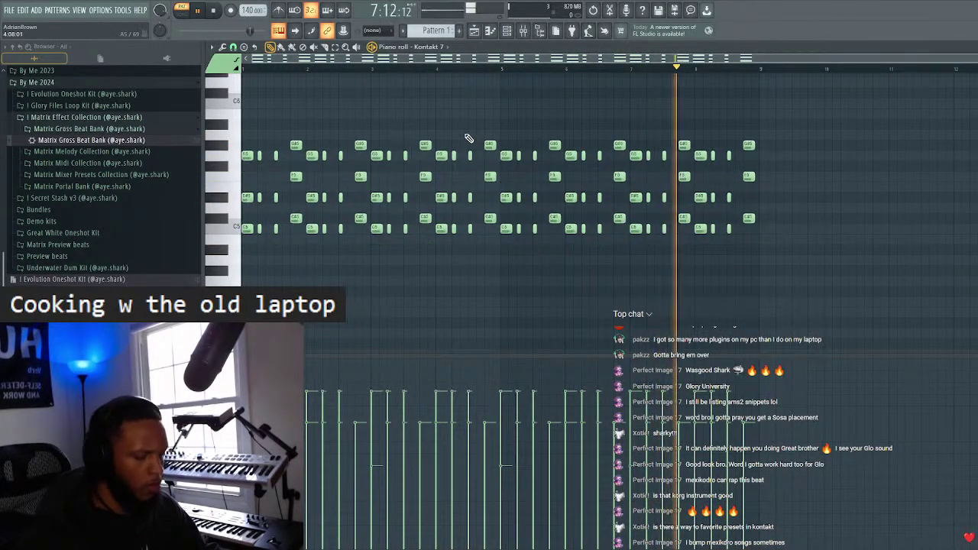
{"action": "key", "text": "Up"}
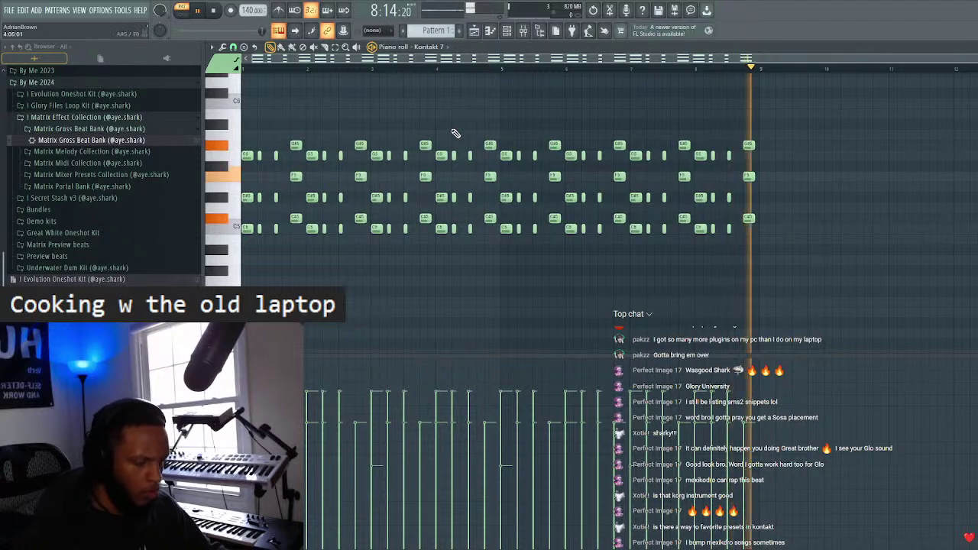
- Add the Portal effect to the second slot of mixer Insert 20
{"action": "left_click", "coordinate": [521, 31]}
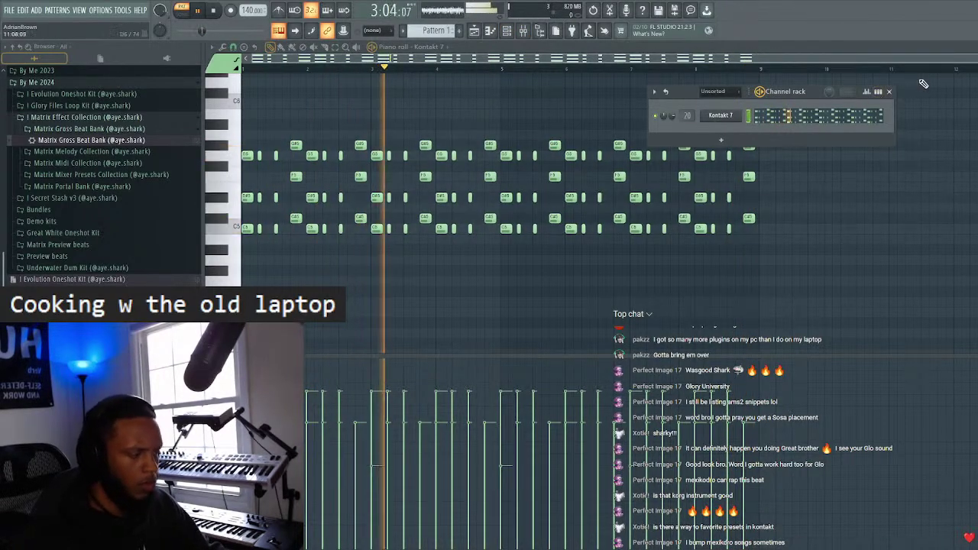
{"action": "left_click", "coordinate": [888, 91]}
{"action": "left_click", "coordinate": [522, 31]}
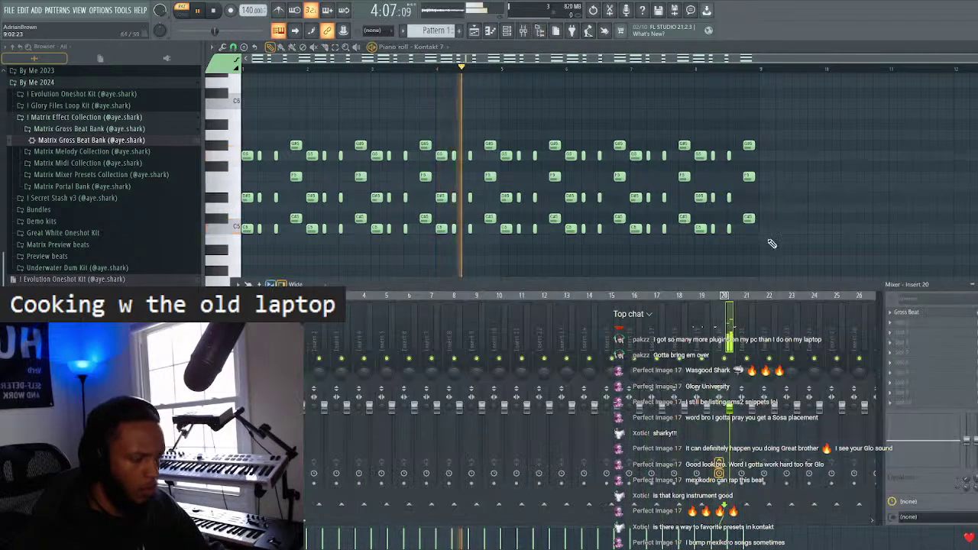
{"action": "left_click", "coordinate": [909, 327]}
{"action": "left_click", "coordinate": [737, 95]}
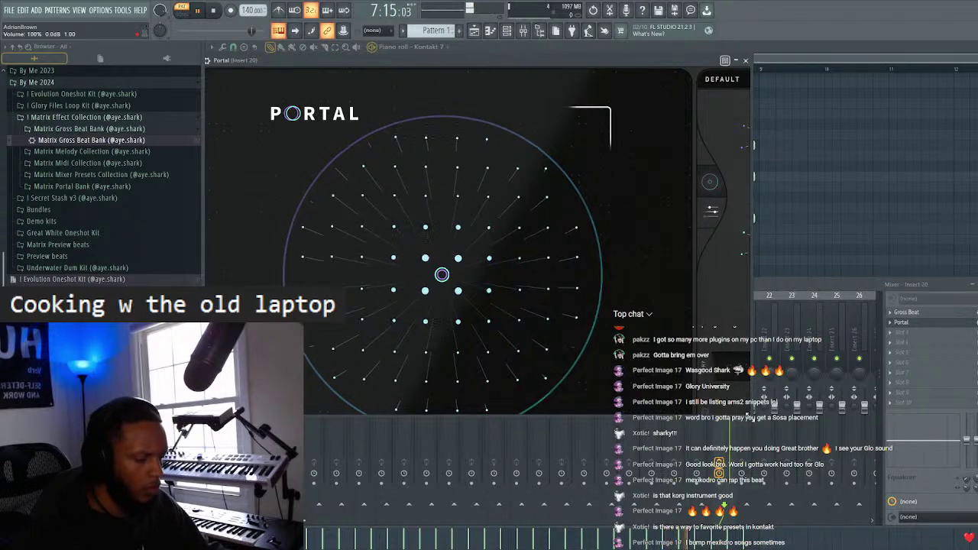
- Load the Down Perfected preset from the Matrix Portal Bank in Portal and close the plugin window
{"action": "left_click", "coordinate": [712, 81]}
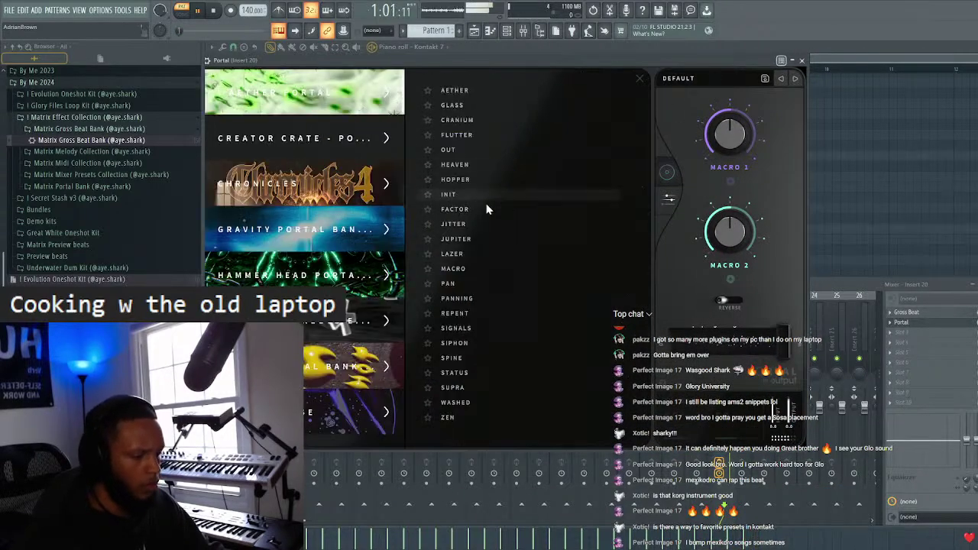
{"action": "left_click", "coordinate": [355, 367]}
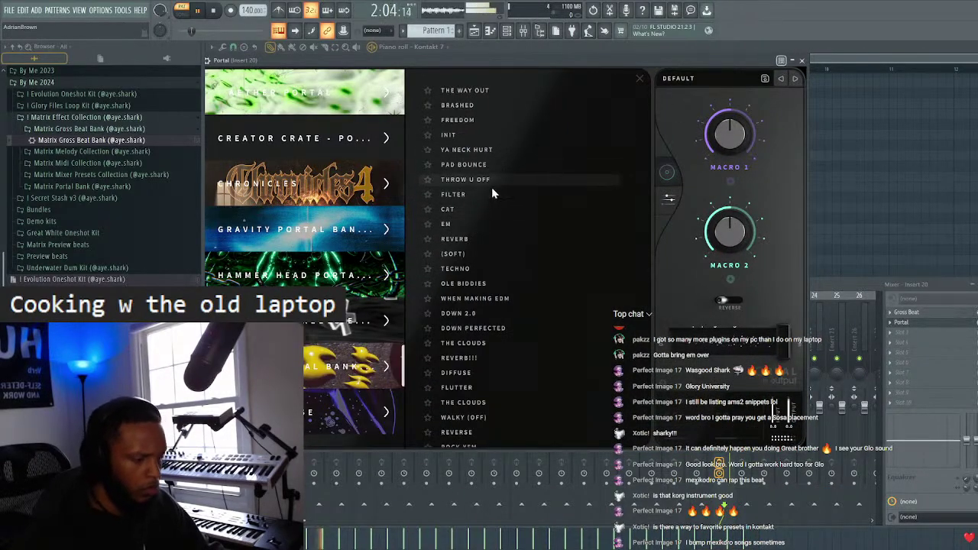
{"action": "left_click", "coordinate": [489, 329]}
{"action": "left_click_drag", "start_coordinate": [537, 55], "coordinate": [642, 74]}
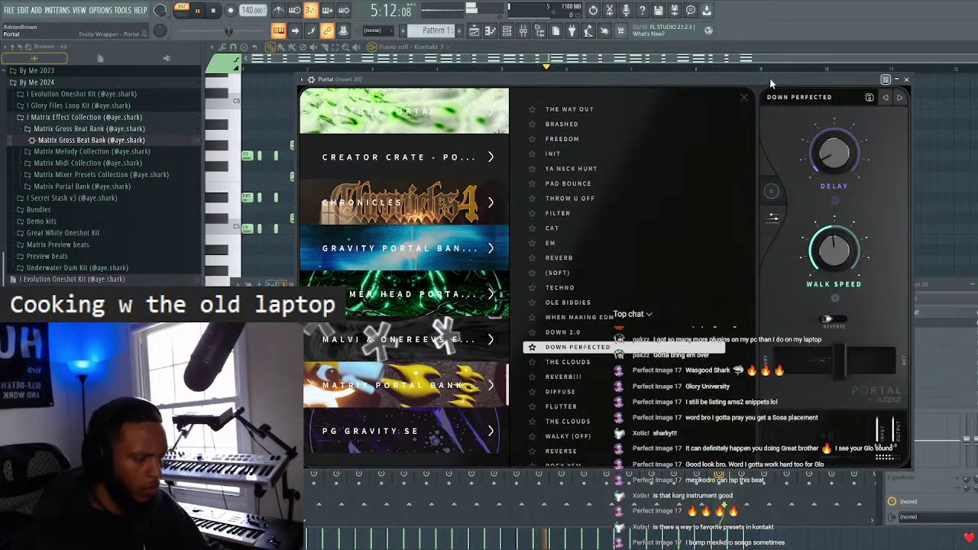
{"action": "left_click", "coordinate": [907, 80]}
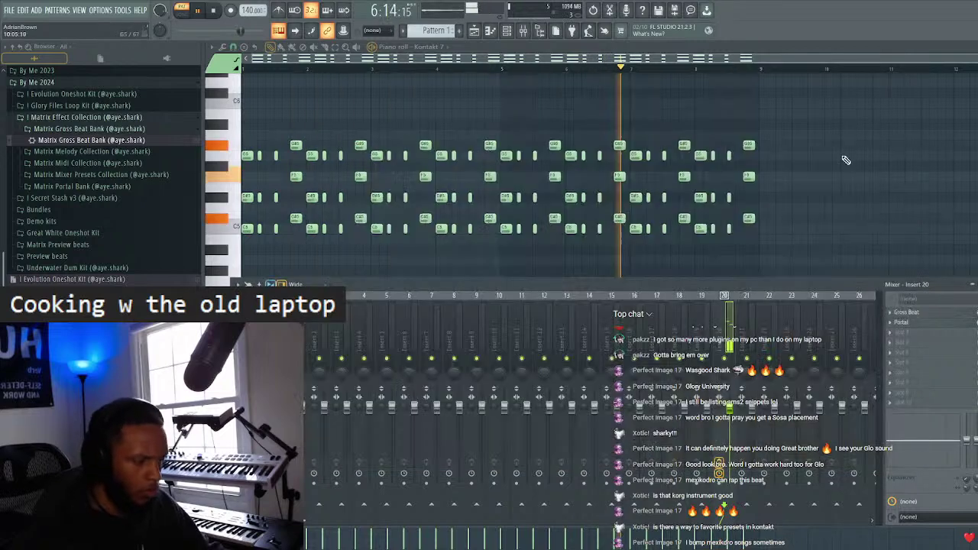
- Add the "brs - gfelds stab (edit)" one-shot from the Evo Brass Bank to the channel rack as a new channel
{"action": "left_click", "coordinate": [502, 33]}
{"action": "left_click", "coordinate": [506, 32]}
{"action": "scroll", "coordinate": [86, 264], "scroll_direction": "up", "scroll_amount": 2}
{"action": "scroll", "coordinate": [85, 264], "scroll_direction": "up", "scroll_amount": 4}
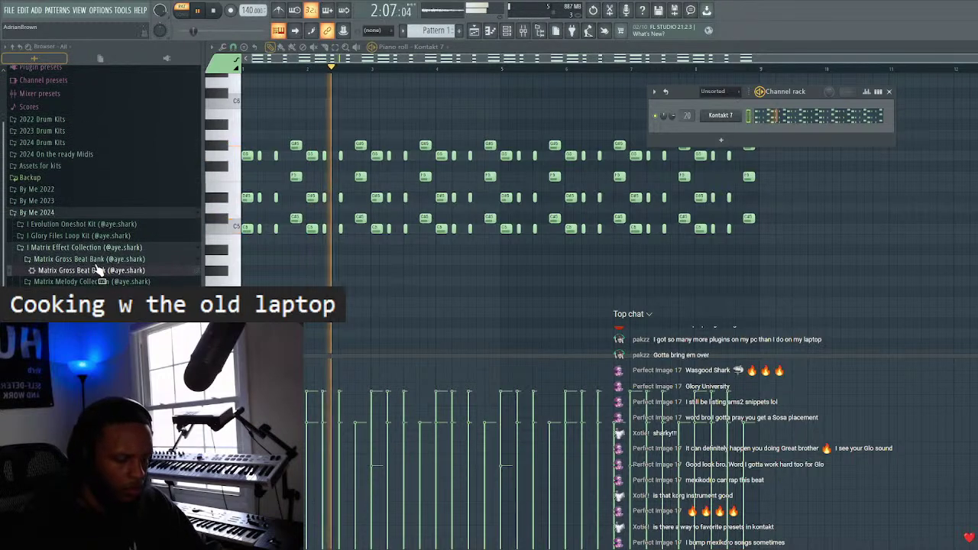
{"action": "left_click", "coordinate": [76, 224]}
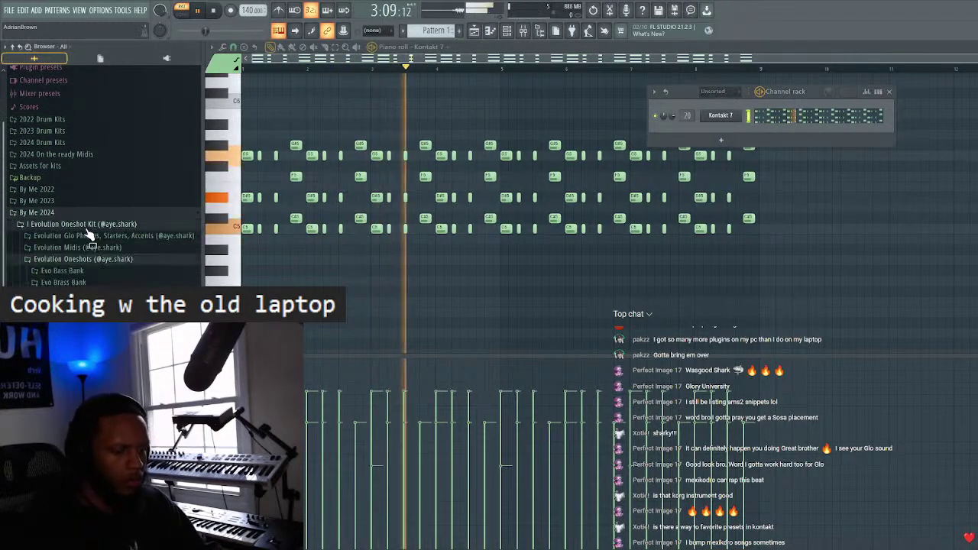
{"action": "left_click", "coordinate": [77, 258]}
{"action": "left_click", "coordinate": [77, 217]}
{"action": "scroll", "coordinate": [88, 245], "scroll_direction": "down", "scroll_amount": 3}
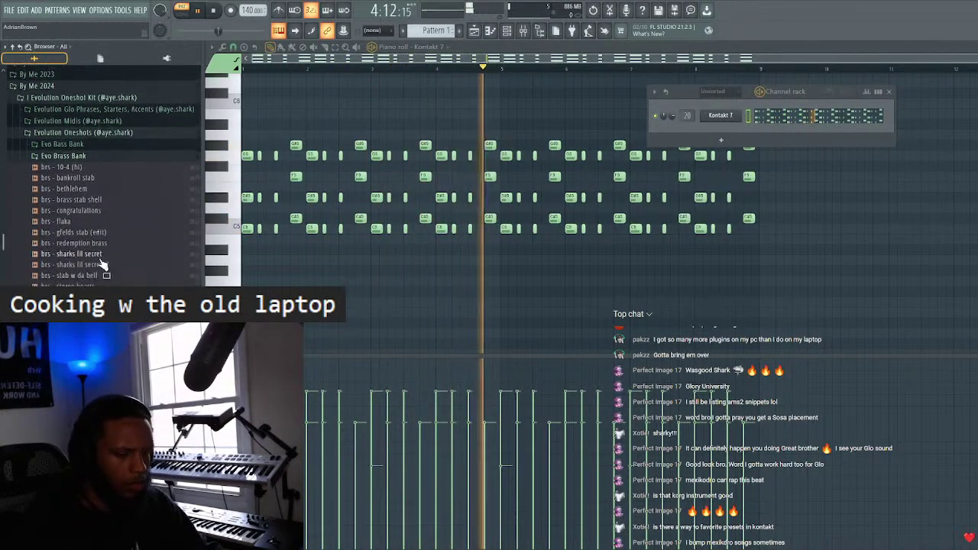
{"action": "left_click_drag", "start_coordinate": [76, 228], "coordinate": [692, 132]}
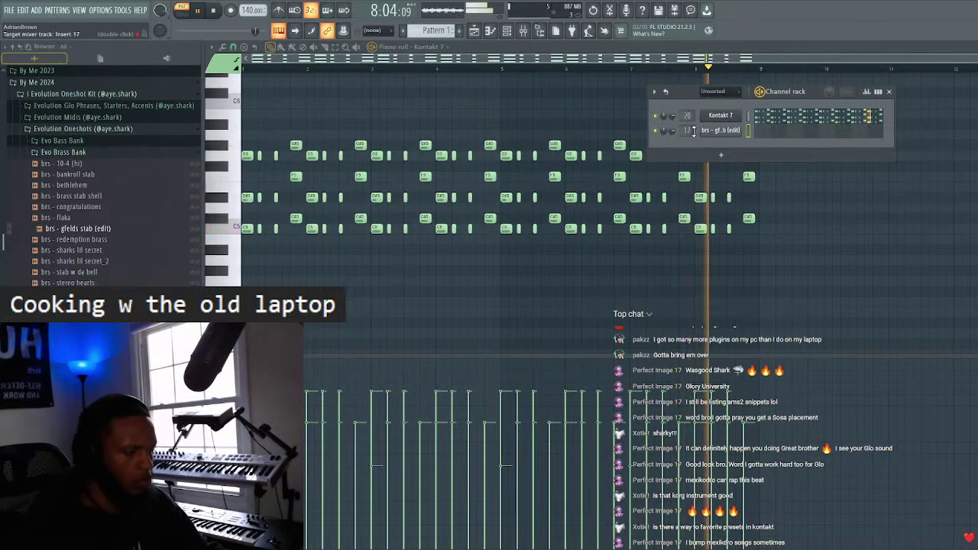
- Route the brass stab channel to mixer track 21 and enable its volume envelope with a 36% sustain level
{"action": "left_click", "coordinate": [720, 130]}
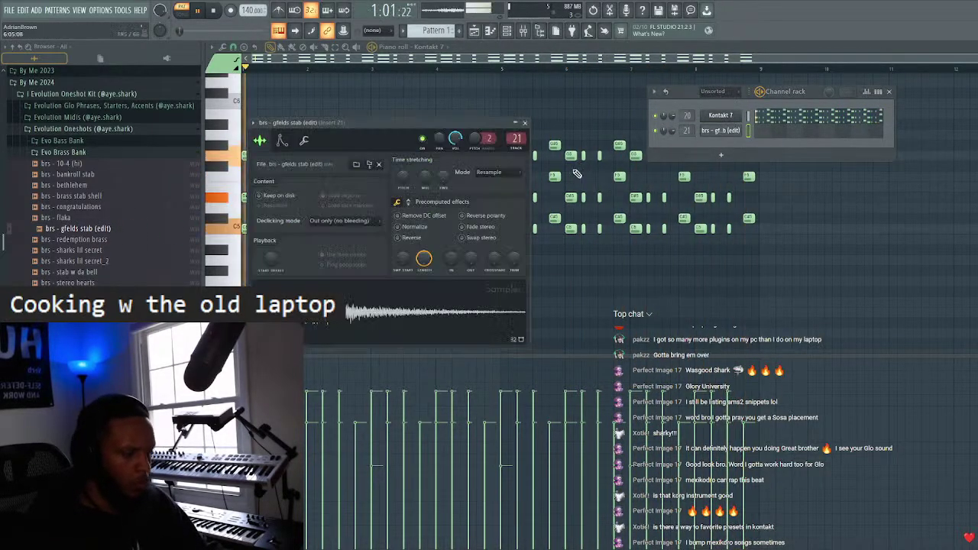
{"action": "left_click", "coordinate": [281, 141]}
{"action": "left_click_drag", "start_coordinate": [312, 239], "coordinate": [330, 263]}
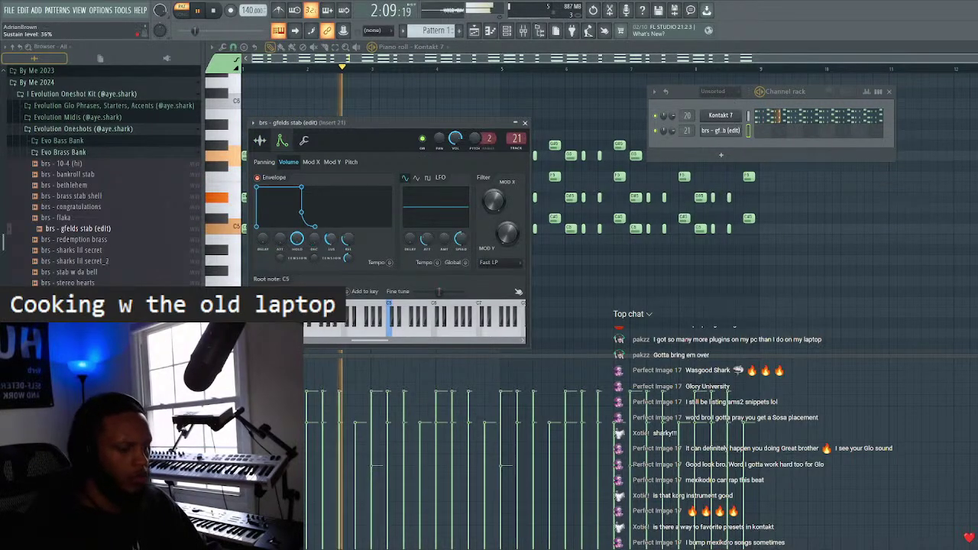
{"action": "left_click", "coordinate": [524, 122]}
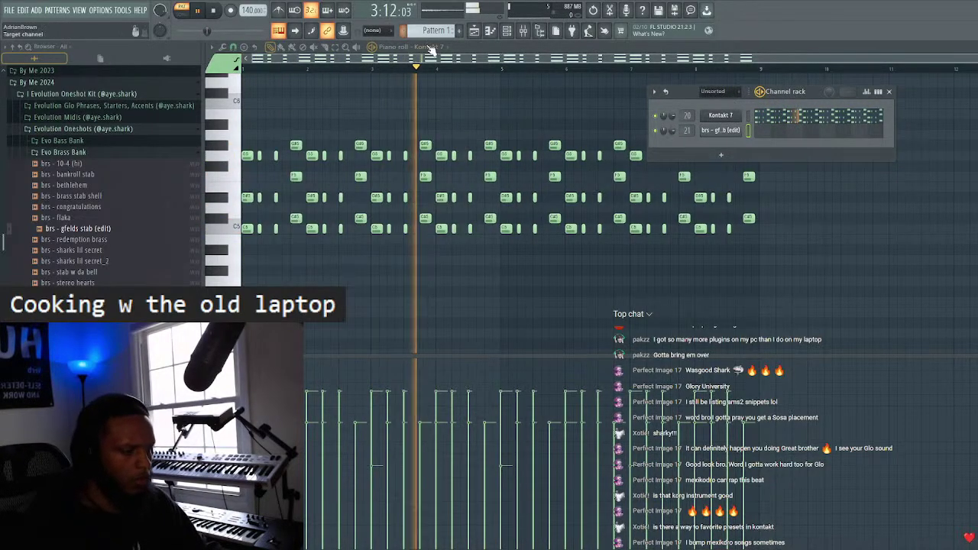
- Draw two C5 notes followed by one C#5 note across the first two bars of the brass stab's piano roll
{"action": "left_click", "coordinate": [448, 79]}
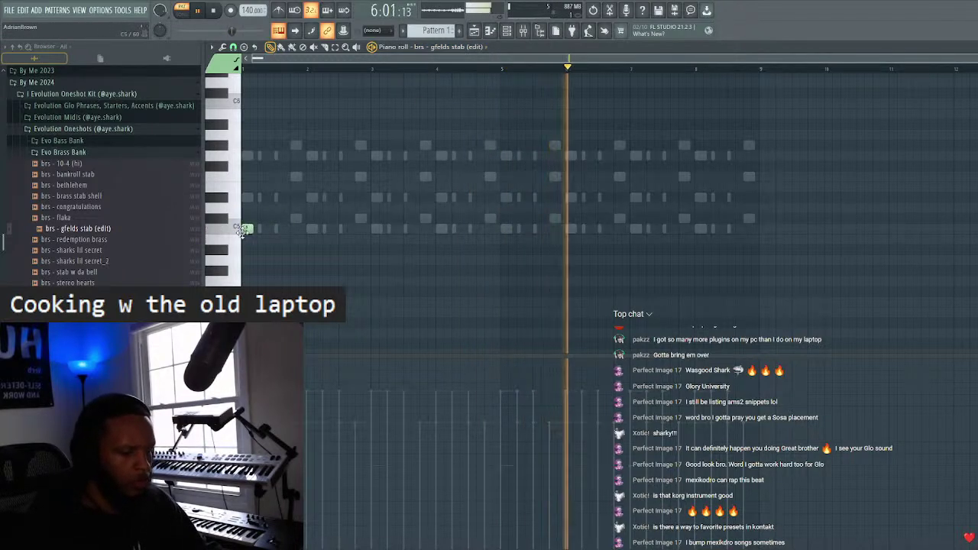
{"action": "left_click", "coordinate": [246, 228]}
{"action": "key", "text": "space"}
{"action": "left_click_drag", "start_coordinate": [270, 234], "coordinate": [273, 233]}
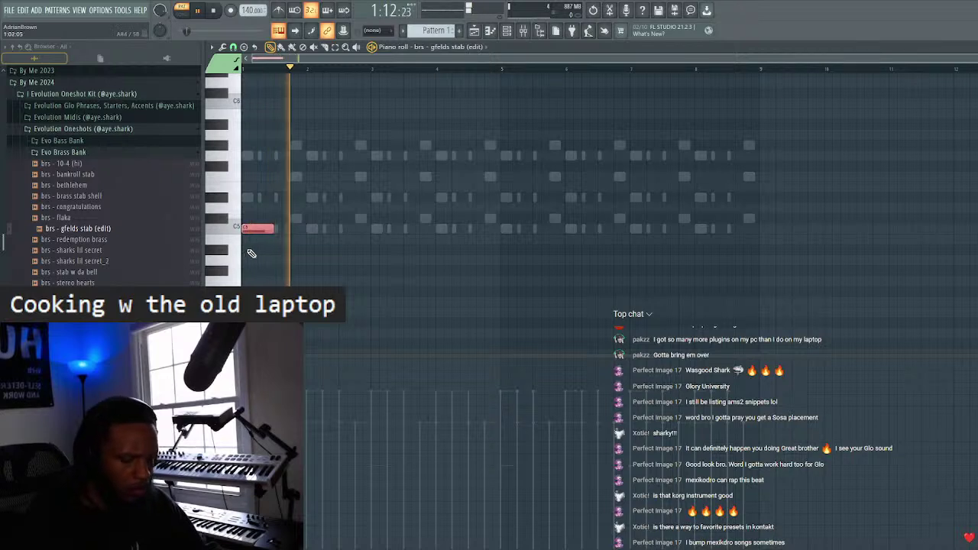
{"action": "left_click", "coordinate": [299, 227]}
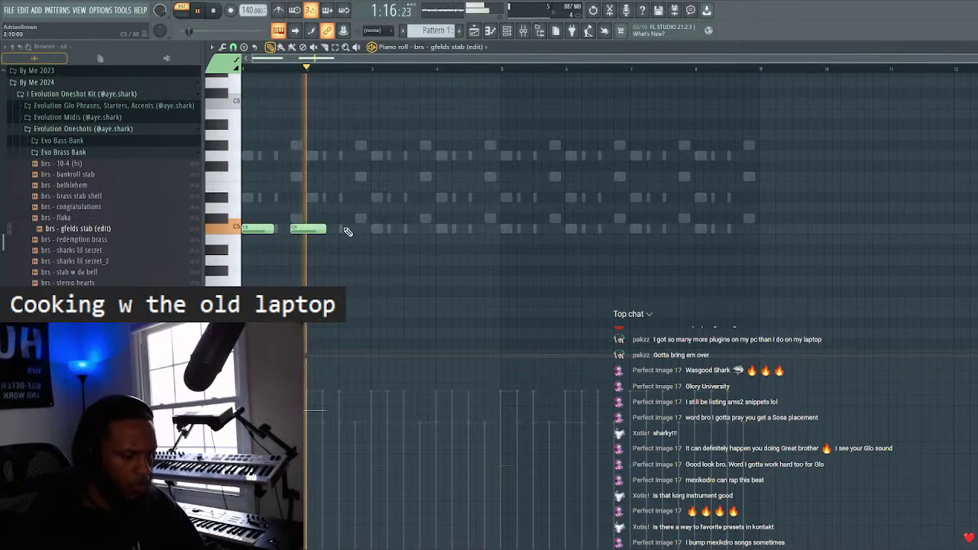
{"action": "left_click", "coordinate": [344, 219]}
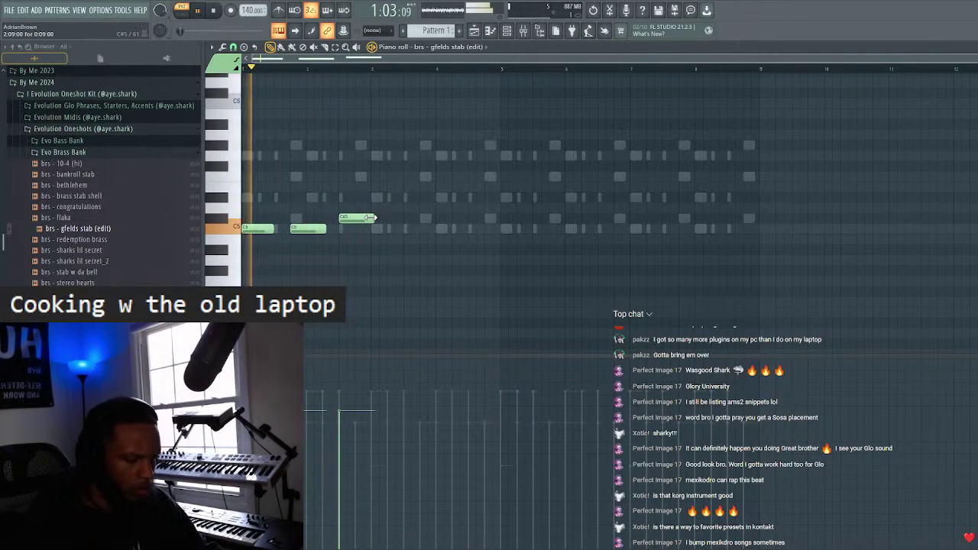
- Duplicate the three-note brass stab phrase until it fills eight bars, then clear the note selection
{"action": "key", "text": "ctrl+a"}
{"action": "key", "text": "ctrl+b"}
{"action": "key", "text": "ctrl+b"}
{"action": "key", "text": "ctrl+b"}
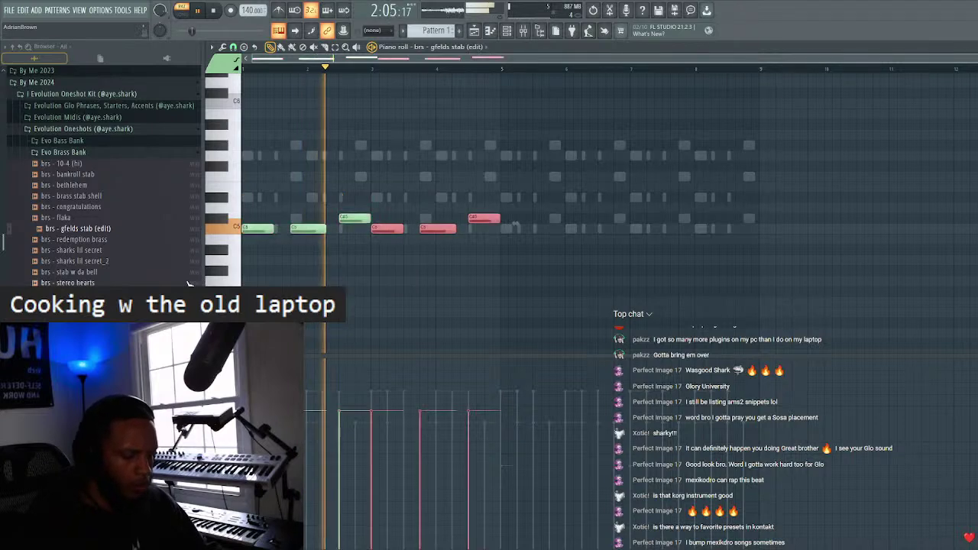
{"action": "key", "text": "ctrl+d"}
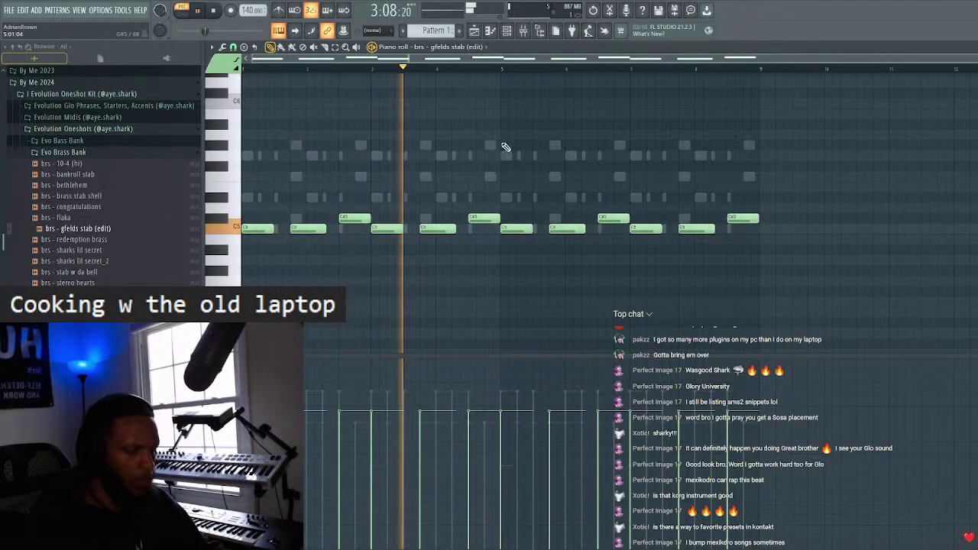
- Lower the brass stab's C#5 notes in bars 2 and 6 to C5
{"action": "left_click", "coordinate": [350, 219]}
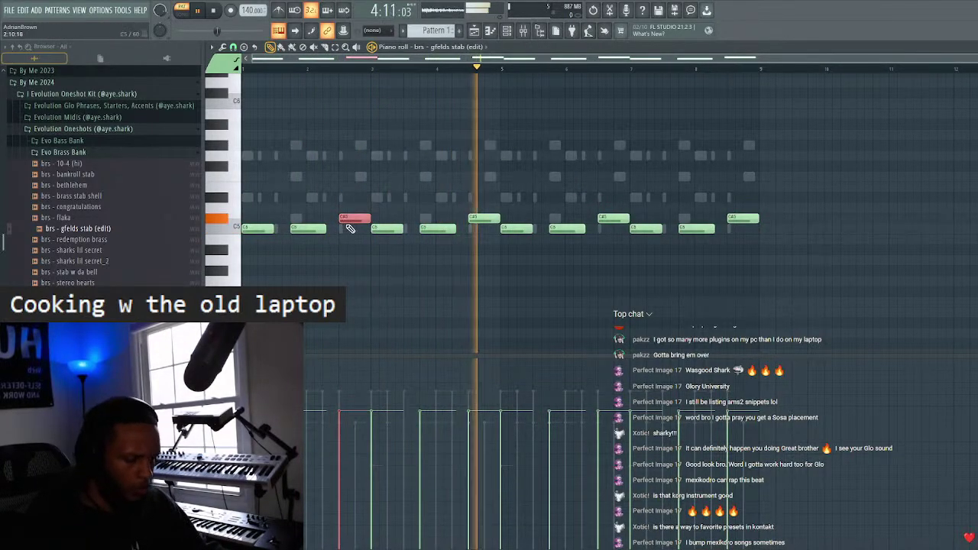
{"action": "key", "text": "shift+Down"}
{"action": "left_click", "coordinate": [611, 220]}
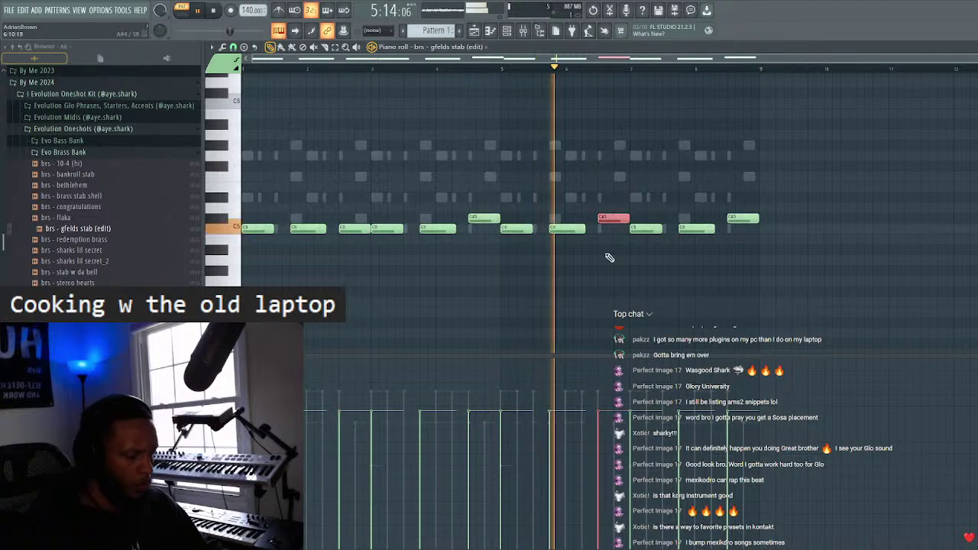
{"action": "key", "text": "shift+Down"}
- Raise the velocity of all brass stab notes with an upward offset in level scaling and accept it
{"action": "key", "text": "ctrl+d"}
{"action": "key", "text": "alt+q"}
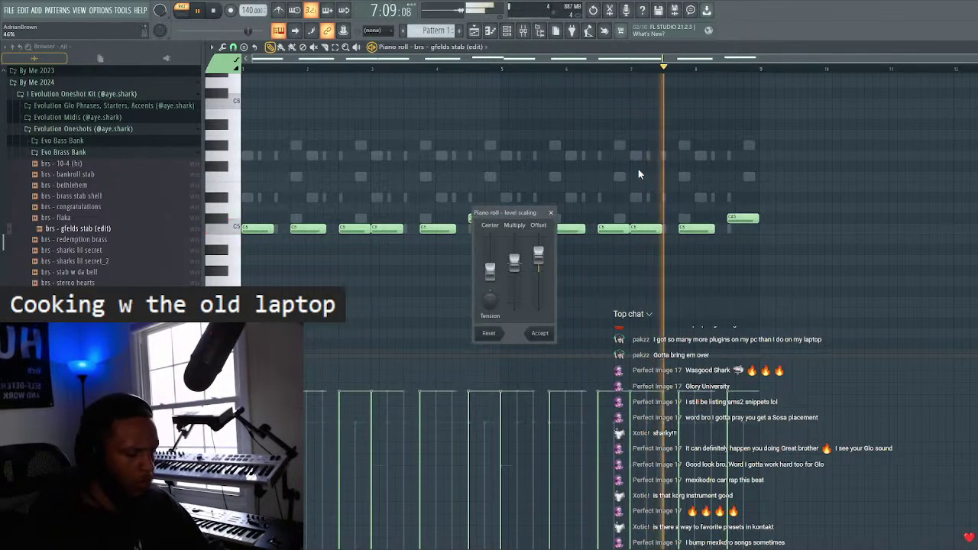
{"action": "left_click", "coordinate": [541, 331]}
- Clone the Kontakt 7 channel and route the copy to mixer track 22
{"action": "key", "text": "F6"}
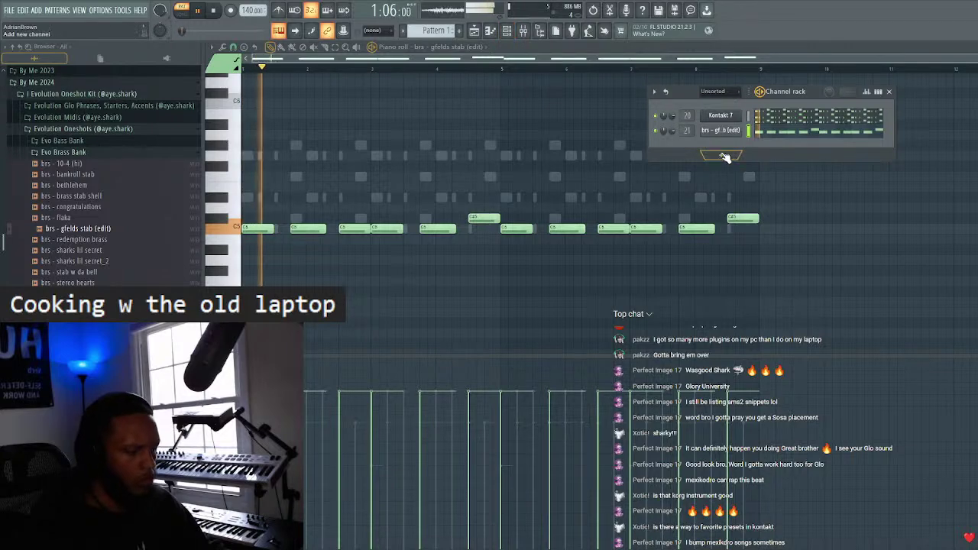
{"action": "right_click", "coordinate": [716, 116]}
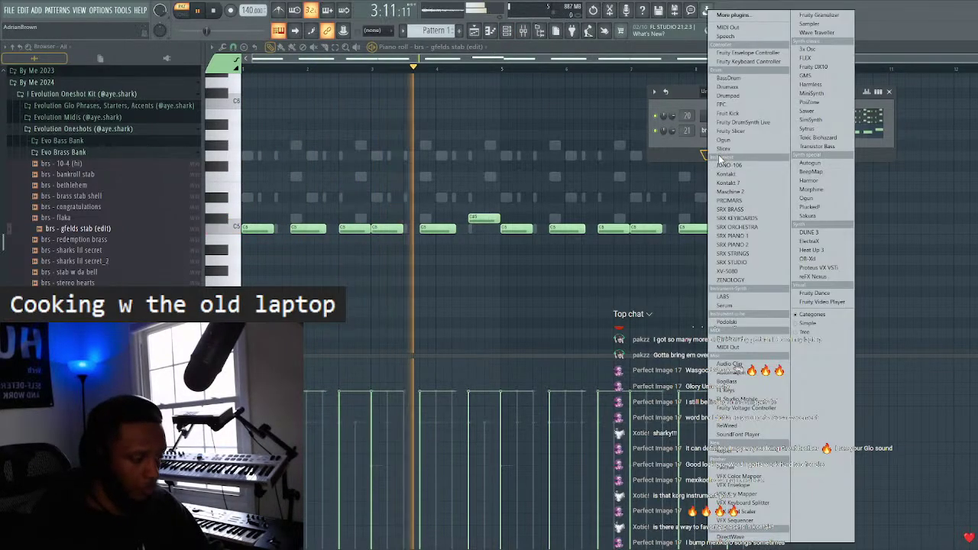
{"action": "left_click", "coordinate": [693, 153]}
{"action": "right_click", "coordinate": [718, 116]}
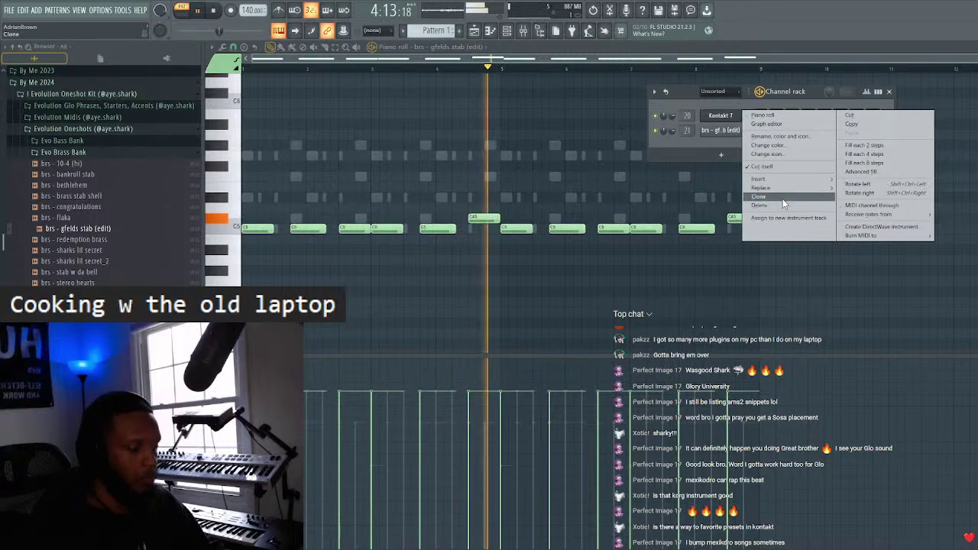
{"action": "left_click", "coordinate": [783, 197]}
{"action": "left_click_drag", "start_coordinate": [682, 109], "coordinate": [666, 171]}
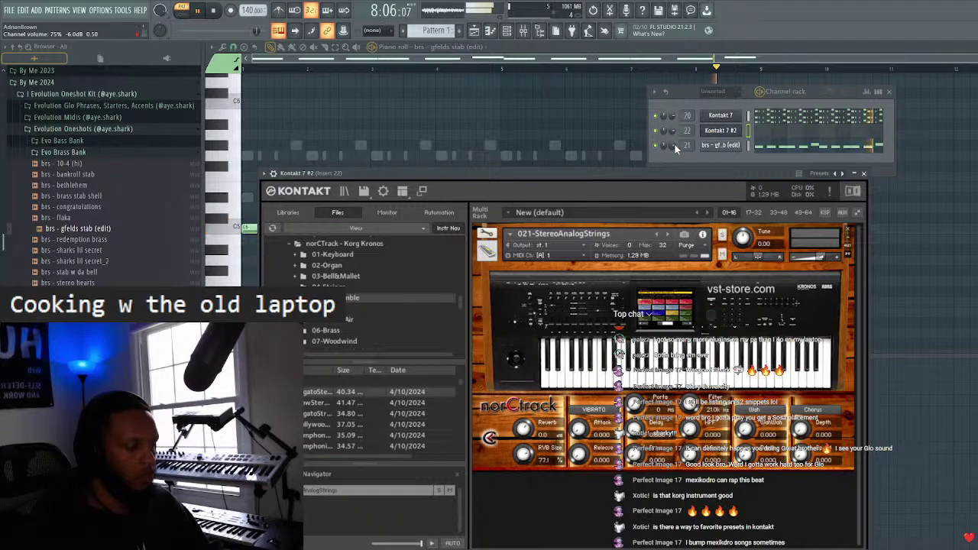
- Remove the StereoAnalogStrings instrument from the cloned Kontakt and collapse the 04-Strings folder
{"action": "left_click_drag", "start_coordinate": [663, 177], "coordinate": [660, 86]}
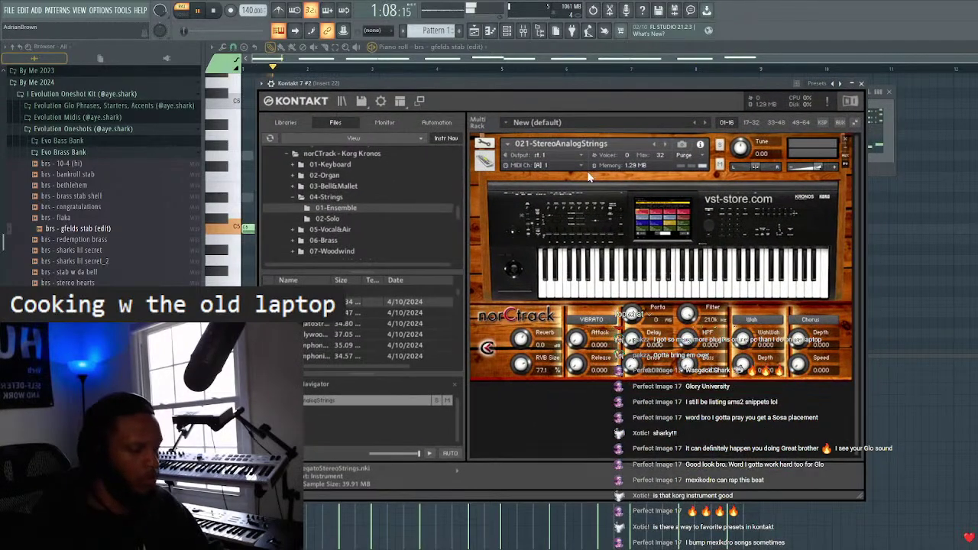
{"action": "left_click", "coordinate": [845, 142]}
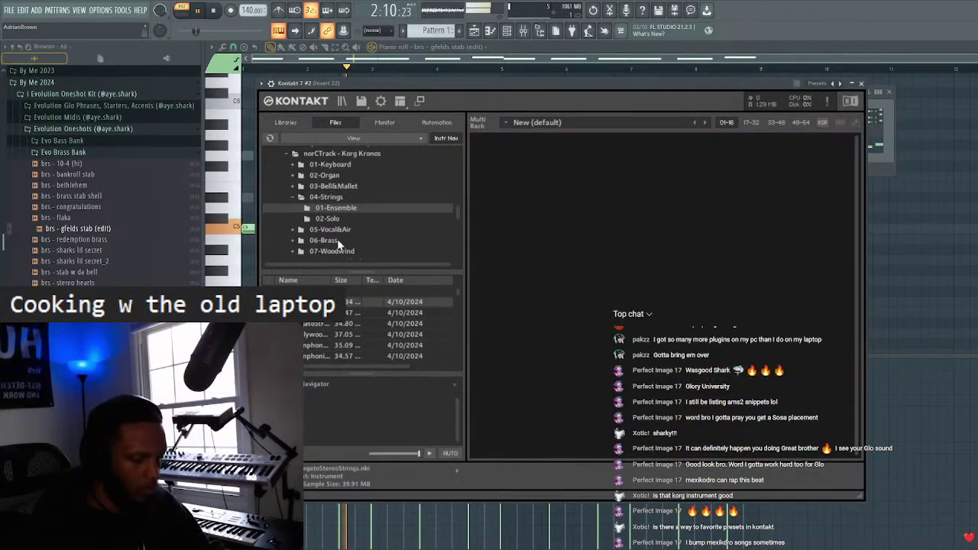
{"action": "left_click", "coordinate": [301, 197]}
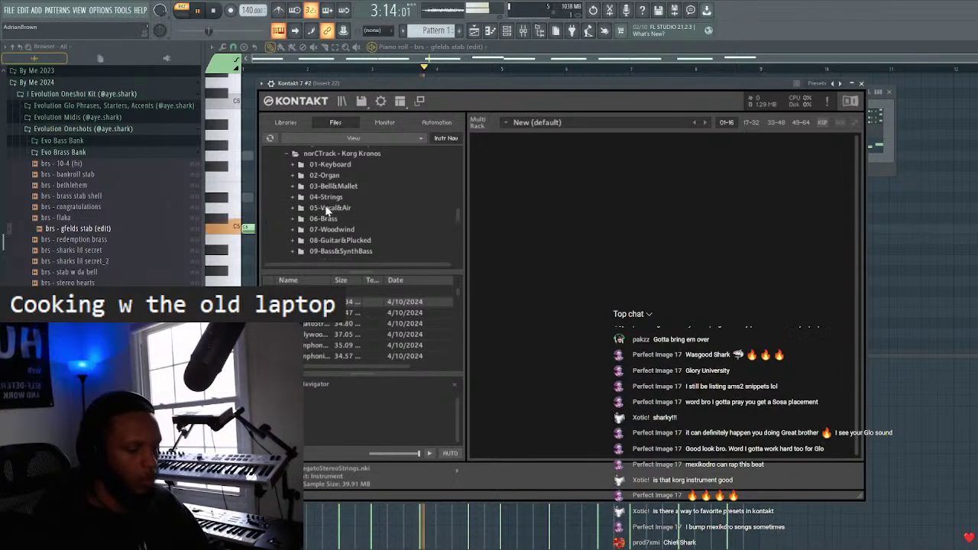
- Load the TrianglePop instrument from the 01-Motion folder of 13-MotionSynth in the Korg Kronos bank
{"action": "scroll", "coordinate": [321, 214], "scroll_direction": "down", "scroll_amount": 1}
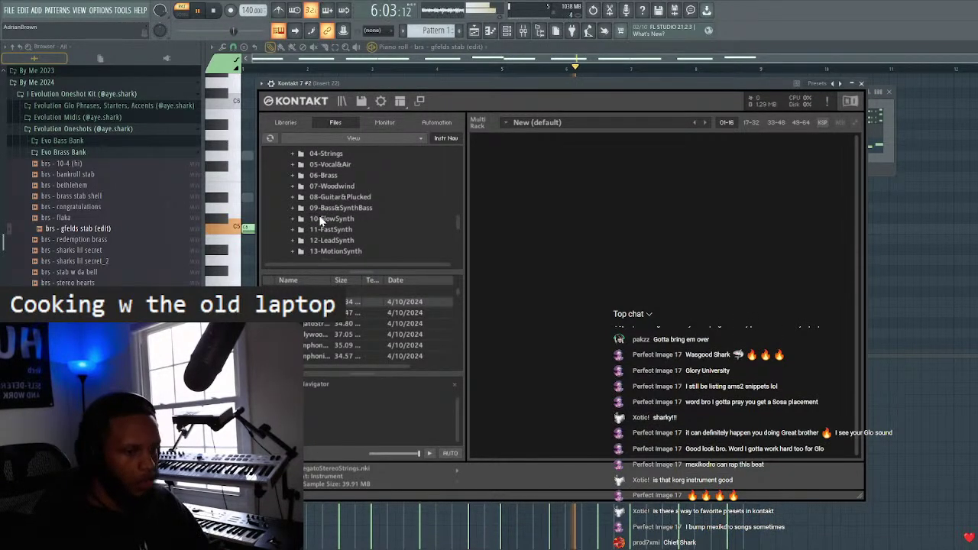
{"action": "scroll", "coordinate": [323, 222], "scroll_direction": "down", "scroll_amount": 2}
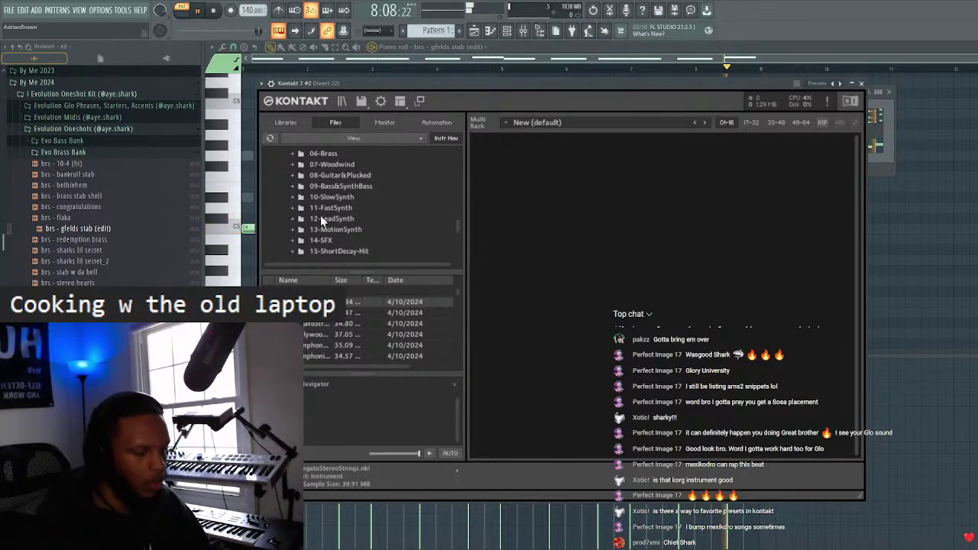
{"action": "scroll", "coordinate": [322, 224], "scroll_direction": "down", "scroll_amount": 1}
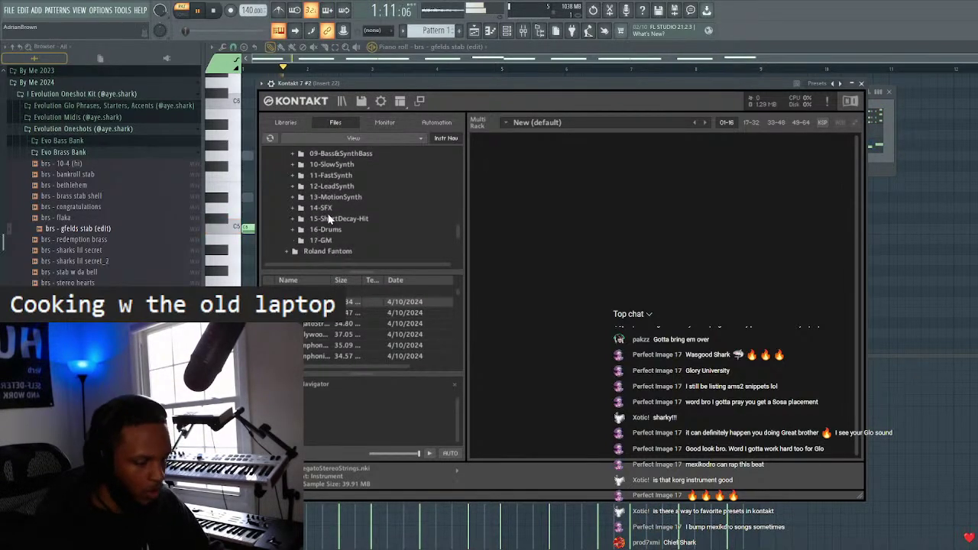
{"action": "key", "text": "space"}
{"action": "scroll", "coordinate": [370, 239], "scroll_direction": "up", "scroll_amount": 5}
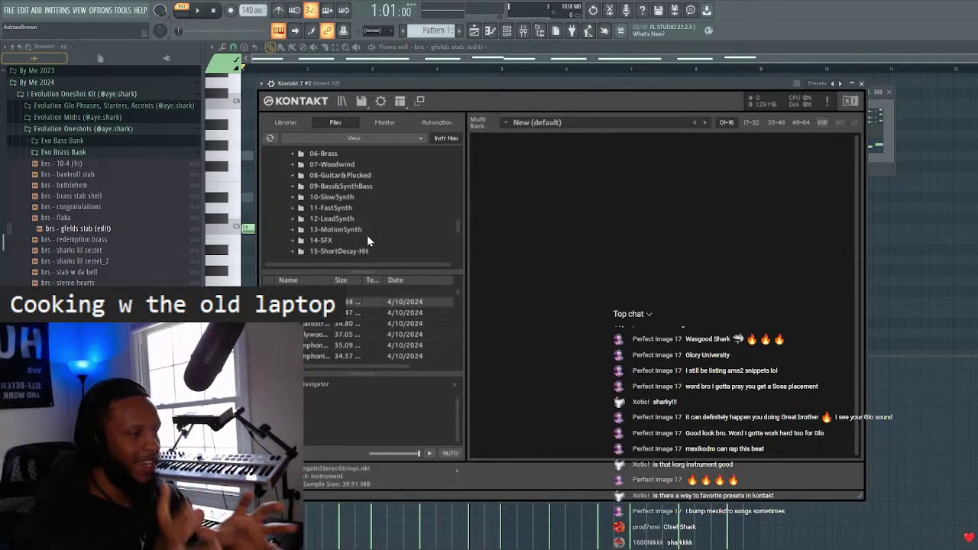
{"action": "key", "text": "space"}
{"action": "scroll", "coordinate": [338, 233], "scroll_direction": "up", "scroll_amount": 1}
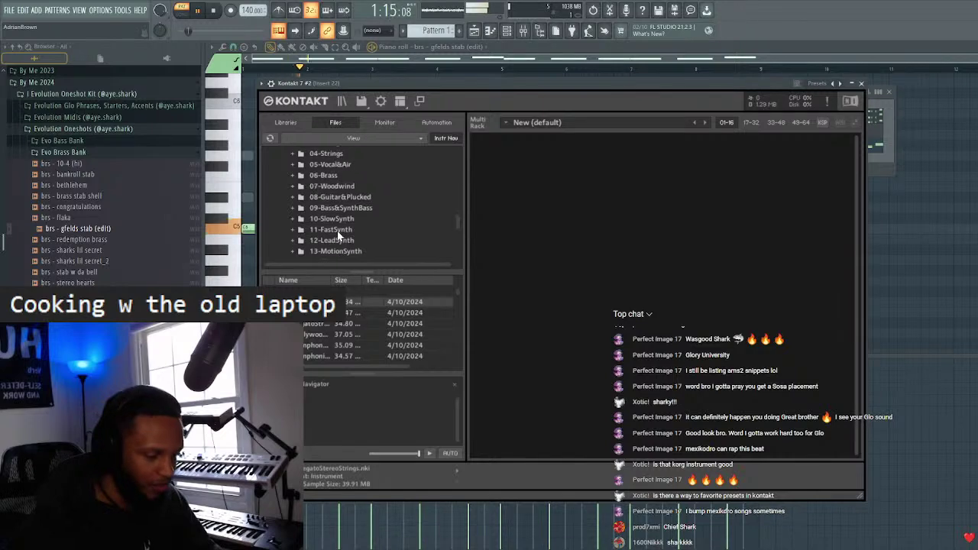
{"action": "left_click", "coordinate": [338, 239]}
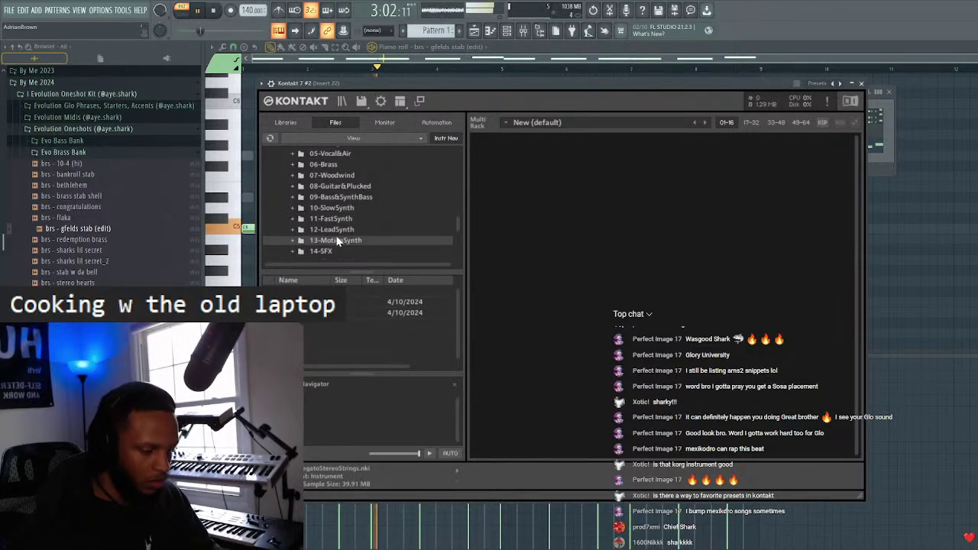
{"action": "double_click", "coordinate": [335, 240]}
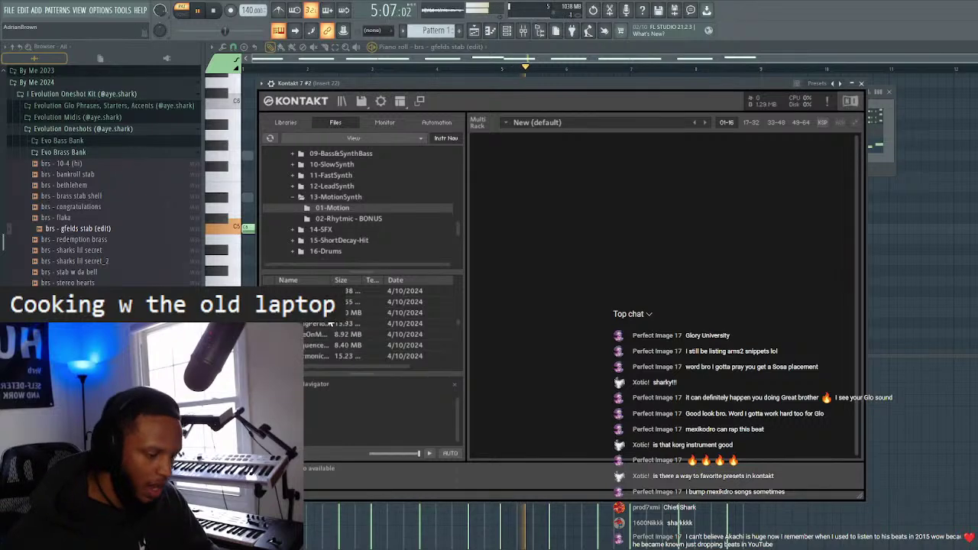
{"action": "scroll", "coordinate": [317, 324], "scroll_direction": "down", "scroll_amount": 2}
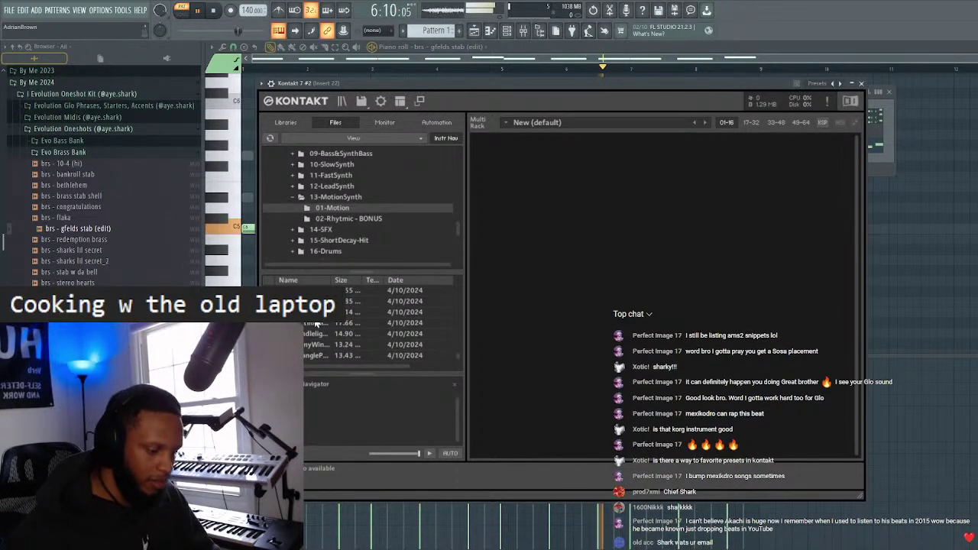
{"action": "double_click", "coordinate": [314, 356]}
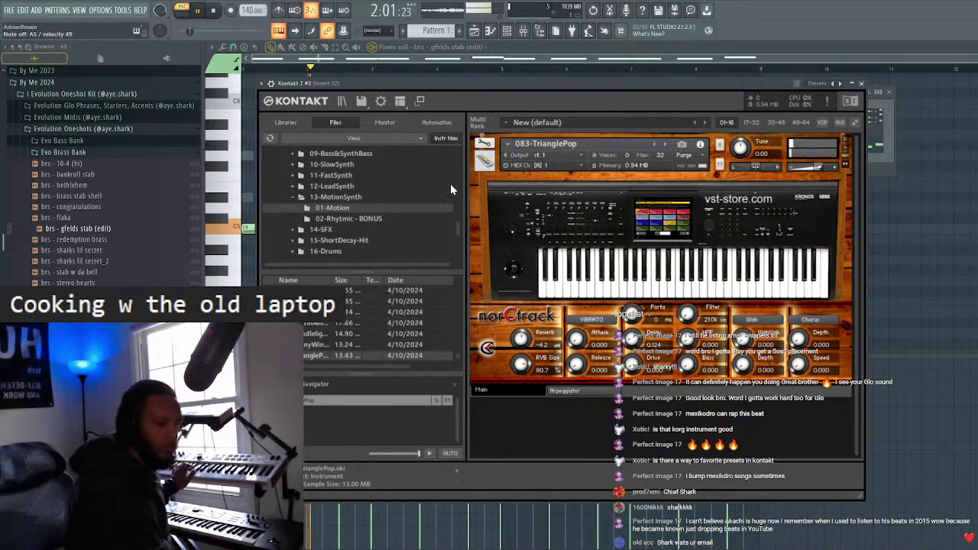
- Audition the preceding Motion instruments from RainyWindows through CandlelightPad and LostInAnIonStorm to GranularMotions, then stop playback
{"action": "left_click", "coordinate": [653, 139]}
{"action": "left_click", "coordinate": [653, 146]}
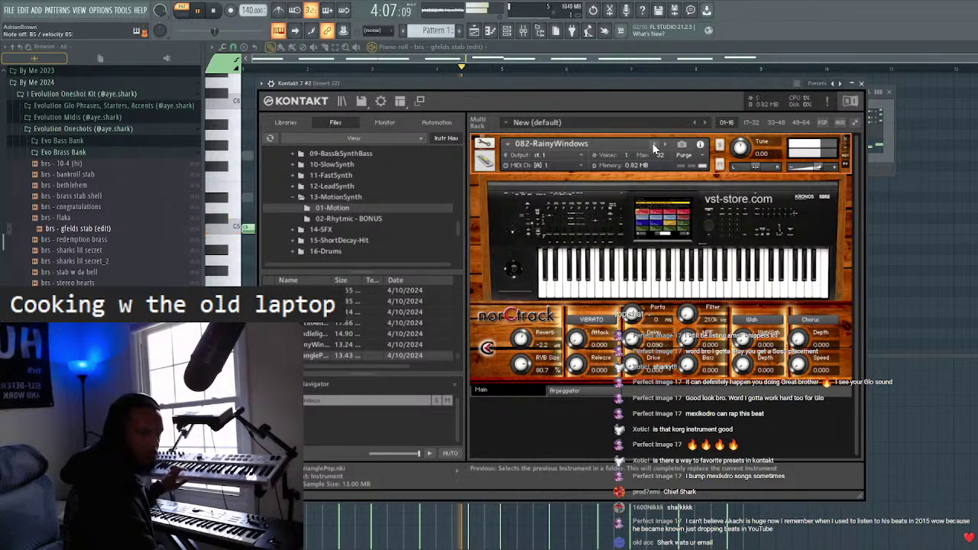
{"action": "left_click", "coordinate": [653, 145]}
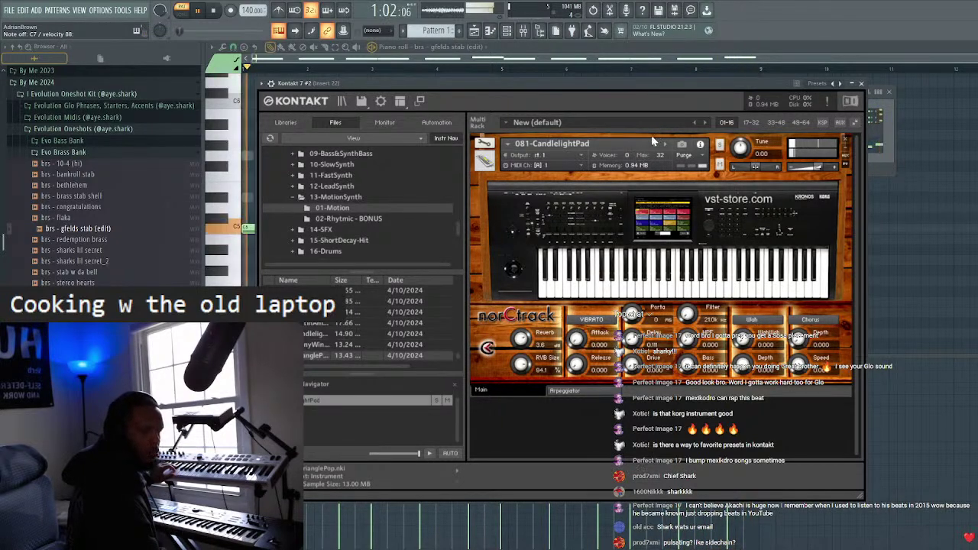
{"action": "left_click", "coordinate": [649, 143]}
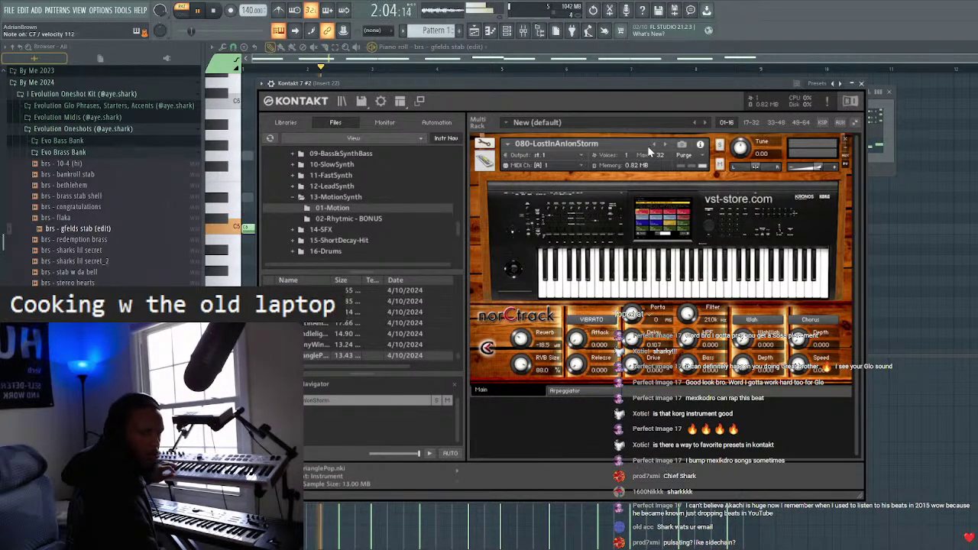
{"action": "left_click", "coordinate": [648, 144]}
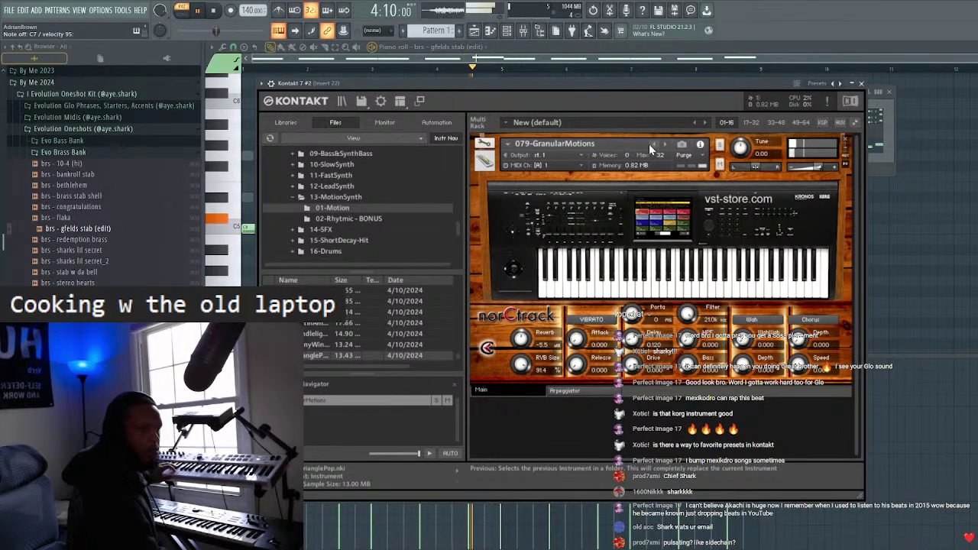
{"action": "key", "text": "space"}
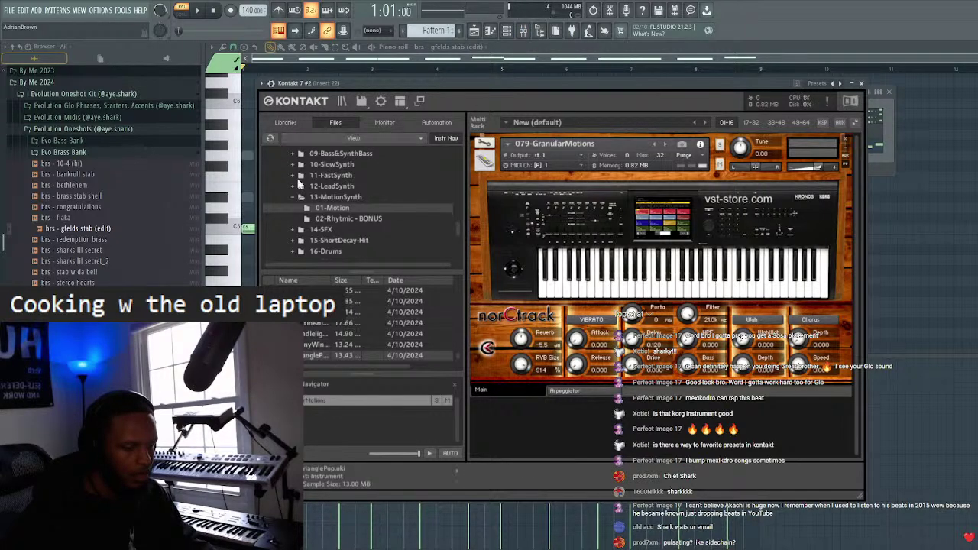
- Replace the GranularMotions instrument with E039 Sorry4theDLY from the 24 Pulsating folder of the Roland Fantom bank
{"action": "scroll", "coordinate": [298, 184], "scroll_direction": "up", "scroll_amount": 3}
{"action": "left_click", "coordinate": [286, 240]}
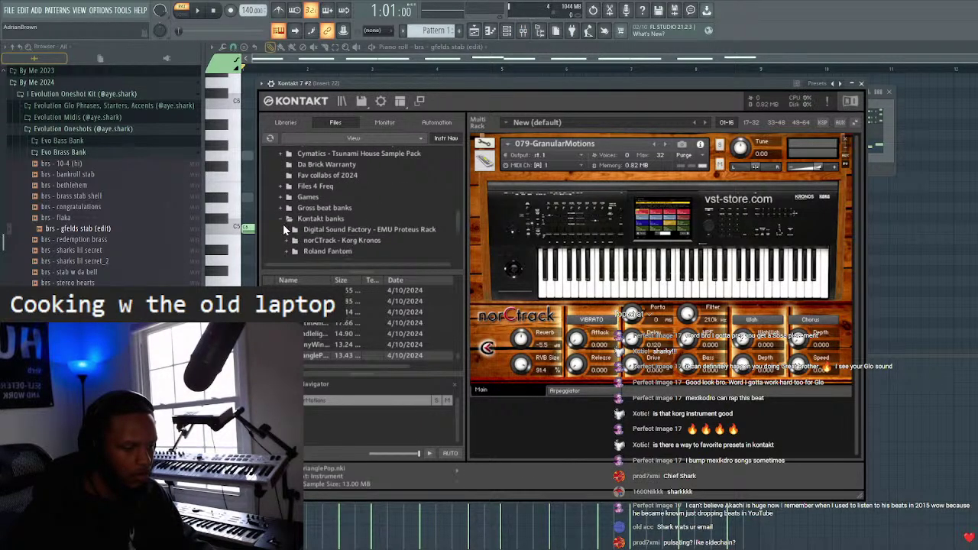
{"action": "scroll", "coordinate": [314, 231], "scroll_direction": "down", "scroll_amount": 2}
{"action": "double_click", "coordinate": [325, 213]}
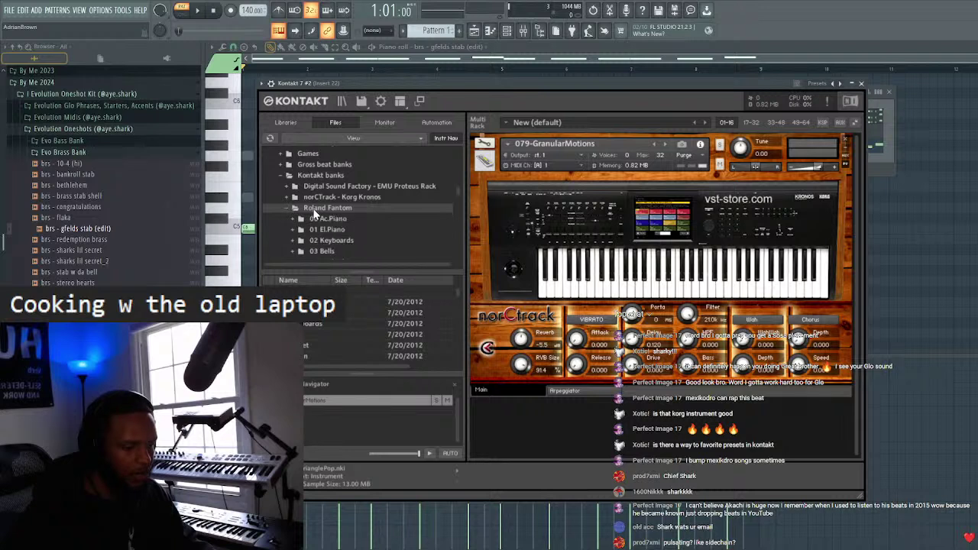
{"action": "scroll", "coordinate": [330, 241], "scroll_direction": "down", "scroll_amount": 2}
{"action": "scroll", "coordinate": [329, 240], "scroll_direction": "down", "scroll_amount": 6}
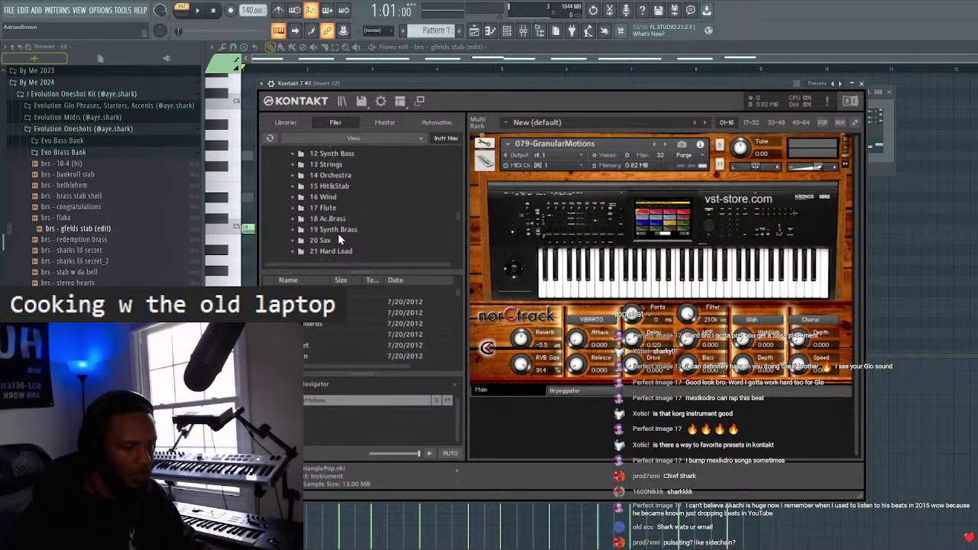
{"action": "scroll", "coordinate": [340, 232], "scroll_direction": "down", "scroll_amount": 1}
{"action": "left_click", "coordinate": [330, 219]}
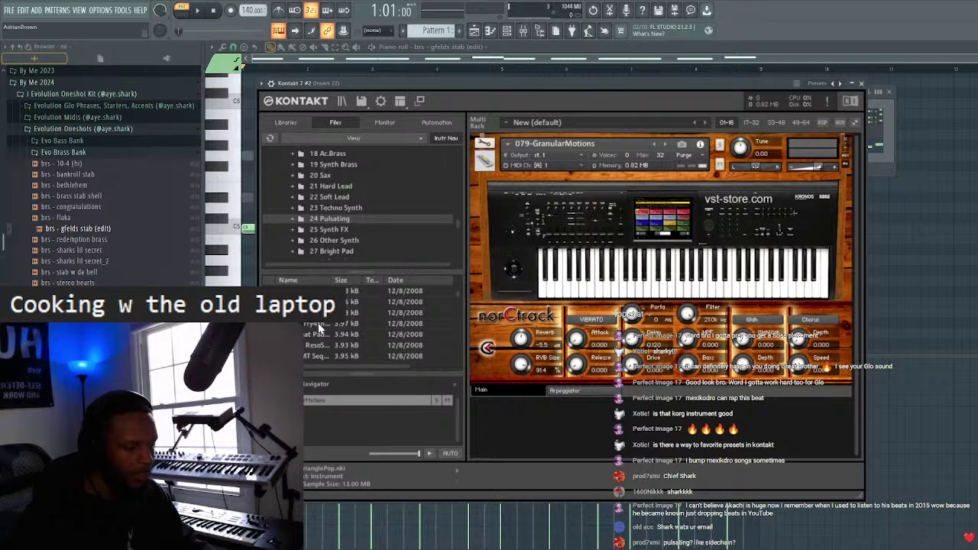
{"action": "left_click", "coordinate": [844, 142]}
{"action": "double_click", "coordinate": [317, 328]}
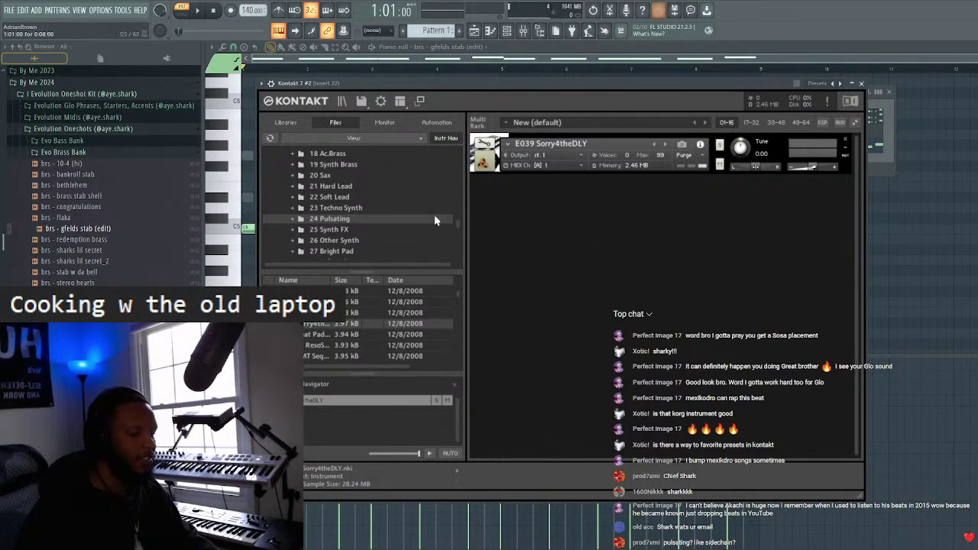
- Replace the E039 Sorry4theDLY instrument with 032-Butterflies from the 01-Motion folder of 13-MotionSynth in the Korg Kronos bank
{"action": "left_click", "coordinate": [845, 140]}
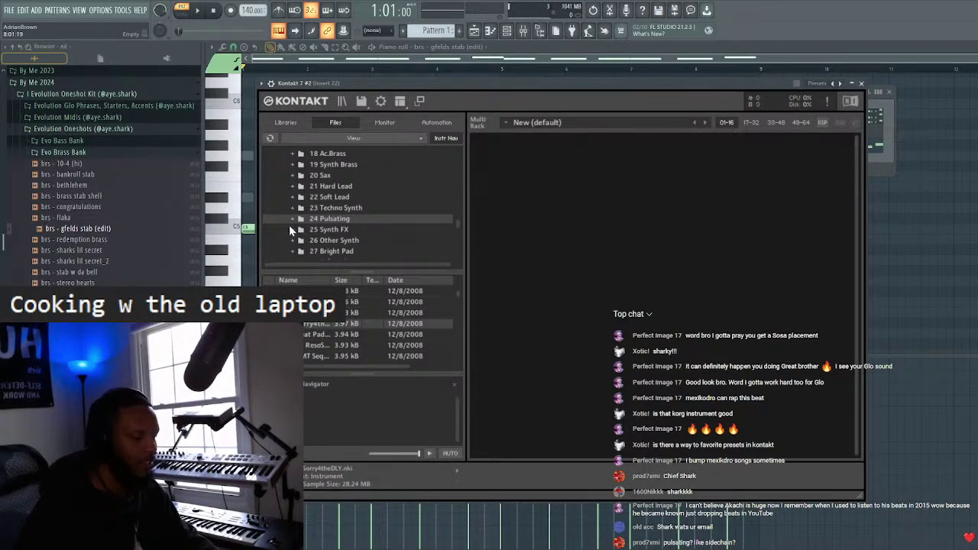
{"action": "scroll", "coordinate": [317, 216], "scroll_direction": "up", "scroll_amount": 5}
{"action": "scroll", "coordinate": [317, 216], "scroll_direction": "up", "scroll_amount": 4}
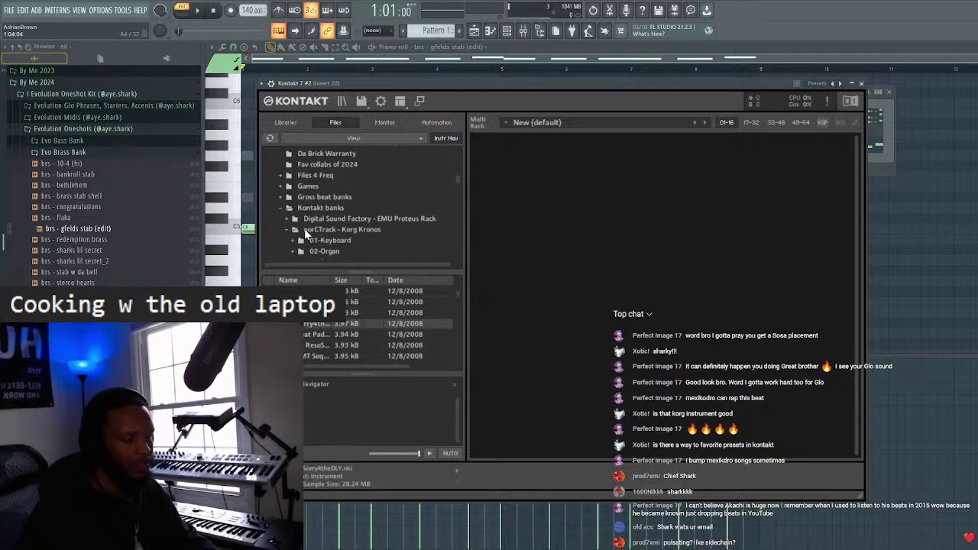
{"action": "scroll", "coordinate": [325, 251], "scroll_direction": "down", "scroll_amount": 4}
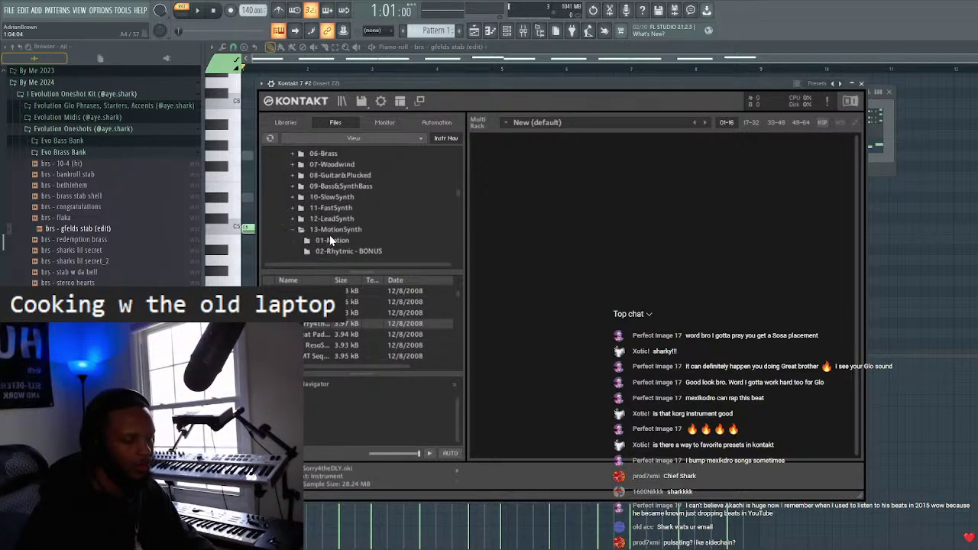
{"action": "scroll", "coordinate": [333, 239], "scroll_direction": "down", "scroll_amount": 3}
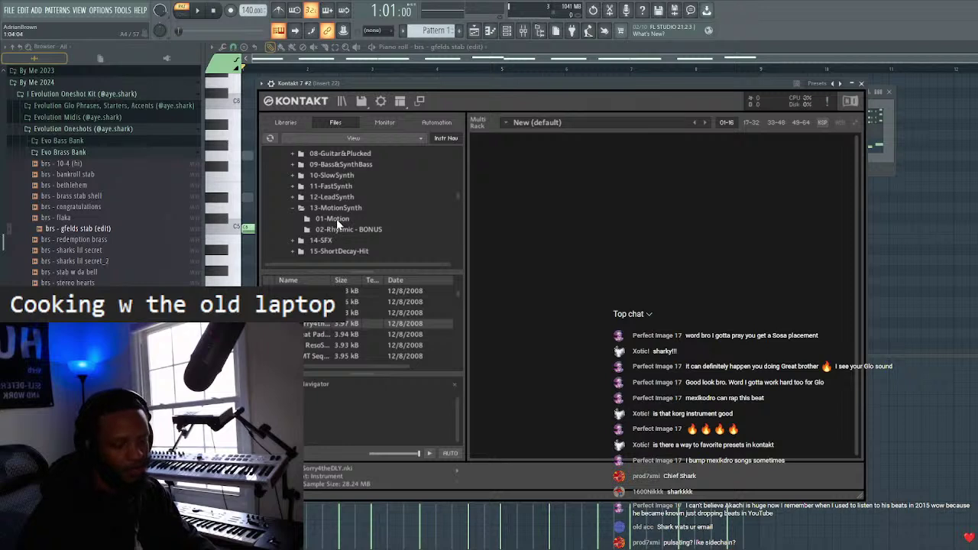
{"action": "left_click", "coordinate": [339, 231]}
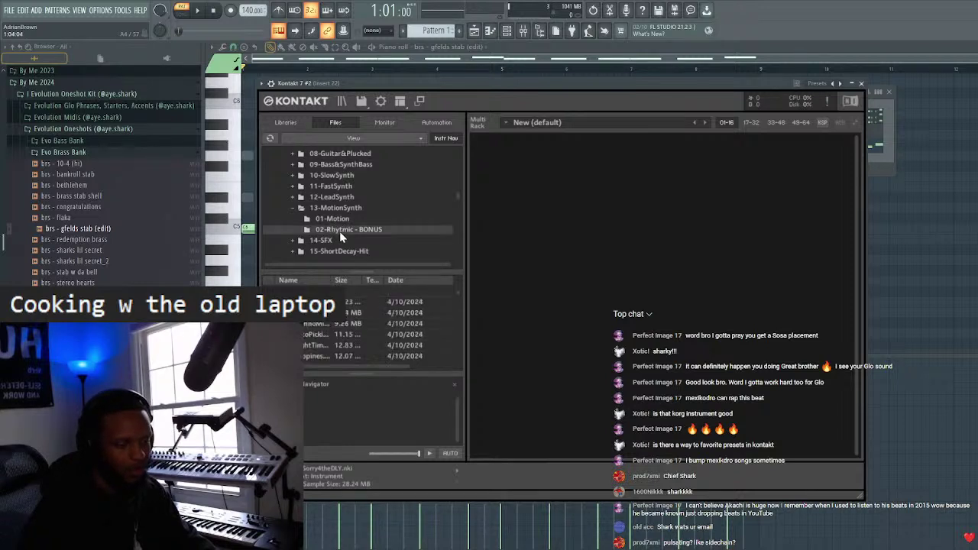
{"action": "left_click", "coordinate": [337, 220]}
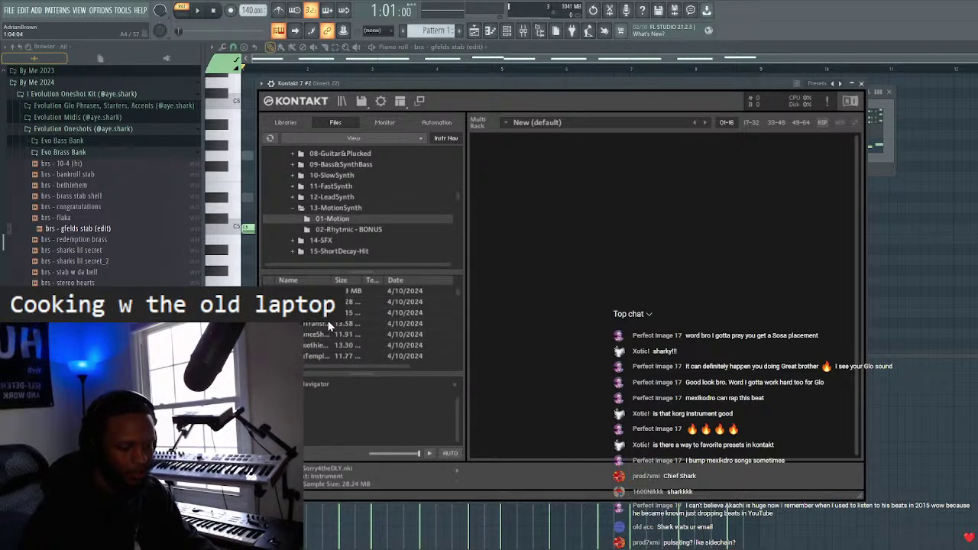
{"action": "scroll", "coordinate": [325, 325], "scroll_direction": "down", "scroll_amount": 3}
{"action": "double_click", "coordinate": [337, 313]}
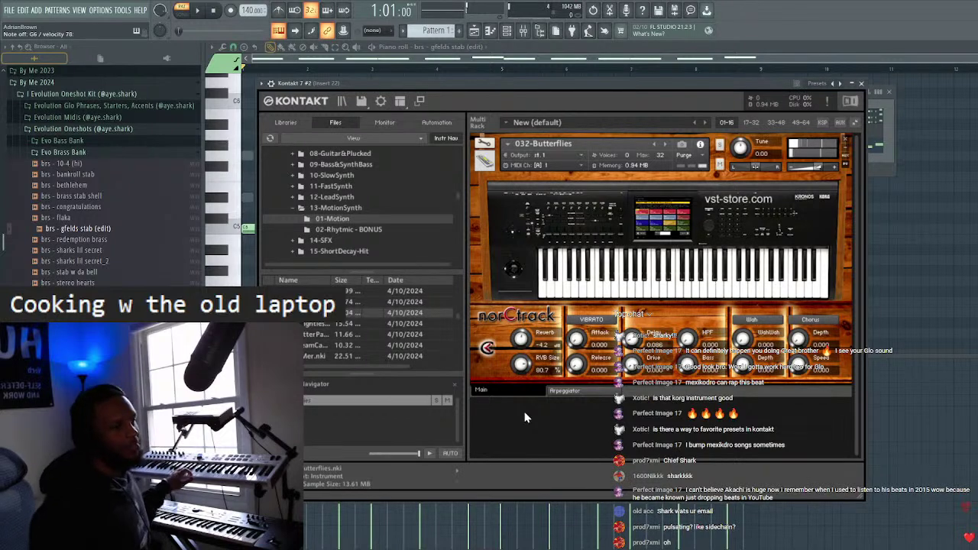
- Start playback and audition the preceding Motion instruments from Dust&Down through SecretChambers and RumbleBreatherPad to BlackHole
{"action": "key", "text": "space"}
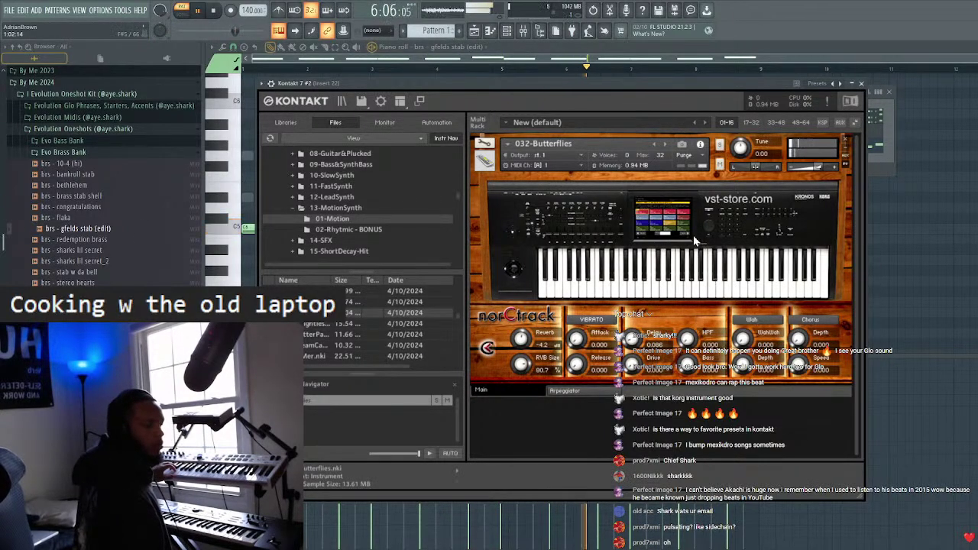
{"action": "left_click", "coordinate": [653, 144]}
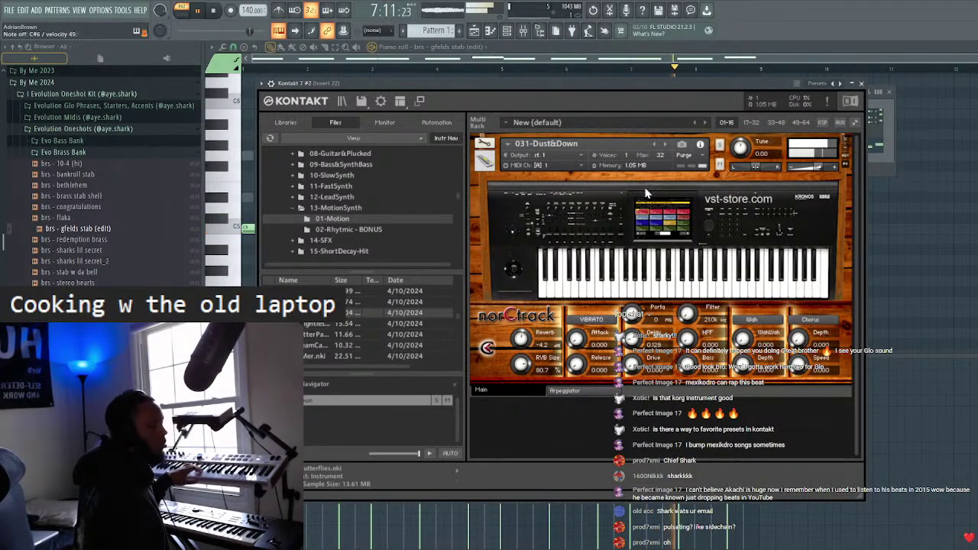
{"action": "left_click", "coordinate": [653, 145]}
{"action": "left_click", "coordinate": [654, 145]}
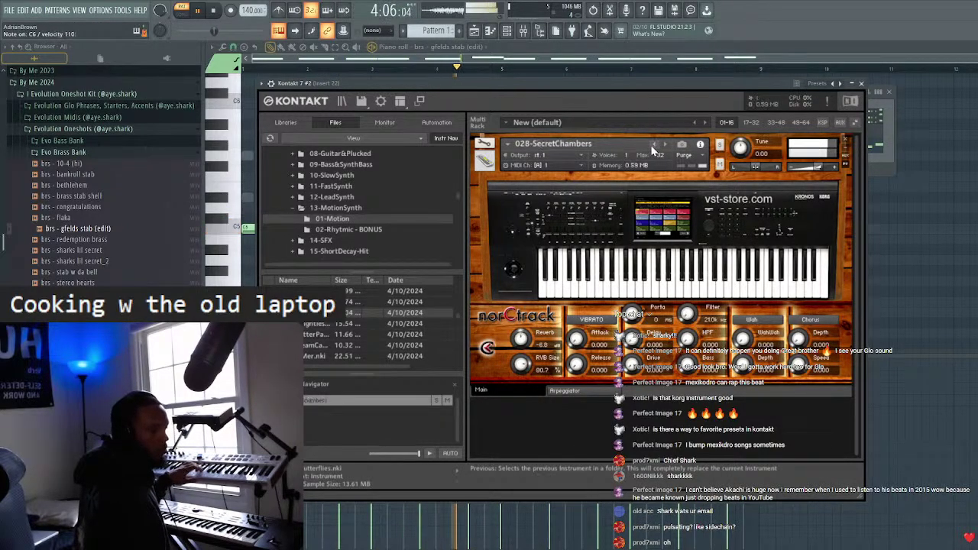
{"action": "left_click", "coordinate": [653, 149]}
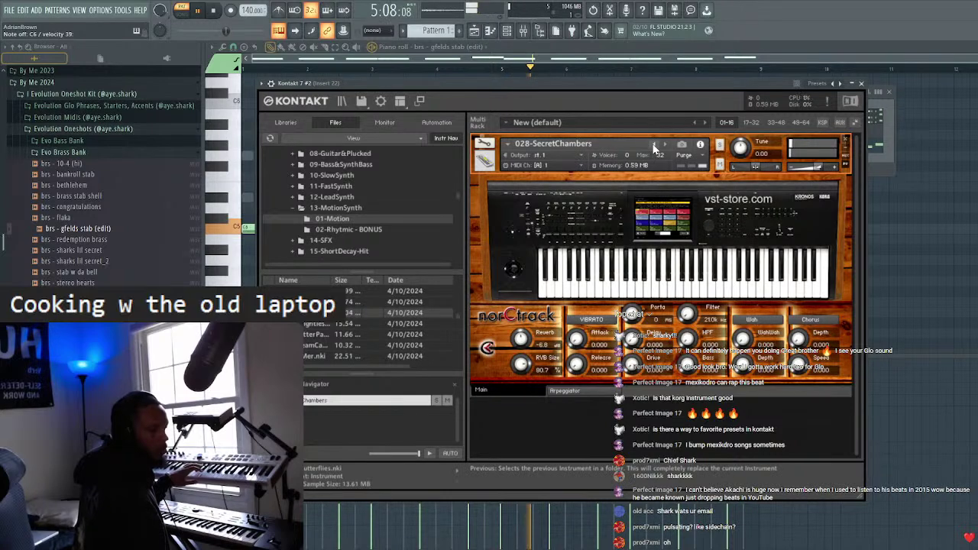
{"action": "left_click", "coordinate": [653, 146]}
{"action": "left_click", "coordinate": [652, 144]}
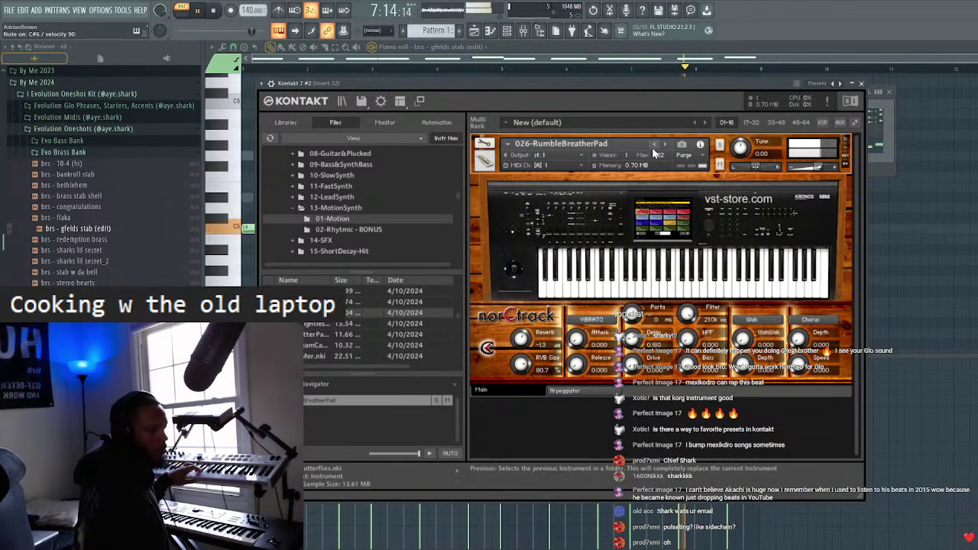
{"action": "left_click", "coordinate": [653, 146]}
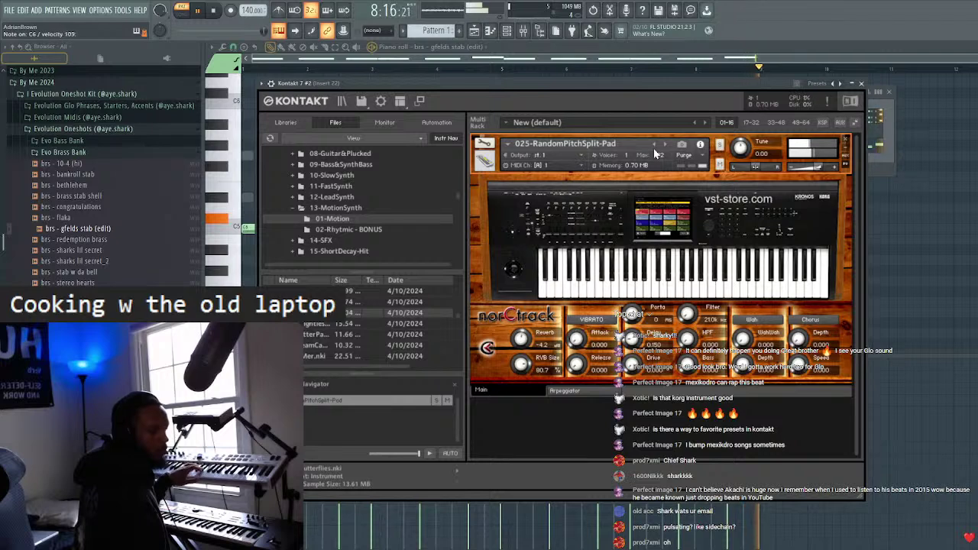
{"action": "left_click", "coordinate": [653, 146]}
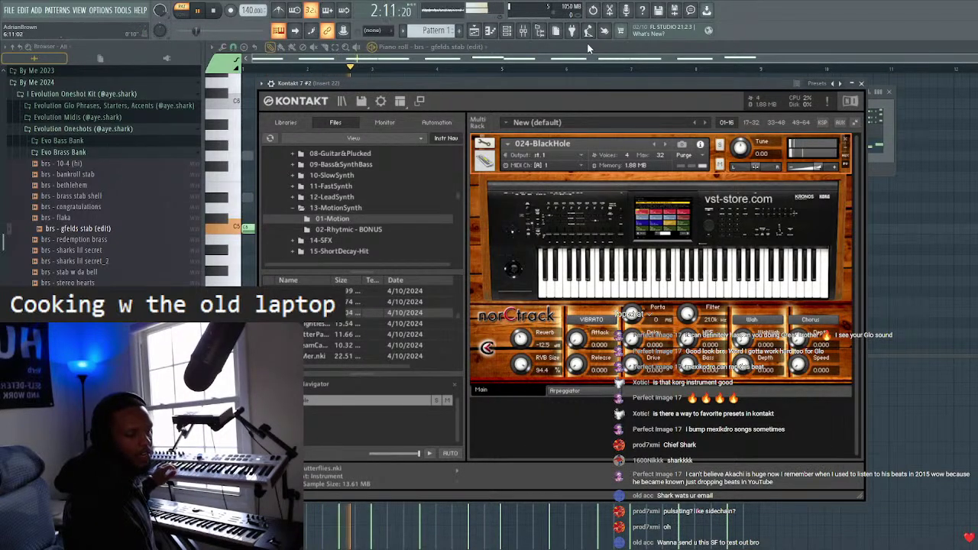
- Audition further preceding Motion instruments from WhirlPad through Lost&FallinG and Dreamthreads to TheGoodFairy'sPad
{"action": "left_click", "coordinate": [653, 143]}
{"action": "left_click", "coordinate": [653, 142]}
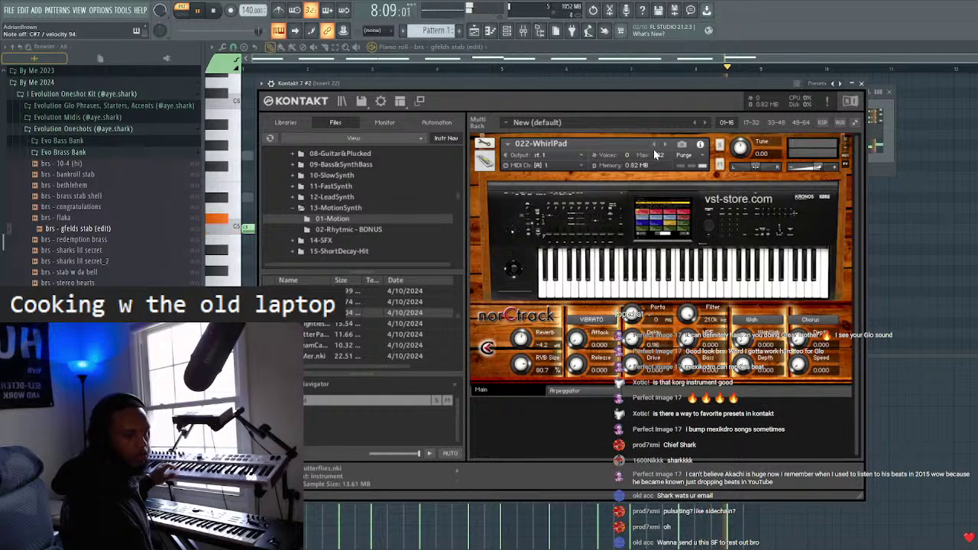
{"action": "left_click", "coordinate": [655, 146]}
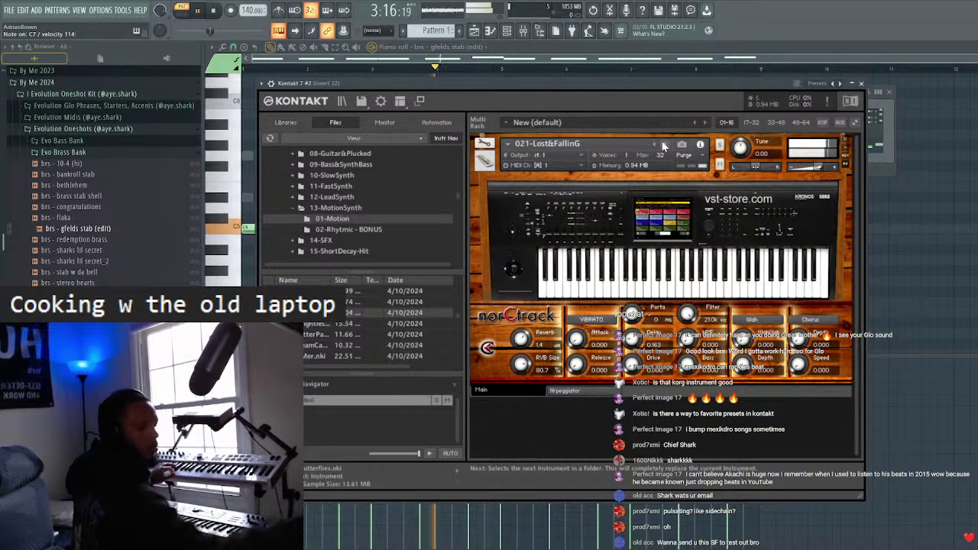
{"action": "left_click", "coordinate": [655, 144]}
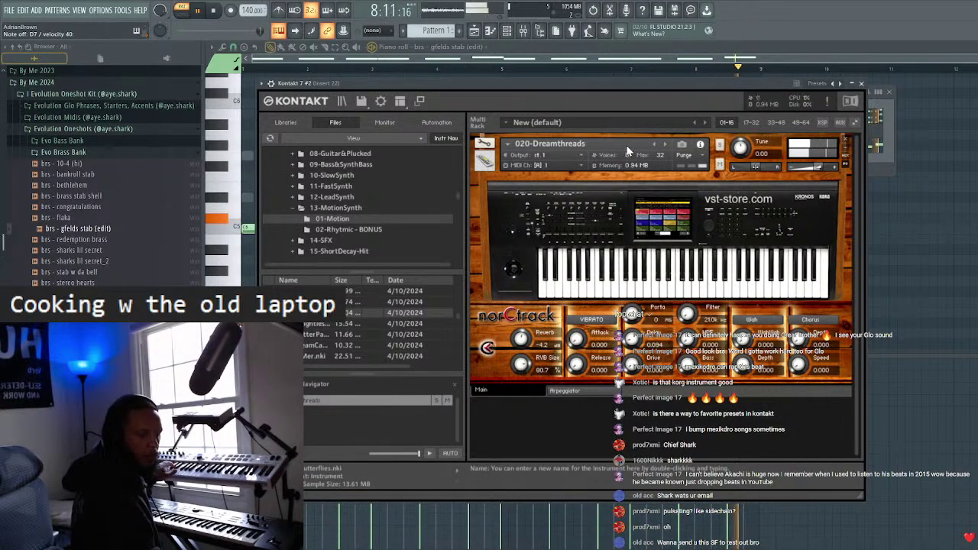
{"action": "left_click", "coordinate": [655, 146]}
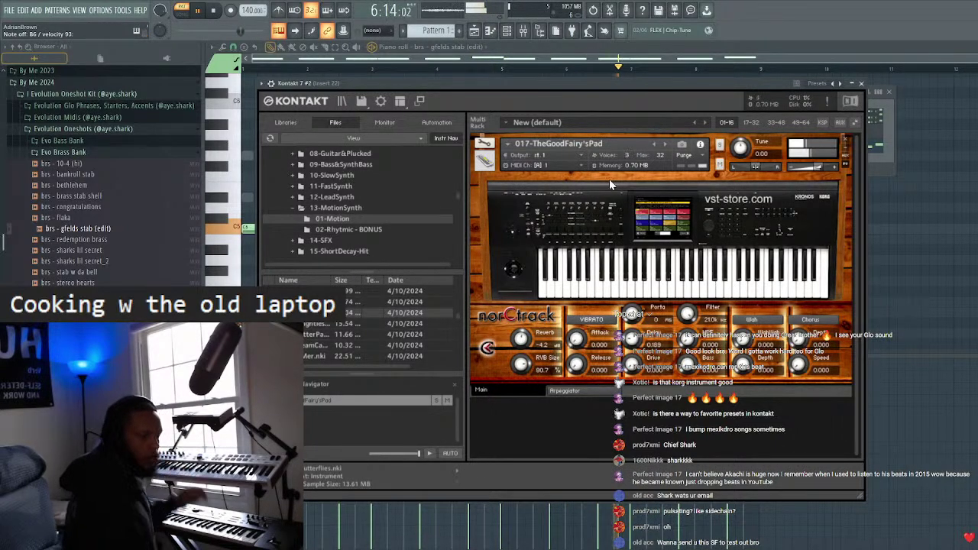
- Replace TheGoodFairy'sPad with the 34-HardRockOrgan instrument from the Organ folder of the Trap Essentials library
{"action": "left_click", "coordinate": [285, 123]}
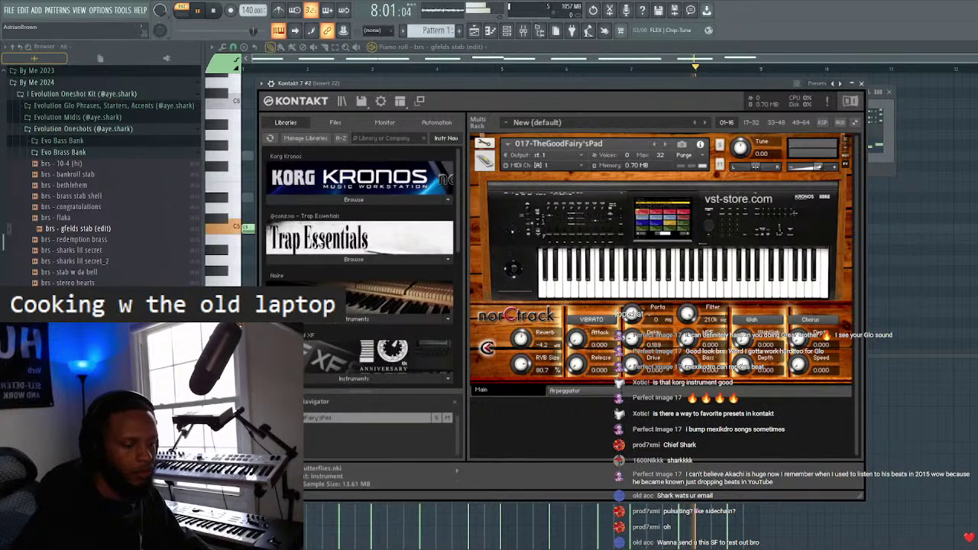
{"action": "left_click", "coordinate": [847, 143]}
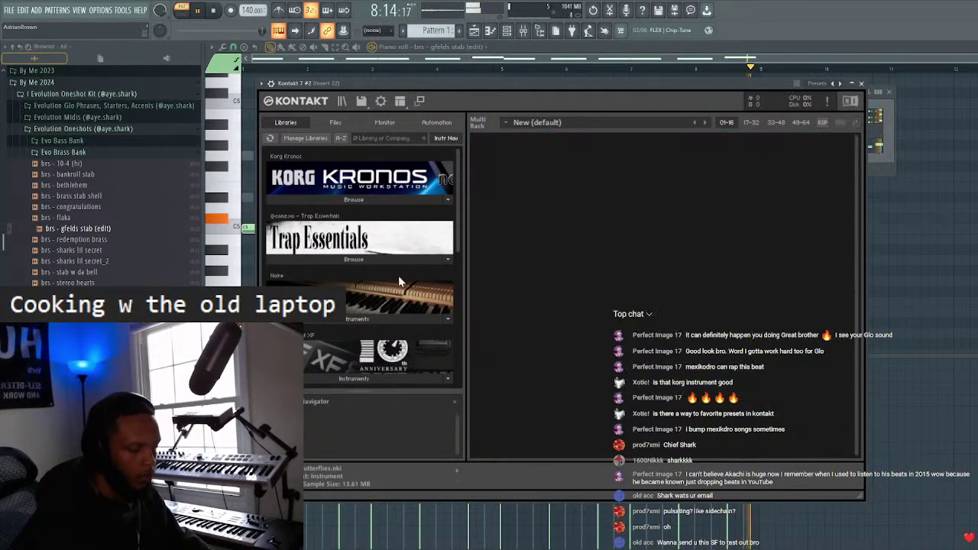
{"action": "left_click", "coordinate": [319, 258]}
{"action": "left_click", "coordinate": [289, 215]}
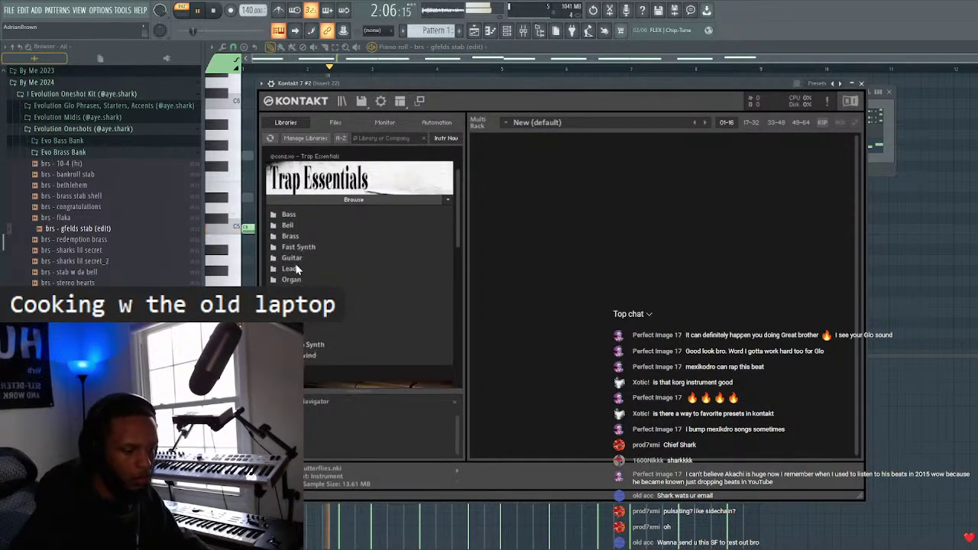
{"action": "left_click", "coordinate": [291, 279]}
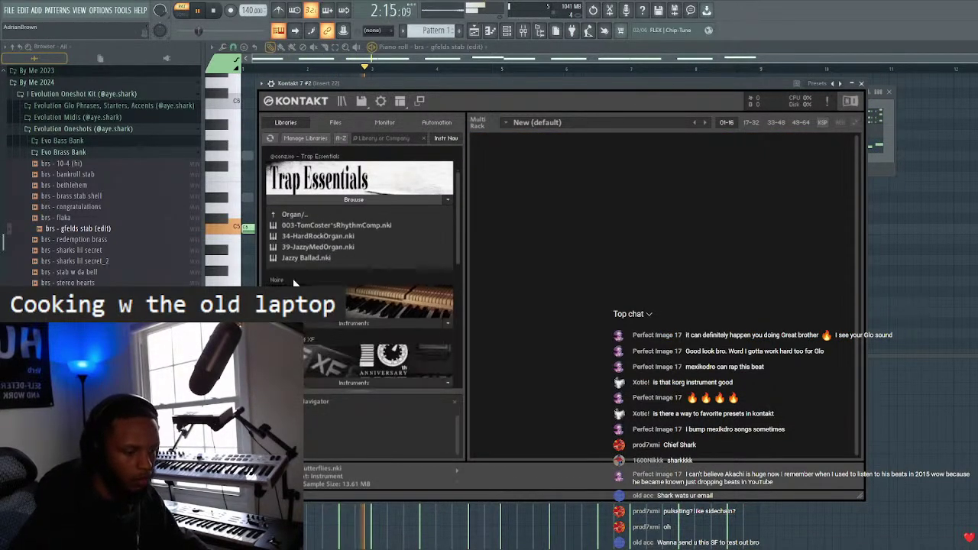
{"action": "double_click", "coordinate": [310, 237]}
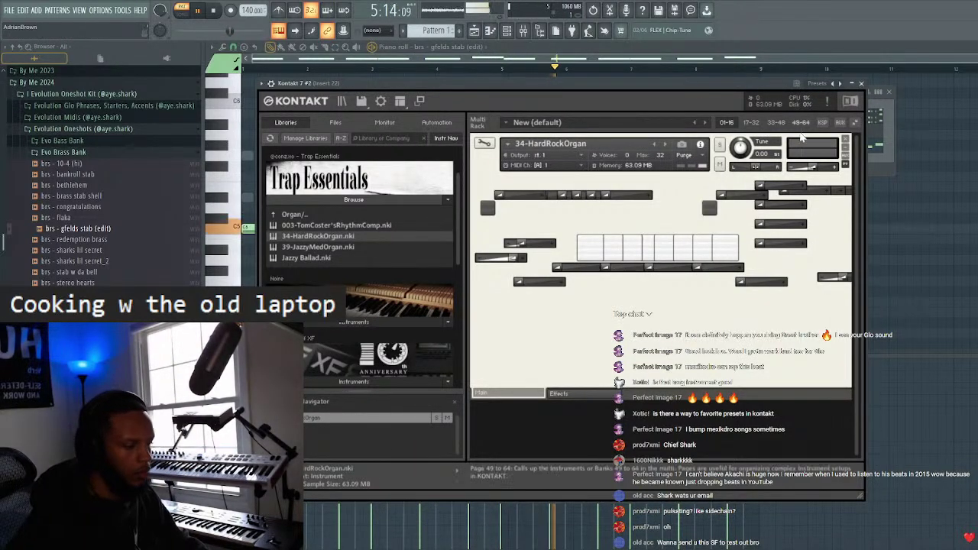
{"action": "left_click", "coordinate": [654, 145]}
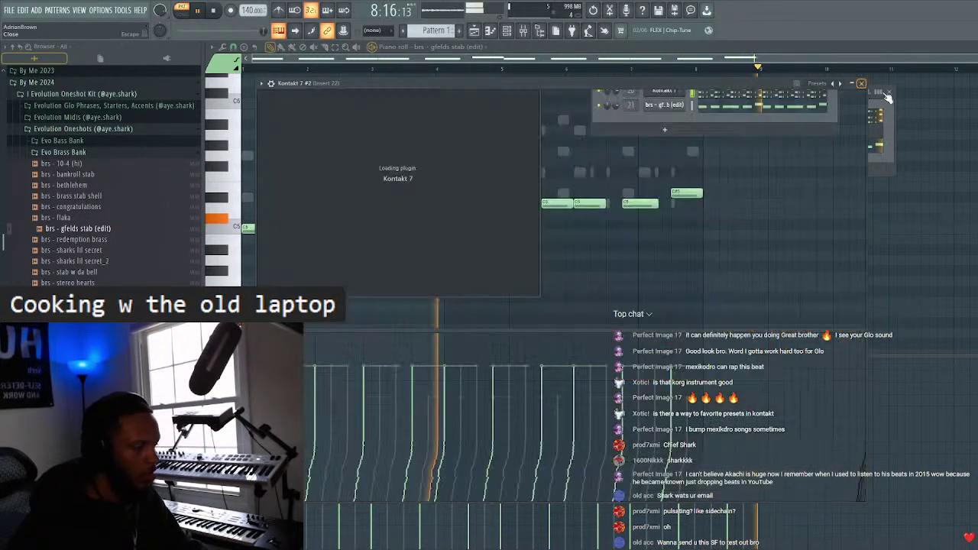
- Close the Kontakt window and channel rack, and switch the piano roll to the Kontakt 7 #2 channel
{"action": "left_click", "coordinate": [860, 84]}
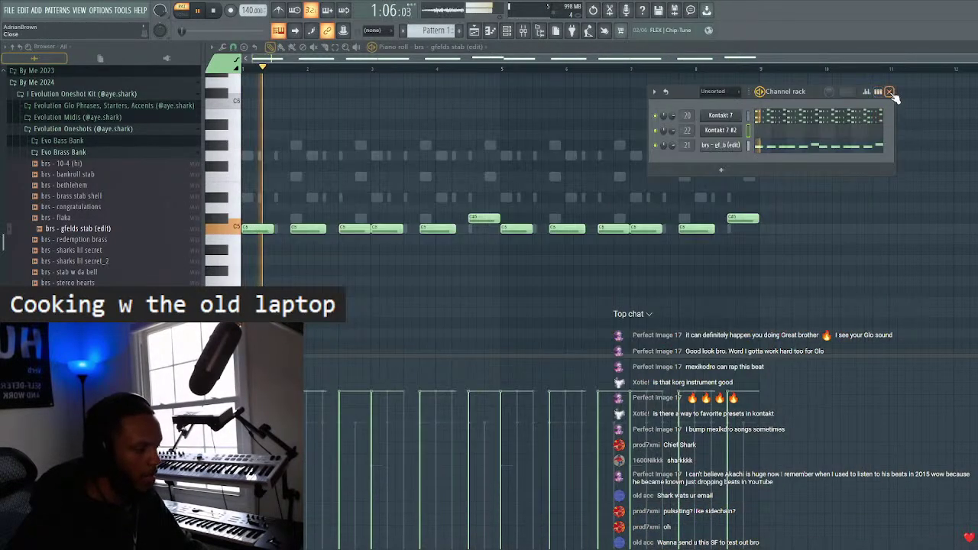
{"action": "left_click", "coordinate": [888, 91]}
{"action": "left_click", "coordinate": [474, 48]}
{"action": "left_click", "coordinate": [447, 74]}
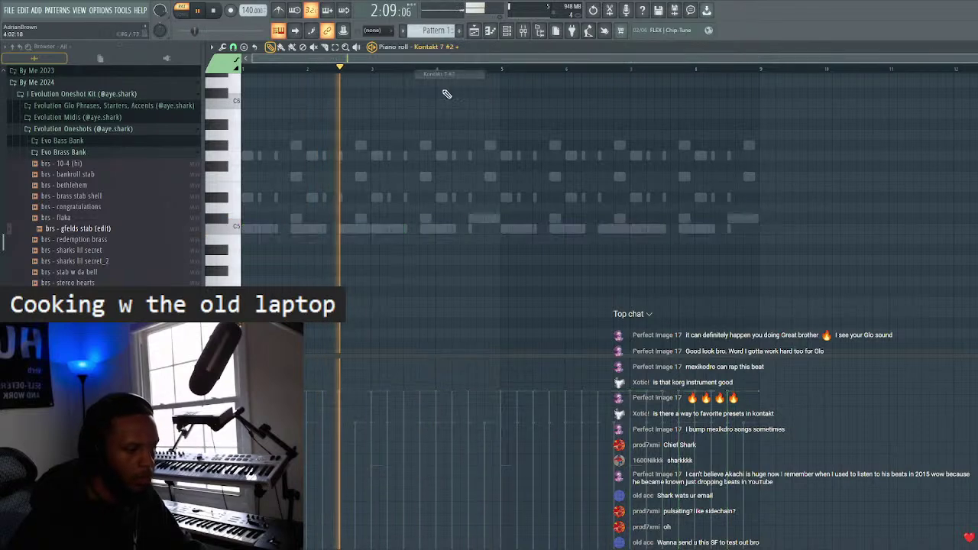
- Copy the short C7 and G6 note pair half a bar onward and repeat the one-bar pattern through bar 8
{"action": "scroll", "coordinate": [233, 176], "scroll_direction": "up", "scroll_amount": 5}
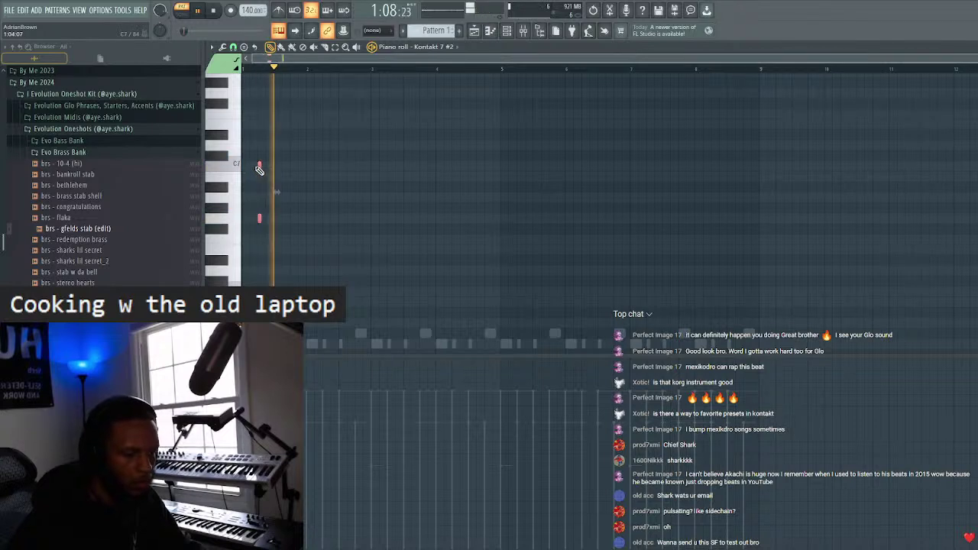
{"action": "left_click_drag", "start_coordinate": [259, 167], "coordinate": [285, 173]}
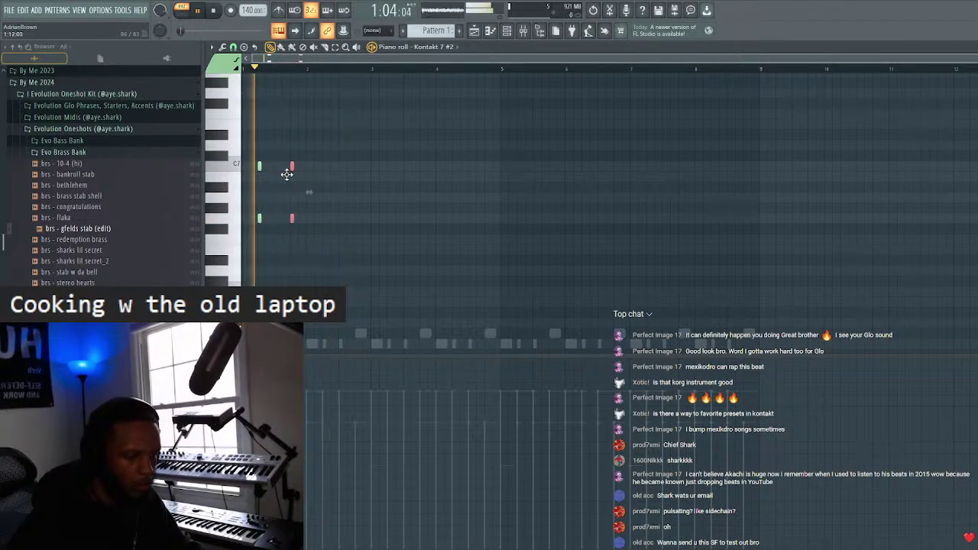
{"action": "key", "text": "ctrl+b"}
{"action": "key", "text": "ctrl+b"}
{"action": "key", "text": "ctrl+b"}
{"action": "key", "text": "ctrl+b"}
{"action": "key", "text": "ctrl+b"}
{"action": "key", "text": "ctrl+b"}
{"action": "key", "text": "ctrl+b"}
{"action": "key", "text": "ctrl+b"}
{"action": "key", "text": "ctrl+b"}
{"action": "key", "text": "ctrl+b"}
{"action": "key", "text": "ctrl+b"}
{"action": "key", "text": "ctrl+b"}
{"action": "key", "text": "ctrl+b"}
{"action": "key", "text": "ctrl+b"}
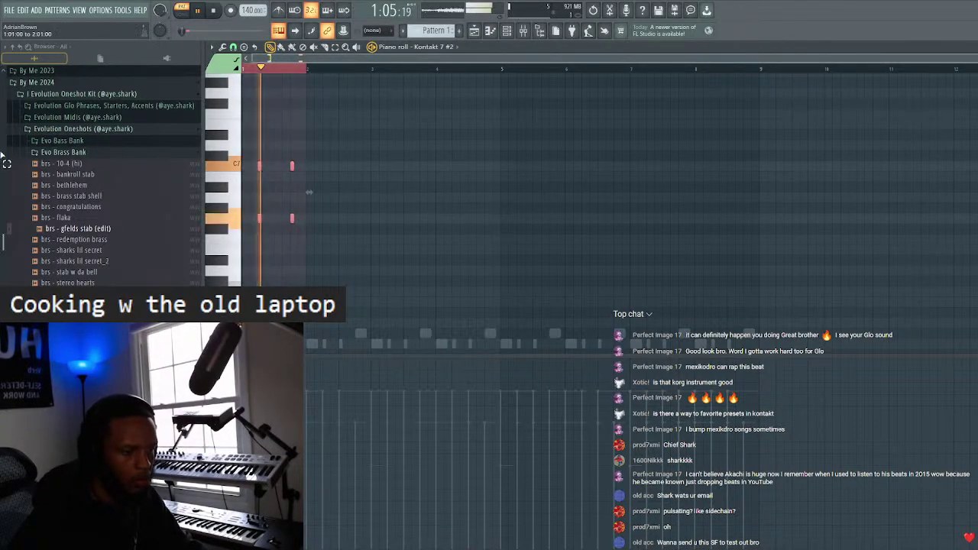
{"action": "key", "text": "ctrl+d"}
{"action": "key", "text": "space"}
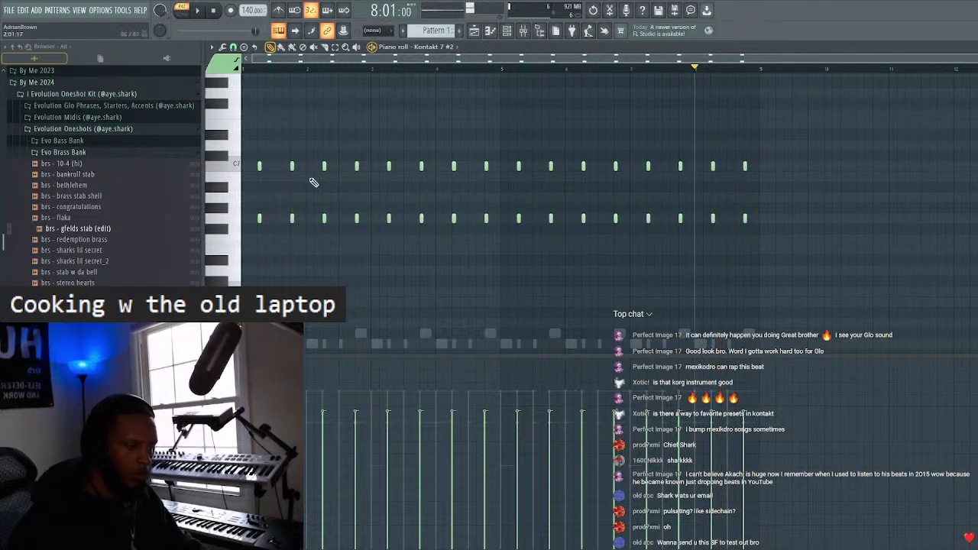
- Copy all the C7 and G6 notes one octave up and select the upper copies
{"action": "left_click_drag", "start_coordinate": [776, 142], "coordinate": [245, 226]}
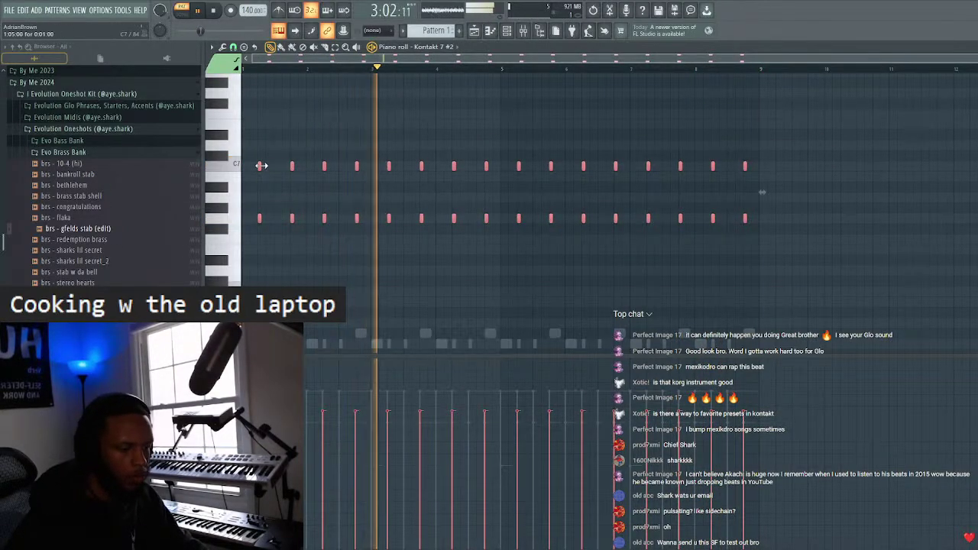
{"action": "left_click_drag", "start_coordinate": [260, 164], "coordinate": [257, 77]}
{"action": "scroll", "coordinate": [332, 160], "scroll_direction": "up", "scroll_amount": 1}
{"action": "left_click_drag", "start_coordinate": [776, 88], "coordinate": [158, 179]}
- Lower the velocities of the selected upper-octave notes with a reduced offset in level scaling
{"action": "key", "text": "alt+x"}
{"action": "left_click_drag", "start_coordinate": [529, 267], "coordinate": [550, 275]}
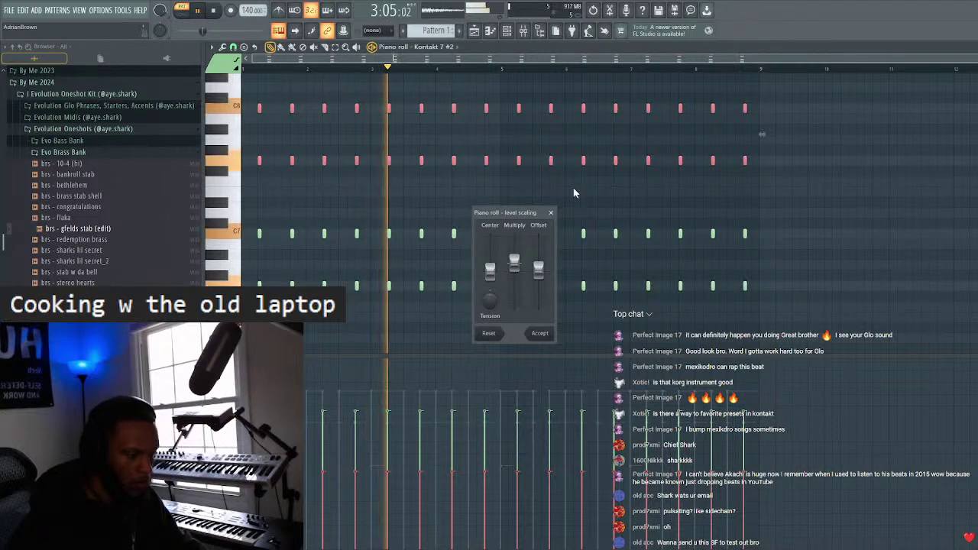
{"action": "left_click", "coordinate": [539, 333]}
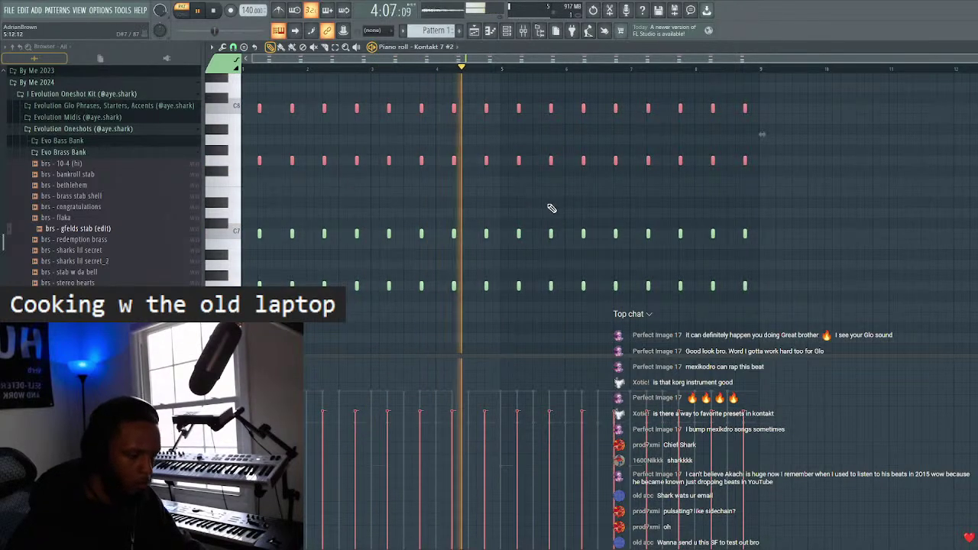
{"action": "key", "text": "alt+x"}
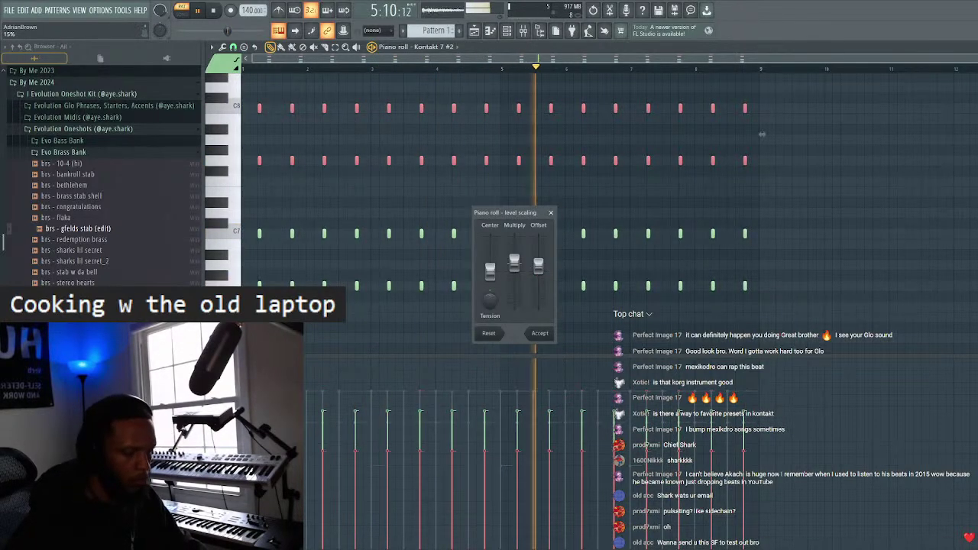
{"action": "left_click", "coordinate": [539, 333]}
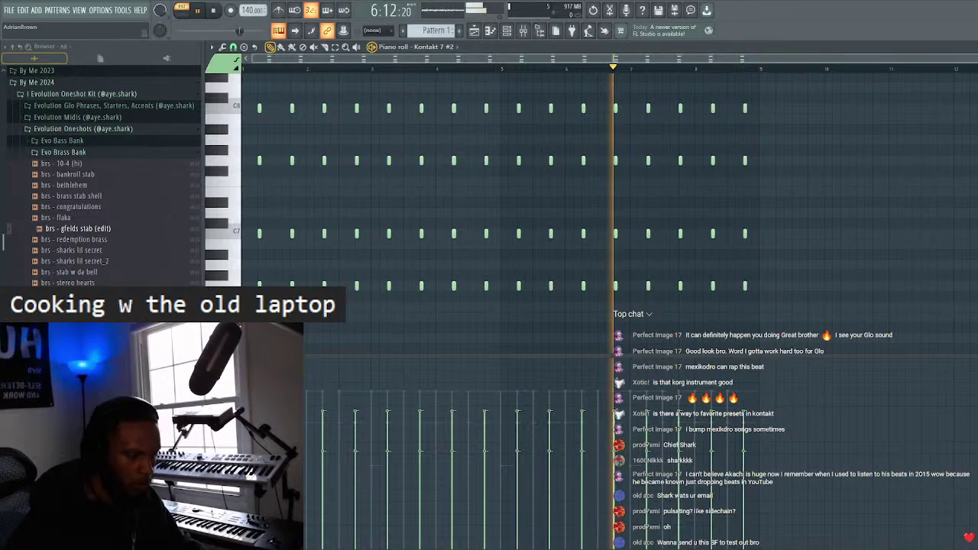
- Add a lower phrase of six-step C#6 notes and short C6 notes below the repeating pattern in bars 1 to 4
{"action": "scroll", "coordinate": [458, 191], "scroll_direction": "down", "scroll_amount": 2}
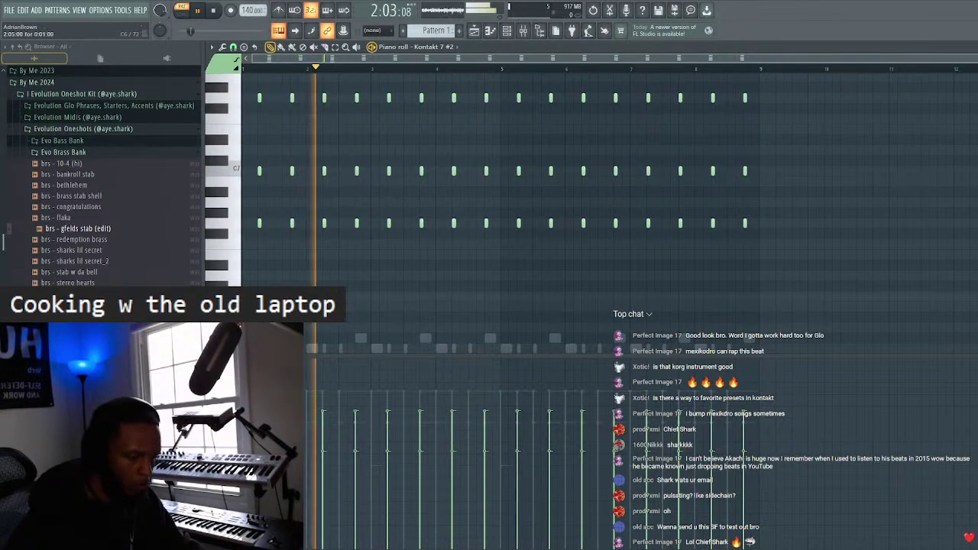
{"action": "key", "text": "space"}
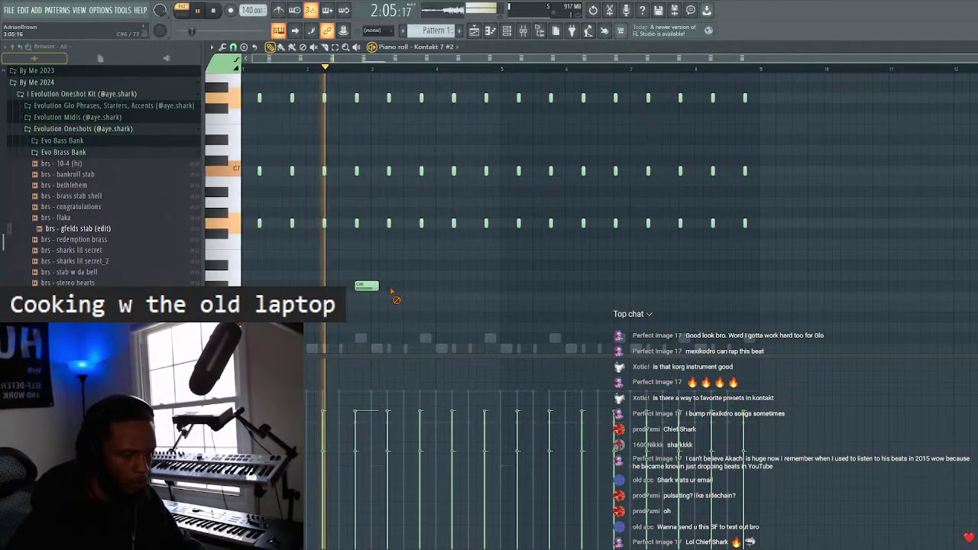
{"action": "left_click_drag", "start_coordinate": [244, 321], "coordinate": [498, 286]}
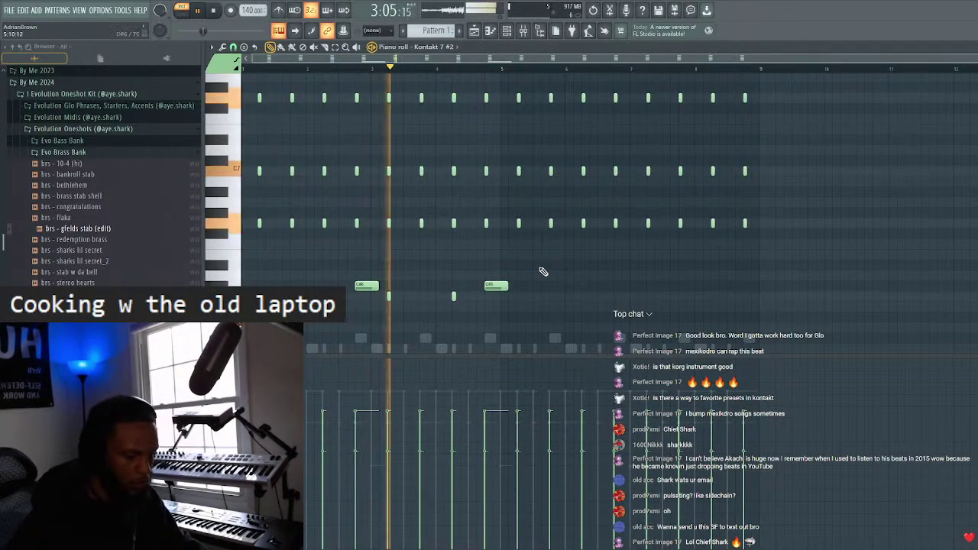
- Duplicate the low C#6 and C6 phrase into bars 5 to 8 and delete the surplus C#6 note at bar 9
{"action": "left_click_drag", "start_coordinate": [524, 286], "coordinate": [252, 306]}
{"action": "key", "text": "ctrl+b"}
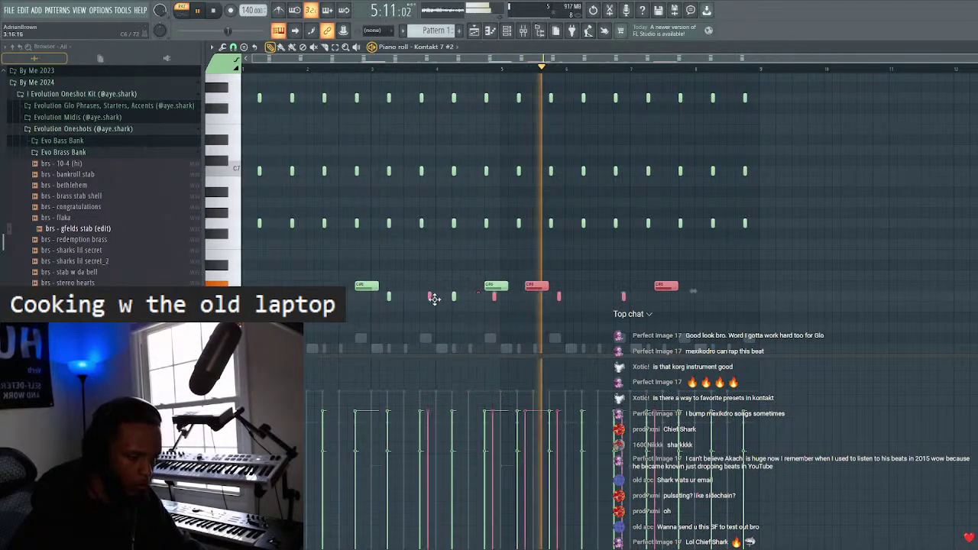
{"action": "left_click_drag", "start_coordinate": [523, 297], "coordinate": [535, 297]}
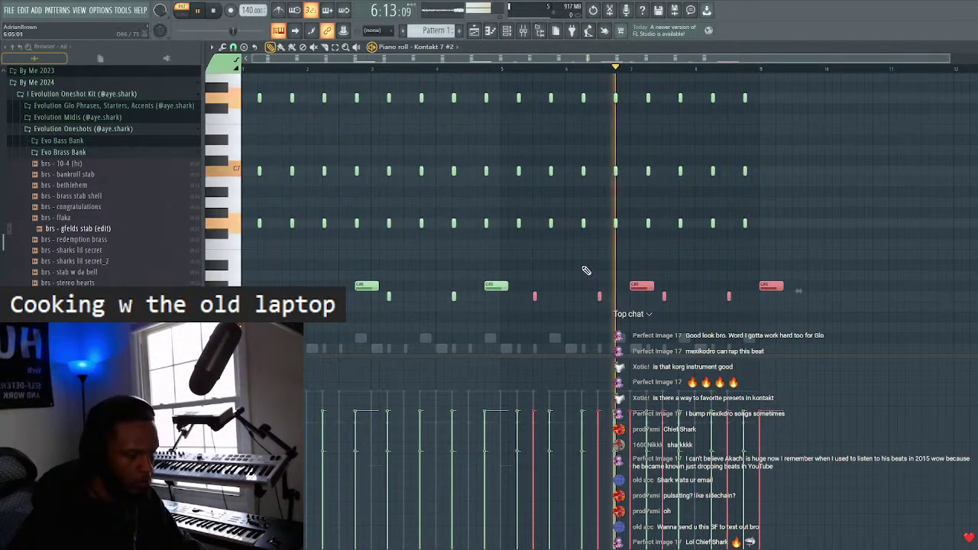
{"action": "mouse_move", "coordinate": [532, 297]}
{"action": "left_mouse_down"}
{"action": "mouse_move", "coordinate": [518, 299]}
{"action": "mouse_move", "coordinate": [534, 303]}
{"action": "left_mouse_up"}
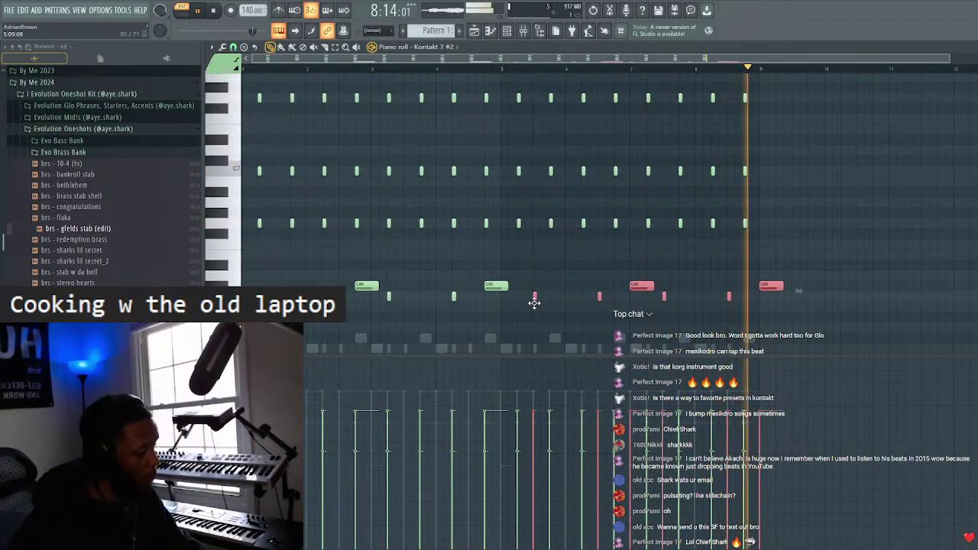
{"action": "right_click", "coordinate": [776, 284]}
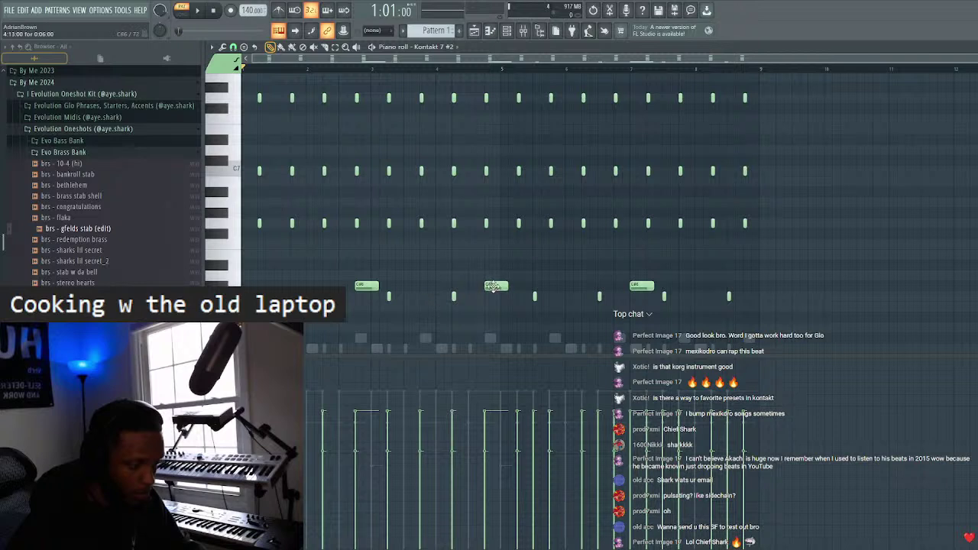
- Realign the low phrase so the C#6 notes start on bars 1, 3, 5 and 7, and play the pattern
{"action": "left_click_drag", "start_coordinate": [477, 260], "coordinate": [240, 335]}
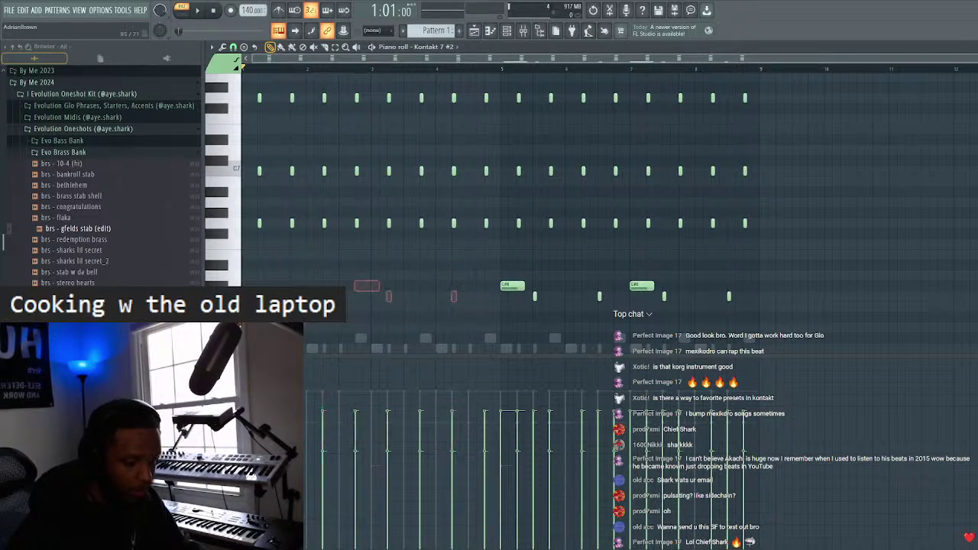
{"action": "key", "text": "ctrl+z"}
{"action": "key", "text": "space"}
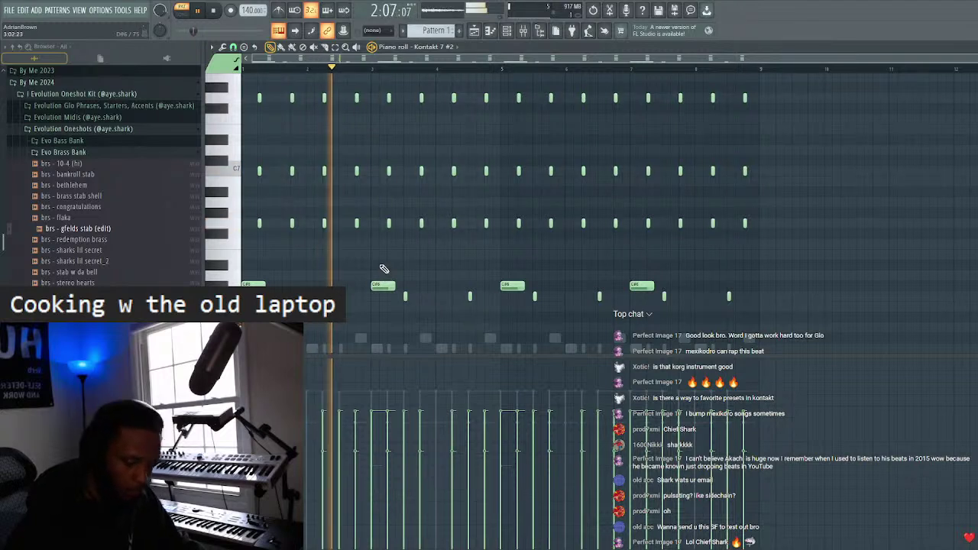
- Try doubling the low C#6 and C6 notes one octave up, and delete the copies
{"action": "key", "text": "ctrl+a"}
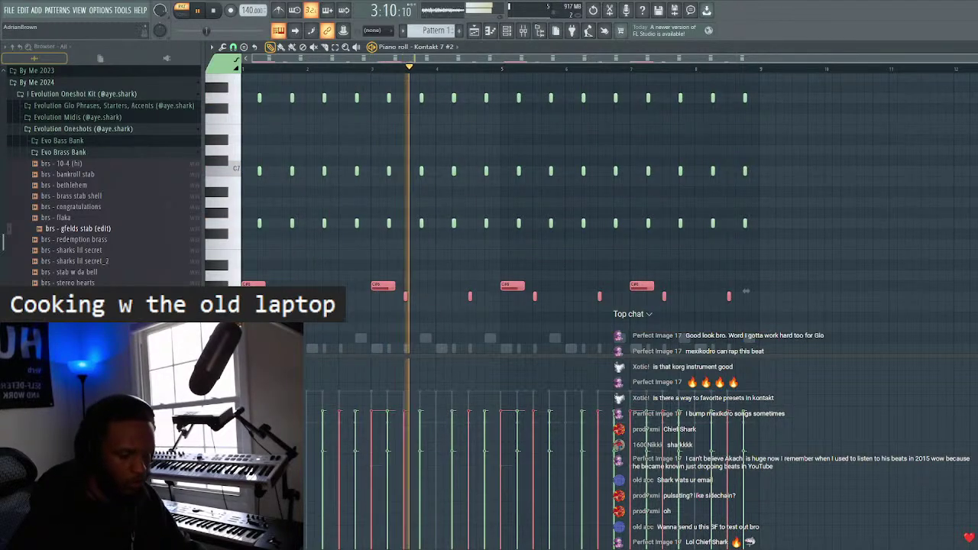
{"action": "key", "text": "ctrl+v"}
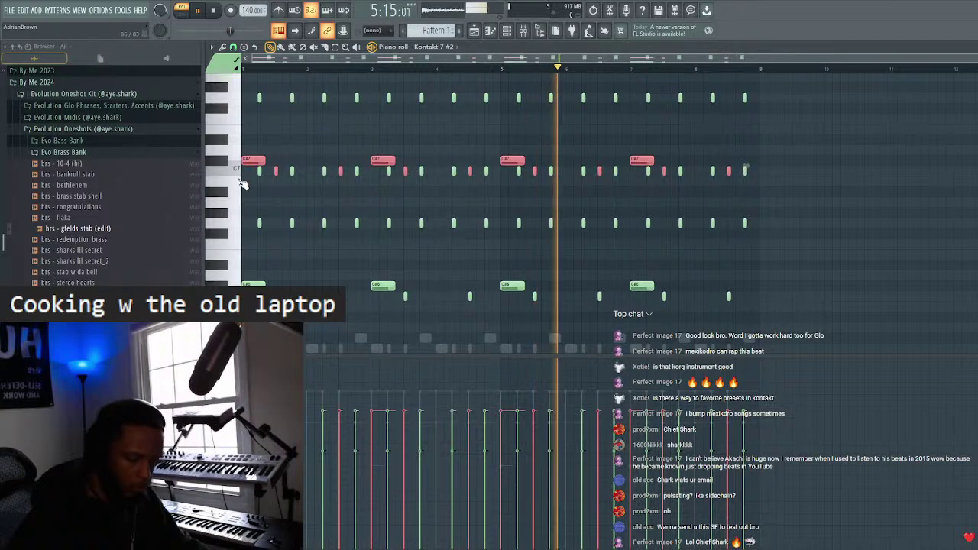
{"action": "key", "text": "Delete"}
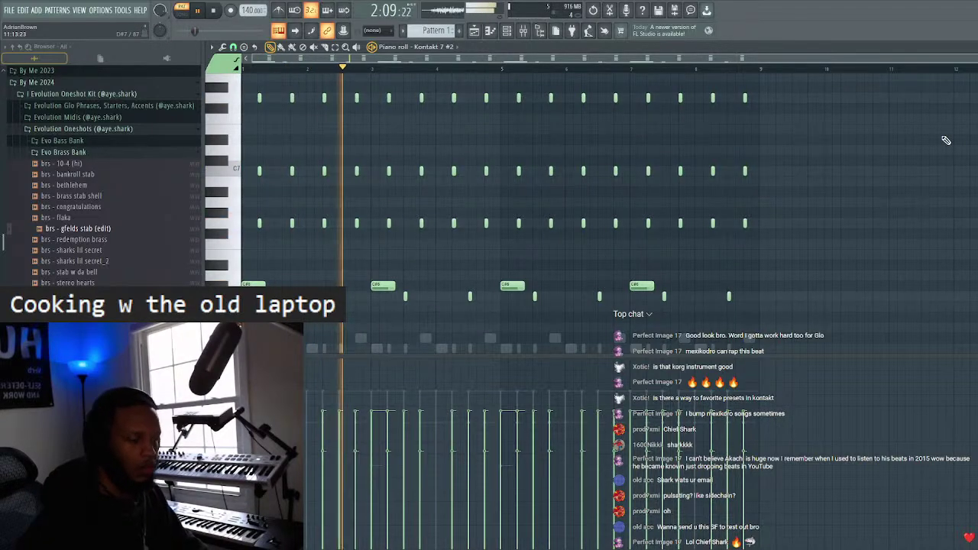
- Delete the whole top row of C8 notes from the Kontakt 7 #2 pattern
{"action": "scroll", "coordinate": [873, 214], "scroll_direction": "up", "scroll_amount": 2}
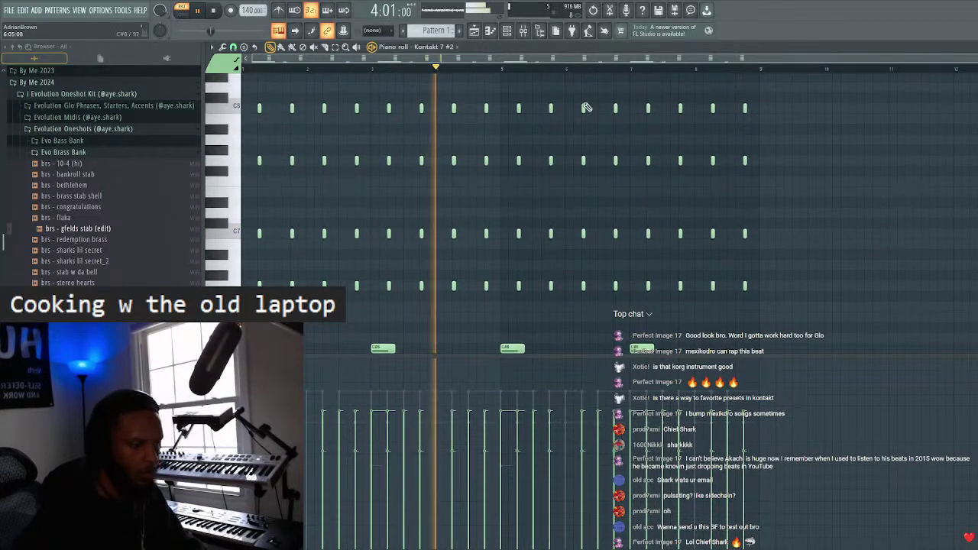
{"action": "left_click", "coordinate": [523, 31]}
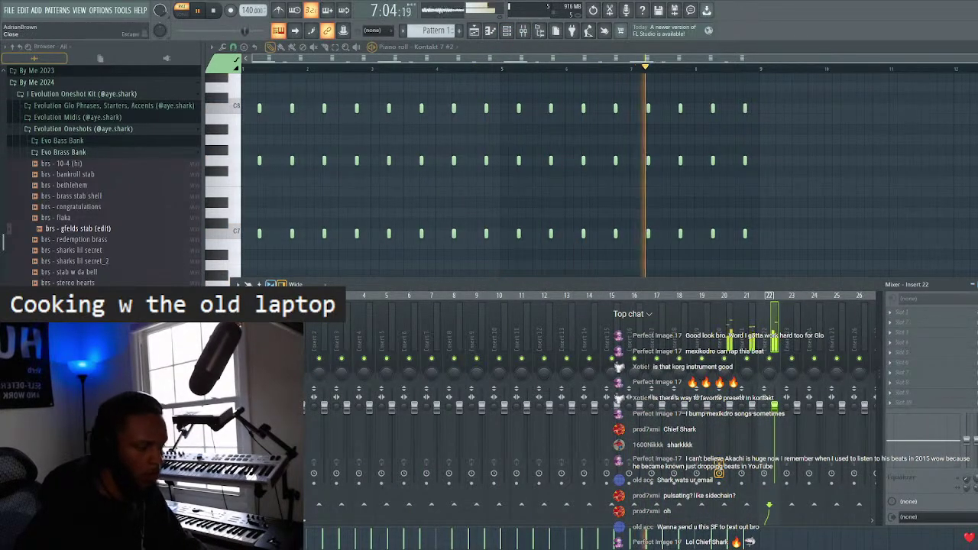
{"action": "left_click", "coordinate": [971, 284]}
{"action": "scroll", "coordinate": [830, 192], "scroll_direction": "up", "scroll_amount": 1}
{"action": "left_click_drag", "start_coordinate": [796, 94], "coordinate": [65, 190]}
{"action": "left_click_drag", "start_coordinate": [793, 126], "coordinate": [158, 147]}
{"action": "key", "text": "Delete"}
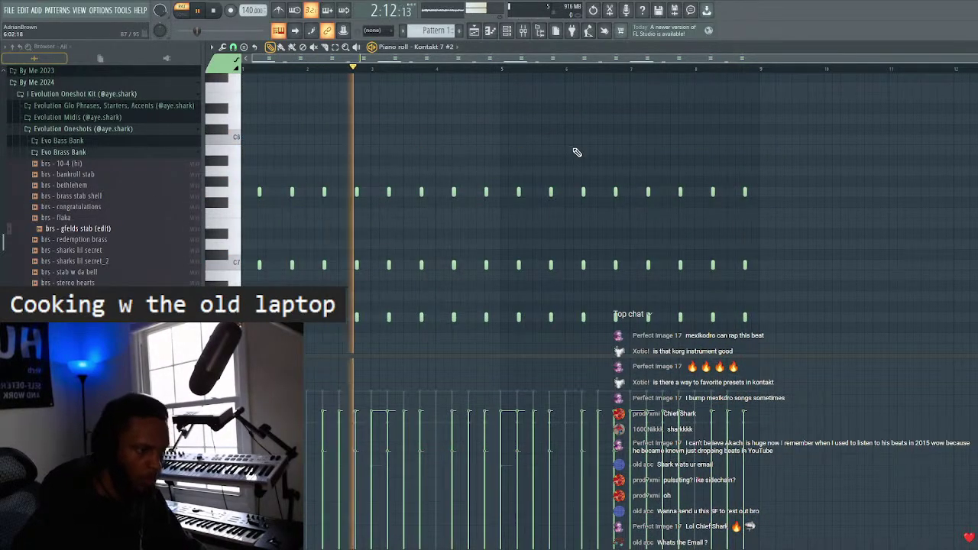
- Try raising the last G7 and C7 notes of bars 4 and 8 by one semitone
{"action": "key", "text": "F9"}
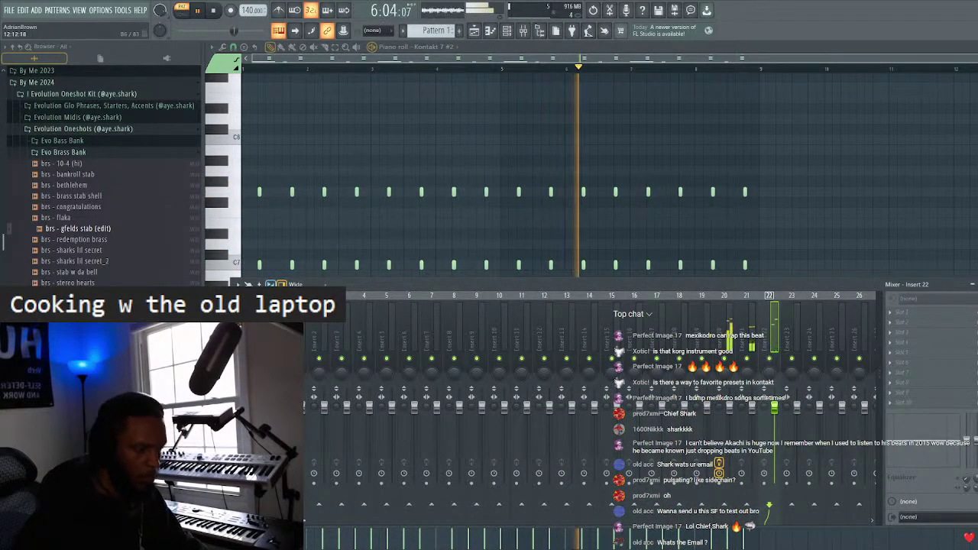
{"action": "key", "text": "F9"}
{"action": "scroll", "coordinate": [766, 159], "scroll_direction": "down", "scroll_amount": 2}
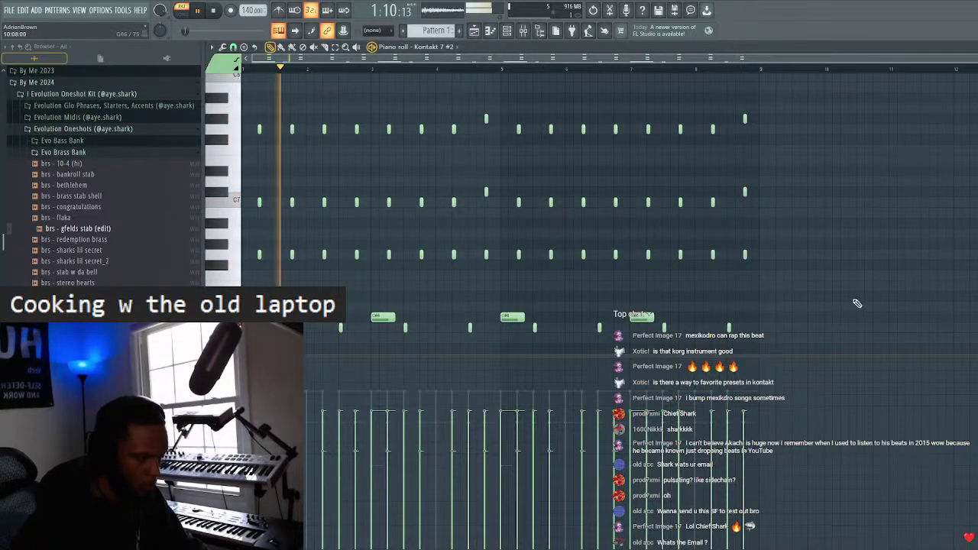
{"action": "scroll", "coordinate": [857, 305], "scroll_direction": "down", "scroll_amount": 2}
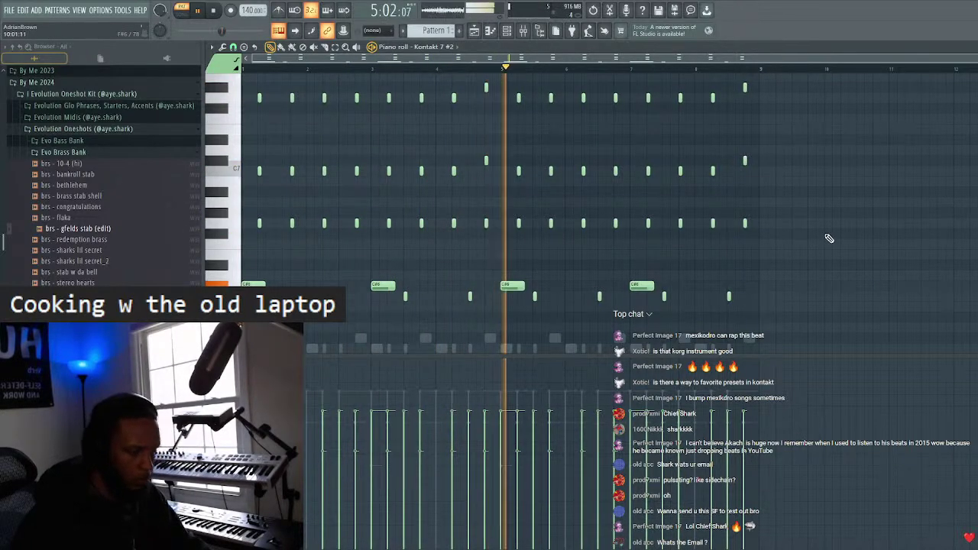
- Move the raised notes at the end of bars 4 and 8 back down one semitone to C7 and G7
{"action": "scroll", "coordinate": [581, 191], "scroll_direction": "up", "scroll_amount": 4}
{"action": "left_click_drag", "start_coordinate": [790, 212], "coordinate": [466, 222]}
{"action": "key", "text": "Down"}
{"action": "key", "text": "ctrl+d"}
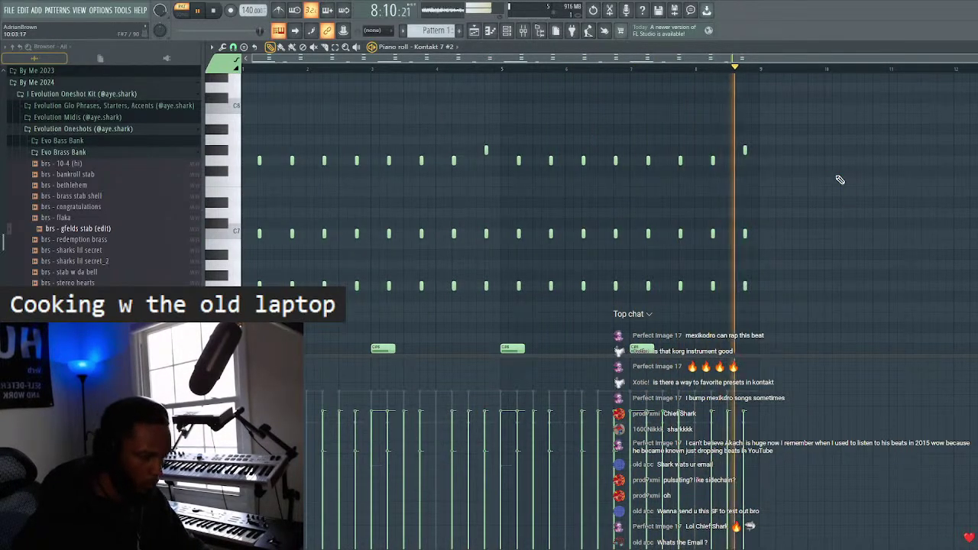
{"action": "left_click_drag", "start_coordinate": [819, 132], "coordinate": [454, 155]}
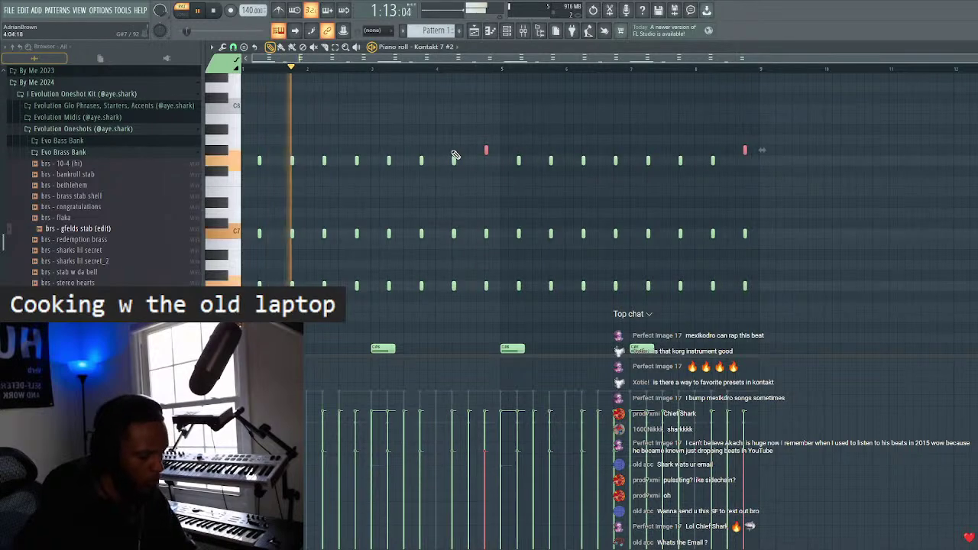
{"action": "key", "text": "ctrl+d"}
{"action": "scroll", "coordinate": [563, 130], "scroll_direction": "down", "scroll_amount": 2}
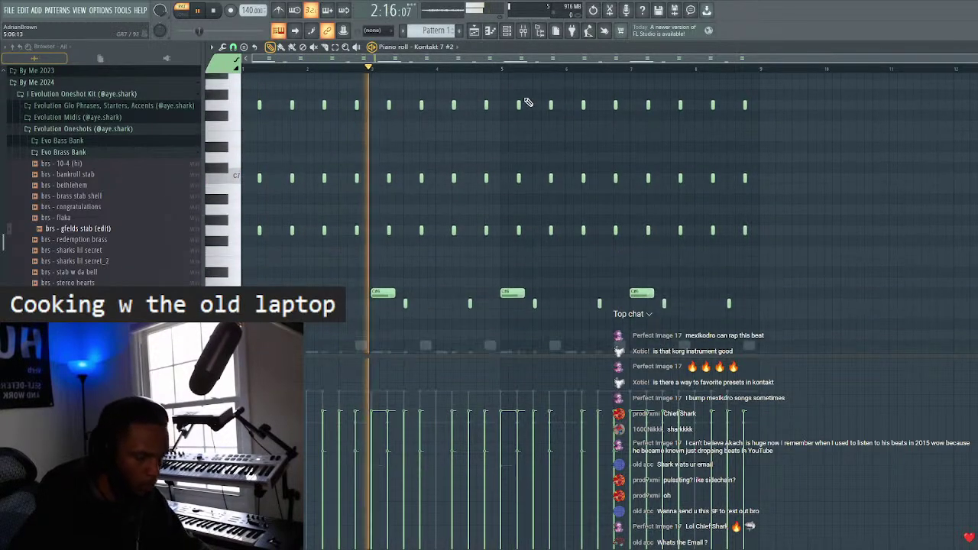
- Load the Ambience reverb on mixer insert 22, move it to the last effect slot and close its window
{"action": "key", "text": "F6"}
{"action": "key", "text": "F9"}
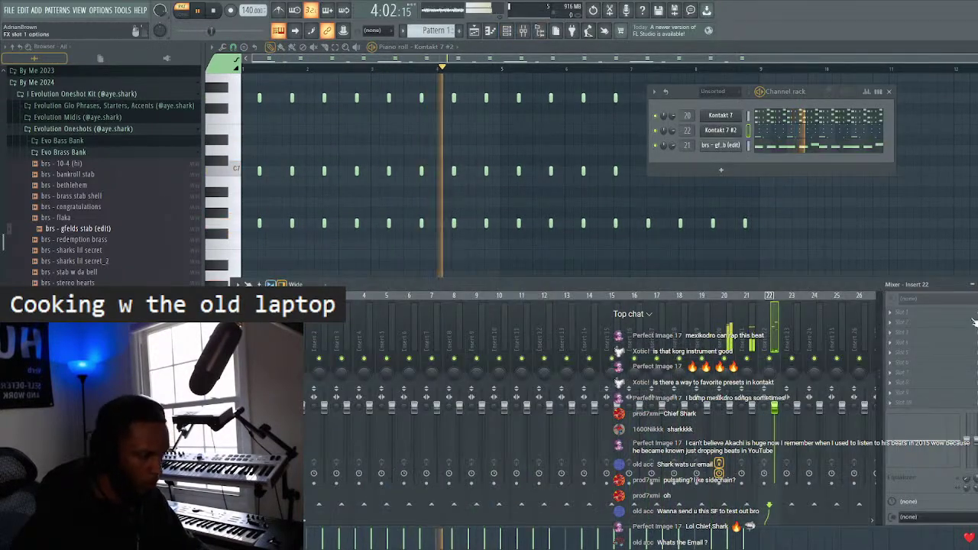
{"action": "left_click", "coordinate": [892, 331]}
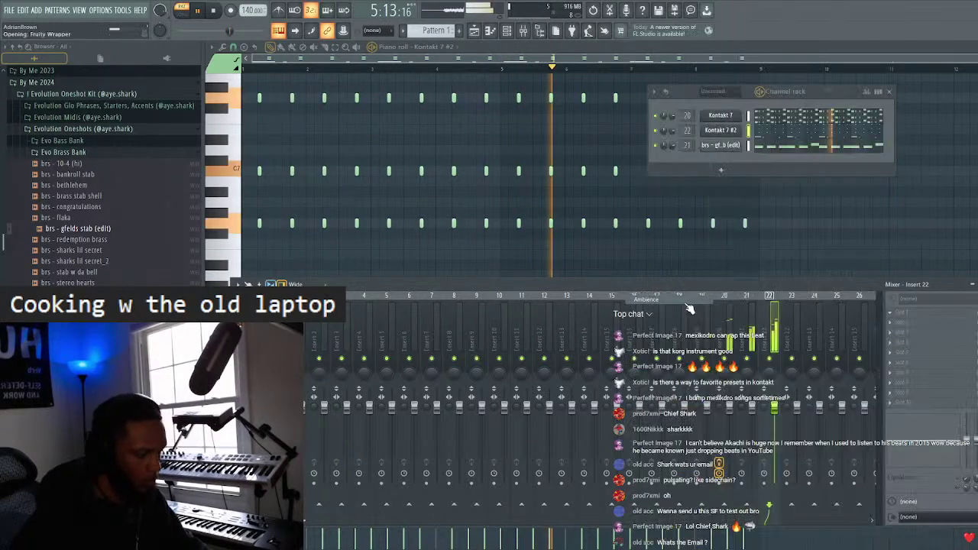
{"action": "left_click", "coordinate": [645, 300]}
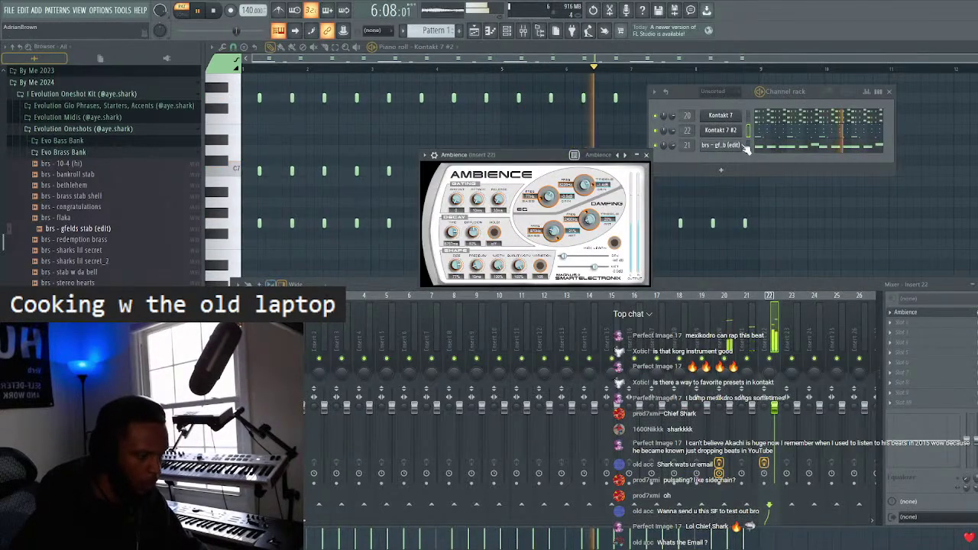
{"action": "left_click_drag", "start_coordinate": [906, 312], "coordinate": [906, 331]}
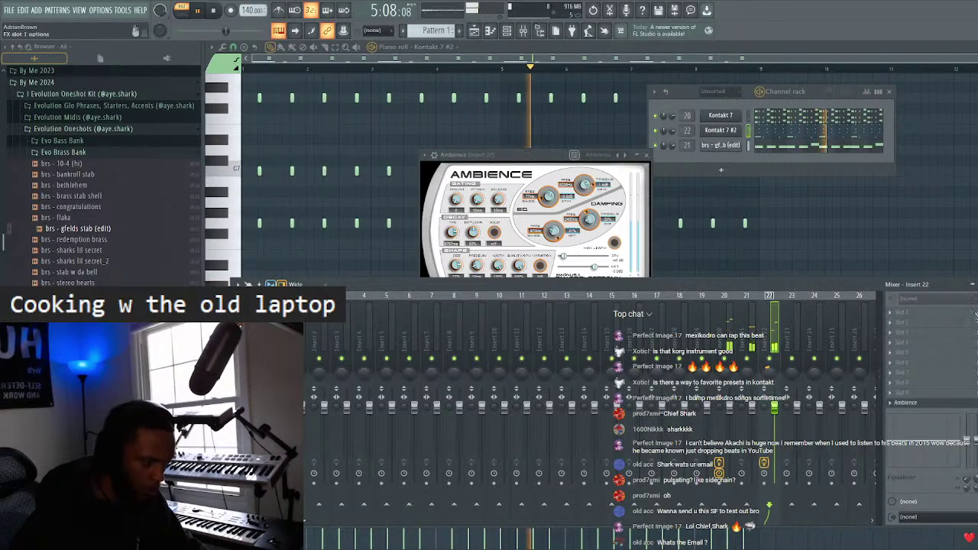
{"action": "key", "text": "F9"}
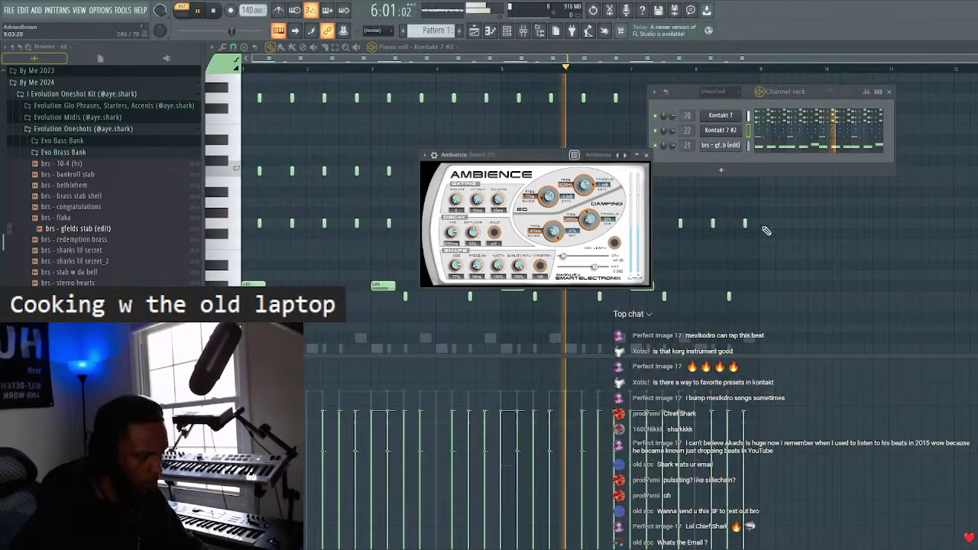
{"action": "left_click", "coordinate": [646, 153]}
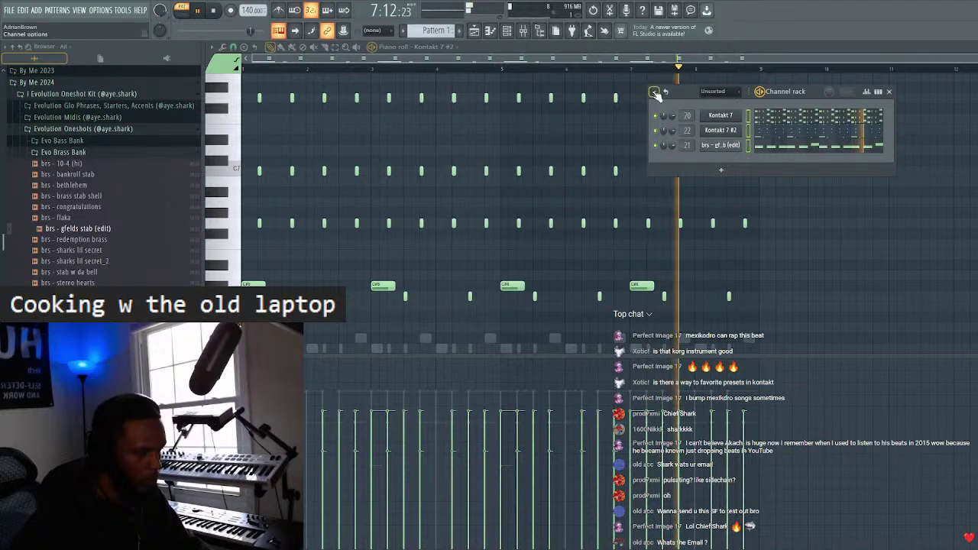
- Transpose the notes of all three channels up by three semitones
{"action": "right_click", "coordinate": [697, 130]}
{"action": "left_click", "coordinate": [687, 209]}
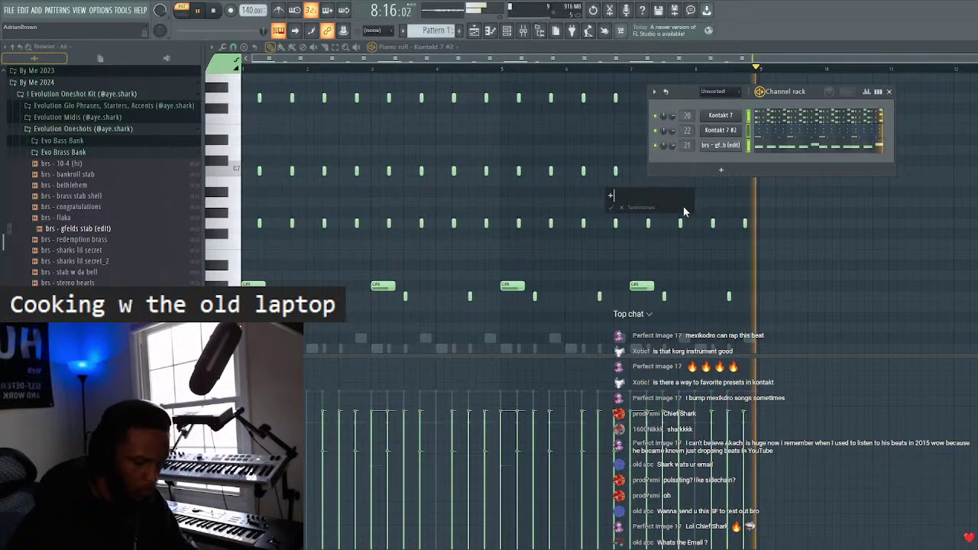
{"action": "key", "text": "Escape"}
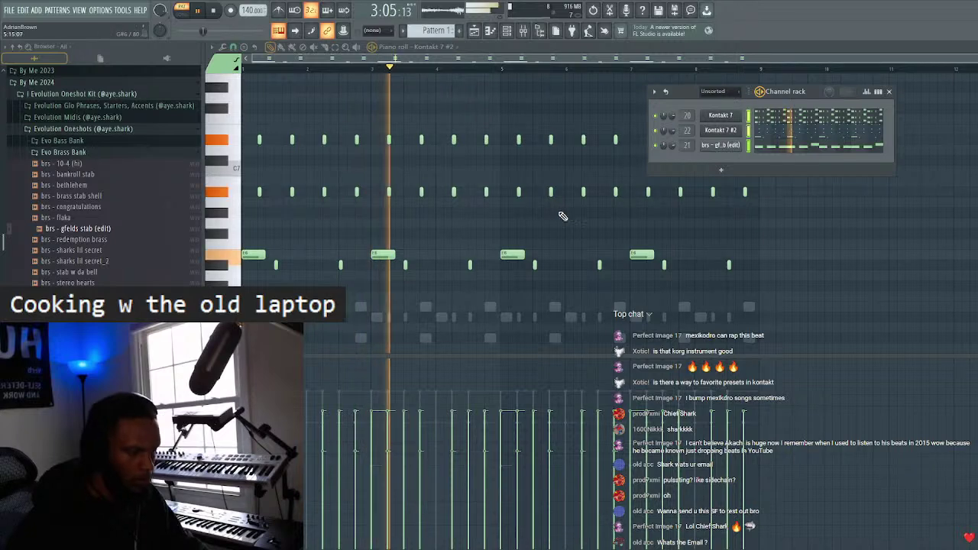
- Add a third Kontakt 7 instrument channel to the channel rack
{"action": "left_click", "coordinate": [889, 92]}
{"action": "scroll", "coordinate": [519, 115], "scroll_direction": "up", "scroll_amount": 2}
{"action": "left_click", "coordinate": [502, 30]}
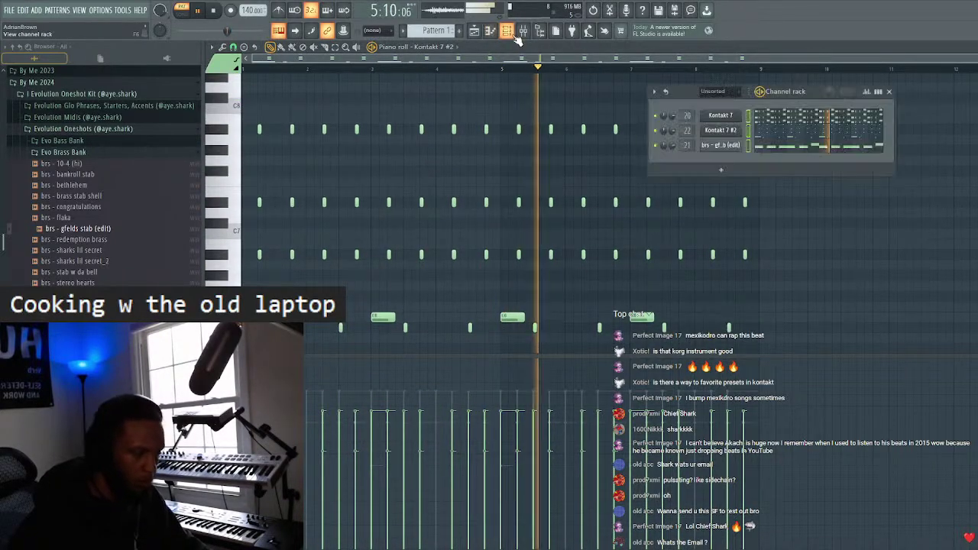
{"action": "left_click", "coordinate": [721, 169]}
{"action": "left_click", "coordinate": [744, 184]}
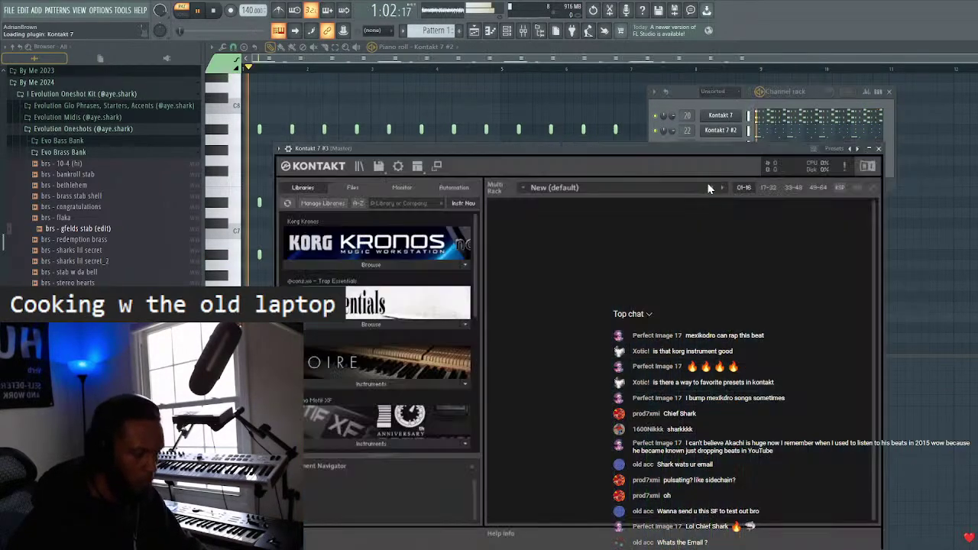
- Load C7 Grand Piano from the Trap Essentials piano instruments into the third Kontakt 7, then close its window and the channel rack
{"action": "left_click", "coordinate": [386, 325]}
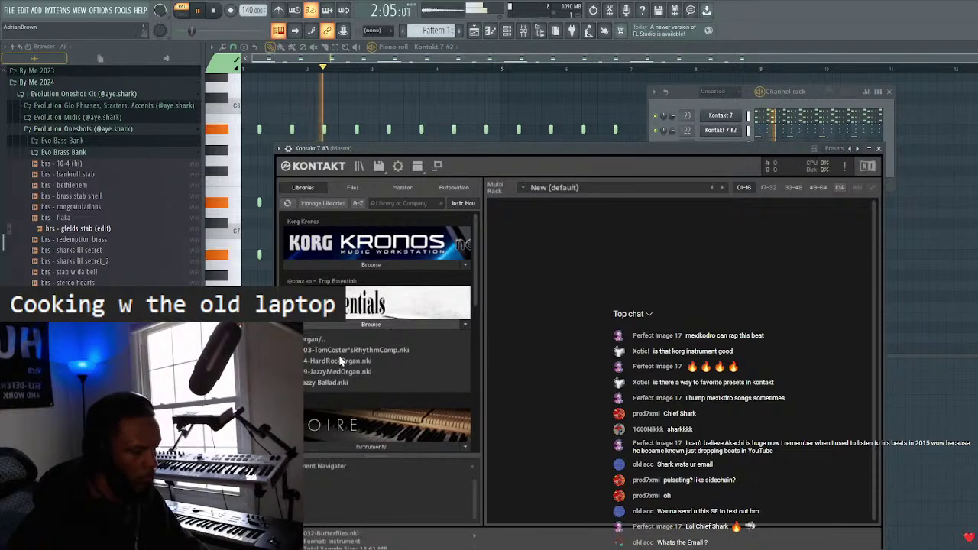
{"action": "left_click", "coordinate": [306, 340]}
{"action": "scroll", "coordinate": [320, 336], "scroll_direction": "down", "scroll_amount": 3}
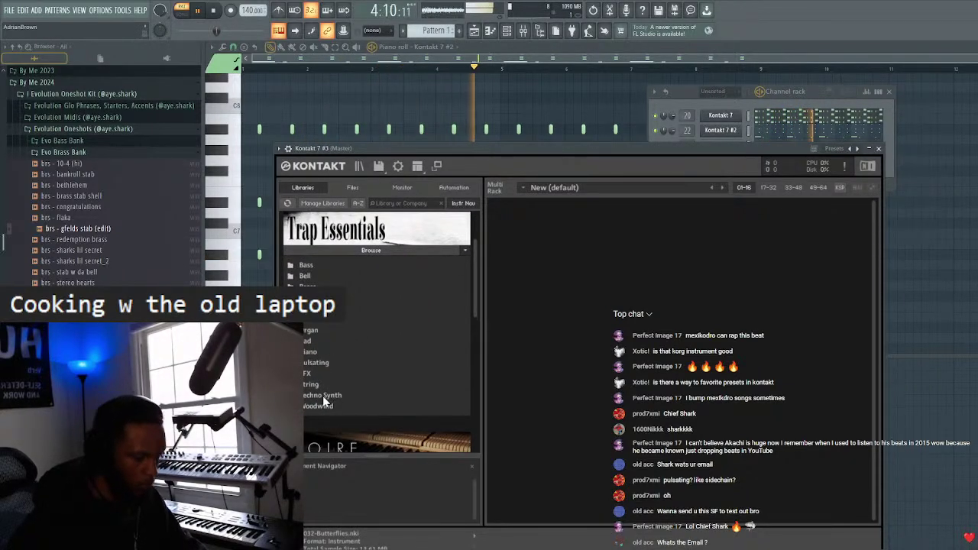
{"action": "left_click", "coordinate": [329, 351]}
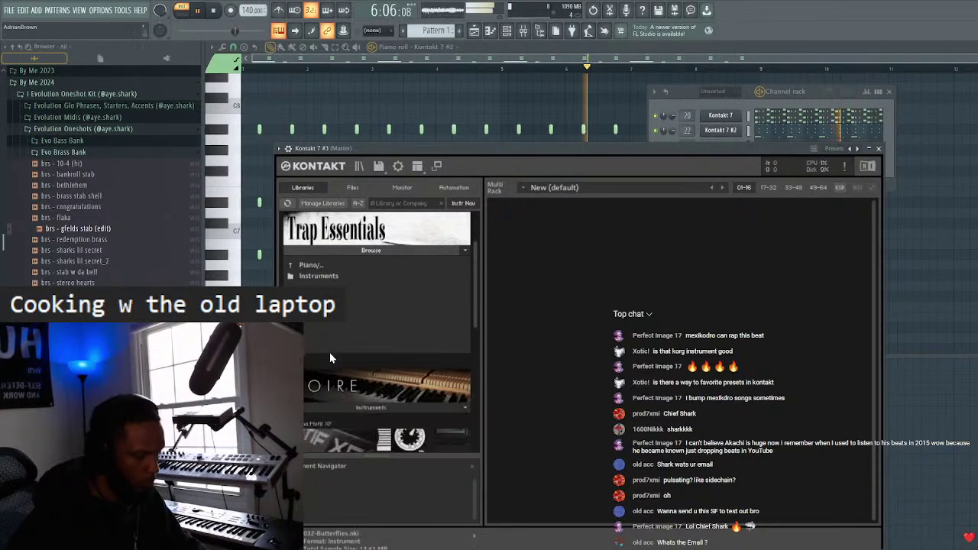
{"action": "left_click", "coordinate": [322, 264]}
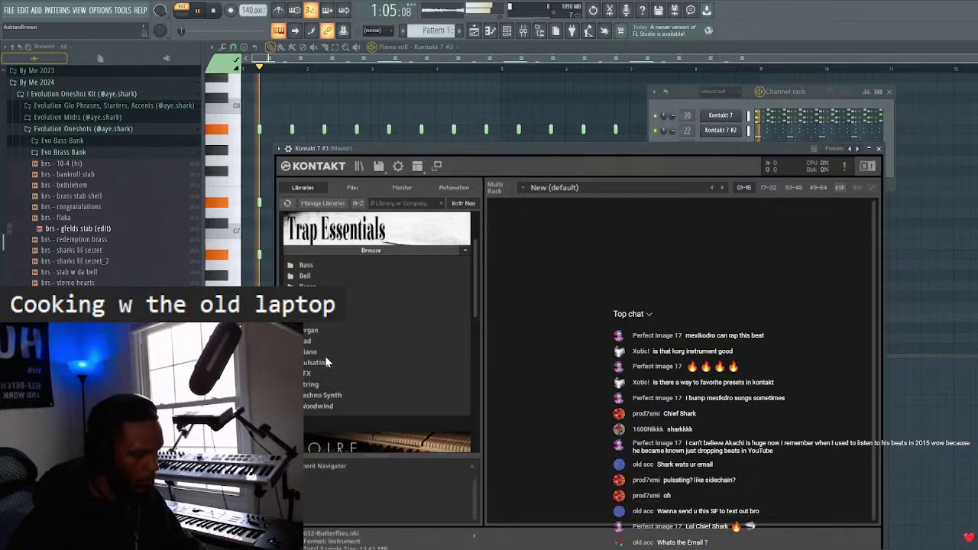
{"action": "left_click", "coordinate": [327, 351]}
{"action": "left_click", "coordinate": [324, 278]}
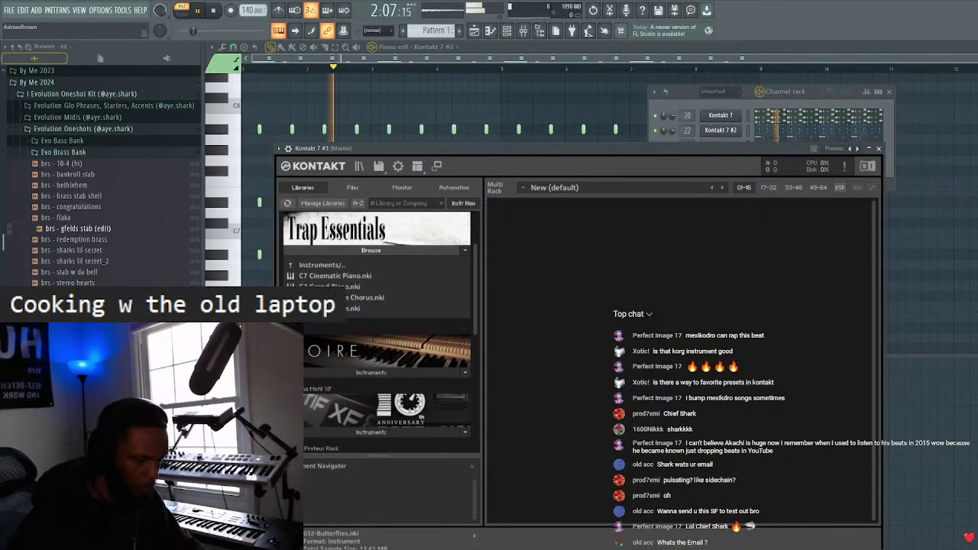
{"action": "double_click", "coordinate": [361, 281]}
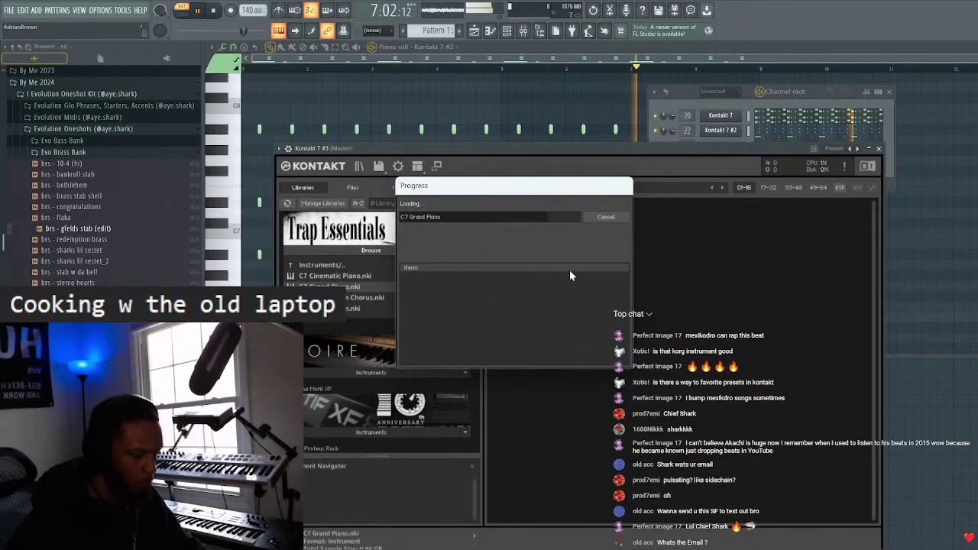
{"action": "left_click", "coordinate": [880, 149]}
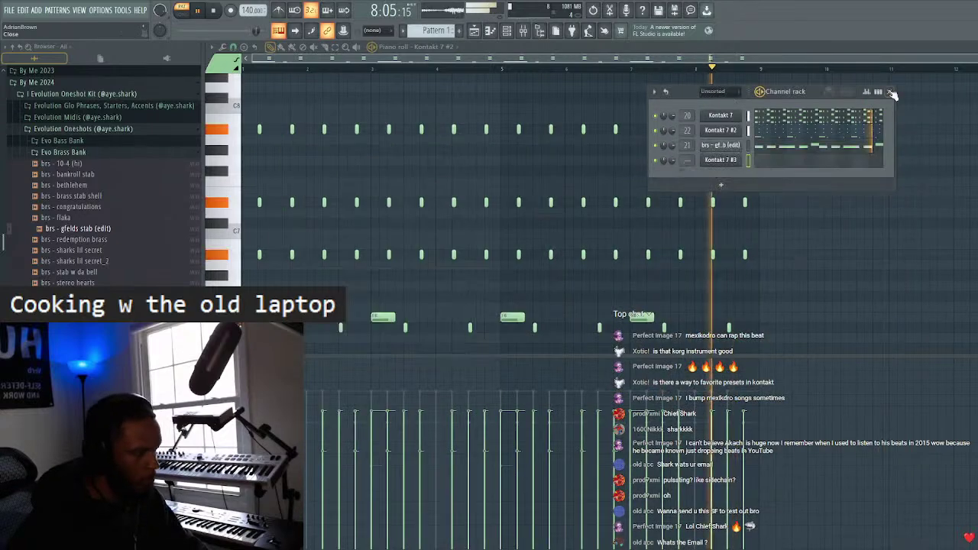
{"action": "left_click", "coordinate": [889, 91]}
- Add a low note line for Kontakt 7 #3 with D#4 notes across eight bars and E4 closing bars 4 and 8
{"action": "left_click", "coordinate": [418, 47]}
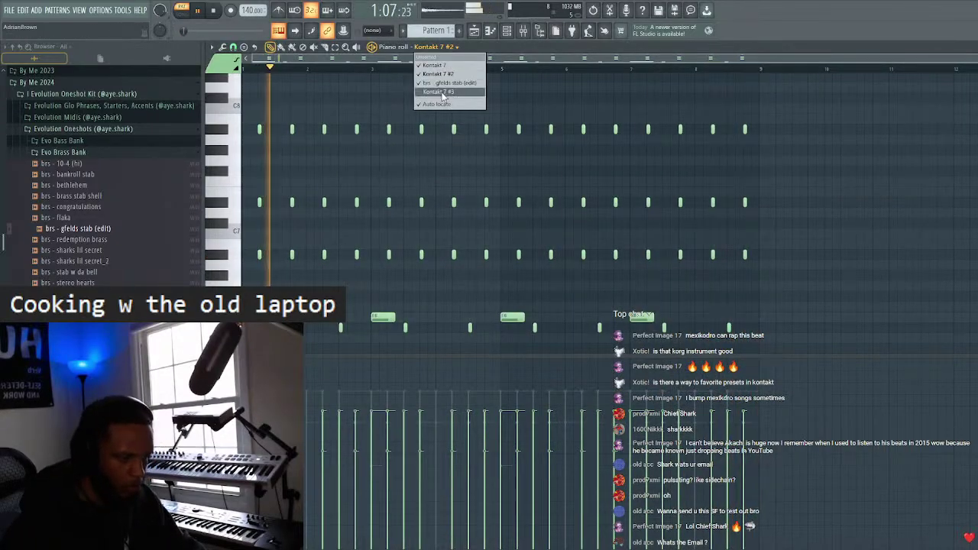
{"action": "left_click", "coordinate": [438, 92]}
{"action": "scroll", "coordinate": [237, 248], "scroll_direction": "down", "scroll_amount": 3}
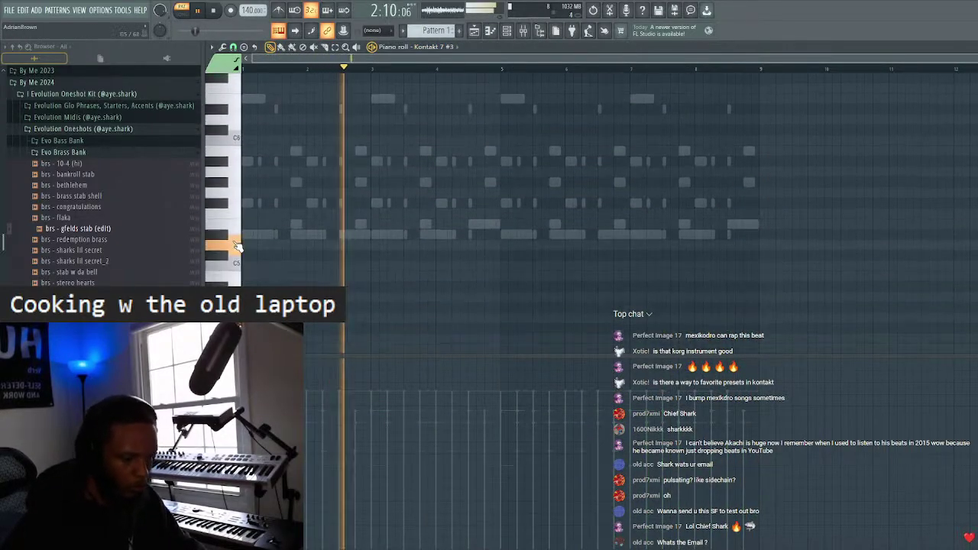
{"action": "scroll", "coordinate": [229, 191], "scroll_direction": "down", "scroll_amount": 3}
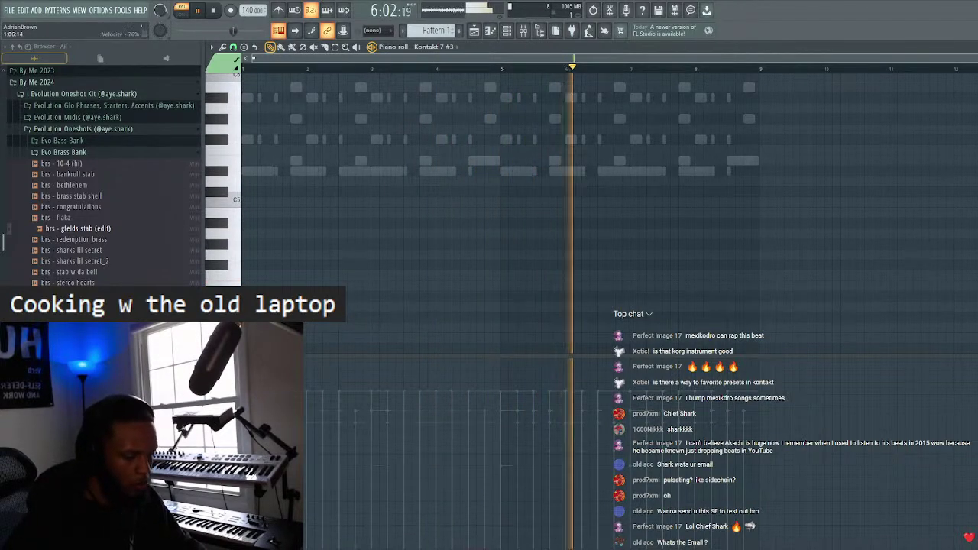
{"action": "key", "text": "space"}
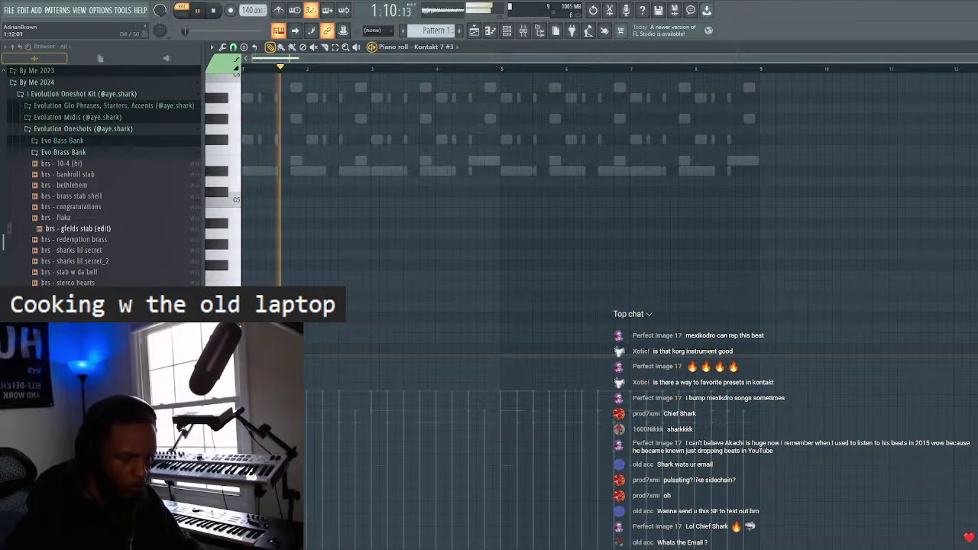
{"action": "key", "text": "space"}
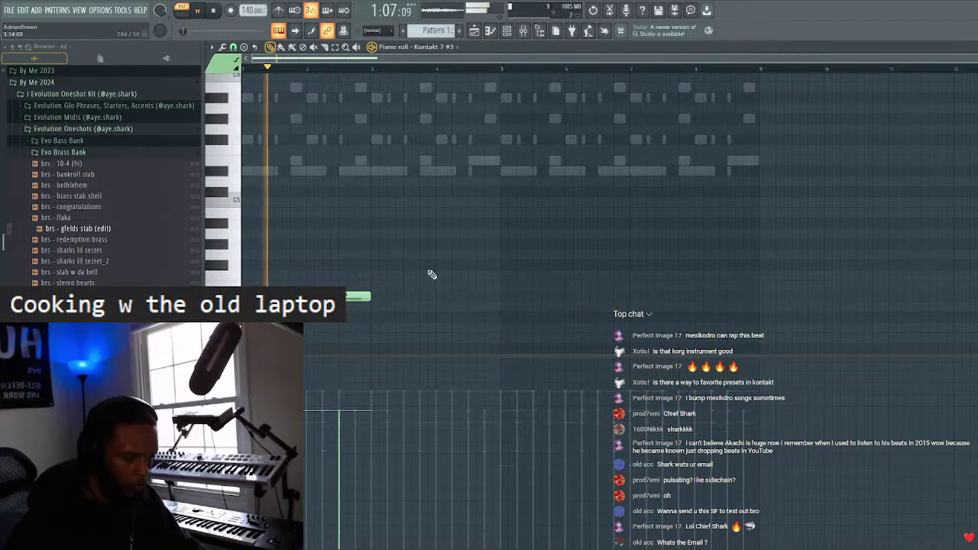
{"action": "left_click_drag", "start_coordinate": [489, 295], "coordinate": [489, 287]}
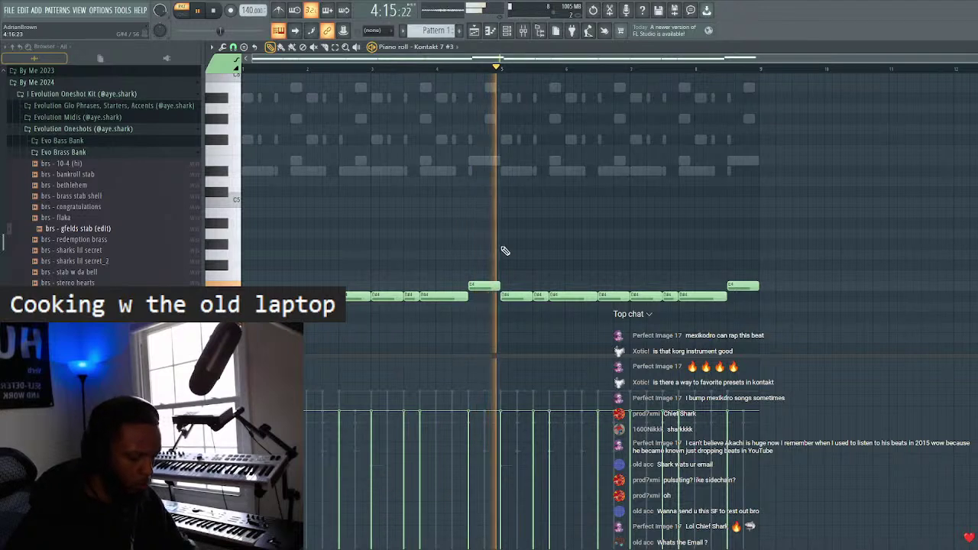
- Transpose all Kontakt 7 #3 notes down one octave to D#3 and E3
{"action": "key", "text": "ctrl+z"}
{"action": "scroll", "coordinate": [693, 251], "scroll_direction": "down", "scroll_amount": 1}
{"action": "scroll", "coordinate": [693, 251], "scroll_direction": "down", "scroll_amount": 3}
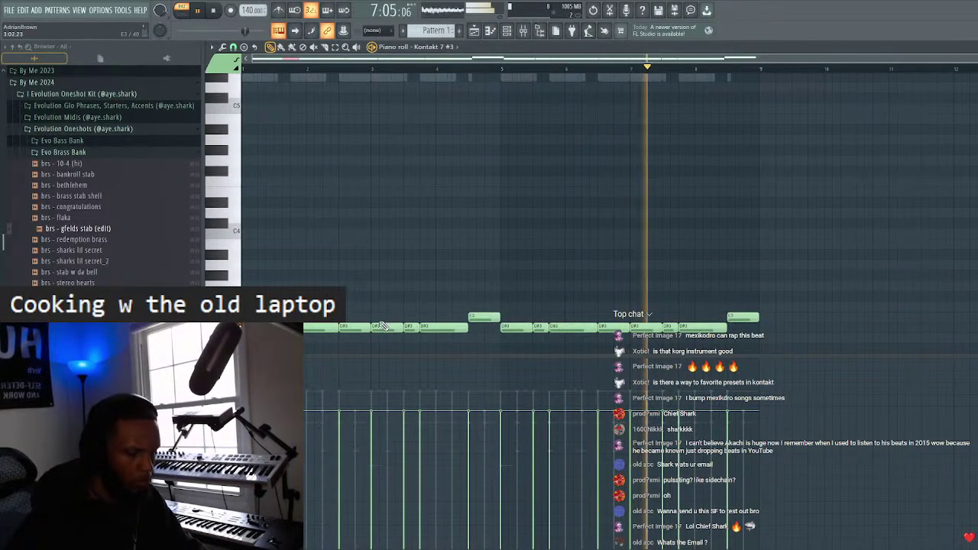
- Remove the short D#3 note in bar 5 and lengthen the preceding note to fill its place
{"action": "left_click", "coordinate": [411, 326]}
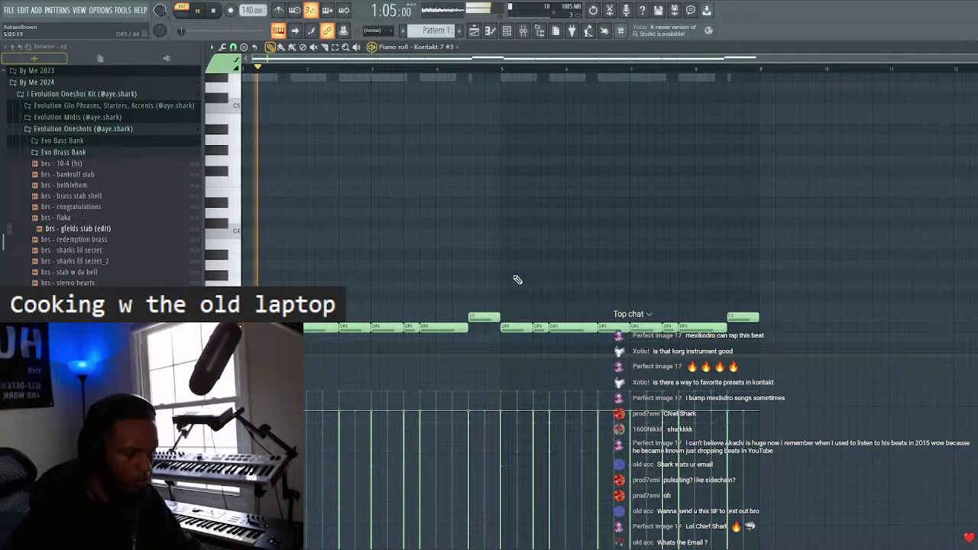
{"action": "left_click_drag", "start_coordinate": [405, 327], "coordinate": [419, 327]}
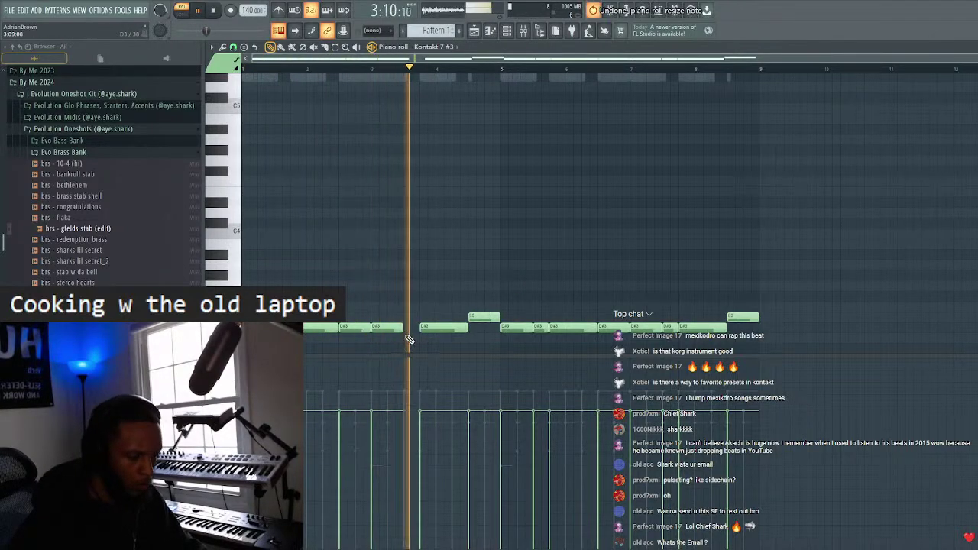
{"action": "key", "text": "ctrl+z"}
{"action": "left_click_drag", "start_coordinate": [792, 280], "coordinate": [524, 349]}
{"action": "key", "text": "Delete"}
{"action": "scroll", "coordinate": [571, 258], "scroll_direction": "down", "scroll_amount": 1}
{"action": "key", "text": "ctrl+z"}
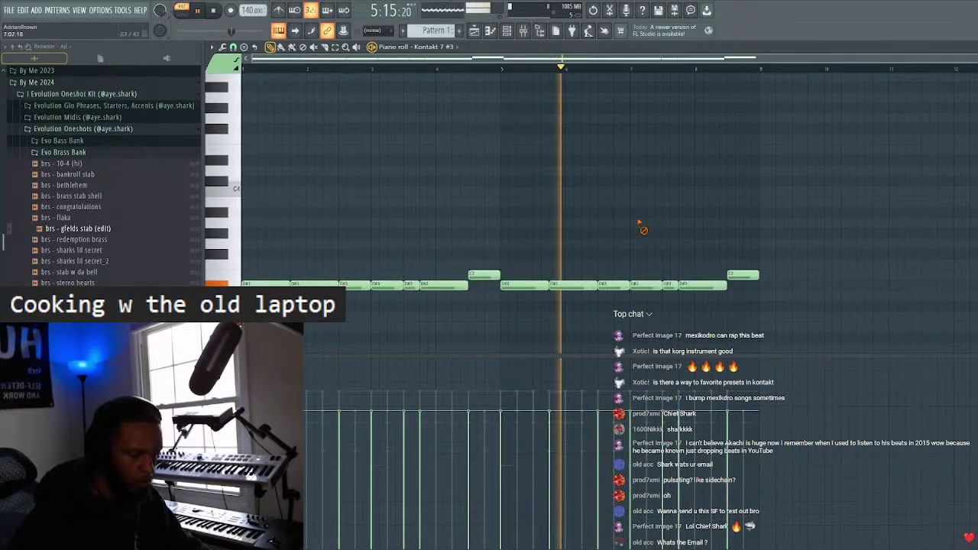
- Transpose the Kontakt 7 #3 notes down an octave to D#2 and E2, and set that channel's volume to 62% on mixer insert 23
{"action": "key", "text": "ctrl+z"}
{"action": "scroll", "coordinate": [611, 178], "scroll_direction": "down", "scroll_amount": 2}
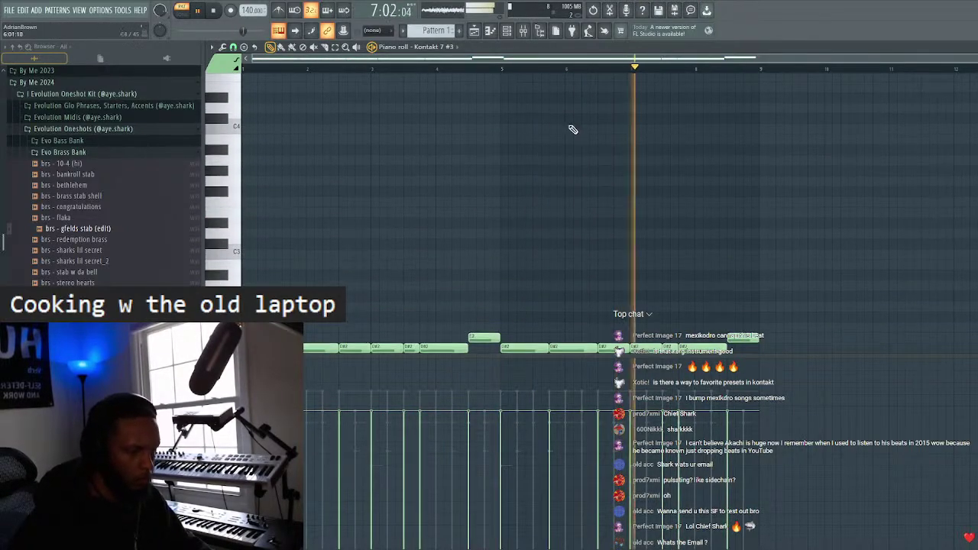
{"action": "key", "text": "F6"}
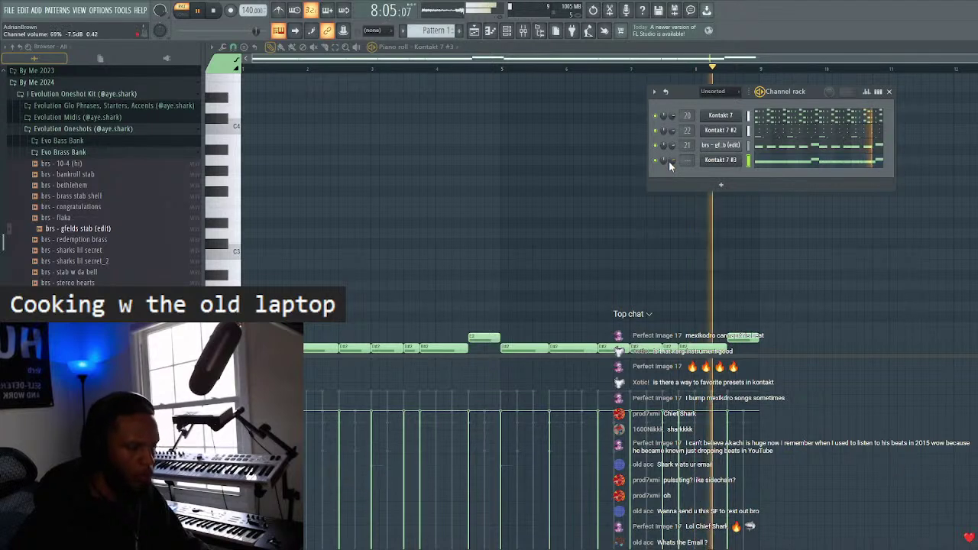
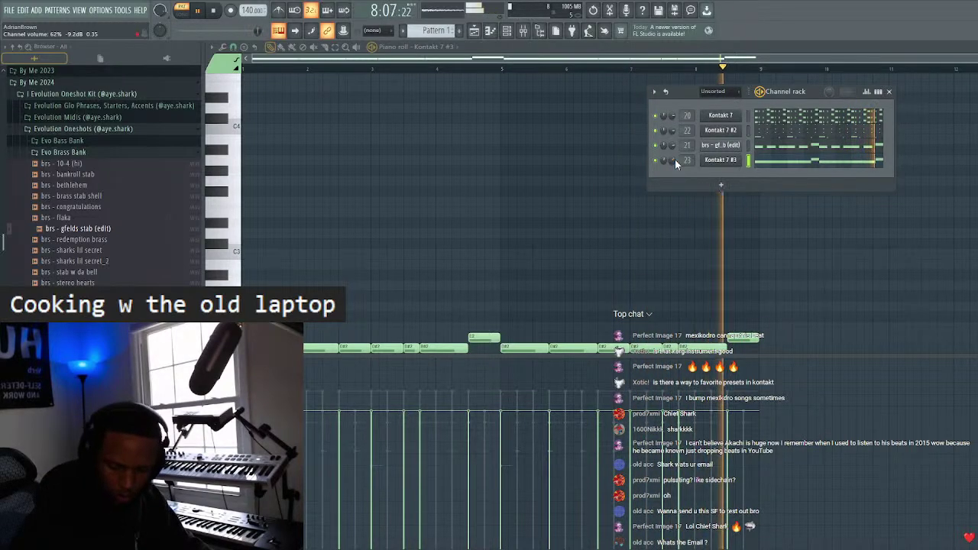
- Add a fourth Kontakt 7 instrument channel to the channel rack and move its window up into full view
{"action": "left_click", "coordinate": [730, 185]}
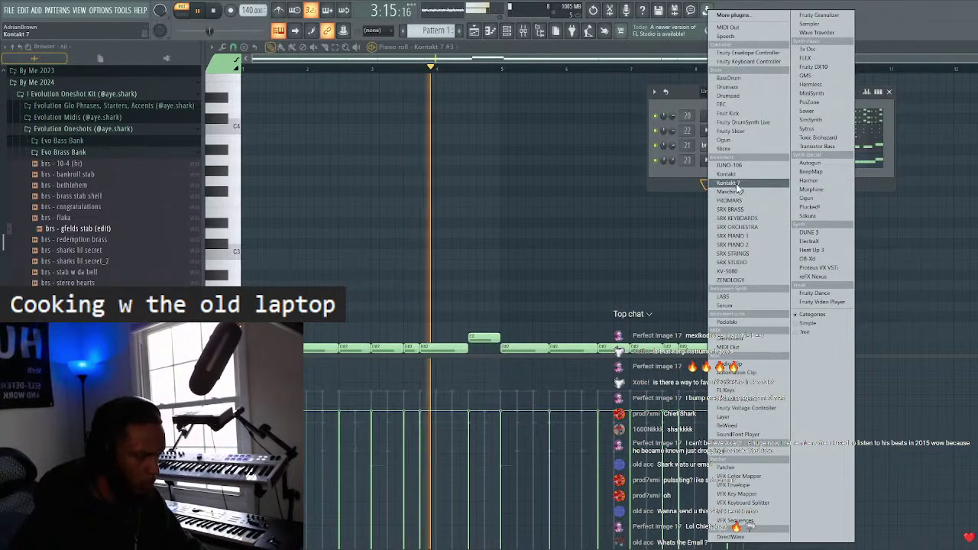
{"action": "left_click", "coordinate": [743, 183]}
{"action": "left_click_drag", "start_coordinate": [699, 157], "coordinate": [685, 201]}
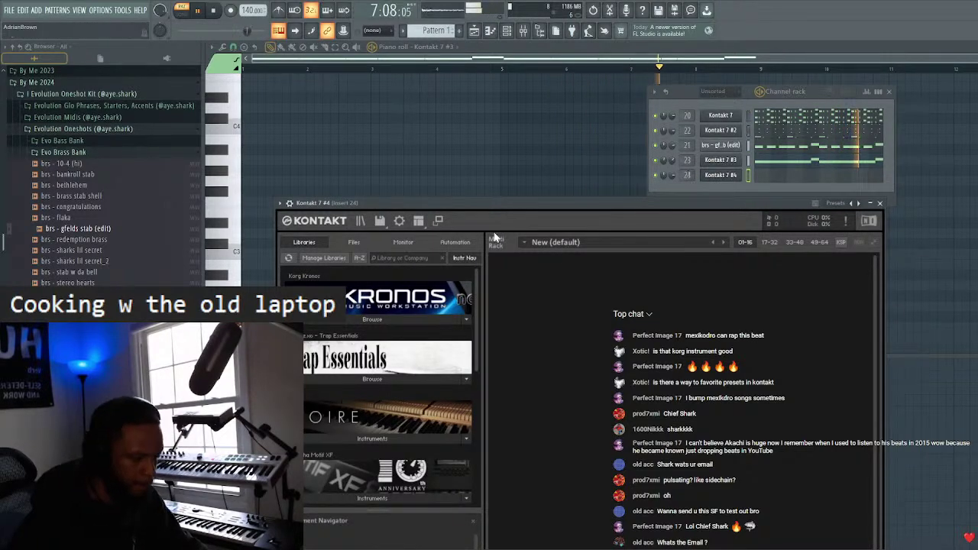
{"action": "left_click_drag", "start_coordinate": [524, 208], "coordinate": [569, 80]}
- Load E042 TMT Seq Pad from the Trap Essentials Pulsating folder into Kontakt 7 #4 and close its window
{"action": "left_click", "coordinate": [429, 249]}
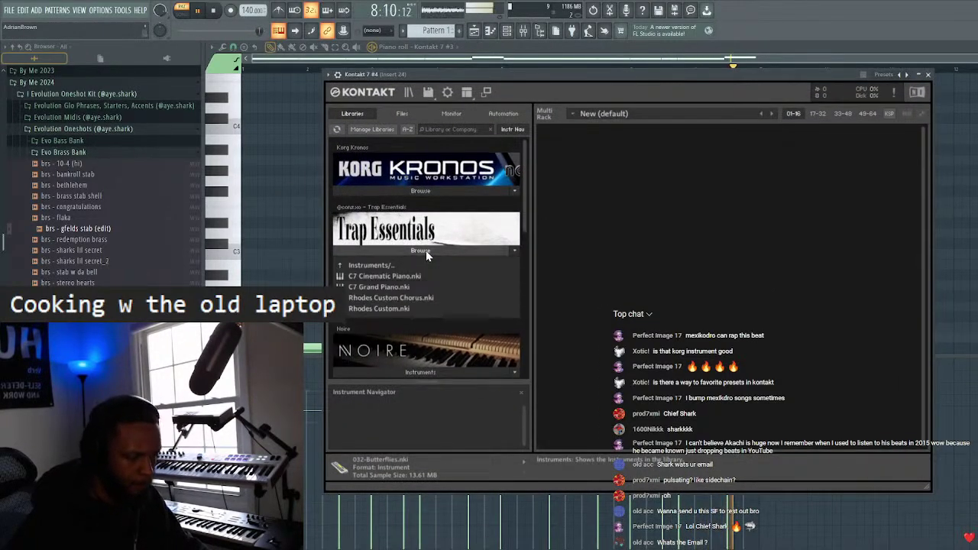
{"action": "left_click", "coordinate": [356, 262]}
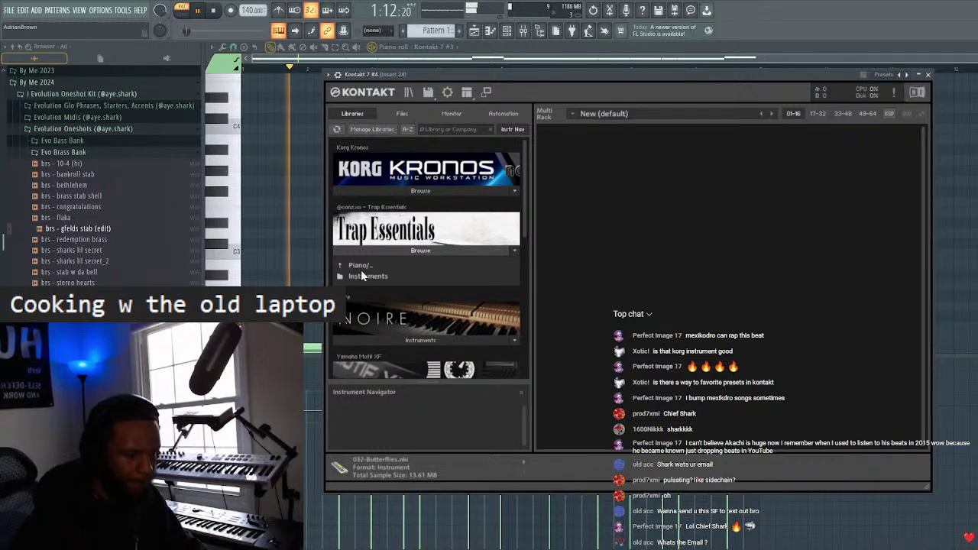
{"action": "left_click", "coordinate": [348, 278]}
{"action": "left_click", "coordinate": [345, 267]}
{"action": "left_click", "coordinate": [345, 267]}
{"action": "scroll", "coordinate": [369, 265], "scroll_direction": "down", "scroll_amount": 1}
{"action": "scroll", "coordinate": [371, 252], "scroll_direction": "down", "scroll_amount": 1}
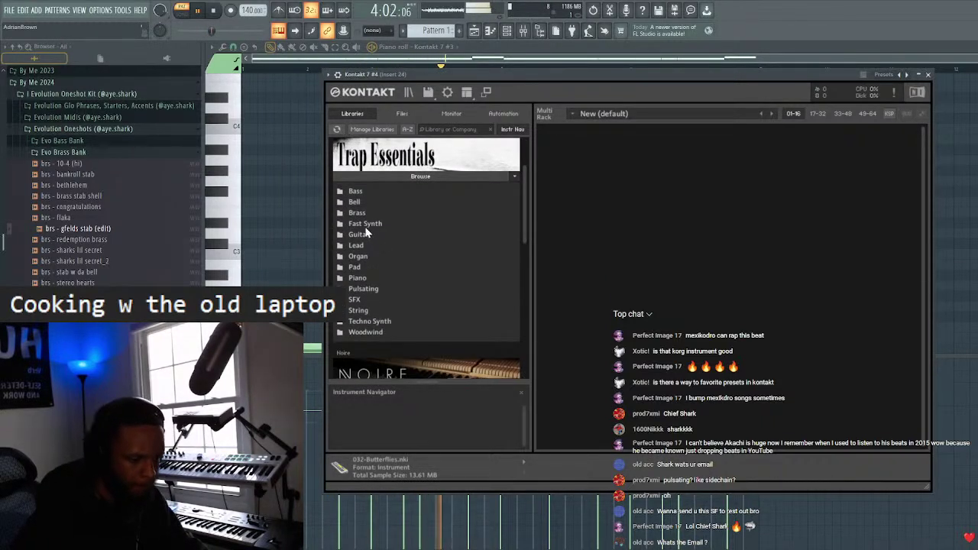
{"action": "double_click", "coordinate": [365, 288]}
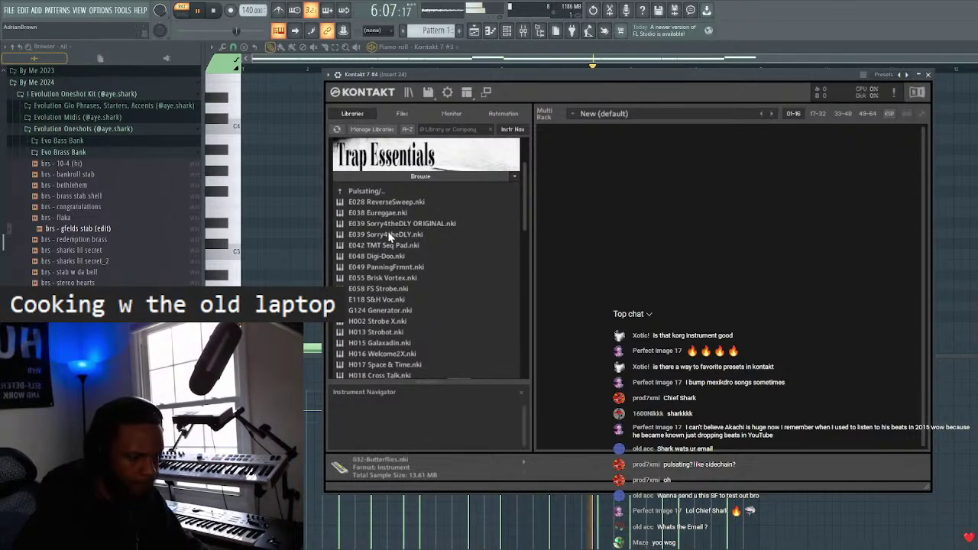
{"action": "double_click", "coordinate": [386, 246]}
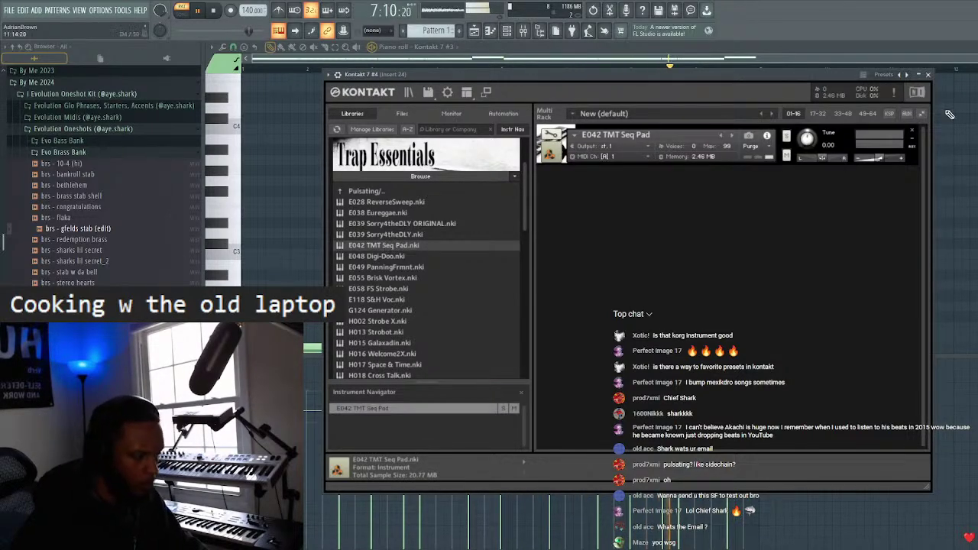
{"action": "left_click", "coordinate": [930, 78]}
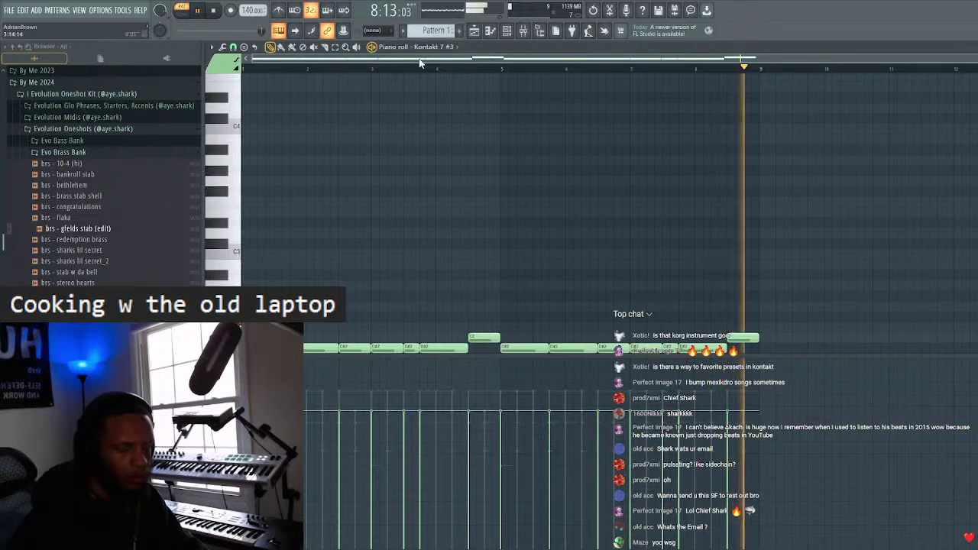
- Place a phrase of five short notes for Kontakt 7 #4 in bar 1: A#5, B5, D#5, G#5 and A#5
{"action": "left_click", "coordinate": [444, 47]}
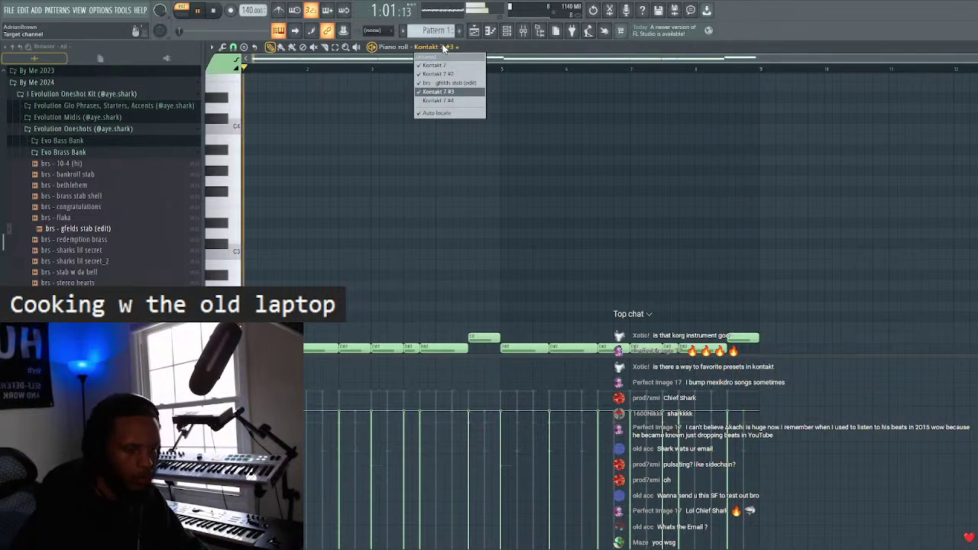
{"action": "left_click", "coordinate": [456, 101]}
{"action": "scroll", "coordinate": [237, 183], "scroll_direction": "up", "scroll_amount": 6}
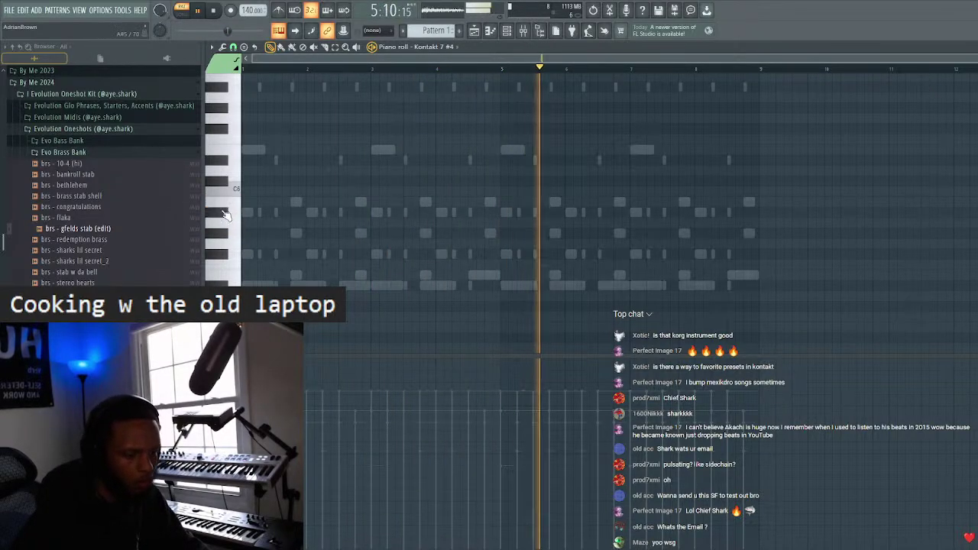
{"action": "key", "text": "space"}
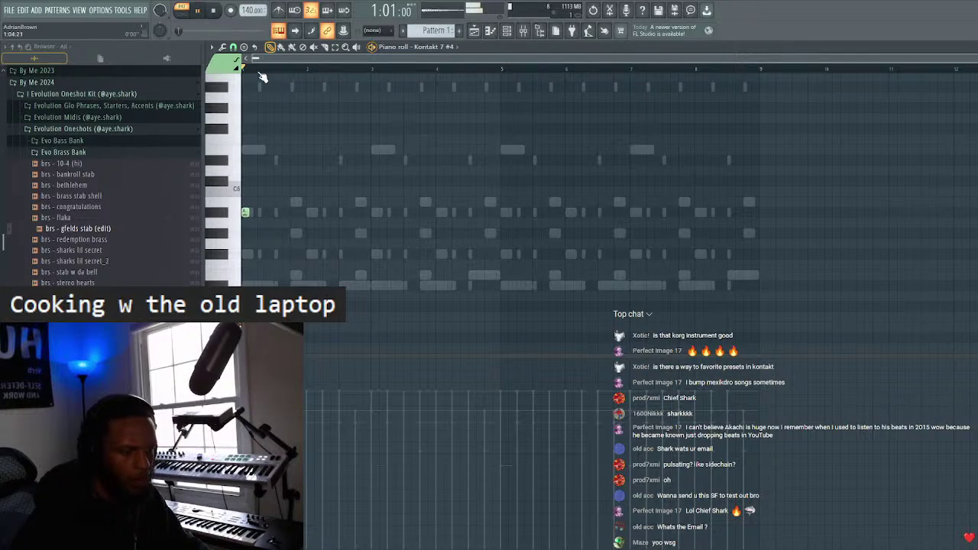
{"action": "scroll", "coordinate": [282, 58], "scroll_direction": "up", "scroll_amount": 3}
{"action": "key", "text": "space"}
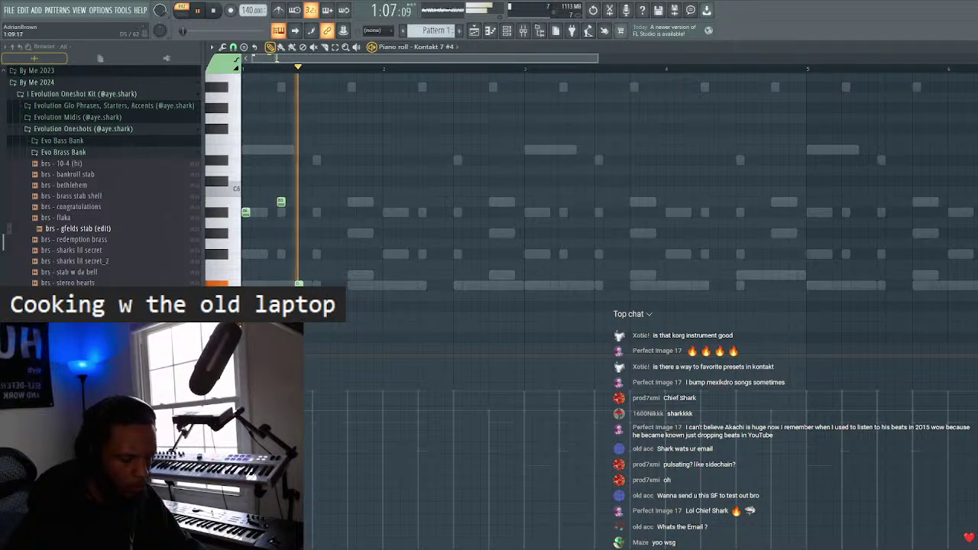
{"action": "key", "text": "space"}
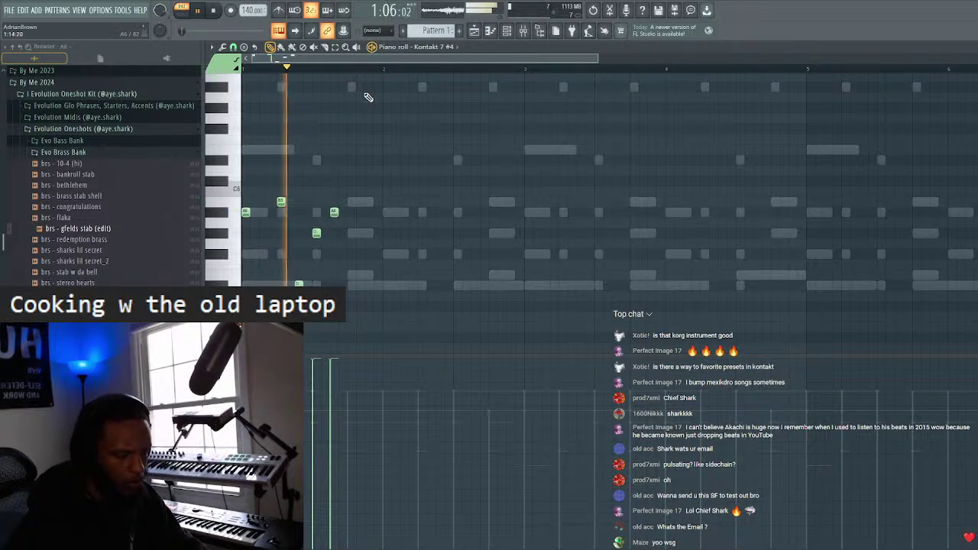
- Repeat the five-note A#5, B5, D#5, G#5, A#5 phrase from late in bar 1 into bar 2
{"action": "key", "text": "space"}
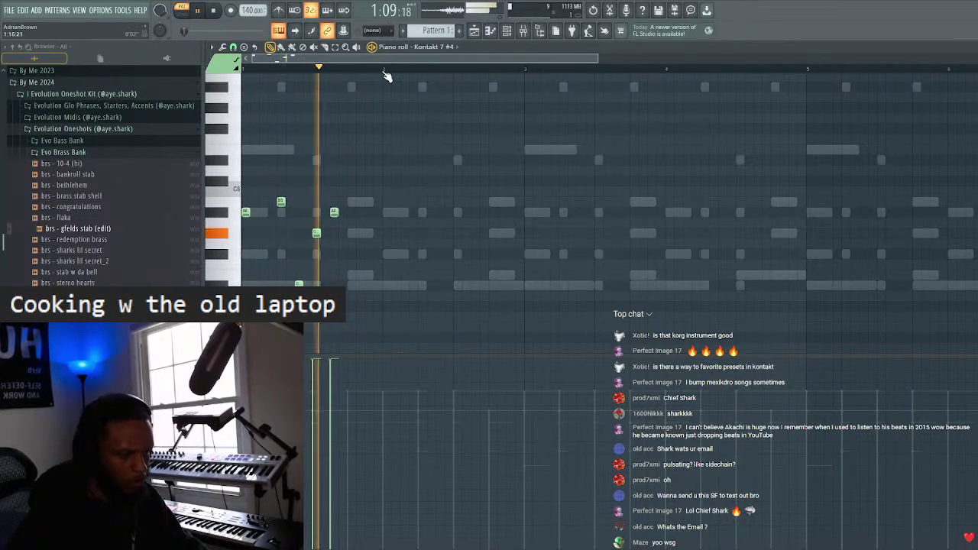
{"action": "left_click", "coordinate": [356, 203]}
{"action": "key", "text": "space"}
{"action": "right_click", "coordinate": [351, 202]}
{"action": "key", "text": "space"}
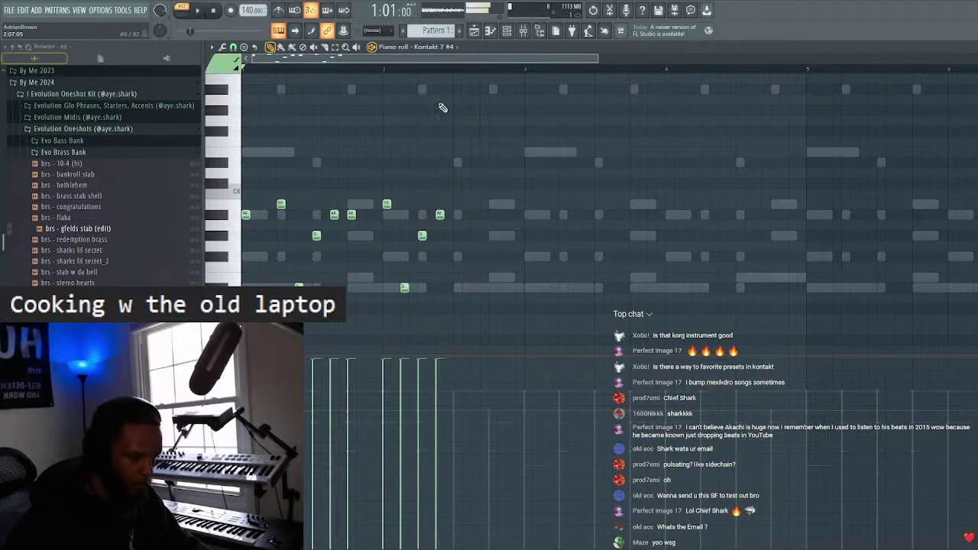
- Delete the repeated notes following the first five-note phrase for Kontakt 7 #4 and end bar 1 with a short D#6 note
{"action": "left_click_drag", "start_coordinate": [479, 175], "coordinate": [350, 304]}
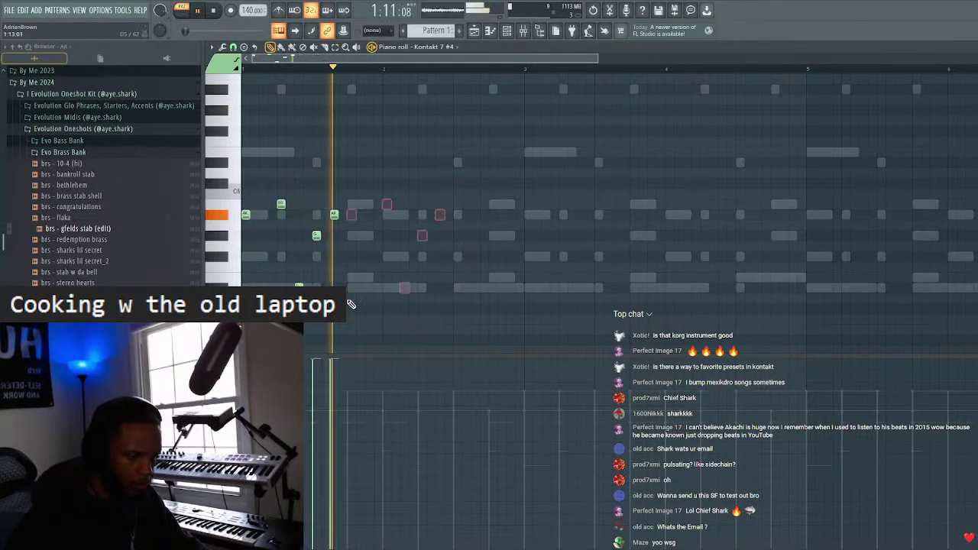
{"action": "key", "text": "space"}
{"action": "left_click", "coordinate": [348, 181]}
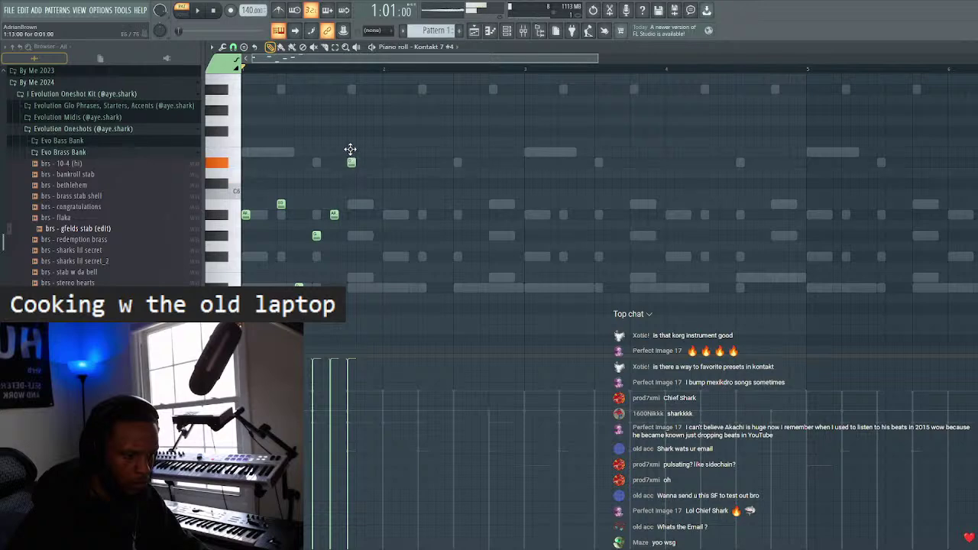
{"action": "right_click", "coordinate": [350, 161]}
- Duplicate all of bar 1's Kontakt 7 #4 notes bar by bar through bar 8 and clear the selection
{"action": "key", "text": "ctrl+a"}
{"action": "key", "text": "ctrl+b"}
{"action": "key", "text": "ctrl+b"}
{"action": "key", "text": "ctrl+b"}
{"action": "key", "text": "ctrl+b"}
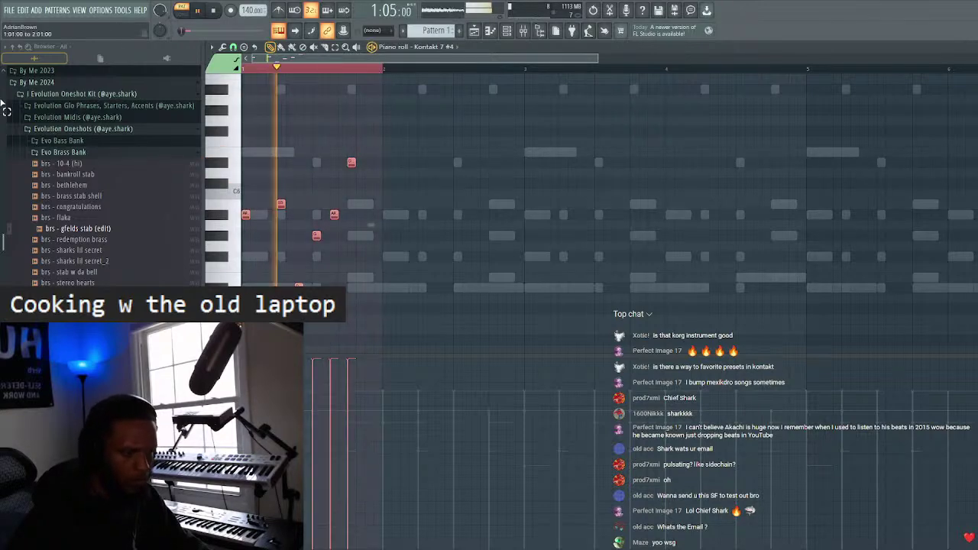
{"action": "key", "text": "space"}
{"action": "scroll", "coordinate": [737, 58], "scroll_direction": "down", "scroll_amount": 4}
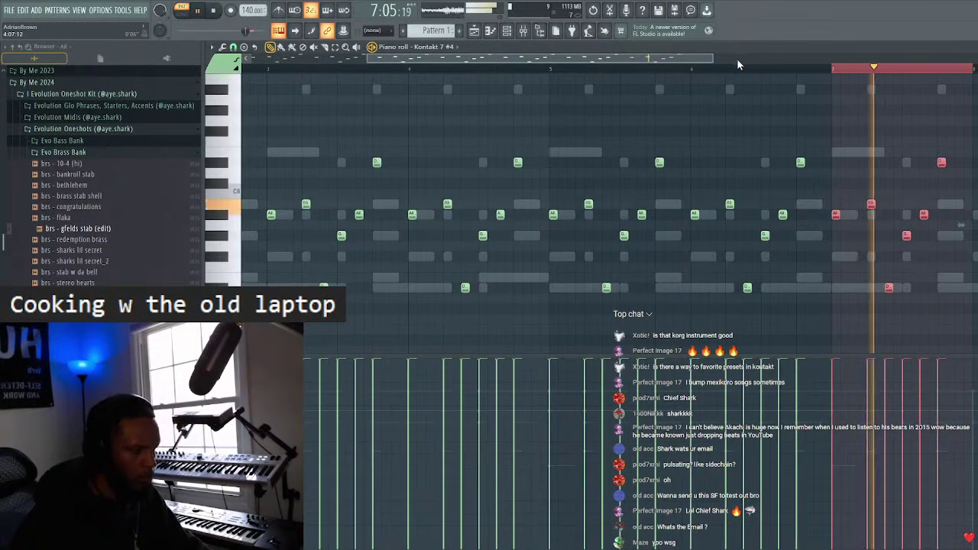
{"action": "key", "text": "ctrl+d"}
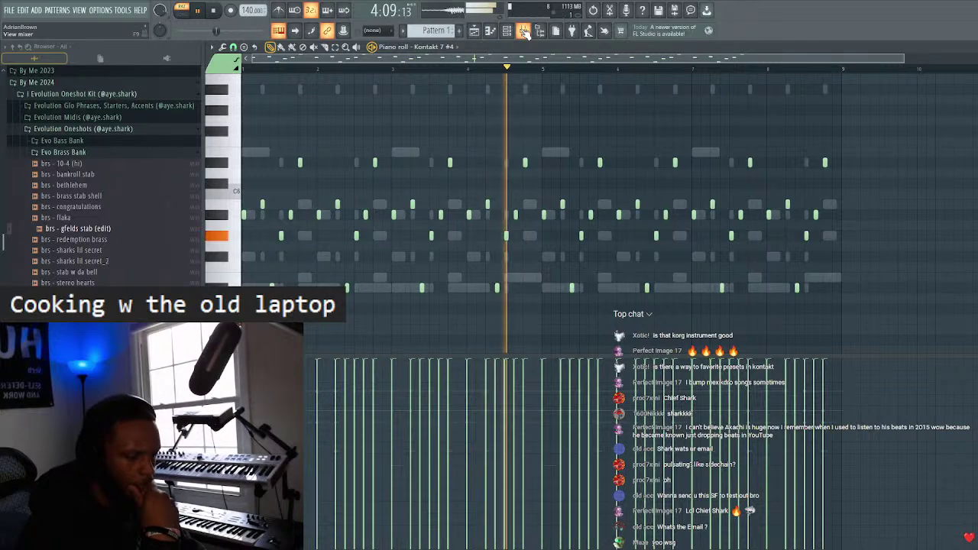
- Load Portal into the first effect slot of mixer Insert 24 and move its window so all its controls are in view
{"action": "left_click", "coordinate": [525, 31]}
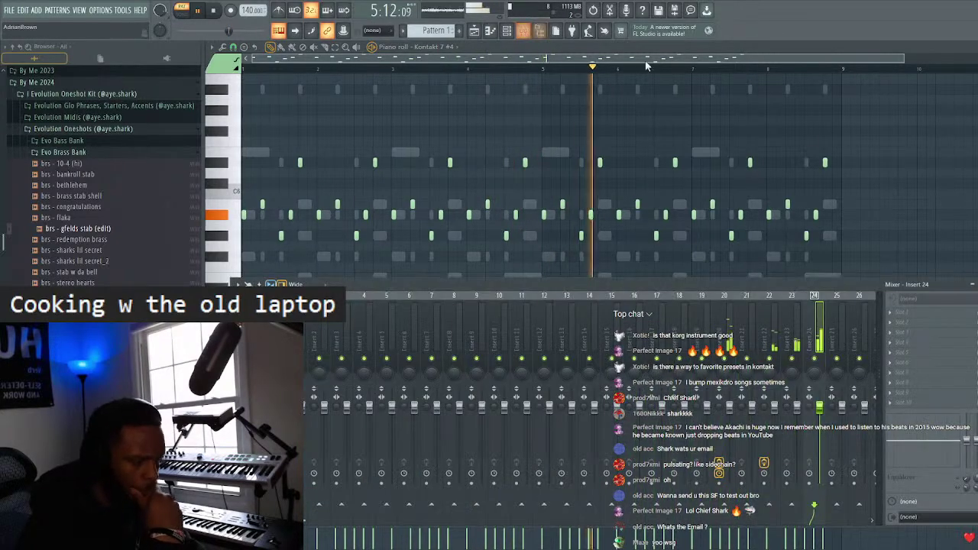
{"action": "left_click", "coordinate": [905, 311]}
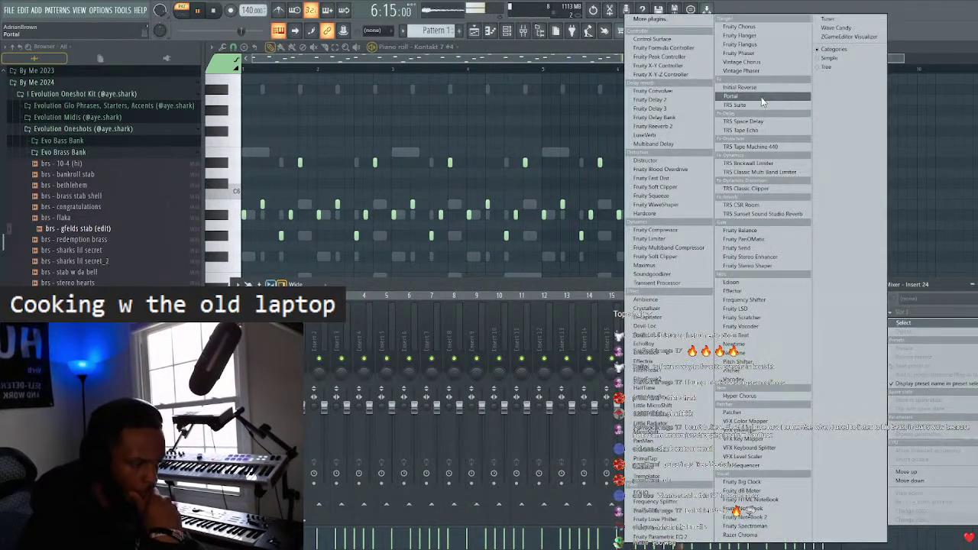
{"action": "left_click", "coordinate": [761, 97]}
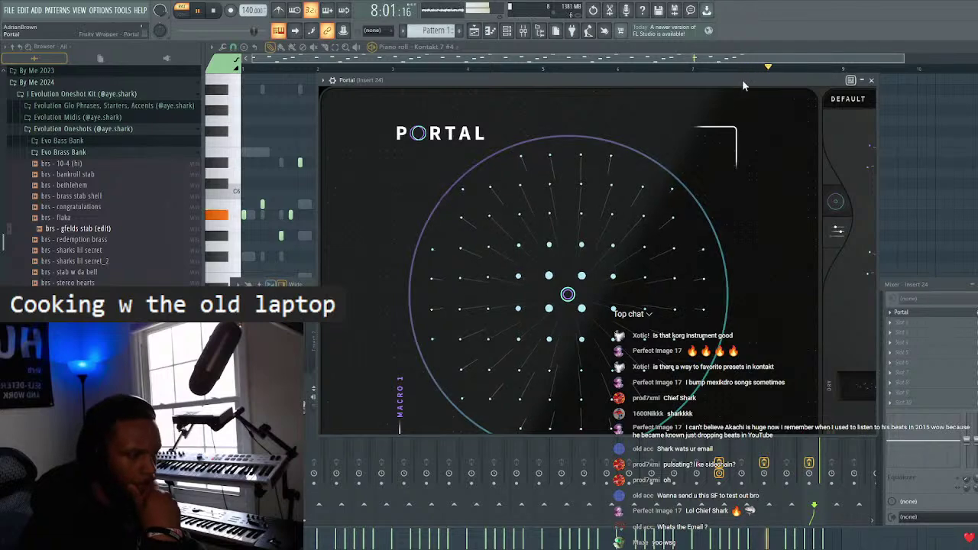
{"action": "left_click_drag", "start_coordinate": [763, 86], "coordinate": [599, 71]}
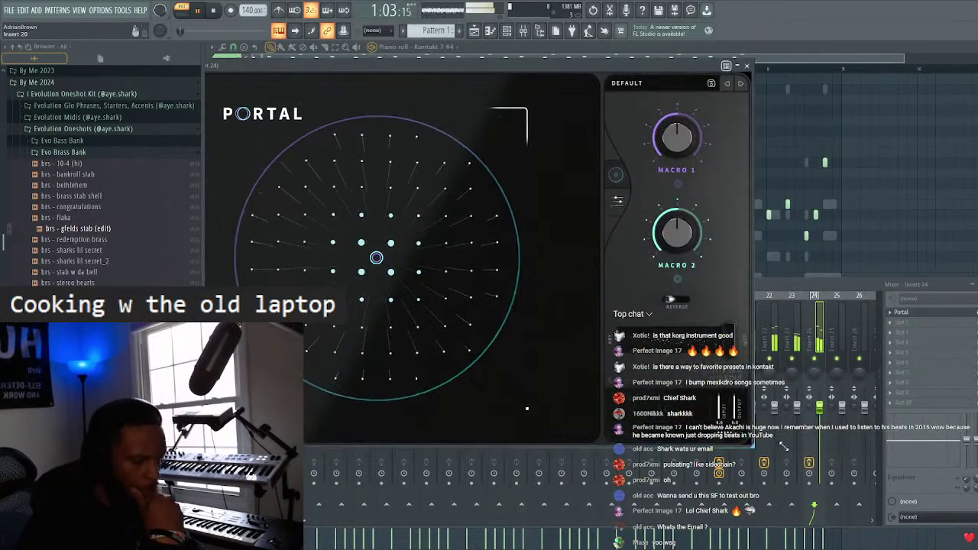
{"action": "left_click", "coordinate": [592, 71]}
{"action": "left_click_drag", "start_coordinate": [593, 64], "coordinate": [709, 75]}
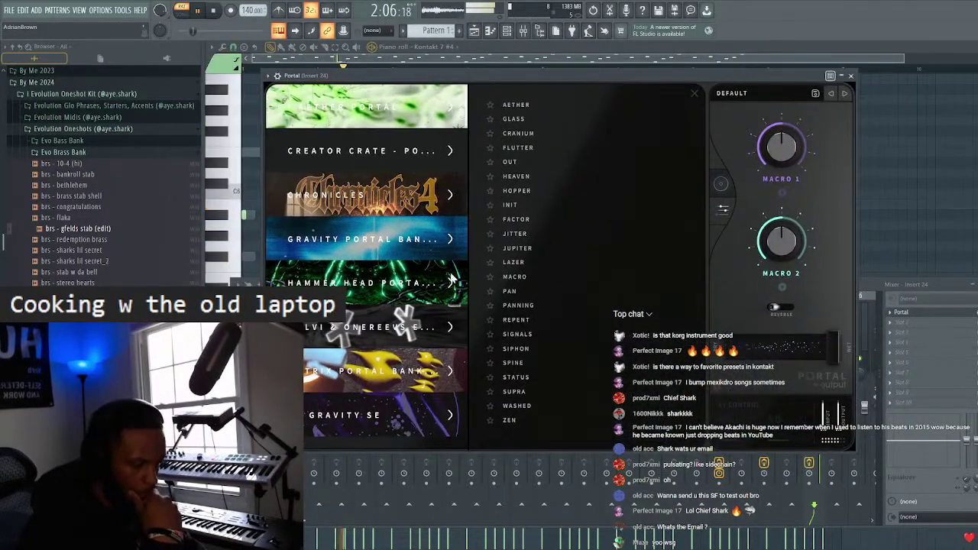
- Load the DOWN PERFECTED preset from the Matrix Portal bank and adjust Portal's master dry/wet mix
{"action": "left_click", "coordinate": [451, 371]}
{"action": "scroll", "coordinate": [586, 272], "scroll_direction": "down", "scroll_amount": 2}
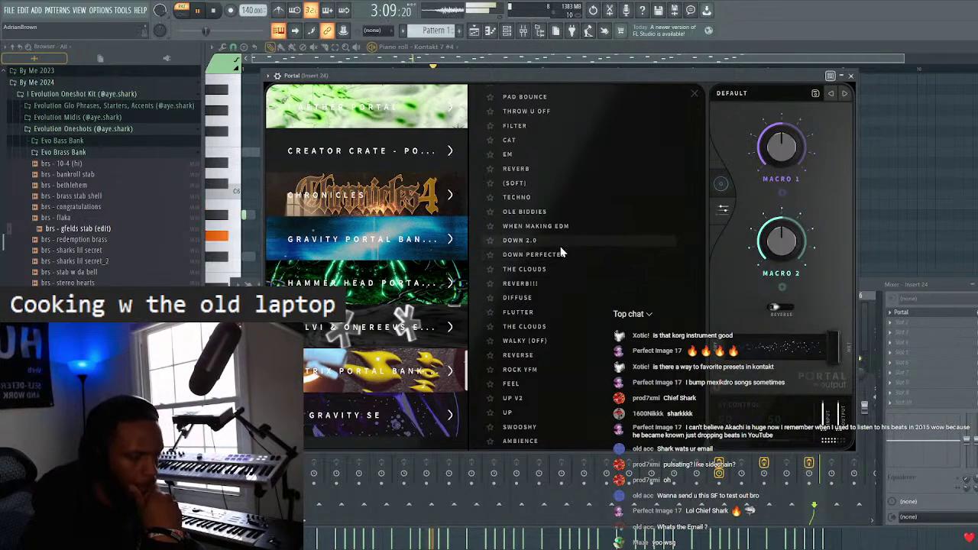
{"action": "left_click", "coordinate": [560, 256]}
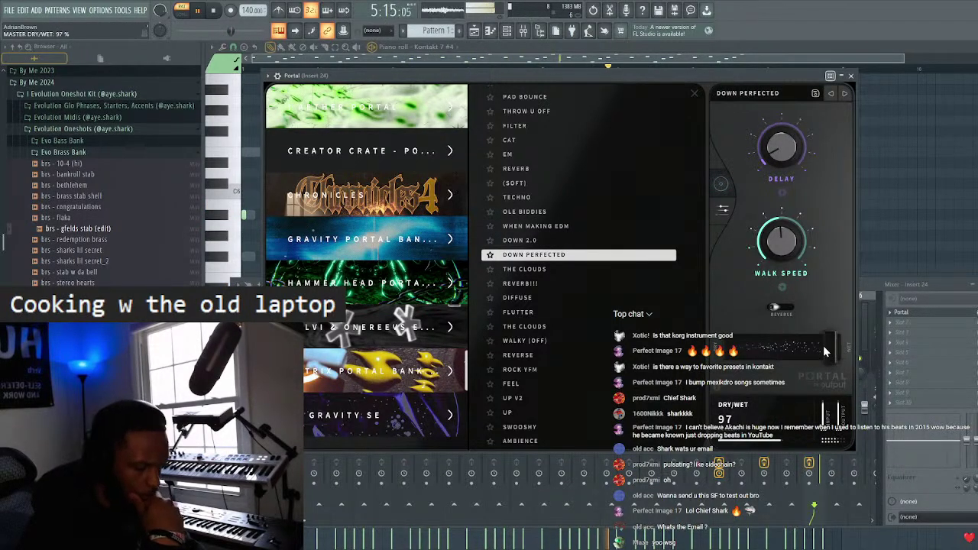
{"action": "left_click_drag", "start_coordinate": [825, 344], "coordinate": [853, 340]}
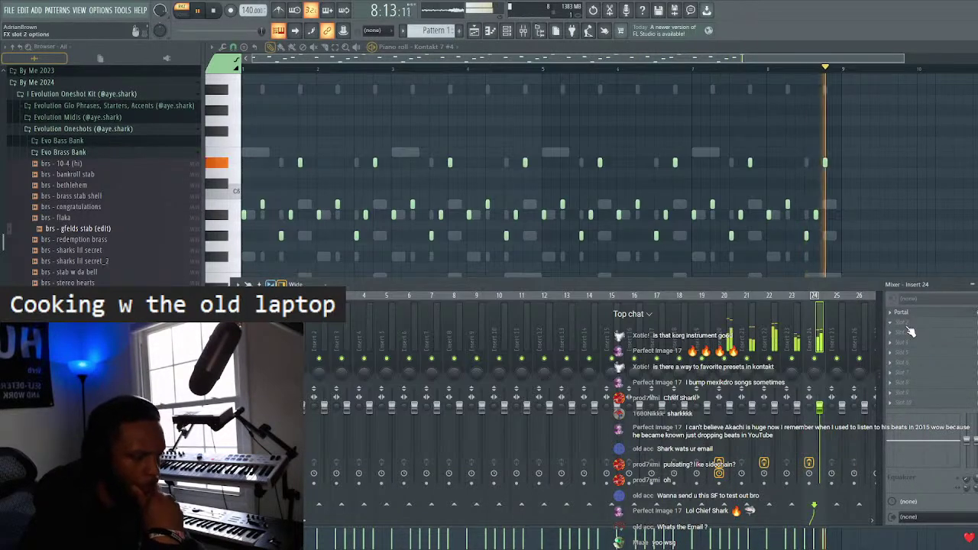
- Add Ambience to the second effect slot of Insert 24, keeping its default preset, and close the mixer and plugin windows
{"action": "left_click", "coordinate": [909, 330]}
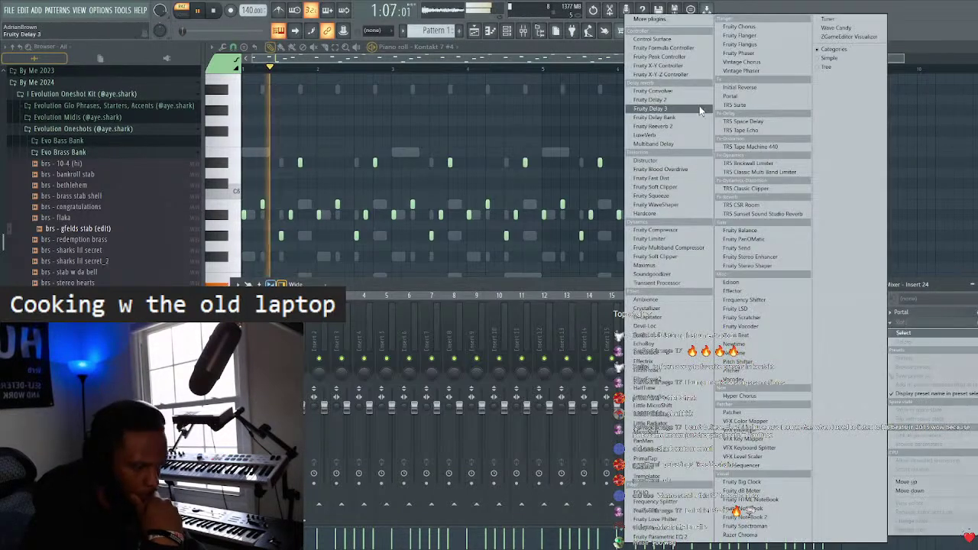
{"action": "left_click", "coordinate": [690, 298]}
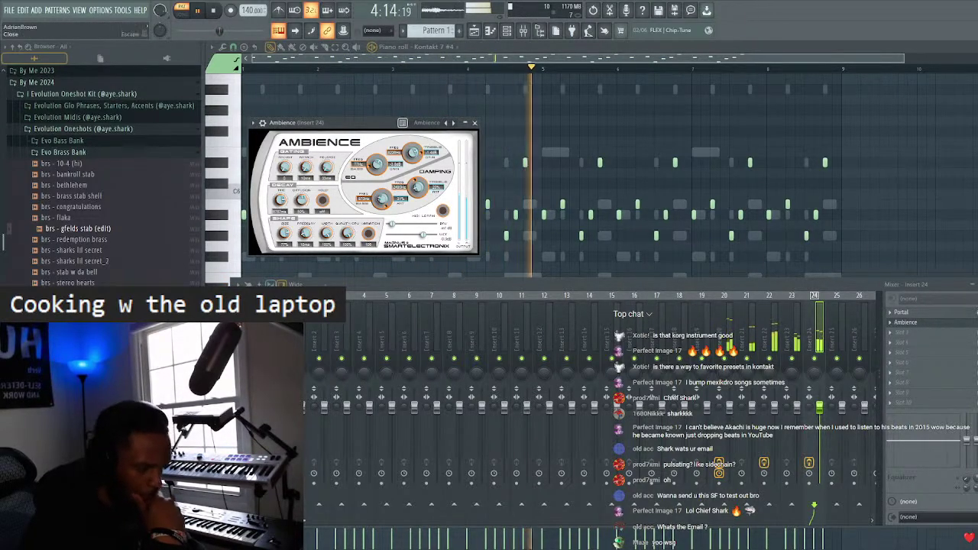
{"action": "key", "text": "F9"}
{"action": "left_click", "coordinate": [474, 123]}
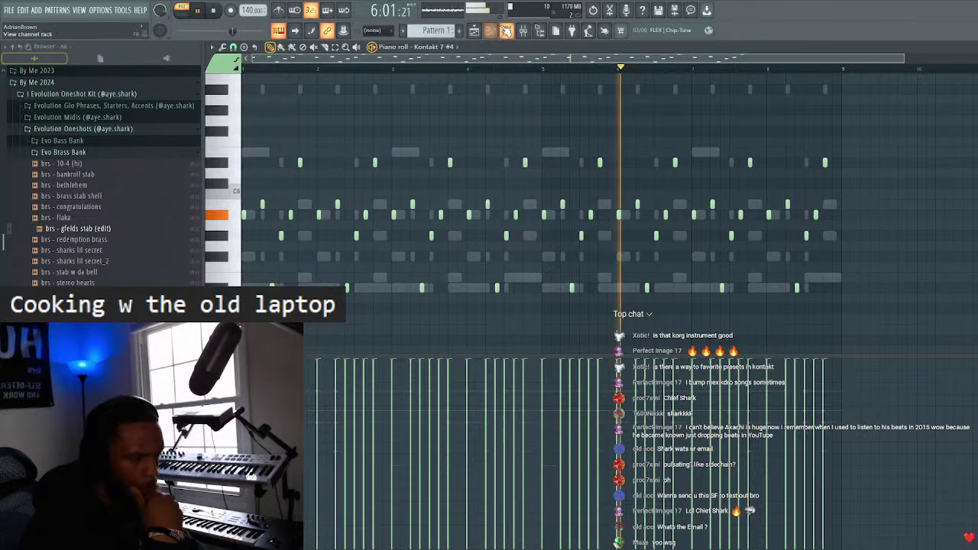
- Show the channel rack, collapse the Evo Brass Bank and expand the Great White Oneshot Kit to its sound category folders
{"action": "left_click", "coordinate": [506, 30]}
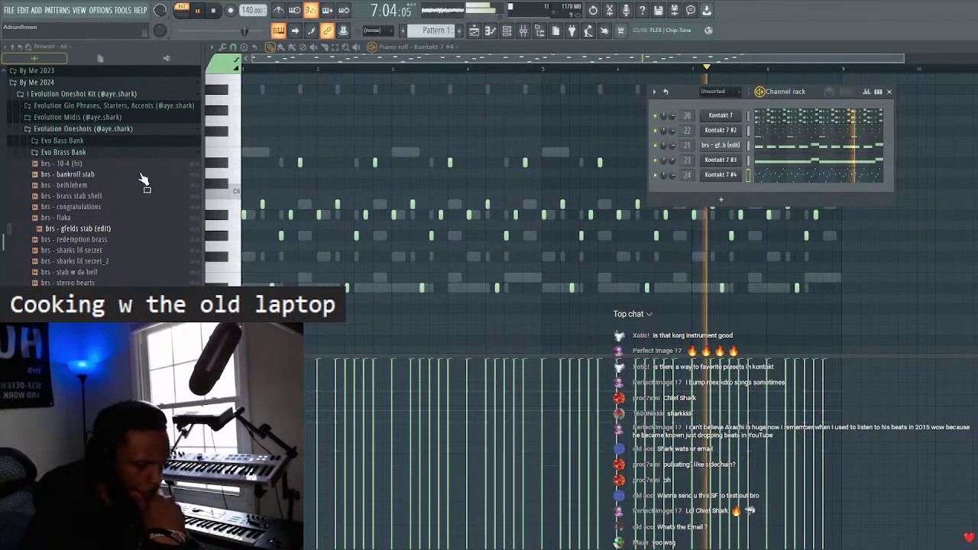
{"action": "scroll", "coordinate": [89, 156], "scroll_direction": "down", "scroll_amount": 4}
{"action": "scroll", "coordinate": [90, 157], "scroll_direction": "up", "scroll_amount": 4}
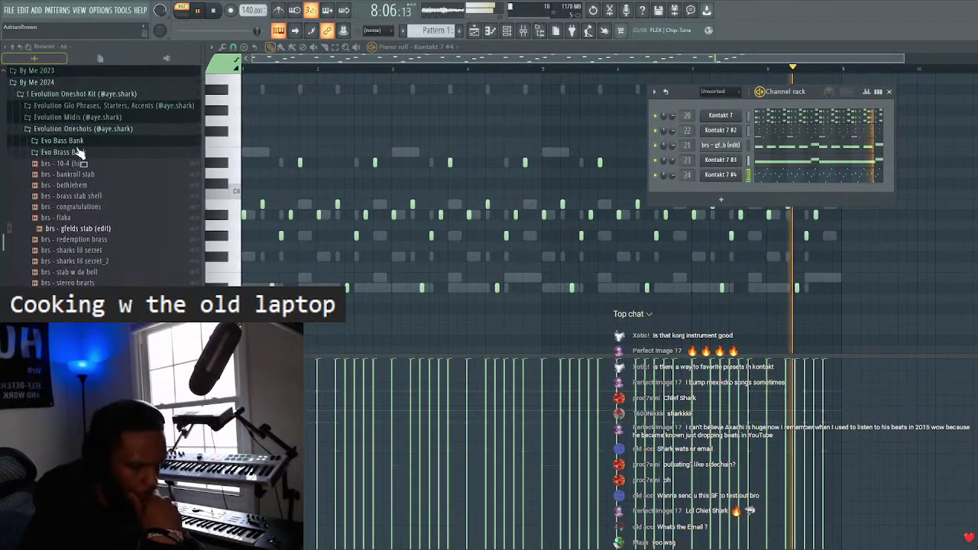
{"action": "left_click", "coordinate": [77, 150]}
{"action": "scroll", "coordinate": [84, 230], "scroll_direction": "down", "scroll_amount": 2}
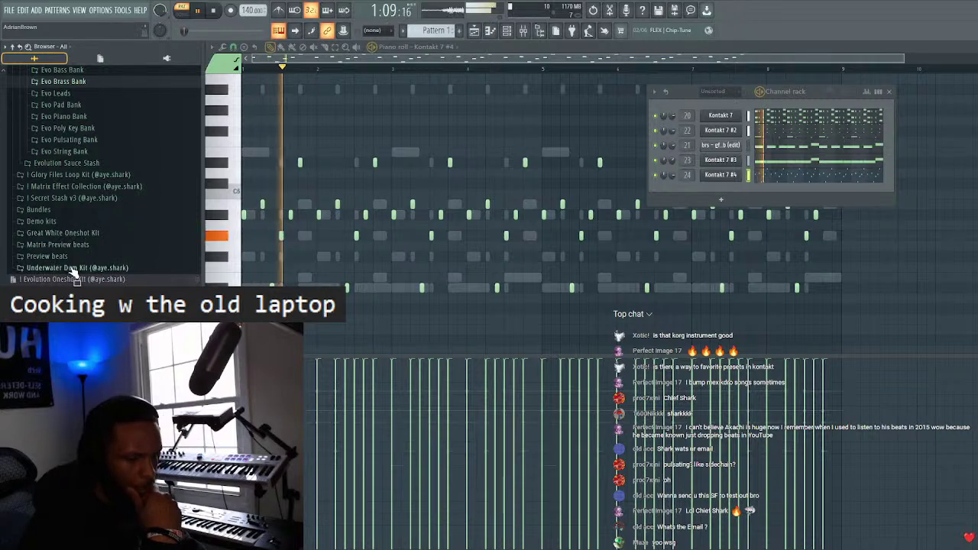
{"action": "left_click", "coordinate": [72, 234]}
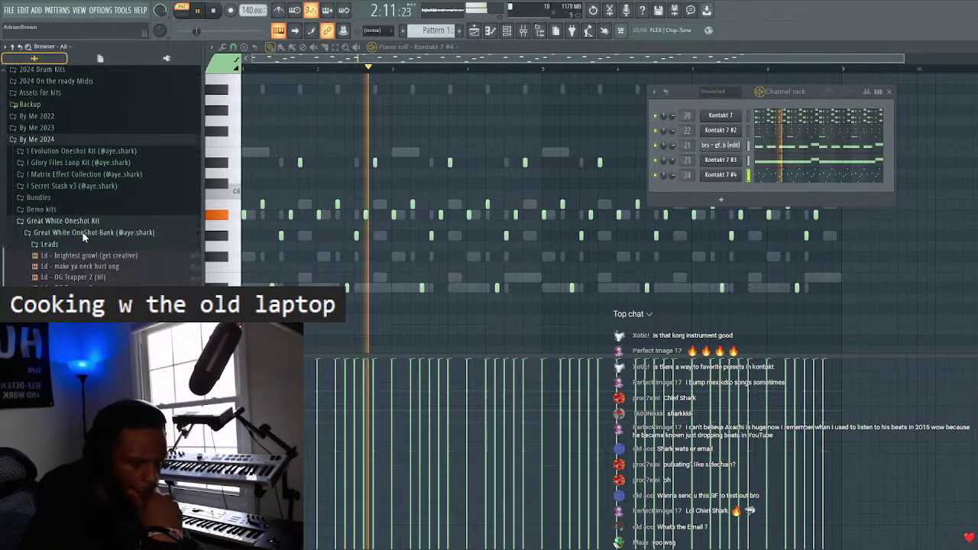
{"action": "scroll", "coordinate": [84, 238], "scroll_direction": "down", "scroll_amount": 4}
{"action": "left_click", "coordinate": [62, 234]}
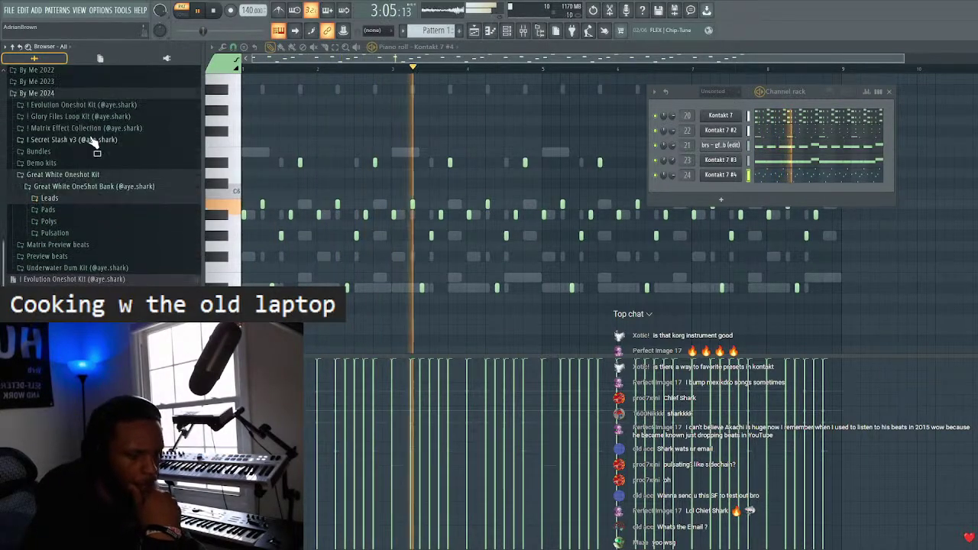
- Audition the one-shots in the Great White Pulsation folder, including Pls - saturns cousin, slam dunk and son of David
{"action": "left_click", "coordinate": [61, 233]}
{"action": "scroll", "coordinate": [80, 218], "scroll_direction": "down", "scroll_amount": 3}
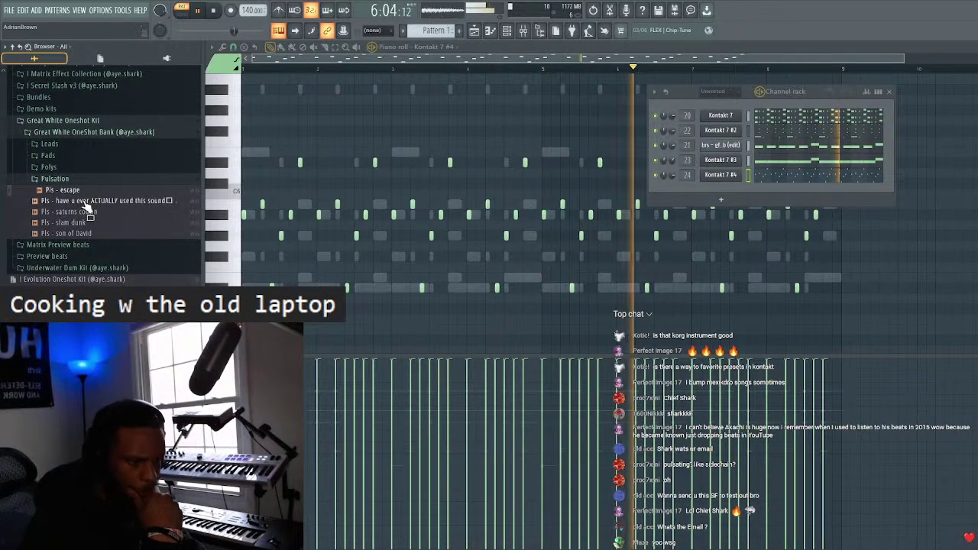
{"action": "left_click", "coordinate": [76, 212]}
{"action": "left_click", "coordinate": [84, 222]}
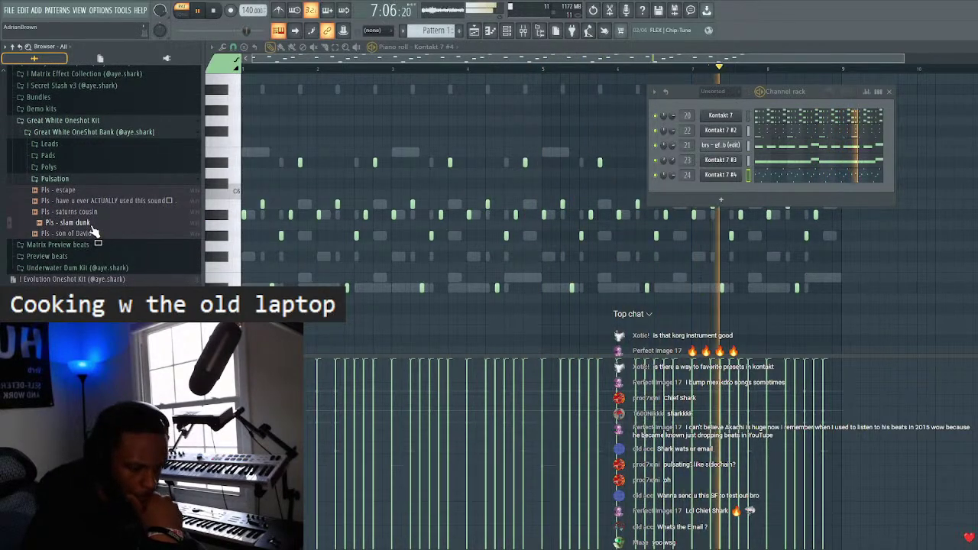
{"action": "left_click", "coordinate": [89, 214]}
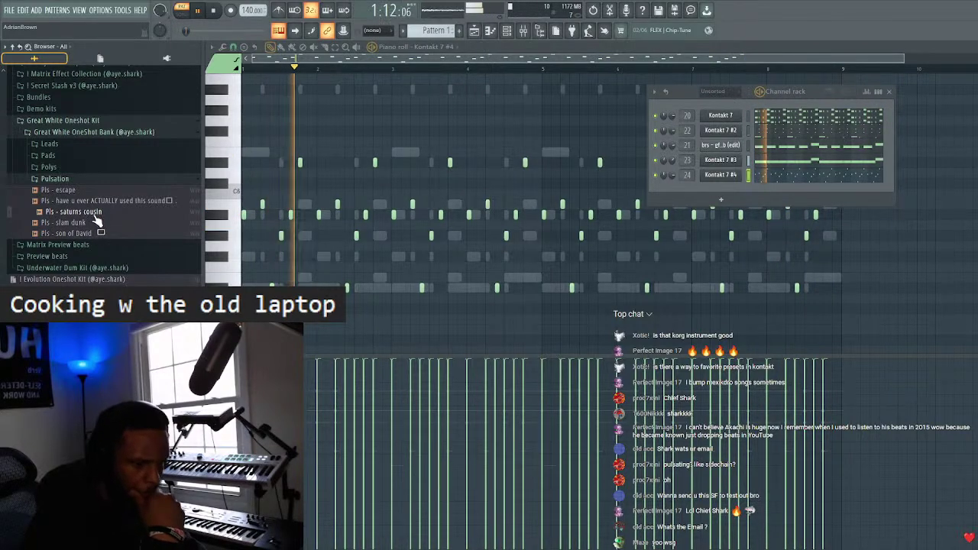
{"action": "left_click", "coordinate": [85, 222]}
{"action": "left_click", "coordinate": [90, 234]}
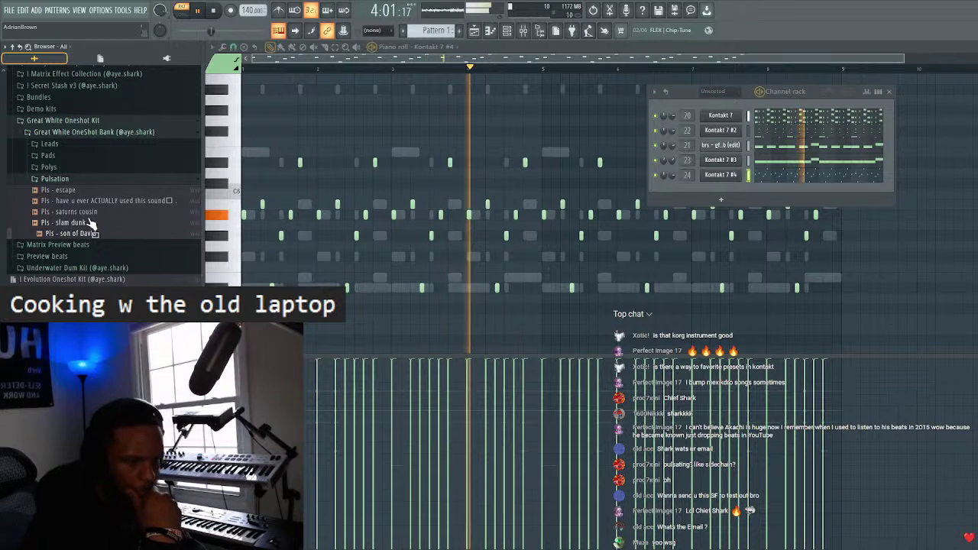
{"action": "left_click", "coordinate": [93, 212]}
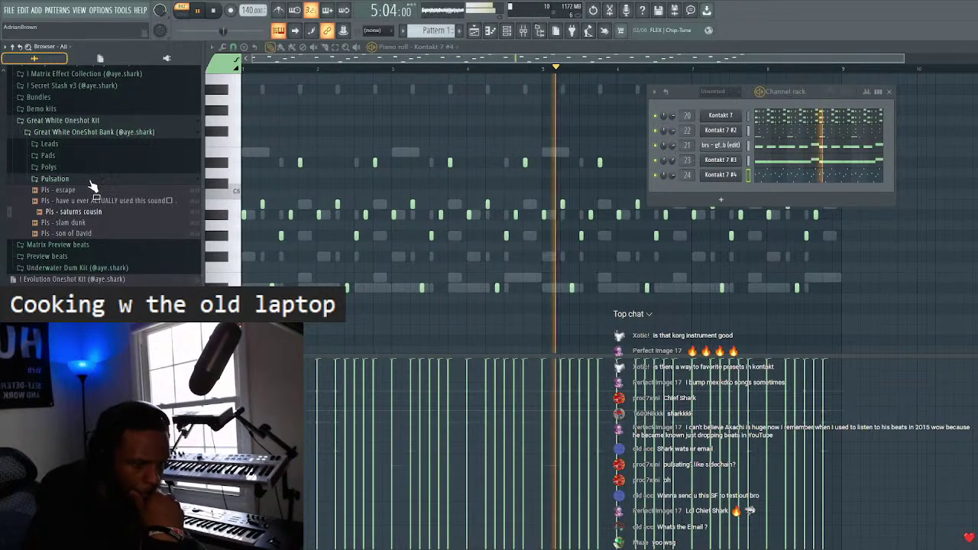
- Add Pd - solar from the Great White Pads folder as a new channel and route it to mixer track 25
{"action": "left_click", "coordinate": [90, 181]}
{"action": "left_click", "coordinate": [79, 210]}
{"action": "left_click", "coordinate": [76, 221]}
{"action": "left_click", "coordinate": [82, 233]}
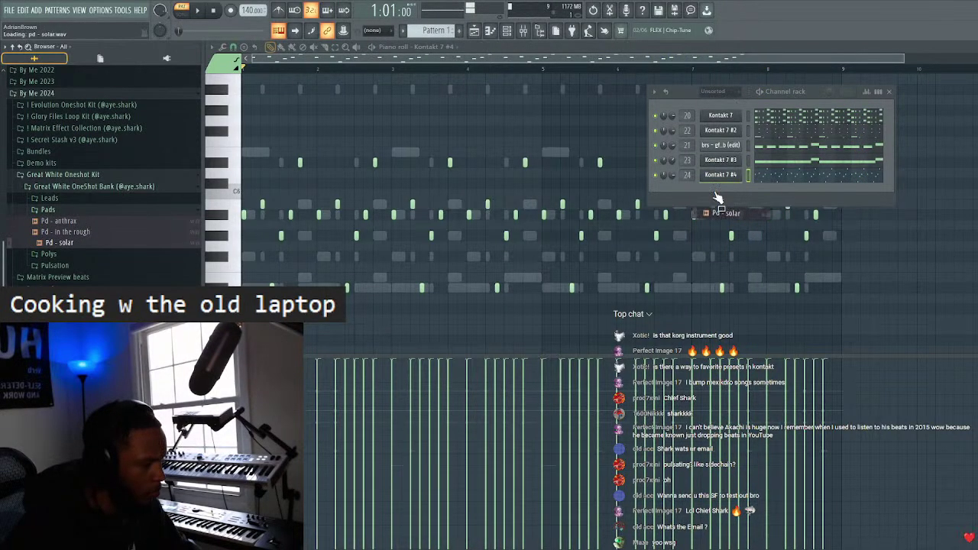
{"action": "left_click_drag", "start_coordinate": [714, 193], "coordinate": [691, 190]}
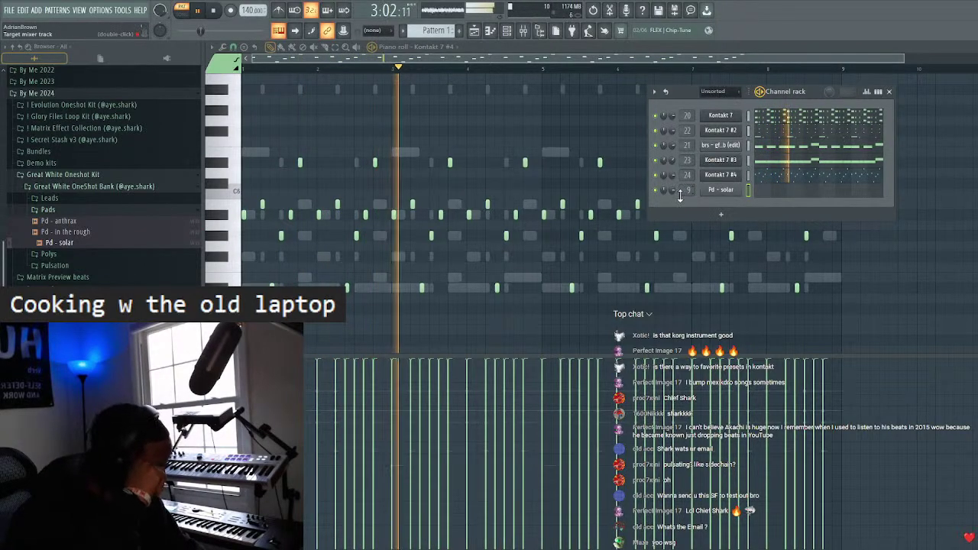
{"action": "scroll", "coordinate": [691, 190], "scroll_direction": "up", "scroll_amount": 15}
{"action": "scroll", "coordinate": [693, 193], "scroll_direction": "up", "scroll_amount": 1}
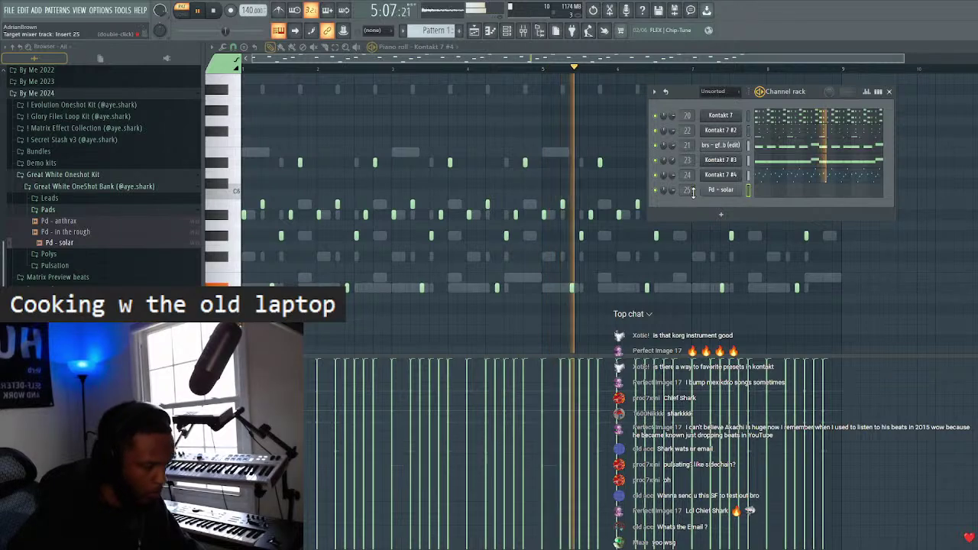
- Reshape Pd - solar's volume envelope to a long full-level hold with a 21% release time and close its window
{"action": "left_click", "coordinate": [721, 189]}
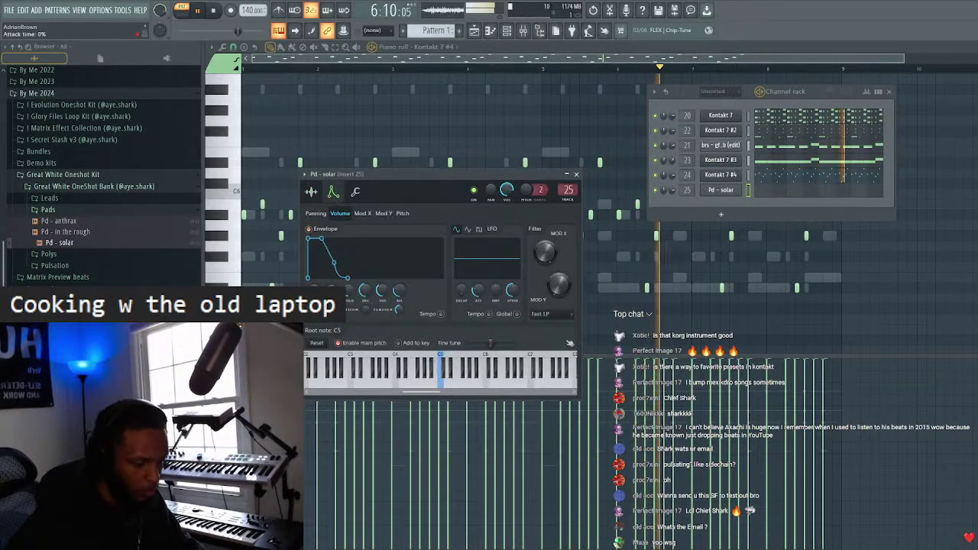
{"action": "left_click_drag", "start_coordinate": [355, 234], "coordinate": [362, 279]}
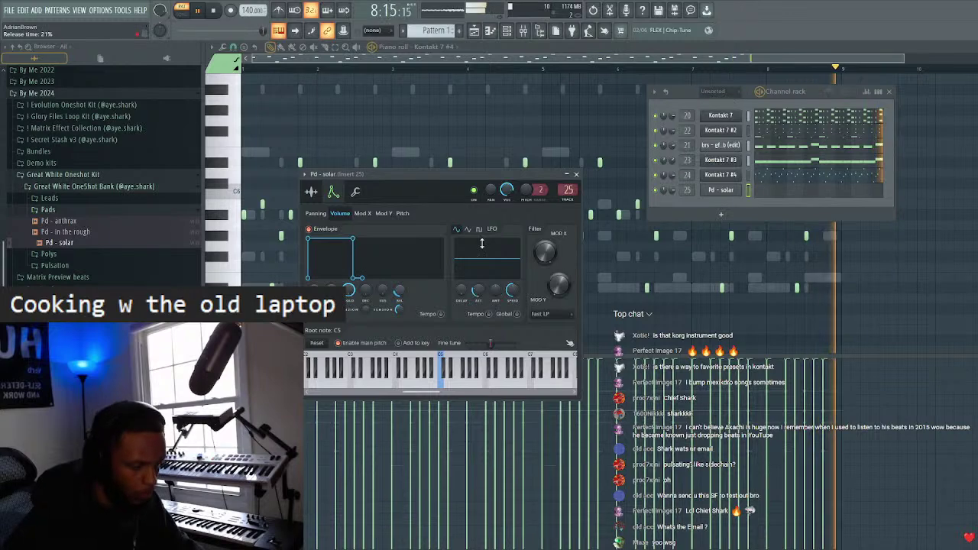
{"action": "left_click", "coordinate": [576, 175]}
- Write a D#5, A#5, D#6, B5 pattern for Pd - solar, one note per beat, across bars 1 to 8 and reopen the channel rack
{"action": "left_click", "coordinate": [453, 48]}
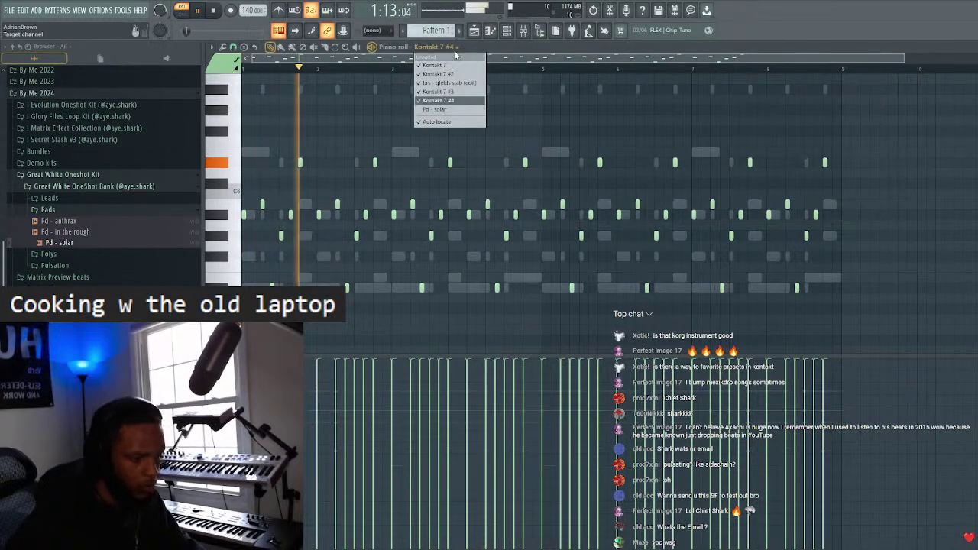
{"action": "left_click", "coordinate": [442, 109]}
{"action": "scroll", "coordinate": [277, 256], "scroll_direction": "down", "scroll_amount": 3}
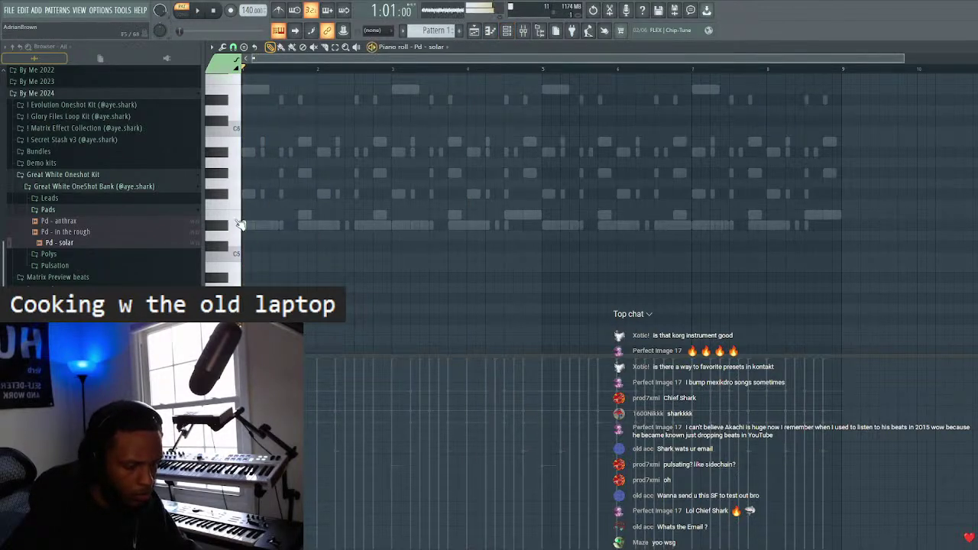
{"action": "scroll", "coordinate": [266, 258], "scroll_direction": "up", "scroll_amount": 2}
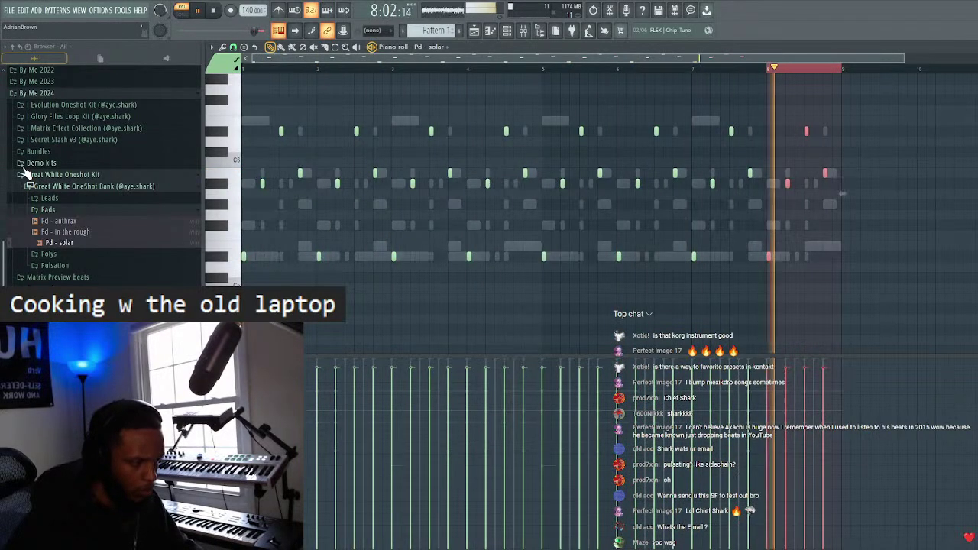
{"action": "left_click", "coordinate": [523, 30]}
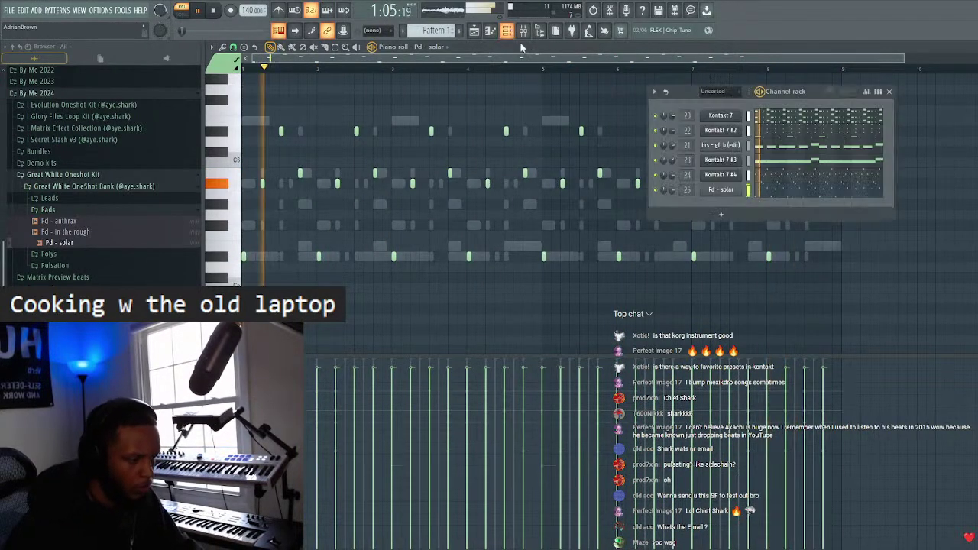
- Set Pd - solar's channel volume to about 69%, and close its window and the channel rack
{"action": "left_click", "coordinate": [737, 190]}
{"action": "left_click_drag", "start_coordinate": [399, 291], "coordinate": [404, 291]}
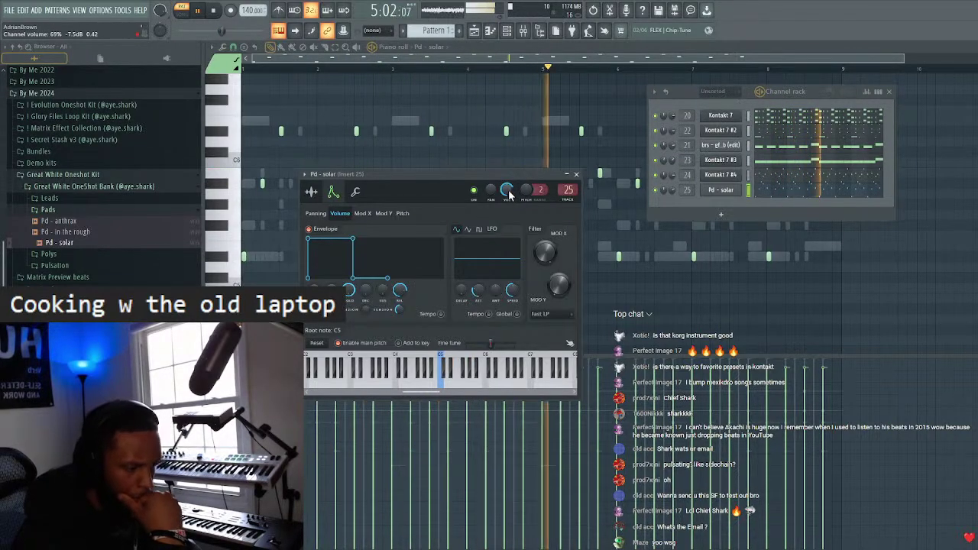
{"action": "left_click", "coordinate": [576, 175]}
{"action": "left_click", "coordinate": [889, 91]}
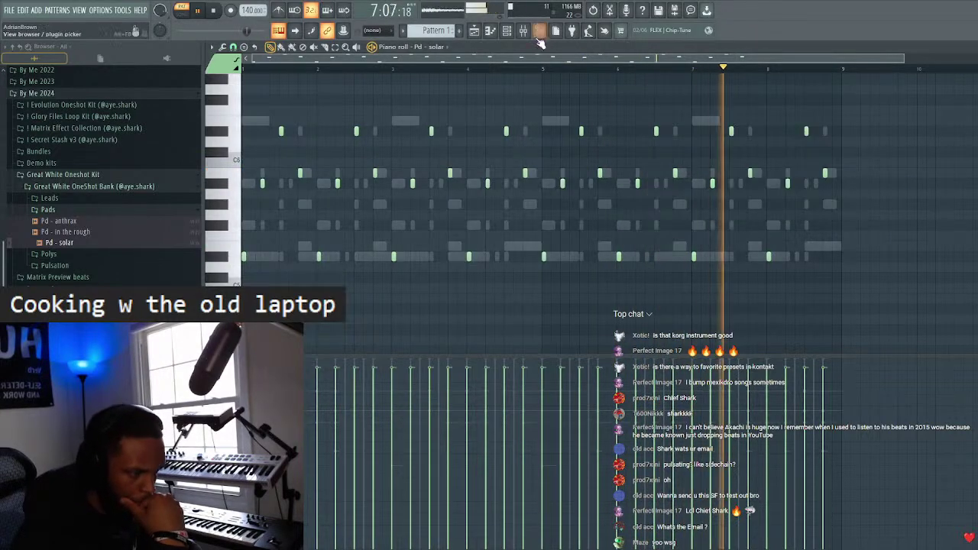
- Load Portal in an effect slot on mixer insert 25 and resize its window to show the macro controls
{"action": "key", "text": "F9"}
{"action": "left_click", "coordinate": [905, 321]}
{"action": "mouse_move", "coordinate": [903, 322]}
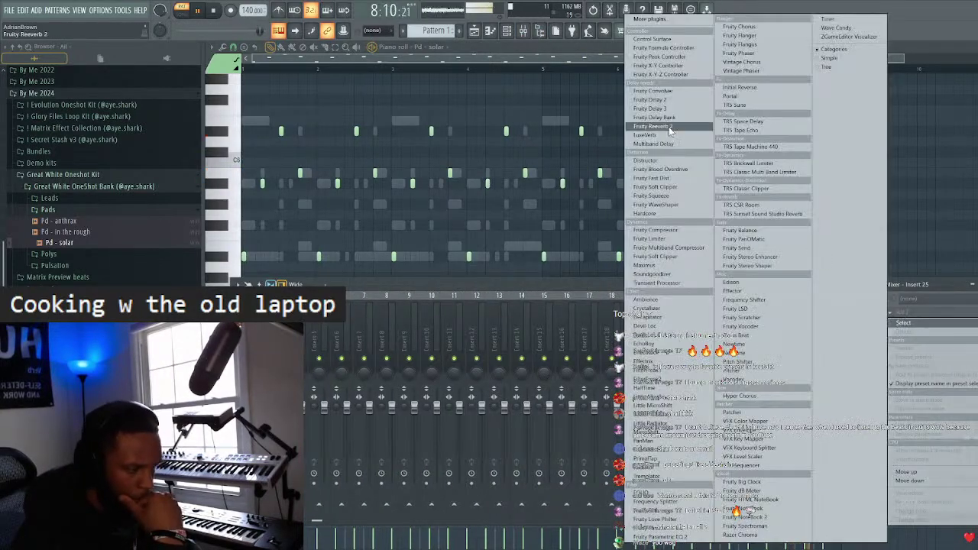
{"action": "left_click", "coordinate": [735, 97]}
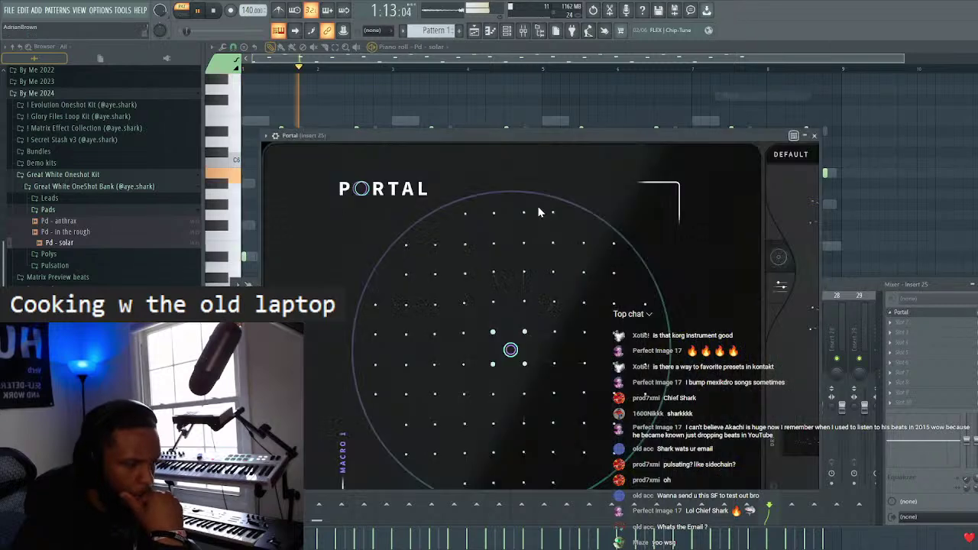
{"action": "left_click_drag", "start_coordinate": [653, 137], "coordinate": [632, 75]}
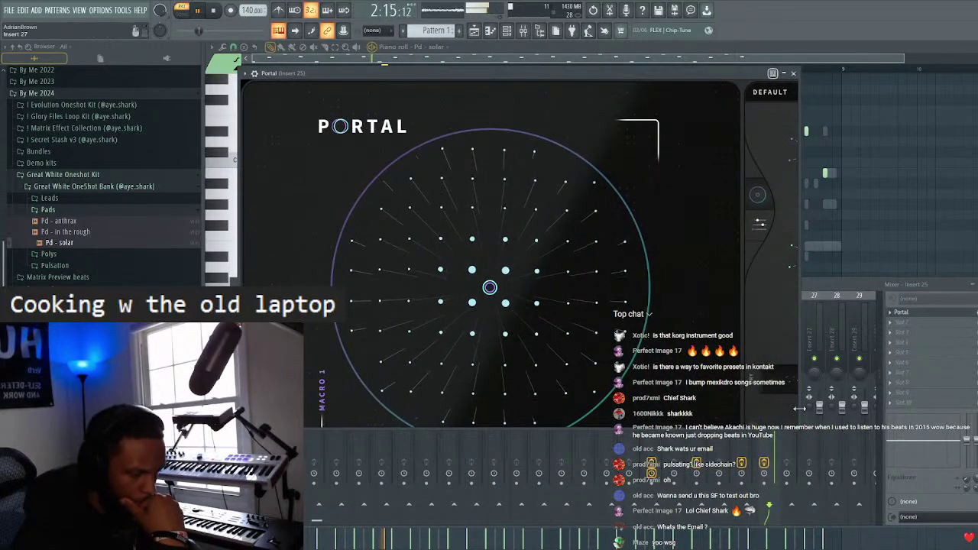
{"action": "left_click", "coordinate": [801, 426]}
{"action": "left_click", "coordinate": [764, 242]}
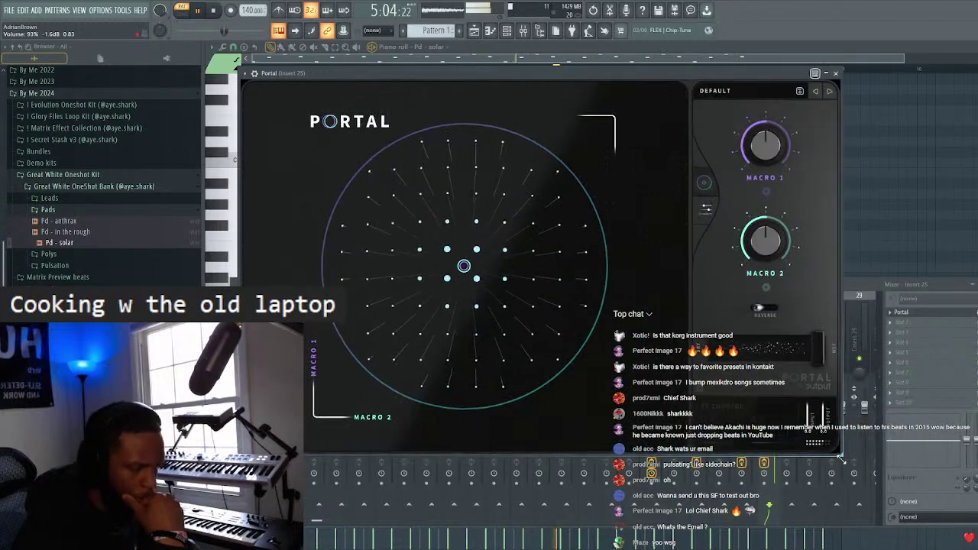
- Load Portal's FREEDOM preset, close the plugin and set its mix level to about 69%
{"action": "left_click", "coordinate": [720, 92]}
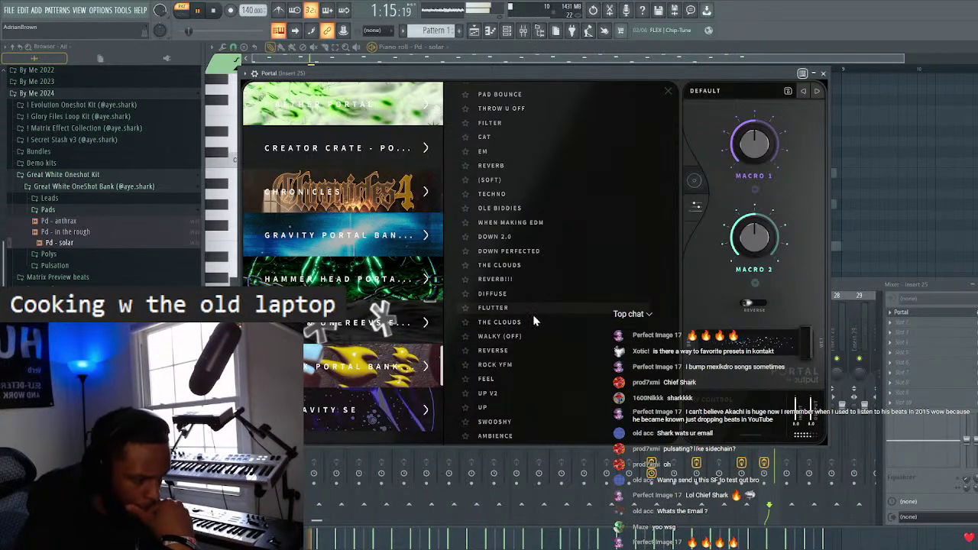
{"action": "scroll", "coordinate": [533, 316], "scroll_direction": "up", "scroll_amount": 3}
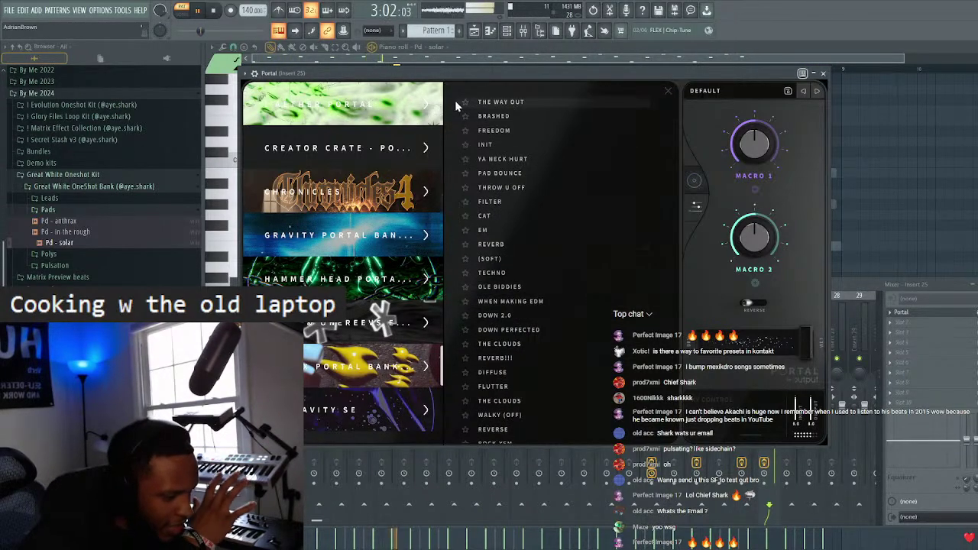
{"action": "left_click", "coordinate": [511, 129]}
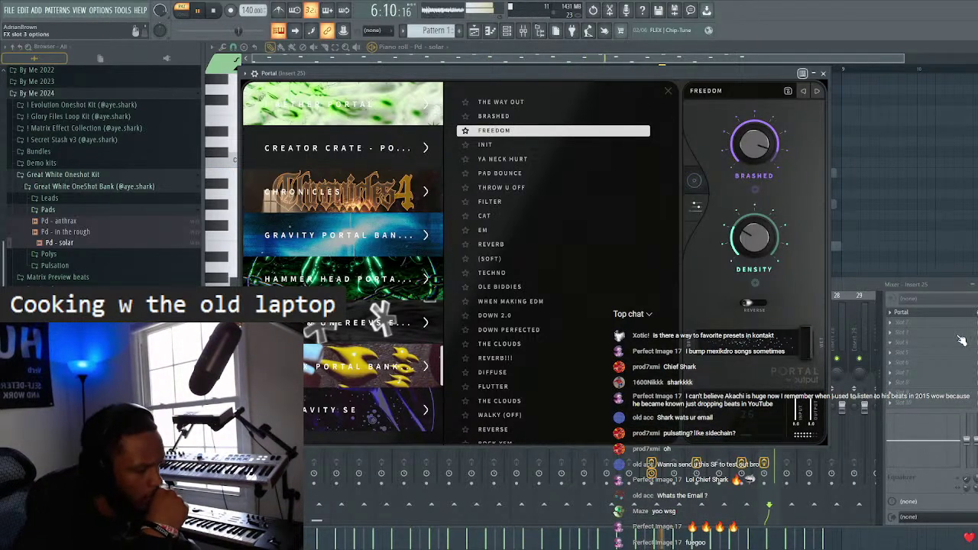
{"action": "left_click", "coordinate": [823, 74]}
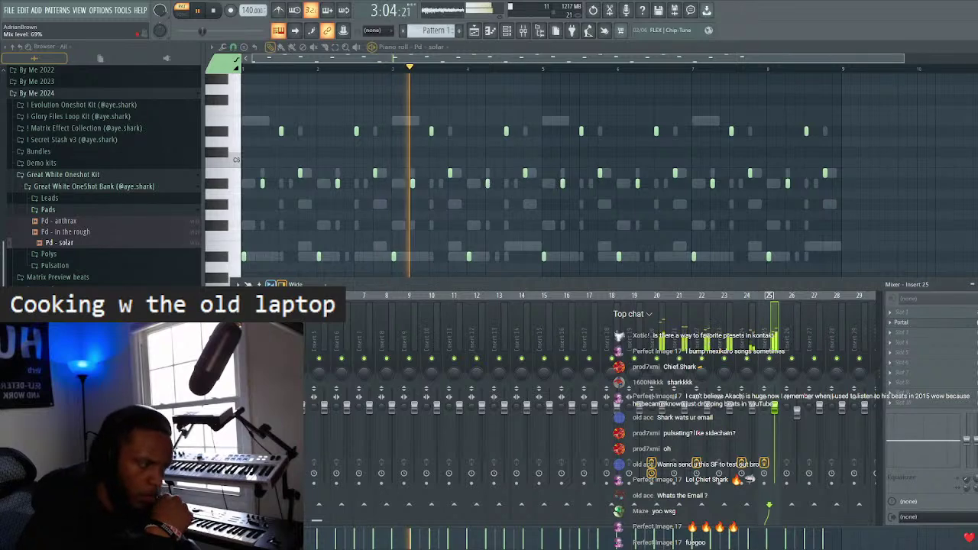
- Add Gross Beat after Portal on insert 25 and load the Matrix Gross Beat Bank preset from the Matrix Effect Collection folder
{"action": "left_click", "coordinate": [904, 339]}
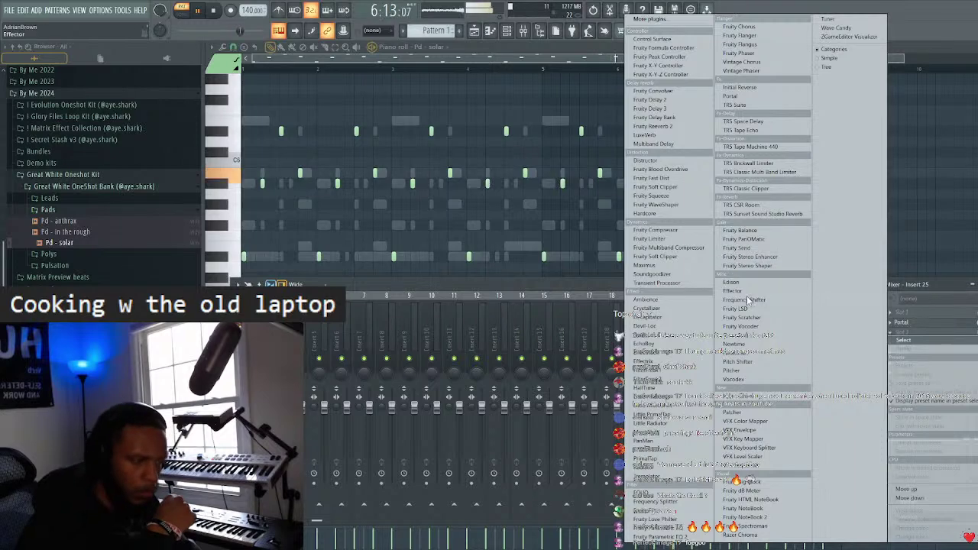
{"action": "left_click", "coordinate": [740, 346]}
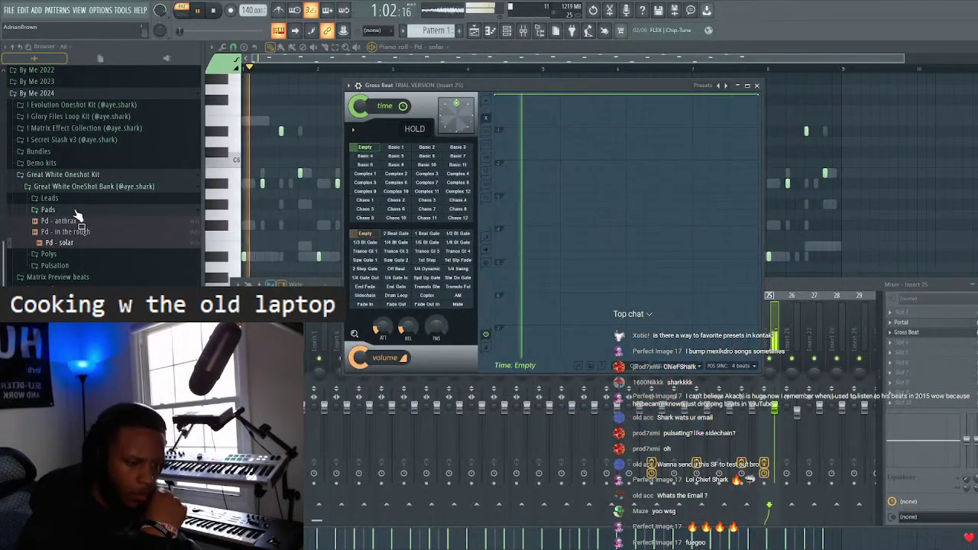
{"action": "scroll", "coordinate": [90, 218], "scroll_direction": "up", "scroll_amount": 4}
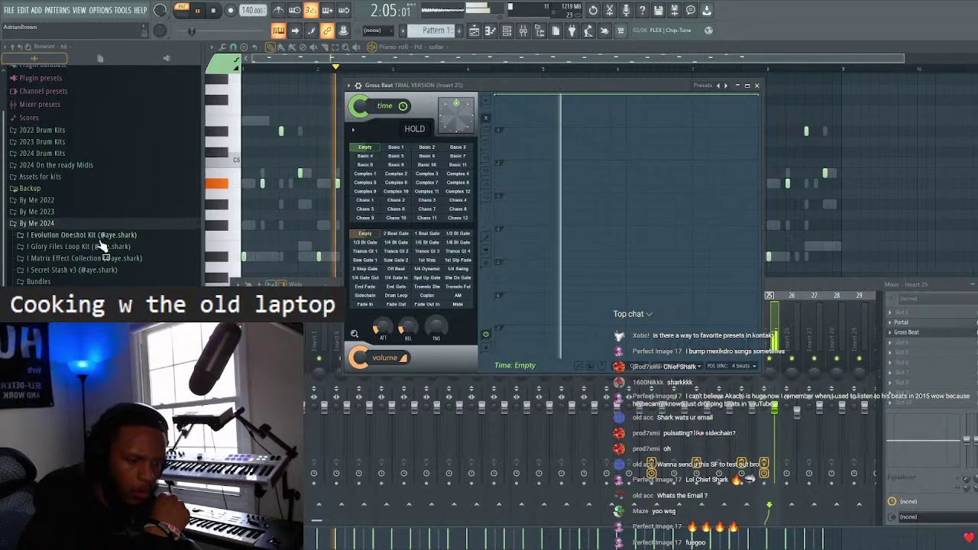
{"action": "left_click", "coordinate": [81, 258]}
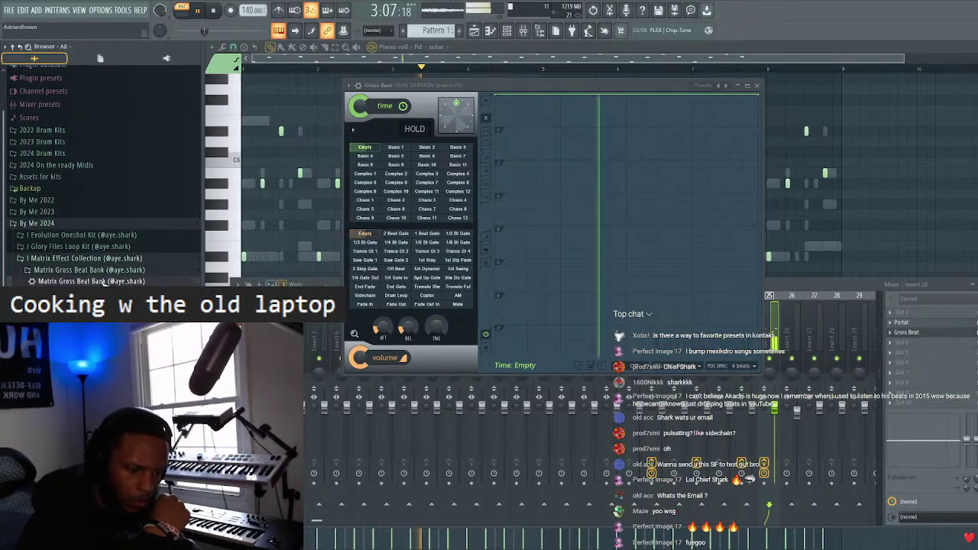
{"action": "left_click_drag", "start_coordinate": [425, 156], "coordinate": [431, 134]}
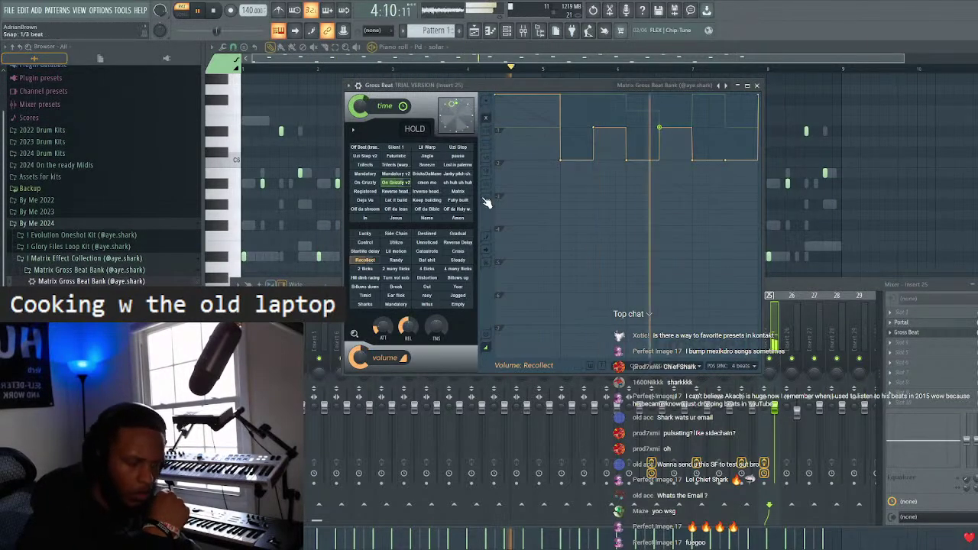
- Compare Gross Beat's volume slots, including Empty, Side Chain, Gradual and Startlite delay, with the time effect turned down, and close the plugin and mixer
{"action": "left_click", "coordinate": [458, 305]}
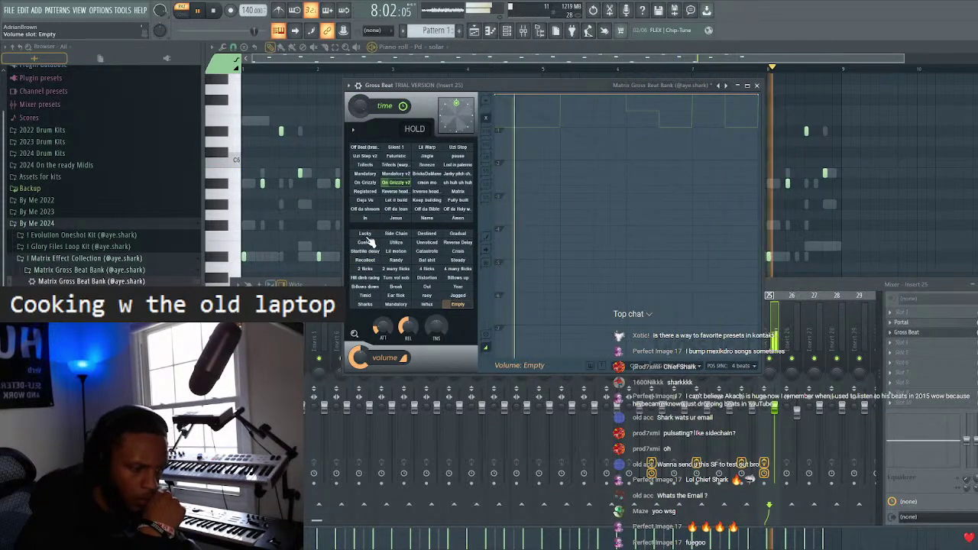
{"action": "left_click", "coordinate": [403, 233]}
{"action": "left_click", "coordinate": [428, 235]}
{"action": "left_click", "coordinate": [458, 234]}
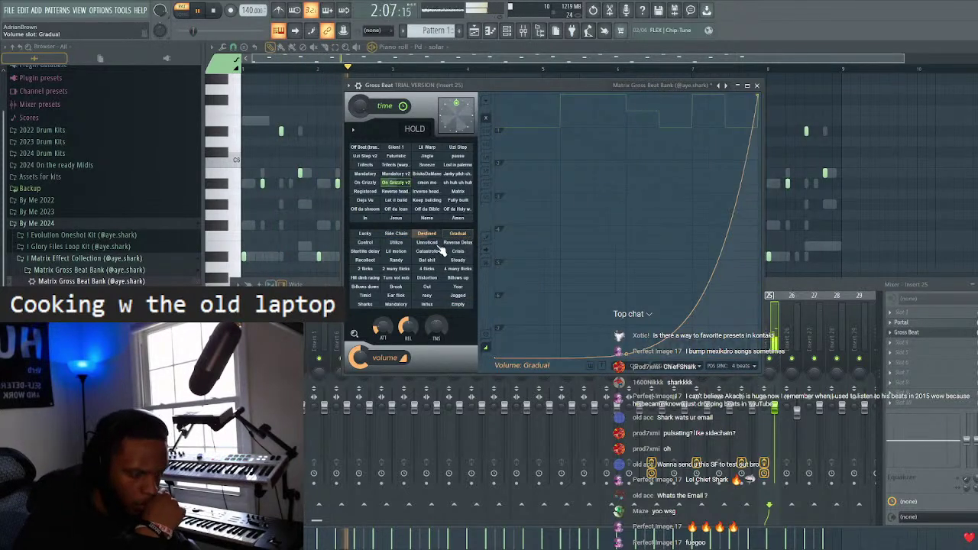
{"action": "left_click", "coordinate": [376, 252]}
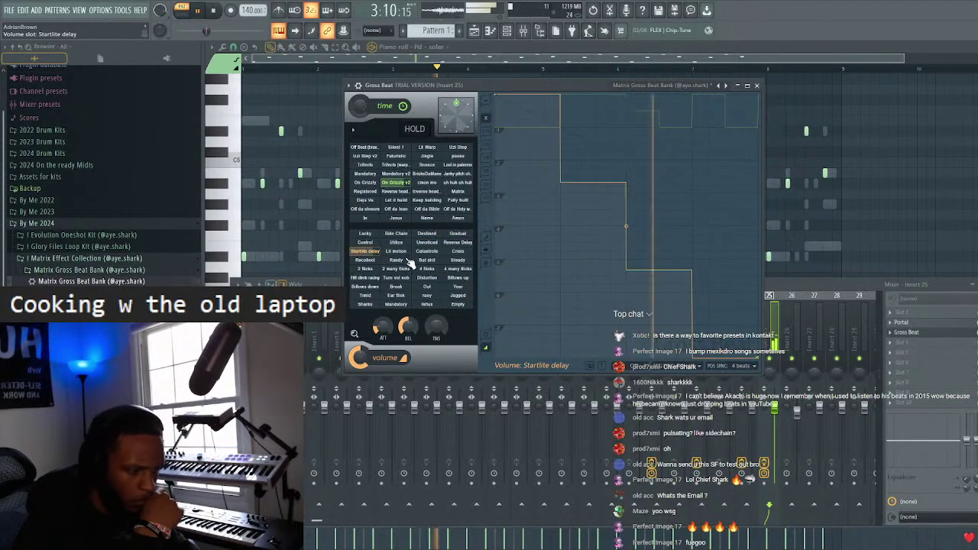
{"action": "left_click", "coordinate": [756, 85]}
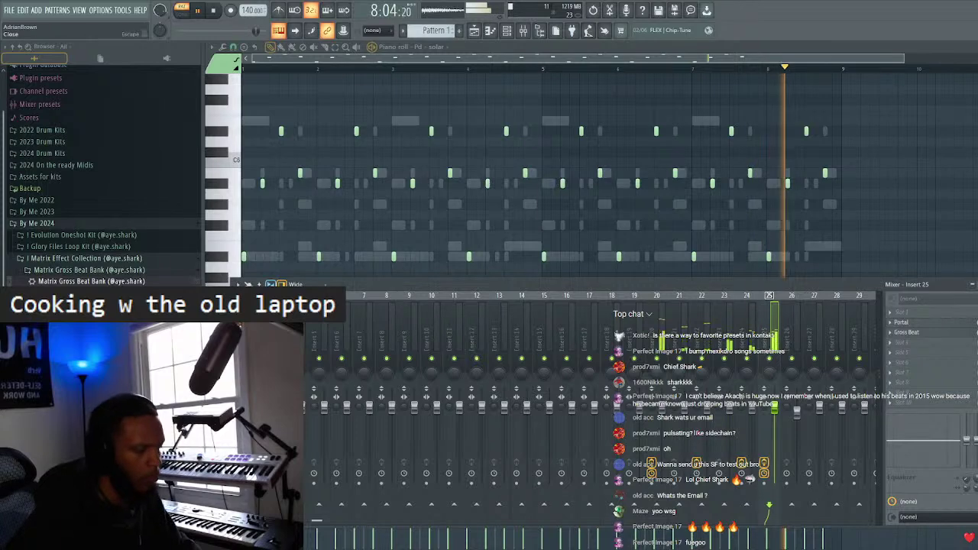
{"action": "left_click", "coordinate": [971, 284]}
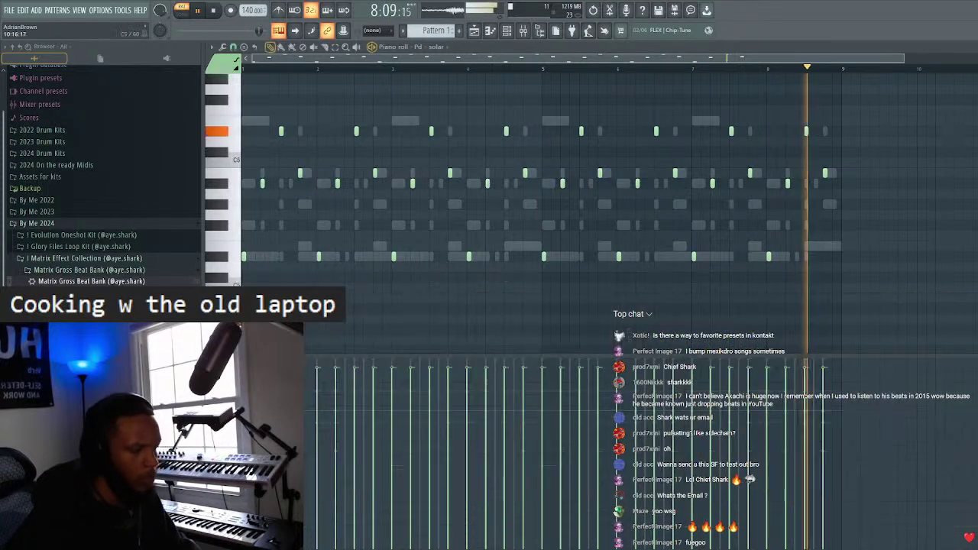
- Add Lead - da real glo whistle from the Great White Leads folder as a new channel in the channel rack
{"action": "left_click", "coordinate": [508, 31]}
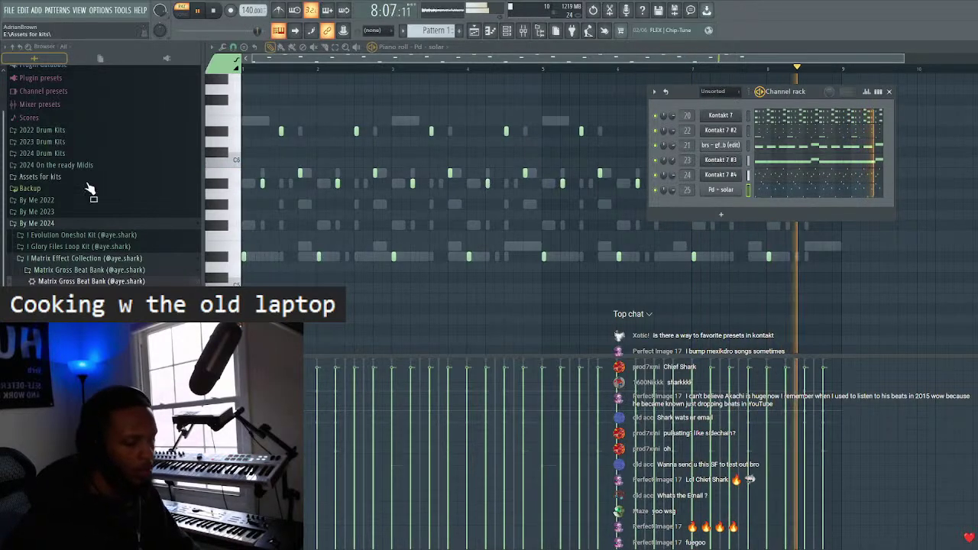
{"action": "scroll", "coordinate": [91, 229], "scroll_direction": "down", "scroll_amount": 4}
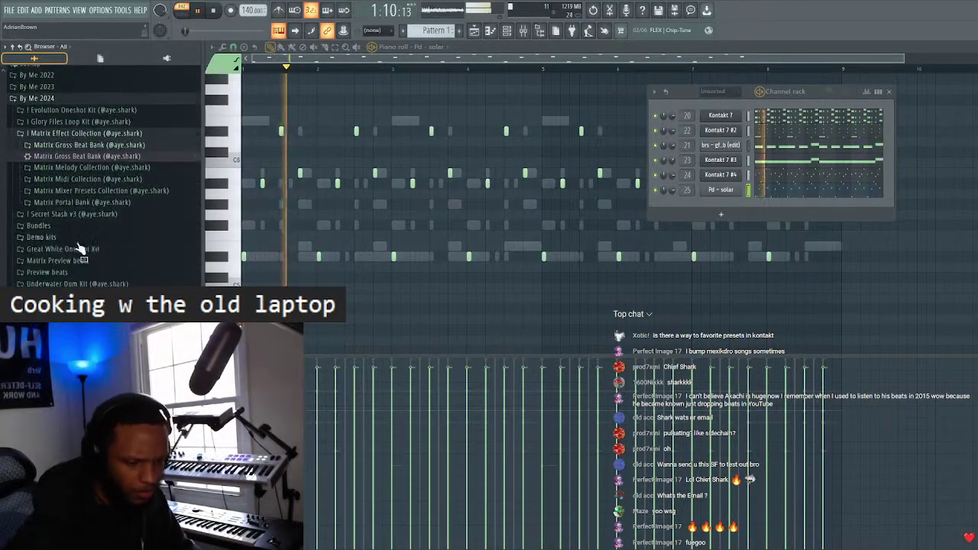
{"action": "left_click", "coordinate": [80, 262]}
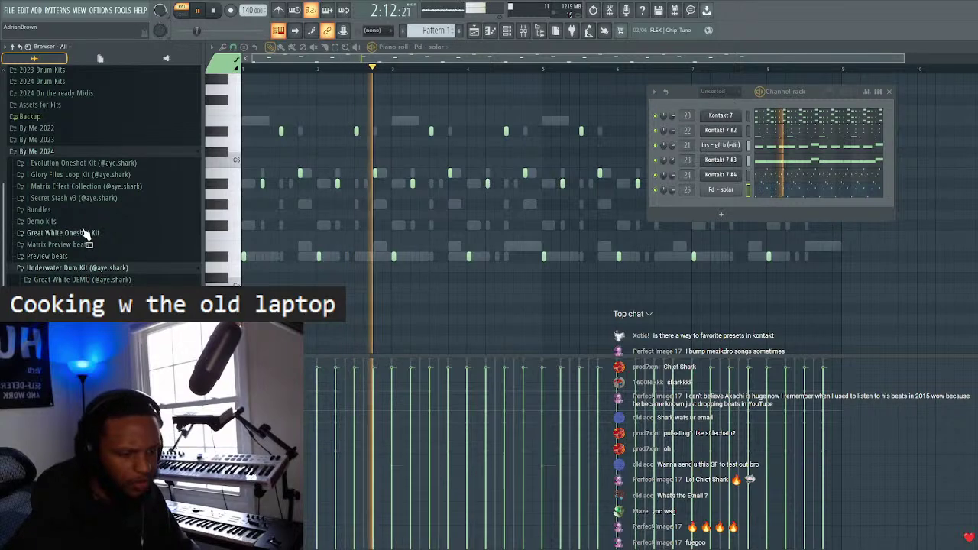
{"action": "left_click", "coordinate": [83, 233]}
{"action": "left_click", "coordinate": [88, 240]}
{"action": "scroll", "coordinate": [93, 183], "scroll_direction": "down", "scroll_amount": 4}
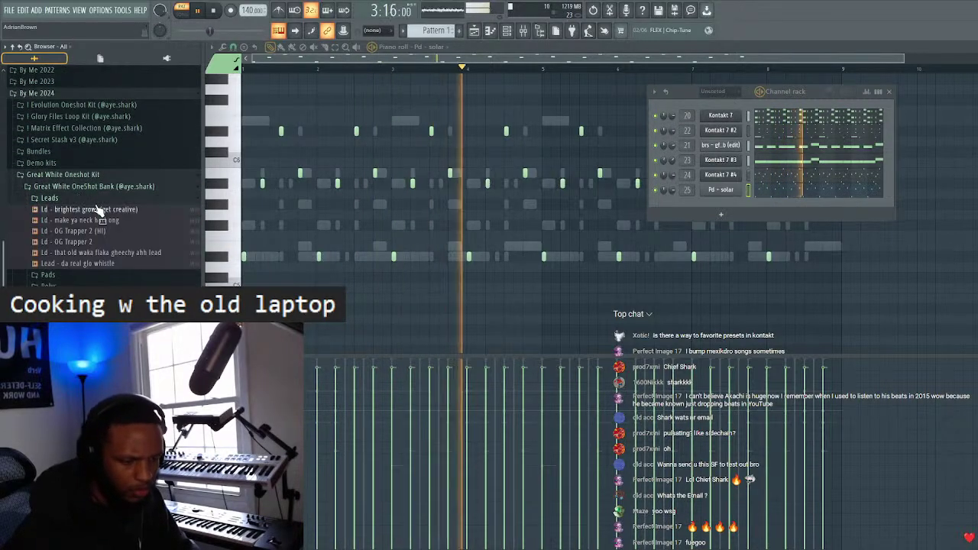
{"action": "left_click_drag", "start_coordinate": [90, 198], "coordinate": [710, 205]}
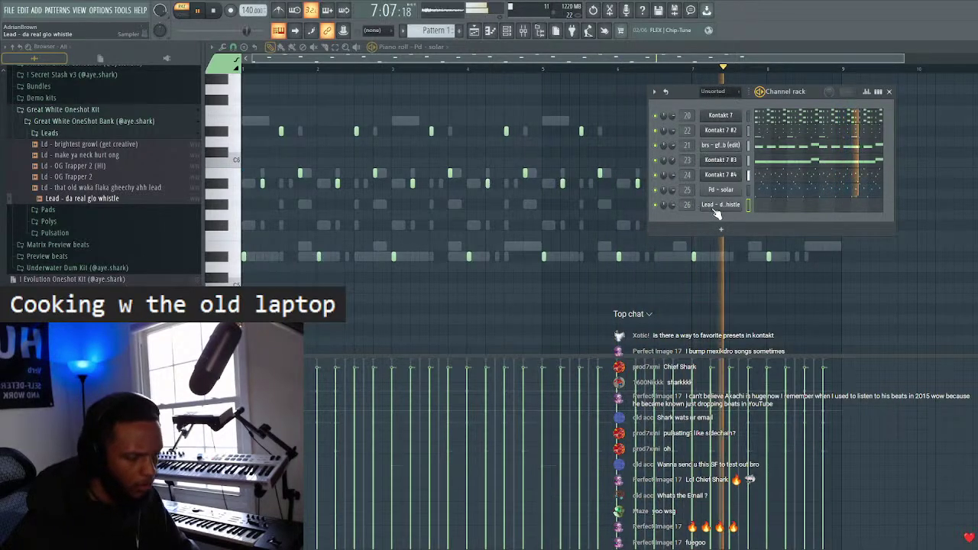
- Shape the whistle lead's volume envelope to a full-level hold with 31% release, adjust its time-stretching mode and close its window
{"action": "left_click", "coordinate": [712, 205]}
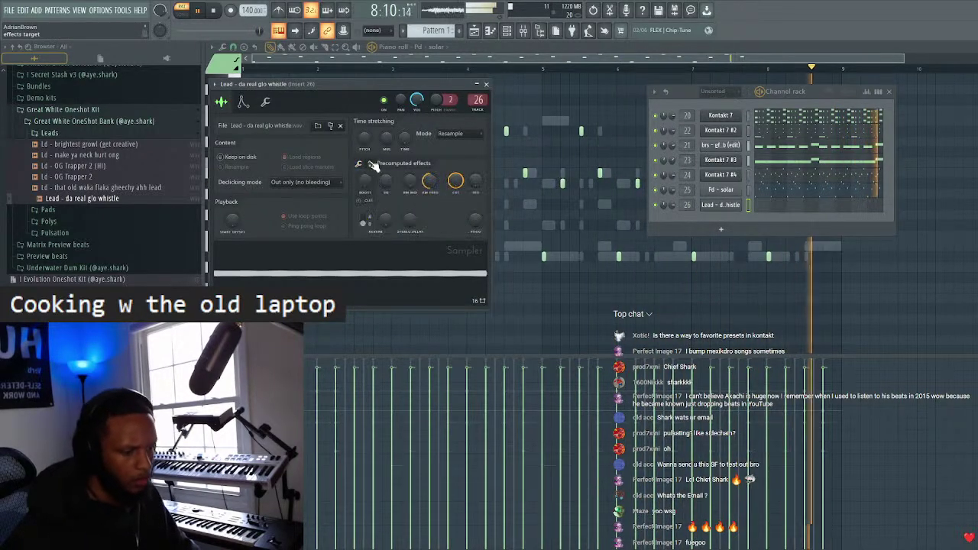
{"action": "left_click", "coordinate": [242, 102]}
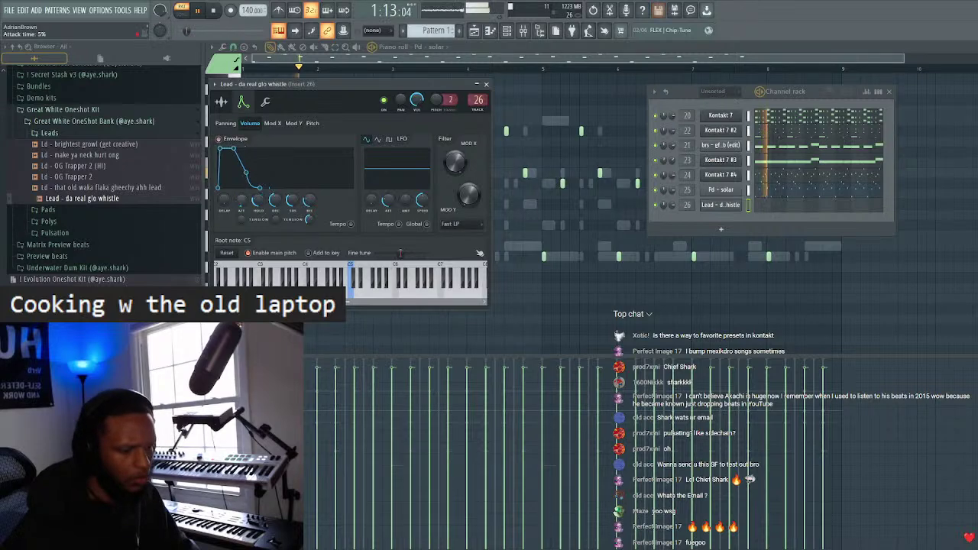
{"action": "left_click_drag", "start_coordinate": [275, 200], "coordinate": [276, 218]}
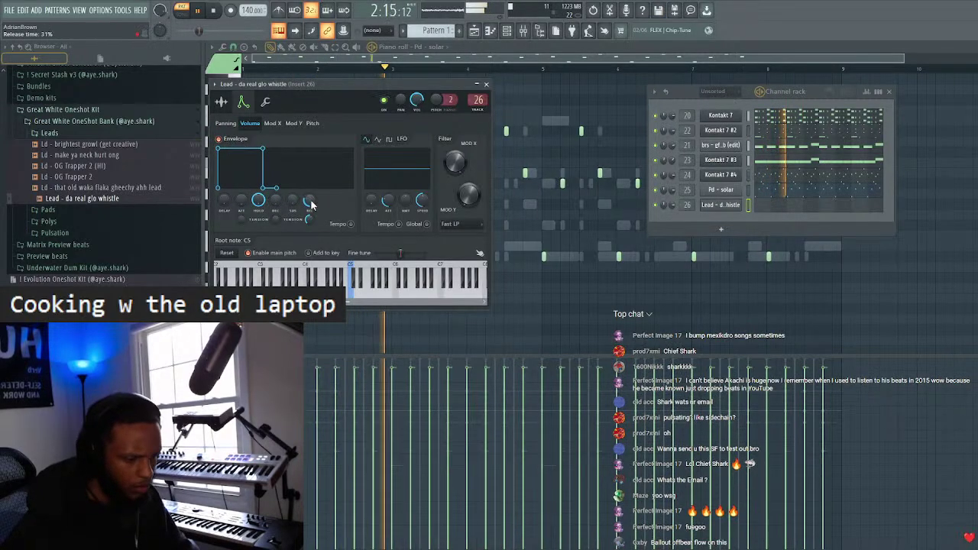
{"action": "left_click", "coordinate": [239, 105]}
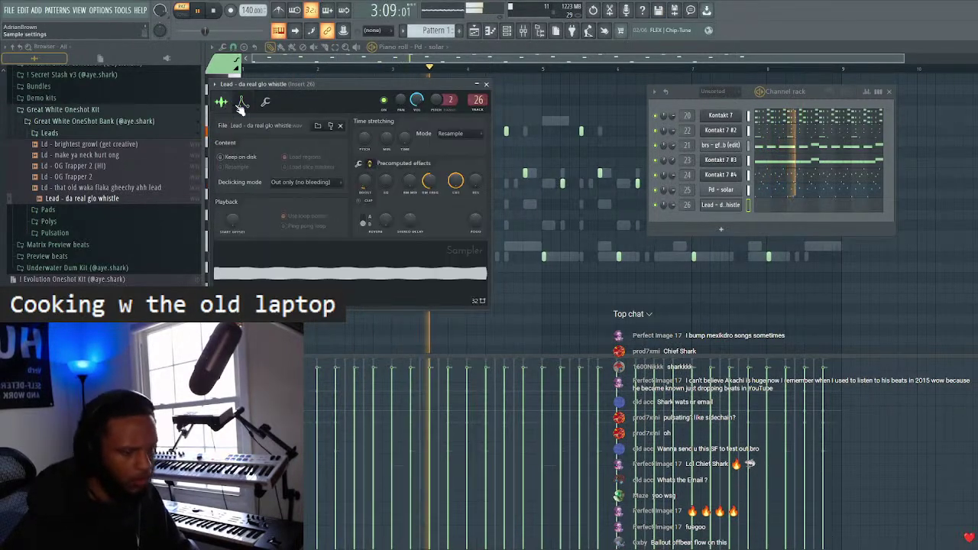
{"action": "left_click", "coordinate": [463, 135]}
{"action": "left_click", "coordinate": [454, 160]}
{"action": "left_click", "coordinate": [487, 84]}
- Write D#5, F#5, G#5 and A#5 as half-bar notes for the whistle lead in bars 1 and 2, and repeat them in bars 3 and 4
{"action": "left_click", "coordinate": [428, 47]}
{"action": "left_click", "coordinate": [421, 102]}
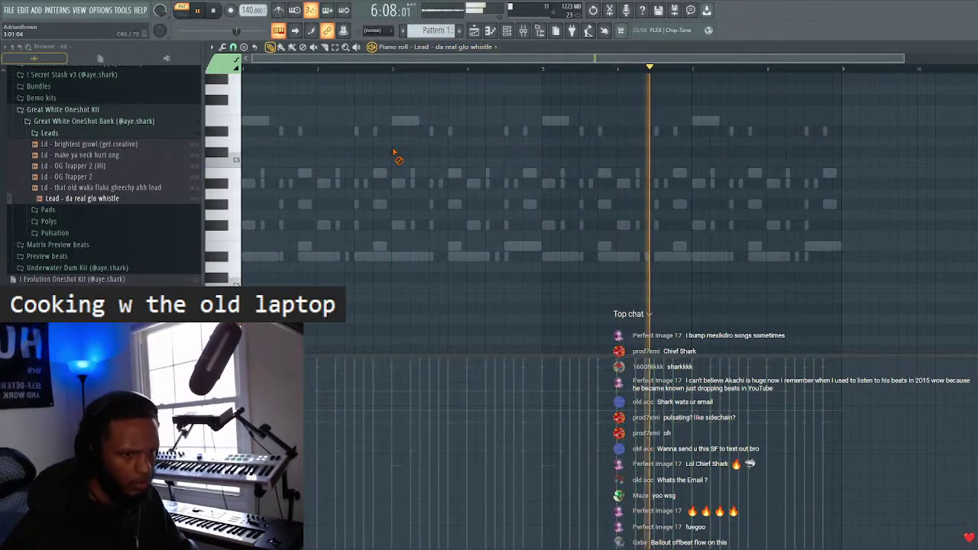
{"action": "scroll", "coordinate": [252, 199], "scroll_direction": "down", "scroll_amount": 3}
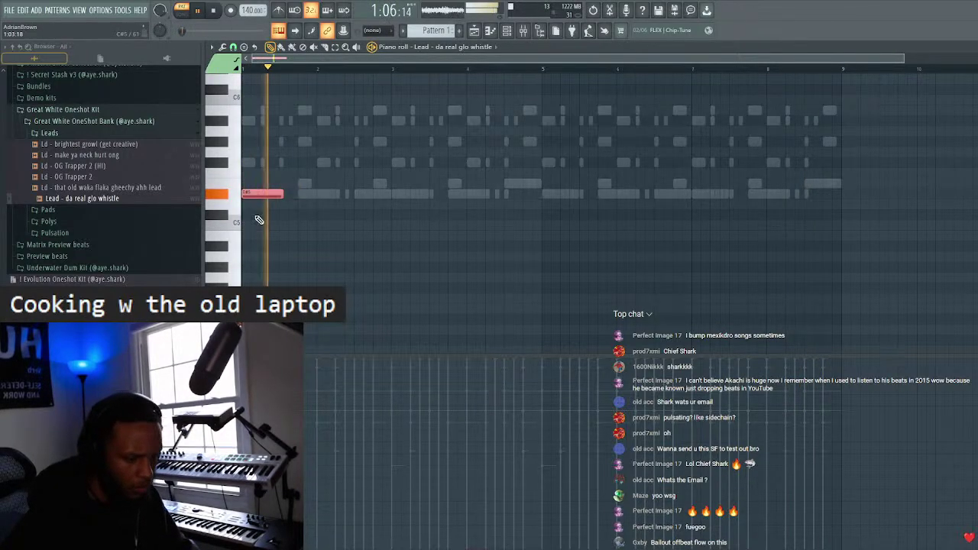
{"action": "scroll", "coordinate": [286, 199], "scroll_direction": "up", "scroll_amount": 3}
{"action": "key", "text": "space"}
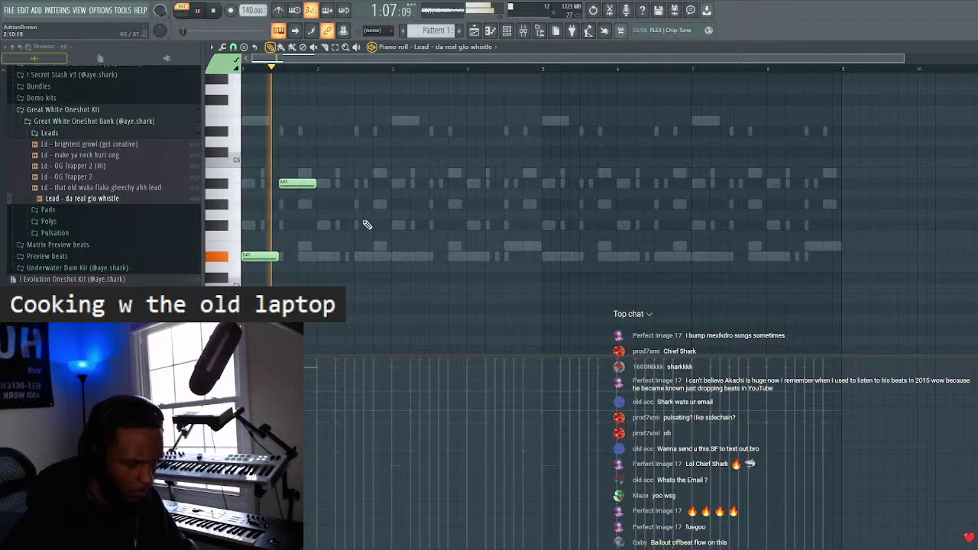
{"action": "scroll", "coordinate": [261, 247], "scroll_direction": "down", "scroll_amount": 1}
{"action": "left_click", "coordinate": [261, 255]}
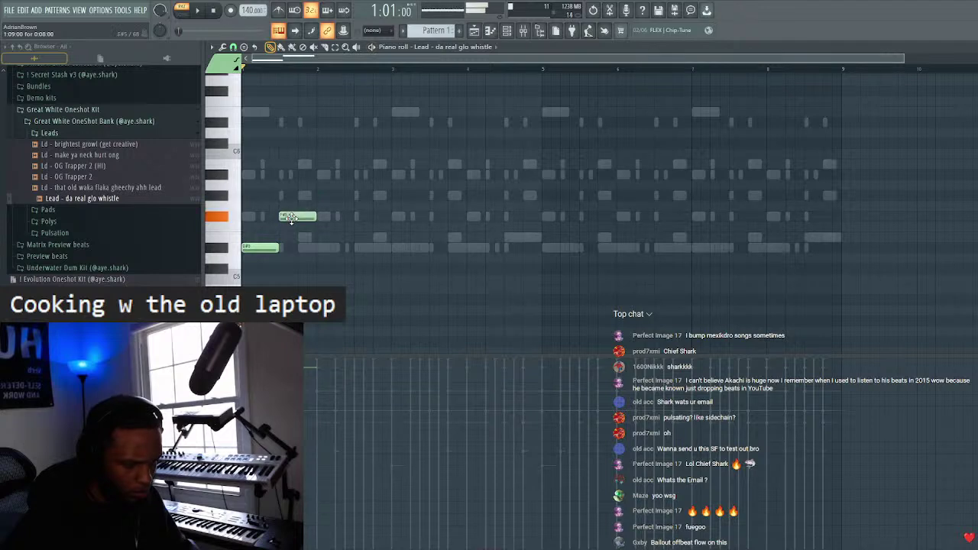
{"action": "scroll", "coordinate": [293, 192], "scroll_direction": "up", "scroll_amount": 5}
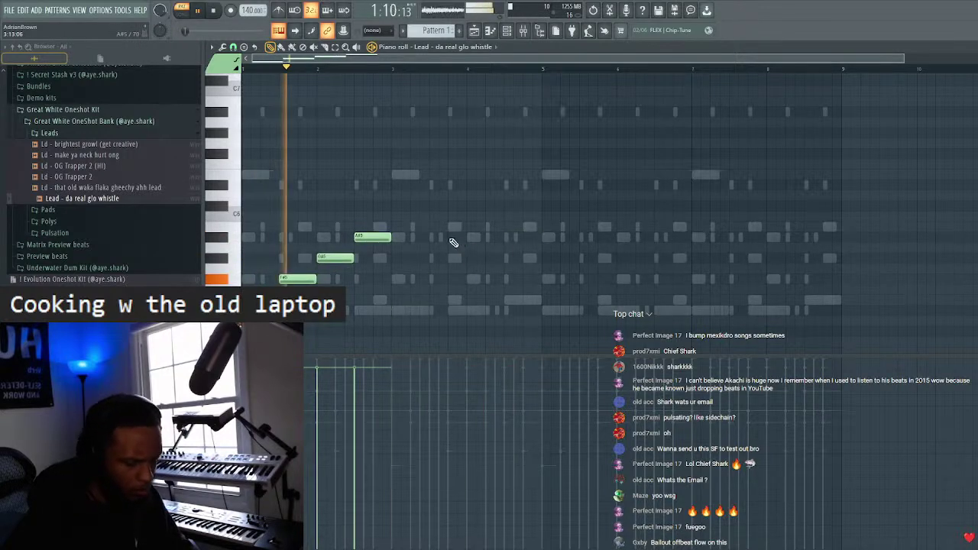
{"action": "key", "text": "ctrl+v"}
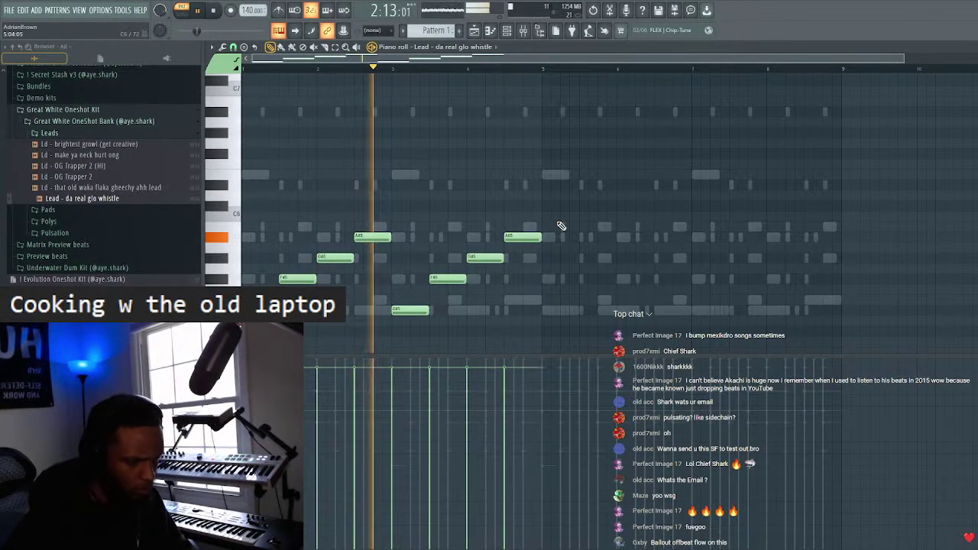
- Repeat the four-bar whistle phrase an octave higher in bars 5 to 8, try the copy an octave lower, and undo that shift
{"action": "left_click_drag", "start_coordinate": [583, 195], "coordinate": [243, 335]}
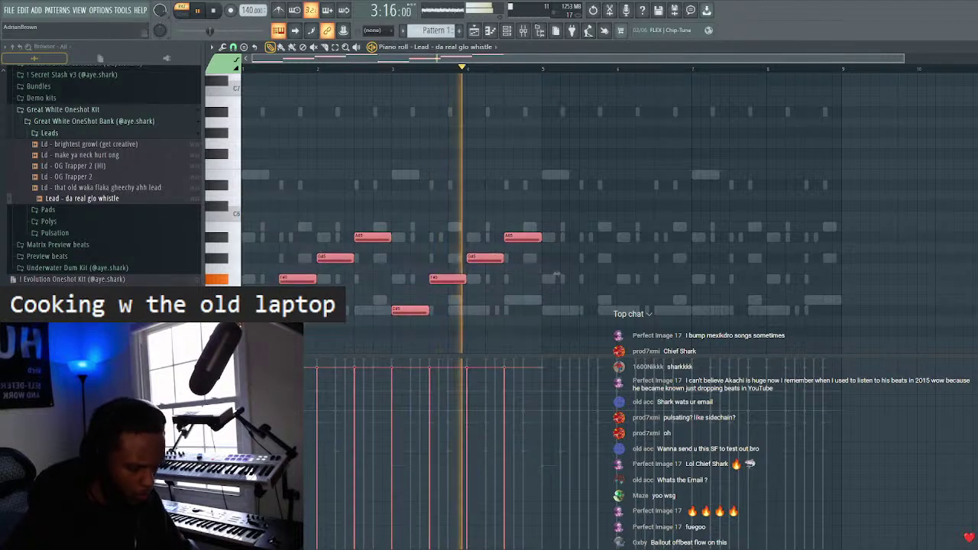
{"action": "key", "text": "ctrl+b"}
{"action": "key", "text": "ctrl+Up"}
{"action": "key", "text": "ctrl+d"}
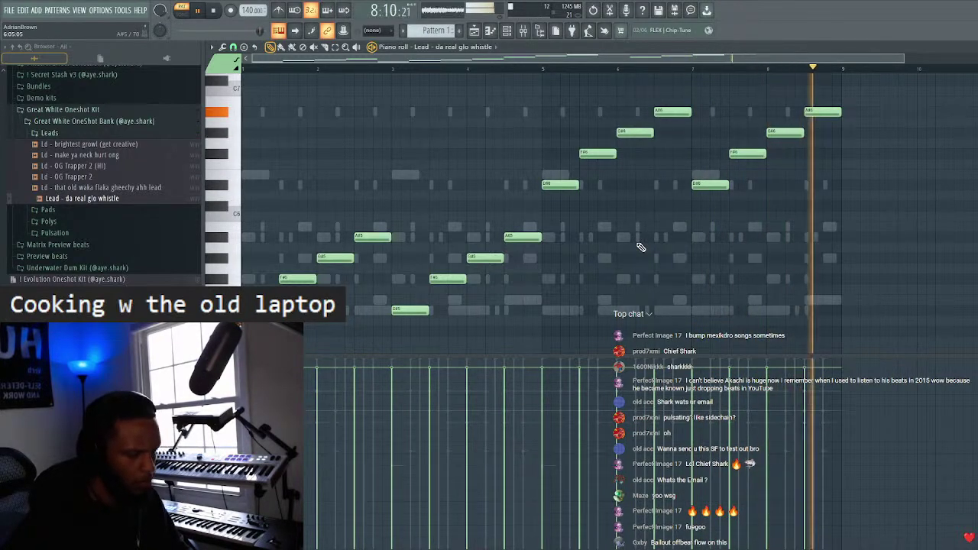
{"action": "key", "text": "ctrl+Down"}
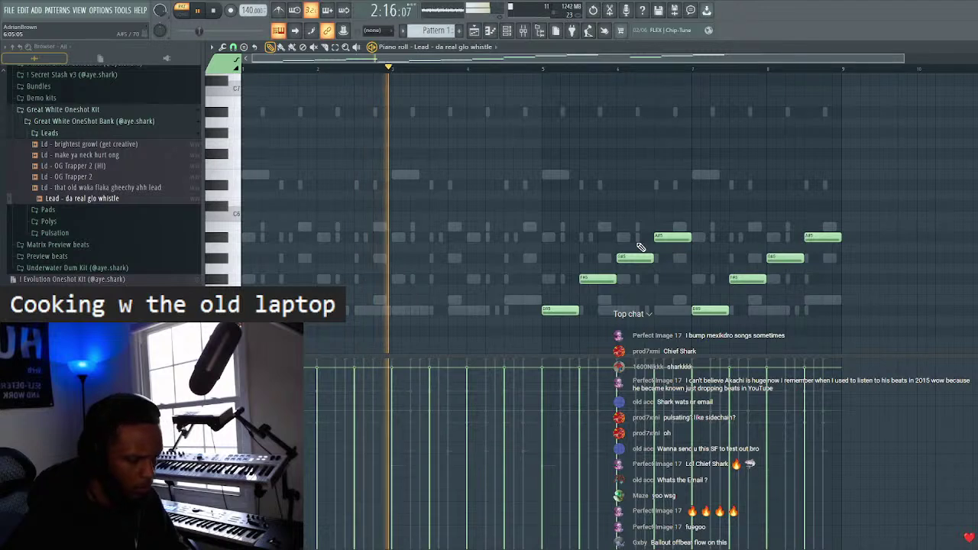
{"action": "key", "text": "space"}
{"action": "key", "text": "ctrl+z"}
- Rework the whistle notes in bars 1 and 2 to D#5, A#4, D#5 and E5, and repeat the phrase in bars 3 and 4
{"action": "left_click_drag", "start_coordinate": [293, 277], "coordinate": [284, 281]}
{"action": "key", "text": "space"}
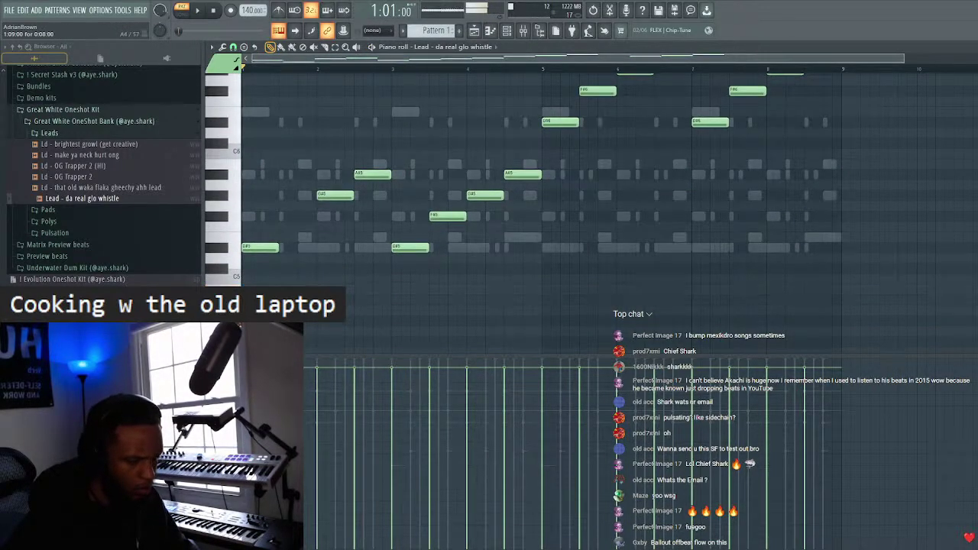
{"action": "key", "text": "ctrl+z"}
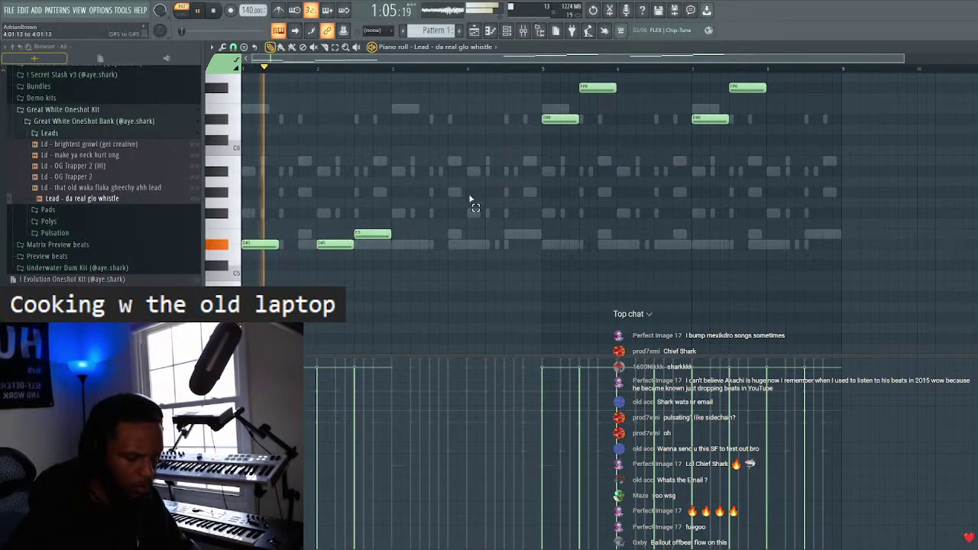
{"action": "scroll", "coordinate": [706, 283], "scroll_direction": "up", "scroll_amount": 5}
{"action": "scroll", "coordinate": [779, 264], "scroll_direction": "down", "scroll_amount": 3}
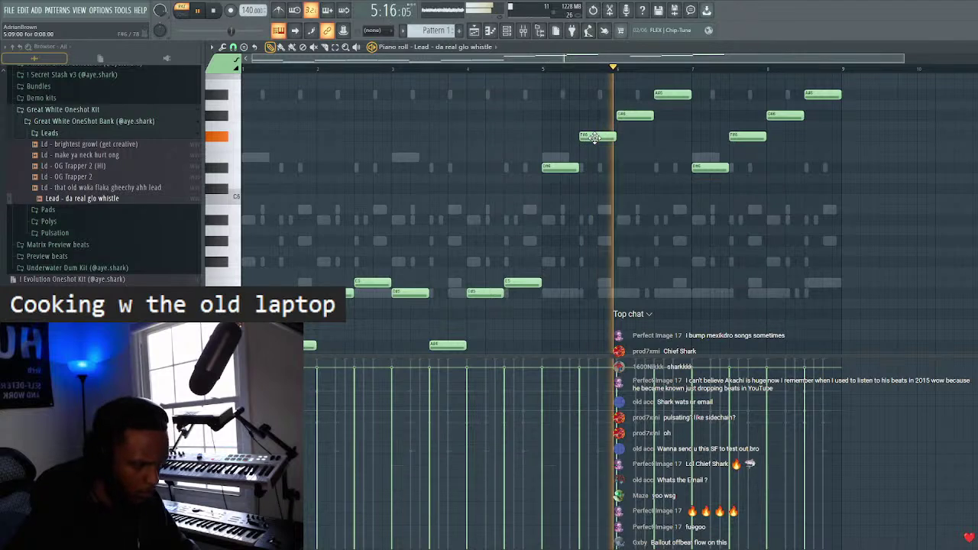
- Replace the whistle notes in bars 5 to 8 with an octave-higher copy of the reworked four-bar phrase
{"action": "key", "text": "space"}
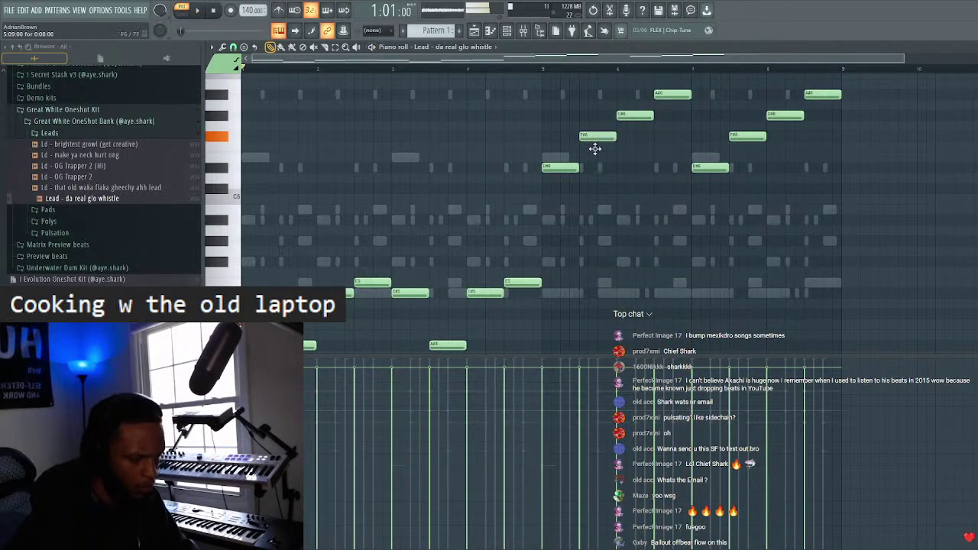
{"action": "left_click_drag", "start_coordinate": [866, 89], "coordinate": [476, 207]}
{"action": "key", "text": "Delete"}
{"action": "key", "text": "ctrl+a"}
{"action": "key", "text": "ctrl+z"}
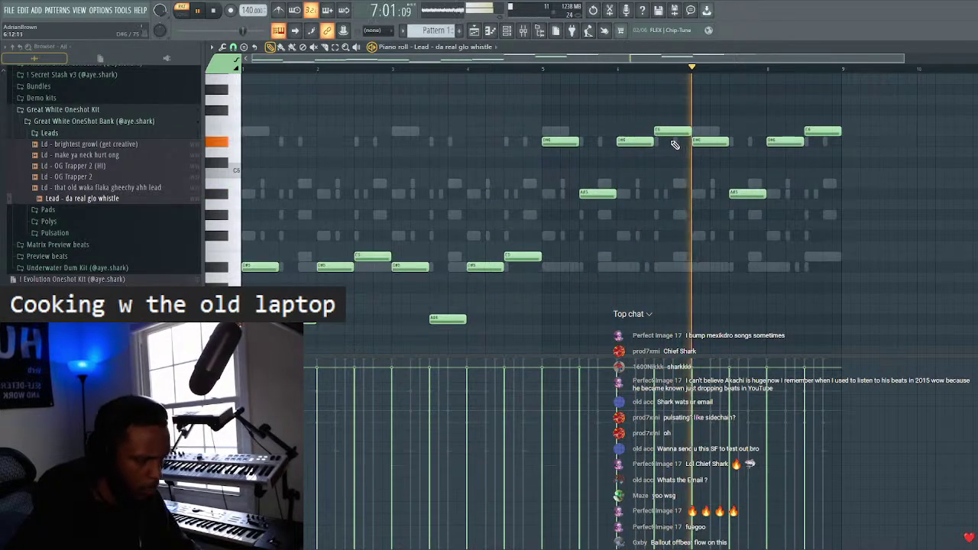
- Lower the last two notes of the phrase in bars 5 and 6 to D#5 and E5, and match them in bars 7 and 8
{"action": "left_click", "coordinate": [544, 70]}
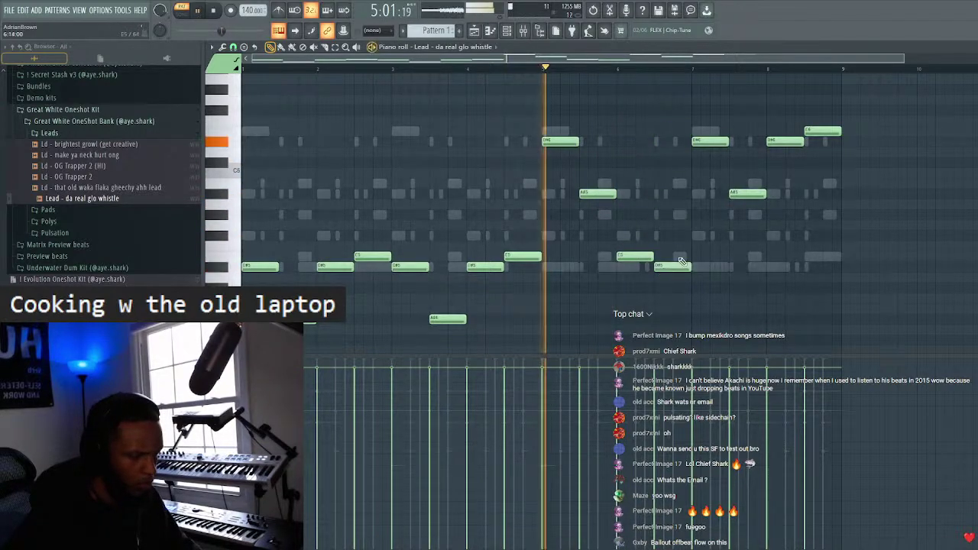
{"action": "left_click_drag", "start_coordinate": [890, 95], "coordinate": [649, 249]}
{"action": "left_click_drag", "start_coordinate": [741, 116], "coordinate": [563, 306]}
{"action": "key", "text": "ctrl+b"}
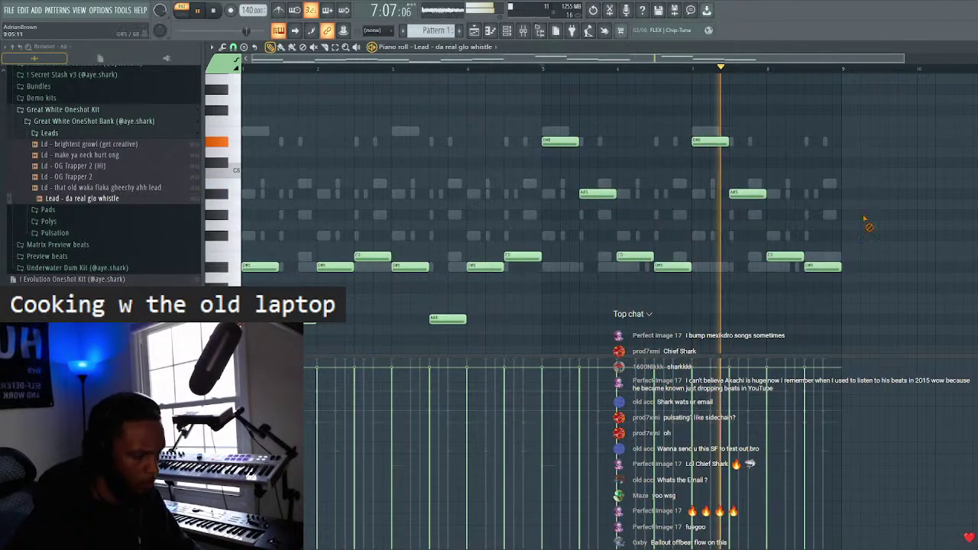
{"action": "left_click_drag", "start_coordinate": [802, 260], "coordinate": [804, 269]}
{"action": "left_click_drag", "start_coordinate": [634, 257], "coordinate": [666, 258]}
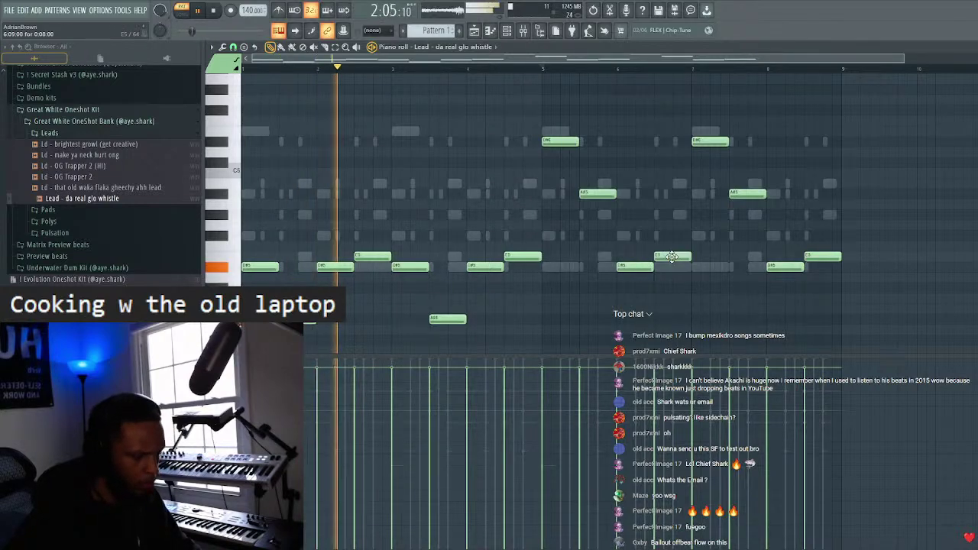
- Add the Ambience reverb to insert 26 with a 12% mix level, and close the plugin and mixer
{"action": "left_click", "coordinate": [526, 31]}
{"action": "left_click", "coordinate": [894, 314]}
{"action": "mouse_move", "coordinate": [903, 323]}
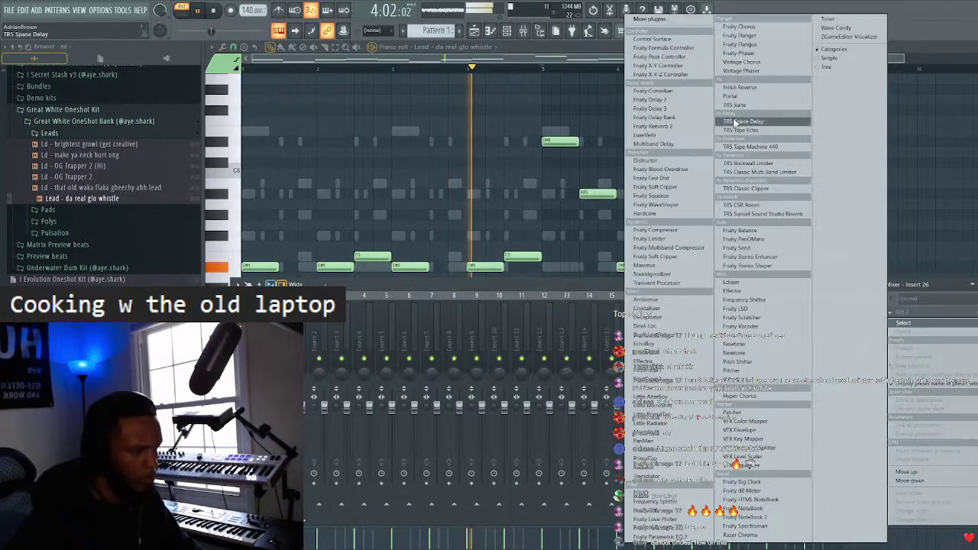
{"action": "left_click", "coordinate": [670, 301]}
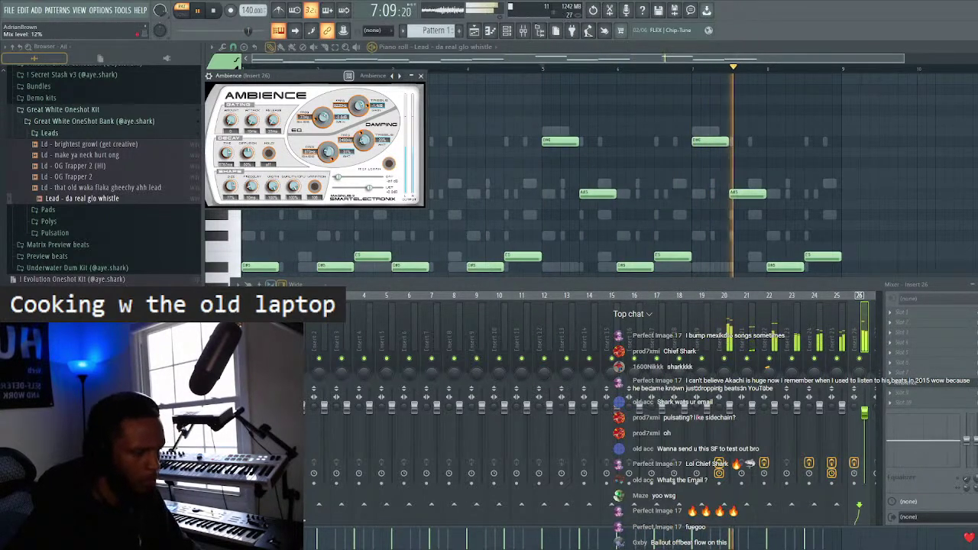
{"action": "key", "text": "F9"}
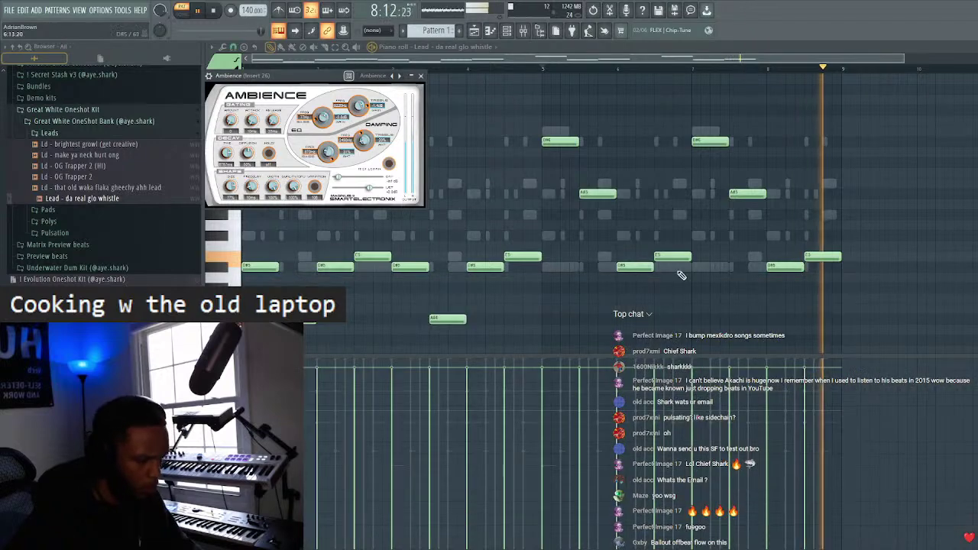
{"action": "left_click", "coordinate": [420, 75]}
- Set Ambience's mix level on insert 26 to 22%, and close the mixer and channel rack
{"action": "scroll", "coordinate": [542, 72], "scroll_direction": "down", "scroll_amount": 1}
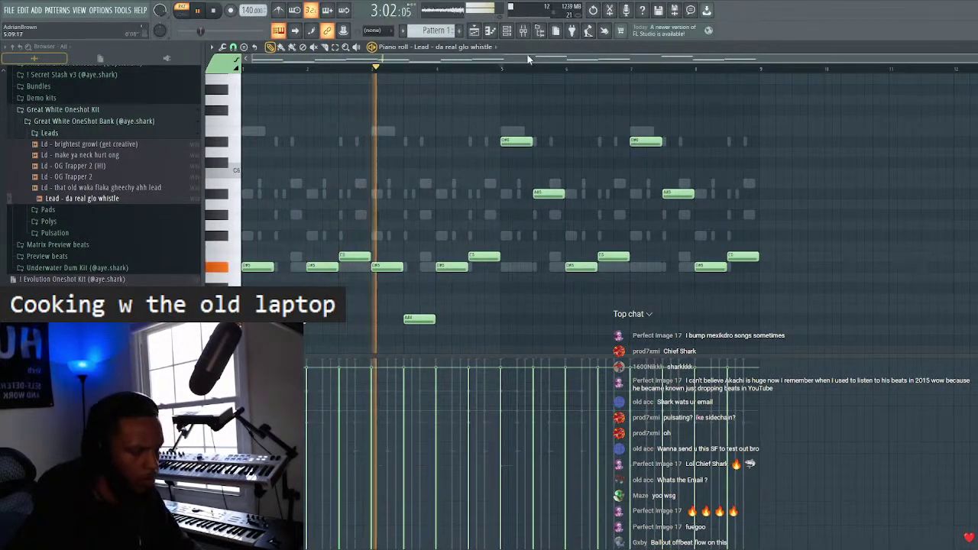
{"action": "left_click", "coordinate": [524, 30]}
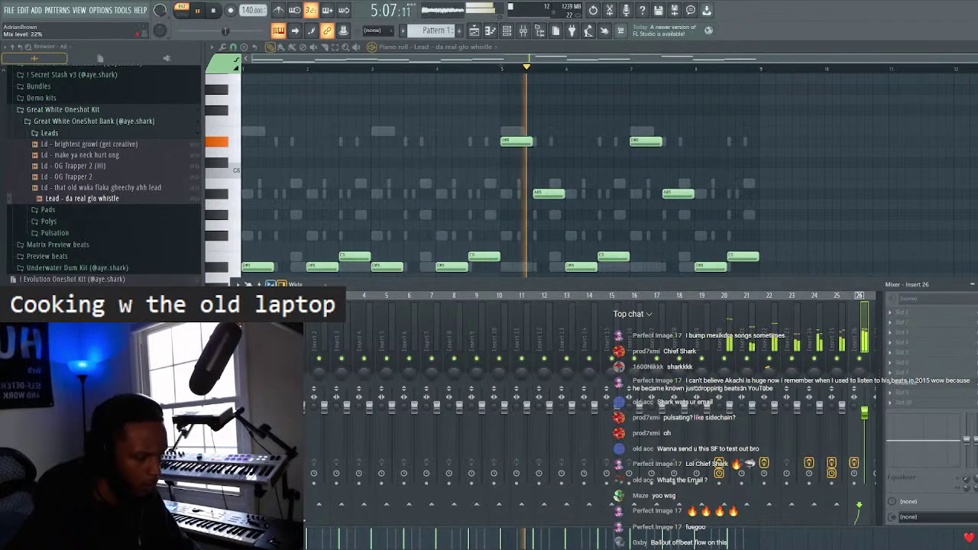
{"action": "key", "text": "F9"}
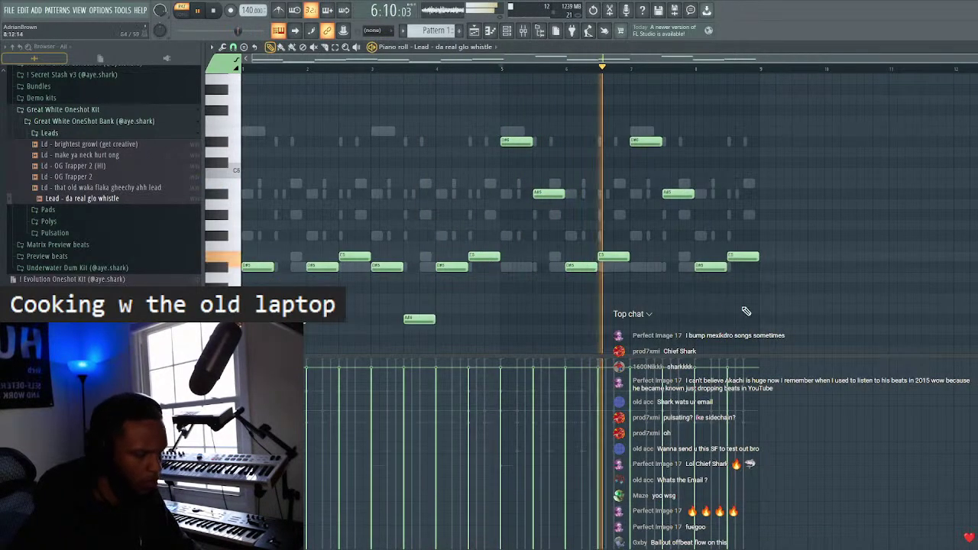
{"action": "left_click", "coordinate": [507, 30]}
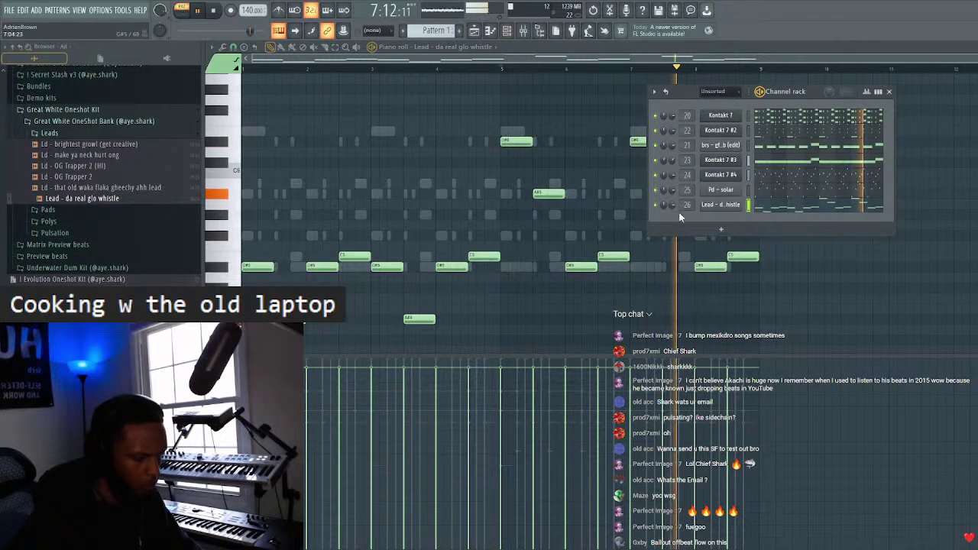
{"action": "left_click", "coordinate": [889, 91]}
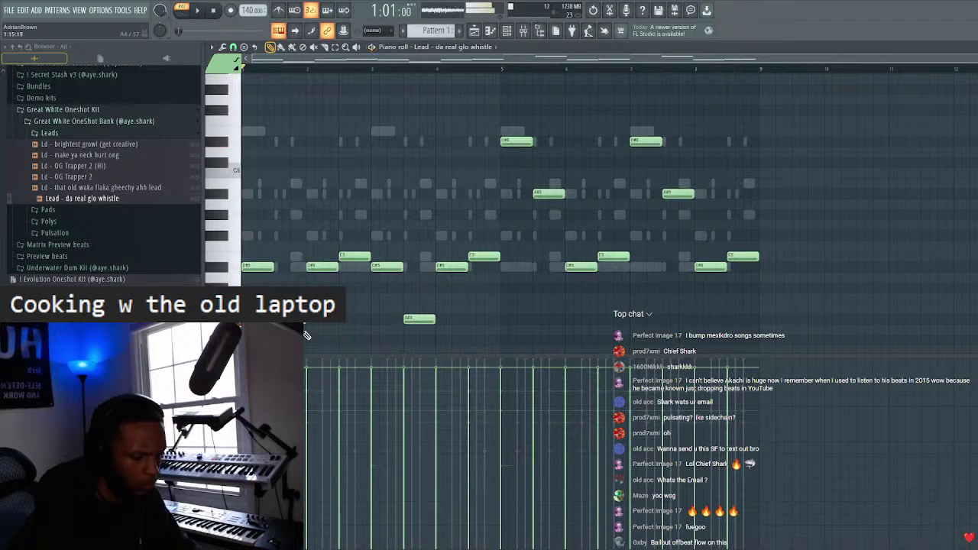
- Delete the A#4 and A#5 notes from the whistle melody across all eight bars
{"action": "key", "text": "Delete"}
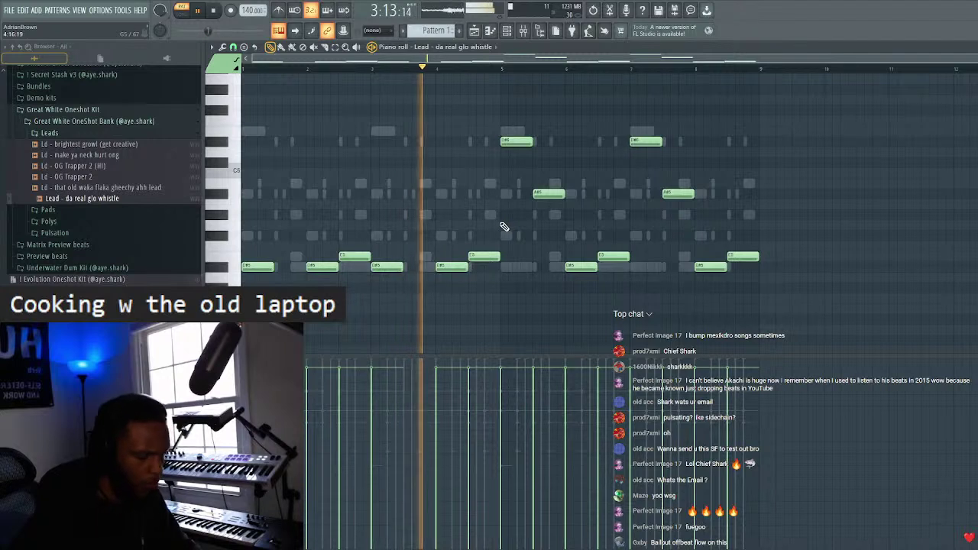
{"action": "left_click", "coordinate": [549, 193]}
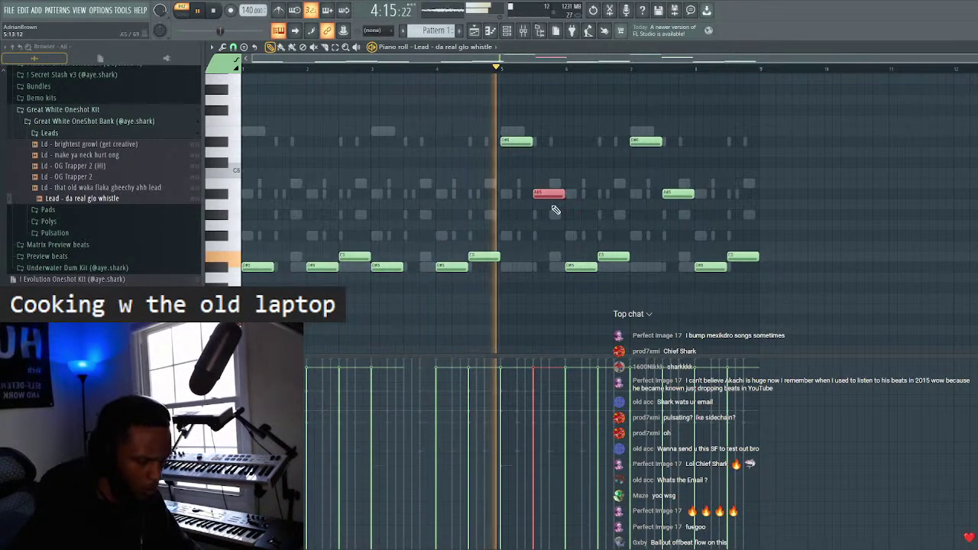
{"action": "key", "text": "Delete"}
{"action": "left_click", "coordinate": [678, 193]}
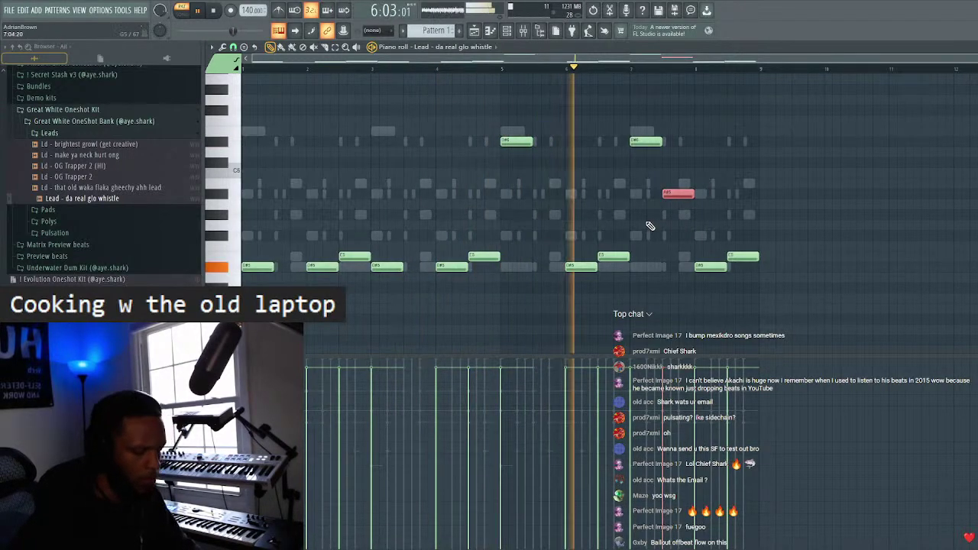
{"action": "key", "text": "Delete"}
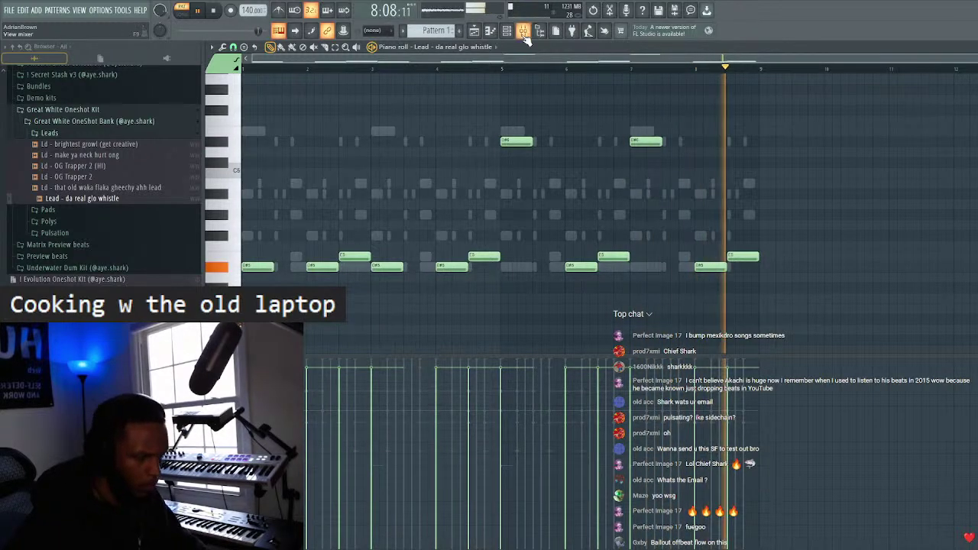
{"action": "key", "text": "F6"}
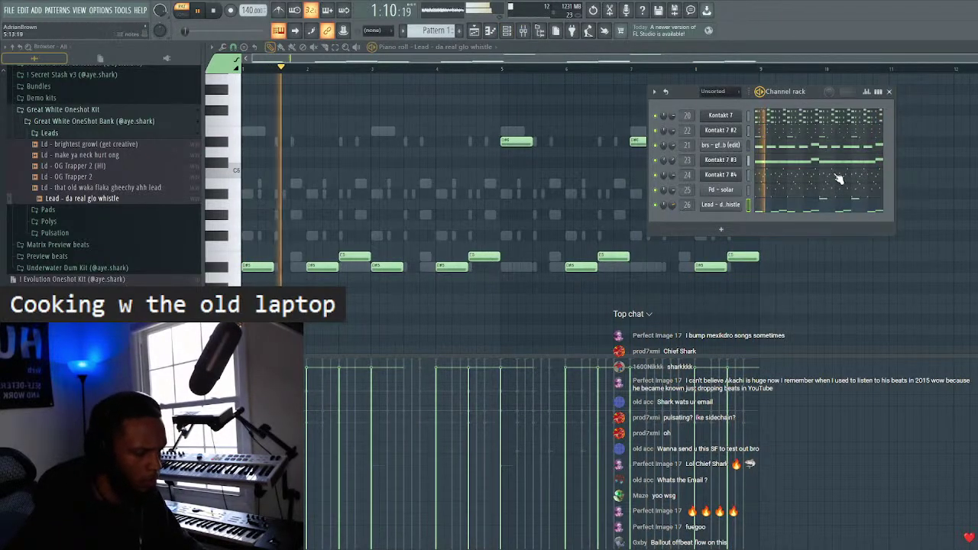
{"action": "left_click", "coordinate": [889, 92]}
{"action": "left_click", "coordinate": [528, 33]}
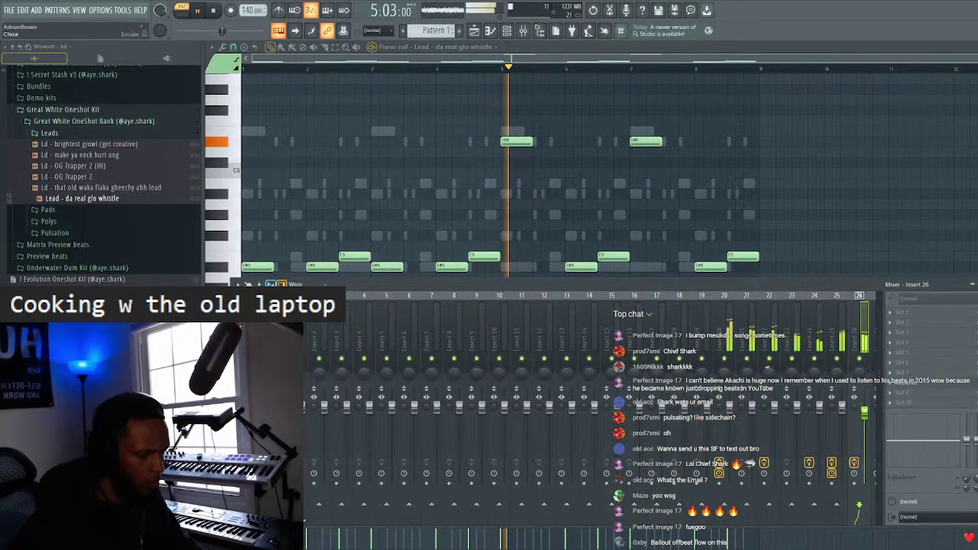
{"action": "key", "text": "F9"}
- Browse the Great White OneShot Bank for a further sound and preview Ply - gorge in its Polys folder
{"action": "key", "text": "F6"}
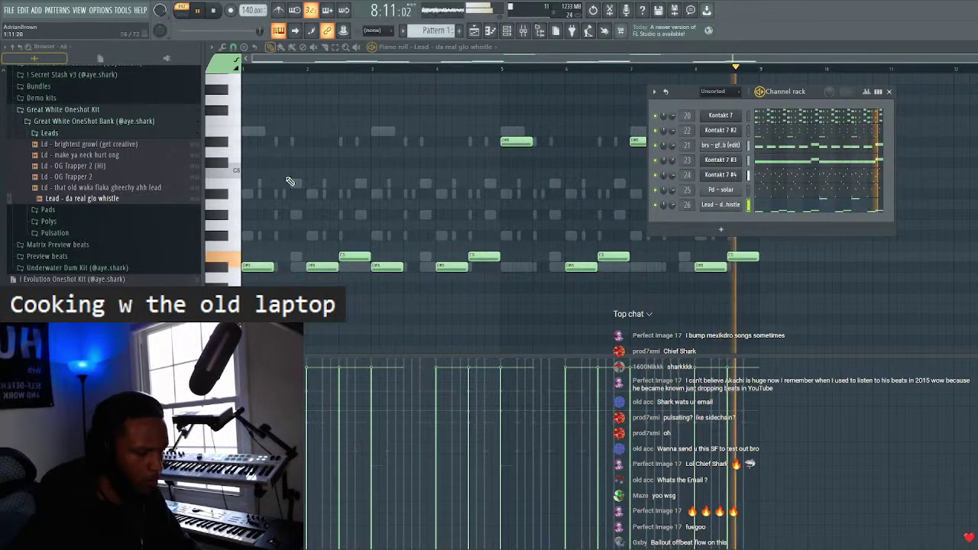
{"action": "scroll", "coordinate": [66, 250], "scroll_direction": "up", "scroll_amount": 5}
{"action": "left_click", "coordinate": [67, 250]}
{"action": "scroll", "coordinate": [69, 237], "scroll_direction": "down", "scroll_amount": 2}
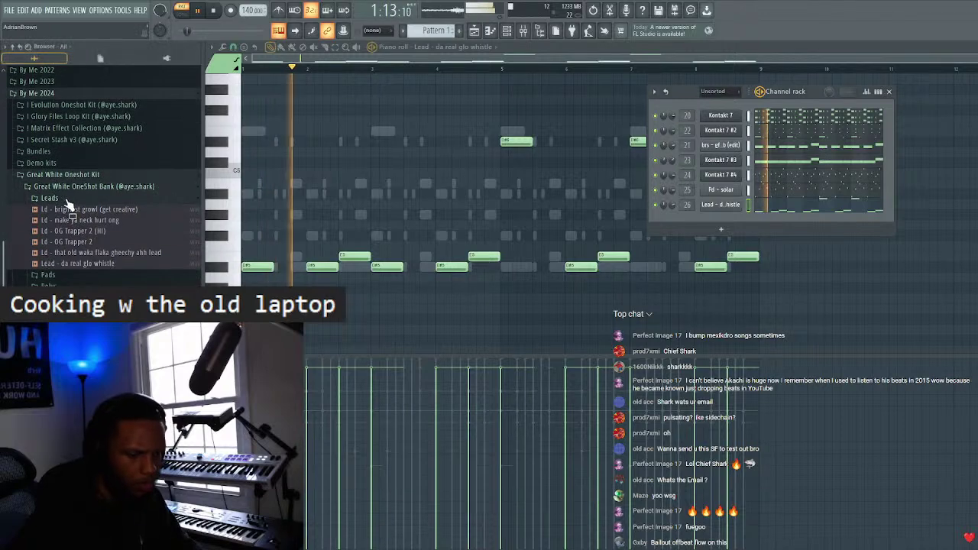
{"action": "left_click", "coordinate": [74, 221]}
{"action": "left_click", "coordinate": [75, 198]}
{"action": "left_click", "coordinate": [88, 221]}
{"action": "left_click", "coordinate": [91, 211]}
{"action": "left_click", "coordinate": [93, 200]}
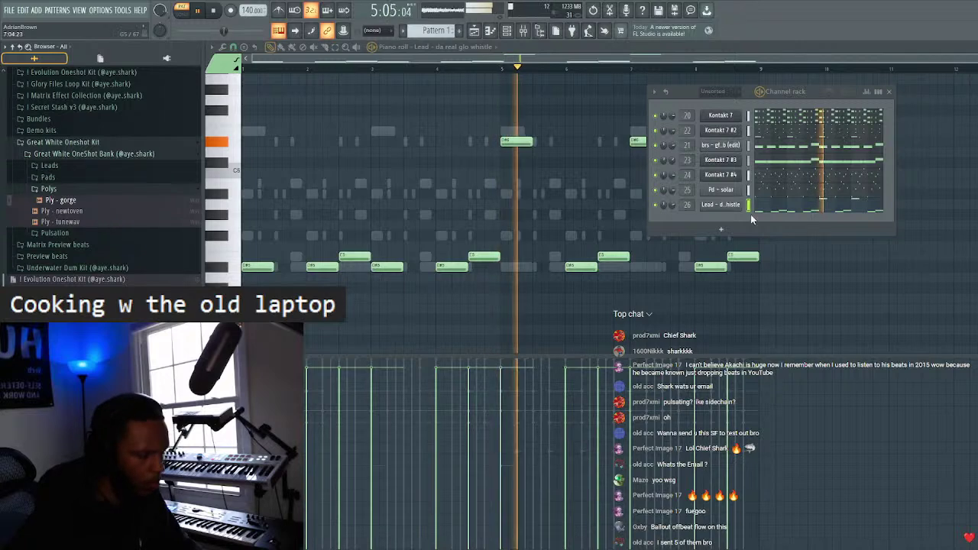
- Add a Kontakt 7 channel and load Velo PS 6 Reso from the Fast Synth folder of Trap Essentials
{"action": "left_click", "coordinate": [723, 230]}
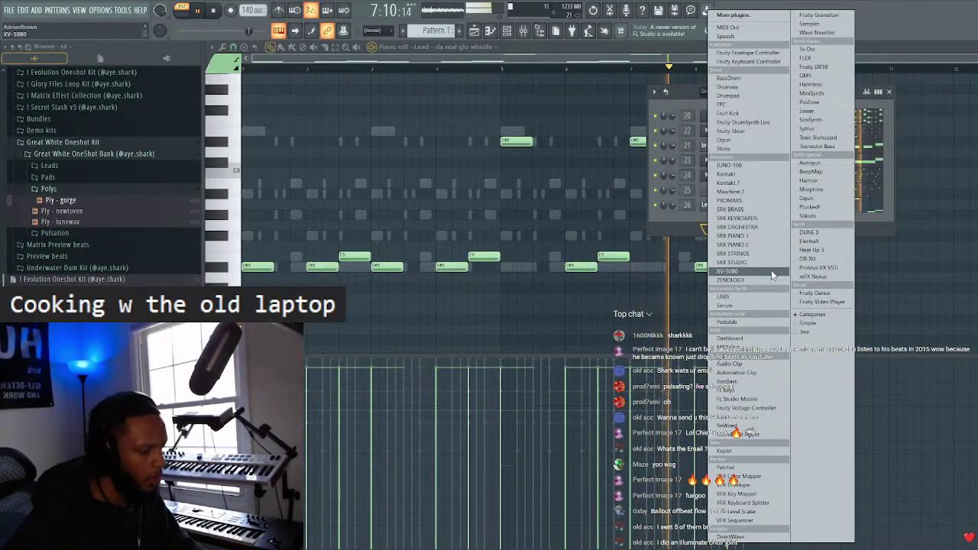
{"action": "left_click", "coordinate": [753, 185]}
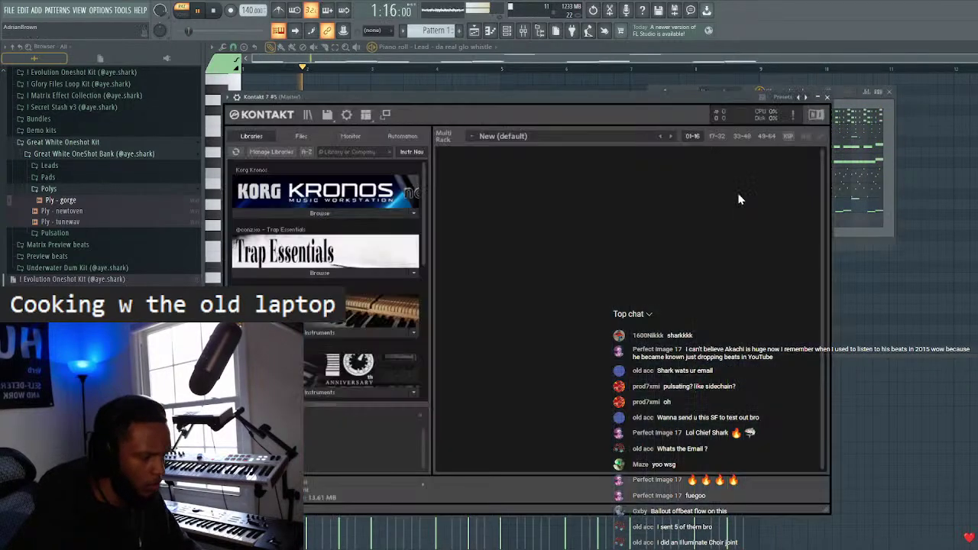
{"action": "left_click_drag", "start_coordinate": [600, 97], "coordinate": [633, 84]}
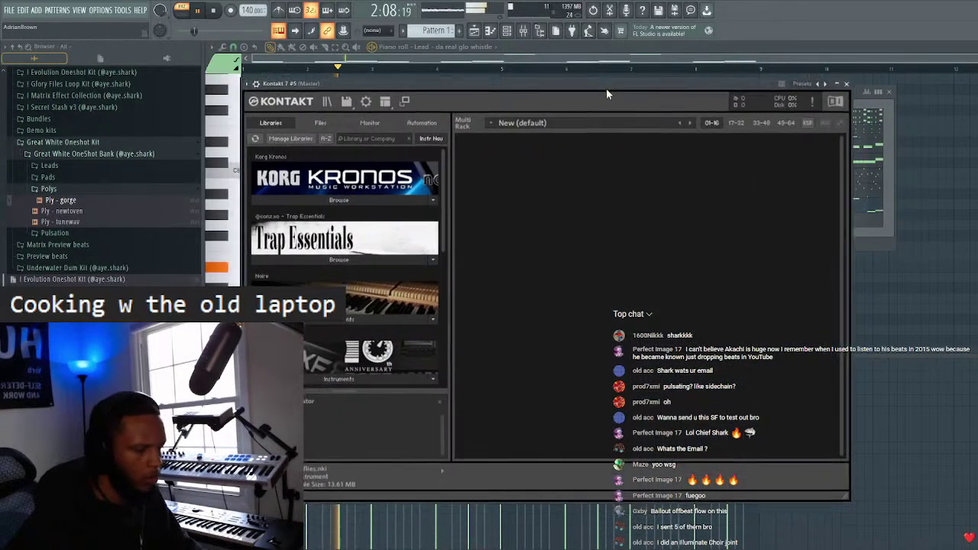
{"action": "left_click", "coordinate": [366, 256]}
{"action": "left_click", "coordinate": [281, 217]}
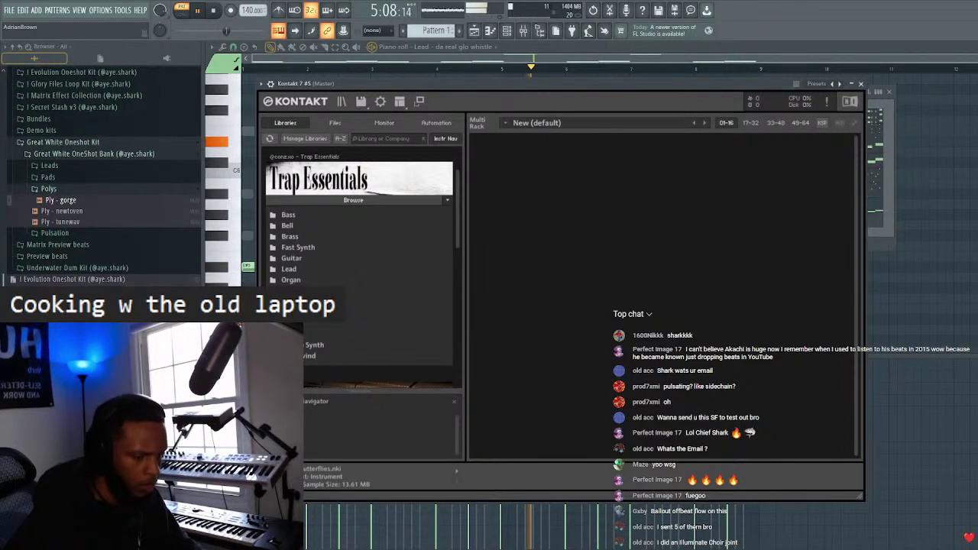
{"action": "left_click", "coordinate": [309, 246]}
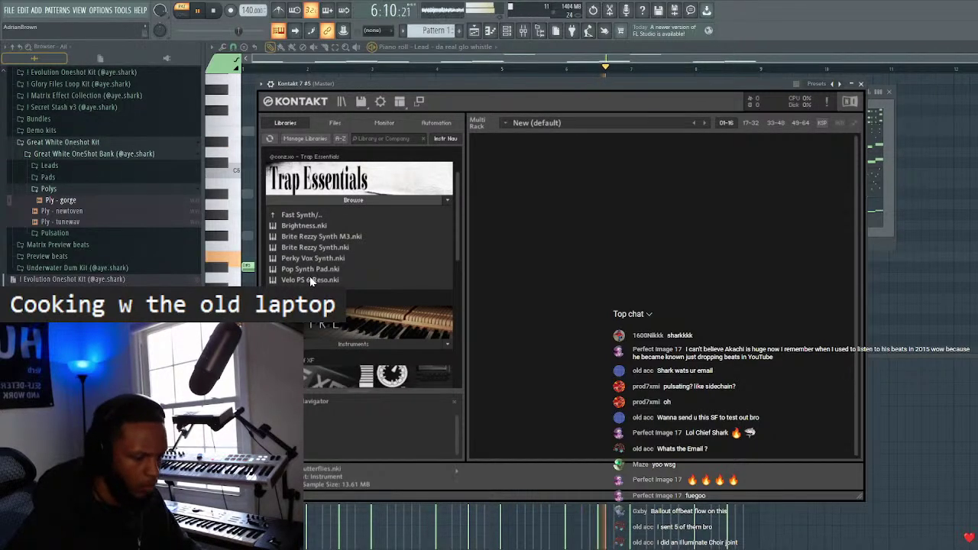
{"action": "double_click", "coordinate": [311, 280]}
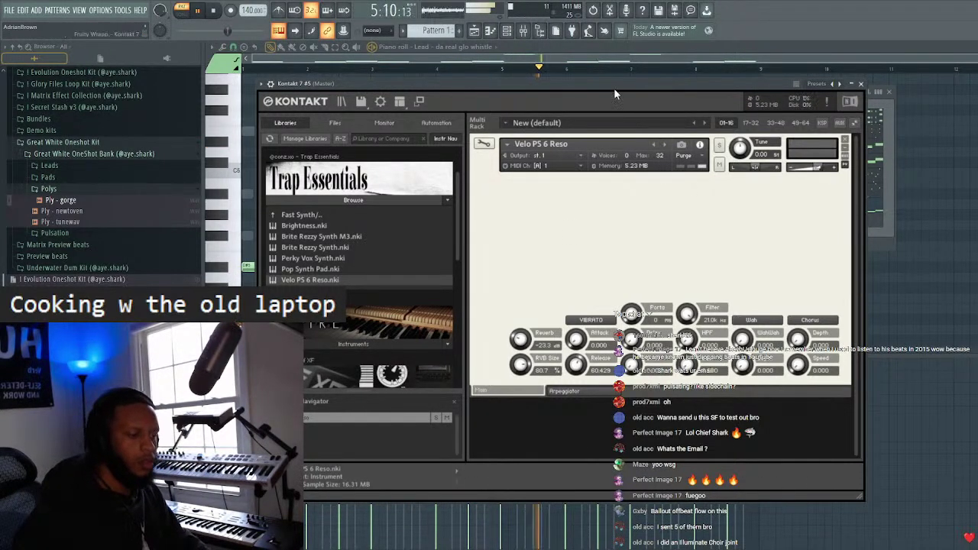
- Audition the neighbouring patches Brightness and Perky Vox Synth in place of Velo PS 6 Reso
{"action": "key", "text": "space"}
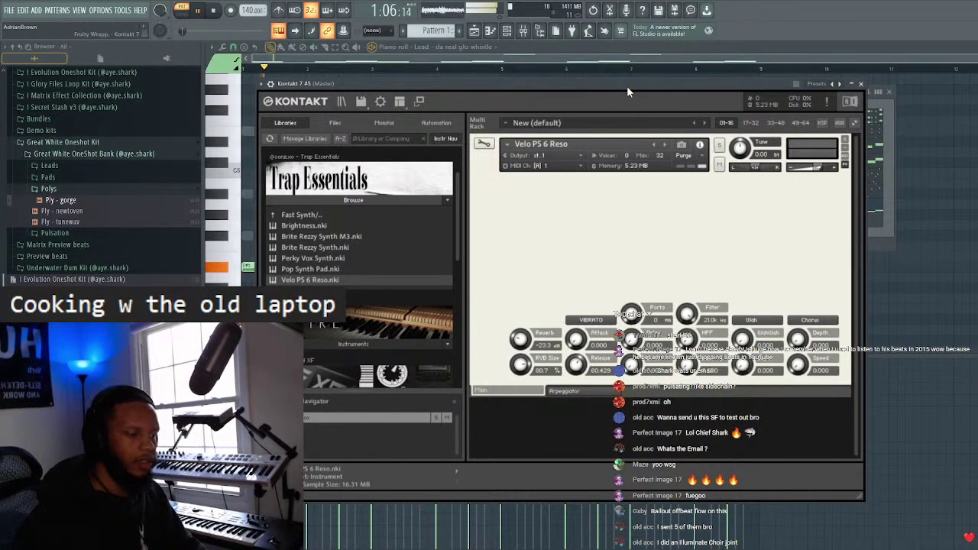
{"action": "left_click", "coordinate": [663, 145]}
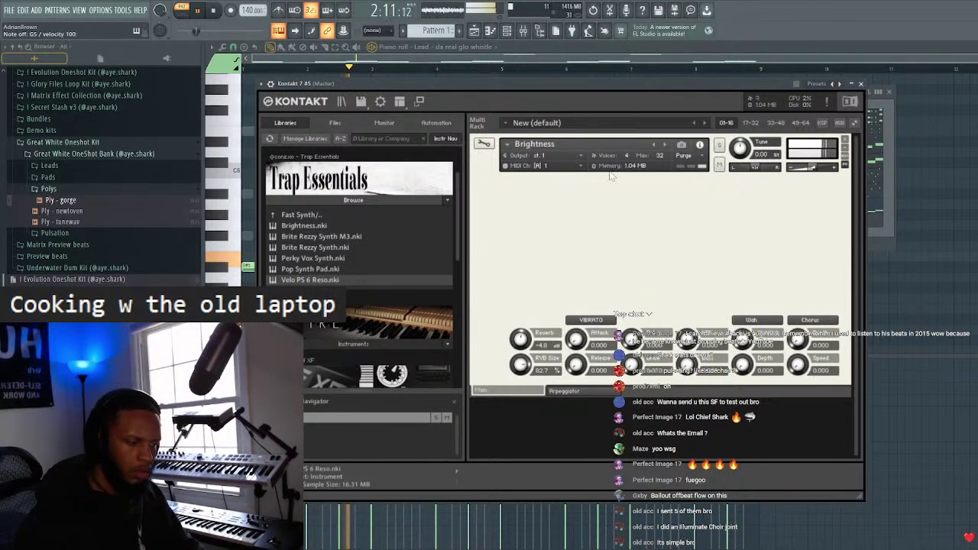
{"action": "left_click", "coordinate": [654, 145]}
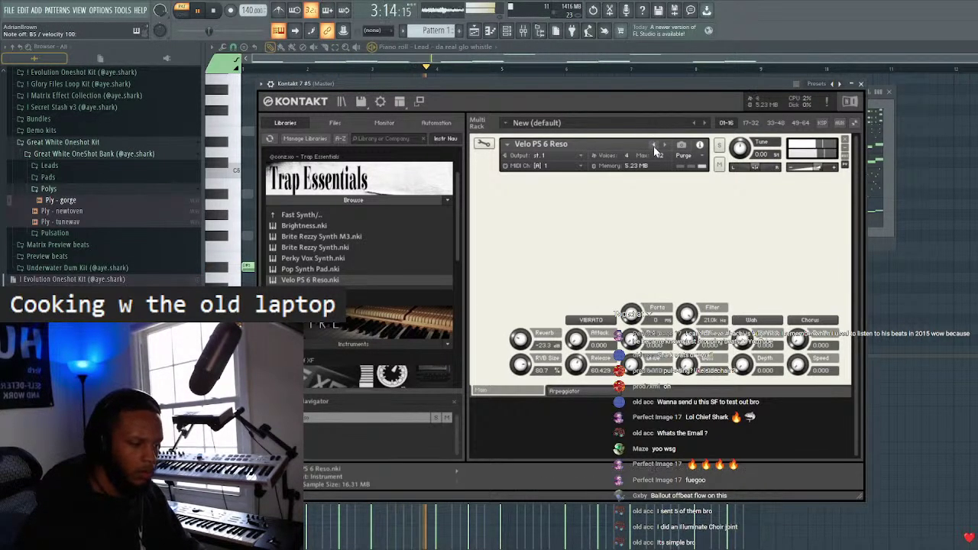
{"action": "left_click", "coordinate": [654, 146]}
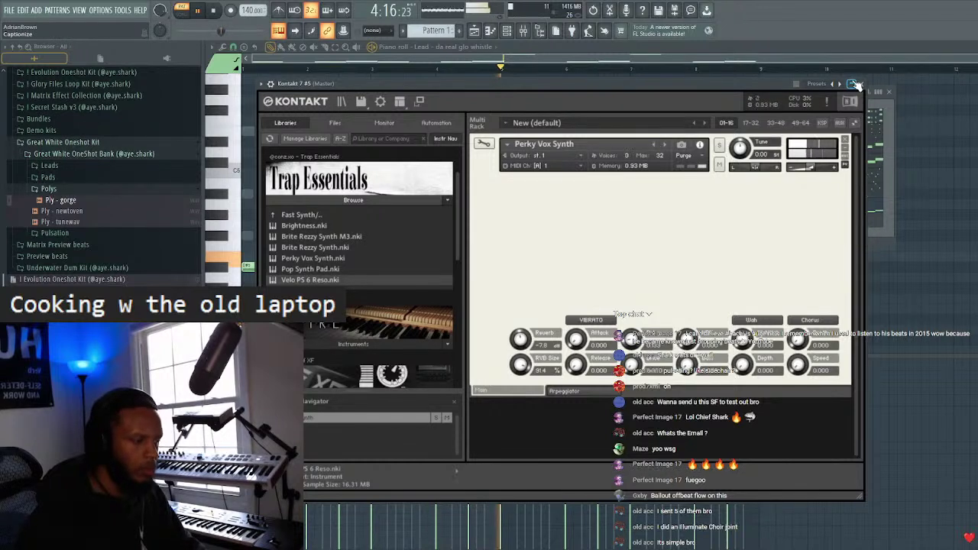
- Replace the loaded patch with E039 Sorry4theDLY from Trap Essentials' Pulsating folder, and close Kontakt
{"action": "double_click", "coordinate": [308, 217]}
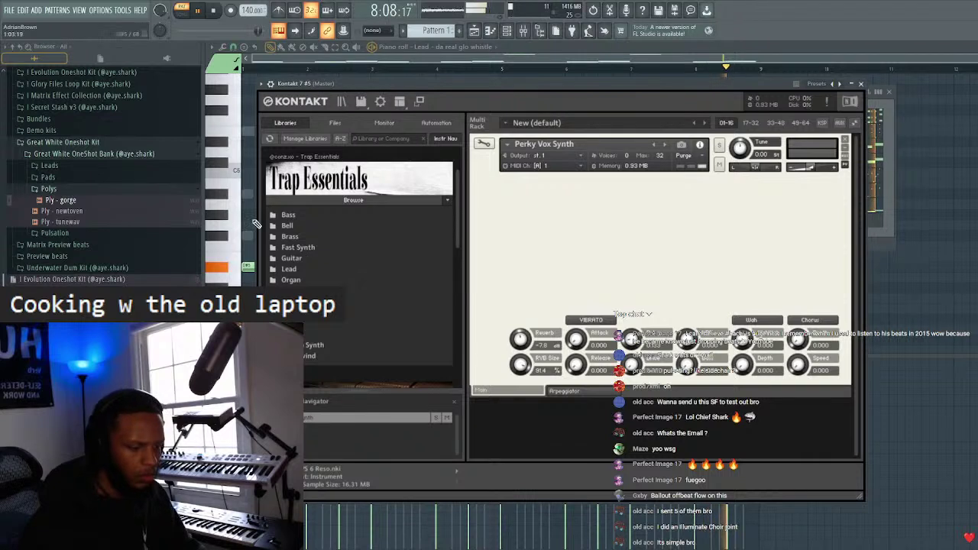
{"action": "scroll", "coordinate": [303, 277], "scroll_direction": "down", "scroll_amount": 2}
{"action": "double_click", "coordinate": [294, 277]}
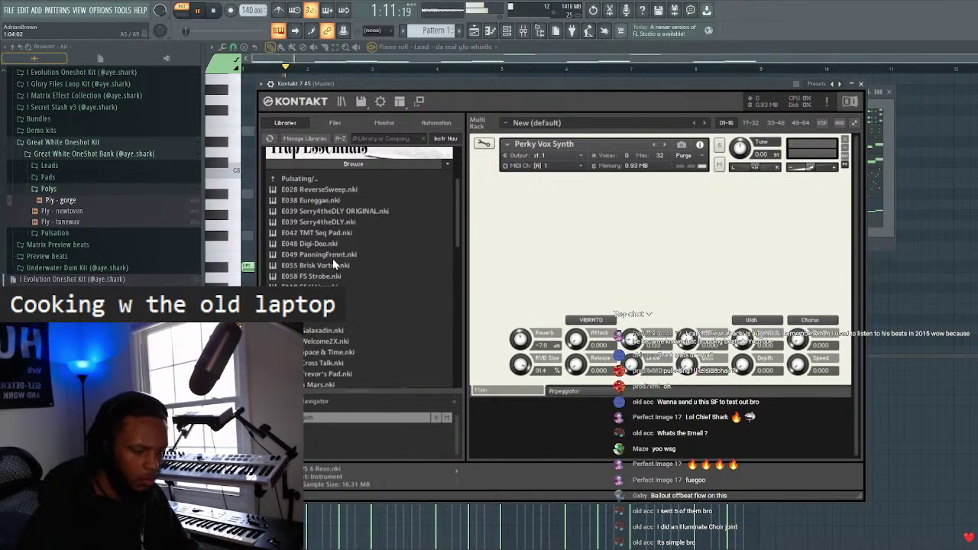
{"action": "double_click", "coordinate": [322, 222]}
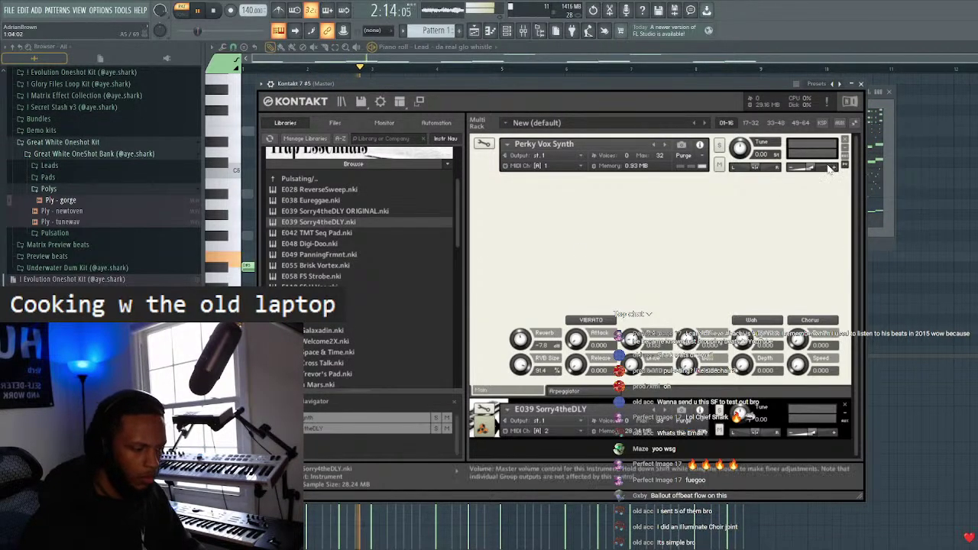
{"action": "left_click", "coordinate": [845, 140]}
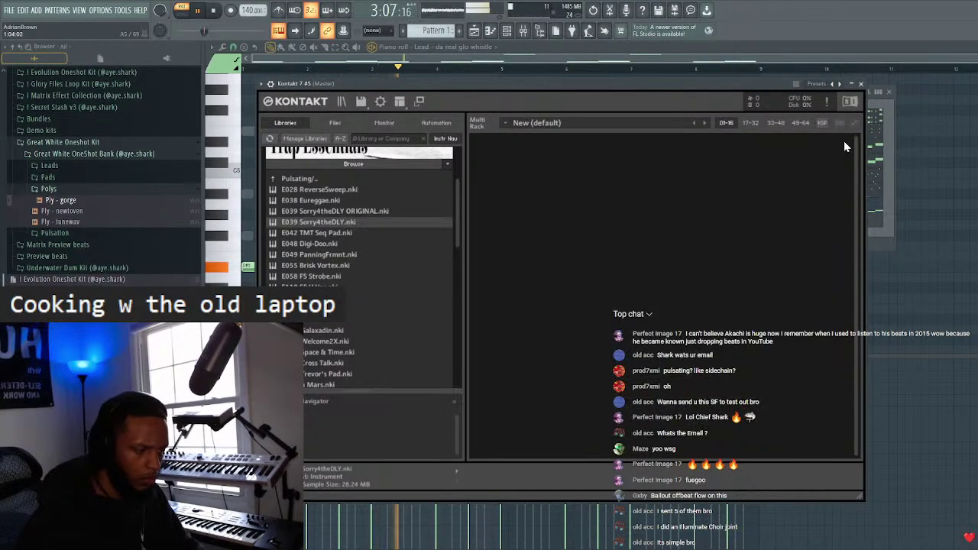
{"action": "double_click", "coordinate": [318, 223]}
{"action": "left_click", "coordinate": [860, 84]}
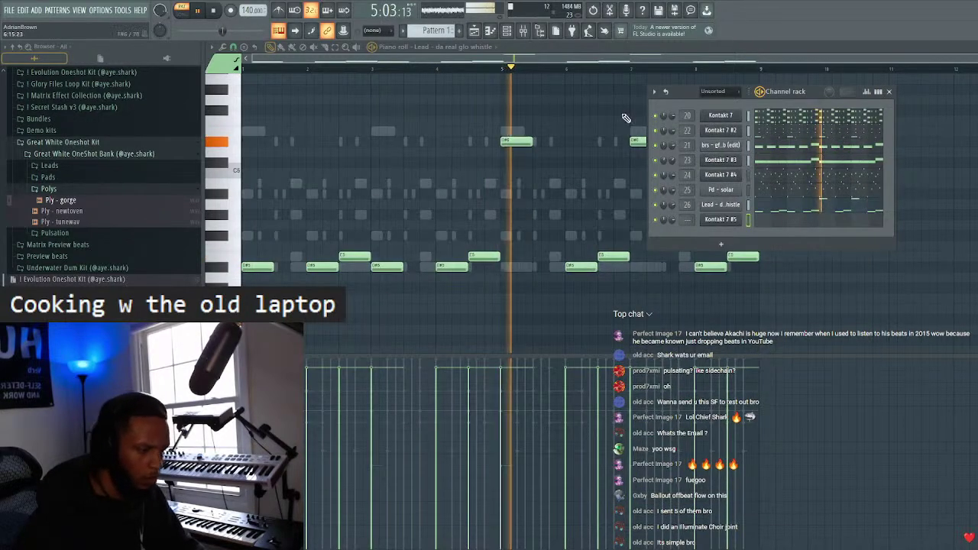
- Show the Kontakt 7 #5 piano roll and route the channel to mixer track 28
{"action": "left_click", "coordinate": [419, 46]}
{"action": "left_click", "coordinate": [458, 127]}
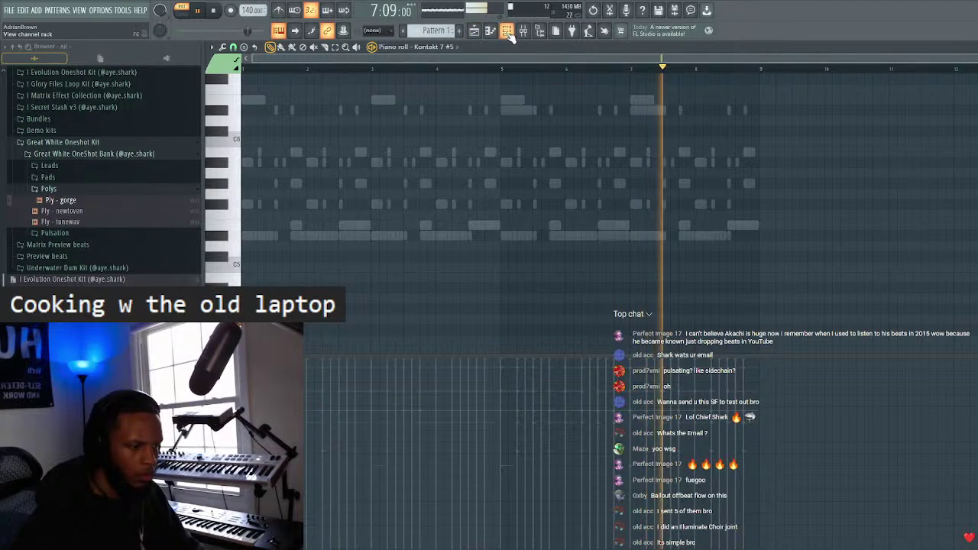
{"action": "key", "text": "F6"}
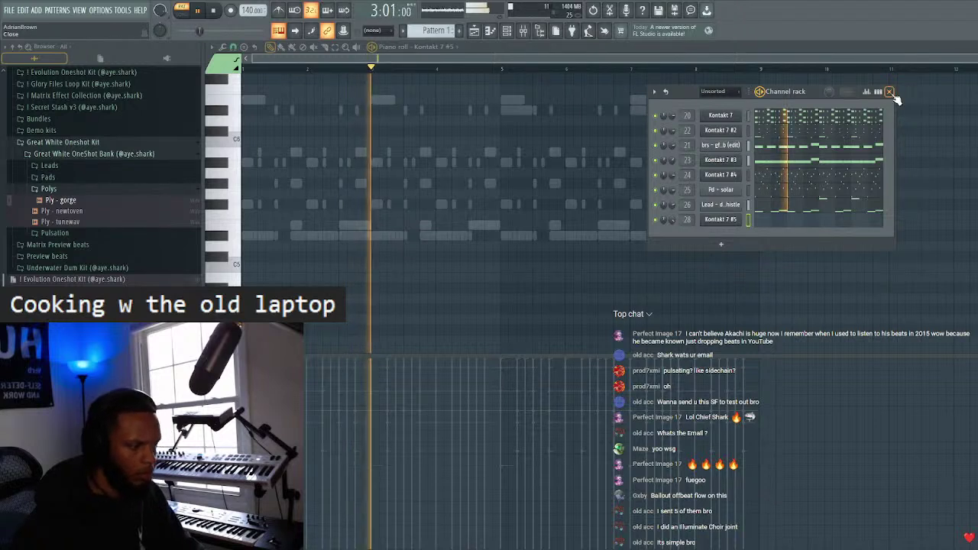
- Place a one-step D#5 note at the start of bar 1 and adjust the Kontakt 7 #5 channel's panning
{"action": "left_click", "coordinate": [253, 256]}
{"action": "right_click", "coordinate": [246, 256]}
{"action": "key", "text": "space"}
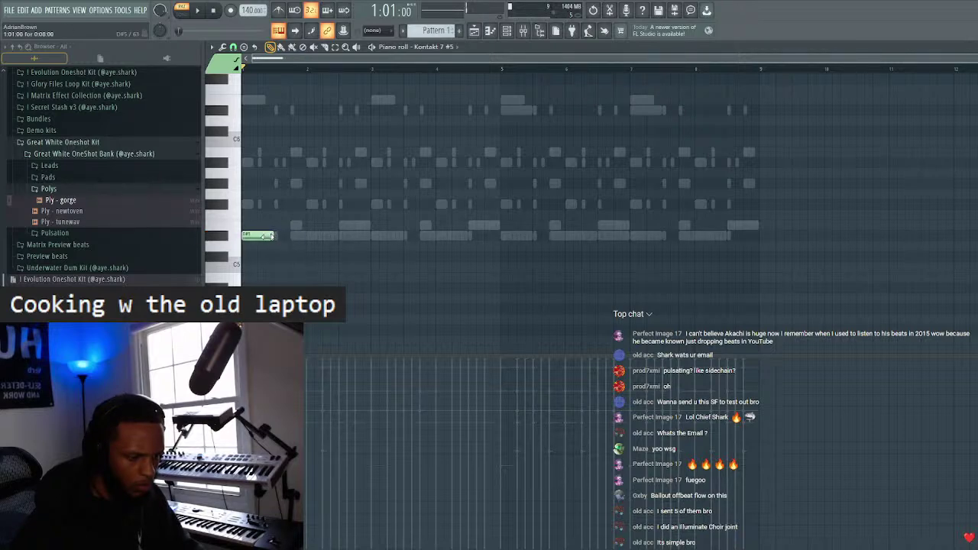
{"action": "scroll", "coordinate": [275, 74], "scroll_direction": "up", "scroll_amount": 5}
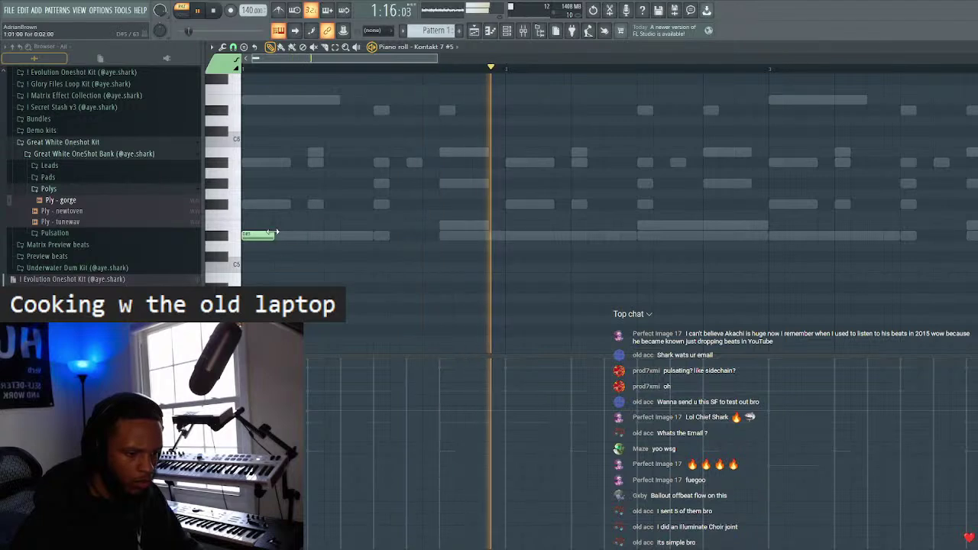
{"action": "key", "text": "F6"}
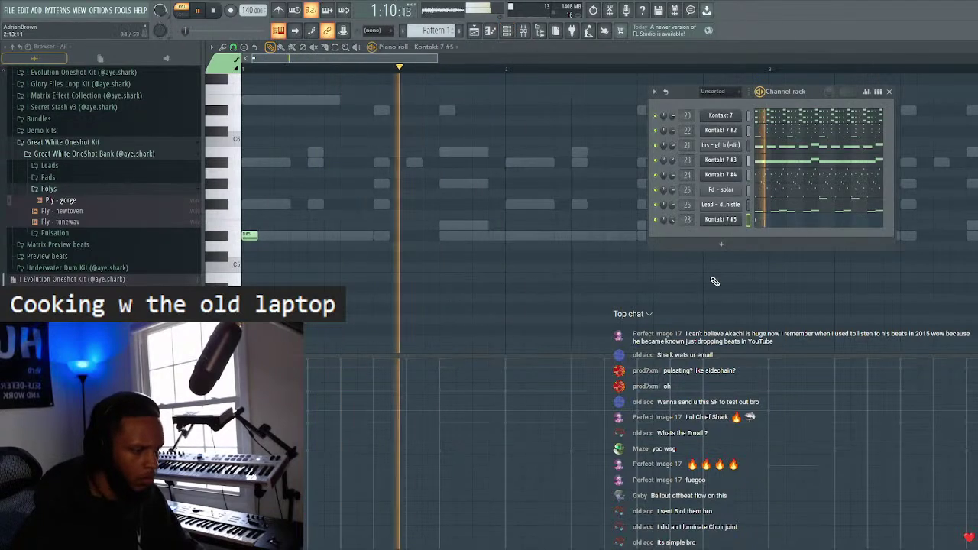
{"action": "right_click", "coordinate": [667, 220]}
{"action": "left_click", "coordinate": [680, 227]}
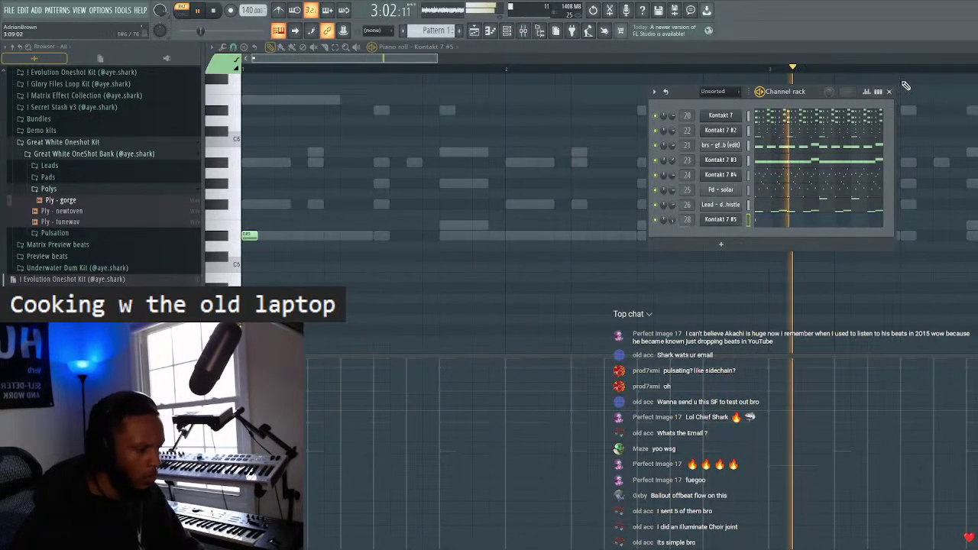
{"action": "key", "text": "F6"}
- Add a D#6 note at the start of bar 1 and an E6 note on step 5
{"action": "scroll", "coordinate": [245, 210], "scroll_direction": "up", "scroll_amount": 2}
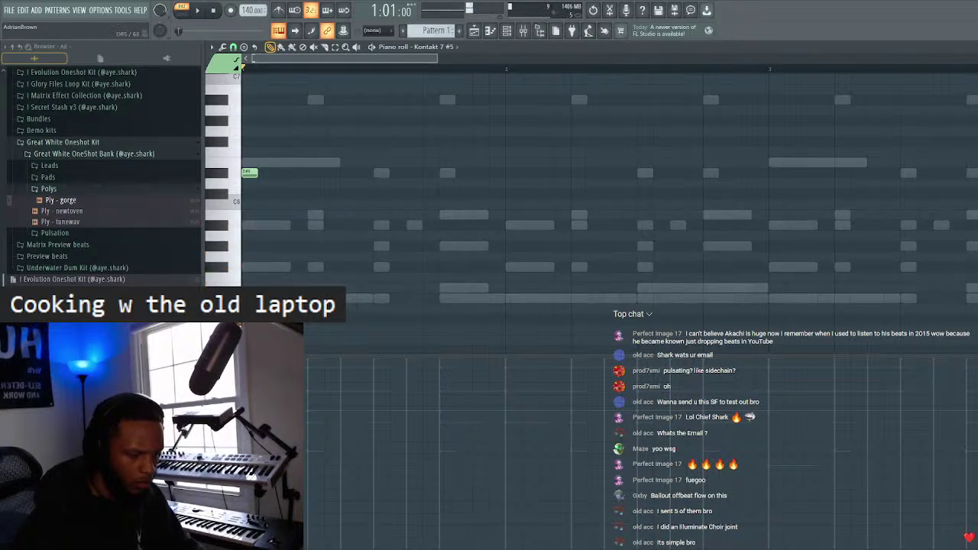
{"action": "key", "text": "space"}
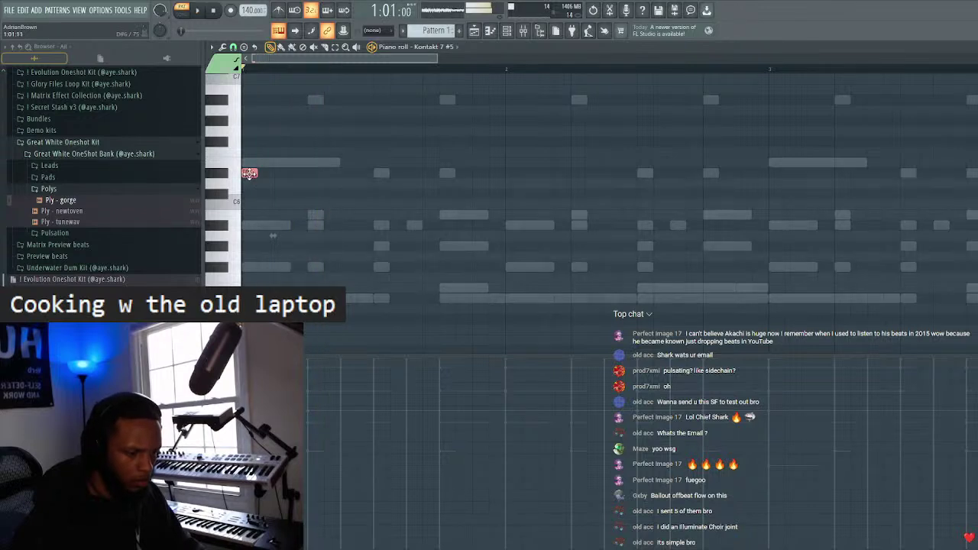
{"action": "right_click", "coordinate": [282, 175]}
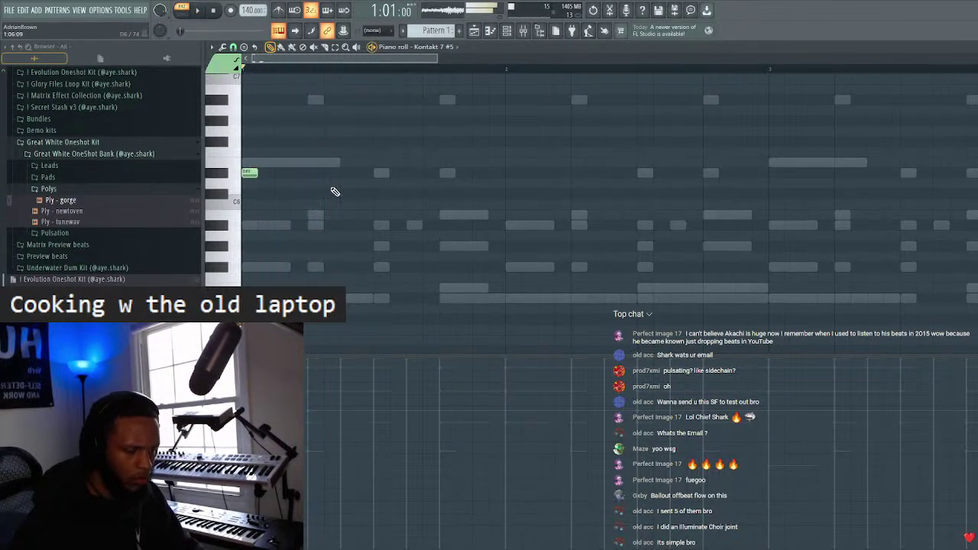
{"action": "left_click_drag", "start_coordinate": [296, 162], "coordinate": [313, 162]}
{"action": "left_click", "coordinate": [345, 174]}
{"action": "right_click", "coordinate": [343, 175]}
{"action": "key", "text": "space"}
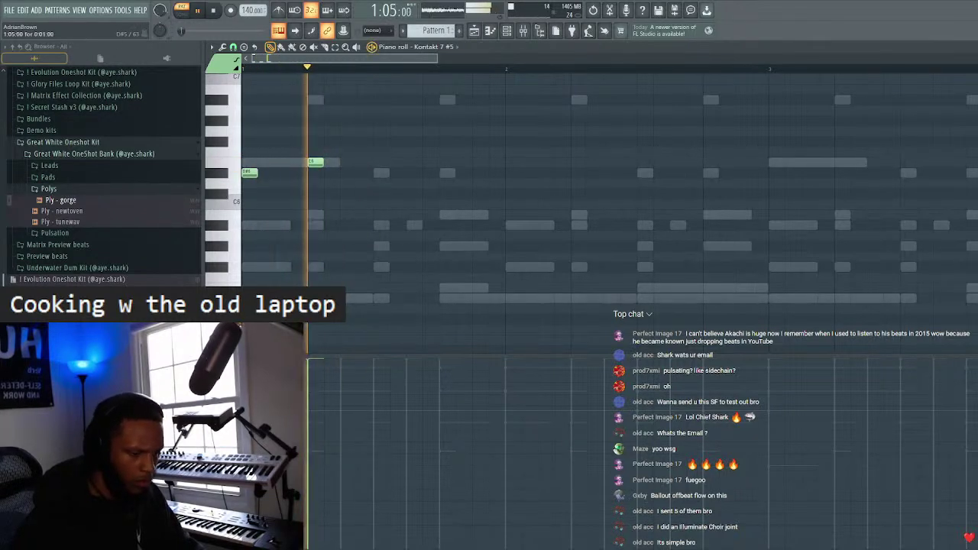
- Fill the rest of bar 1 with D#5 notes on every second step and D#6 notes on steps 9 and 15
{"action": "left_click", "coordinate": [350, 298]}
{"action": "left_click", "coordinate": [382, 298]}
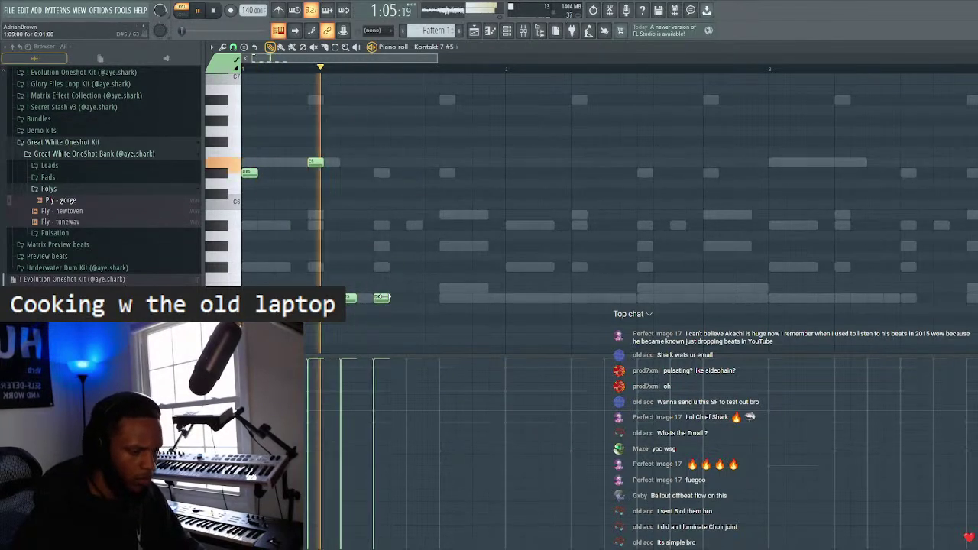
{"action": "left_click", "coordinate": [378, 172]}
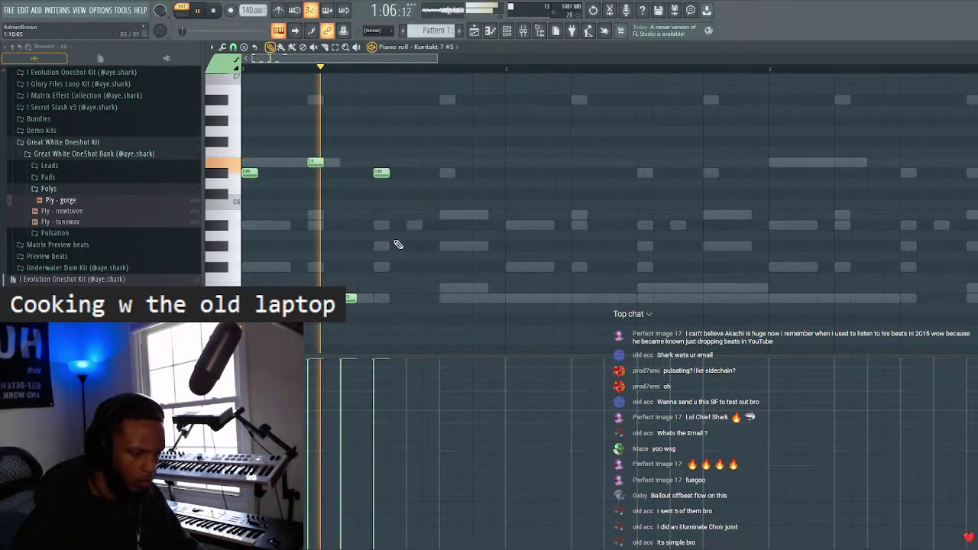
{"action": "left_click", "coordinate": [446, 162]}
{"action": "left_click_drag", "start_coordinate": [449, 162], "coordinate": [481, 176]}
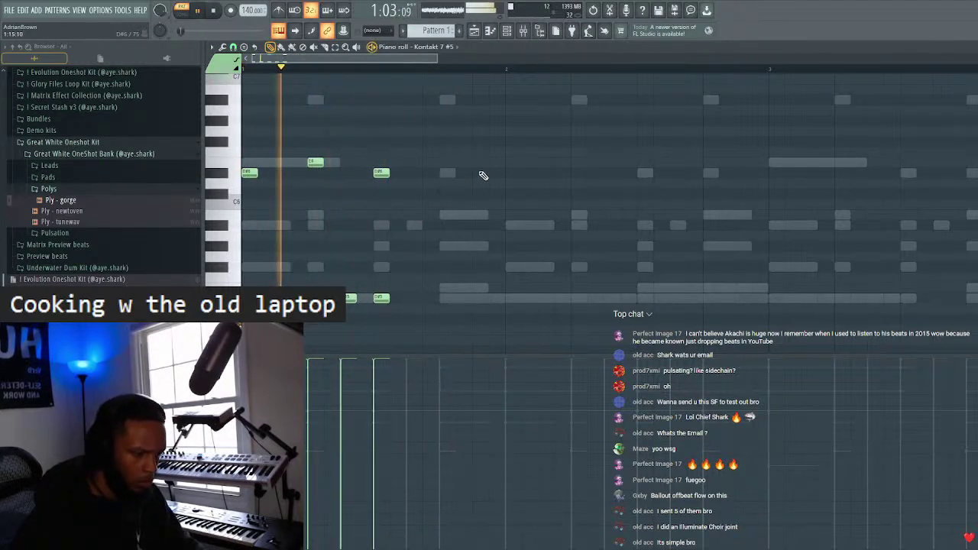
{"action": "left_click", "coordinate": [415, 298]}
{"action": "left_click", "coordinate": [447, 298]}
{"action": "left_click", "coordinate": [494, 298]}
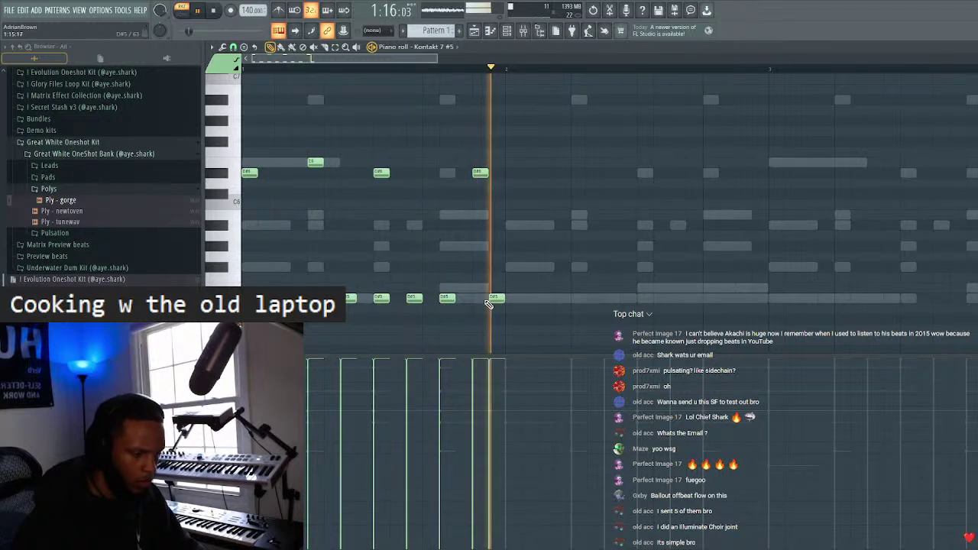
- Duplicate the one-bar Kontakt pattern until it fills all eight bars, and deselect the notes
{"action": "key", "text": "ctrl+a"}
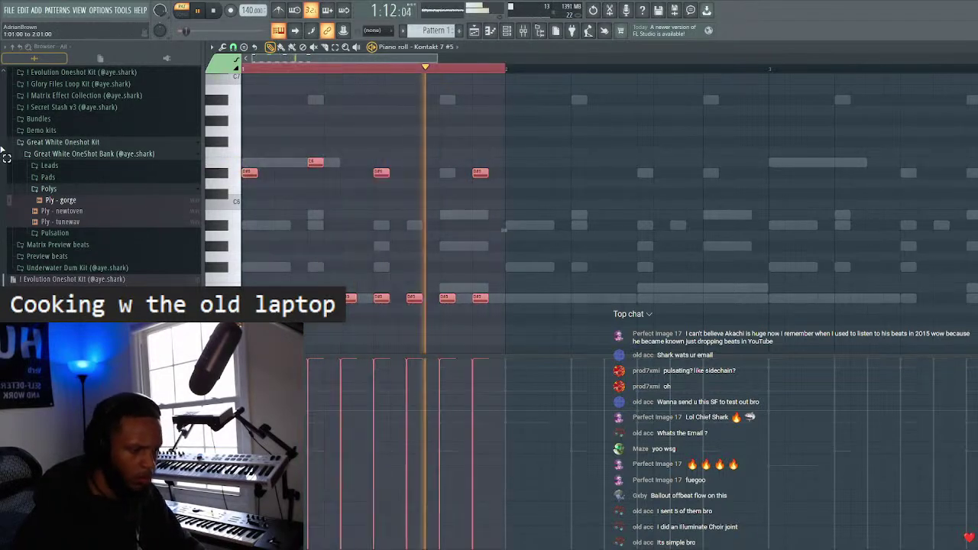
{"action": "key", "text": "ctrl+b"}
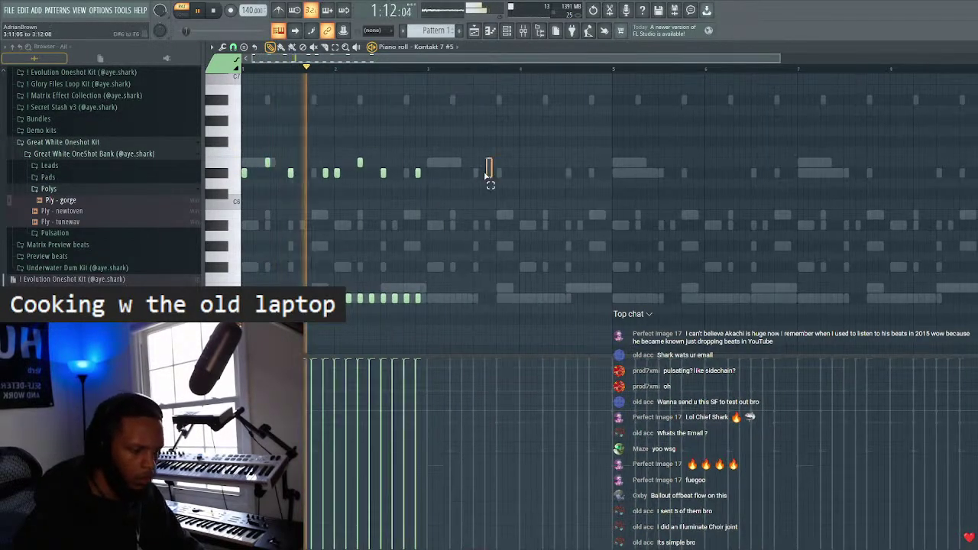
{"action": "key", "text": "ctrl+a"}
{"action": "scroll", "coordinate": [328, 252], "scroll_direction": "down", "scroll_amount": 3}
{"action": "key", "text": "ctrl+b"}
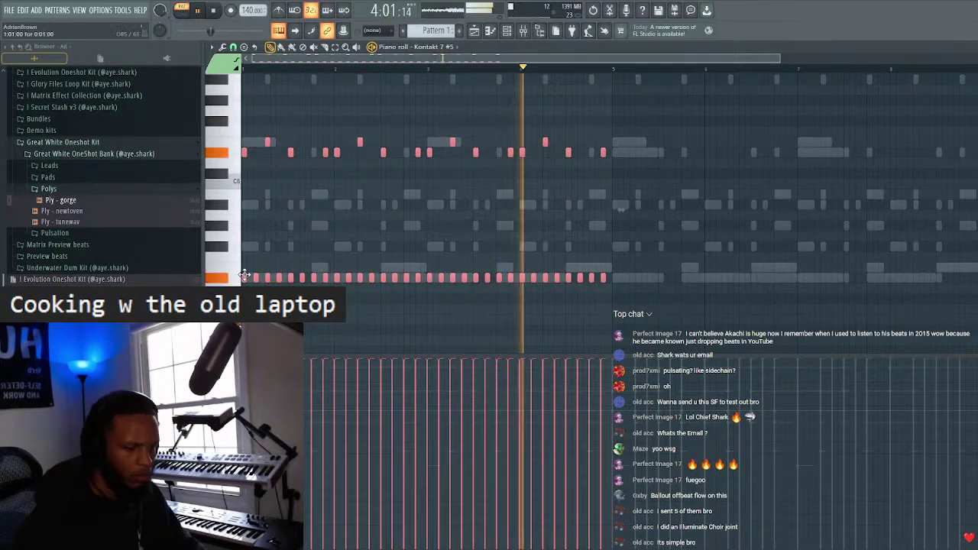
{"action": "key", "text": "ctrl+b"}
{"action": "key", "text": "ctrl+d"}
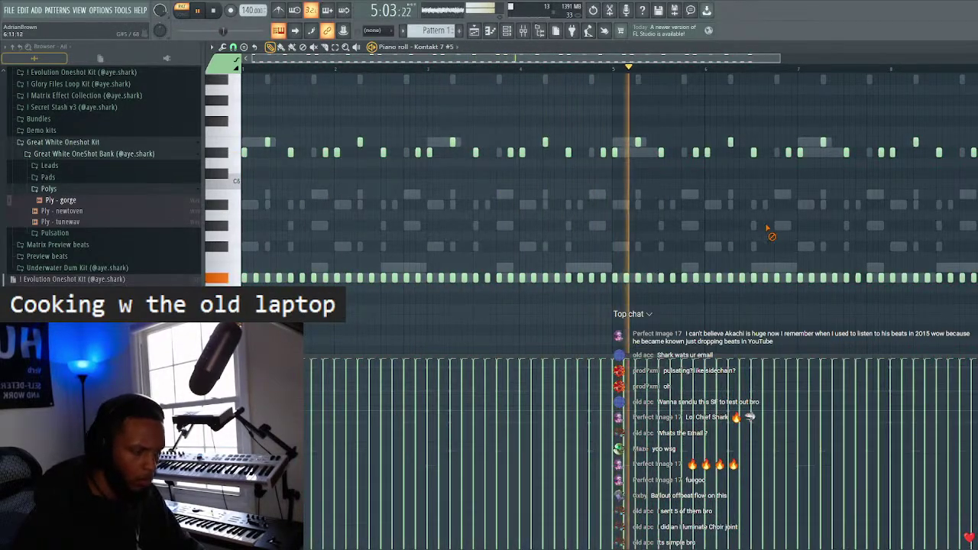
- Pan the Kontakt 7 #5 channel 12% left and close the channel rack
{"action": "scroll", "coordinate": [568, 73], "scroll_direction": "down", "scroll_amount": 2}
{"action": "key", "text": "F6"}
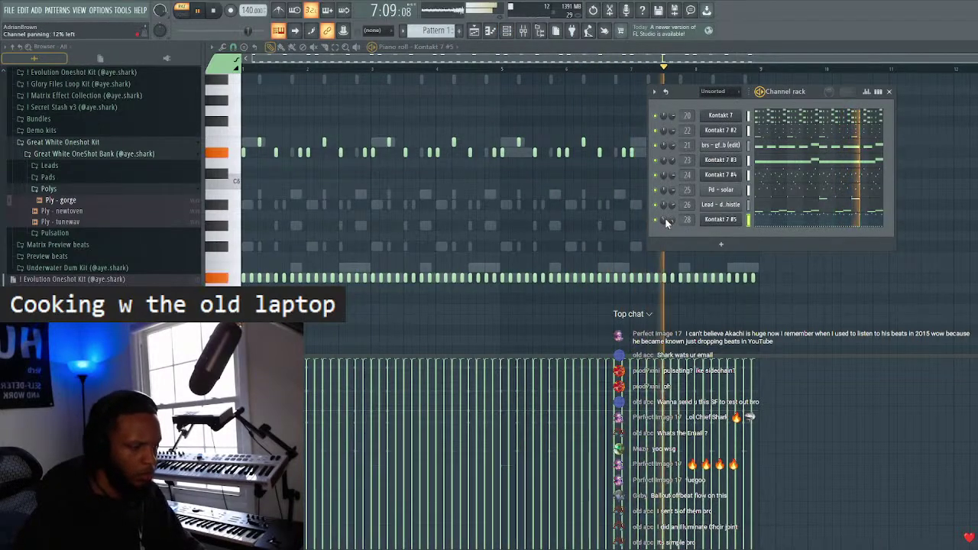
{"action": "left_click", "coordinate": [889, 91]}
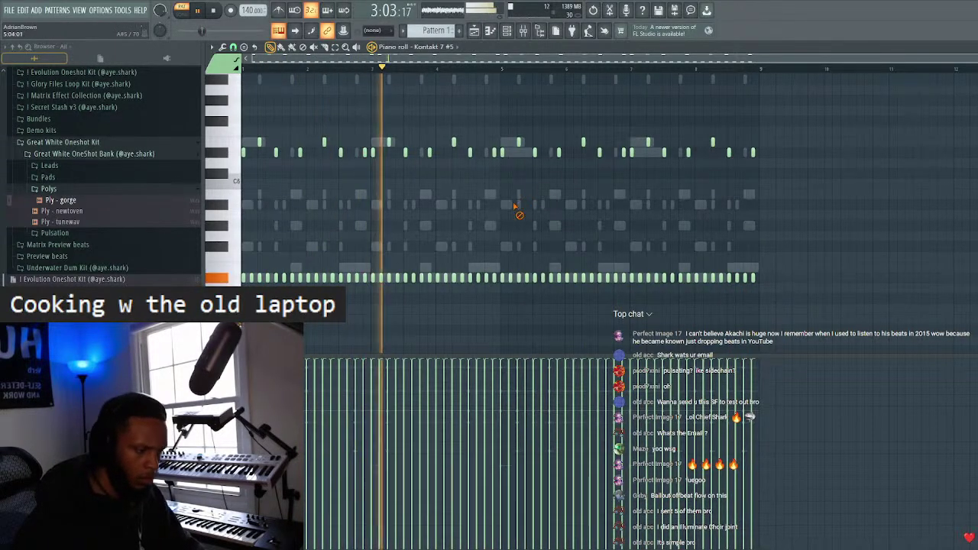
- Load the Ambience reverb on mixer insert 28, set its mix level to 16%, and close the effect window
{"action": "key", "text": "F9"}
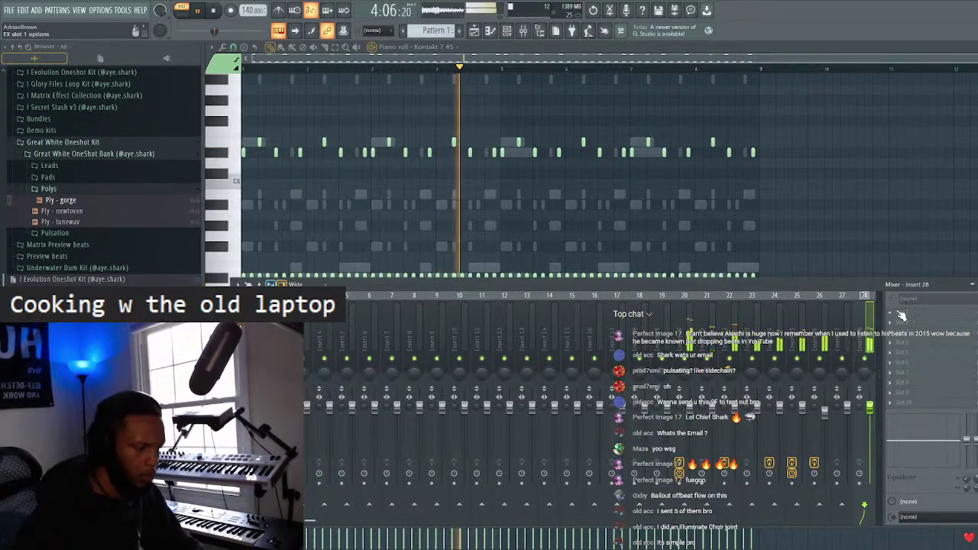
{"action": "left_click", "coordinate": [902, 315]}
{"action": "left_click", "coordinate": [672, 306]}
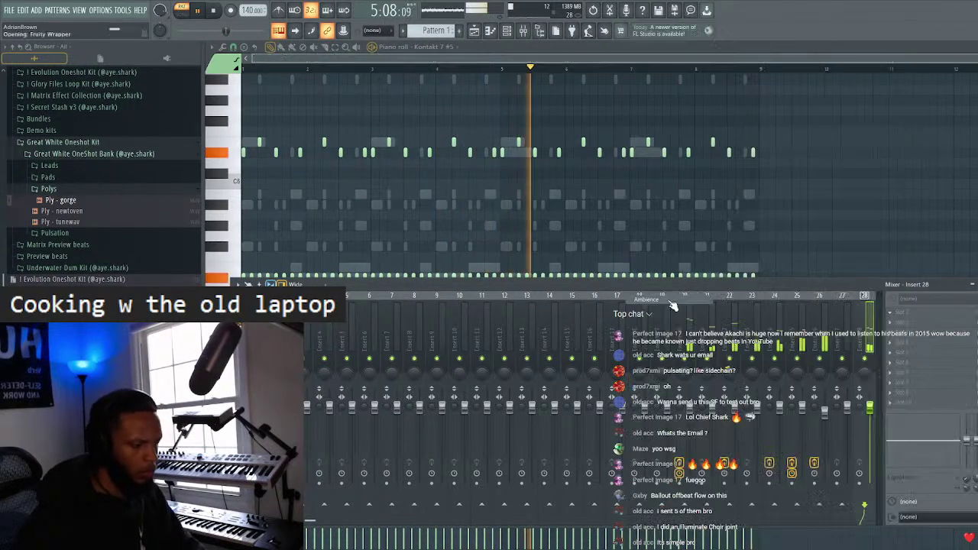
{"action": "left_click_drag", "start_coordinate": [909, 312], "coordinate": [909, 352]}
{"action": "scroll", "coordinate": [964, 352], "scroll_direction": "down", "scroll_amount": 5}
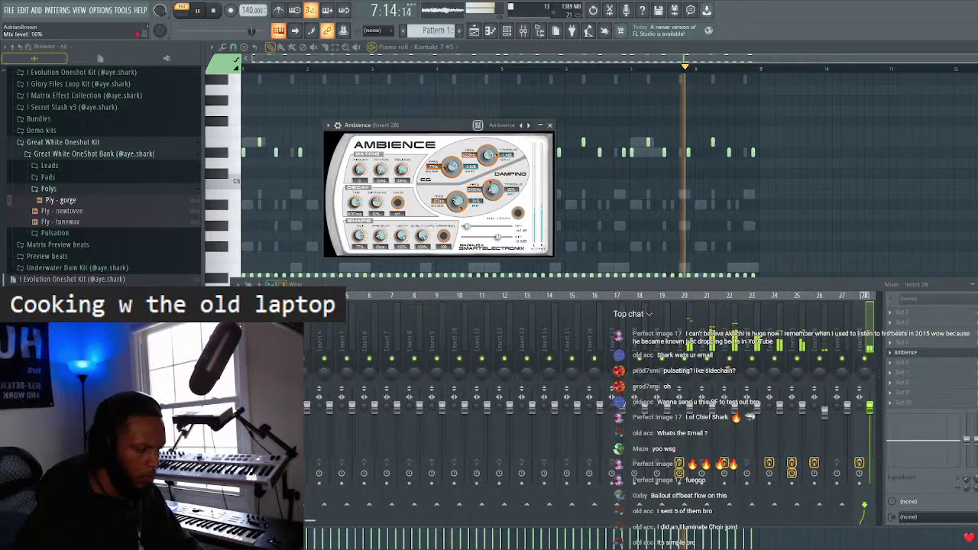
{"action": "left_click", "coordinate": [972, 284]}
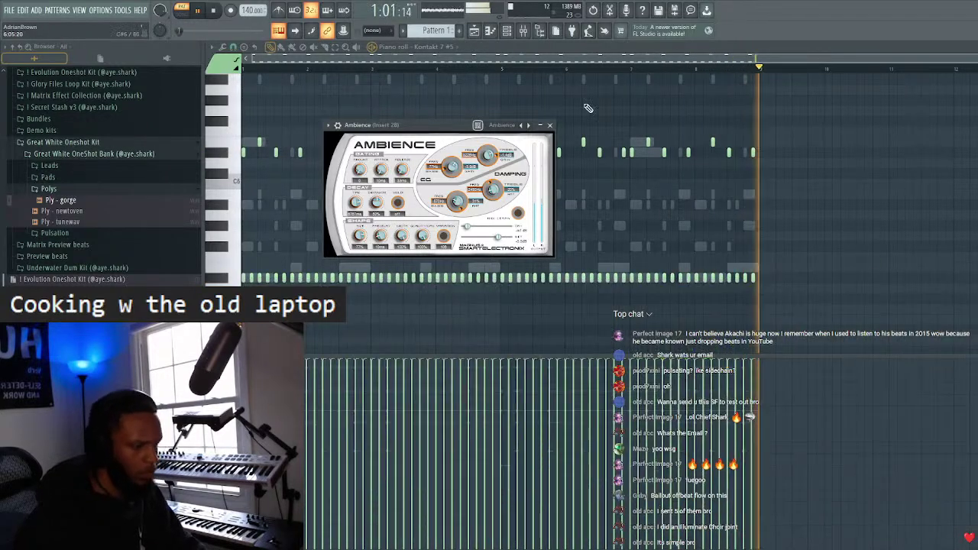
{"action": "left_click", "coordinate": [550, 125]}
- Split Pattern 1 by channel in the playlist
{"action": "left_click", "coordinate": [524, 31]}
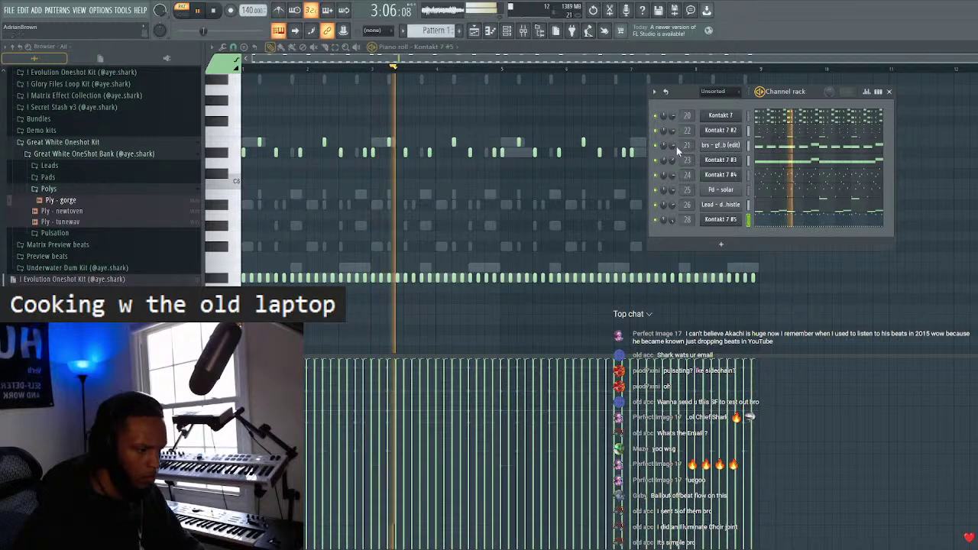
{"action": "left_click", "coordinate": [888, 91]}
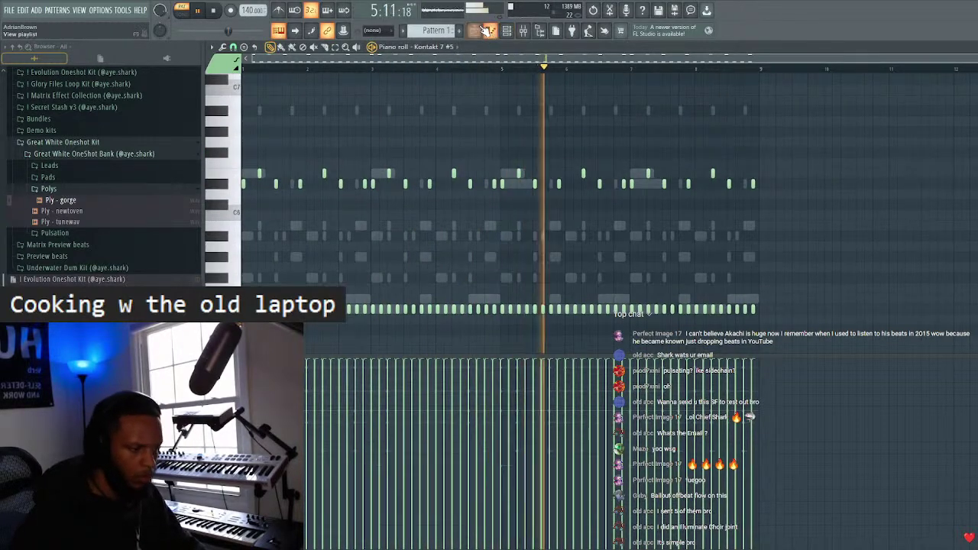
{"action": "left_click", "coordinate": [477, 31]}
{"action": "right_click", "coordinate": [257, 82]}
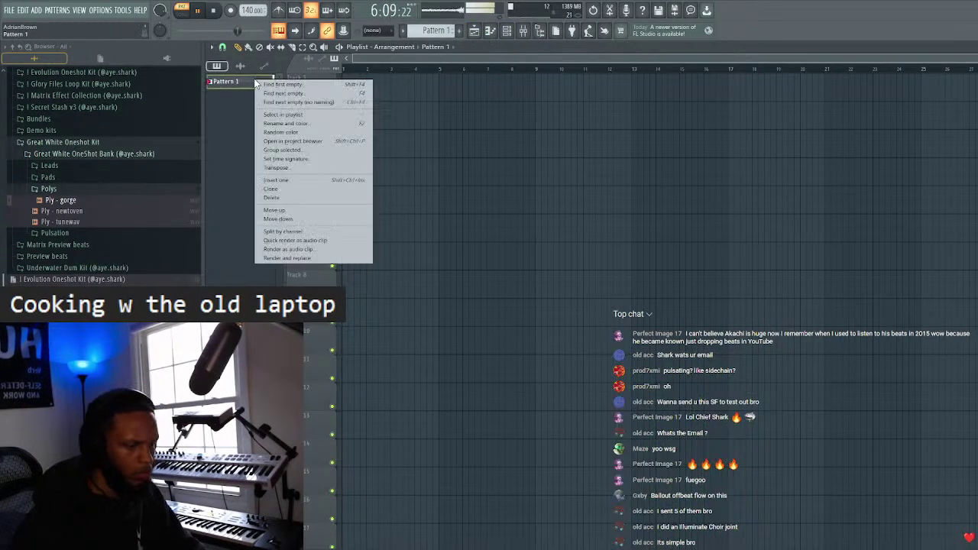
{"action": "left_click", "coordinate": [305, 231]}
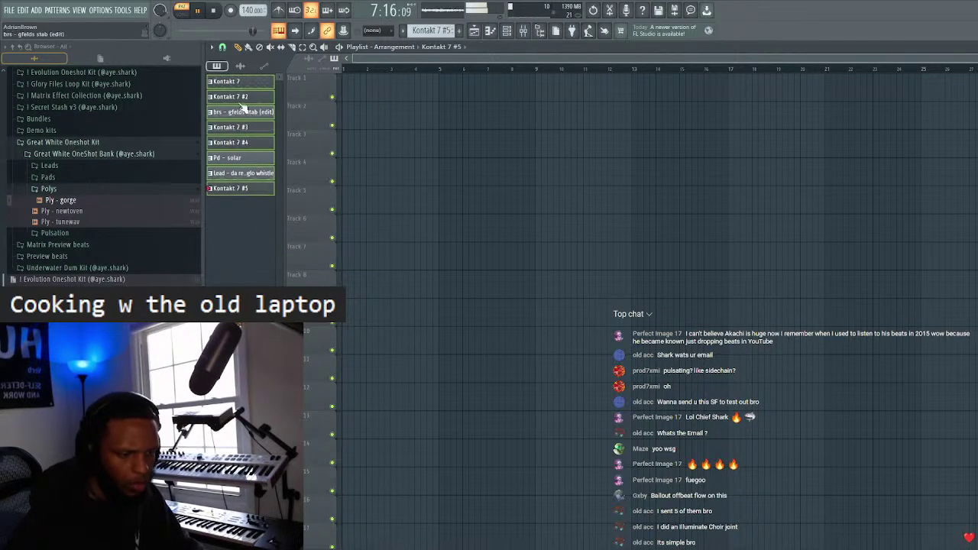
- Place the eight split patterns at bar 1 of the playlist and duplicate them three times to fill 32 bars
{"action": "left_click_drag", "start_coordinate": [363, 90], "coordinate": [346, 88]}
{"action": "key", "text": "ctrl+a"}
{"action": "key", "text": "ctrl+b"}
{"action": "key", "text": "ctrl+b"}
{"action": "key", "text": "ctrl+b"}
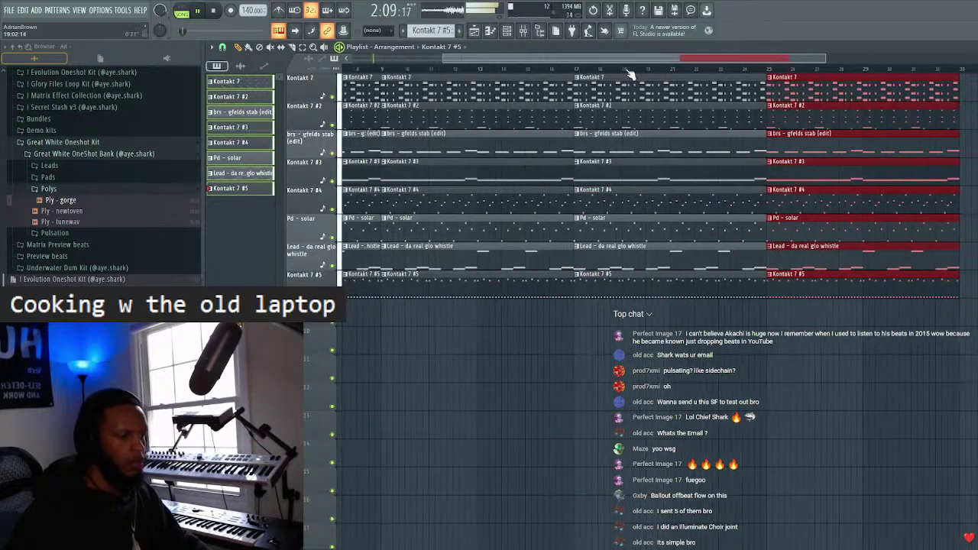
{"action": "scroll", "coordinate": [840, 168], "scroll_direction": "down", "scroll_amount": 2}
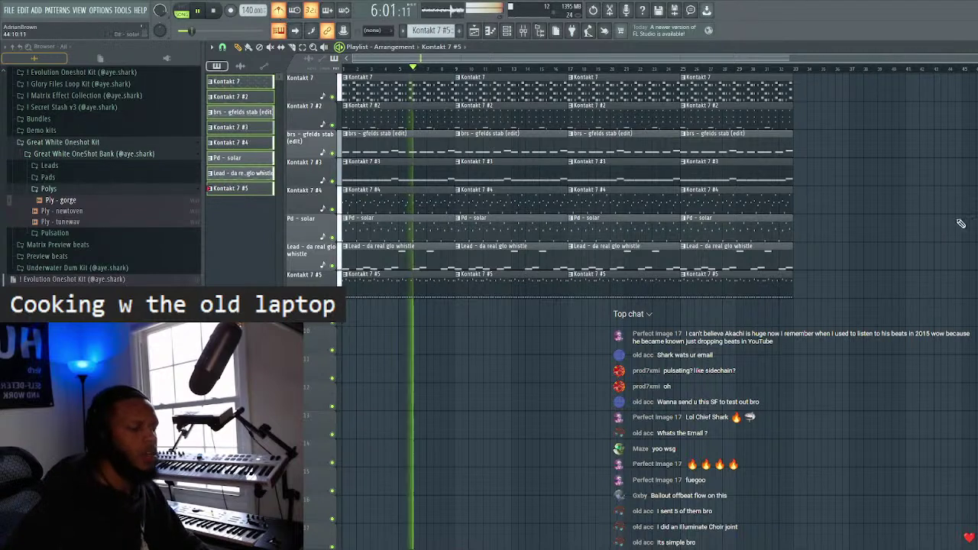
{"action": "key", "text": "space"}
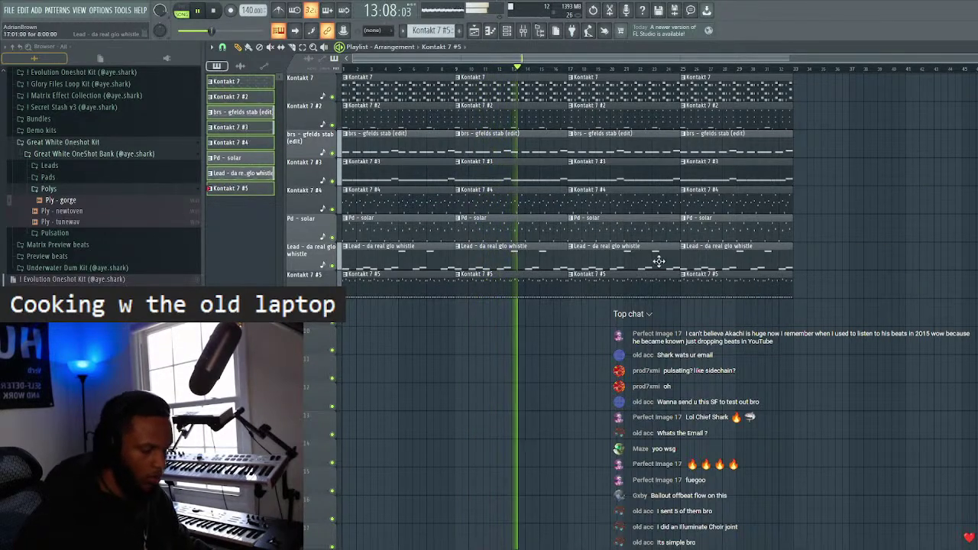
- Delete the whistle clips at bars 1 and 17, and try removing the Pd - solar clip at bar 17 before undoing that
{"action": "right_click", "coordinate": [441, 266]}
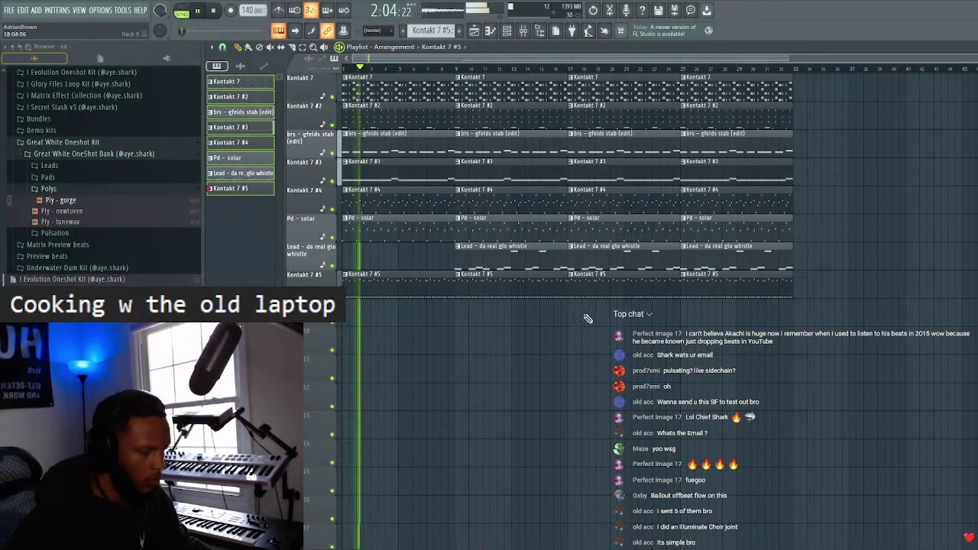
{"action": "right_click", "coordinate": [626, 249]}
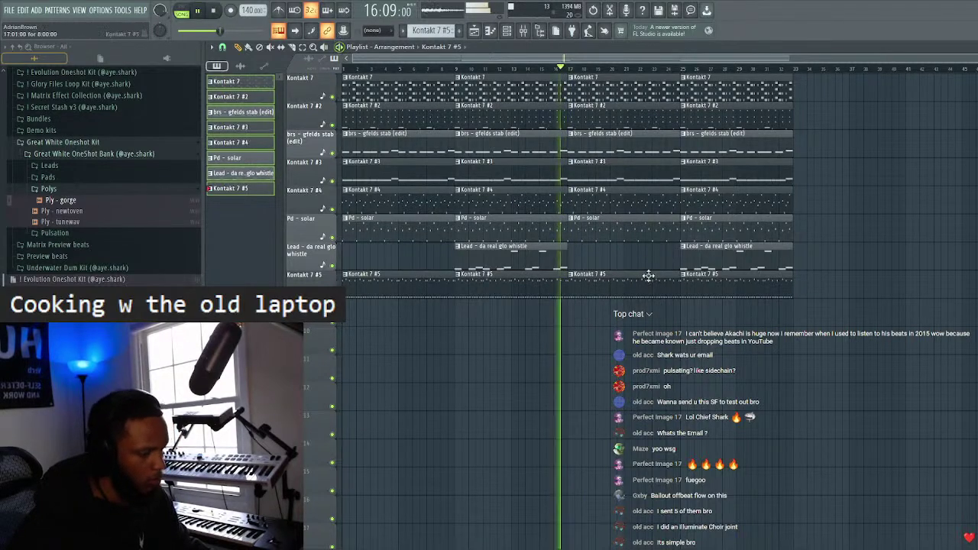
{"action": "right_click", "coordinate": [624, 230]}
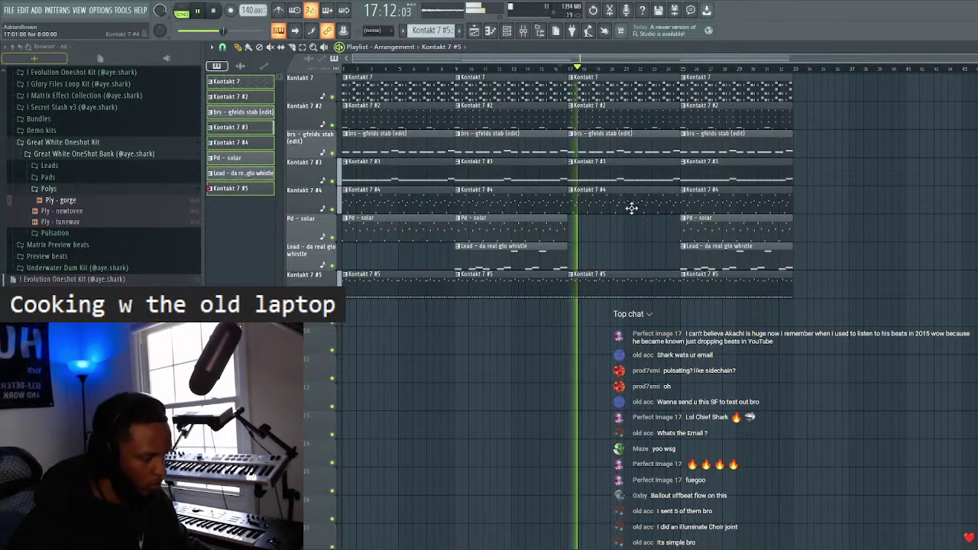
{"action": "key", "text": "ctrl+z"}
- Delete the Kontakt 7 #4 clips at bars 17 and 25, plus the whistle and Kontakt 7 #2 clips at bar 25
{"action": "right_click", "coordinate": [635, 208]}
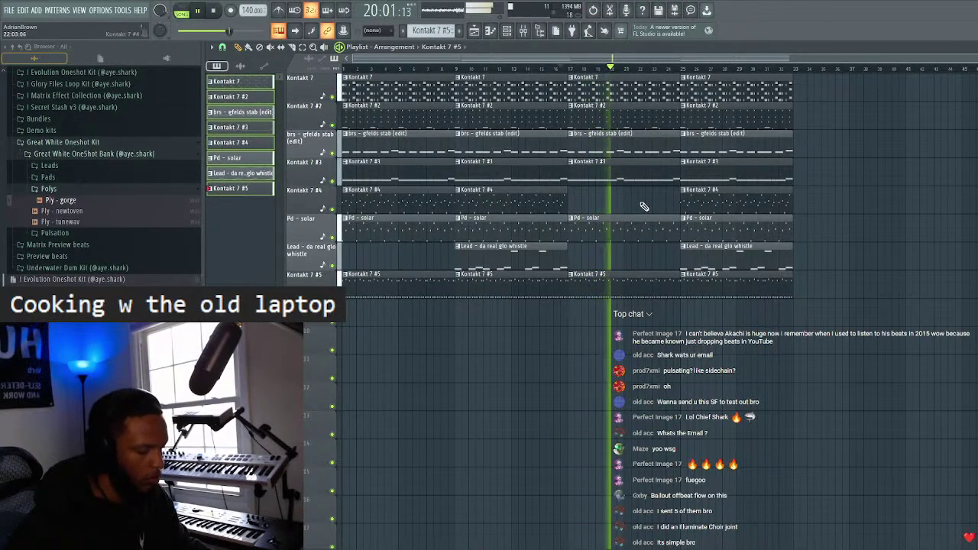
{"action": "right_click", "coordinate": [722, 203]}
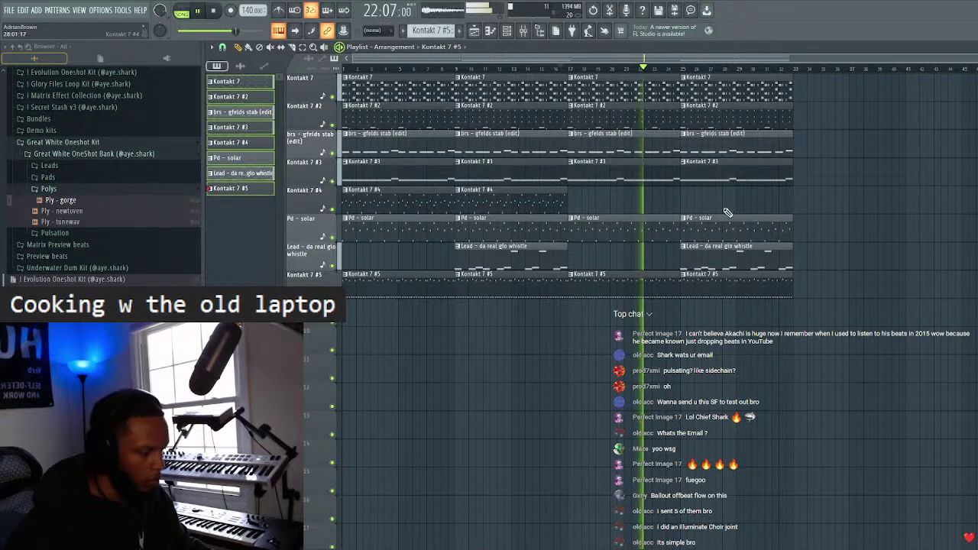
{"action": "right_click", "coordinate": [751, 266]}
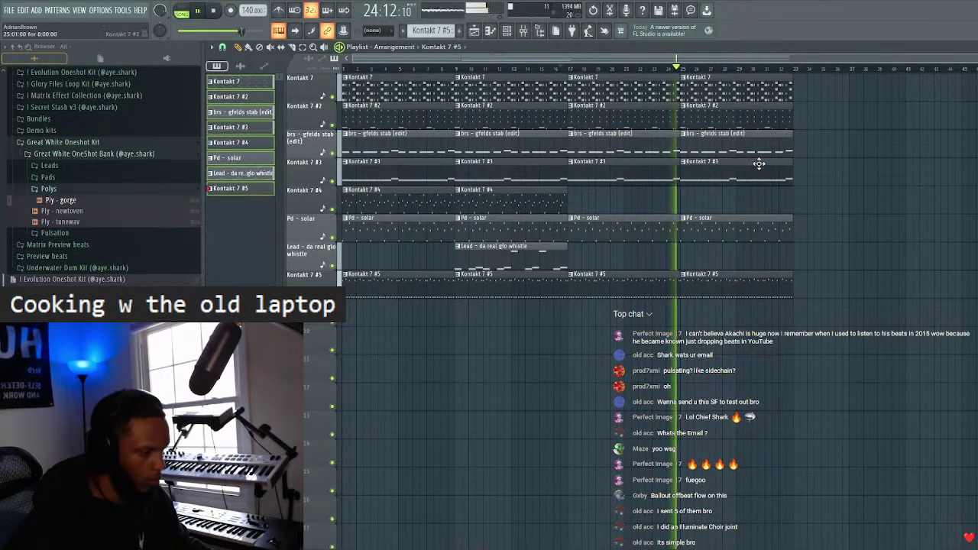
{"action": "right_click", "coordinate": [759, 120]}
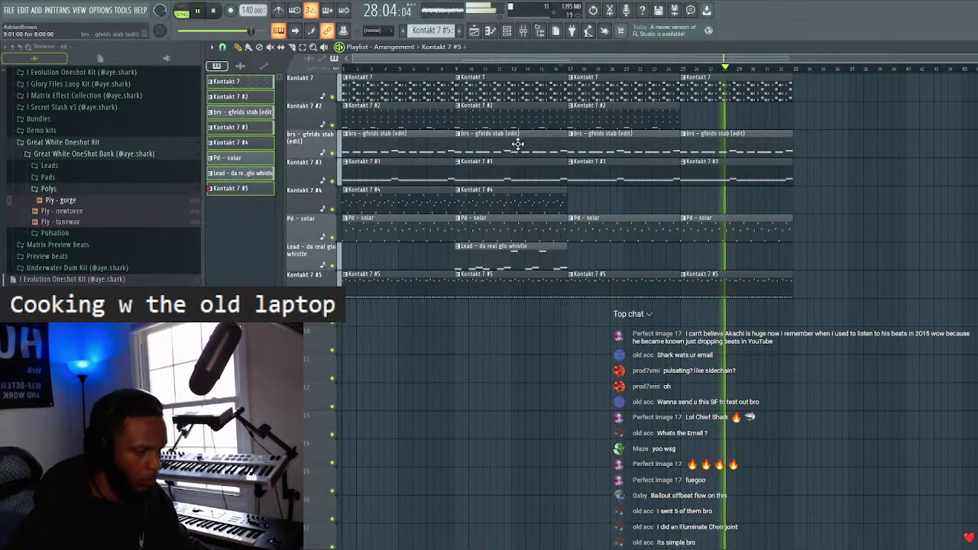
- Copy the first 16 bars of all tracks except Kontakt 7 to bar 33
{"action": "left_click_drag", "start_coordinate": [527, 101], "coordinate": [342, 325]}
{"action": "left_click_drag", "start_coordinate": [408, 114], "coordinate": [861, 145]}
{"action": "scroll", "coordinate": [833, 198], "scroll_direction": "down", "scroll_amount": 2}
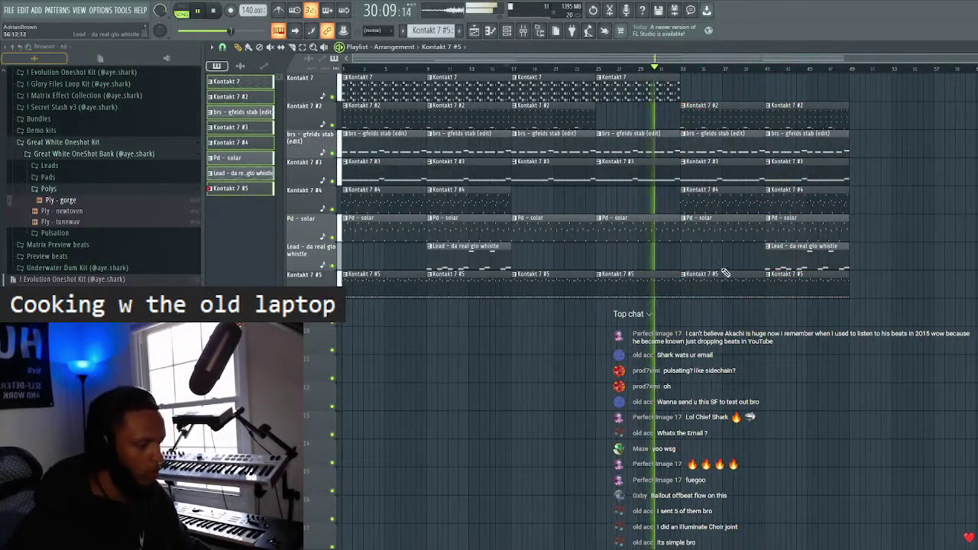
- Move the copied whistle clip from bar 41 to bar 33, and delete the Kontakt 7 #5 clips at bars 33 and 41
{"action": "left_click_drag", "start_coordinate": [811, 247], "coordinate": [726, 248]}
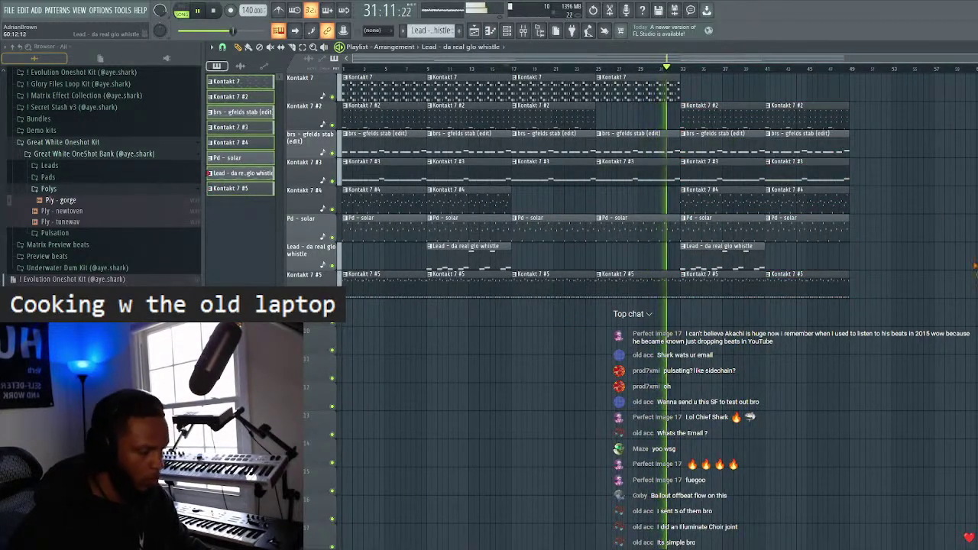
{"action": "right_click", "coordinate": [726, 284]}
{"action": "right_click", "coordinate": [809, 285]}
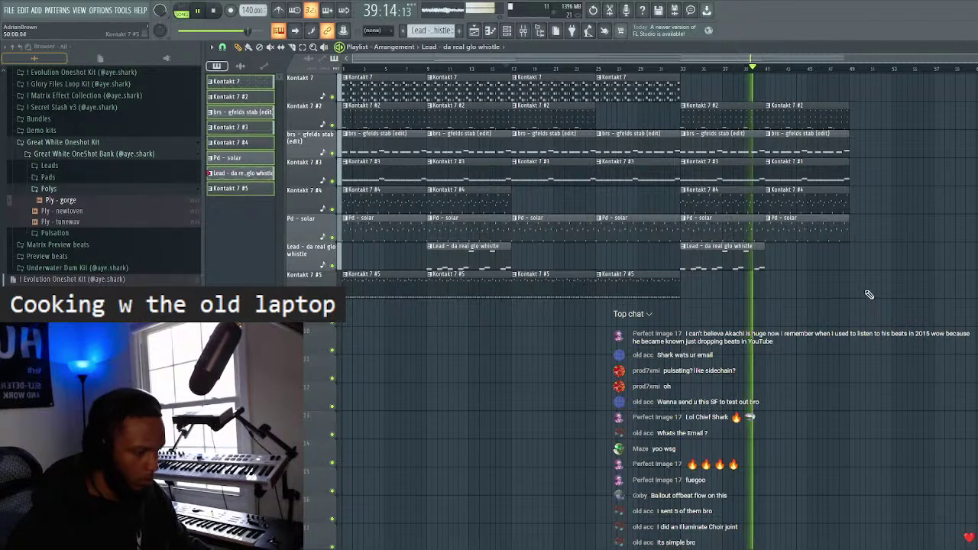
- Place a separate Kontakt 7 clip at bar 53 and a Kontakt 7 #2 clip at bar 65
{"action": "left_click_drag", "start_coordinate": [962, 96], "coordinate": [946, 104]}
{"action": "scroll", "coordinate": [945, 105], "scroll_direction": "down", "scroll_amount": 2}
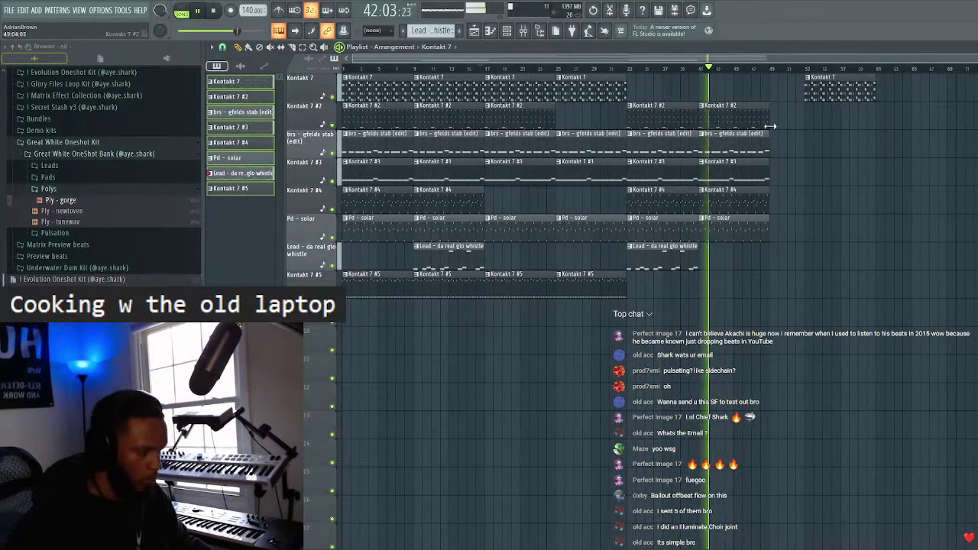
{"action": "scroll", "coordinate": [947, 113], "scroll_direction": "down", "scroll_amount": 2}
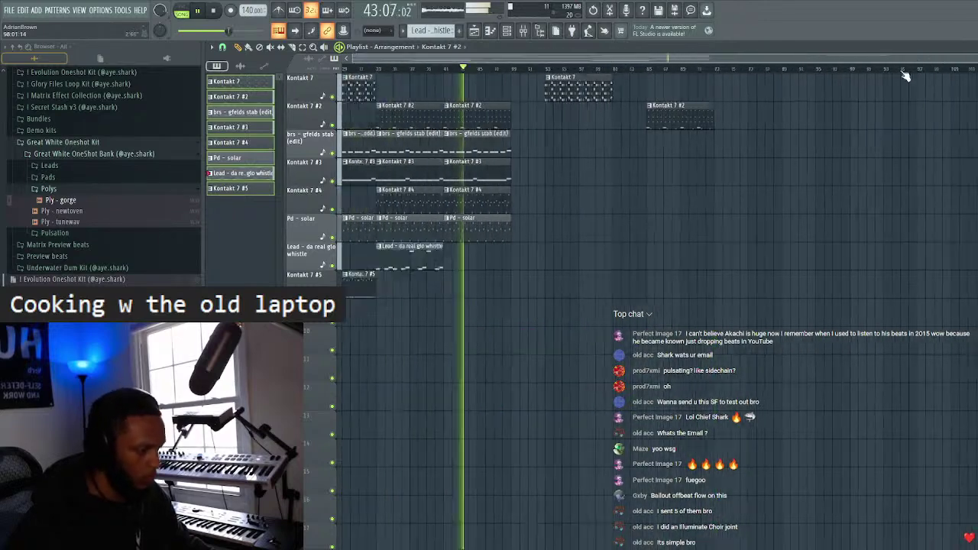
- Place a separate brs - gfelds stab clip at bar 77 and a Kontakt 7 #3 clip at bar 89
{"action": "left_click_drag", "start_coordinate": [812, 136], "coordinate": [957, 140]}
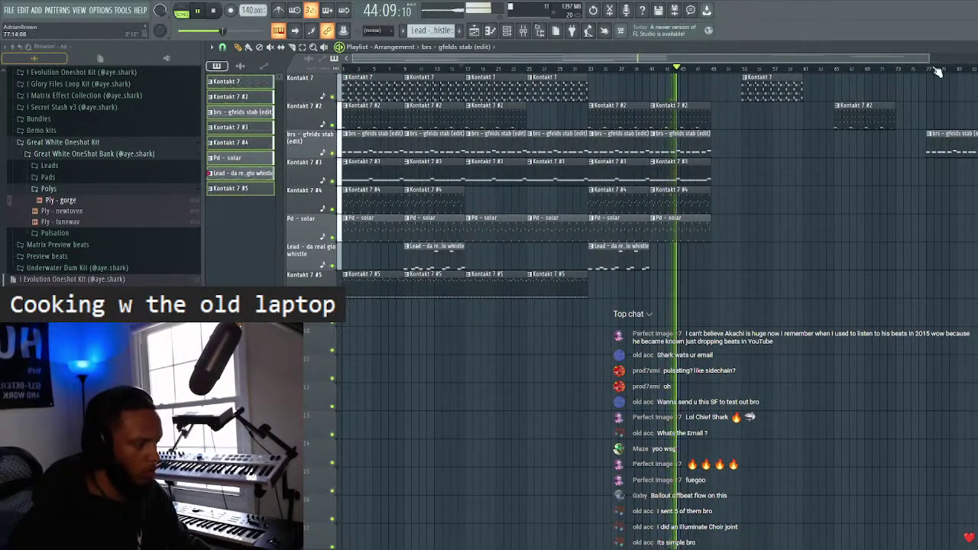
{"action": "scroll", "coordinate": [938, 74], "scroll_direction": "down", "scroll_amount": 1}
{"action": "left_click", "coordinate": [644, 162]}
{"action": "left_click", "coordinate": [928, 188]}
{"action": "scroll", "coordinate": [948, 191], "scroll_direction": "down", "scroll_amount": 1}
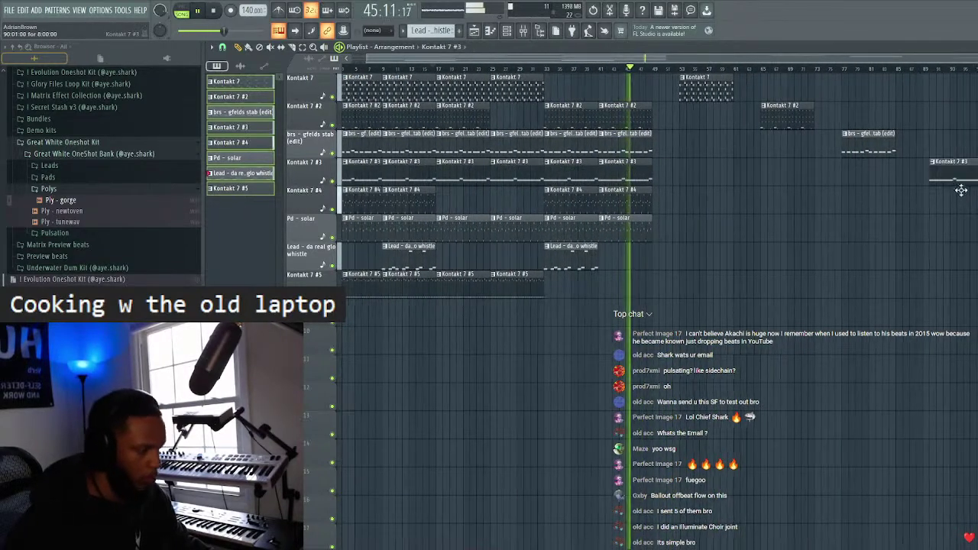
{"action": "scroll", "coordinate": [841, 206], "scroll_direction": "down", "scroll_amount": 2}
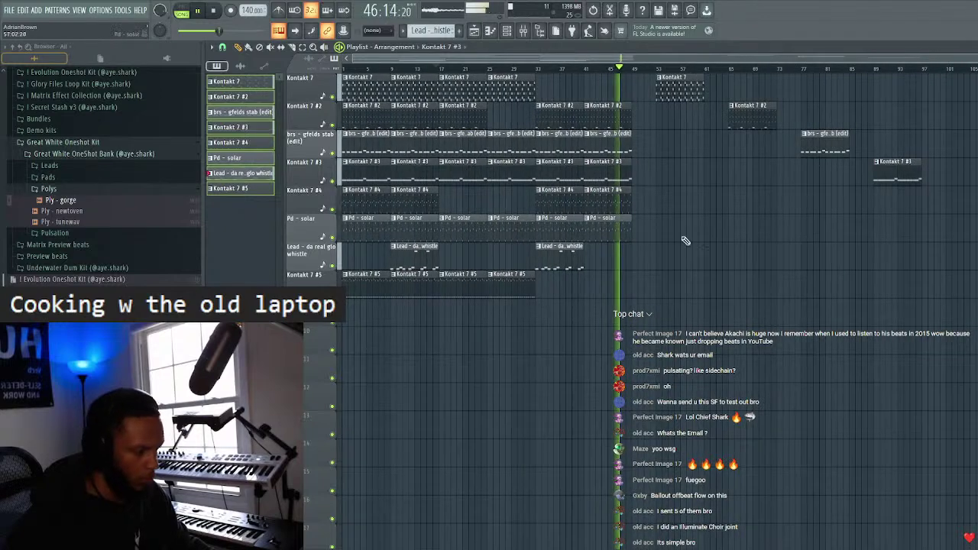
- Place a separate Kontakt 7 #4 clip at bar 101 and a Pd - solar clip at bar 113
{"action": "left_click_drag", "start_coordinate": [962, 198], "coordinate": [963, 194]}
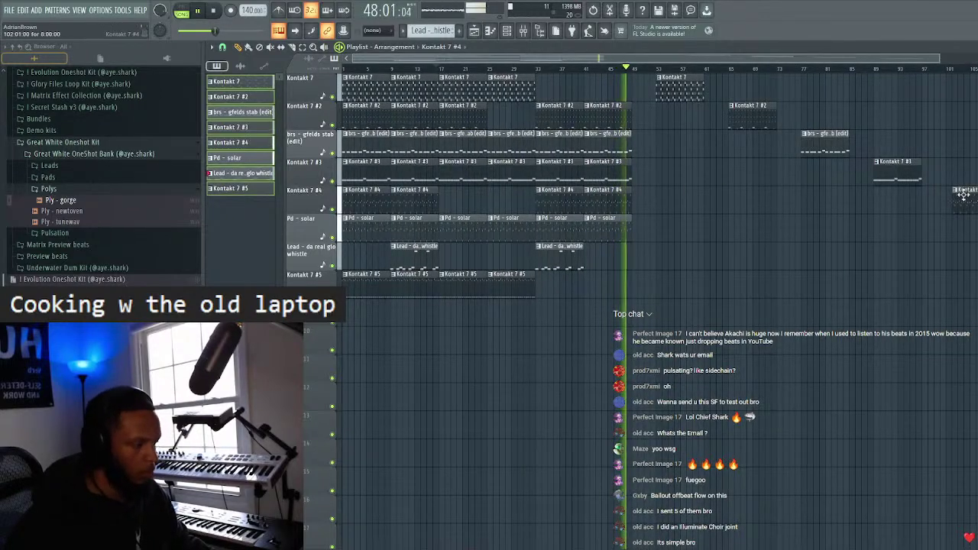
{"action": "scroll", "coordinate": [866, 151], "scroll_direction": "down", "scroll_amount": 1}
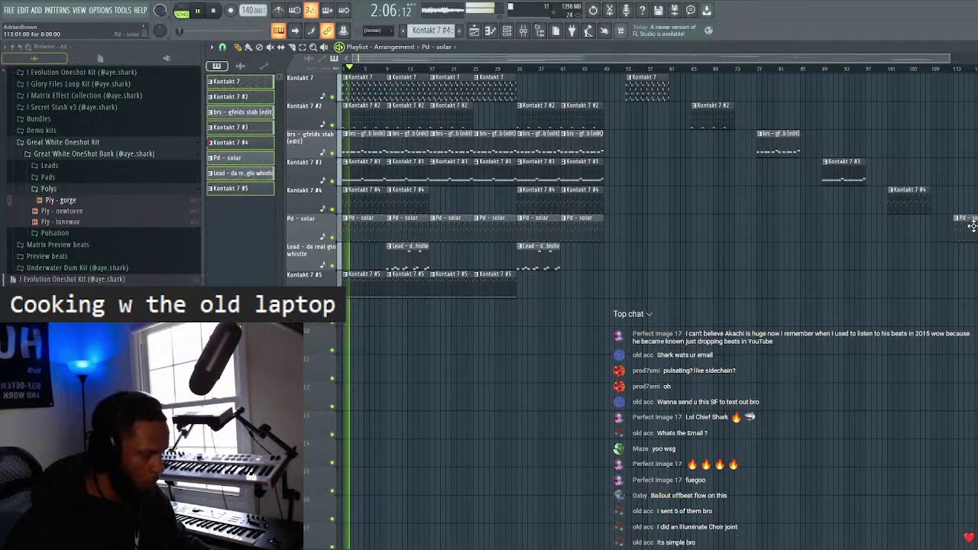
{"action": "scroll", "coordinate": [932, 85], "scroll_direction": "down", "scroll_amount": 1}
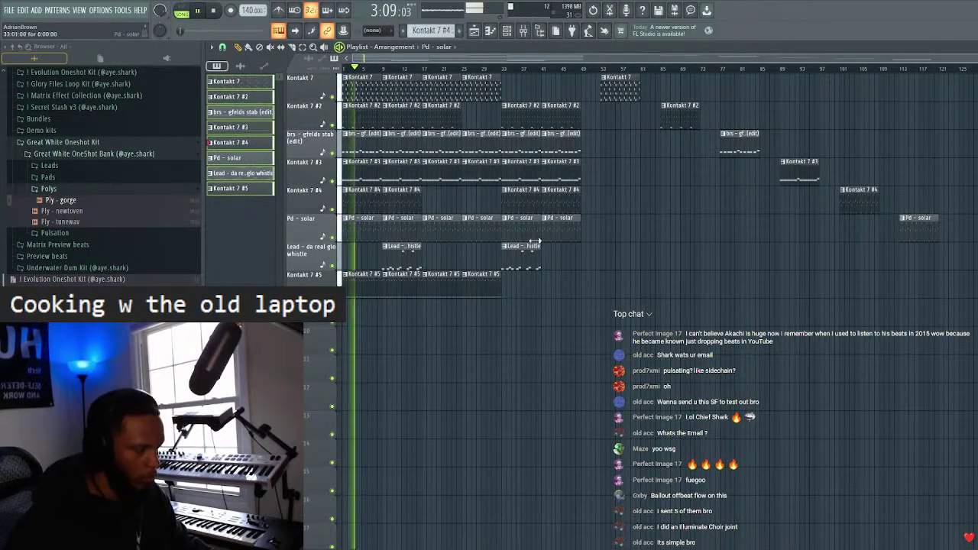
- Place a separate whistle lead clip at bar 125 and a Kontakt 7 #5 clip at bar 137
{"action": "left_click_drag", "start_coordinate": [542, 269], "coordinate": [967, 254]}
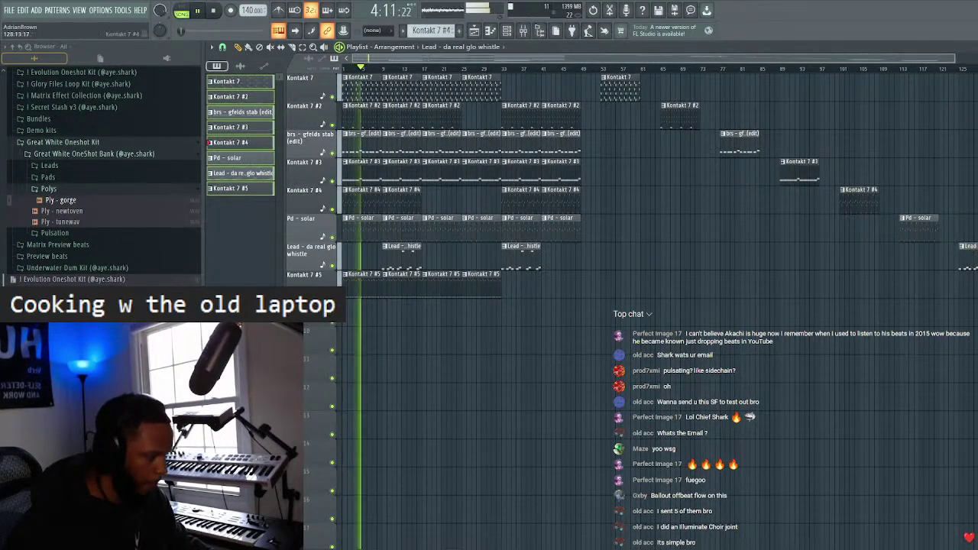
{"action": "scroll", "coordinate": [972, 76], "scroll_direction": "down", "scroll_amount": 1}
{"action": "left_click_drag", "start_coordinate": [472, 278], "coordinate": [969, 281]}
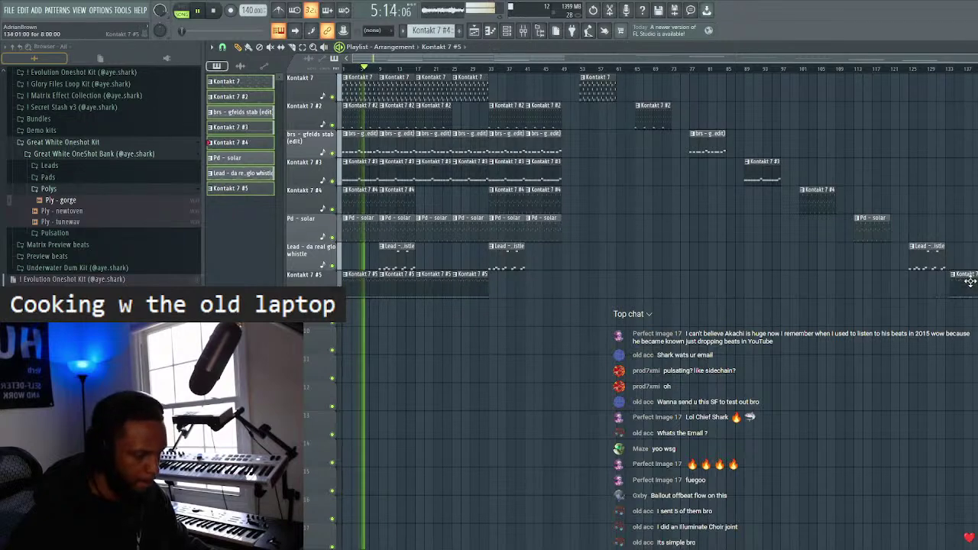
{"action": "scroll", "coordinate": [968, 223], "scroll_direction": "down", "scroll_amount": 1}
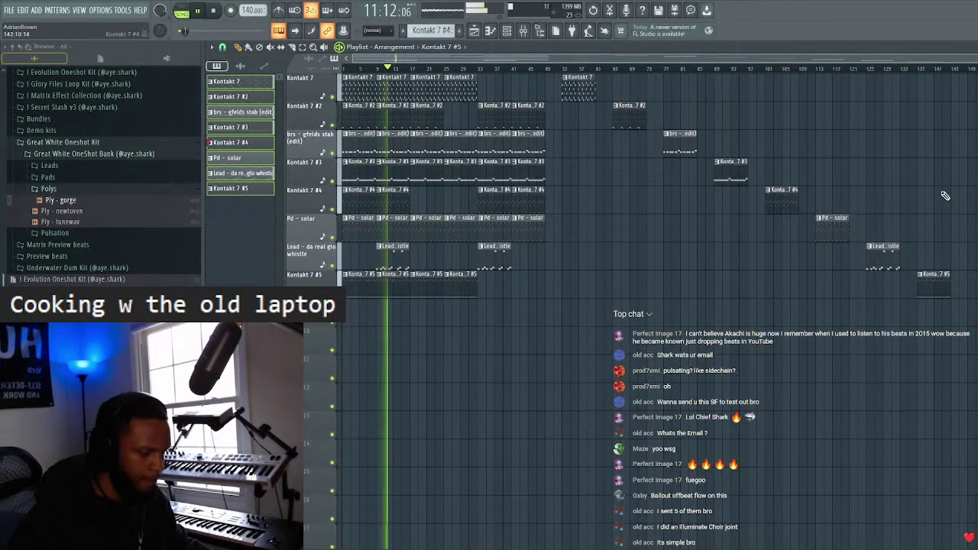
{"action": "left_click", "coordinate": [503, 31]}
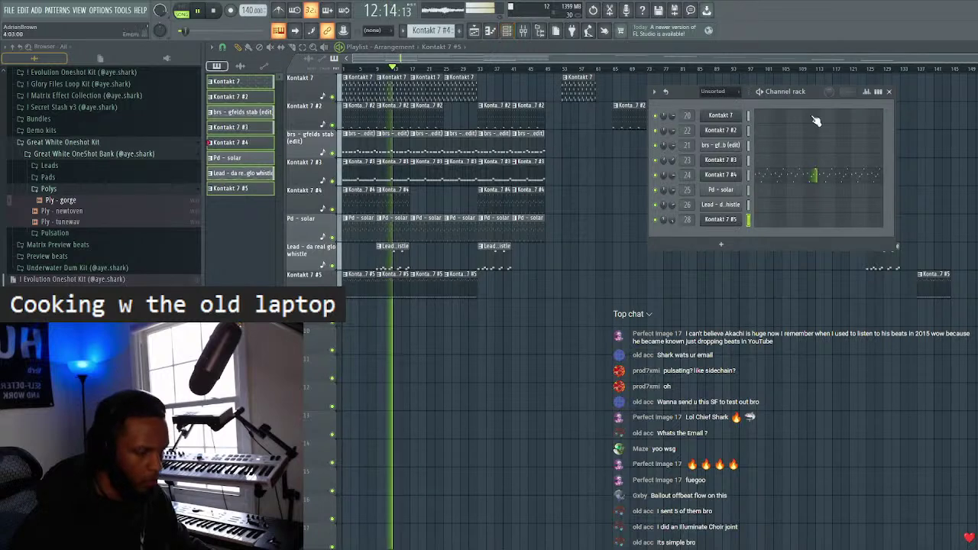
{"action": "left_click", "coordinate": [889, 92]}
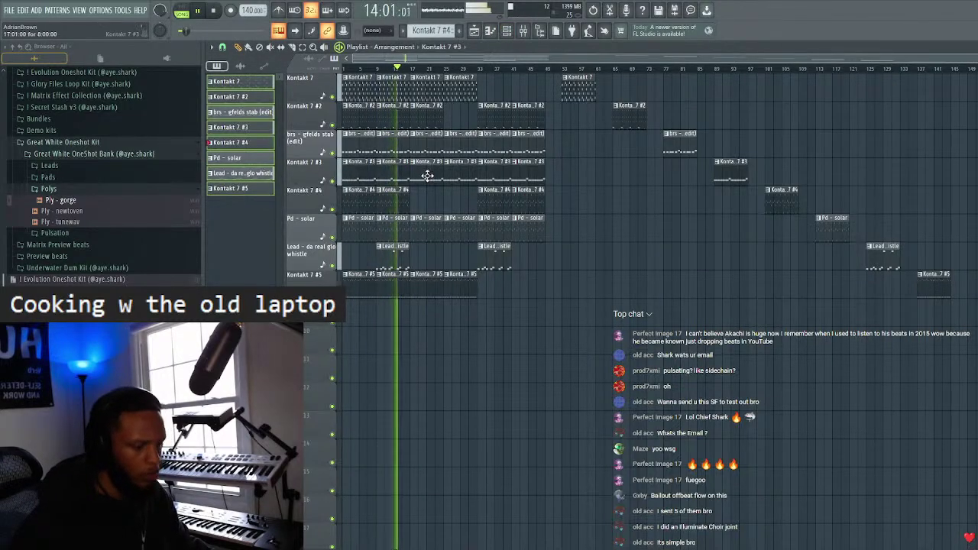
{"action": "key", "text": "F7"}
{"action": "key", "text": "F7"}
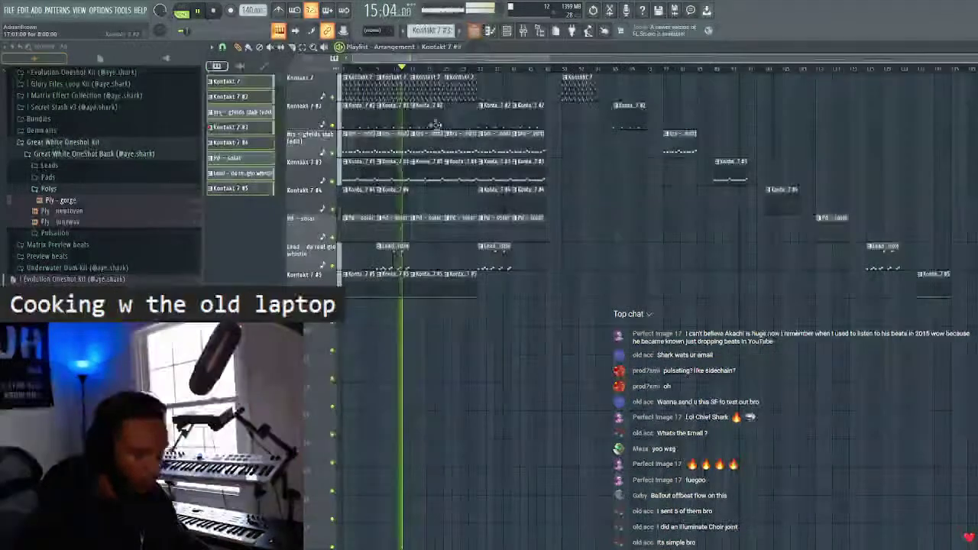
- Select all playlist clips and start an MP3 export into the Apr folder of 2024 On the ready Loops n starters
{"action": "key", "text": "F7"}
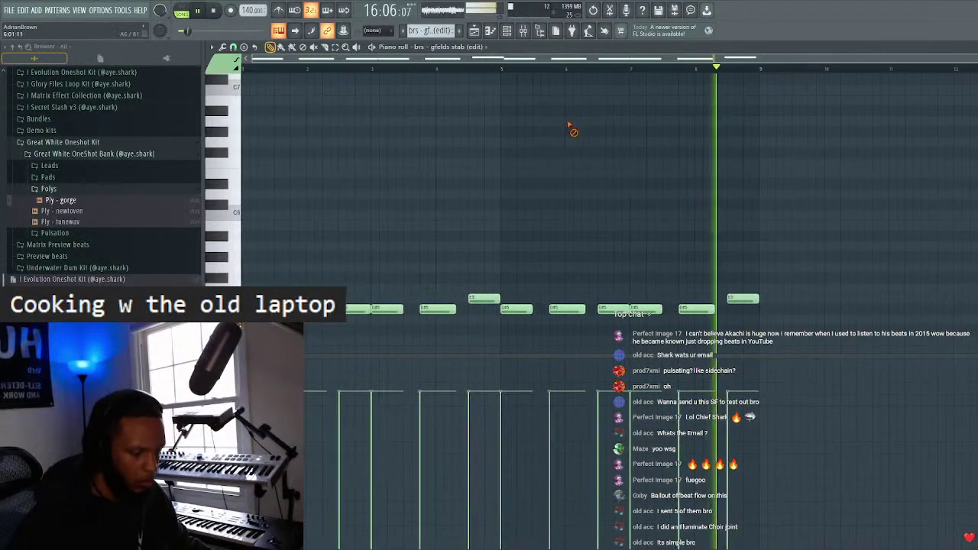
{"action": "left_click", "coordinate": [474, 32]}
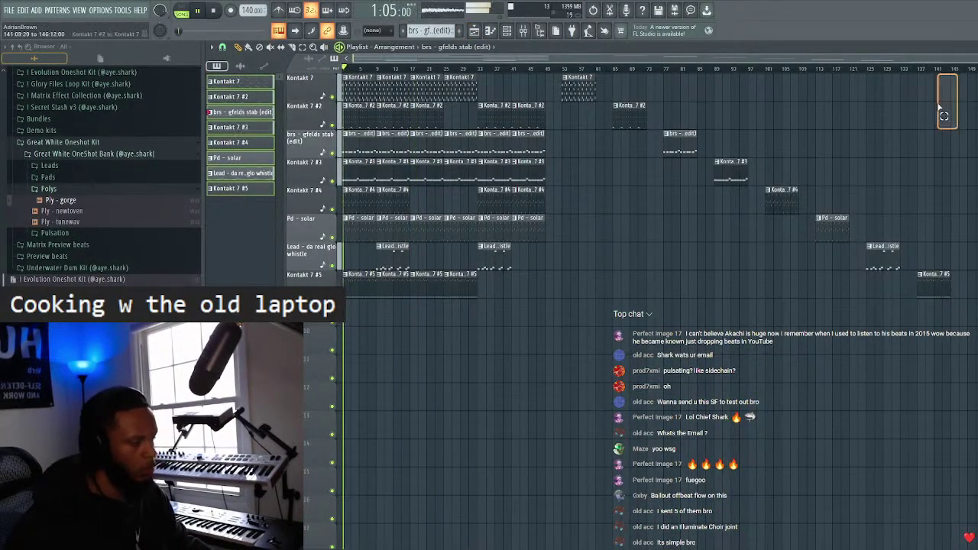
{"action": "key", "text": "ctrl+a"}
{"action": "key", "text": "ctrl+r"}
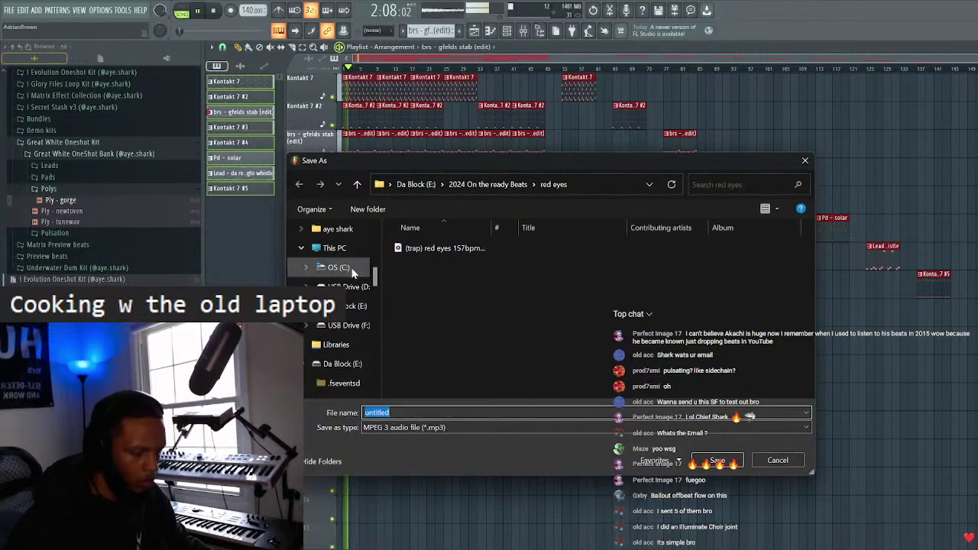
{"action": "left_click", "coordinate": [347, 305]}
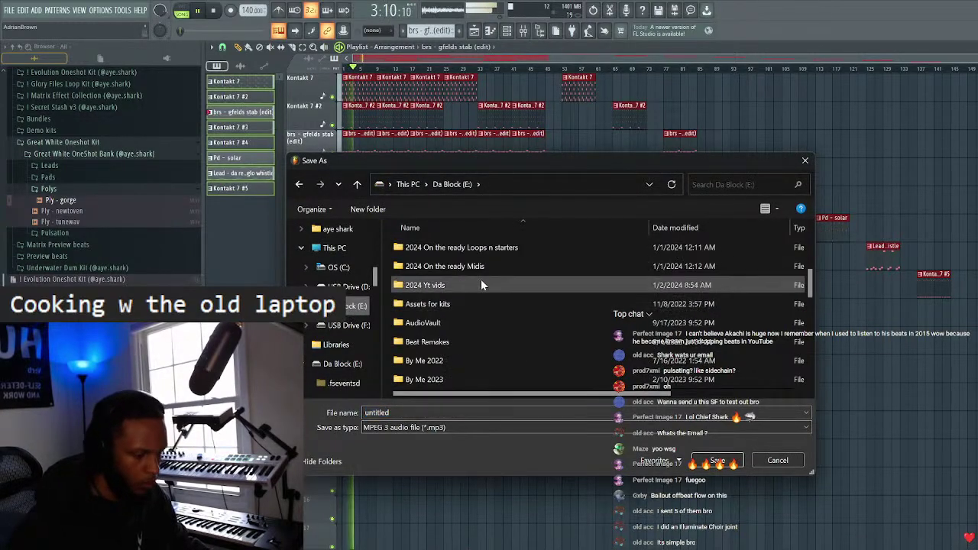
{"action": "double_click", "coordinate": [510, 248]}
{"action": "double_click", "coordinate": [509, 248]}
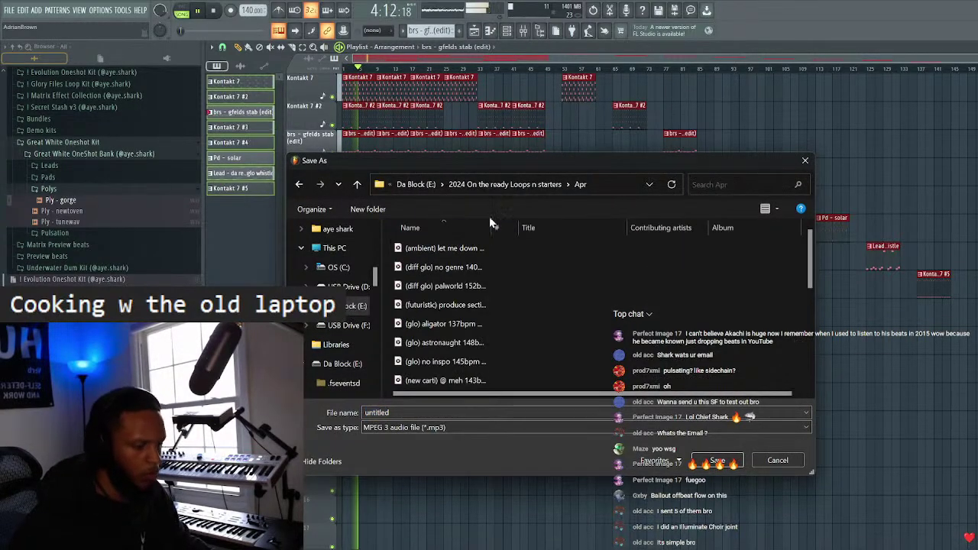
{"action": "double_click", "coordinate": [400, 412]}
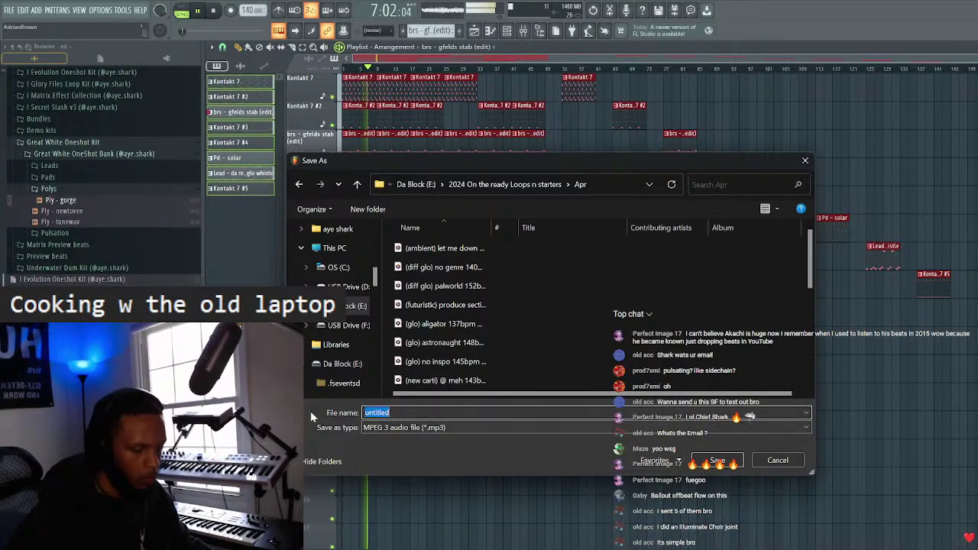
{"action": "type", "text": "(glo"}
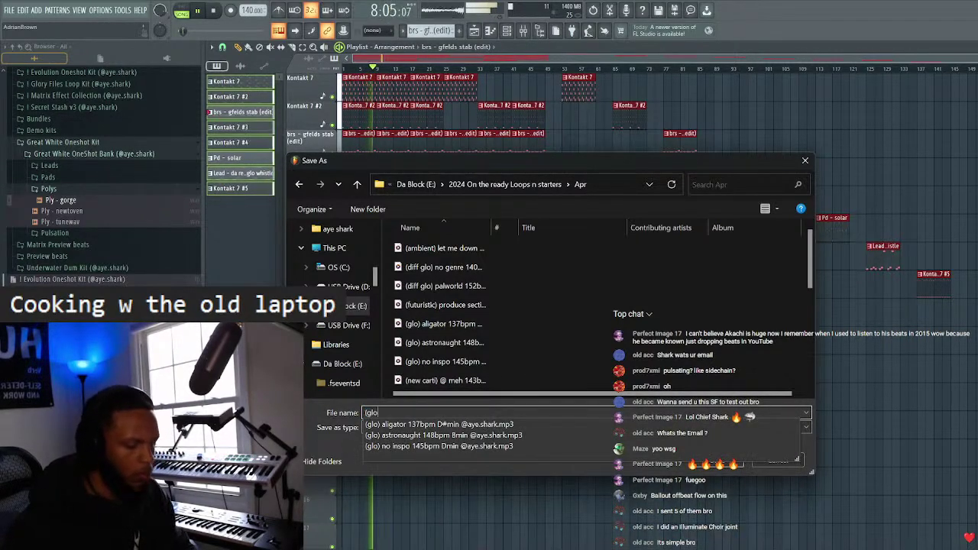
{"action": "type", "text": ") sah 140bpm D#min @aye.shark"}
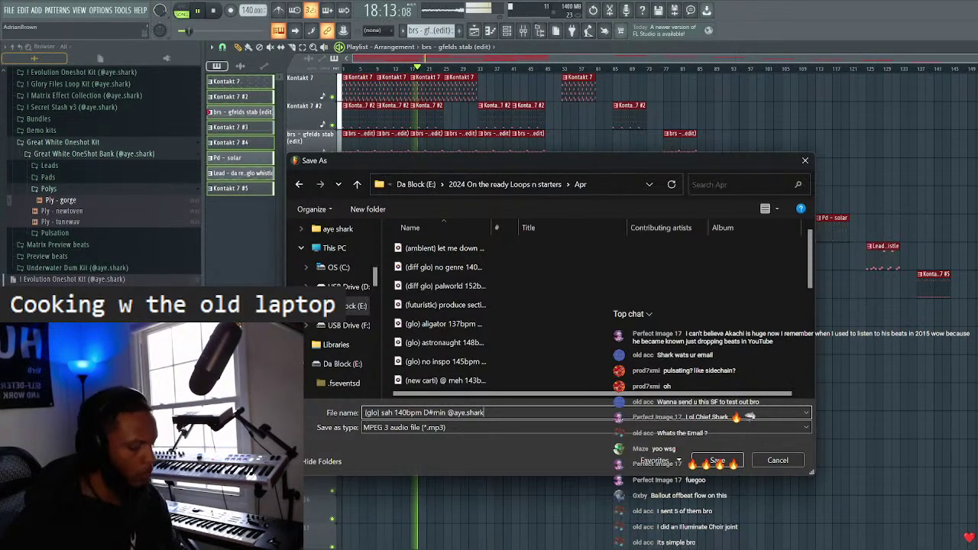
{"action": "left_click", "coordinate": [718, 461]}
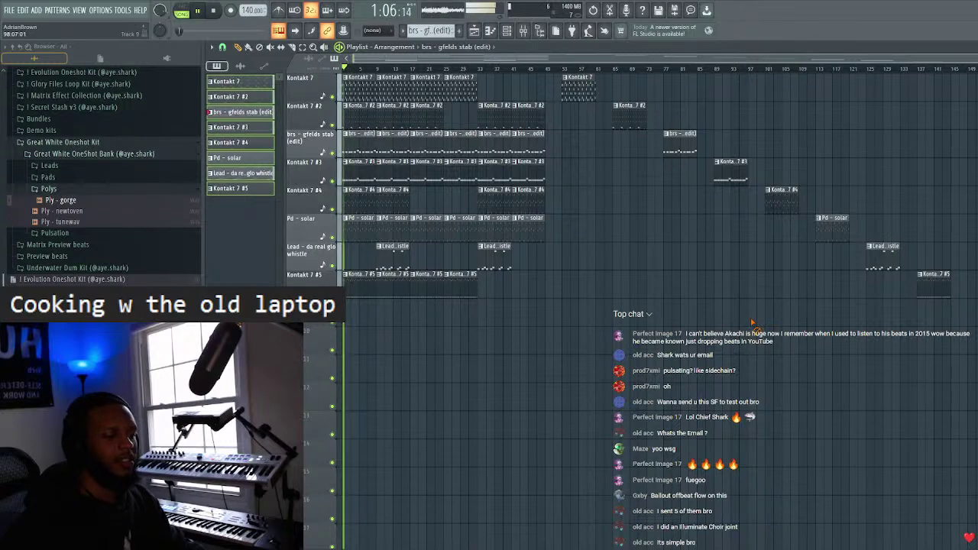
- Start a zipped loop package export into the apr loop flps folder of 2024 On the ready Loops n starters
{"action": "left_click", "coordinate": [9, 10]}
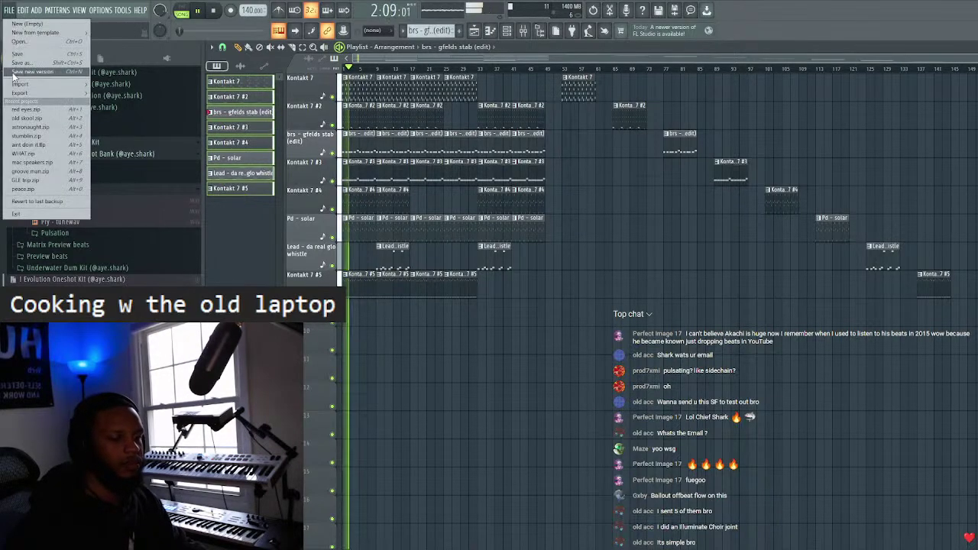
{"action": "mouse_move", "coordinate": [21, 95]}
{"action": "left_click", "coordinate": [130, 199]}
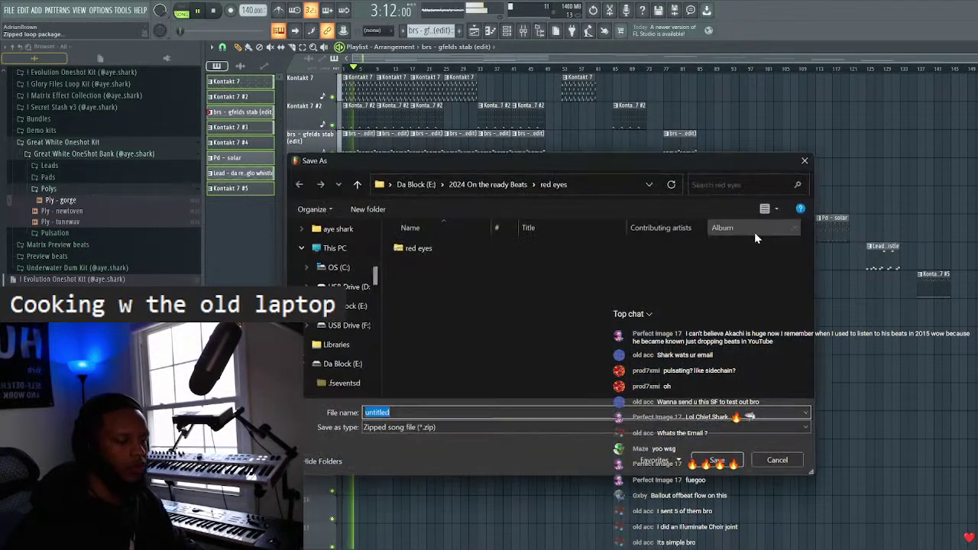
{"action": "left_click", "coordinate": [486, 184]}
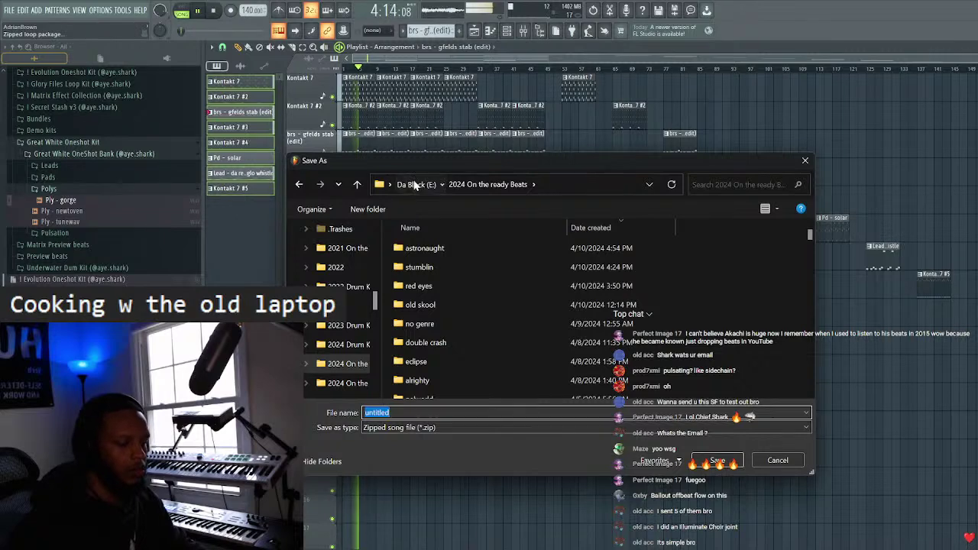
{"action": "left_click", "coordinate": [414, 184]}
{"action": "scroll", "coordinate": [460, 366], "scroll_direction": "down", "scroll_amount": 3}
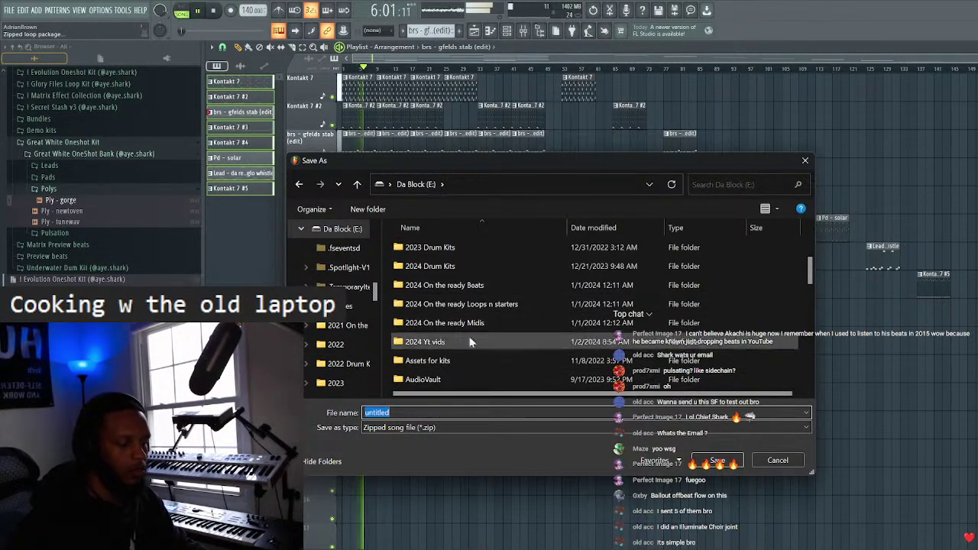
{"action": "scroll", "coordinate": [470, 340], "scroll_direction": "up", "scroll_amount": 2}
{"action": "scroll", "coordinate": [481, 313], "scroll_direction": "down", "scroll_amount": 3}
{"action": "left_click", "coordinate": [513, 306]}
{"action": "double_click", "coordinate": [516, 305]}
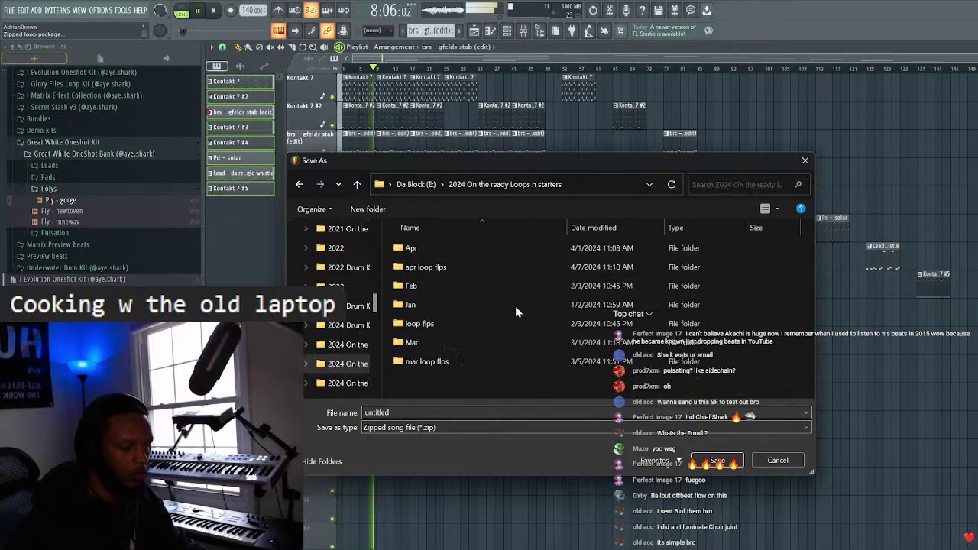
{"action": "double_click", "coordinate": [438, 268]}
- Name the zipped loop package "sah" and save it anyway with the trial Gross Beat plugin
{"action": "double_click", "coordinate": [417, 412]}
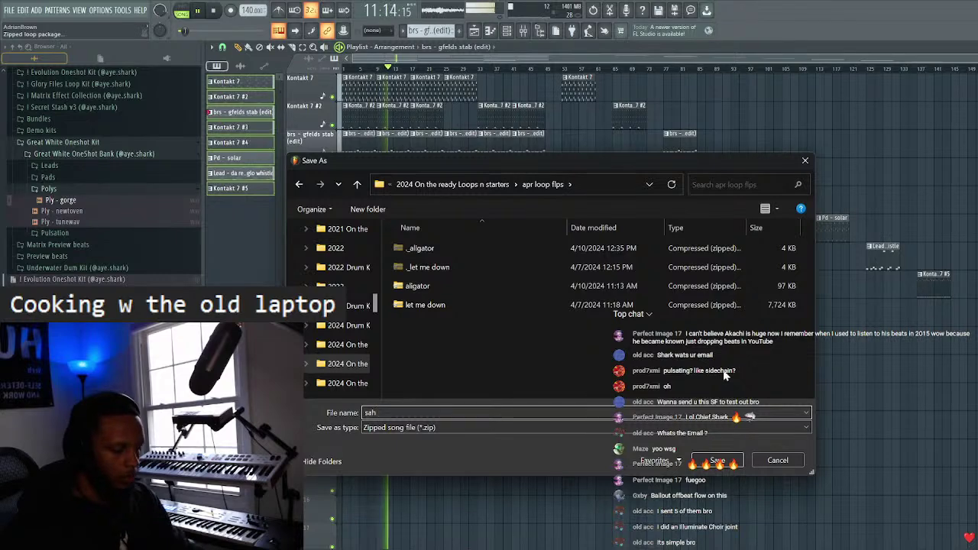
{"action": "left_click", "coordinate": [717, 460]}
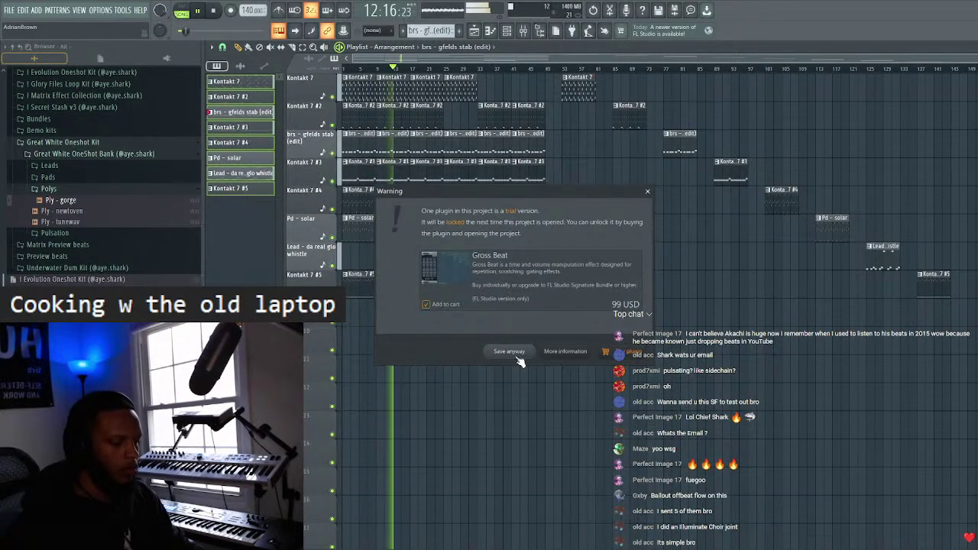
{"action": "left_click", "coordinate": [509, 352]}
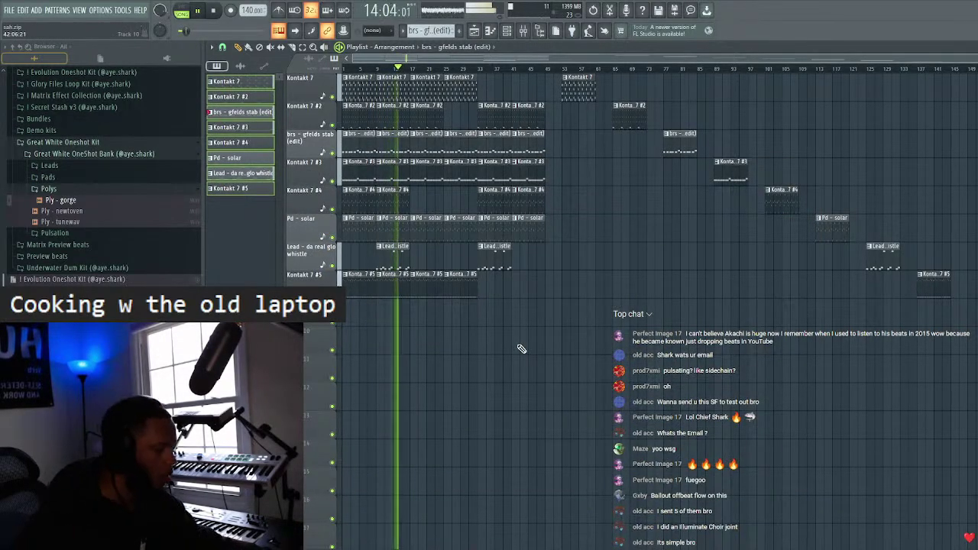